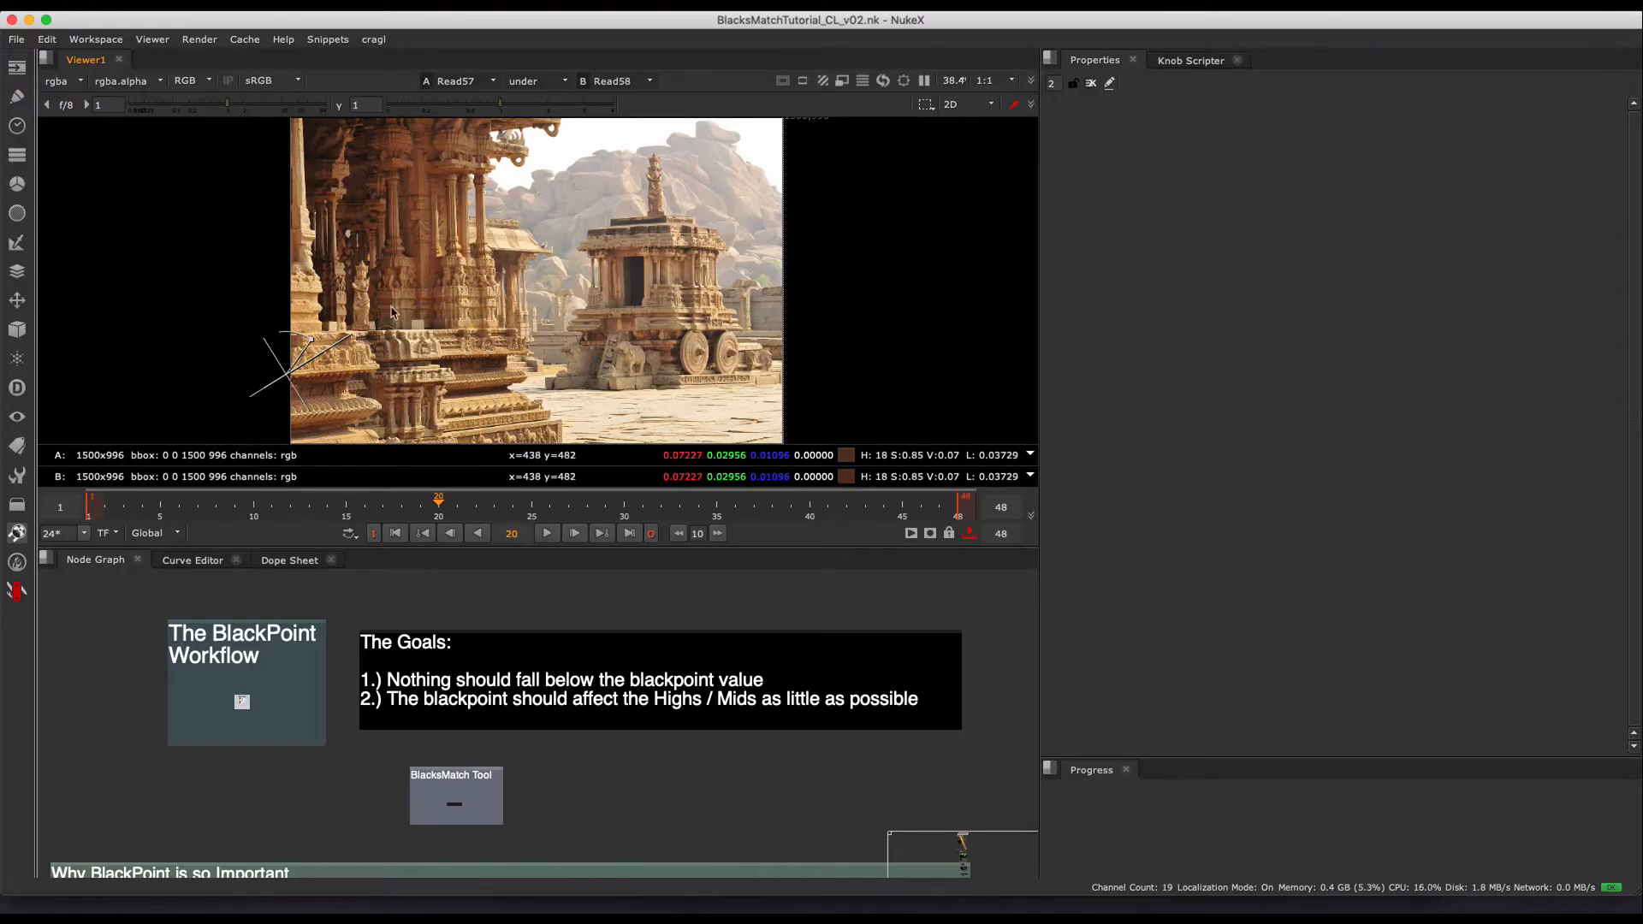
# - Sweep the viewer wipe across the temple image from its lower-left area to the far side to compare Read57 with Read58
pyautogui.moveTo(282, 373); pyautogui.dragTo(340, 335)
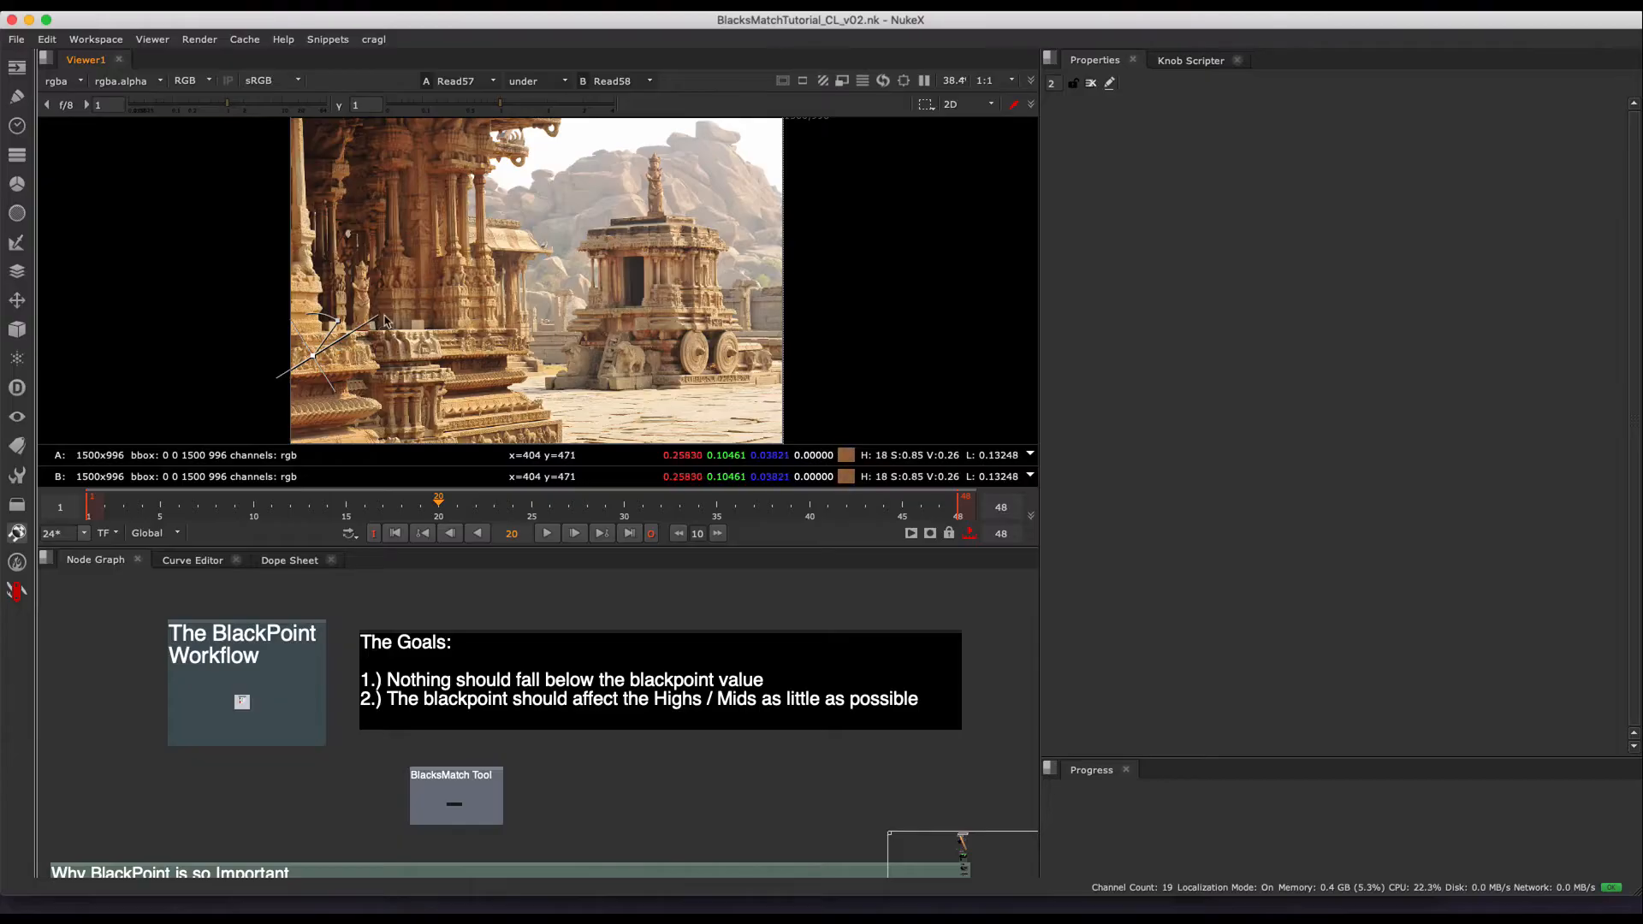
pyautogui.moveTo(312, 357); pyautogui.dragTo(721, 238)
# - Compare the "No Color, just Pure Black" version with the "BlackPoints matched with constant colors and depth" version, alternating both in the viewer
pyautogui.moveTo(548, 833); pyautogui.dragTo(563, 635, button='middle')
pyautogui.scroll(3, 347, 691)
pyautogui.moveTo(344, 691); pyautogui.dragTo(350, 682, button='middle')
pyautogui.press('1')
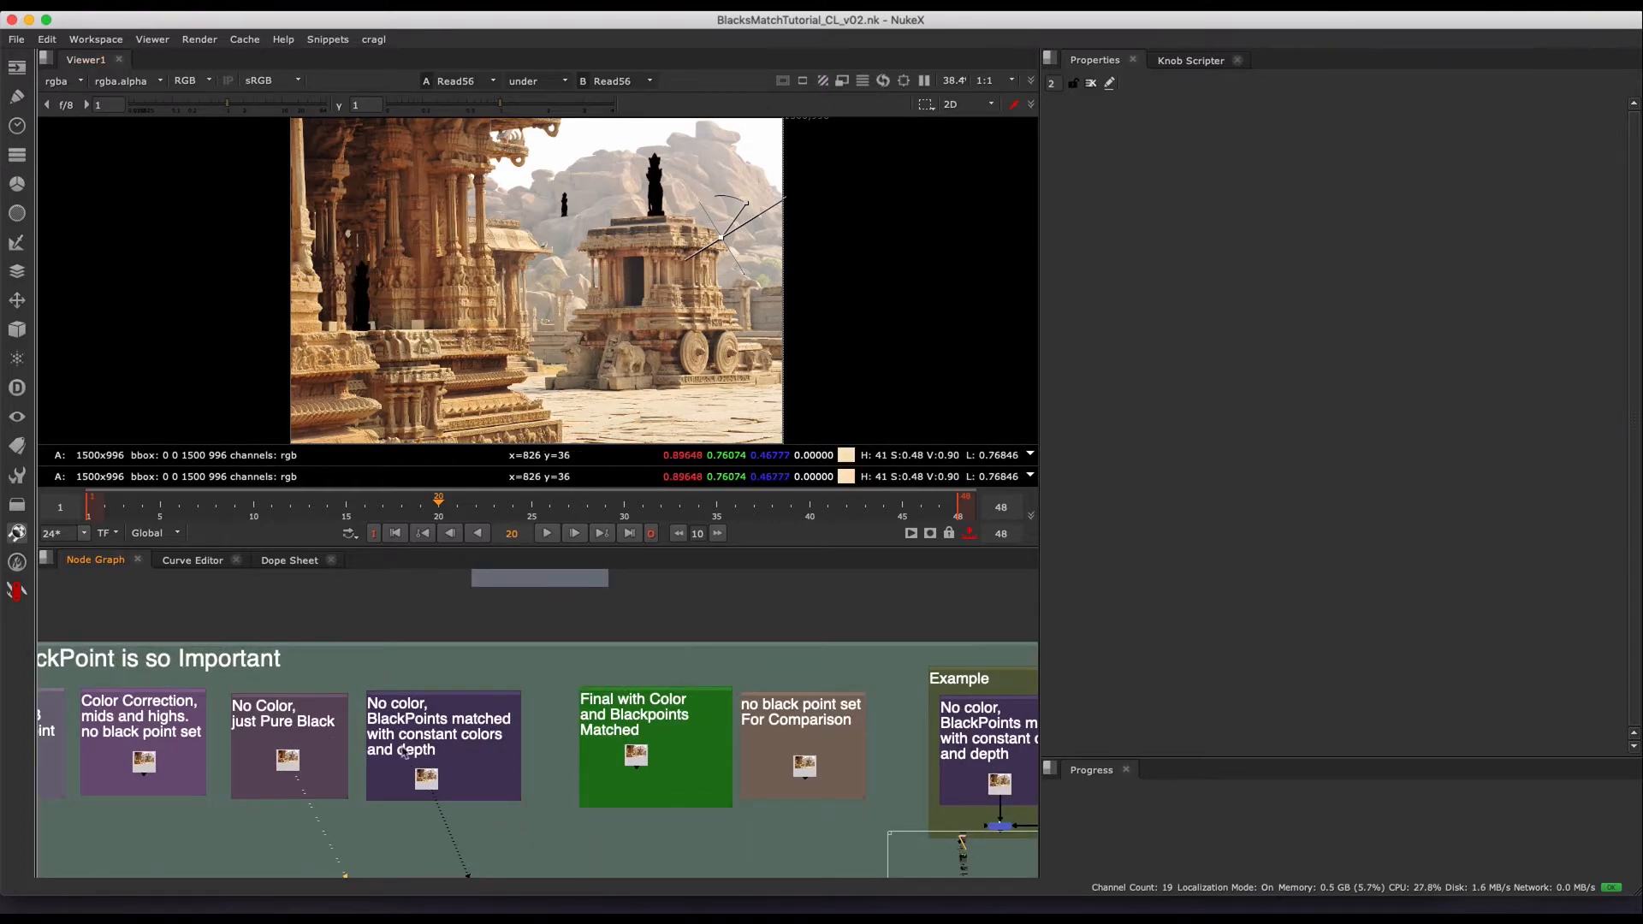
pyautogui.click(345, 838)
pyautogui.press('2')
pyautogui.press('1')
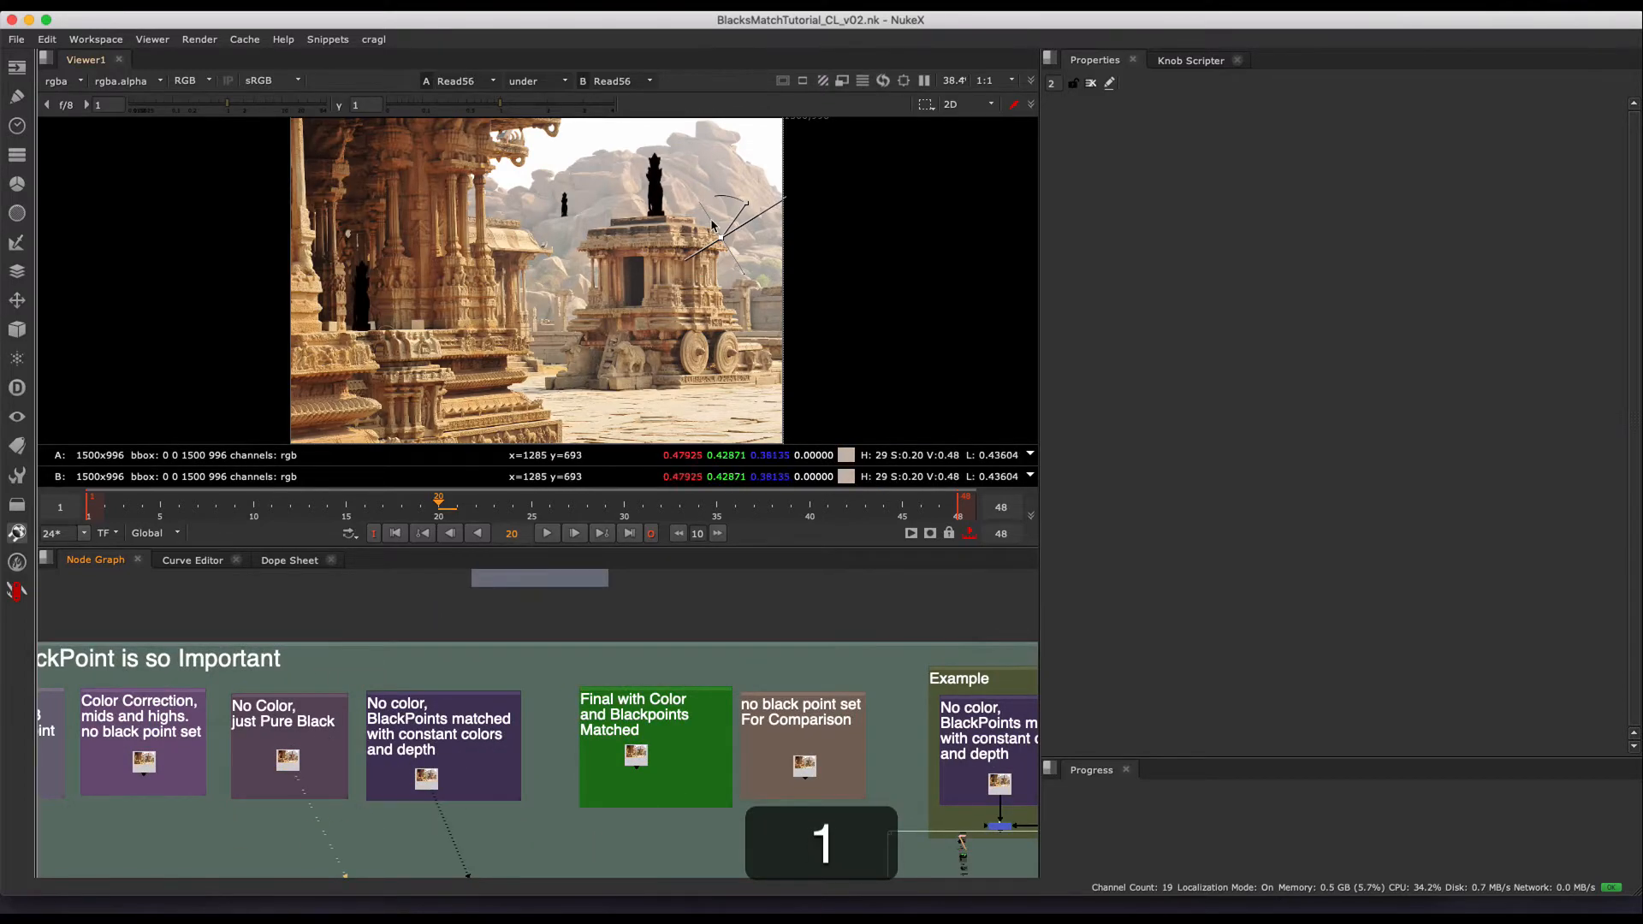
pyautogui.press('2')
pyautogui.press('1')
pyautogui.press('2')
pyautogui.press('1')
pyautogui.press('2')
pyautogui.press('1')
pyautogui.press('2')
pyautogui.scroll(-2, 569, 253)
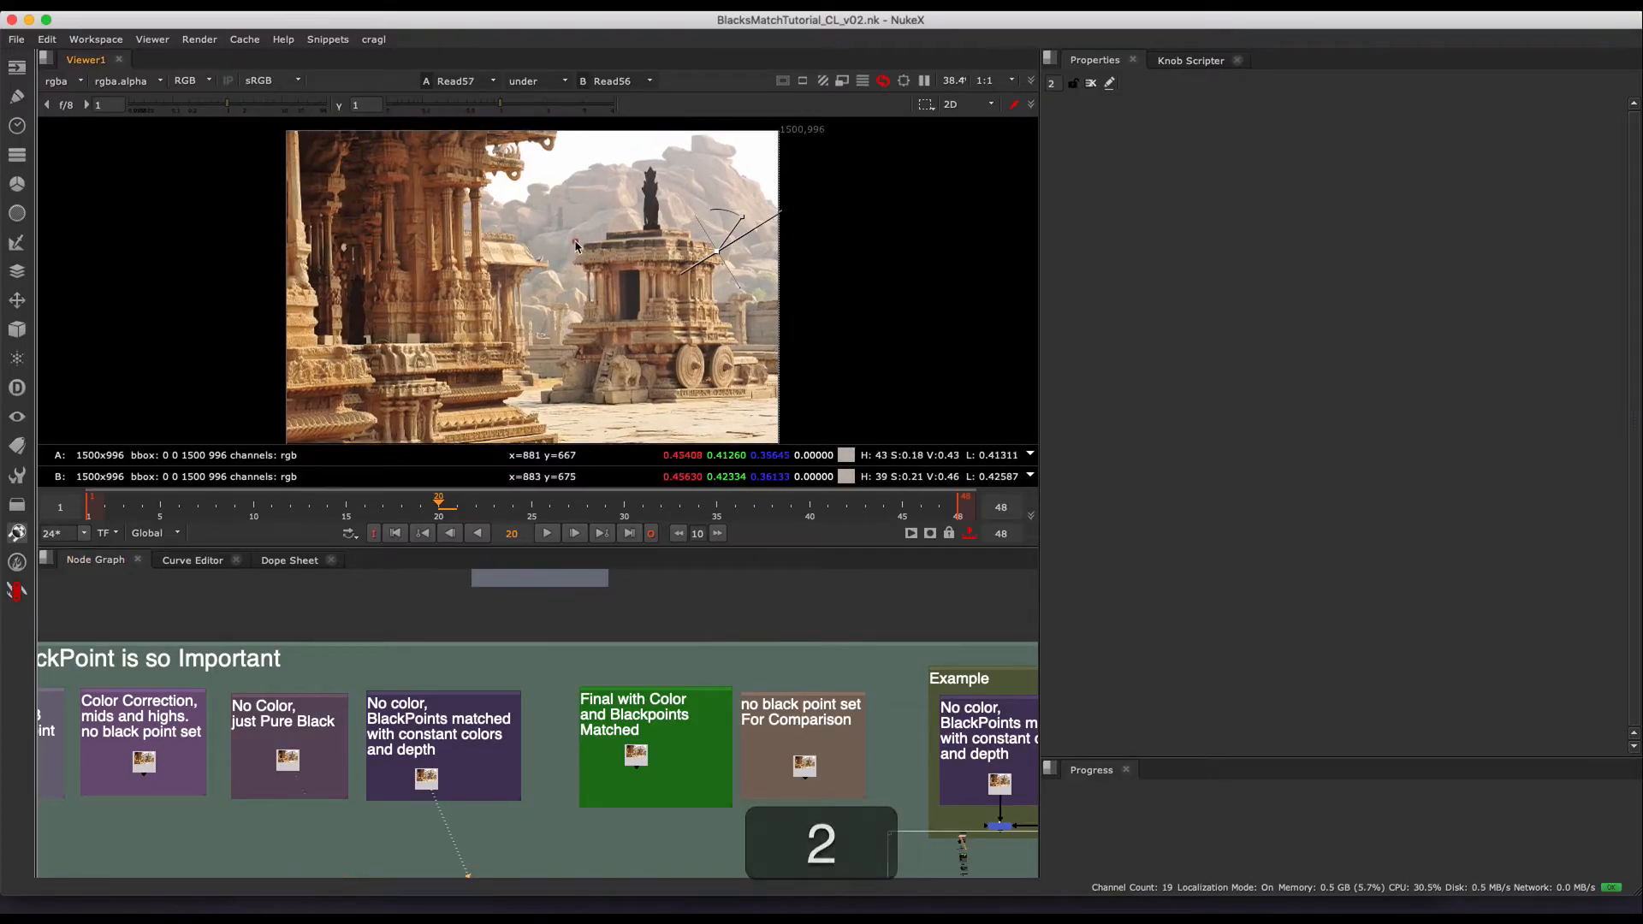
pyautogui.press('h')
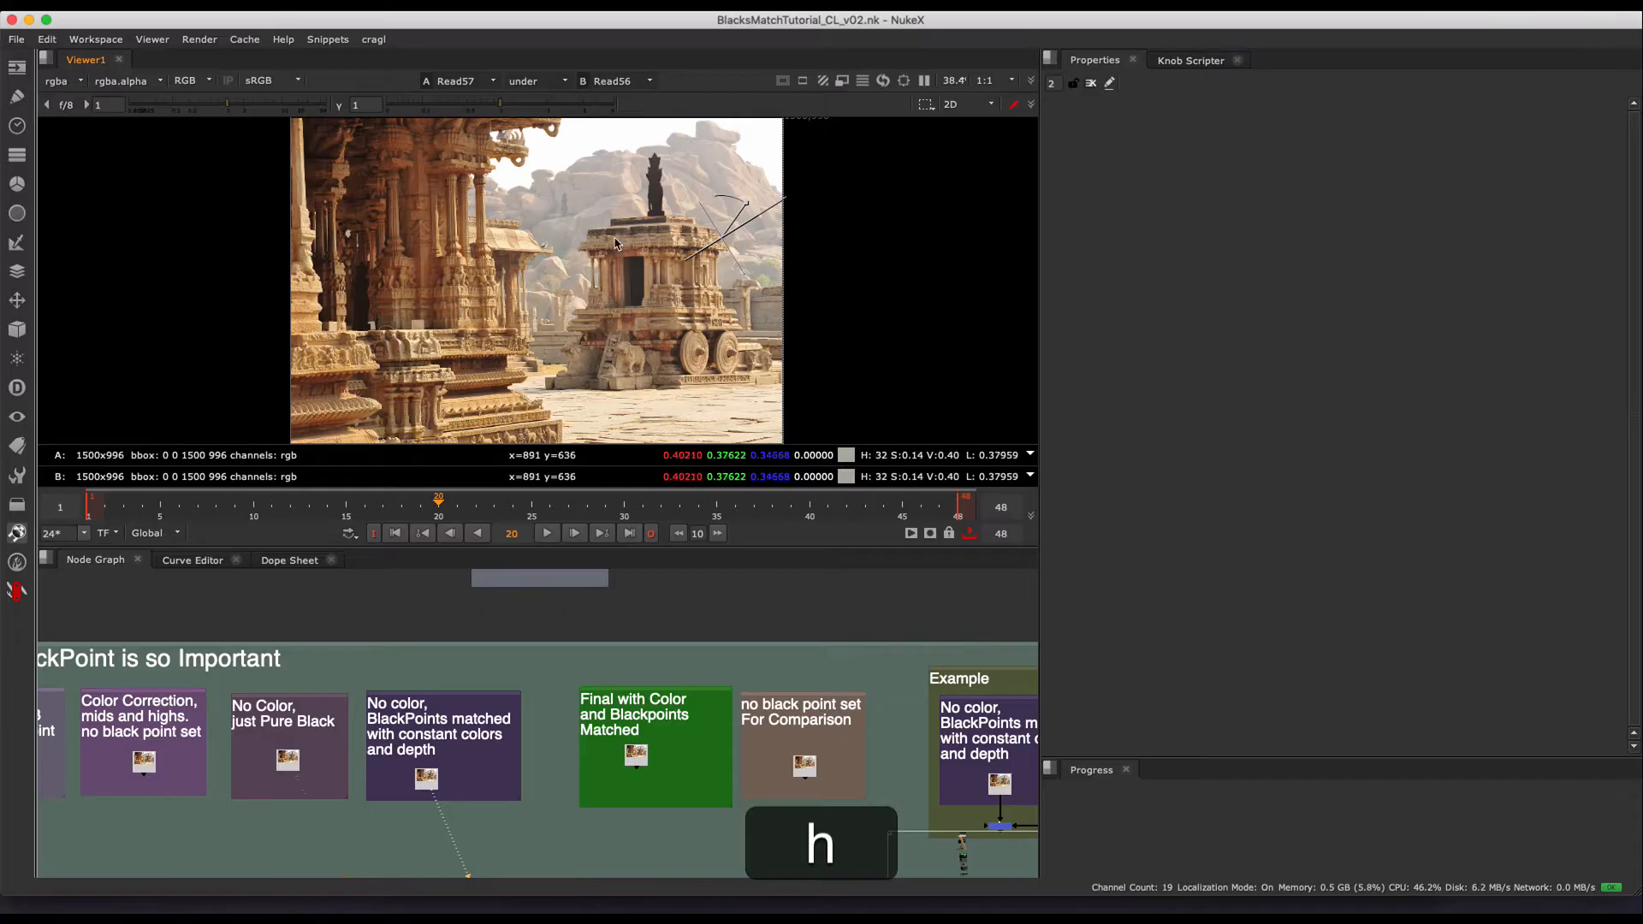
# - Sweep the wipe back across the temple image to its left edge and turn the wipe comparison off
pyautogui.moveTo(725, 232); pyautogui.dragTo(292, 339)
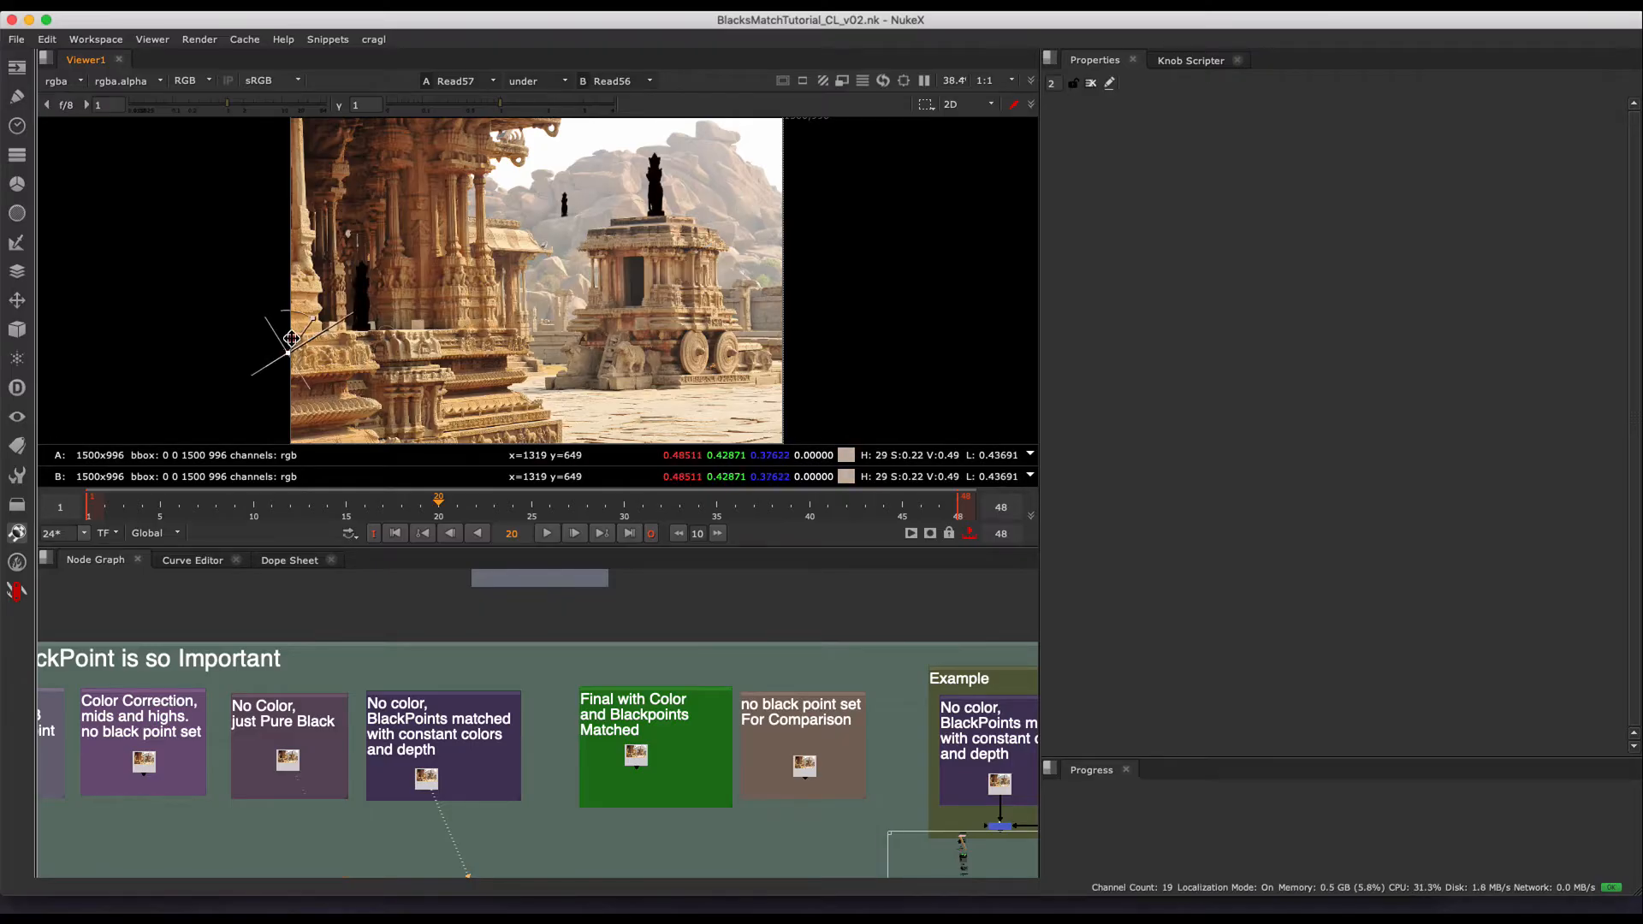
pyautogui.press('w')
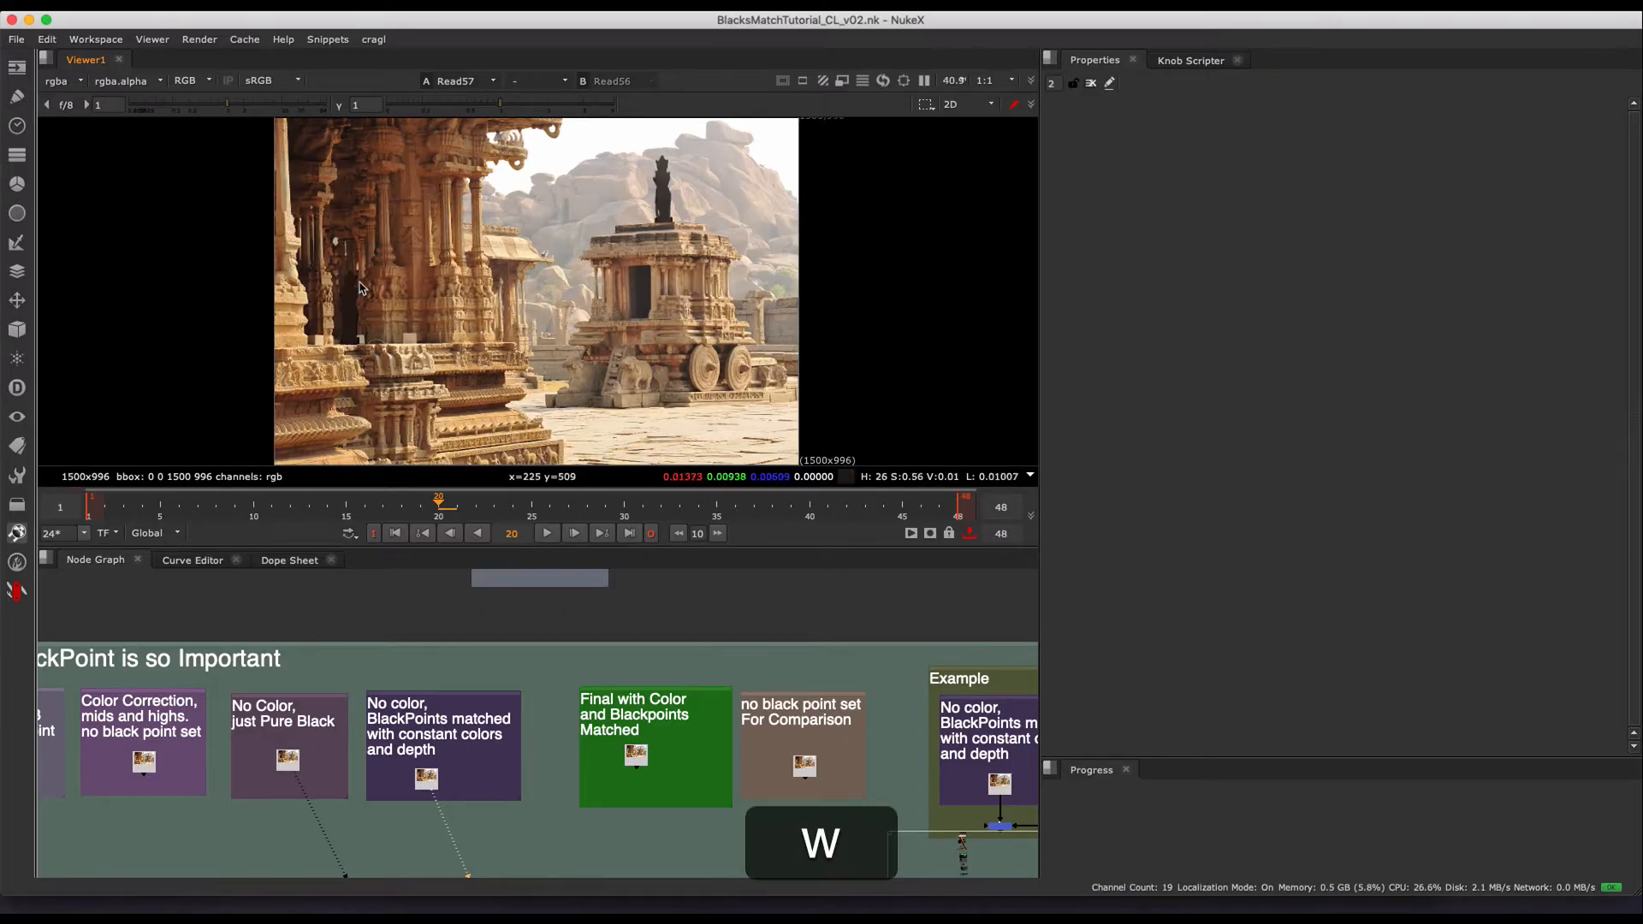
pyautogui.click(526, 256)
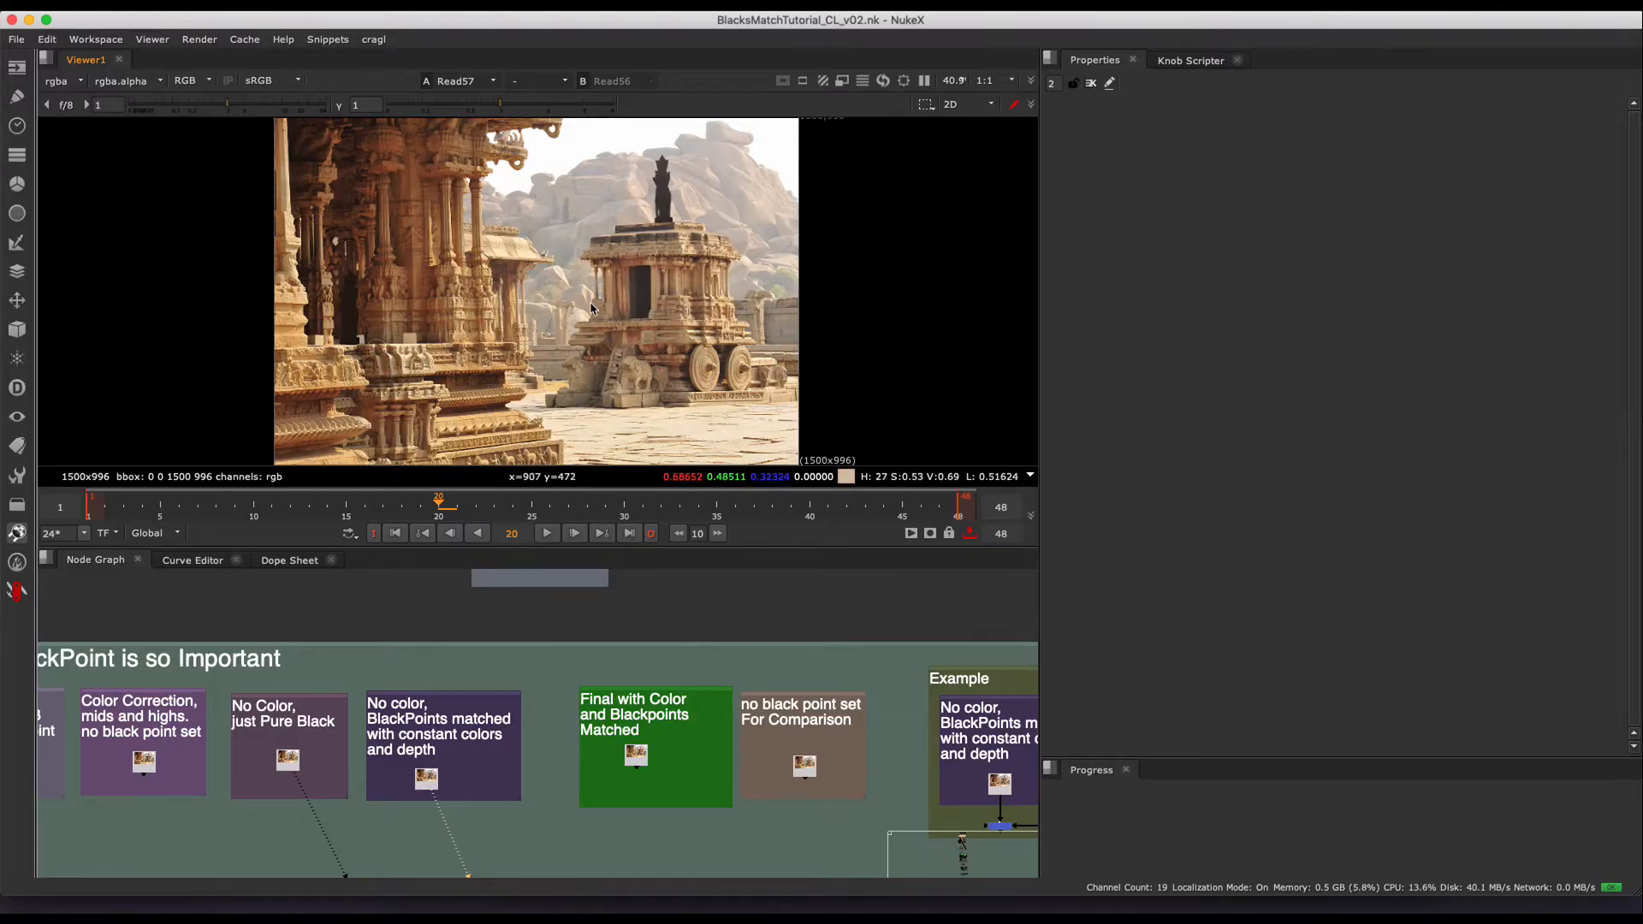
# - Bring the BlacksMatch Tool backdrop with its BlacksMatch2 node into close view in the node graph
pyautogui.keyDown('alt'); pyautogui.moveTo(543, 653); pyautogui.dragTo(540, 717); pyautogui.keyUp('alt')
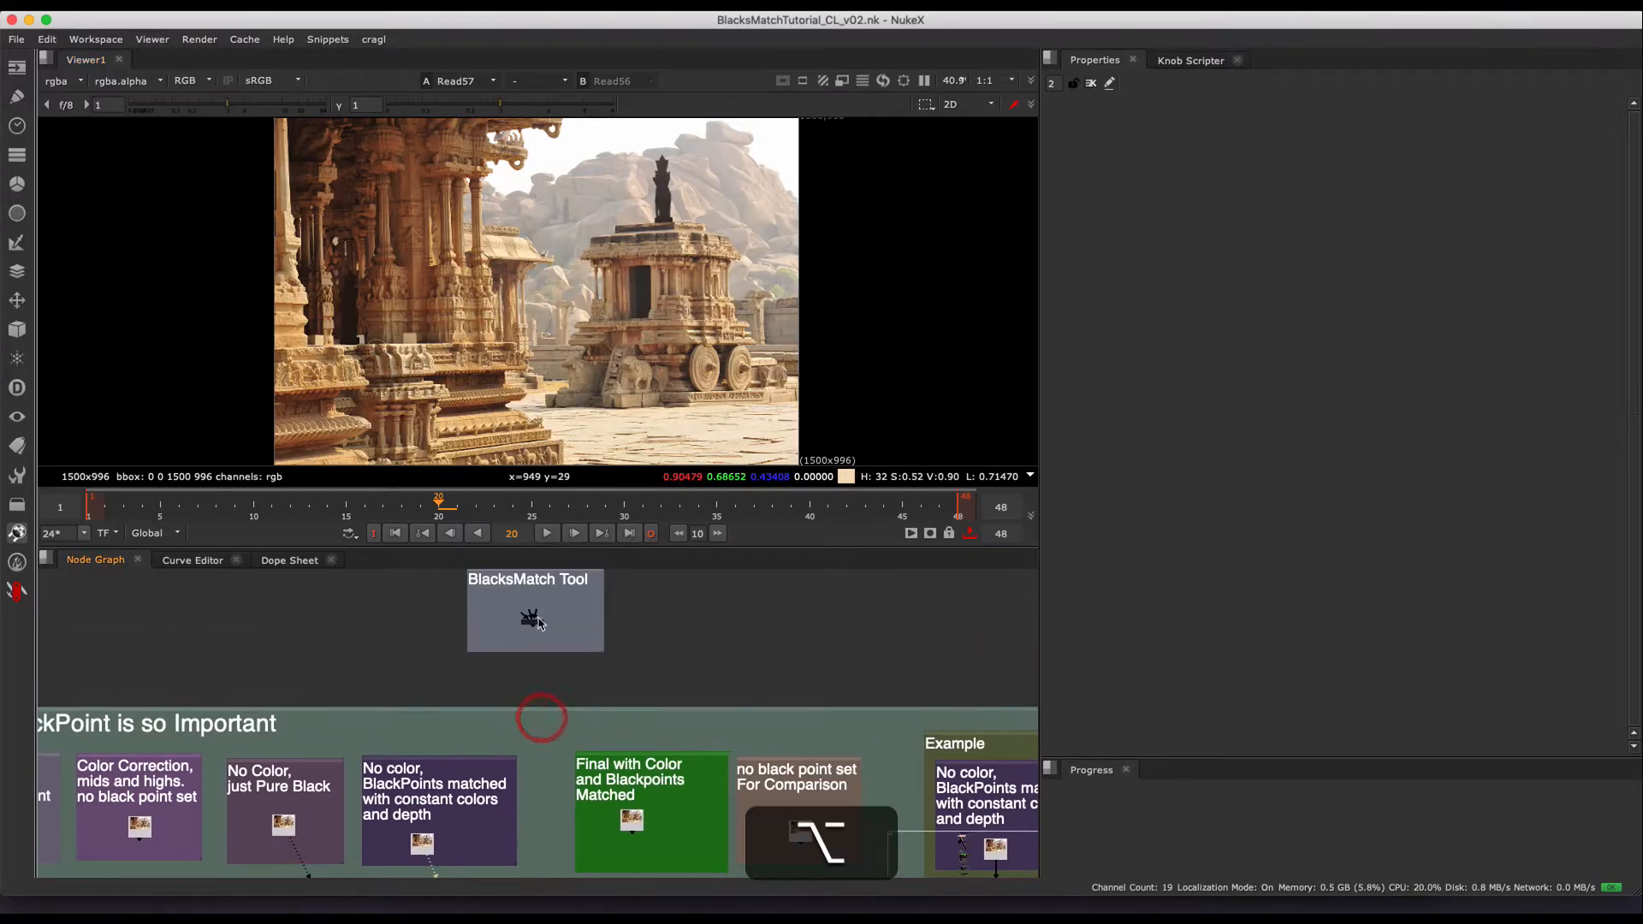
pyautogui.scroll(8, 539, 623)
pyautogui.keyDown('alt'); pyautogui.moveTo(584, 623); pyautogui.dragTo(550, 735); pyautogui.keyUp('alt')
pyautogui.scroll(-3, 560, 709)
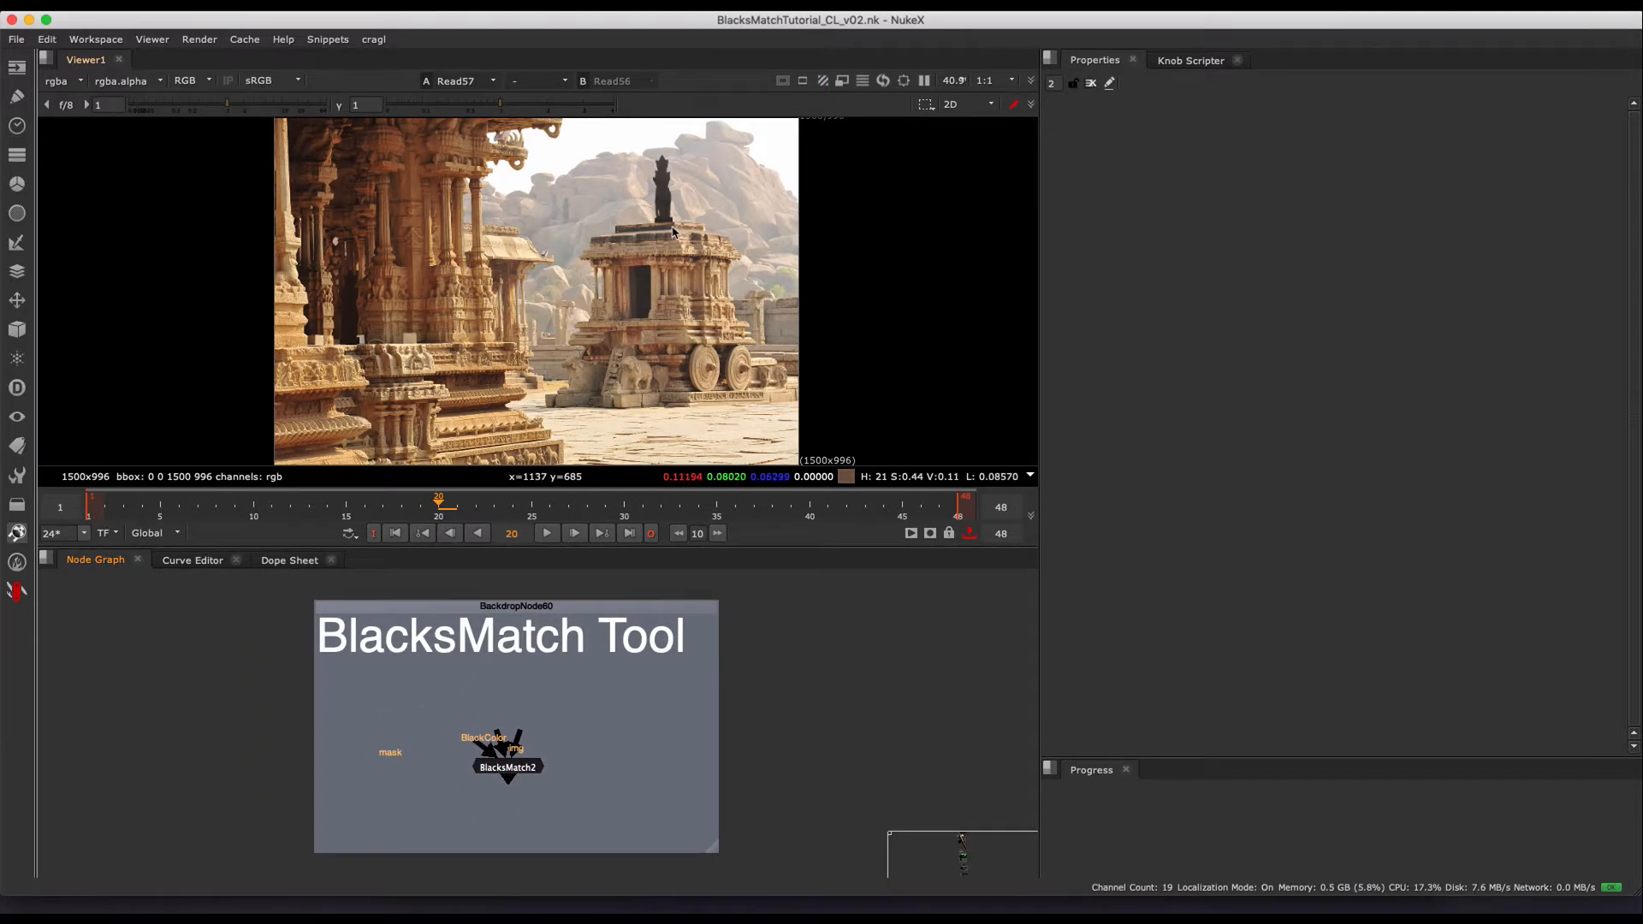
pyautogui.scroll(-2, 684, 231)
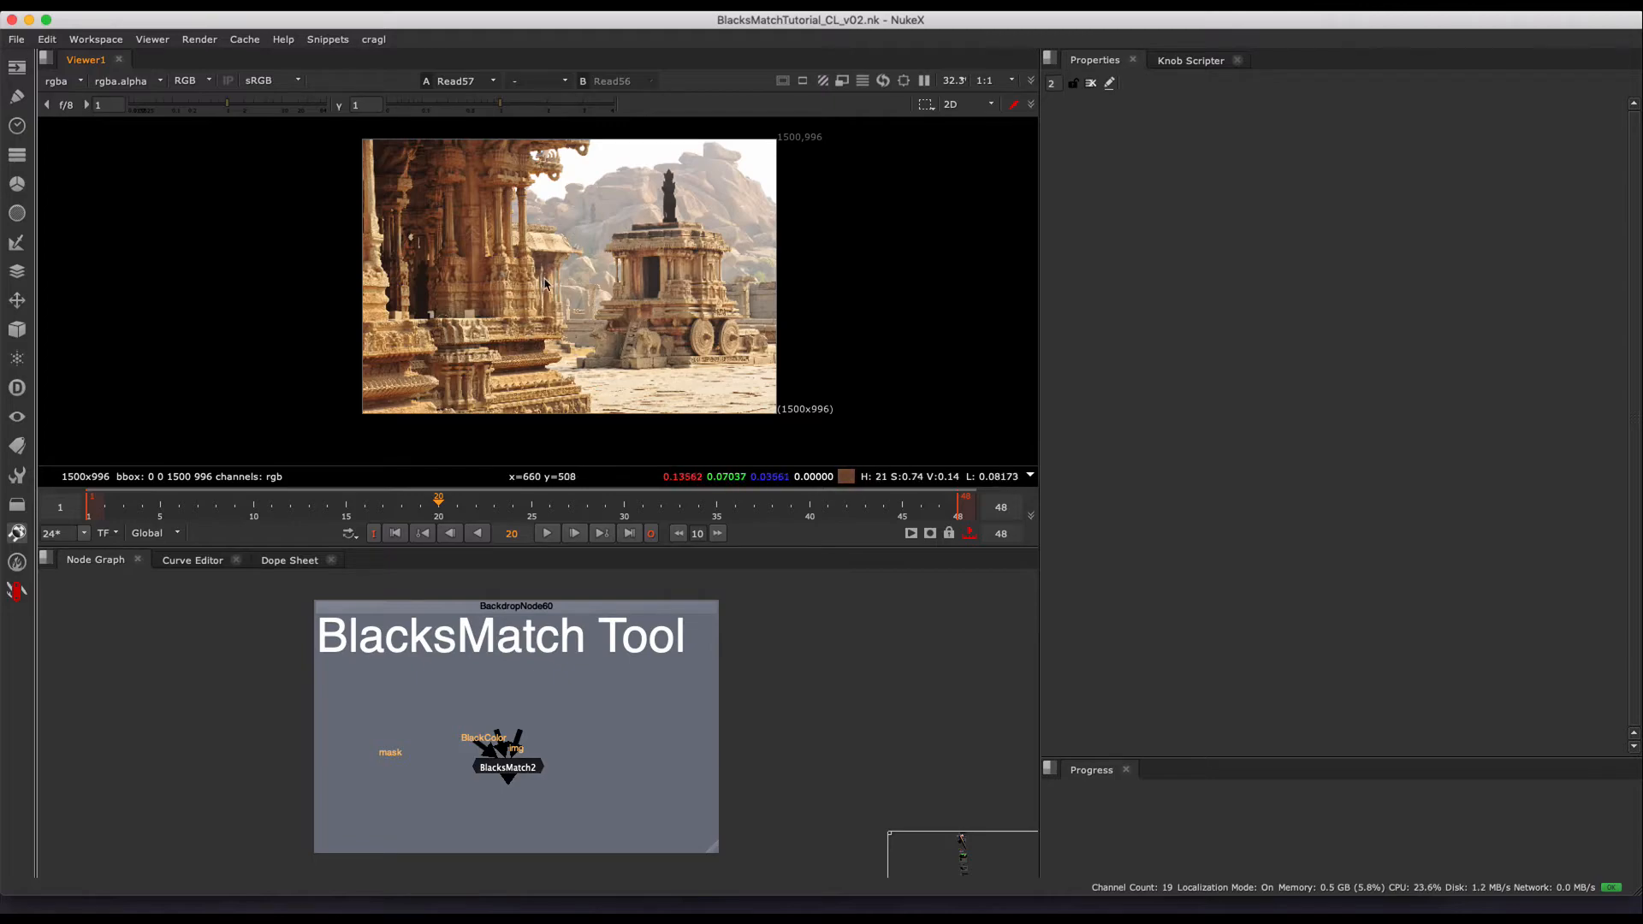
pyautogui.scroll(2, 588, 272)
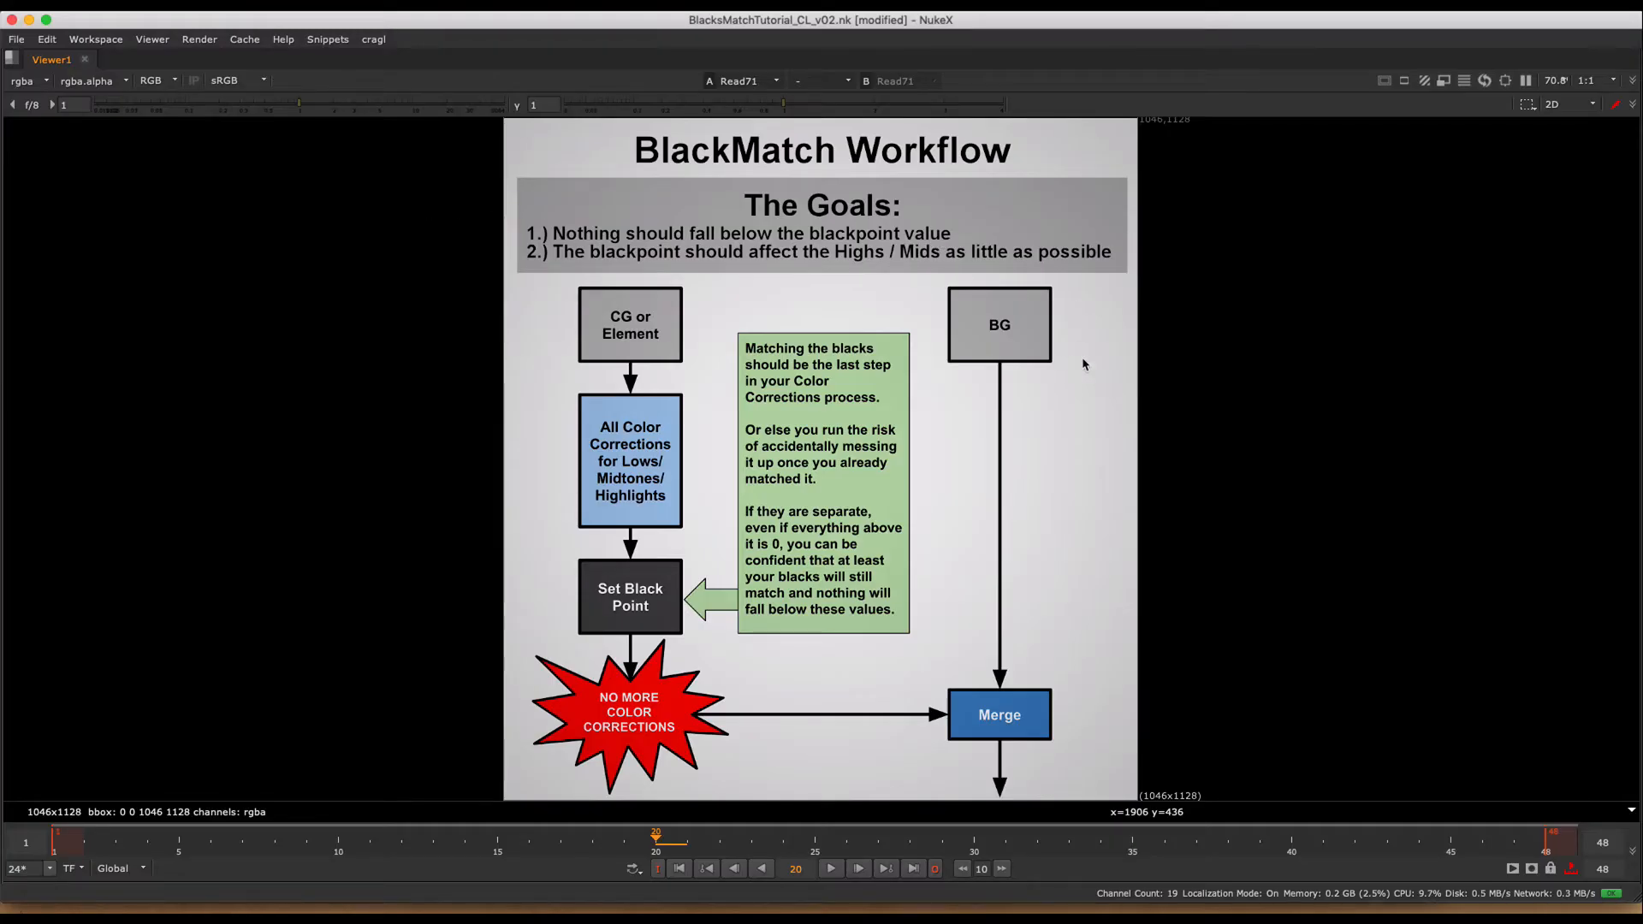
# - Leave the enlarged BlackMatch Workflow diagram and show the Black Point Example's forest image, Read38, fitted in the viewer
pyautogui.press('space')
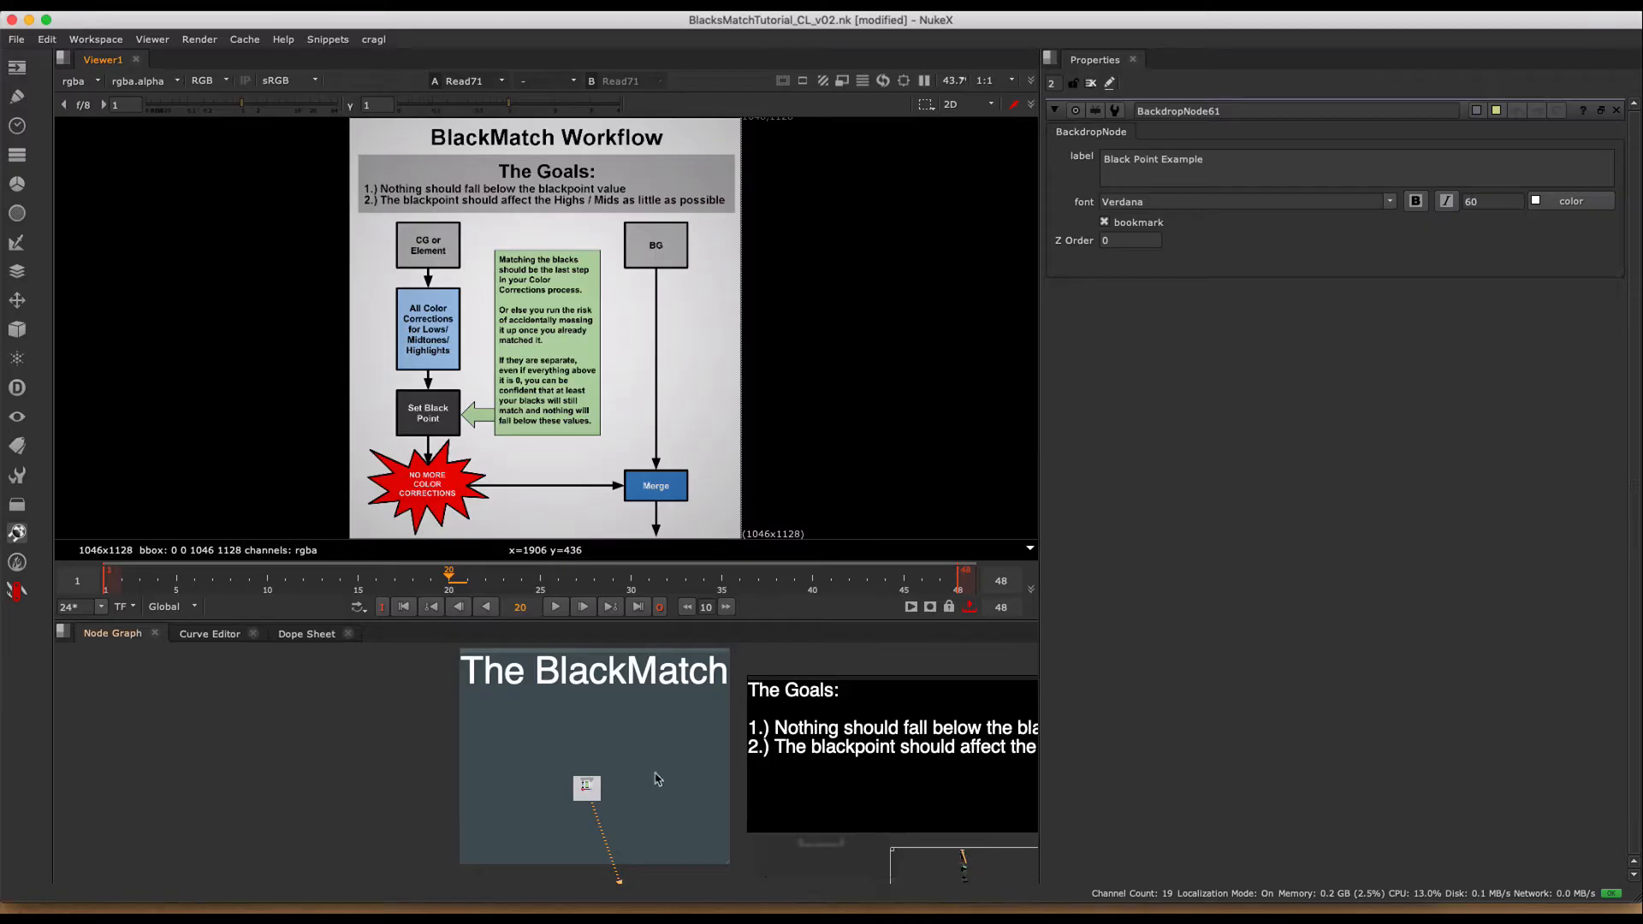
pyautogui.keyDown('alt'); pyautogui.moveTo(658, 780); pyautogui.dragTo(757, 547); pyautogui.keyUp('alt')
pyautogui.keyDown('alt'); pyautogui.moveTo(500, 781); pyautogui.dragTo(611, 724, button='middle'); pyautogui.keyUp('alt')
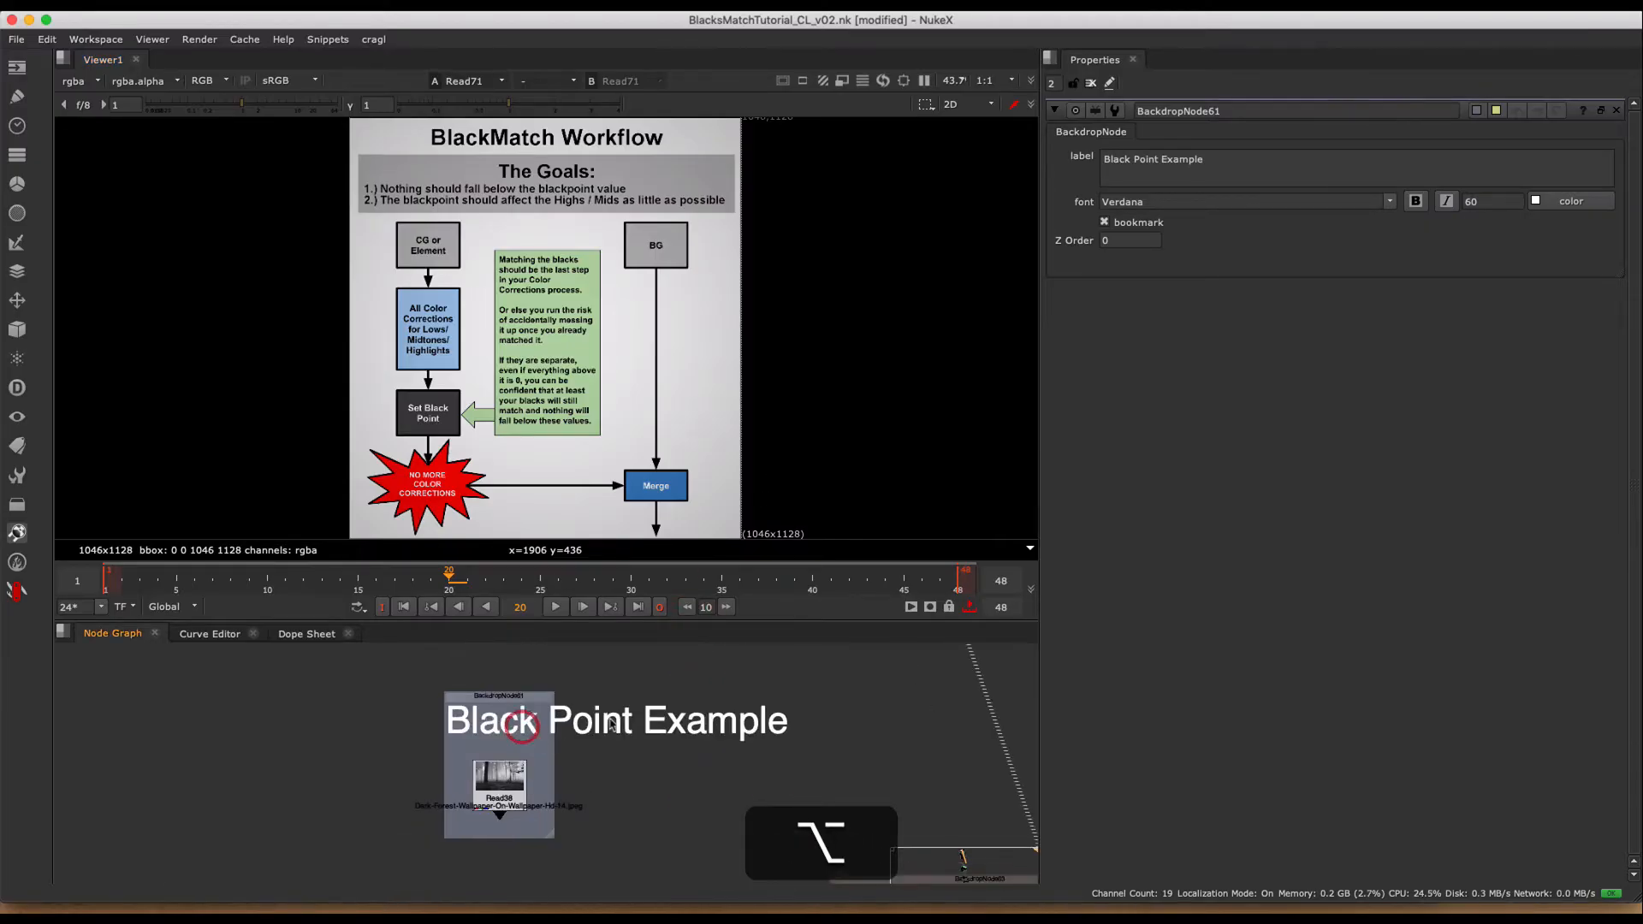
pyautogui.hotkey('alt', '1')
pyautogui.press('1')
pyautogui.press('h')
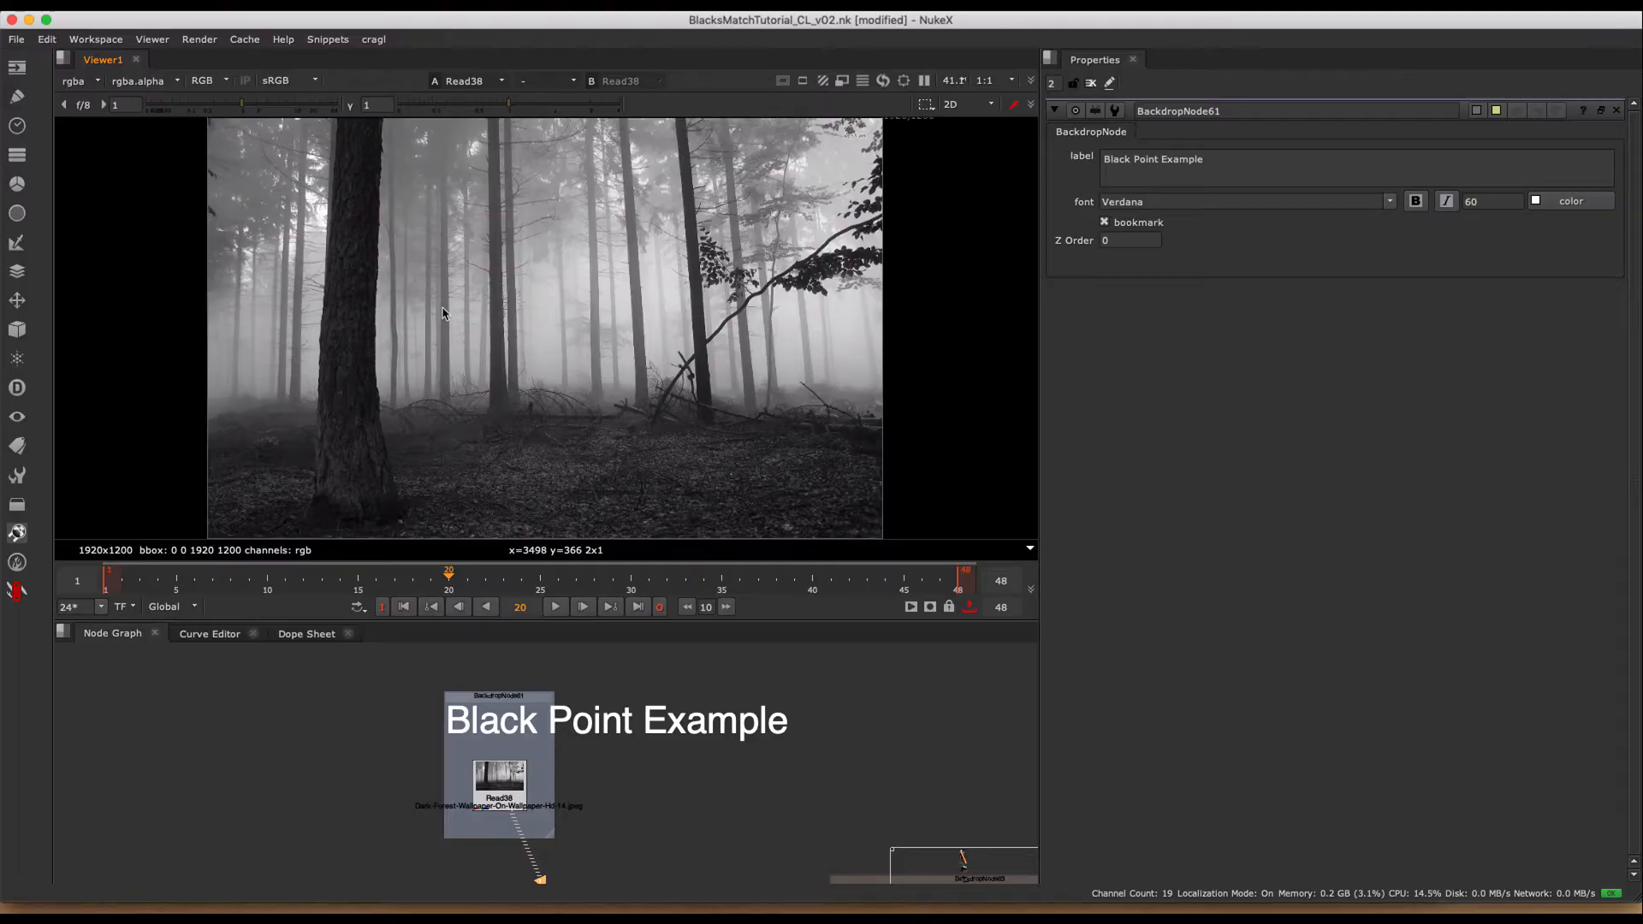
# - Examine how dark the tree trunks are at different depths in the foggy forest image, from foreground to background
pyautogui.scroll(5, 446, 330)
pyautogui.moveTo(467, 282); pyautogui.dragTo(223, 256, button='middle')
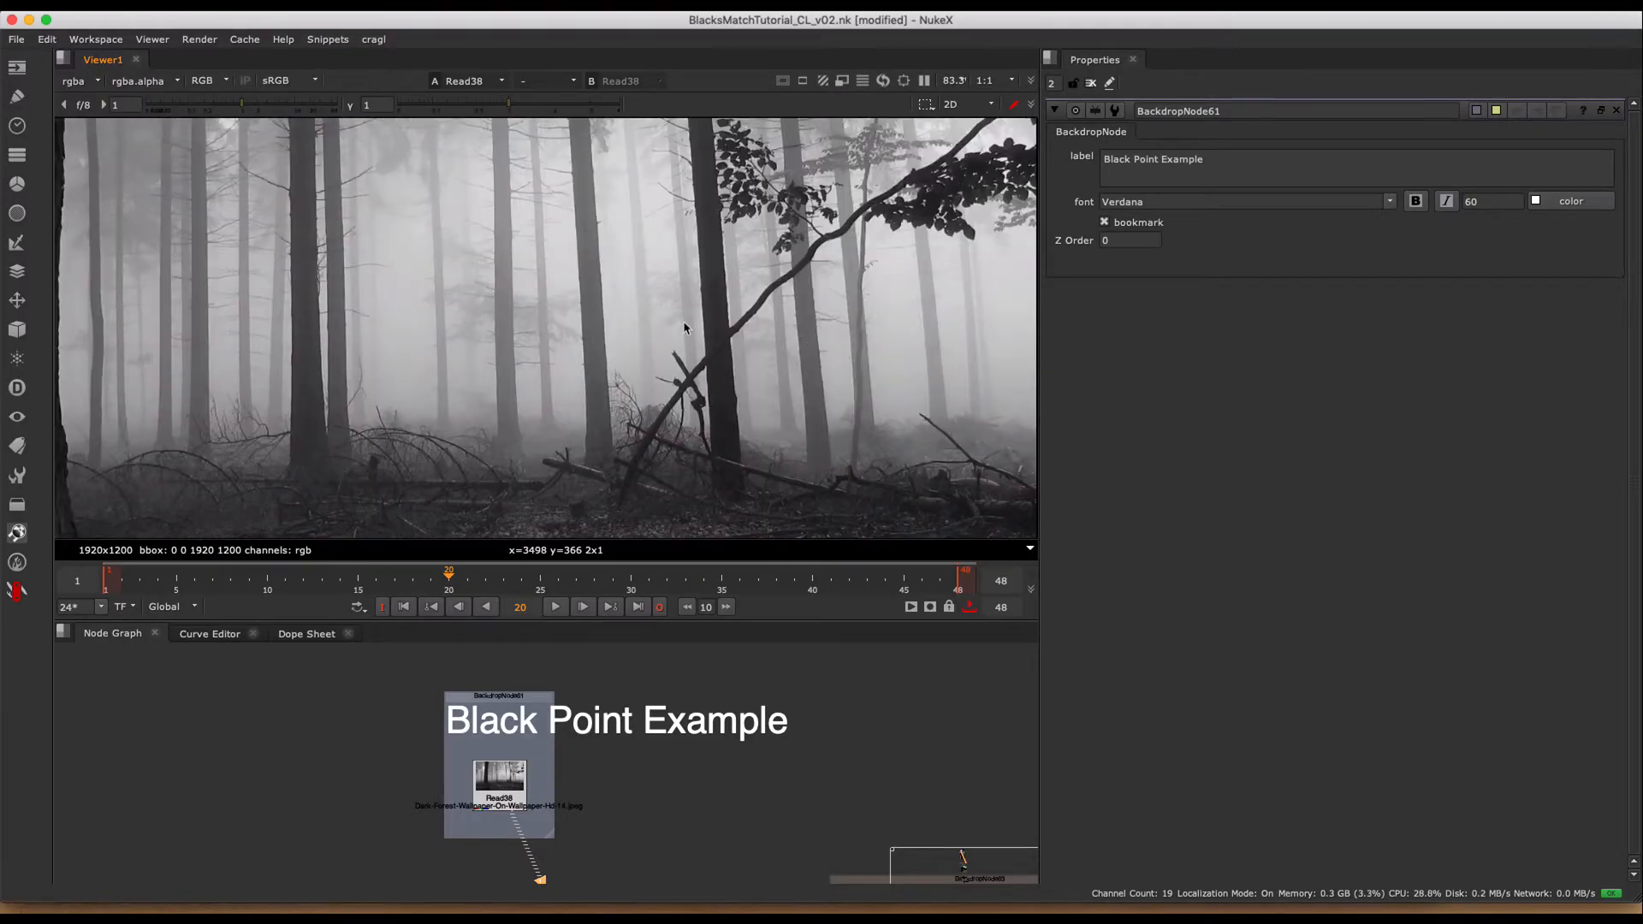
pyautogui.moveTo(820, 329); pyautogui.dragTo(569, 317, button='middle')
pyautogui.keyDown('alt'); pyautogui.moveTo(724, 332); pyautogui.dragTo(752, 263, button='middle'); pyautogui.keyUp('alt')
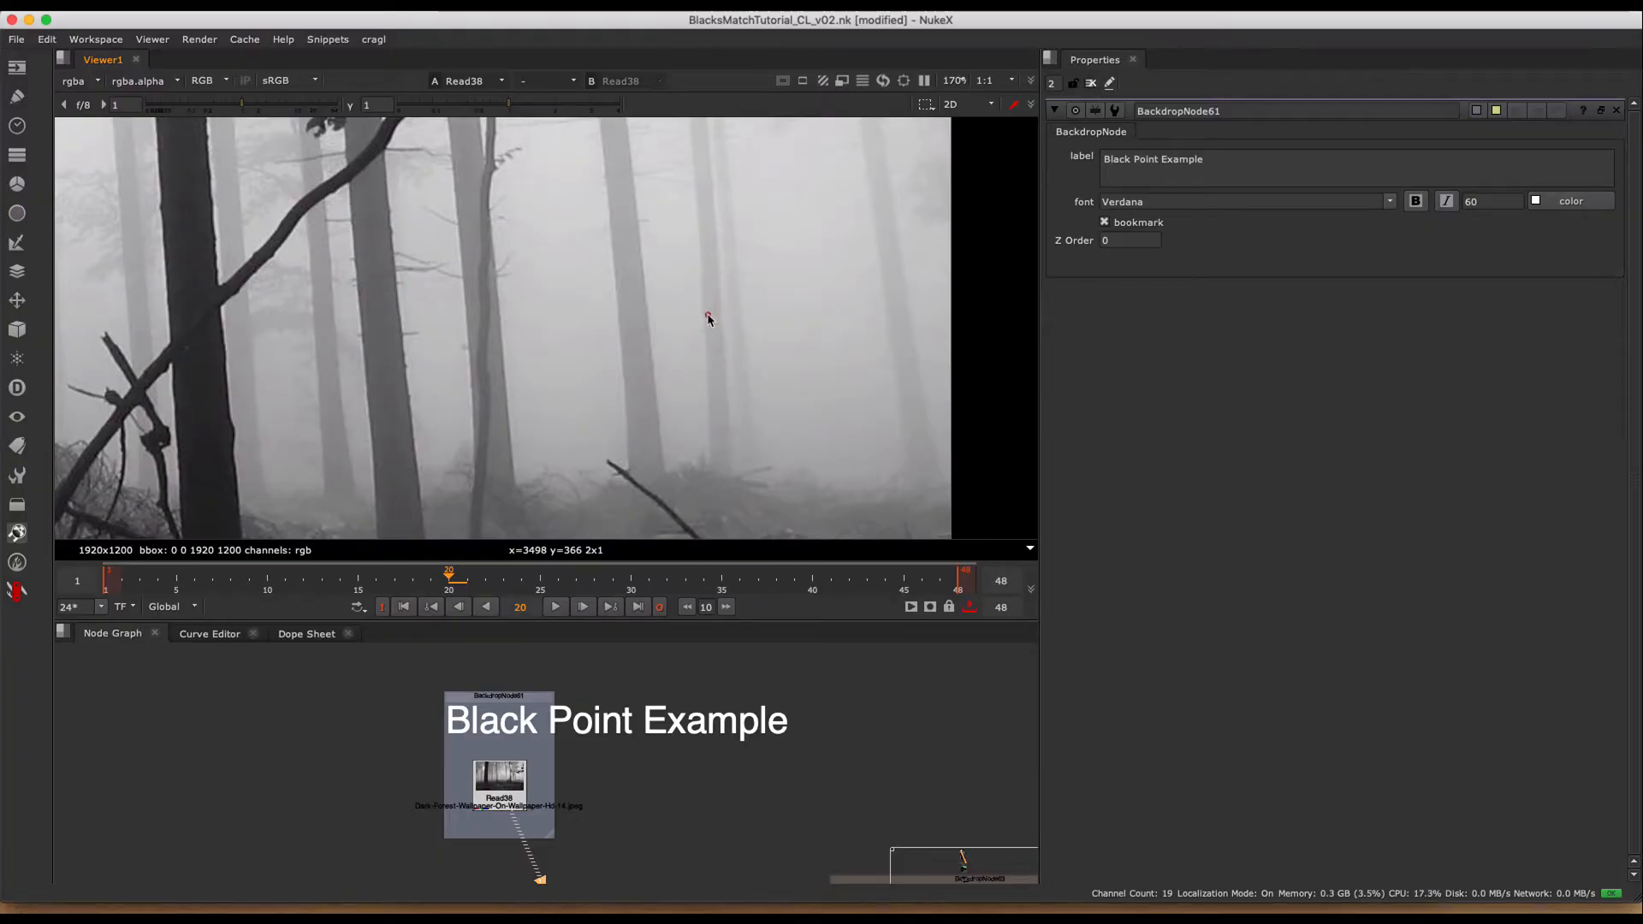
pyautogui.keyDown('alt'); pyautogui.moveTo(708, 316); pyautogui.dragTo(540, 358, button='middle'); pyautogui.keyUp('alt')
pyautogui.moveTo(591, 344); pyautogui.dragTo(634, 356, button='middle')
pyautogui.moveTo(601, 272); pyautogui.dragTo(716, 297, button='middle')
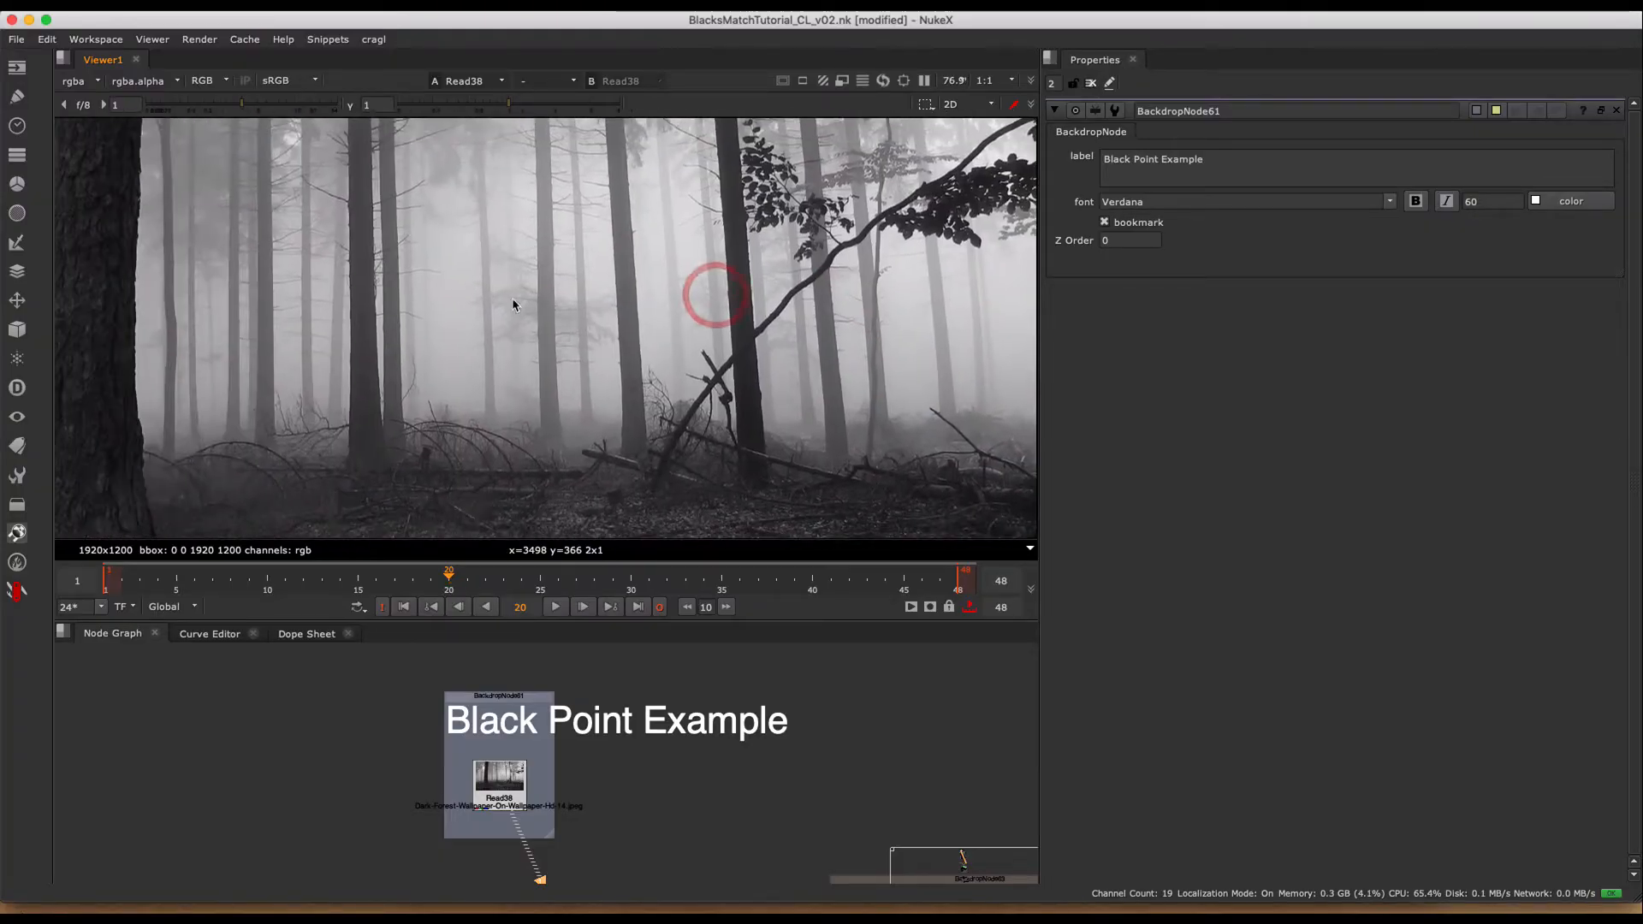
pyautogui.moveTo(480, 382); pyautogui.dragTo(734, 348, button='middle')
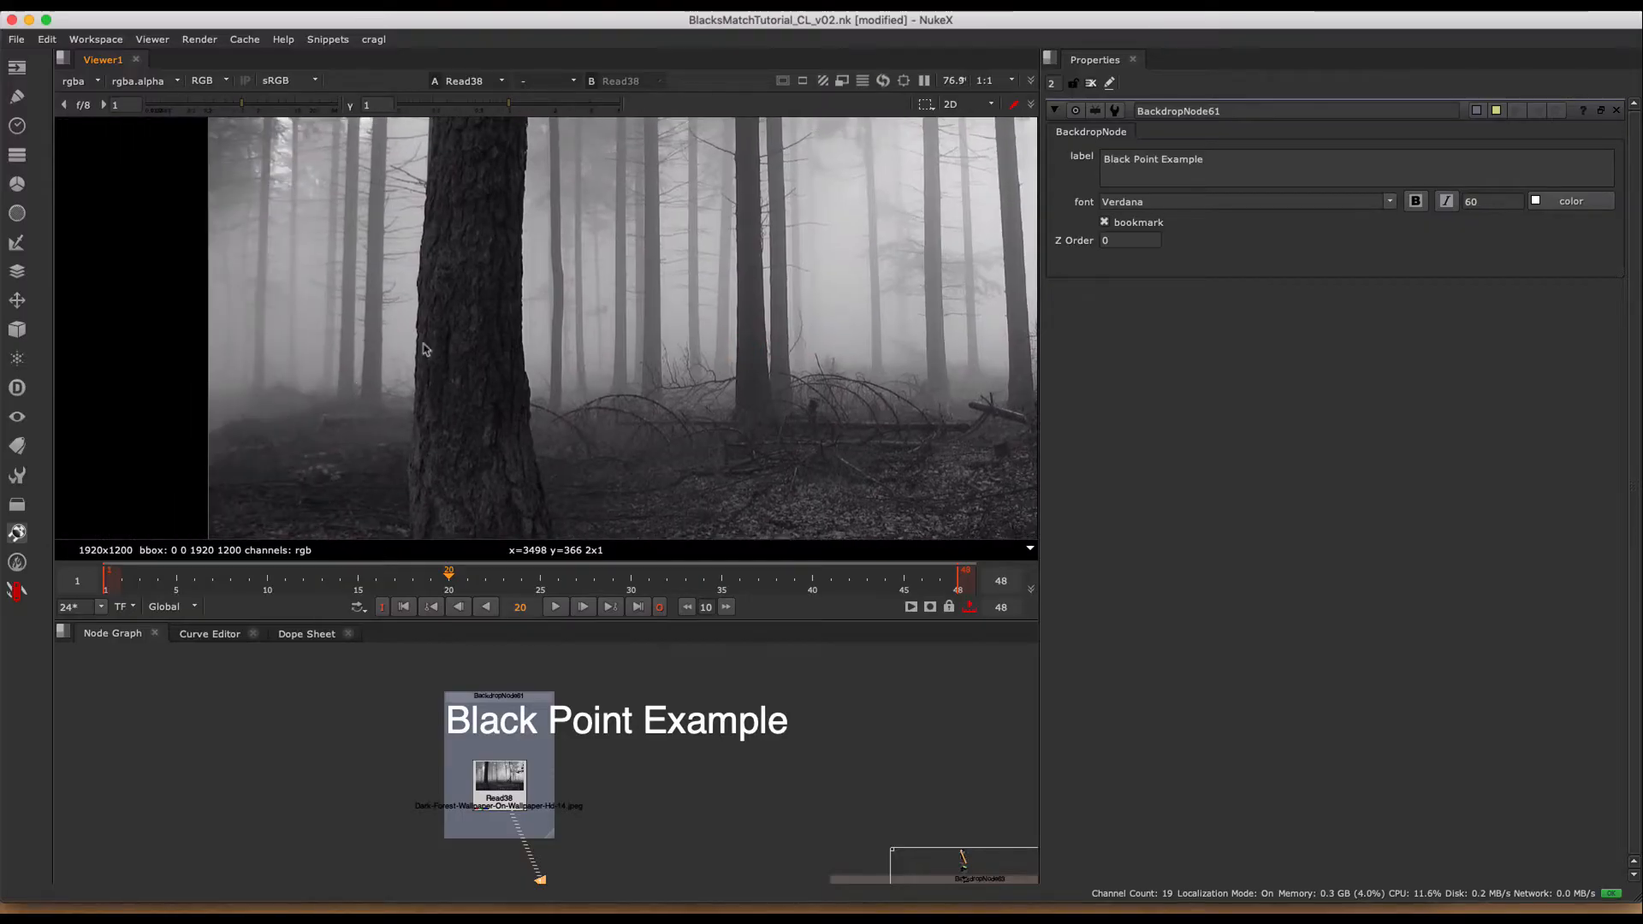
pyautogui.scroll(-5, 794, 416)
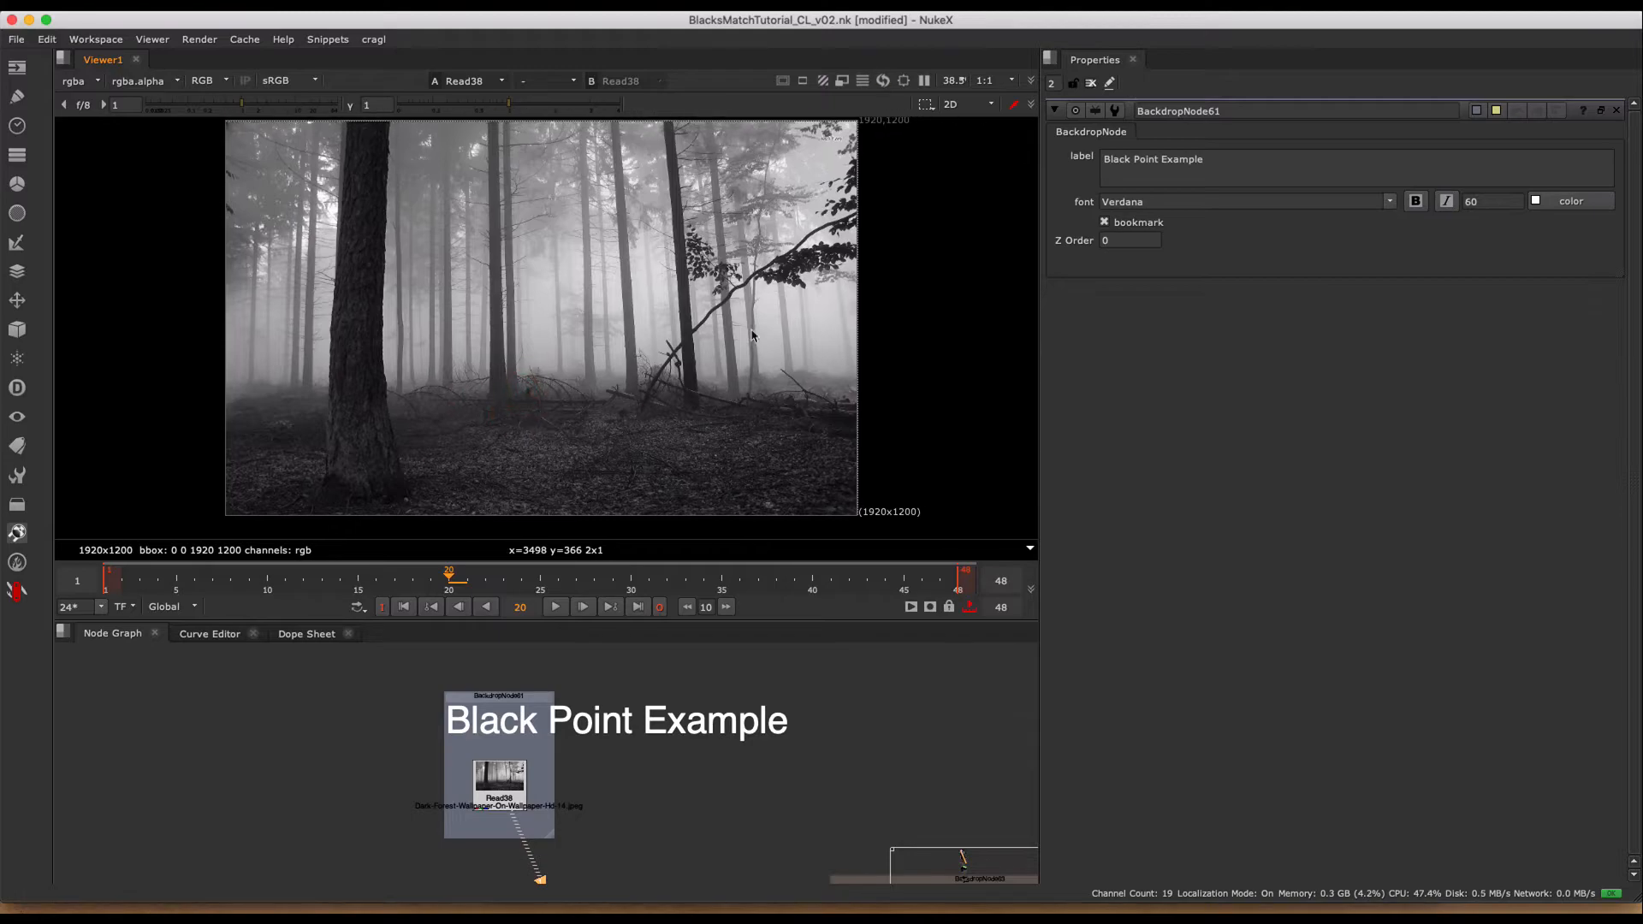
pyautogui.scroll(2, 511, 348)
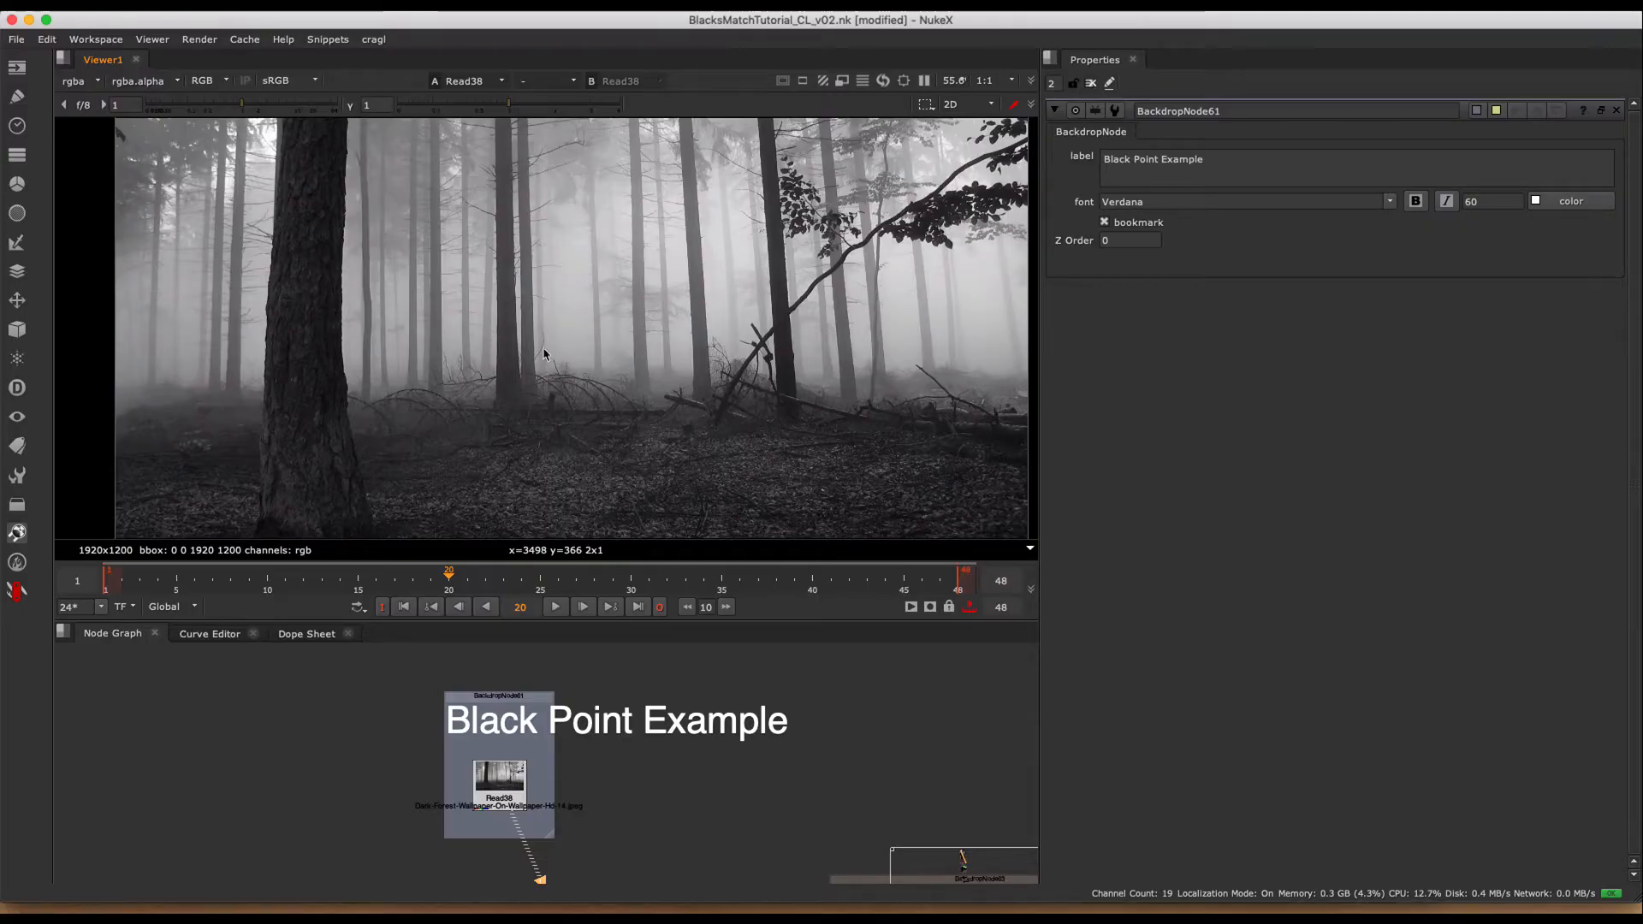
# - Show the mountain image Read3 from the "Atmospheric perspective black point" backdrop, fitted in the viewer
pyautogui.moveTo(620, 804); pyautogui.dragTo(671, 680, button='middle')
pyautogui.moveTo(522, 762)
pyautogui.mouseDown(button='middle')
pyautogui.moveTo(716, 700)
pyautogui.moveTo(555, 702)
pyautogui.mouseUp(button='middle')
pyautogui.click(554, 703)
pyautogui.click(682, 721)
pyautogui.press('1')
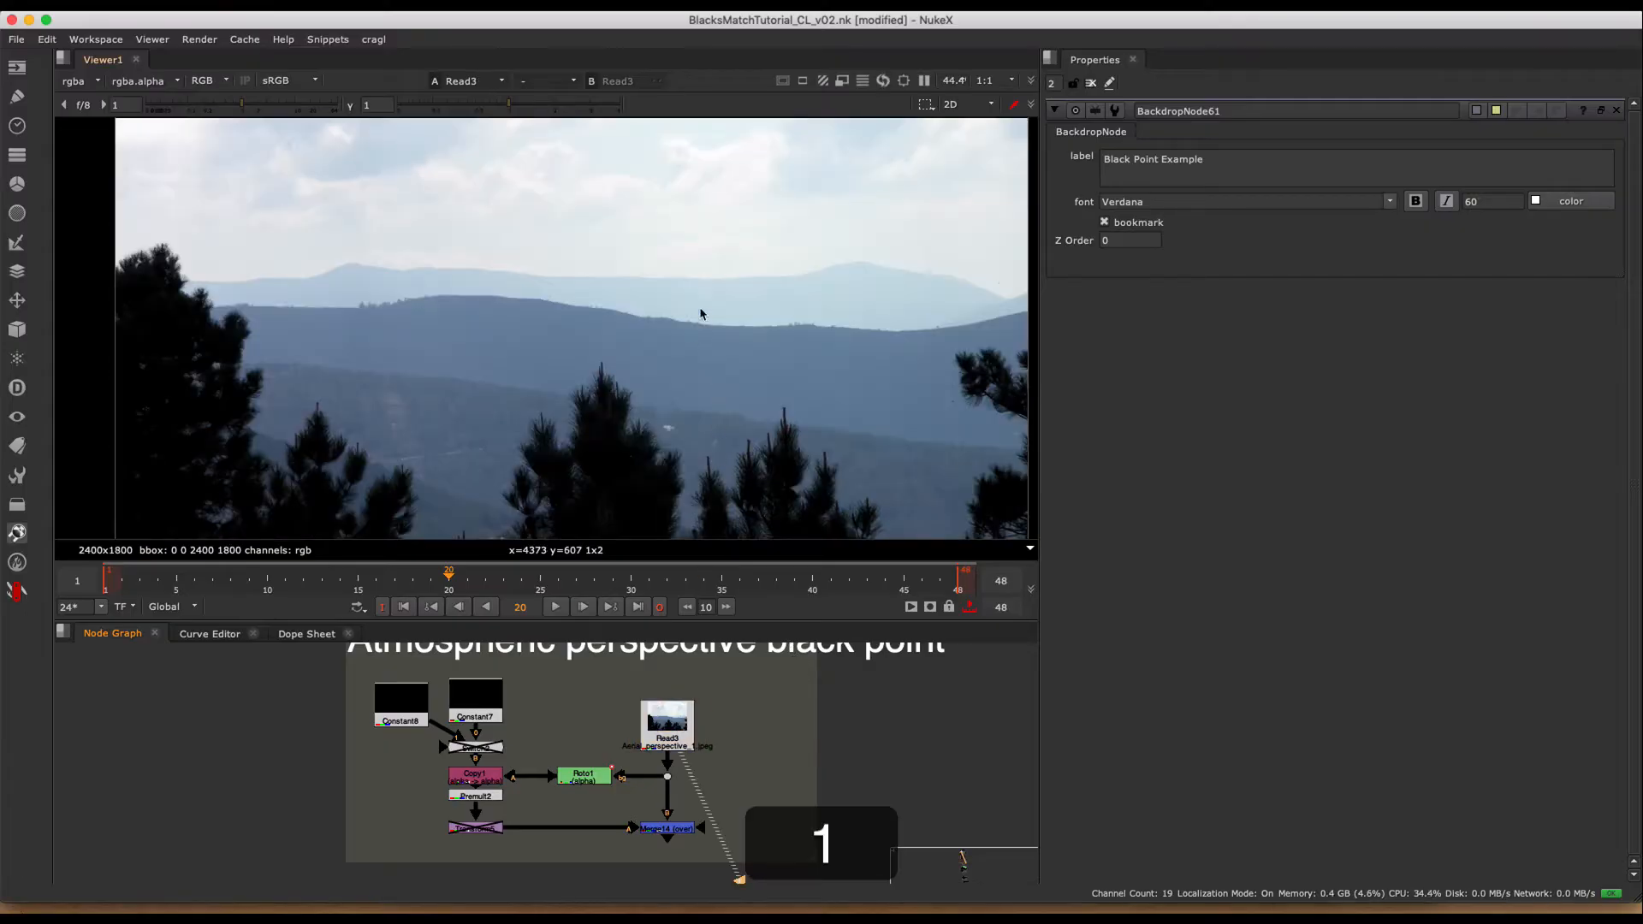
pyautogui.click(717, 271)
pyautogui.press('f')
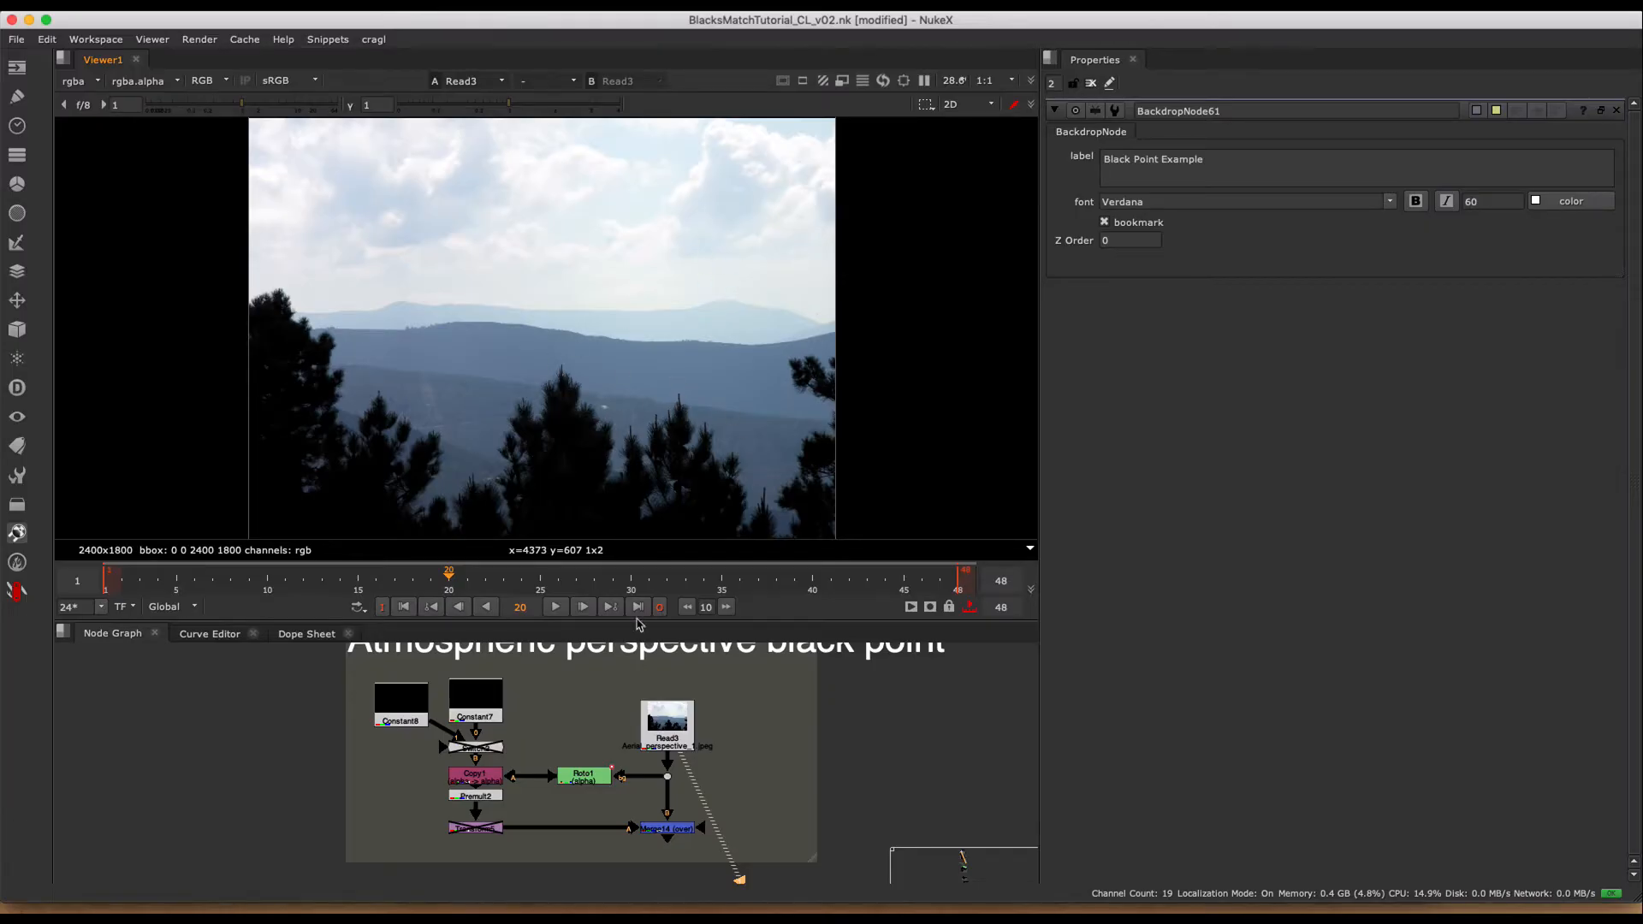
# - Show the Merge14 result in the viewer and sample the pixel value of the black shape on the mountain ridge
pyautogui.moveTo(738, 809); pyautogui.dragTo(614, 870)
pyautogui.press('1')
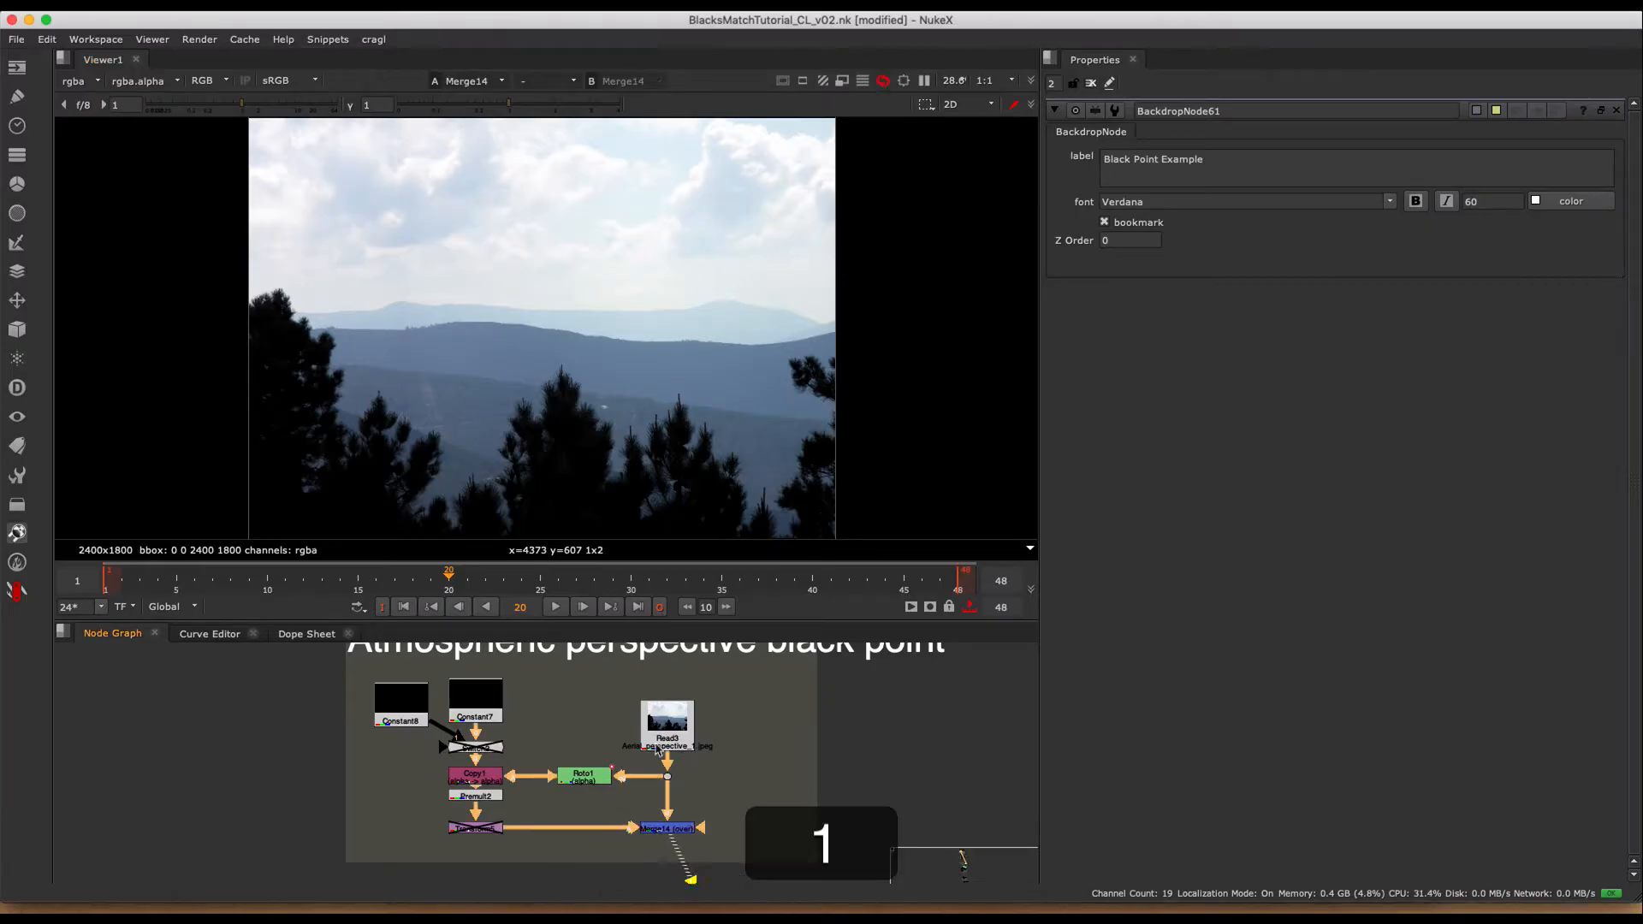
pyautogui.scroll(3, 742, 295)
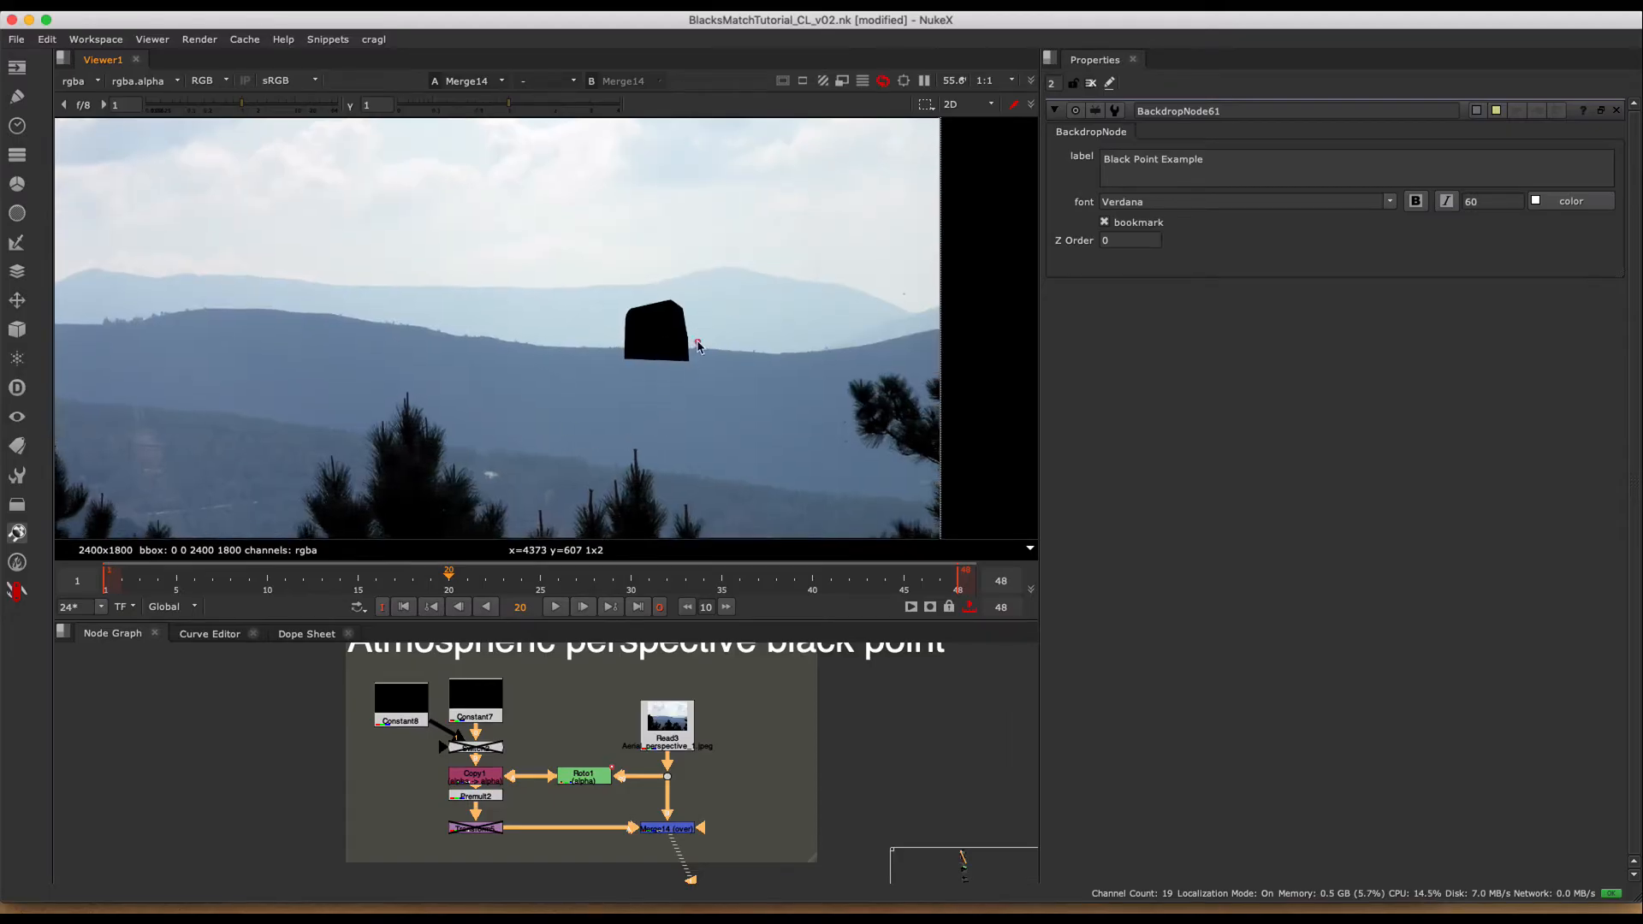
pyautogui.scroll(-3, 702, 351)
pyautogui.scroll(2, 702, 349)
pyautogui.moveTo(694, 337); pyautogui.dragTo(732, 339, button='middle')
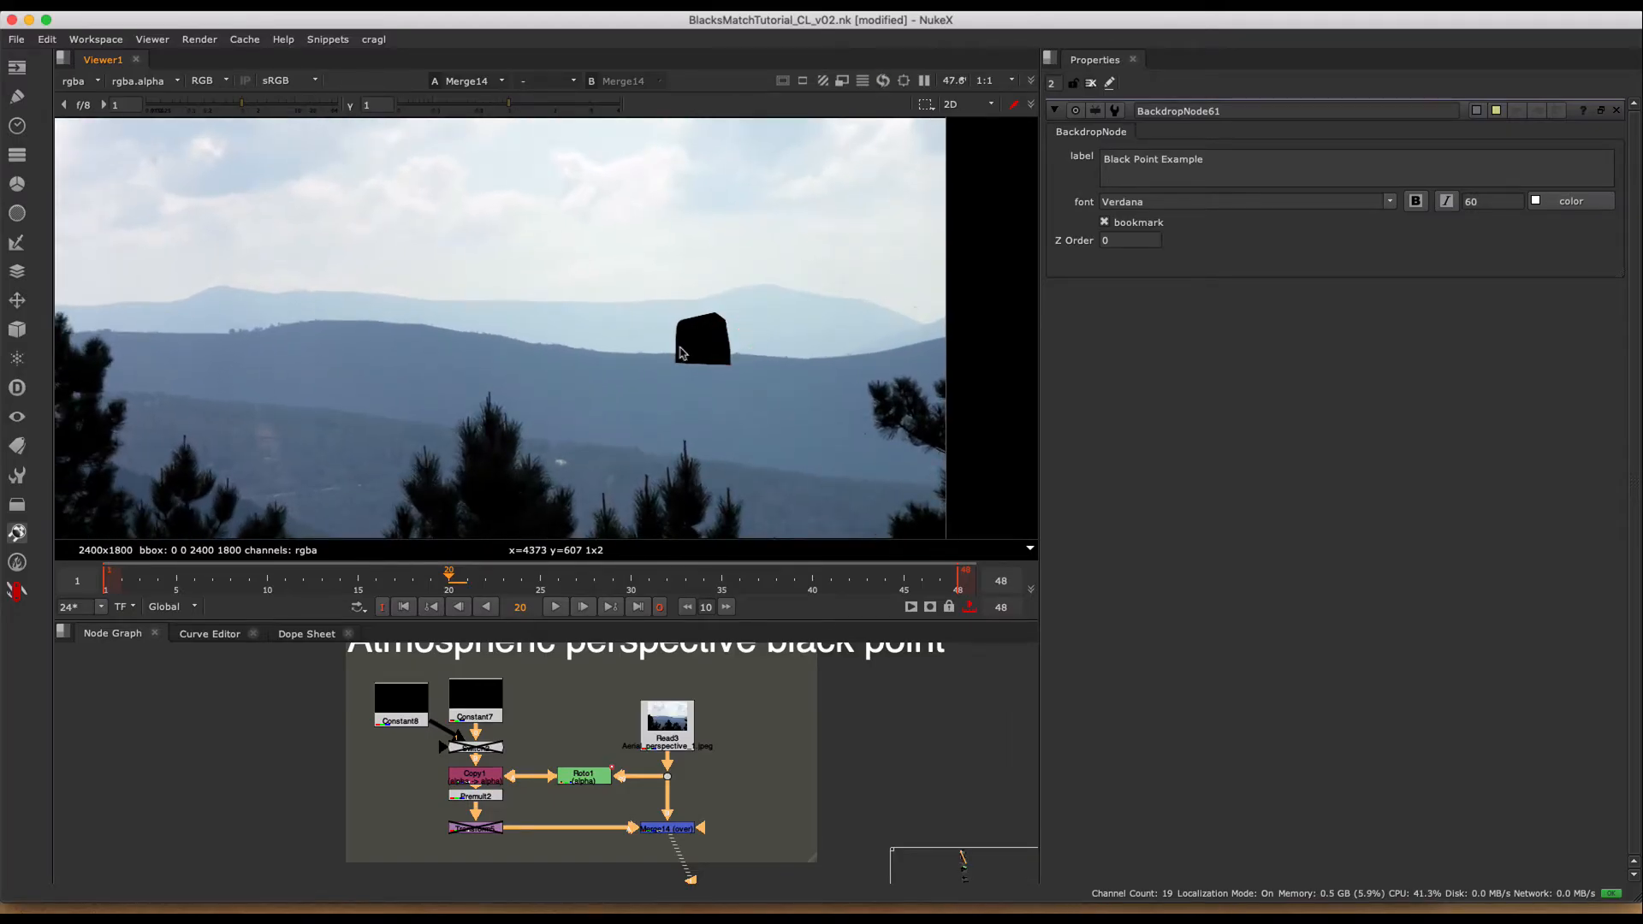
pyautogui.keyDown('super'); pyautogui.click(706, 342); pyautogui.keyUp('super')
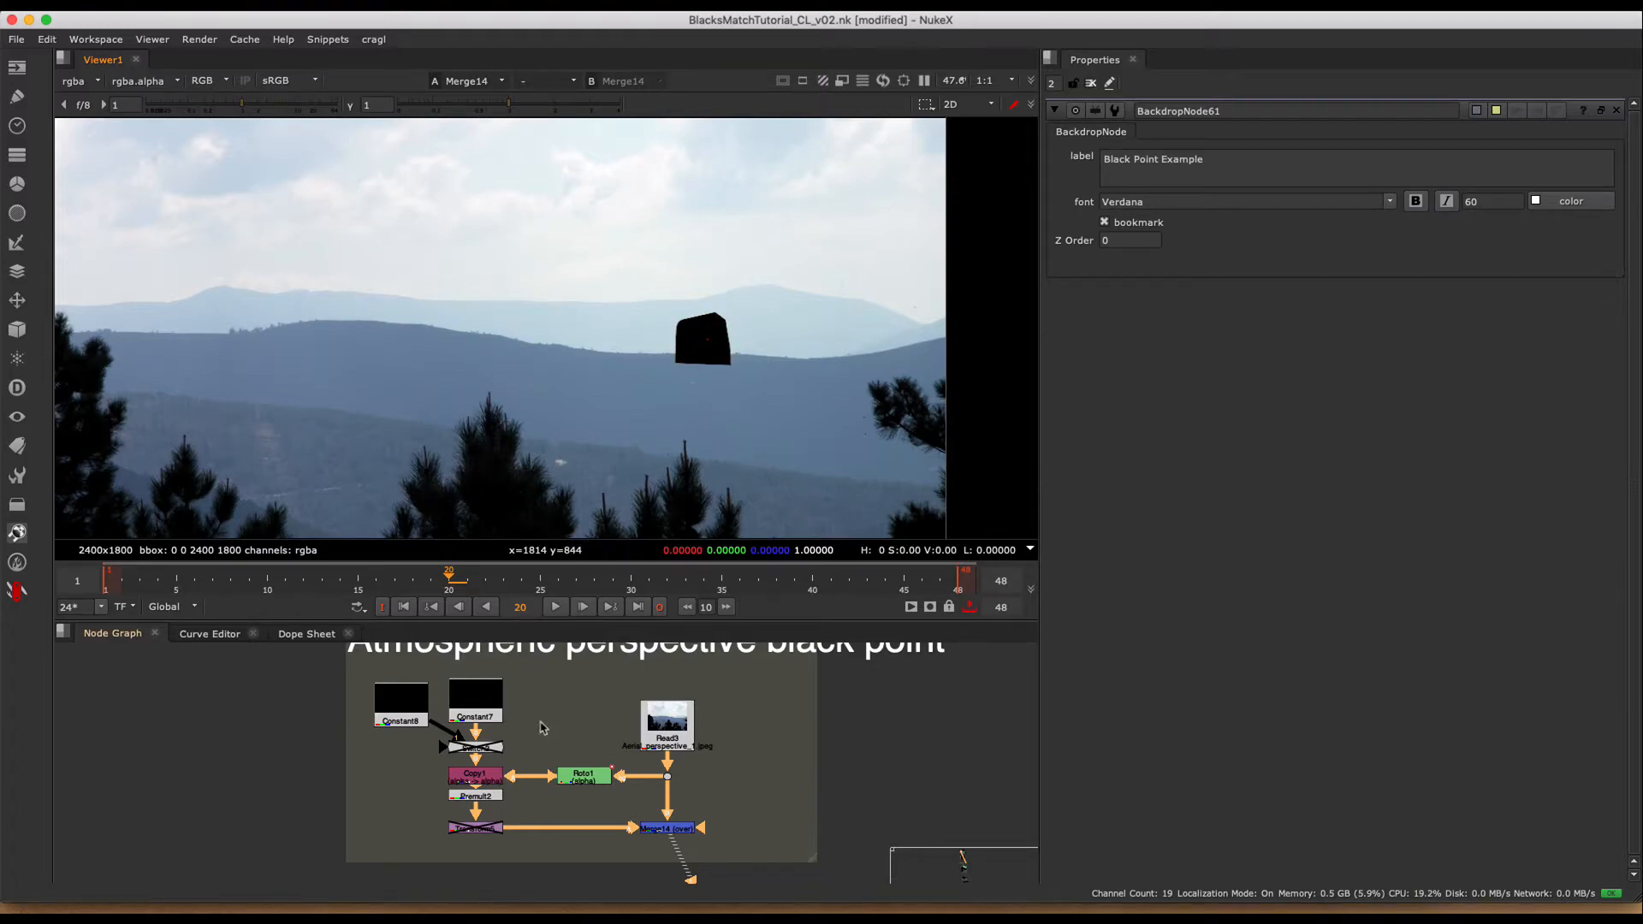
# - Set Constant7's color to 0.124071, 0.215944, 0.325886 by sampling the blue ridge just below the black shape, and clear the open properties
pyautogui.doubleClick(478, 700)
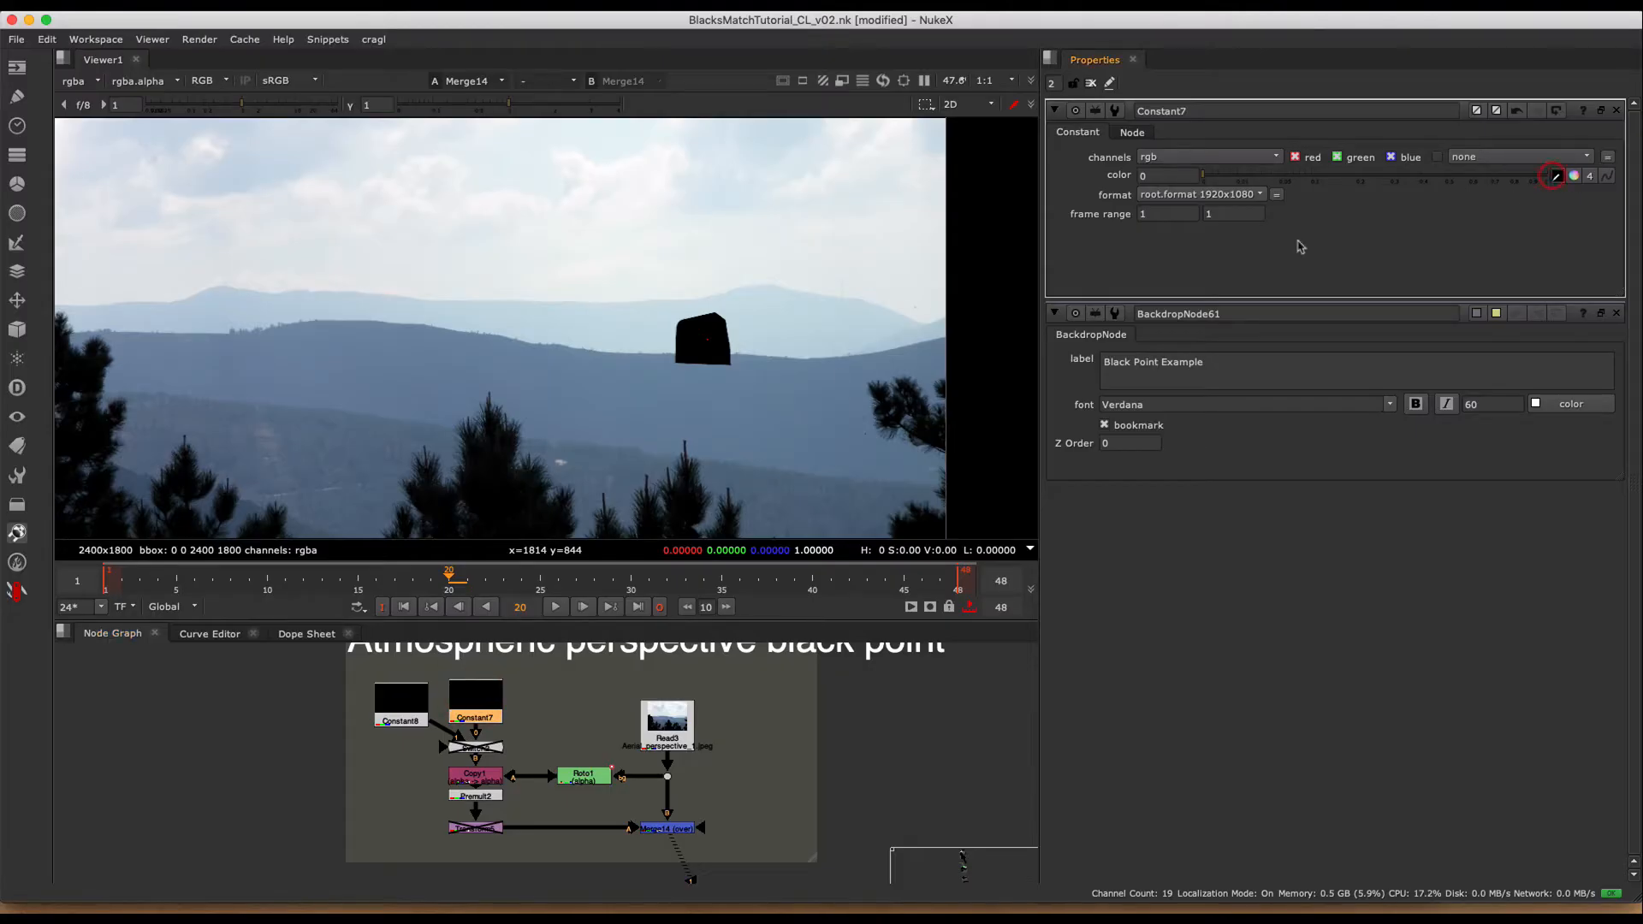
pyautogui.scroll(6, 722, 366)
pyautogui.keyDown('shift'); pyautogui.keyDown('super'); pyautogui.moveTo(582, 381); pyautogui.dragTo(681, 407); pyautogui.keyUp('super'); pyautogui.keyUp('shift')
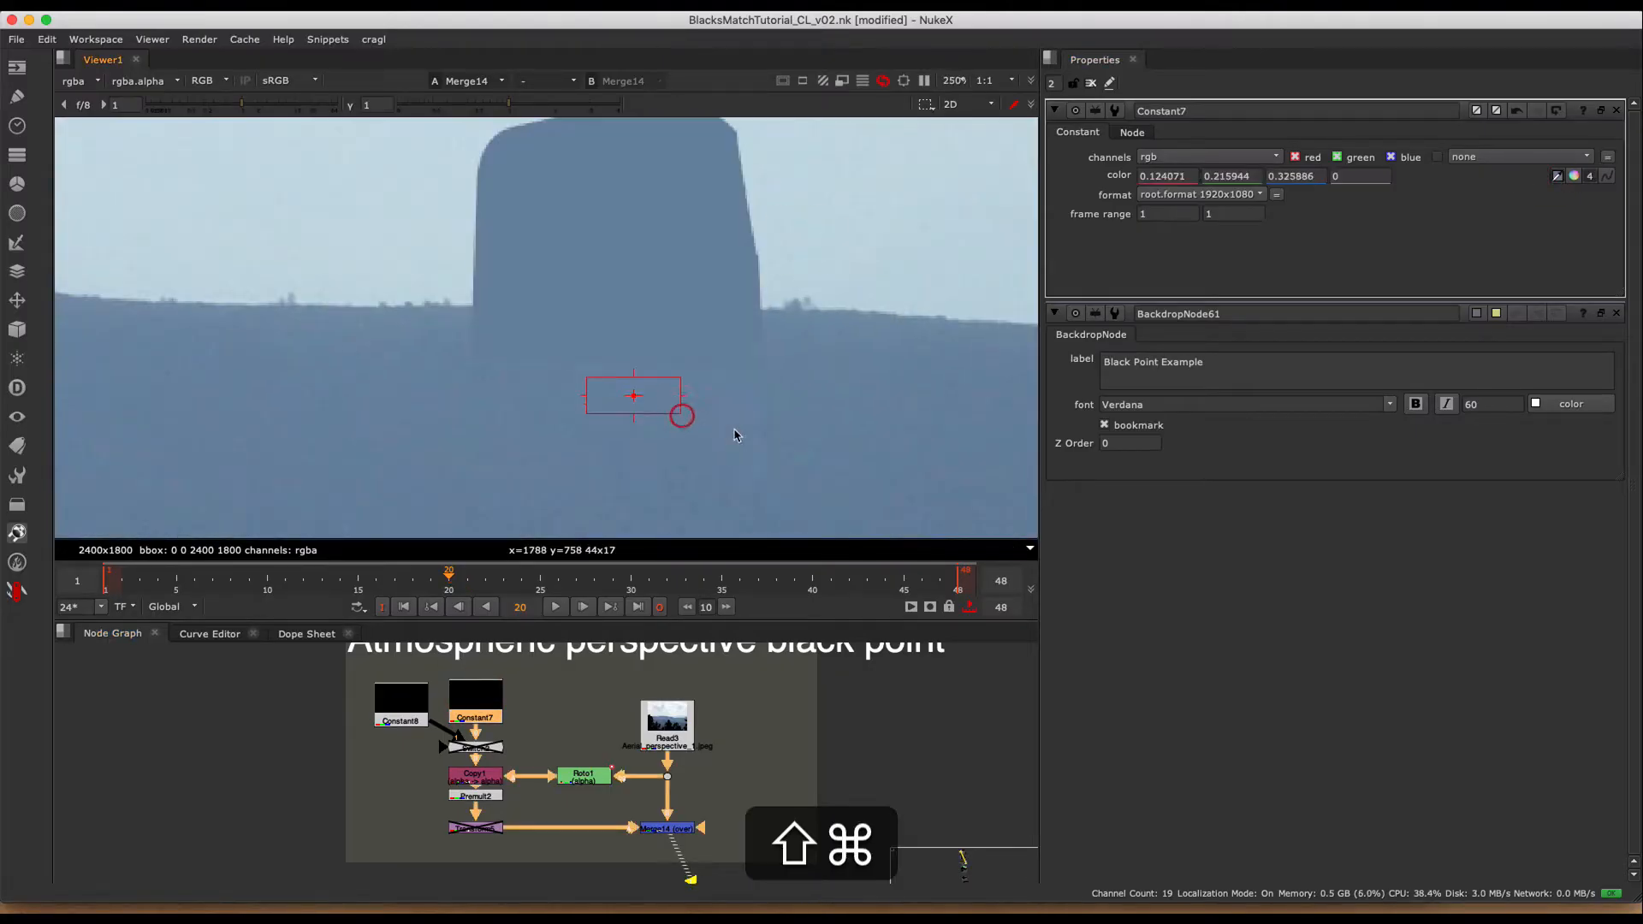
pyautogui.scroll(-7, 804, 257)
pyautogui.press('f')
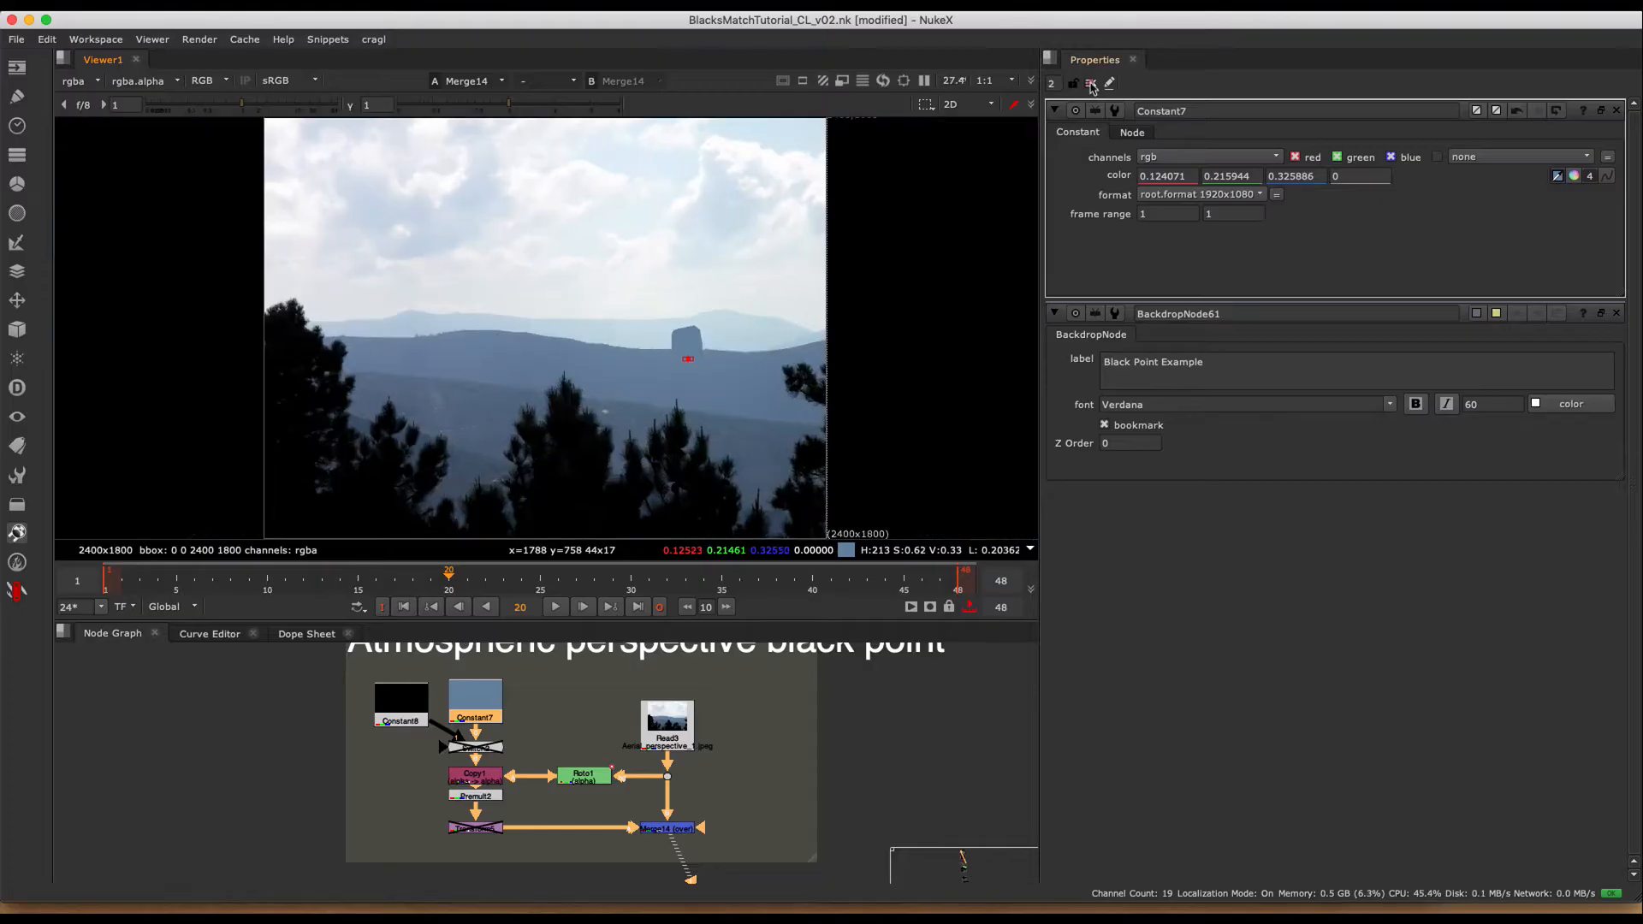
pyautogui.click(1090, 84)
pyautogui.keyDown('super'); pyautogui.rightClick(943, 314); pyautogui.keyUp('super')
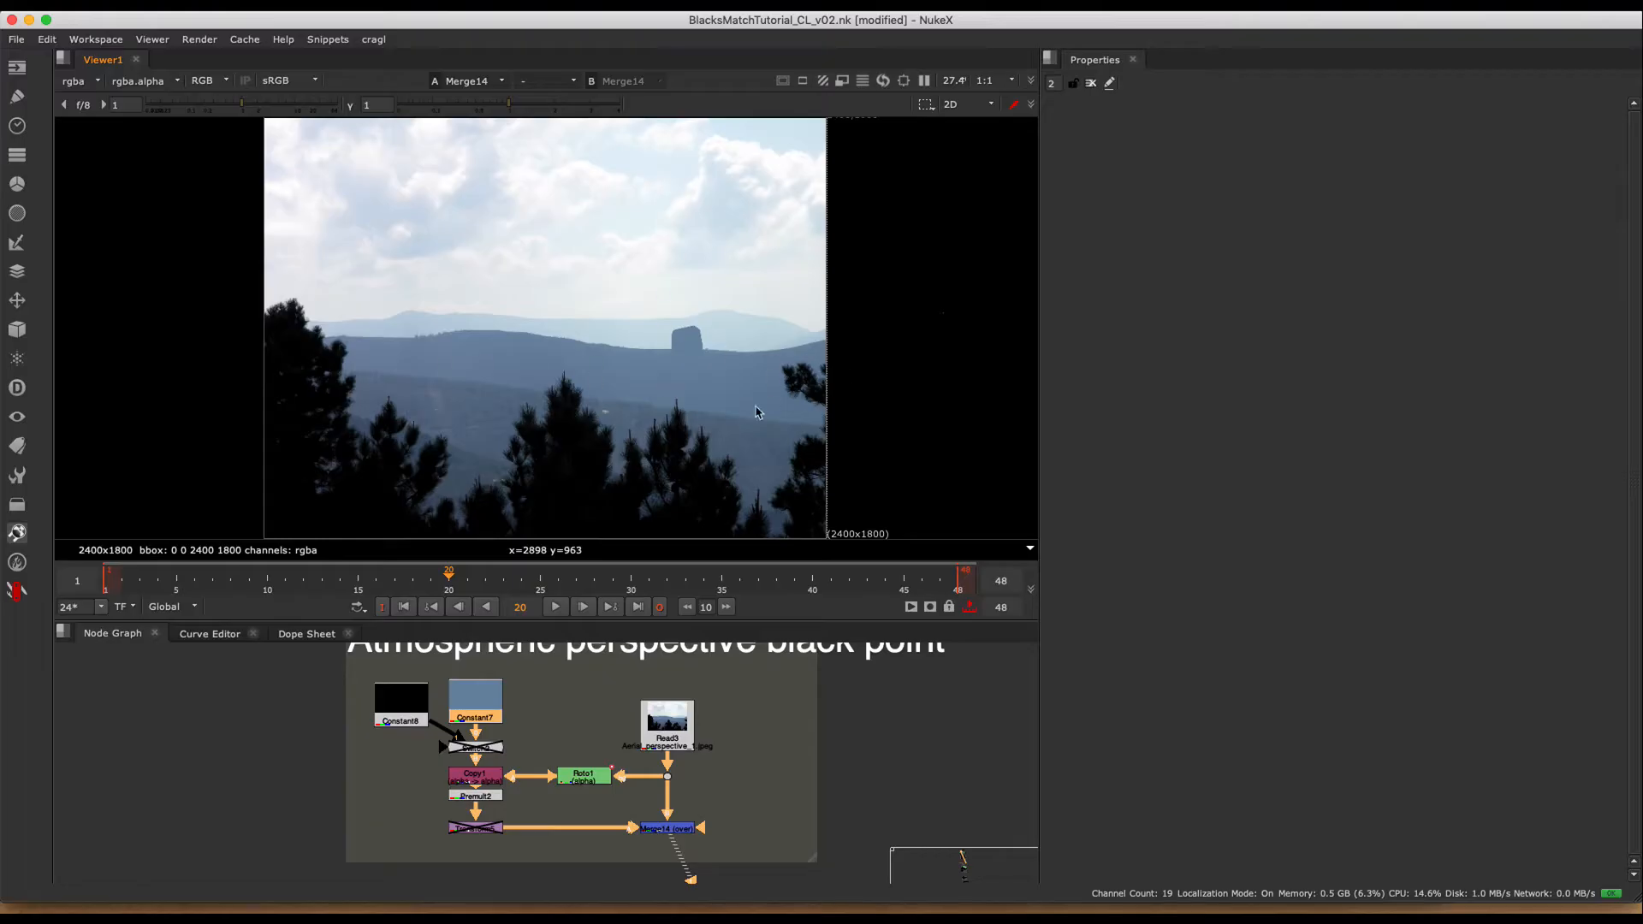
# - Enable the disabled Transform node feeding Merge14 and the disabled Switch2 node below the constants
pyautogui.click(476, 830)
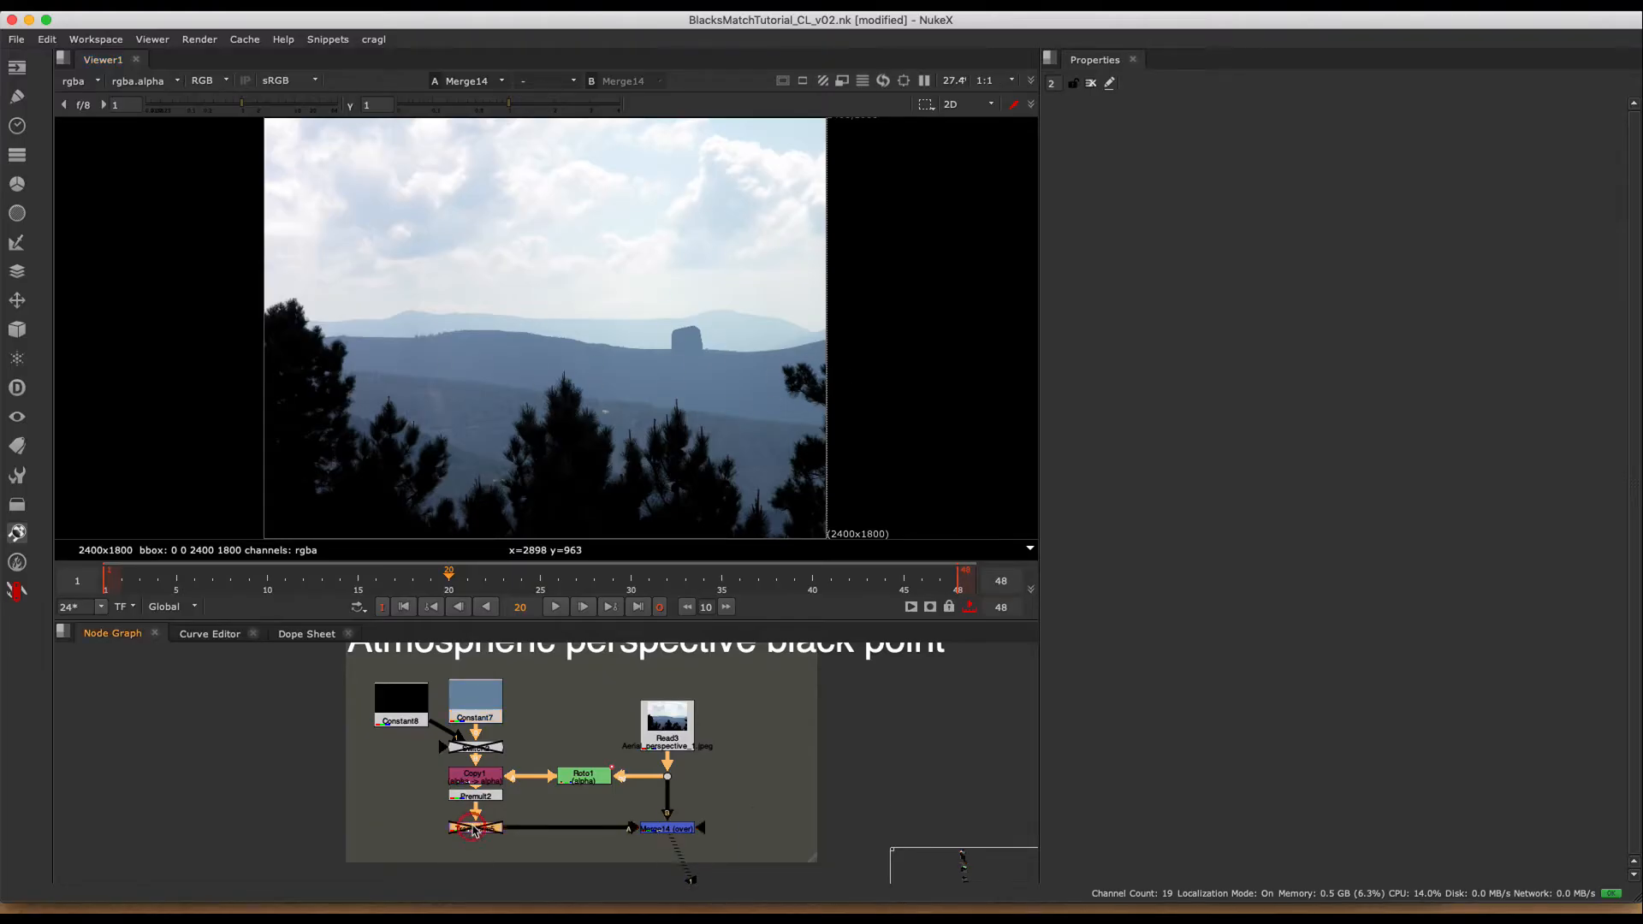
pyautogui.press('d')
pyautogui.click(475, 748)
pyautogui.press('d')
# - Set Constant8's color to 0.55834, 0.715693, 0.775822 by sampling the pale farthest mountain range beside the black shape
pyautogui.doubleClick(401, 704)
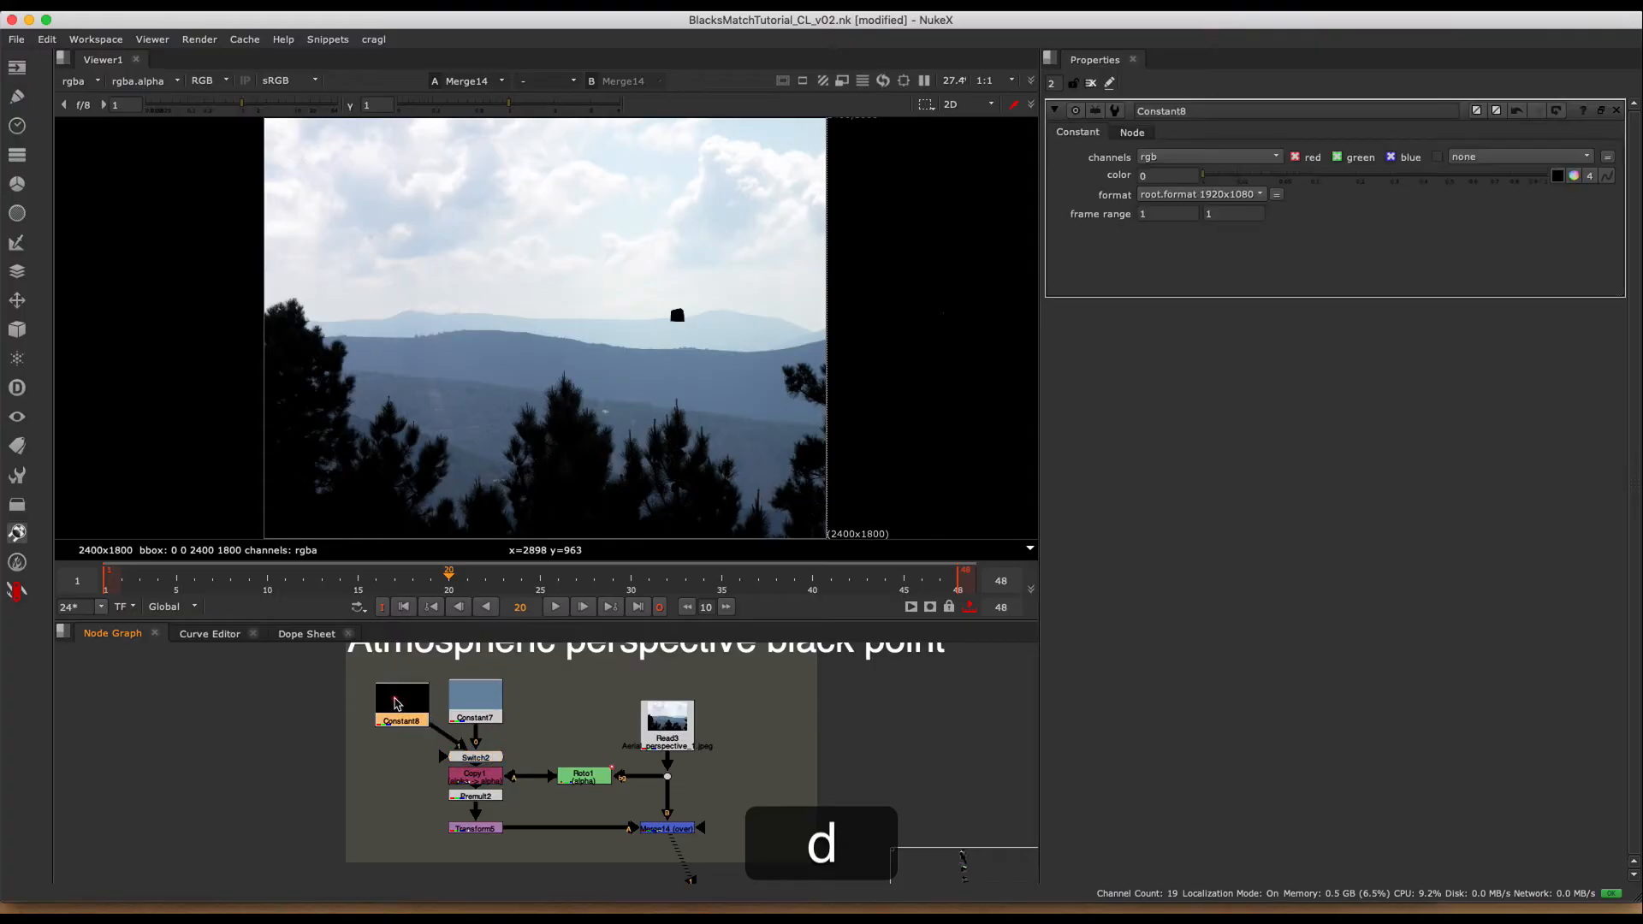
pyautogui.click(1557, 176)
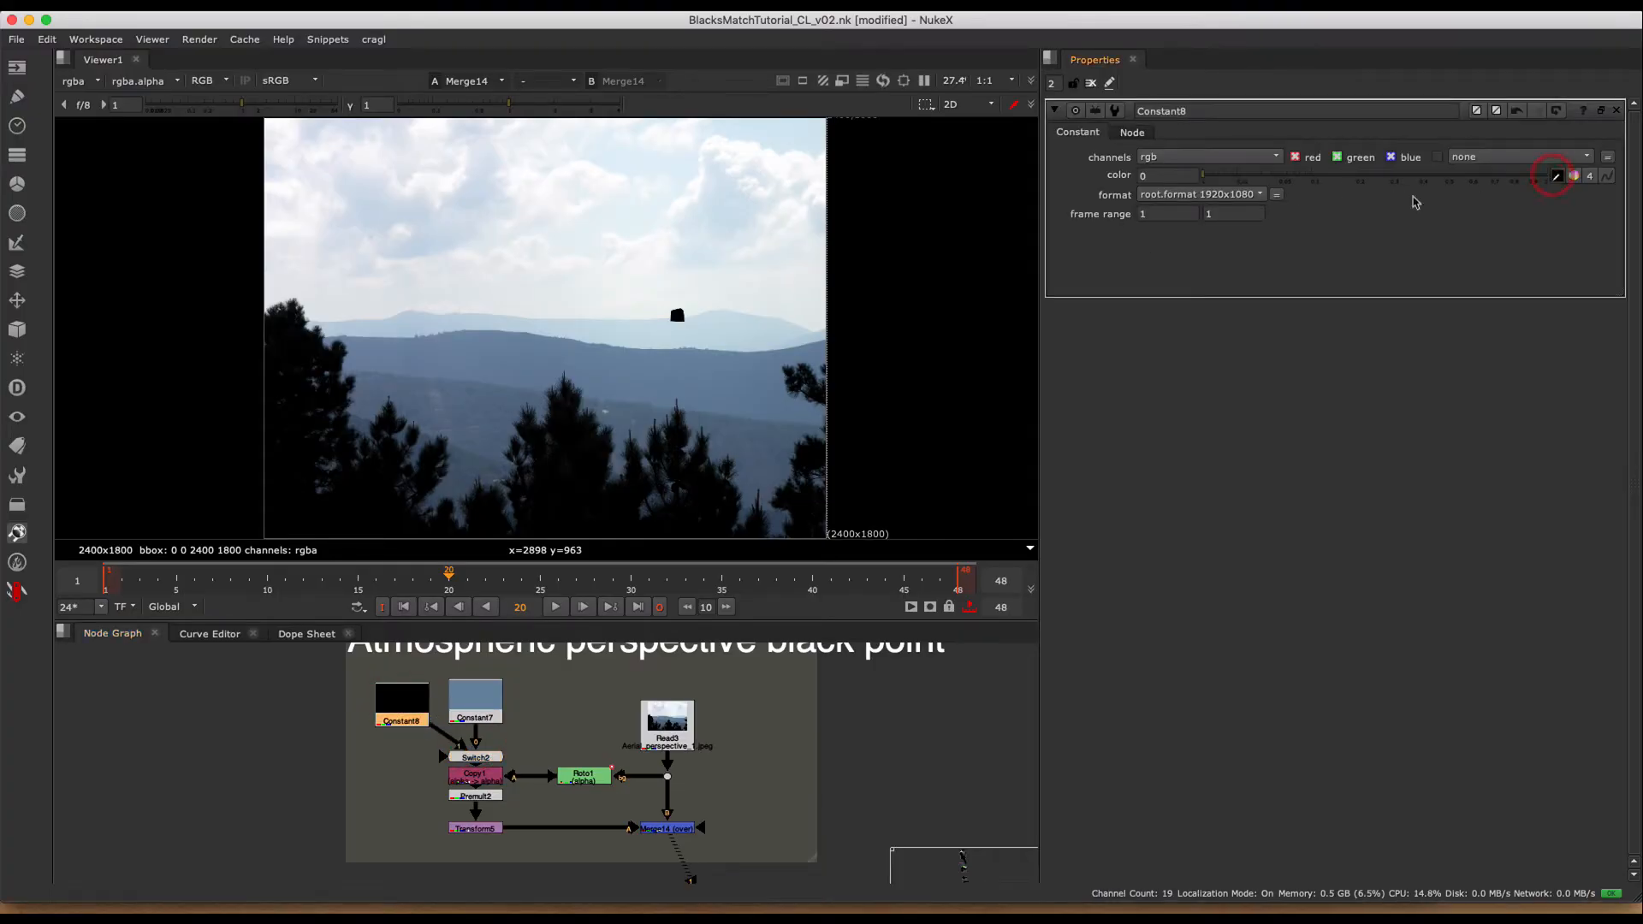
pyautogui.scroll(8, 715, 313)
pyautogui.keyDown('shift'); pyautogui.keyDown('super'); pyautogui.moveTo(549, 355); pyautogui.dragTo(575, 358); pyautogui.keyUp('super'); pyautogui.keyUp('shift')
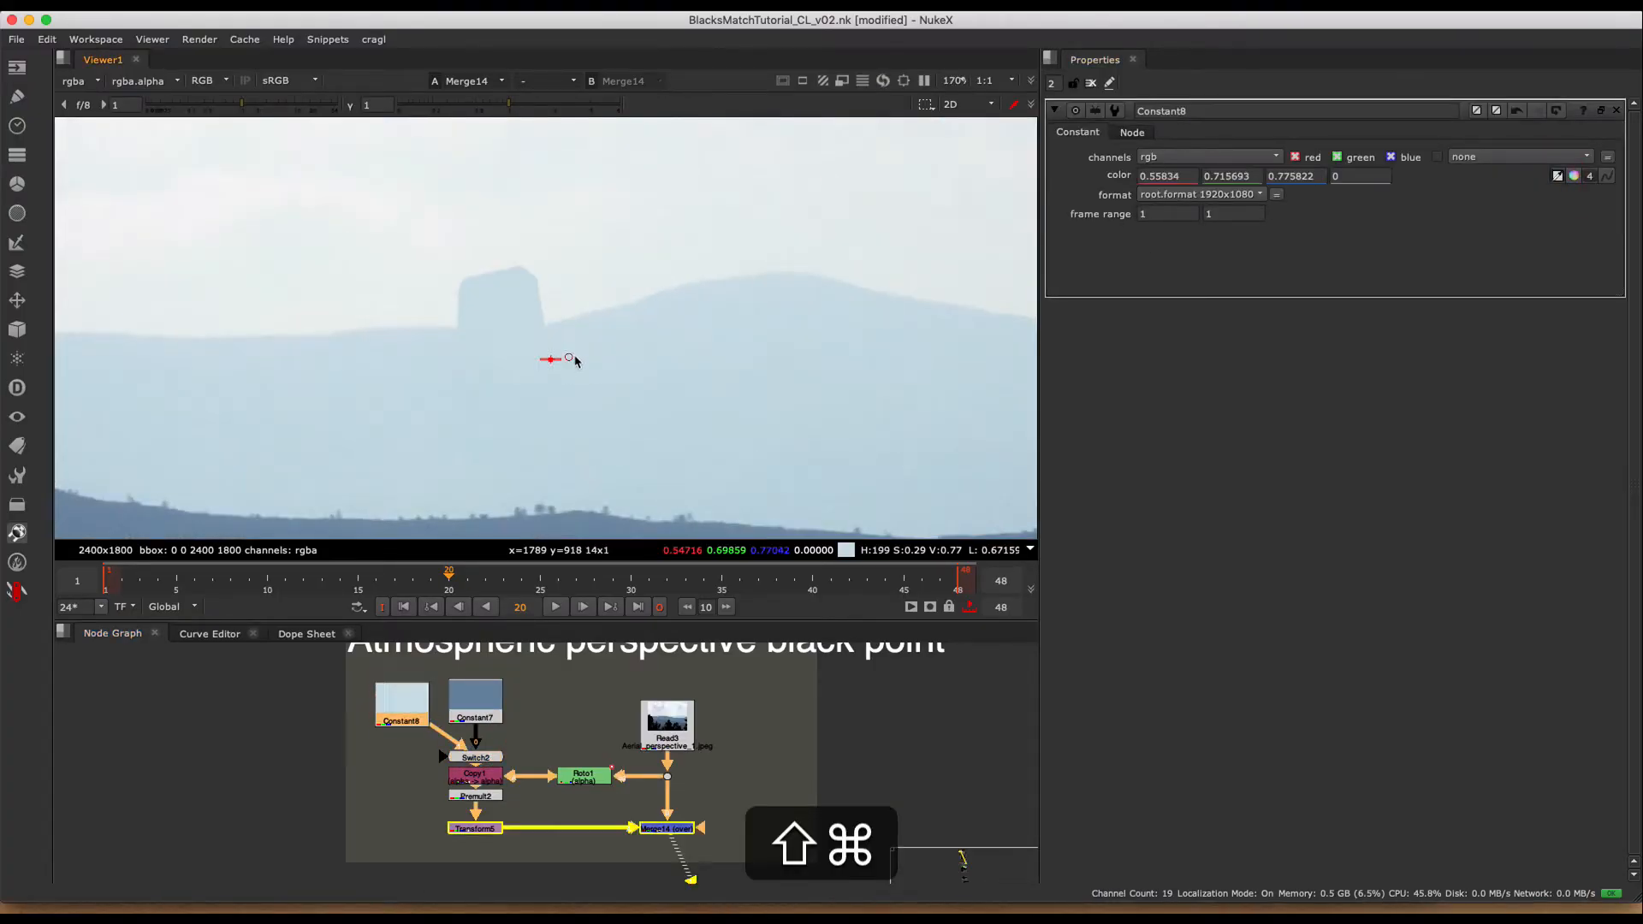
# - Settle Constant8's sampled color at 0.547578, 0.70138, 0.769645, fit the image, and clear the open properties and the pixel sample
pyautogui.press('f')
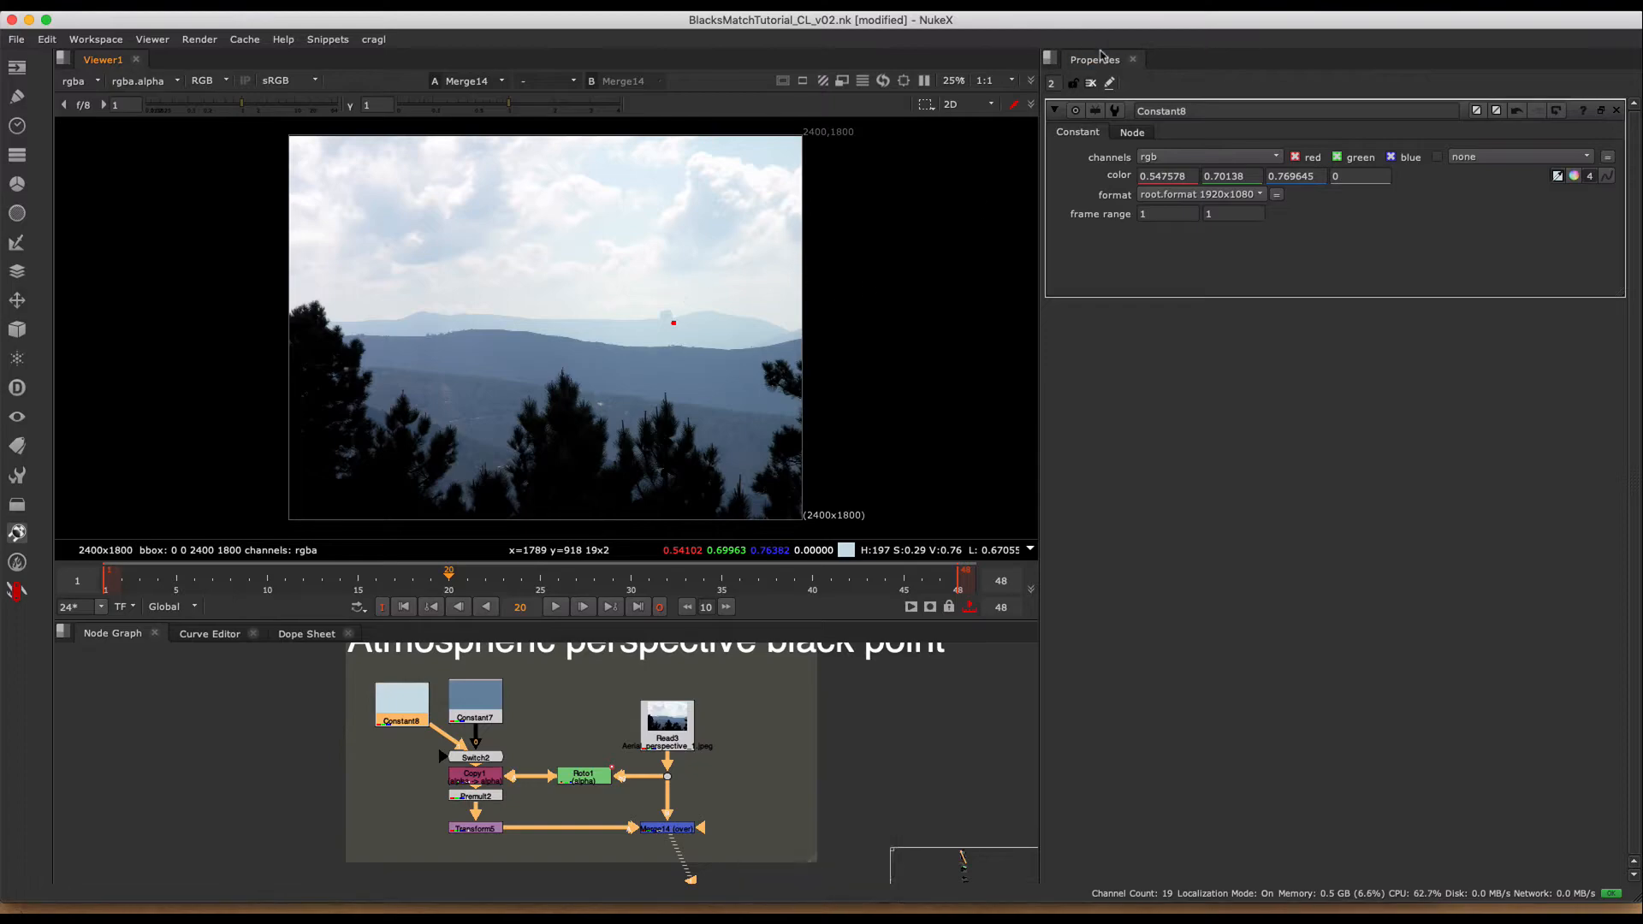
pyautogui.click(1091, 84)
pyautogui.keyDown('super'); pyautogui.click(895, 308); pyautogui.keyUp('super')
pyautogui.moveTo(697, 392); pyautogui.dragTo(786, 351, button='middle')
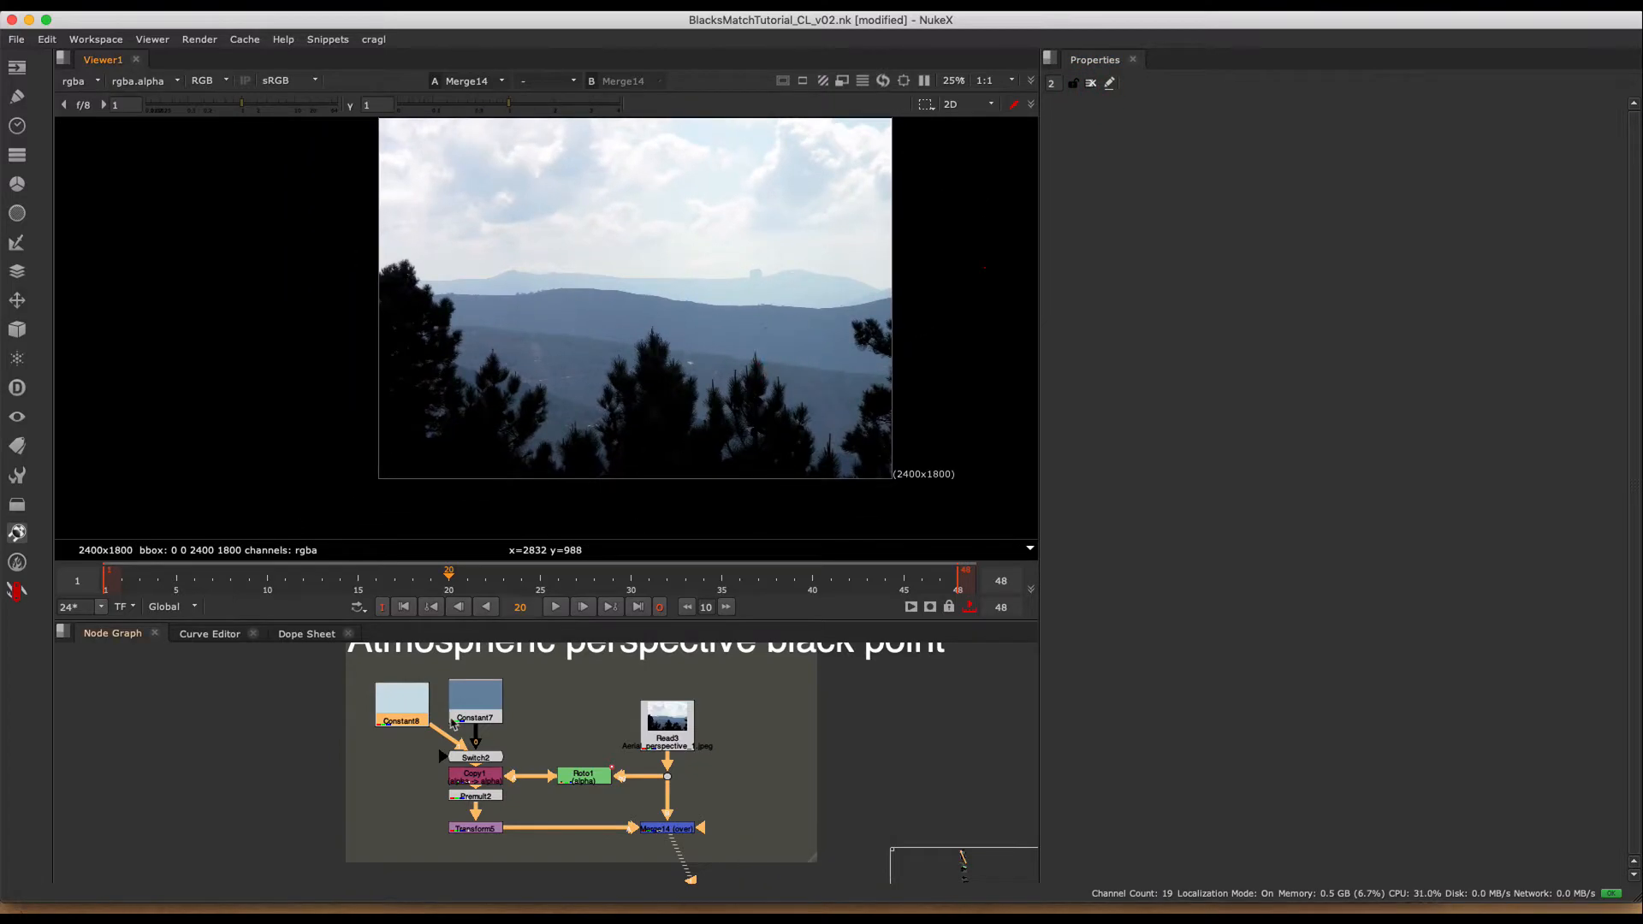
# - Toggle the Transform5 node repeatedly to compare the shape's two ridge positions, and leave the node disabled
pyautogui.scroll(2, 452, 722)
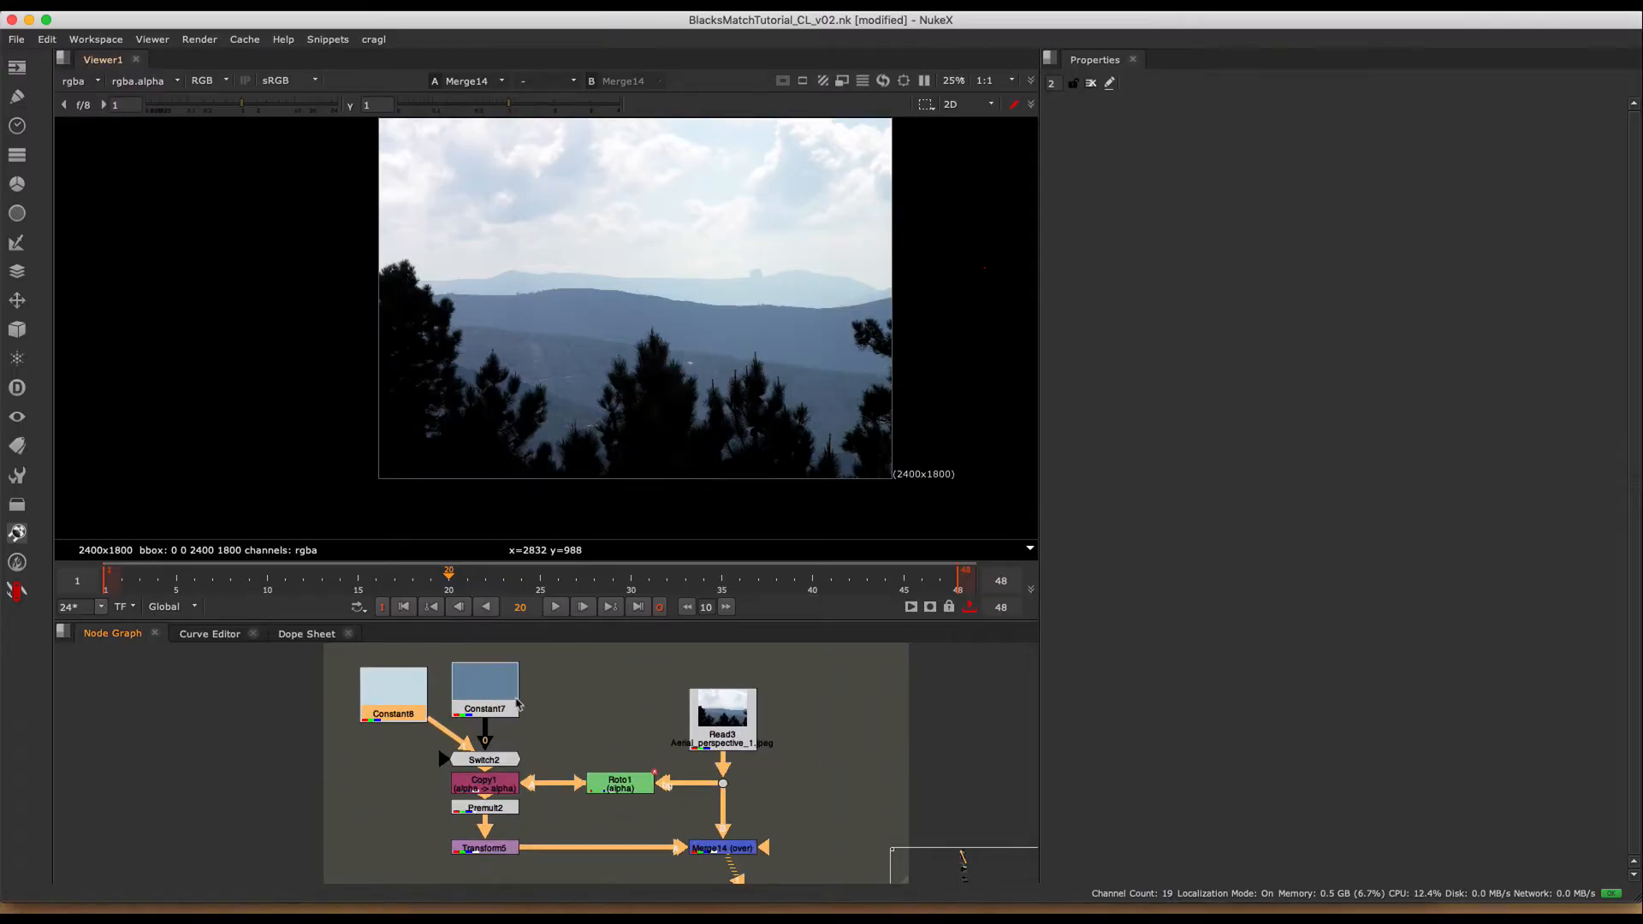
pyautogui.click(497, 848)
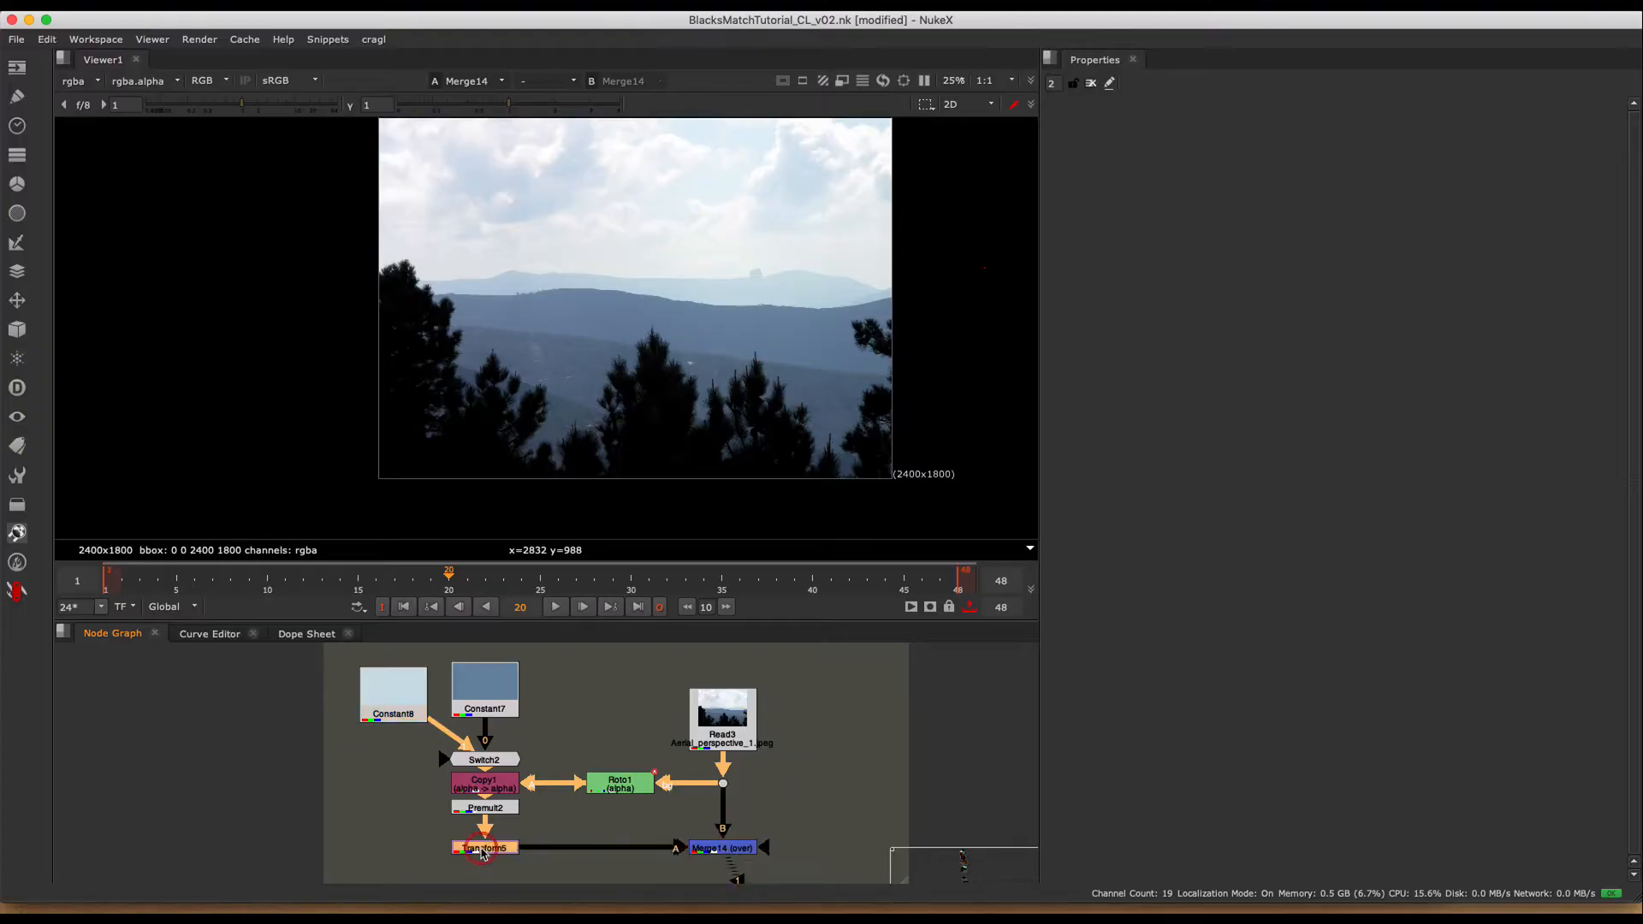
pyautogui.press('d')
pyautogui.press('d')
pyautogui.press('d')
pyautogui.press('d')
# - Toggle the Switch2 node to compare the two constant colors on the near ridge, and leave the node disabled
pyautogui.press('d')
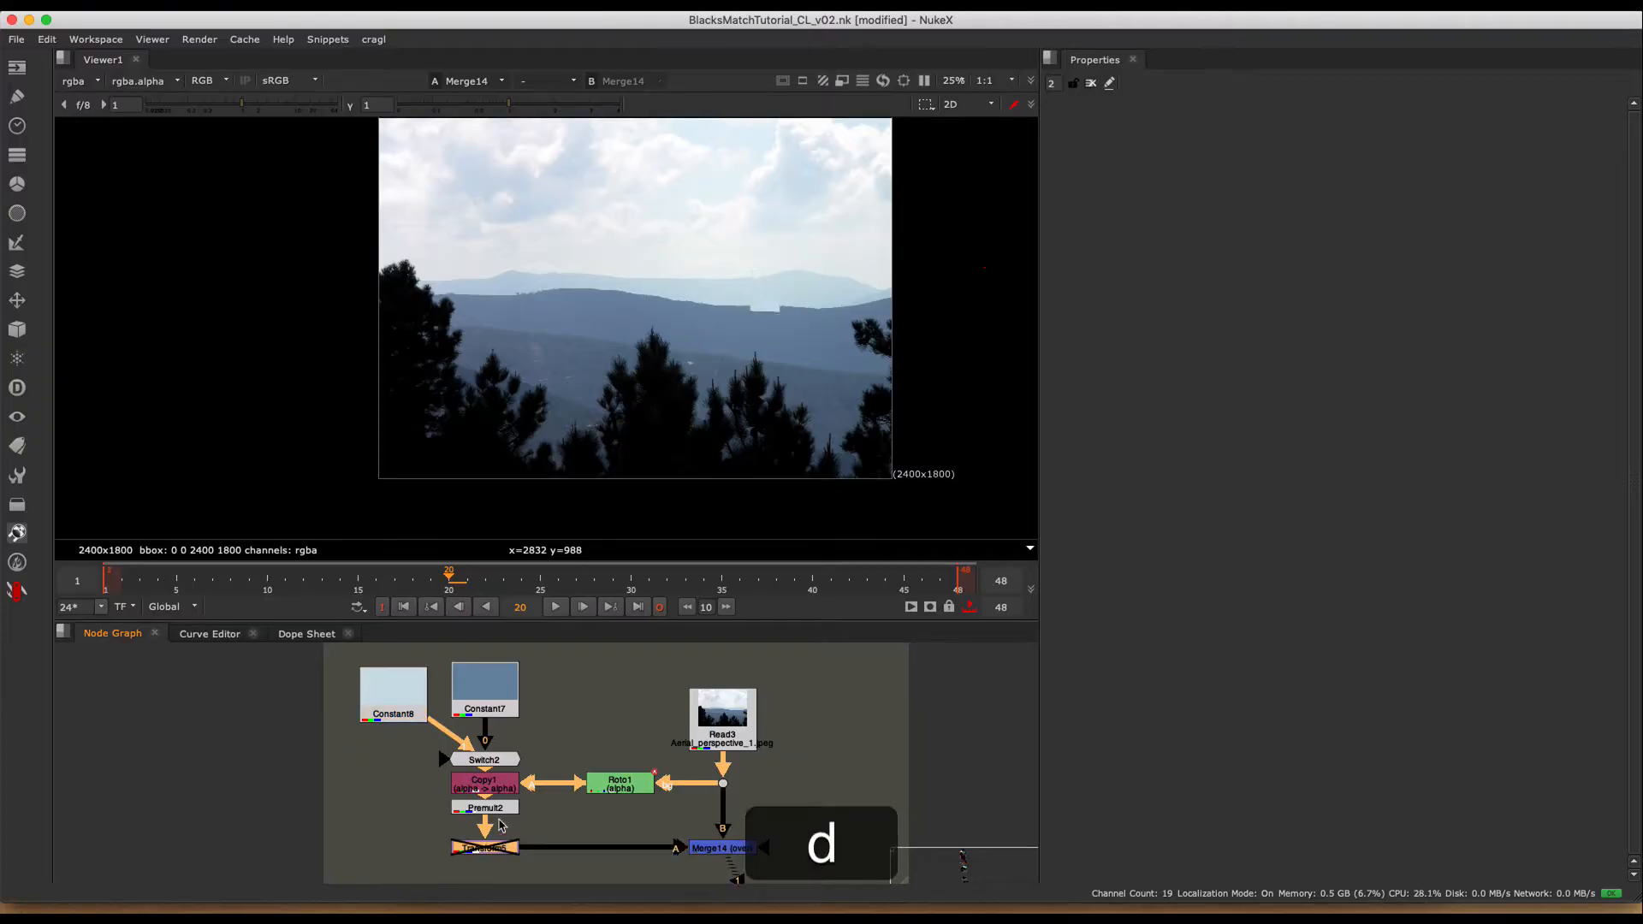
pyautogui.click(484, 760)
pyautogui.press('d')
pyautogui.press('d')
pyautogui.press('d')
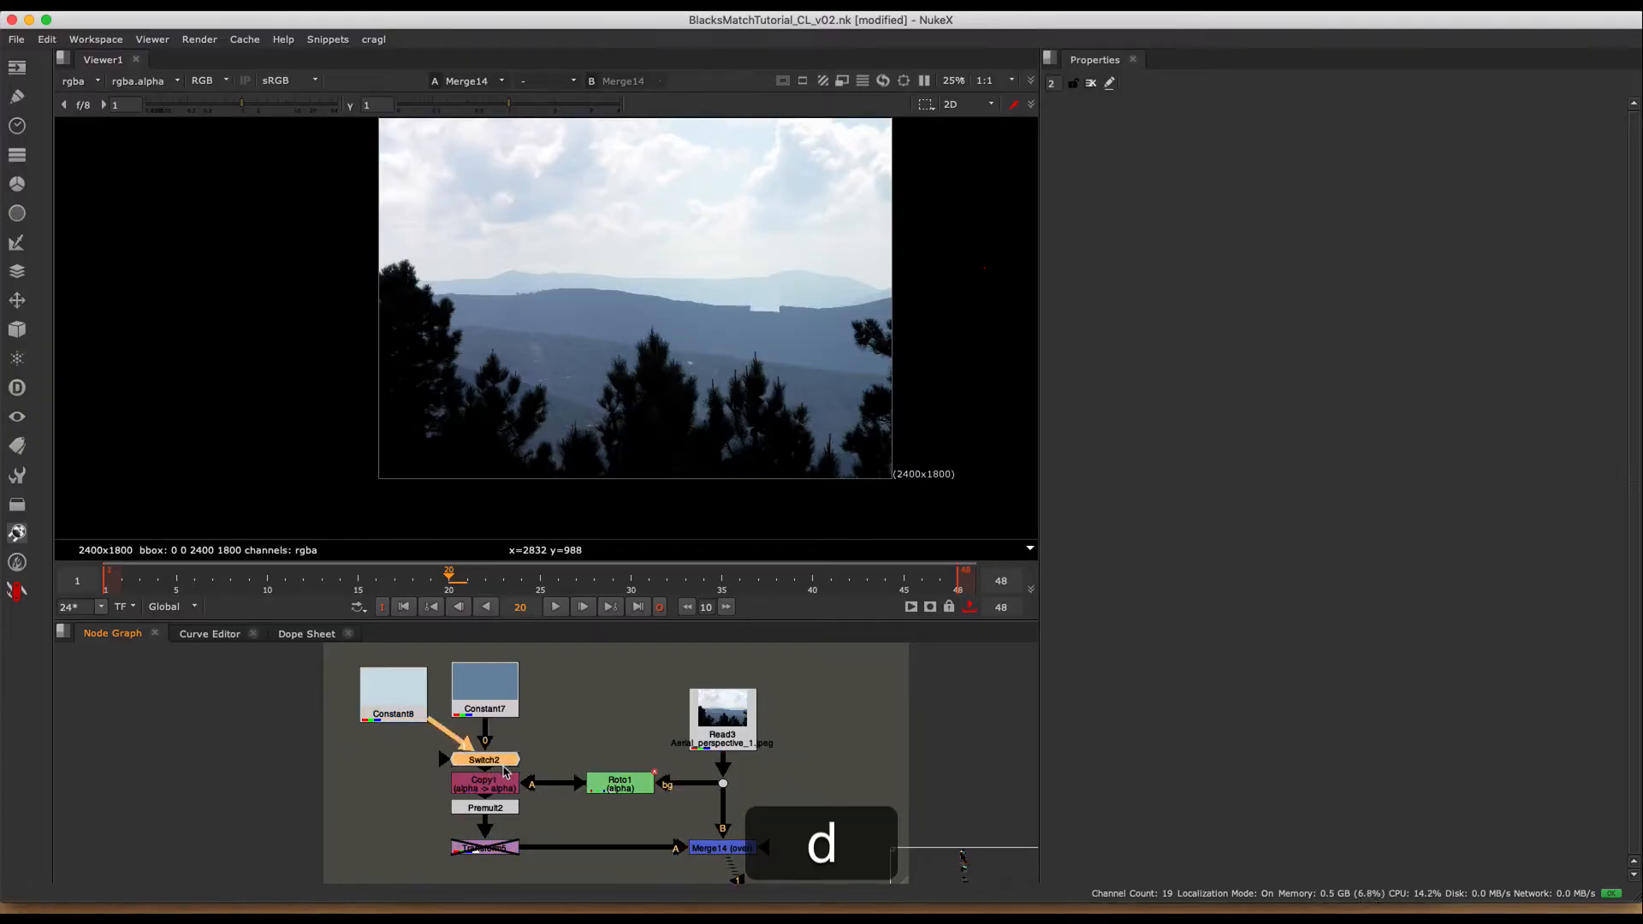
pyautogui.moveTo(630, 813); pyautogui.dragTo(579, 776, button='middle')
pyautogui.moveTo(737, 789); pyautogui.dragTo(550, 869)
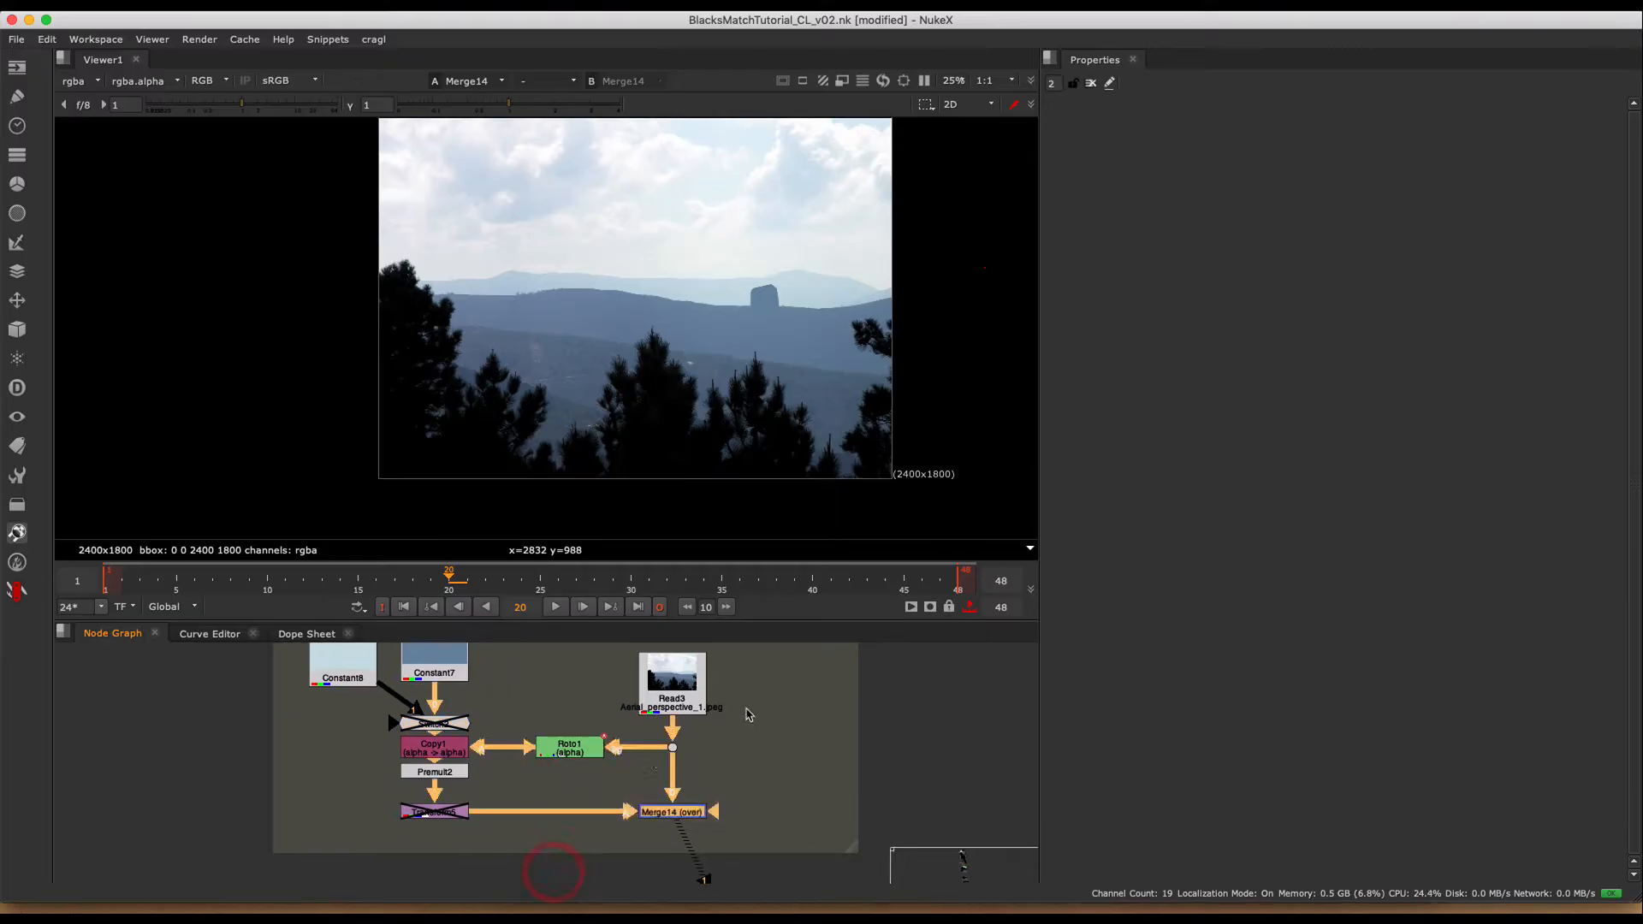
pyautogui.moveTo(741, 714); pyautogui.dragTo(644, 750, button='middle')
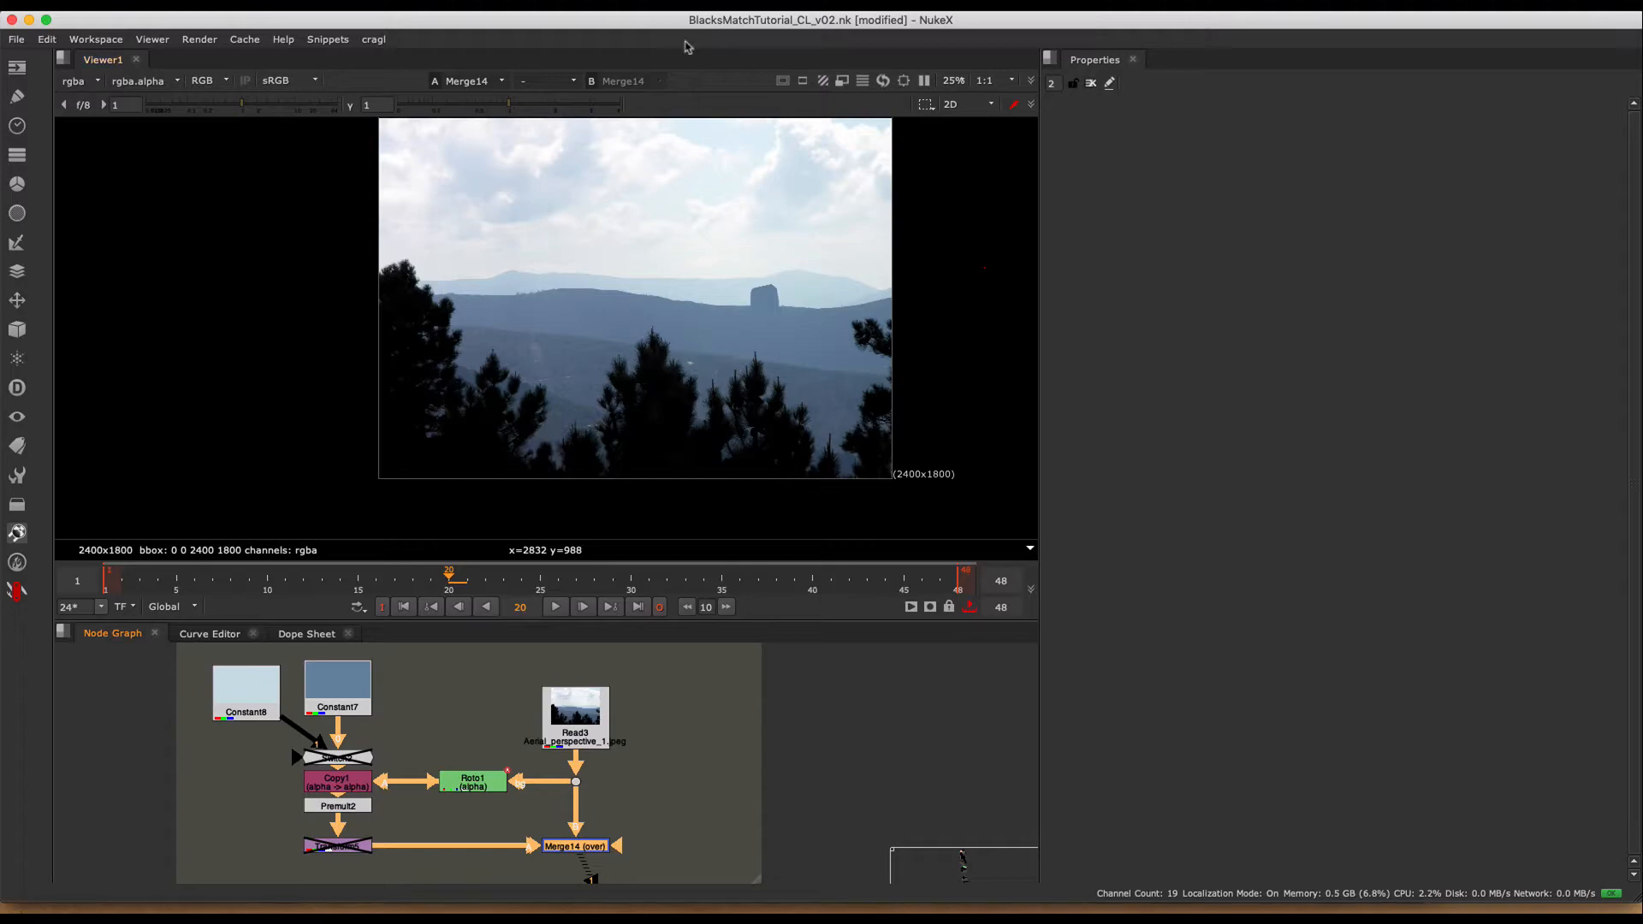
pyautogui.moveTo(426, 342); pyautogui.dragTo(458, 366)
pyautogui.moveTo(832, 303); pyautogui.dragTo(843, 319)
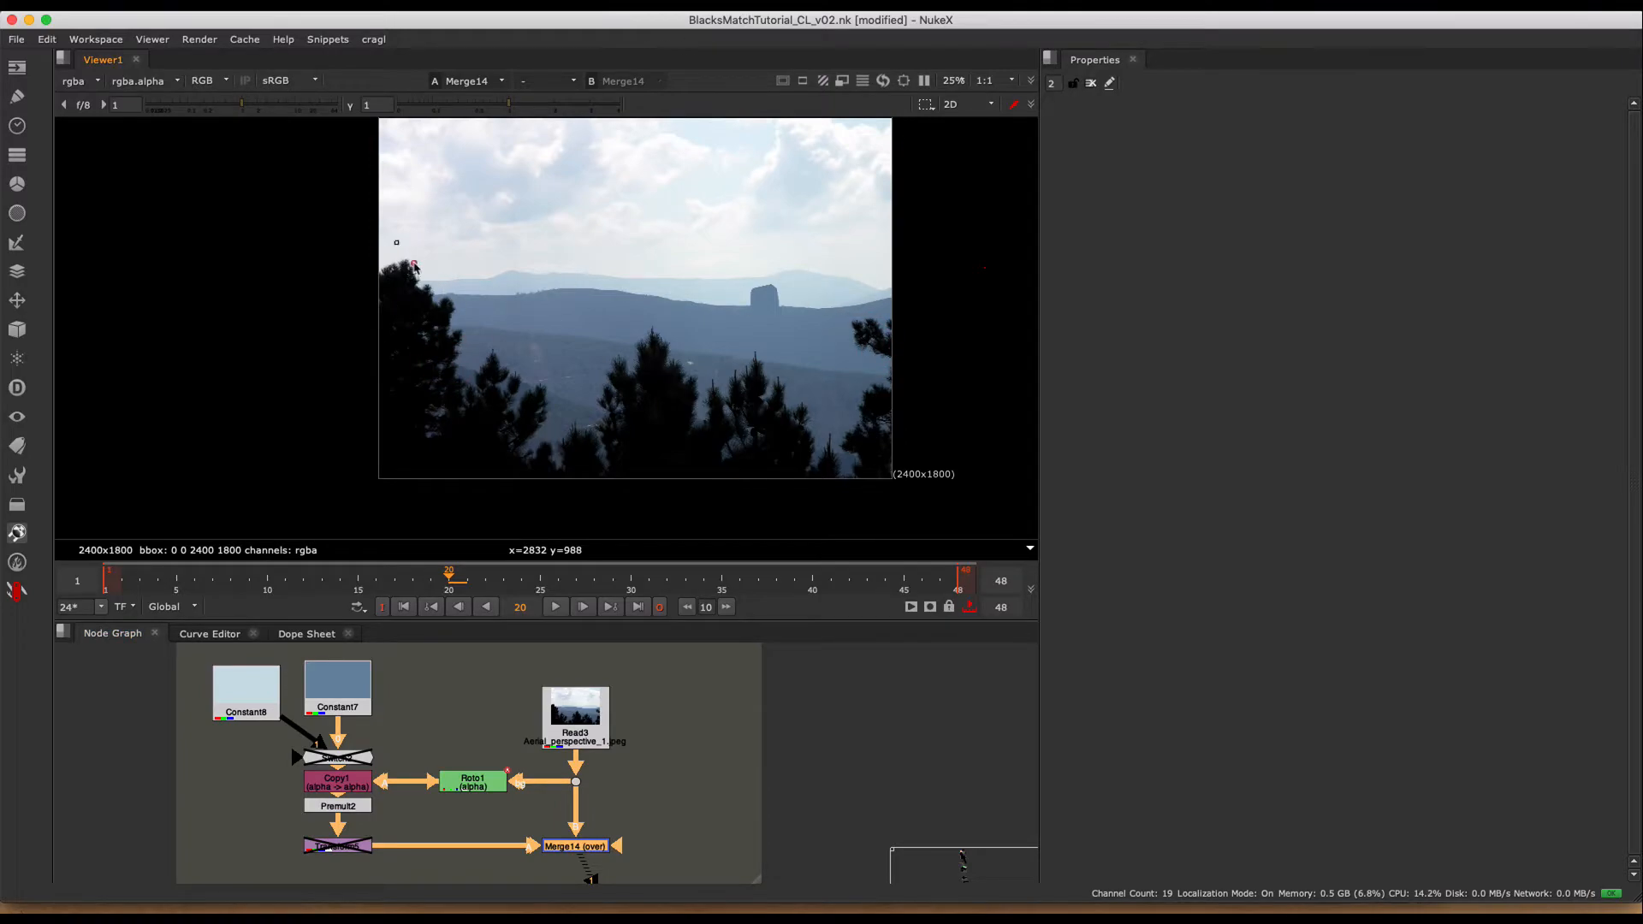
pyautogui.moveTo(394, 241)
pyautogui.mouseDown()
pyautogui.moveTo(521, 396)
pyautogui.moveTo(544, 330)
pyautogui.moveTo(526, 364)
pyautogui.mouseUp()
pyautogui.moveTo(282, 182)
pyautogui.mouseDown()
pyautogui.moveTo(385, 348)
pyautogui.moveTo(583, 470)
pyautogui.moveTo(742, 532)
pyautogui.moveTo(711, 506)
pyautogui.mouseUp()
pyautogui.moveTo(988, 171); pyautogui.dragTo(690, 503)
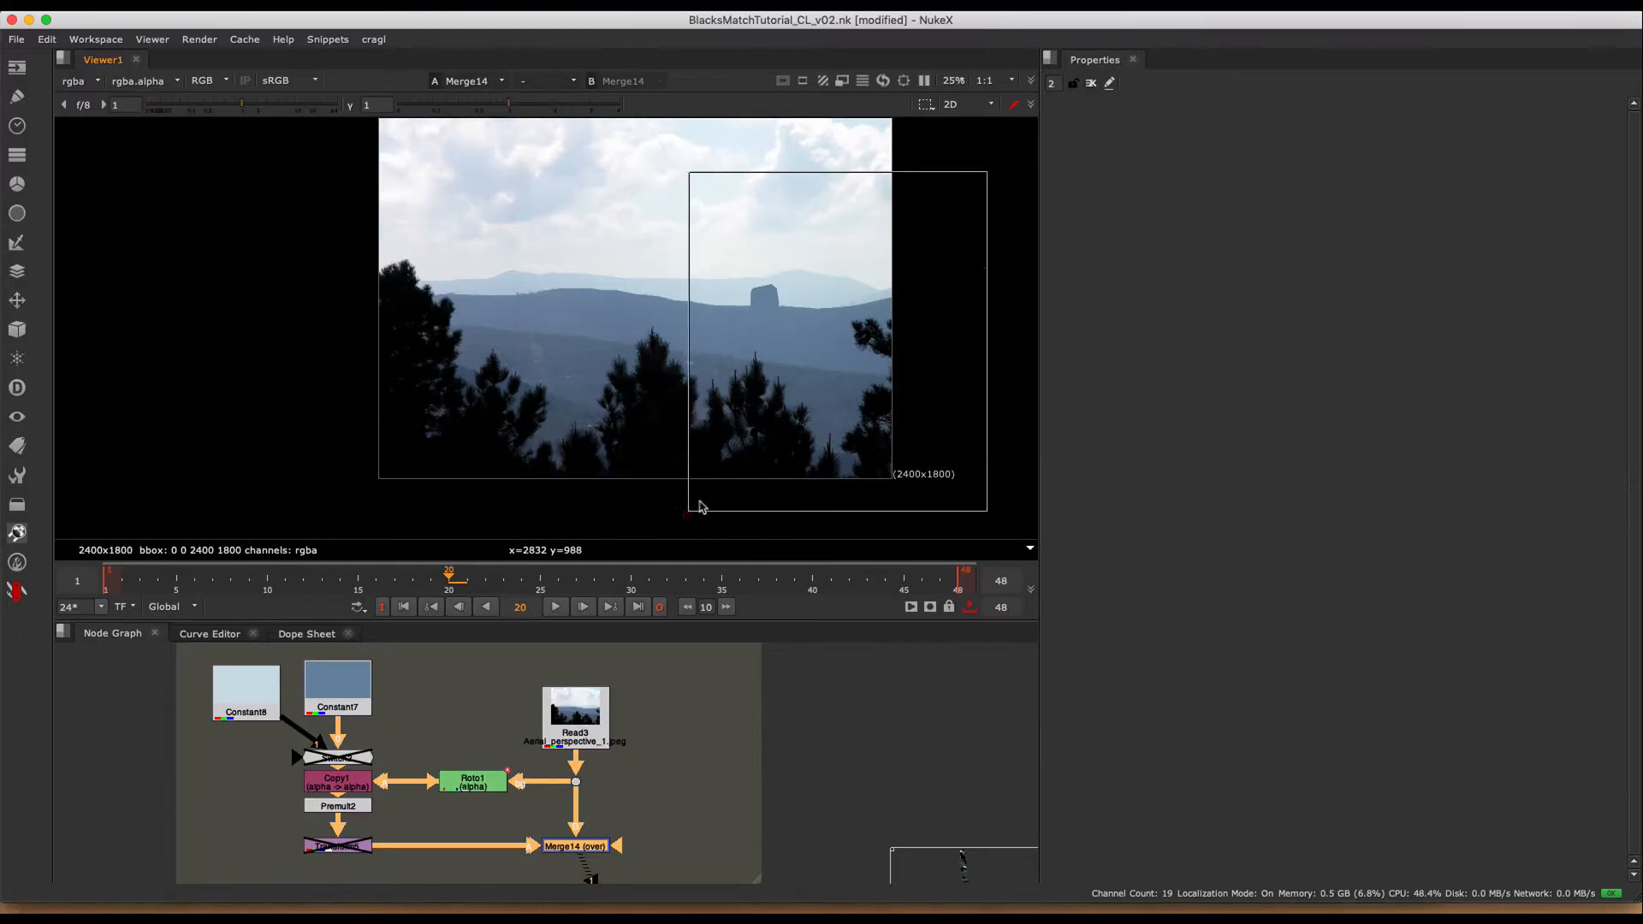
# - Show Grade13 from the Setting black point example fitted in the viewer, and switch the viewer to the Merge15 composite
pyautogui.scroll(-3, 864, 762)
pyautogui.moveTo(876, 780); pyautogui.dragTo(579, 778, button='middle')
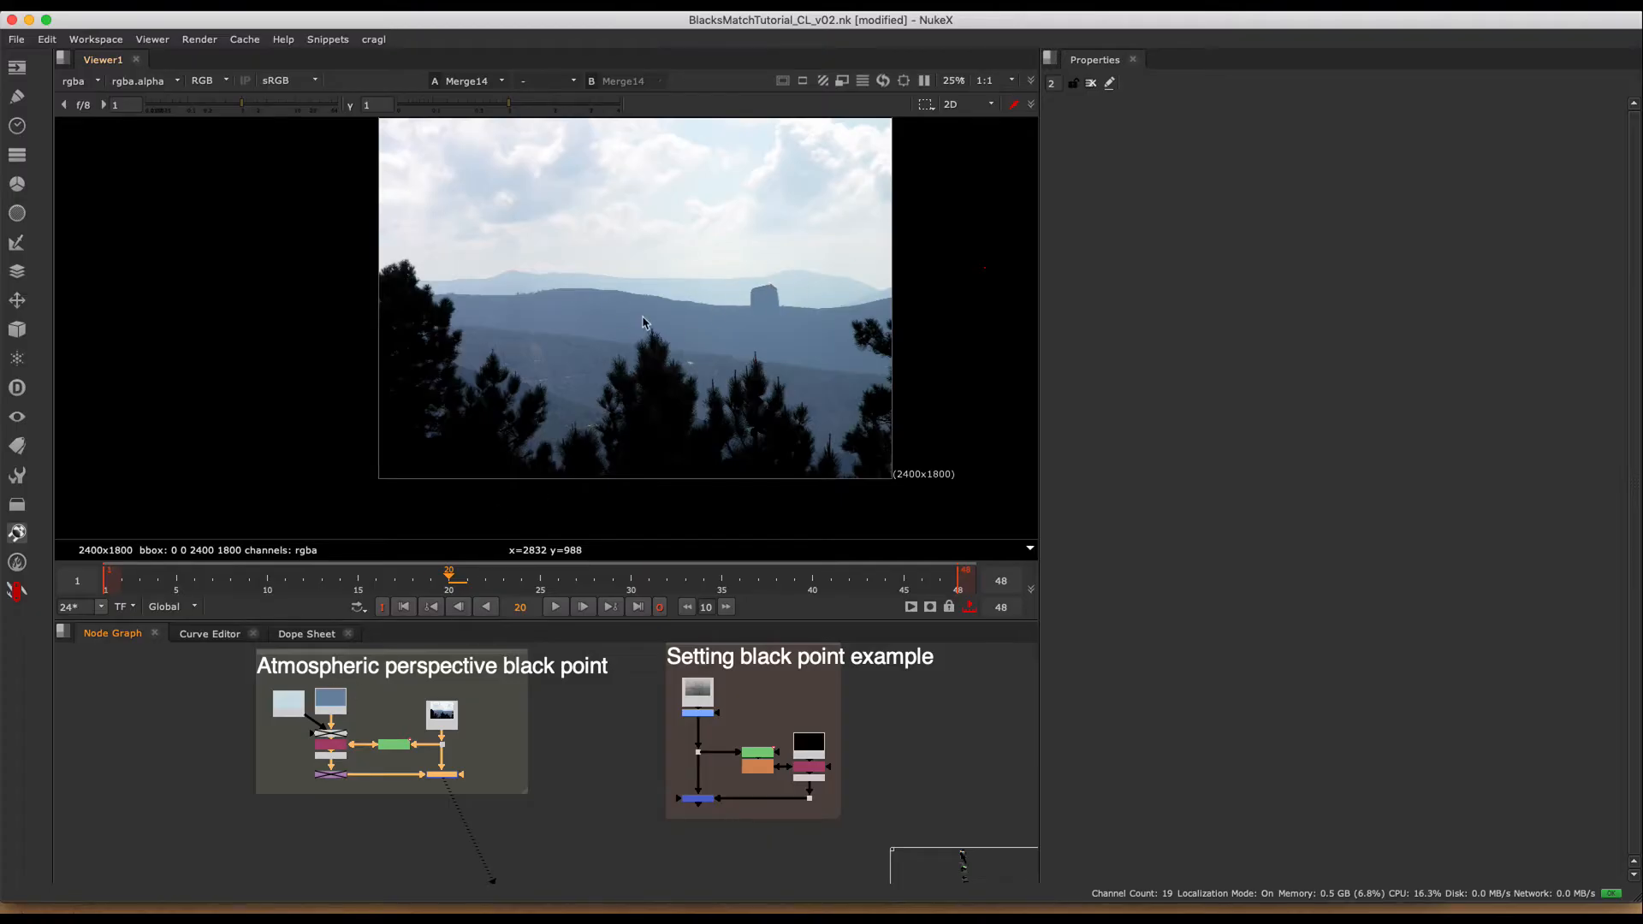
pyautogui.scroll(3, 748, 717)
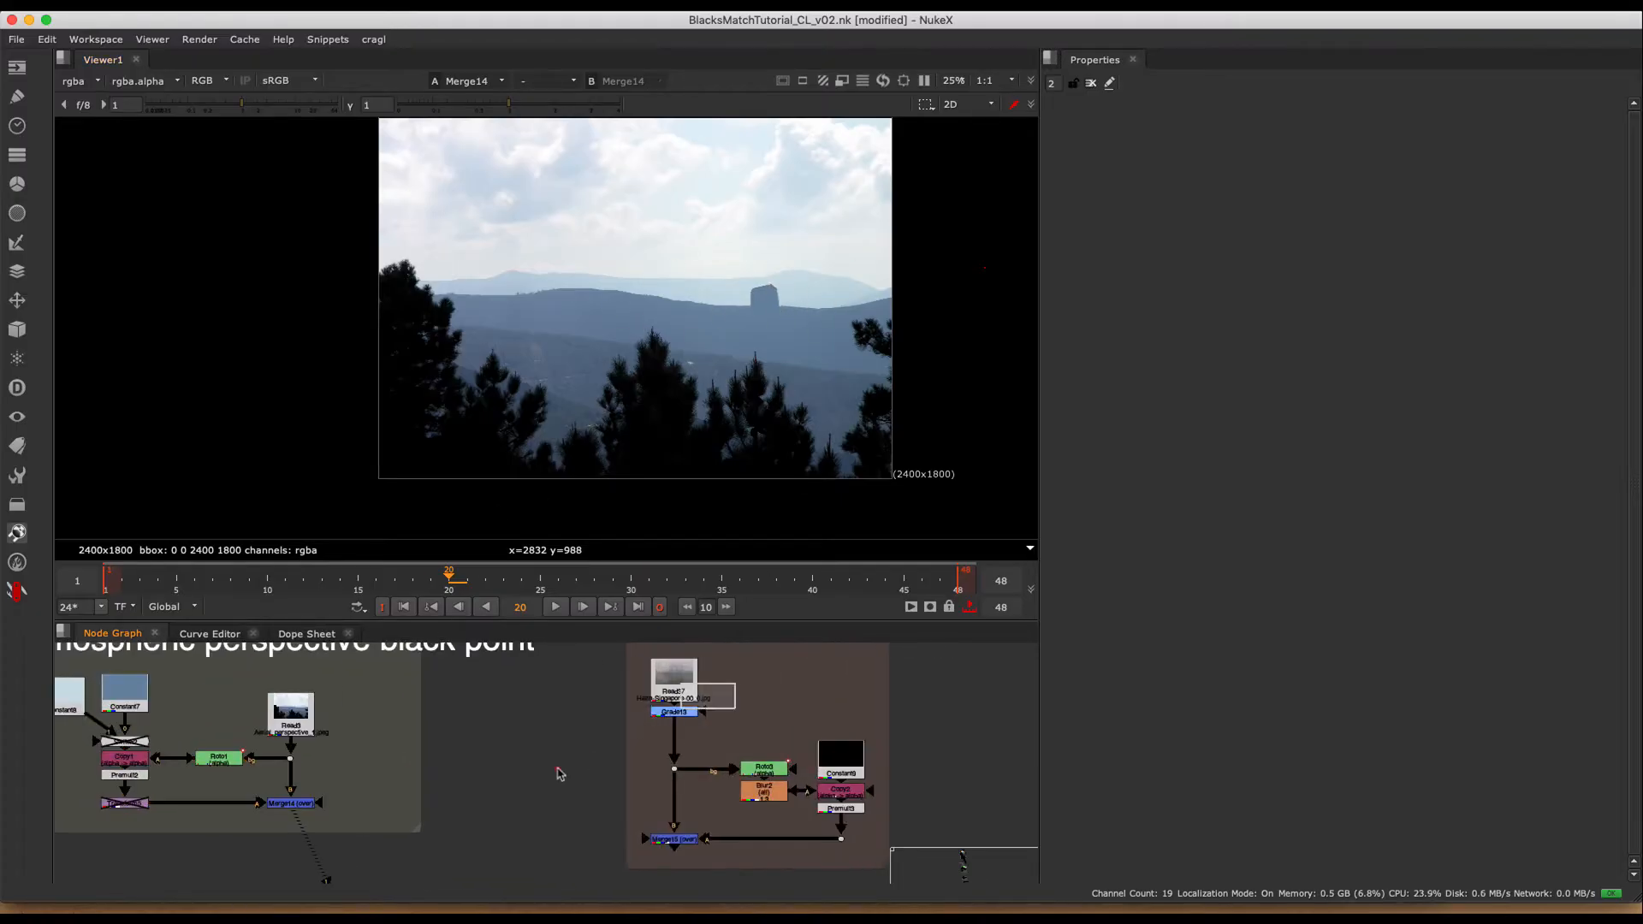
pyautogui.press('1')
pyautogui.press('f')
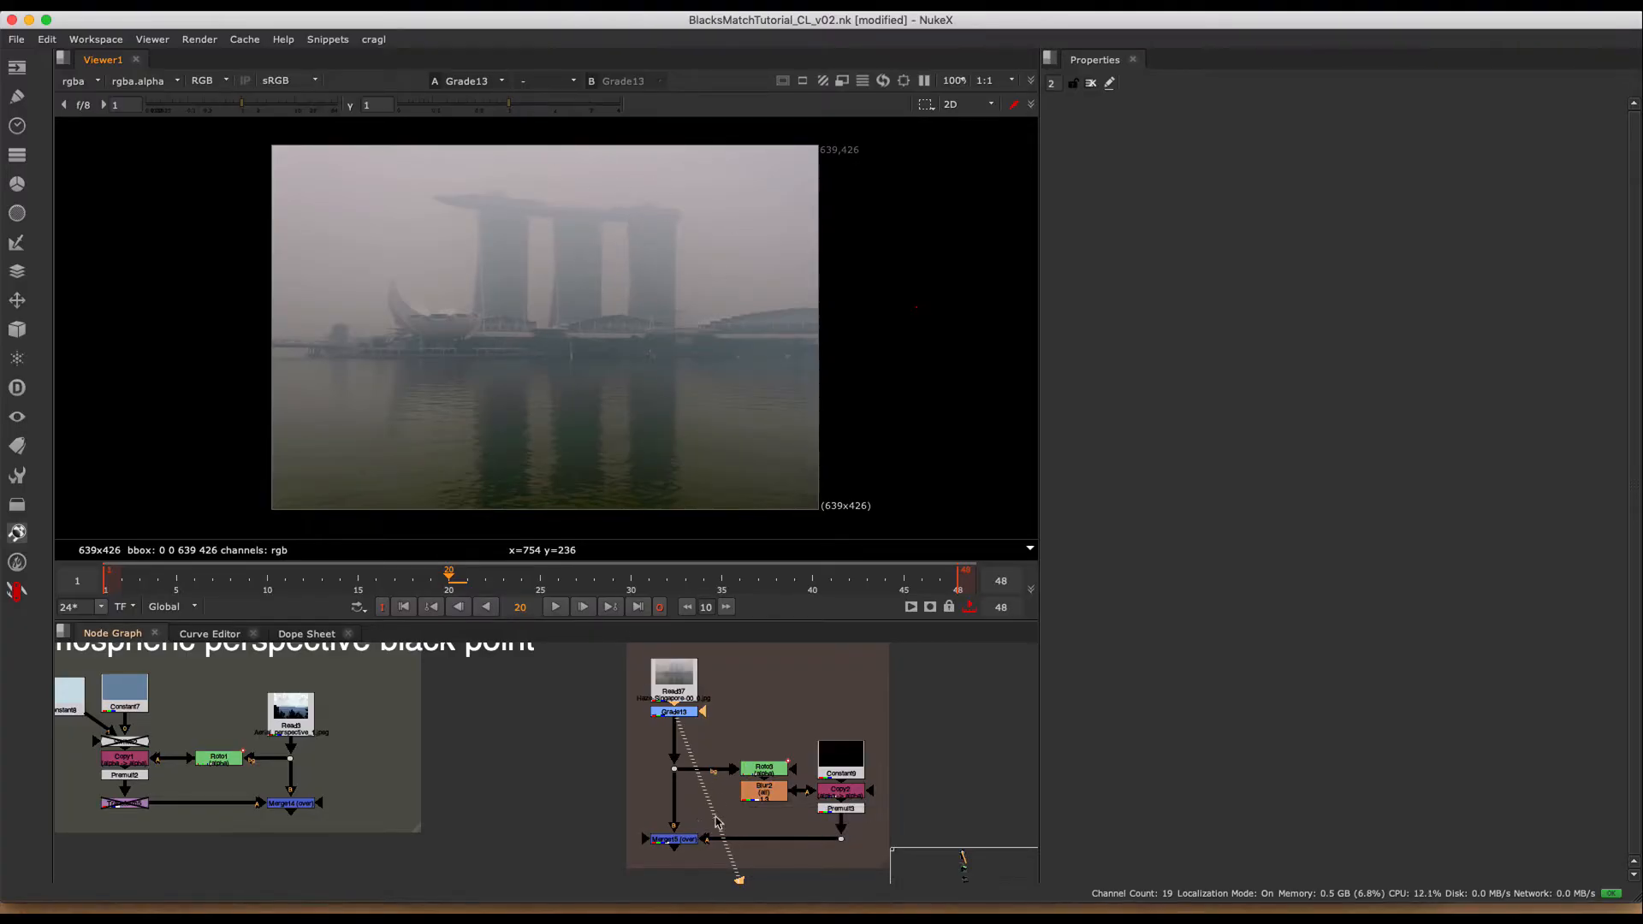
pyautogui.click(674, 838)
pyautogui.press('1')
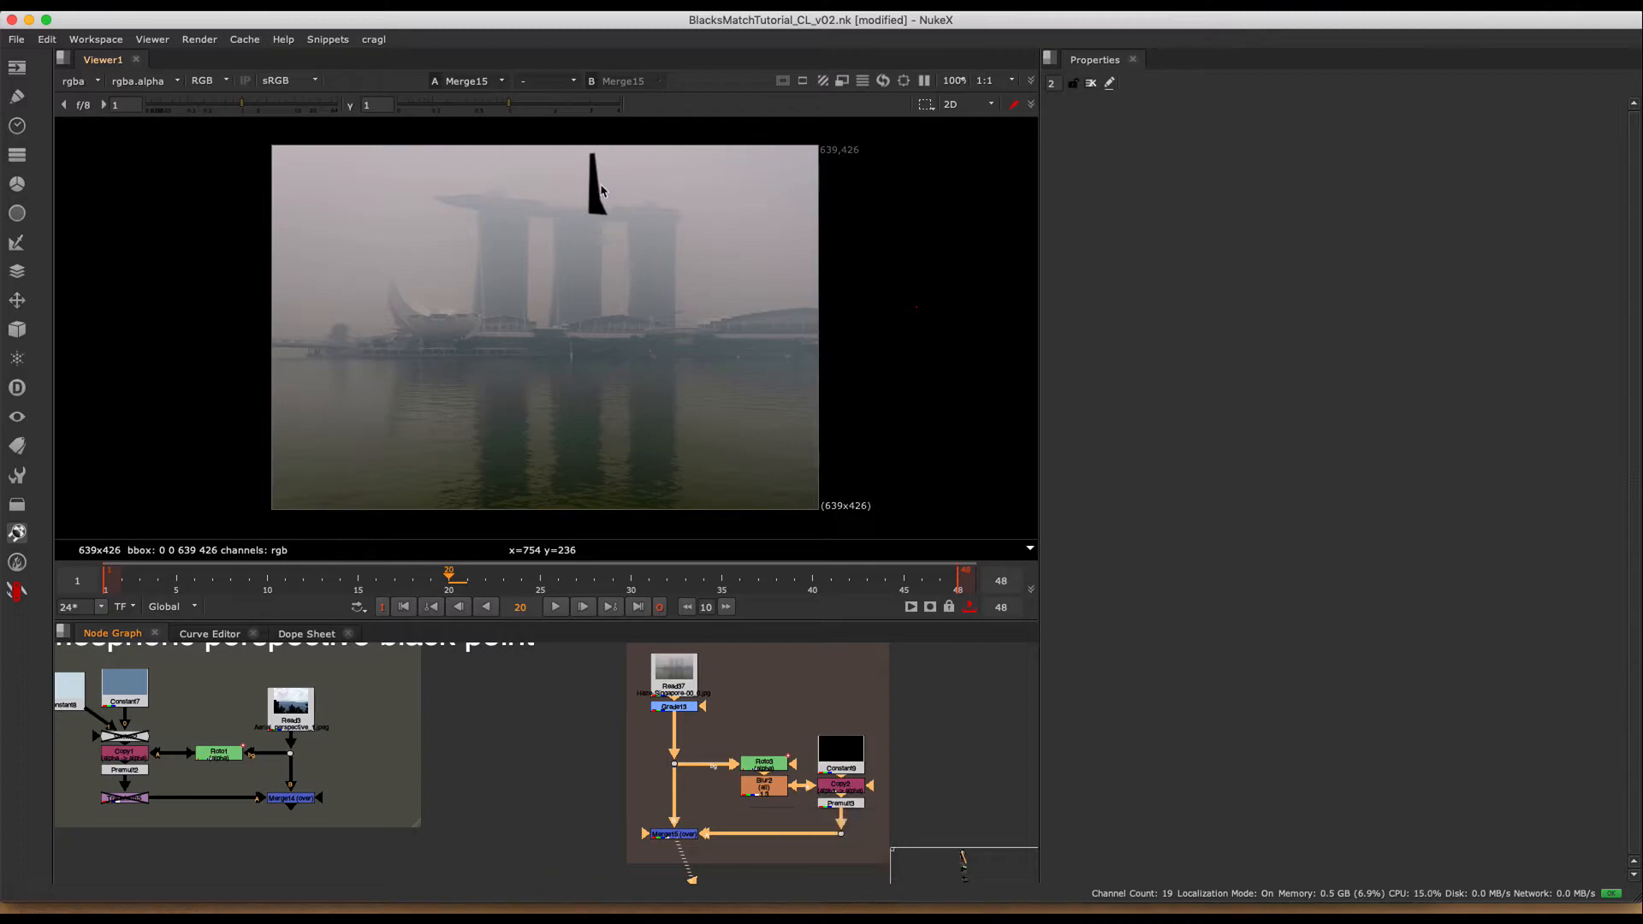
pyautogui.moveTo(611, 208); pyautogui.dragTo(682, 253, button='middle')
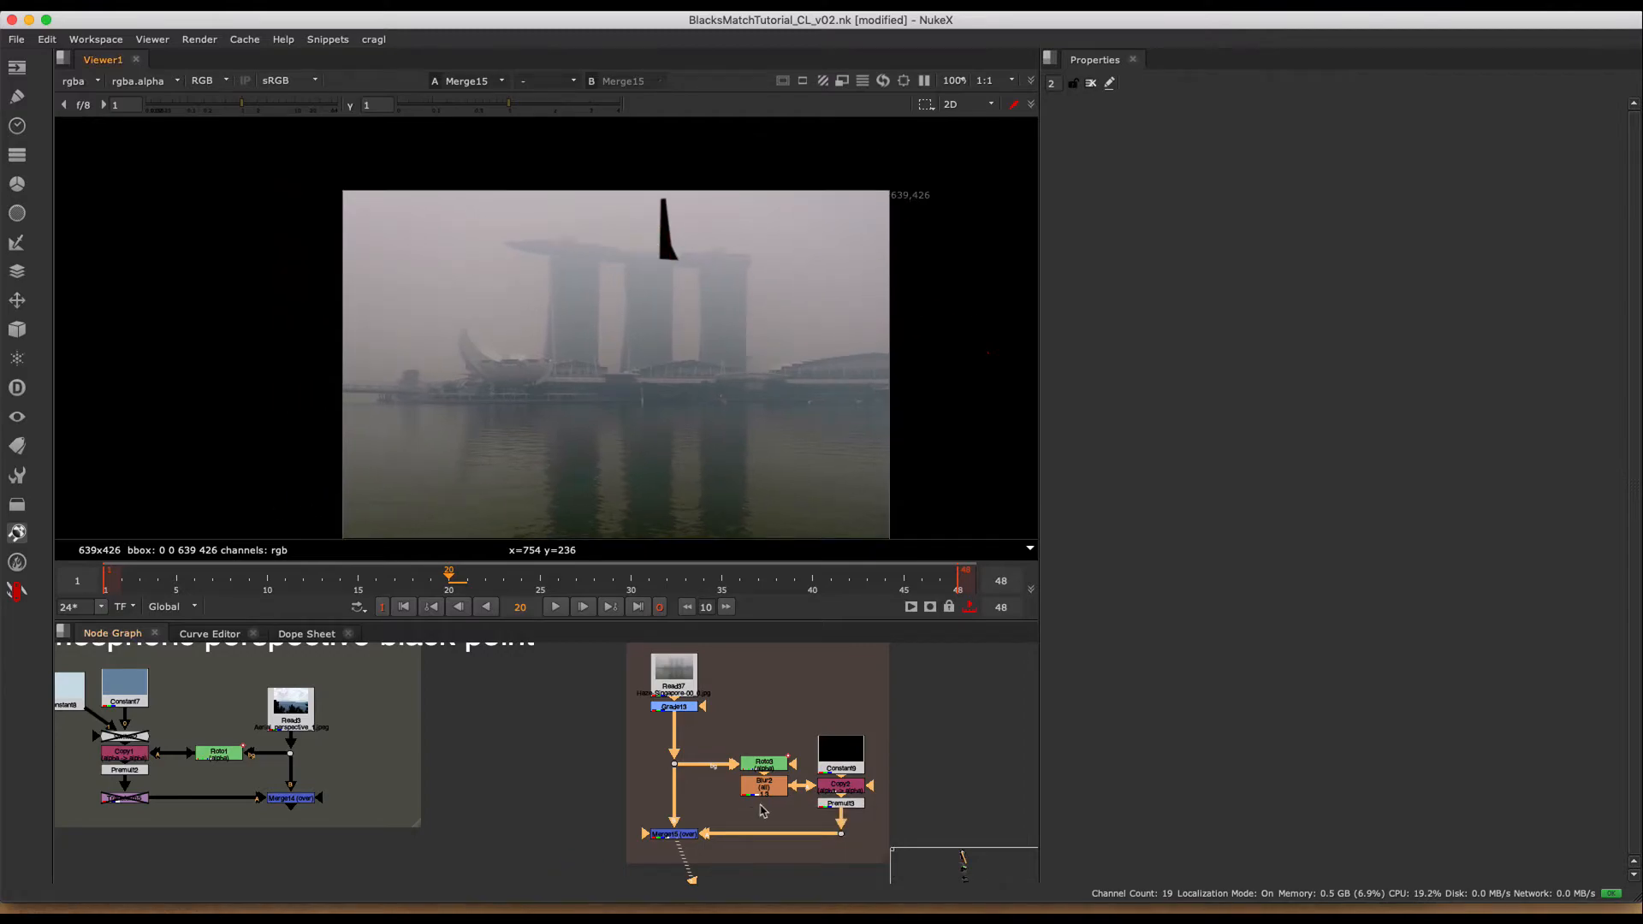
# - Set Constant9's color to 0.057023, 0.076638, 0.084637 by sampling the dark waterfront area beneath the lotus-shaped building
pyautogui.doubleClick(846, 762)
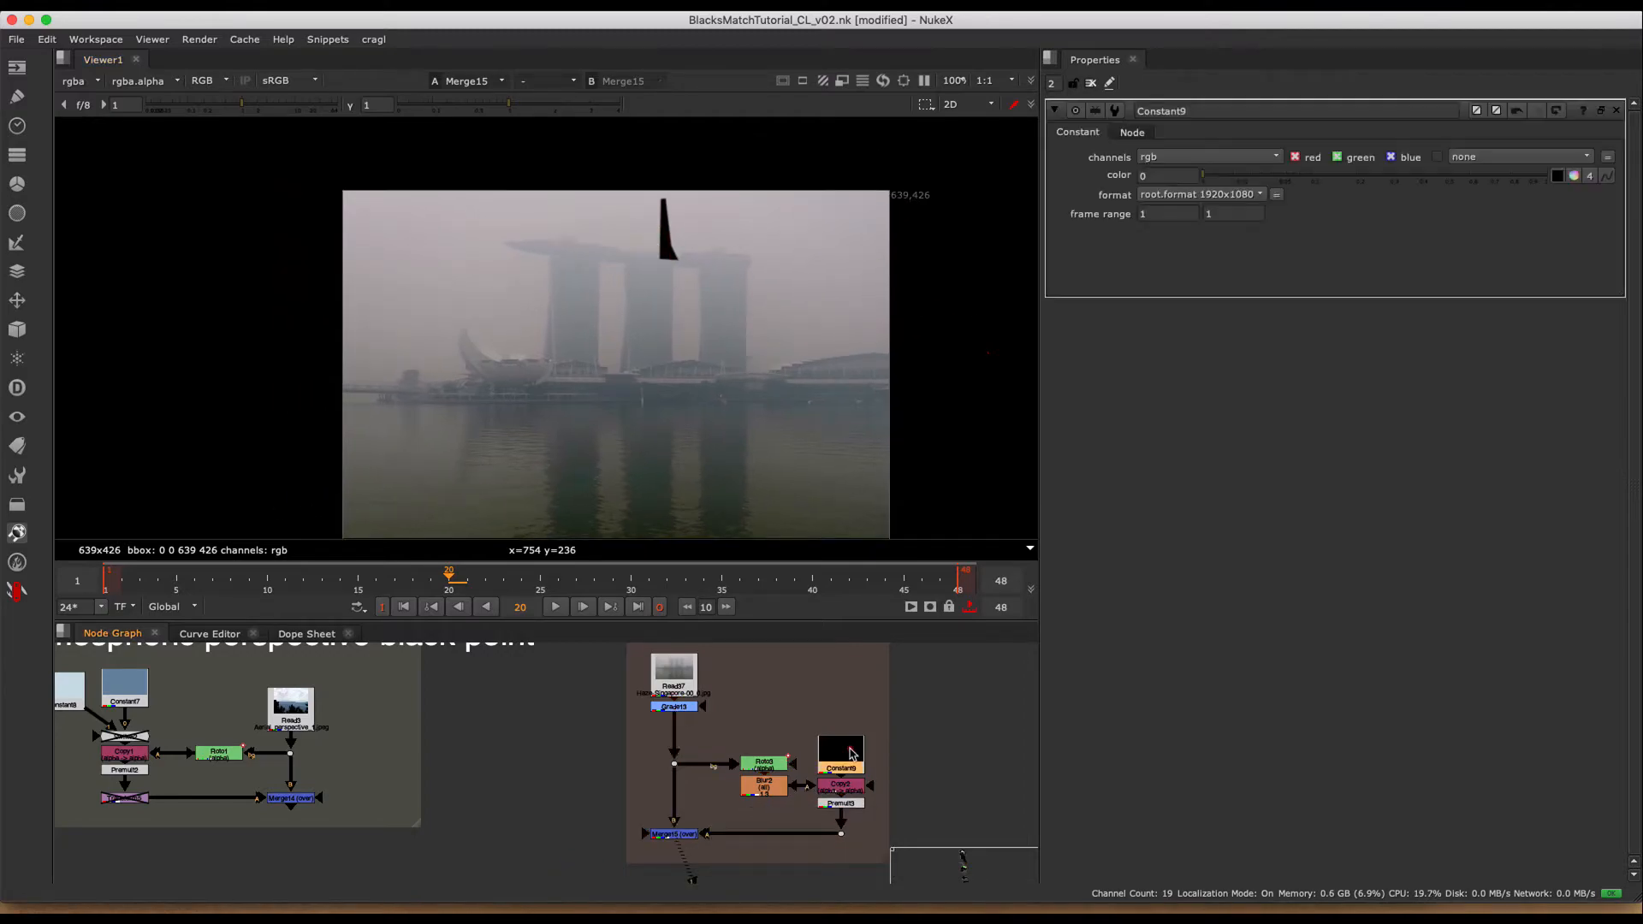
pyautogui.click(1558, 176)
pyautogui.keyDown('super'); pyautogui.click(665, 424); pyautogui.keyUp('super')
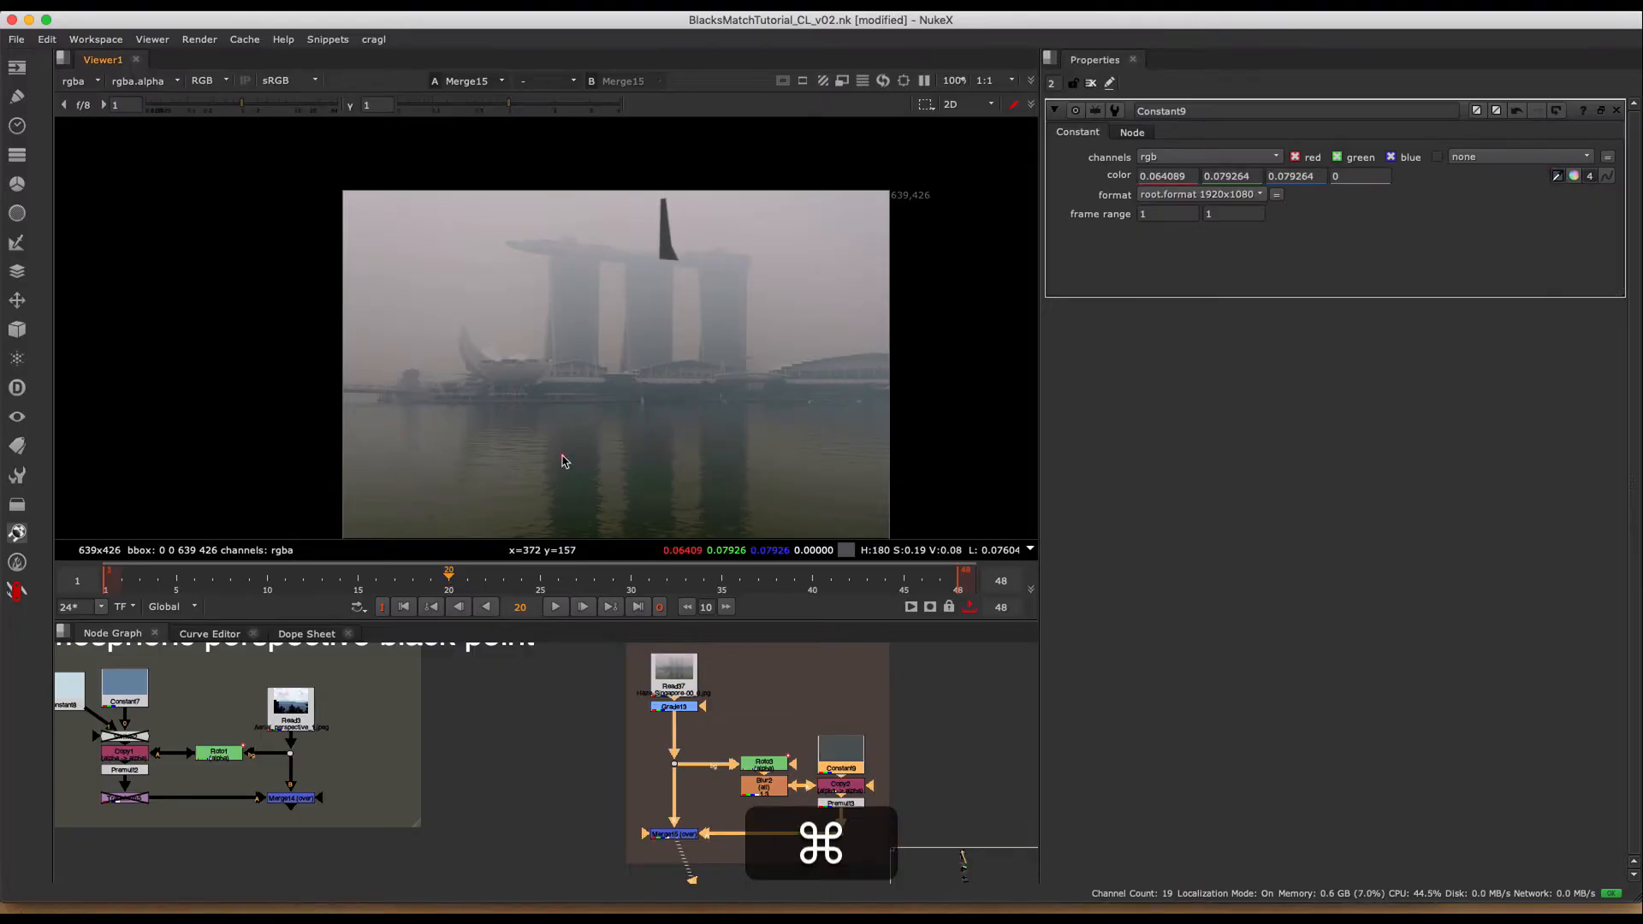
pyautogui.keyDown('super'); pyautogui.click(532, 381); pyautogui.keyUp('super')
pyautogui.scroll(3, 563, 376)
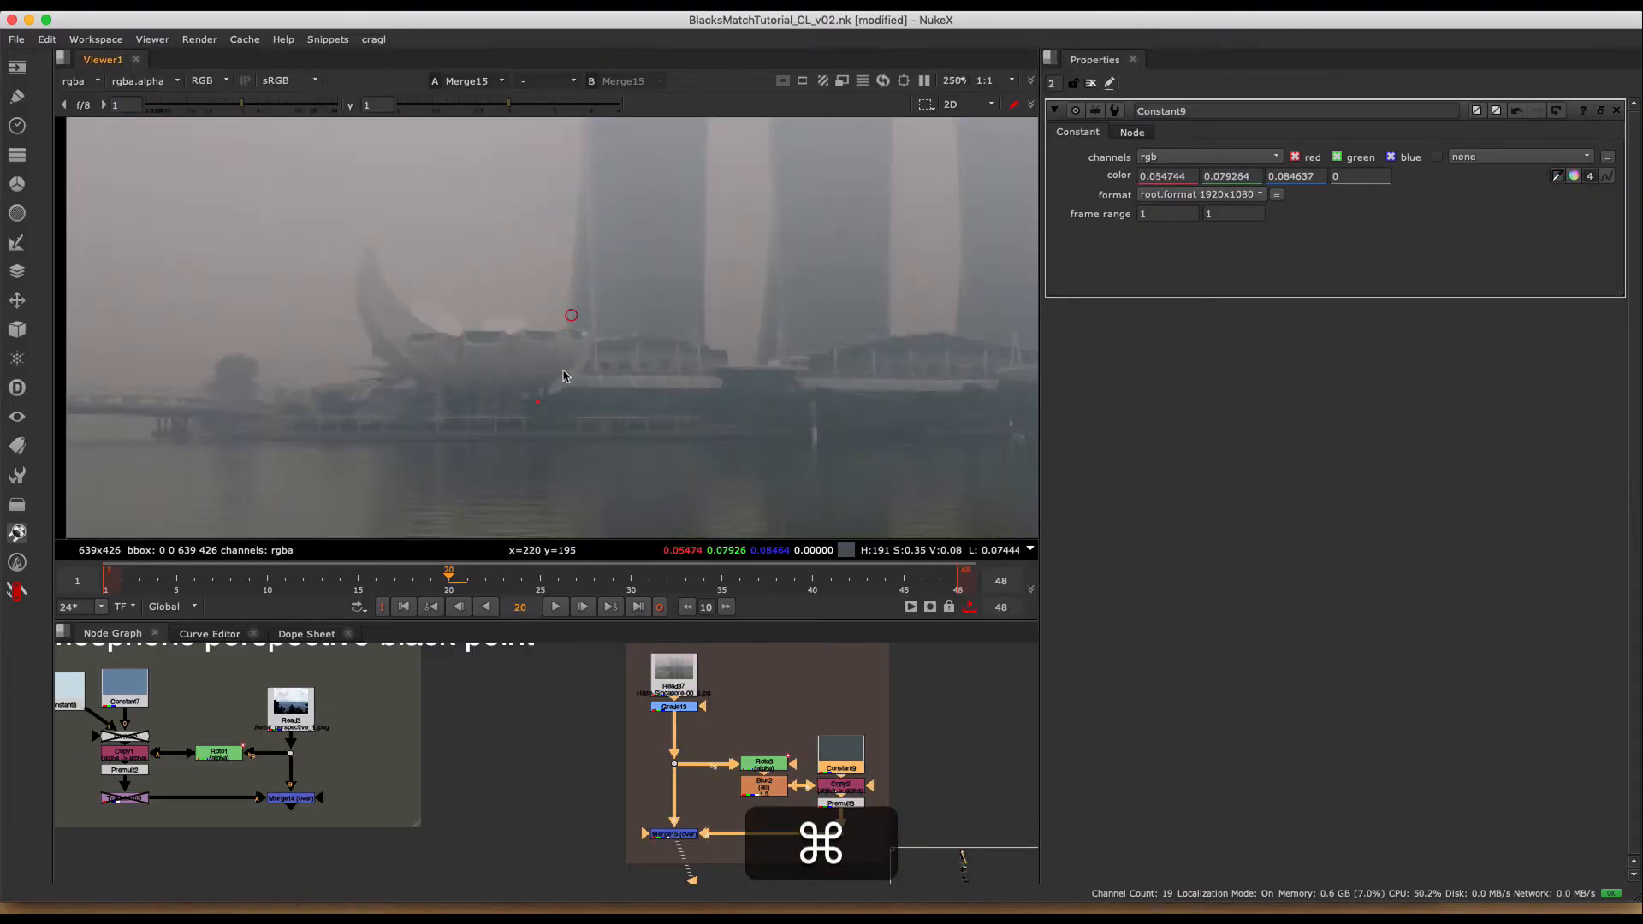
pyautogui.keyDown('super'); pyautogui.click(542, 408); pyautogui.keyUp('super')
pyautogui.scroll(3, 543, 407)
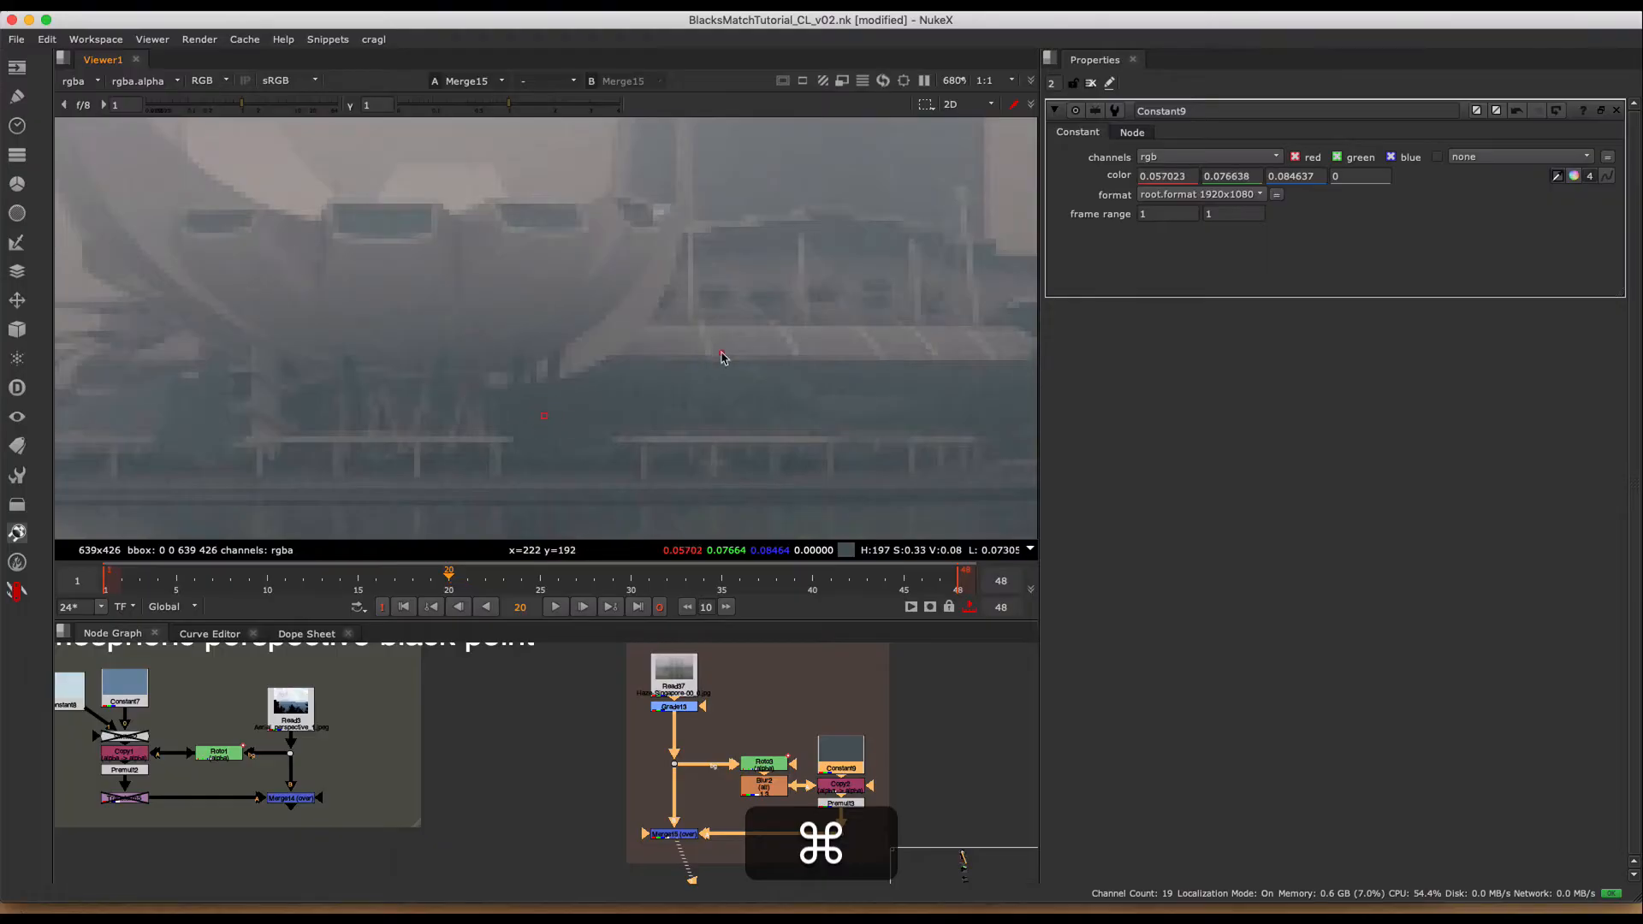
pyautogui.scroll(-6, 721, 356)
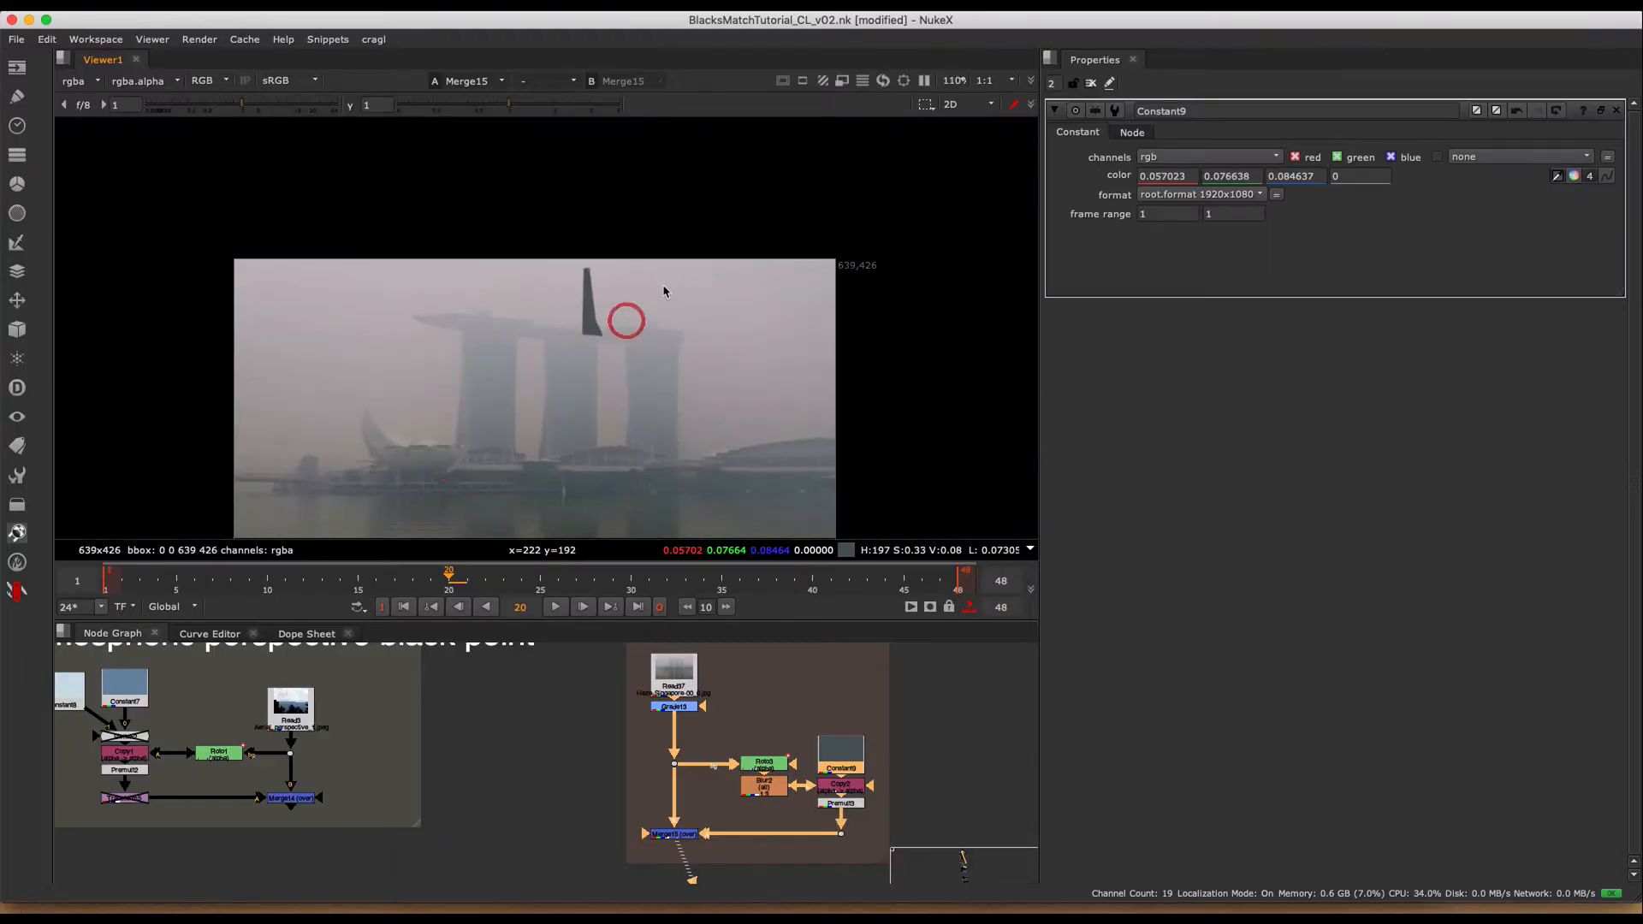
# - Set Constant9's color to 0.3092, 0.314504, 0.336226 by sampling the top of the middle tower, and clear the properties and pixel sample
pyautogui.scroll(6, 580, 312)
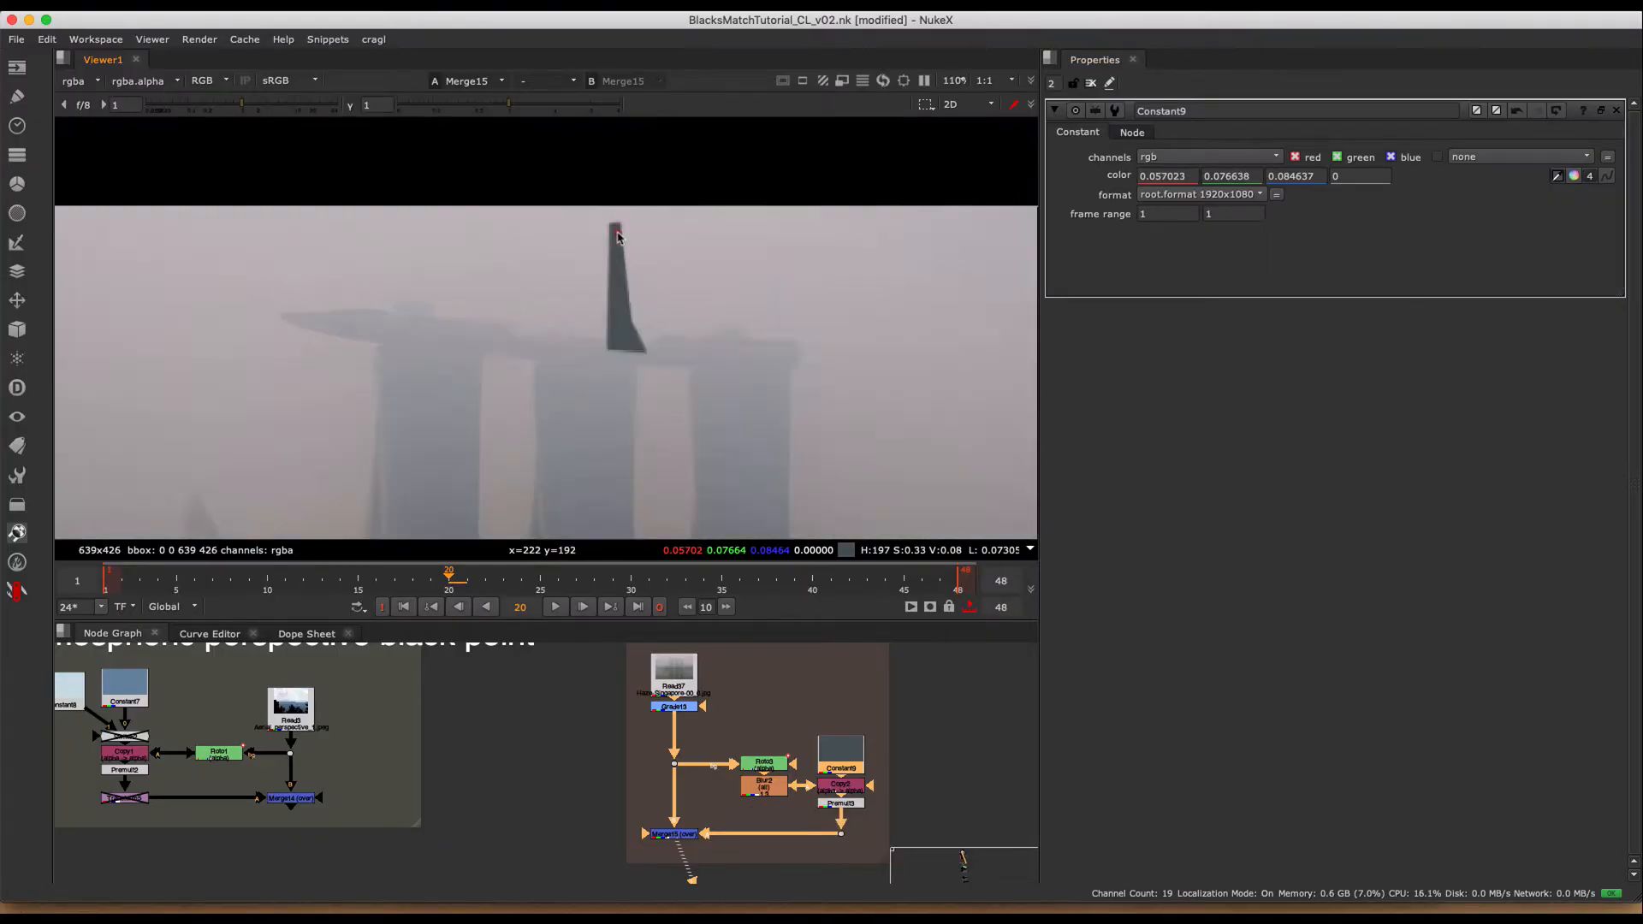
pyautogui.keyDown('shift'); pyautogui.keyDown('super'); pyautogui.moveTo(657, 409); pyautogui.dragTo(679, 435); pyautogui.keyUp('super'); pyautogui.keyUp('shift')
pyautogui.press('shift+super+f')
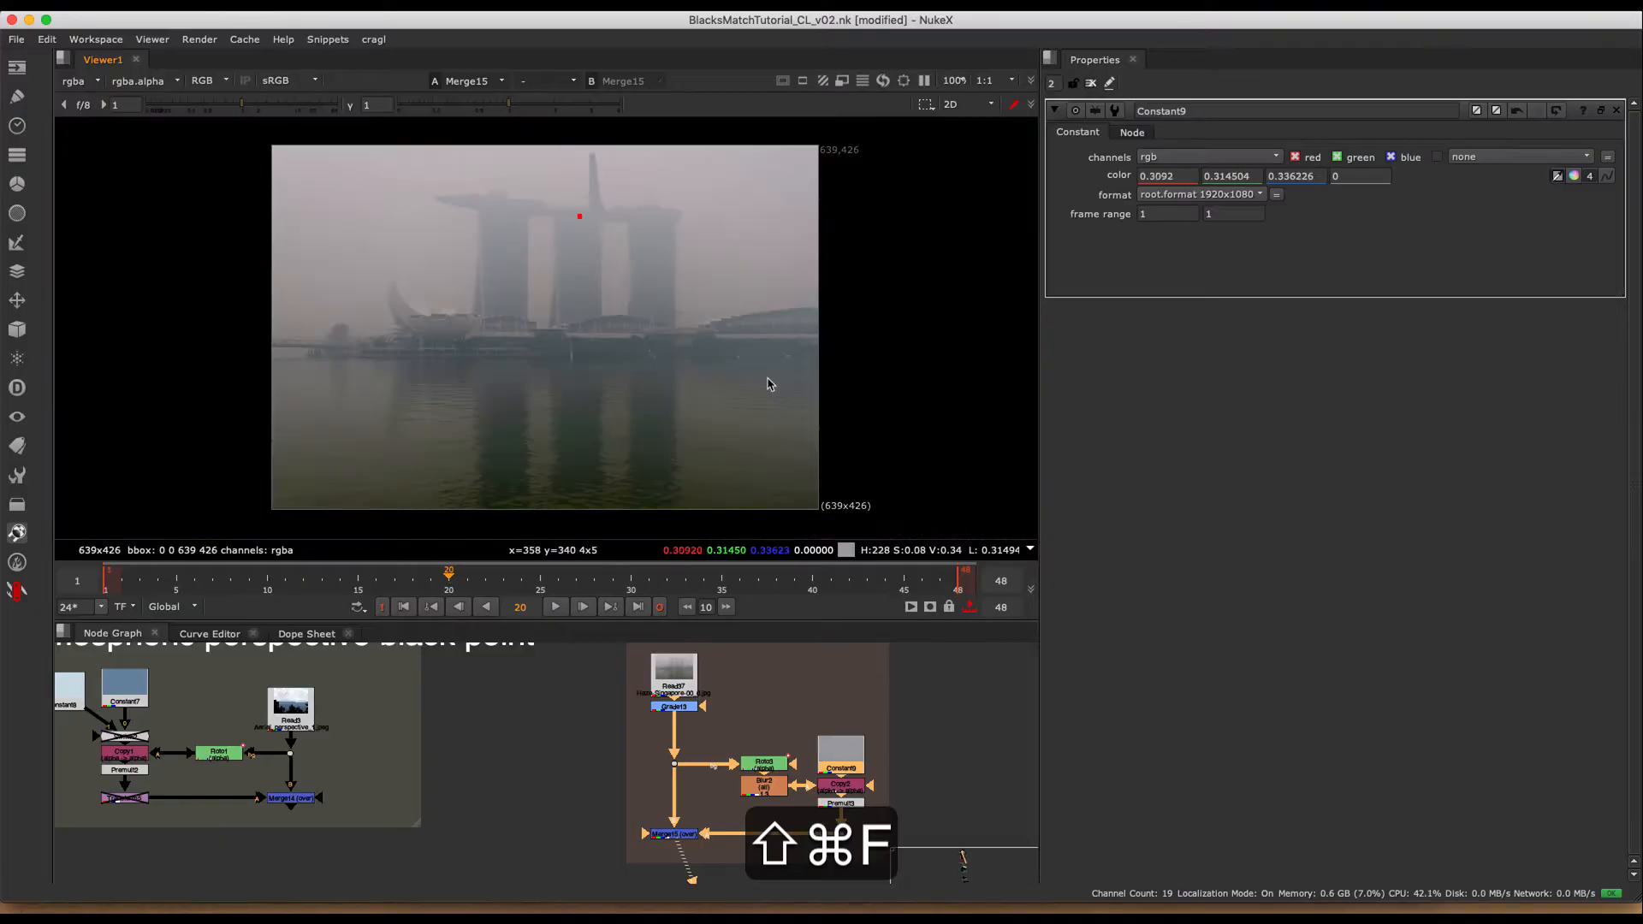
pyautogui.click(1092, 83)
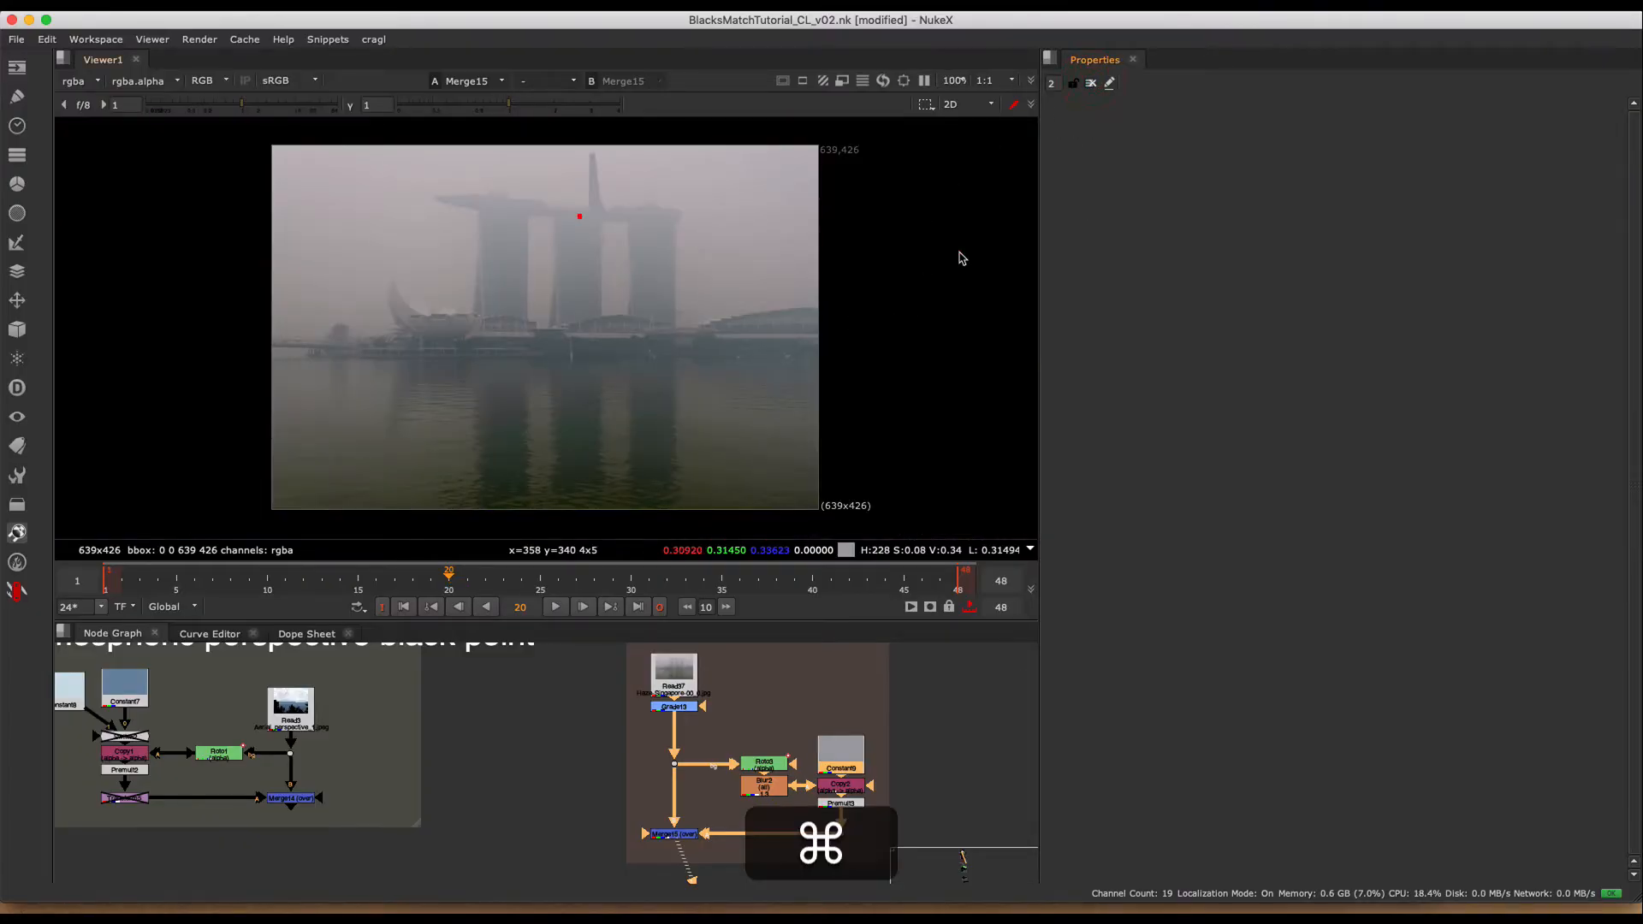
pyautogui.keyDown('super'); pyautogui.click(962, 252); pyautogui.keyUp('super')
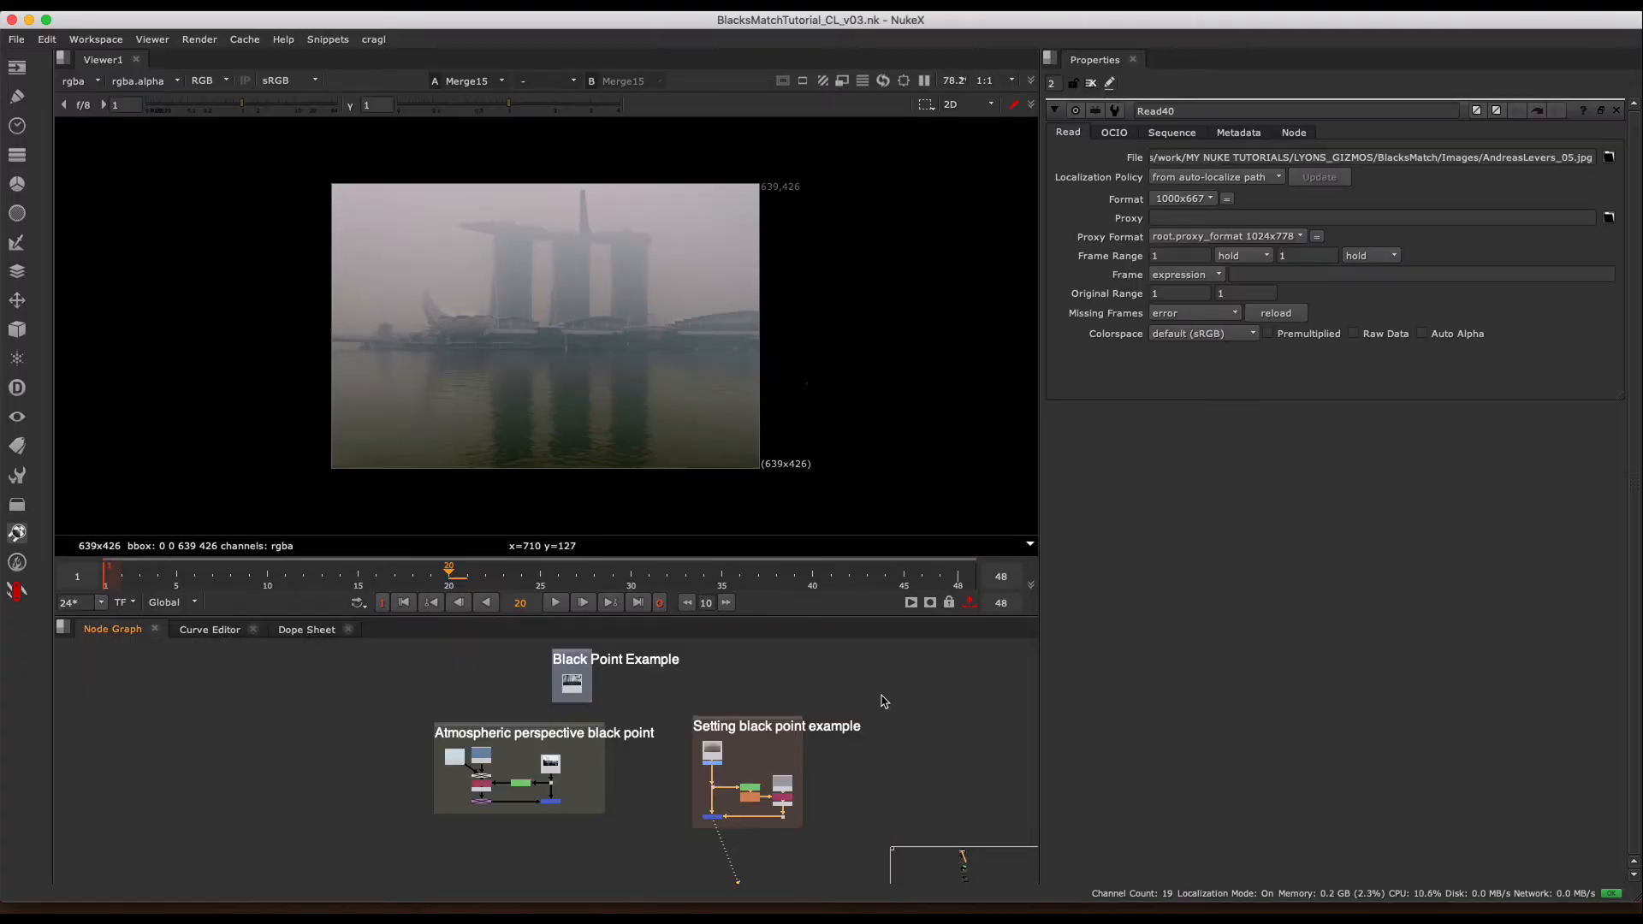
# - Show the night street plate Read40 from the Example 01 group in the viewer
pyautogui.moveTo(985, 723); pyautogui.dragTo(672, 701, button='middle')
pyautogui.moveTo(816, 722); pyautogui.dragTo(771, 669, button='middle')
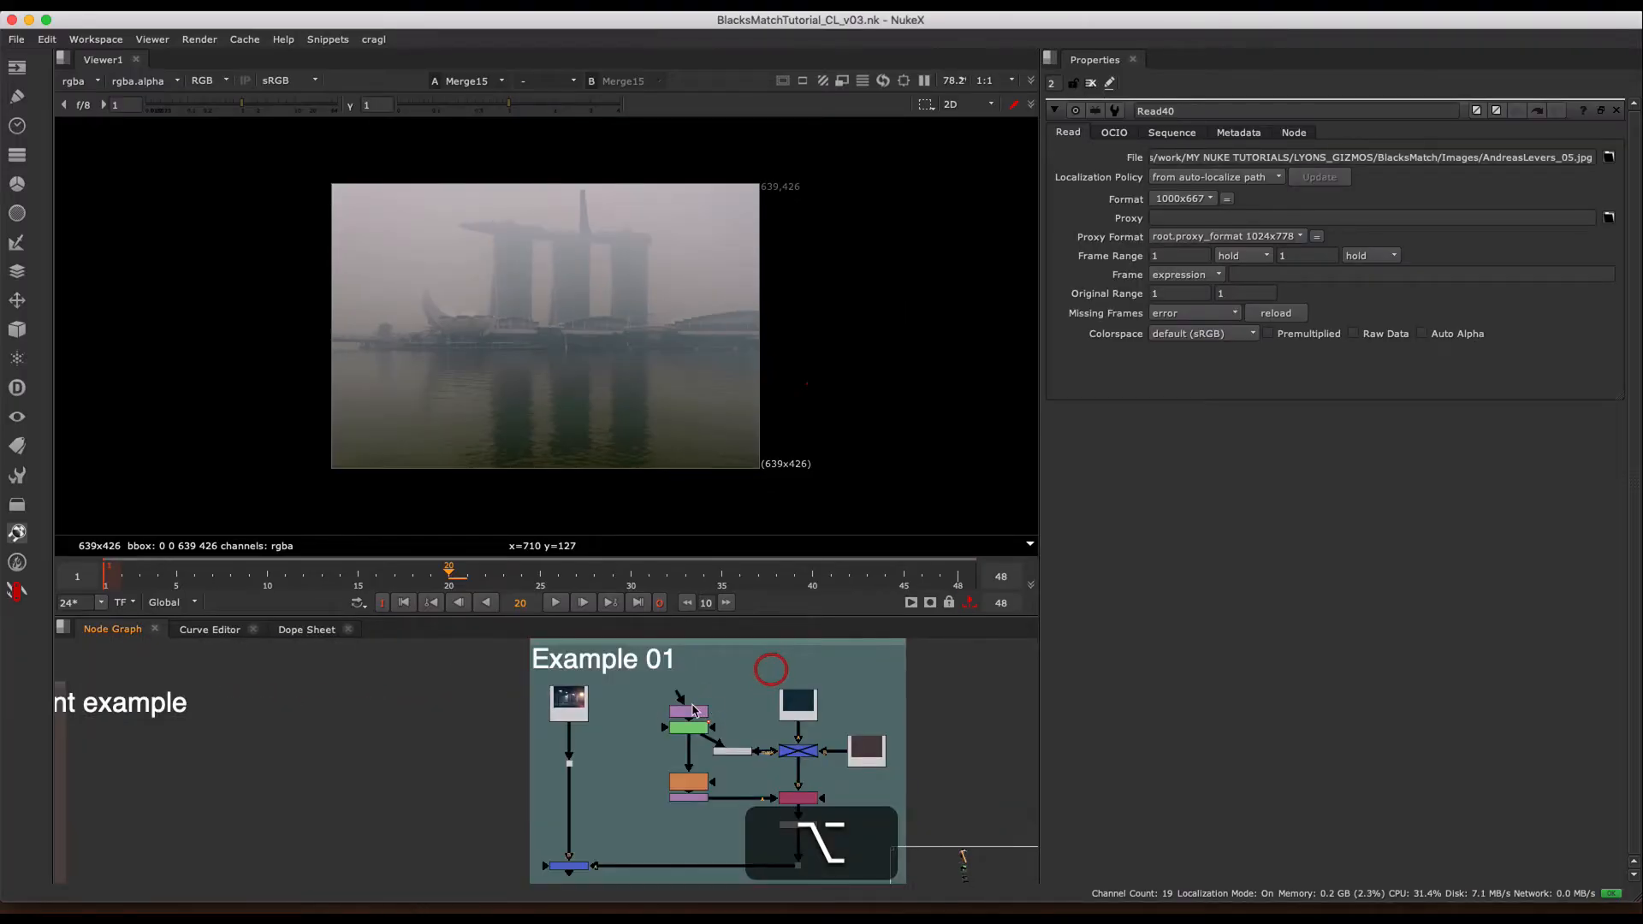
pyautogui.click(569, 702)
pyautogui.press('1')
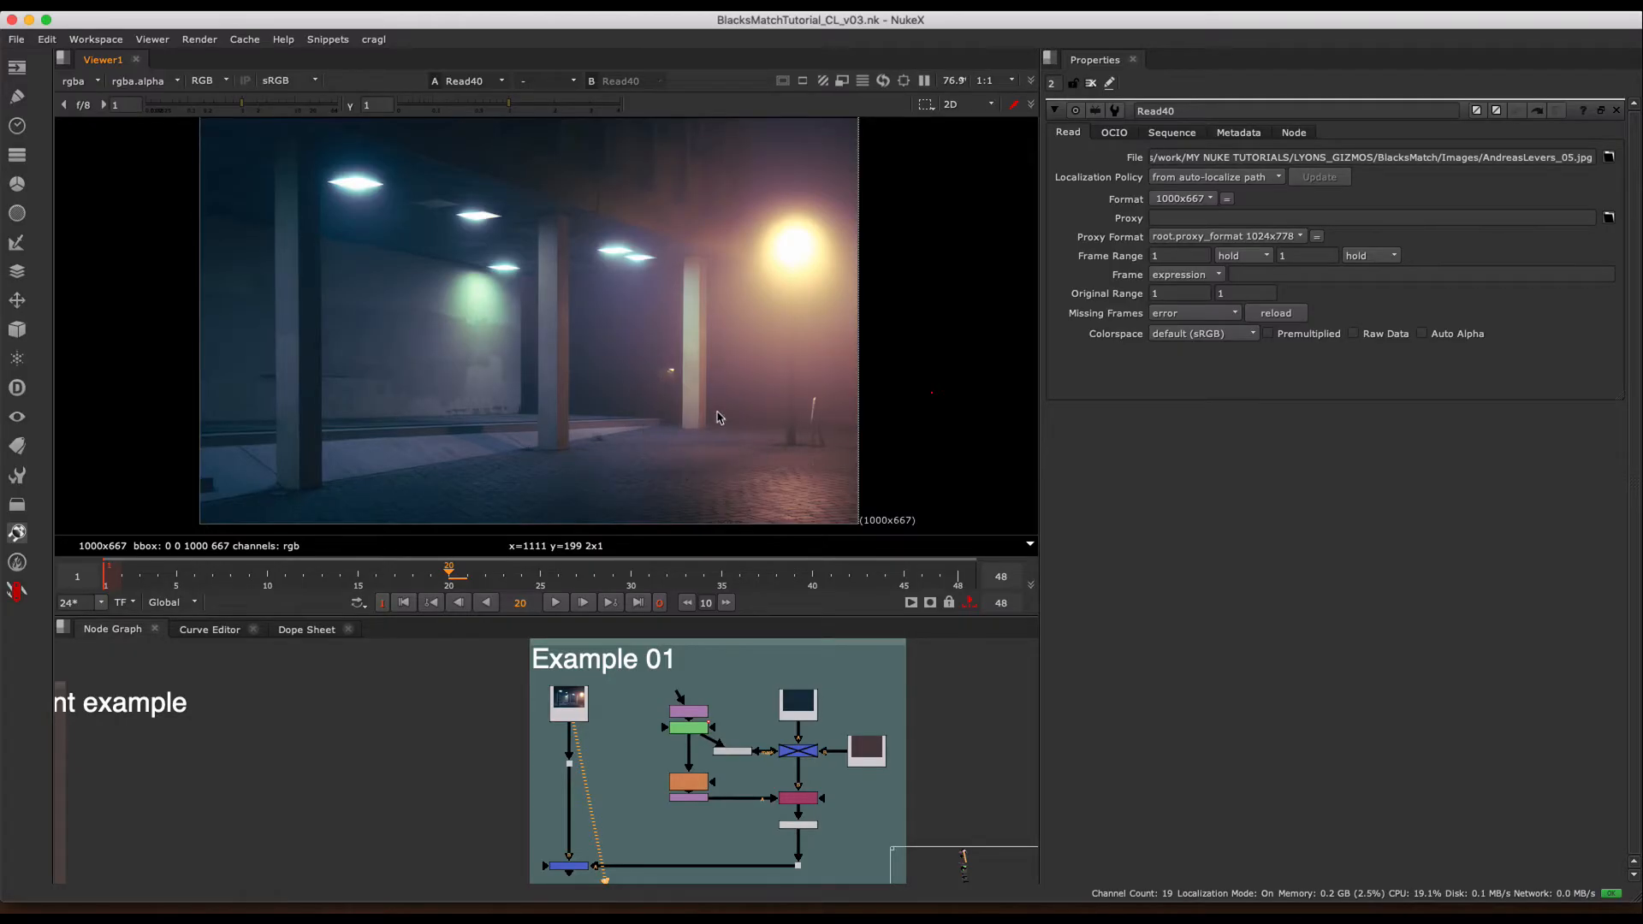
# - View the Premult4 element alone in Example 01, and inspect it composited over the street plate through Merge16
pyautogui.moveTo(734, 668); pyautogui.dragTo(663, 649, button='middle')
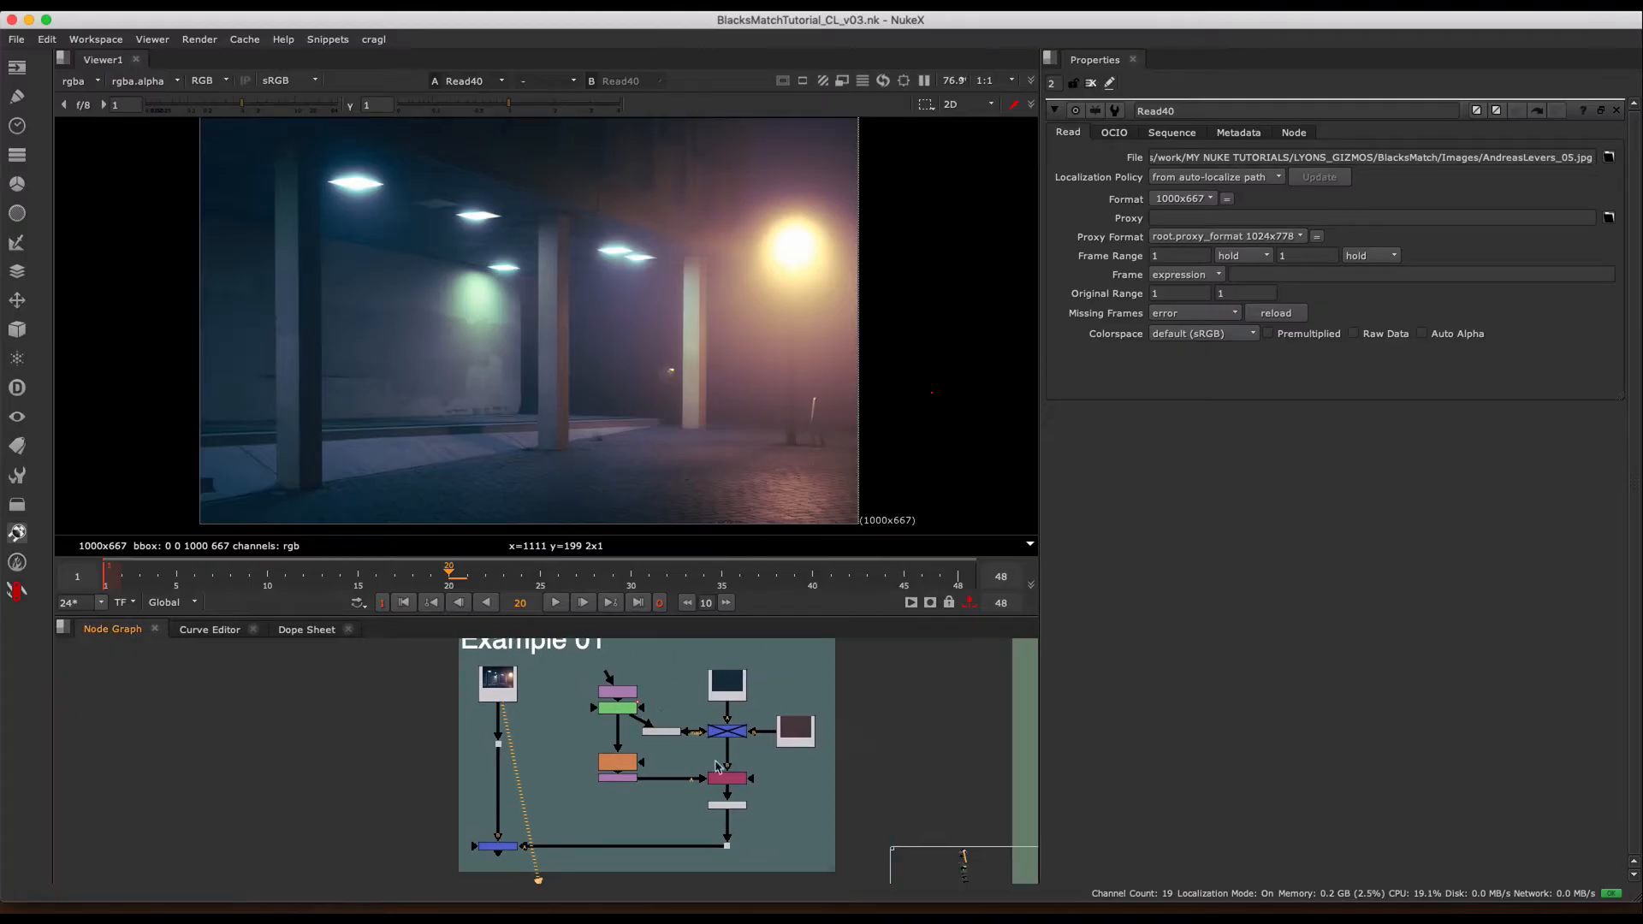
pyautogui.scroll(2, 758, 787)
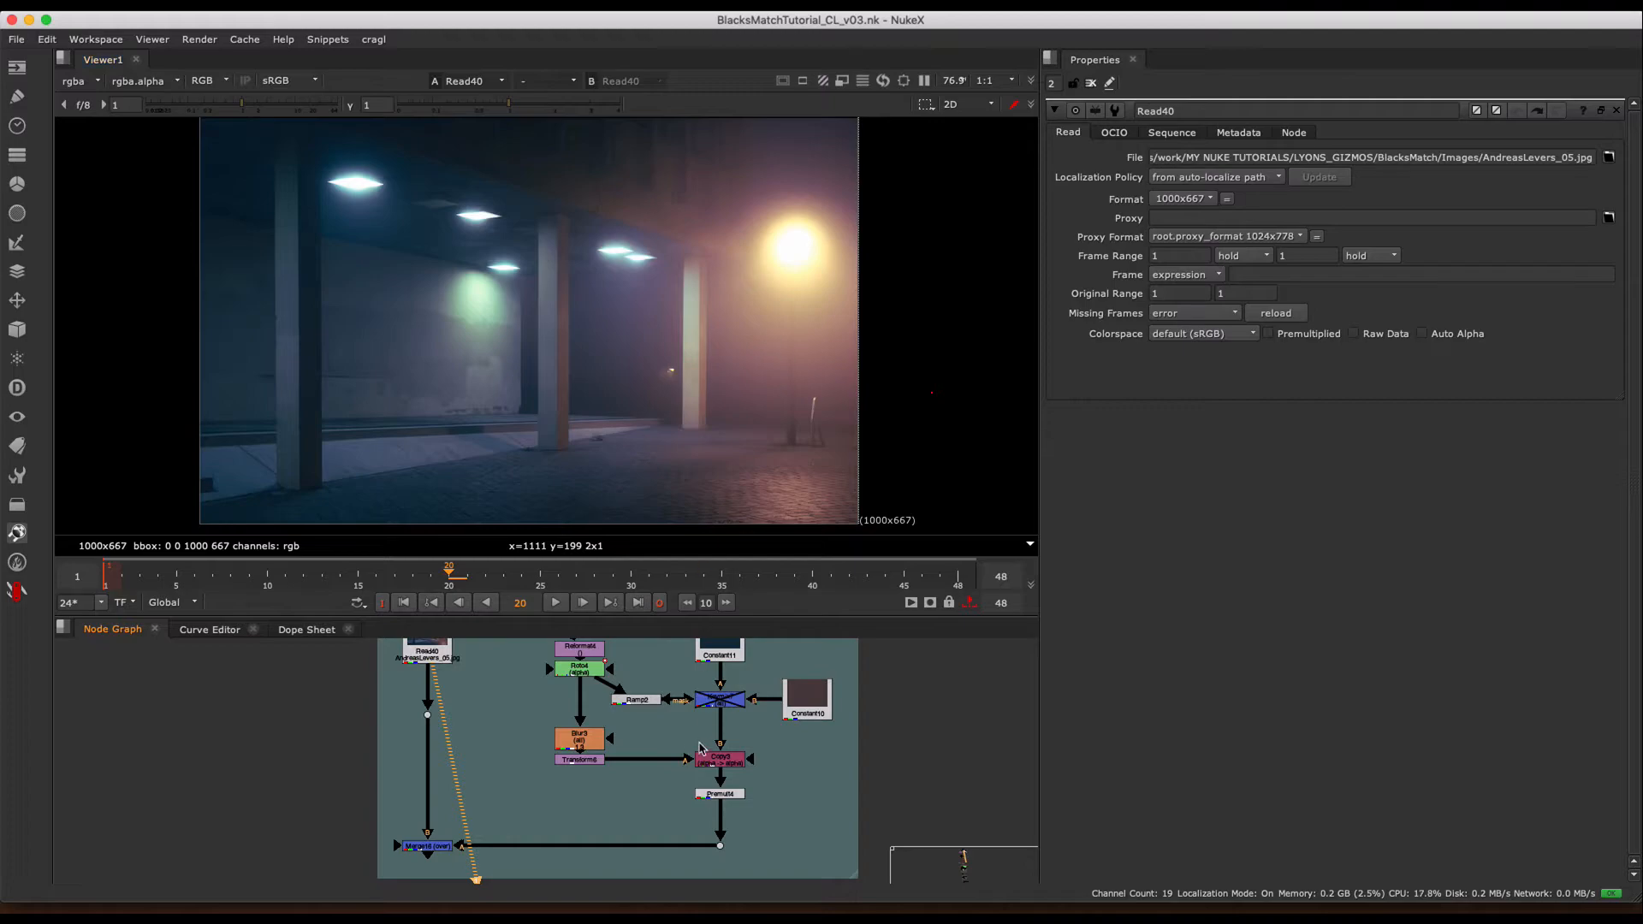
pyautogui.scroll(2, 755, 695)
pyautogui.click(716, 805)
pyautogui.press('1')
pyautogui.moveTo(507, 777); pyautogui.dragTo(653, 759, button='middle')
pyautogui.moveTo(414, 752); pyautogui.dragTo(572, 882)
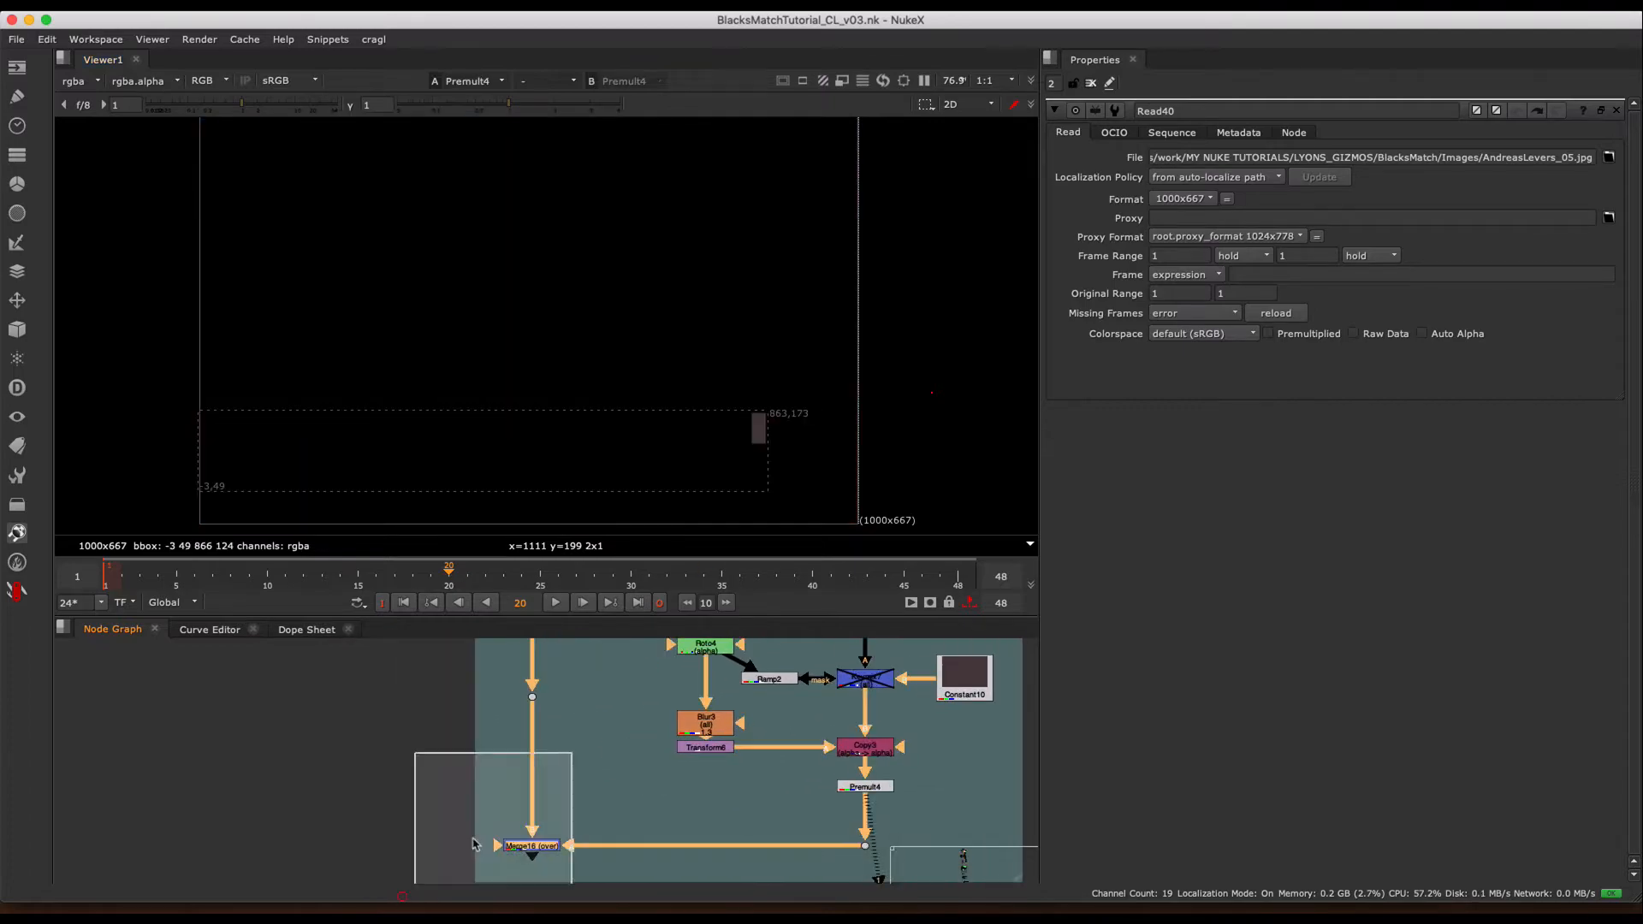
pyautogui.press('1')
pyautogui.scroll(5, 821, 351)
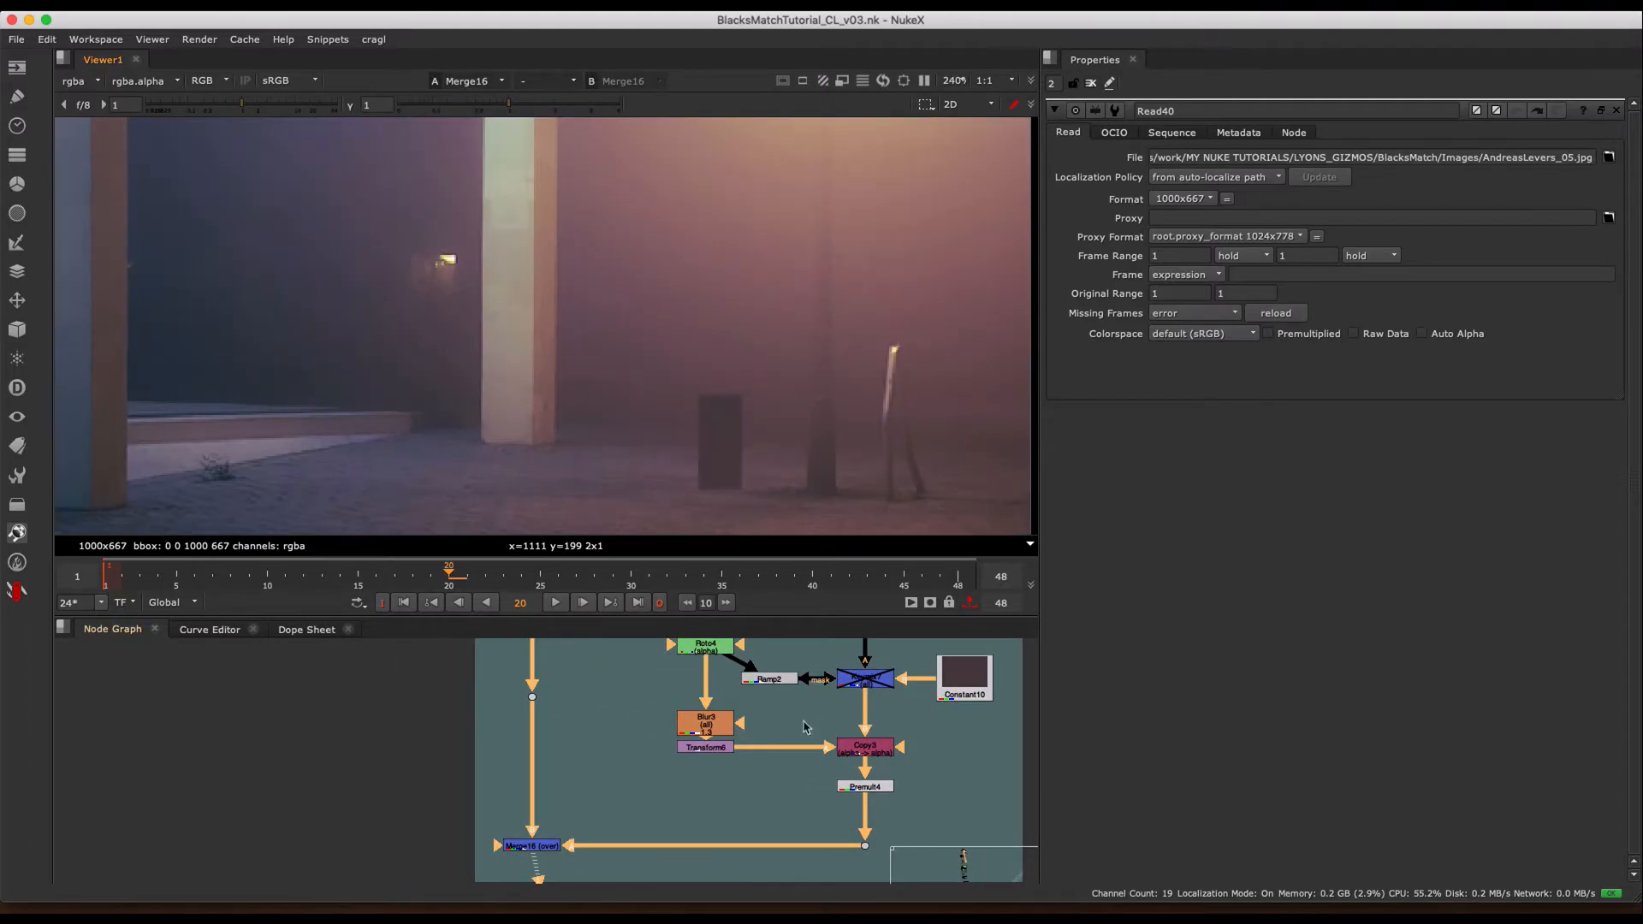
pyautogui.keyDown('alt'); pyautogui.moveTo(763, 349); pyautogui.dragTo(830, 367, button='middle'); pyautogui.keyUp('alt')
# - Move the reddish box with Transform6 to translate x -382, placing it beside the middle pillar
pyautogui.doubleClick(701, 749)
pyautogui.scroll(-2, 808, 312)
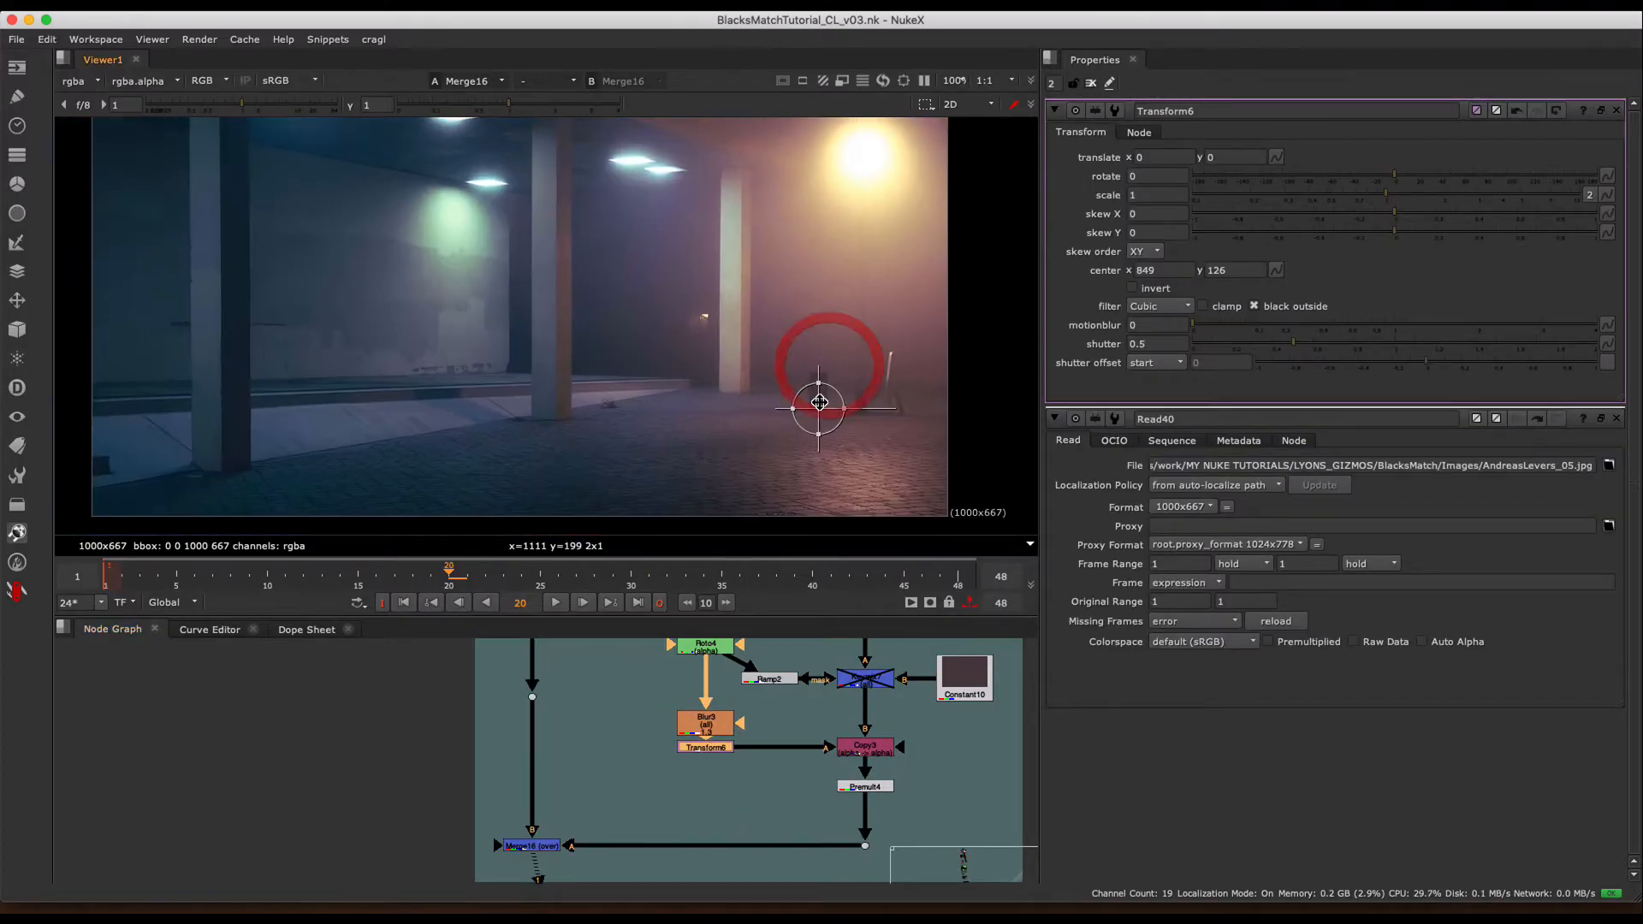
pyautogui.keyDown('shift'); pyautogui.moveTo(816, 408); pyautogui.dragTo(492, 402); pyautogui.keyUp('shift')
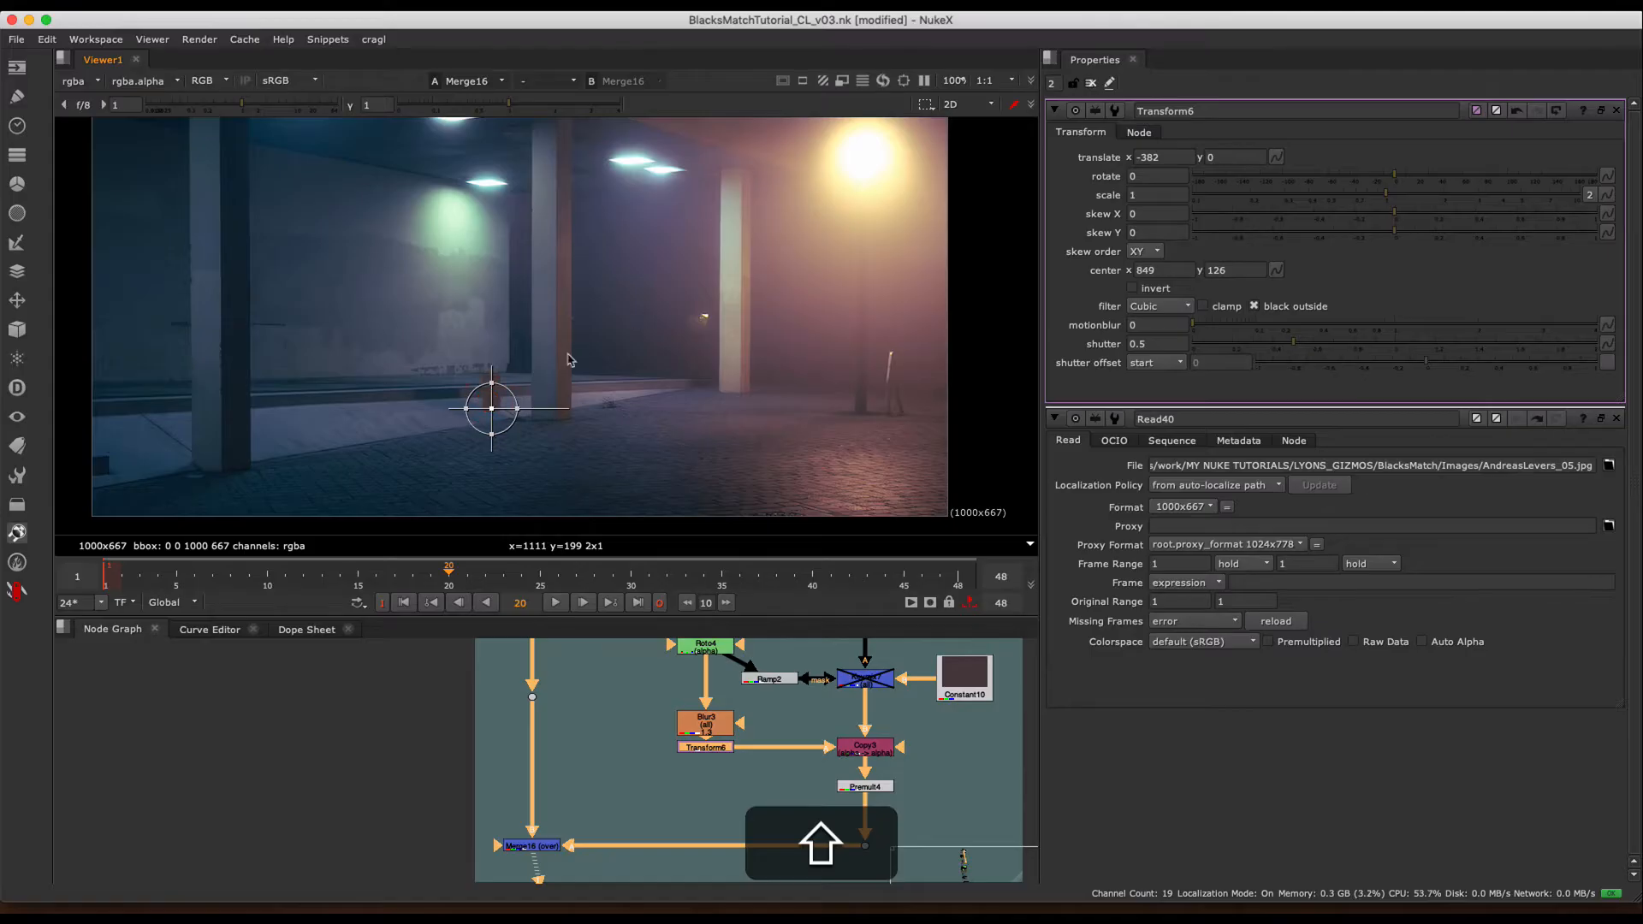
pyautogui.moveTo(506, 398); pyautogui.dragTo(530, 396, button='middle')
pyautogui.scroll(2, 529, 397)
pyautogui.moveTo(951, 367); pyautogui.dragTo(721, 360, button='middle')
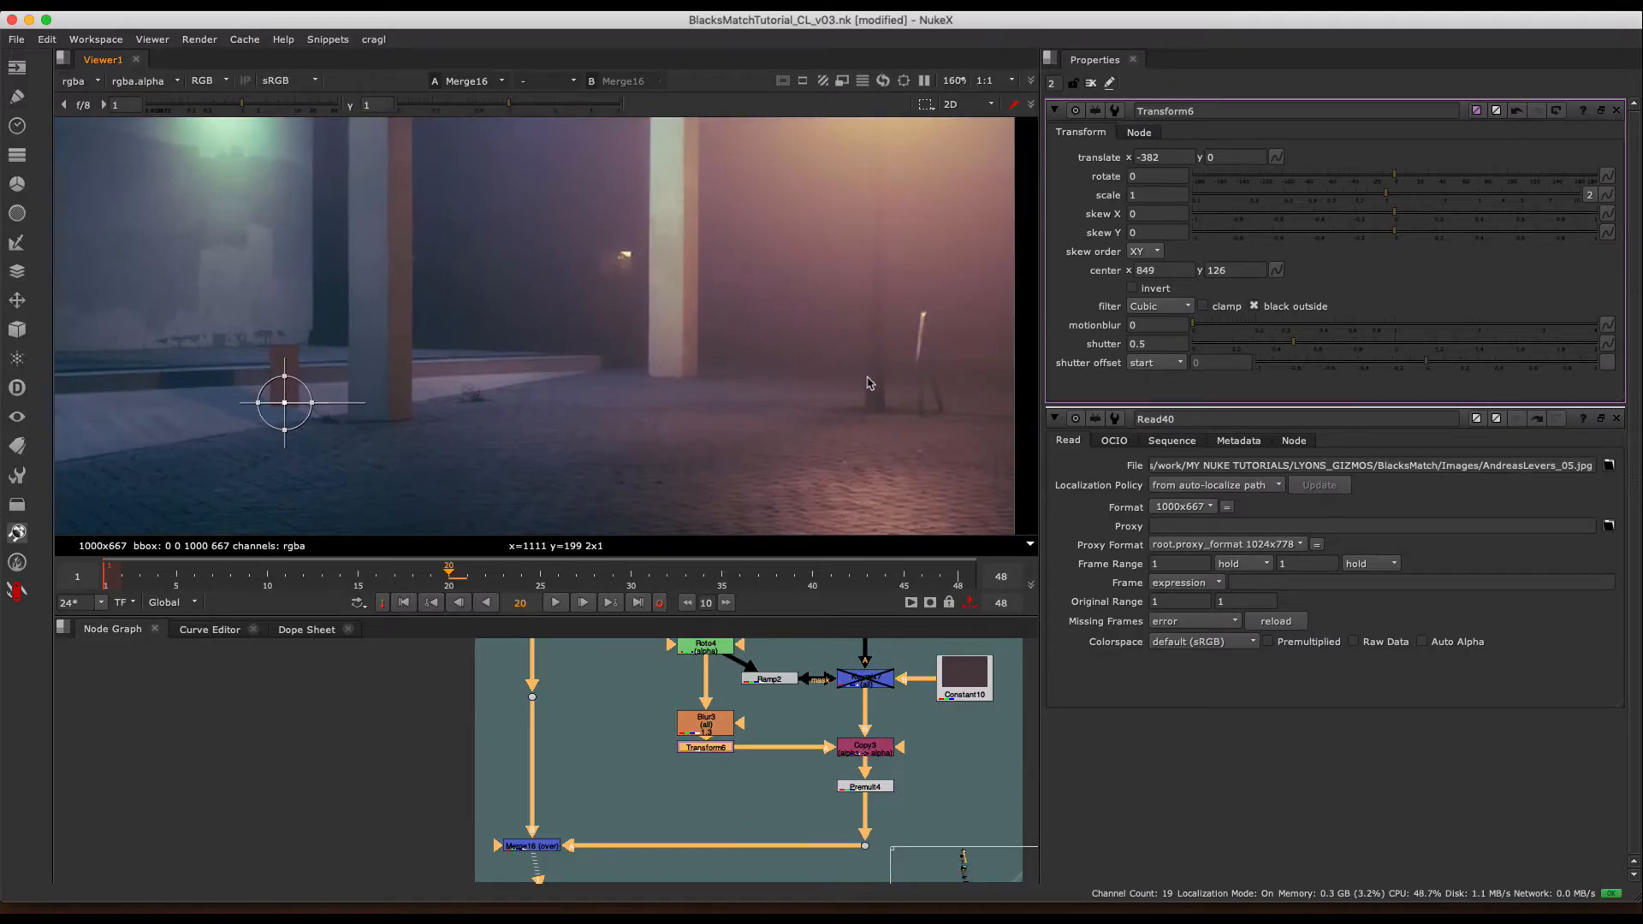
pyautogui.moveTo(300, 381); pyautogui.dragTo(463, 387, button='middle')
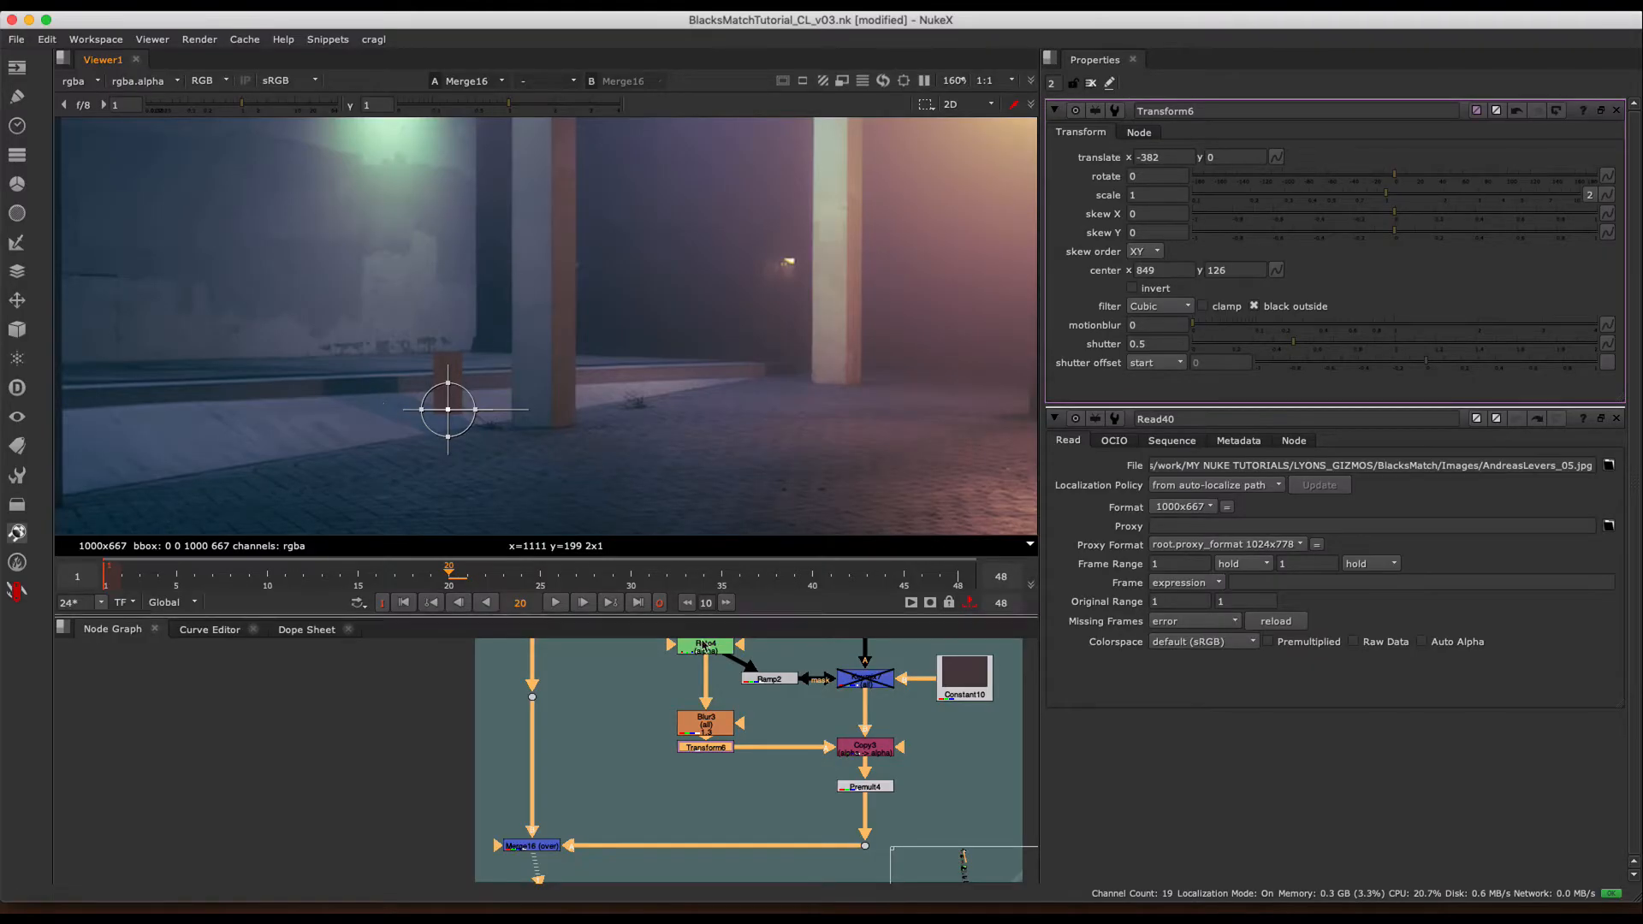
# - Open the Ramp2 properties to show its gradient points over the plate, and view Constant11 alone
pyautogui.moveTo(789, 700); pyautogui.dragTo(682, 736, button='middle')
pyautogui.doubleClick(663, 716)
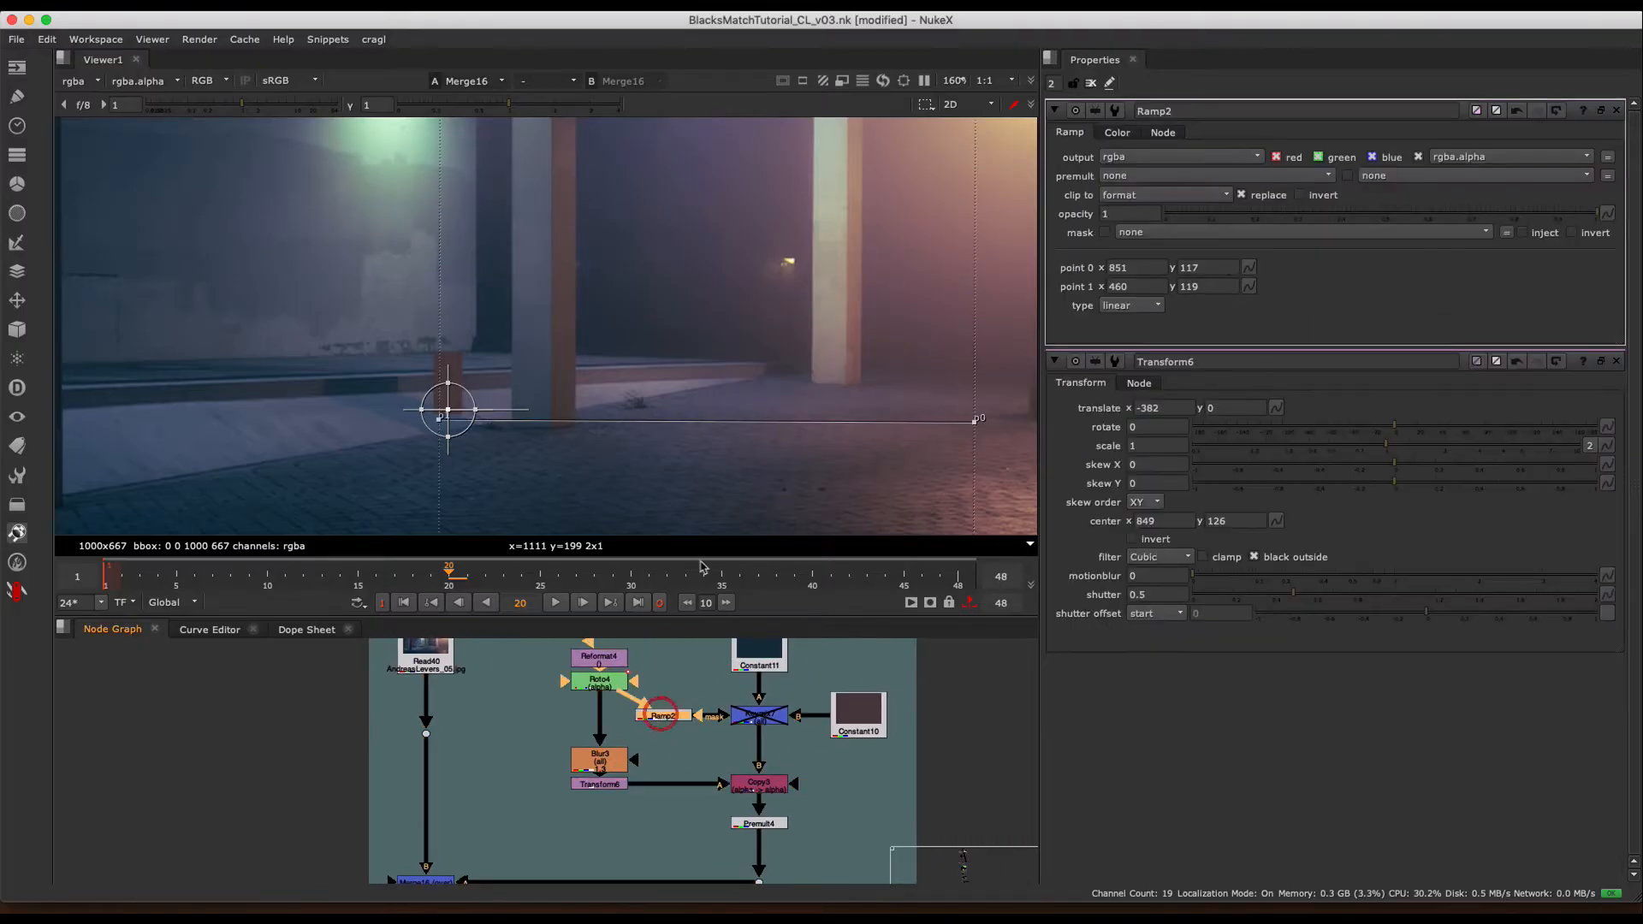
pyautogui.scroll(-2, 795, 295)
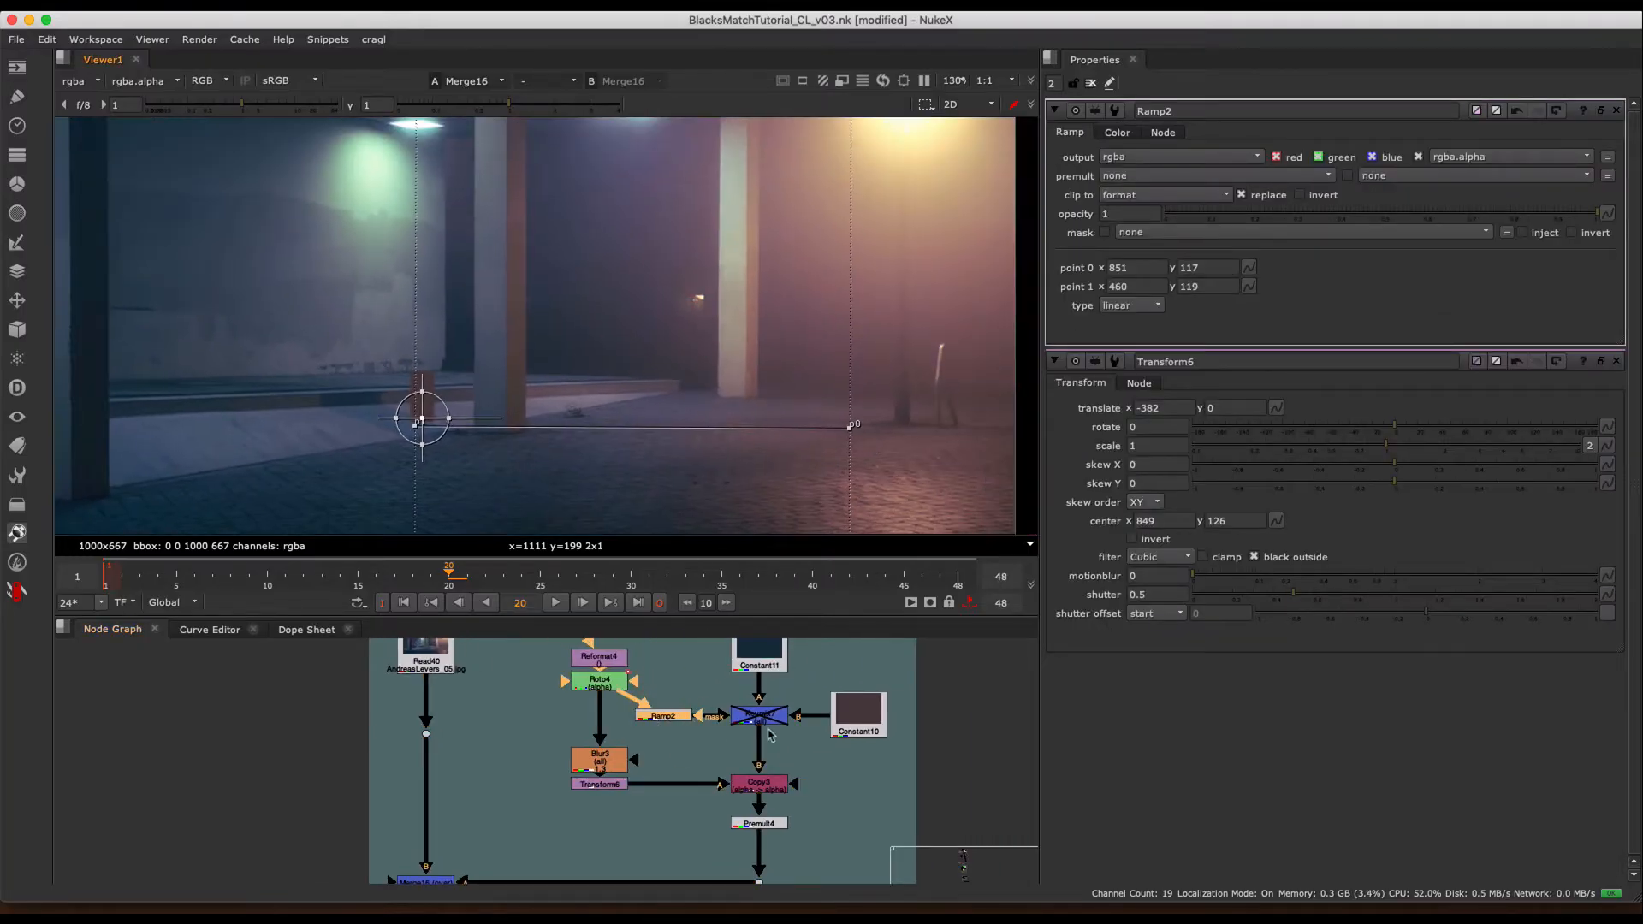
pyautogui.click(761, 668)
pyautogui.press('1')
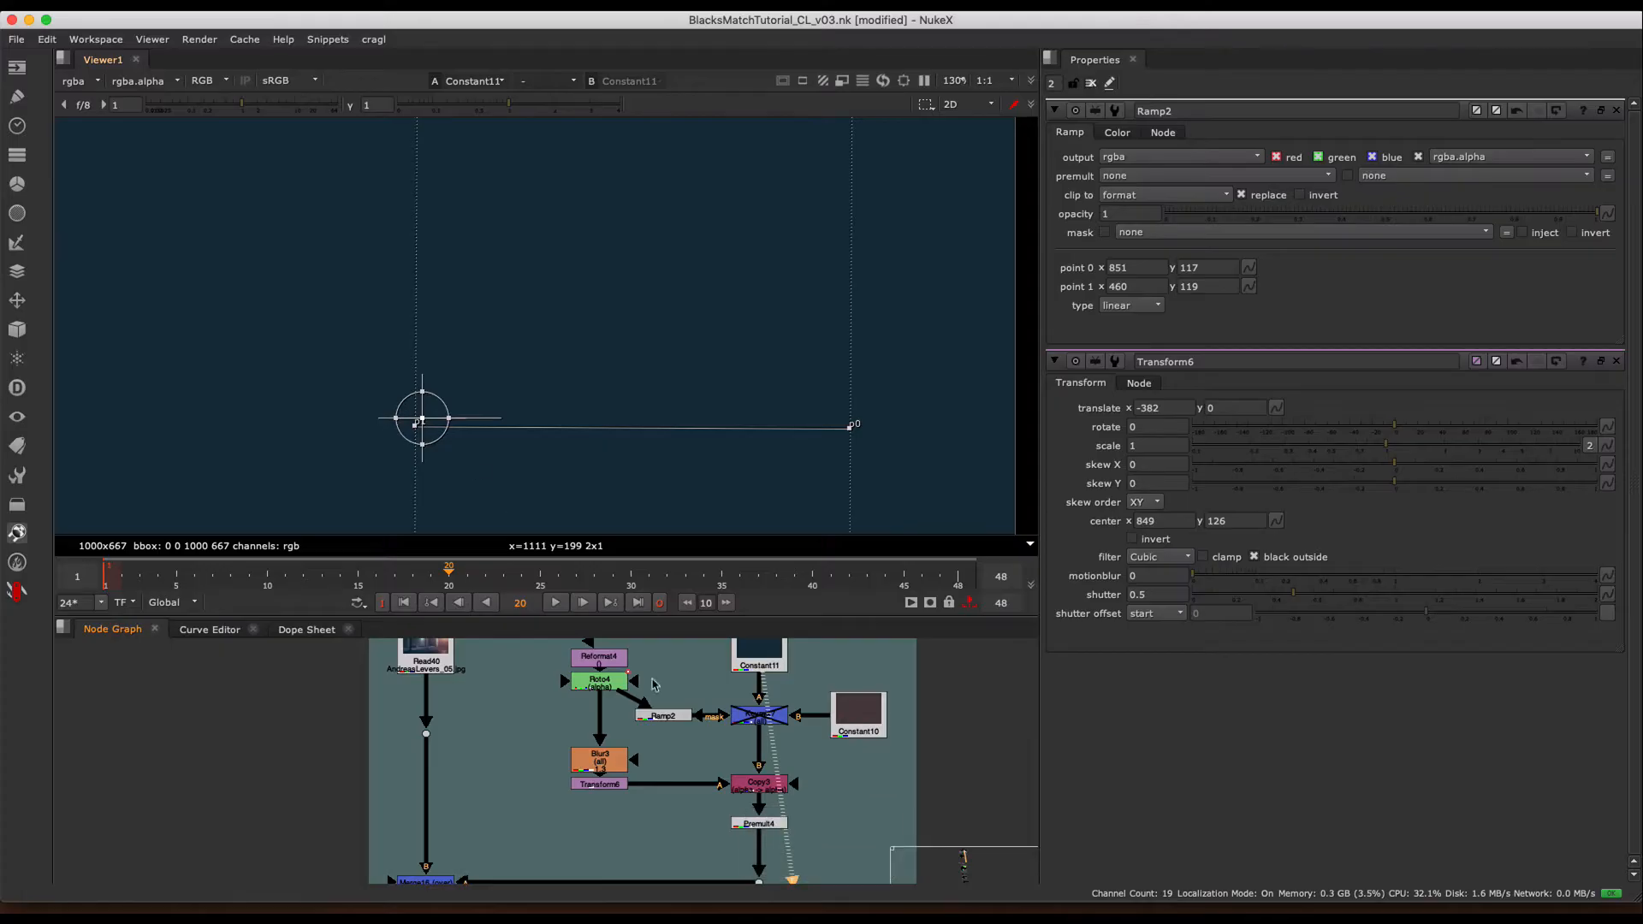
# - Enable Keymix7 to blend the two constants through the ramp, and inspect the blend and the Merge16 composite
pyautogui.click(759, 716)
pyautogui.press('d')
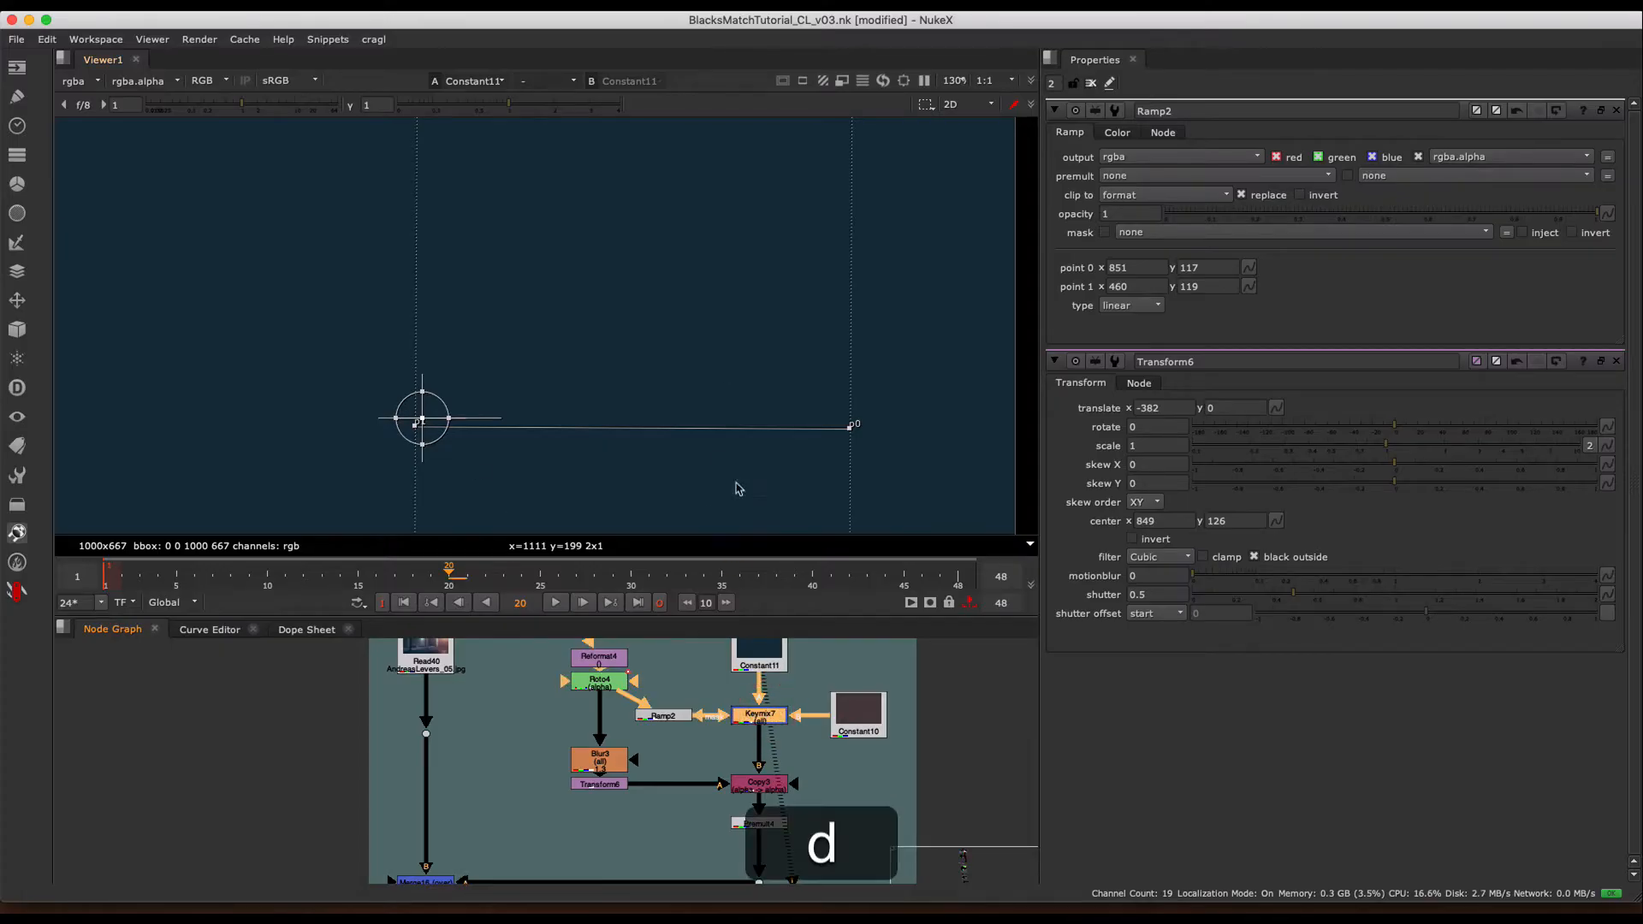
pyautogui.press('1')
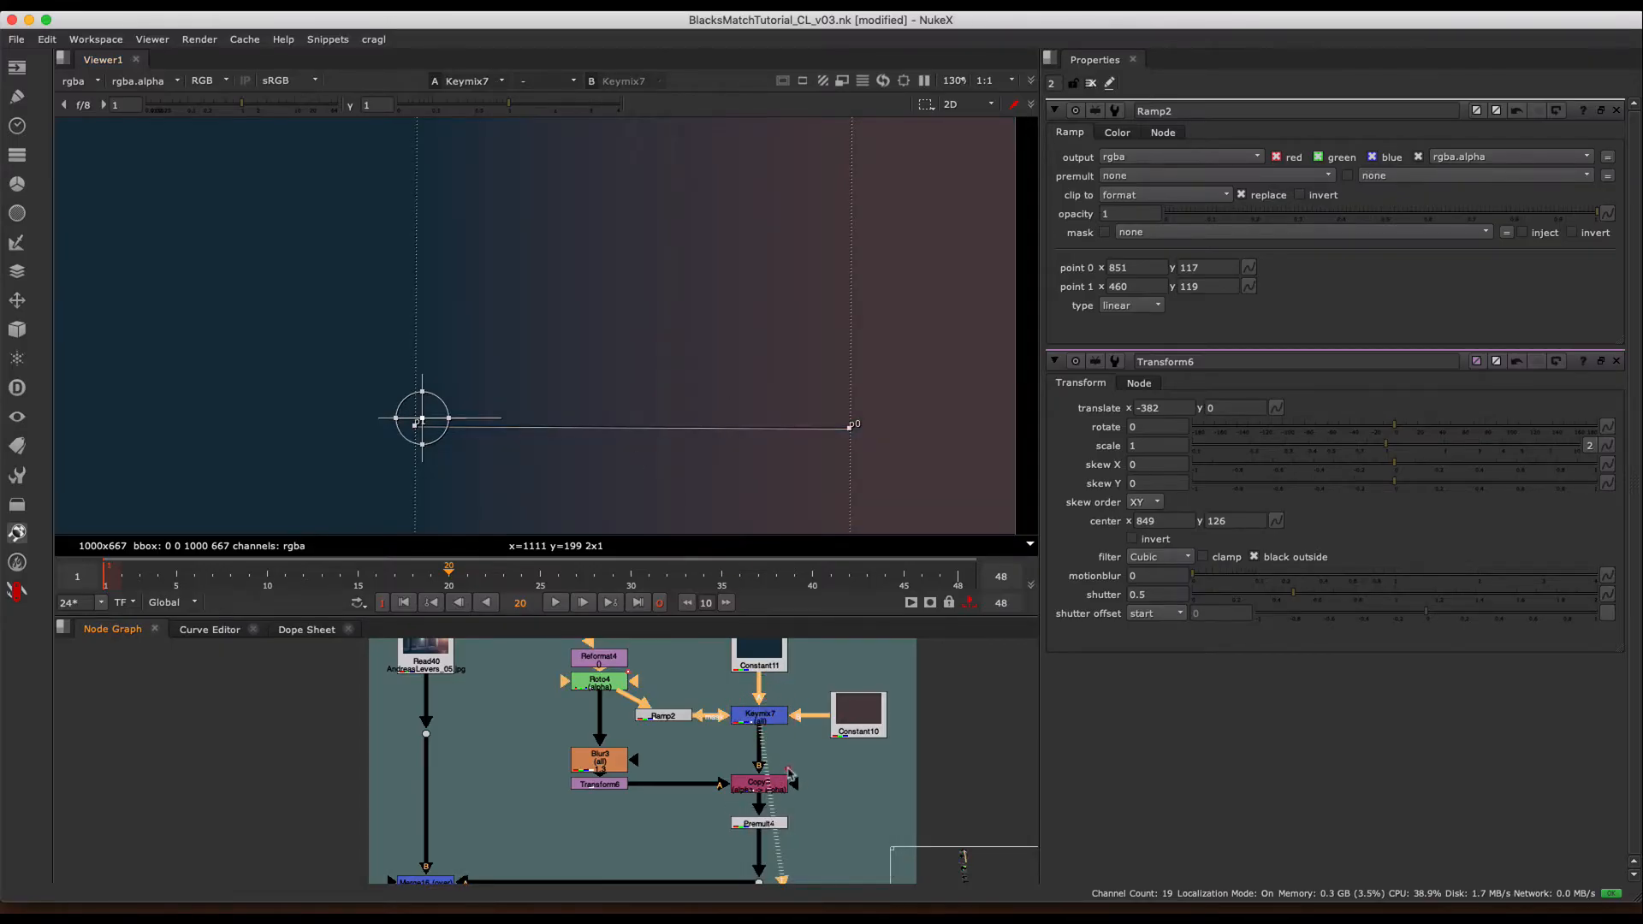
pyautogui.click(689, 848)
pyautogui.press('1')
pyautogui.moveTo(455, 841); pyautogui.dragTo(618, 743, button='middle')
pyautogui.click(588, 785)
pyautogui.press('1')
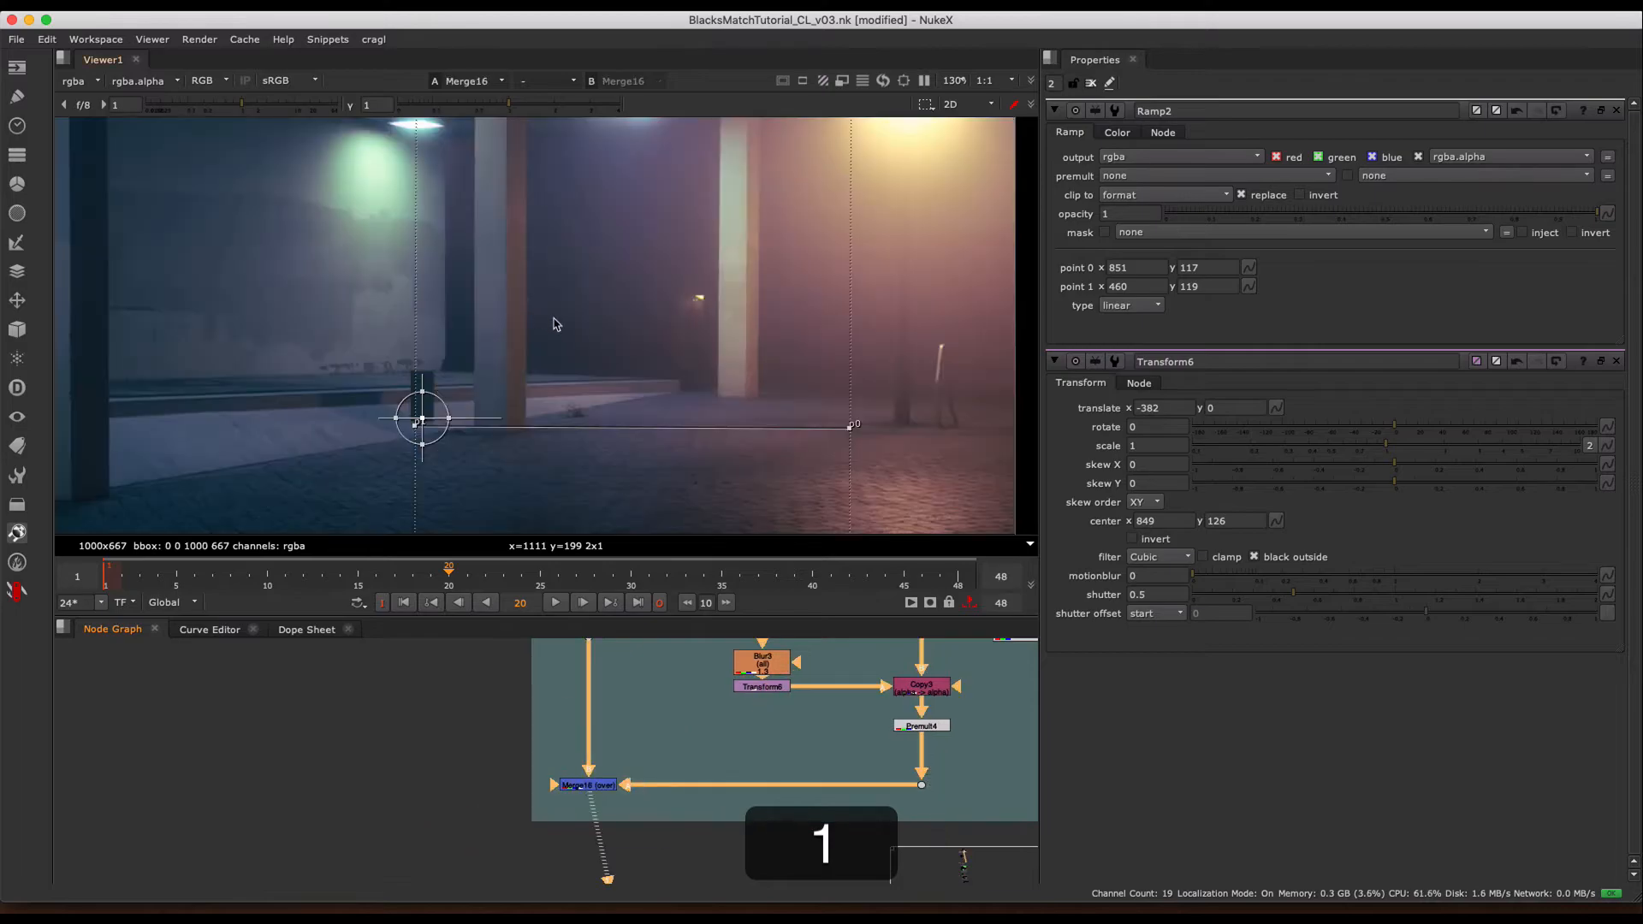
# - Move the box across the plate with Transform6 to translate x 82, beside the far lamp-lit post
pyautogui.moveTo(561, 320); pyautogui.dragTo(611, 320, button='middle')
pyautogui.click(1144, 409)
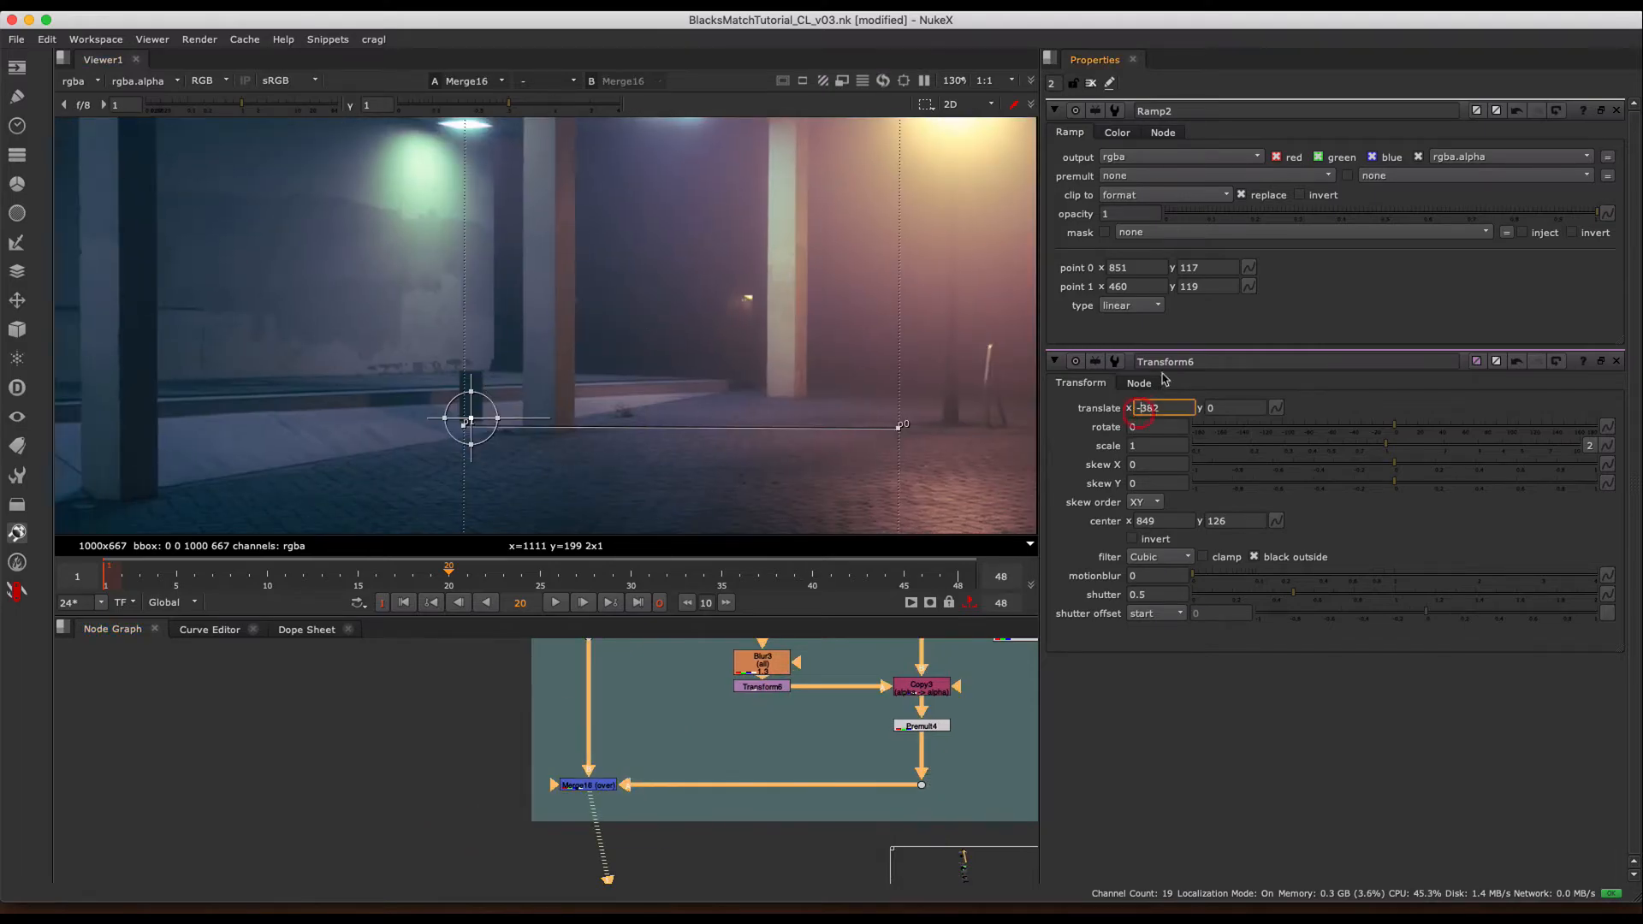
pyautogui.press('Up')
pyautogui.press('Up')
pyautogui.press('Up')
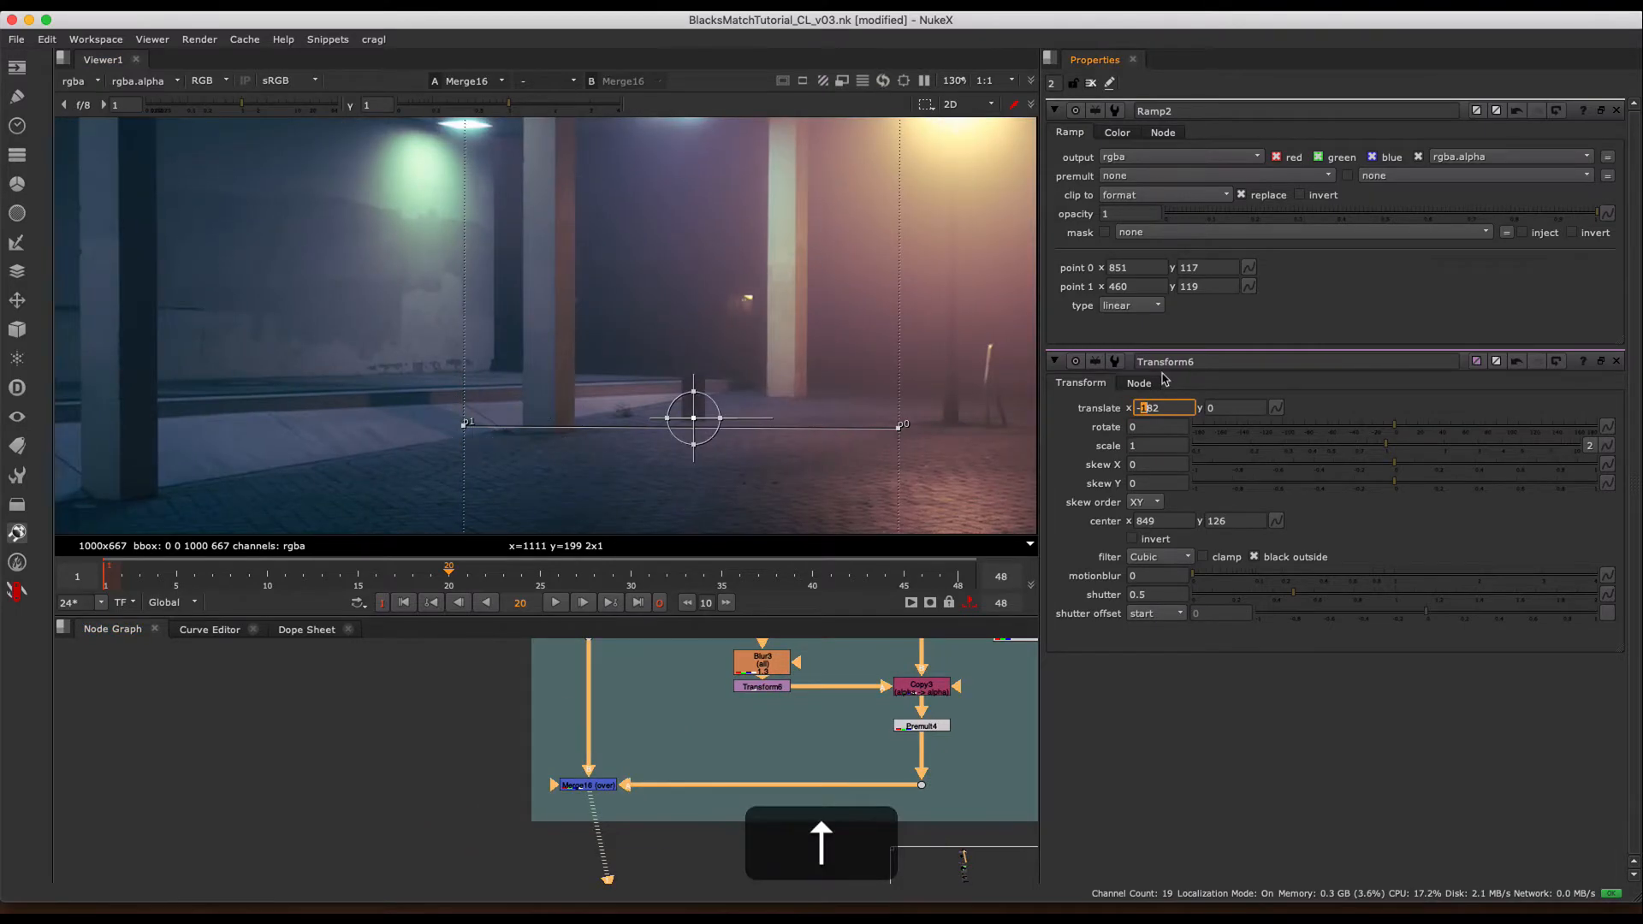
pyautogui.press('Right')
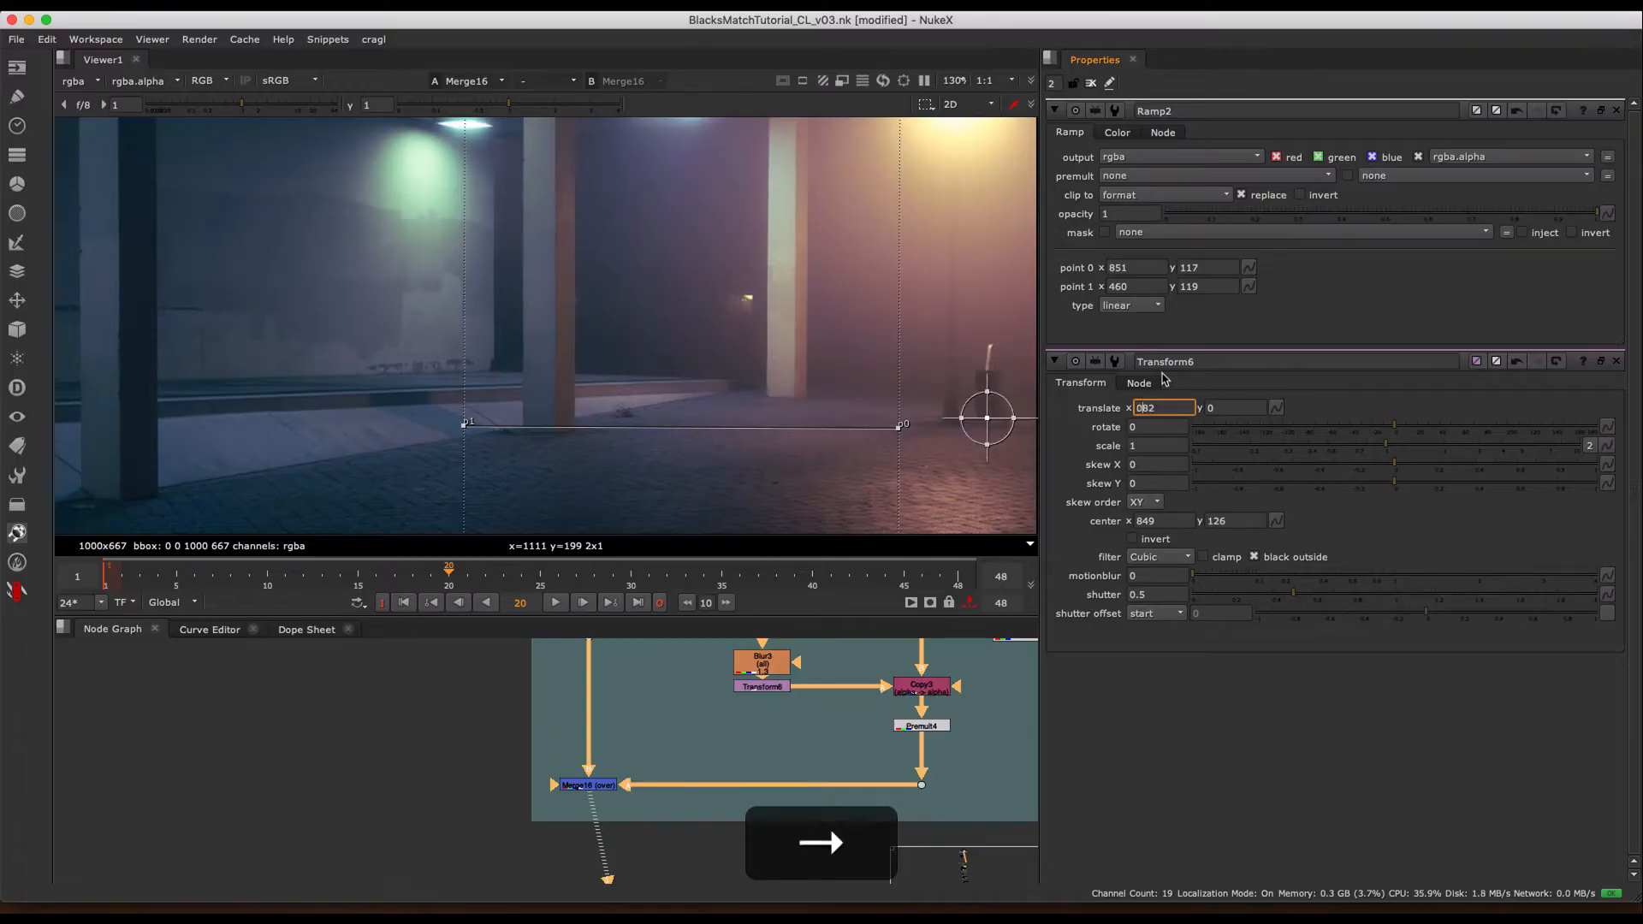
# - Step Transform6's translate x down until the box is back beside the middle pillar, and clear all open properties
pyautogui.press('Down')
pyautogui.press('Down')
pyautogui.press('Down')
pyautogui.press('Down')
pyautogui.press('Down')
pyautogui.press('Down')
pyautogui.press('Down')
pyautogui.press('Down')
pyautogui.press('Down')
pyautogui.press('Down')
pyautogui.press('Down')
pyautogui.press('Down')
pyautogui.press('Down')
pyautogui.press('Down')
pyautogui.press('Down')
pyautogui.press('Down')
pyautogui.press('Down')
pyautogui.press('Down')
pyautogui.press('Down')
pyautogui.press('Down')
pyautogui.press('Down')
pyautogui.press('Down')
pyautogui.press('Down')
pyautogui.press('Down')
pyautogui.press('Down')
pyautogui.press('Down')
pyautogui.press('Down')
pyautogui.press('Down')
pyautogui.press('Down')
pyautogui.press('Down')
pyautogui.press('Down')
pyautogui.press('Down')
pyautogui.press('Down')
pyautogui.press('Down')
pyautogui.press('Down')
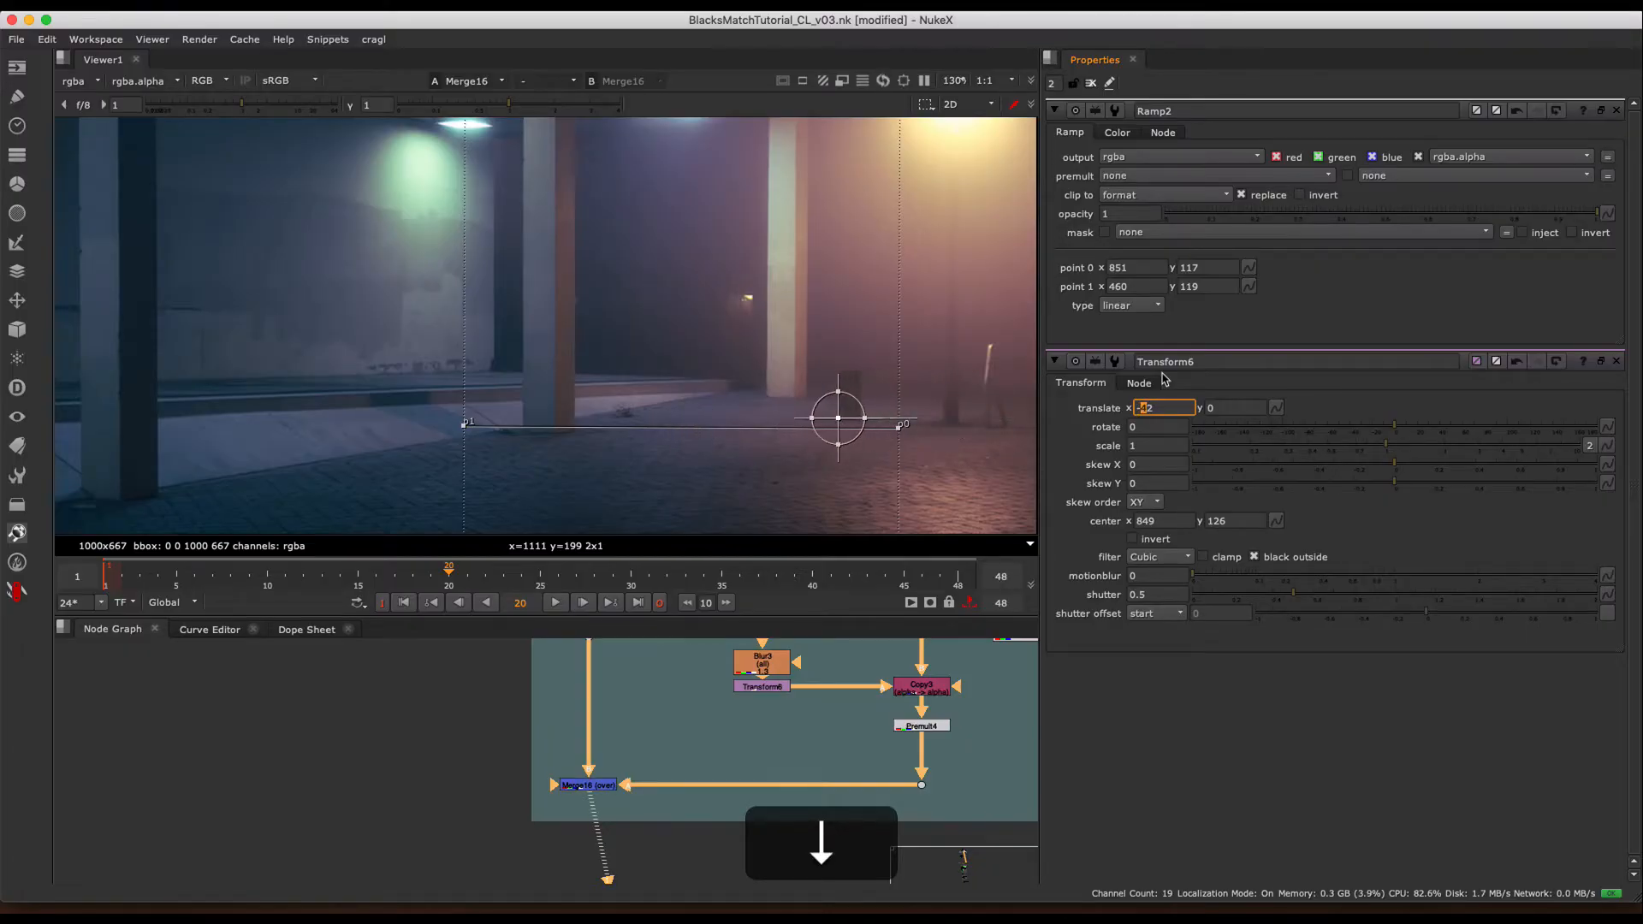
pyautogui.press('Down')
pyautogui.press('Down')
pyautogui.press('Down')
pyautogui.press('Down')
pyautogui.press('Down')
pyautogui.press('Down')
pyautogui.press('Down')
pyautogui.press('Down')
pyautogui.press('Down')
pyautogui.press('Down')
pyautogui.press('Down')
pyautogui.press('Down')
pyautogui.press('Down')
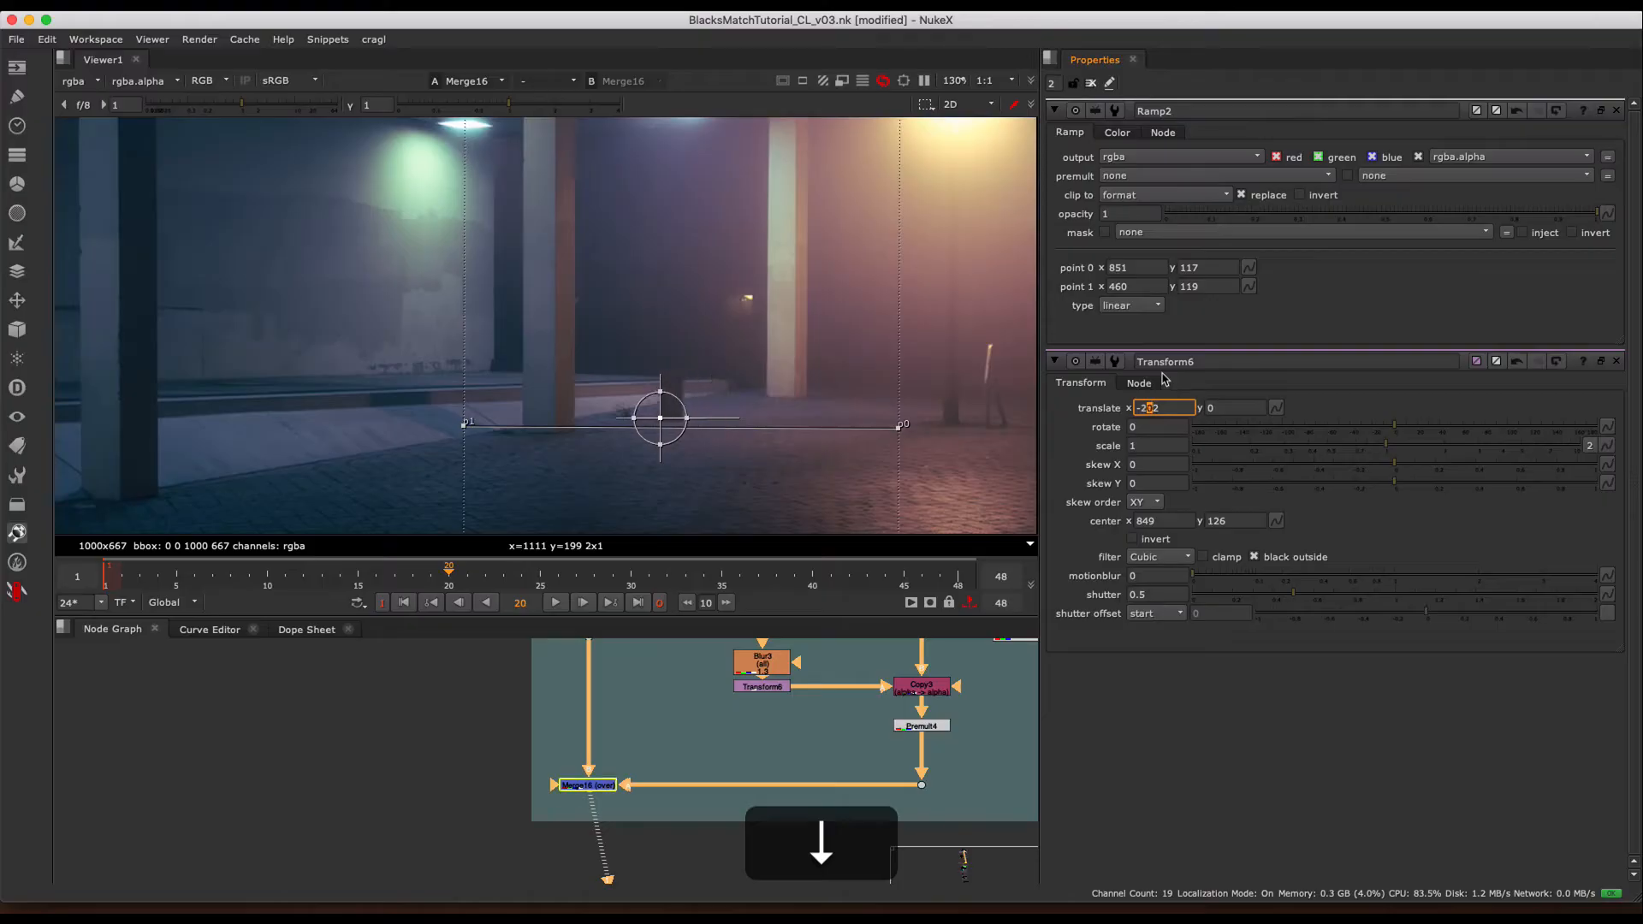
pyautogui.press('Down')
pyautogui.press('Down')
pyautogui.press('Down')
pyautogui.press('Down')
pyautogui.press('Down')
pyautogui.press('Down')
pyautogui.press('Down')
pyautogui.press('Down')
pyautogui.press('Down')
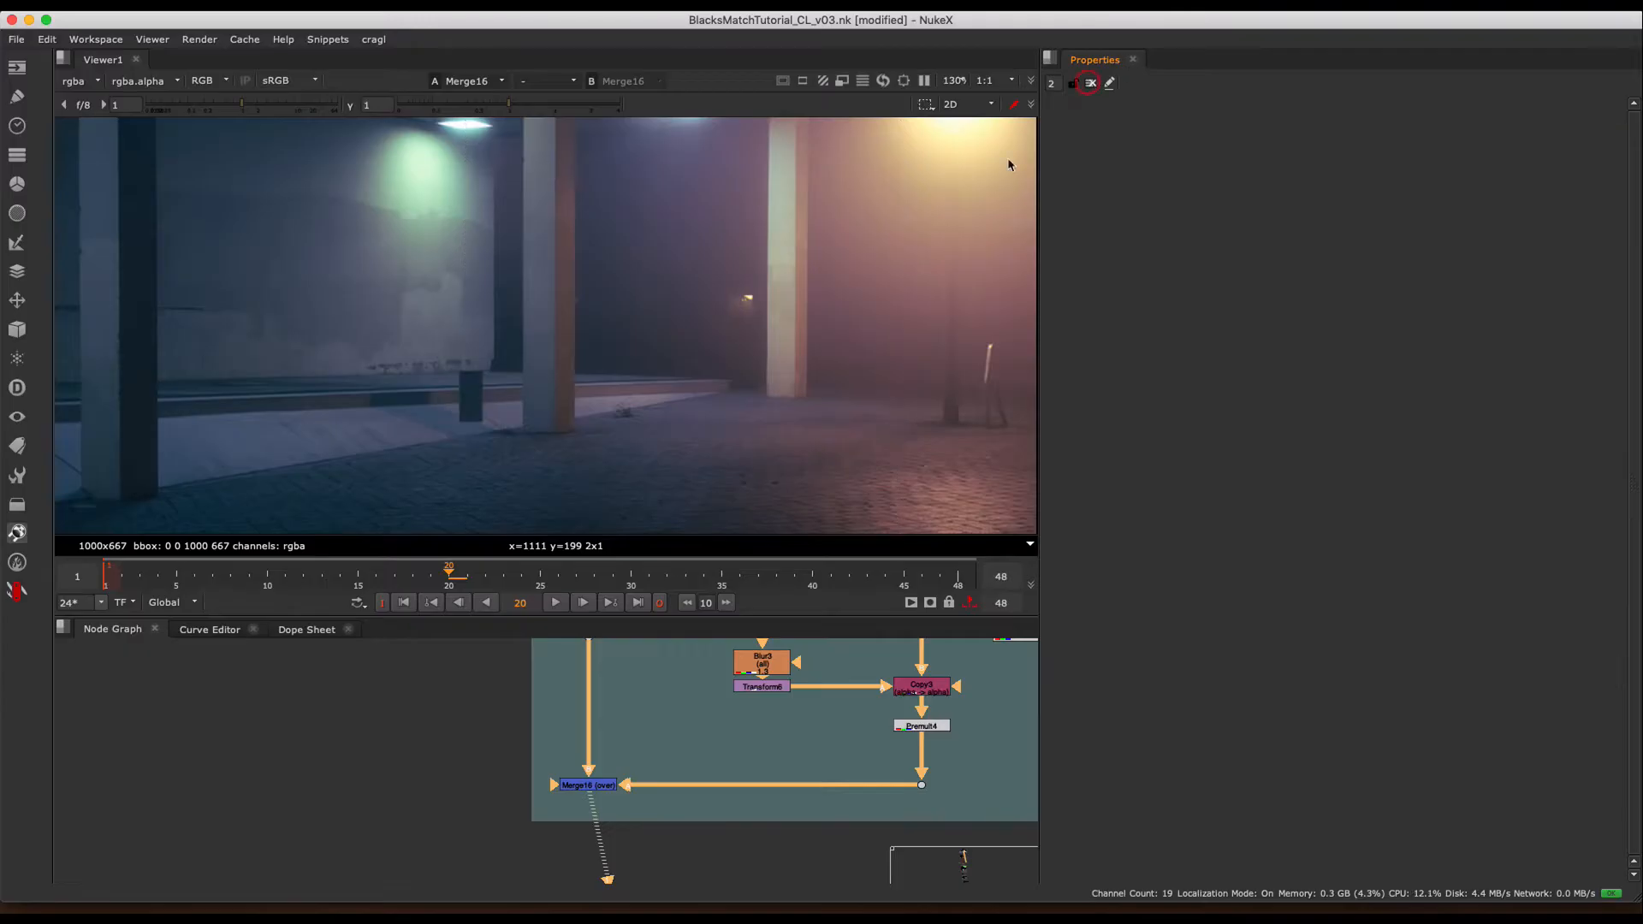
pyautogui.click(1091, 83)
# - Show the teal and red corridor plate Read46 from Example 02, fitted to the viewer
pyautogui.scroll(-3, 606, 334)
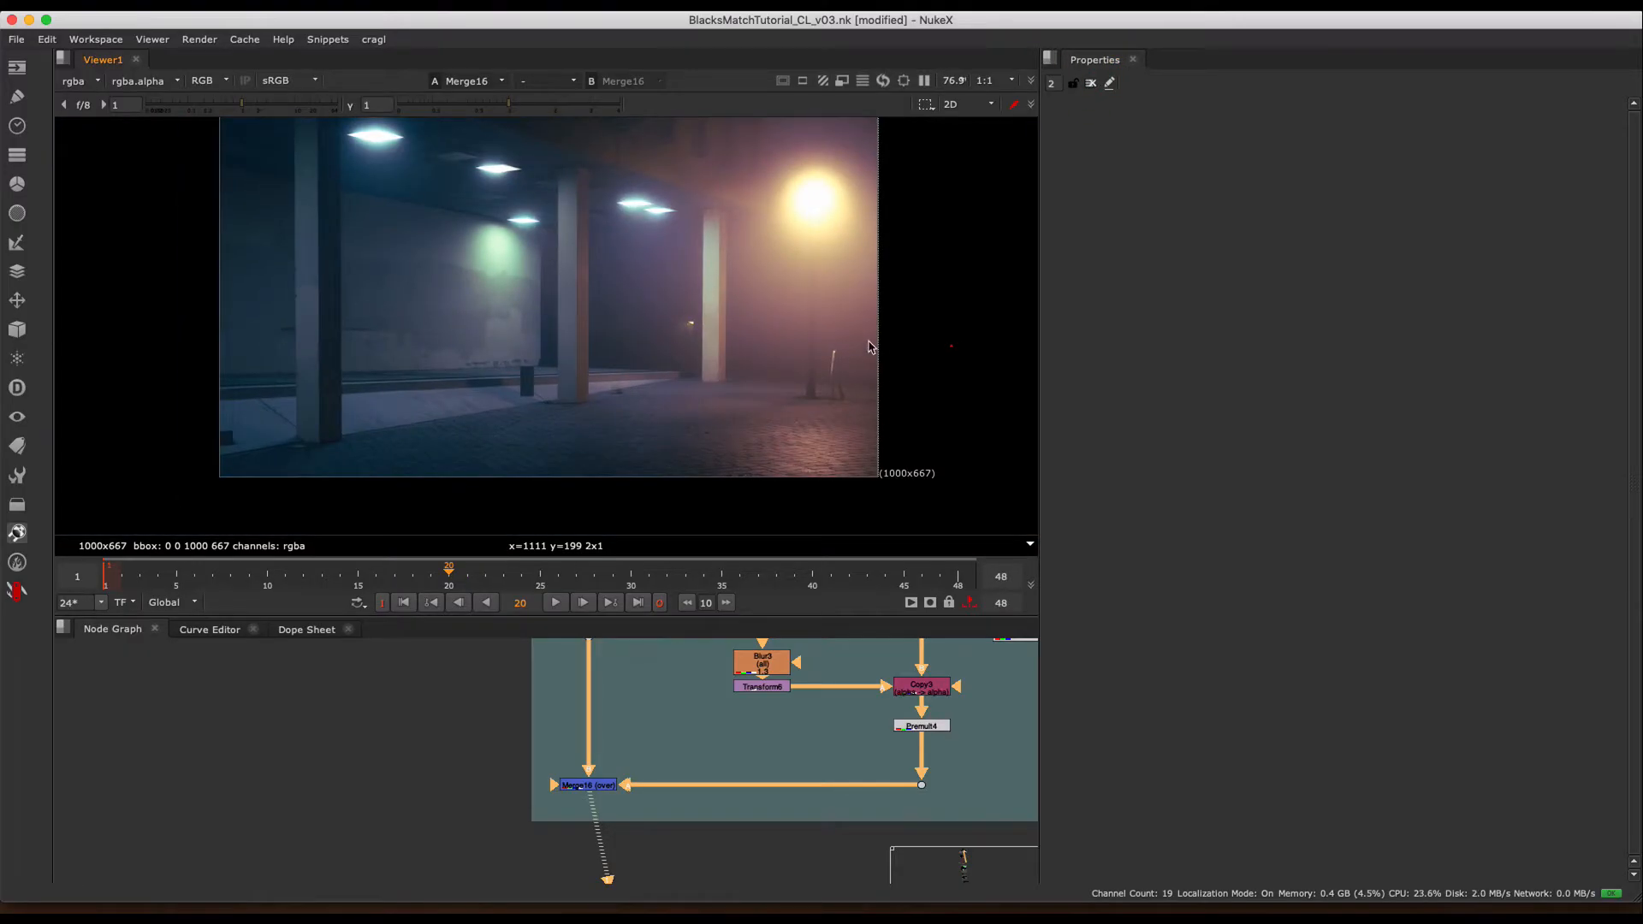
pyautogui.scroll(2, 705, 356)
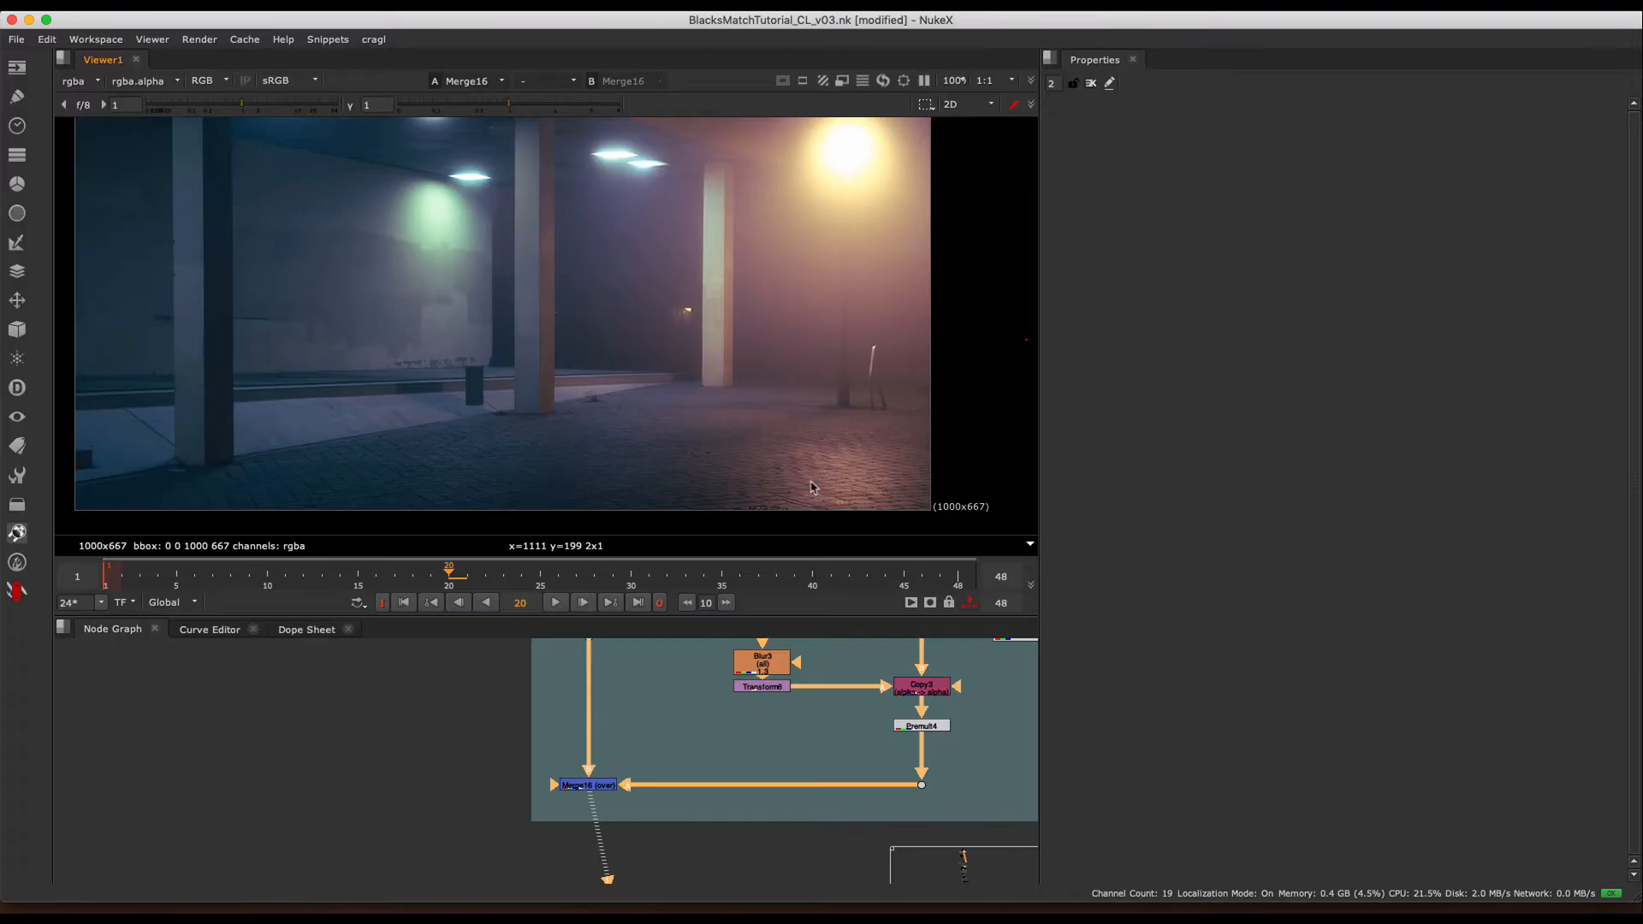
pyautogui.scroll(-4, 800, 782)
pyautogui.moveTo(890, 796); pyautogui.dragTo(521, 858, button='middle')
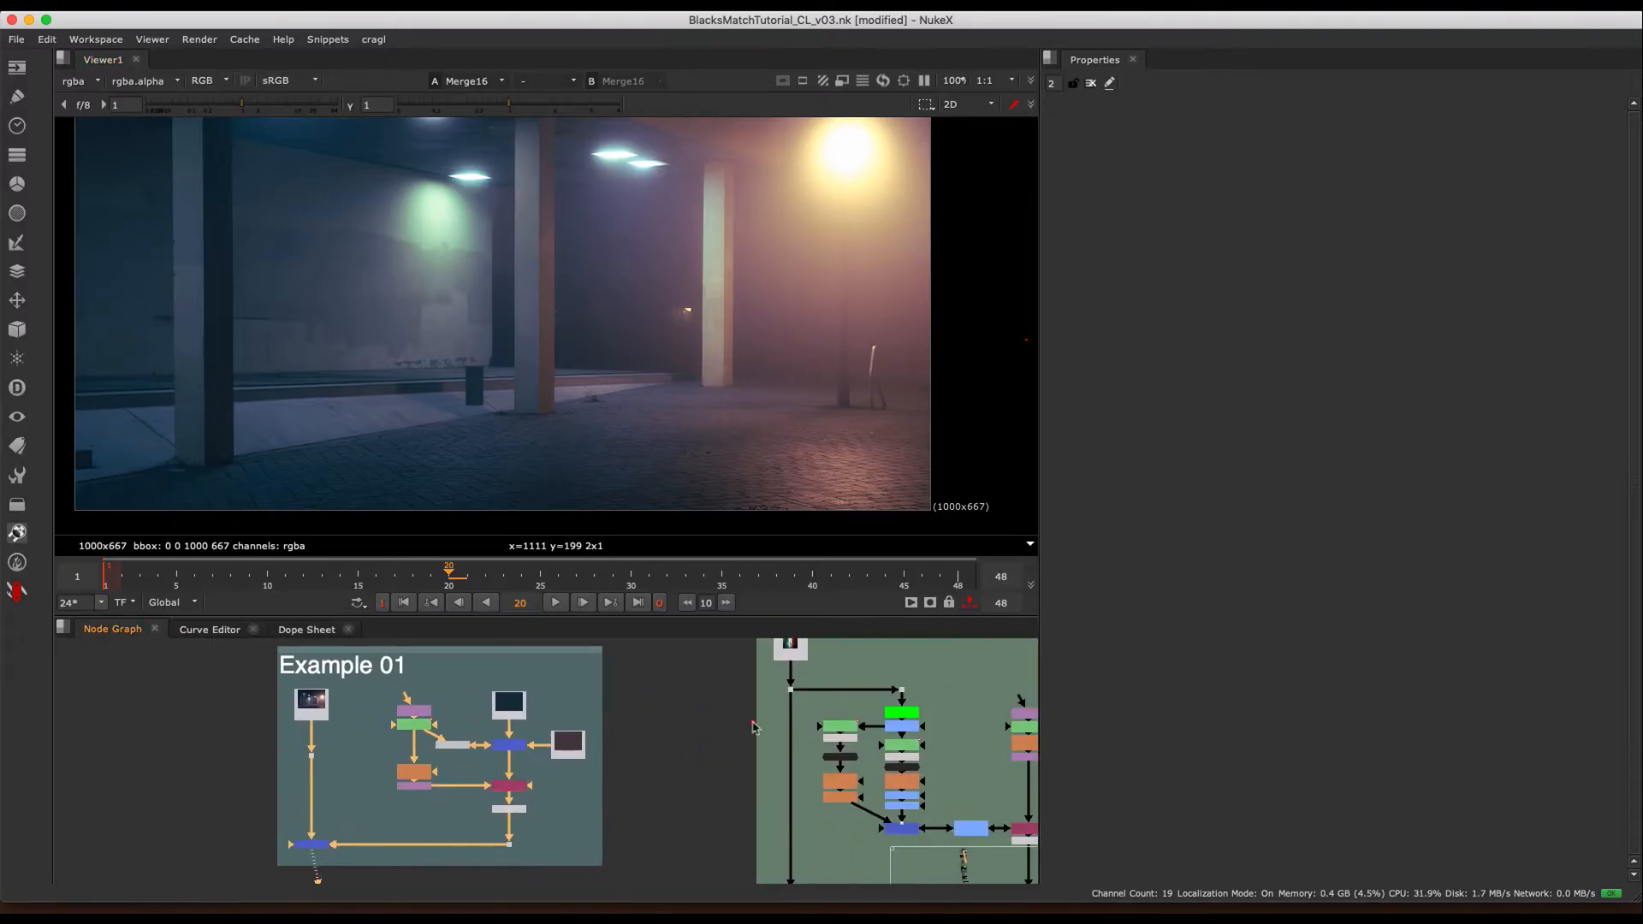
pyautogui.moveTo(797, 729); pyautogui.dragTo(530, 732, button='middle')
pyautogui.keyDown('alt'); pyautogui.moveTo(613, 659); pyautogui.dragTo(604, 728); pyautogui.keyUp('alt')
pyautogui.keyDown('alt'); pyautogui.moveTo(604, 727); pyautogui.dragTo(598, 683, button='middle'); pyautogui.keyUp('alt')
pyautogui.click(489, 714)
pyautogui.press('1')
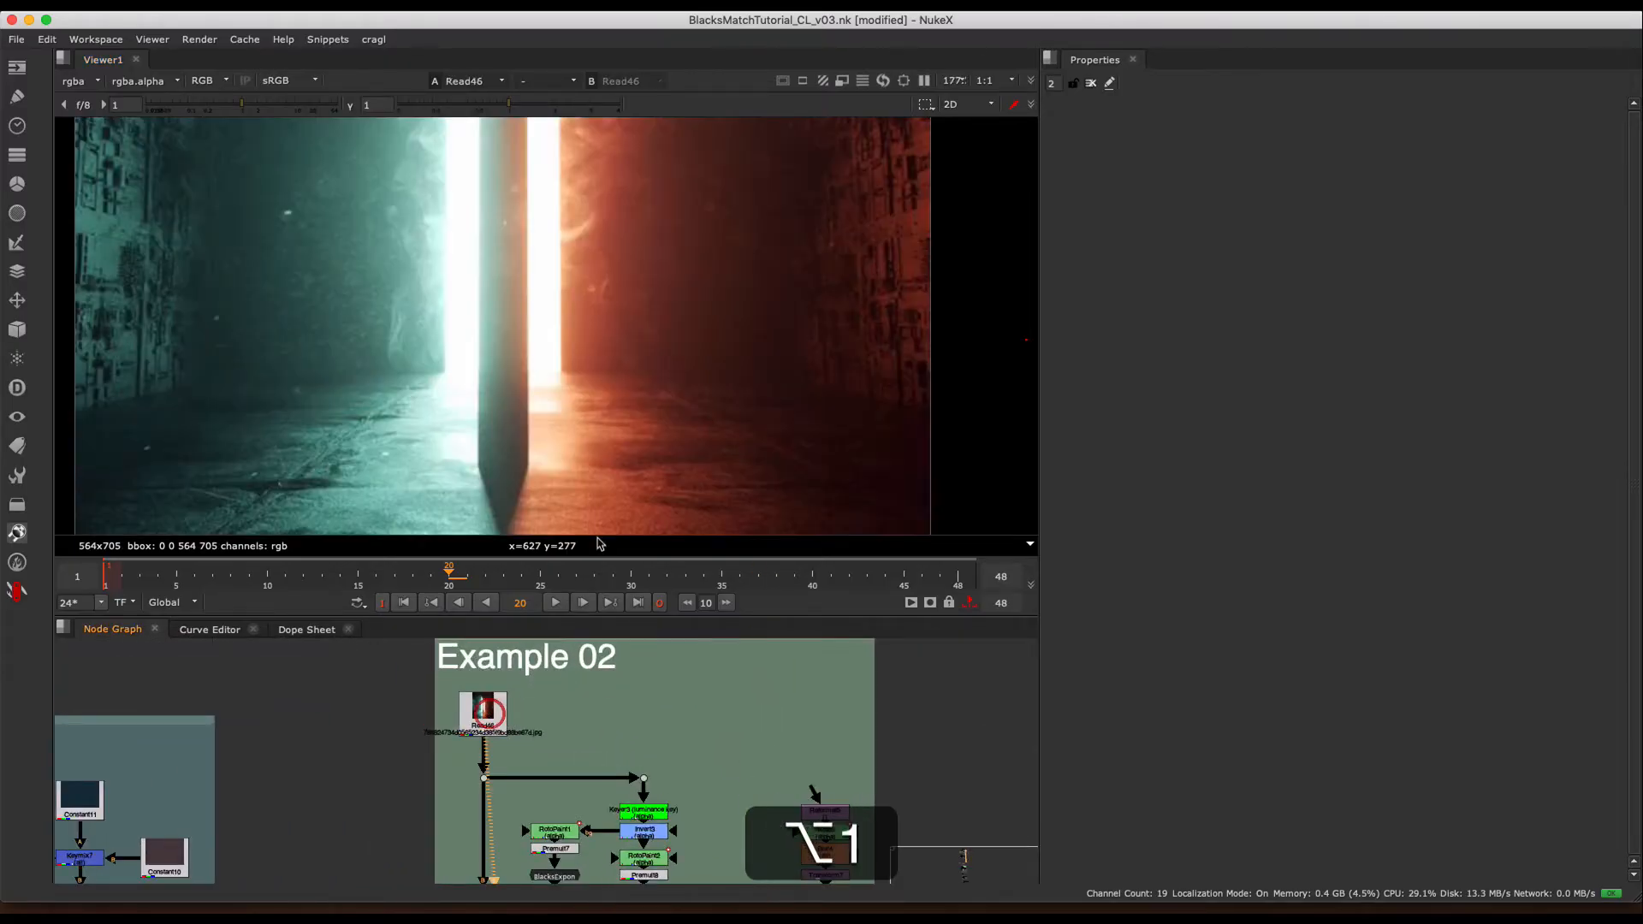
pyautogui.press('h')
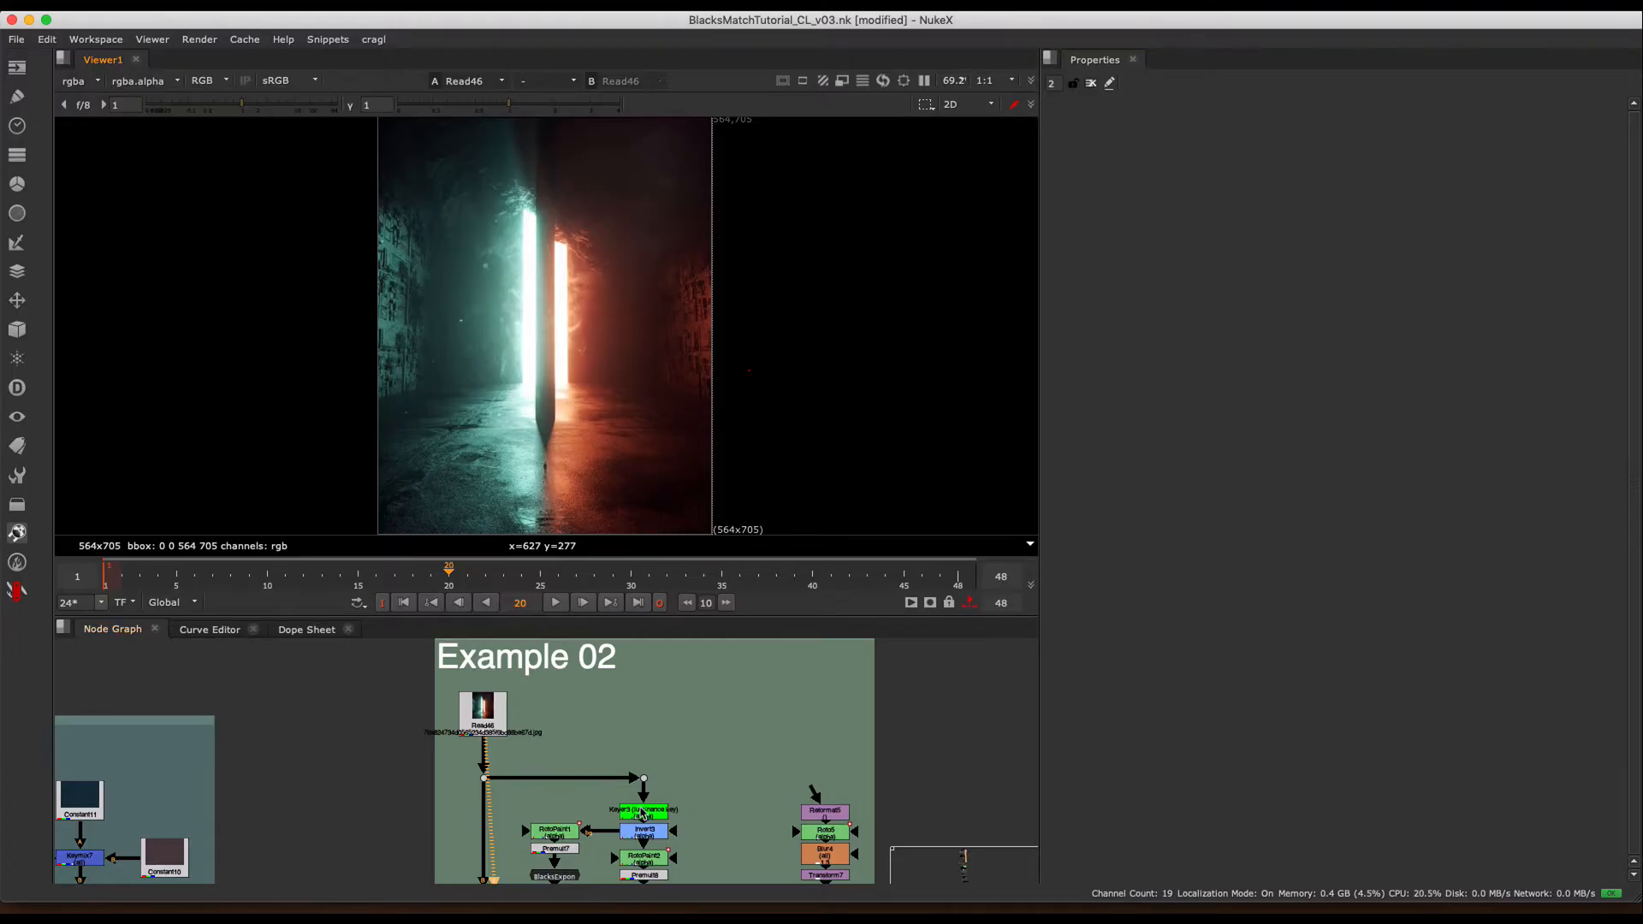
# - View the Invert3, Premult8 and BlacksExpon1 nodes in turn to examine how the plate's blacks are isolated and expanded
pyautogui.moveTo(637, 852); pyautogui.dragTo(707, 694, button='middle')
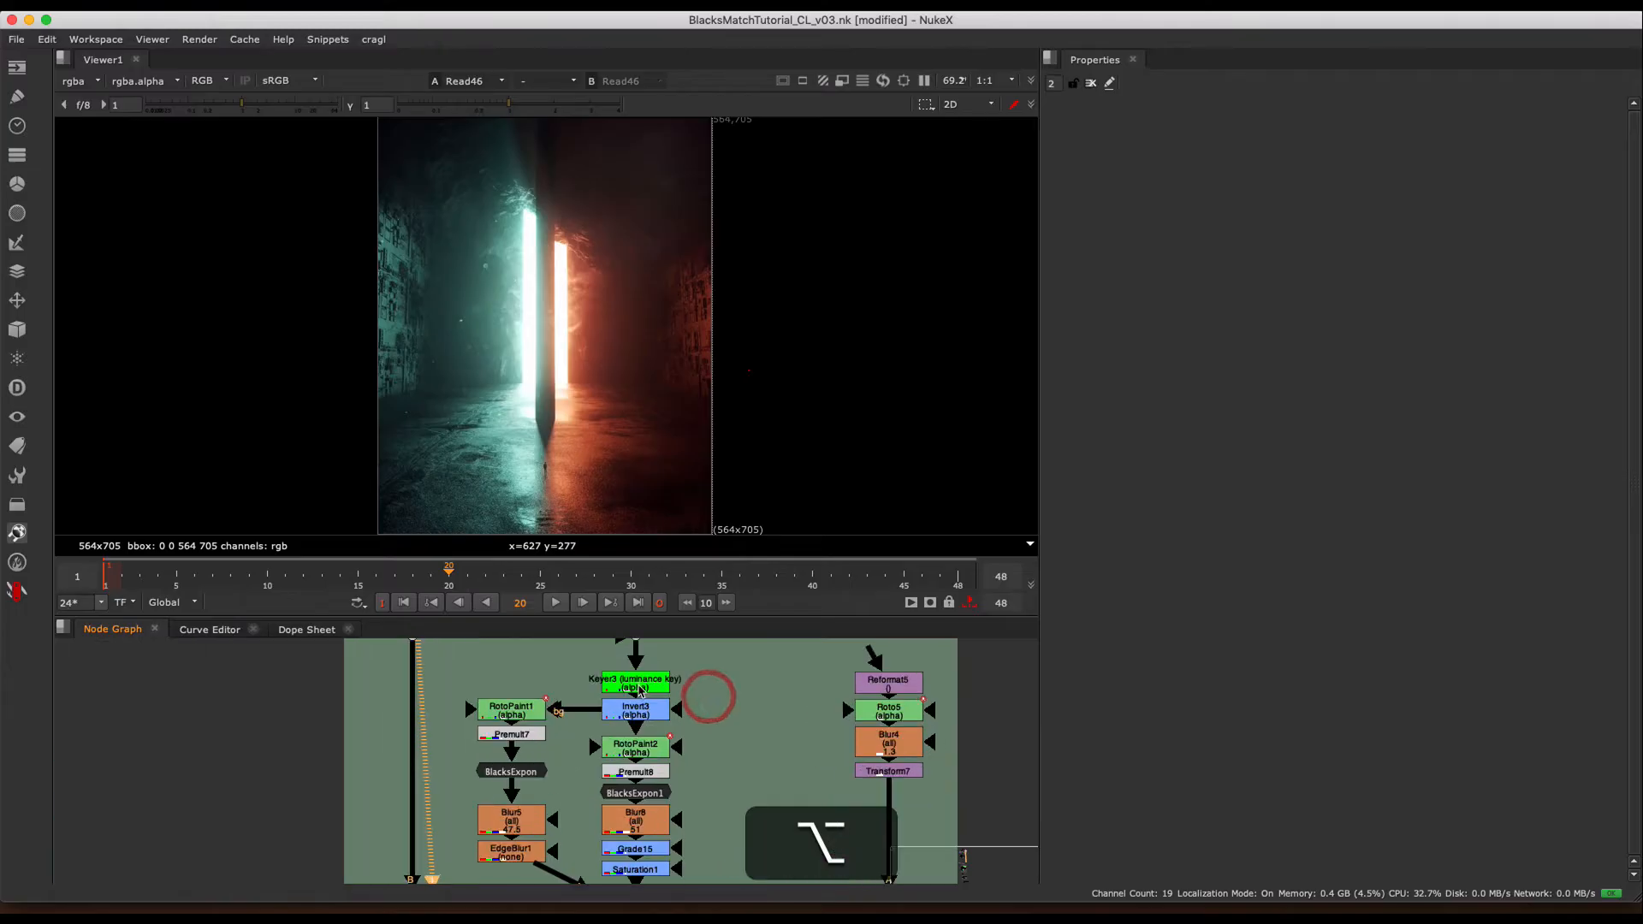
pyautogui.click(638, 711)
pyautogui.press('1')
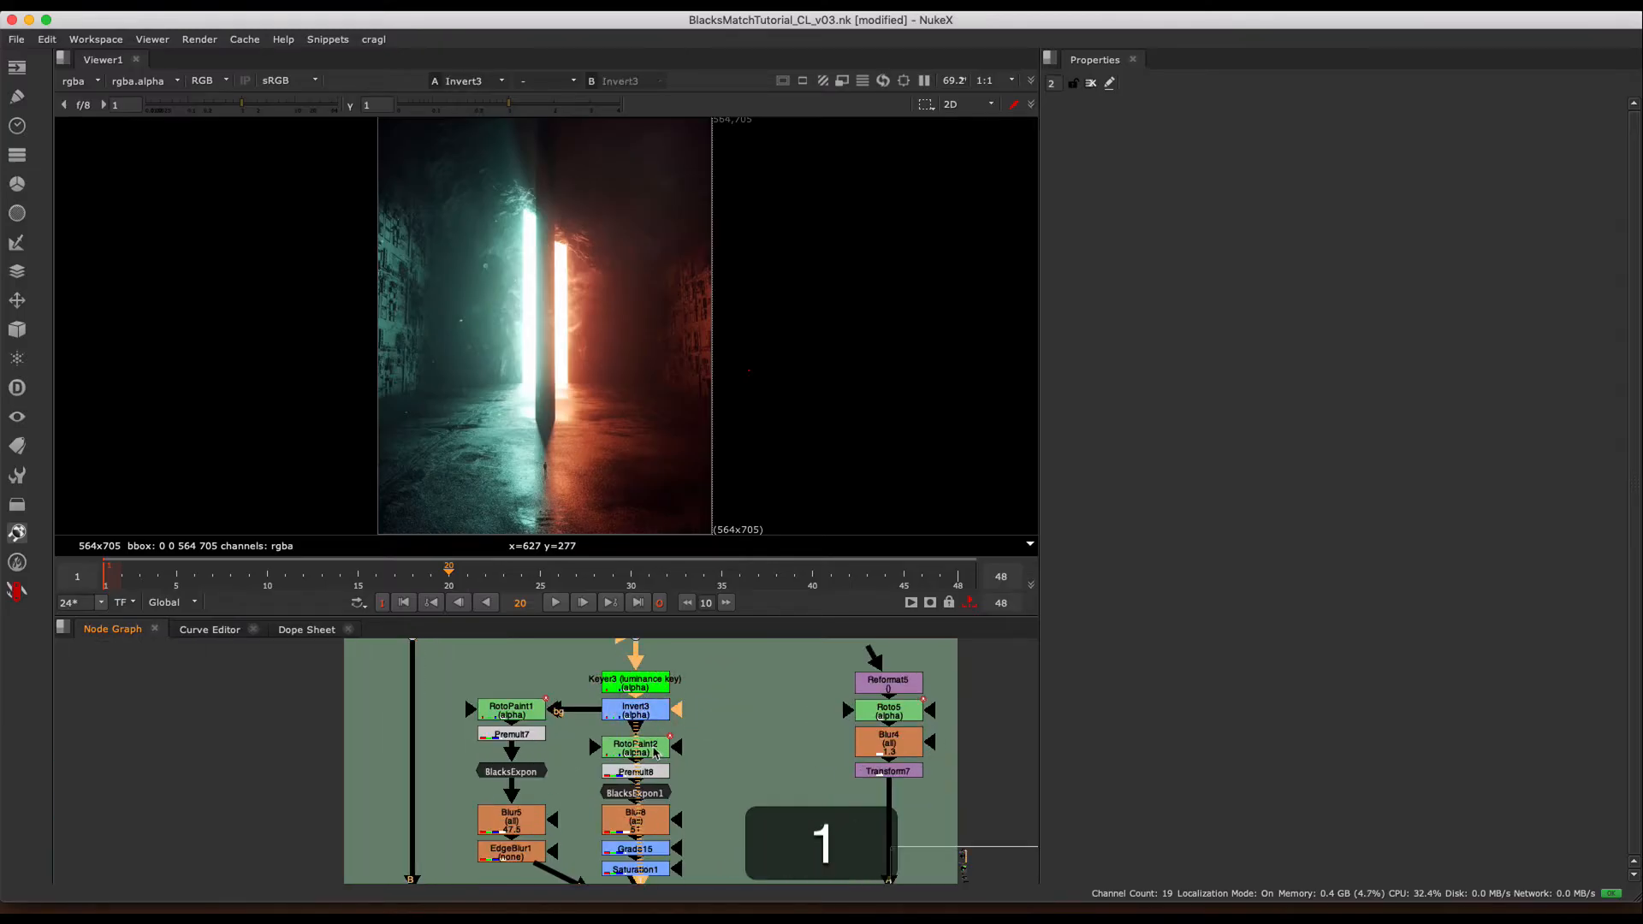
pyautogui.click(649, 769)
pyautogui.press('1')
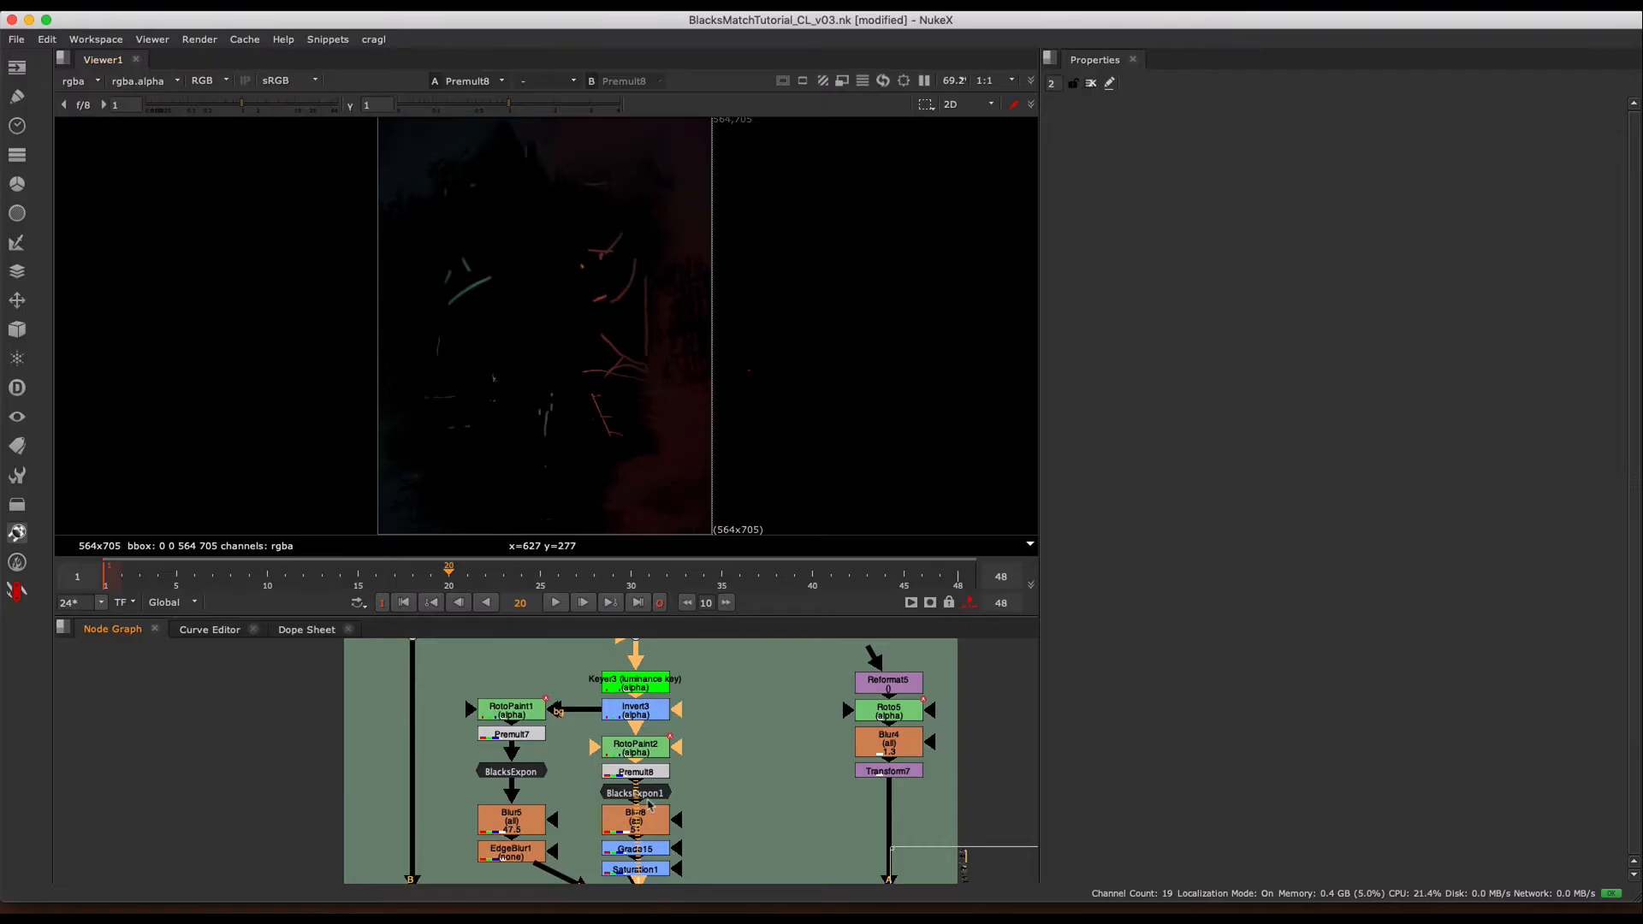
pyautogui.click(647, 797)
pyautogui.press('1')
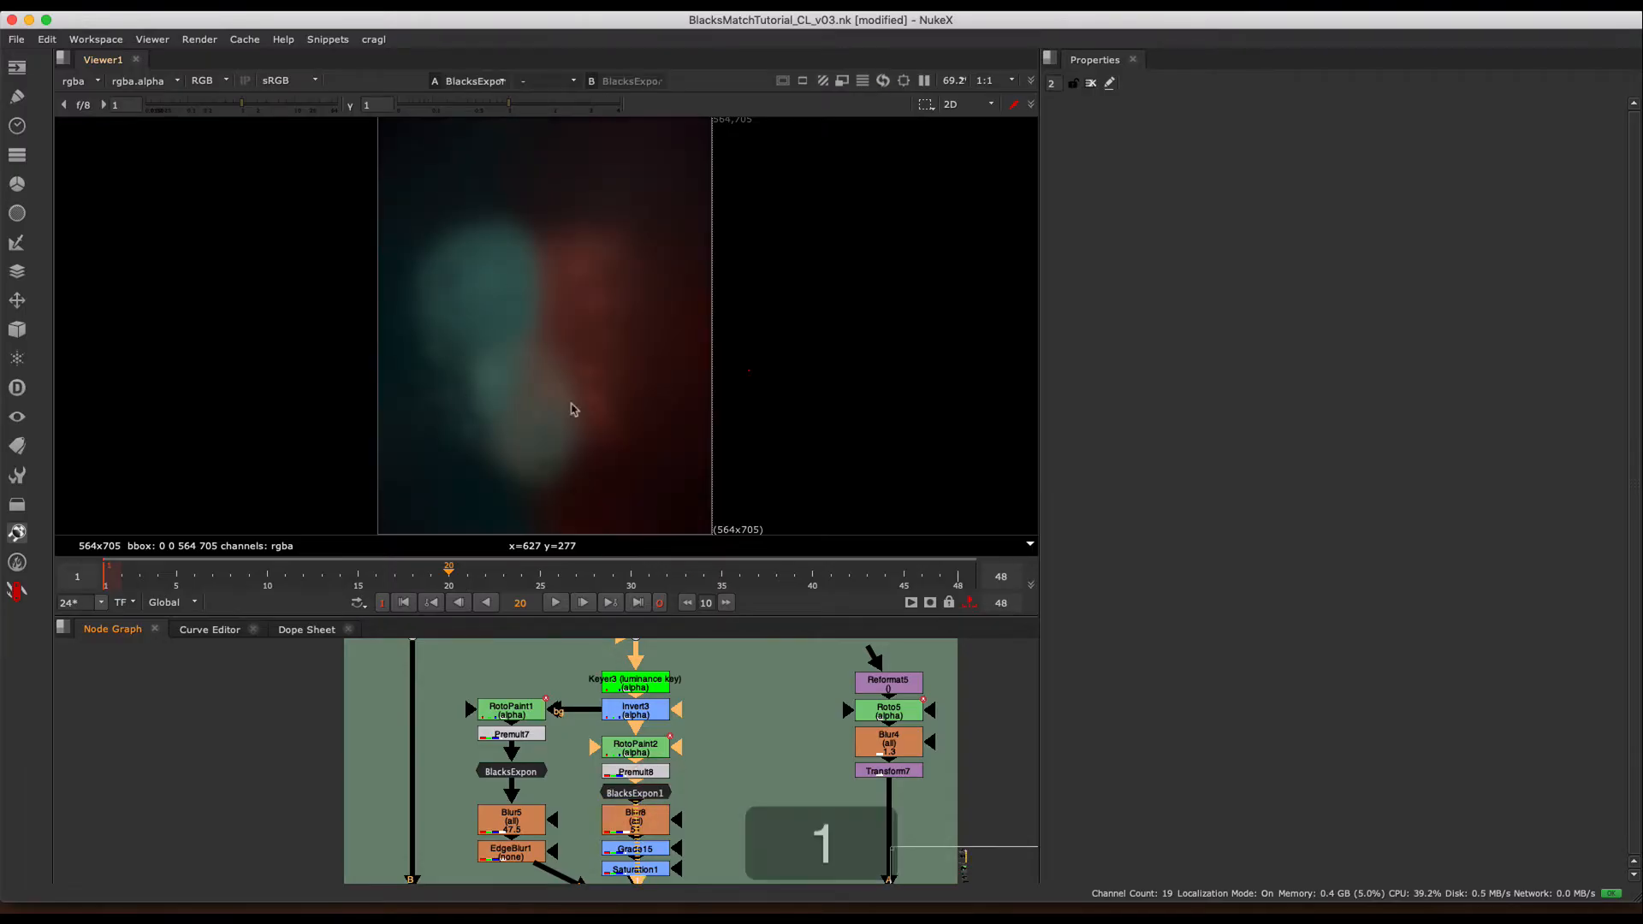
# - Follow the expanded blacks down through Saturation1, and view the combined result at Merge19
pyautogui.click(652, 836)
pyautogui.press('1')
pyautogui.moveTo(689, 807); pyautogui.dragTo(718, 706, button='middle')
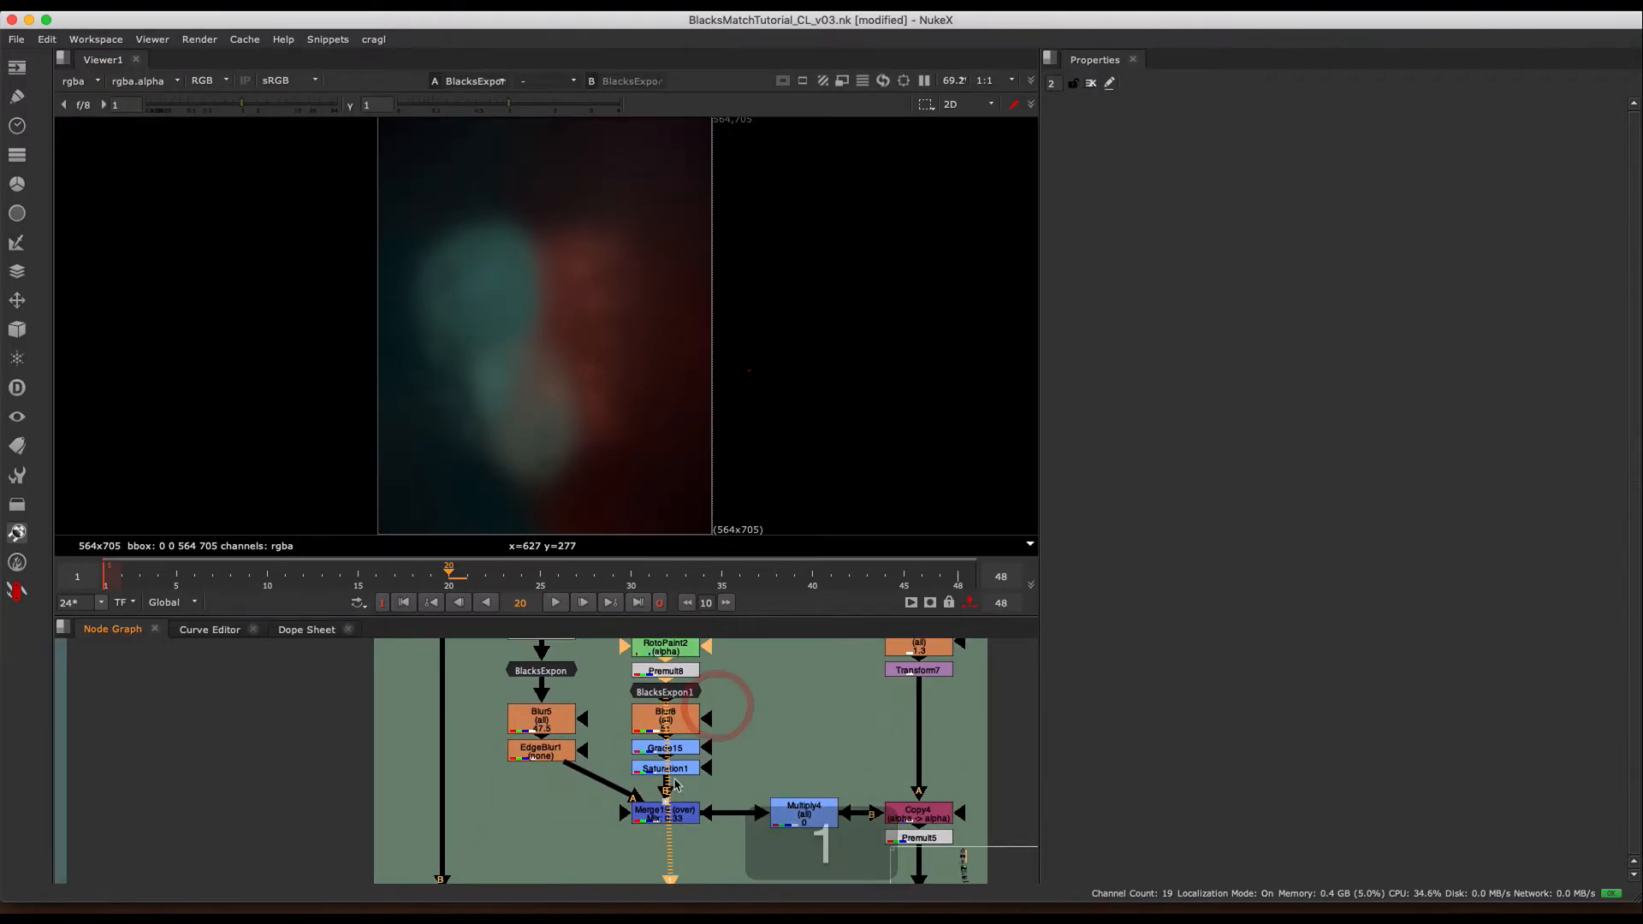
pyautogui.click(674, 774)
pyautogui.press('1')
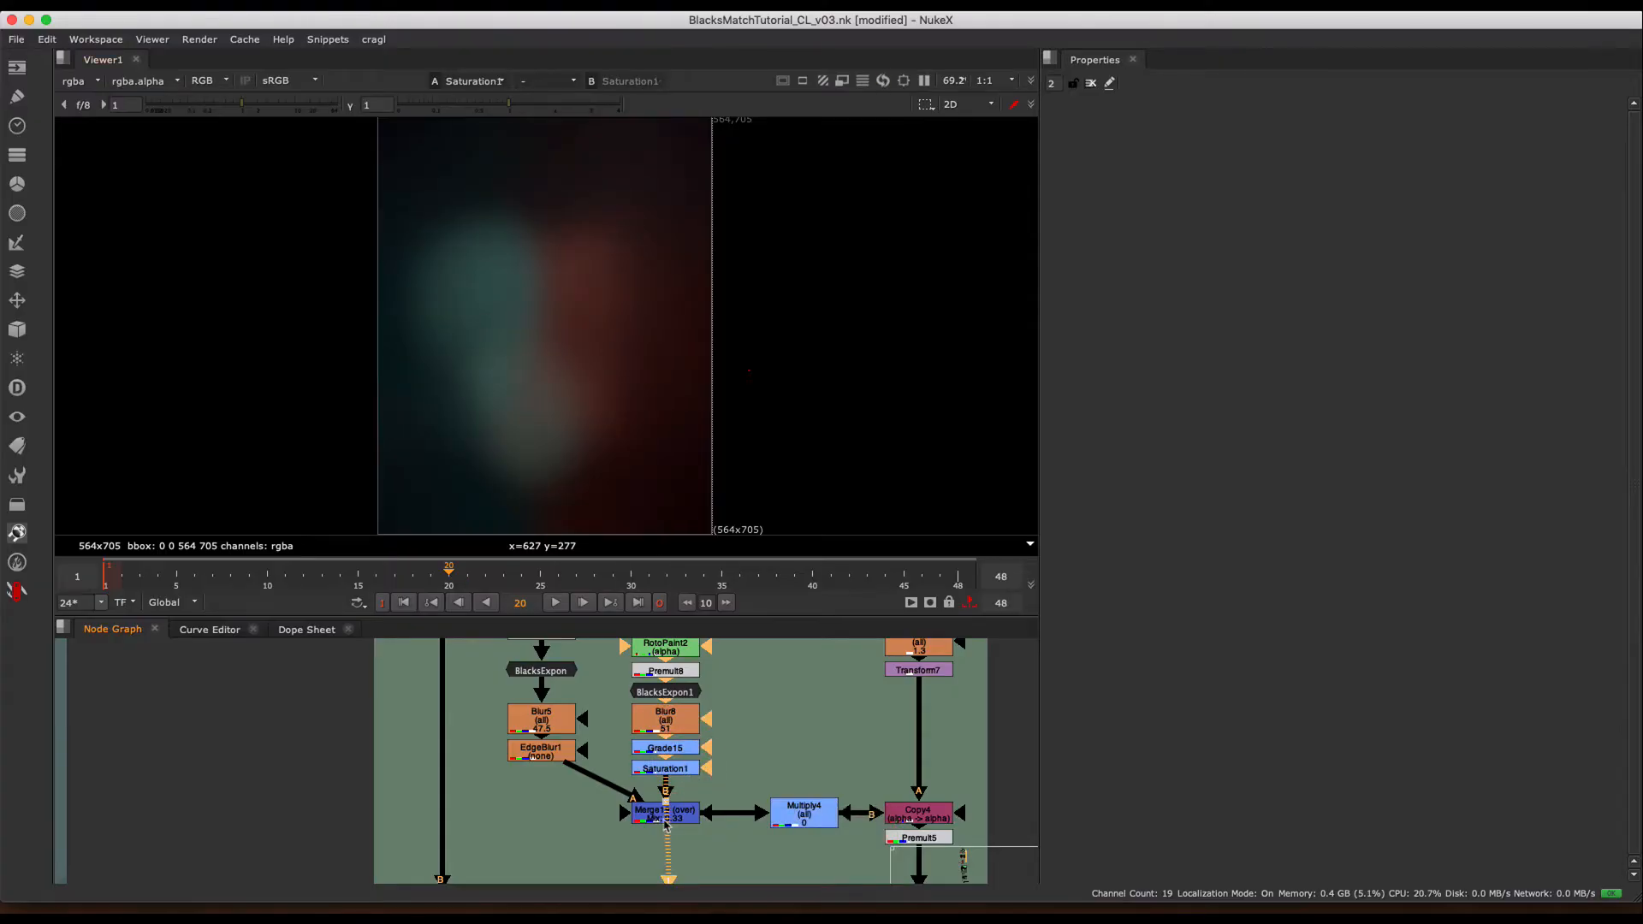
pyautogui.click(666, 819)
pyautogui.press('1')
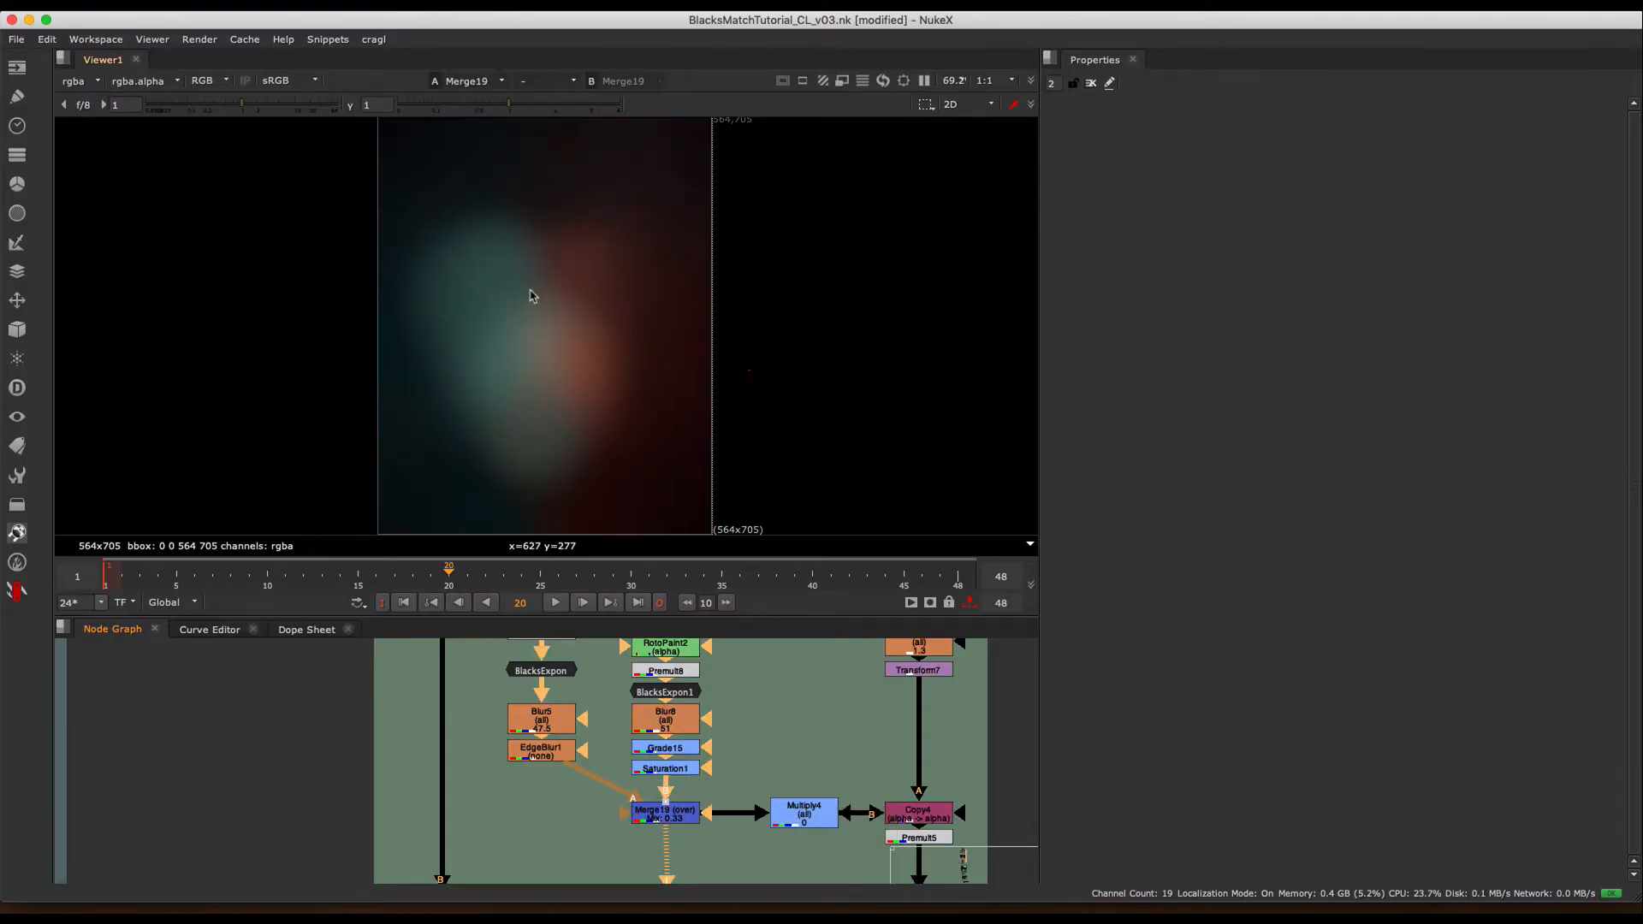
# - View the Merge17 composite in Example 02 and examine the black circle against the red wall and floor
pyautogui.moveTo(845, 779); pyautogui.dragTo(753, 709, button='middle')
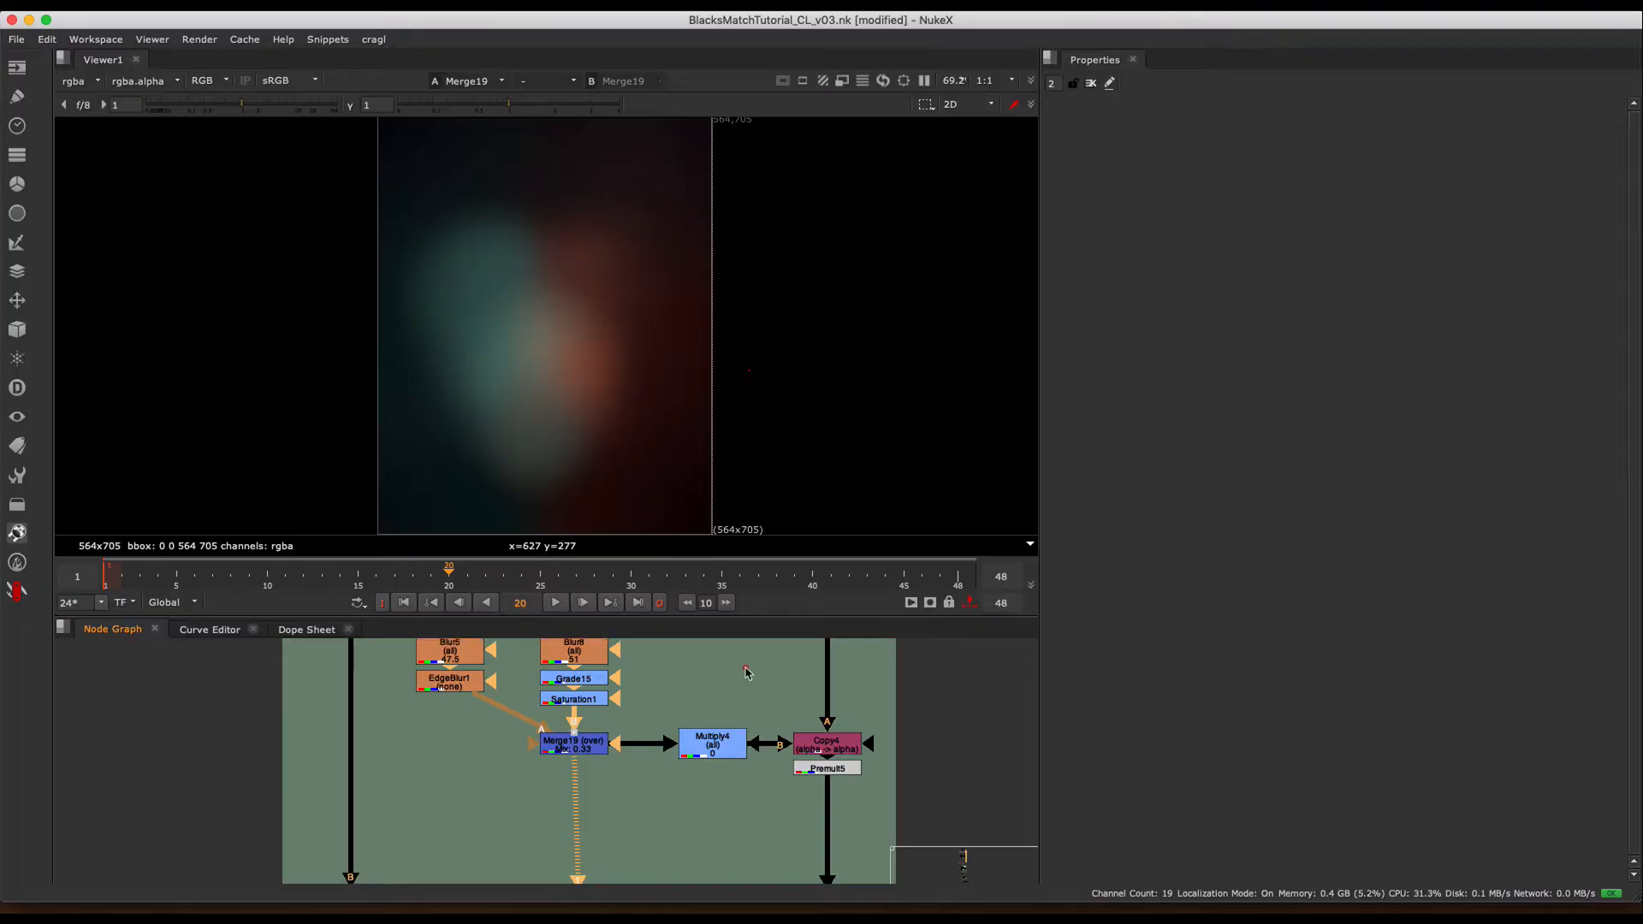
pyautogui.moveTo(559, 839); pyautogui.dragTo(659, 648, button='middle')
pyautogui.moveTo(658, 652); pyautogui.dragTo(292, 784)
pyautogui.press('1')
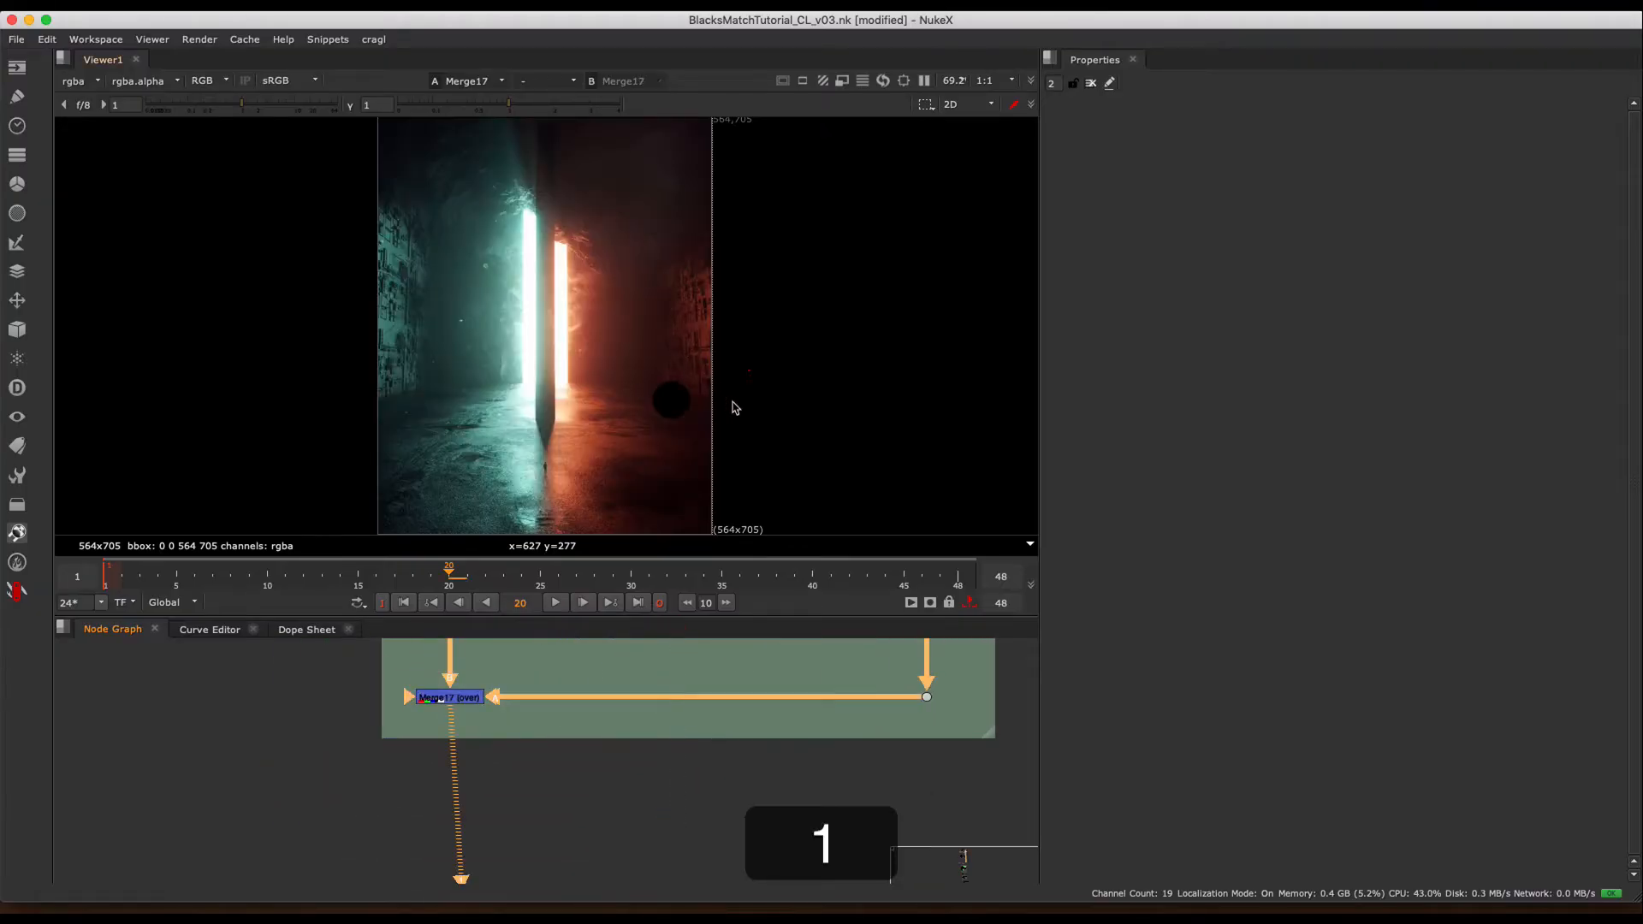
pyautogui.moveTo(837, 709); pyautogui.dragTo(631, 847, button='middle')
pyautogui.scroll(5, 671, 377)
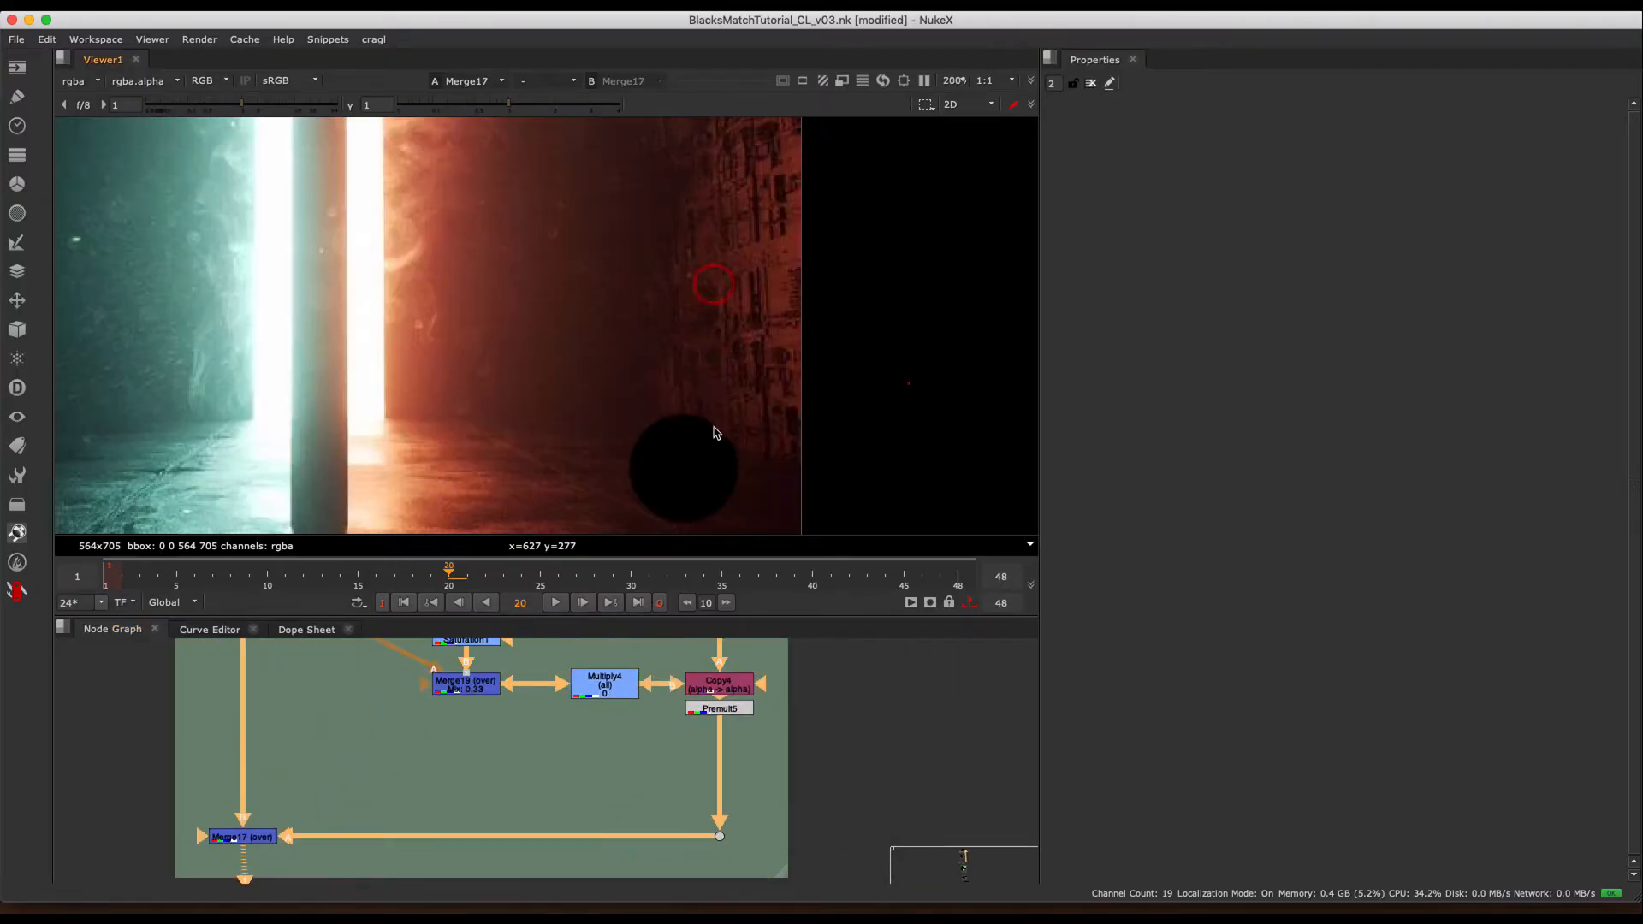
pyautogui.moveTo(714, 427); pyautogui.dragTo(719, 411, button='middle')
pyautogui.scroll(-1, 719, 412)
pyautogui.moveTo(676, 729); pyautogui.dragTo(649, 873, button='middle')
pyautogui.moveTo(697, 775); pyautogui.dragTo(676, 880, button='middle')
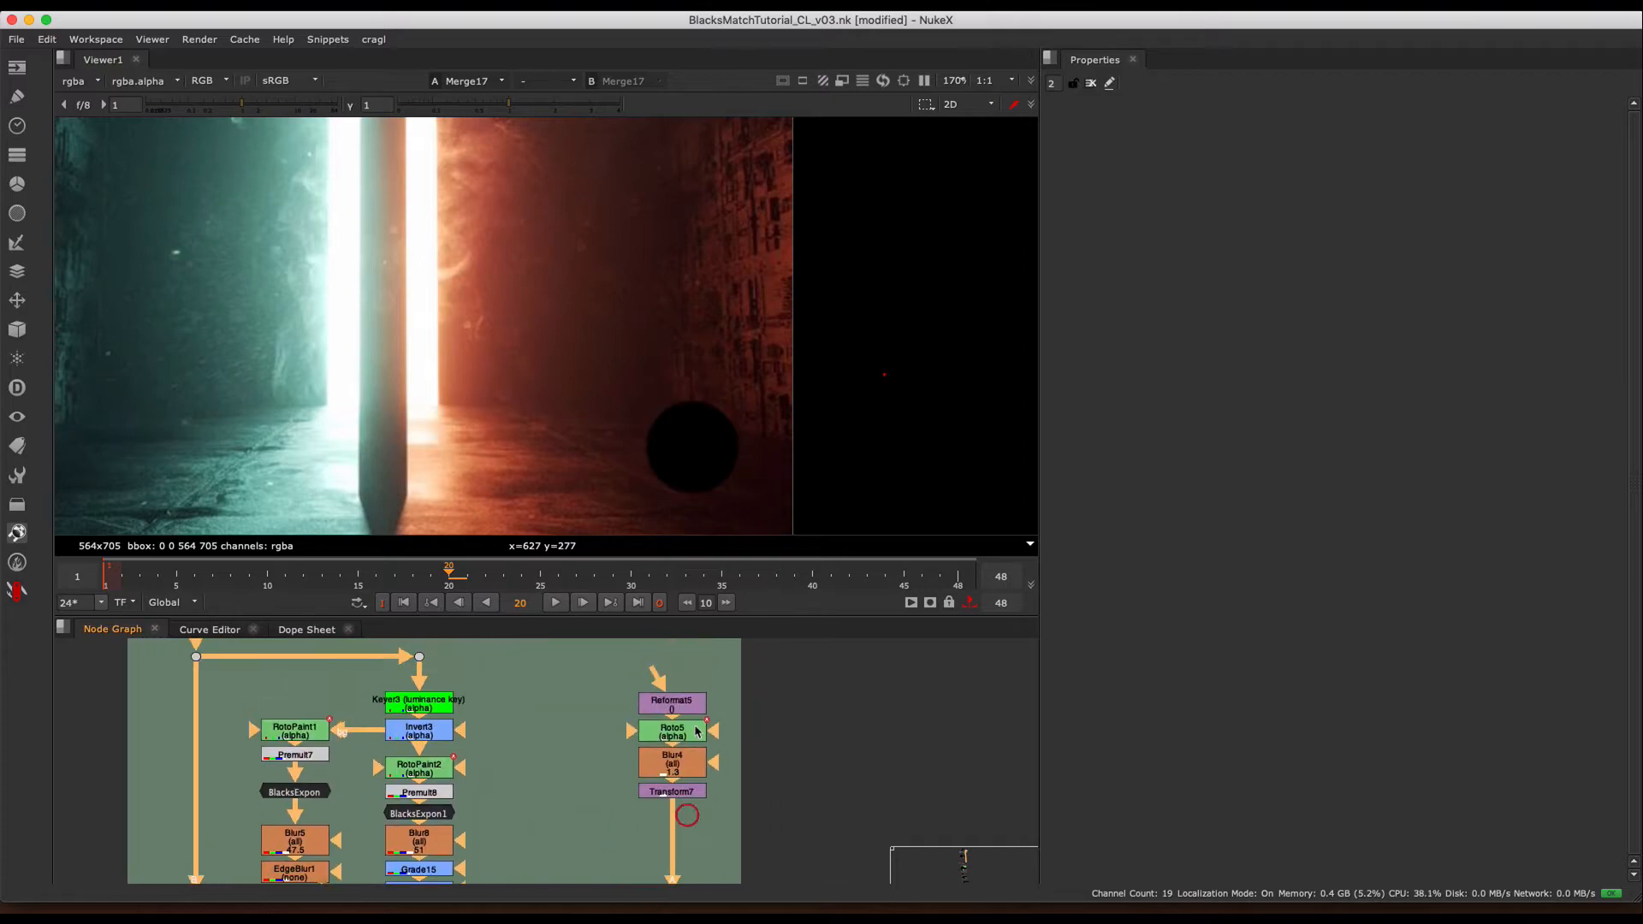
# - Open the Roto5 and Transform7 properties, and disable Multiply4 so the circle uses the matched blacks
pyautogui.doubleClick(695, 731)
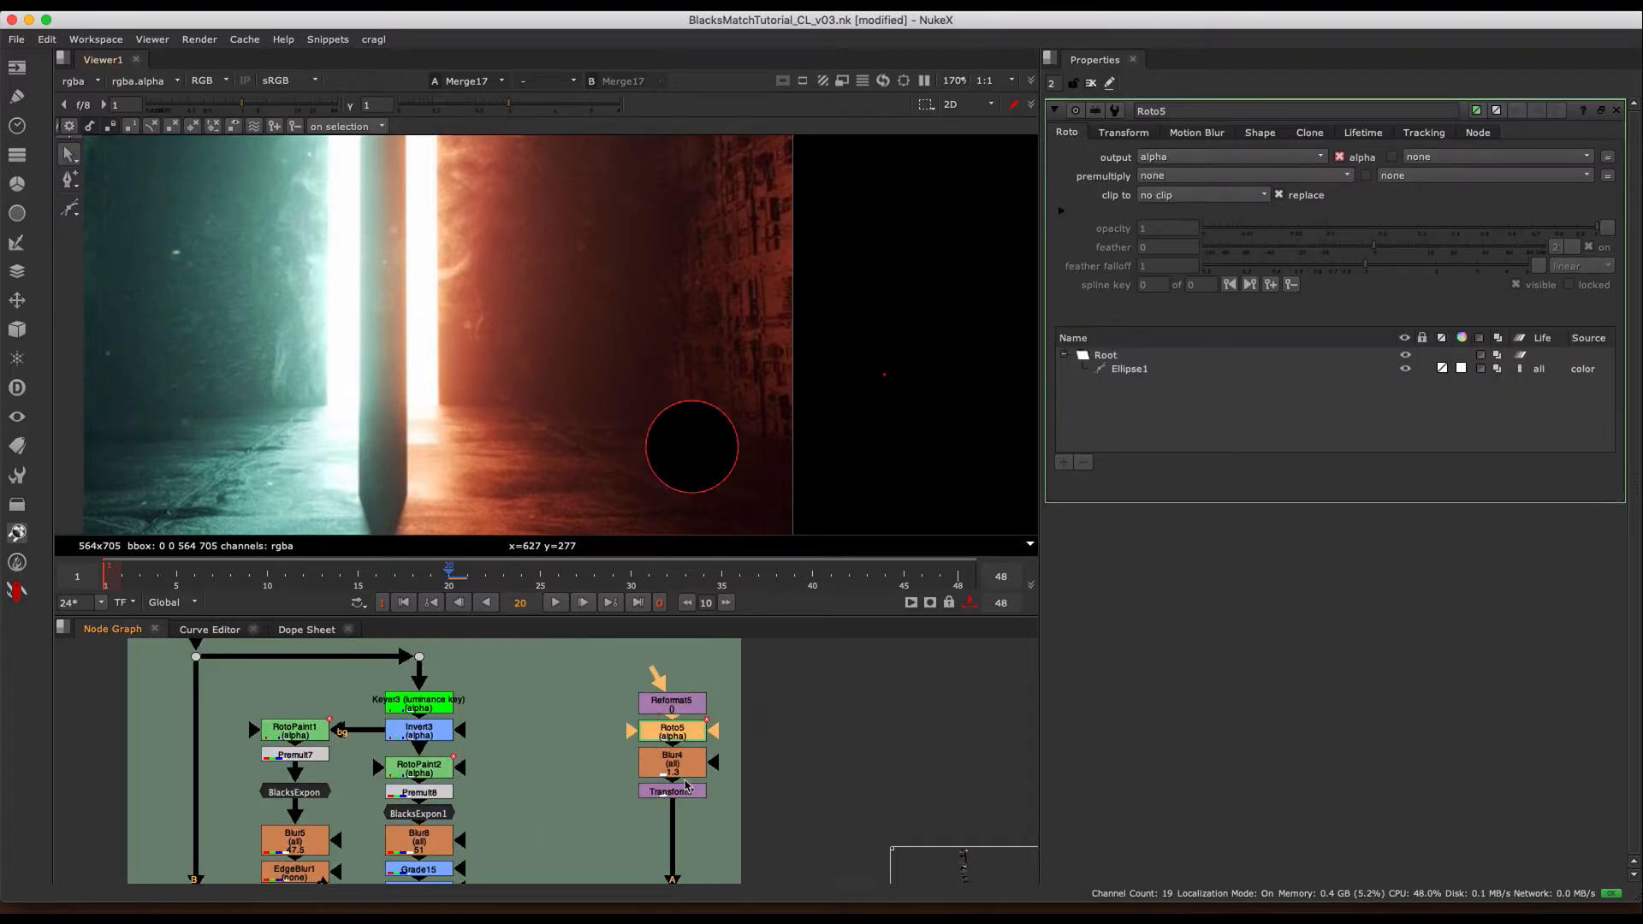
pyautogui.doubleClick(685, 786)
pyautogui.moveTo(623, 738); pyautogui.dragTo(648, 630, button='middle')
pyautogui.moveTo(677, 712); pyautogui.dragTo(540, 868)
pyautogui.press('d')
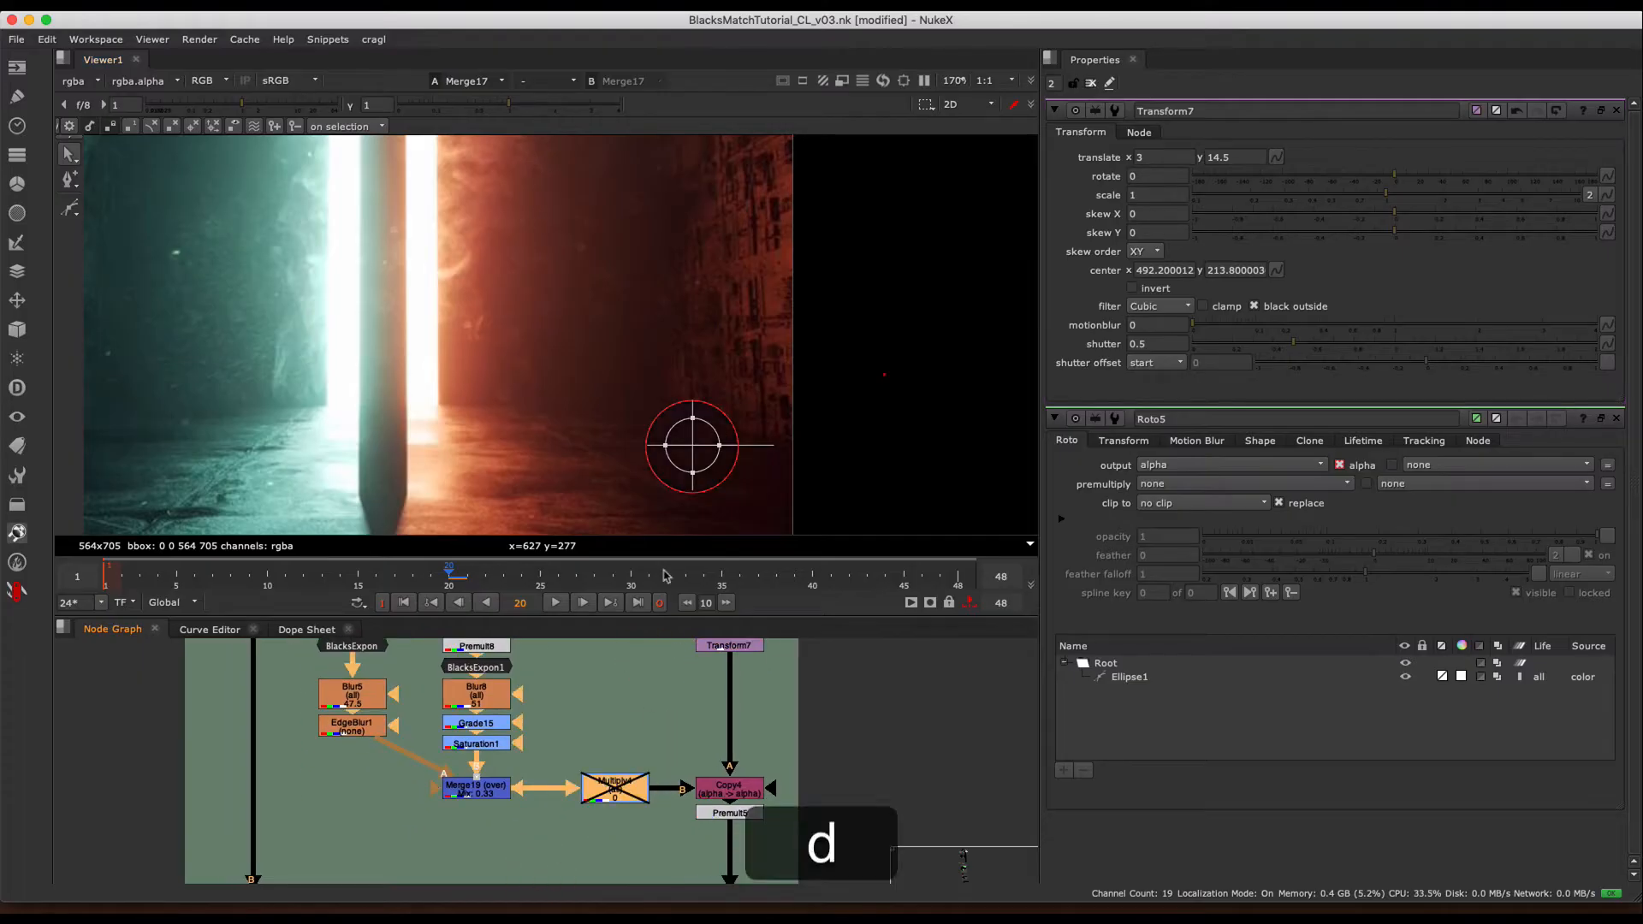
# - Move the circle with Transform7 to translate x -362, y 16 on the teal side, and hide the viewer overlays
pyautogui.moveTo(671, 420); pyautogui.dragTo(707, 381, button='middle')
pyautogui.scroll(-3, 726, 393)
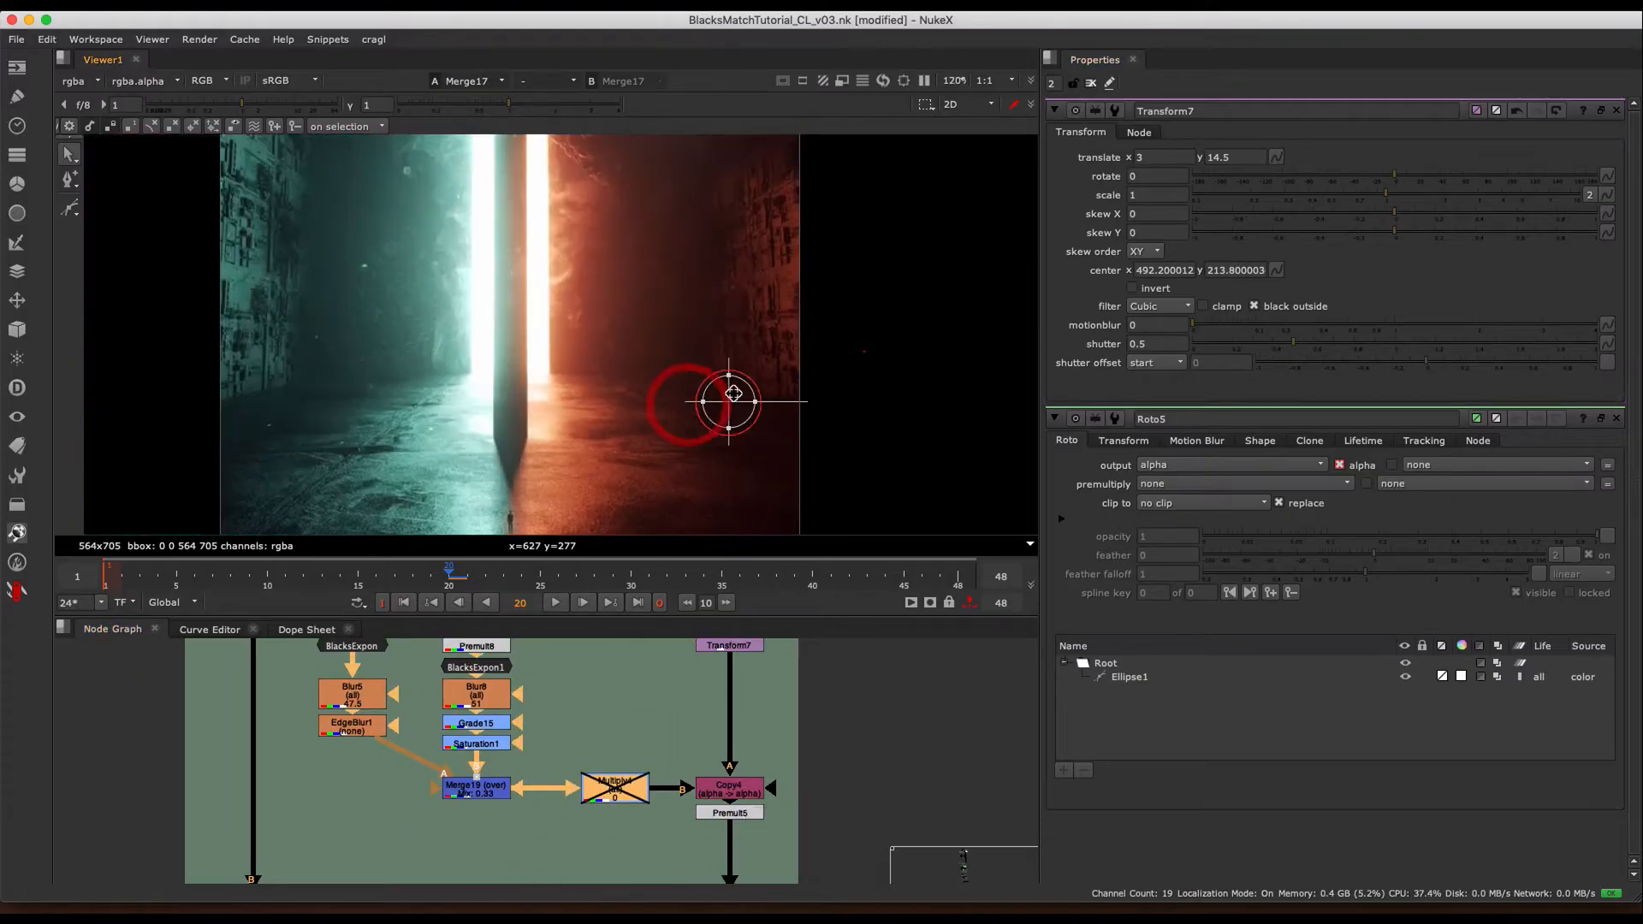
pyautogui.moveTo(730, 401); pyautogui.dragTo(349, 393)
pyautogui.moveTo(424, 395); pyautogui.dragTo(528, 402, button='middle')
pyautogui.click(516, 478)
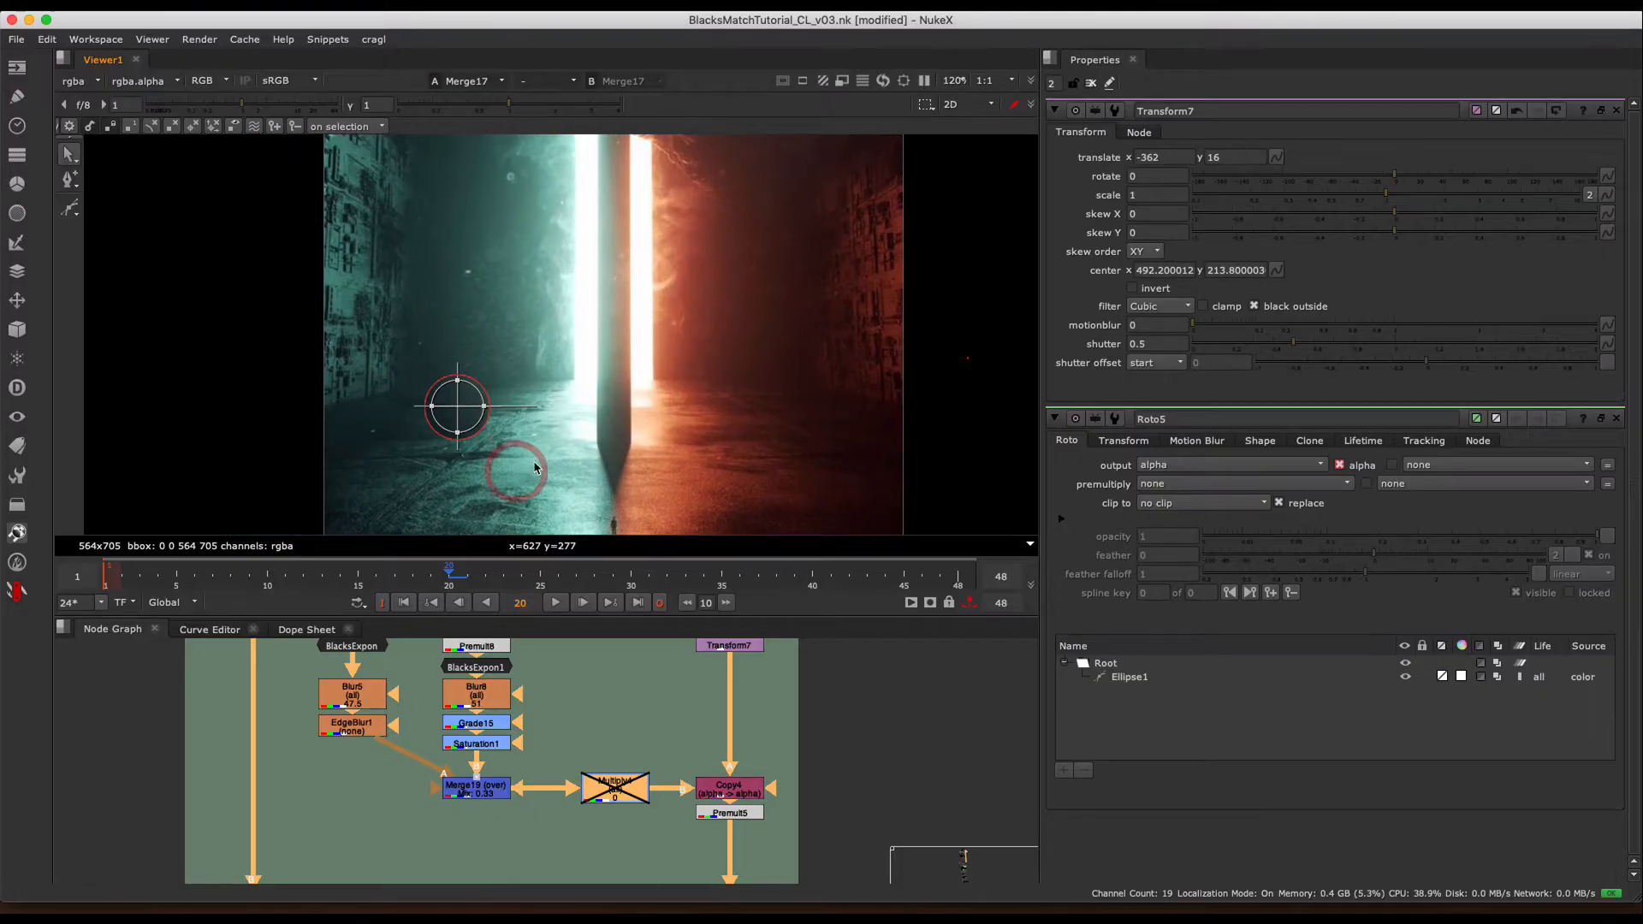
pyautogui.click(637, 395)
pyautogui.press('q')
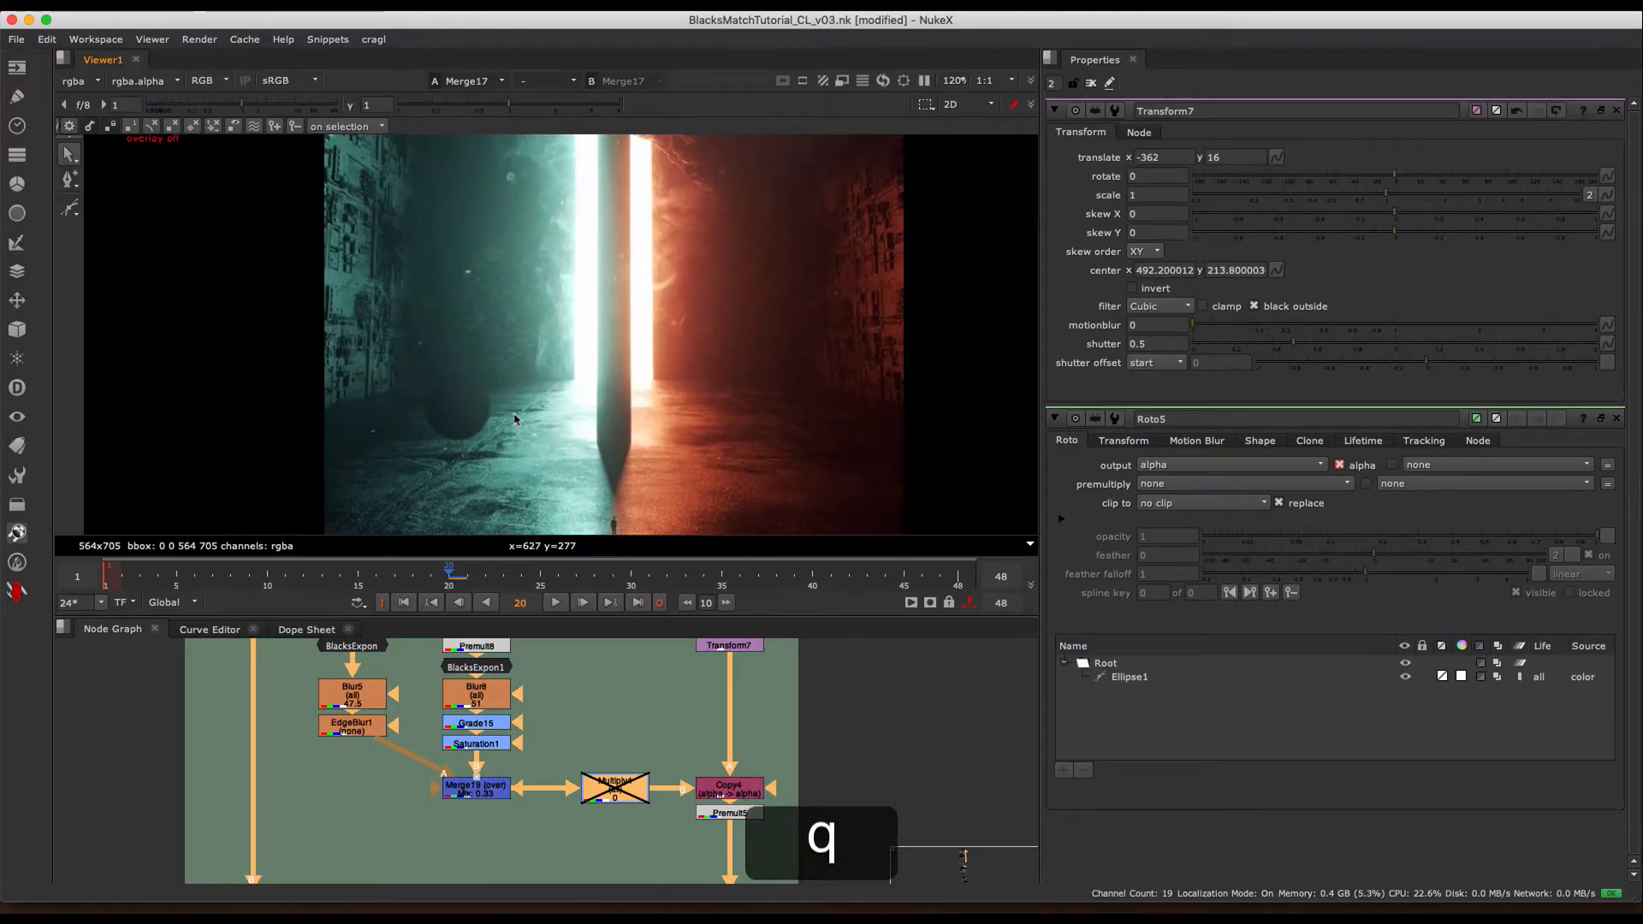
# - Select Transform7, collapse the Roto5 properties, and turn the viewer overlays back on
pyautogui.moveTo(707, 679); pyautogui.dragTo(694, 727, button='middle')
pyautogui.click(716, 686)
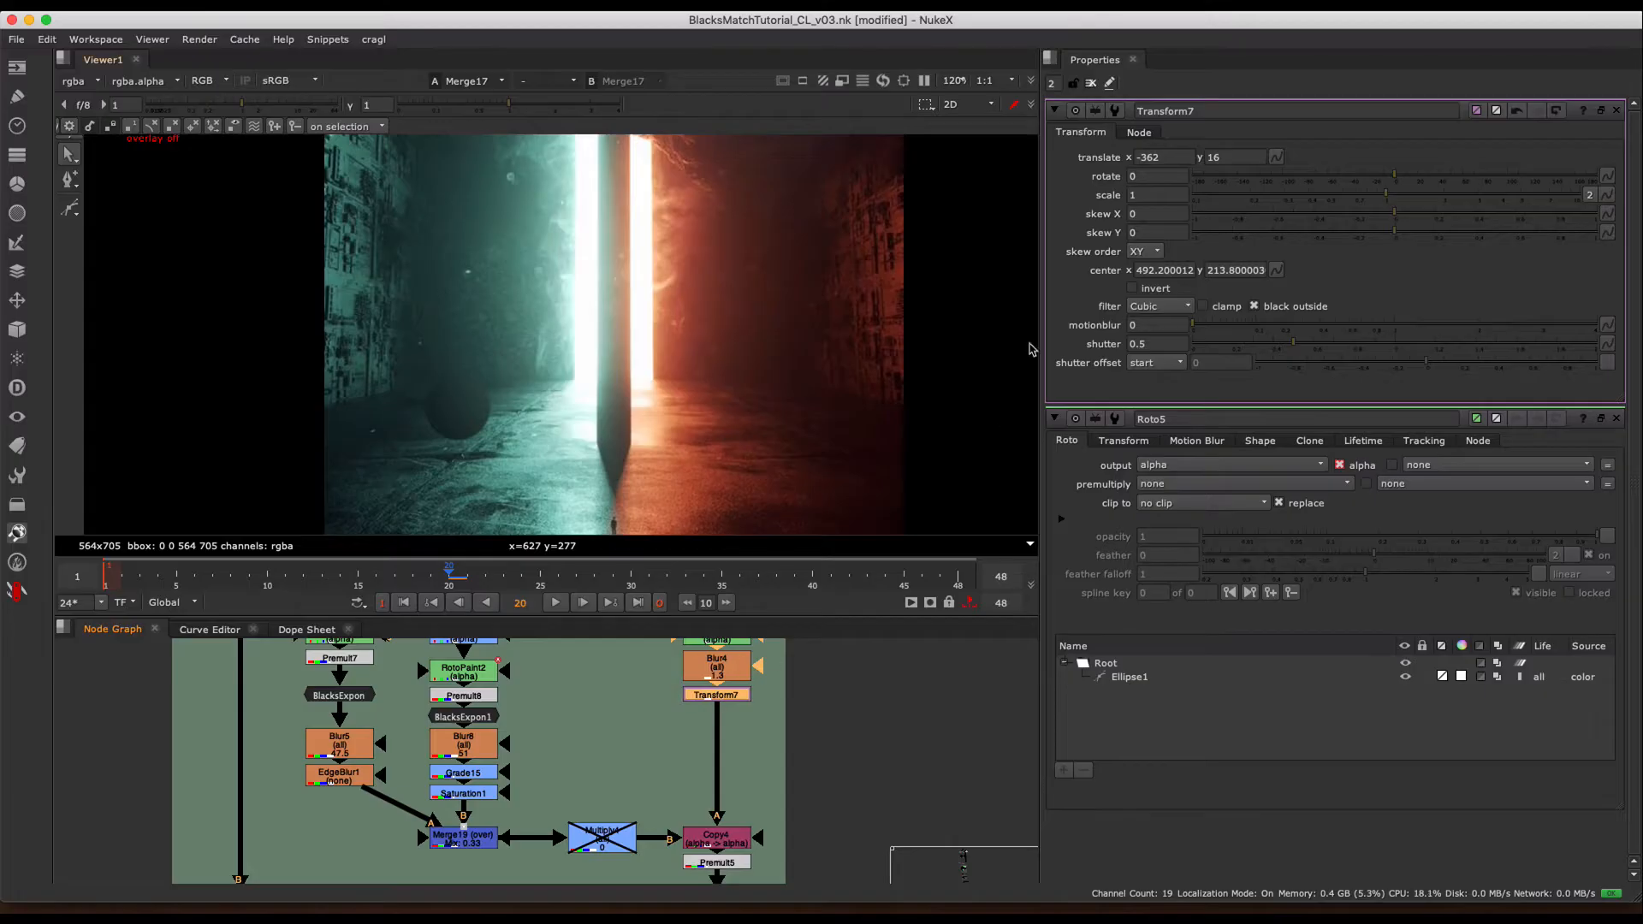
pyautogui.click(1053, 419)
pyautogui.press('q')
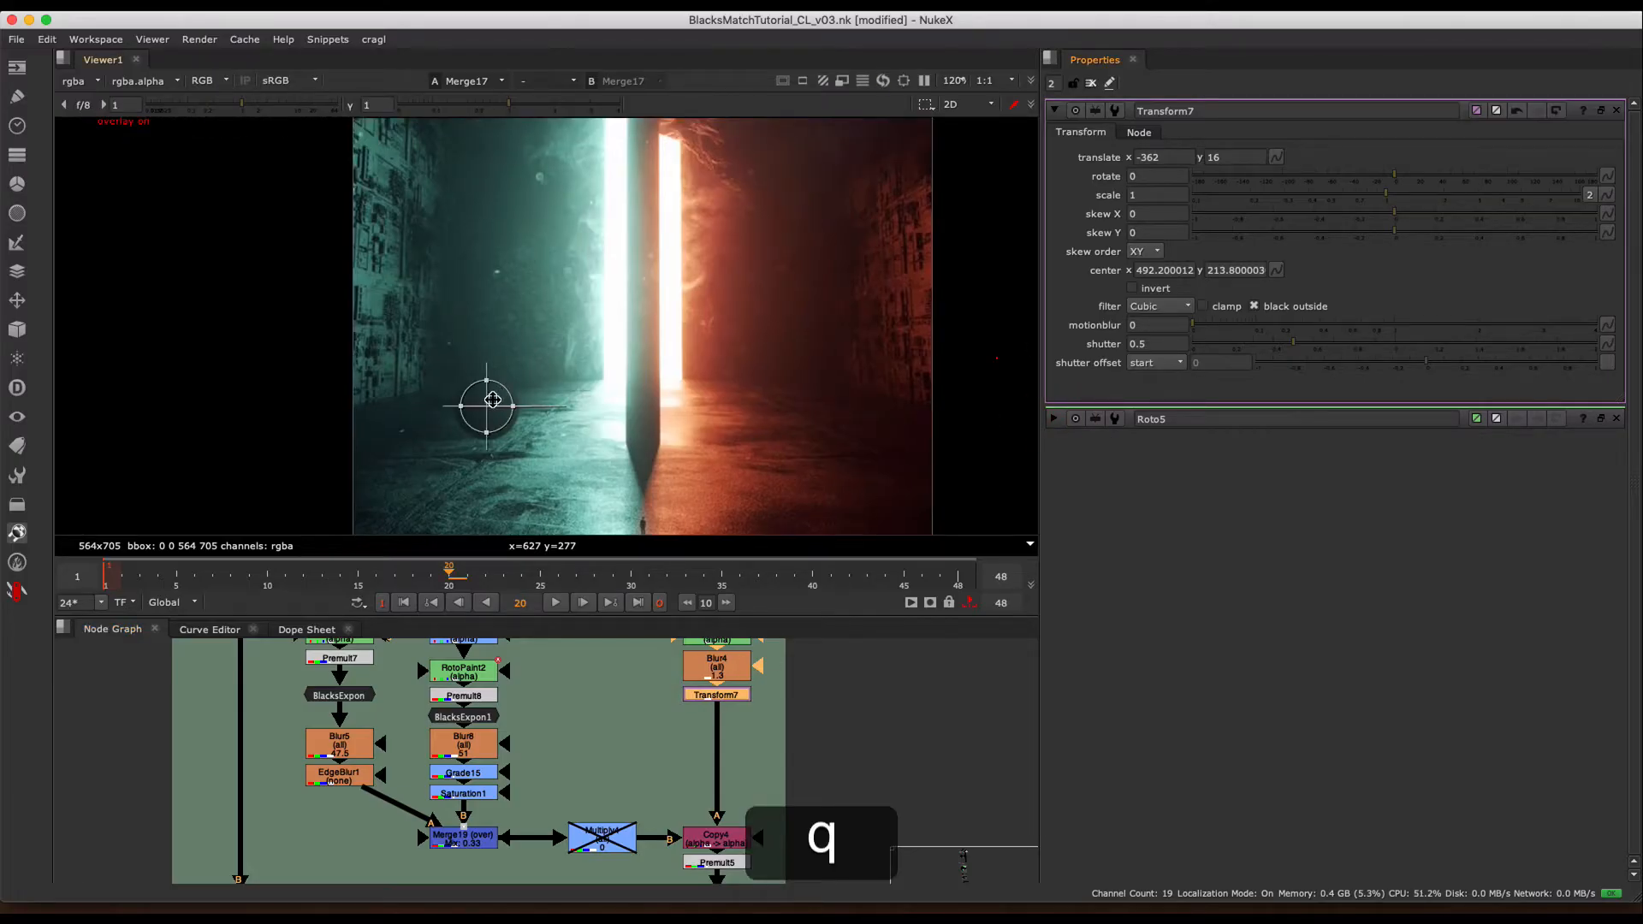
# - Move the circle with Transform7 up the teal wall to translate x -344.5, y 222, and hide the viewer overlays
pyautogui.moveTo(492, 400); pyautogui.dragTo(508, 184)
pyautogui.press('q')
pyautogui.scroll(-3, 561, 262)
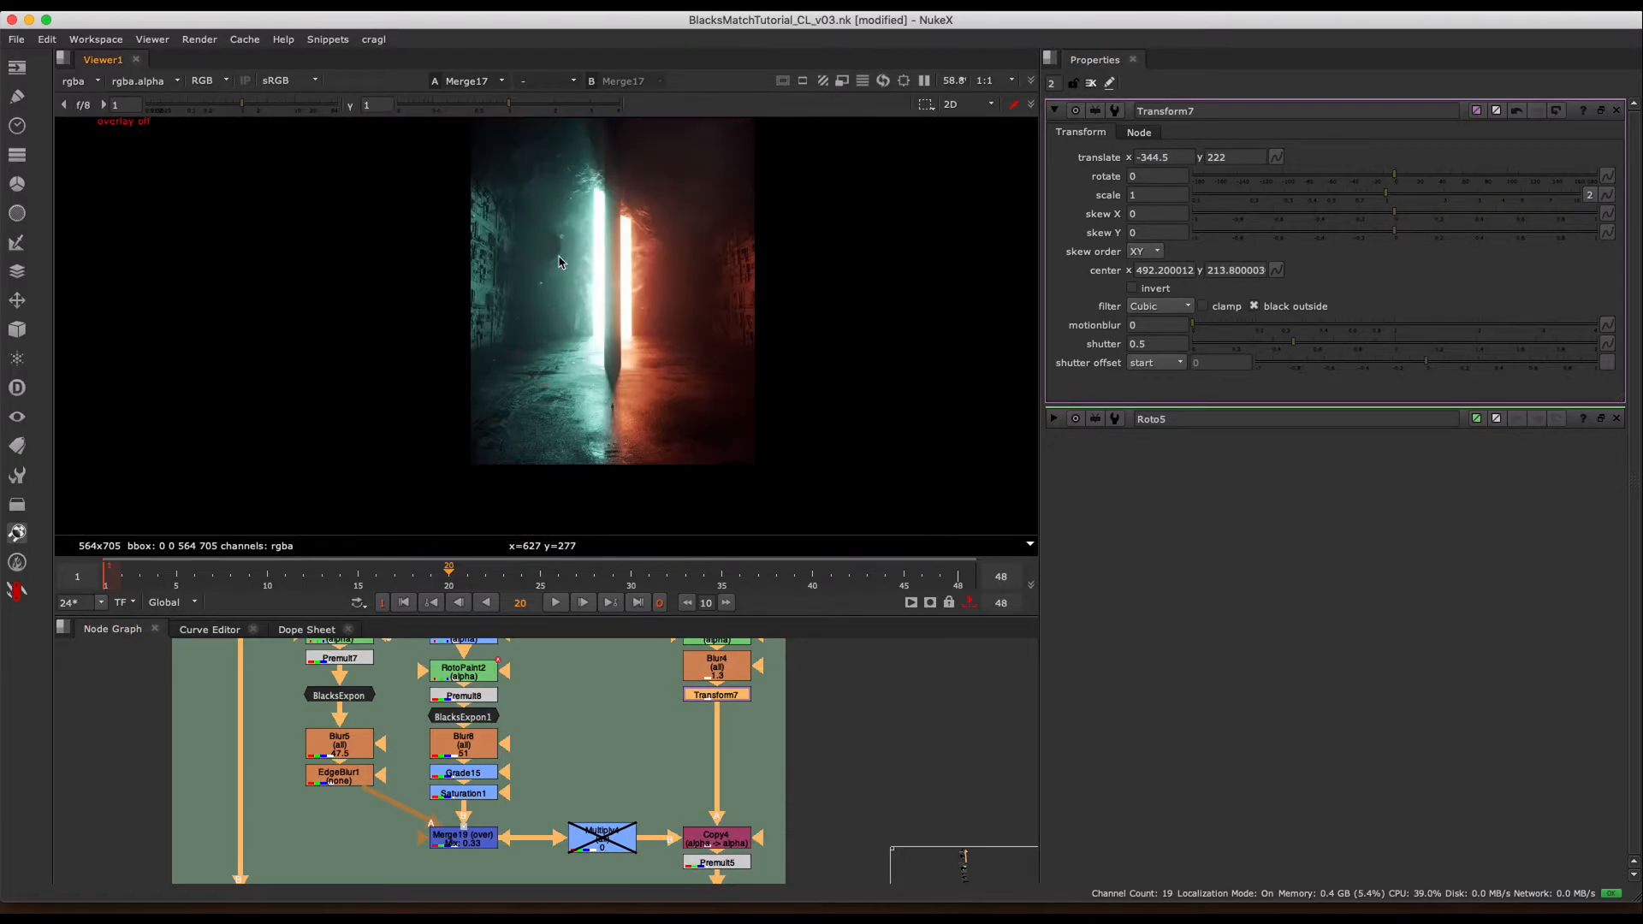
# - Move the circle onto the red wall at translate x -83, y 125, and toggle the viewer overlays to compare, leaving them hidden
pyautogui.press('q')
pyautogui.moveTo(536, 242); pyautogui.dragTo(660, 198)
pyautogui.scroll(2, 730, 463)
pyautogui.press('q')
pyautogui.press('q')
pyautogui.press('q')
pyautogui.press('q')
pyautogui.press('q')
pyautogui.press('q')
# - Move the circle to the dark upper corner of the red side at translate x -6, y 346, toggling the overlays around the move
pyautogui.press('q')
pyautogui.moveTo(697, 253); pyautogui.dragTo(644, 399, button='middle')
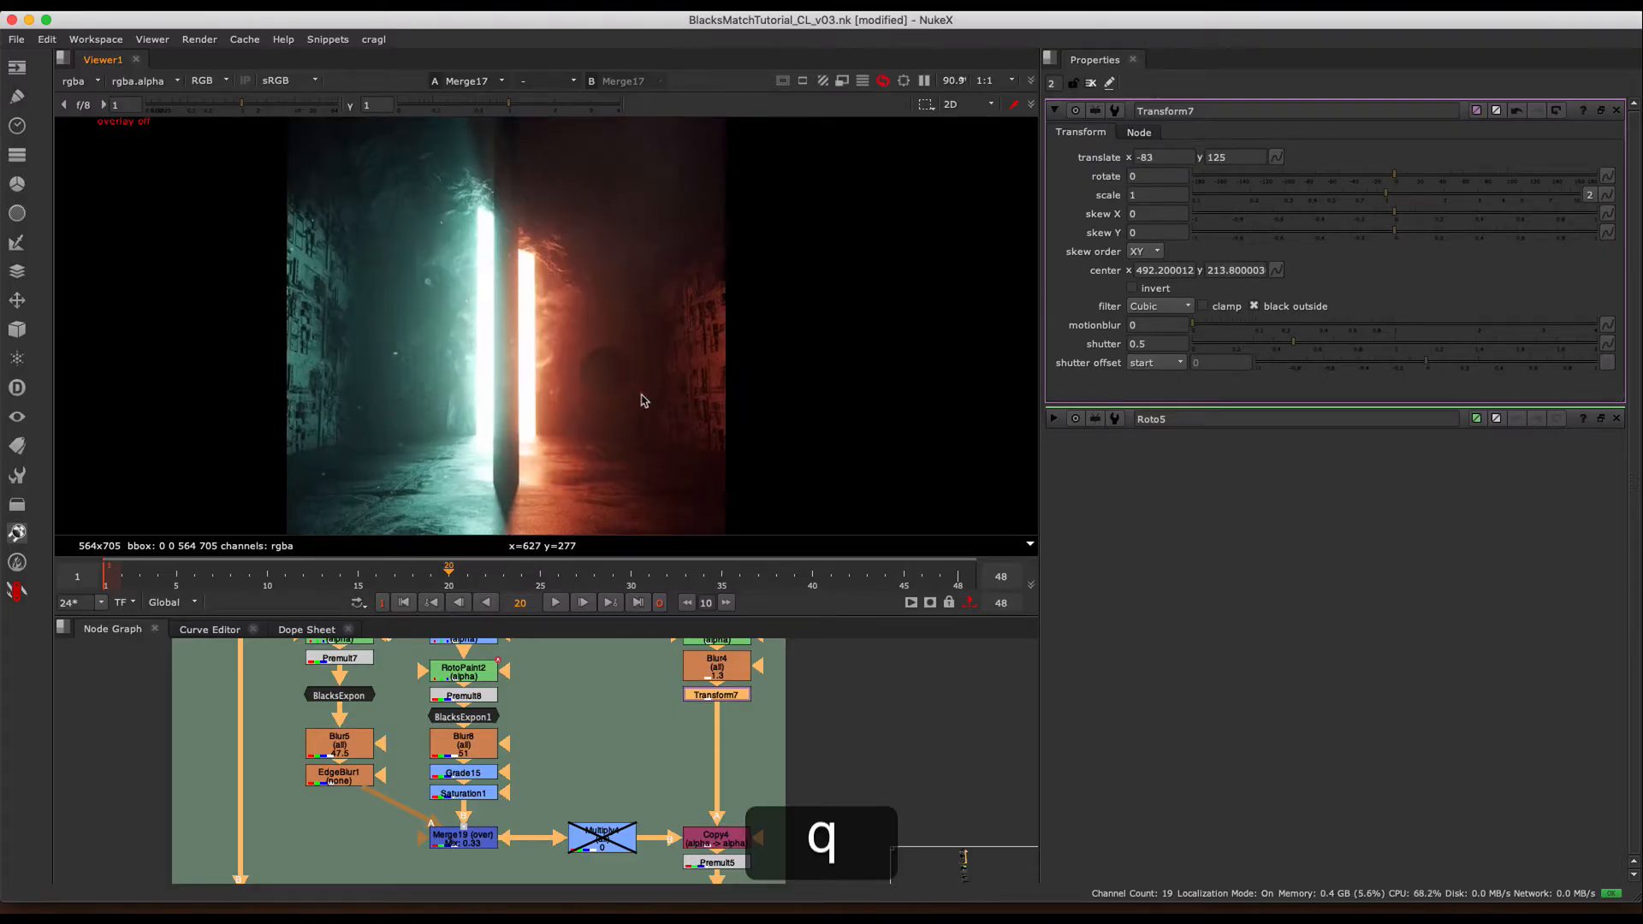
pyautogui.press('q')
pyautogui.moveTo(604, 363); pyautogui.dragTo(664, 190)
pyautogui.moveTo(664, 190); pyautogui.dragTo(709, 315, button='middle')
# - Move the circle to the upper teal corner at translate x -391, y 404, and hide the viewer overlays
pyautogui.press('q')
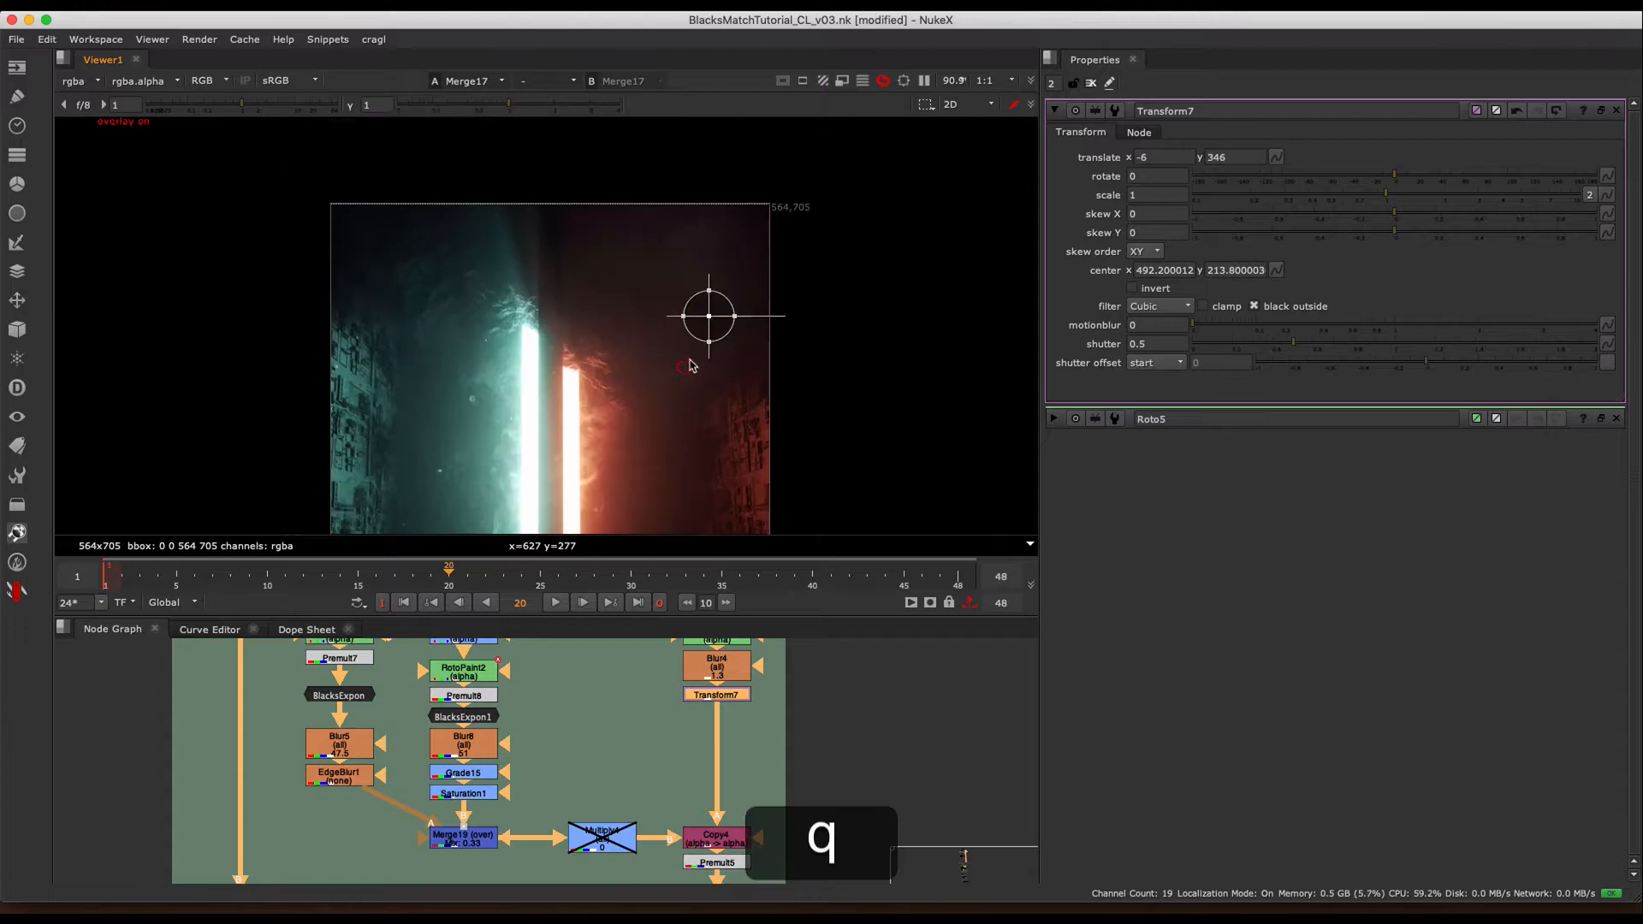
pyautogui.press('q')
pyautogui.moveTo(712, 316); pyautogui.dragTo(410, 268)
pyautogui.press('q')
pyautogui.press('q')
pyautogui.press('q')
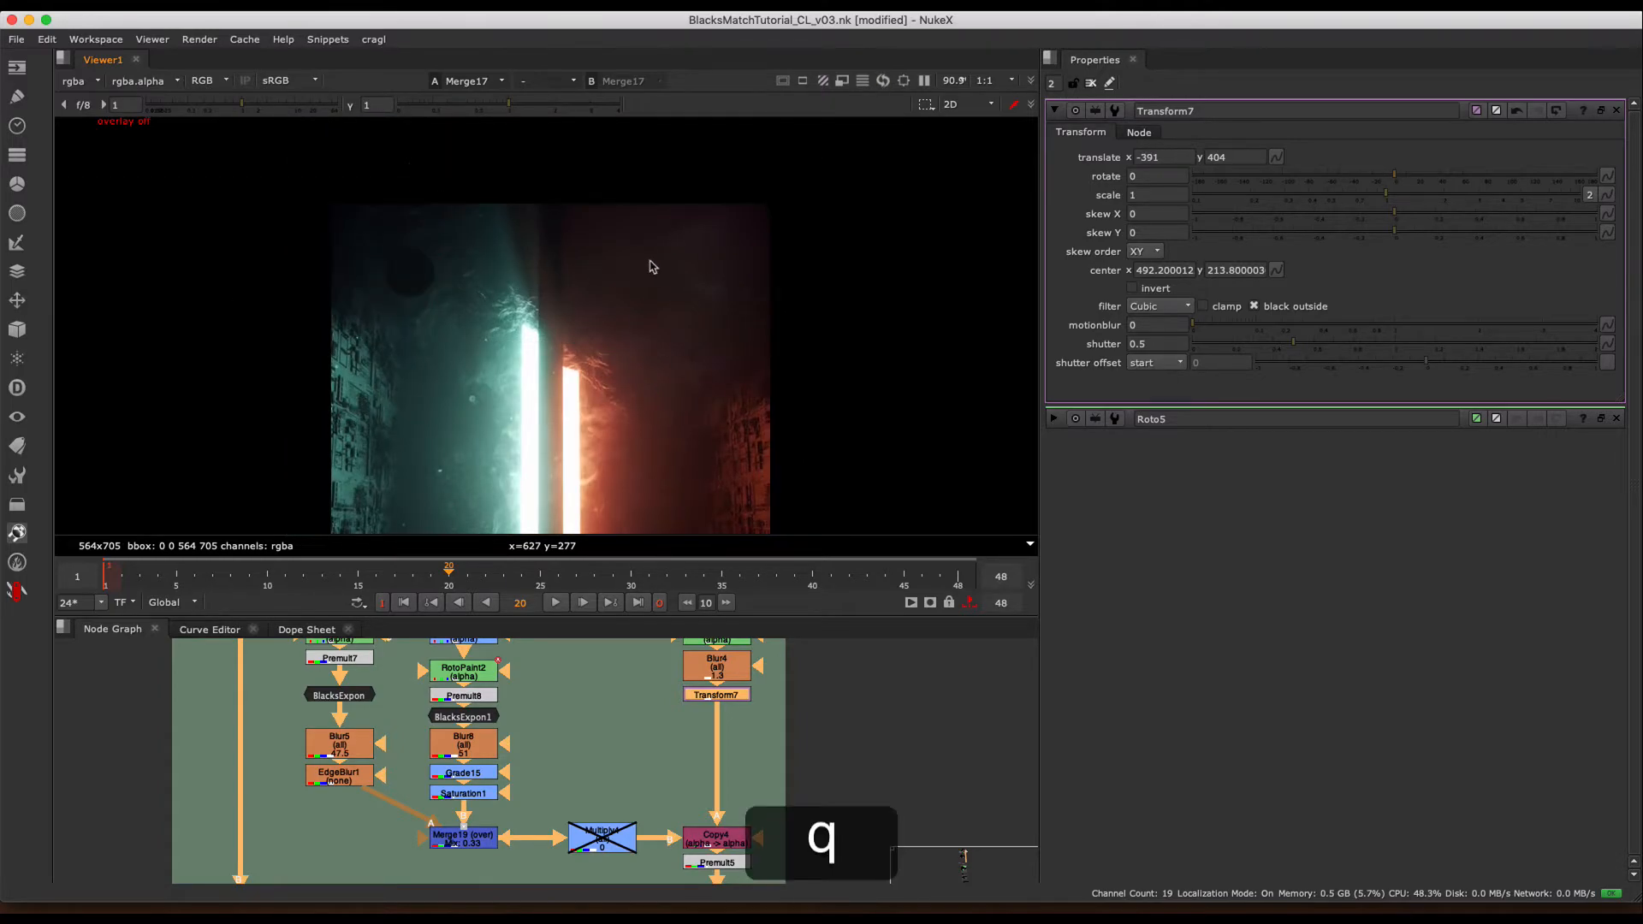
# - Move the circle to the foot of the bright doorway at translate x -213, y 8, toggling the overlays off and on
pyautogui.moveTo(436, 269); pyautogui.dragTo(462, 154, button='middle')
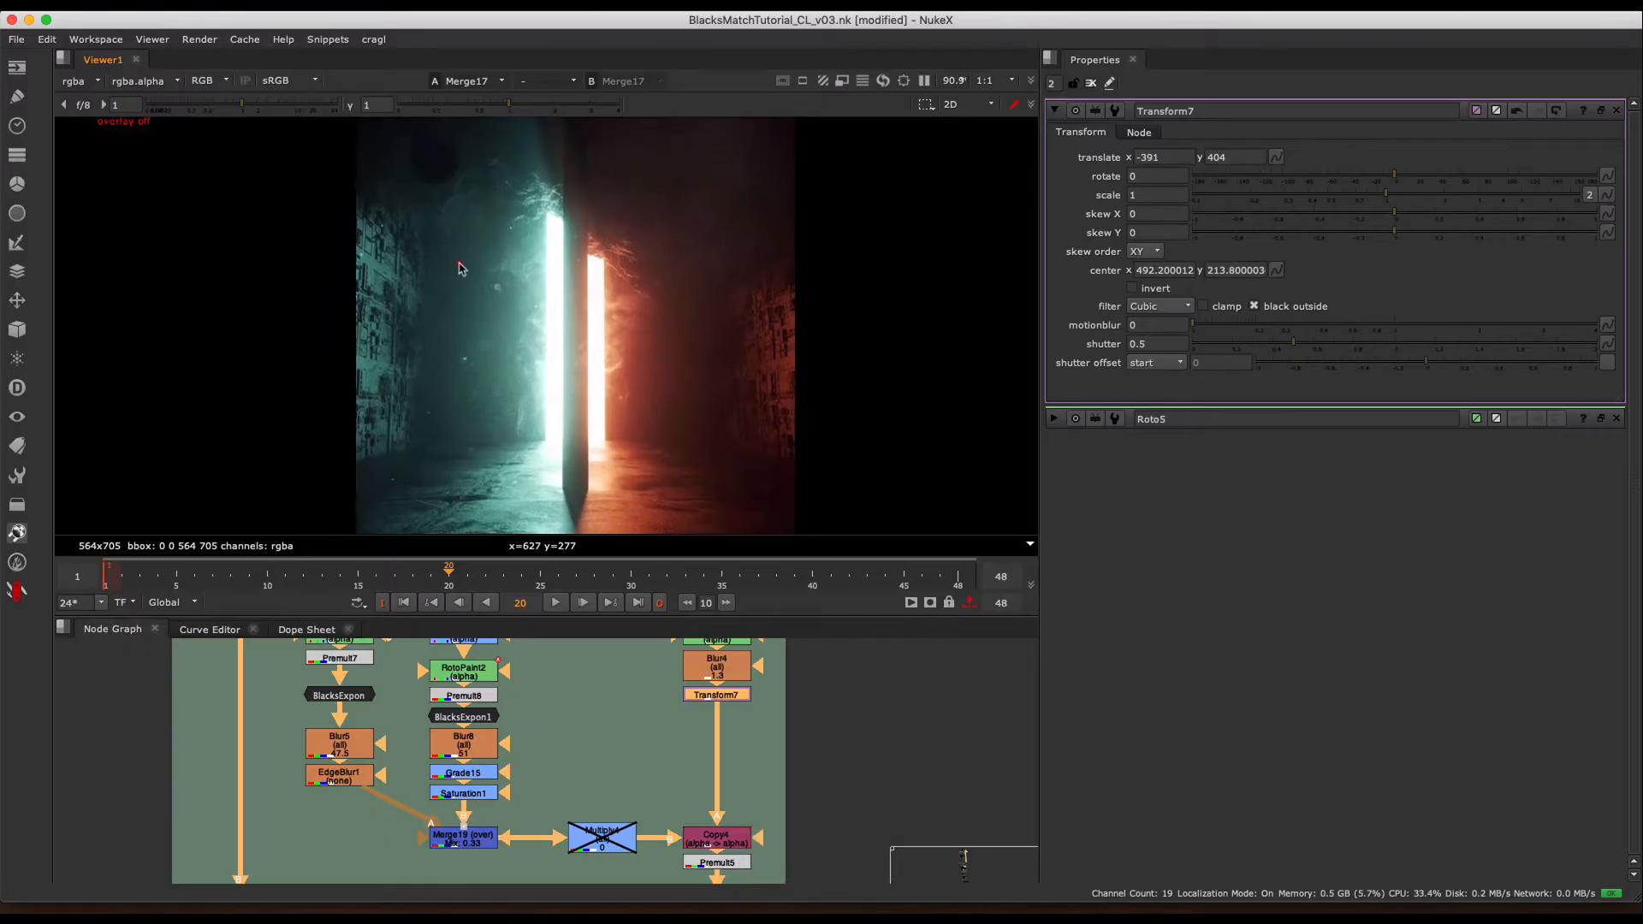
pyautogui.scroll(-1, 463, 265)
pyautogui.press('q')
pyautogui.moveTo(445, 178); pyautogui.dragTo(565, 455)
pyautogui.press('q')
pyautogui.press('q')
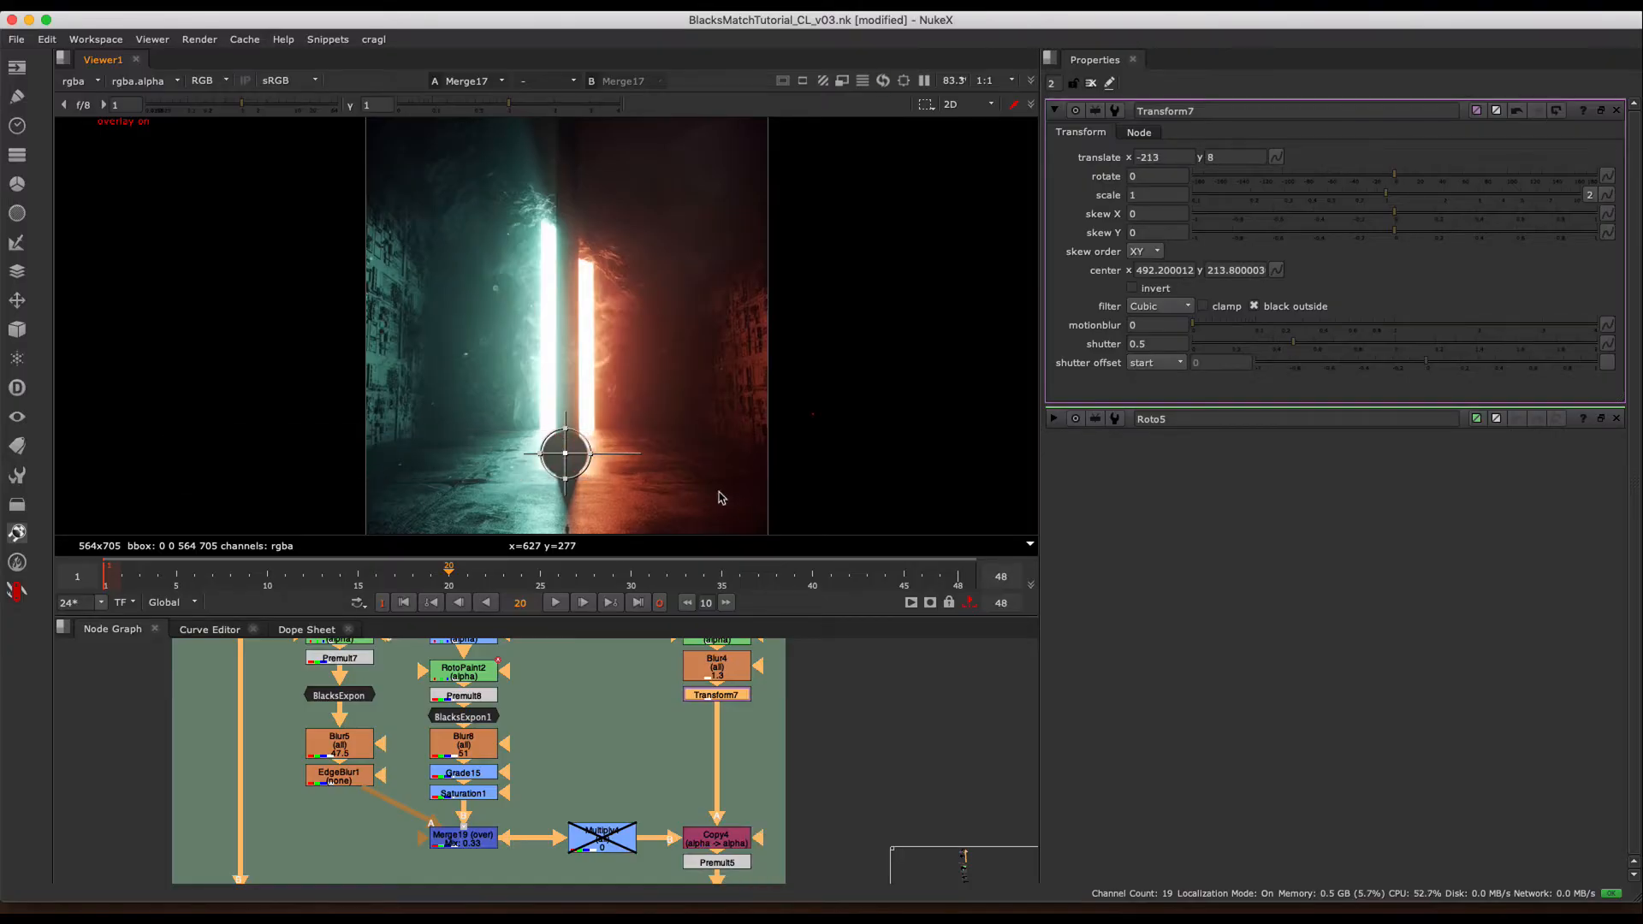
# - Move the circle onto the red floor at translate x -107, y -38, and hide the viewer overlays
pyautogui.press('q')
pyautogui.moveTo(746, 444); pyautogui.dragTo(777, 374, button='middle')
pyautogui.press('q')
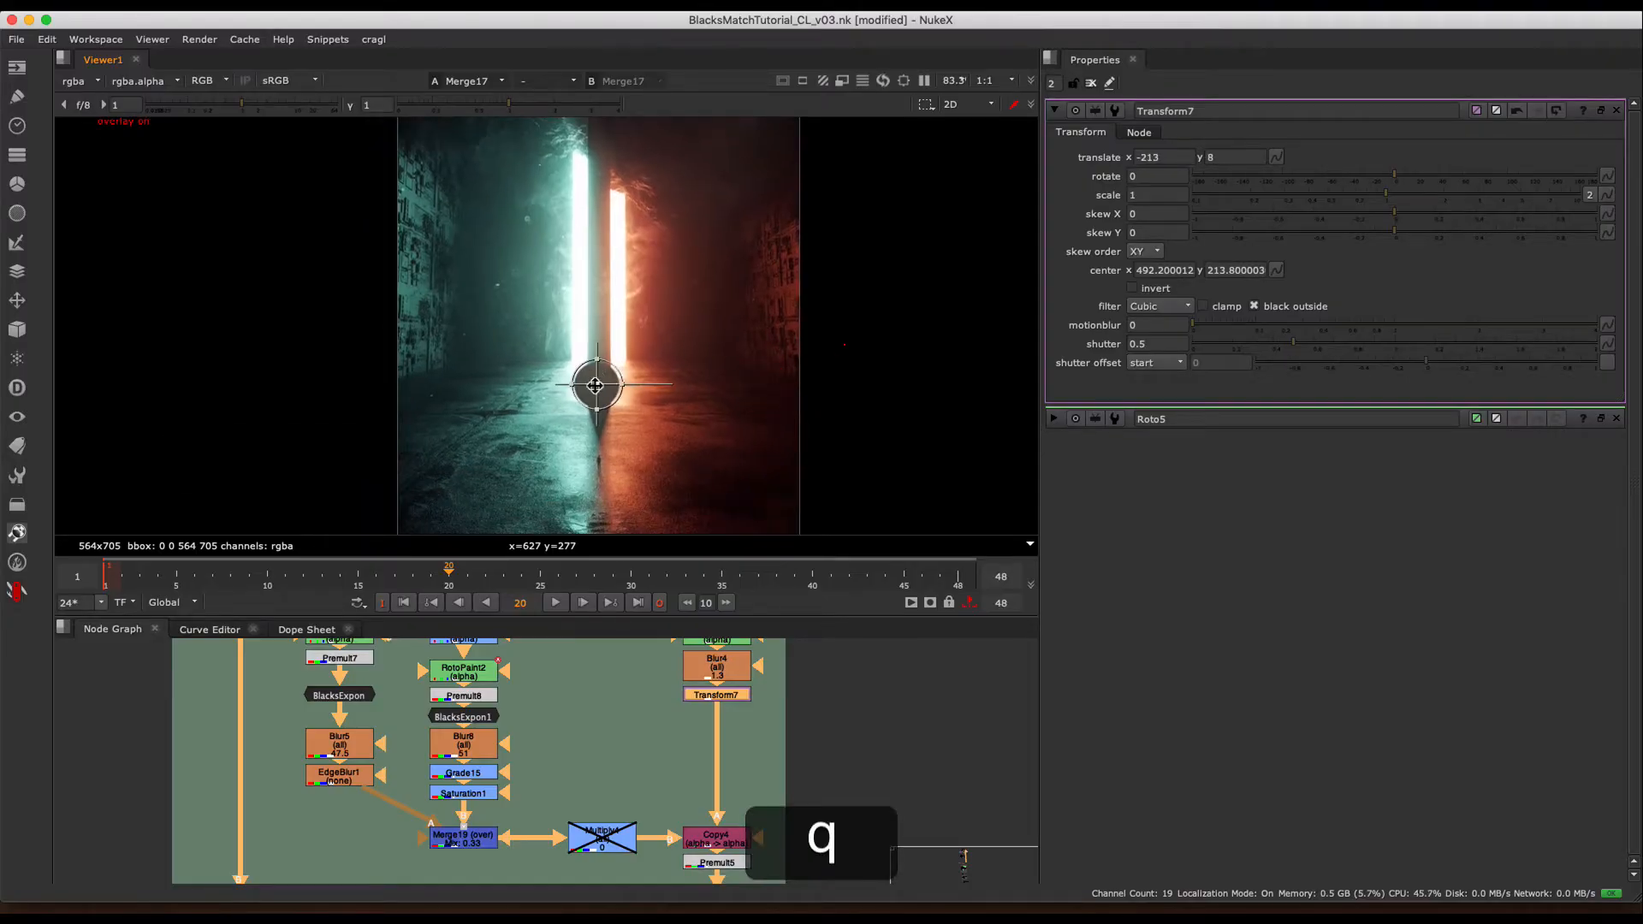
pyautogui.moveTo(595, 385); pyautogui.dragTo(670, 418)
pyautogui.press('q')
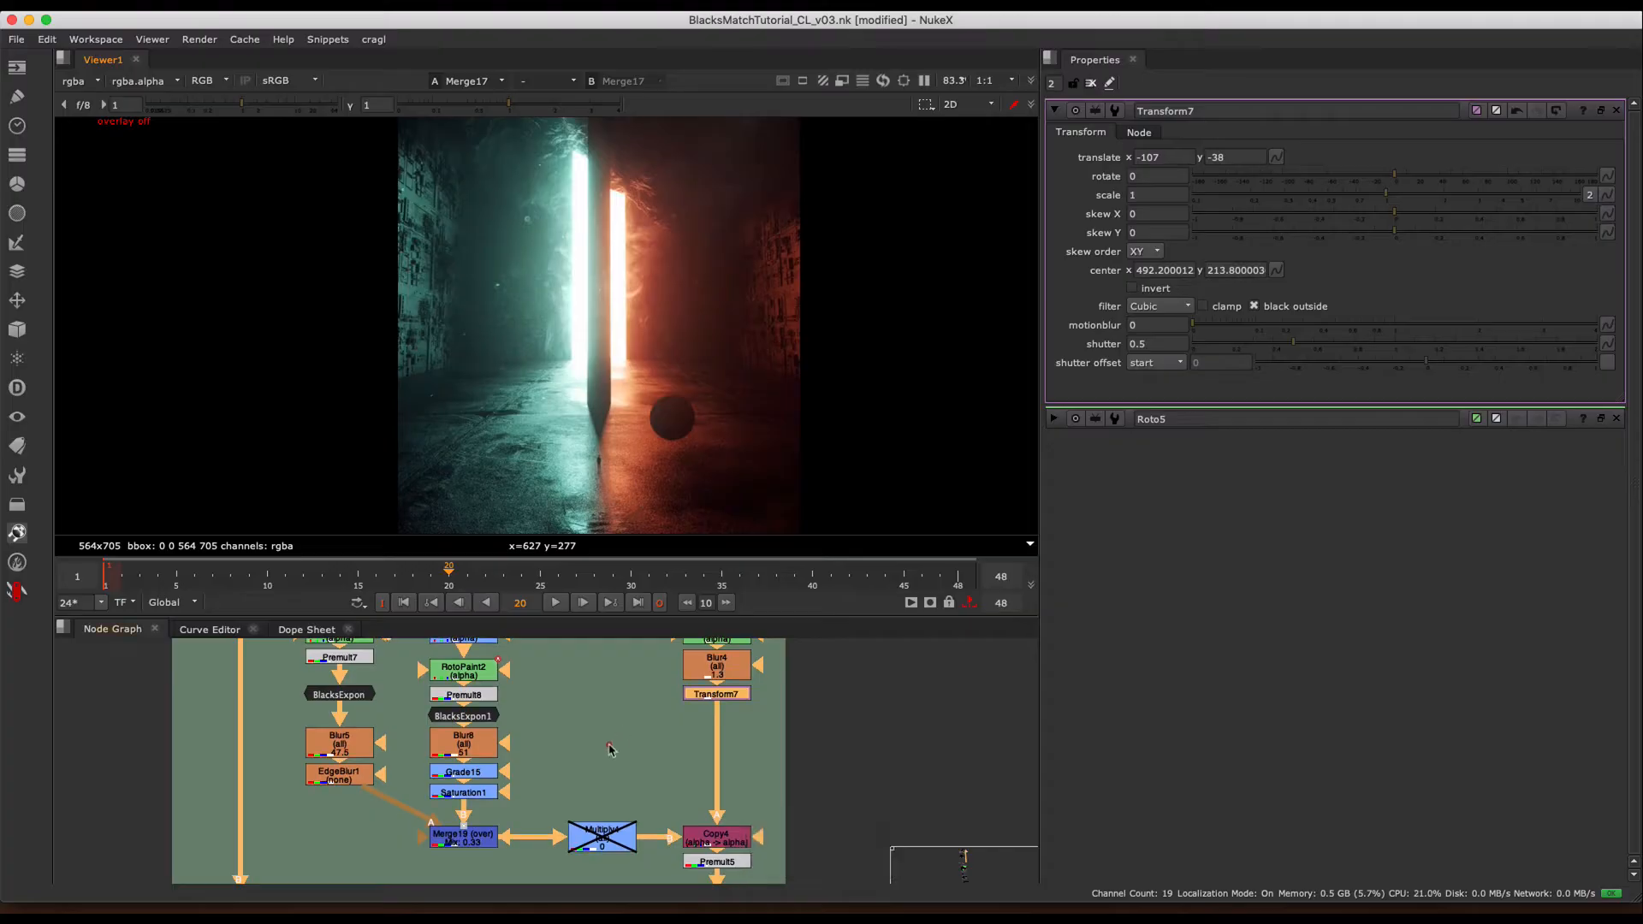
# - Locate the Why BlackPoint is so Important section in the node graph, frame its start-point image, and enlarge the viewer area
pyautogui.scroll(-5, 608, 749)
pyautogui.moveTo(615, 744); pyautogui.dragTo(825, 623, button='middle')
pyautogui.scroll(-3, 488, 692)
pyautogui.moveTo(489, 692); pyautogui.dragTo(721, 664, button='middle')
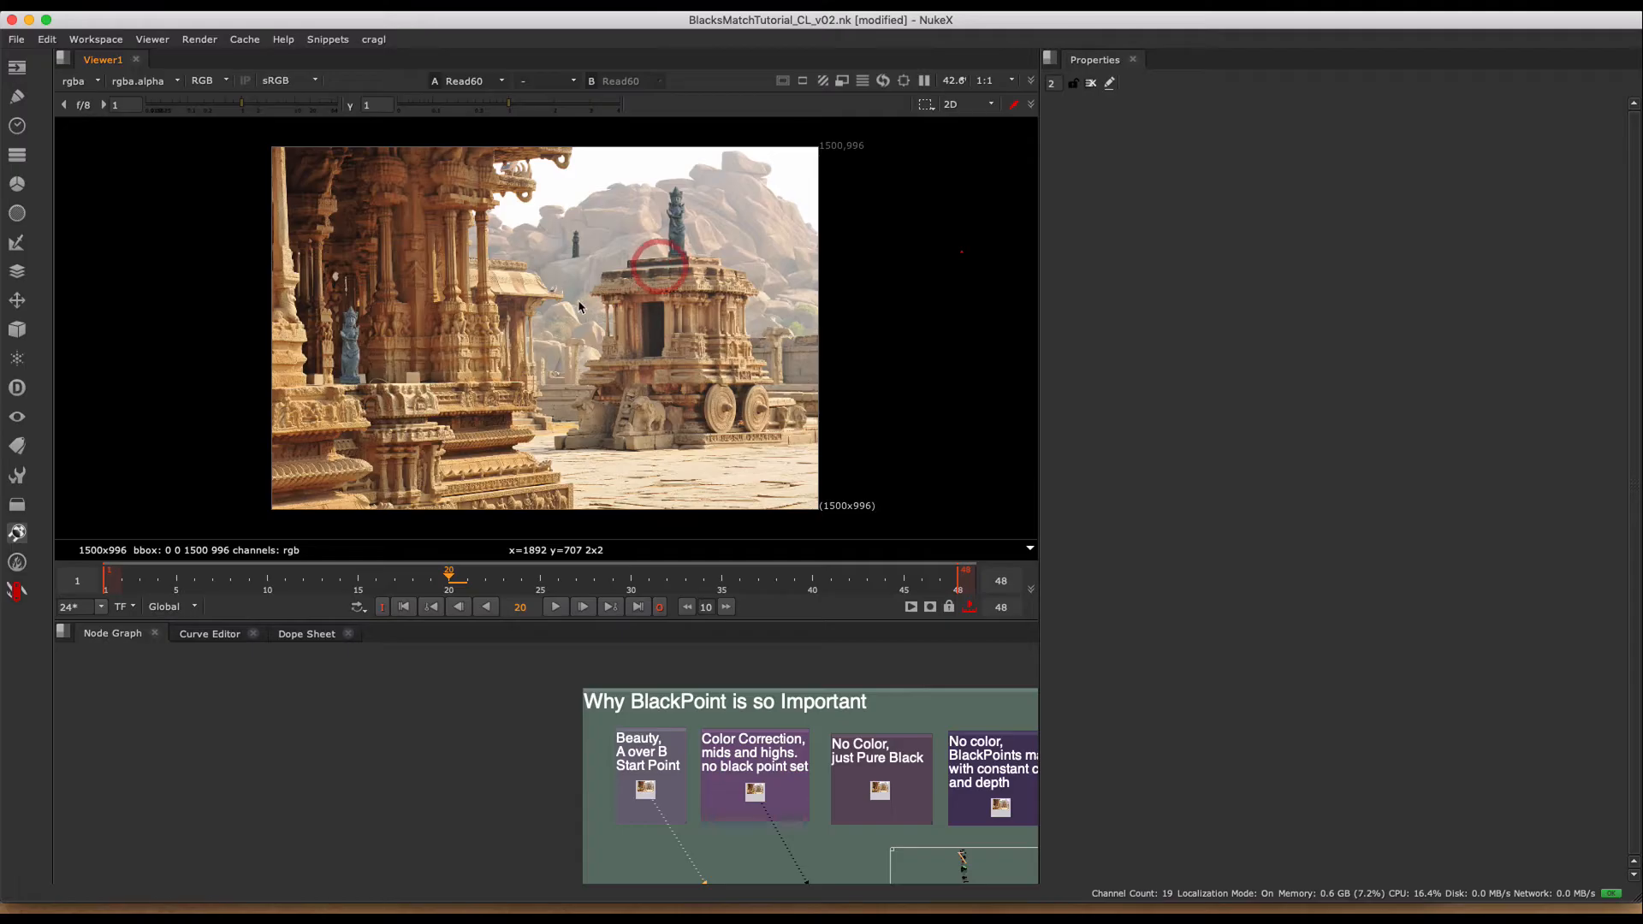
pyautogui.press('f')
pyautogui.scroll(-2, 572, 308)
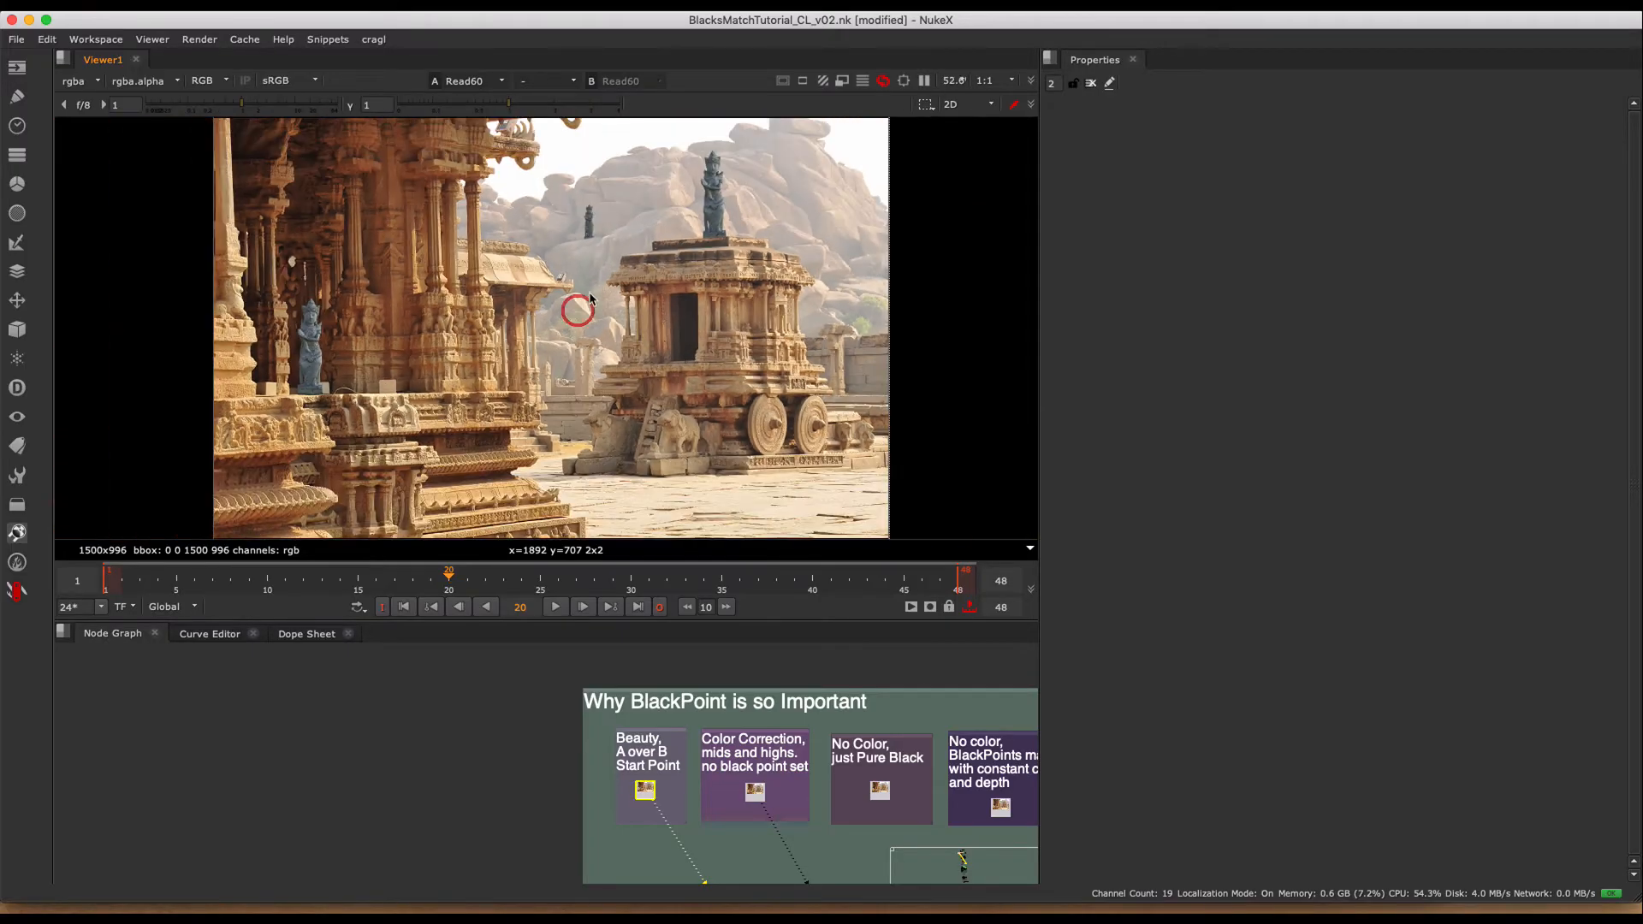
pyautogui.press('h')
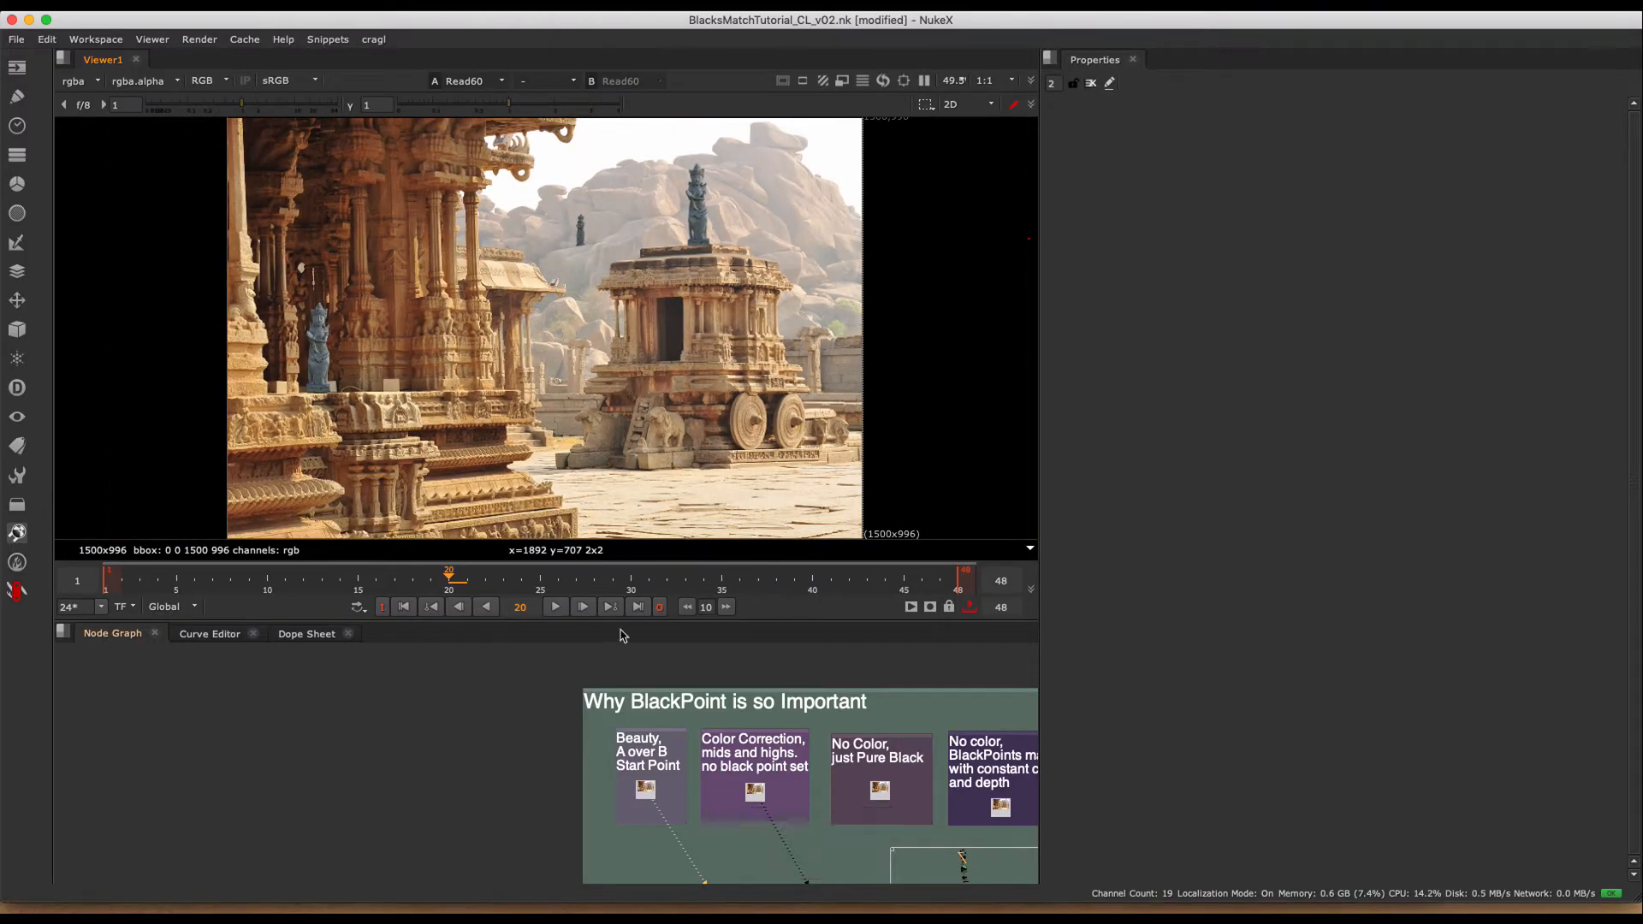
pyautogui.moveTo(622, 624); pyautogui.dragTo(616, 659)
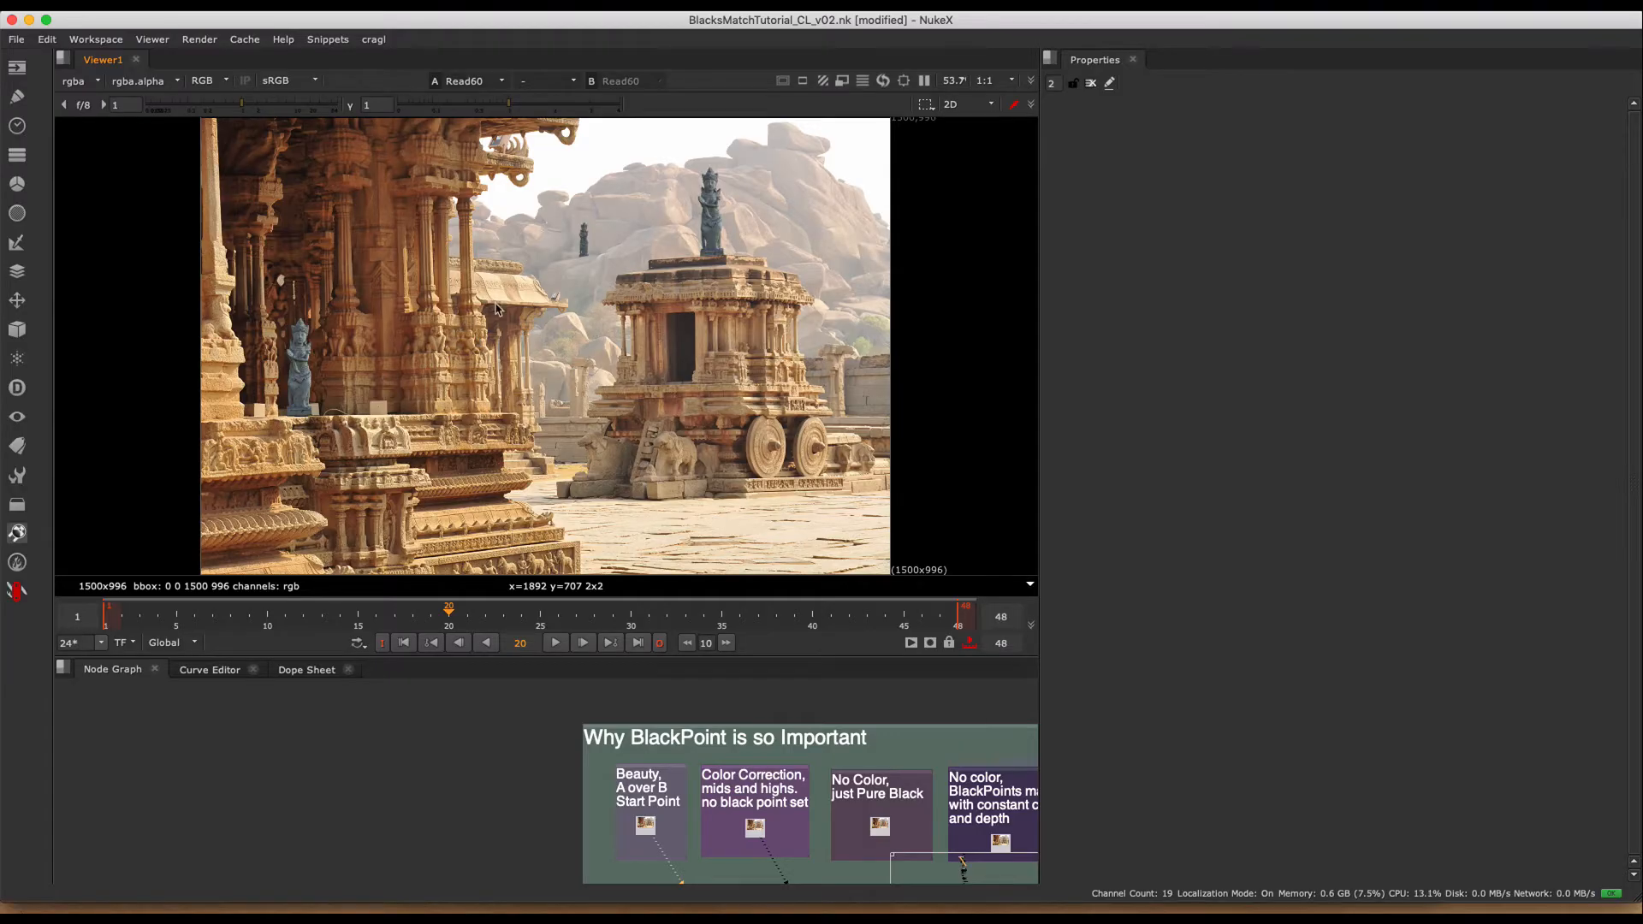
# - View the Color Correction, no black point set image (Read59) and examine the statues on the temple and distant rocks
pyautogui.click(786, 880)
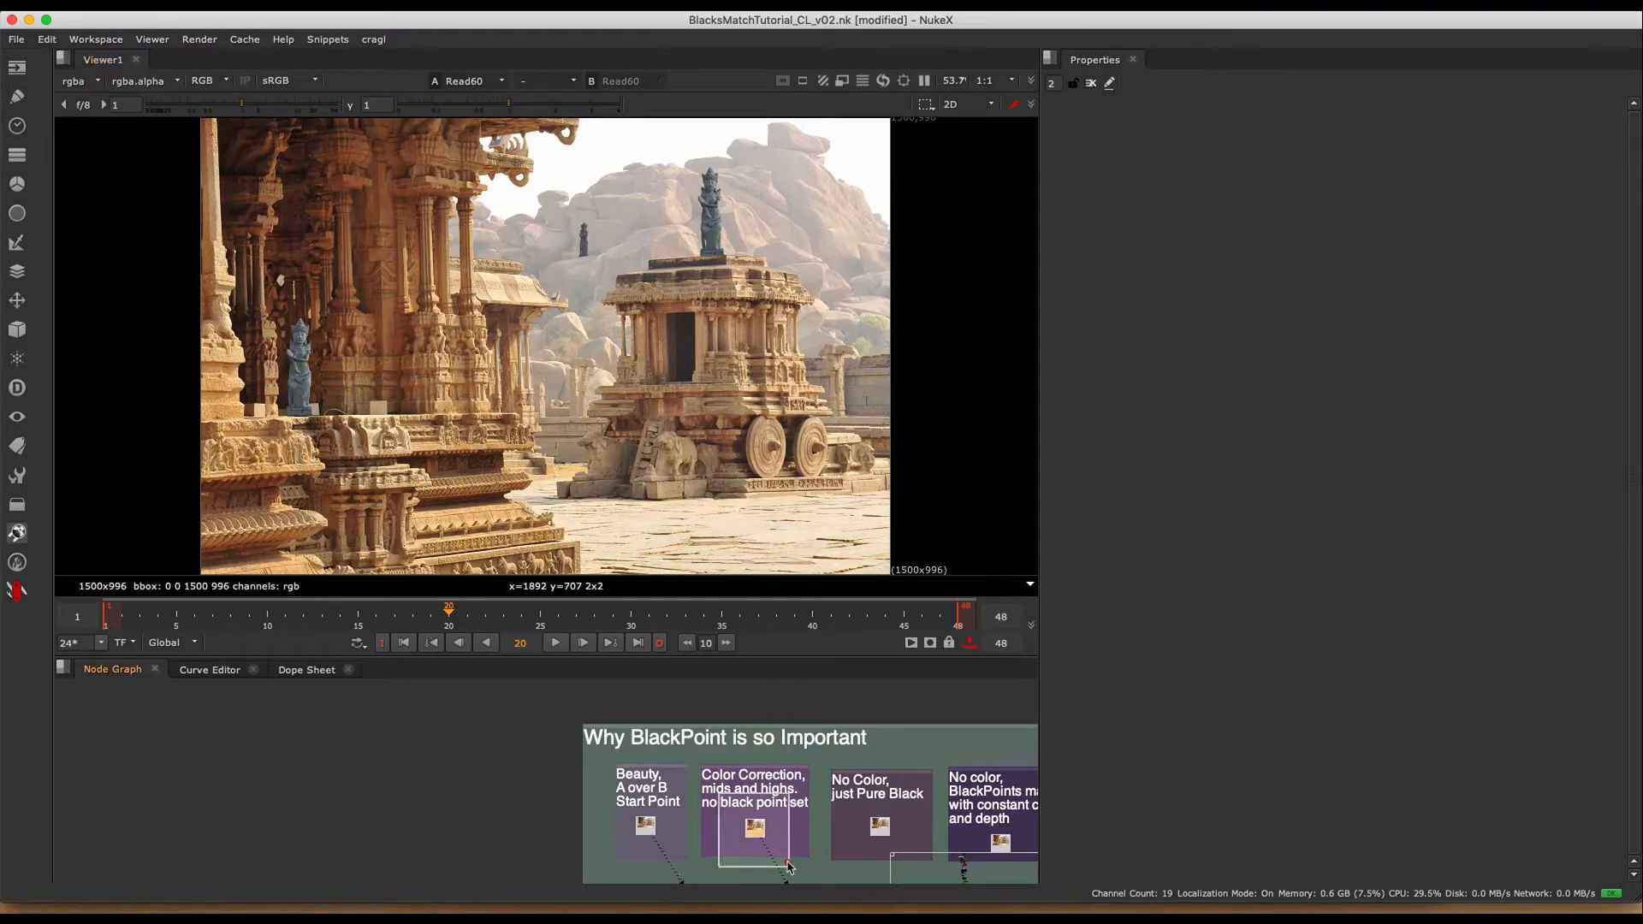
pyautogui.press('1')
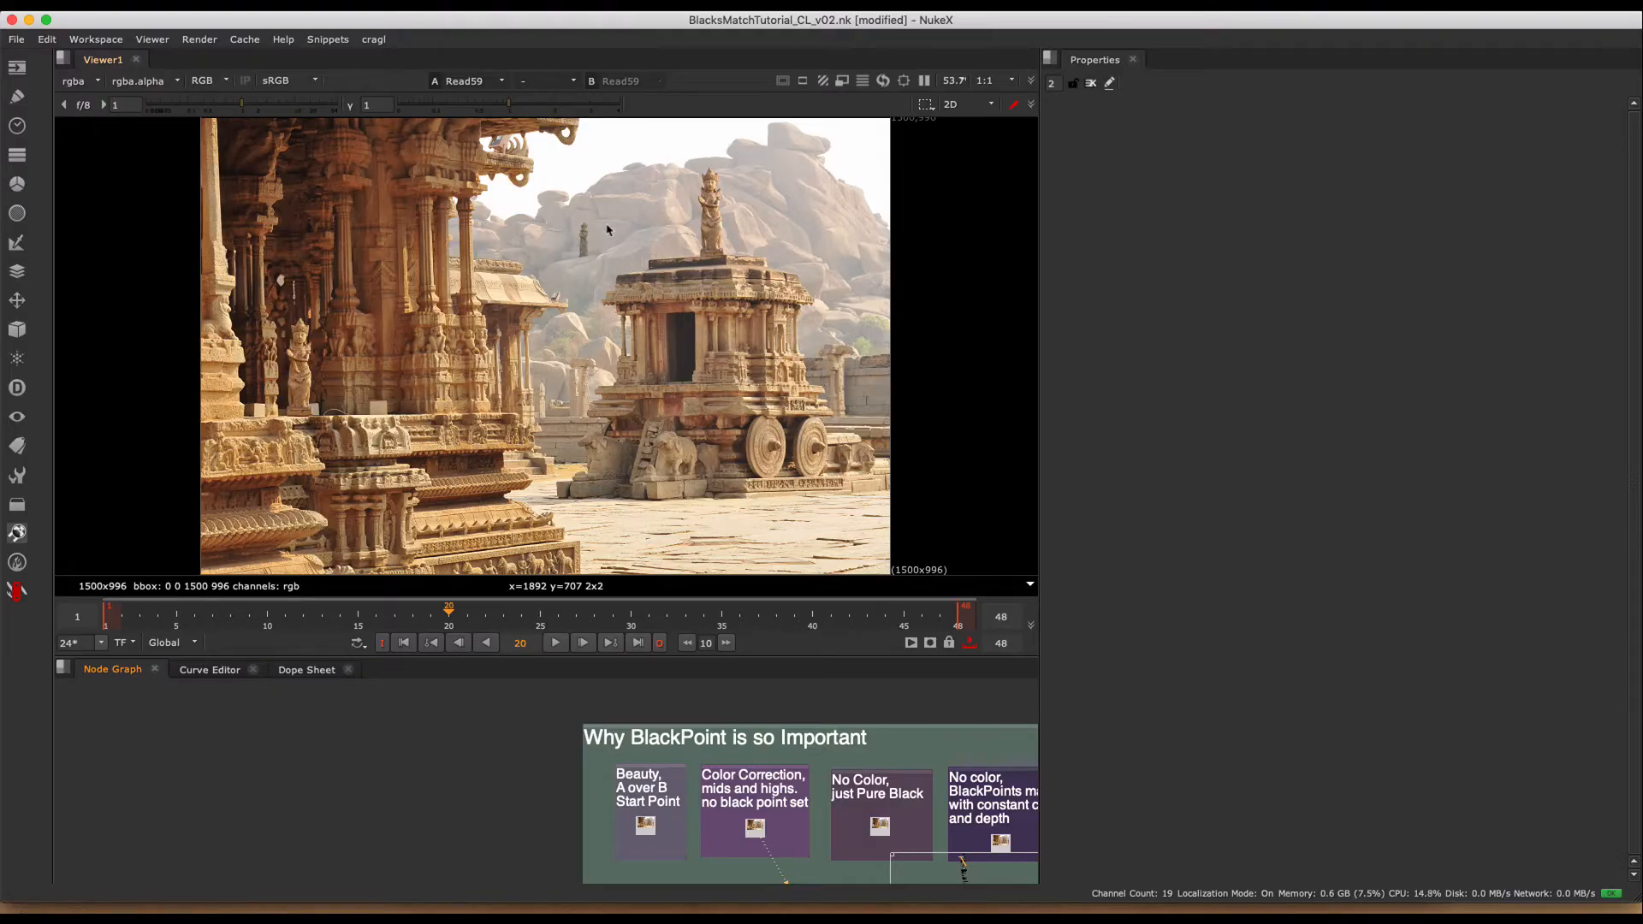
pyautogui.scroll(6, 554, 248)
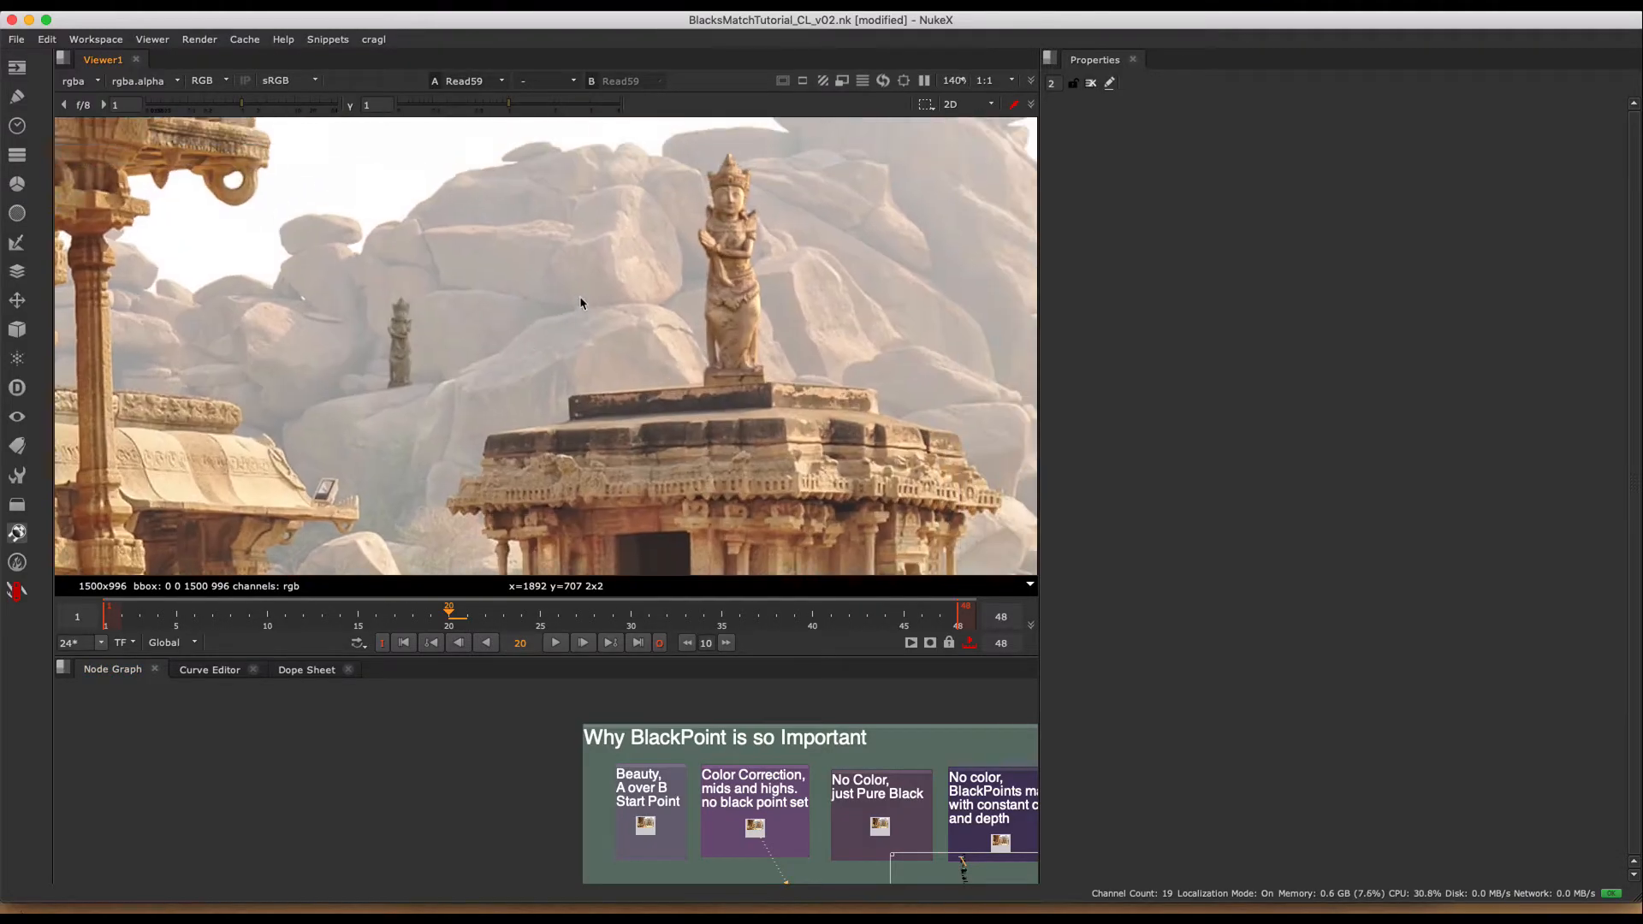
pyautogui.scroll(-3, 573, 257)
pyautogui.click(568, 306)
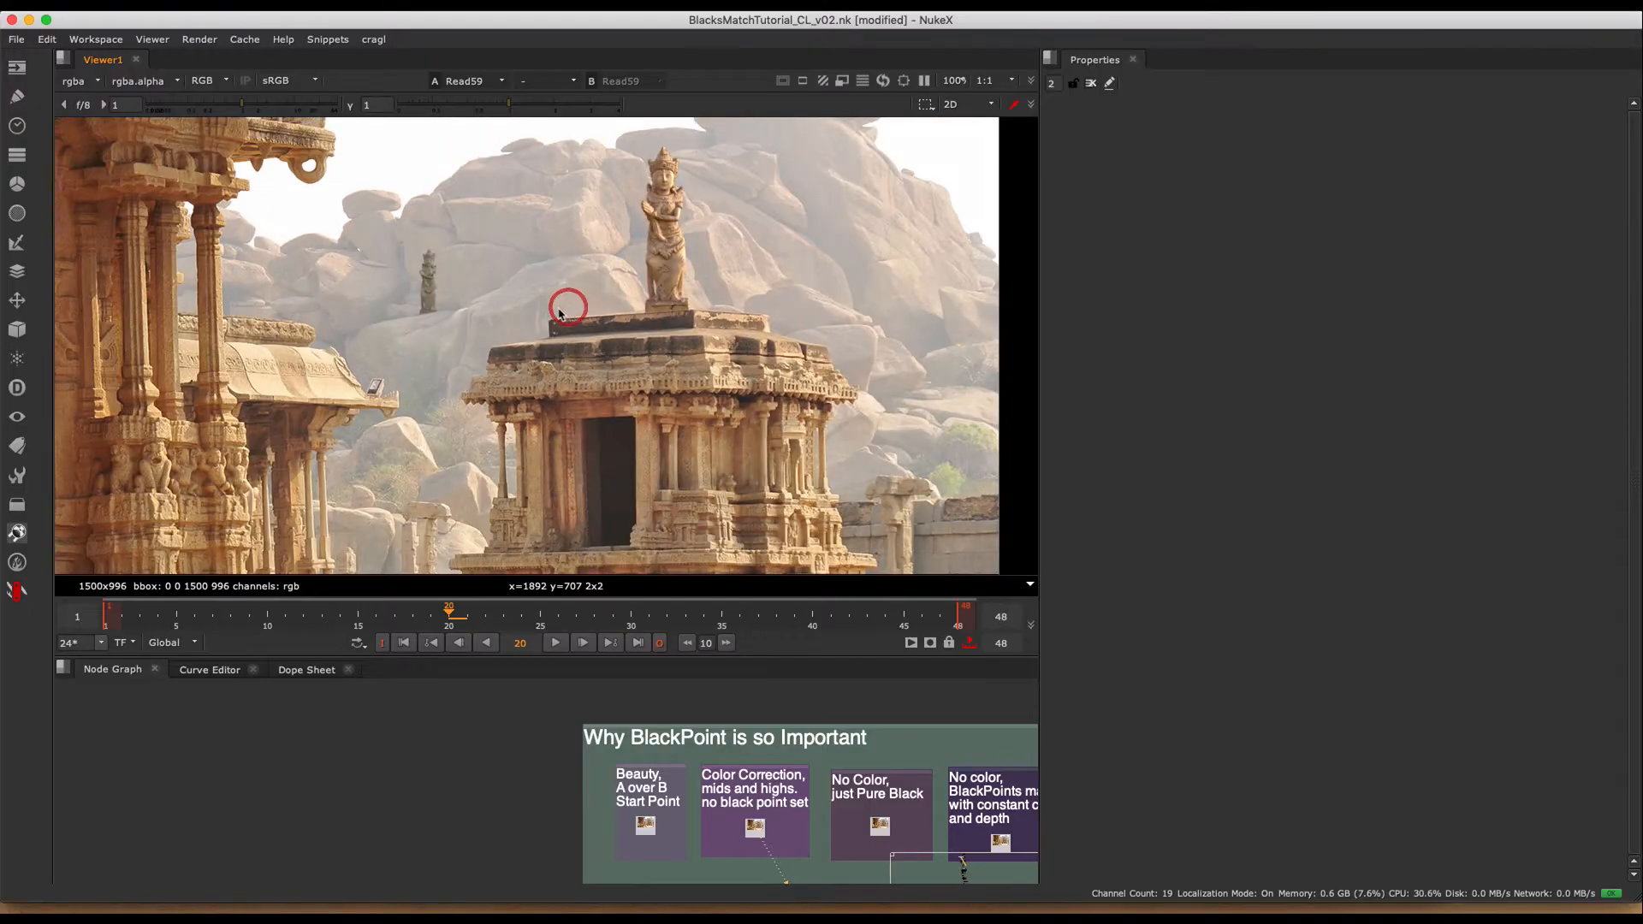
pyautogui.moveTo(751, 767); pyautogui.dragTo(696, 758, button='middle')
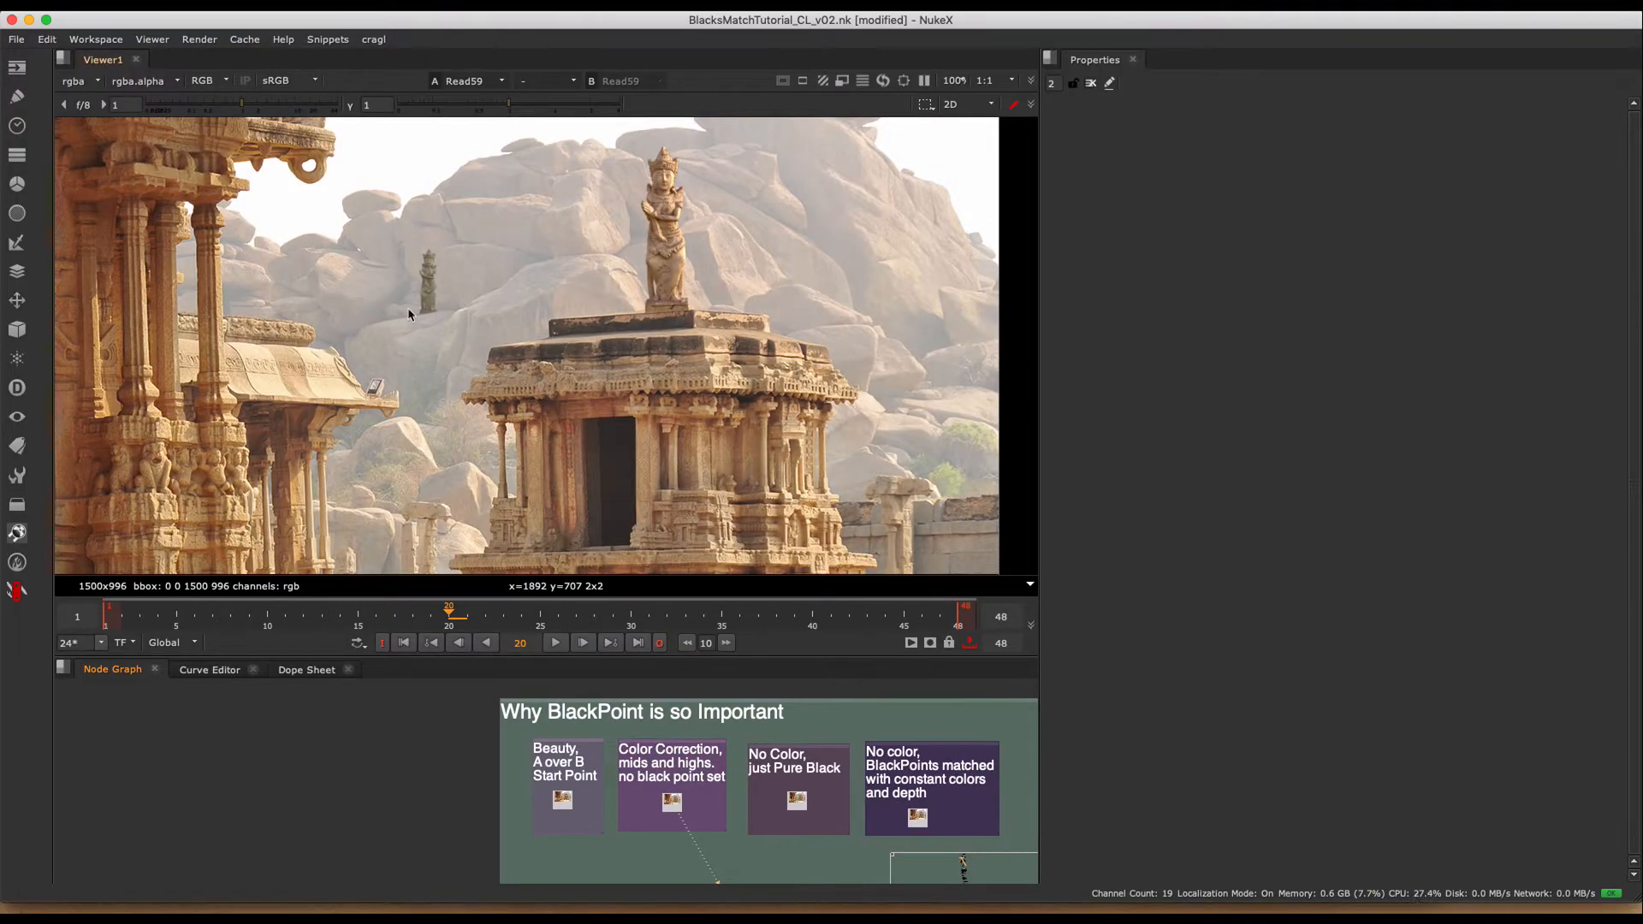
pyautogui.scroll(-5, 410, 311)
pyautogui.moveTo(509, 307); pyautogui.dragTo(673, 278, button='middle')
# - View the No Color, just Pure Black image (Read56) and examine the statue silhouettes
pyautogui.click(795, 798)
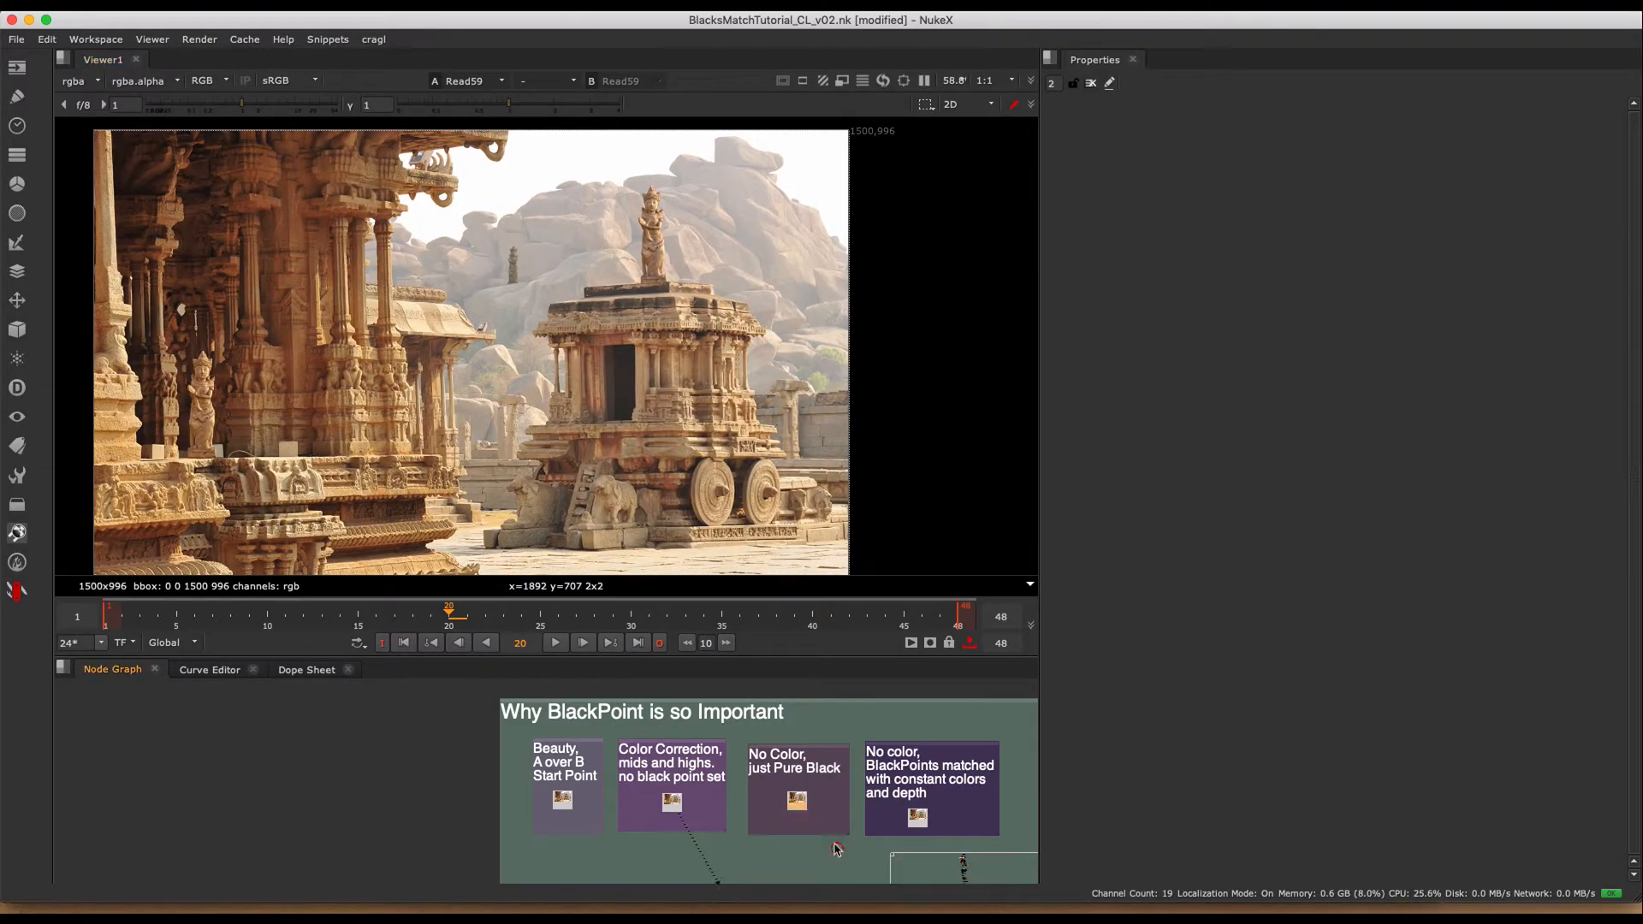
pyautogui.press('1')
pyautogui.moveTo(546, 301); pyautogui.dragTo(591, 287, button='middle')
pyautogui.scroll(3, 568, 294)
pyautogui.moveTo(579, 350); pyautogui.dragTo(590, 365, button='middle')
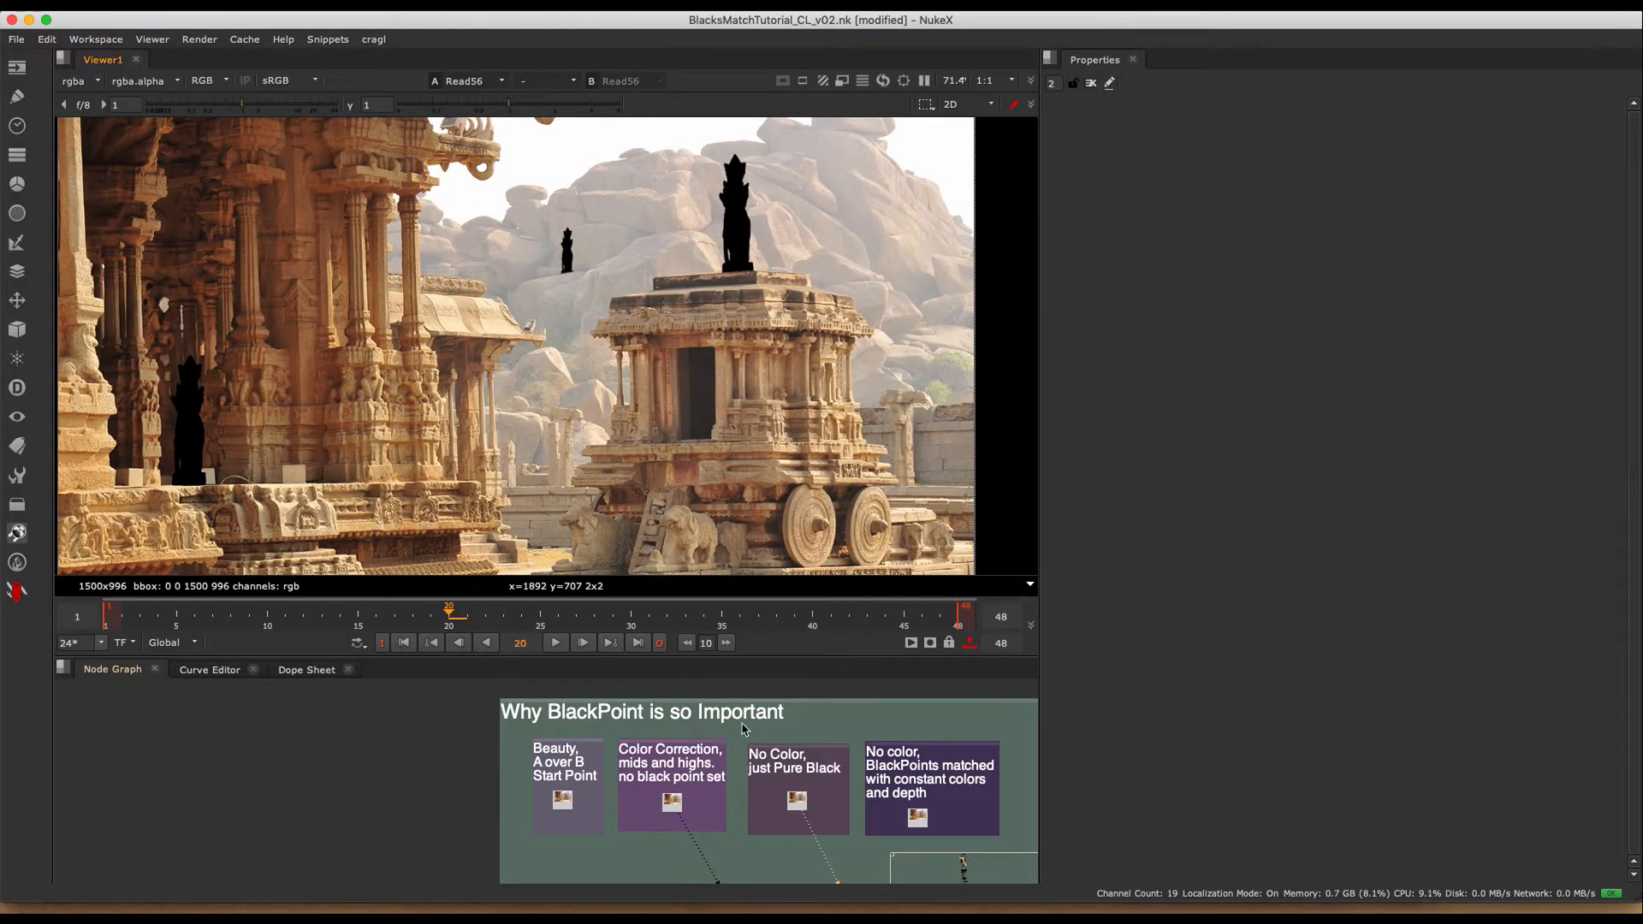
# - Assign the color-corrected image (Read59) to viewer input 1 and the pure-black image (Read56) to viewer input 2
pyautogui.press('1')
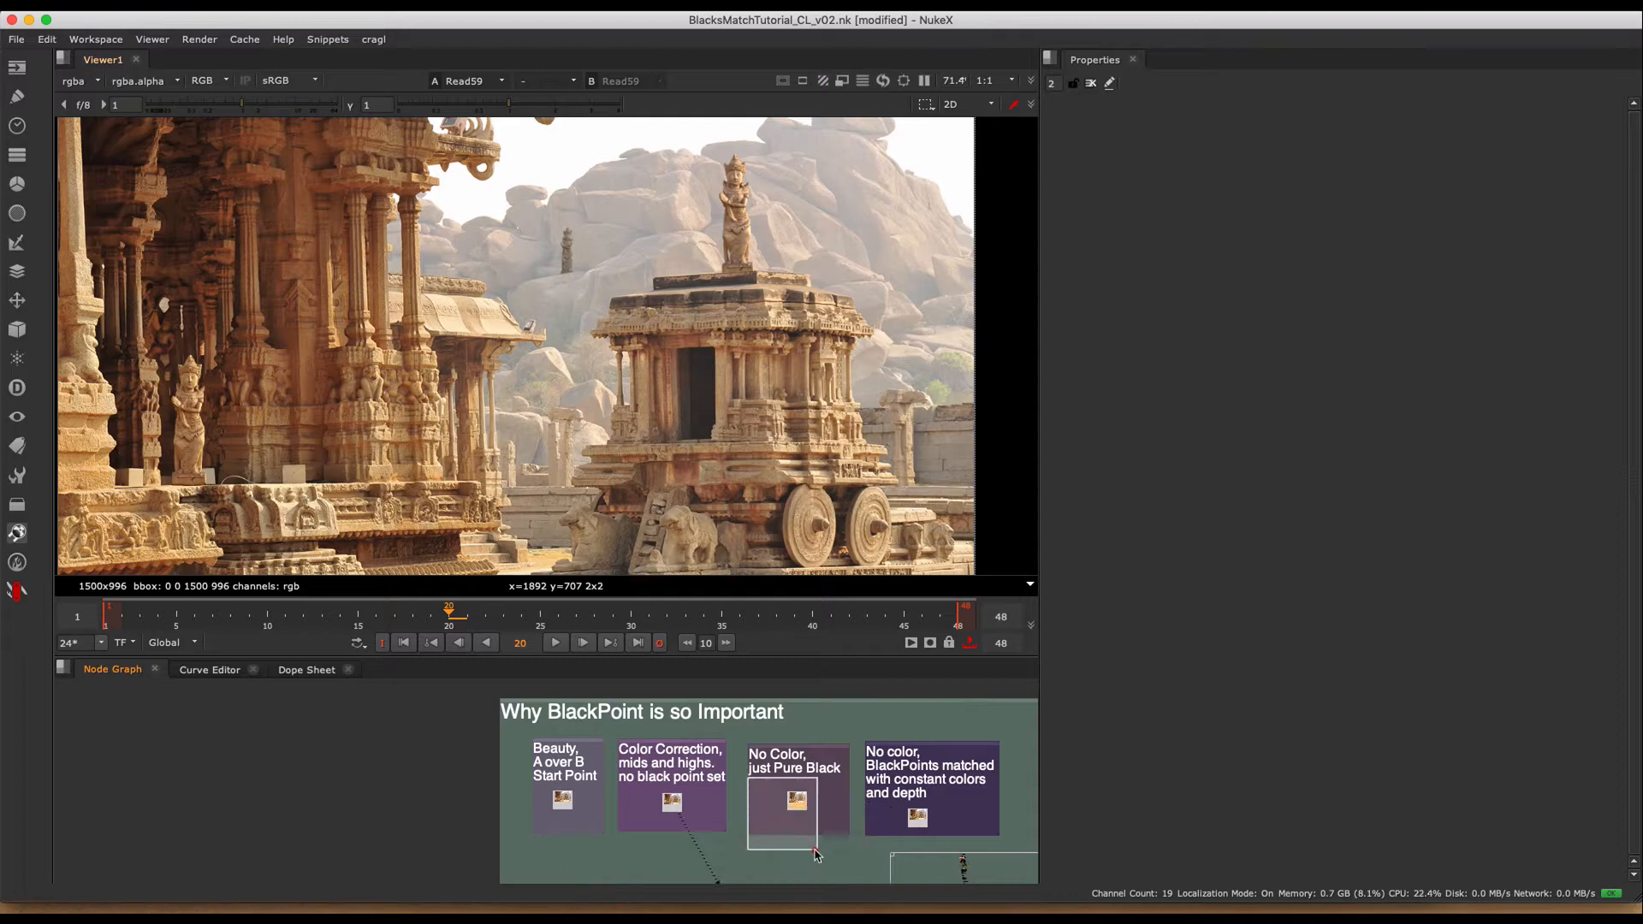
pyautogui.click(801, 801)
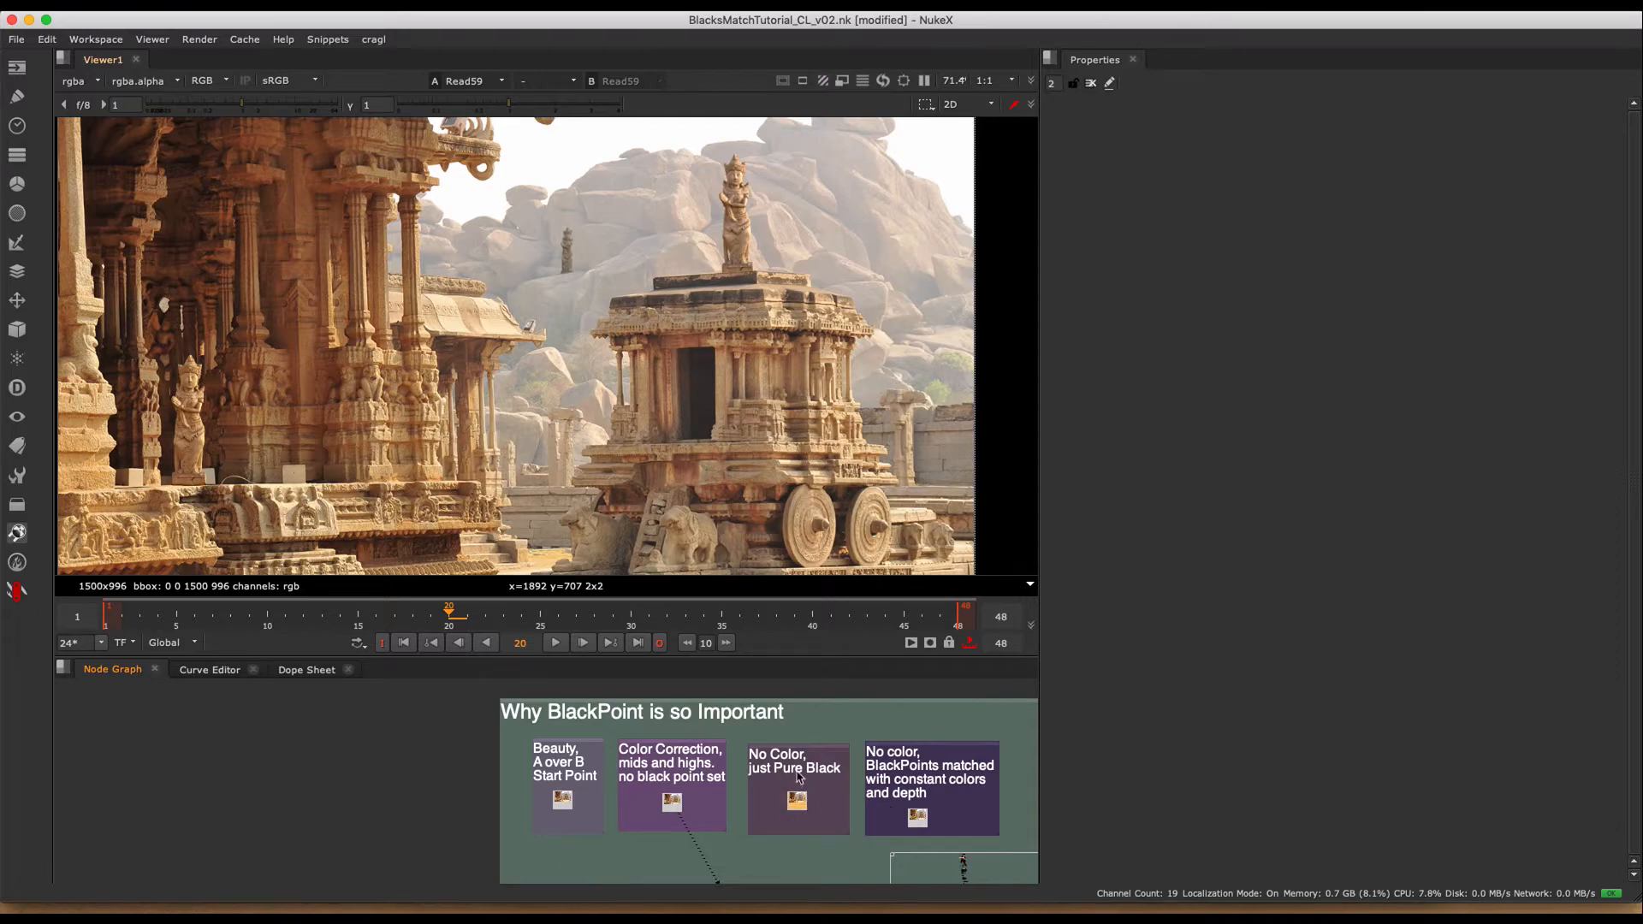
pyautogui.press('2')
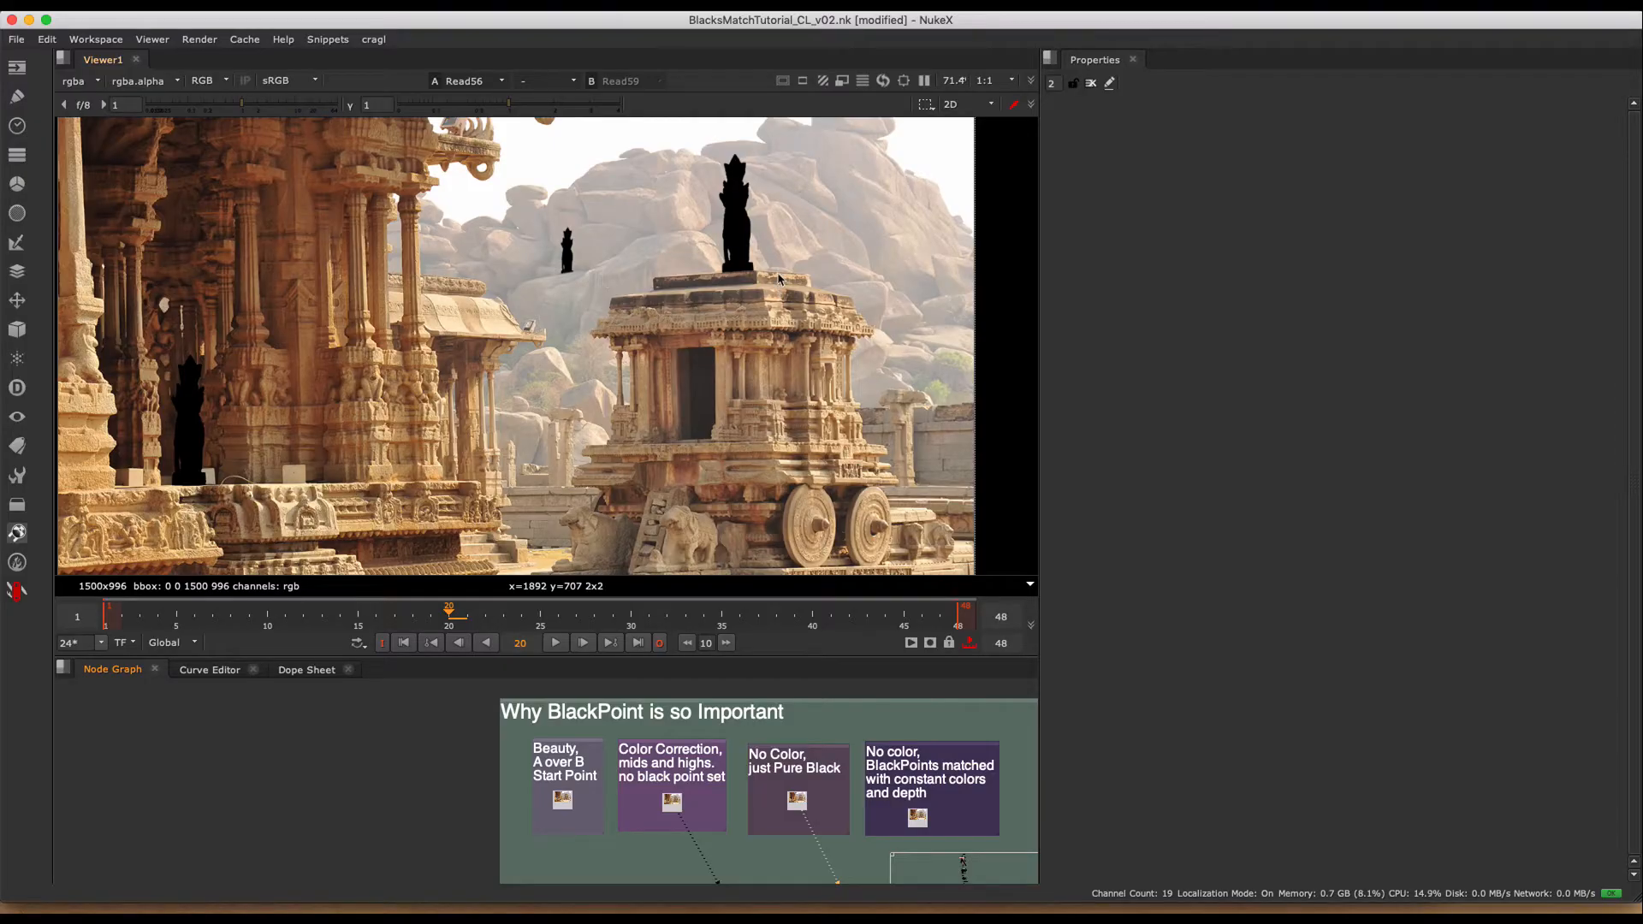
# - Examine the pure-black statues at their different depths and sample the pixel values of the temple-top statue
pyautogui.moveTo(804, 770); pyautogui.dragTo(662, 739, button='middle')
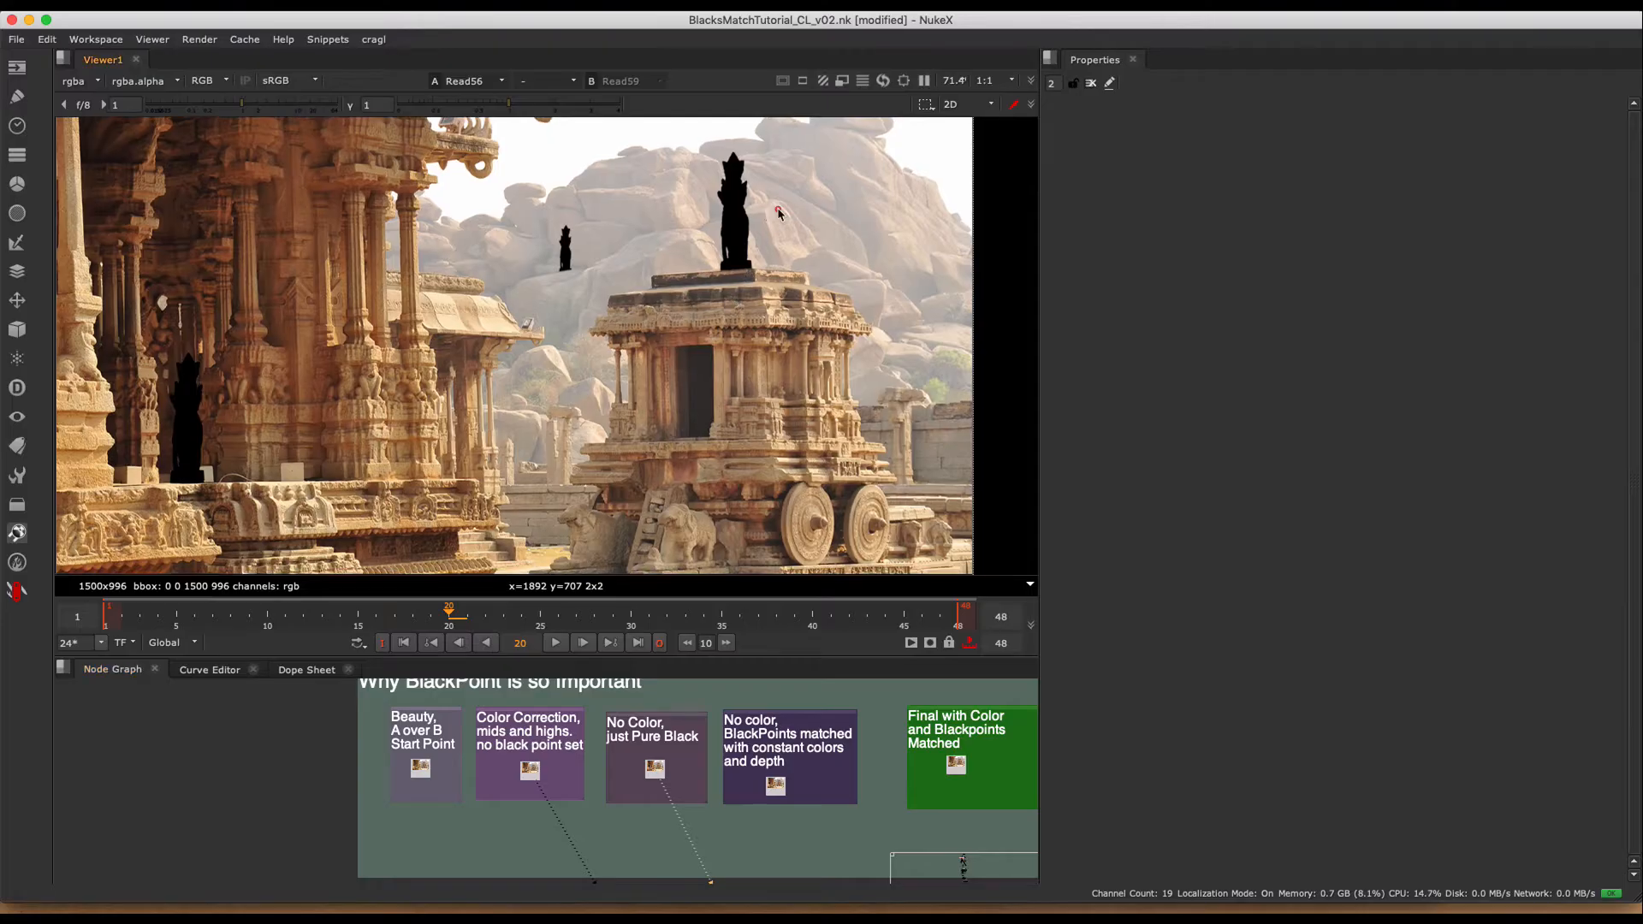
pyautogui.scroll(4, 734, 299)
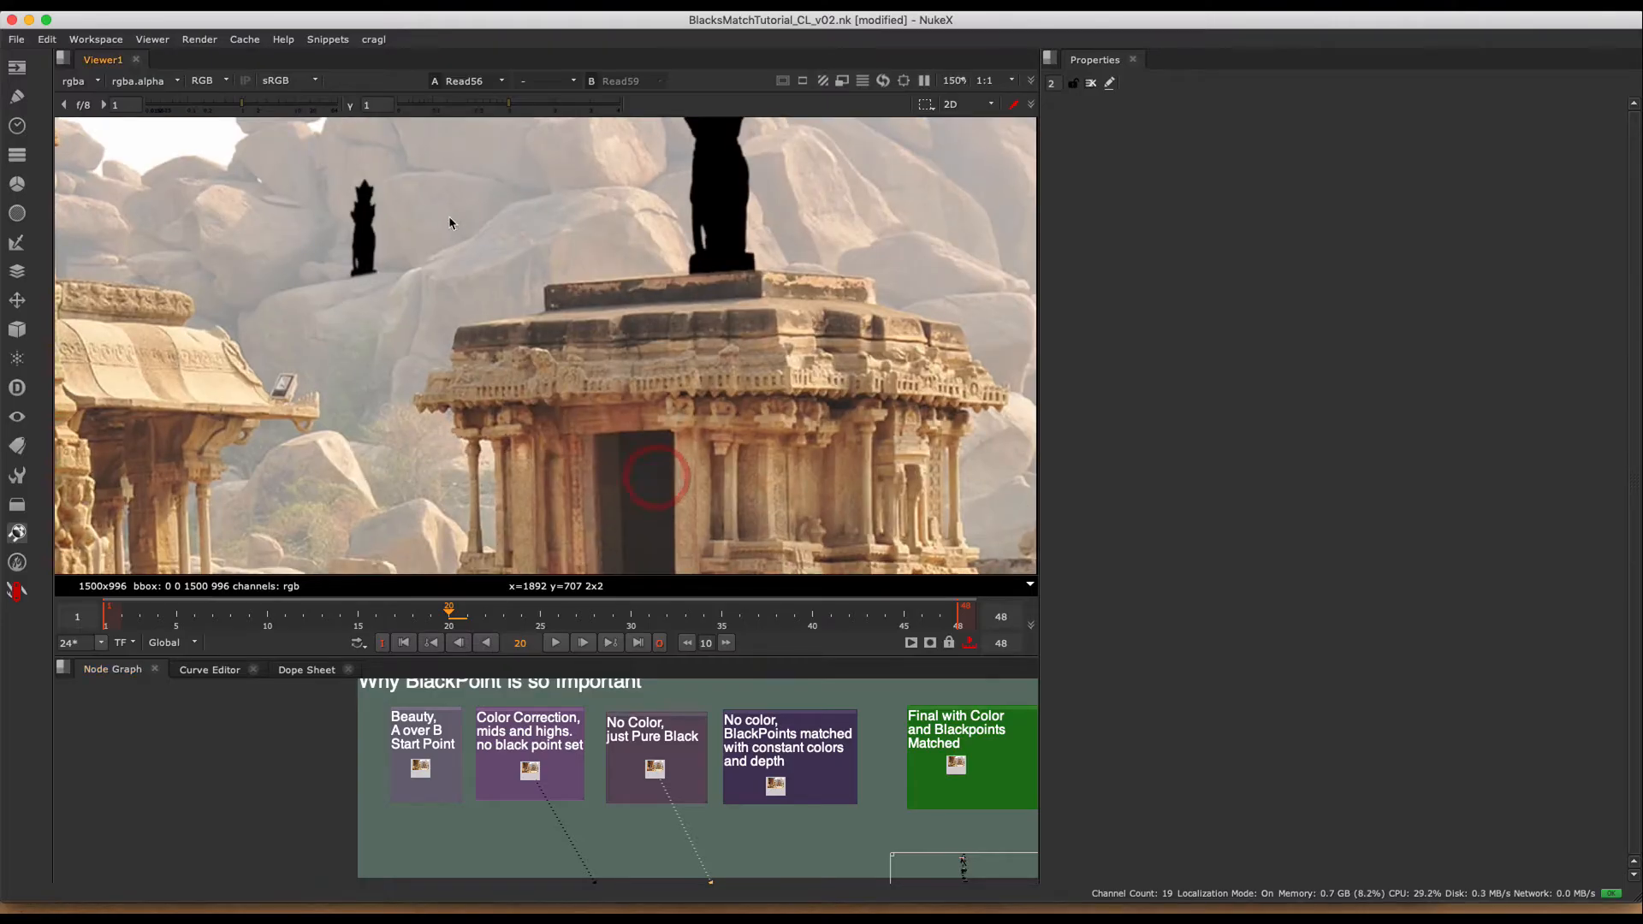
pyautogui.moveTo(427, 243); pyautogui.dragTo(488, 301, button='middle')
pyautogui.scroll(-3, 454, 291)
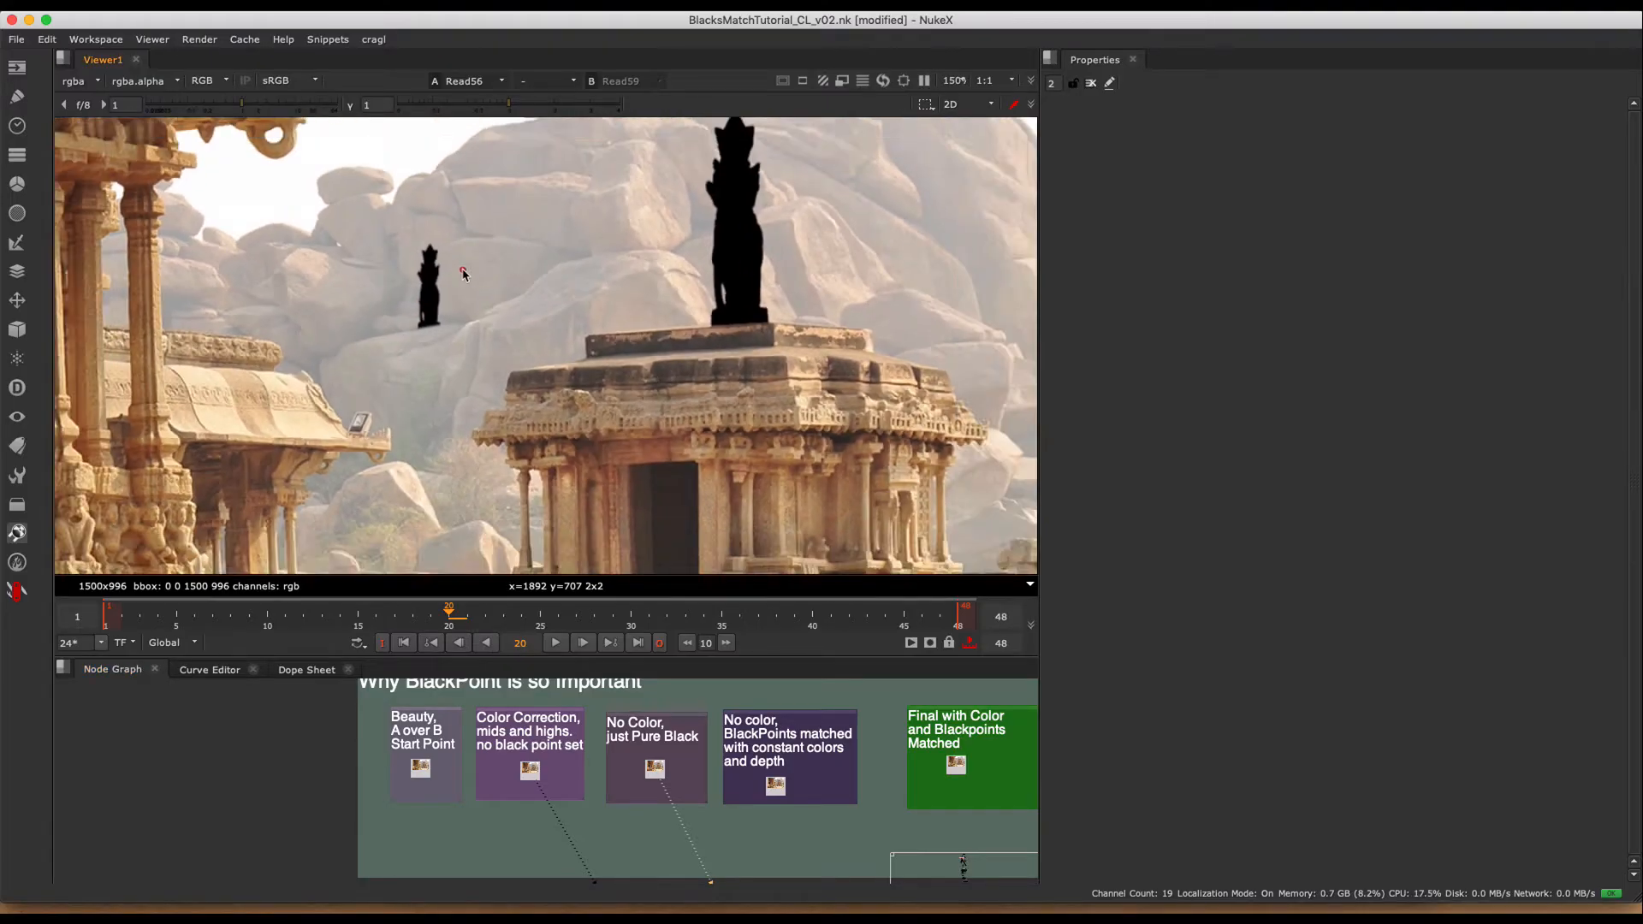
pyautogui.moveTo(578, 249); pyautogui.dragTo(676, 229, button='middle')
pyautogui.scroll(-2, 641, 307)
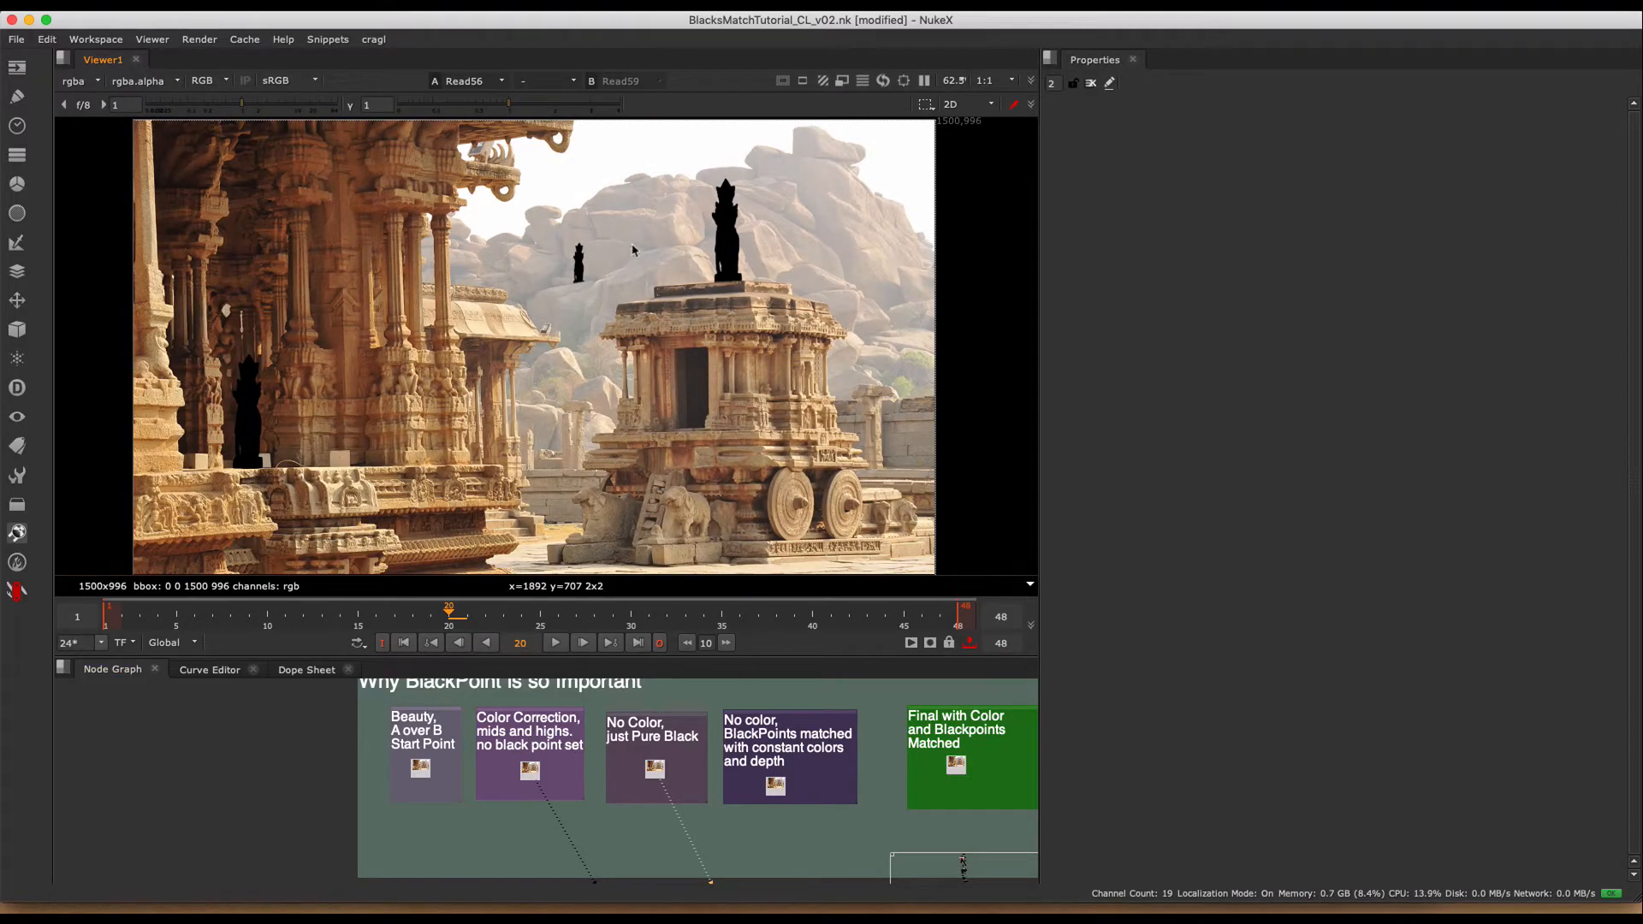
pyautogui.moveTo(661, 140); pyautogui.dragTo(864, 452)
pyautogui.click(626, 408)
pyautogui.click(525, 249)
pyautogui.moveTo(678, 749); pyautogui.dragTo(570, 846)
pyautogui.keyDown('super'); pyautogui.click(725, 241); pyautogui.keyUp('super')
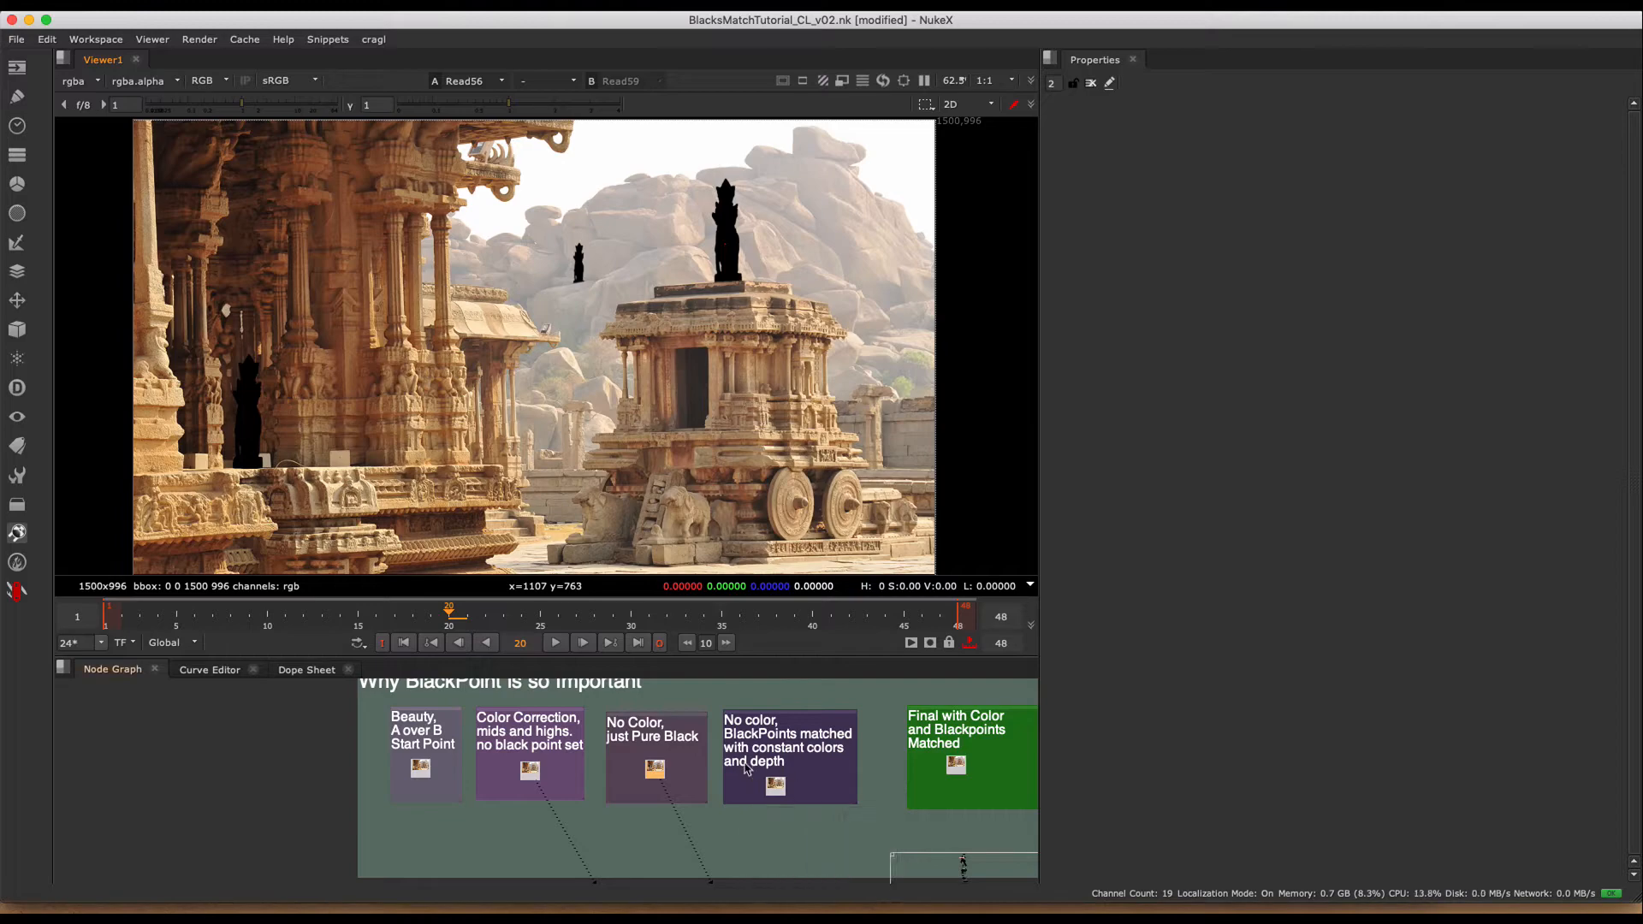
# - Show the BlackPoints matched image (Read57) on viewer input 2 and examine the temple-top and distant statues up close
pyautogui.click(776, 787)
pyautogui.press('2')
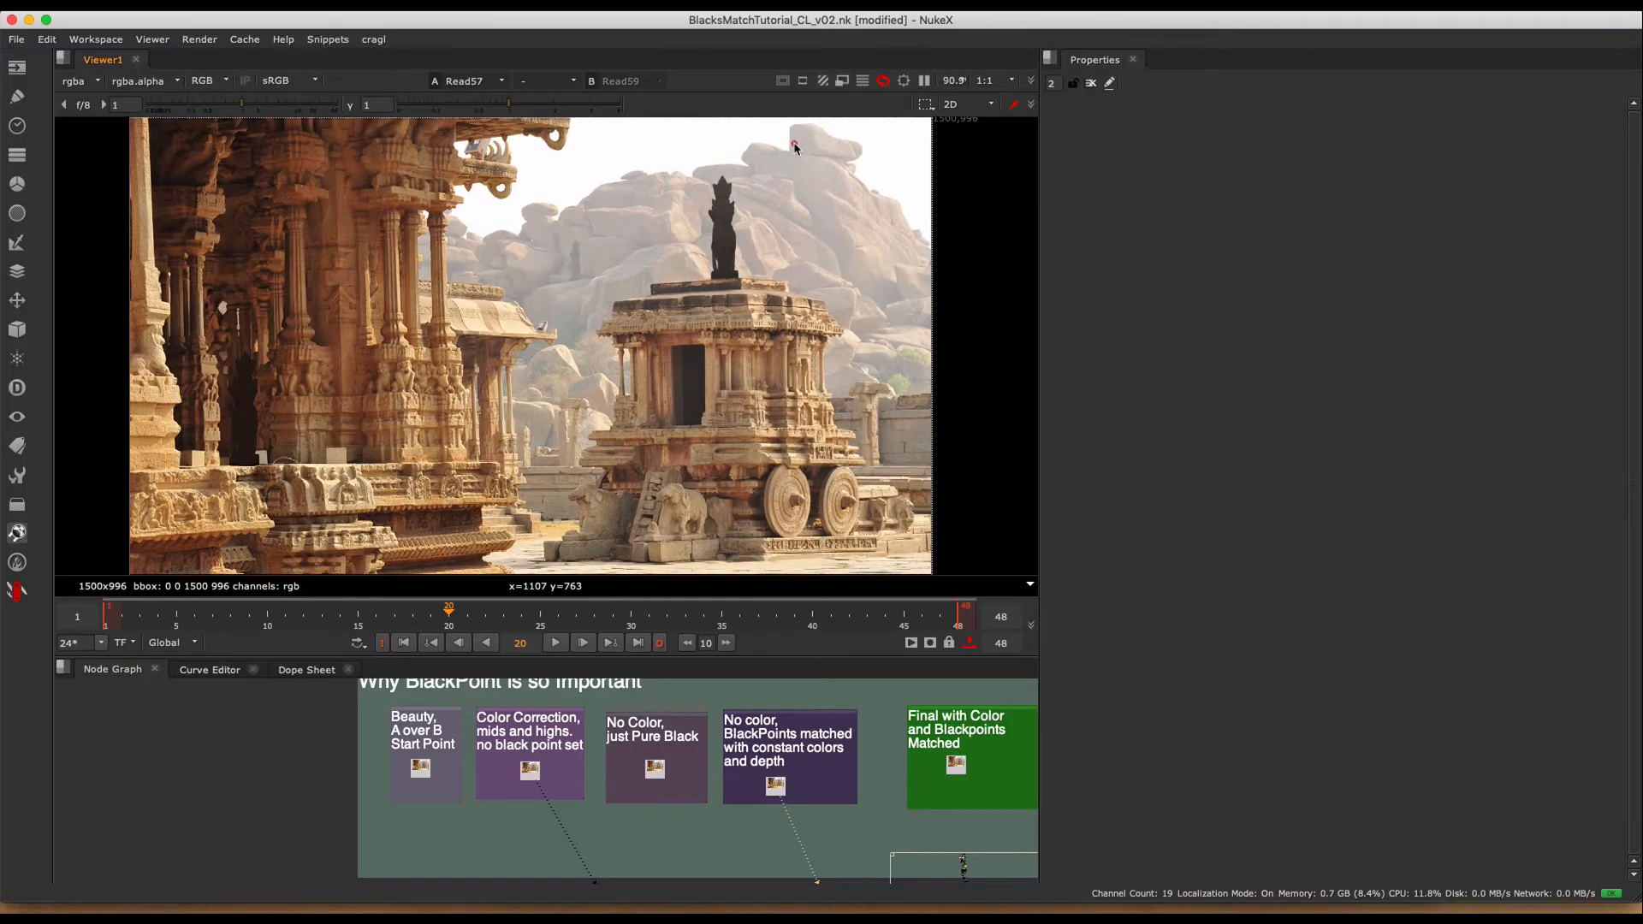
pyautogui.scroll(5, 727, 257)
pyautogui.moveTo(805, 212); pyautogui.dragTo(836, 190, button='middle')
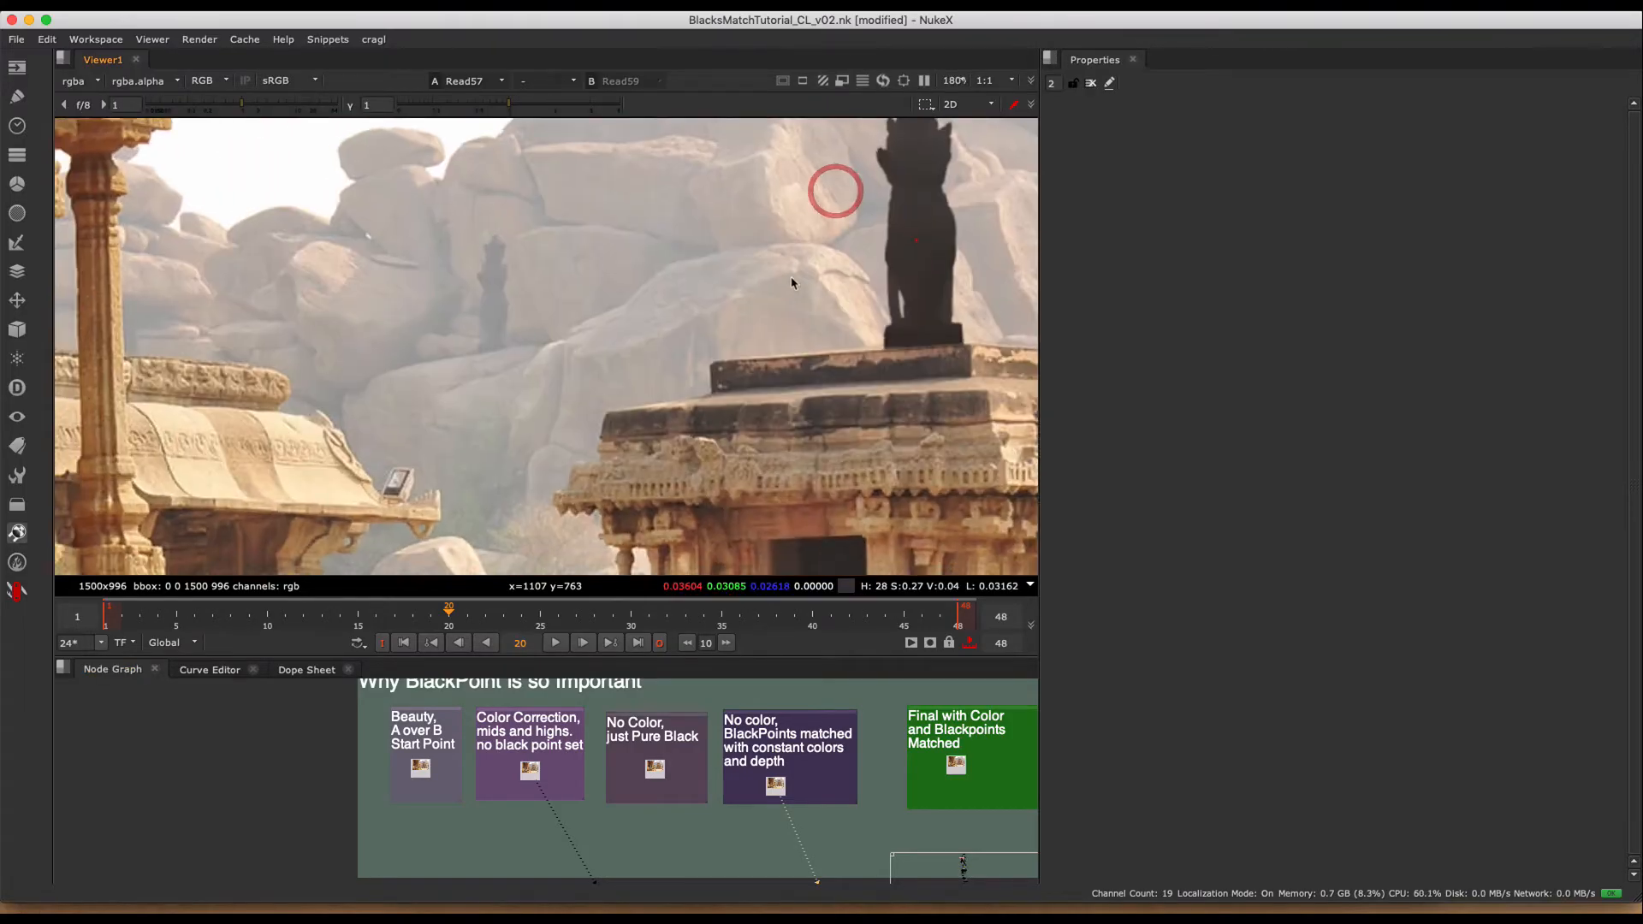
pyautogui.moveTo(792, 283); pyautogui.dragTo(668, 393, button='middle')
pyautogui.scroll(-4, 666, 394)
pyautogui.scroll(3, 702, 368)
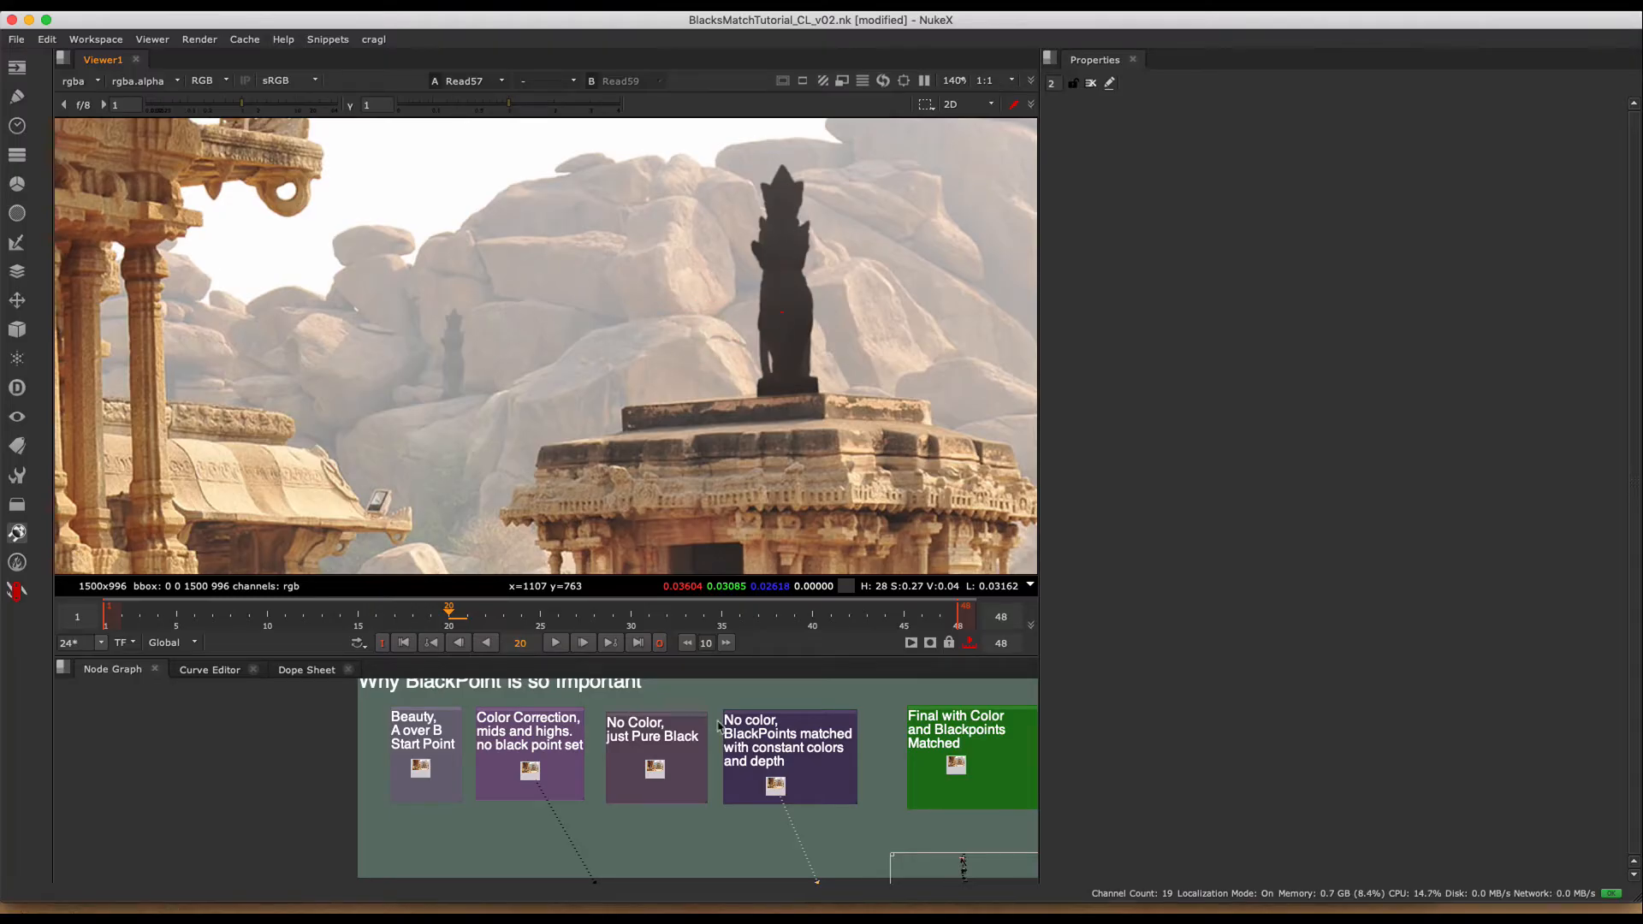
# - Assign the pure-black image (Read56) to viewer input 1 and compare it with Read57 at the statue between the temple columns
pyautogui.click(602, 822)
pyautogui.press('1')
pyautogui.press('2')
pyautogui.moveTo(476, 466); pyautogui.dragTo(776, 239, button='middle')
pyautogui.moveTo(145, 340); pyautogui.dragTo(570, 295, button='middle')
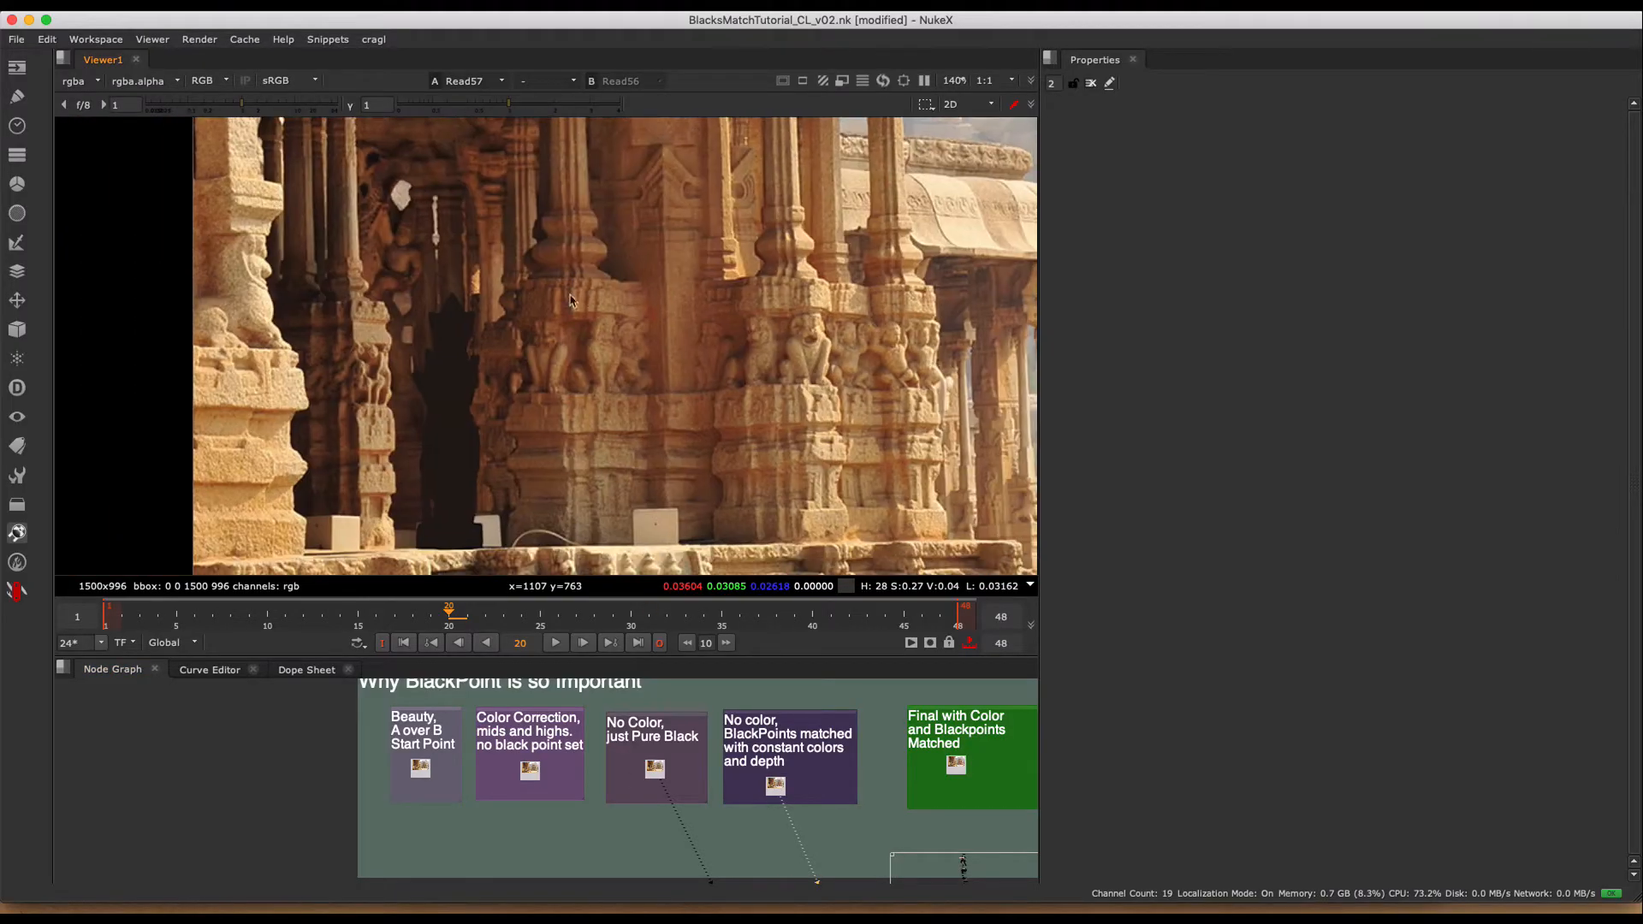
pyautogui.moveTo(443, 466); pyautogui.dragTo(561, 443, button='middle')
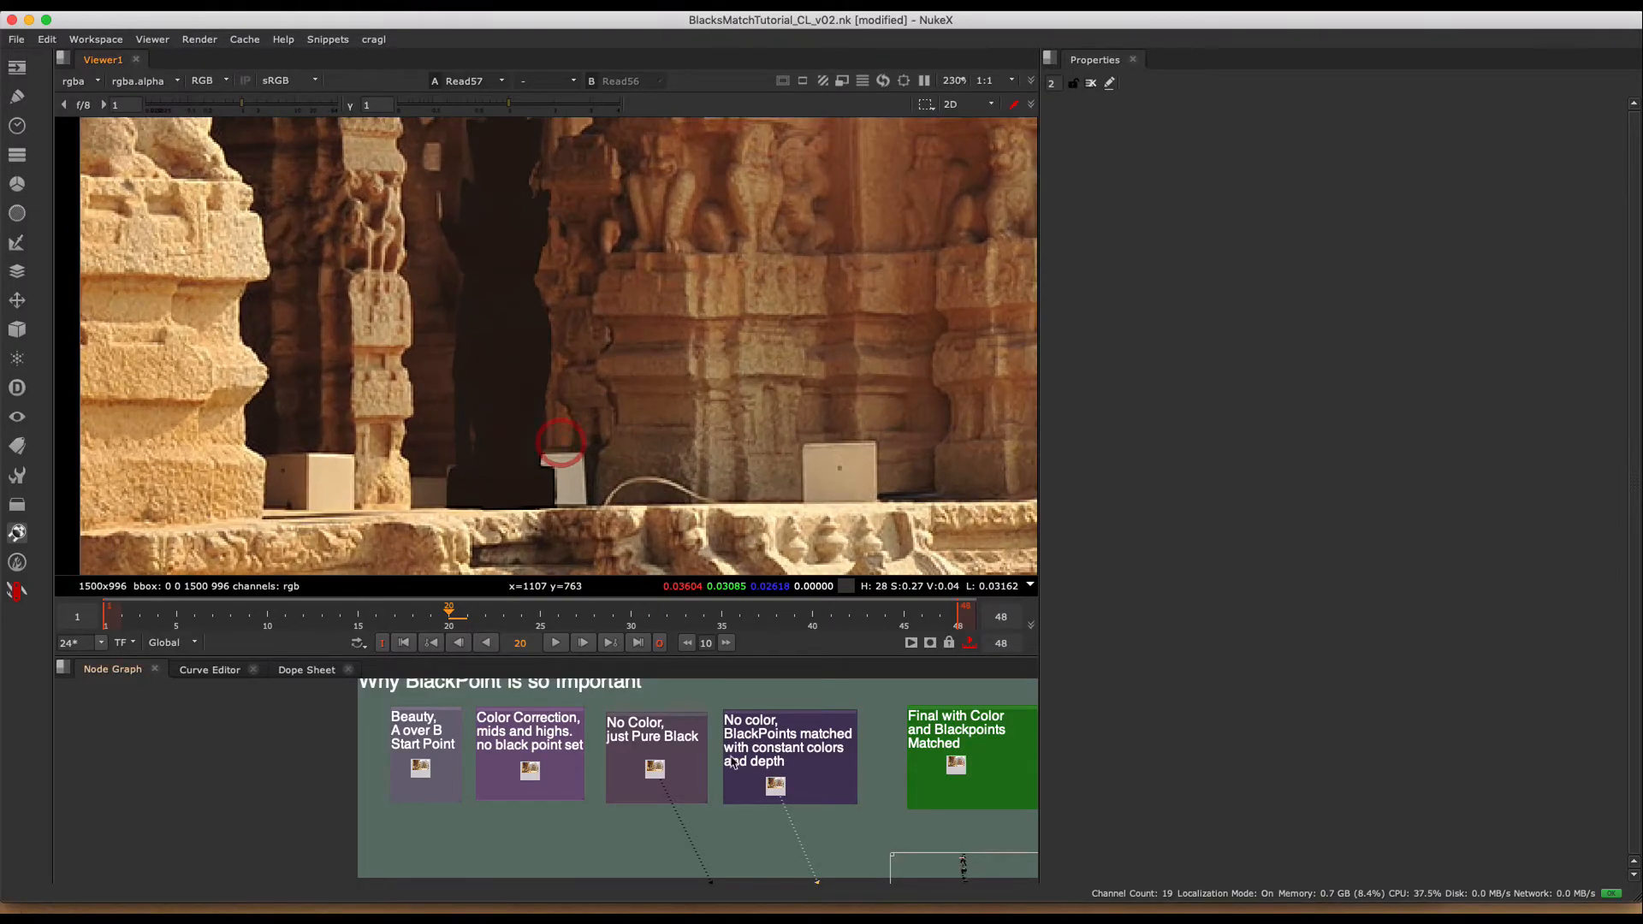
pyautogui.press('1')
pyautogui.press('2')
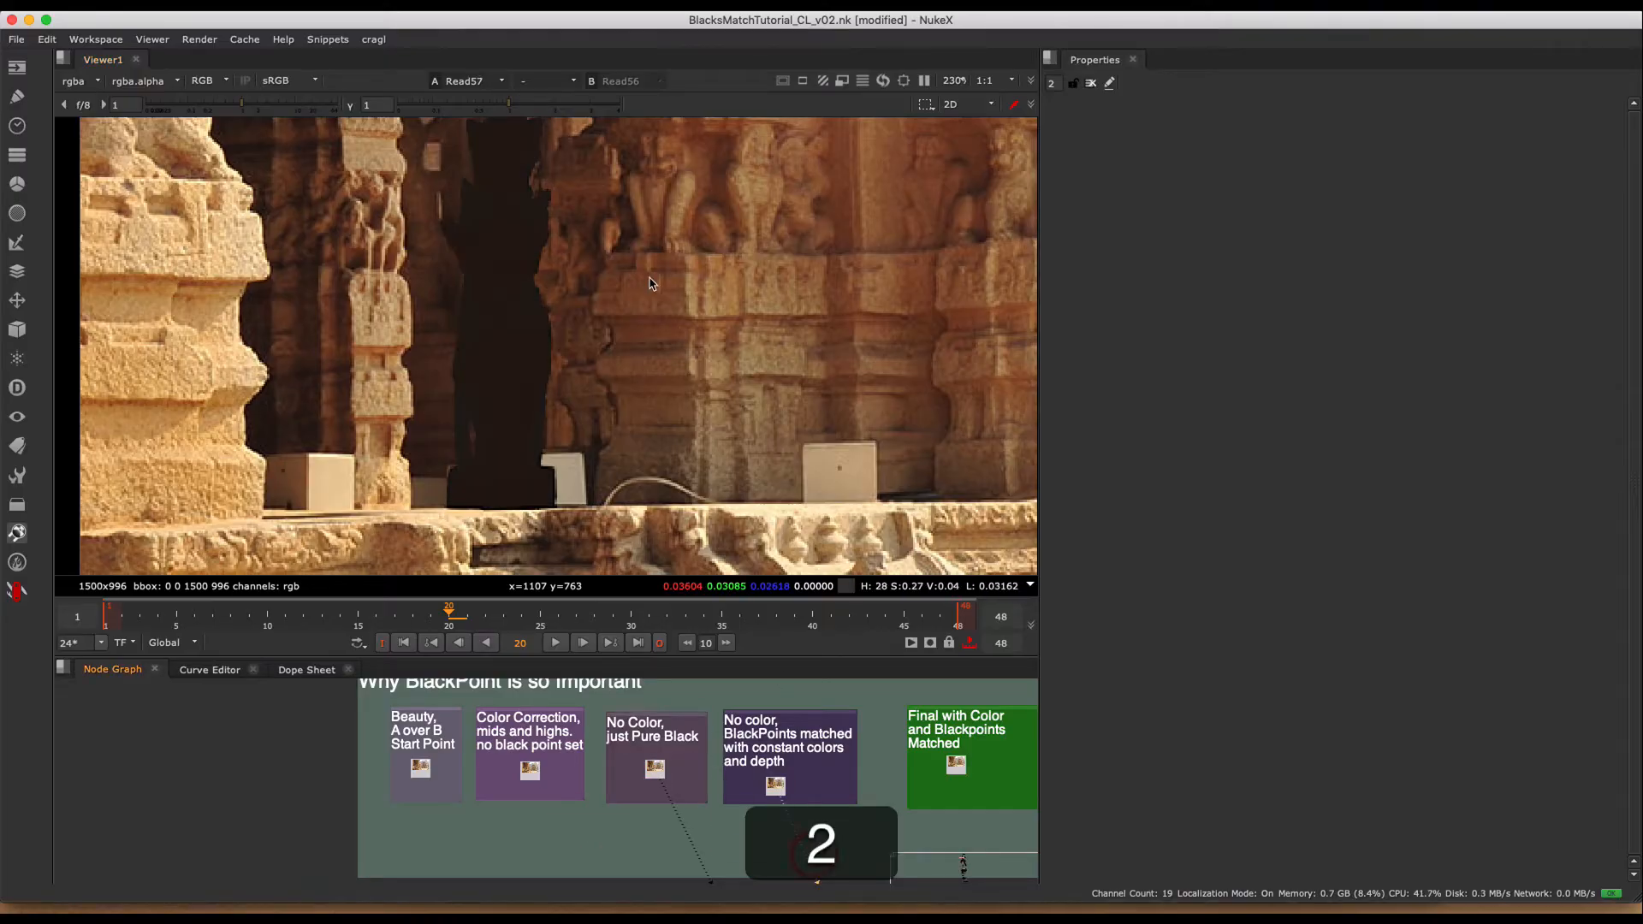
# - Turn on the viewer wipe between Read57 and Read56 and sweep it across the column, distant and temple-top statues
pyautogui.press('w')
pyautogui.scroll(-10, 753, 295)
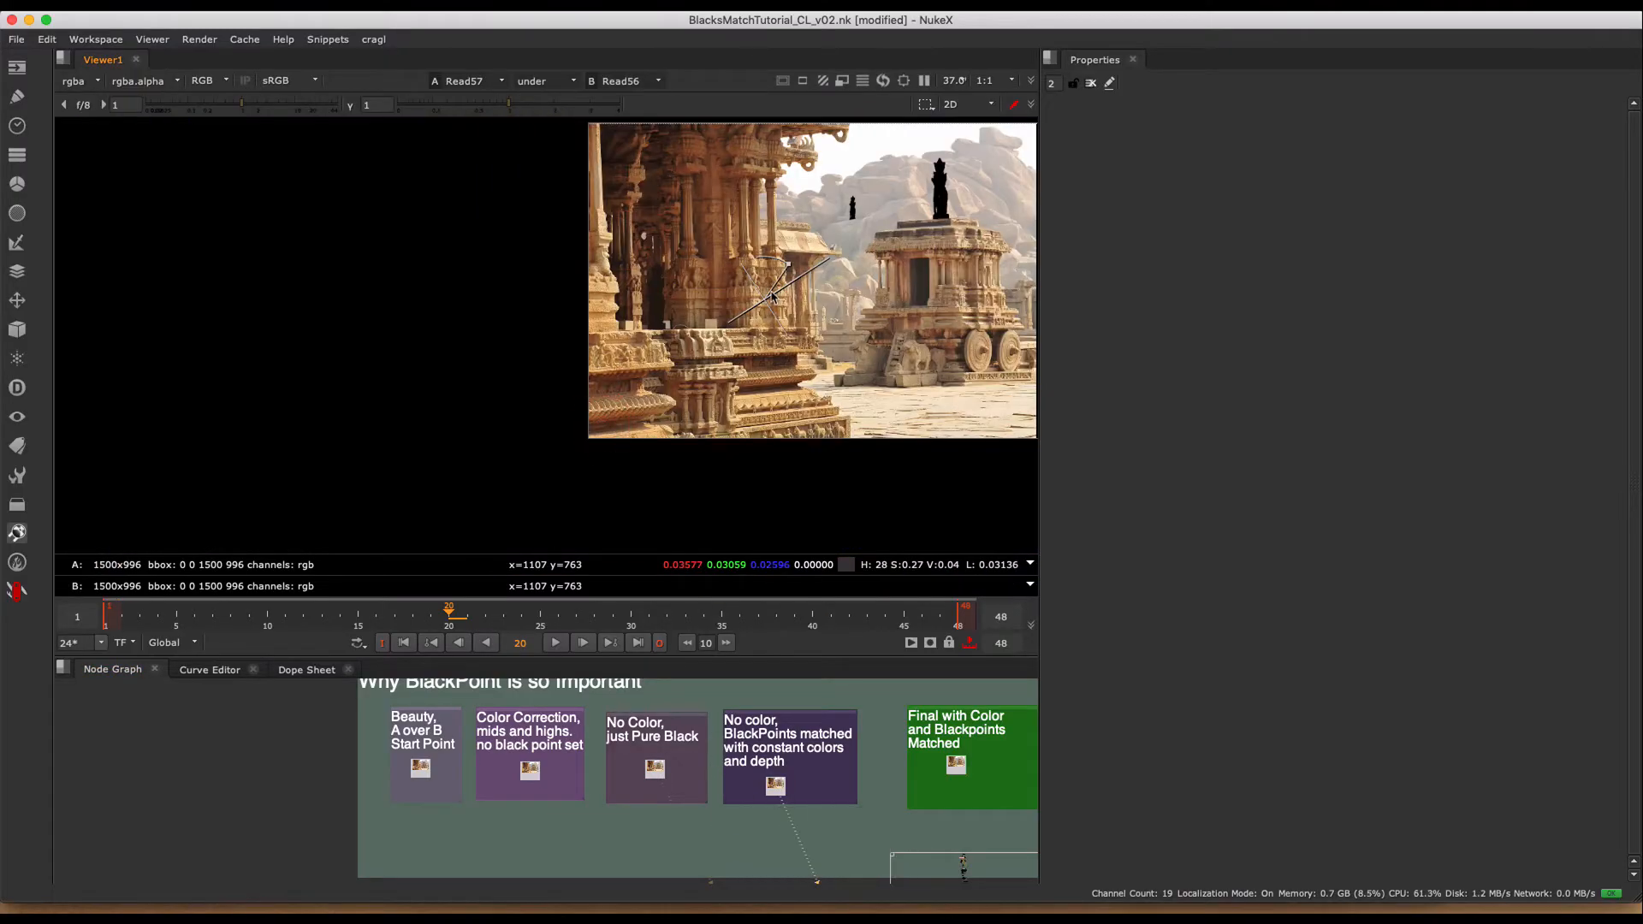
pyautogui.scroll(5, 665, 321)
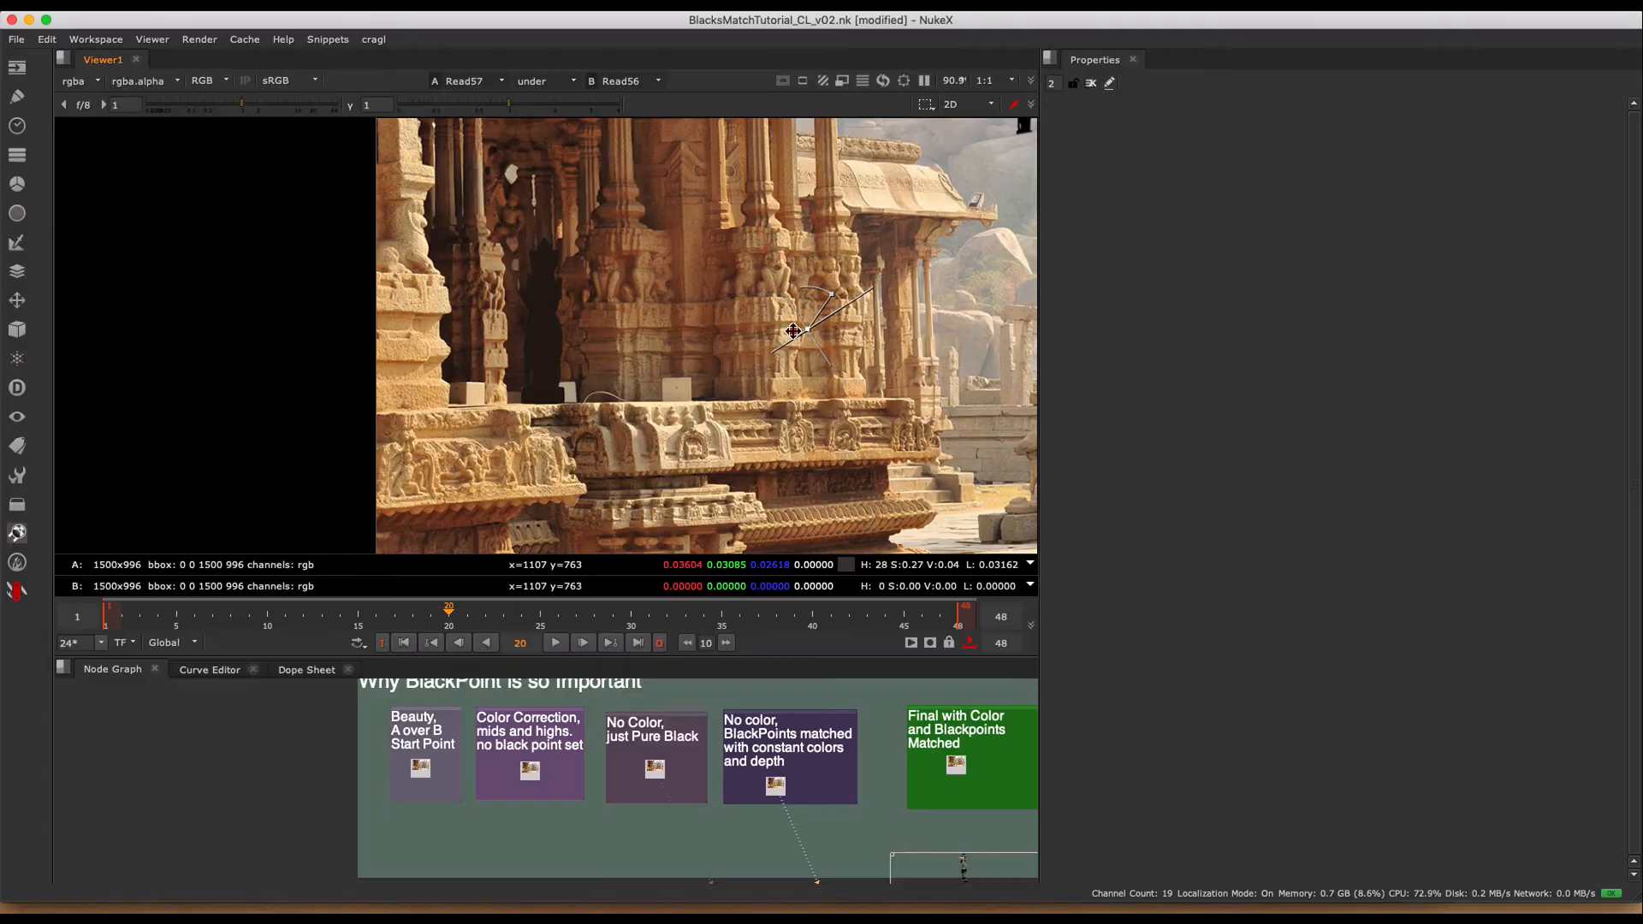
pyautogui.moveTo(791, 329); pyautogui.dragTo(667, 337)
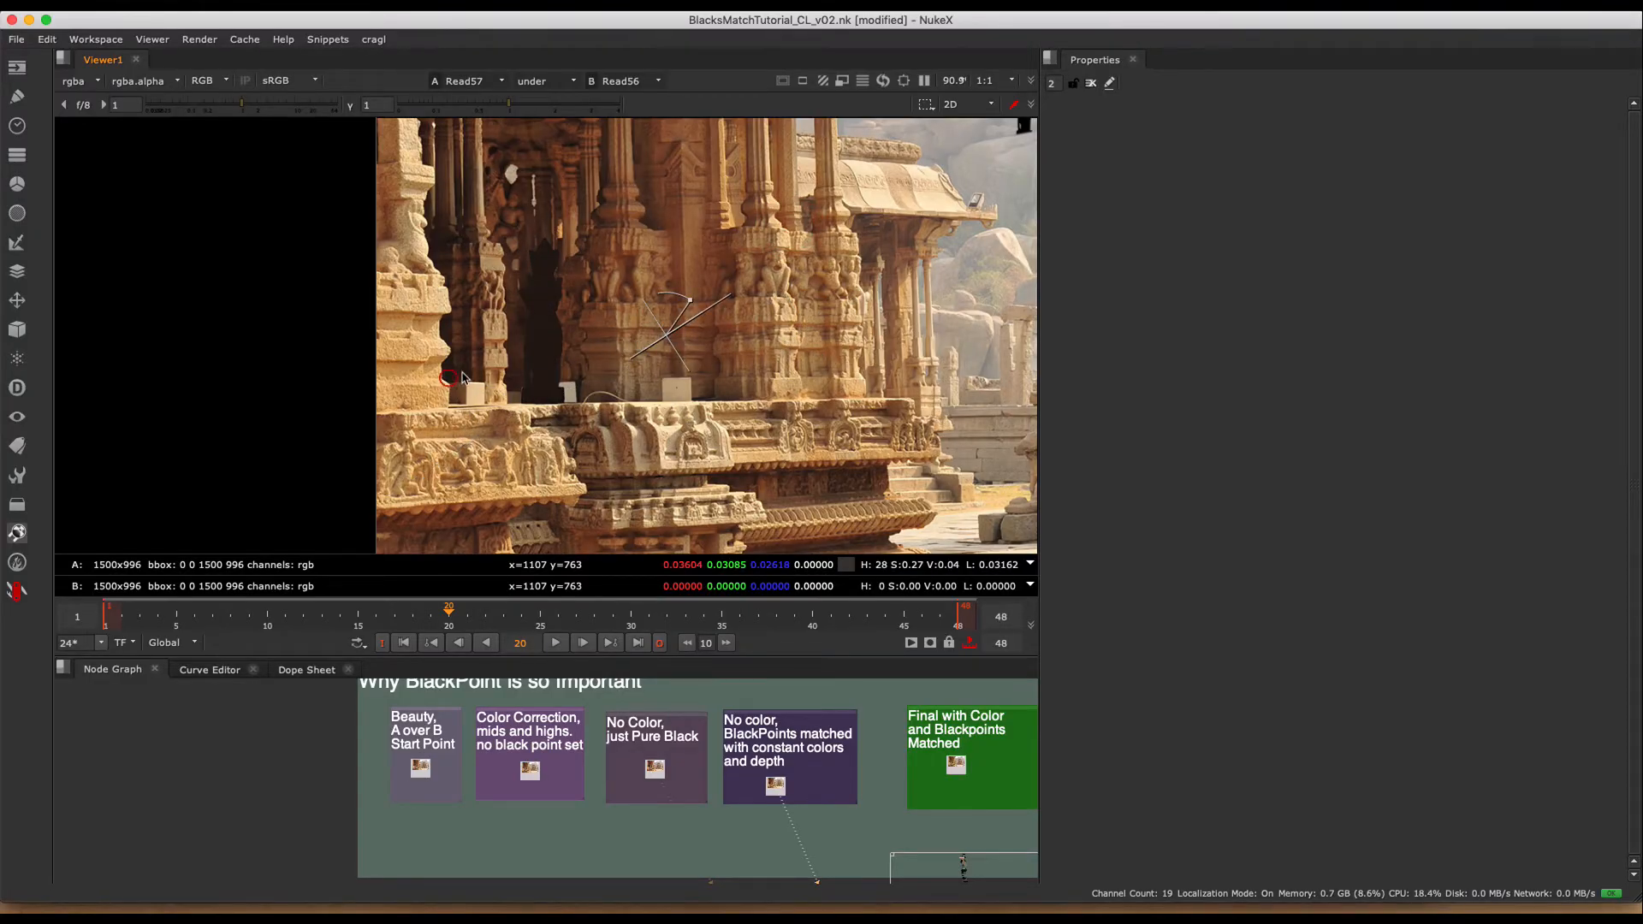
pyautogui.moveTo(685, 347); pyautogui.dragTo(292, 420, button='middle')
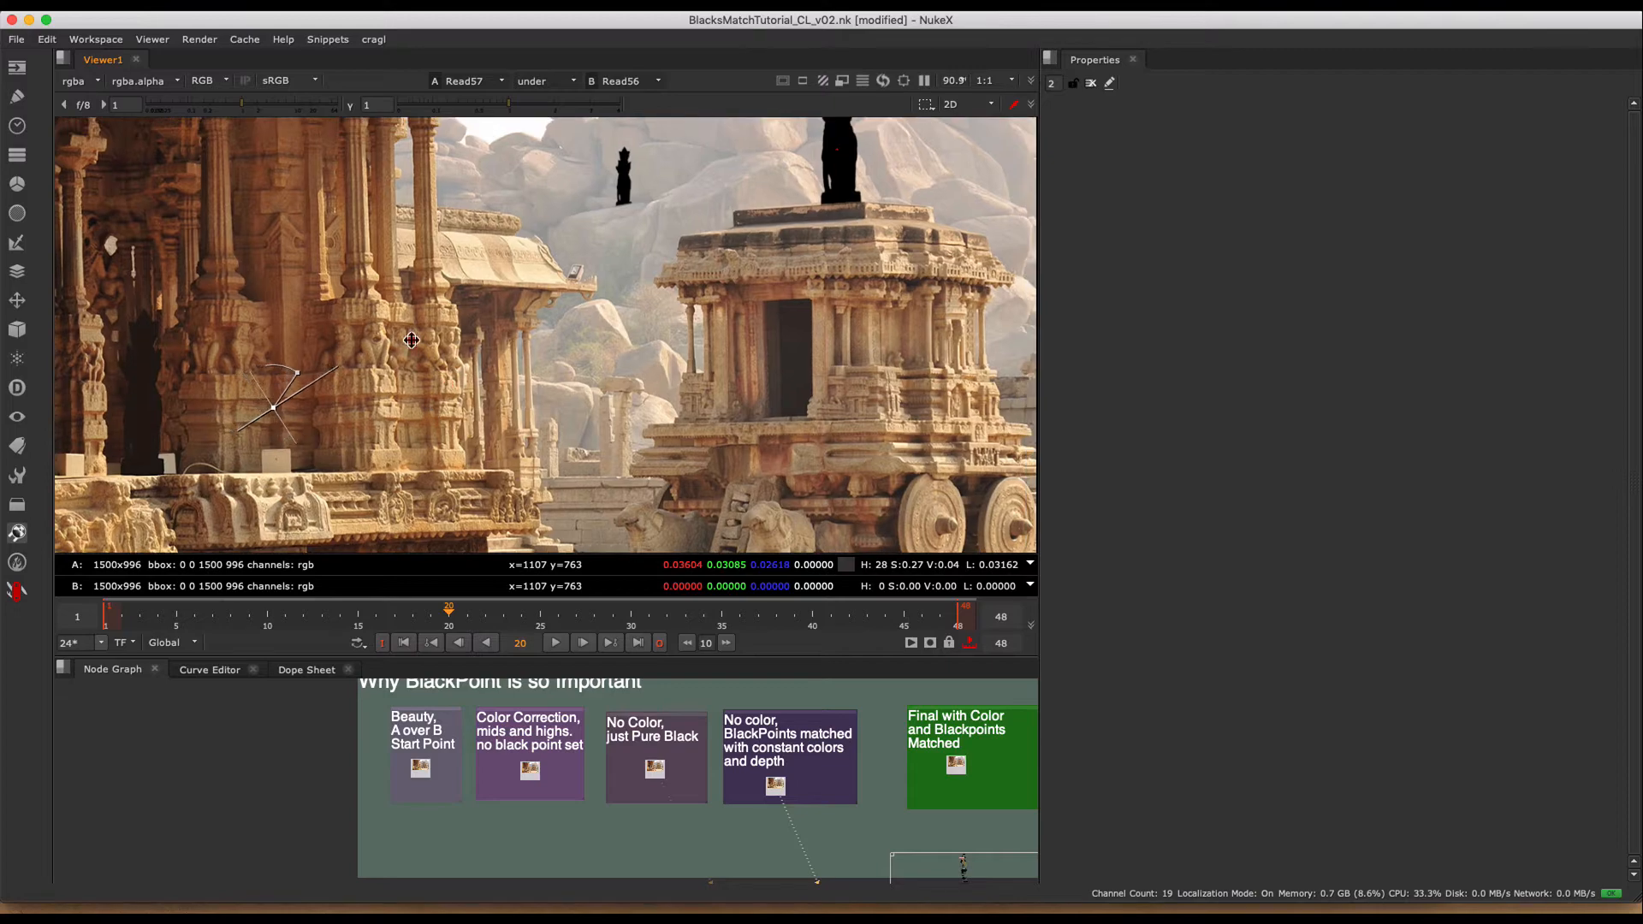
pyautogui.moveTo(411, 339); pyautogui.dragTo(743, 192)
pyautogui.moveTo(733, 198); pyautogui.dragTo(582, 369, button='middle')
pyautogui.moveTo(591, 366); pyautogui.dragTo(826, 280)
# - Assign the color-corrected image (Read59) to viewer input 1 and the final matched image (Read58) to input 2, with the wipe off
pyautogui.moveTo(856, 775); pyautogui.dragTo(655, 715, button='middle')
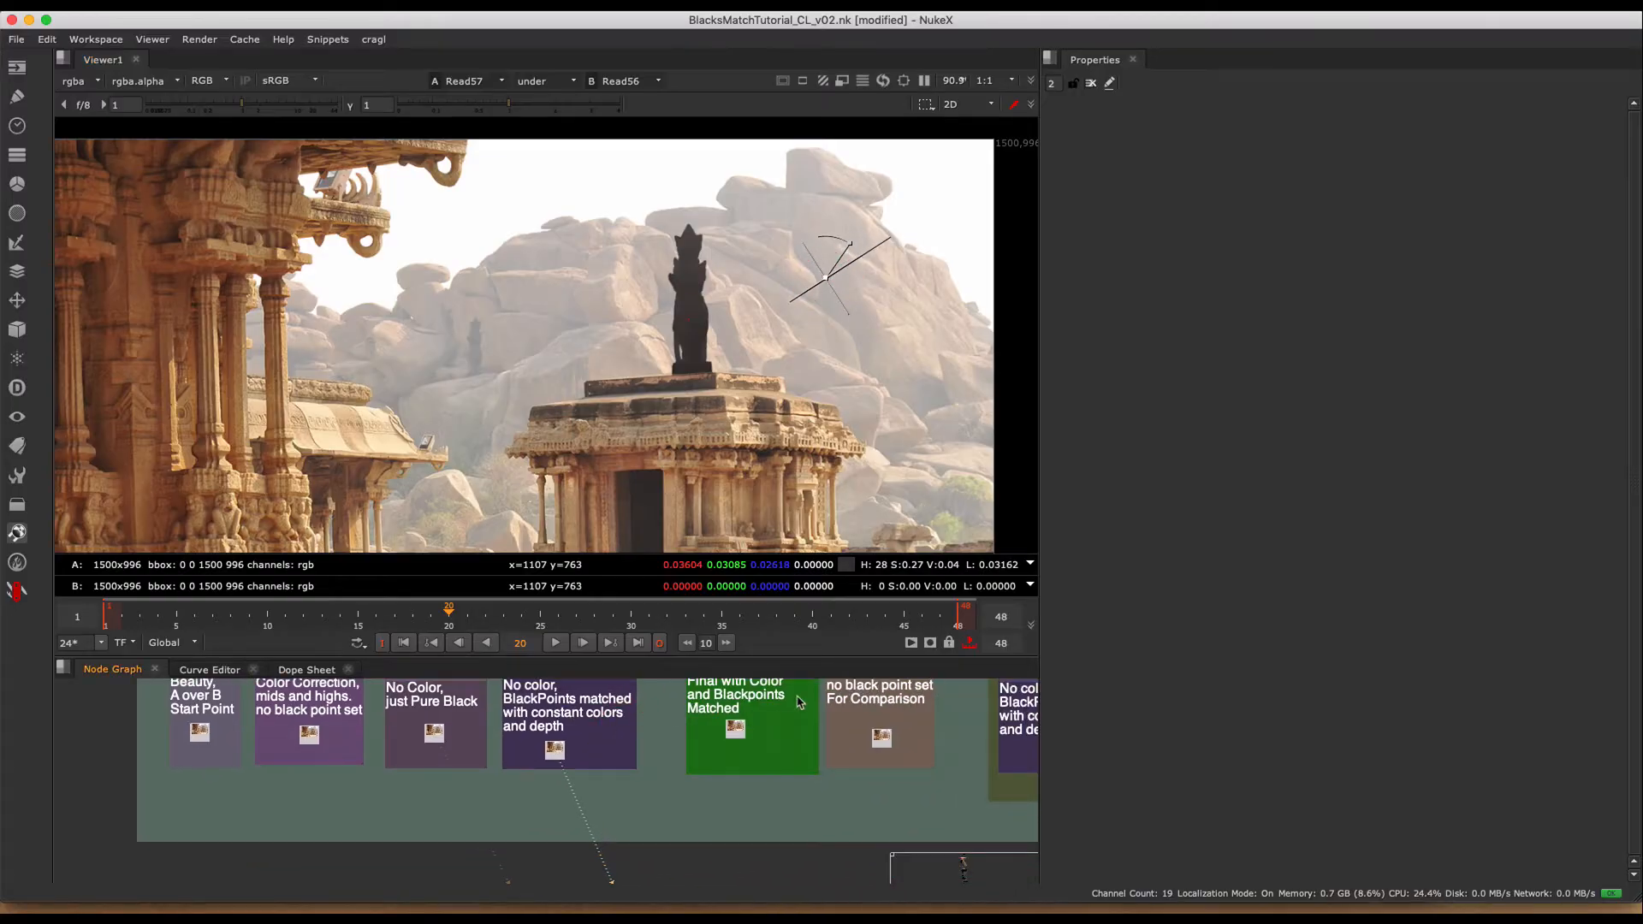
pyautogui.click(652, 798)
pyautogui.press('1')
pyautogui.moveTo(525, 357); pyautogui.dragTo(616, 340, button='middle')
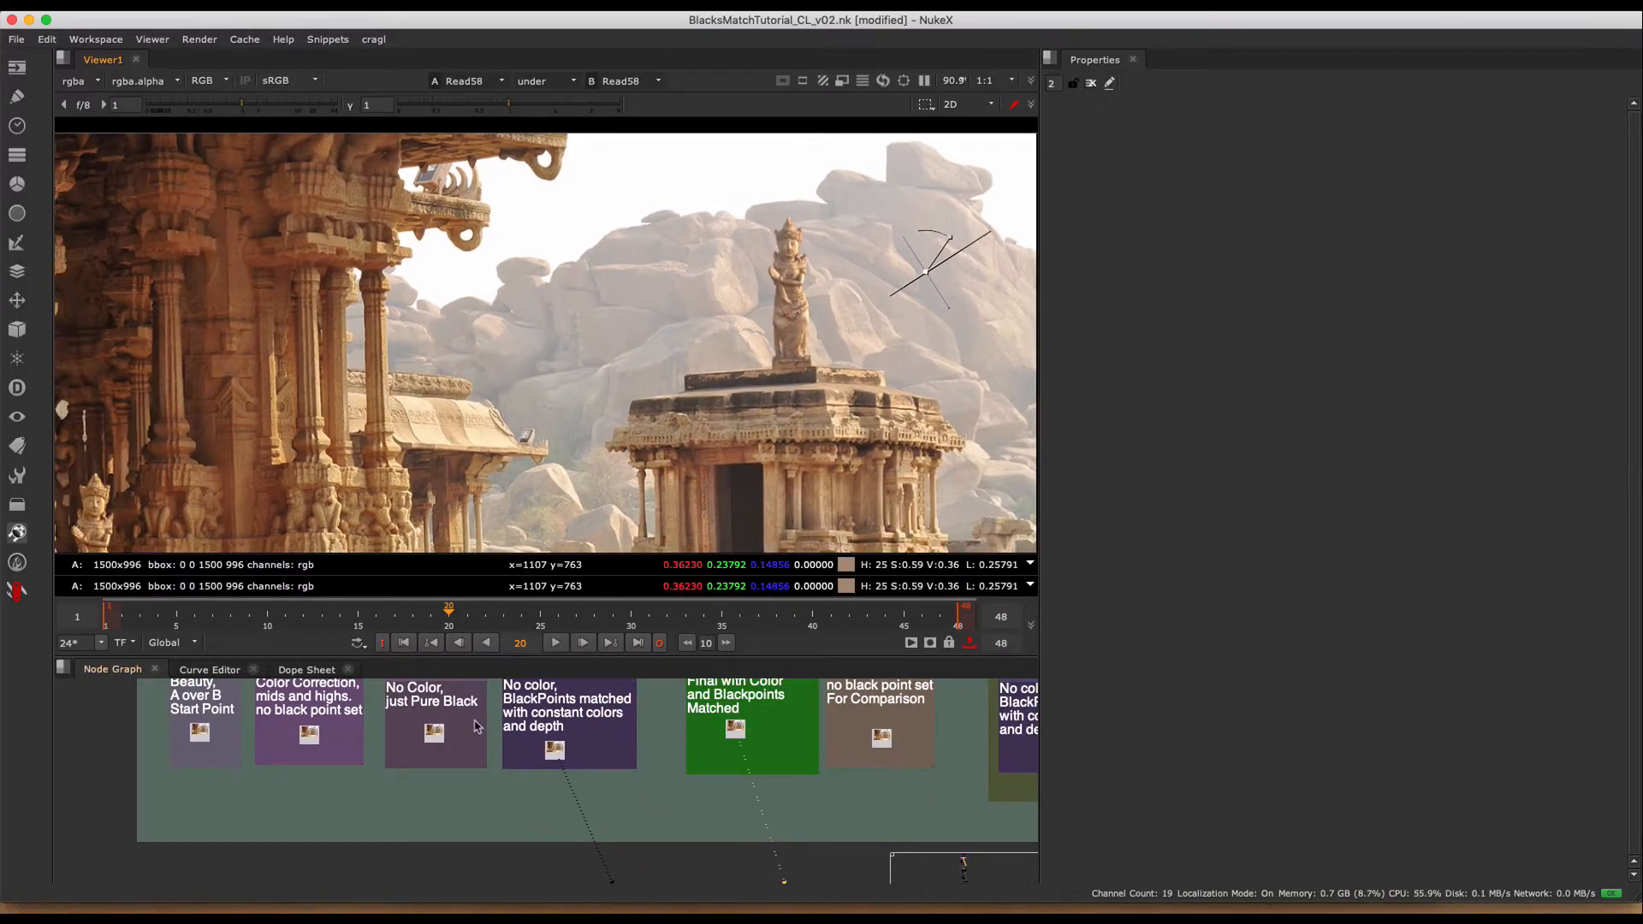
pyautogui.click(308, 742)
pyautogui.press('1')
pyautogui.click(740, 417)
pyautogui.press('w')
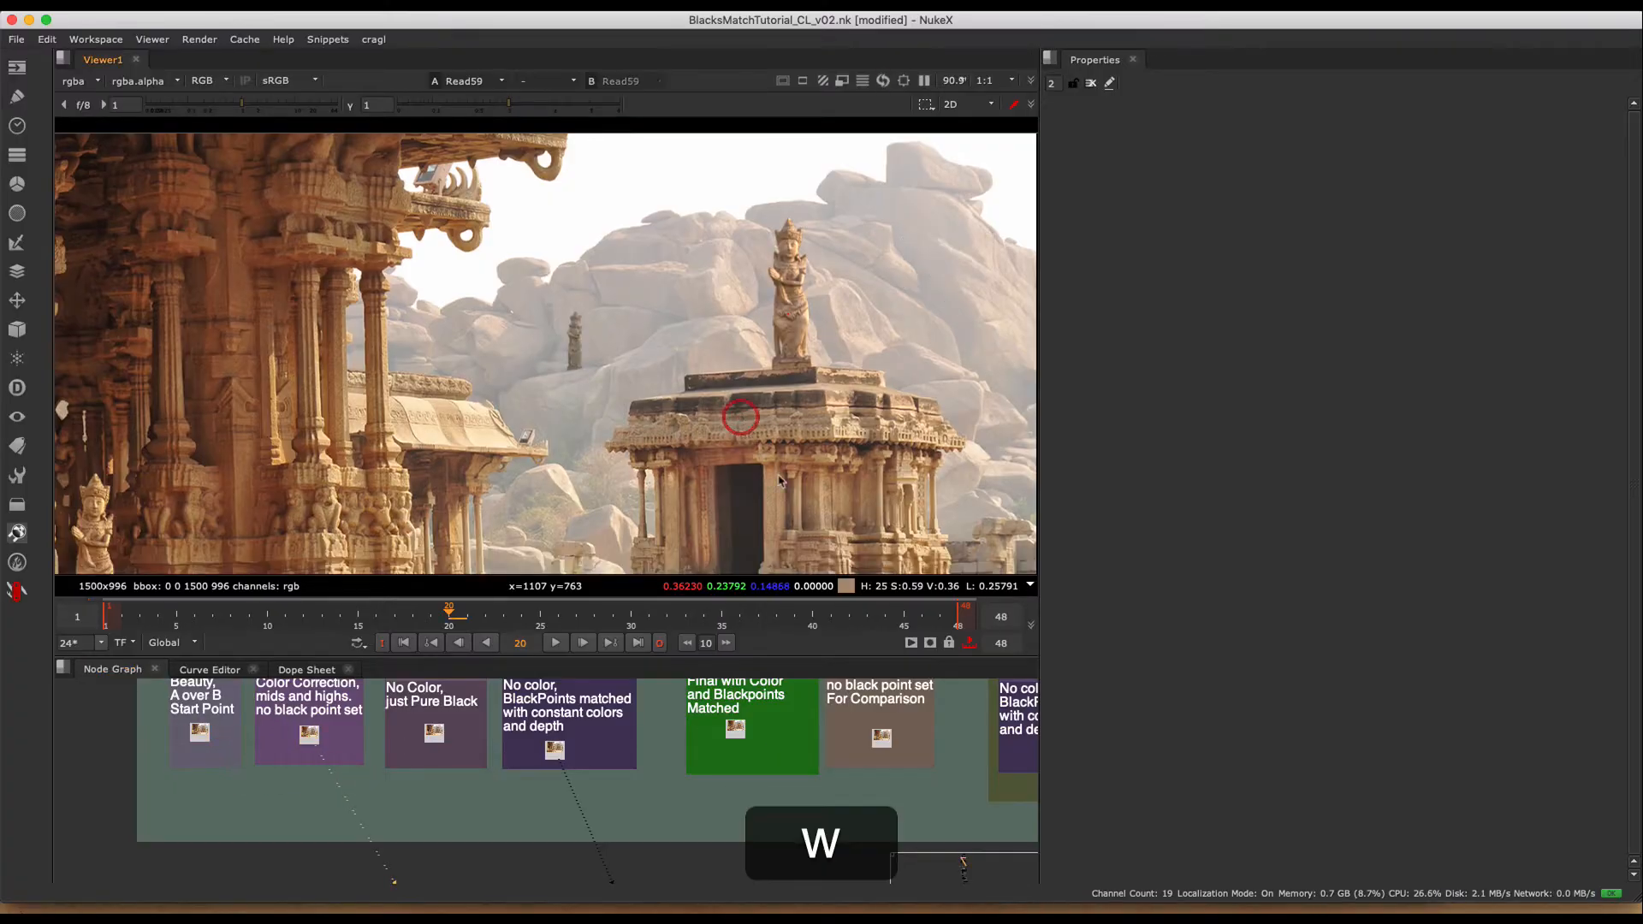
pyautogui.click(695, 757)
pyautogui.press('2')
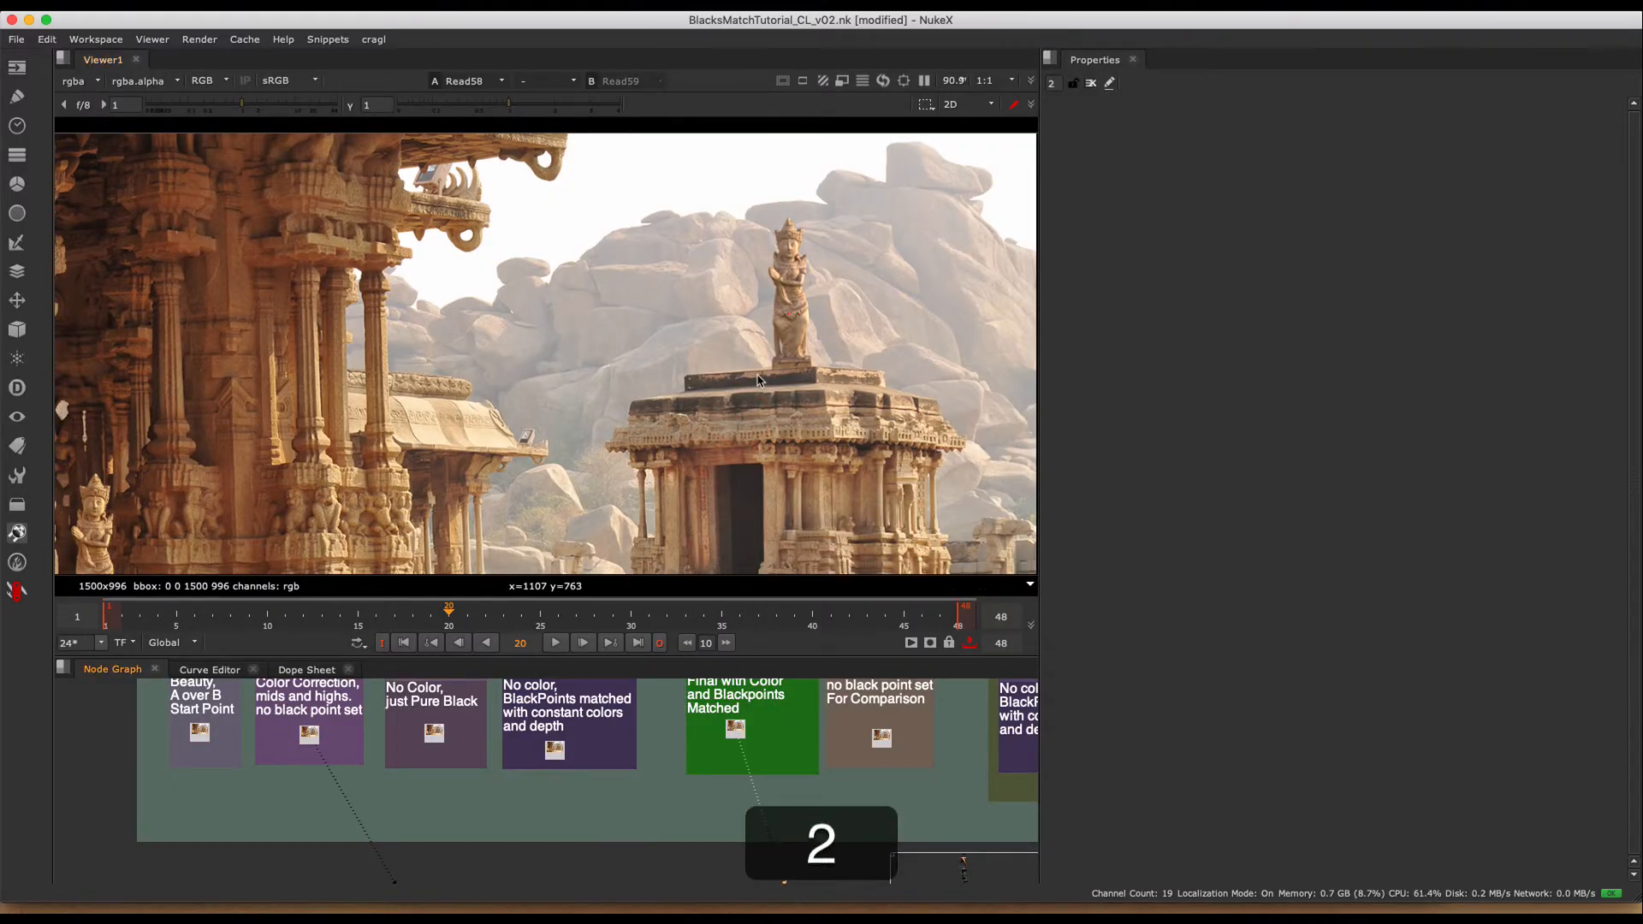
# - Compare Read59 and Read58 by alternating the viewer inputs over the full frame and around the temple-top and distant statues
pyautogui.scroll(-6, 757, 374)
pyautogui.moveTo(757, 374); pyautogui.dragTo(782, 341, button='middle')
pyautogui.press('1')
pyautogui.press('2')
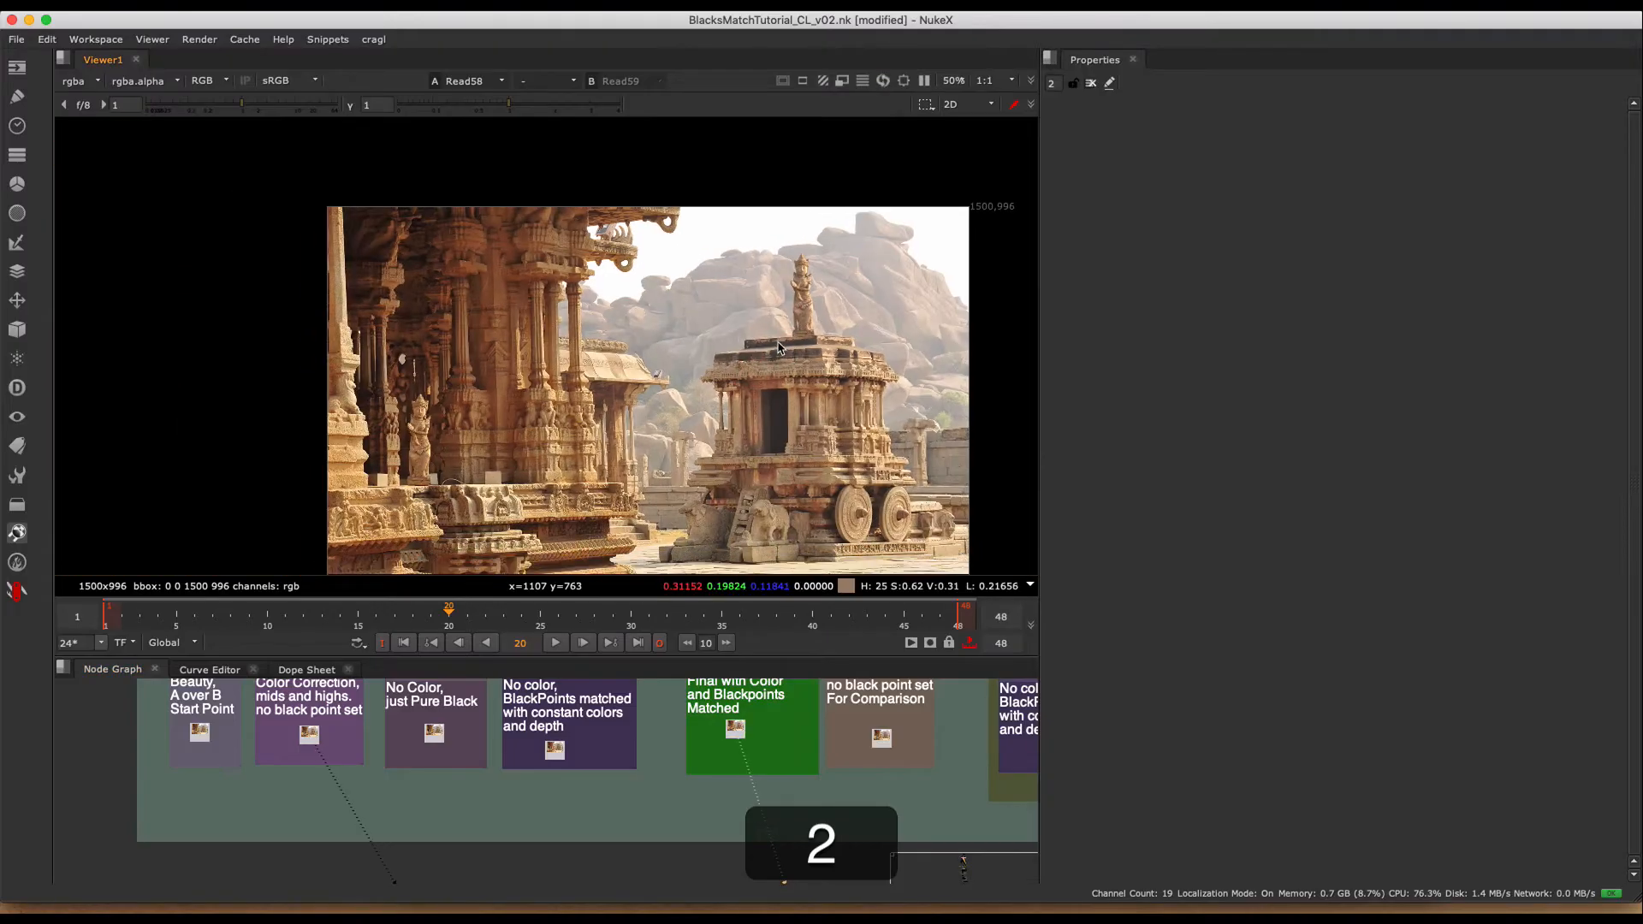
pyautogui.press('1')
pyautogui.press('2')
pyautogui.moveTo(777, 337); pyautogui.dragTo(706, 334, button='middle')
pyautogui.scroll(3, 734, 347)
pyautogui.press('1')
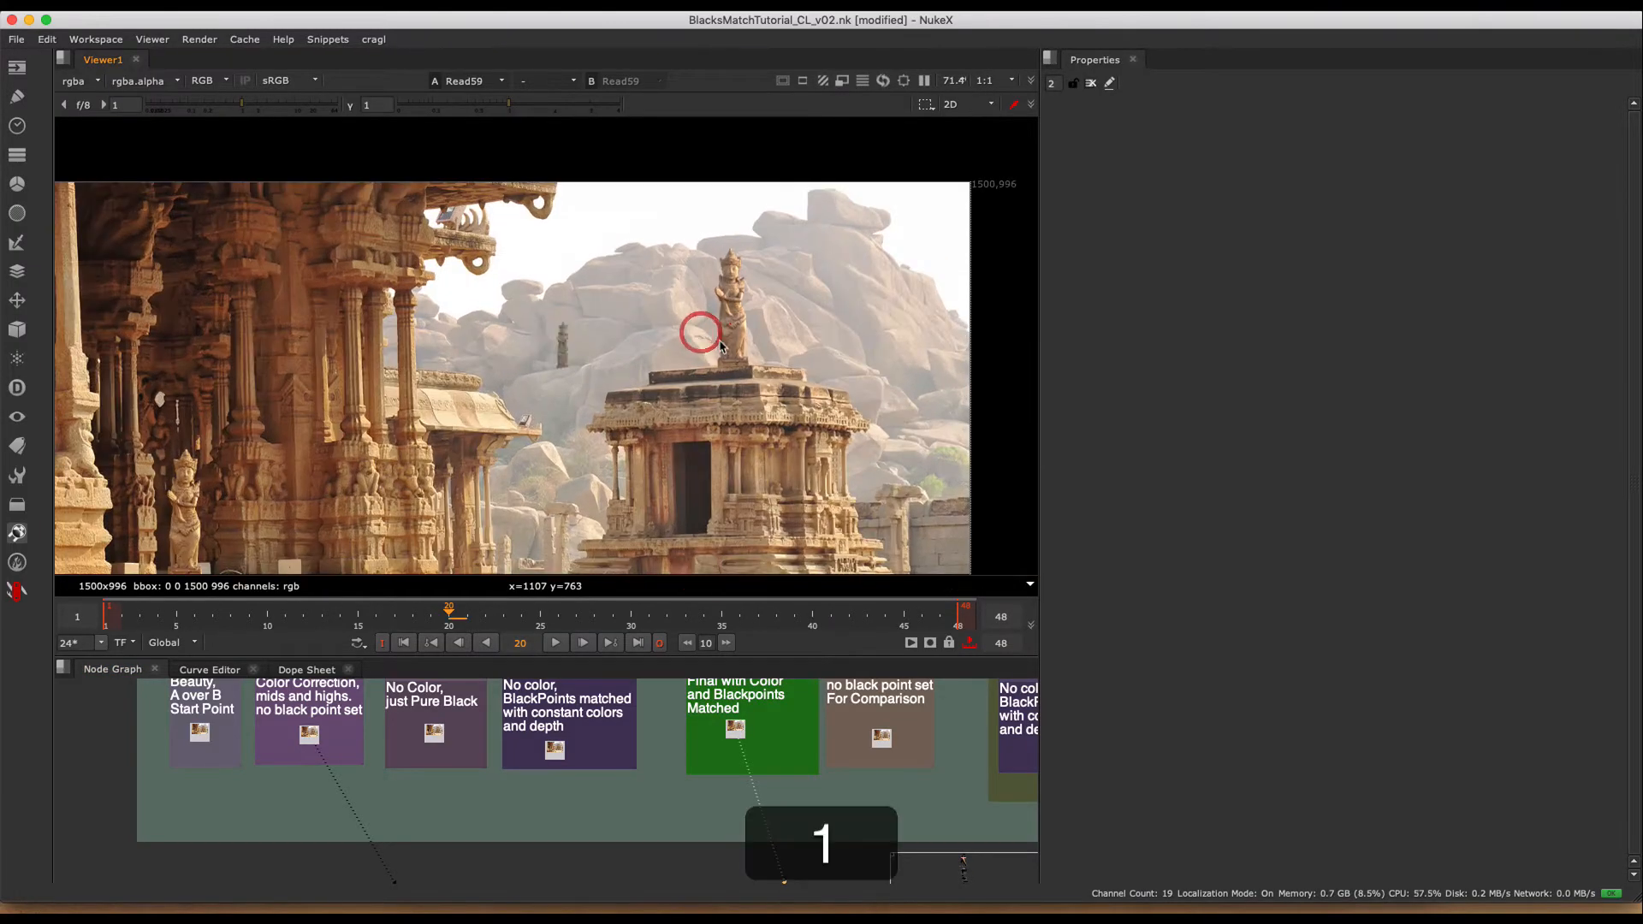
pyautogui.press('2')
pyautogui.press('1')
pyautogui.press('2')
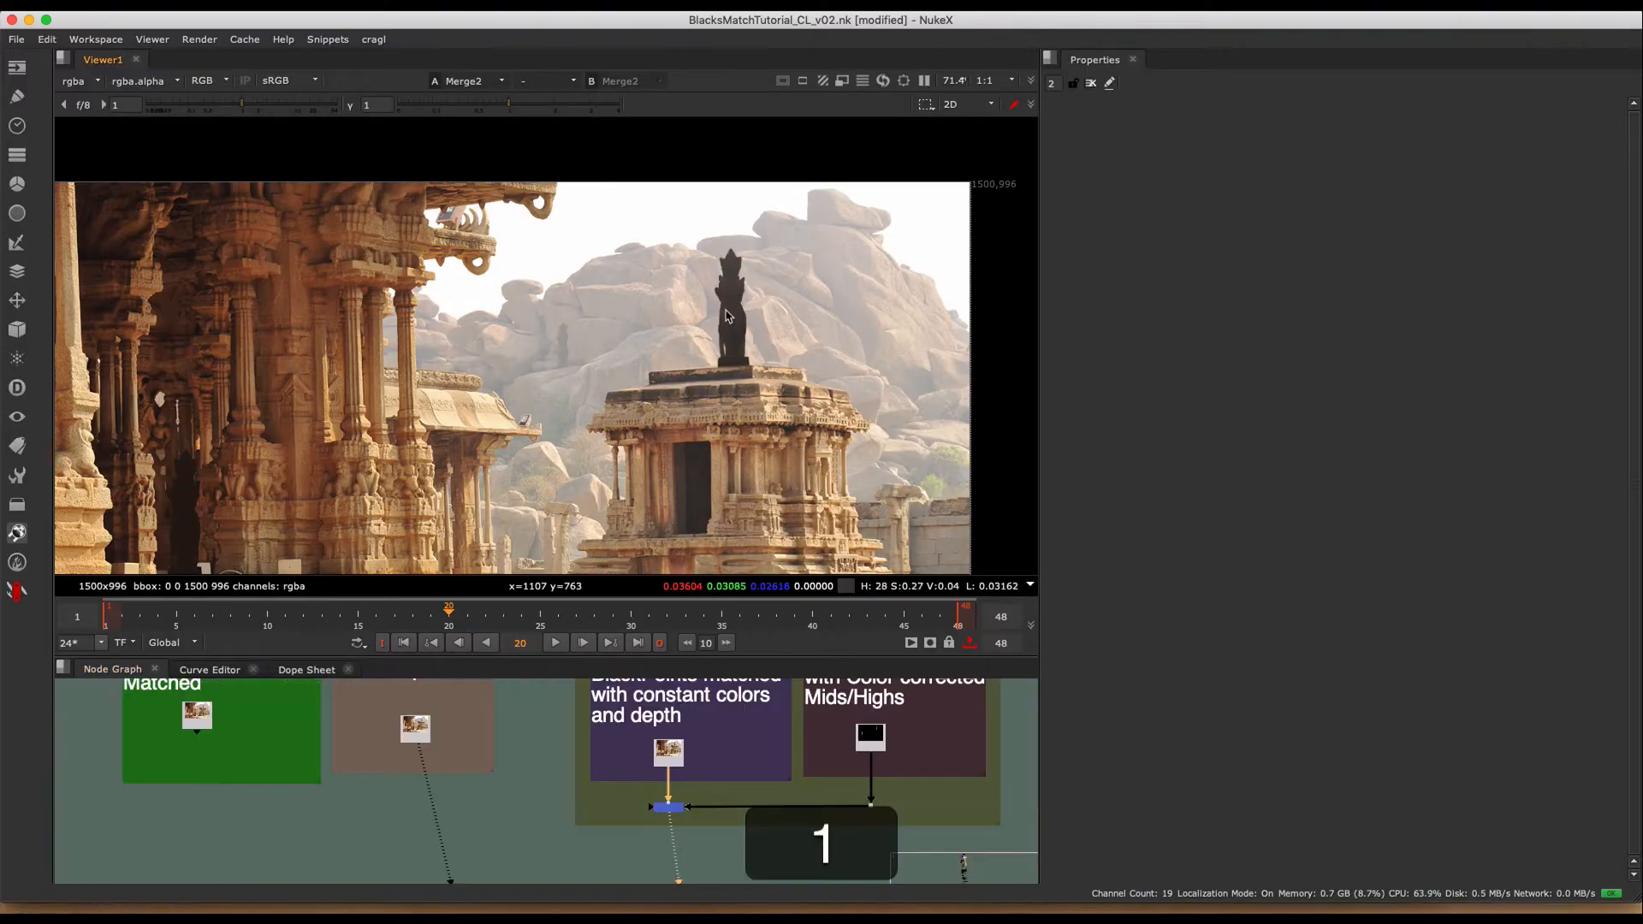
# - Show the isolated color-corrected statues (Read10) in the viewer and examine the temple-top and distant statues up close
pyautogui.press('h')
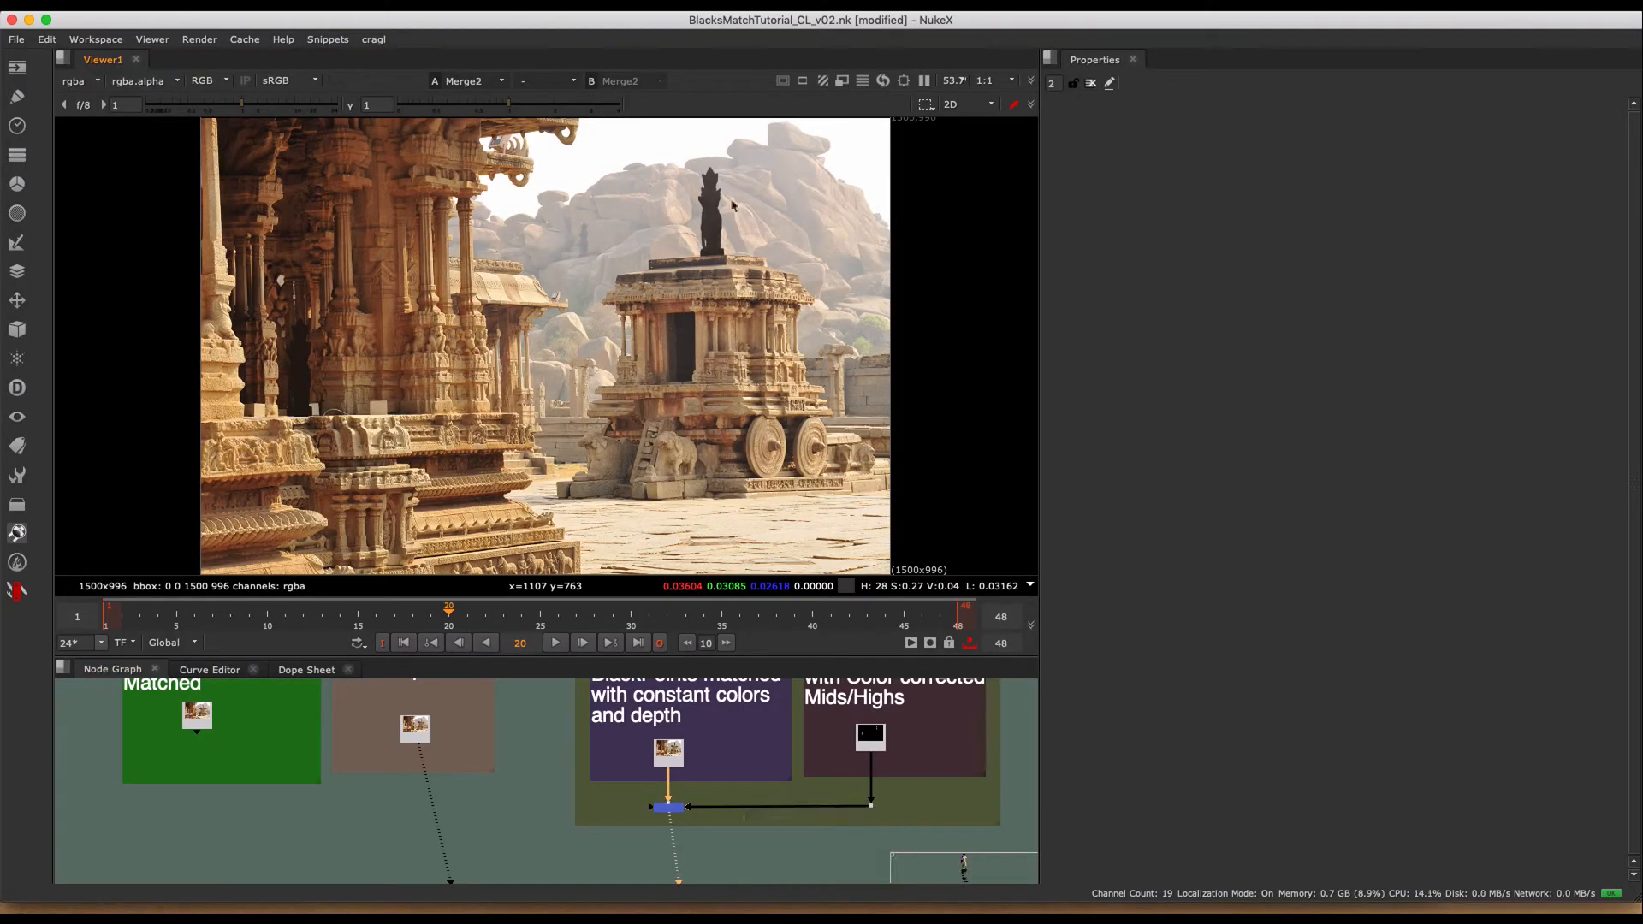
pyautogui.press('super')
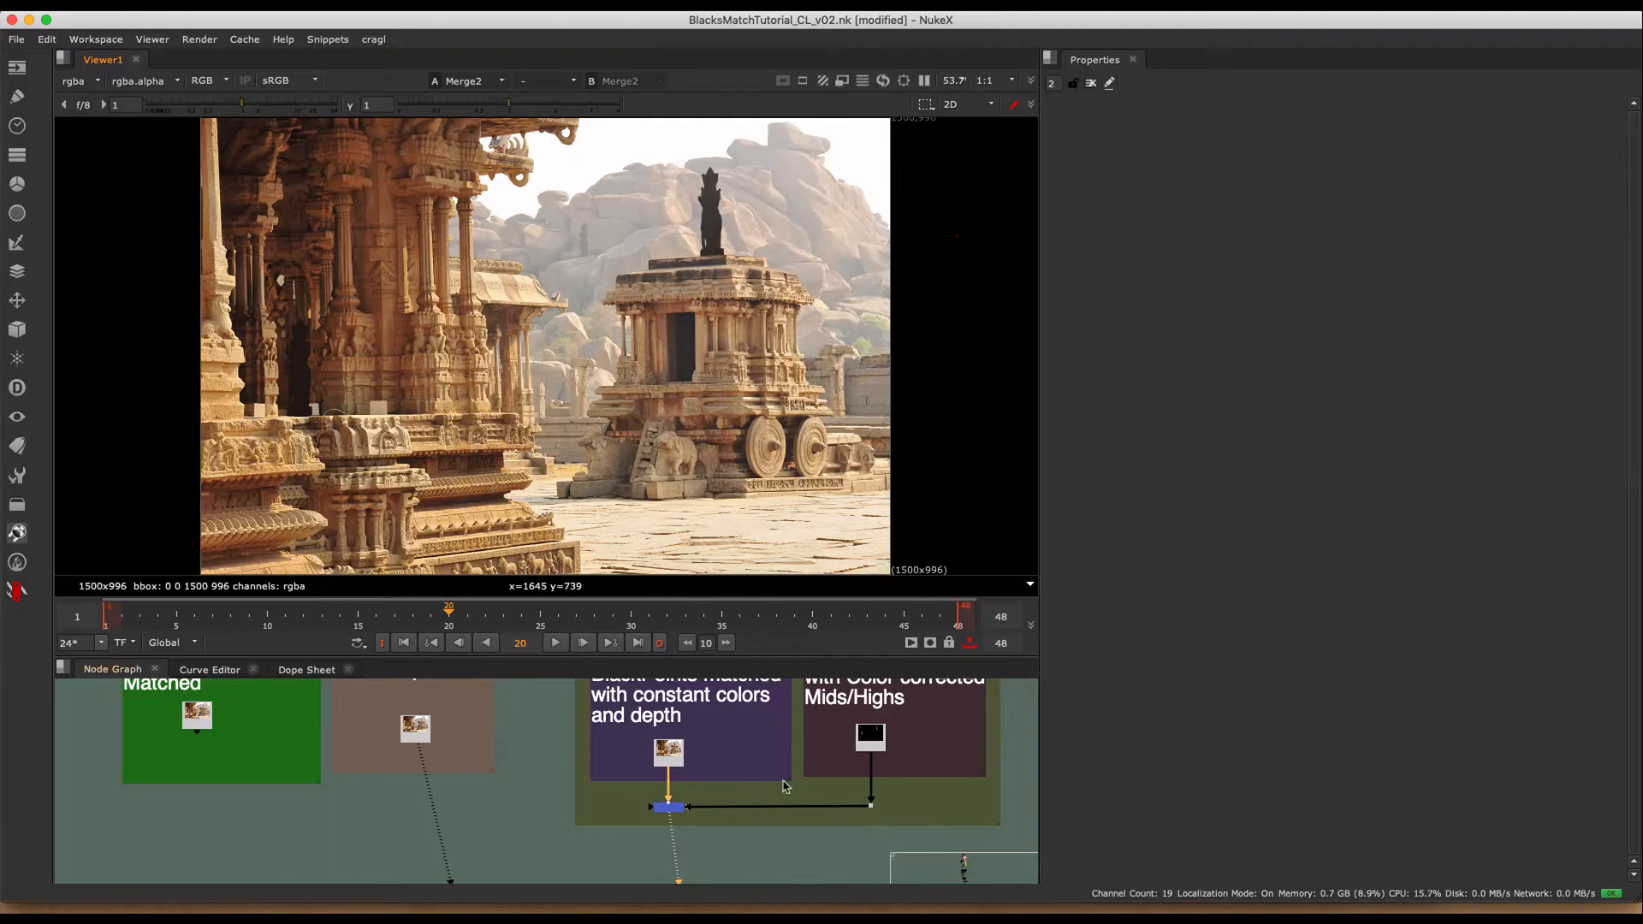
pyautogui.scroll(3, 774, 775)
pyautogui.moveTo(773, 775); pyautogui.dragTo(734, 779, button='middle')
pyautogui.press('1')
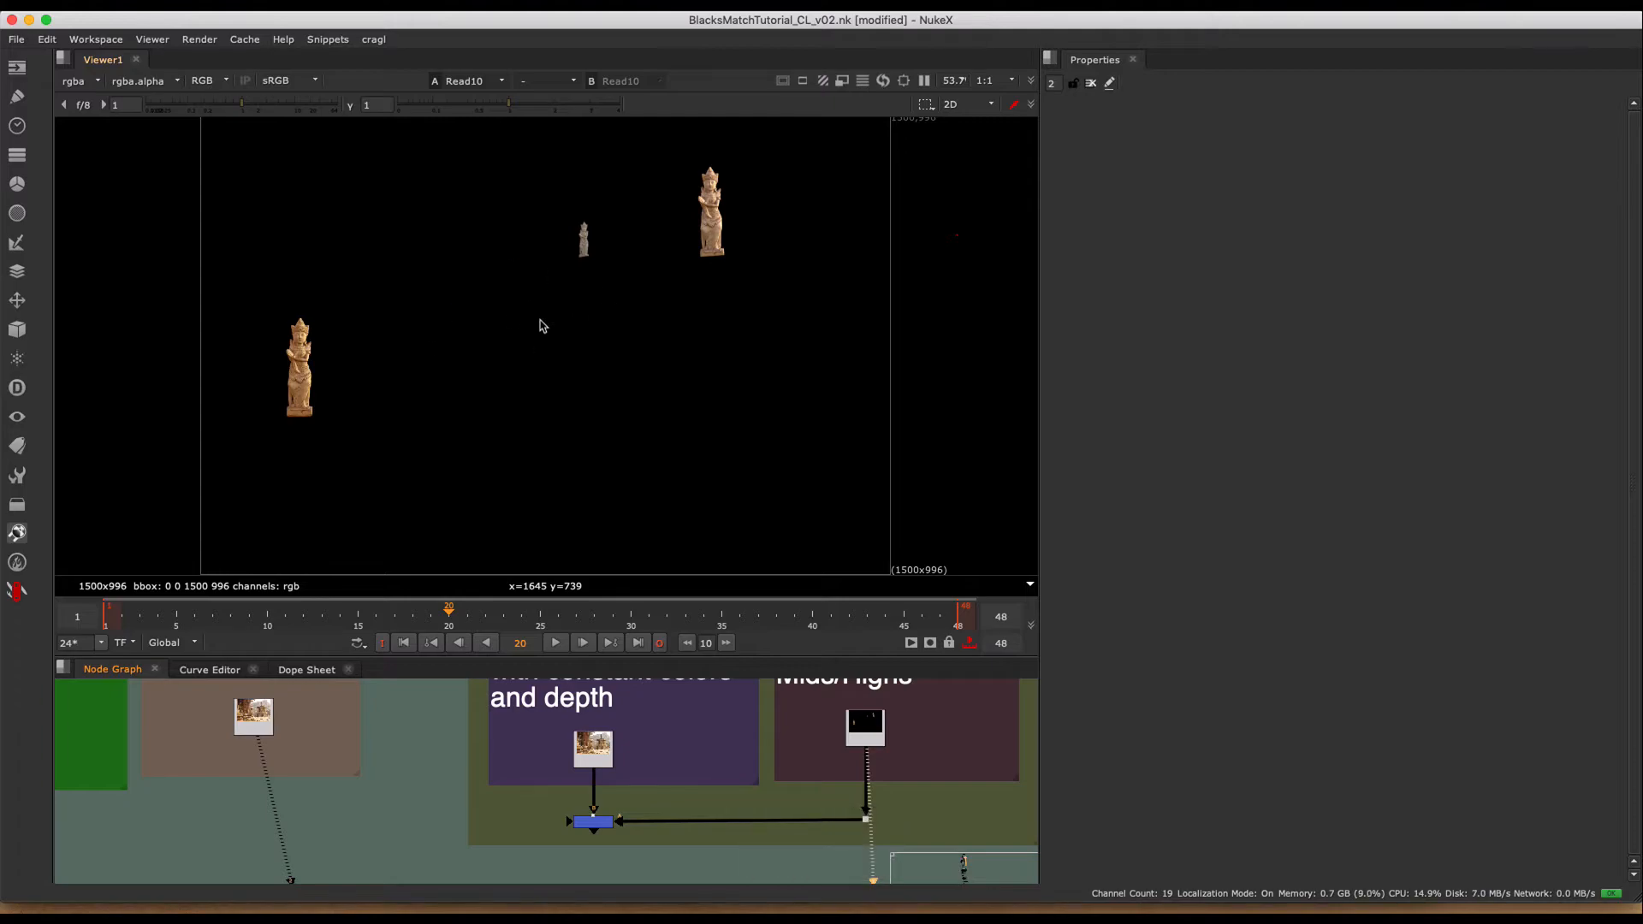
pyautogui.scroll(5, 845, 747)
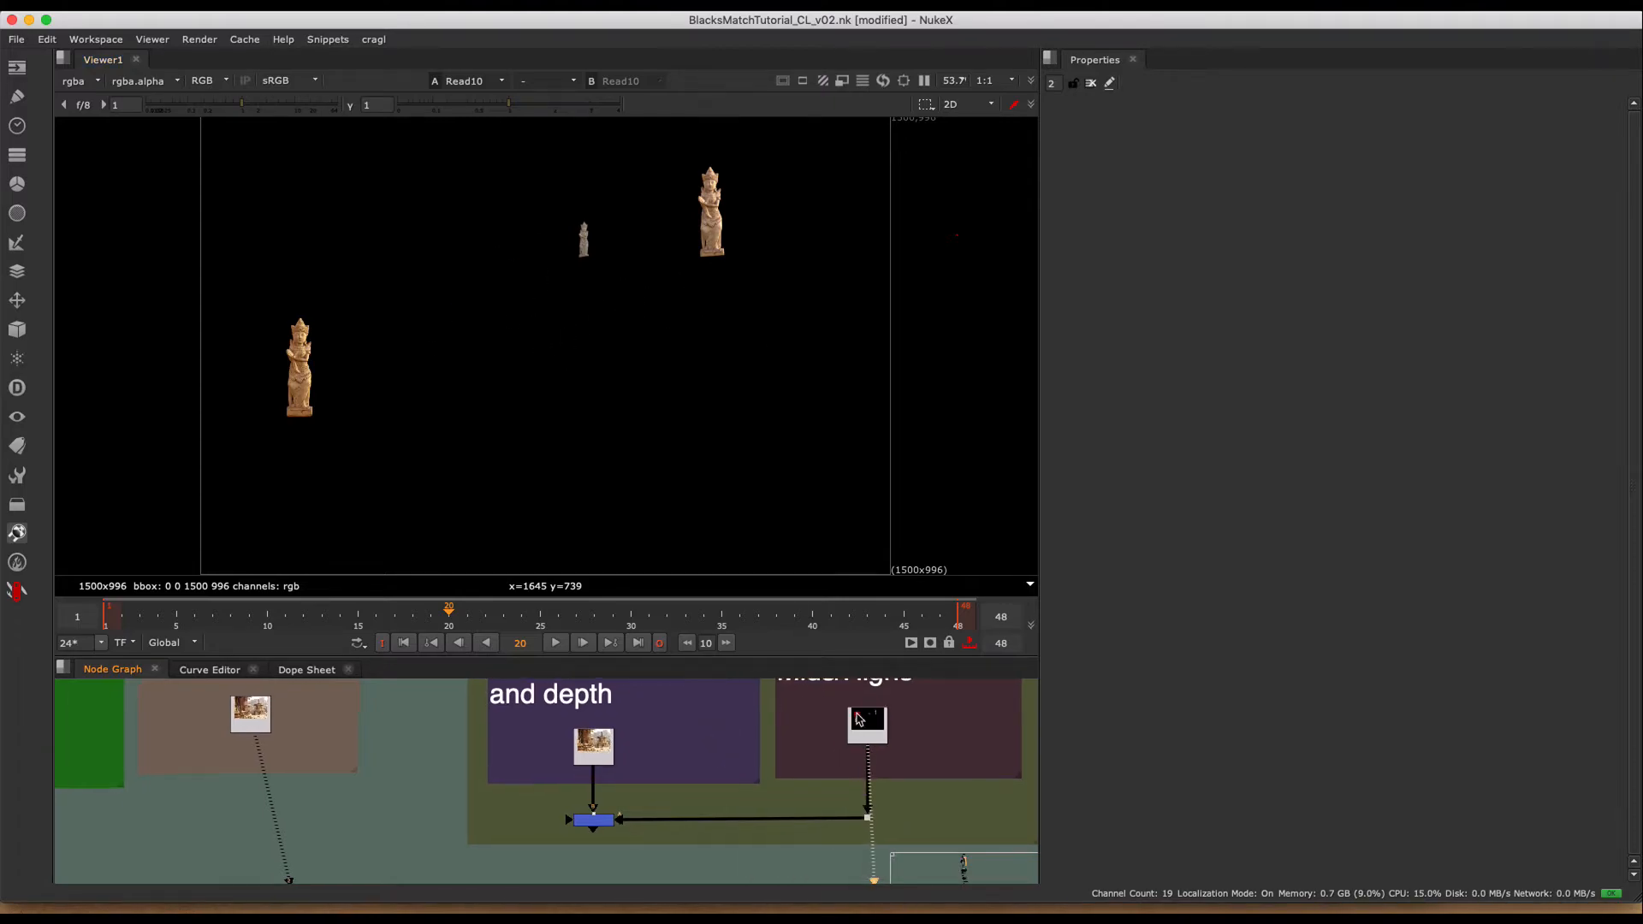
pyautogui.moveTo(845, 747); pyautogui.dragTo(737, 774, button='middle')
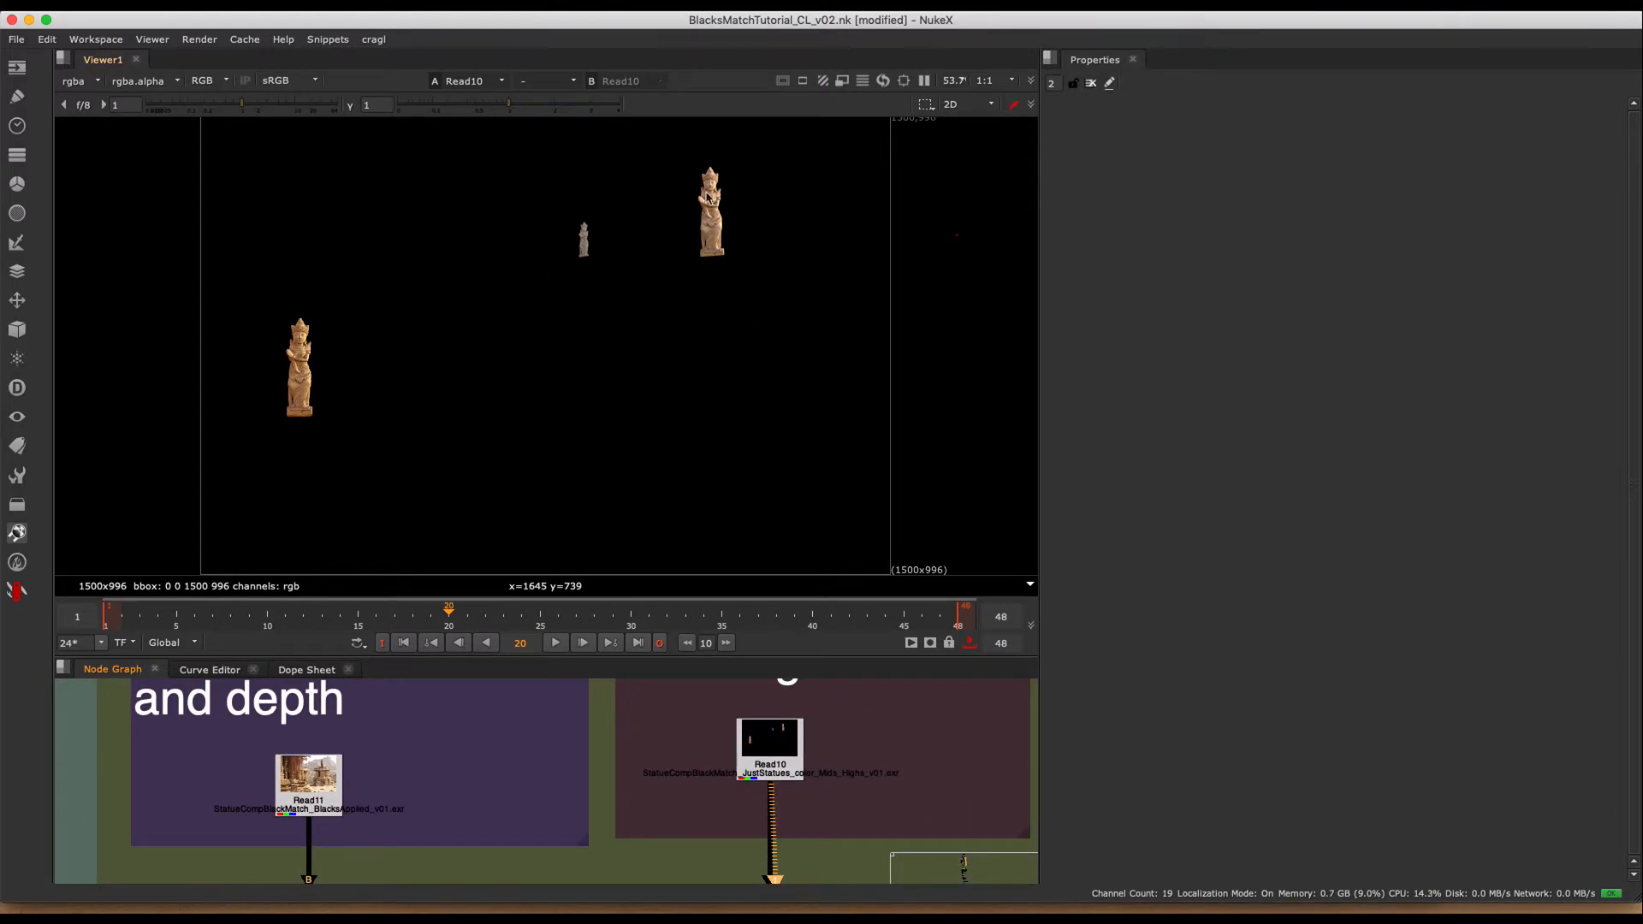
pyautogui.moveTo(664, 203); pyautogui.dragTo(630, 334, button='middle')
pyautogui.scroll(6, 674, 201)
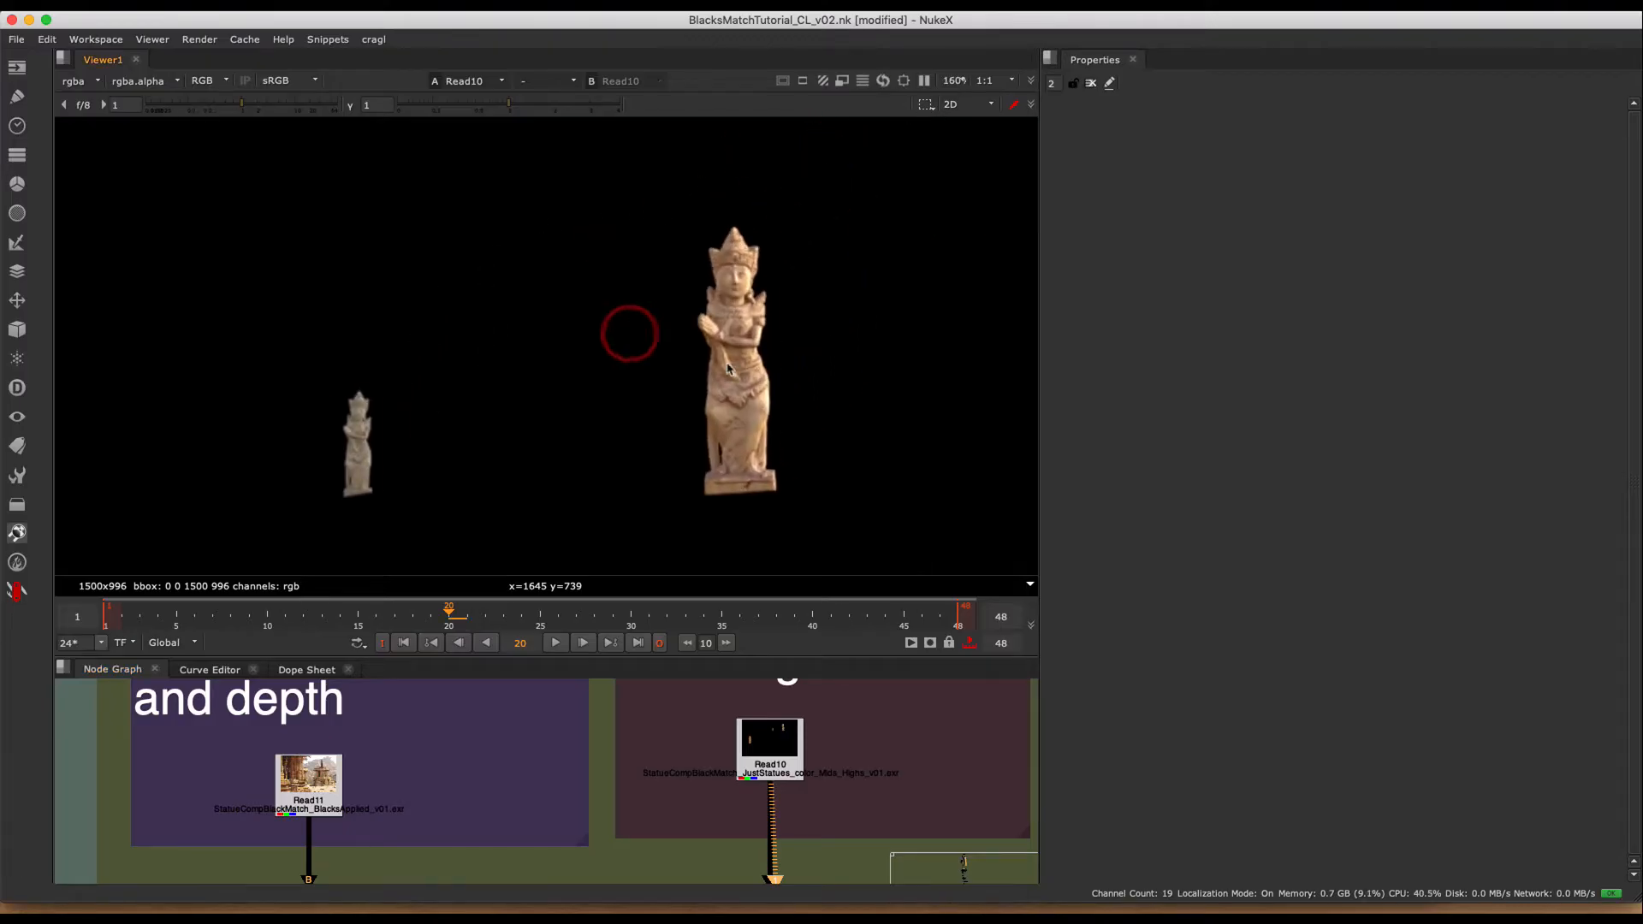
# - Show the black-matched temple image (Read11) in the viewer
pyautogui.moveTo(437, 784); pyautogui.dragTo(720, 689, button='middle')
pyautogui.click(592, 698)
pyautogui.press('1')
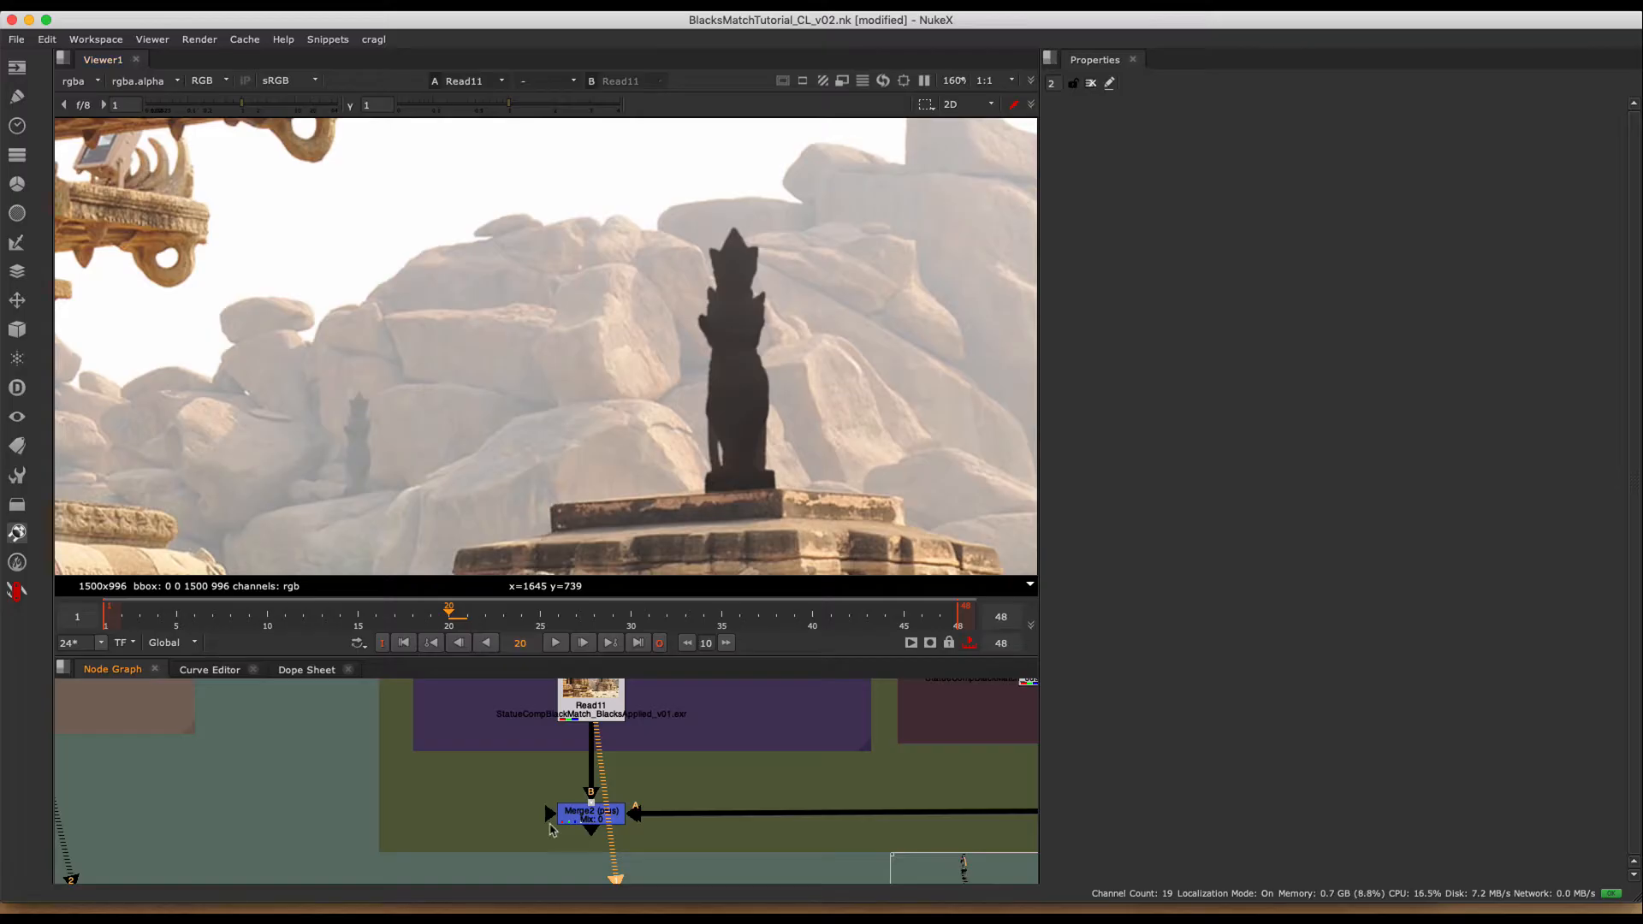
# - Open the properties of the Merge2 (plus) node, show its output in the viewer and set its mix to 0.085
pyautogui.doubleClick(582, 816)
pyautogui.press('1')
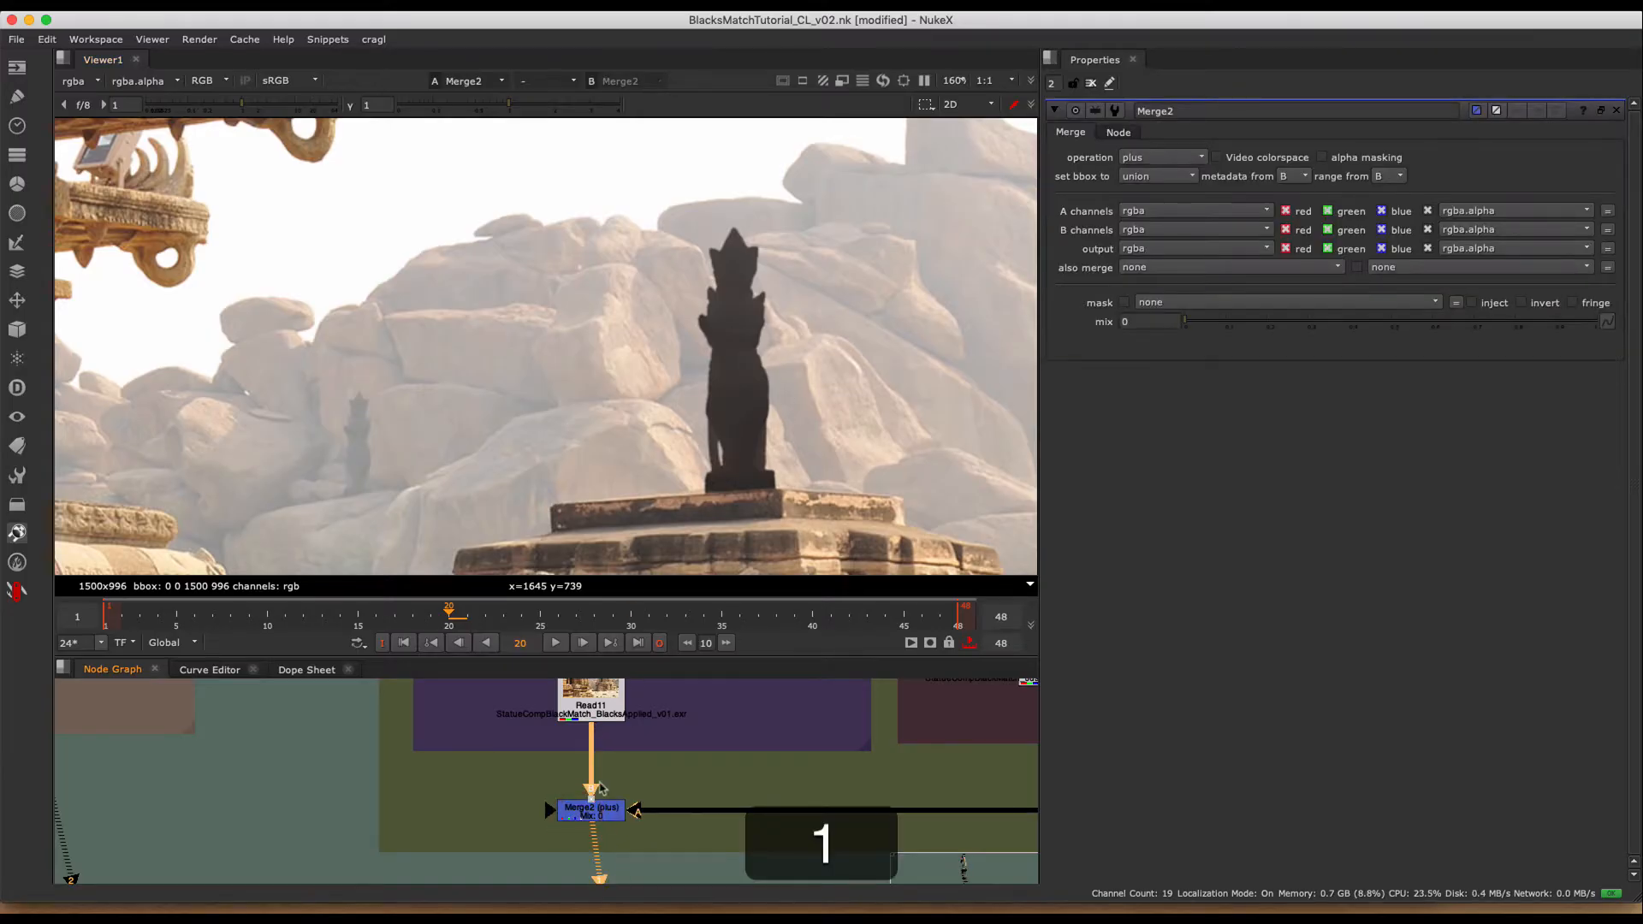
pyautogui.click(588, 819)
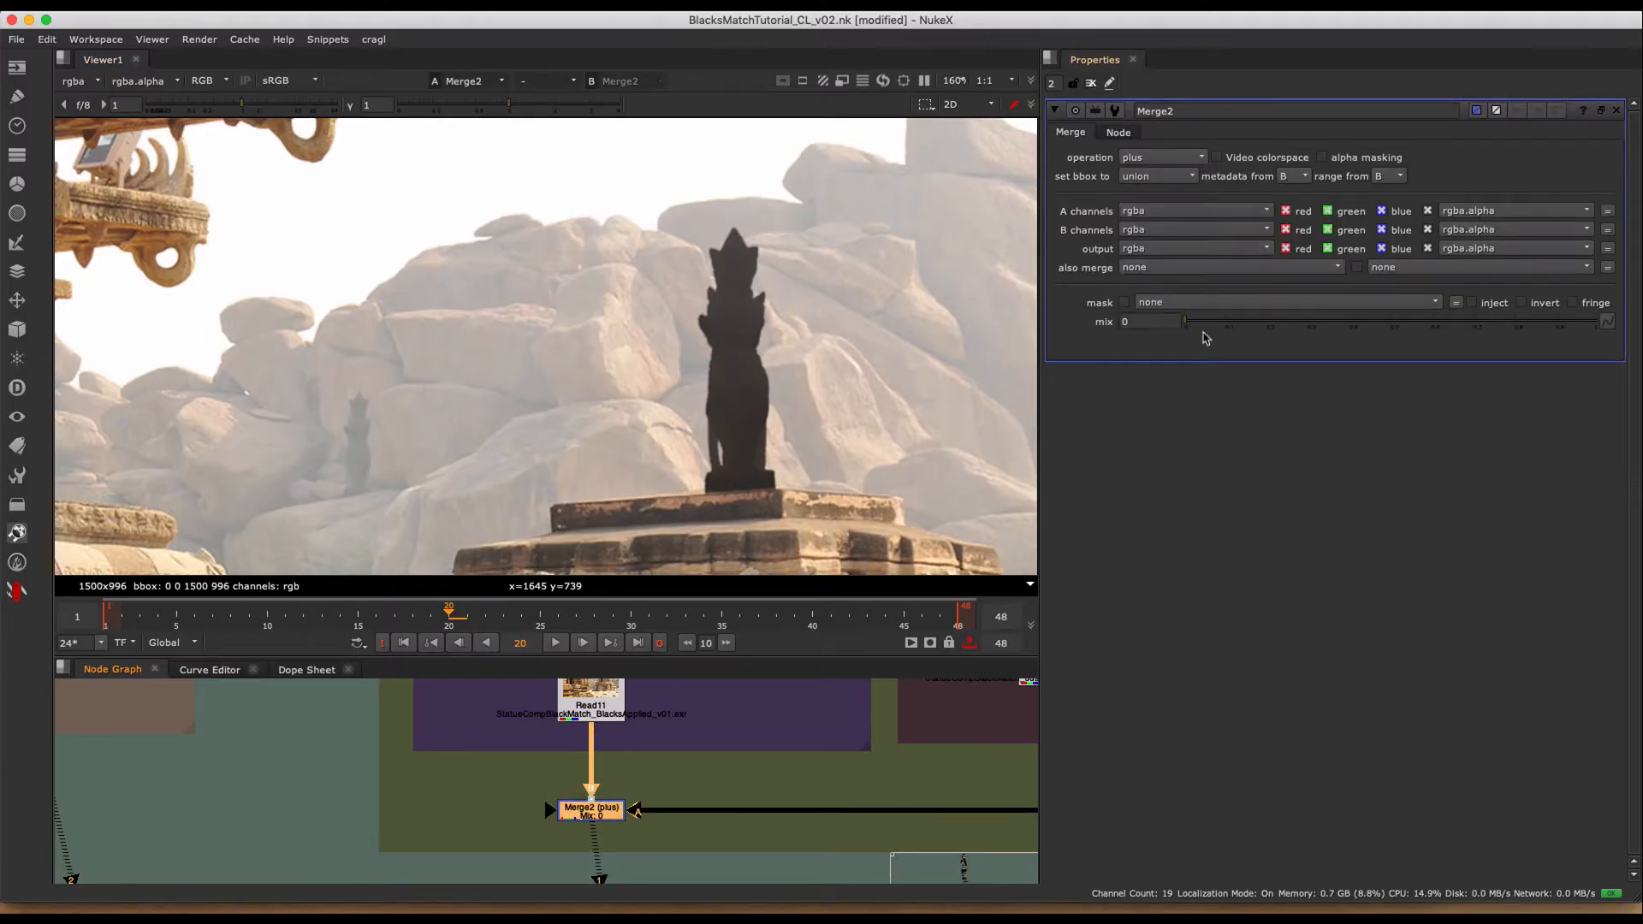
pyautogui.moveTo(1206, 338); pyautogui.dragTo(699, 320)
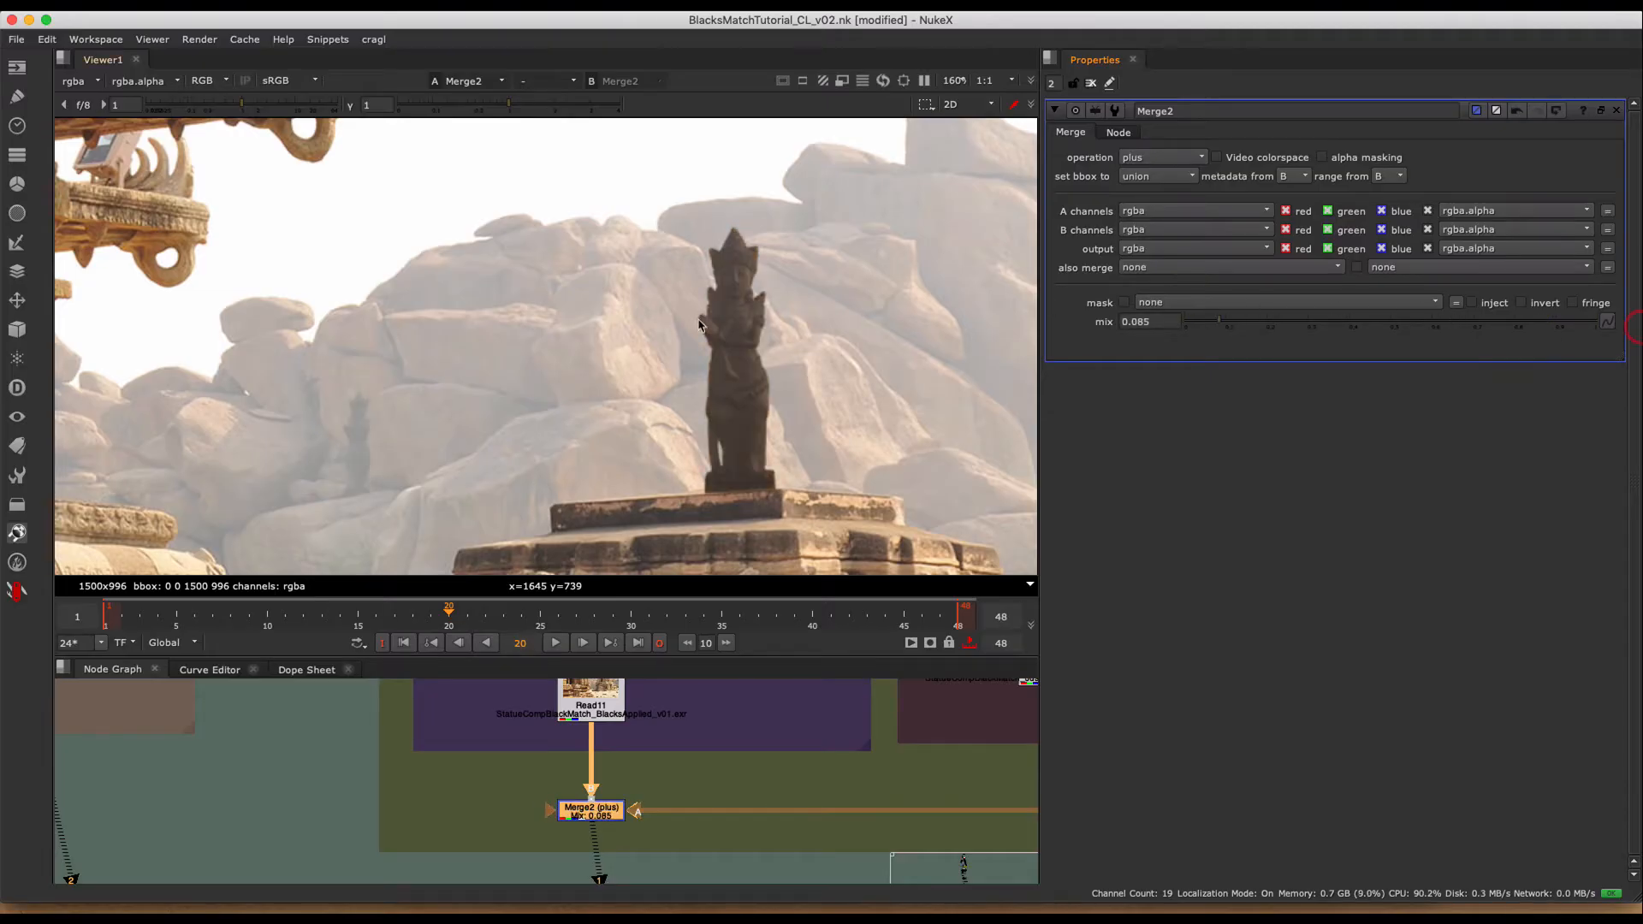
pyautogui.scroll(-5, 692, 322)
pyautogui.moveTo(629, 357); pyautogui.dragTo(752, 285, button='middle')
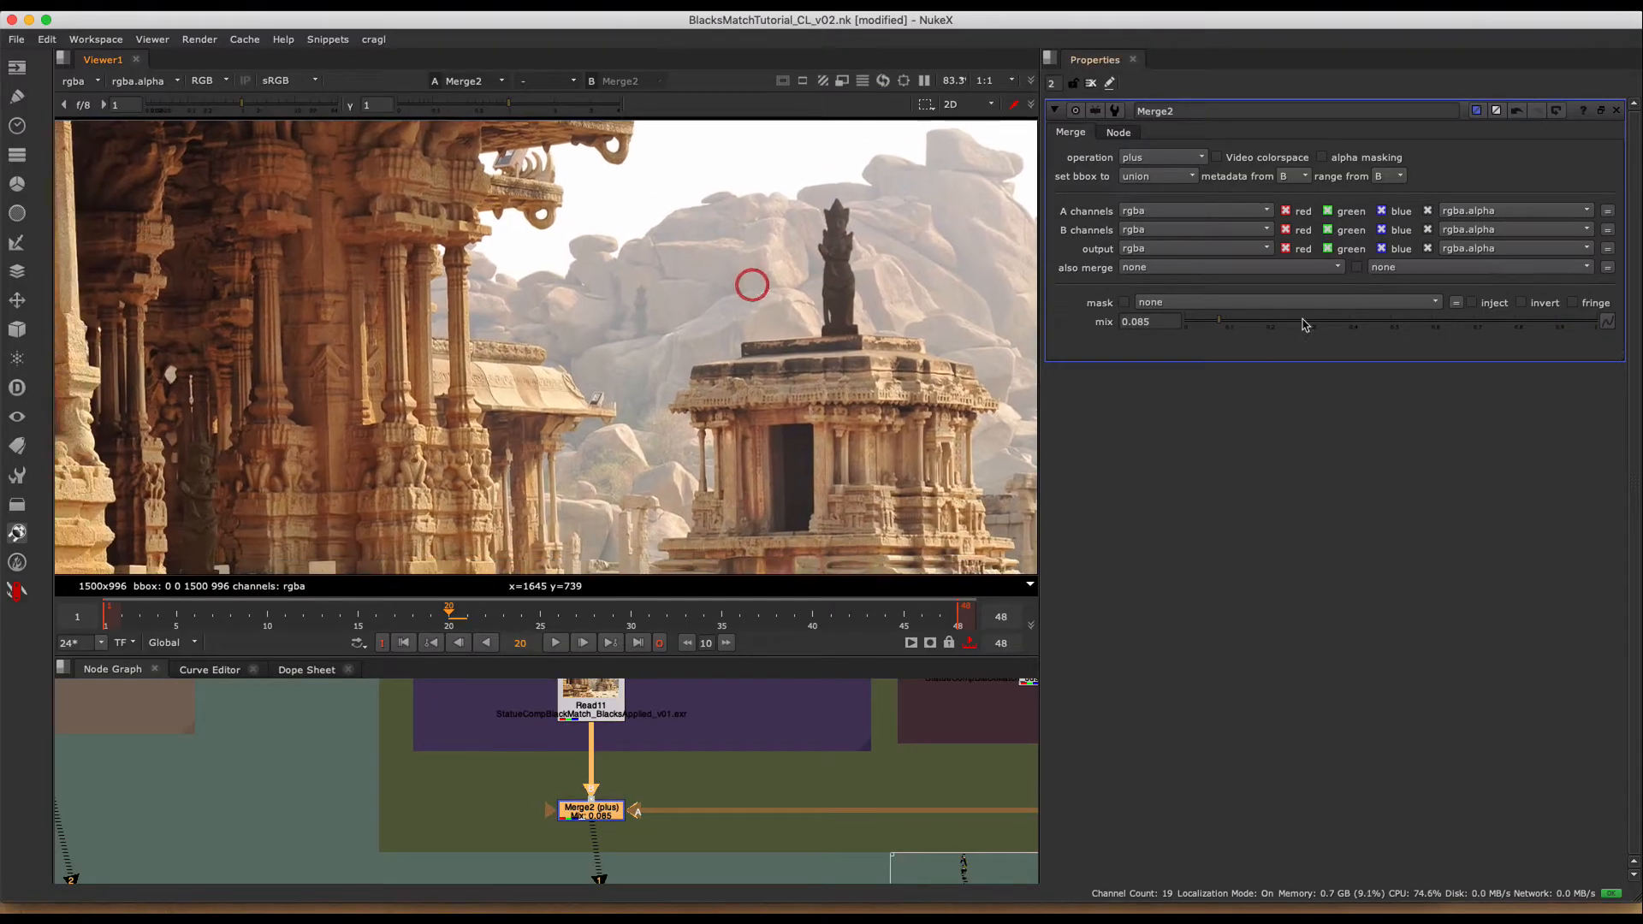
# - Set the Merge2 mix to 1 and toggle the node off and on to compare the statues with and without the color
pyautogui.moveTo(1241, 321); pyautogui.dragTo(1335, 326)
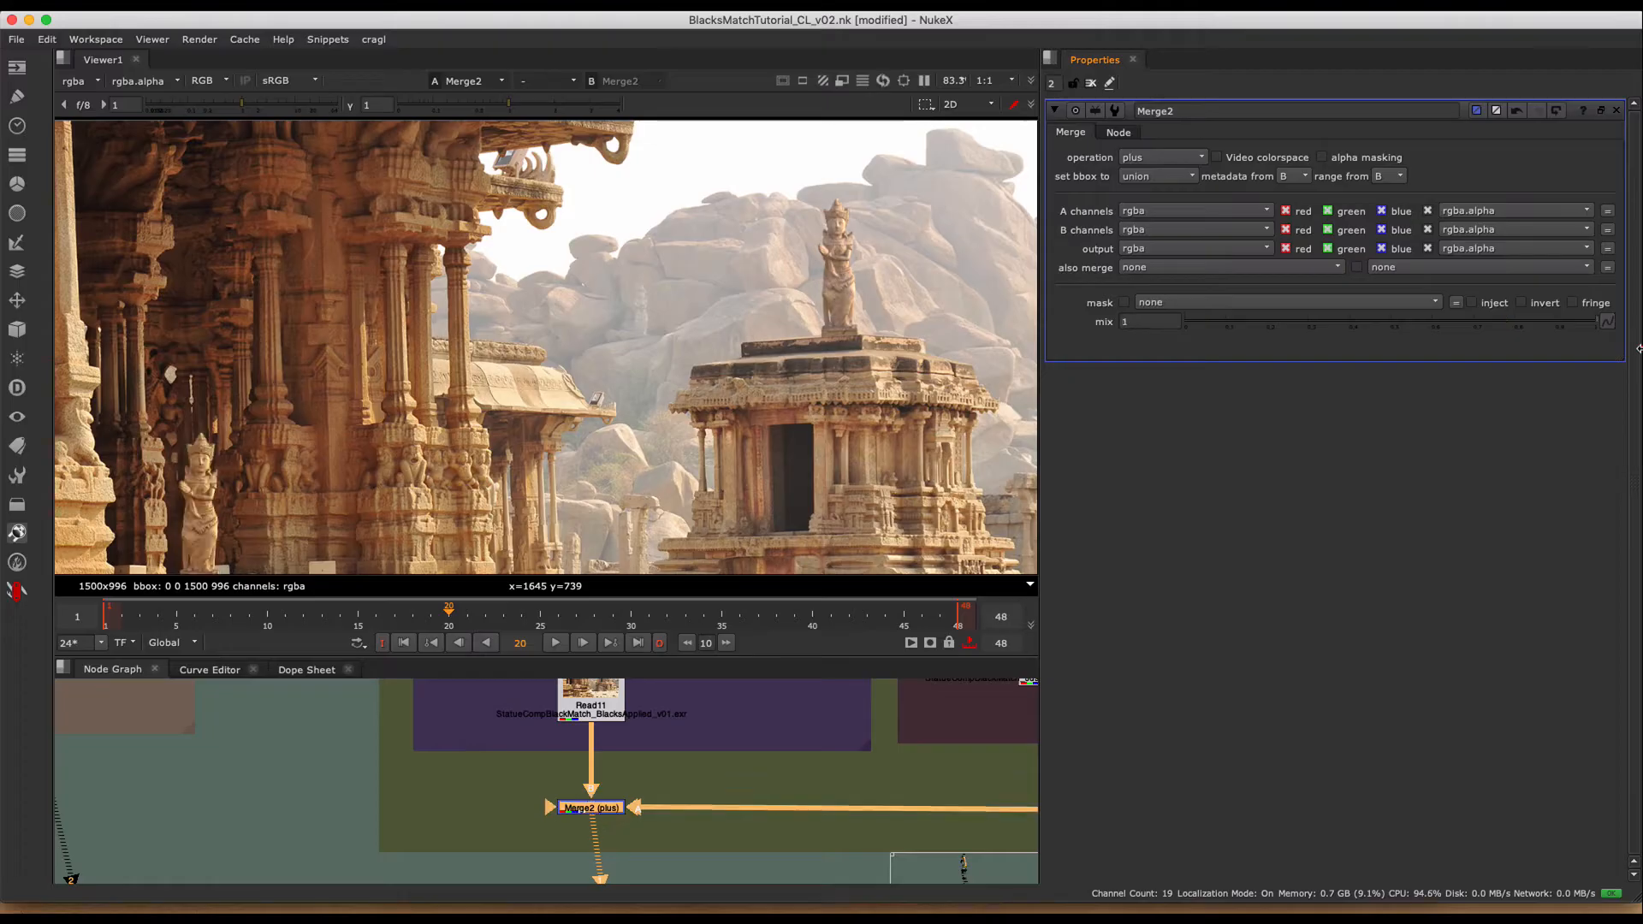
pyautogui.moveTo(1164, 292); pyautogui.dragTo(1639, 309)
pyautogui.press('d')
pyautogui.press('d')
pyautogui.press('d')
pyautogui.press('d')
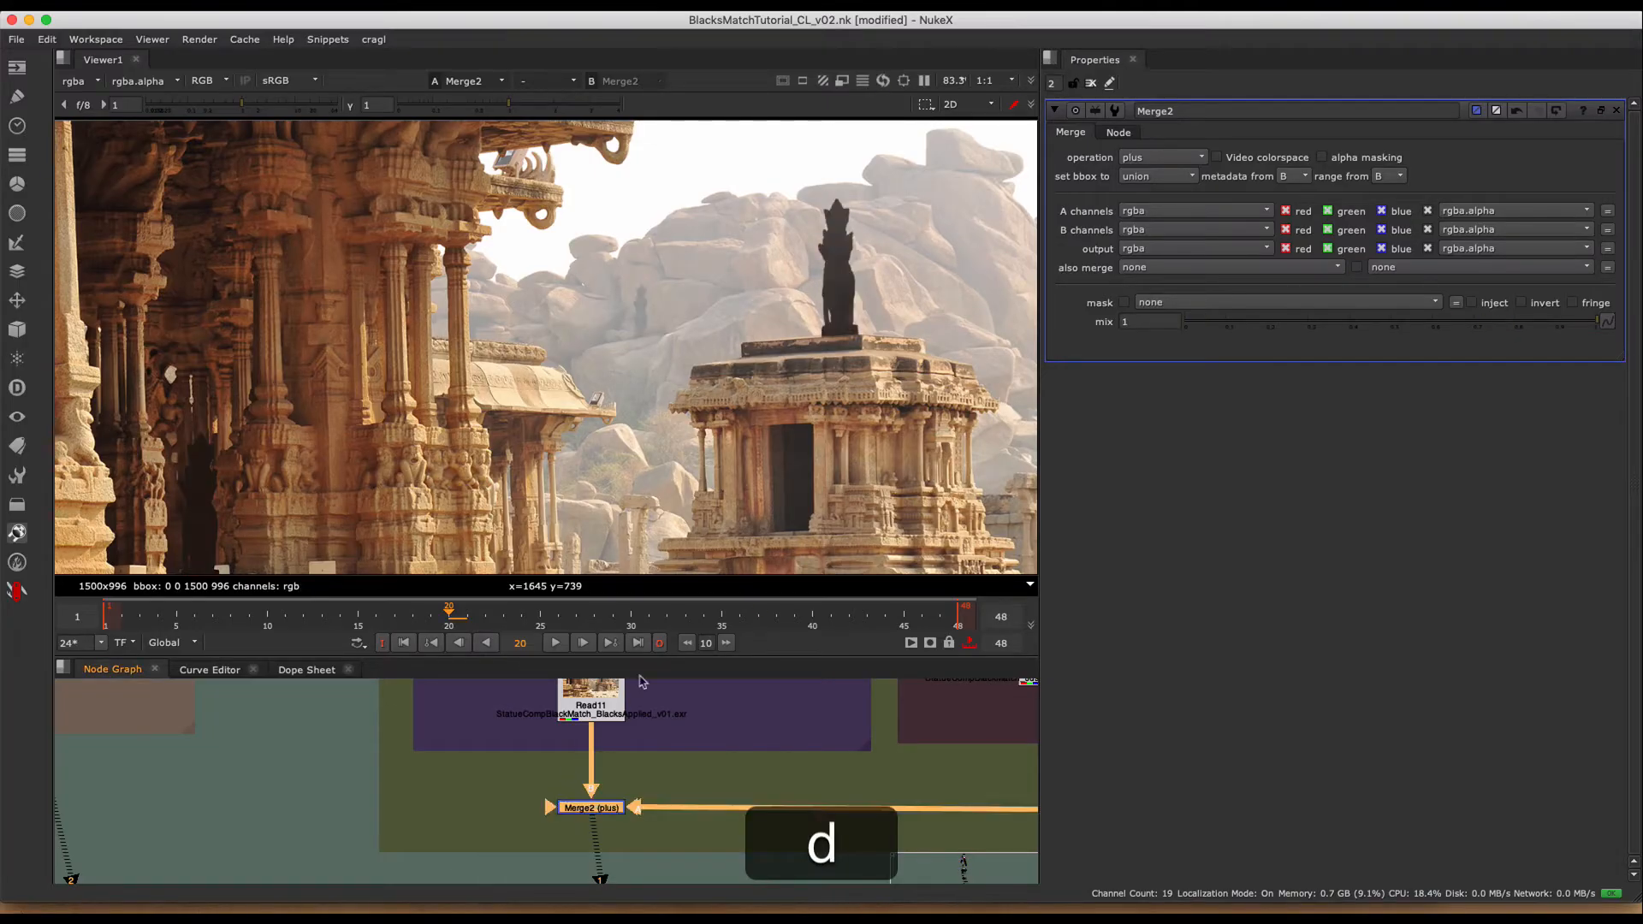
# - Set the Merge2 mix to 0 and examine the black-matched statues up close and across the full frame
pyautogui.moveTo(1483, 321); pyautogui.dragTo(983, 313)
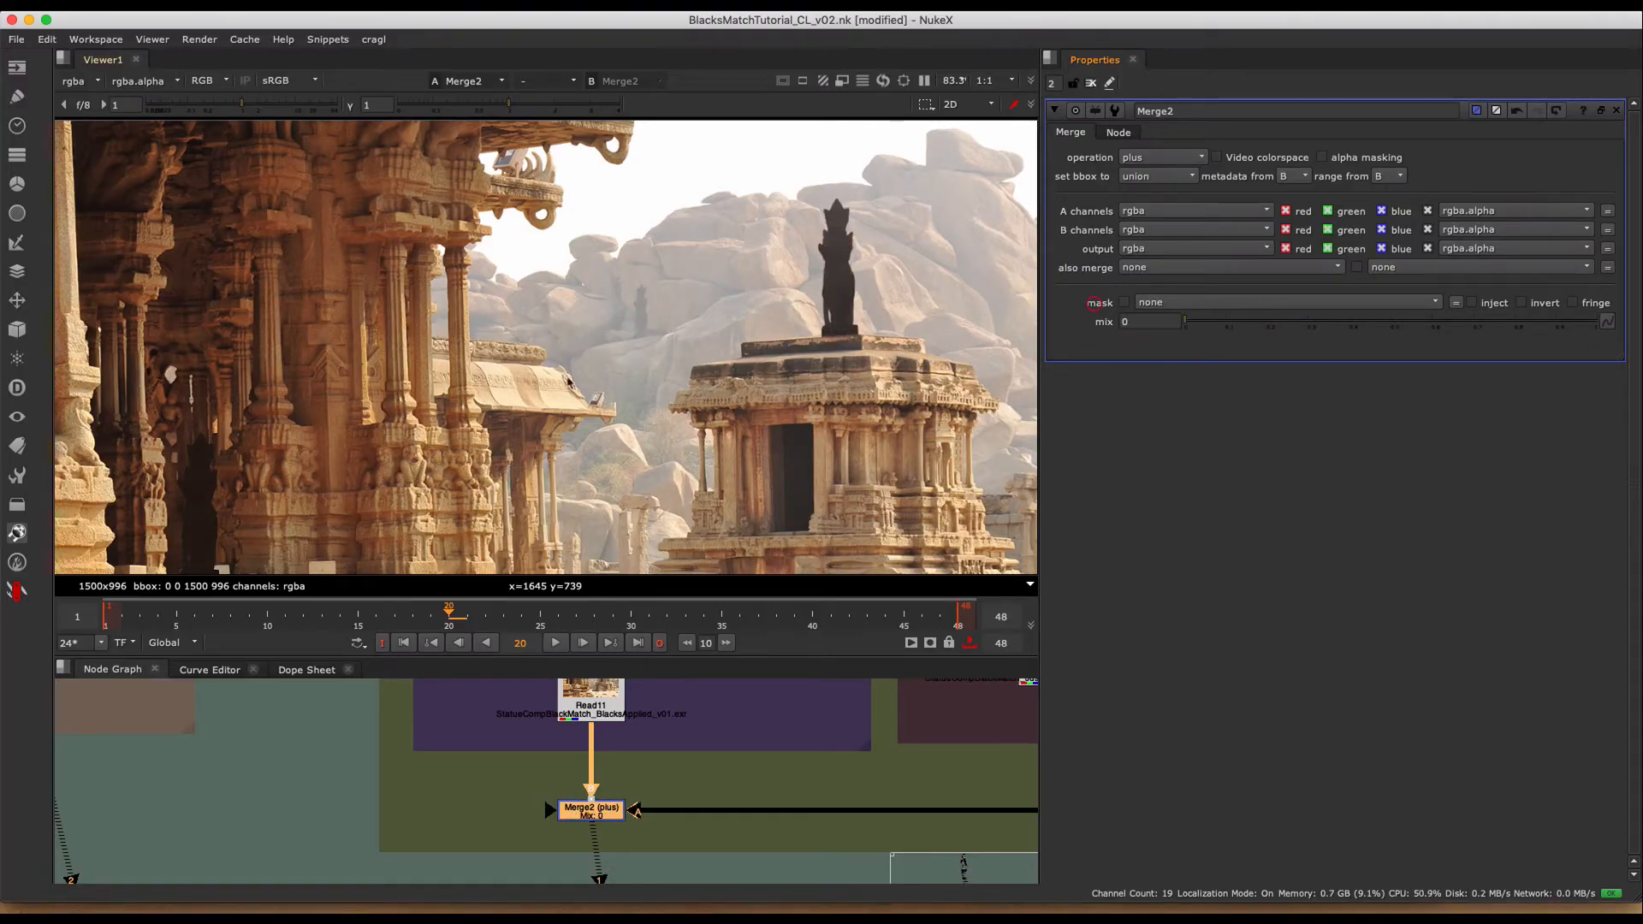
pyautogui.press('h')
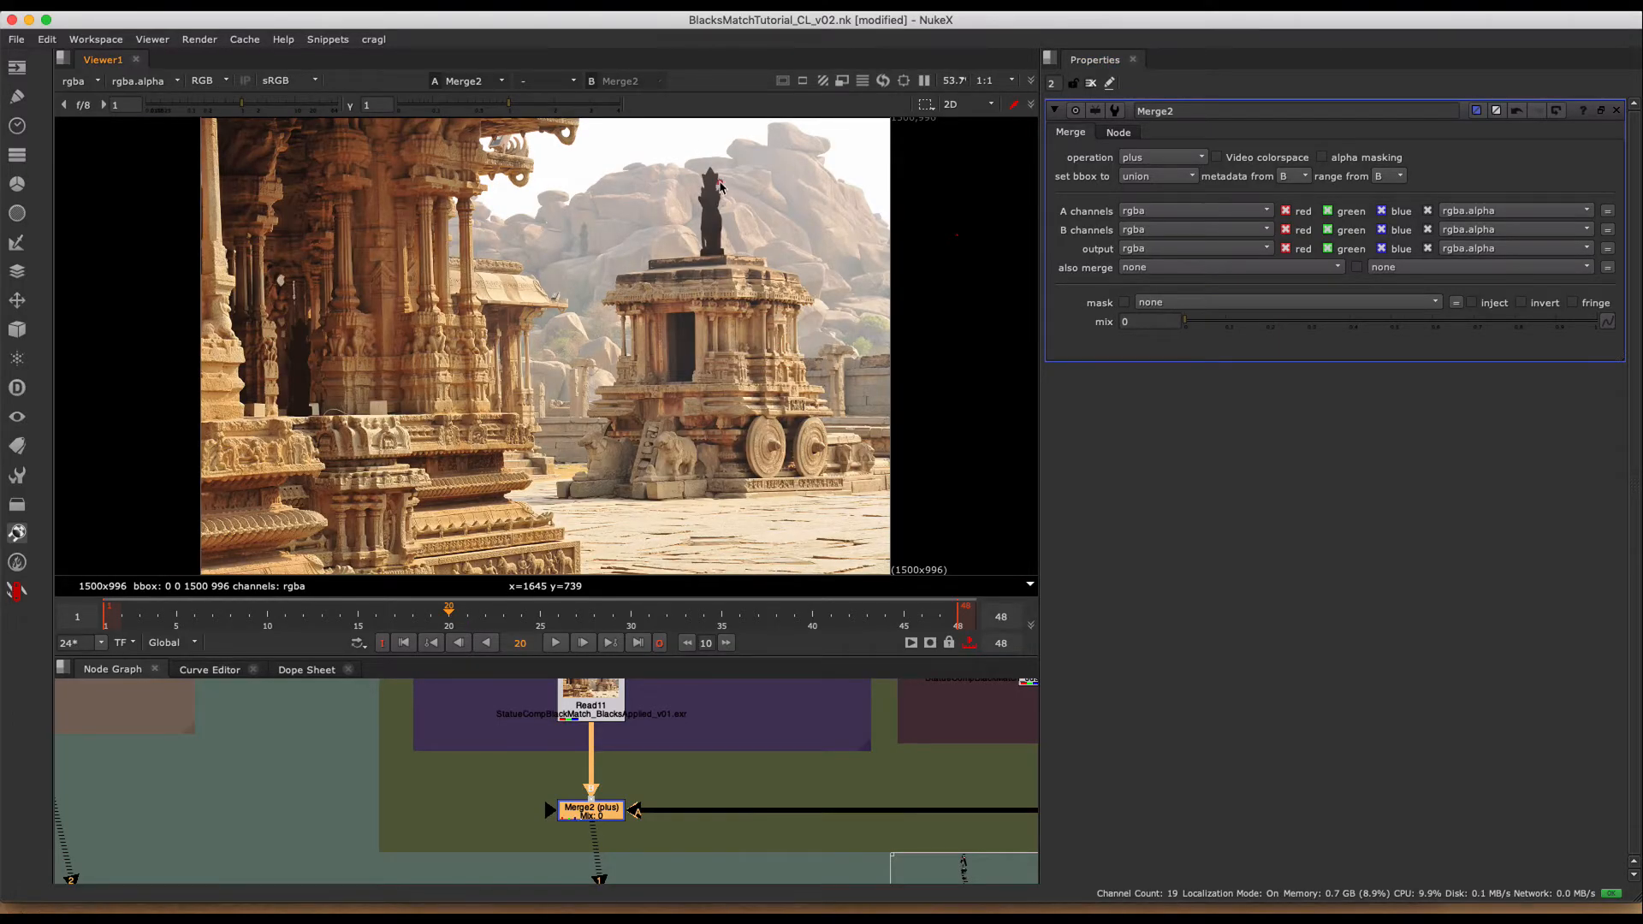
pyautogui.scroll(3, 715, 190)
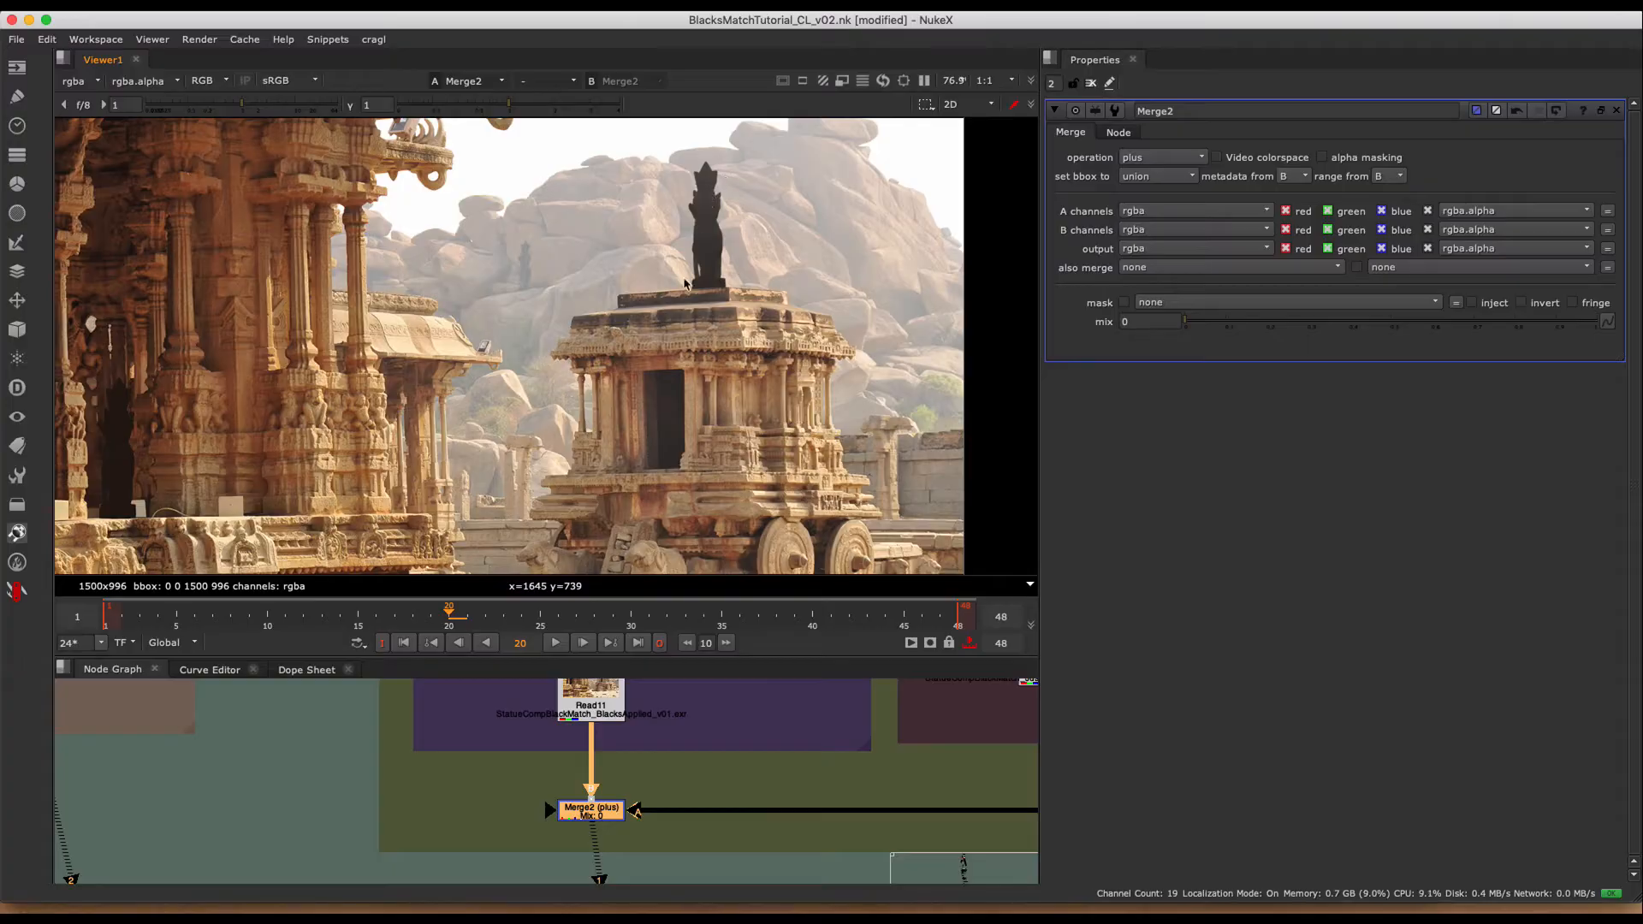
pyautogui.moveTo(430, 394); pyautogui.dragTo(545, 353, button='middle')
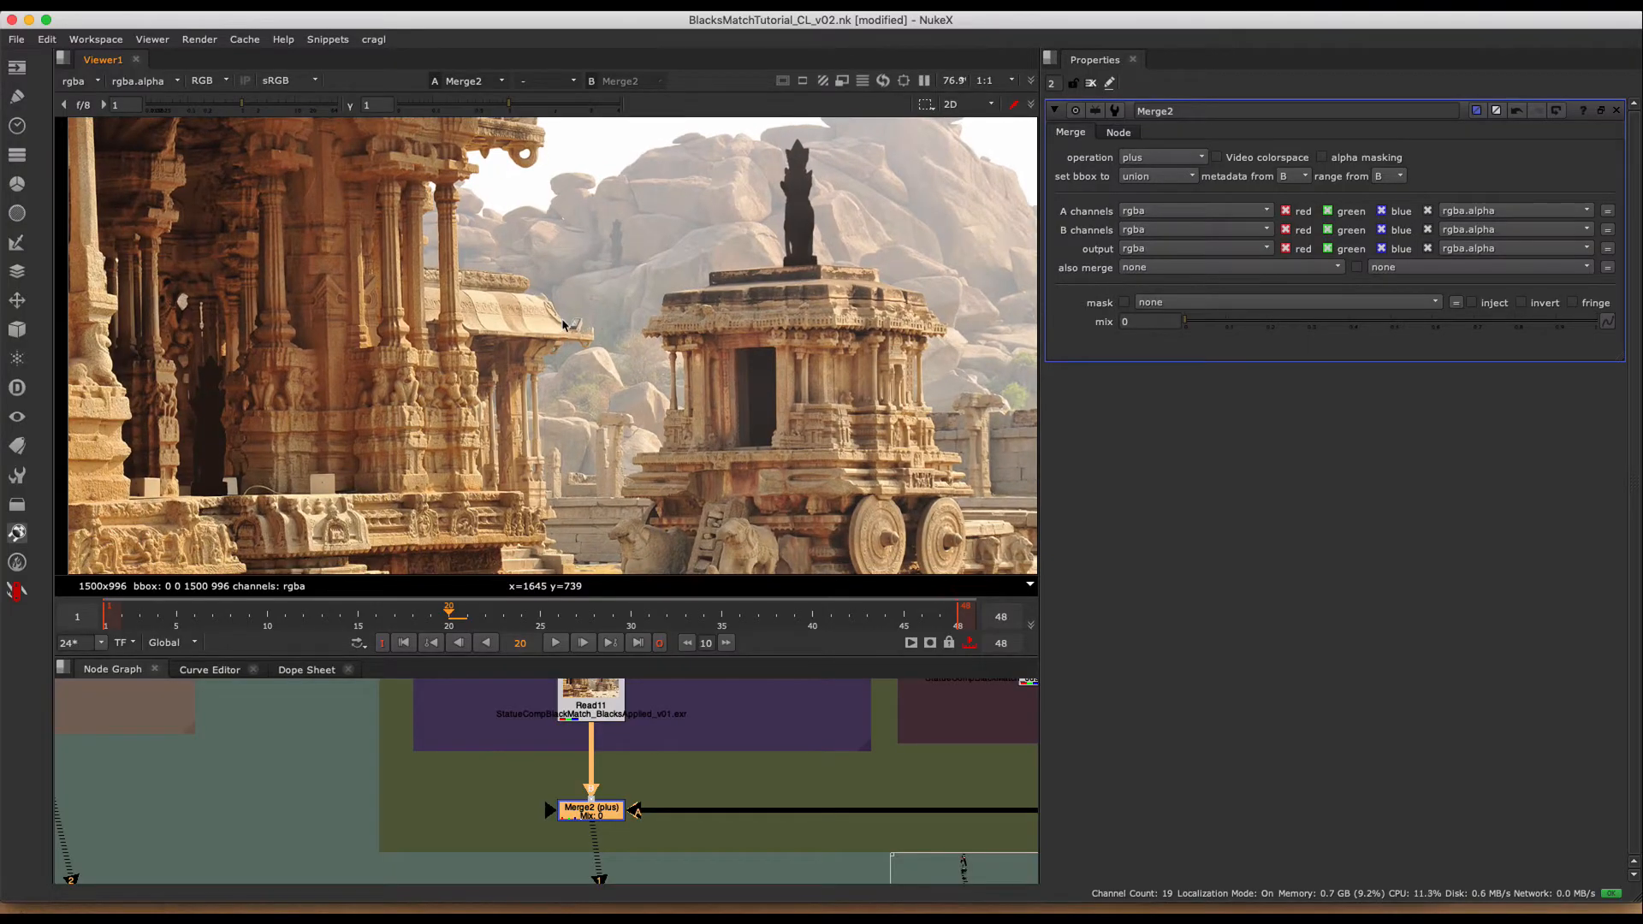
pyautogui.moveTo(638, 257); pyautogui.dragTo(594, 273, button='middle')
pyautogui.press('h')
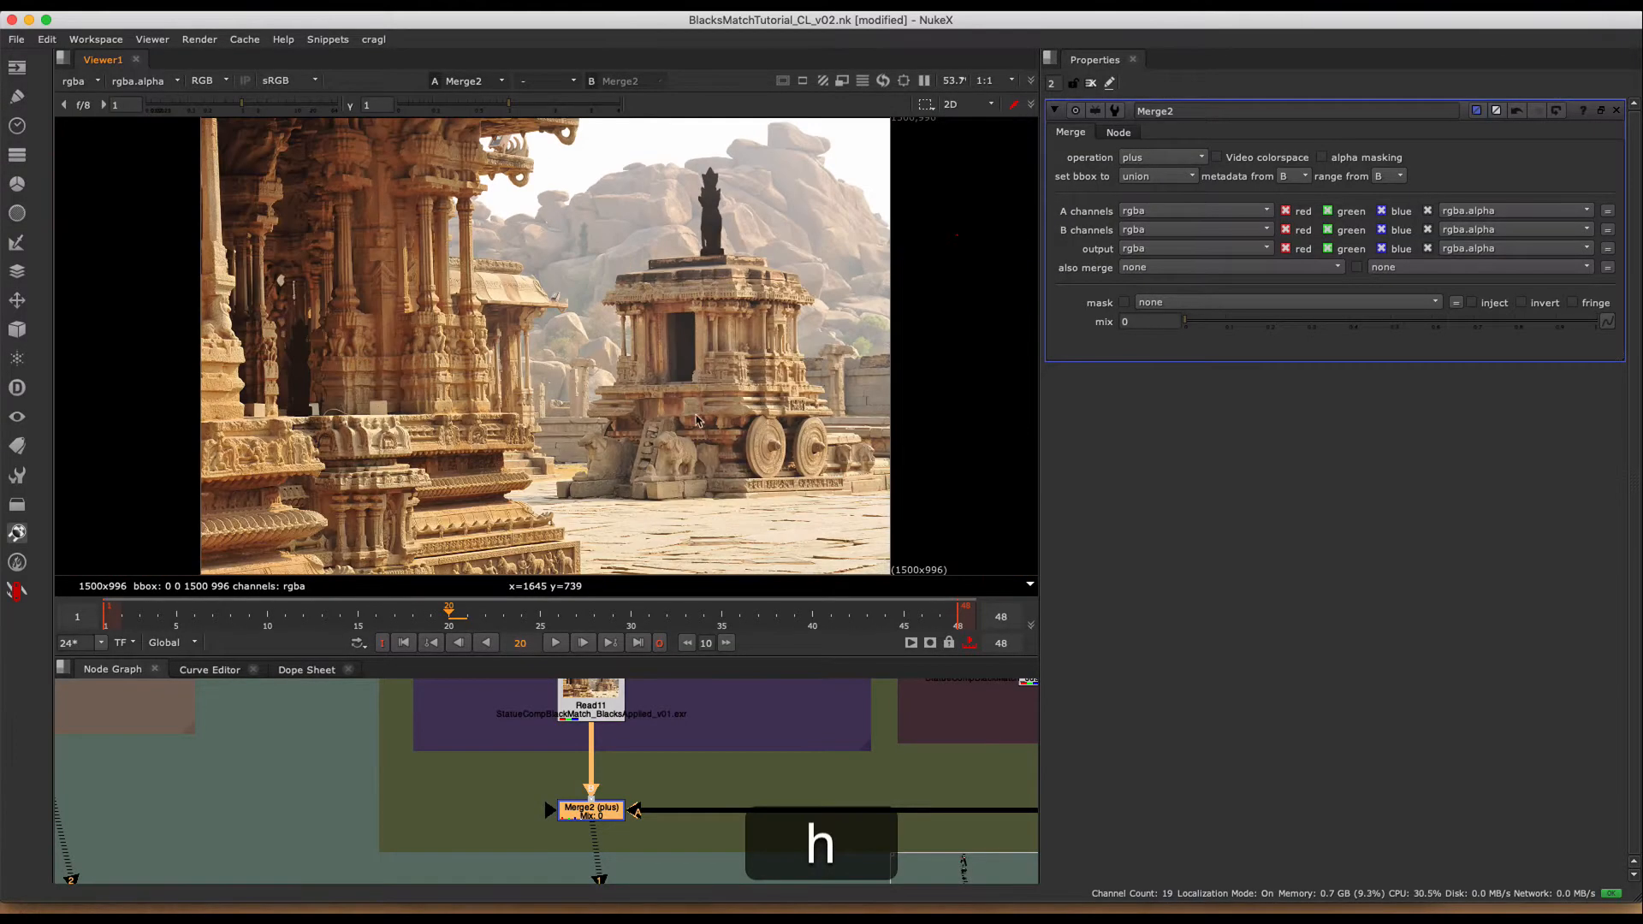
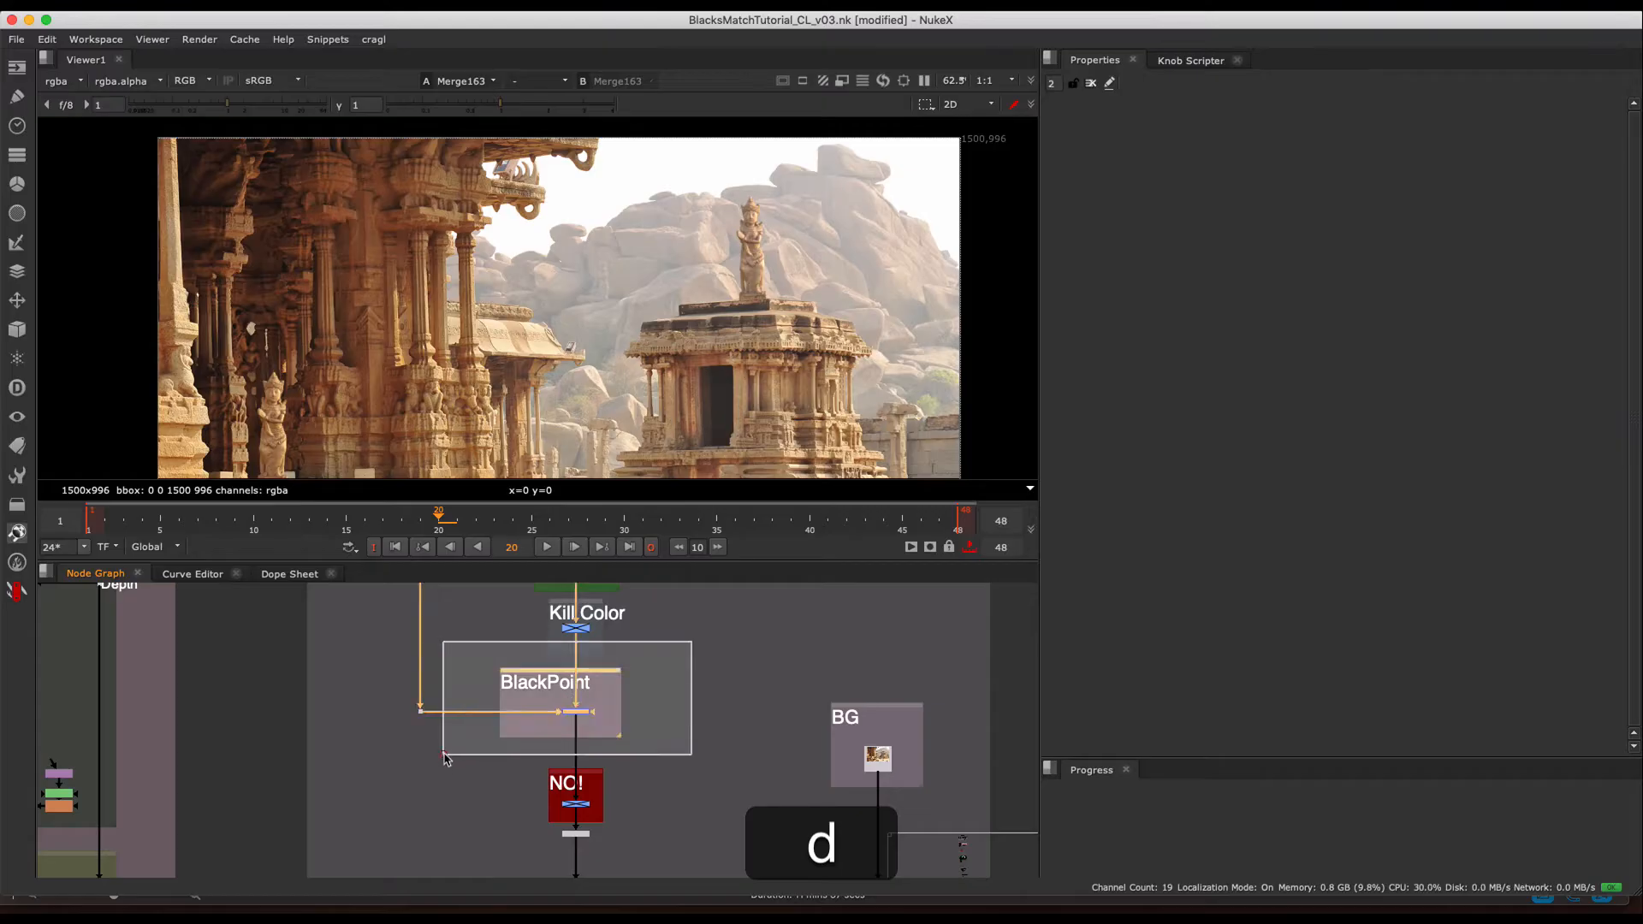
# - Enable the Multiply1 node in the Kill Color section to black out the statues
pyautogui.moveTo(648, 685); pyautogui.dragTo(625, 796, button='middle')
pyautogui.click(651, 723)
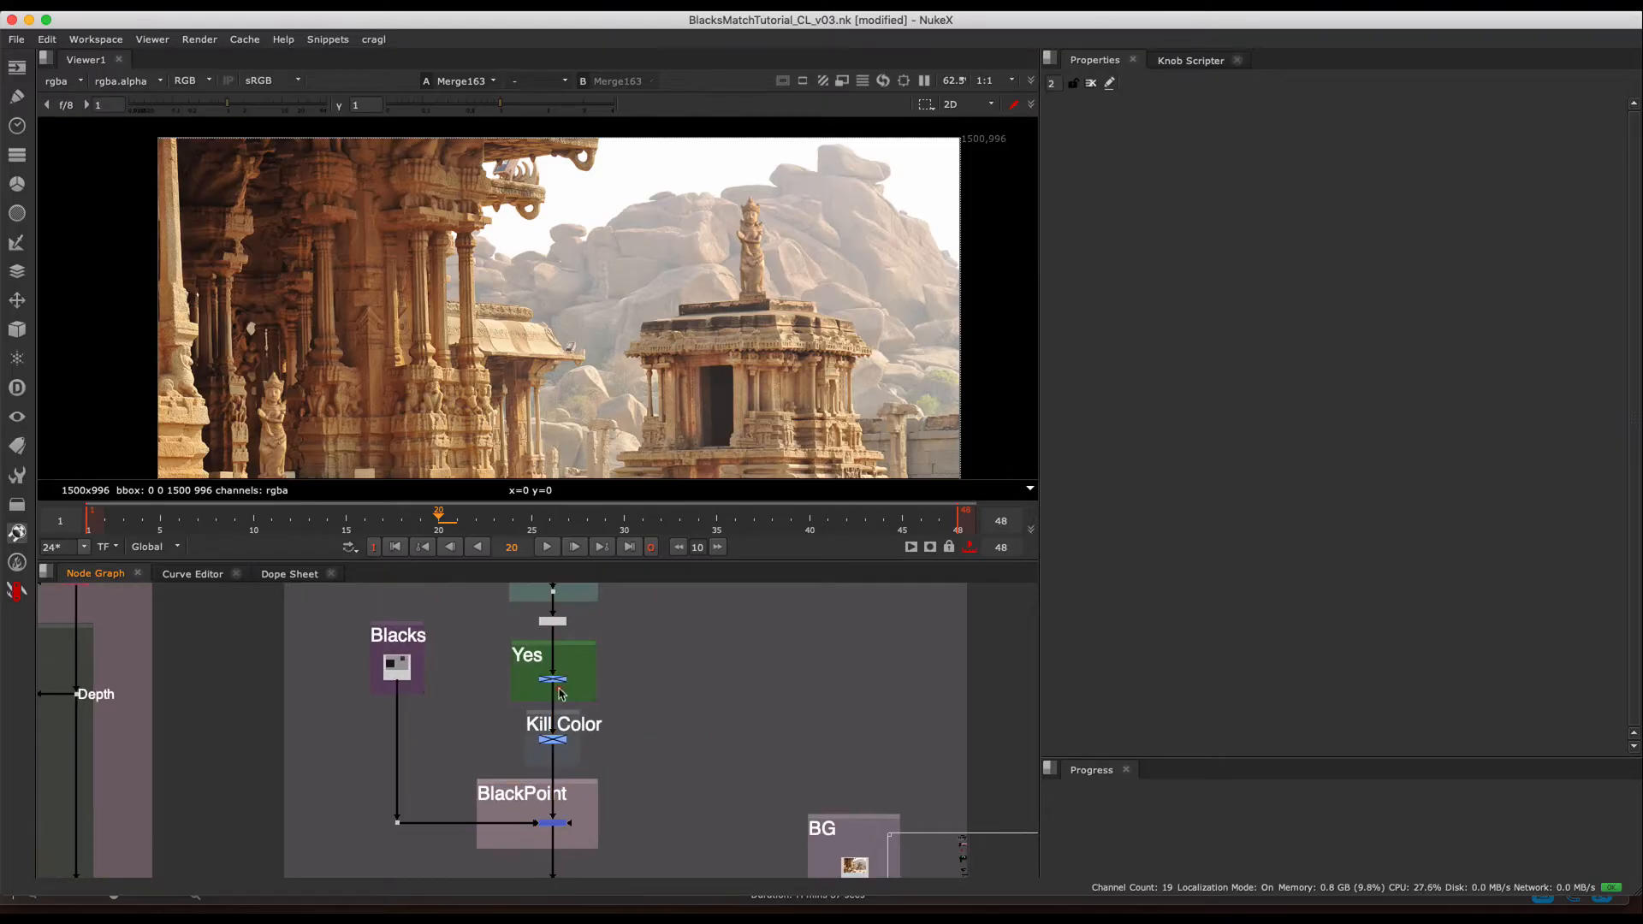
pyautogui.scroll(3, 560, 693)
pyautogui.moveTo(677, 697); pyautogui.dragTo(515, 762)
pyautogui.press('d')
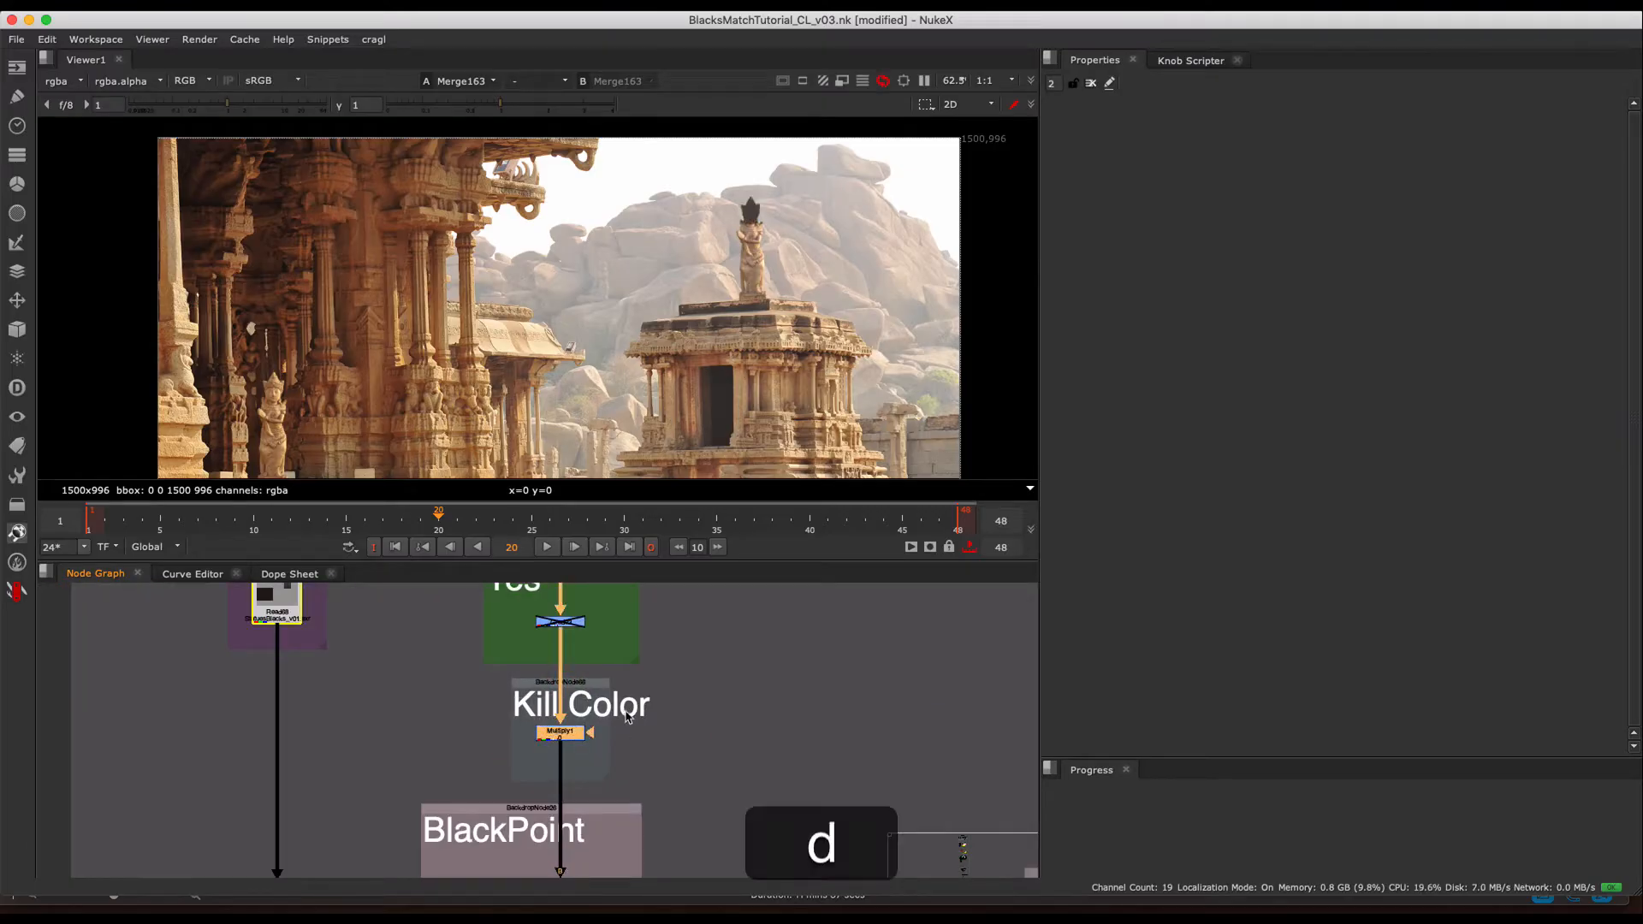
# - Toggle the BlackPoint merge off and on to compare the blacked-out statues, and disable the Kill Color multiply
pyautogui.moveTo(675, 626); pyautogui.dragTo(690, 575, button='middle')
pyautogui.moveTo(669, 703); pyautogui.dragTo(481, 820)
pyautogui.press('d')
pyautogui.press('d')
pyautogui.moveTo(663, 609); pyautogui.dragTo(631, 782, button='middle')
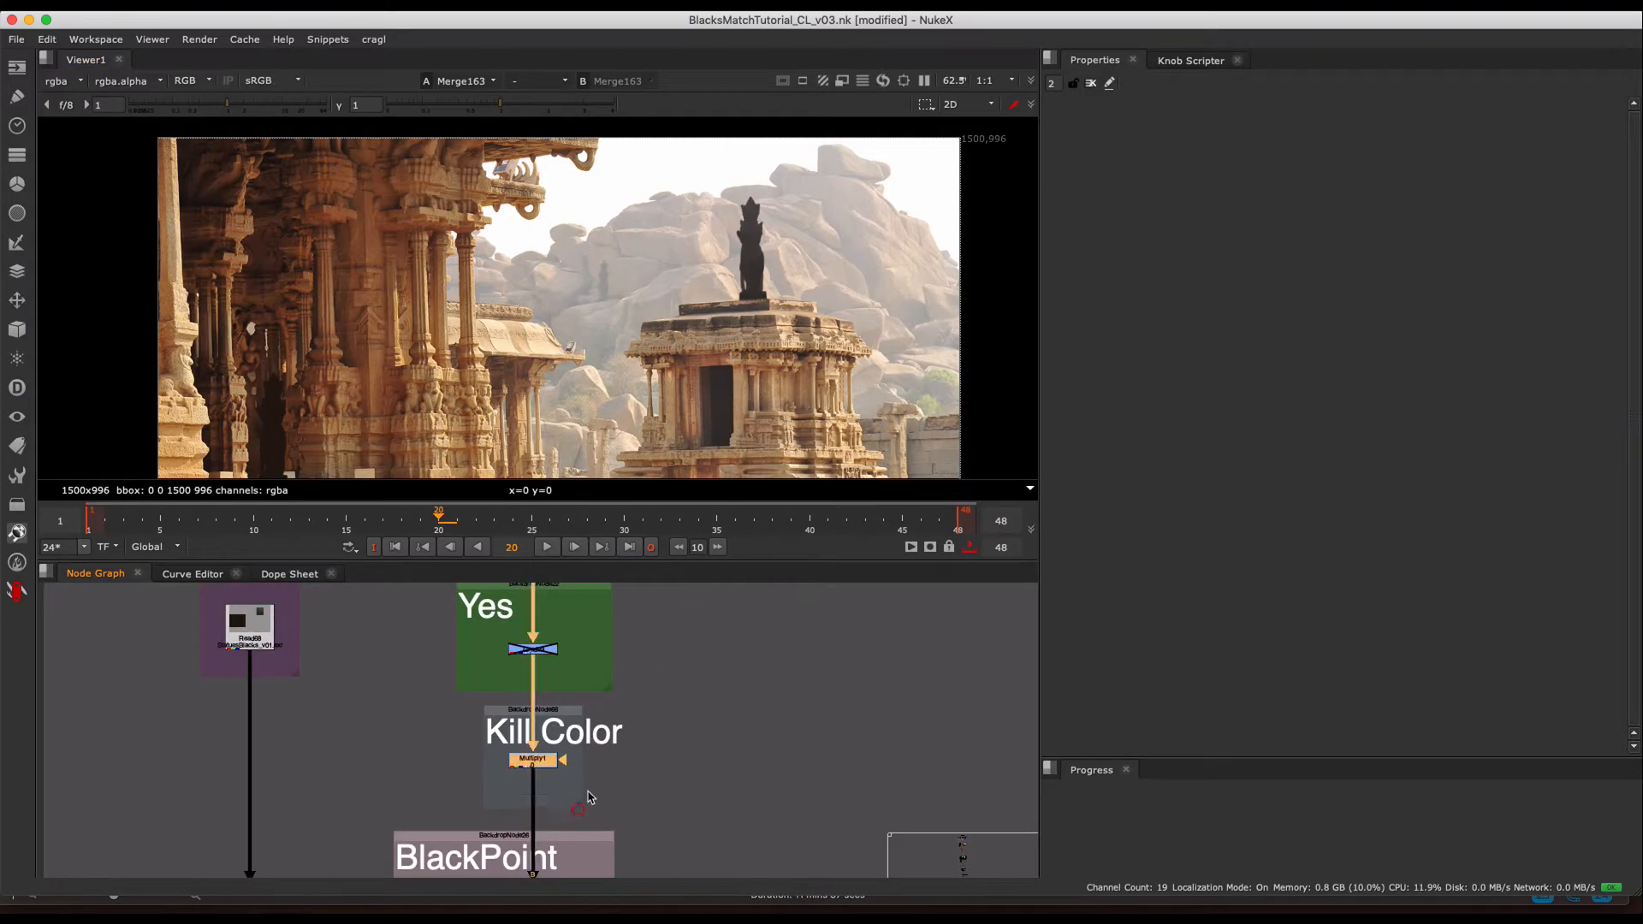
pyautogui.press('d')
# - Enable the Grade3 node in the Yes section with its properties open and set its multiply to 0.82
pyautogui.doubleClick(535, 647)
pyautogui.press('d')
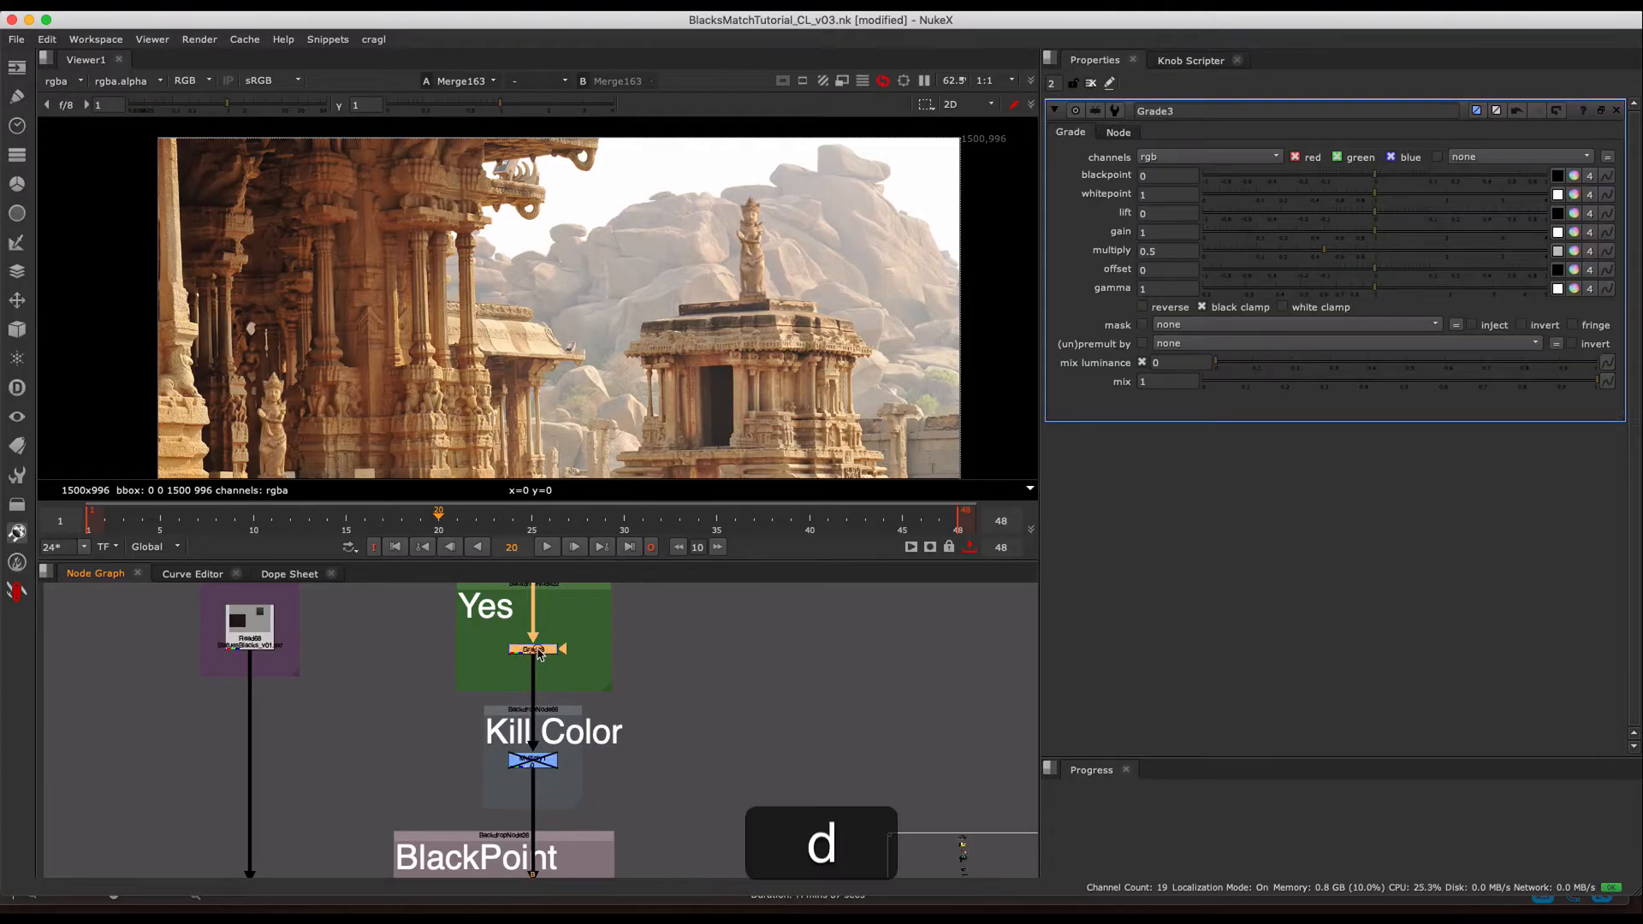
pyautogui.moveTo(1326, 249); pyautogui.dragTo(1359, 253)
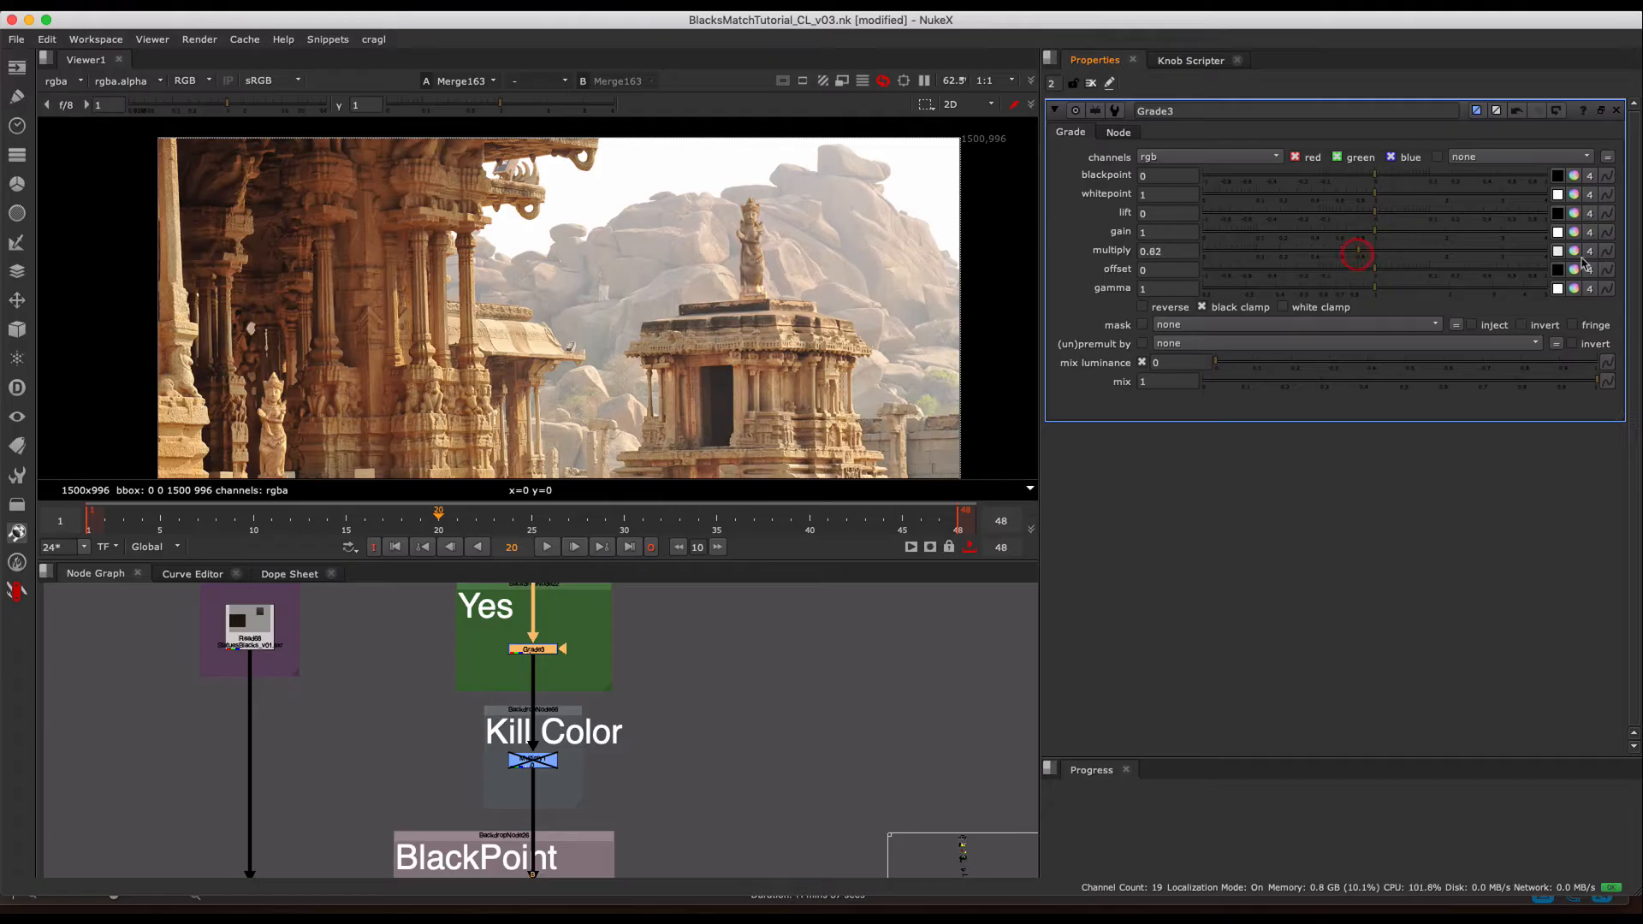
# - Tint the Grade3 multiply green with red 0.282, green 0.82 and blue 0.149, and examine the statues across the frame
pyautogui.click(1575, 251)
pyautogui.moveTo(1068, 526)
pyautogui.mouseDown()
pyautogui.moveTo(1084, 506)
pyautogui.moveTo(1060, 470)
pyautogui.moveTo(1053, 510)
pyautogui.mouseUp()
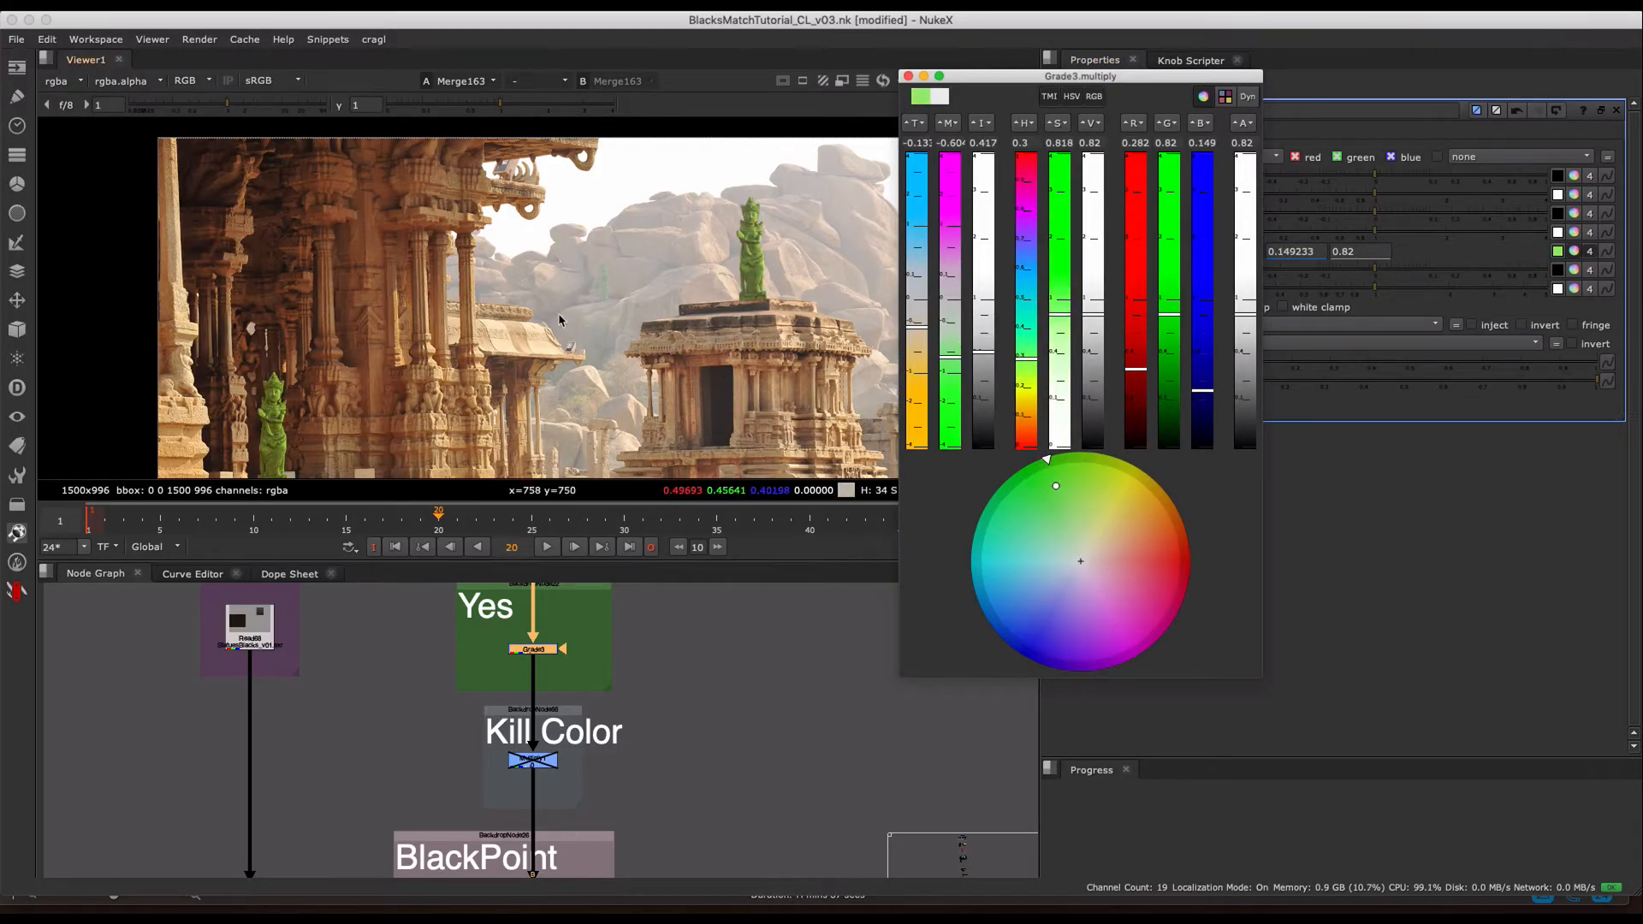
pyautogui.moveTo(565, 313); pyautogui.dragTo(582, 286, button='middle')
pyautogui.scroll(-3, 656, 281)
pyautogui.scroll(1, 672, 300)
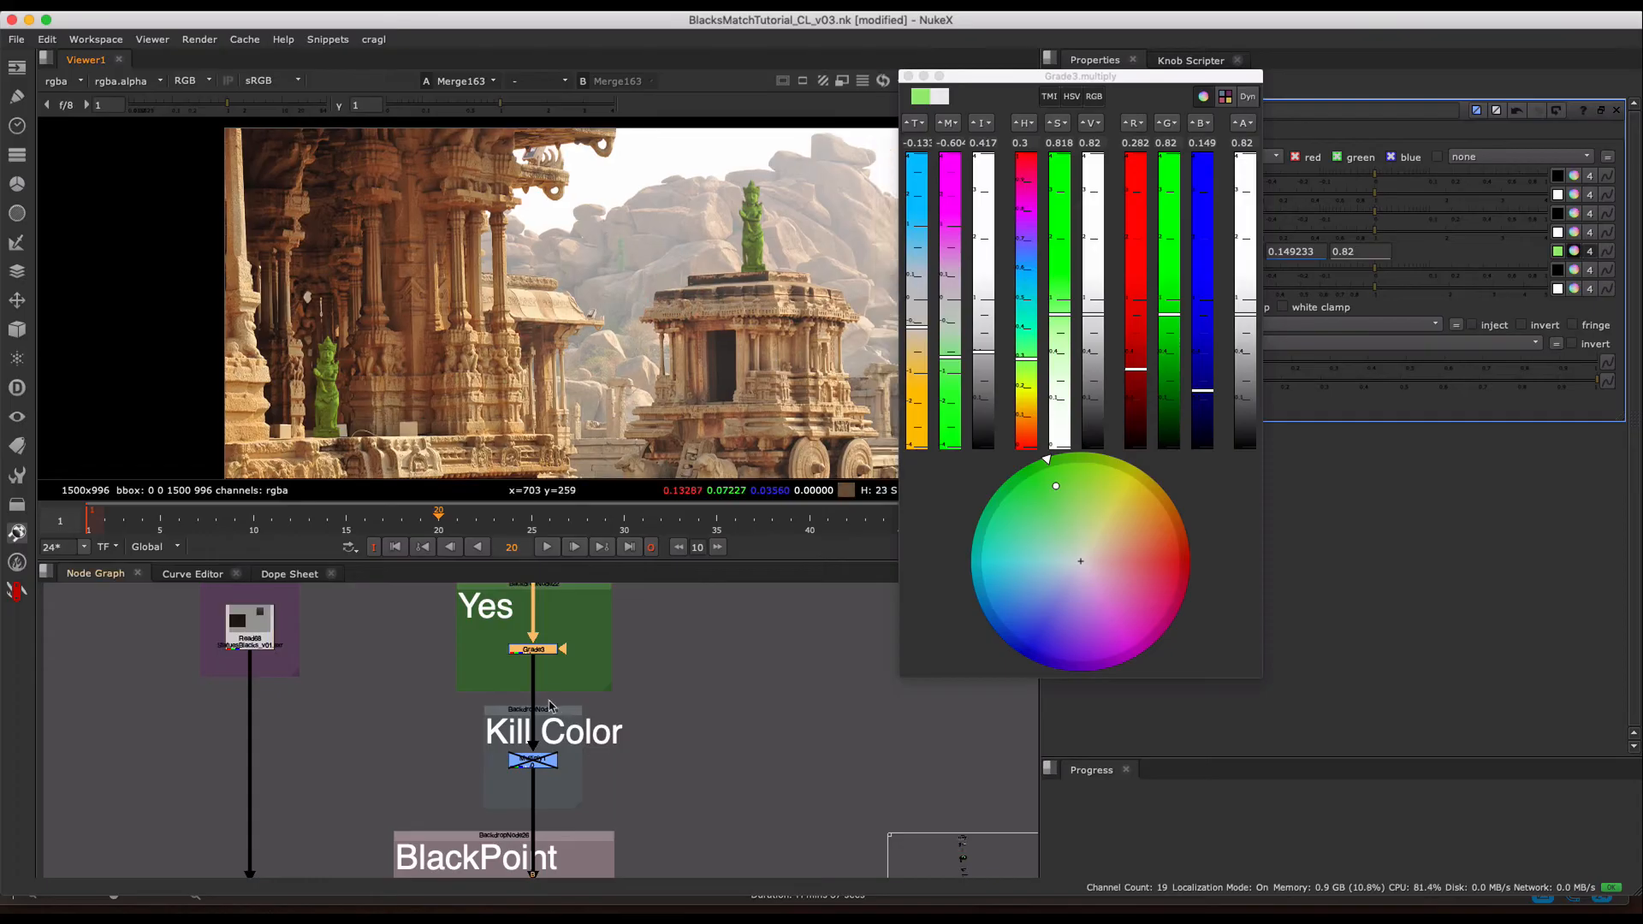
# - Enable the Grade2 node in the NO! section, below the BlackPoint merge
pyautogui.moveTo(594, 788)
pyautogui.mouseDown(button='middle')
pyautogui.moveTo(590, 681)
pyautogui.moveTo(606, 728)
pyautogui.mouseUp(button='middle')
pyautogui.moveTo(619, 714); pyautogui.dragTo(449, 804)
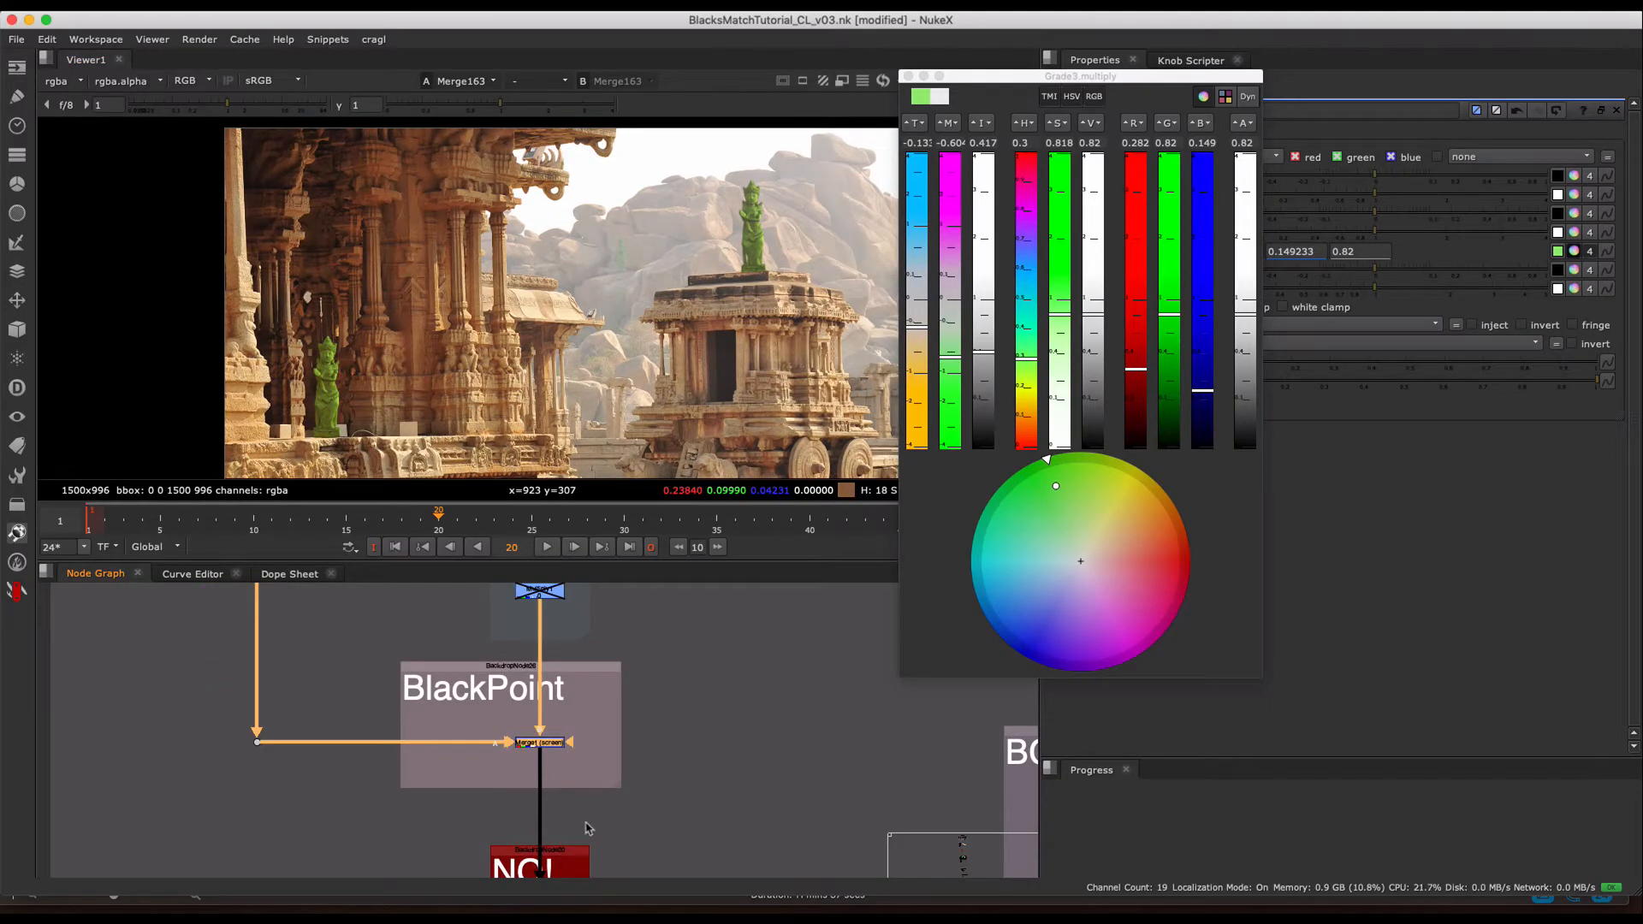
pyautogui.moveTo(657, 788); pyautogui.dragTo(398, 654, button='middle')
pyautogui.moveTo(637, 760); pyautogui.dragTo(645, 767, button='middle')
pyautogui.scroll(-4, 645, 767)
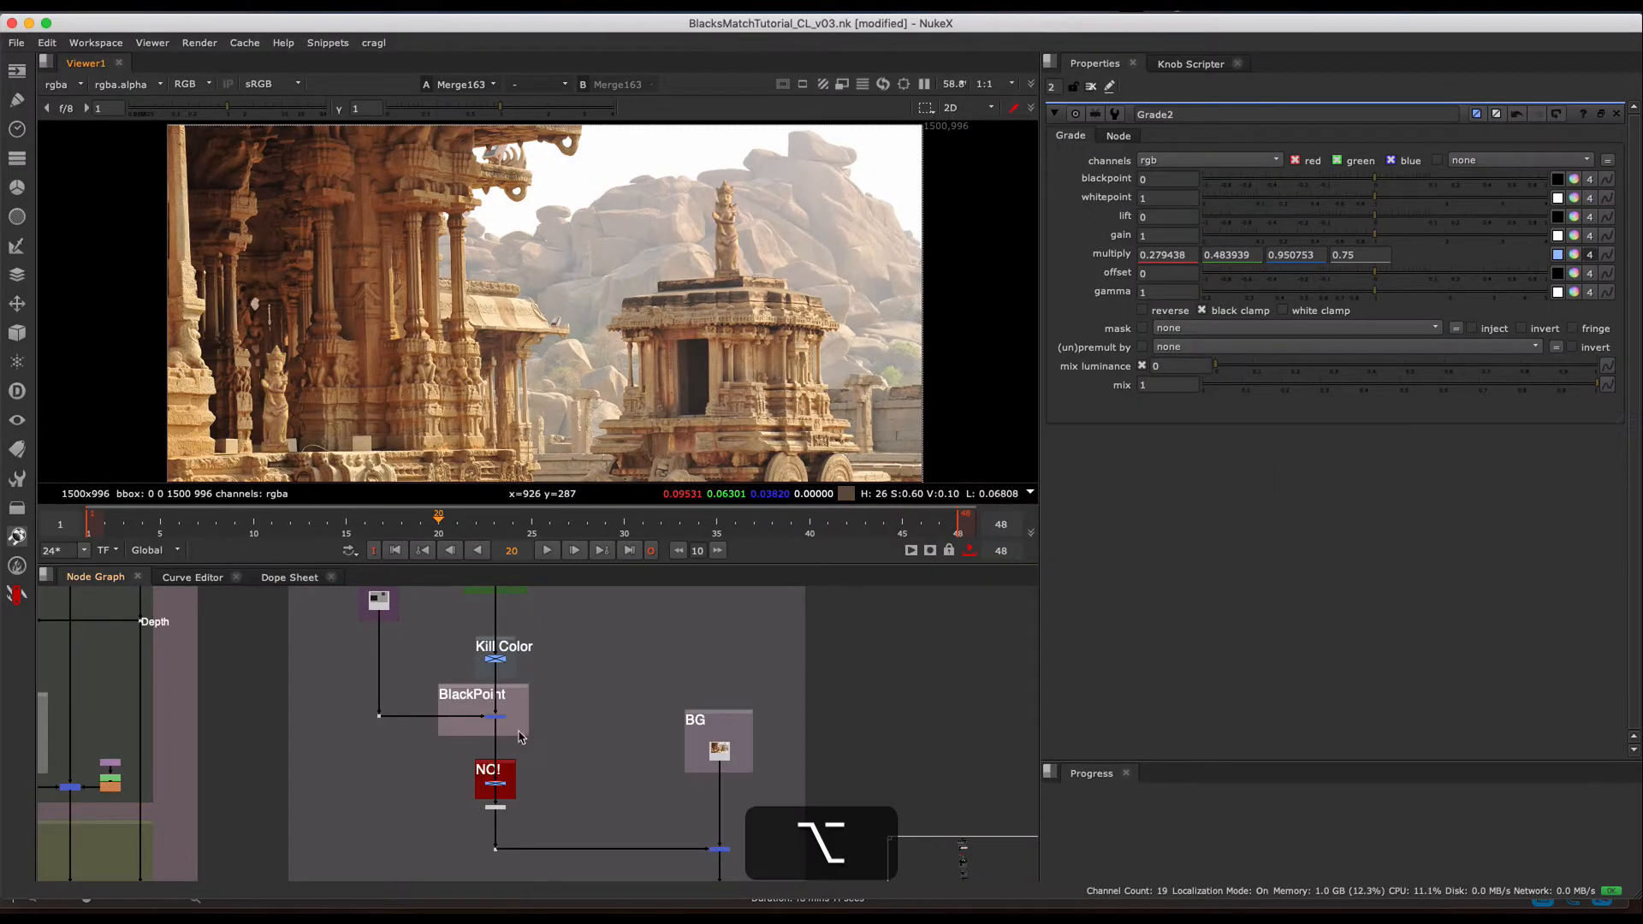
pyautogui.scroll(3, 484, 774)
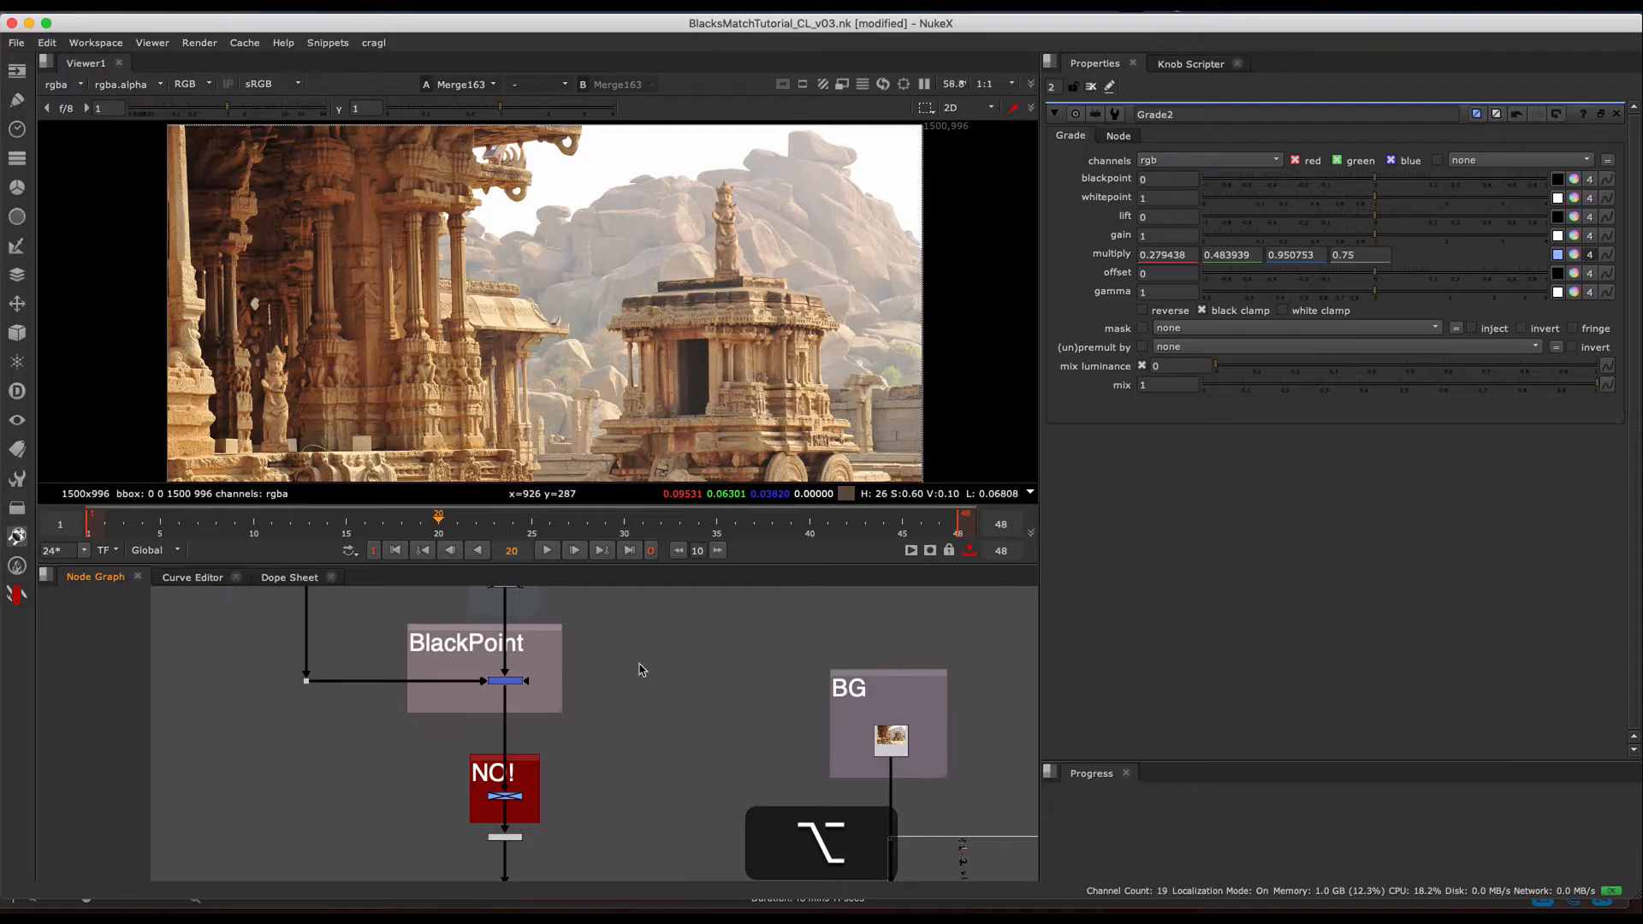
pyautogui.scroll(5, 558, 719)
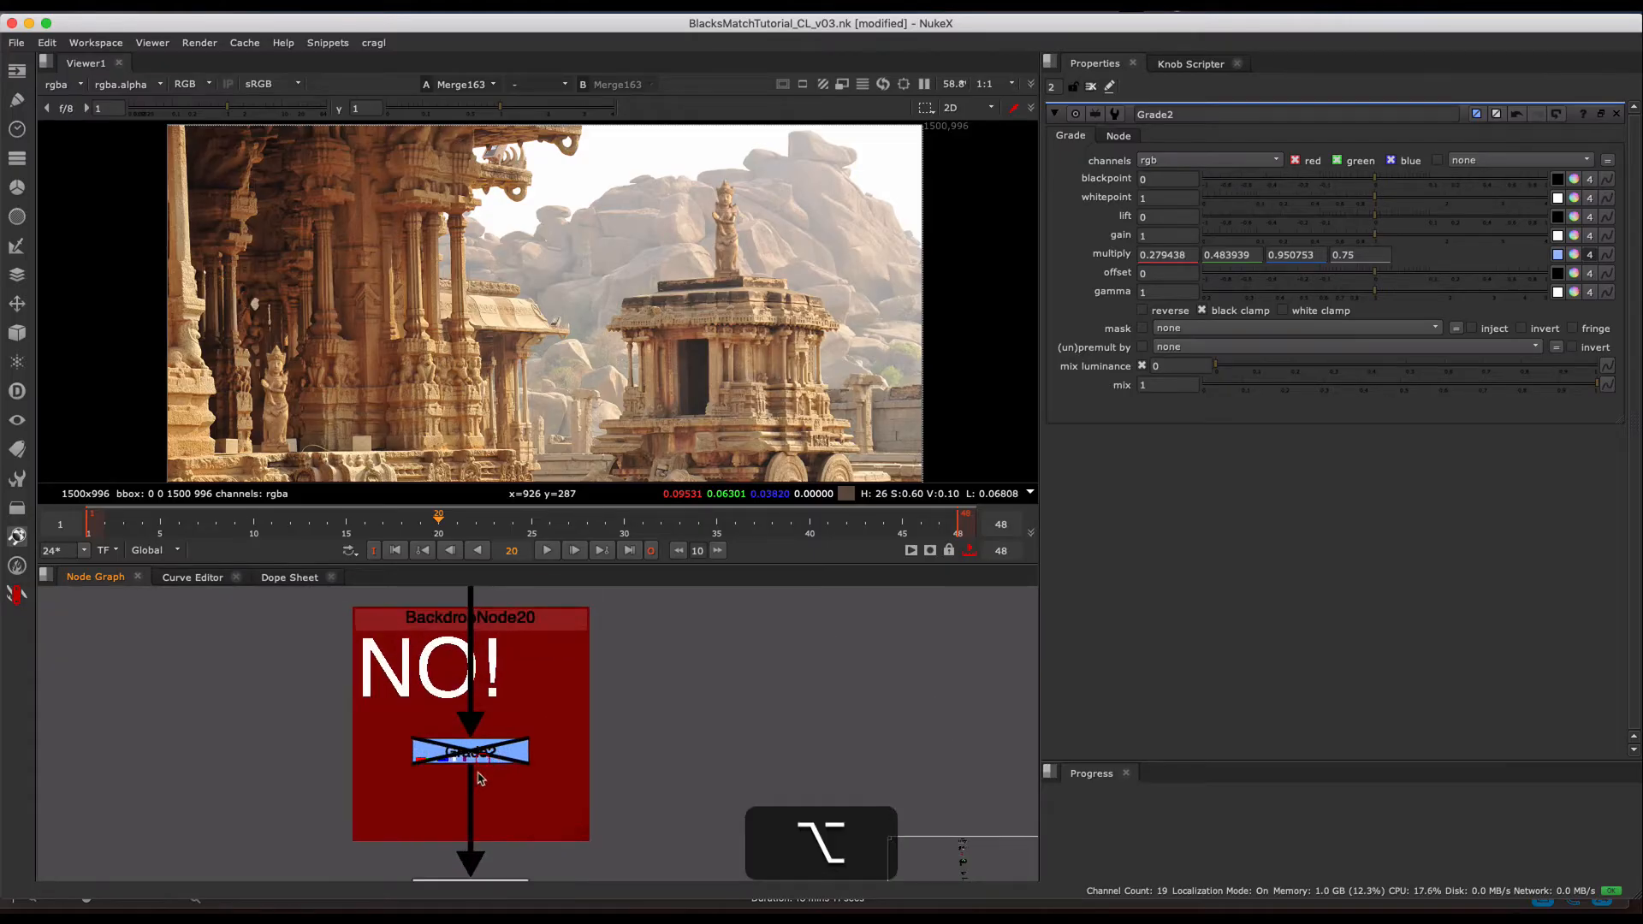
pyautogui.hotkey('alt', 'd')
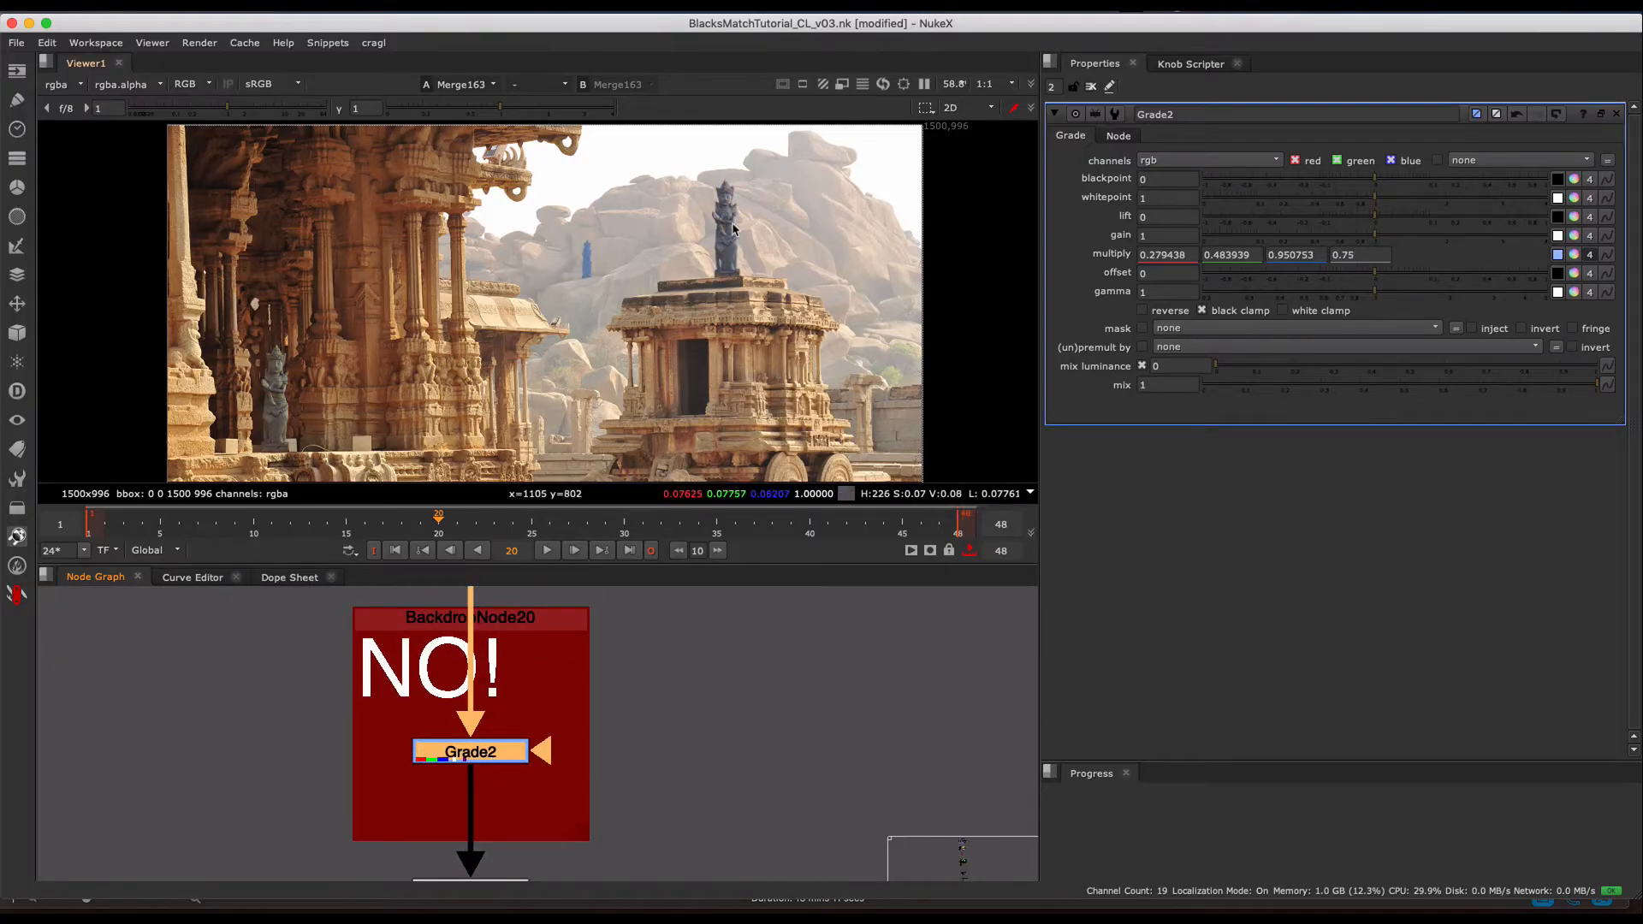
# - Examine the blue-graded statues up close and inspect the Grade2 multiply color in its color picker
pyautogui.scroll(2, 715, 210)
pyautogui.moveTo(715, 213); pyautogui.dragTo(781, 238, button='middle')
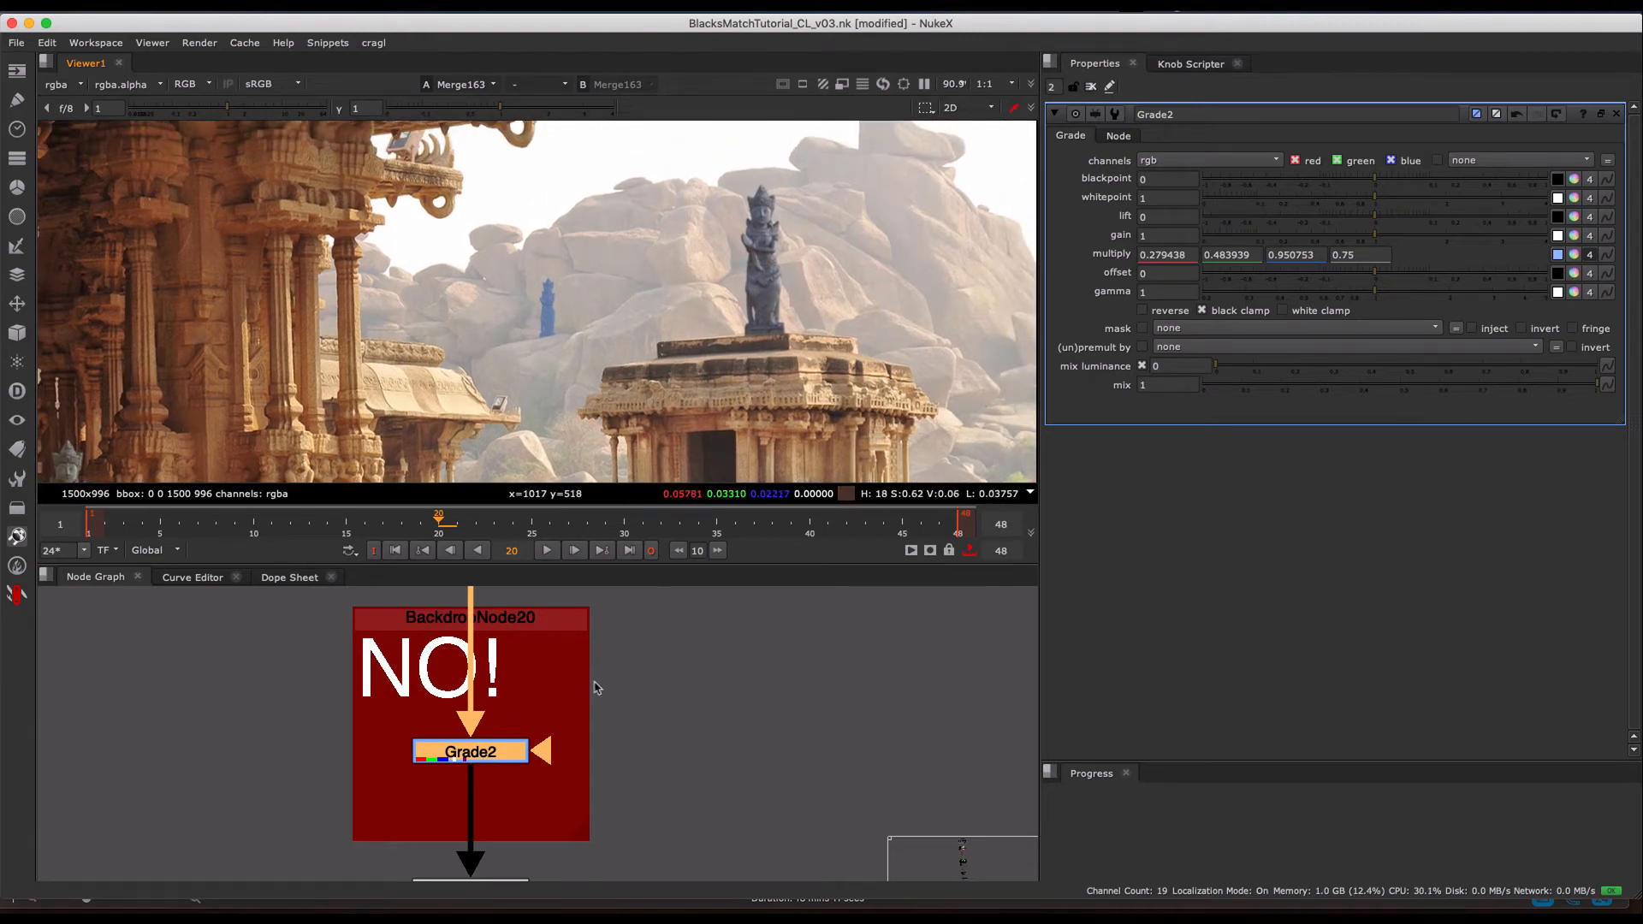
pyautogui.click(1575, 255)
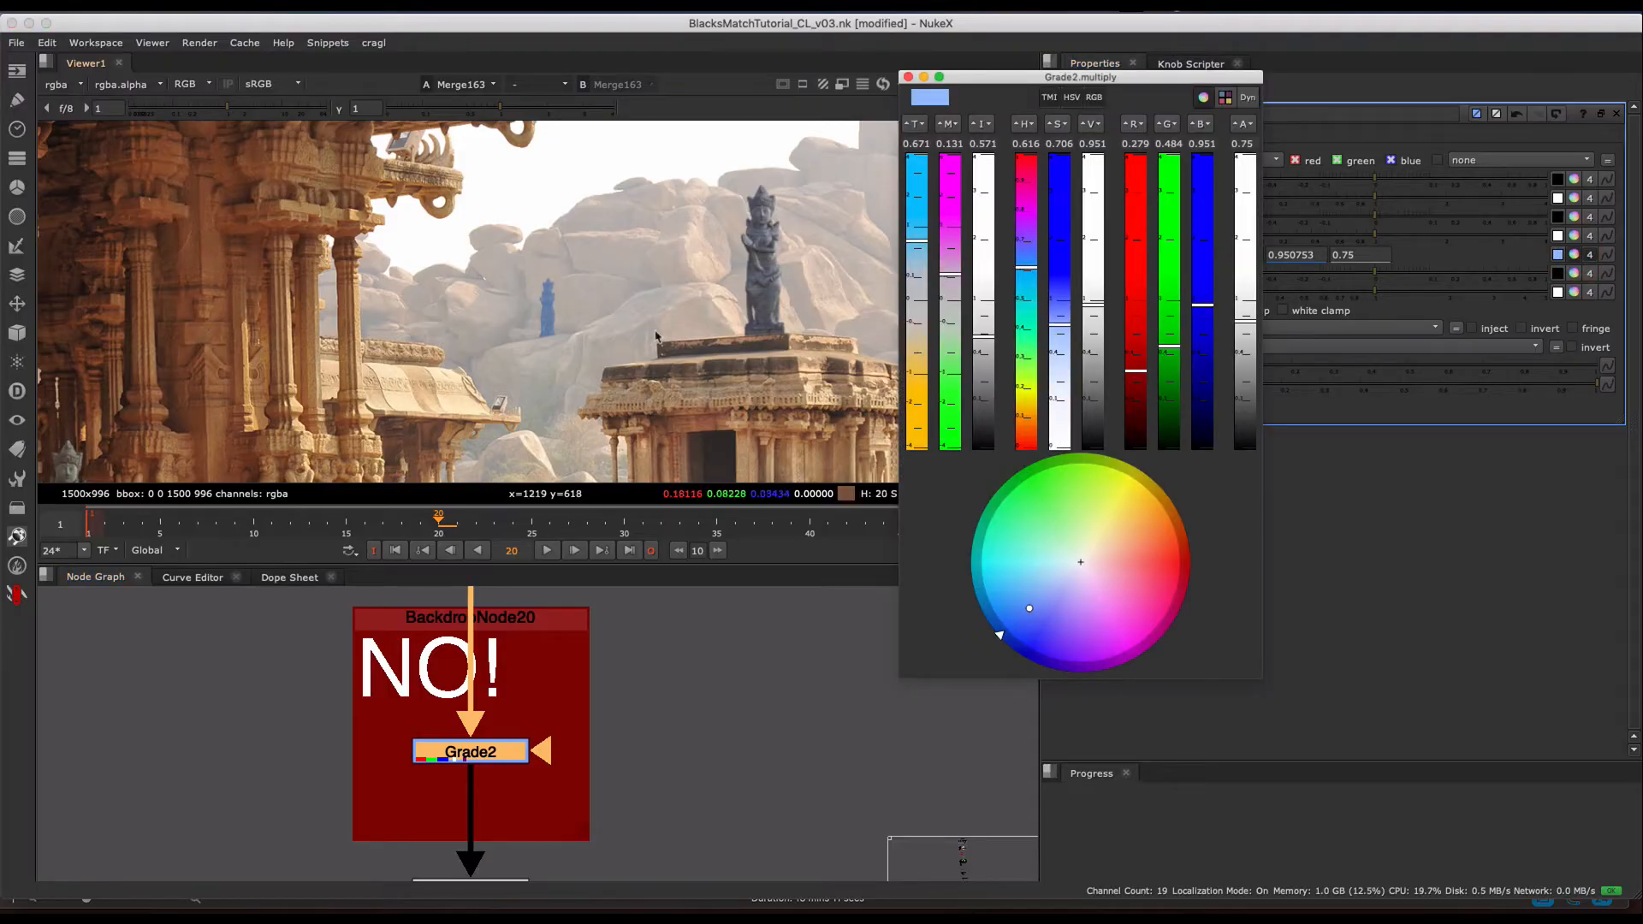
pyautogui.press('Escape')
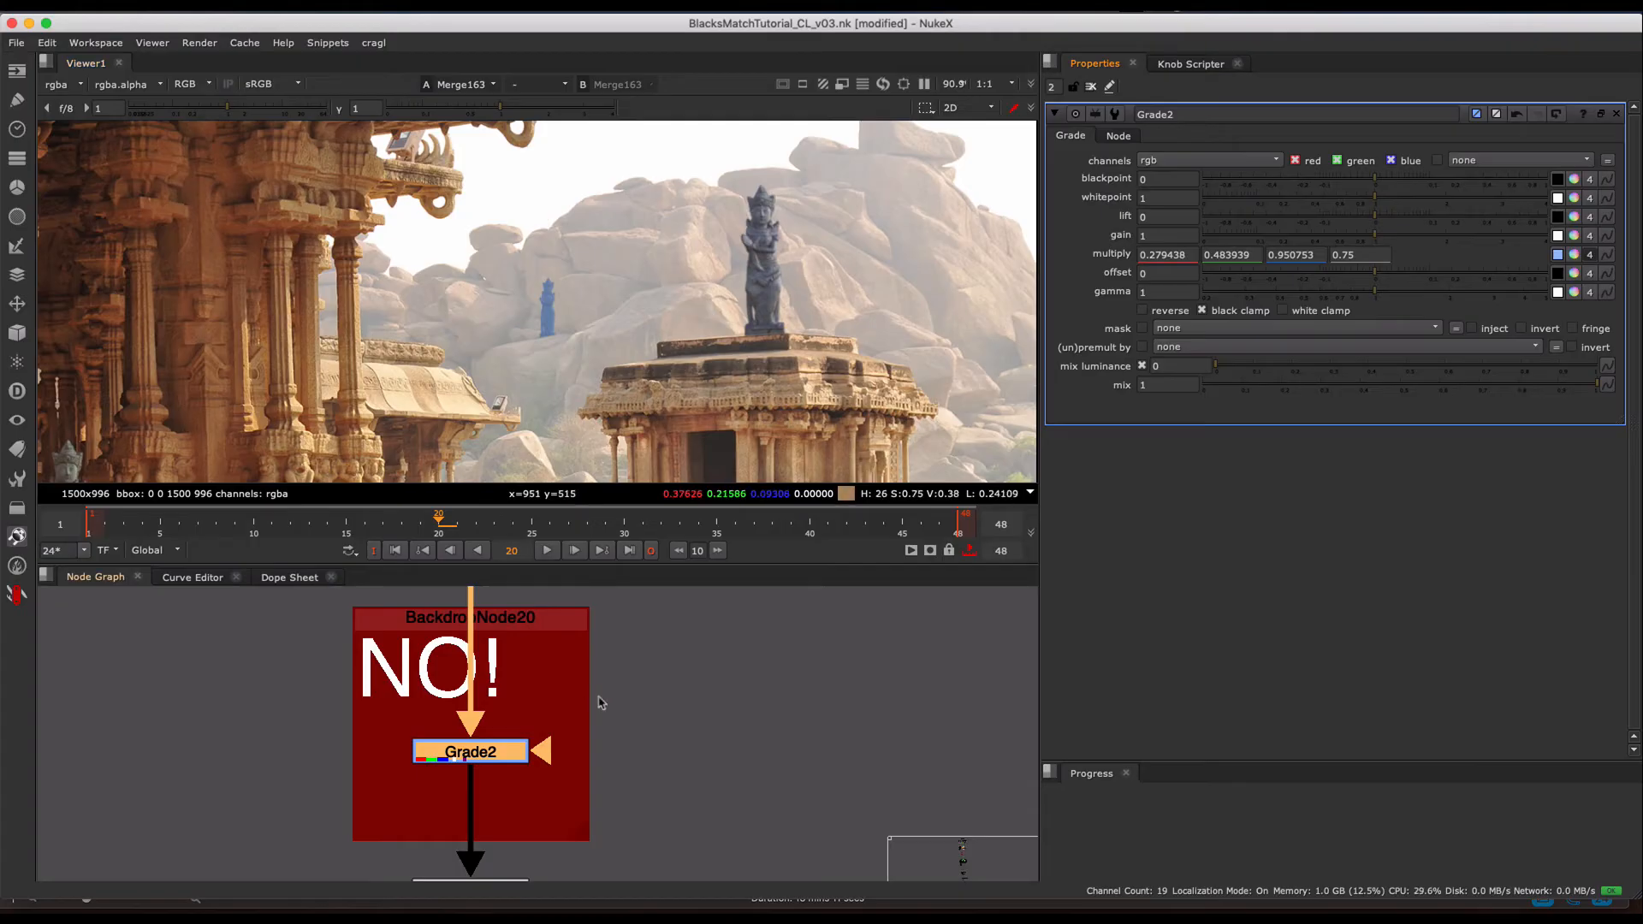
# - Disable the Grade2 node in the NO! section and copy it
pyautogui.scroll(-3, 632, 688)
pyautogui.moveTo(626, 634); pyautogui.dragTo(585, 759, button='middle')
pyautogui.scroll(-2, 618, 740)
pyautogui.scroll(1, 586, 753)
pyautogui.scroll(-1, 648, 757)
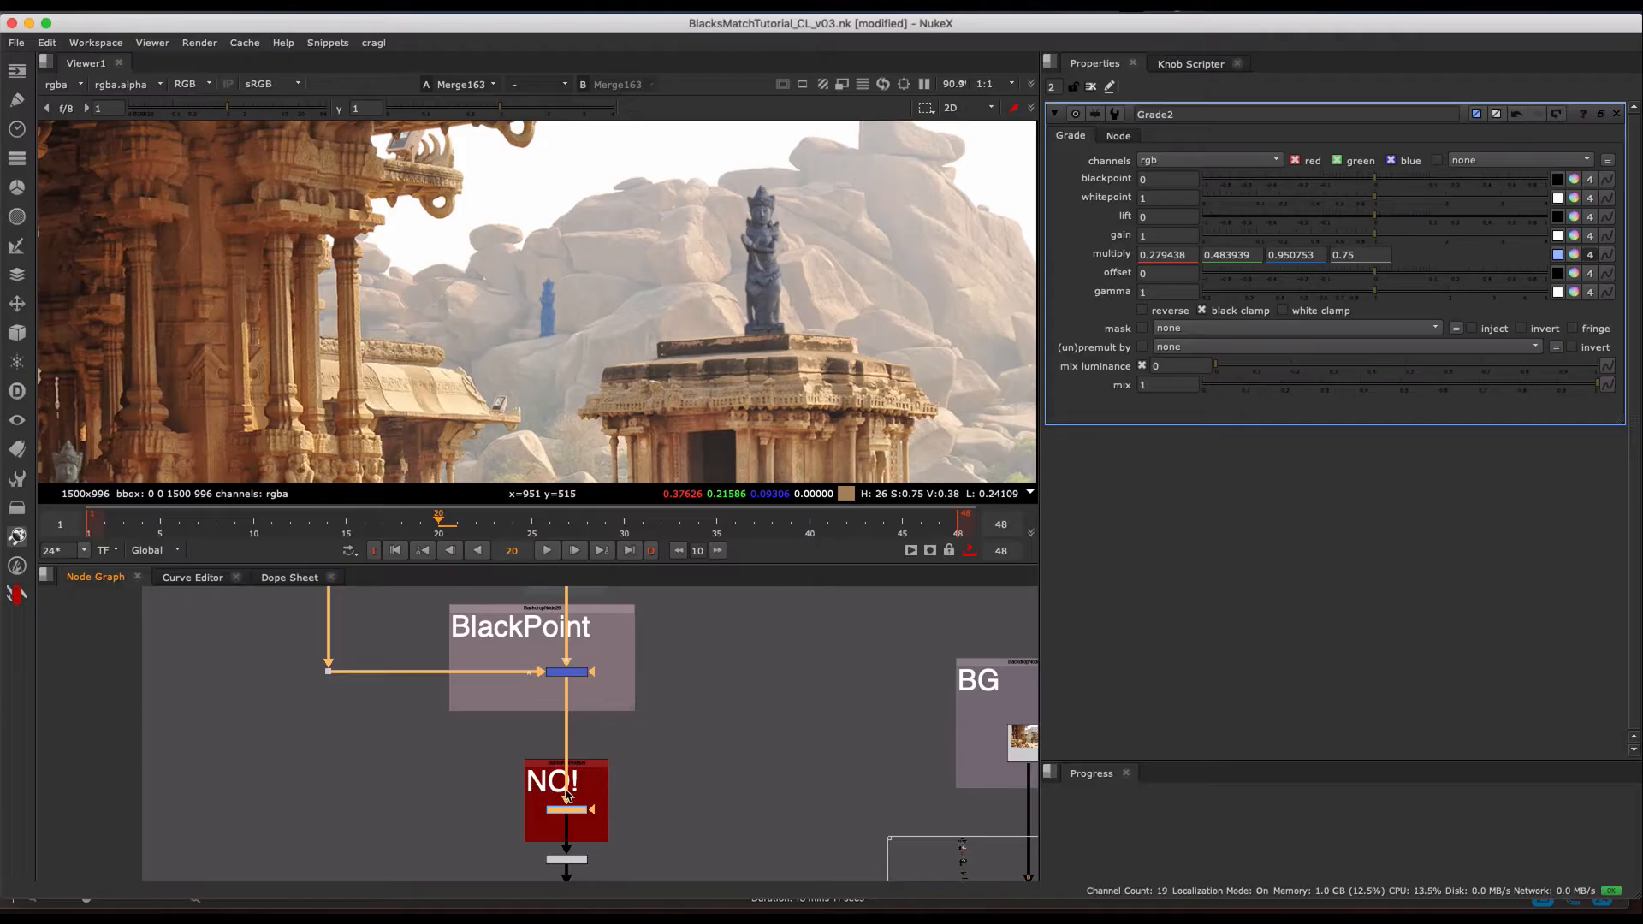
pyautogui.press('d')
pyautogui.press('super+c')
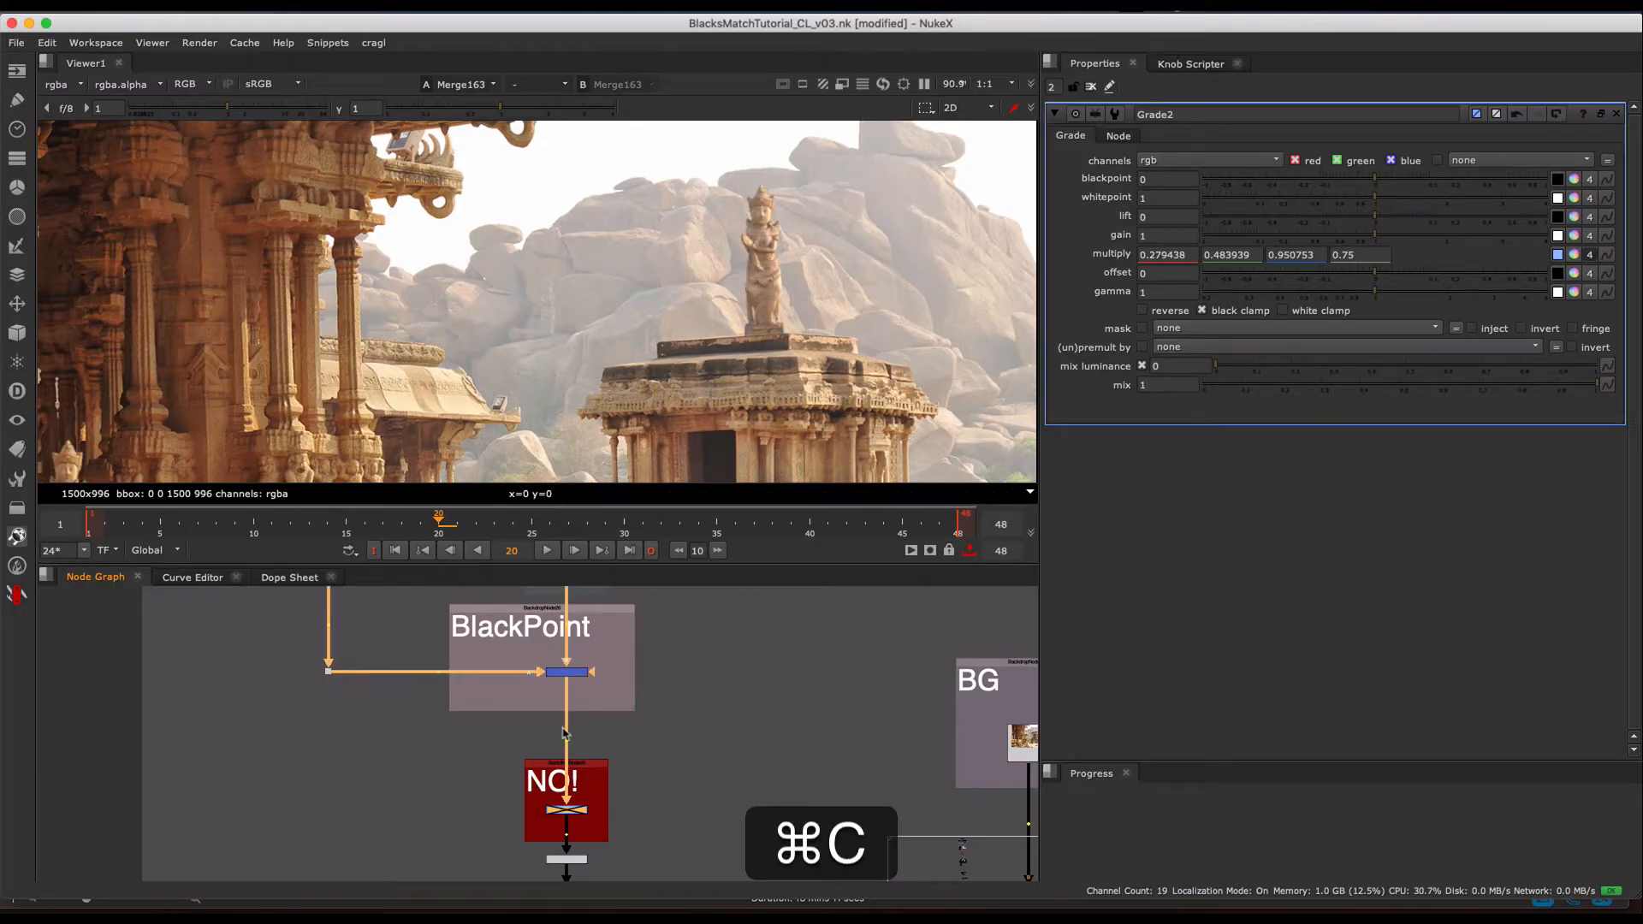
# - Paste the copied grade into the Blacks branch above the BlackPoint merge and enable it
pyautogui.moveTo(491, 691); pyautogui.dragTo(580, 837, button='middle')
pyautogui.click(477, 722)
pyautogui.press('super+v')
pyautogui.moveTo(480, 721); pyautogui.dragTo(421, 717)
pyautogui.press('d')
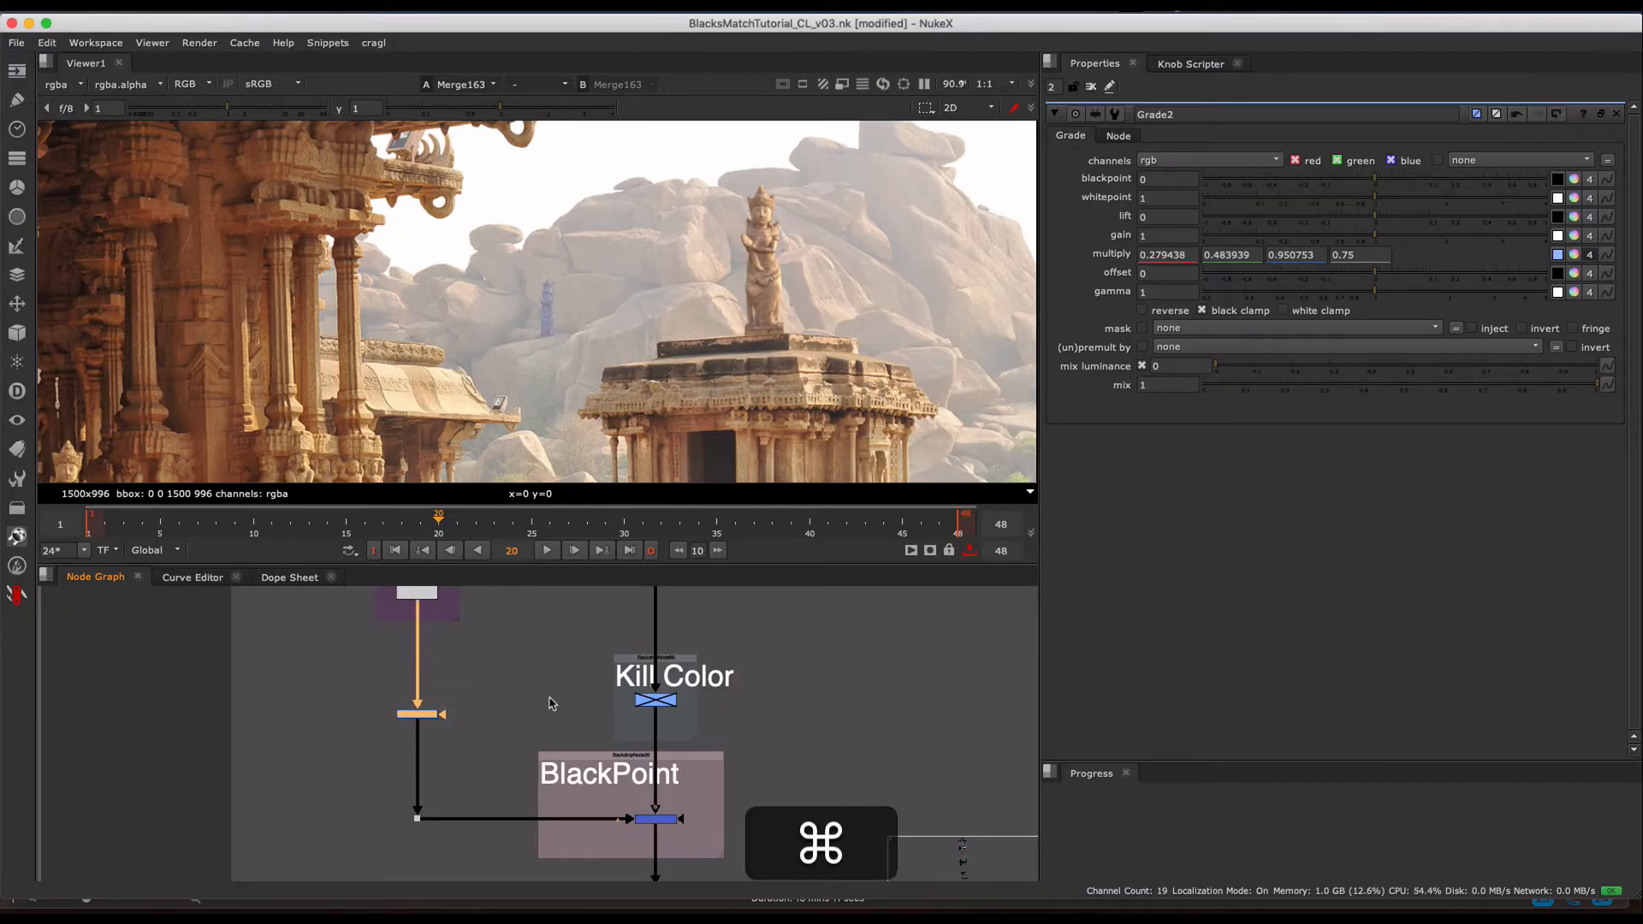
# - Add an enabled copy of the grade to the main branch between the Yes and Kill Color sections
pyautogui.press('super+c')
pyautogui.press('super+v')
pyautogui.moveTo(558, 689); pyautogui.dragTo(667, 626)
# - Show the Blacks branch grade (Grade14) in the viewer, toggle it to compare the blacks, and leave it disabled
pyautogui.moveTo(543, 675); pyautogui.dragTo(332, 774)
pyautogui.press('d')
pyautogui.press('d')
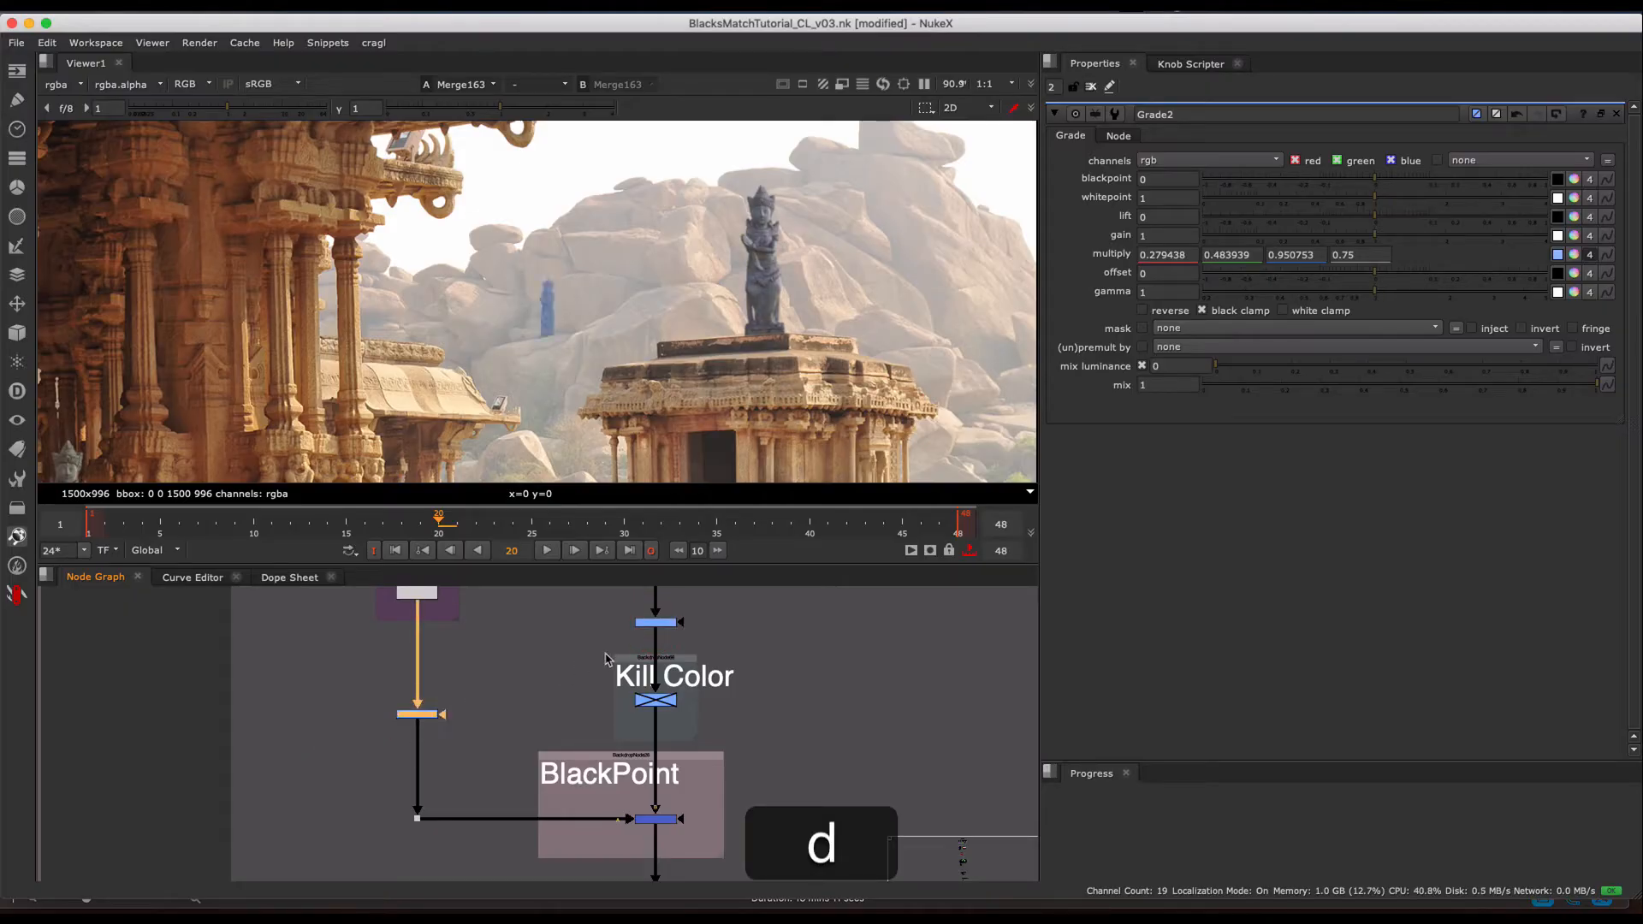
pyautogui.click(328, 773)
pyautogui.press('1')
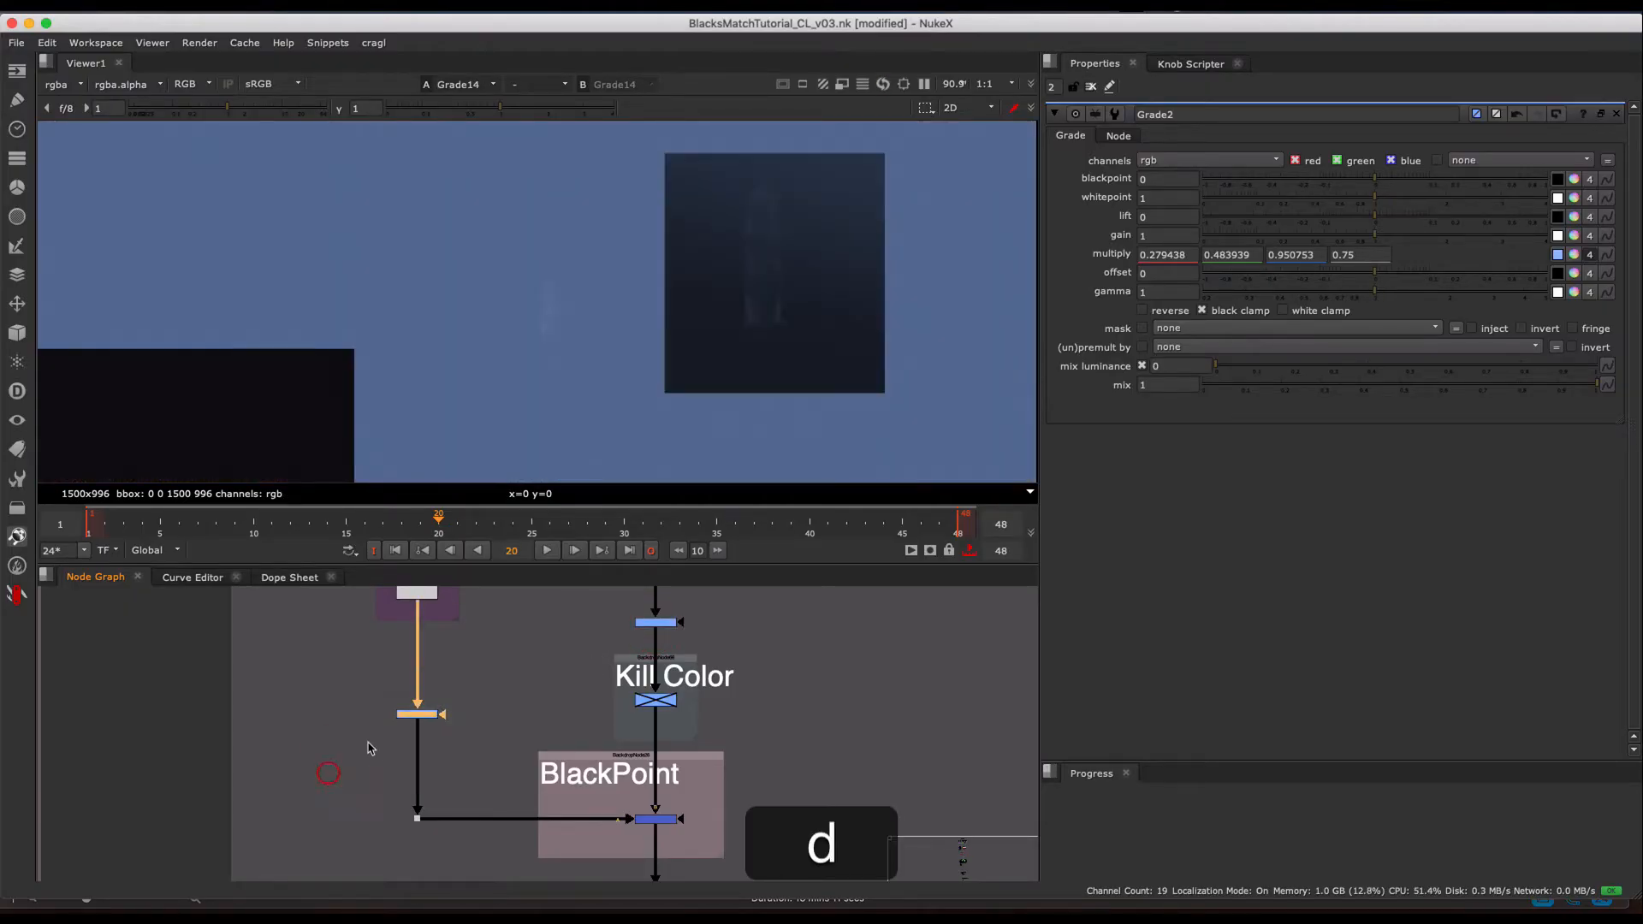
pyautogui.press('d')
pyautogui.press('d')
pyautogui.press('d')
pyautogui.press('d')
pyautogui.press('d')
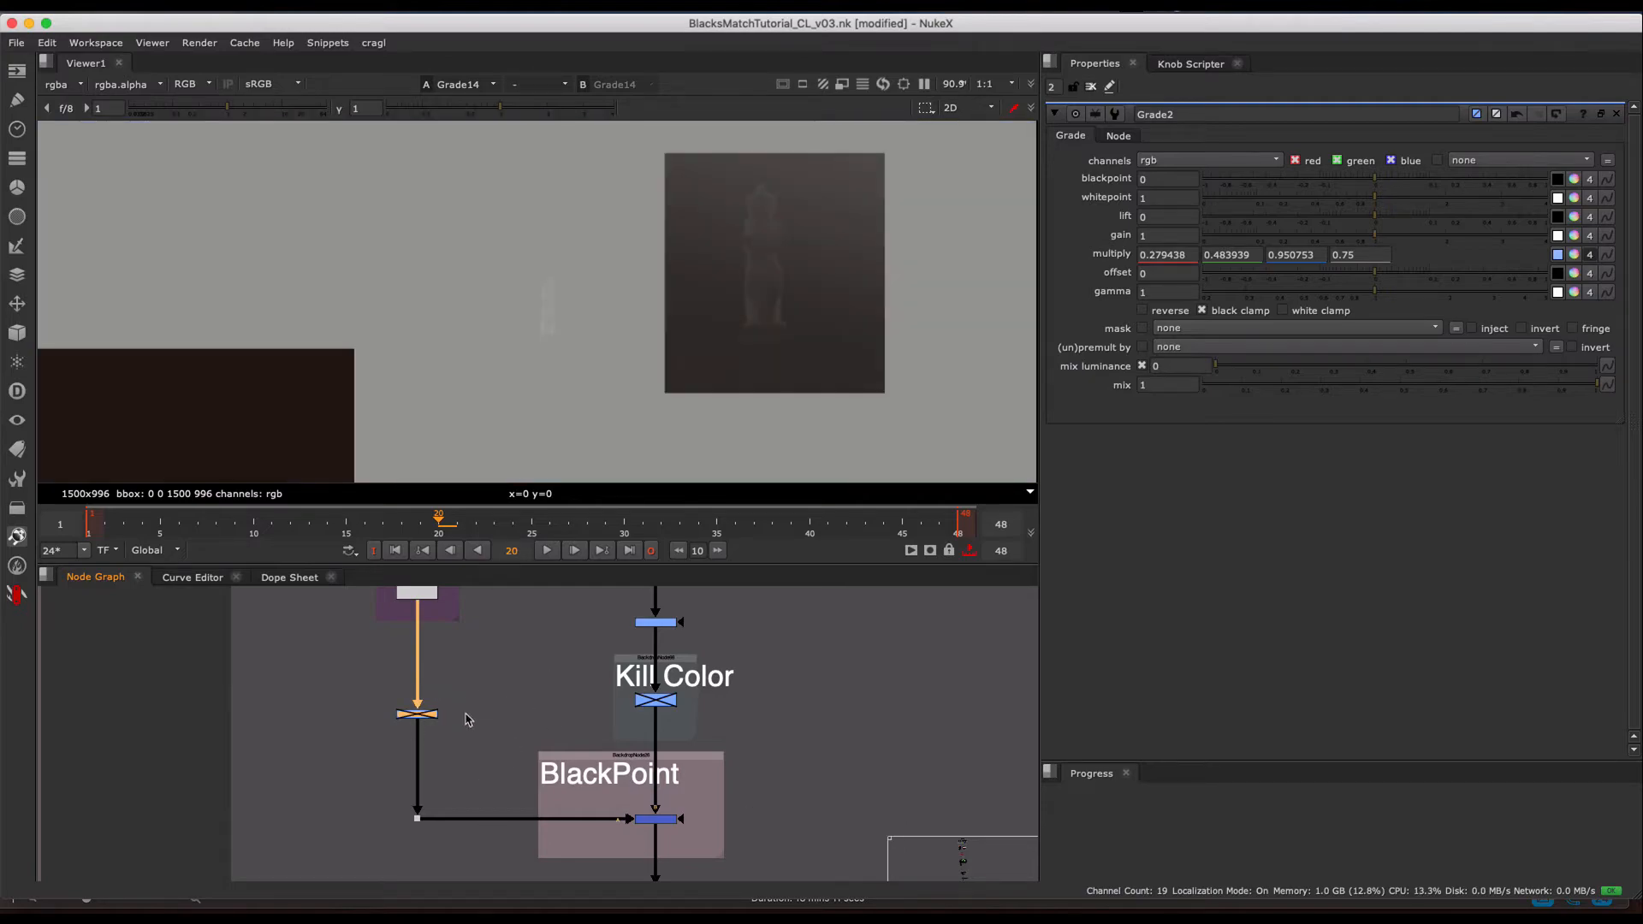
# - Show the output of the BlackPoint merge (Merge1) in the viewer
pyautogui.moveTo(465, 720); pyautogui.dragTo(479, 726, button='middle')
pyautogui.moveTo(668, 758); pyautogui.dragTo(580, 753, button='middle')
pyautogui.moveTo(658, 784); pyautogui.dragTo(544, 848)
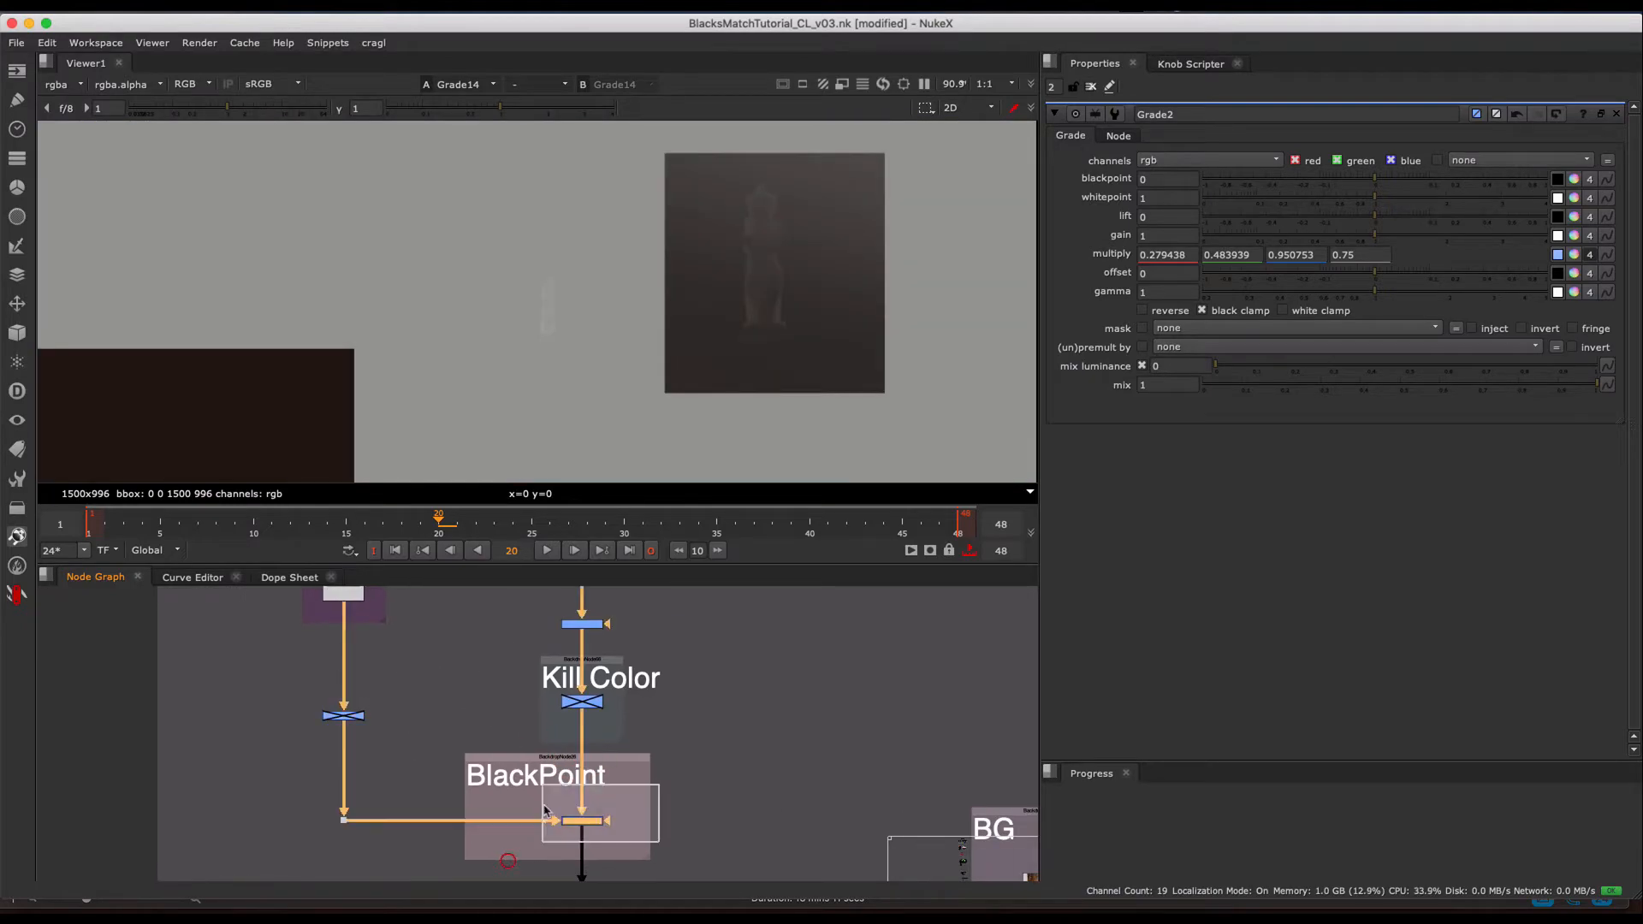
pyautogui.press('1')
# - Show the final composite over the BG plate (Merge163) in the viewer
pyautogui.moveTo(613, 635); pyautogui.dragTo(625, 496, button='middle')
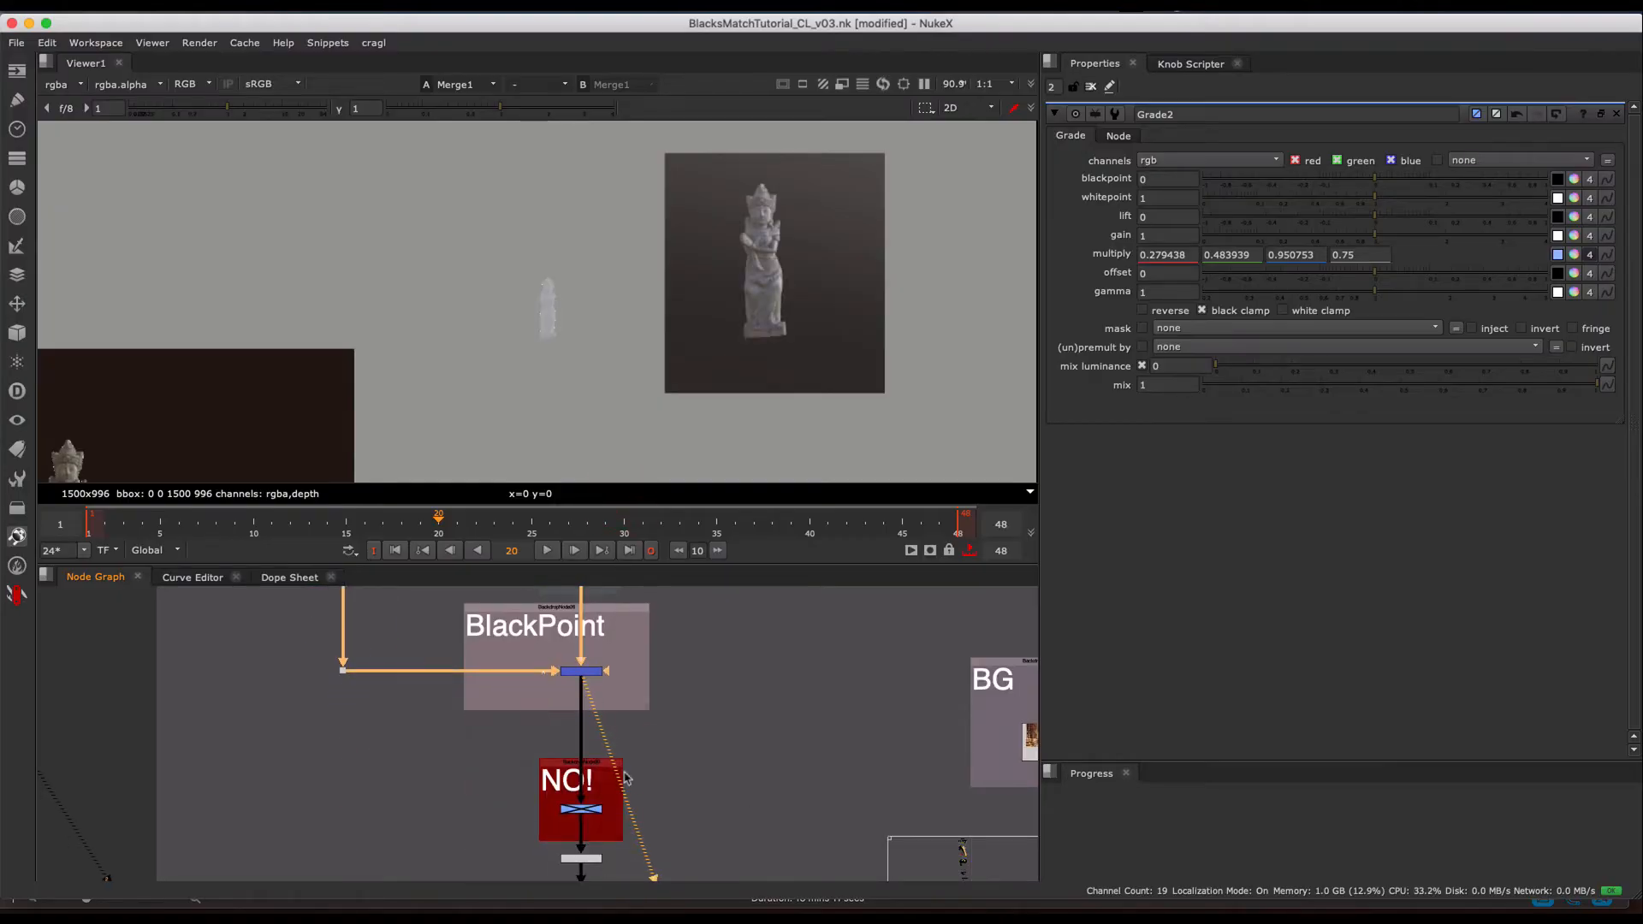
pyautogui.moveTo(654, 795); pyautogui.dragTo(552, 836)
pyautogui.moveTo(666, 811); pyautogui.dragTo(473, 668, button='middle')
pyautogui.moveTo(902, 755); pyautogui.dragTo(737, 840)
pyautogui.press('1')
# - Disable the grade on the main branch just above Kill Color
pyautogui.moveTo(496, 657); pyautogui.dragTo(602, 766, button='middle')
pyautogui.moveTo(561, 695)
pyautogui.mouseDown(button='middle')
pyautogui.moveTo(588, 827)
pyautogui.moveTo(575, 680)
pyautogui.moveTo(583, 715)
pyautogui.mouseUp(button='middle')
pyautogui.scroll(-2, 584, 681)
pyautogui.moveTo(610, 624); pyautogui.dragTo(548, 648)
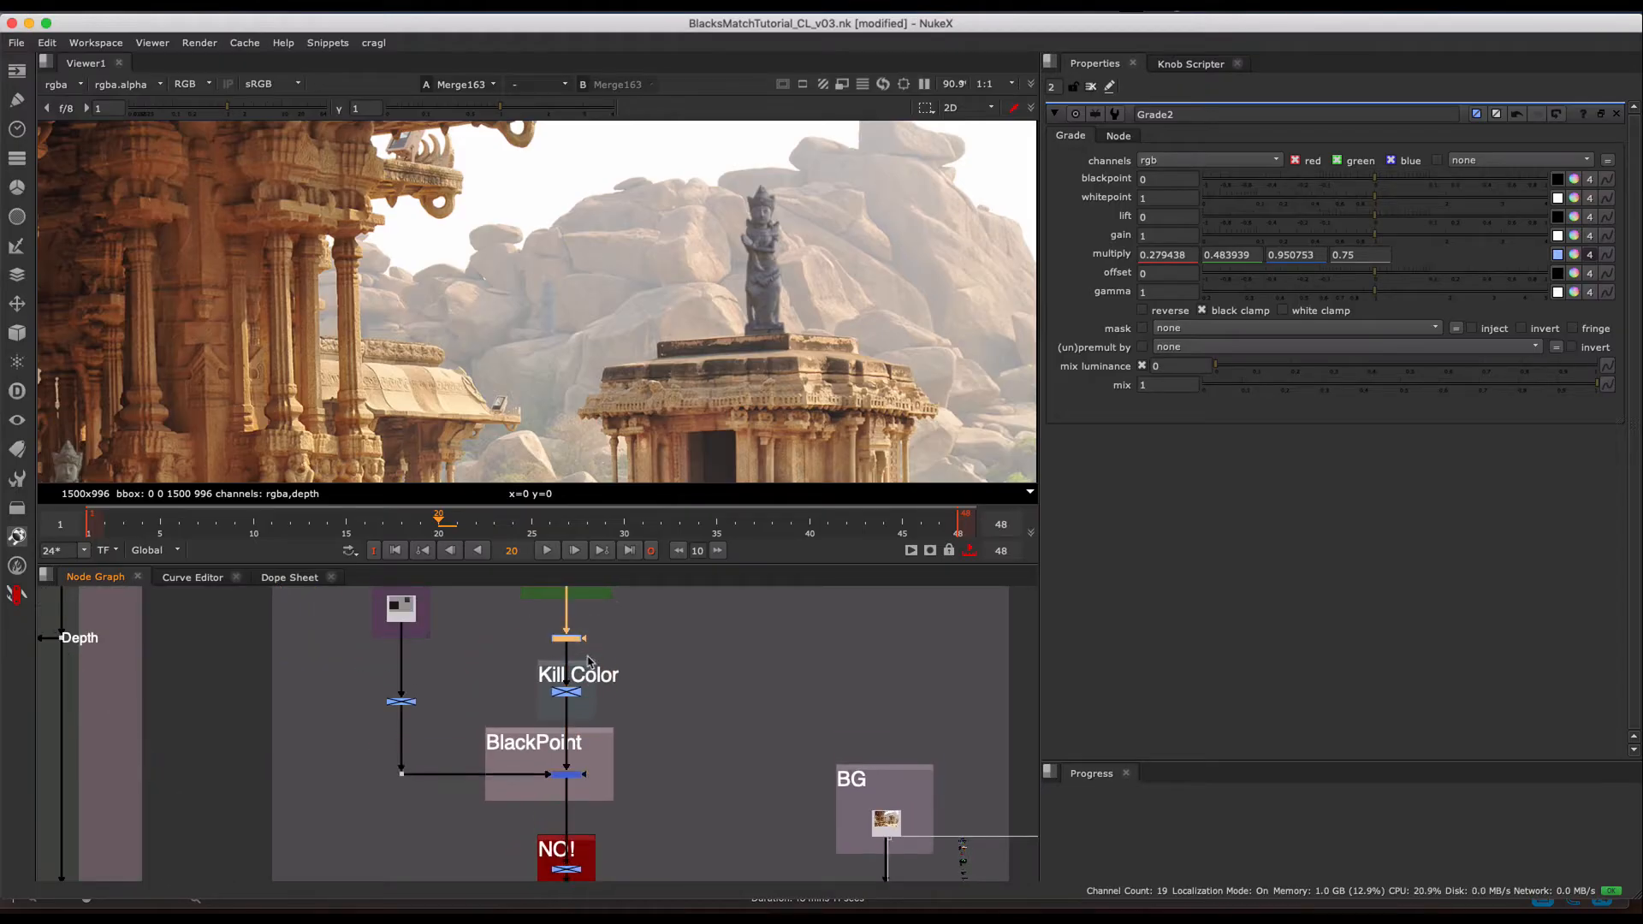
pyautogui.press('d')
# - Toggle the Grade2 node in the NO! section on and off to check its effect on the statues
pyautogui.moveTo(629, 776); pyautogui.dragTo(638, 702, button='middle')
pyautogui.moveTo(645, 780); pyautogui.dragTo(526, 822)
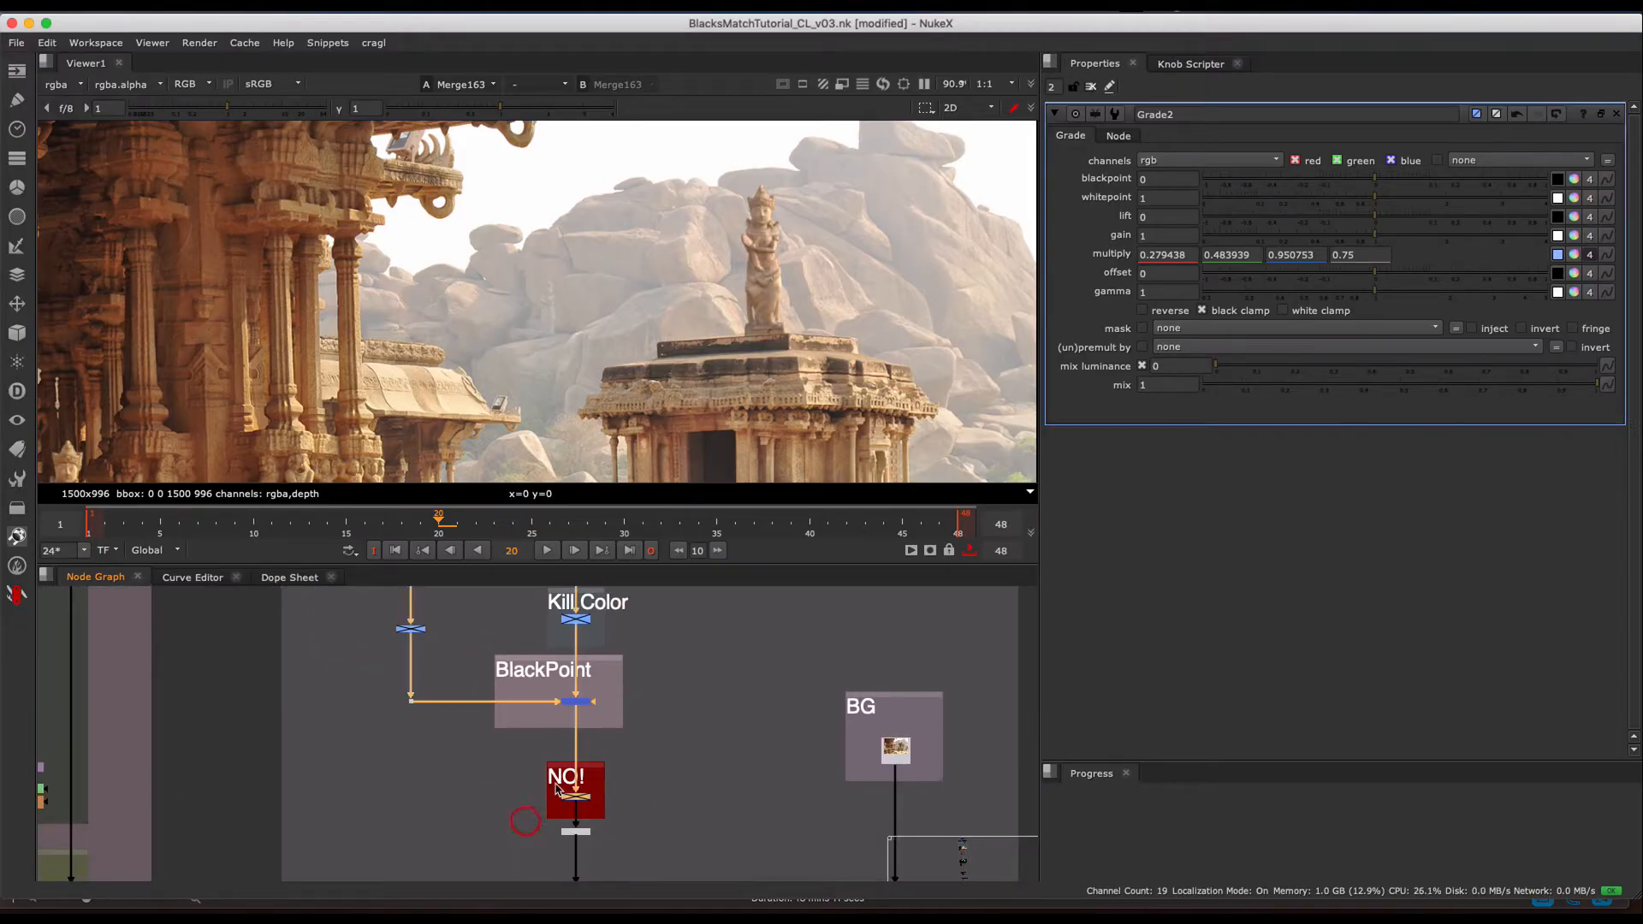
pyautogui.press('d')
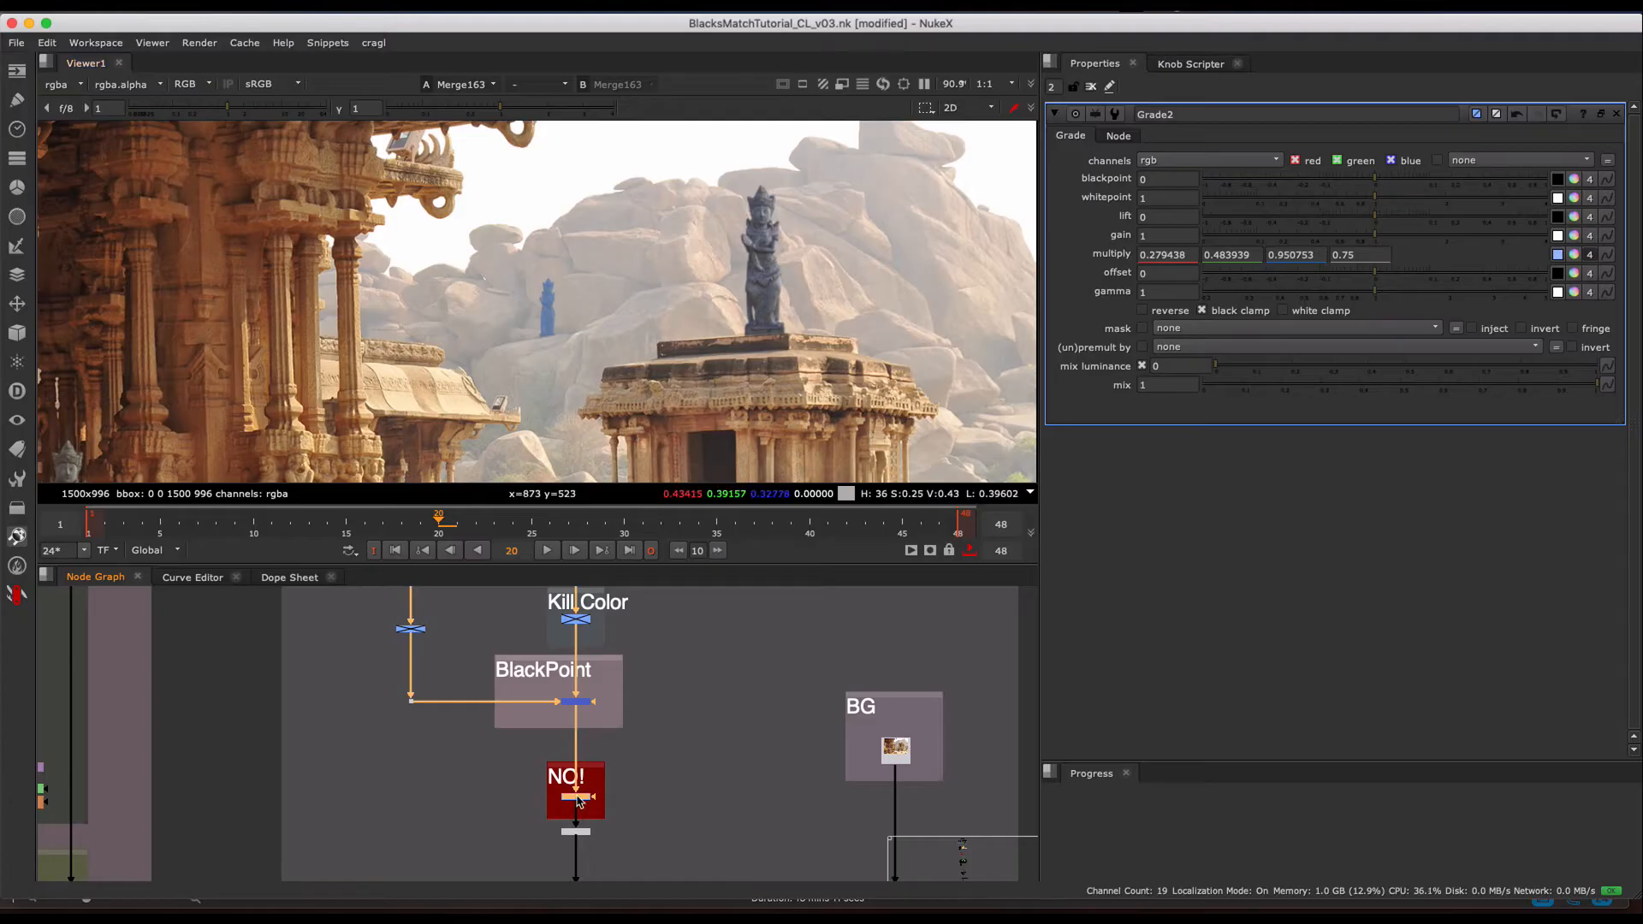
pyautogui.press('d')
# - Enable the grade above Kill Color and toggle it off and on to compare the statues across a wider view
pyautogui.moveTo(591, 726); pyautogui.dragTo(594, 808, button='middle')
pyautogui.moveTo(523, 682); pyautogui.dragTo(640, 623)
pyautogui.press('d')
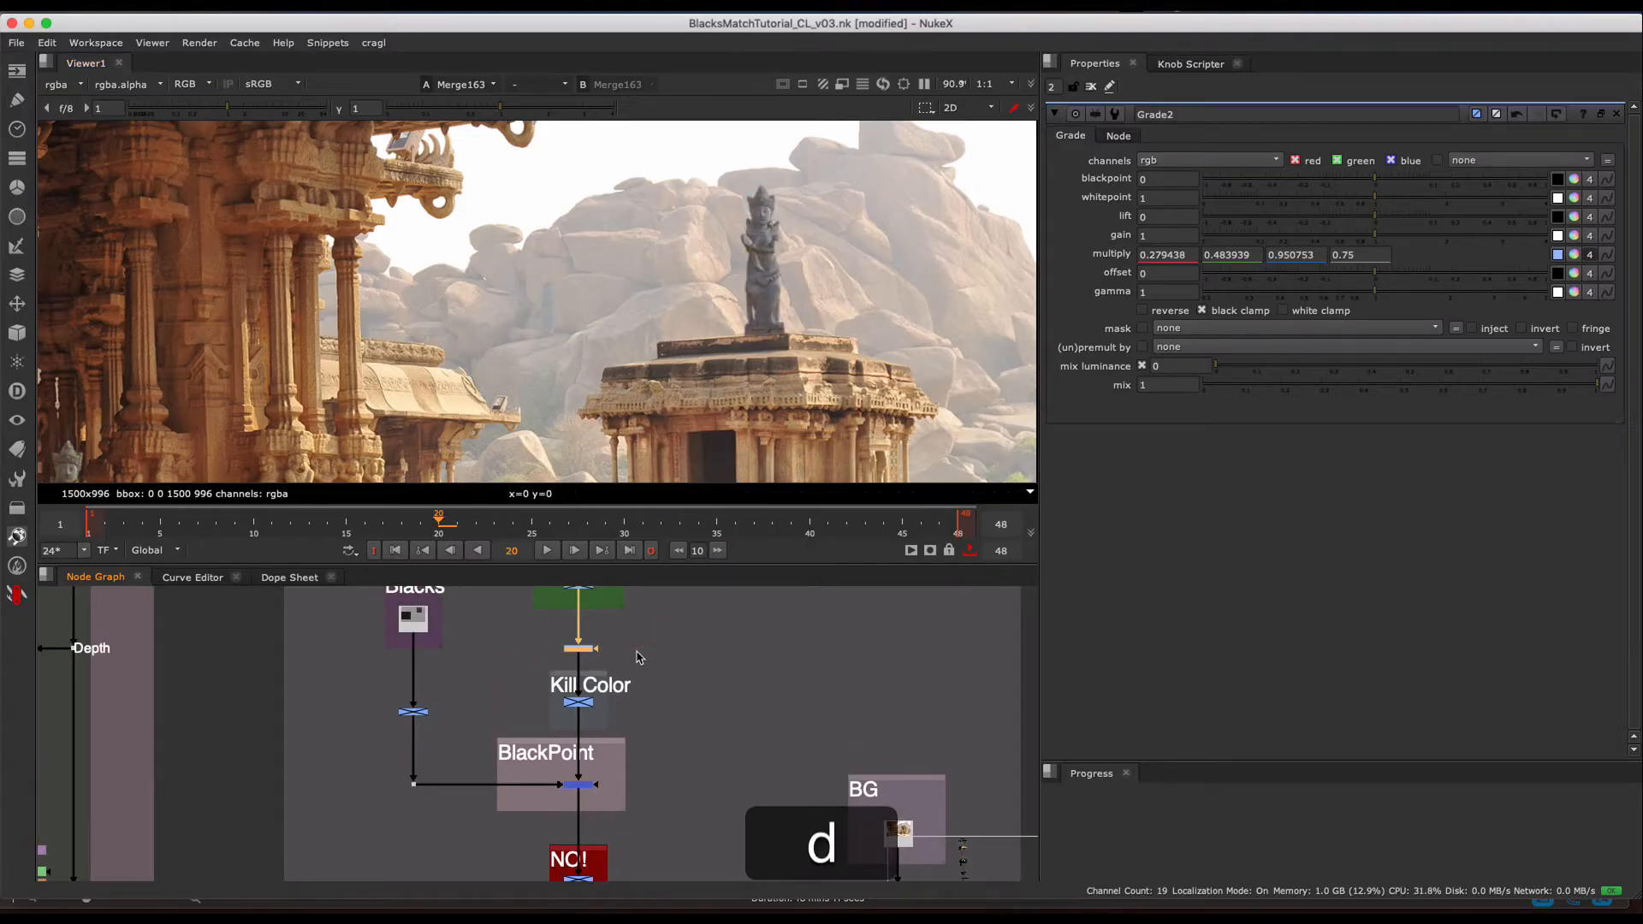
pyautogui.scroll(-3, 706, 266)
pyautogui.press('d')
pyautogui.press('d')
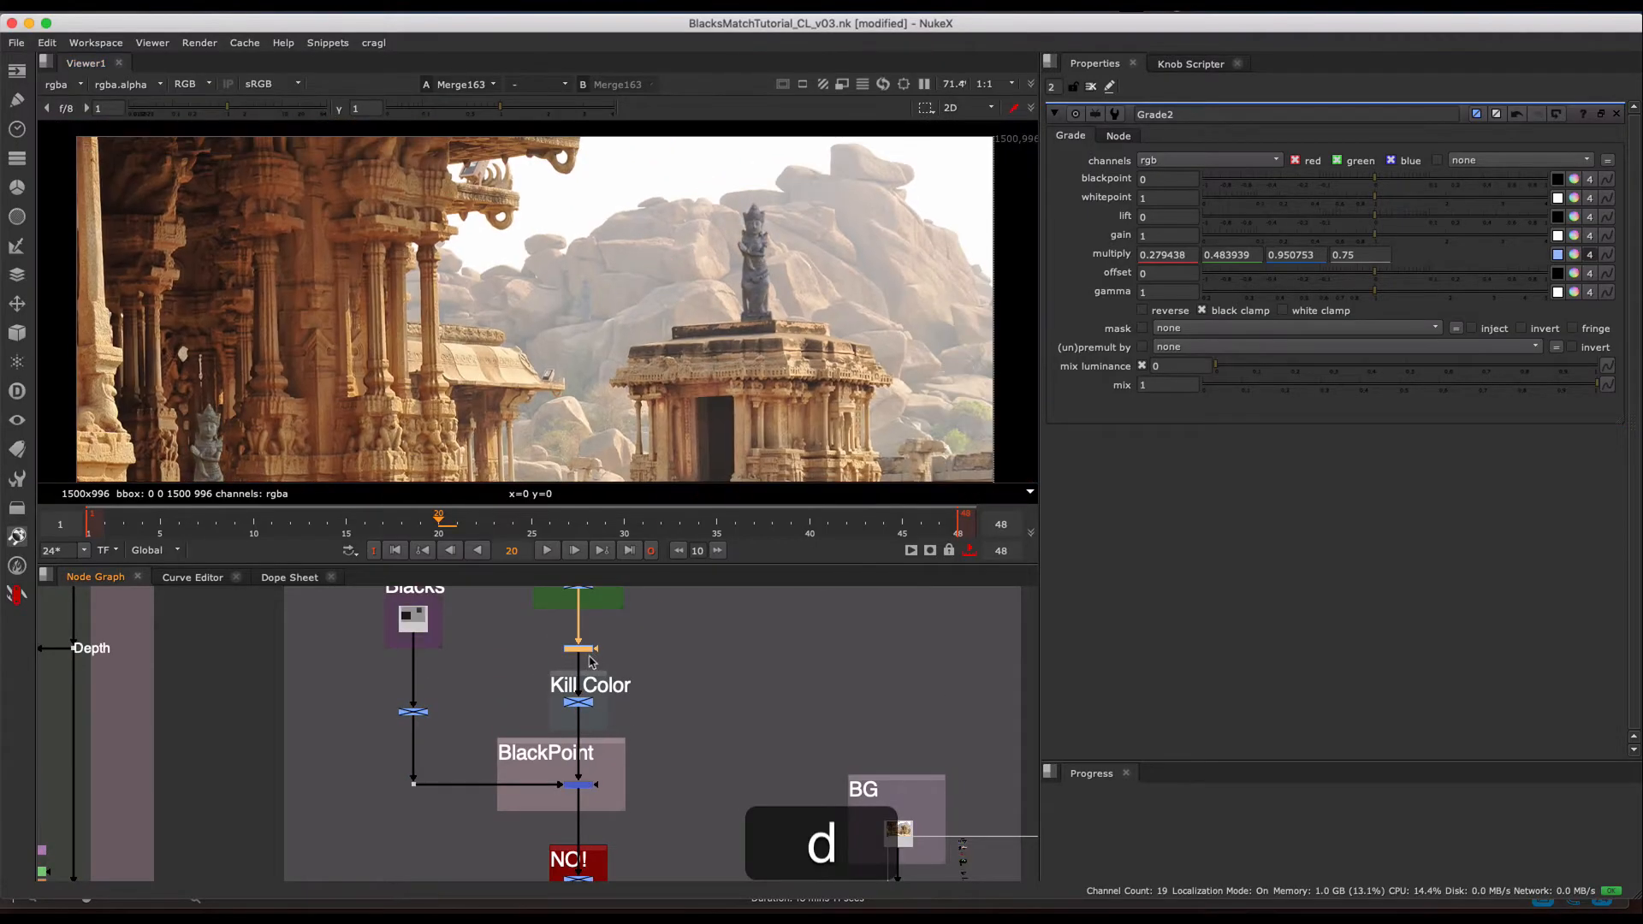
# - Disable the grade above Kill Color and toggle Grade2 in the NO! section to compare the statues, leaving Grade2 enabled
pyautogui.press('d')
pyautogui.press('d')
pyautogui.moveTo(629, 747); pyautogui.dragTo(637, 655, button='middle')
pyautogui.press('d')
pyautogui.moveTo(638, 759); pyautogui.dragTo(546, 808)
pyautogui.press('d')
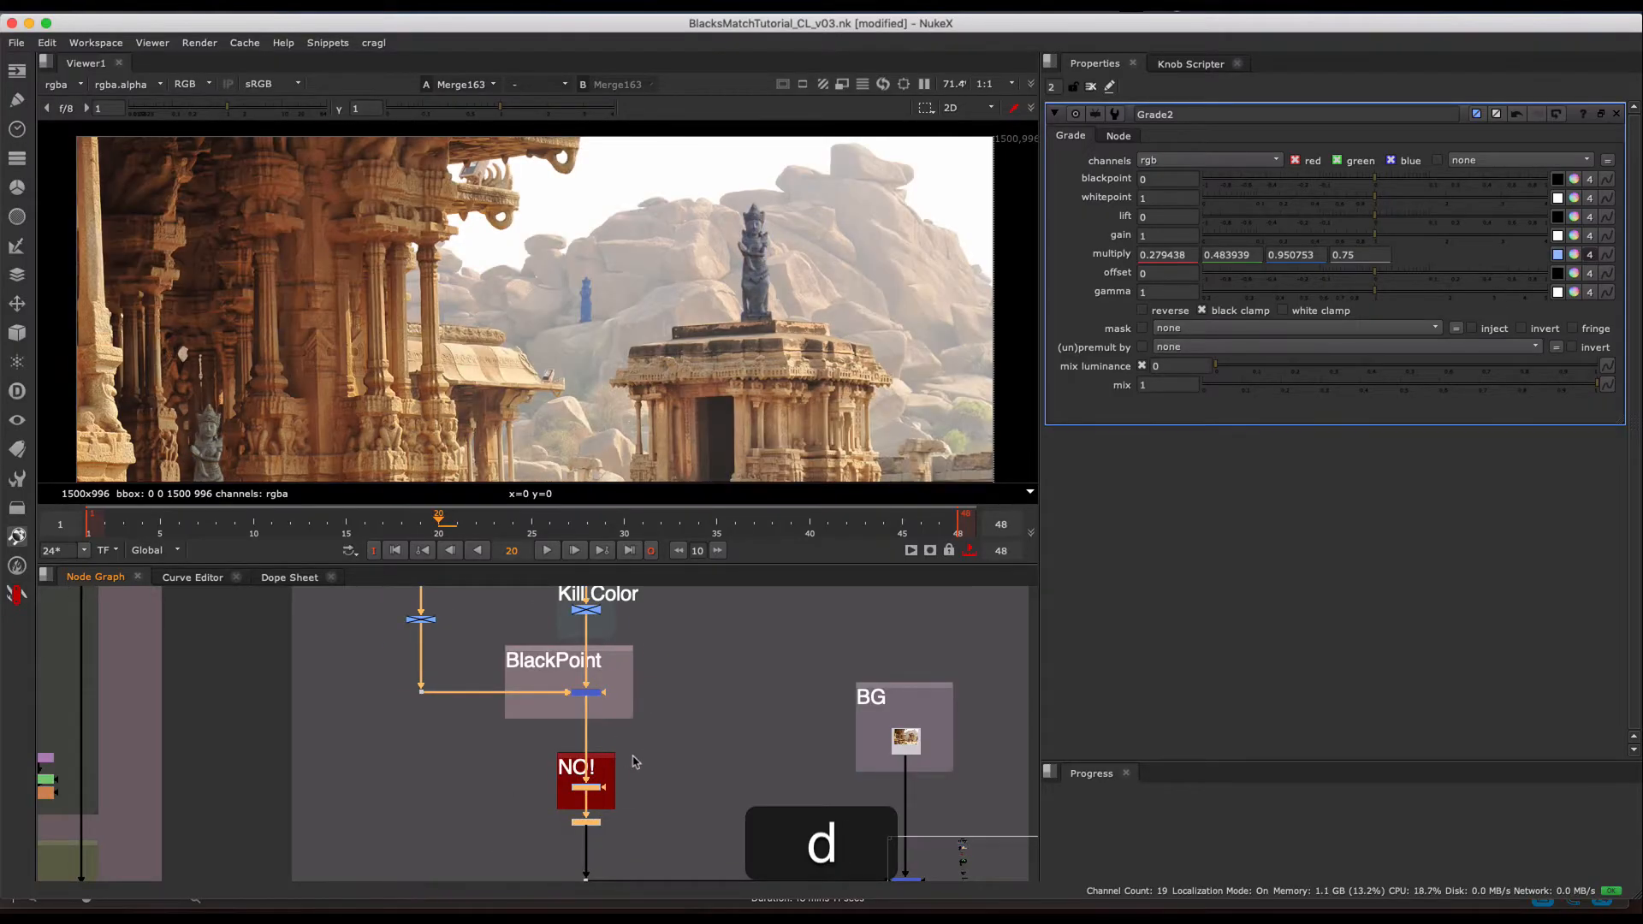
pyautogui.press('d')
pyautogui.press('d')
pyautogui.press('d')
pyautogui.press('d')
# - Enable the grade above Kill Color (Grade16) in place of Grade2 and open its properties
pyautogui.moveTo(501, 626); pyautogui.dragTo(499, 720, button='middle')
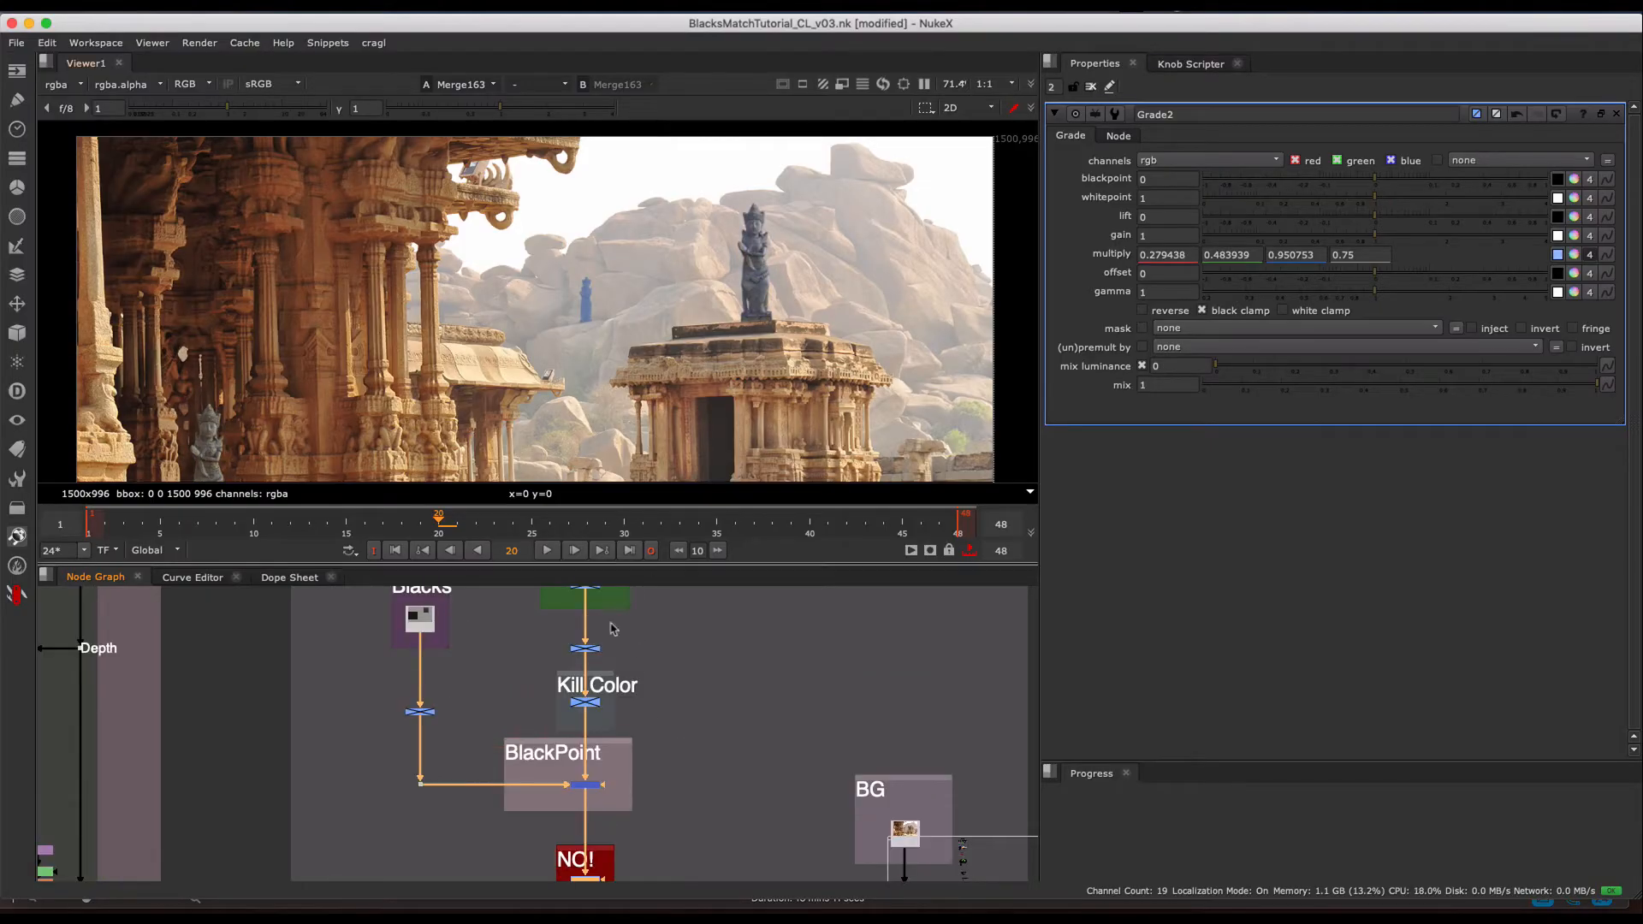
pyautogui.moveTo(615, 663)
pyautogui.mouseDown(button='middle')
pyautogui.moveTo(604, 732)
pyautogui.moveTo(600, 691)
pyautogui.mouseUp(button='middle')
pyautogui.scroll(3, 608, 709)
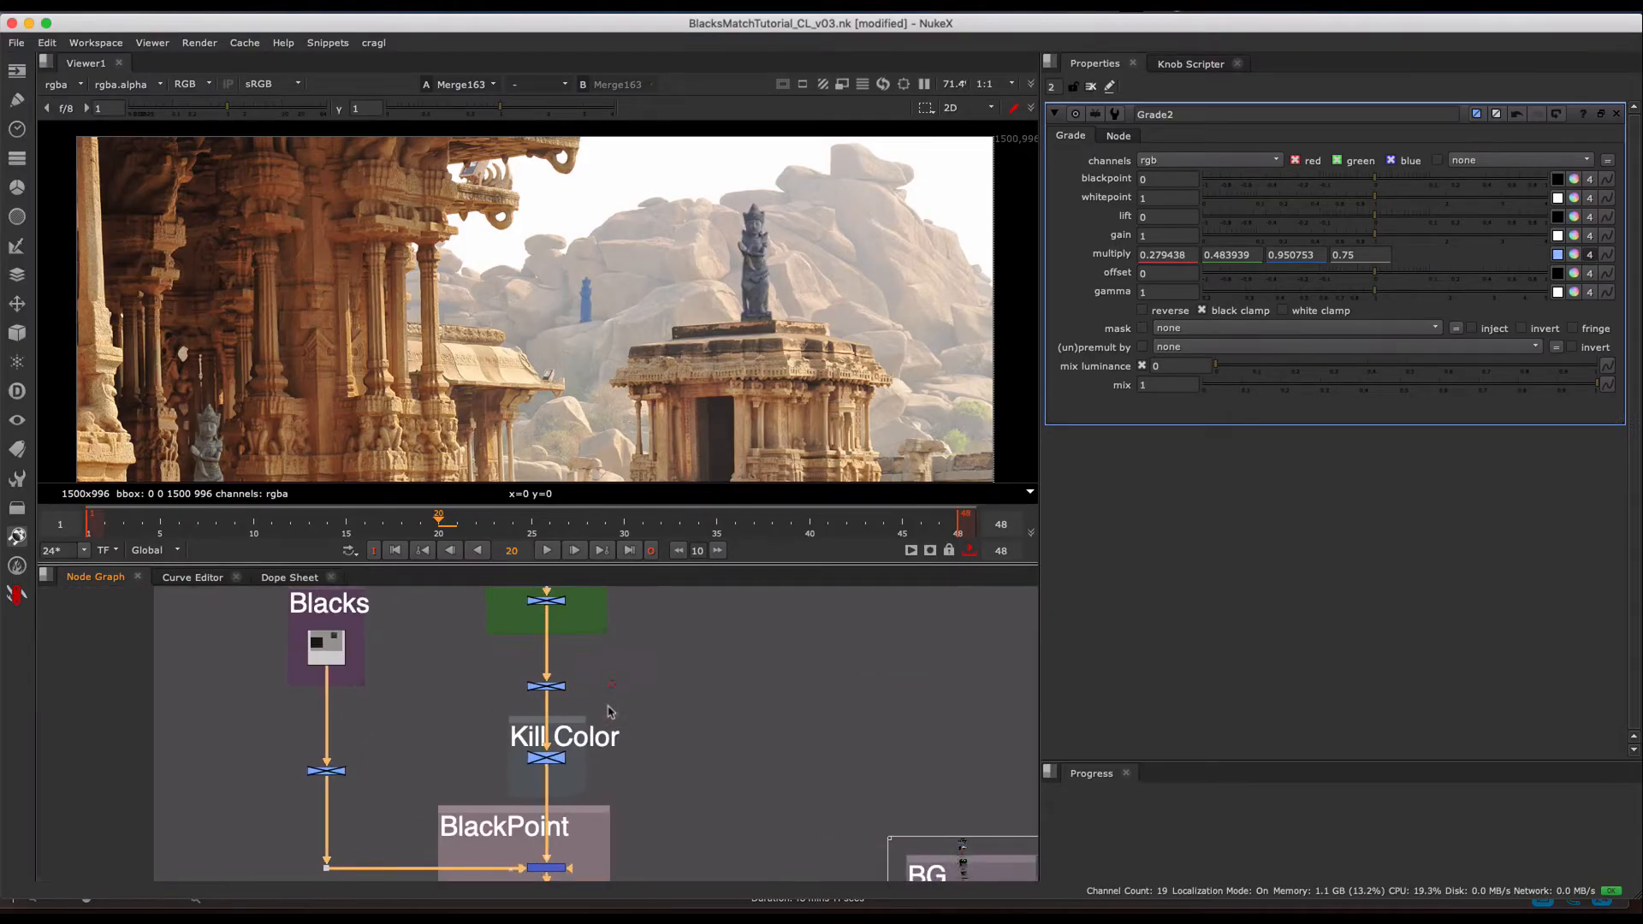
pyautogui.moveTo(496, 774); pyautogui.dragTo(499, 725, button='middle')
pyautogui.click(584, 659)
pyautogui.press('d')
pyautogui.doubleClick(581, 681)
pyautogui.moveTo(585, 674); pyautogui.dragTo(570, 707, button='middle')
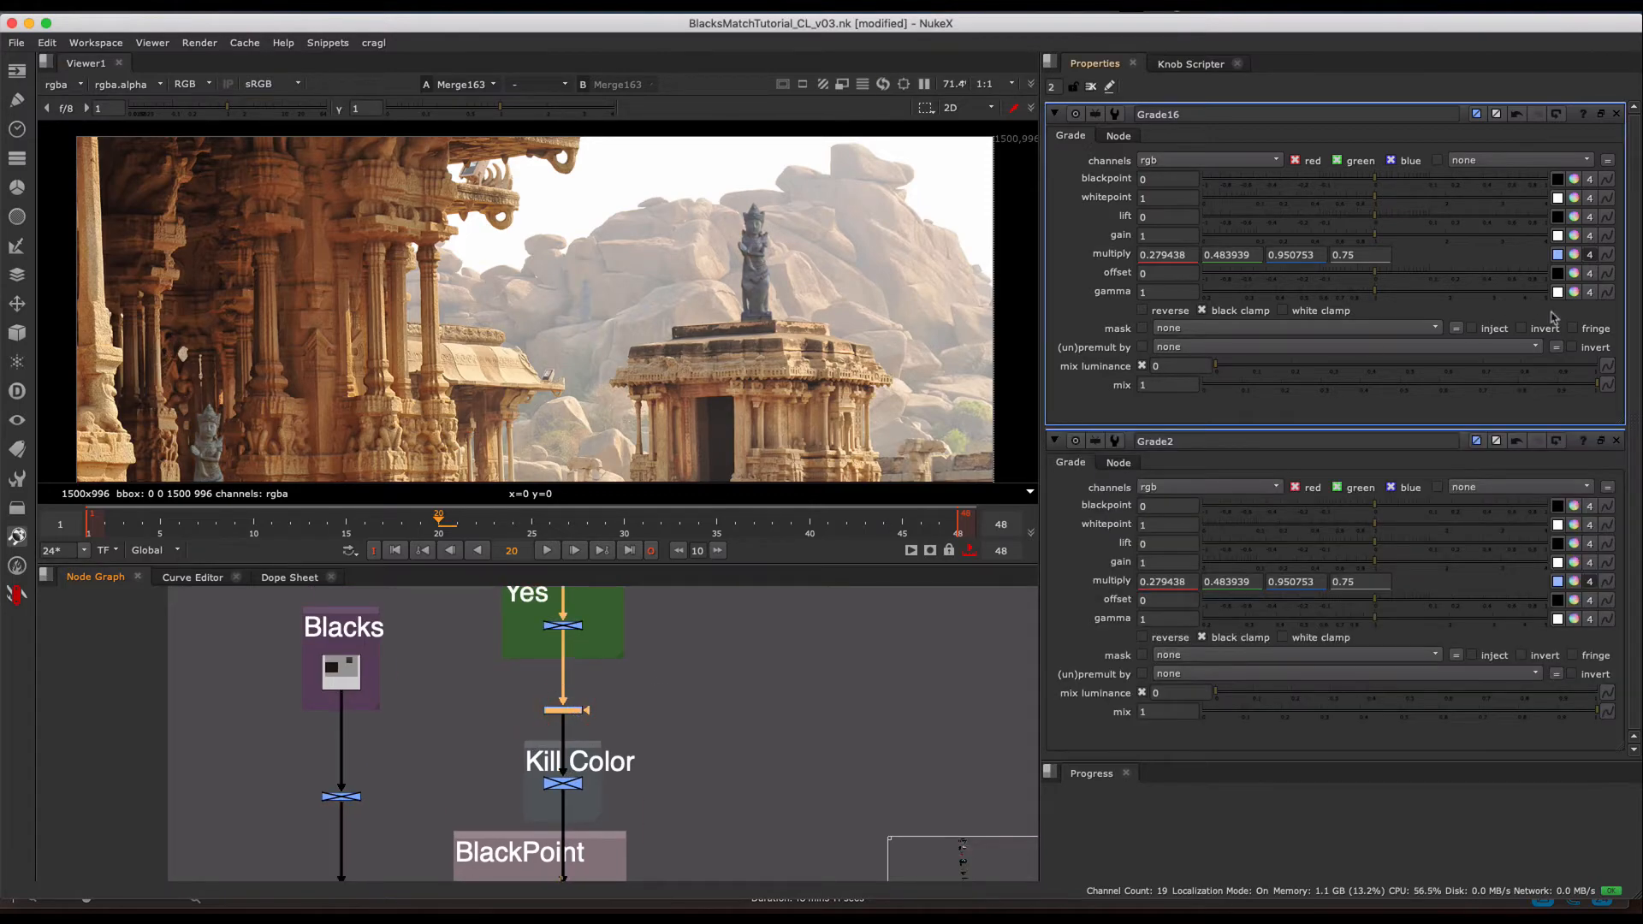
# - Give the Grade16 multiply a pale pink tint with red 1.507, green 1.367 and blue 1.567
pyautogui.click(1576, 255)
pyautogui.moveTo(1134, 517)
pyautogui.mouseDown()
pyautogui.moveTo(1085, 557)
pyautogui.moveTo(1094, 615)
pyautogui.mouseUp()
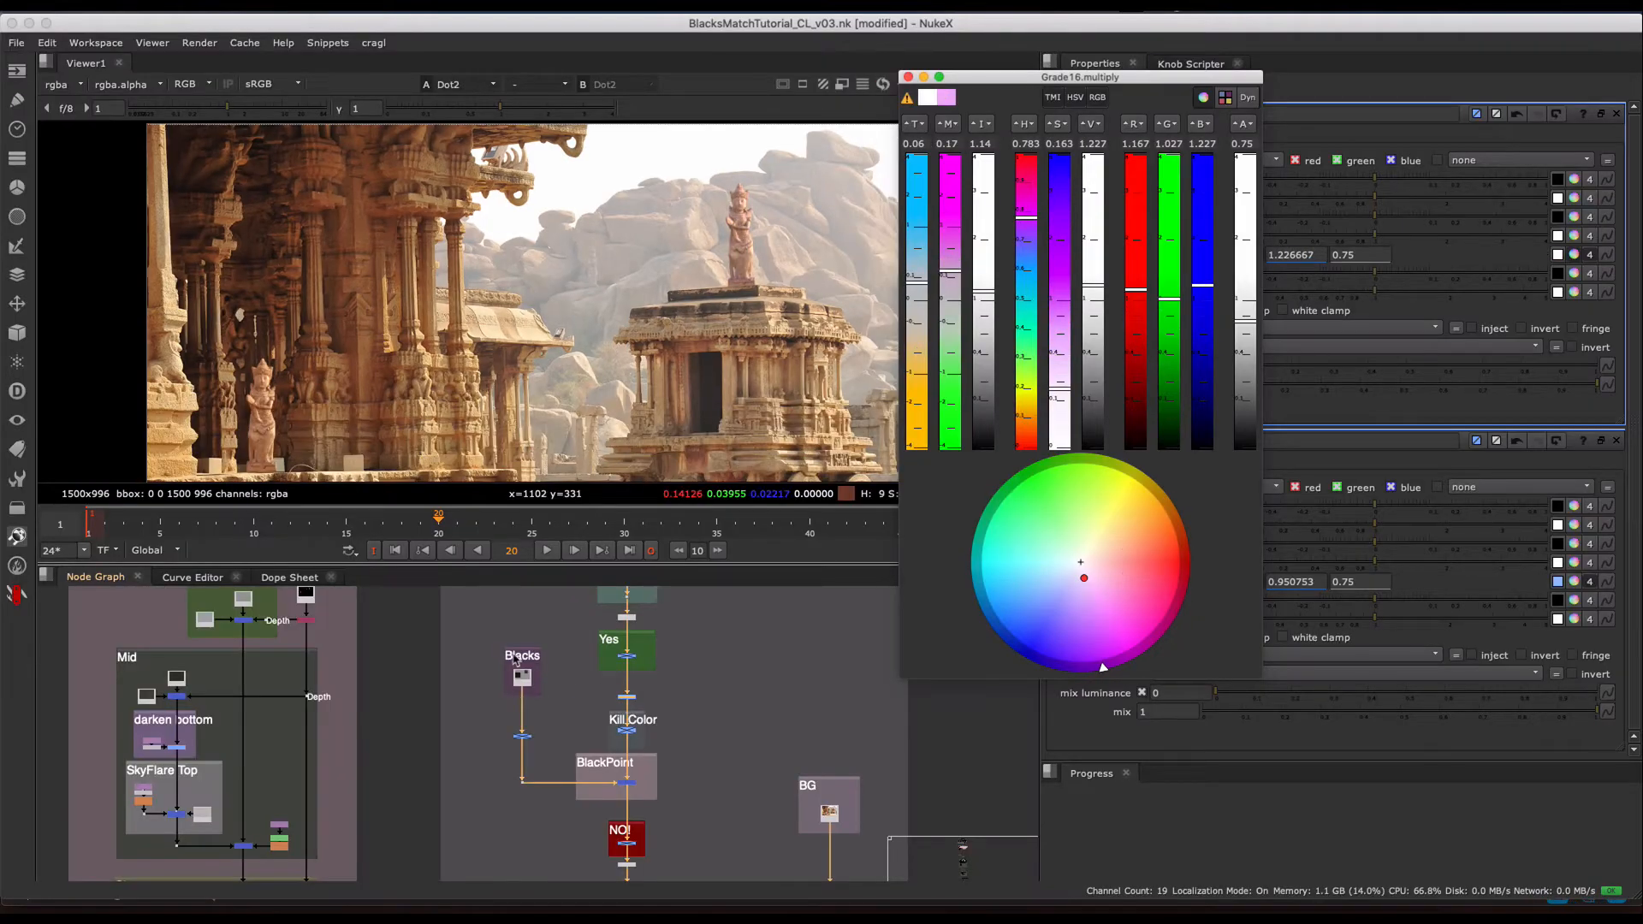
pyautogui.moveTo(485, 625); pyautogui.dragTo(585, 875)
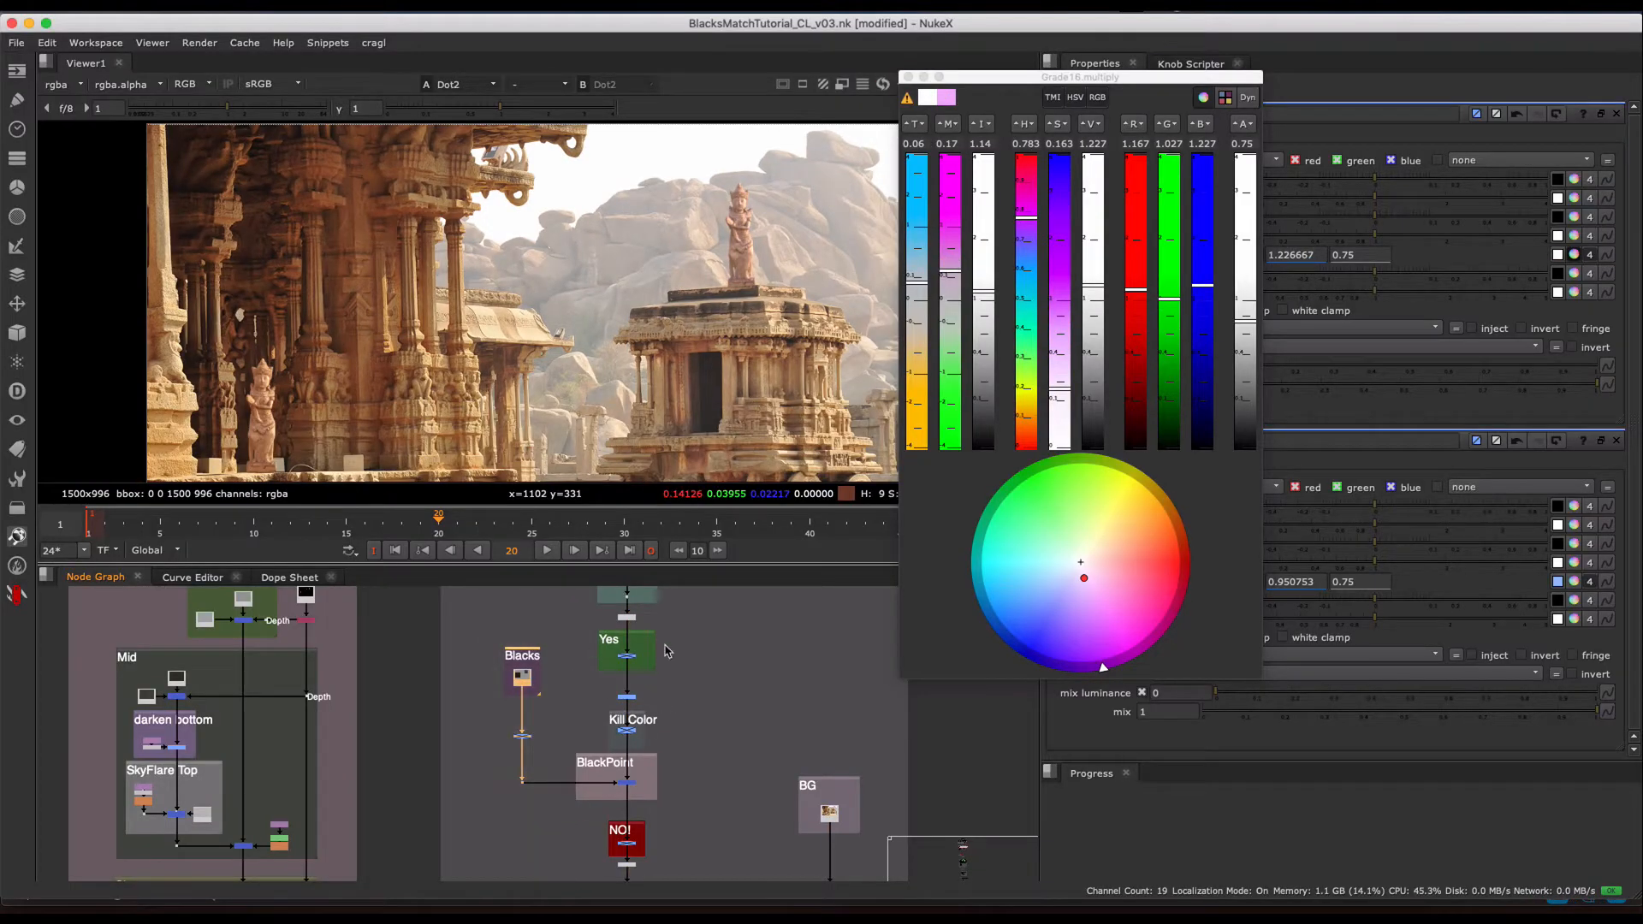
pyautogui.moveTo(982, 295)
pyautogui.mouseDown()
pyautogui.moveTo(985, 330)
pyautogui.moveTo(990, 276)
pyautogui.mouseUp()
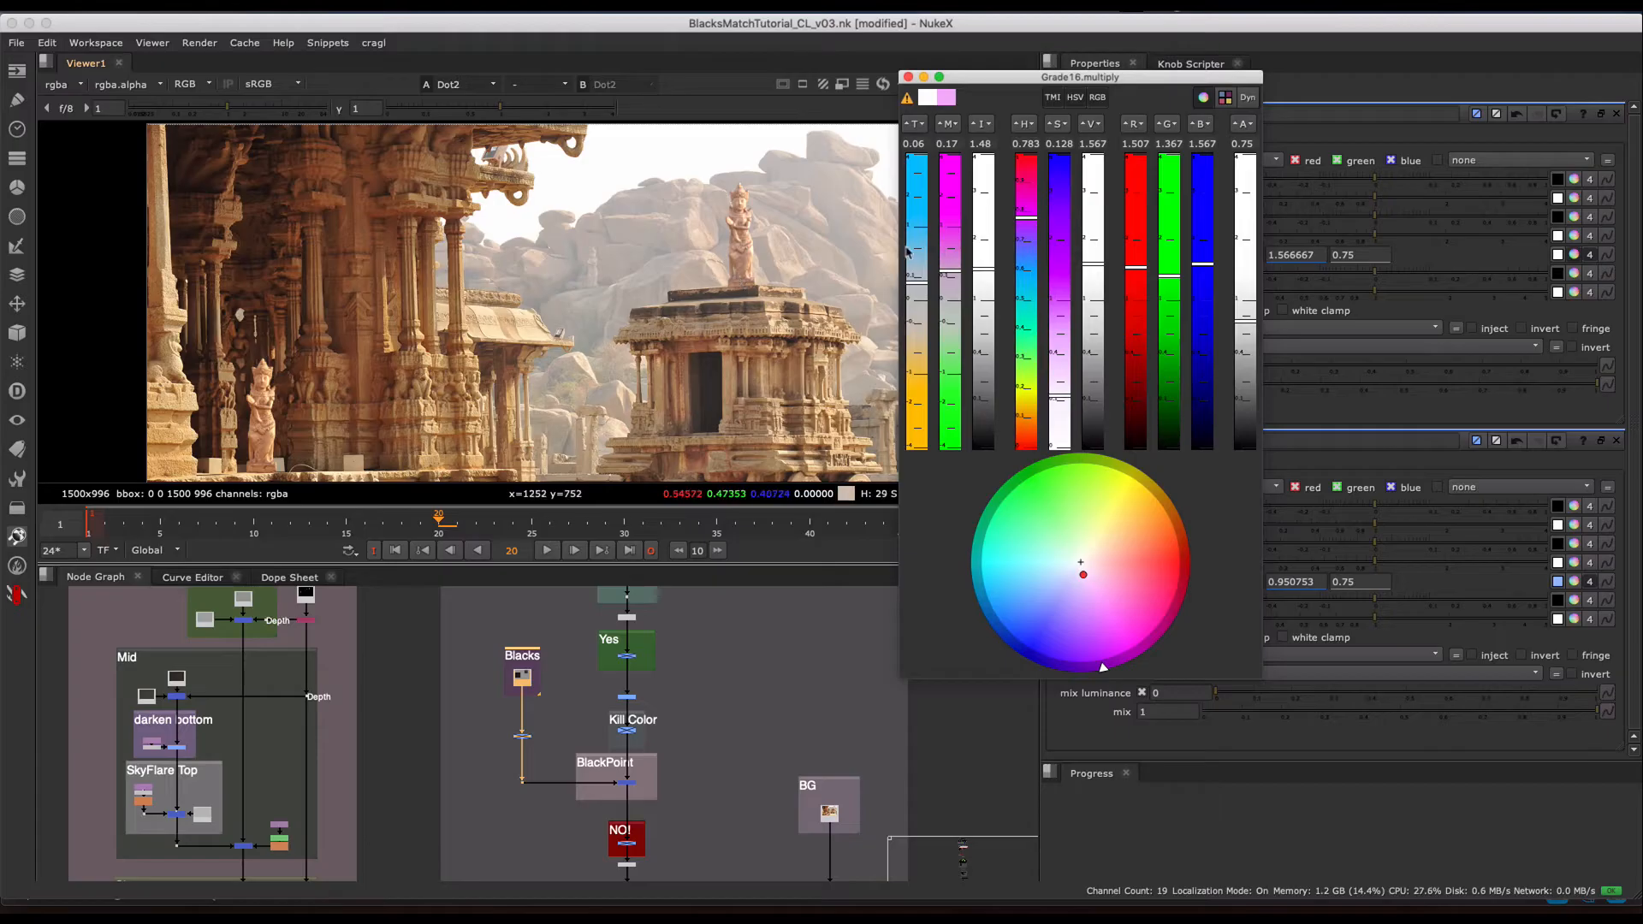
# - Raise the intensity of the Grade16 multiply to red 1.767, green 1.627 and blue 1.827
pyautogui.click(976, 273)
pyautogui.moveTo(977, 273); pyautogui.dragTo(982, 255)
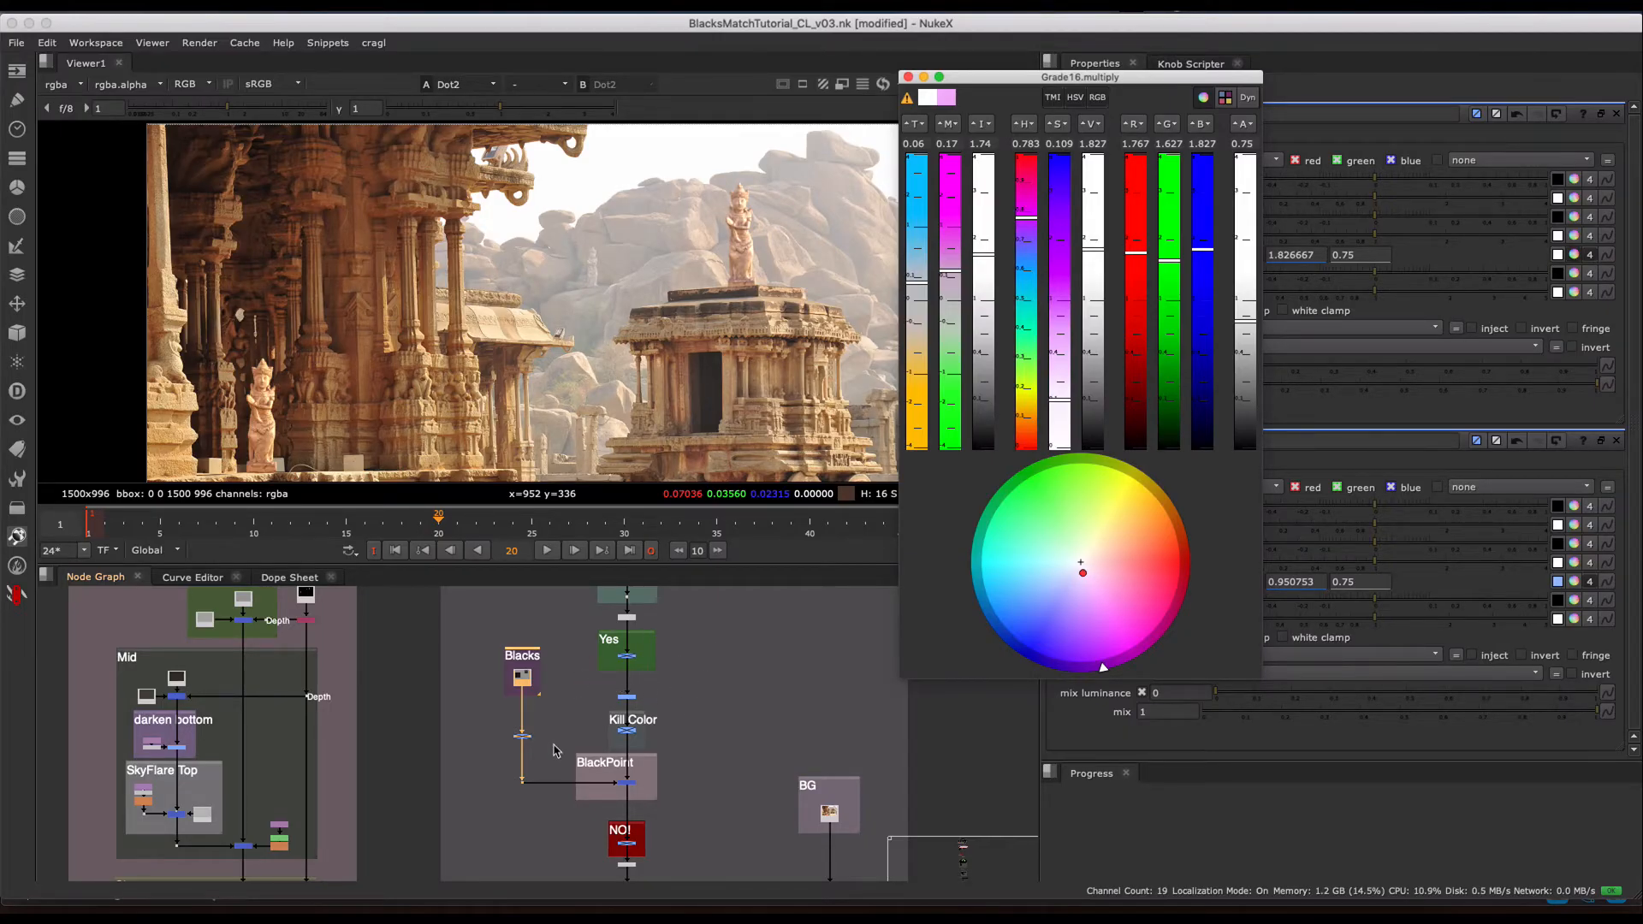
pyautogui.moveTo(460, 632); pyautogui.dragTo(571, 758)
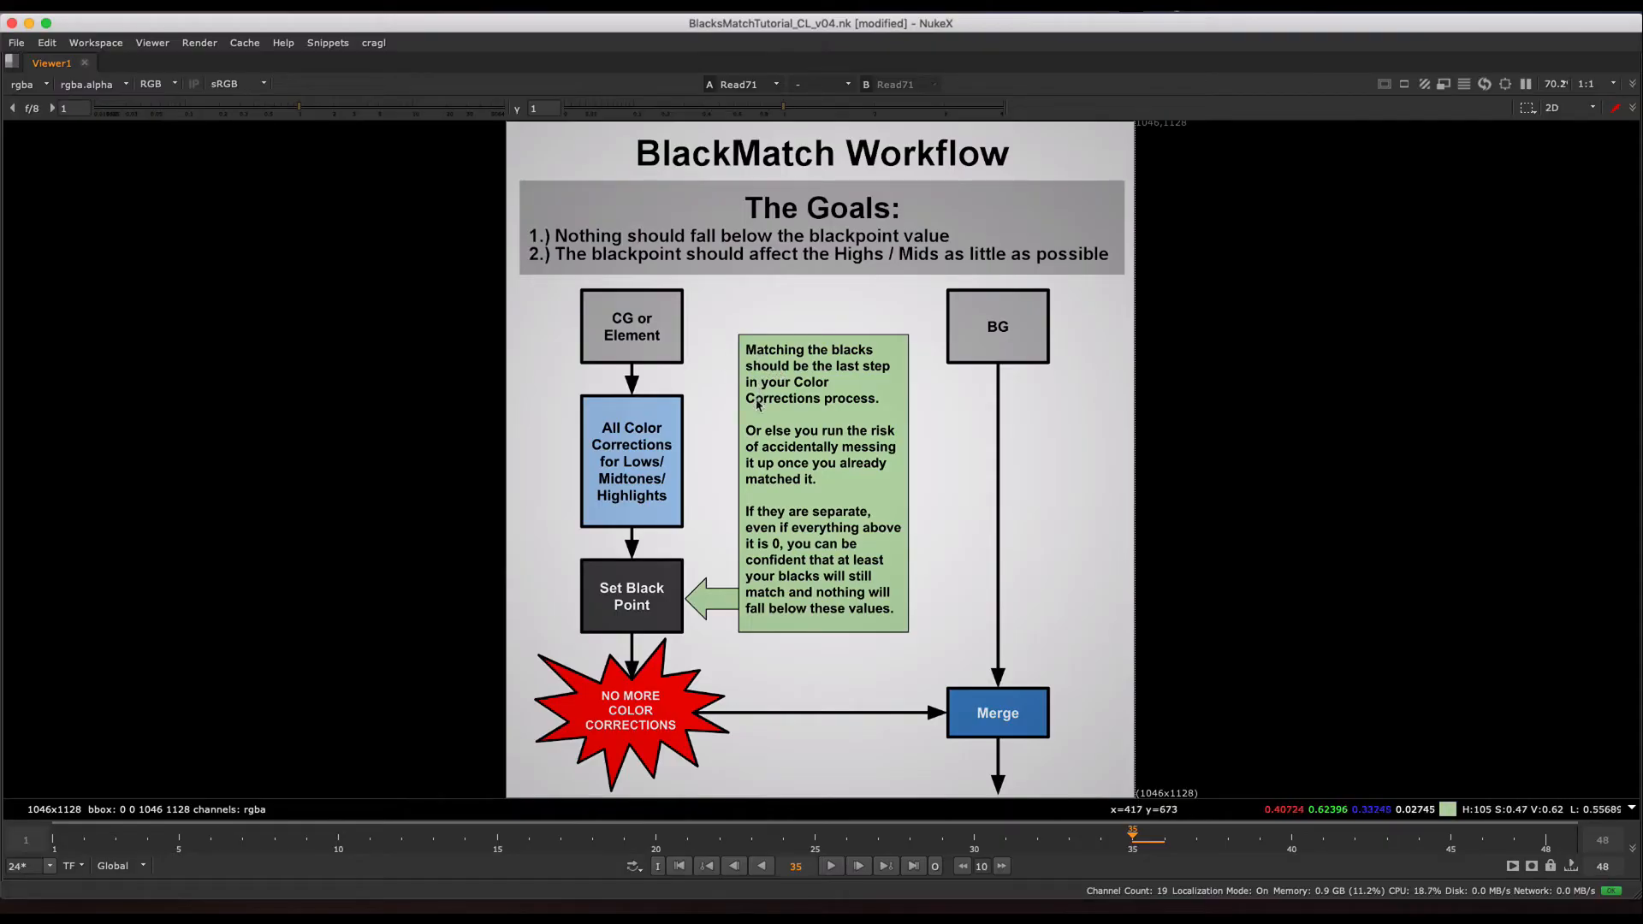
# - In the Example section, view the comp with only black points matched, followed by the render with color-corrected mids and highs
pyautogui.press('space')
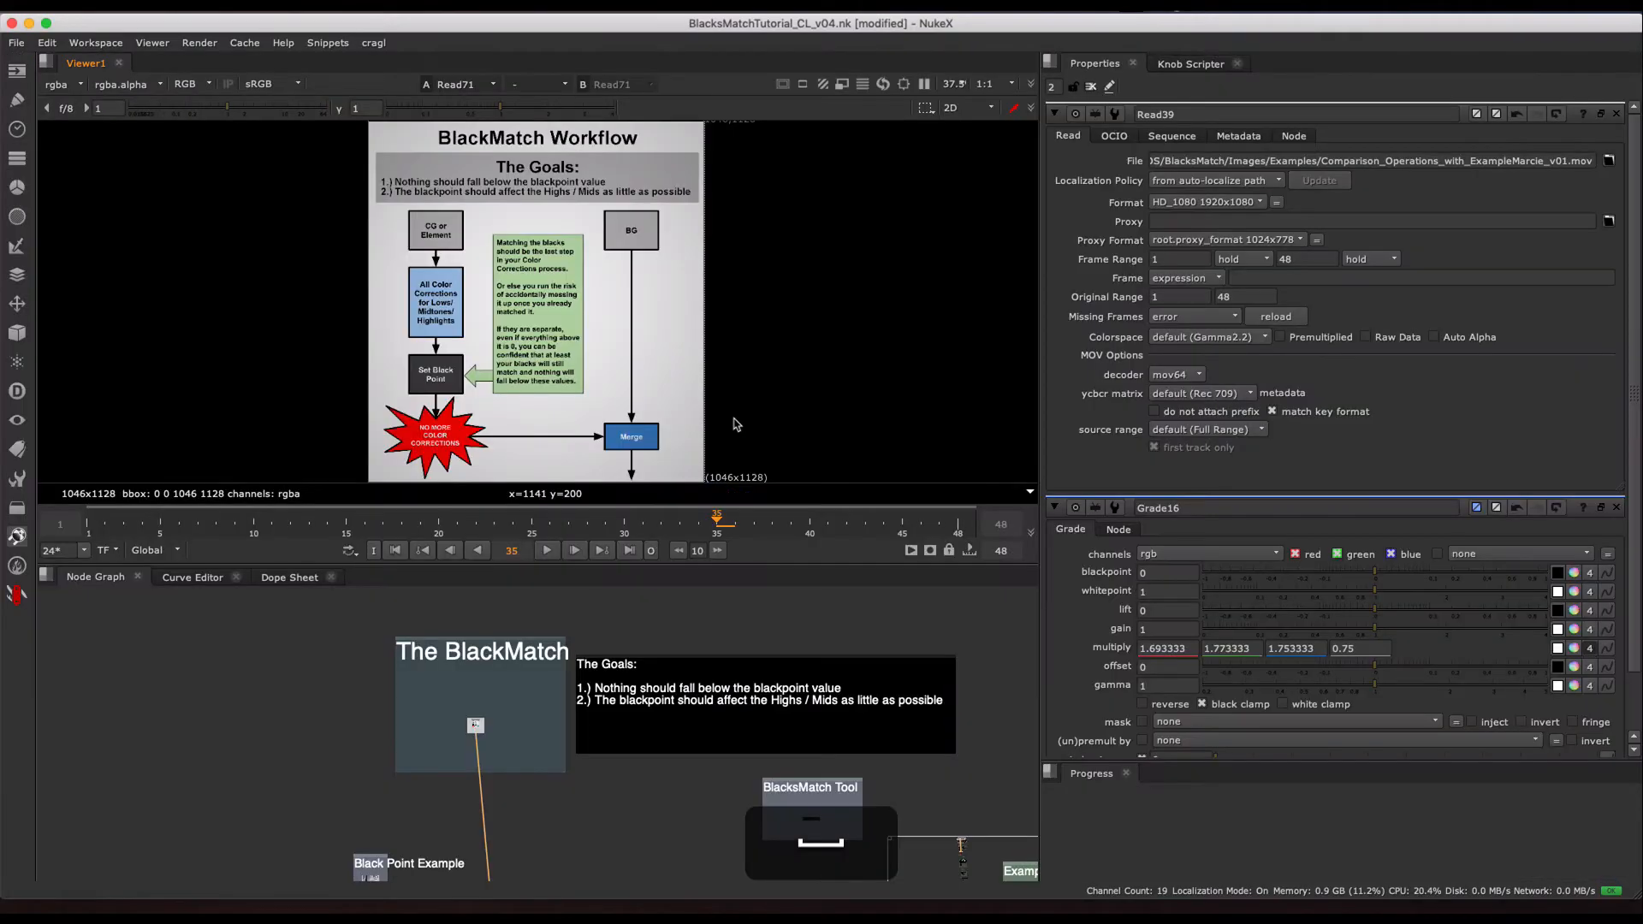
pyautogui.click(781, 628)
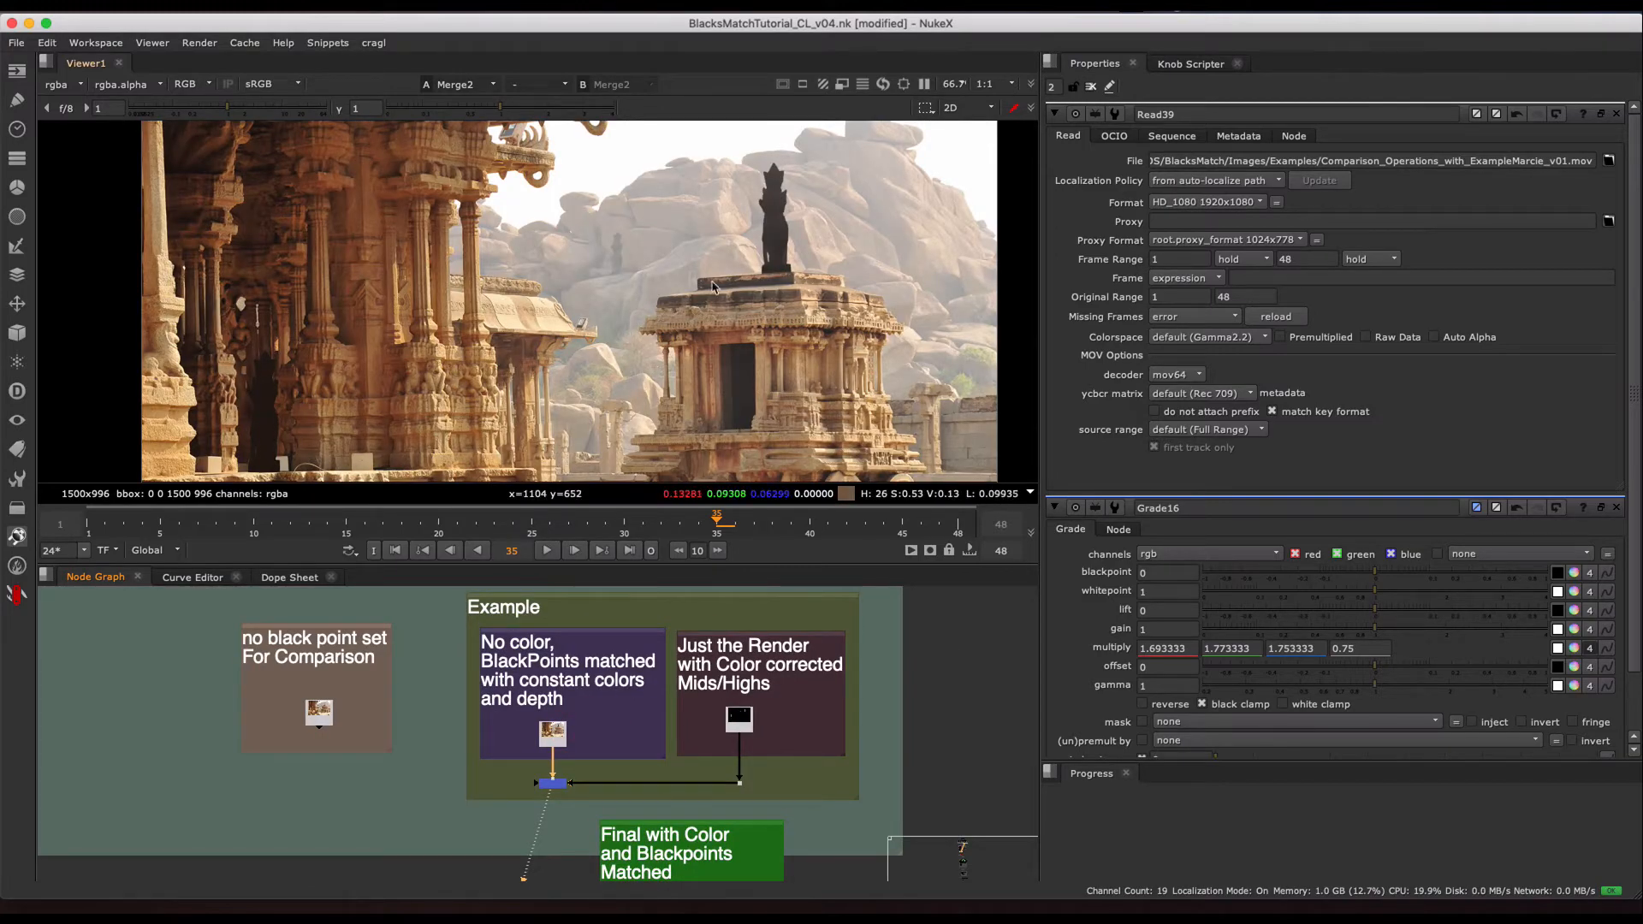
pyautogui.moveTo(601, 719); pyautogui.dragTo(507, 773)
pyautogui.press('1')
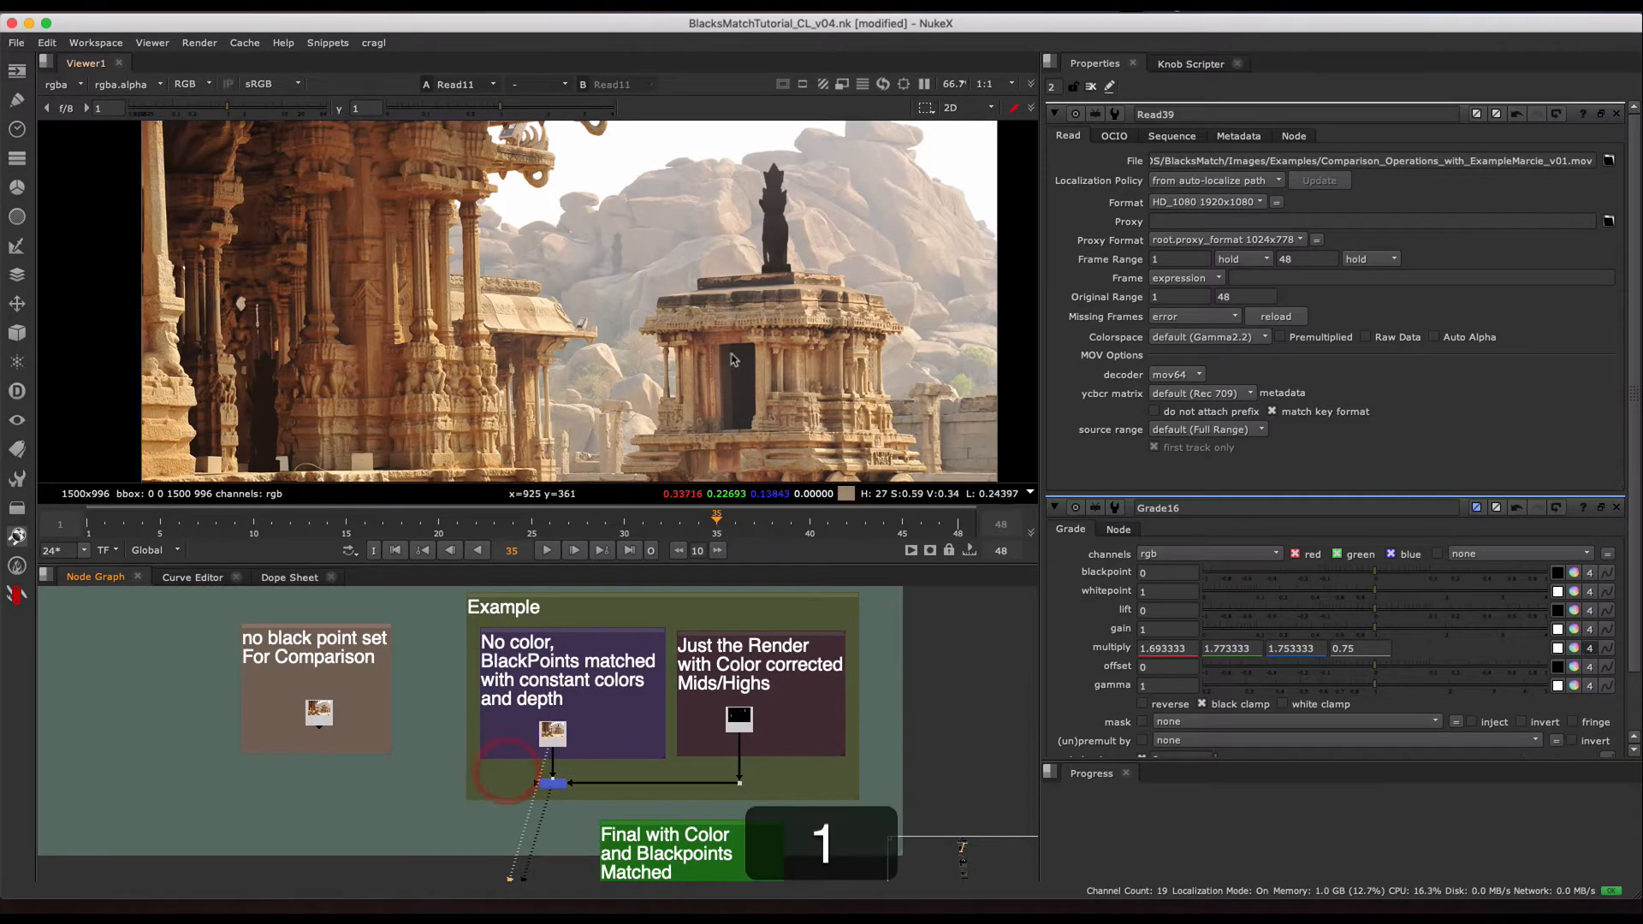
pyautogui.moveTo(804, 695); pyautogui.dragTo(710, 747)
pyautogui.press('2')
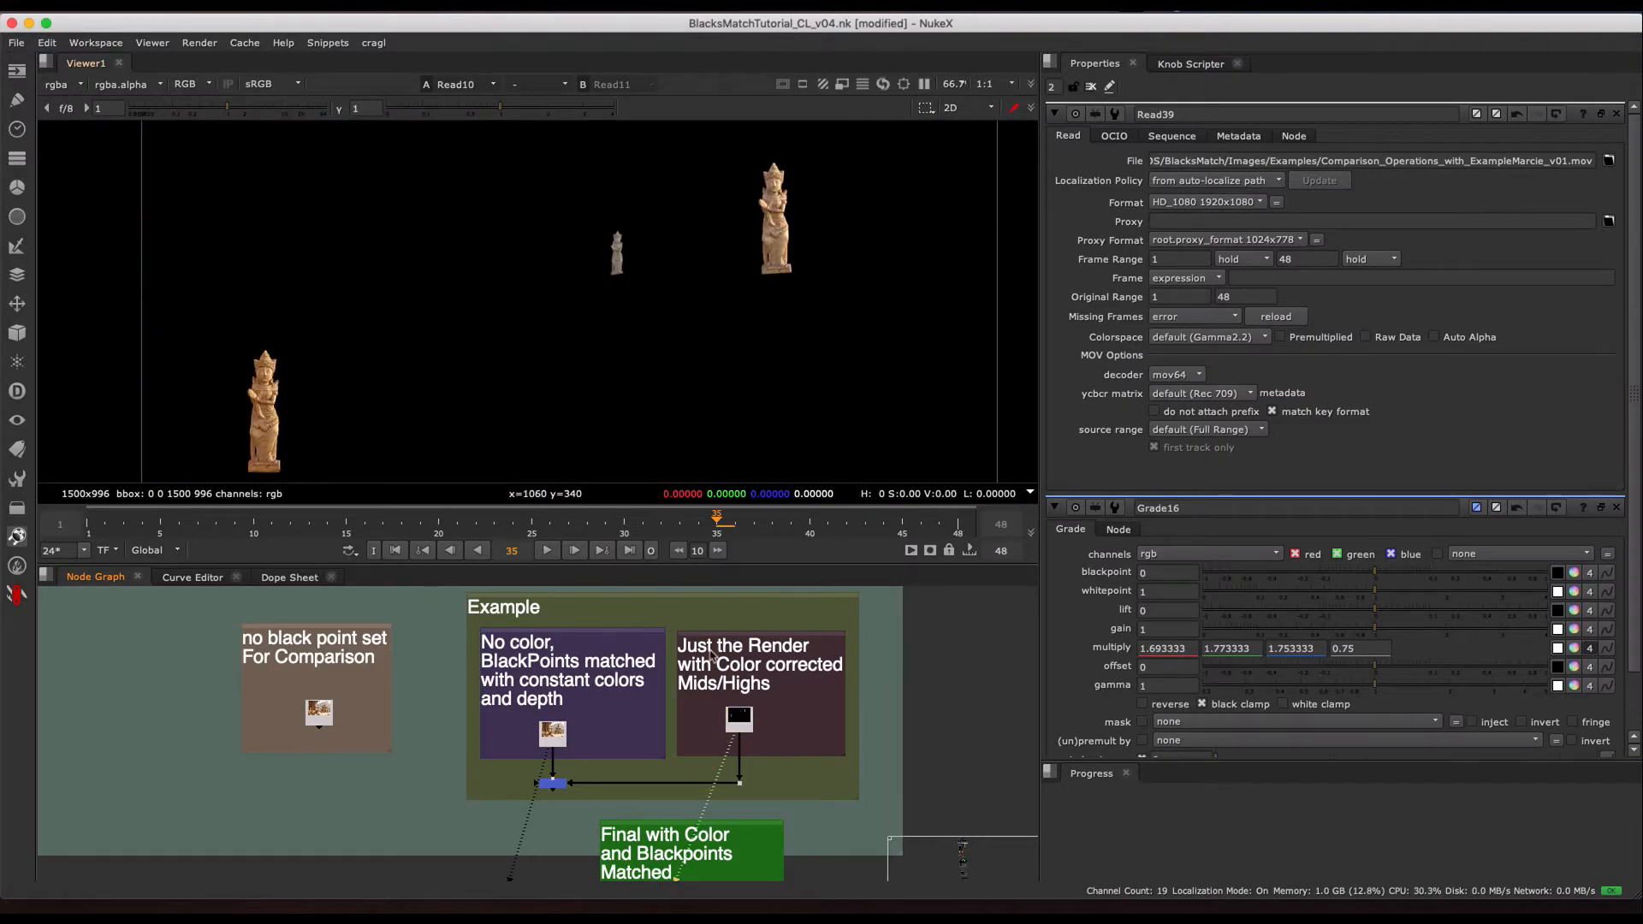
# - View the Merge2 plus node and set its mix to 1 to add the color-corrected render over the matched blacks
pyautogui.scroll(3, 565, 779)
pyautogui.click(548, 755)
pyautogui.press('1')
pyautogui.doubleClick(548, 755)
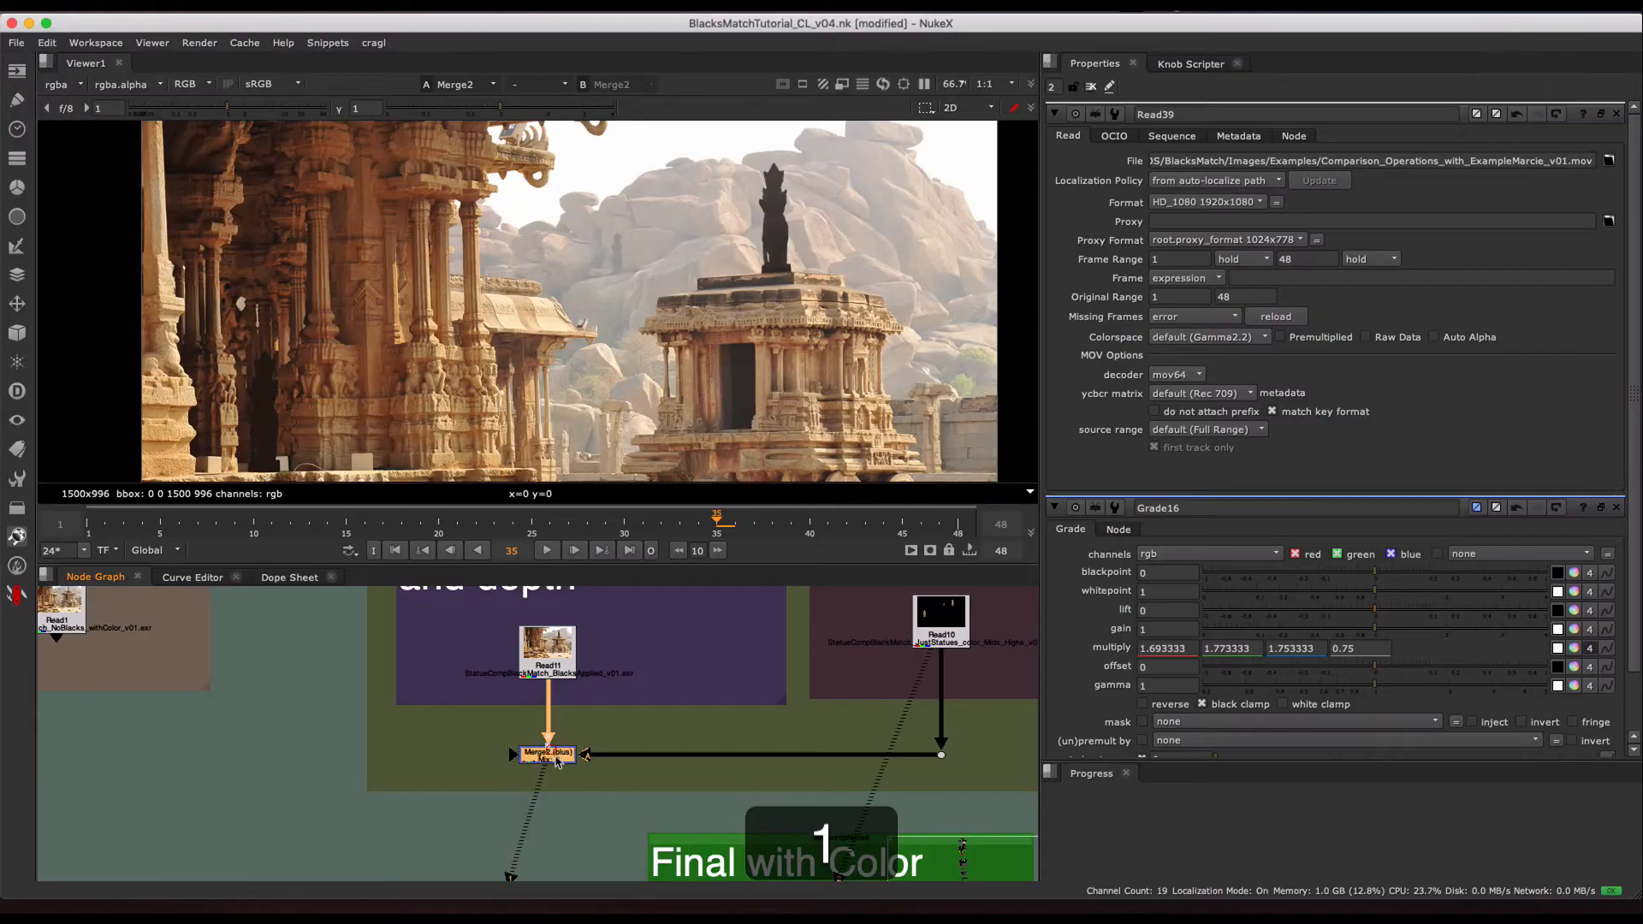
pyautogui.scroll(2, 522, 792)
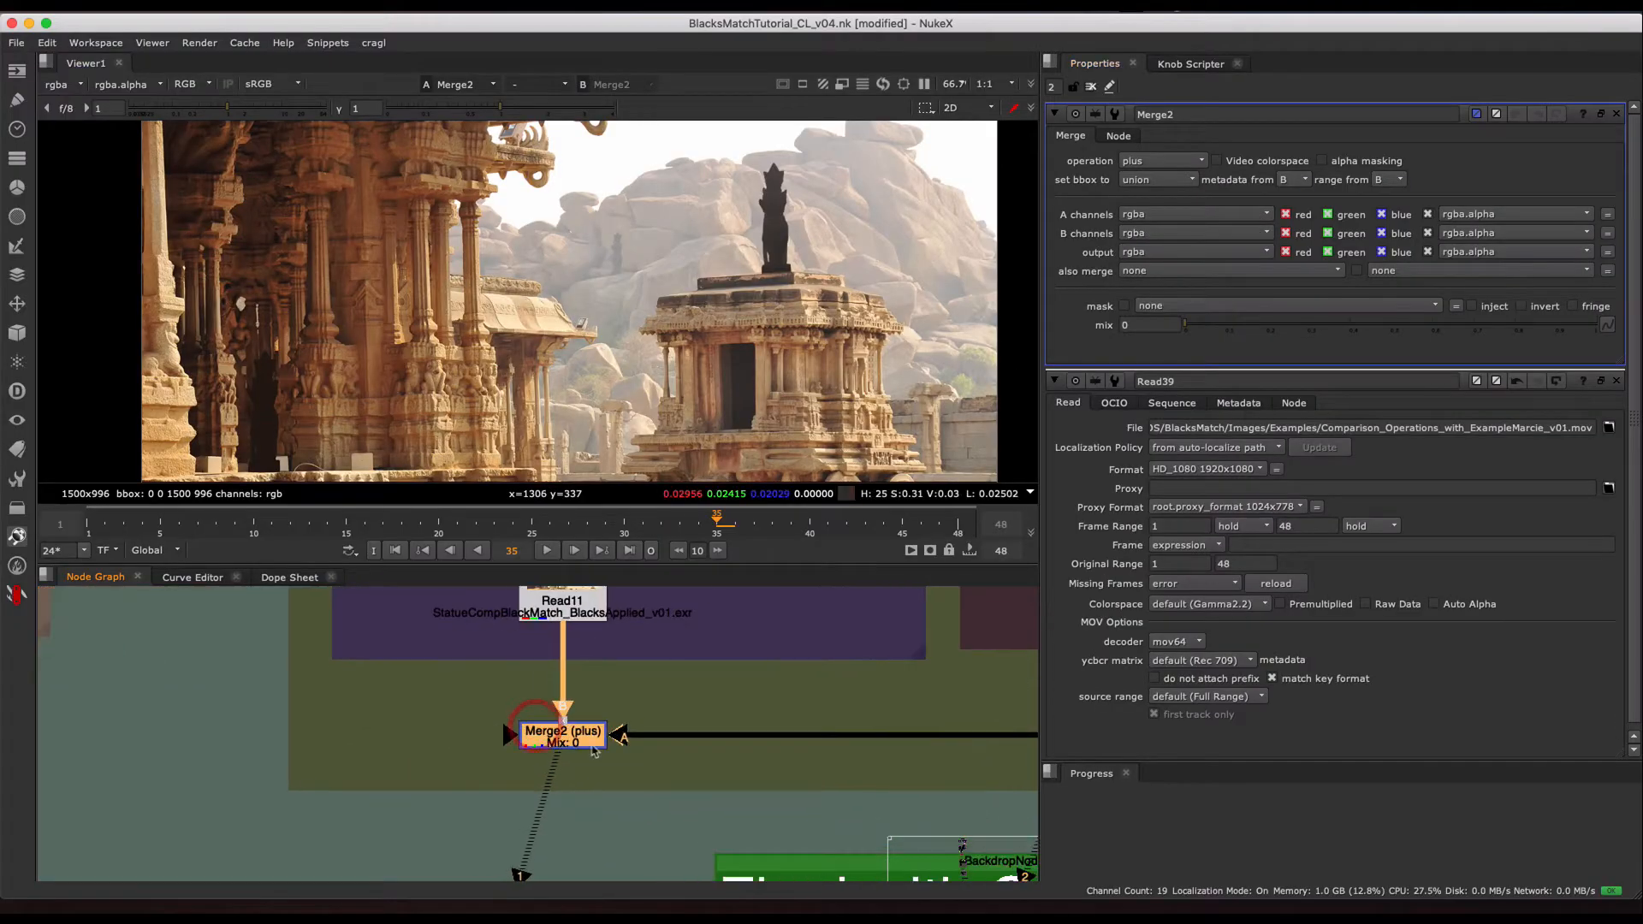
pyautogui.moveTo(1256, 327); pyautogui.dragTo(1639, 377)
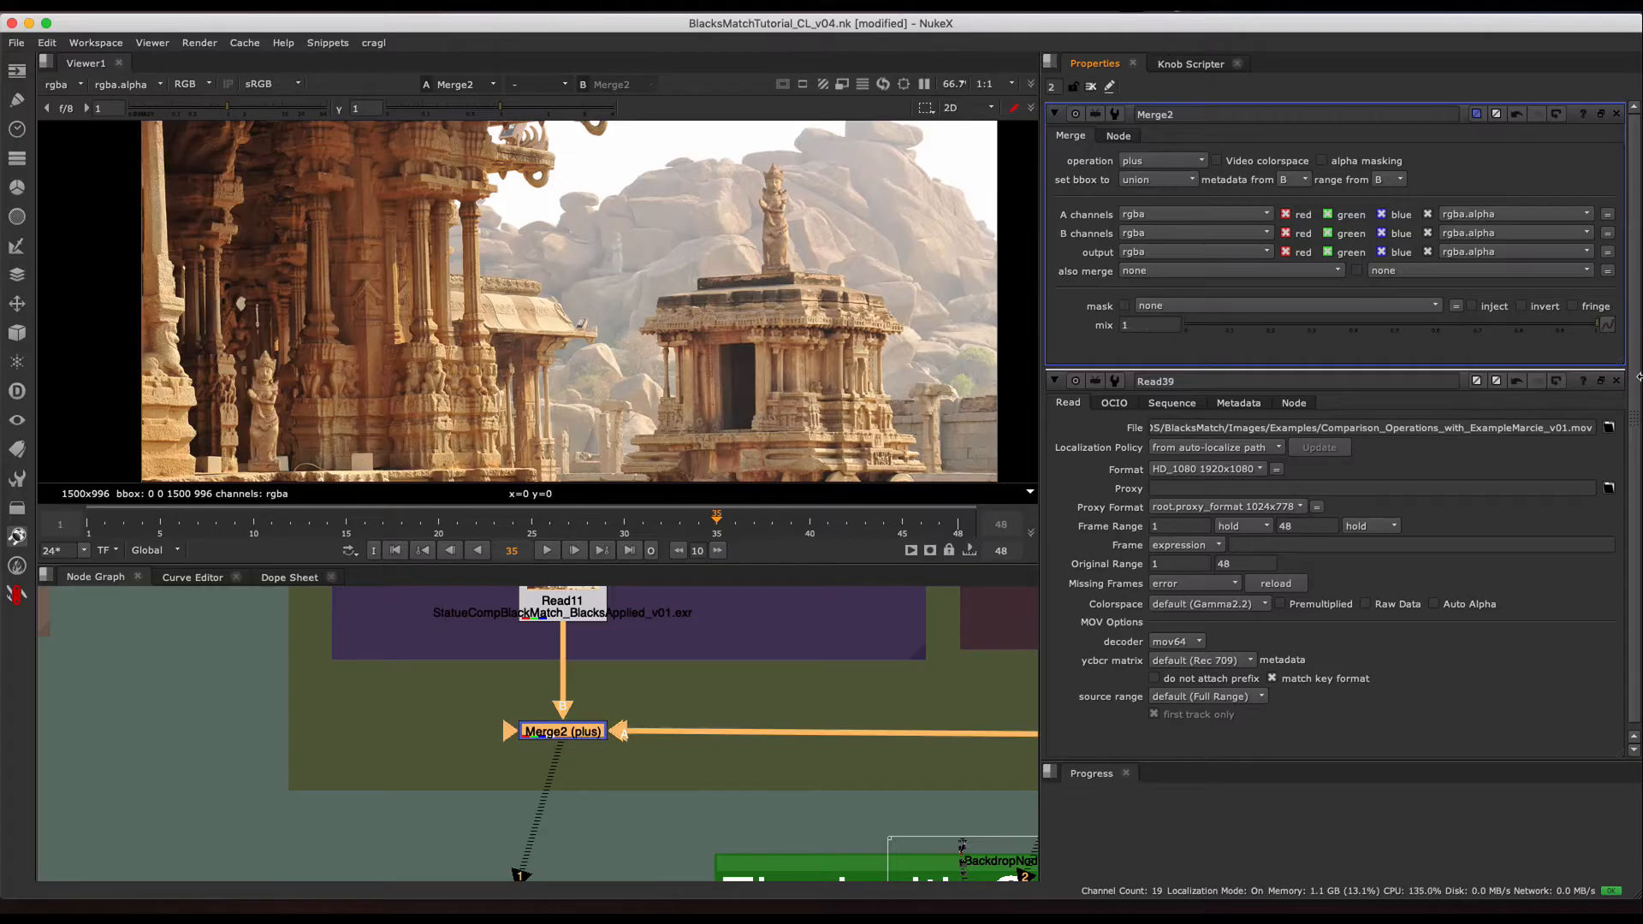
pyautogui.scroll(5, 651, 257)
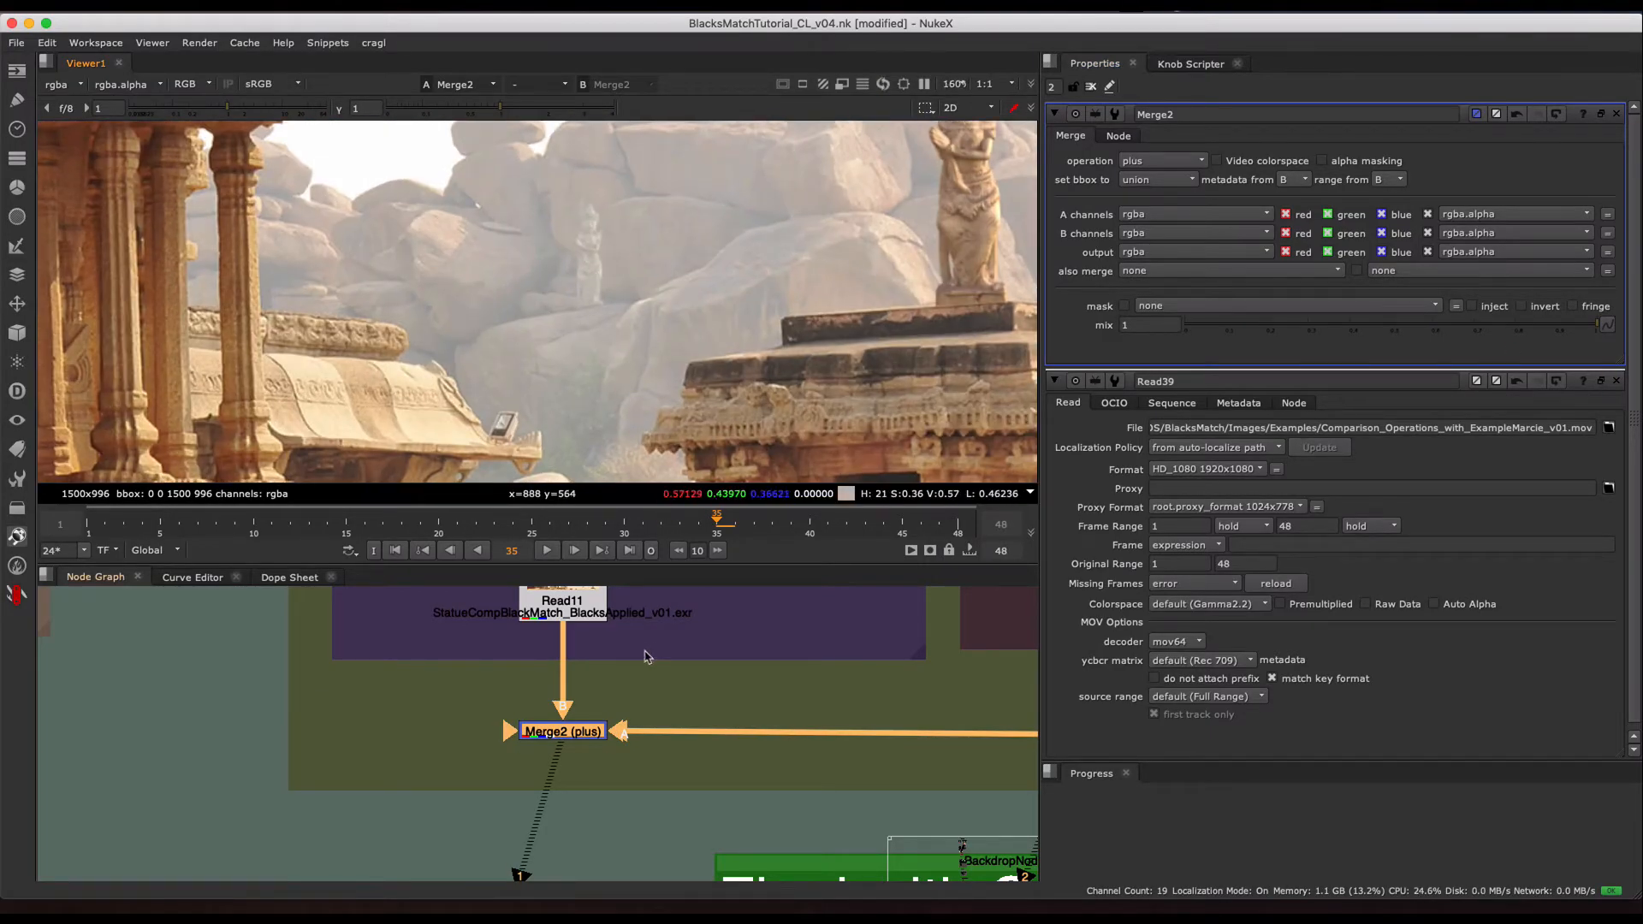
# - View the two Merge2 inputs separately, the black-point-only comp and the color-corrected render, close up on the distant statue
pyautogui.moveTo(647, 657); pyautogui.dragTo(640, 708, button='middle')
pyautogui.click(563, 654)
pyautogui.press('1')
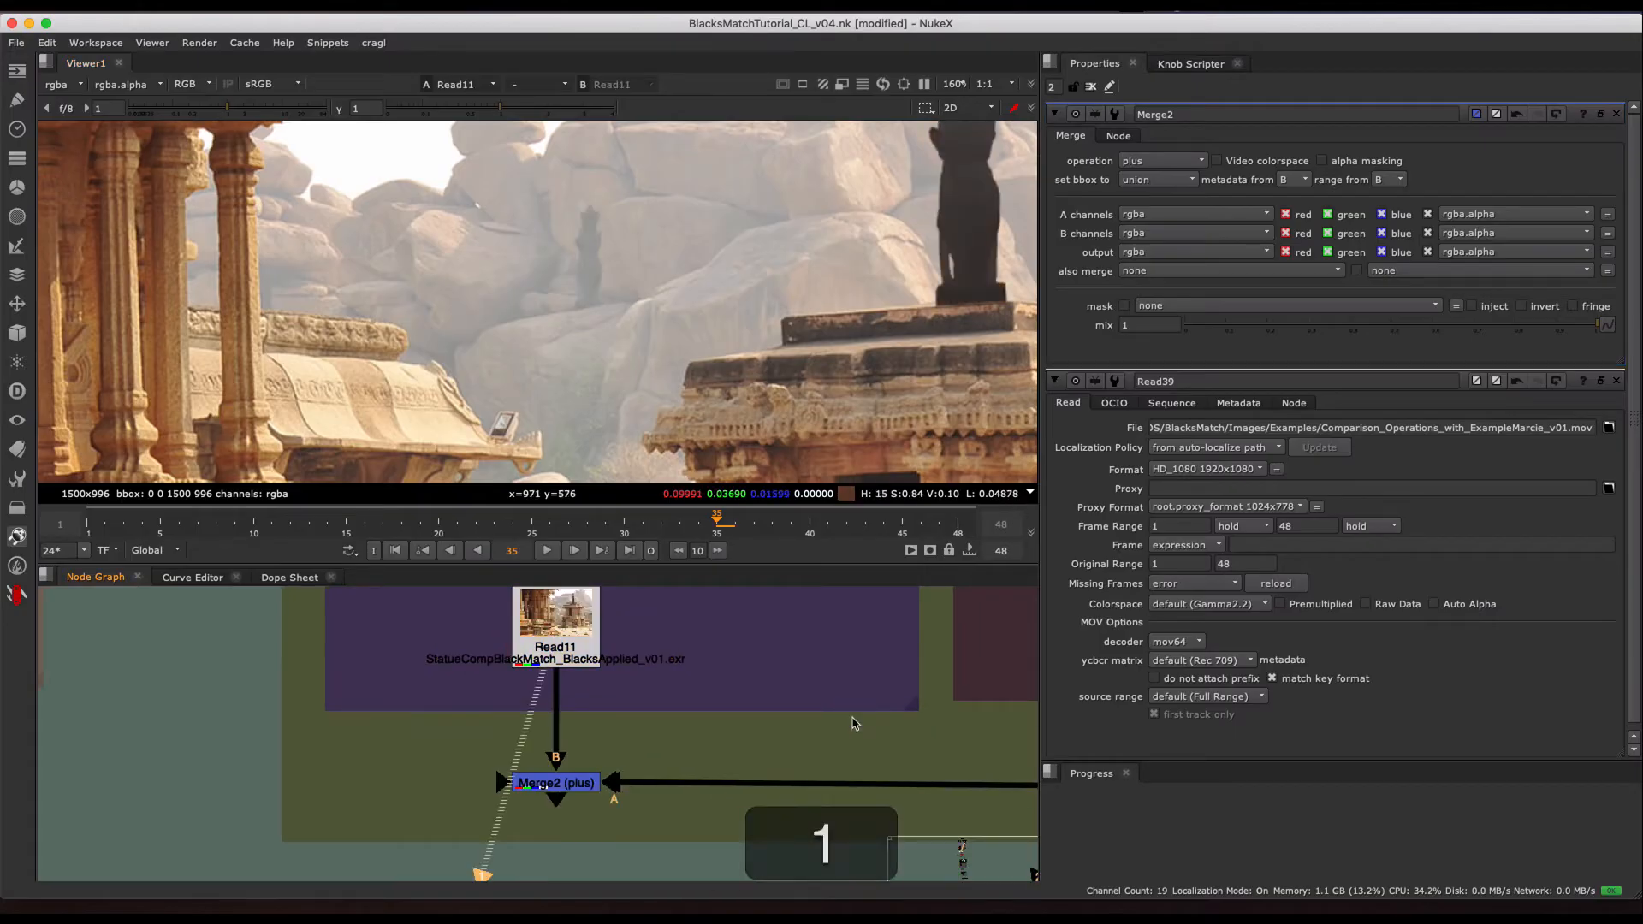
pyautogui.moveTo(854, 723); pyautogui.dragTo(416, 671, button='middle')
pyautogui.press('2')
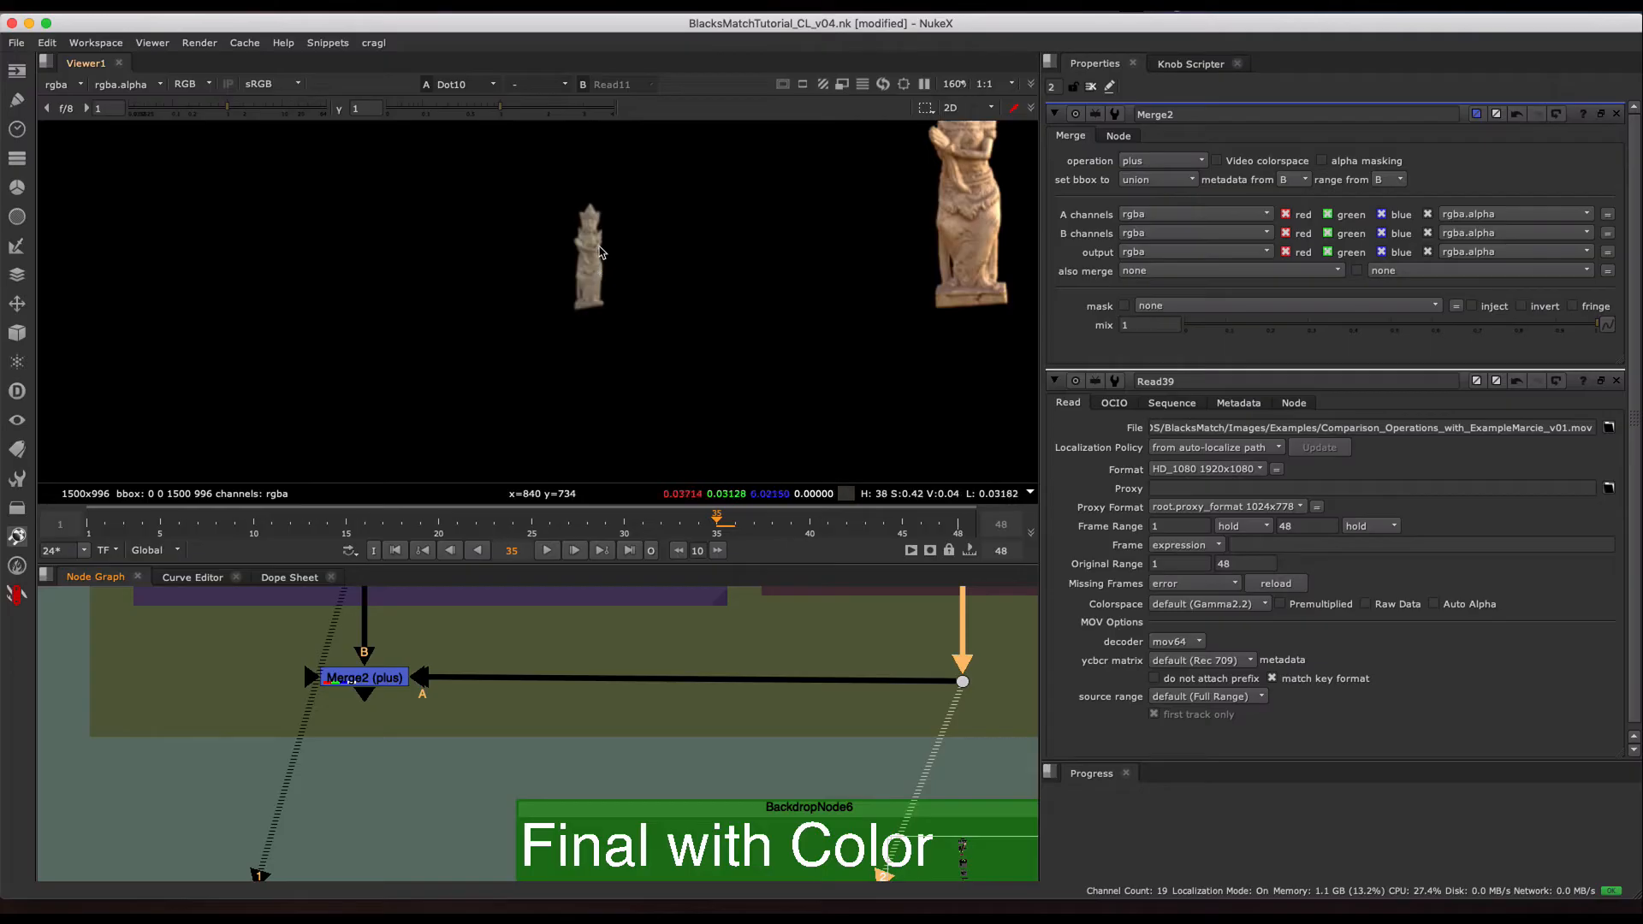
# - Assign Merge2 and the "Final with Color and Blackpoints Matched" image to viewer inputs 1 and 2
pyautogui.scroll(-3, 322, 643)
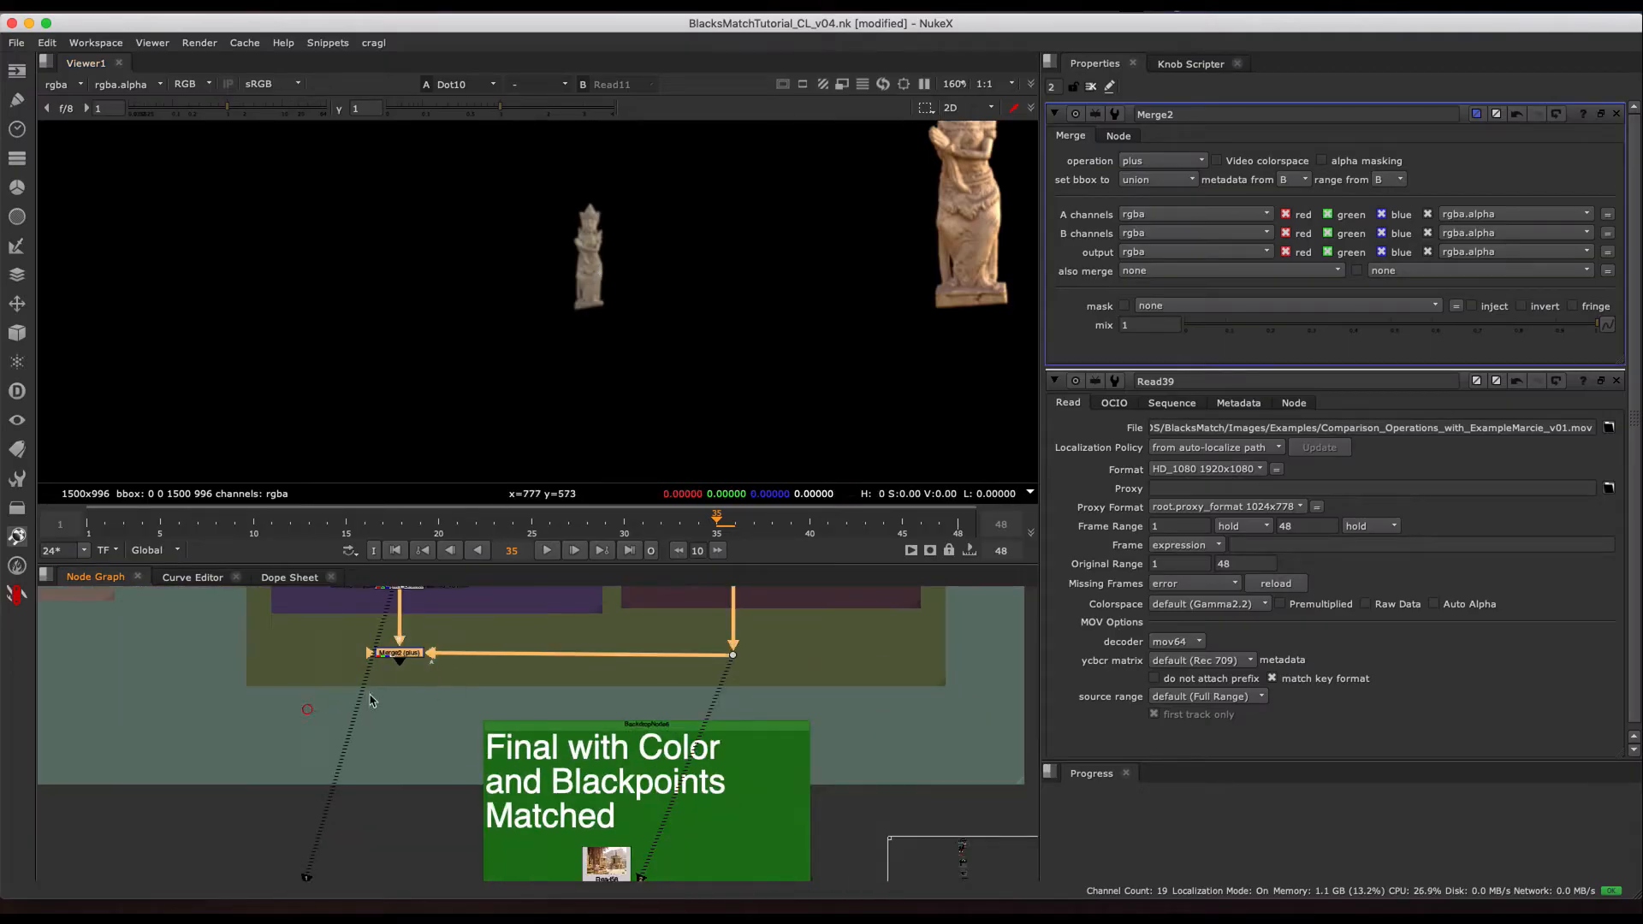
pyautogui.press('1')
pyautogui.moveTo(656, 843); pyautogui.dragTo(651, 754, button='middle')
pyautogui.scroll(-2, 654, 767)
pyautogui.moveTo(694, 730); pyautogui.dragTo(608, 775)
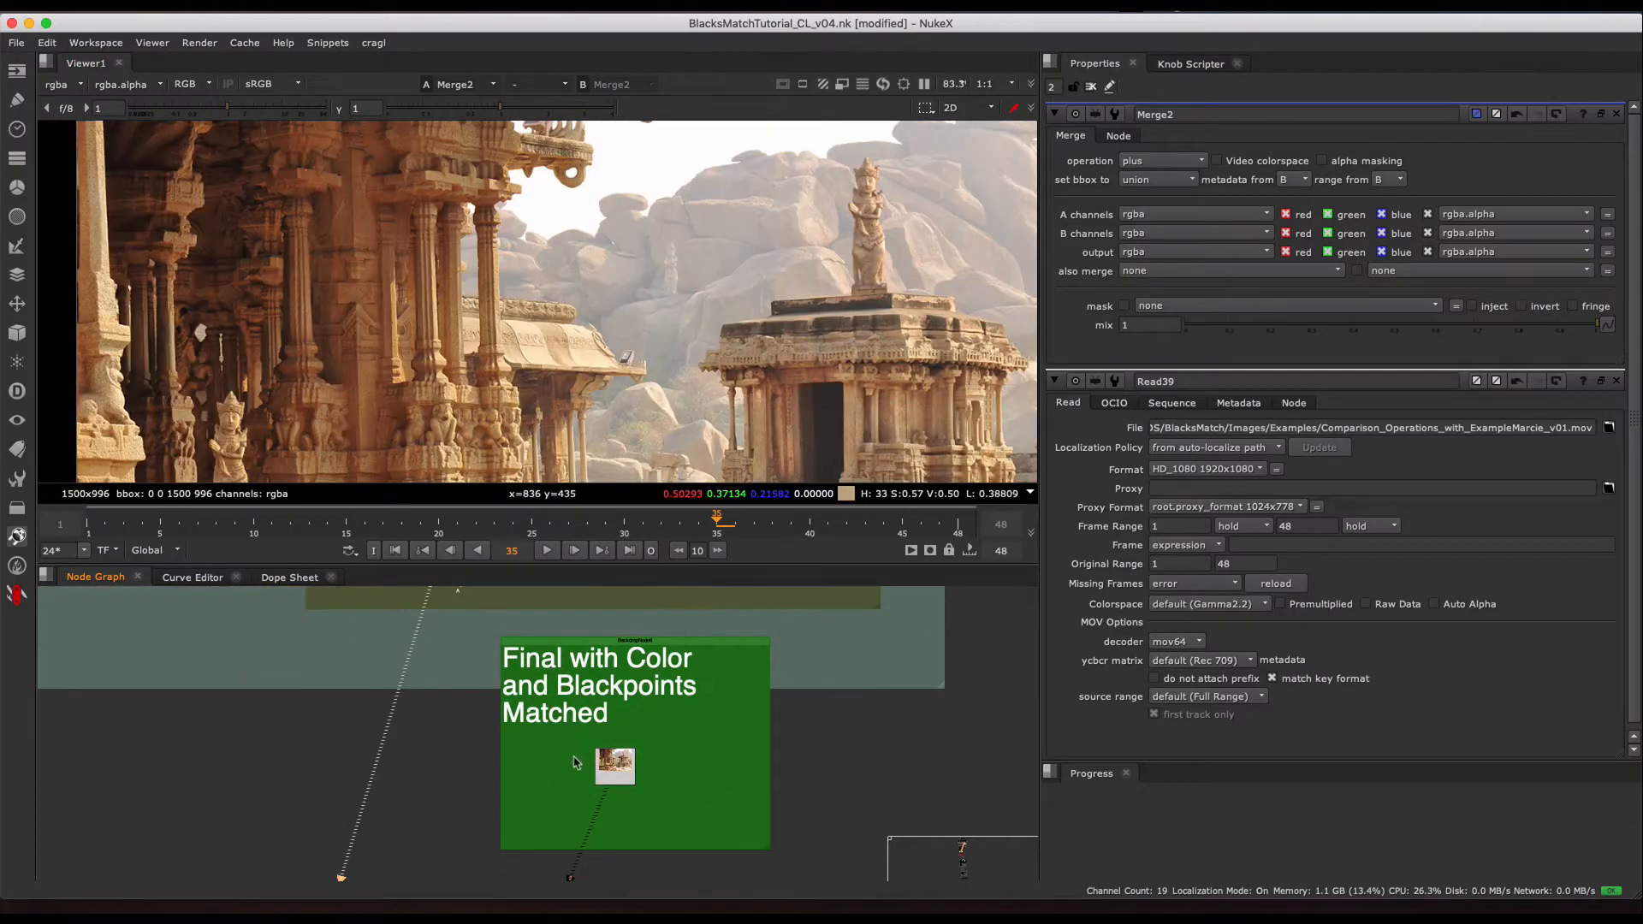
pyautogui.press('2')
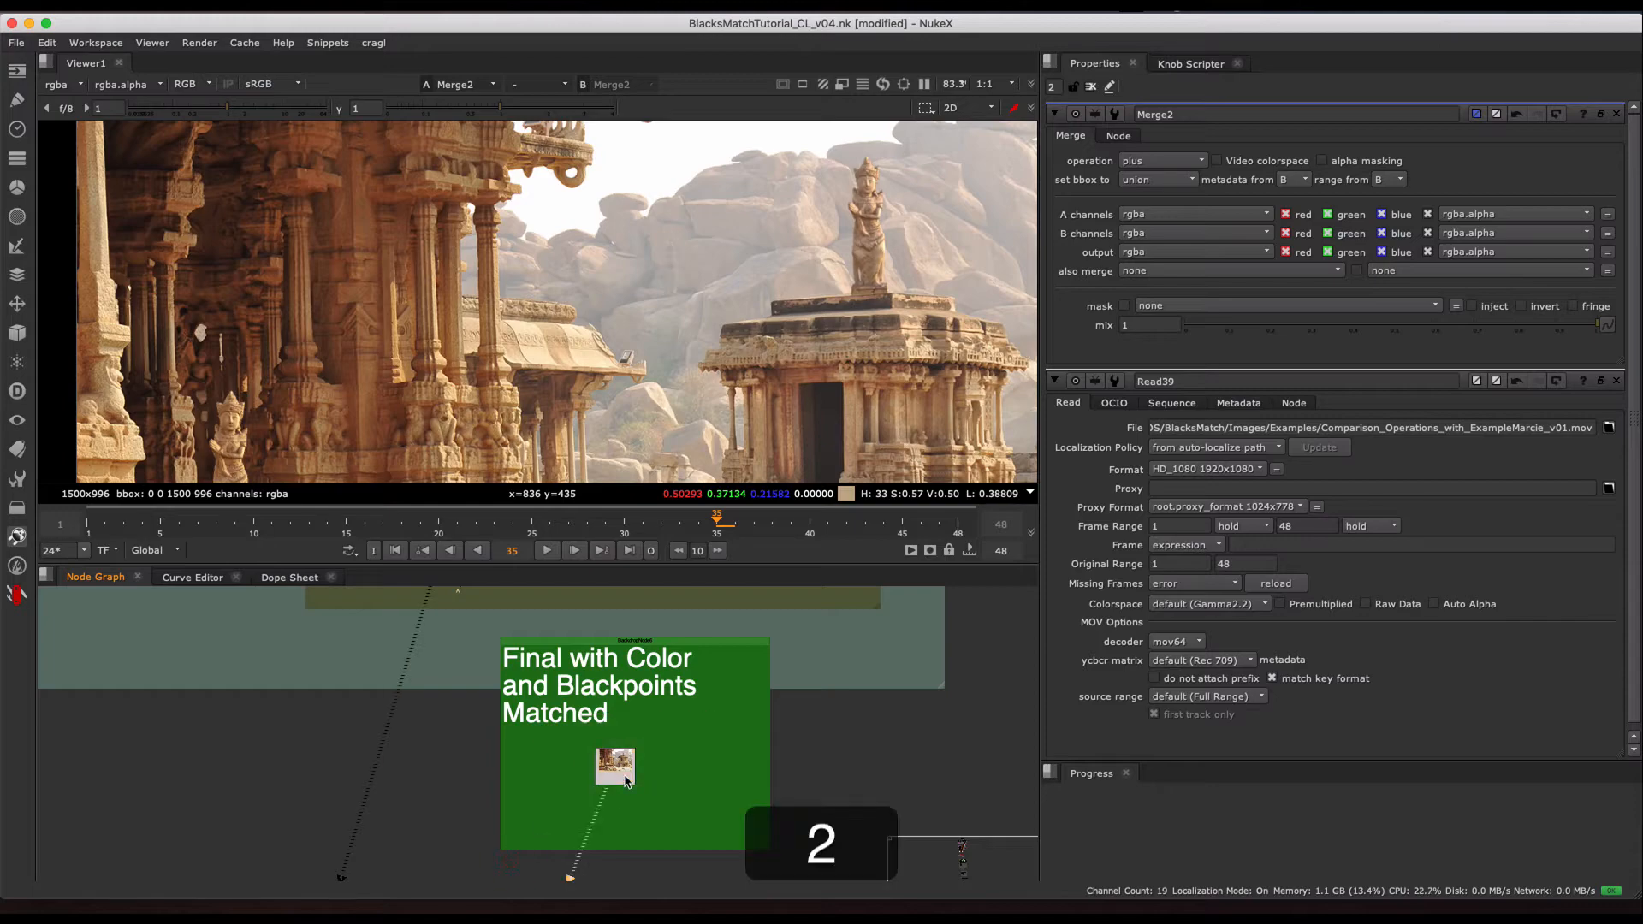
pyautogui.press('1')
pyautogui.scroll(-5, 784, 318)
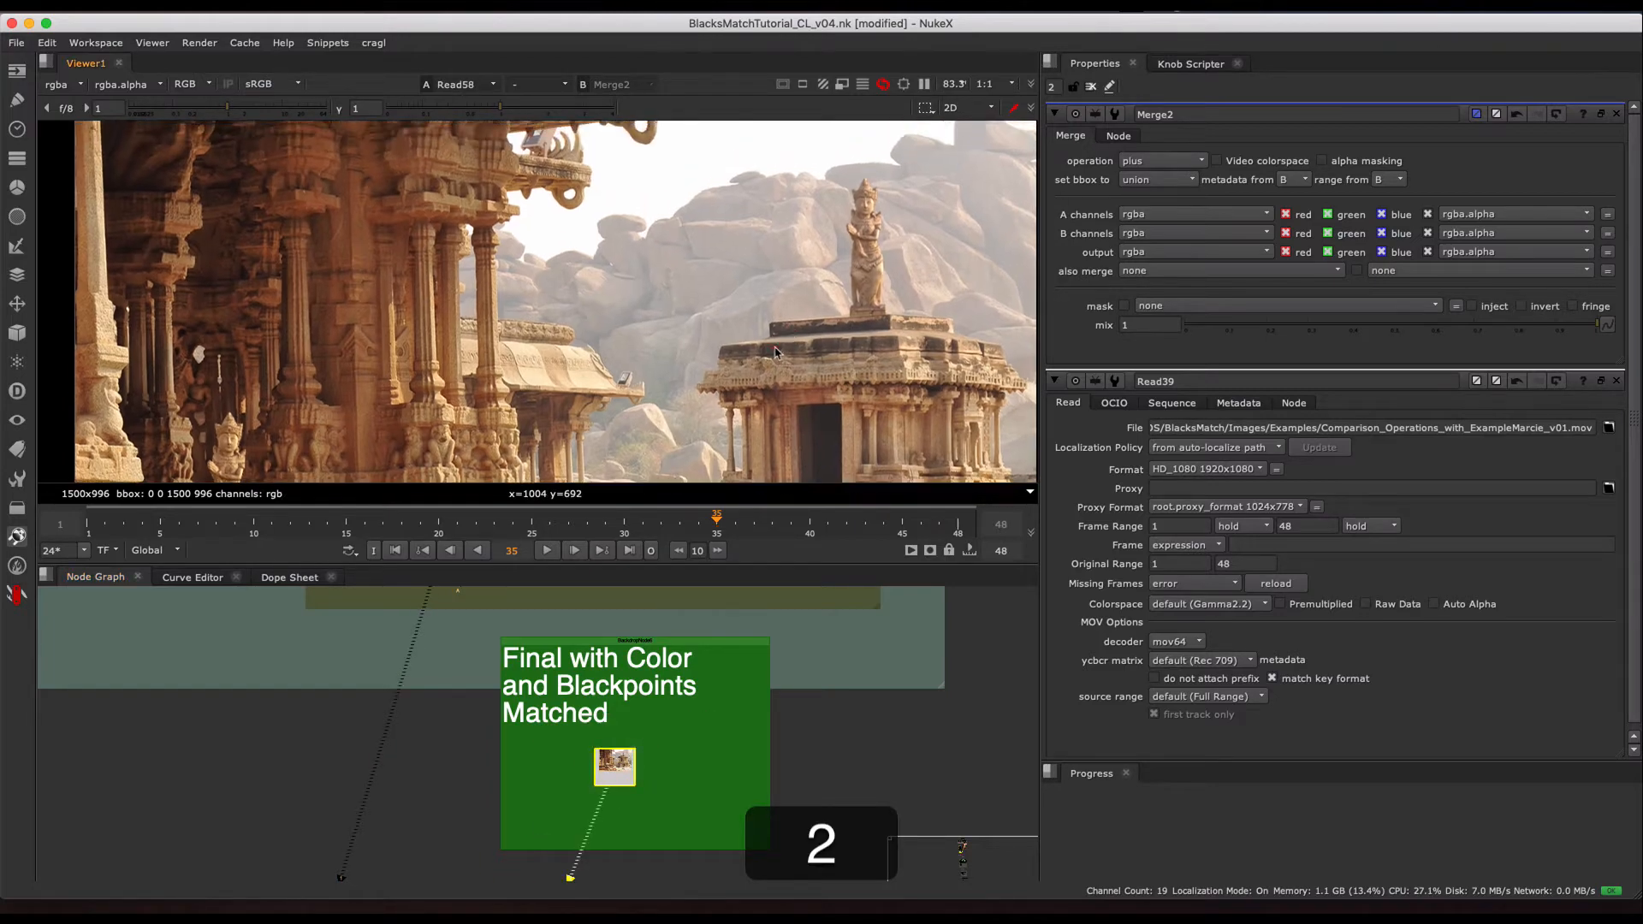
# - Alternate between Merge2 and the final image to compare the statue on the temple roof
pyautogui.moveTo(784, 319); pyautogui.dragTo(709, 319, button='middle')
pyautogui.press('1')
pyautogui.press('2')
pyautogui.scroll(5, 690, 300)
pyautogui.moveTo(705, 255); pyautogui.dragTo(703, 307, button='middle')
pyautogui.press('1')
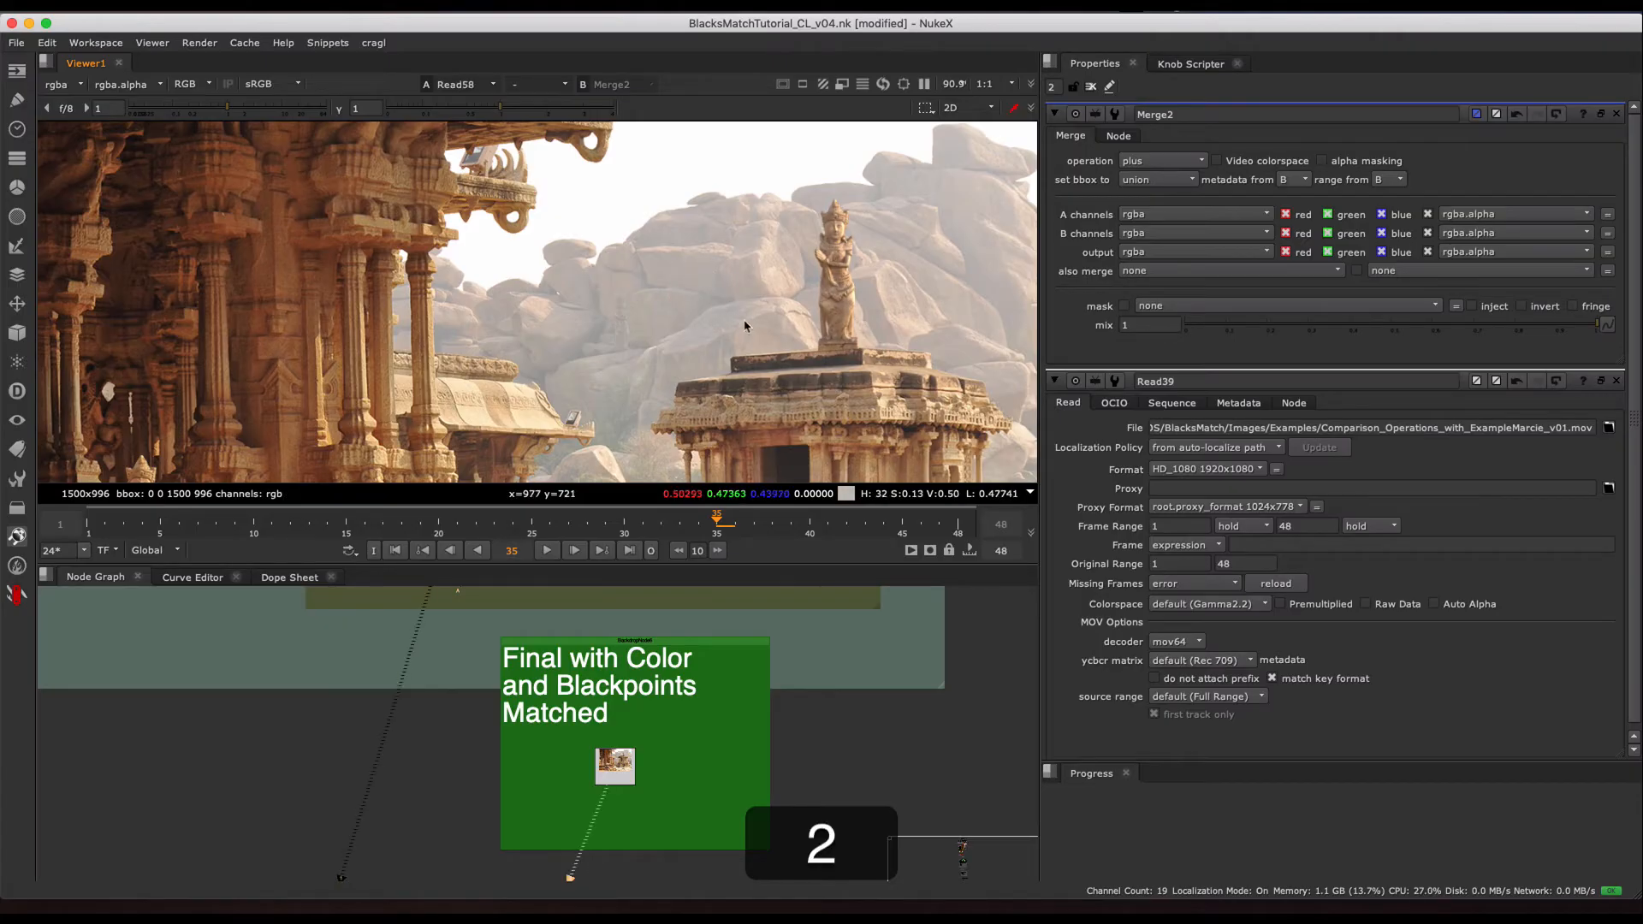
pyautogui.press('1')
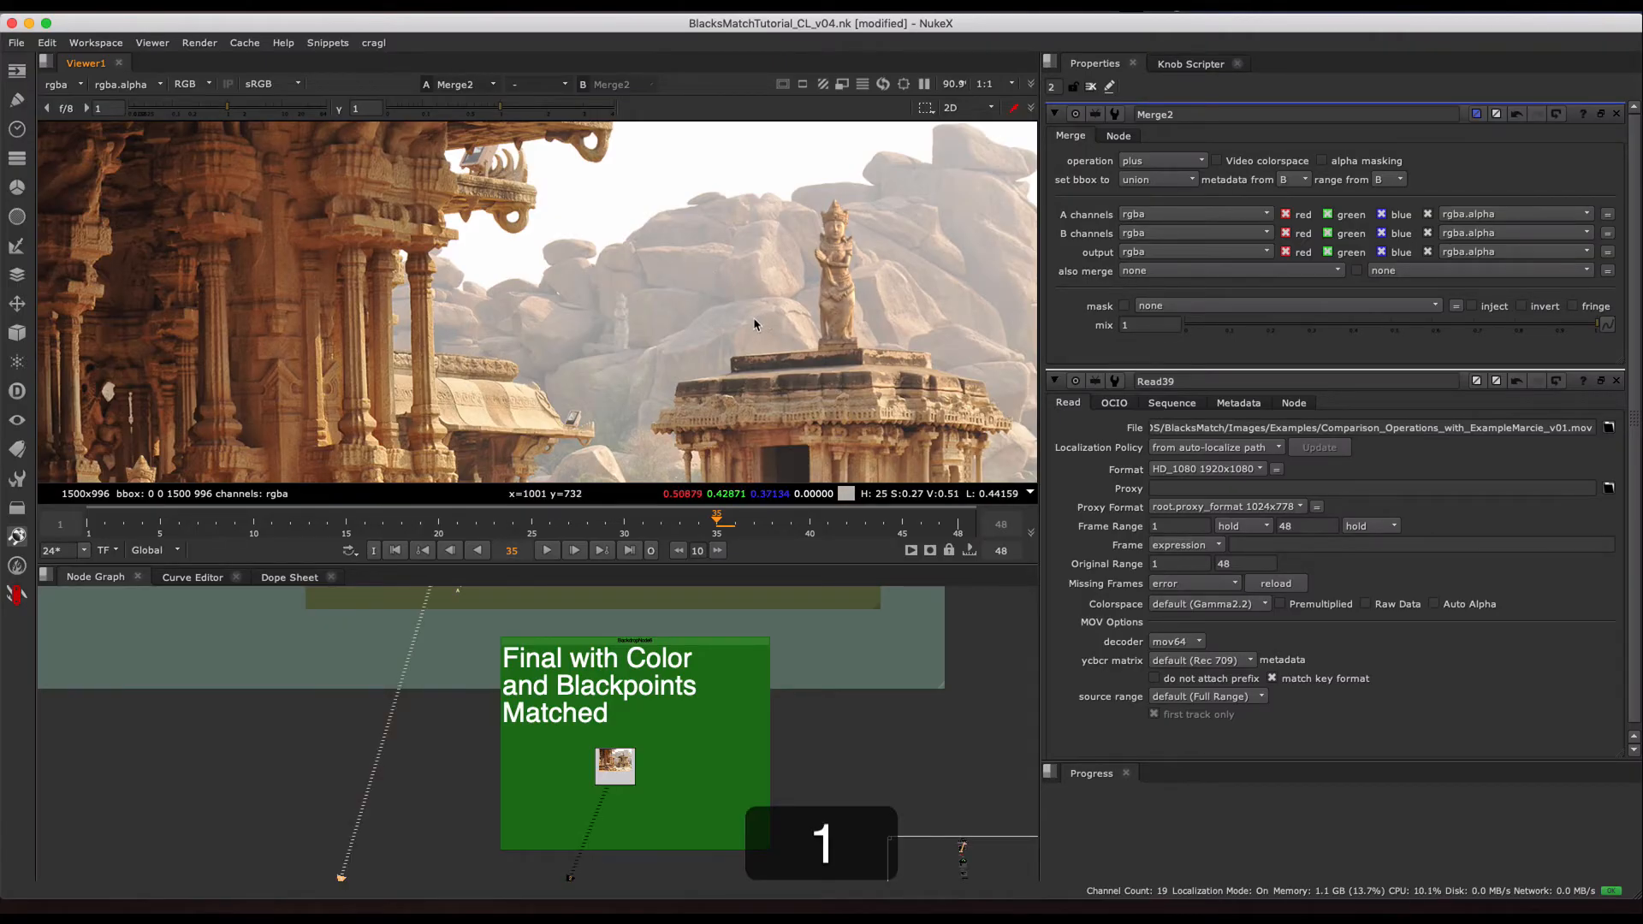
pyautogui.press('2')
# - Compare Merge2 with the final image across the wider scene and close up on the statue among the pillars
pyautogui.moveTo(671, 287); pyautogui.dragTo(681, 296, button='middle')
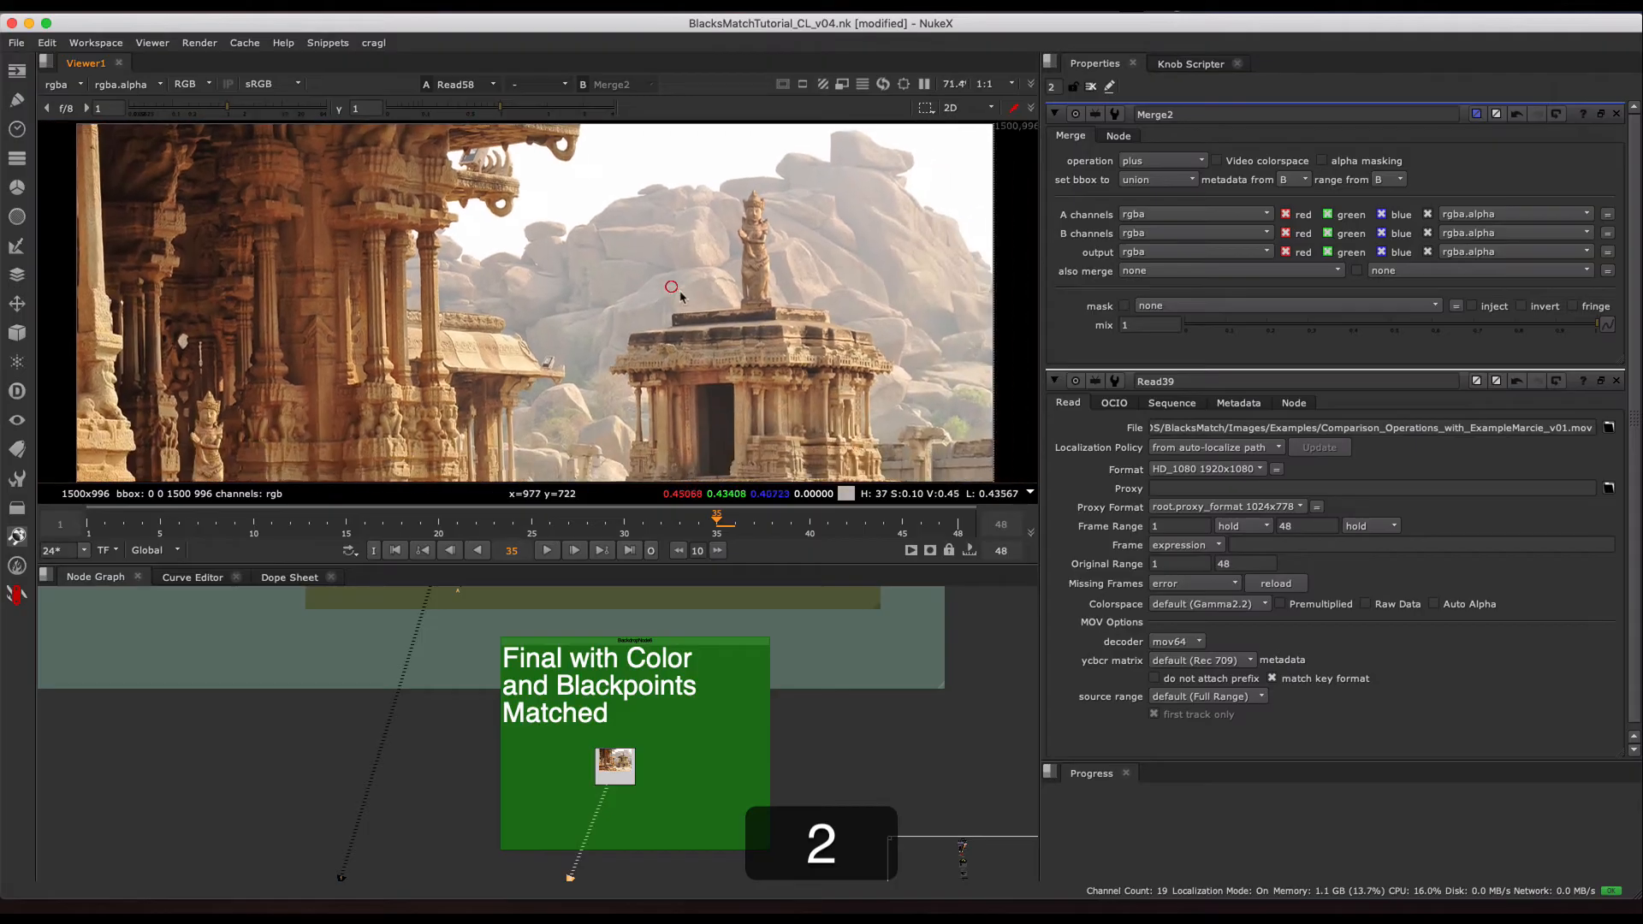
pyautogui.press('2')
pyautogui.press('1')
pyautogui.moveTo(607, 328); pyautogui.dragTo(643, 301, button='middle')
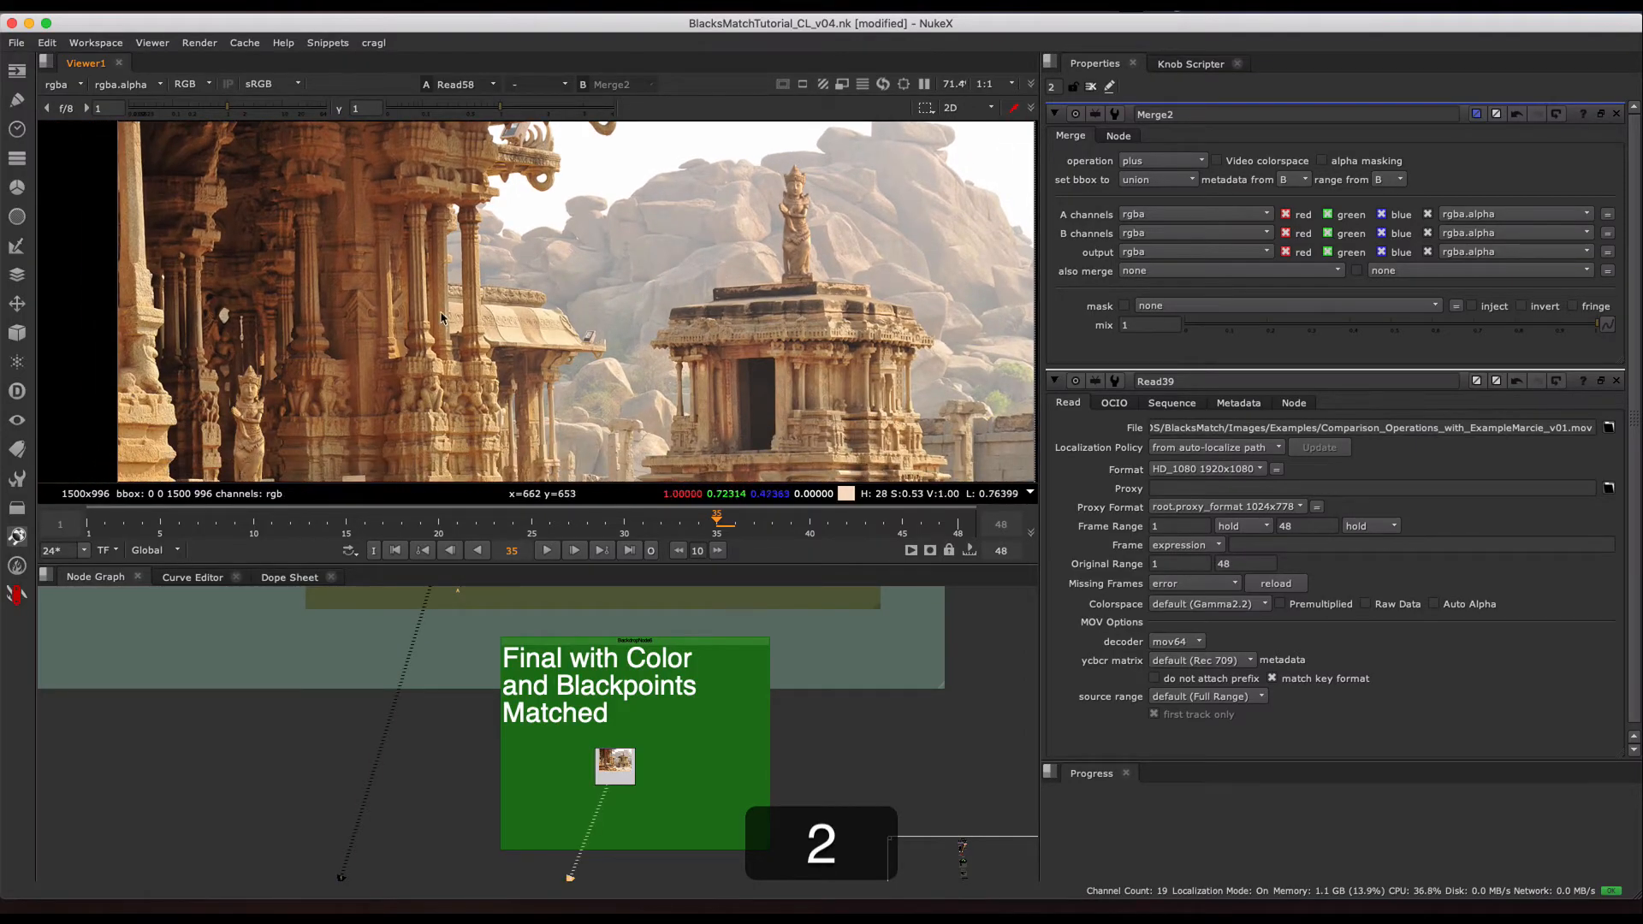
pyautogui.moveTo(302, 365); pyautogui.dragTo(469, 321, button='middle')
pyautogui.scroll(5, 364, 318)
pyautogui.press('1')
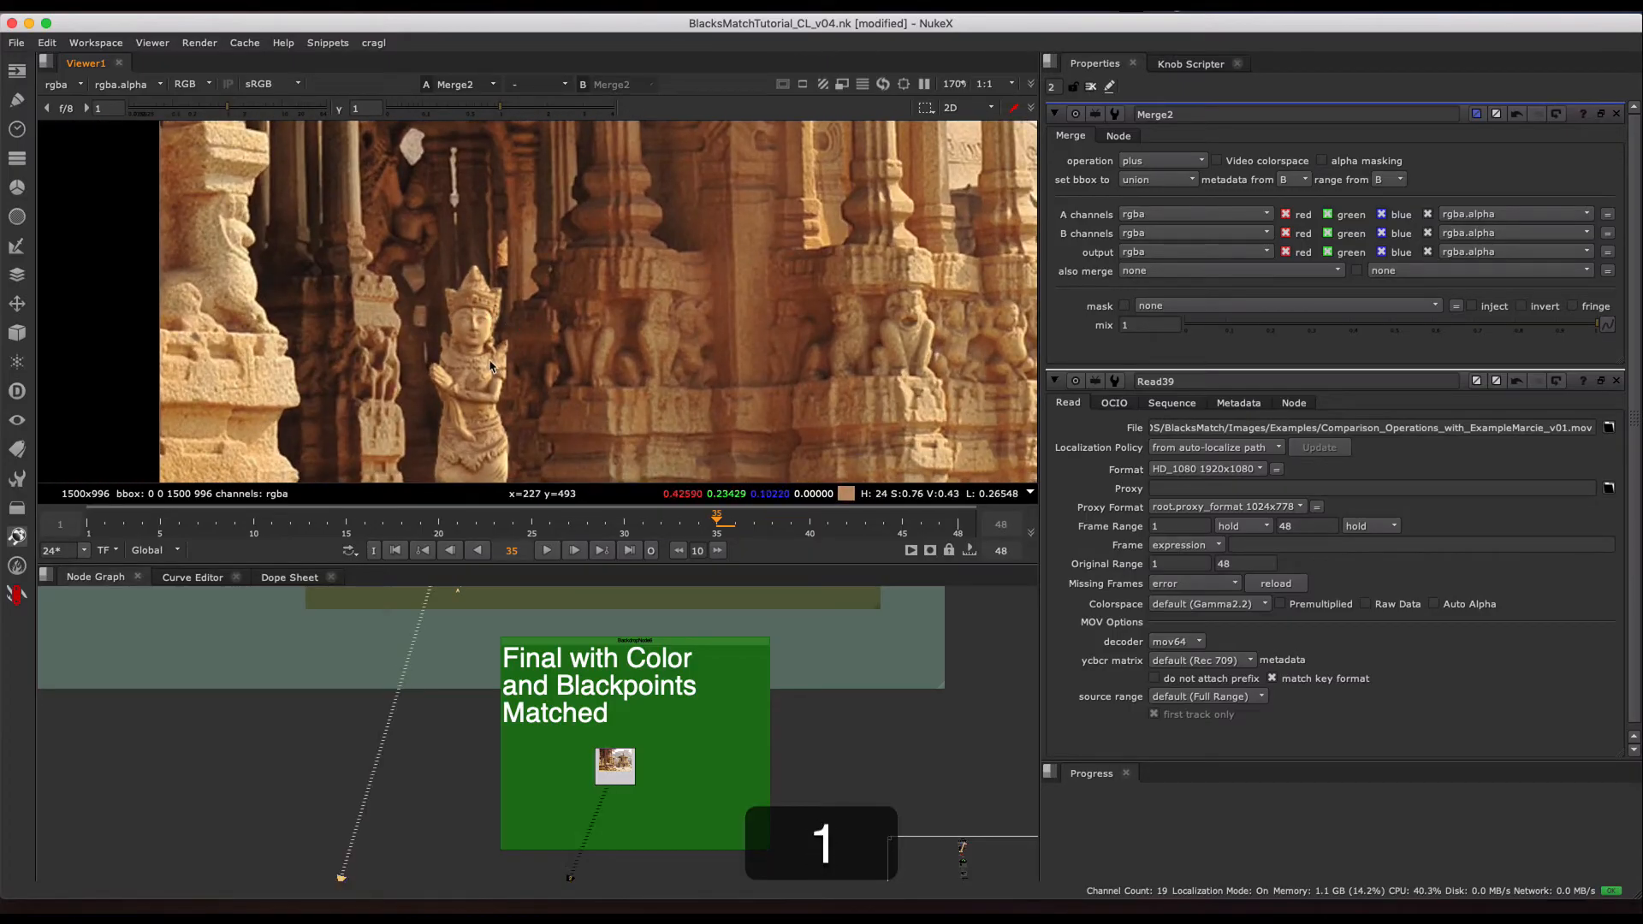
# - View the black-point-only comp on the pillar statue, compare it with the final image, and return to viewing Merge2
pyautogui.moveTo(636, 697); pyautogui.dragTo(609, 867, button='middle')
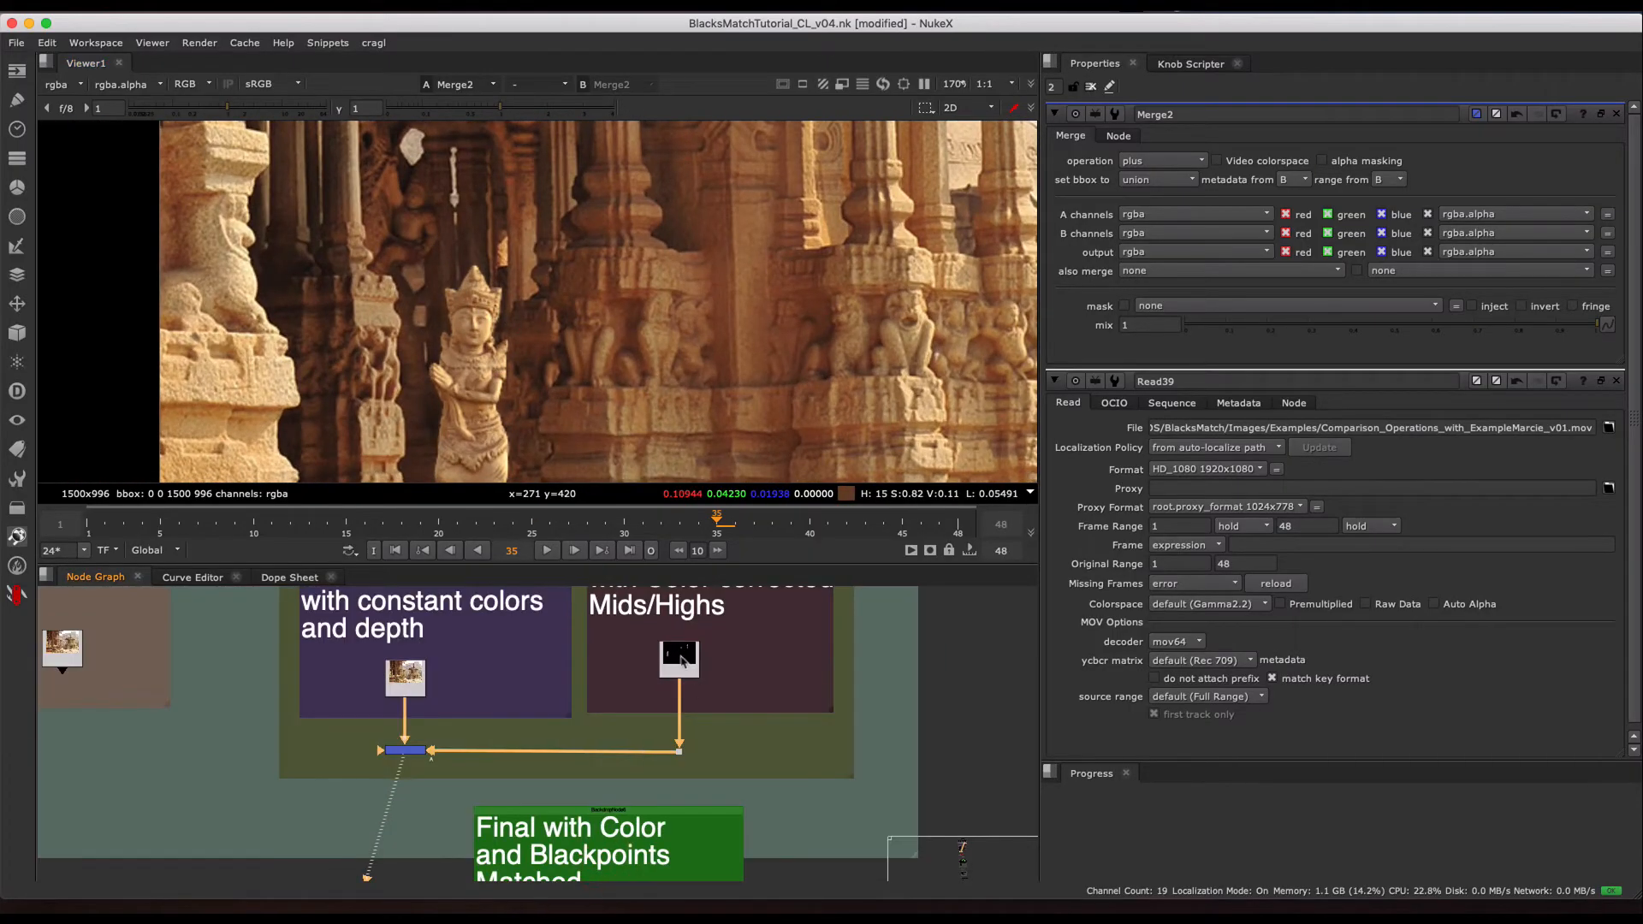
pyautogui.moveTo(476, 680); pyautogui.dragTo(523, 639, button='middle')
pyautogui.click(444, 631)
pyautogui.press('1')
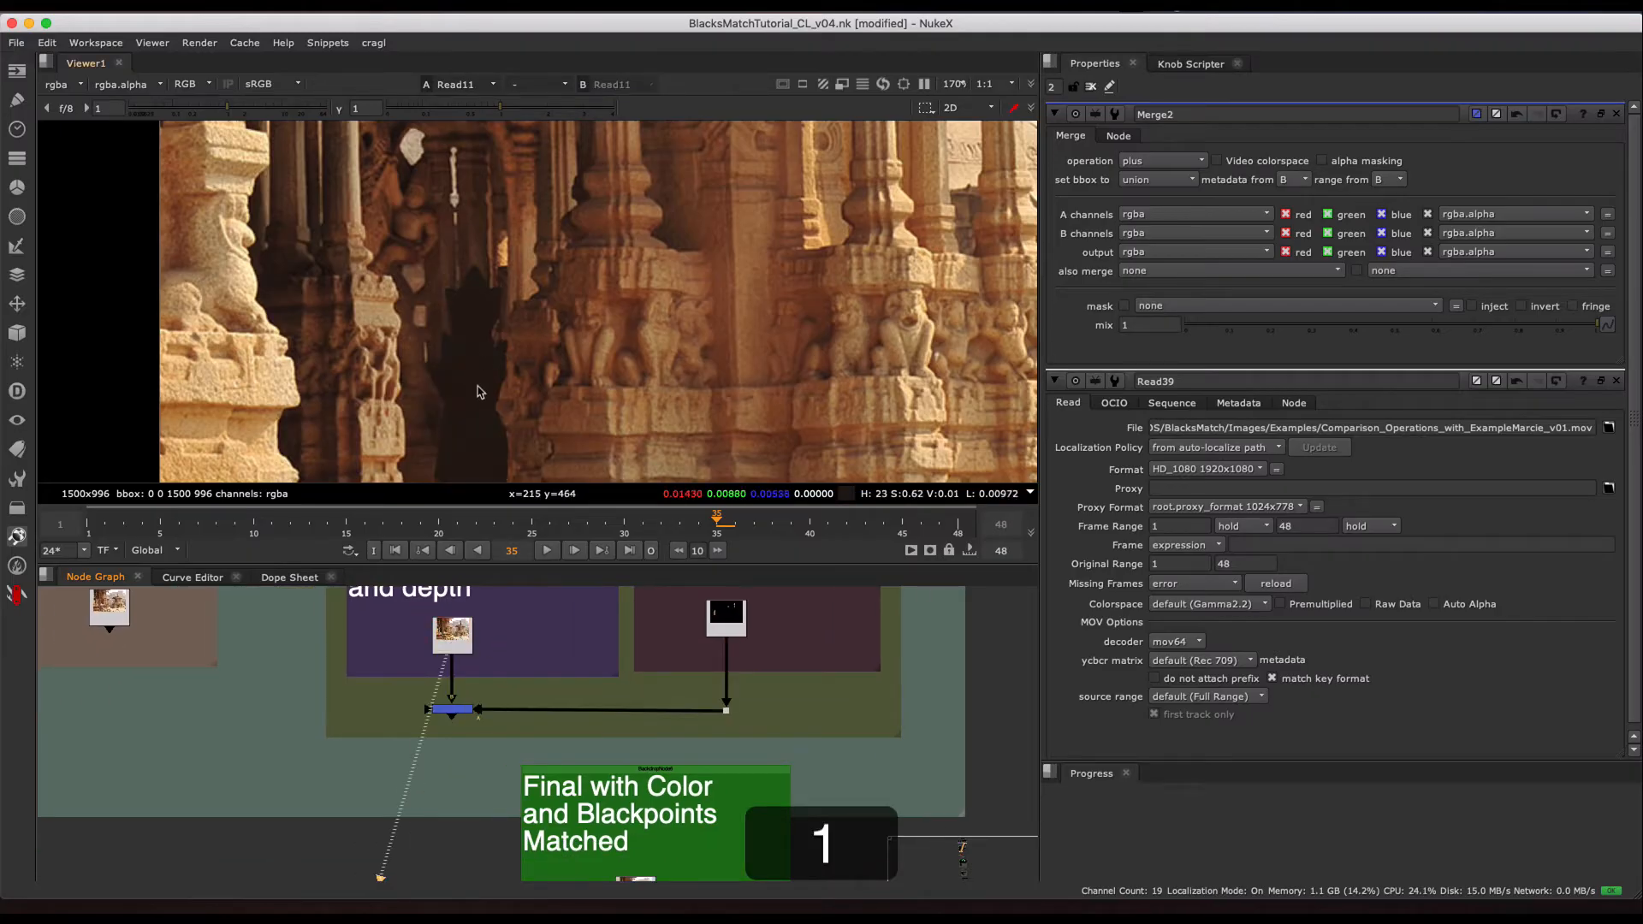
pyautogui.moveTo(558, 746); pyautogui.dragTo(526, 755, button='middle')
pyautogui.press('2')
pyautogui.press('1')
pyautogui.press('2')
pyautogui.moveTo(493, 669); pyautogui.dragTo(359, 727)
pyautogui.press('1')
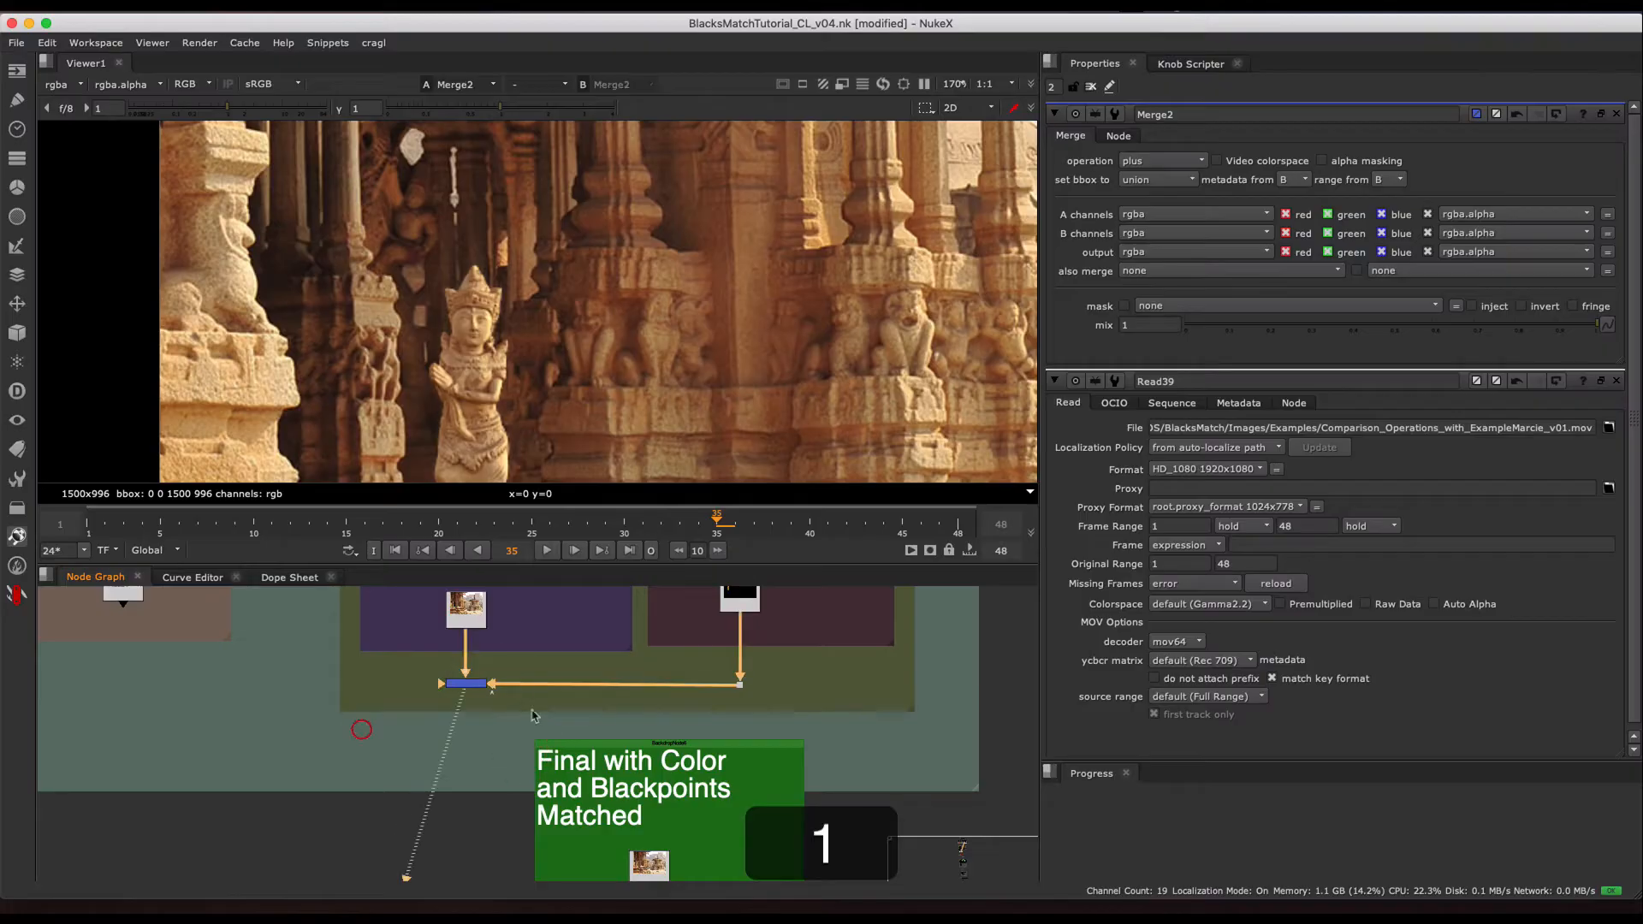
# - Alternate between Merge2 and the final image at closer range to compare the pillar statue's shading
pyautogui.moveTo(587, 772); pyautogui.dragTo(585, 689, button='middle')
pyautogui.moveTo(716, 738); pyautogui.dragTo(550, 830)
pyautogui.press('2')
pyautogui.scroll(4, 492, 320)
pyautogui.moveTo(492, 320); pyautogui.dragTo(510, 306, button='middle')
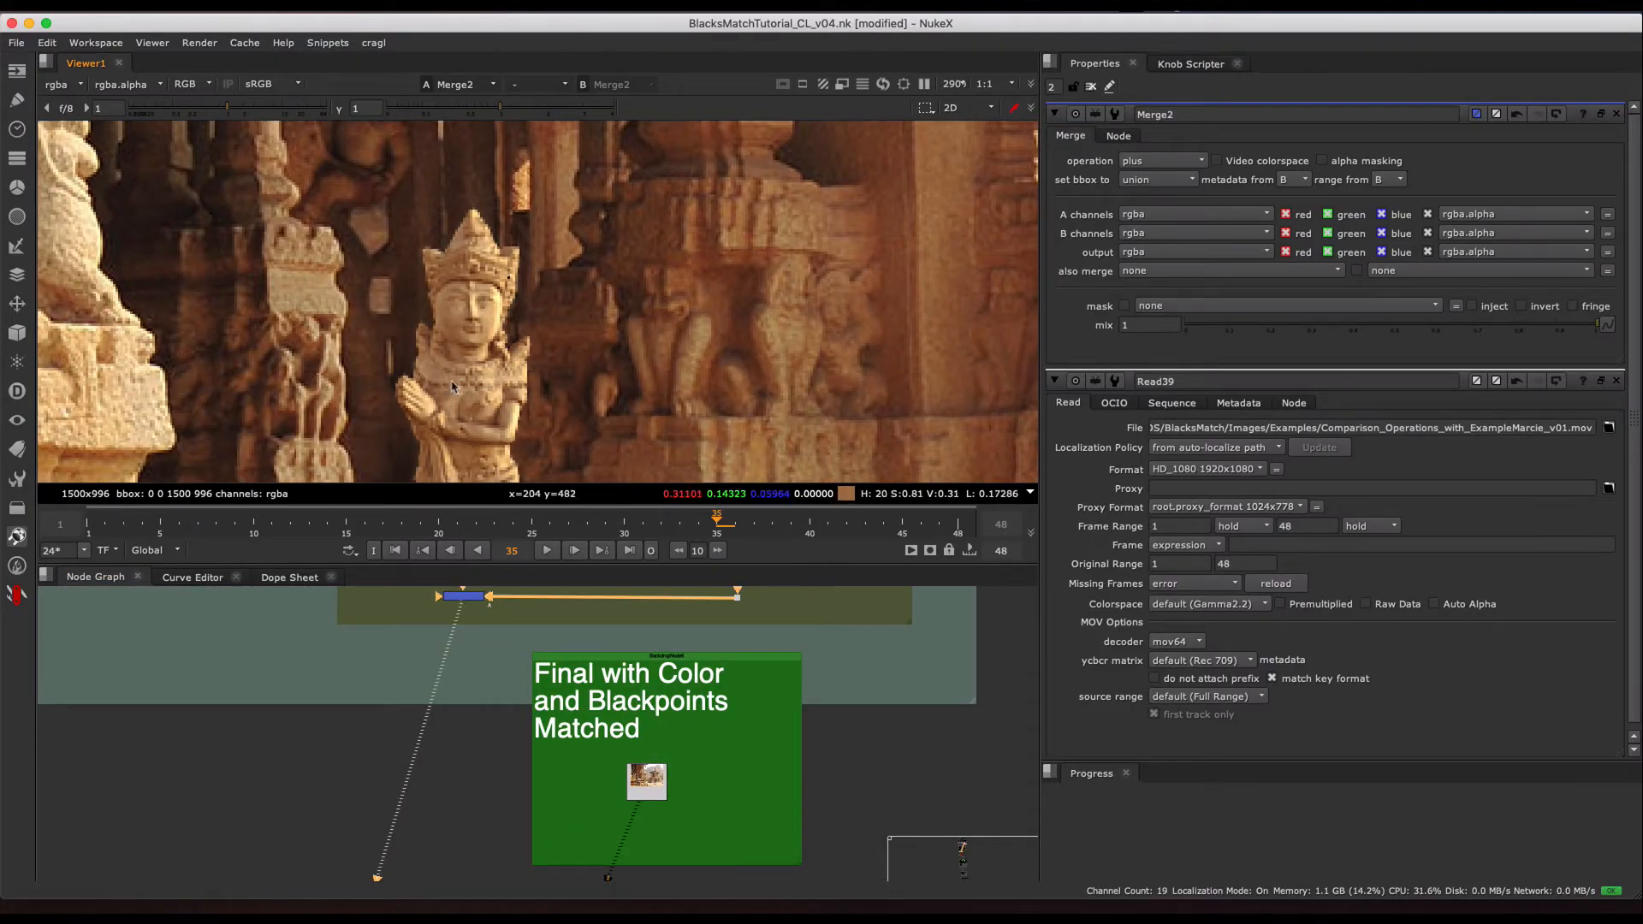
pyautogui.press('2')
pyautogui.press('1')
pyautogui.press('2')
# - Compare Merge2 with the final image around the rooftop statue and the hazy distant statue
pyautogui.scroll(-4, 451, 409)
pyautogui.moveTo(942, 162); pyautogui.dragTo(542, 285, button='middle')
pyautogui.press('1')
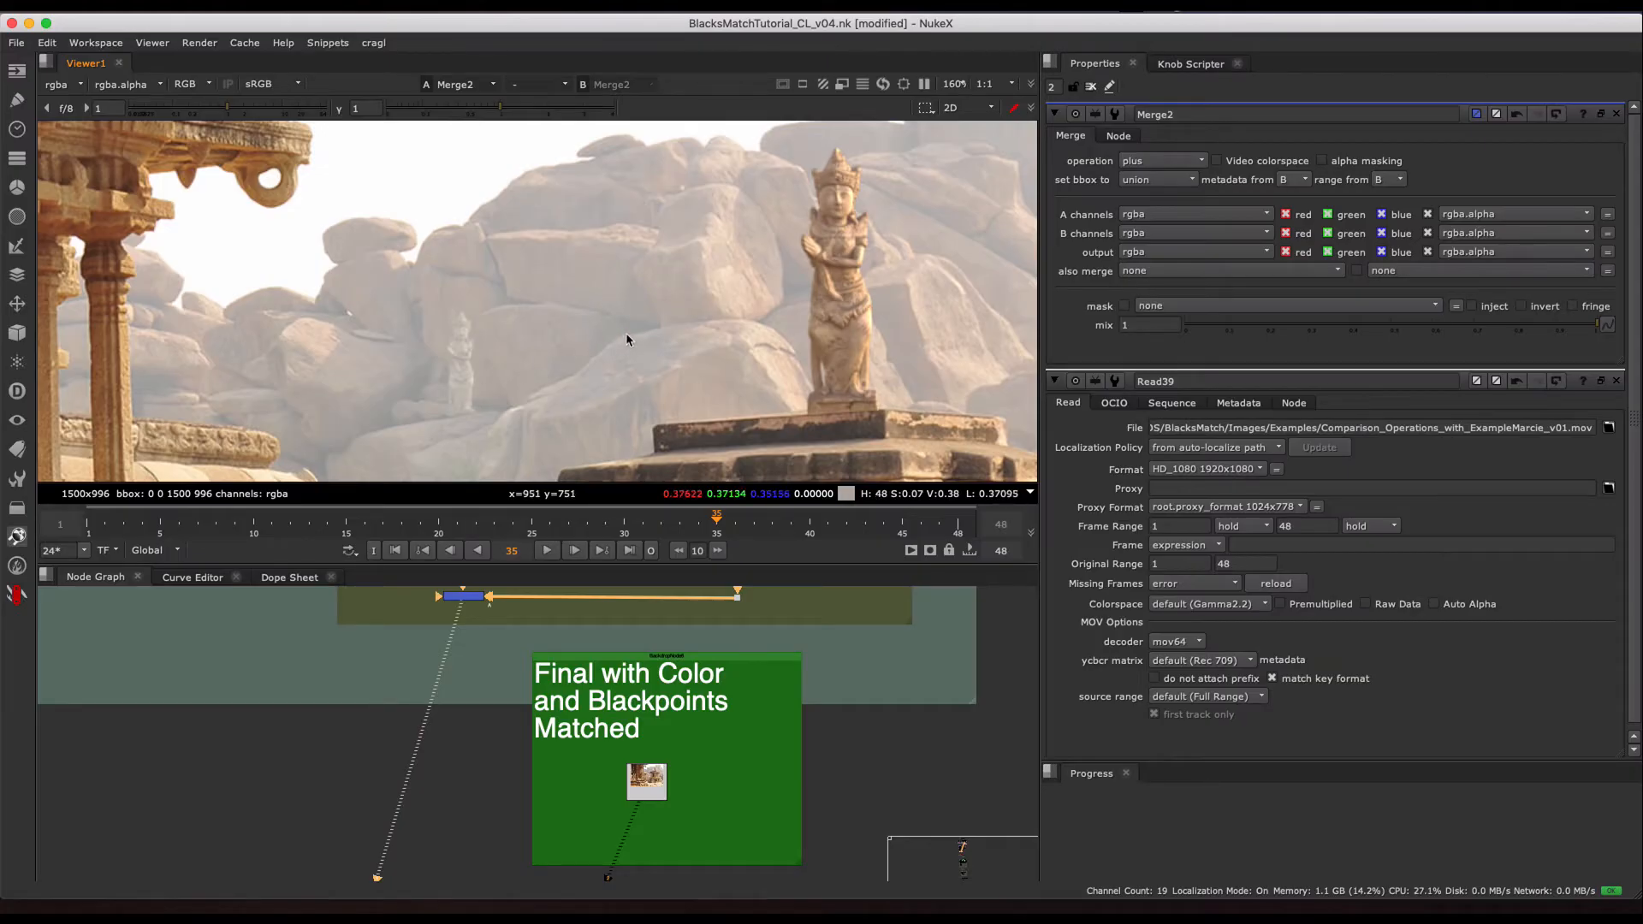
pyautogui.press('1')
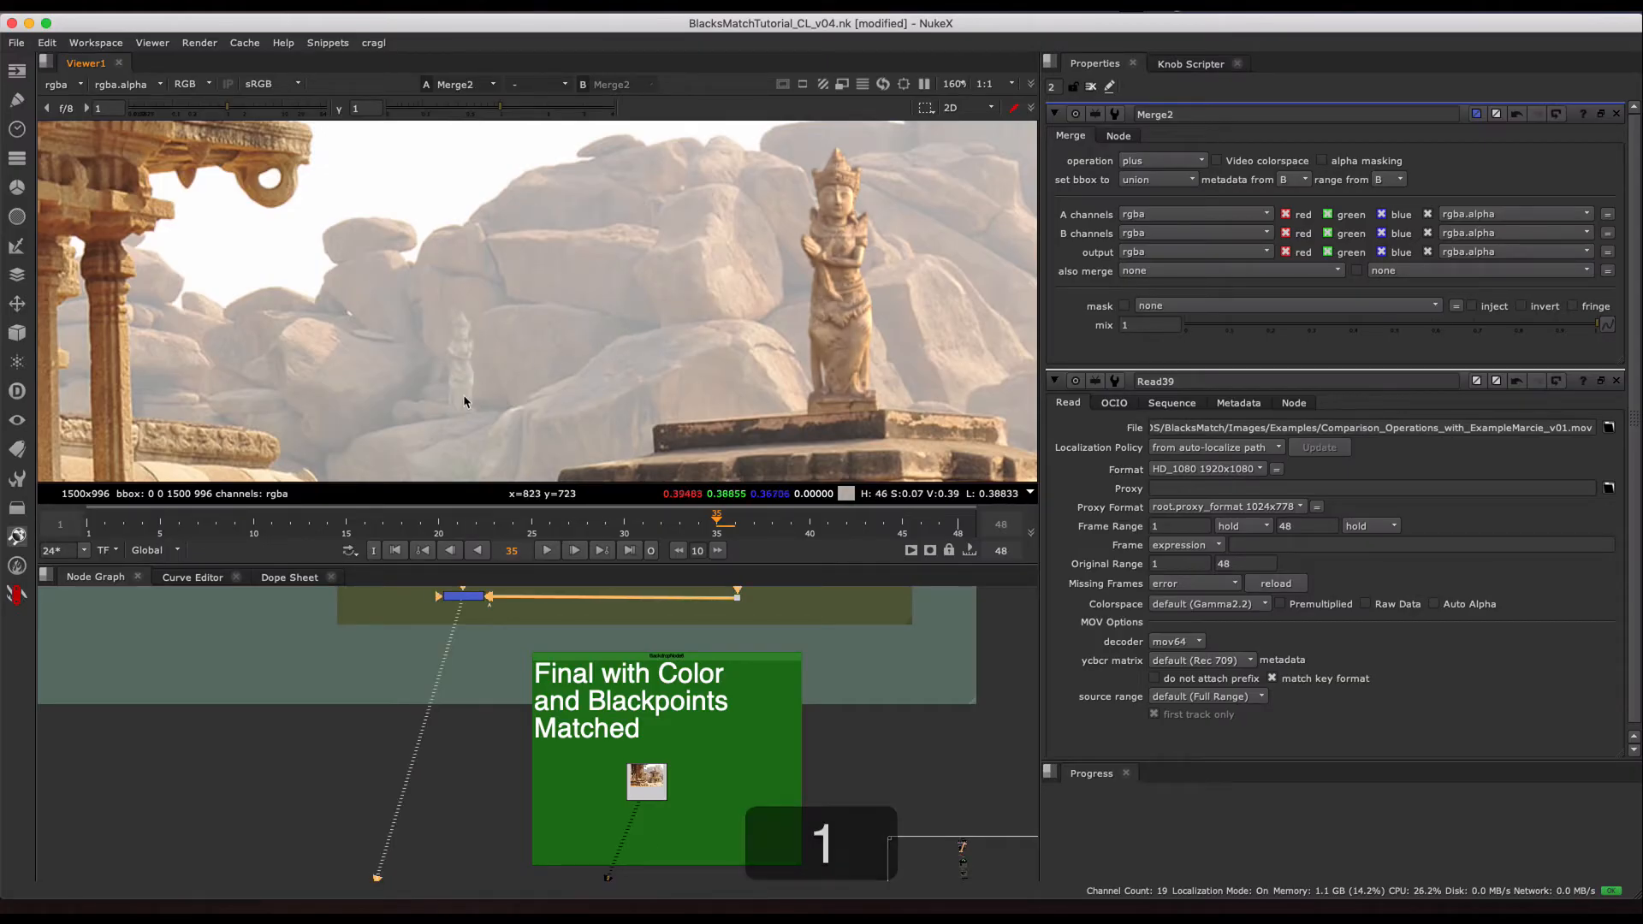
pyautogui.scroll(-3, 556, 299)
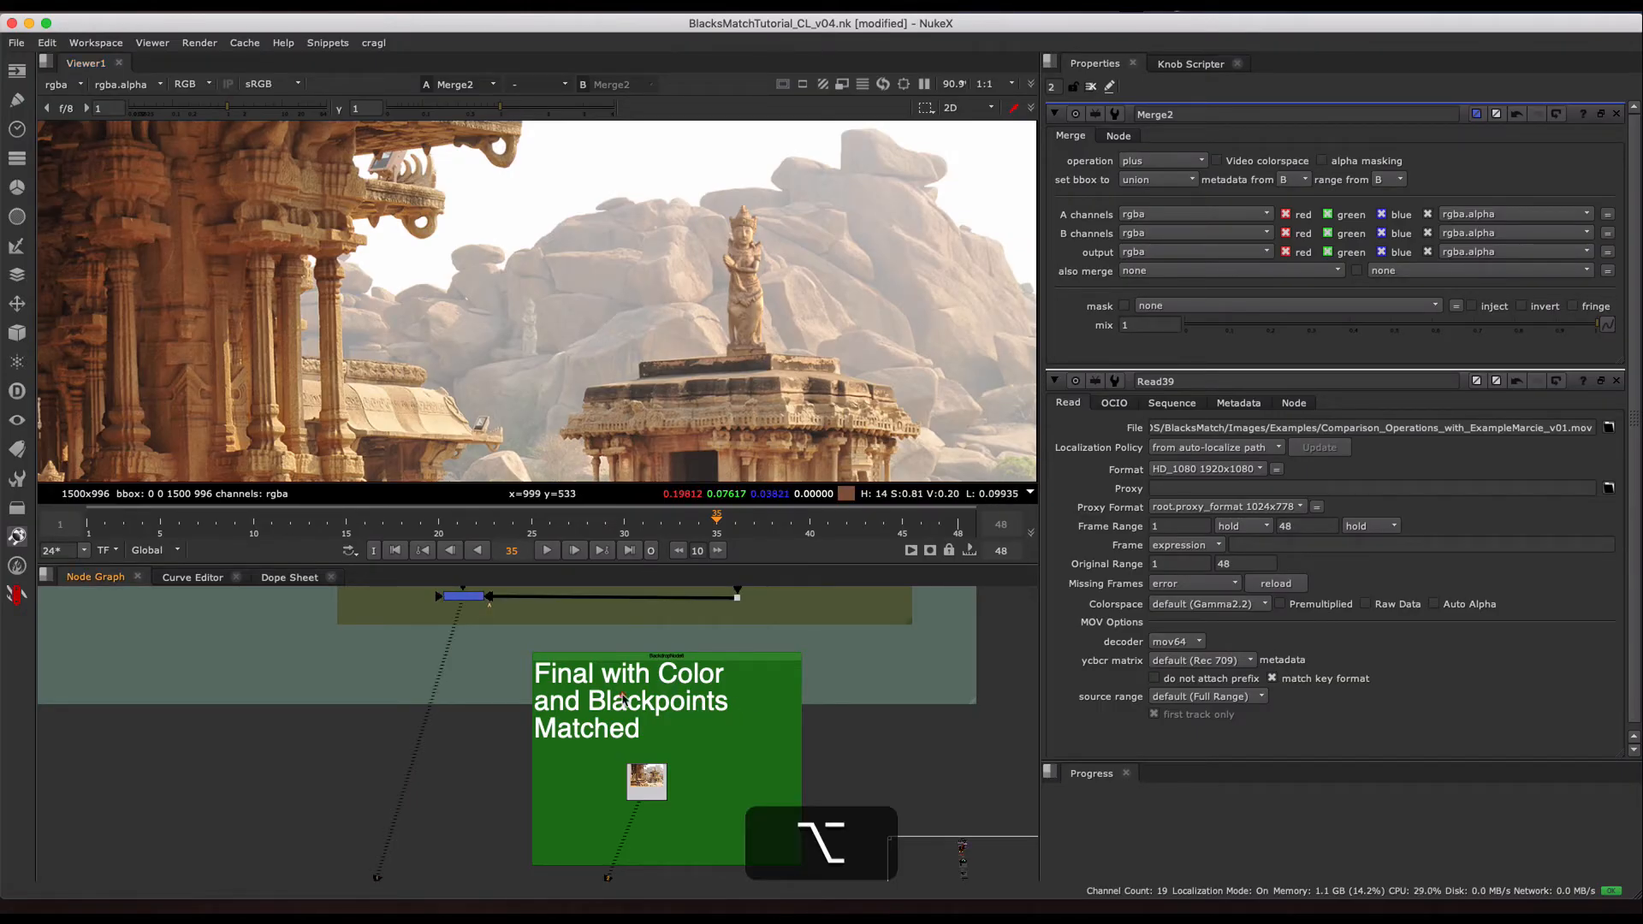
# - Go to the Black Match Operations Comparison Examples and examine the CLAMP graph and sample image
pyautogui.scroll(-10, 710, 695)
pyautogui.keyDown('alt'); pyautogui.moveTo(714, 676); pyautogui.dragTo(716, 629); pyautogui.keyUp('alt')
pyautogui.keyDown('alt'); pyautogui.moveTo(706, 856); pyautogui.dragTo(680, 686); pyautogui.keyUp('alt')
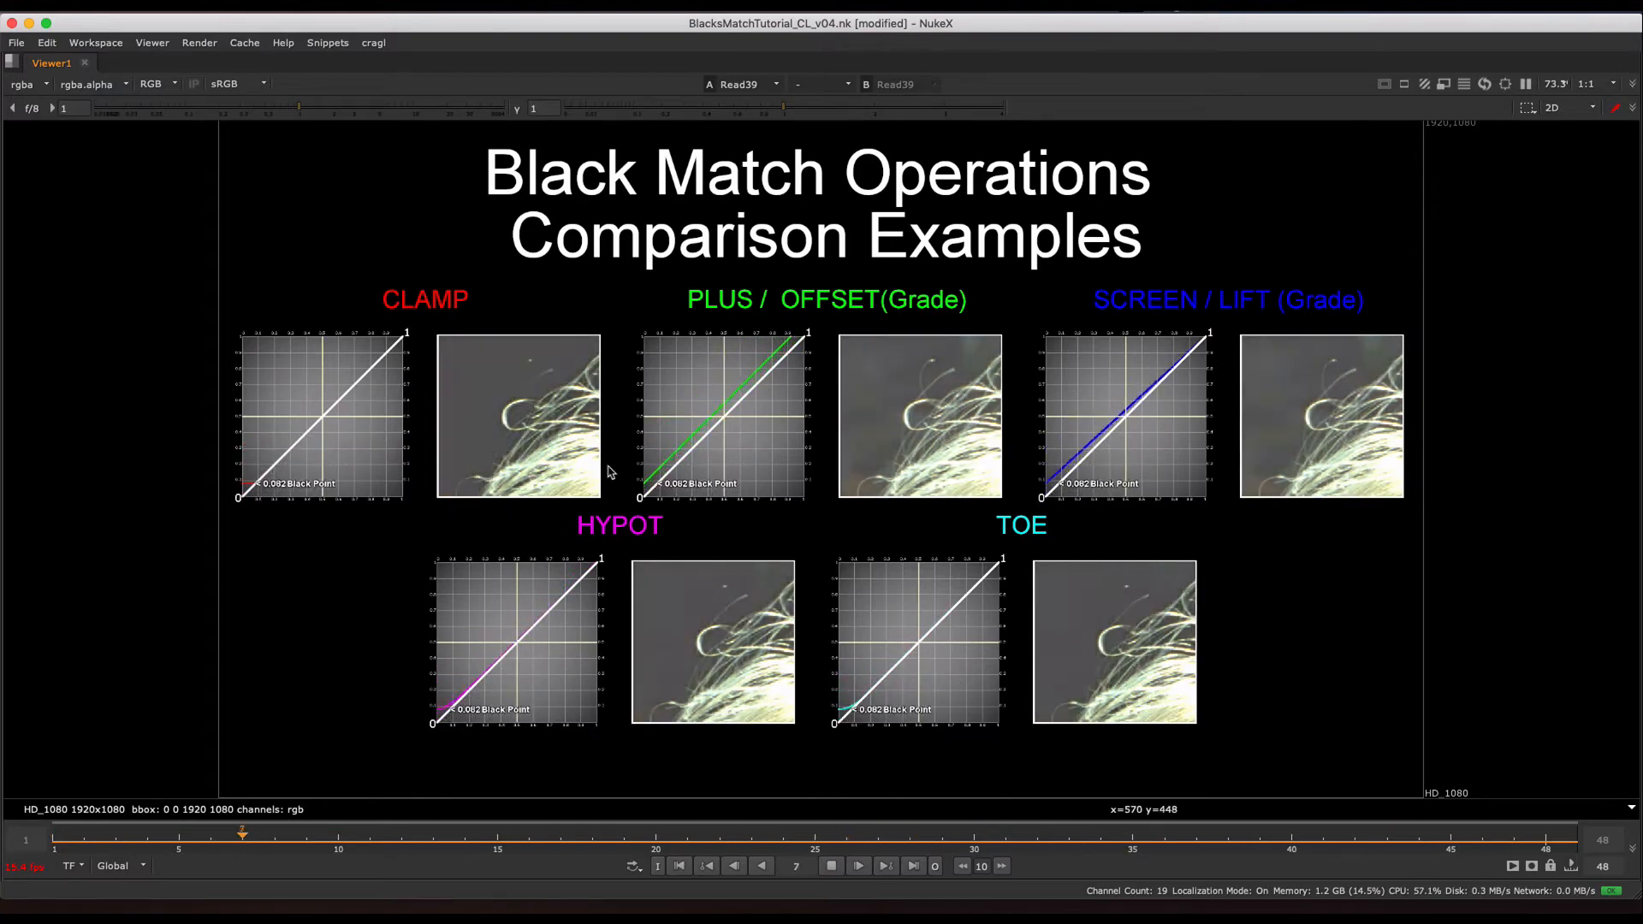
pyautogui.scroll(4, 295, 389)
pyautogui.moveTo(318, 366); pyautogui.dragTo(412, 363, button='middle')
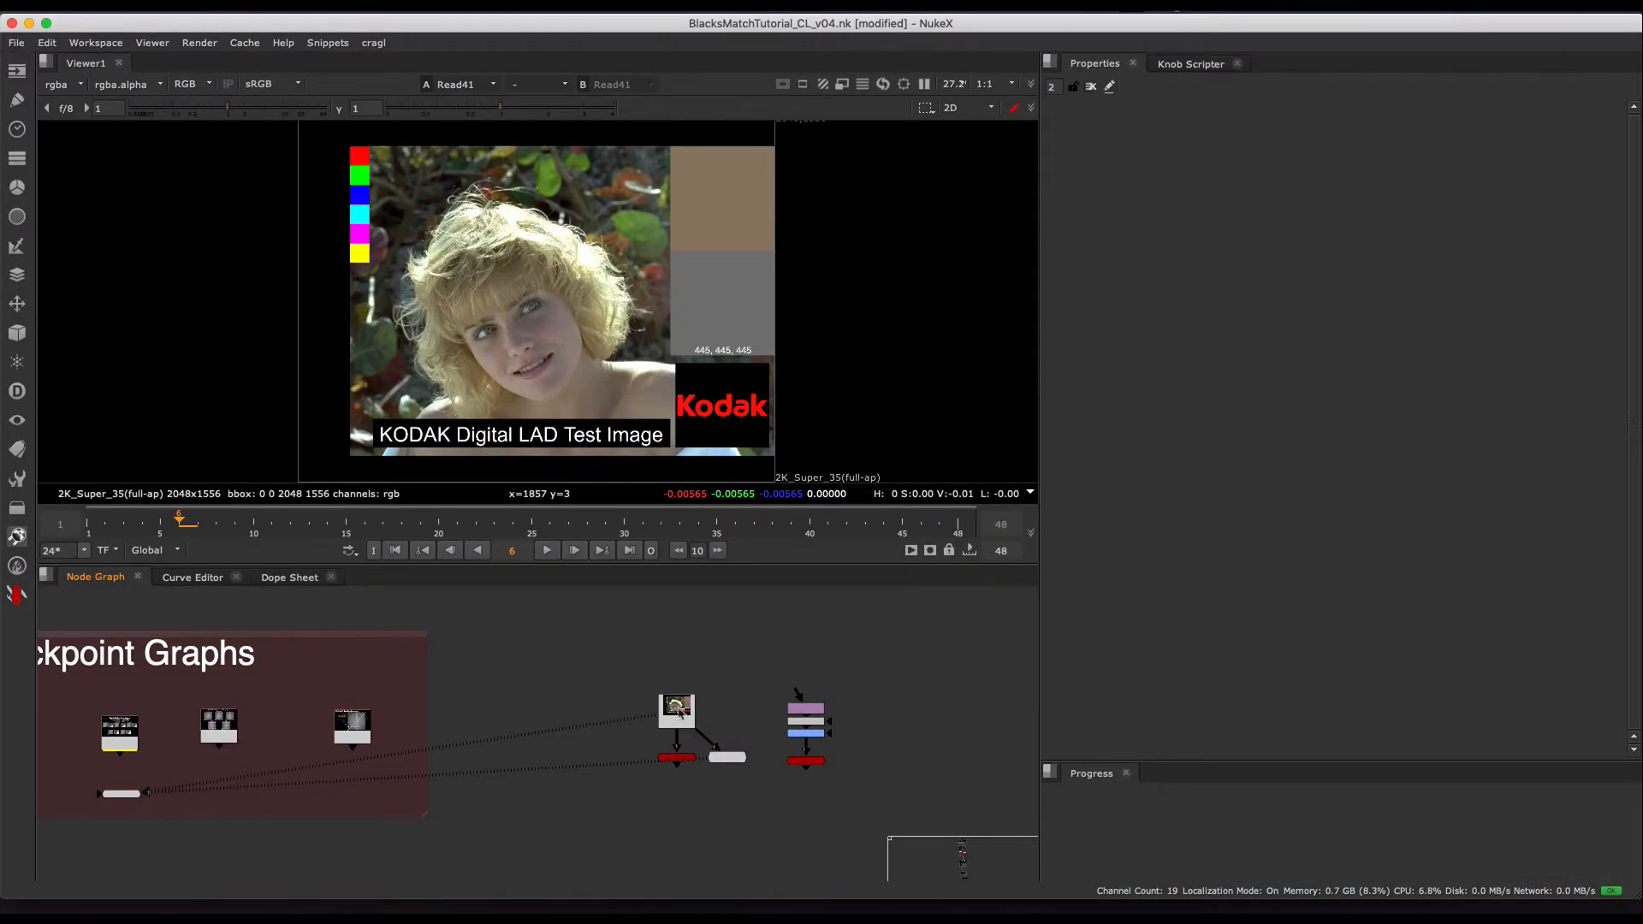
# - View the Kodak test image, its SliceTool and PlotScanline4 in turn, and open the PlotScanline4 properties
pyautogui.scroll(3, 683, 765)
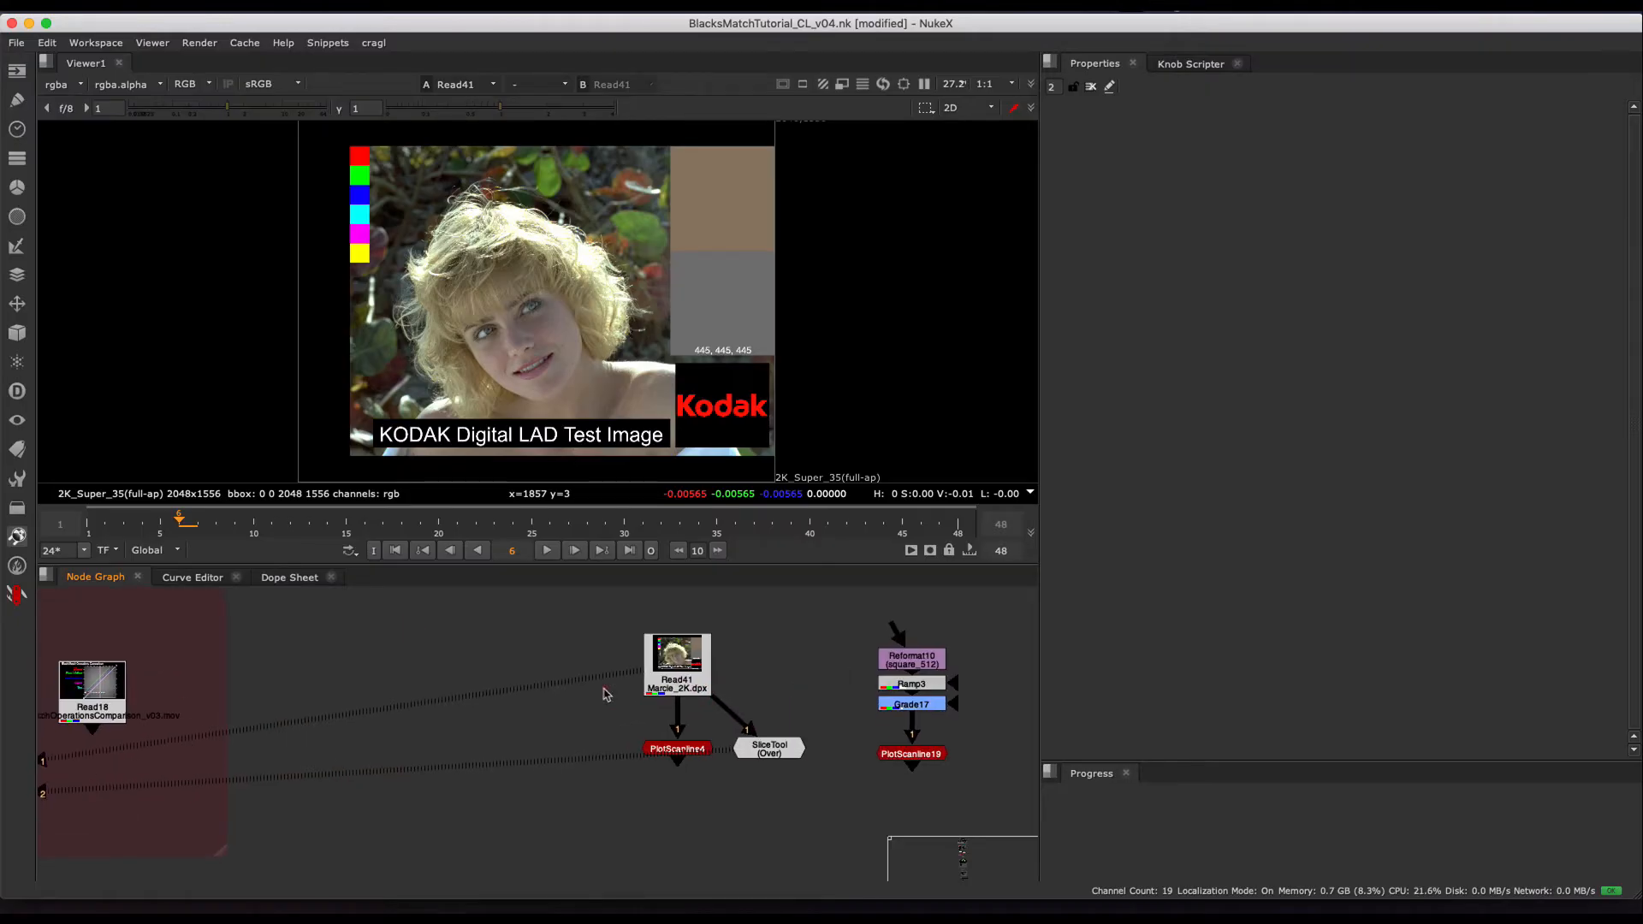
pyautogui.press('1')
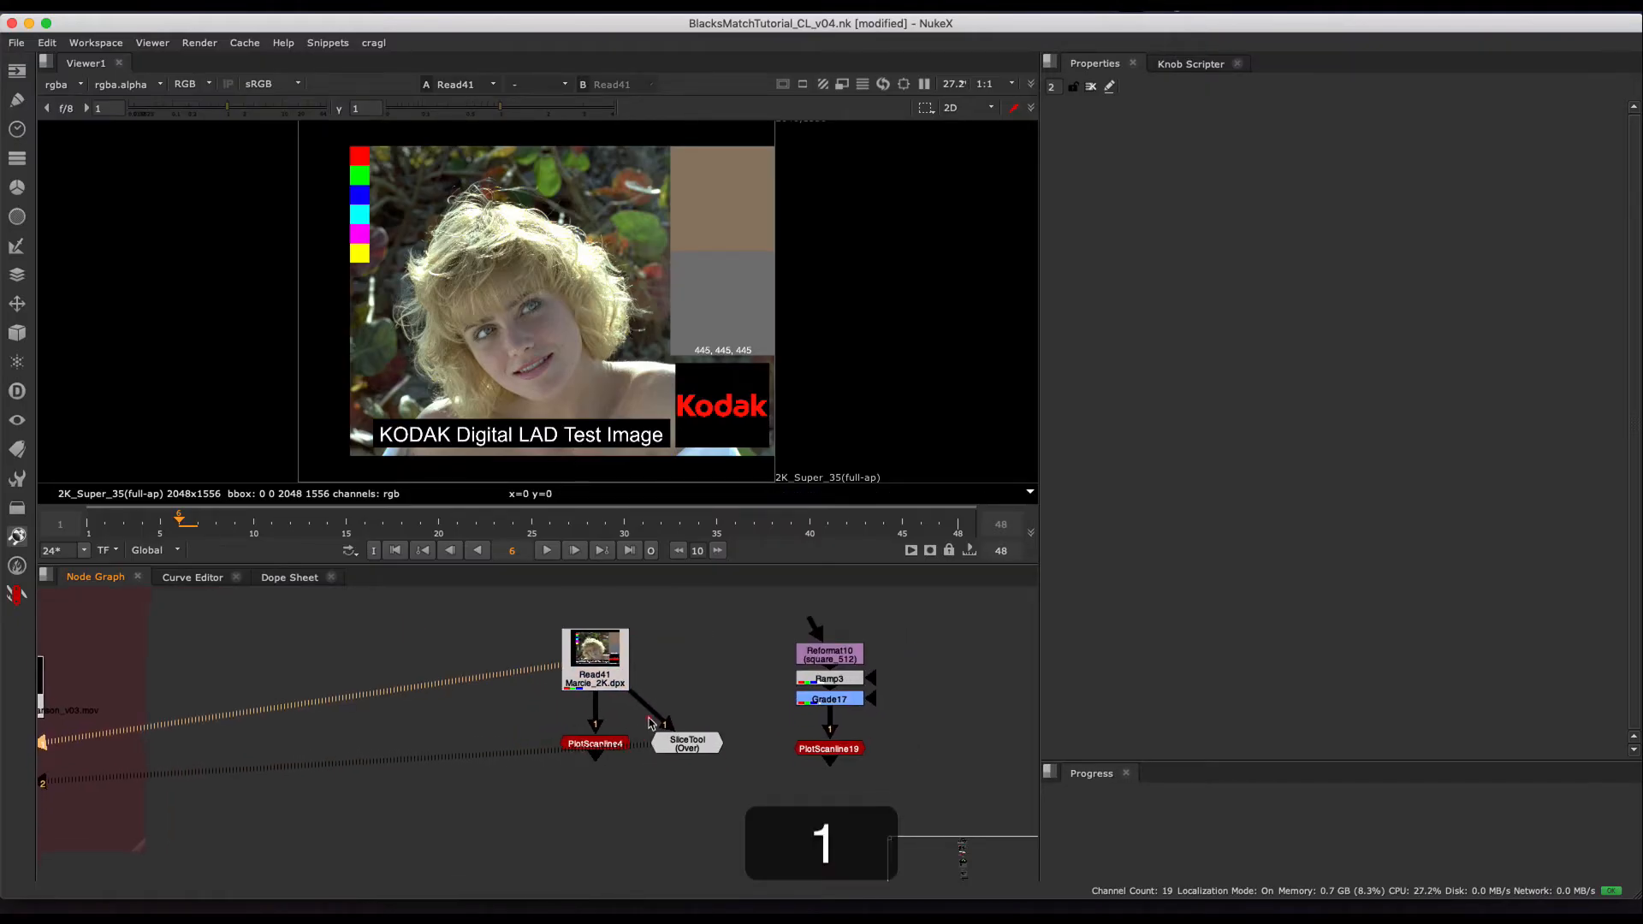
pyautogui.scroll(2, 591, 747)
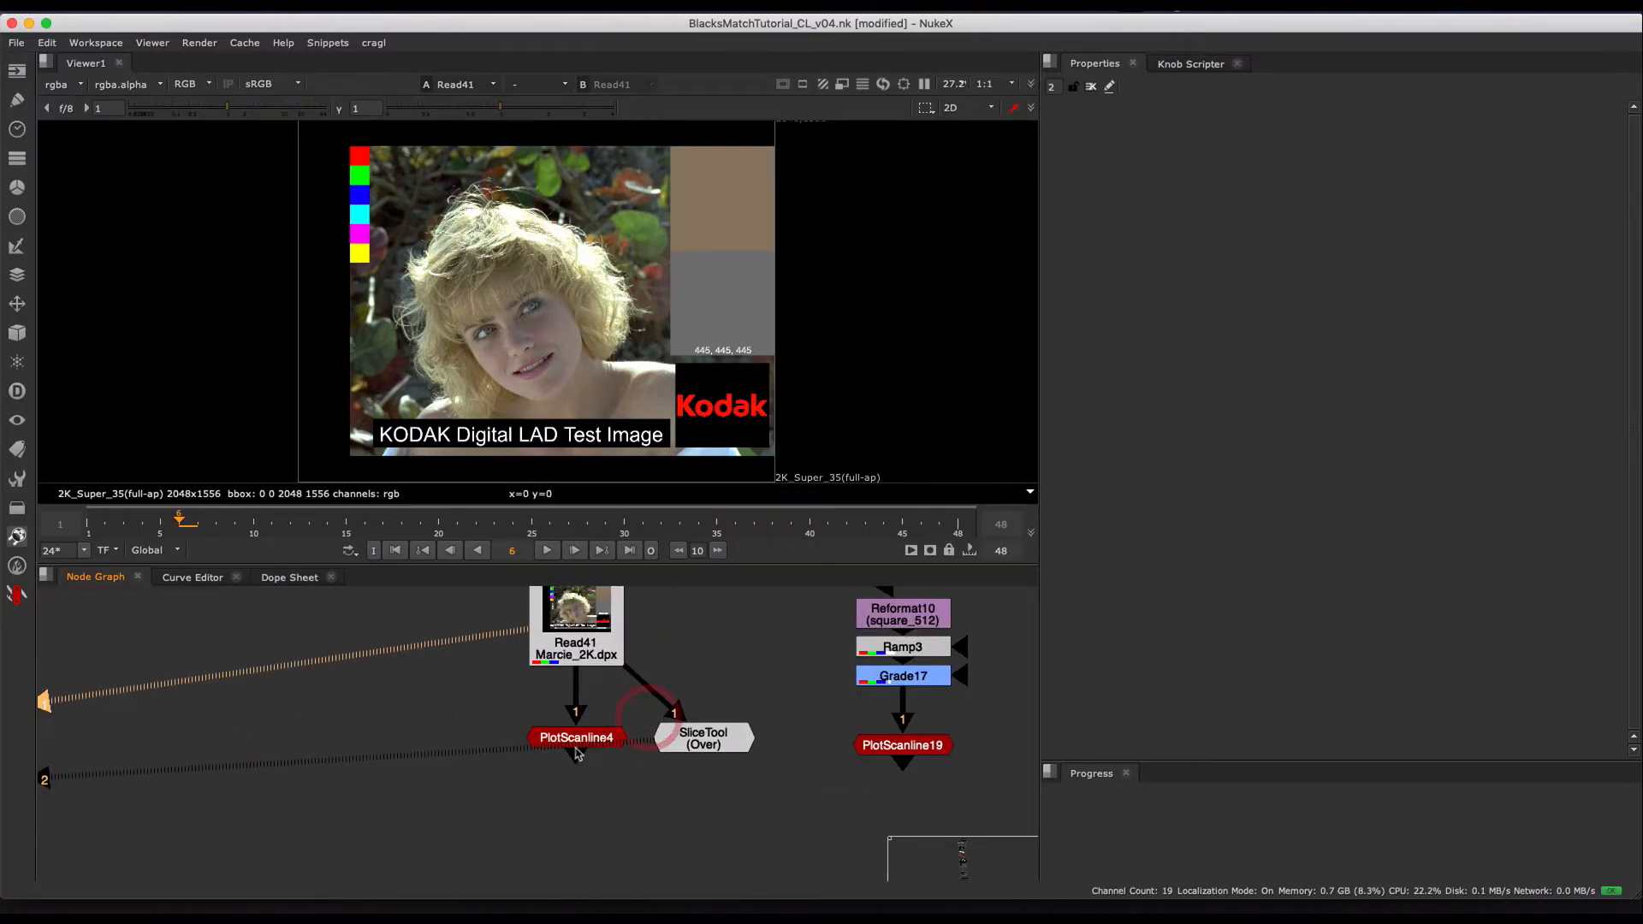
pyautogui.click(674, 745)
pyautogui.press('1')
pyautogui.click(594, 741)
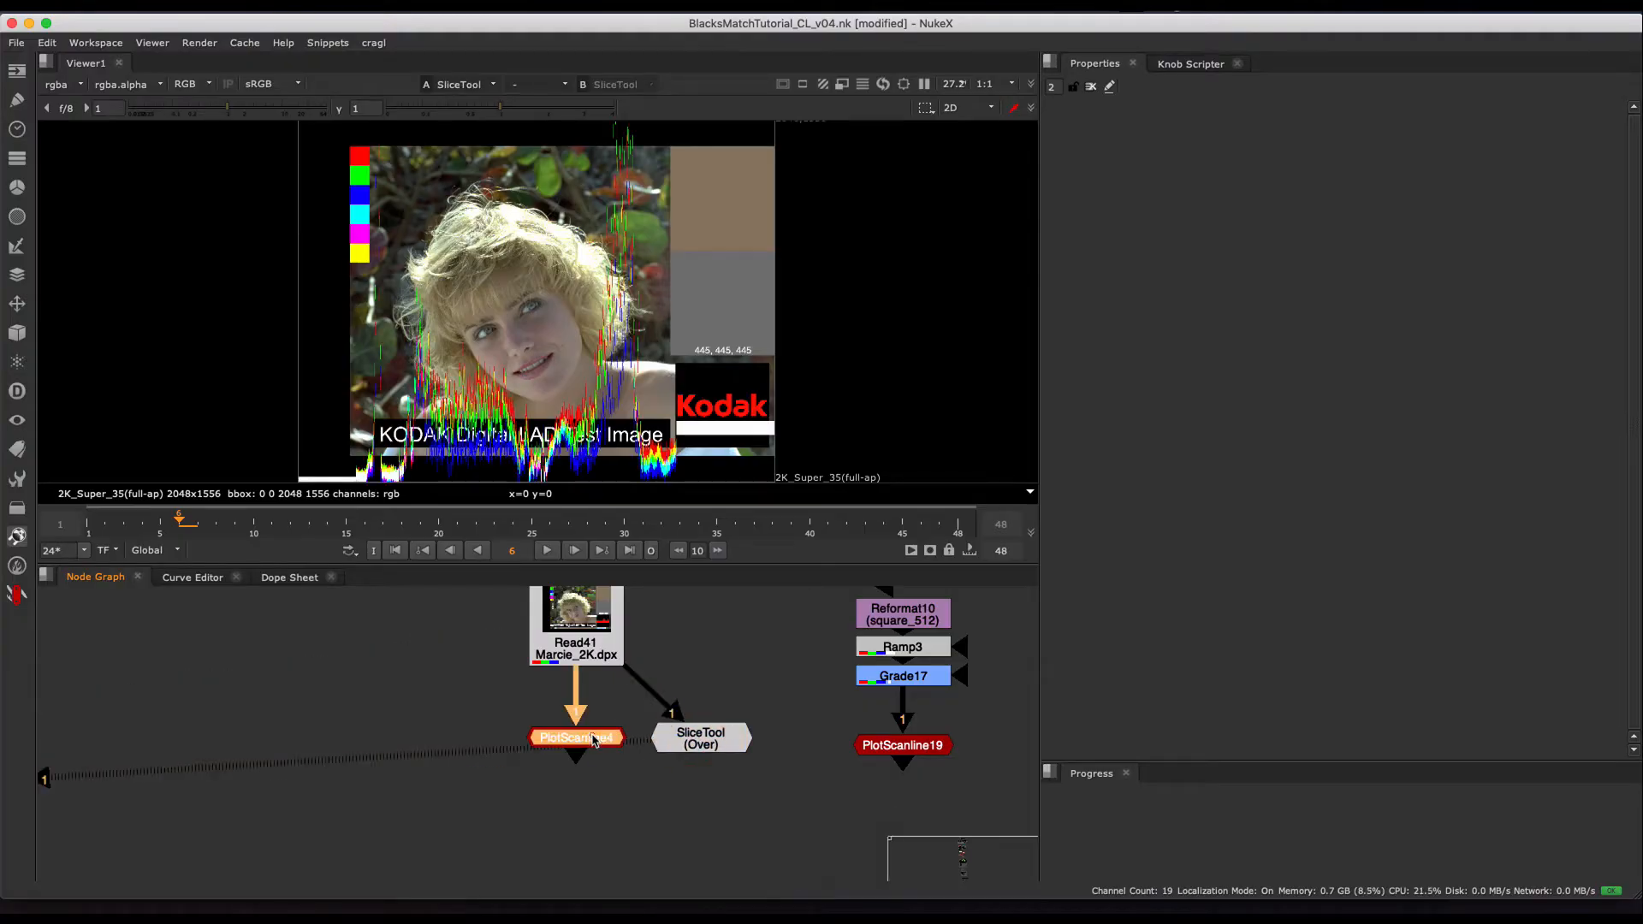
pyautogui.press('1')
pyautogui.doubleClick(595, 742)
# - Switch to the web browser showing the "Slice and plot my scanline!" blog post
pyautogui.press('super+Tab')
pyautogui.press('super+Tab')
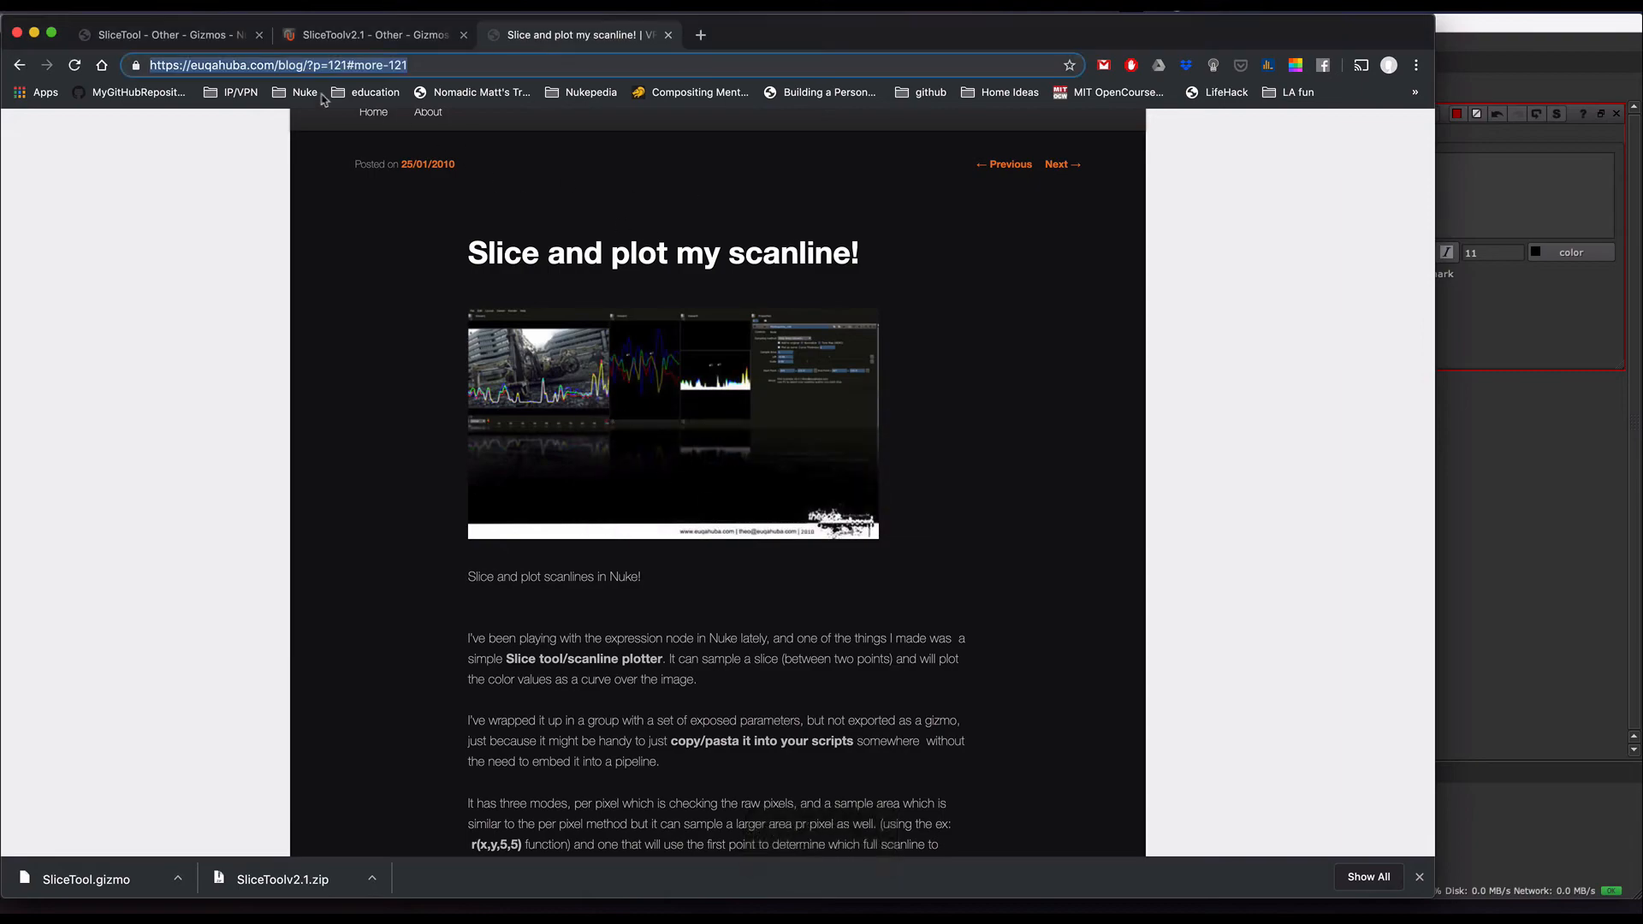
# - Look through the Nukepedia SliceToolv2.1 and SliceTool pages and return to the "Slice and plot my scanline!" blog post
pyautogui.click(360, 36)
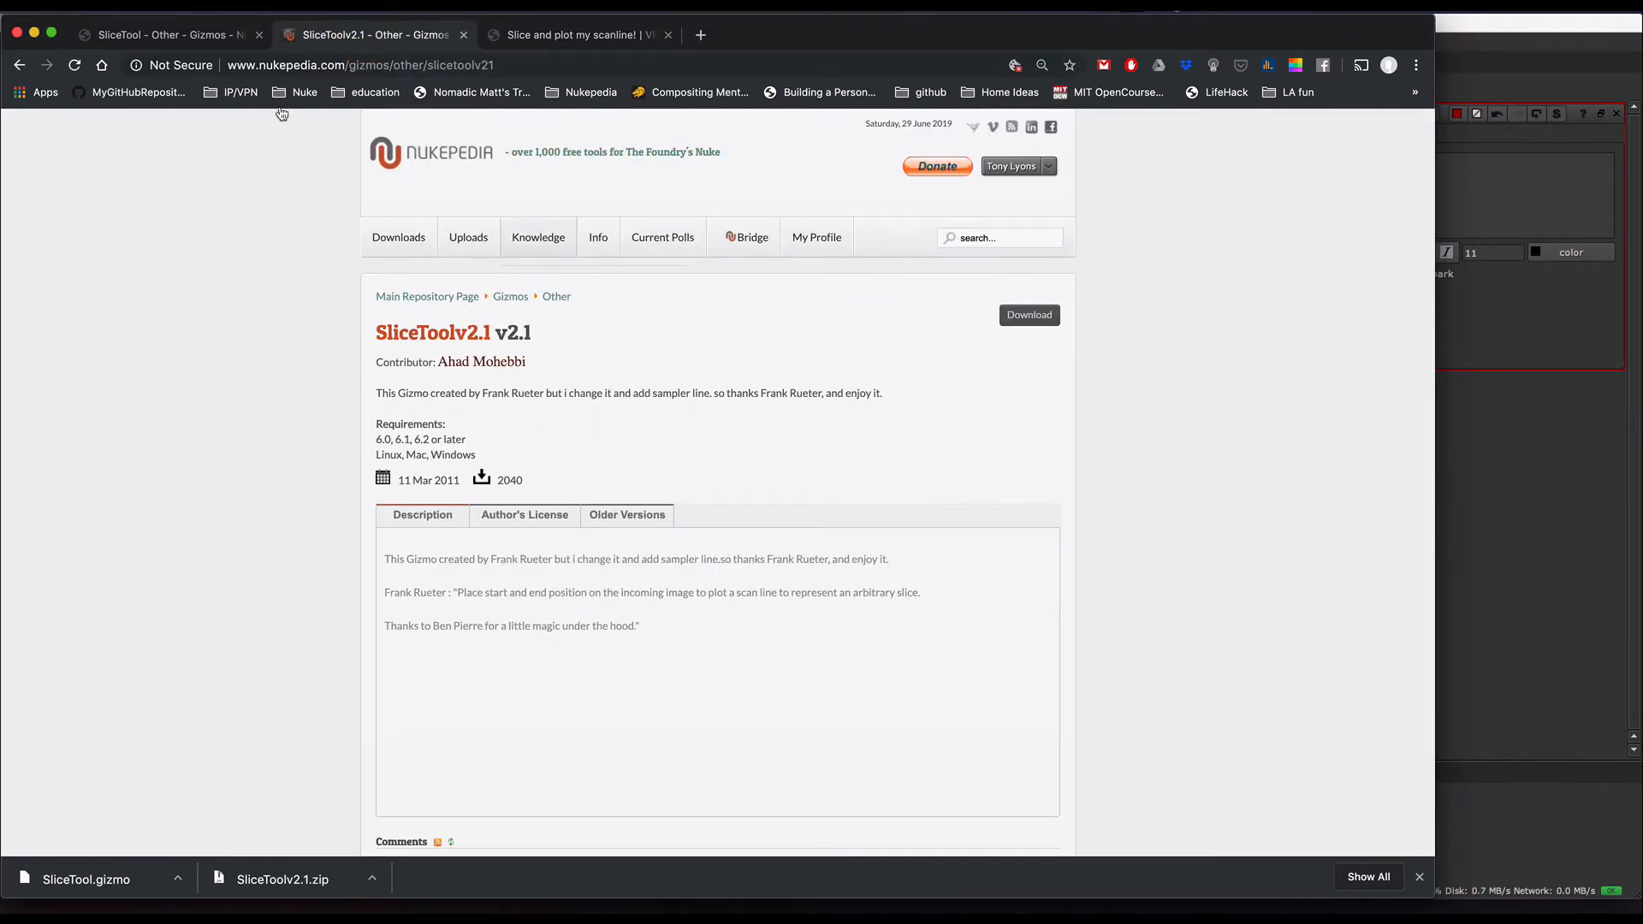
pyautogui.click(150, 34)
pyautogui.click(321, 35)
pyautogui.click(566, 38)
pyautogui.scroll(8, 420, 334)
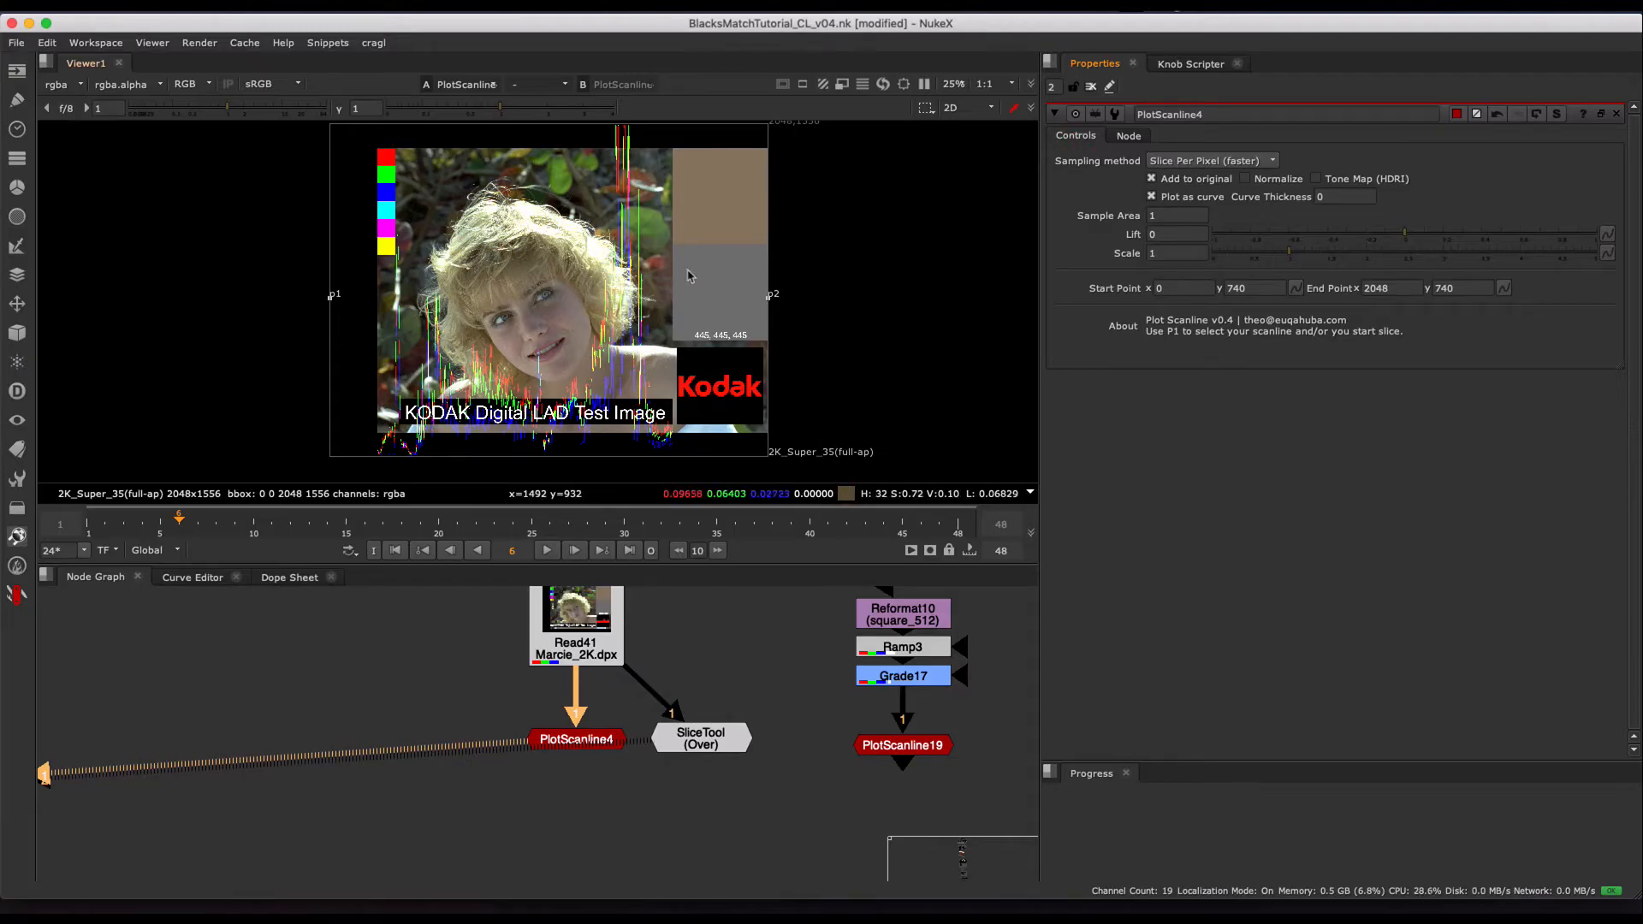
# - Switch back to NukeX, view the SliceTool result on the Kodak test image and examine its plotted curves
pyautogui.click(692, 745)
pyautogui.press('1')
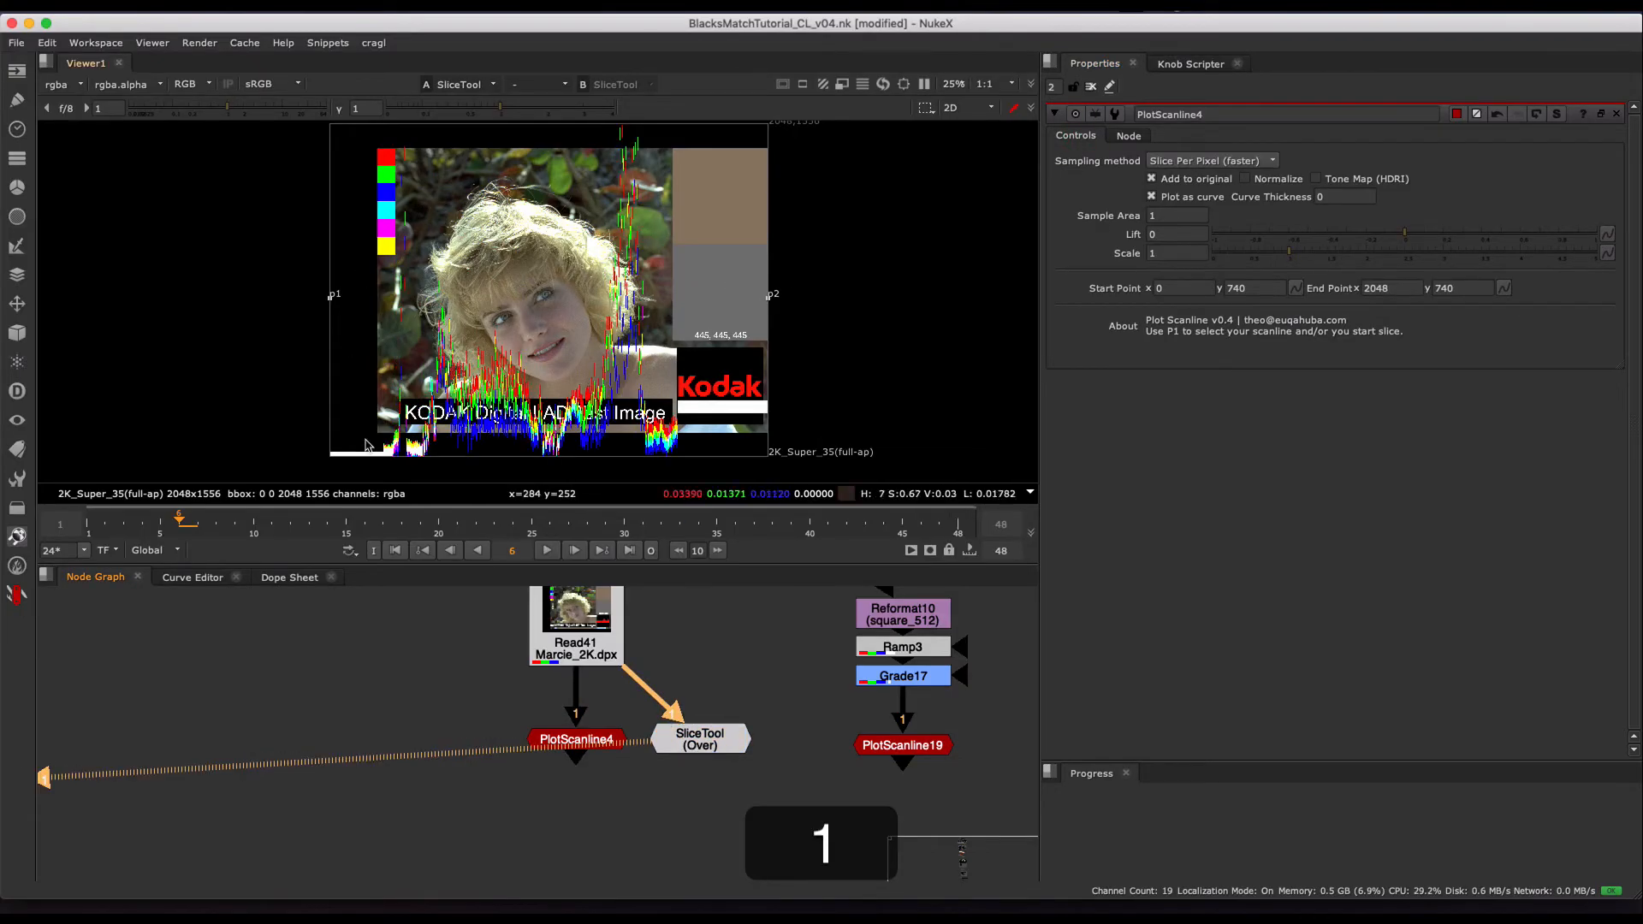
pyautogui.moveTo(387, 434); pyautogui.dragTo(399, 422, button='middle')
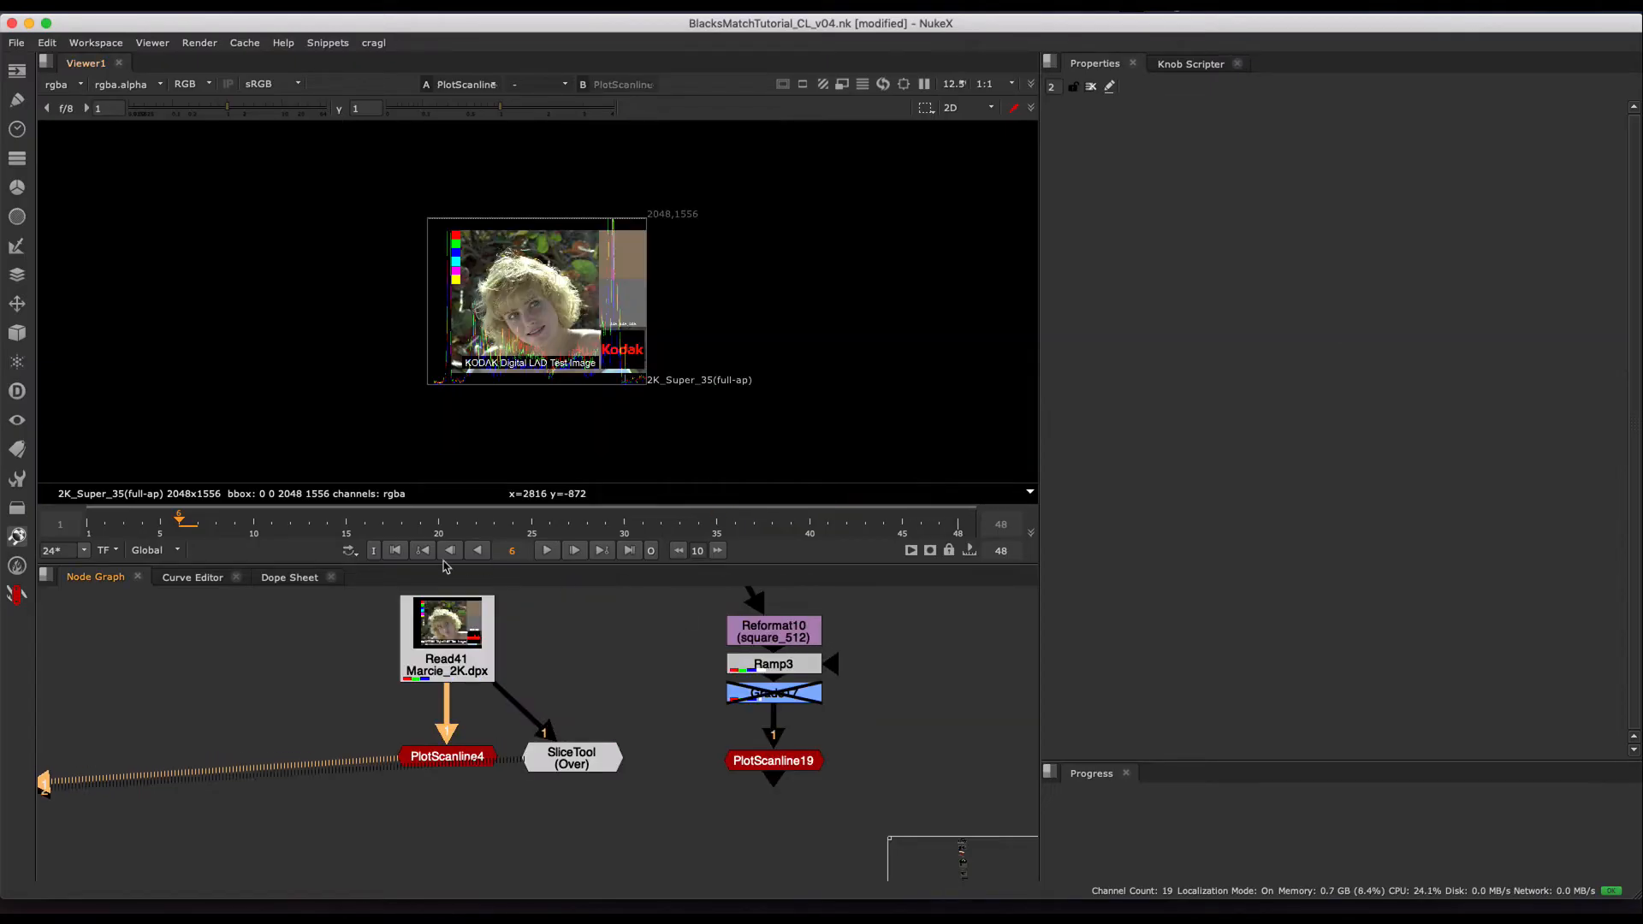
# - View the Grade17 ramp and its PlotScanline19 curve in turn, and open the PlotScanline19 properties
pyautogui.click(774, 694)
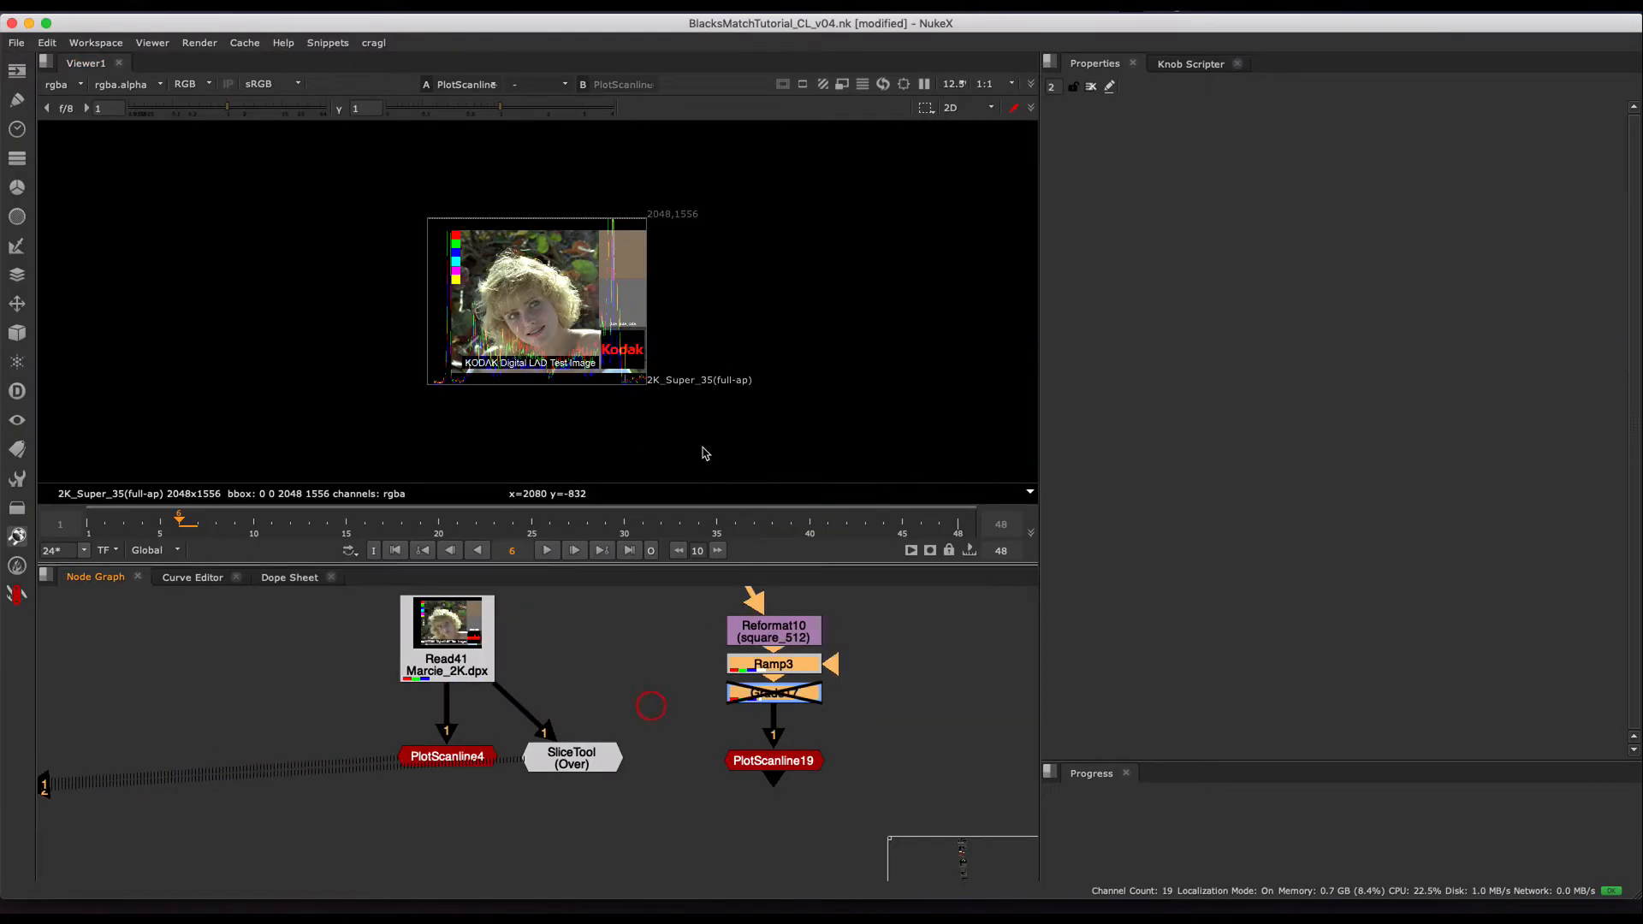
pyautogui.press('1')
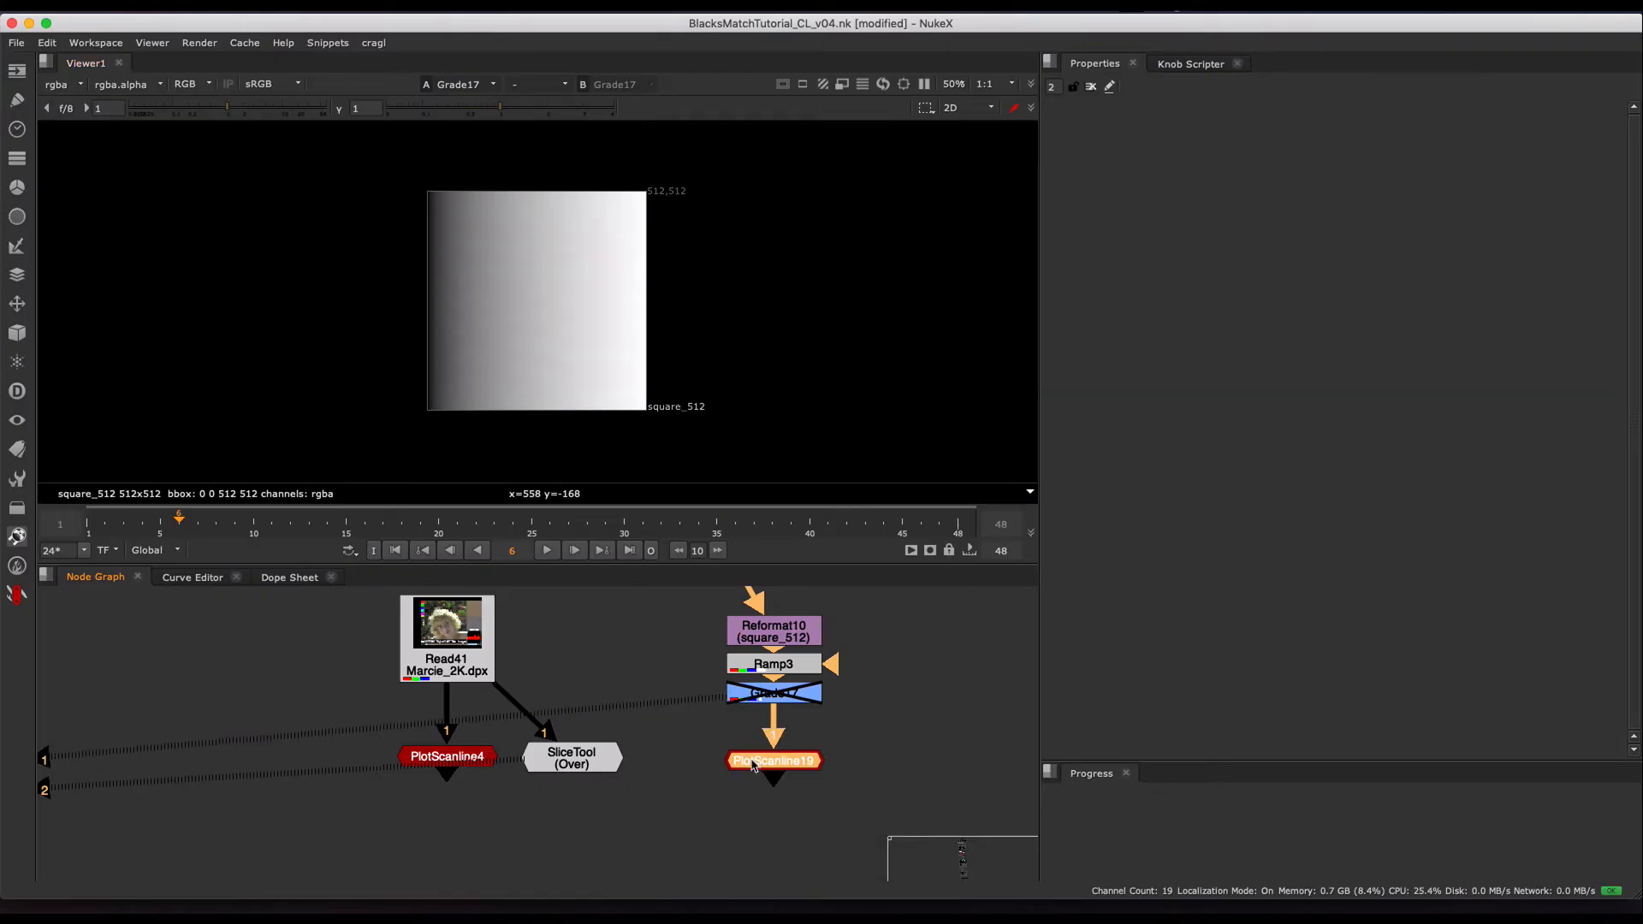
pyautogui.doubleClick(753, 763)
pyautogui.press('1')
pyautogui.click(877, 744)
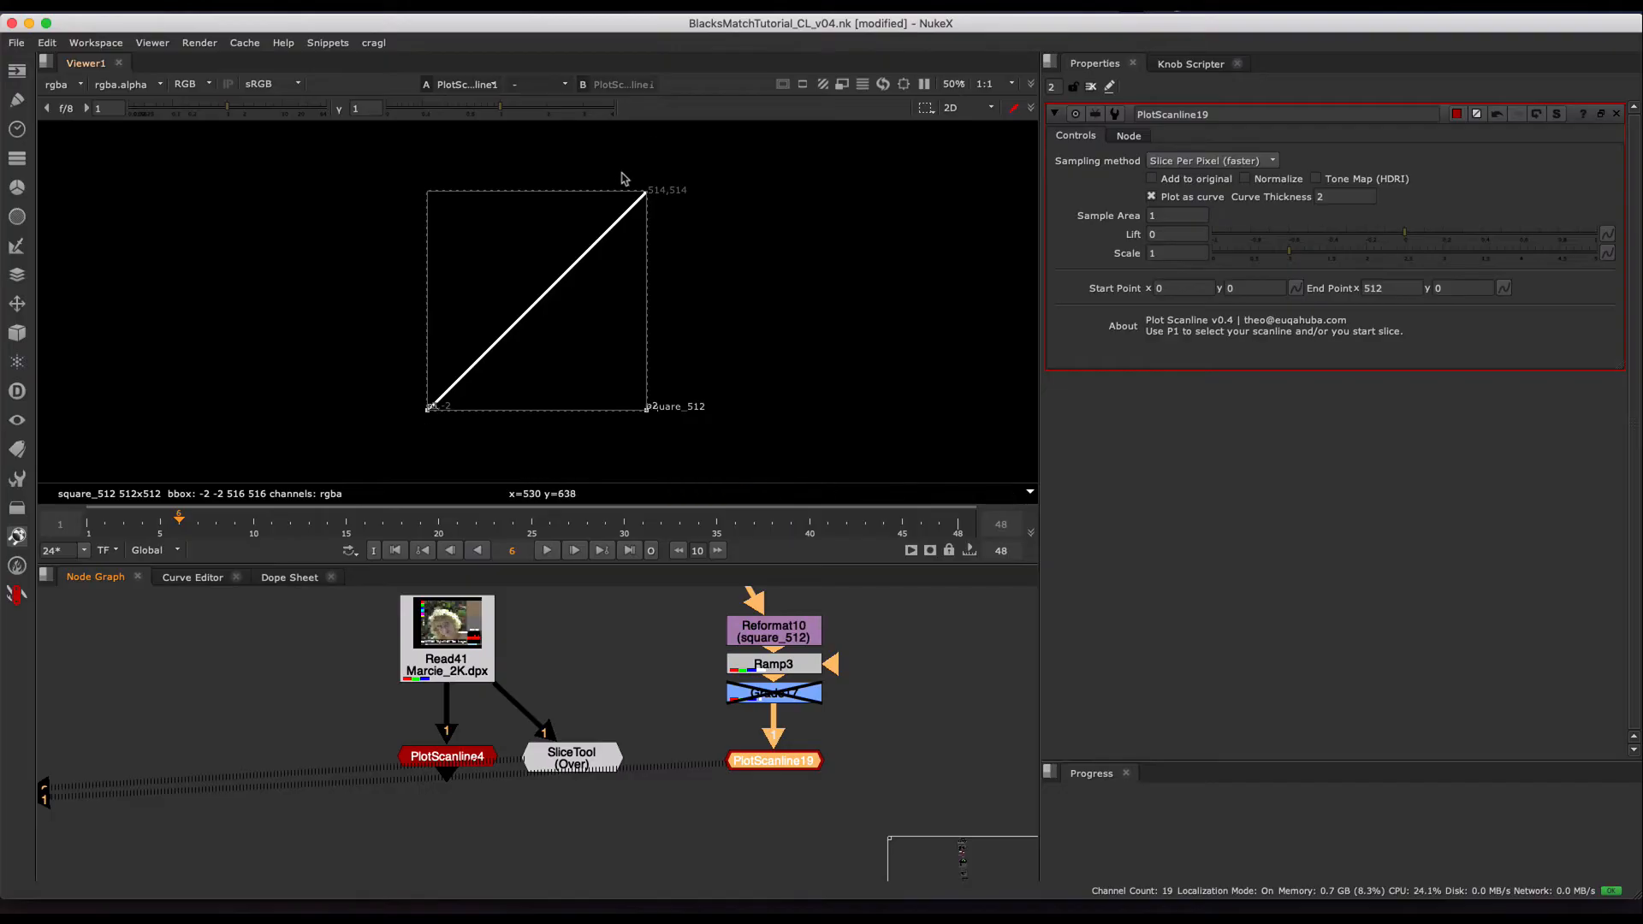
# - Open the Grade17 properties and enable the node so its grade affects the plotted ramp
pyautogui.doubleClick(772, 695)
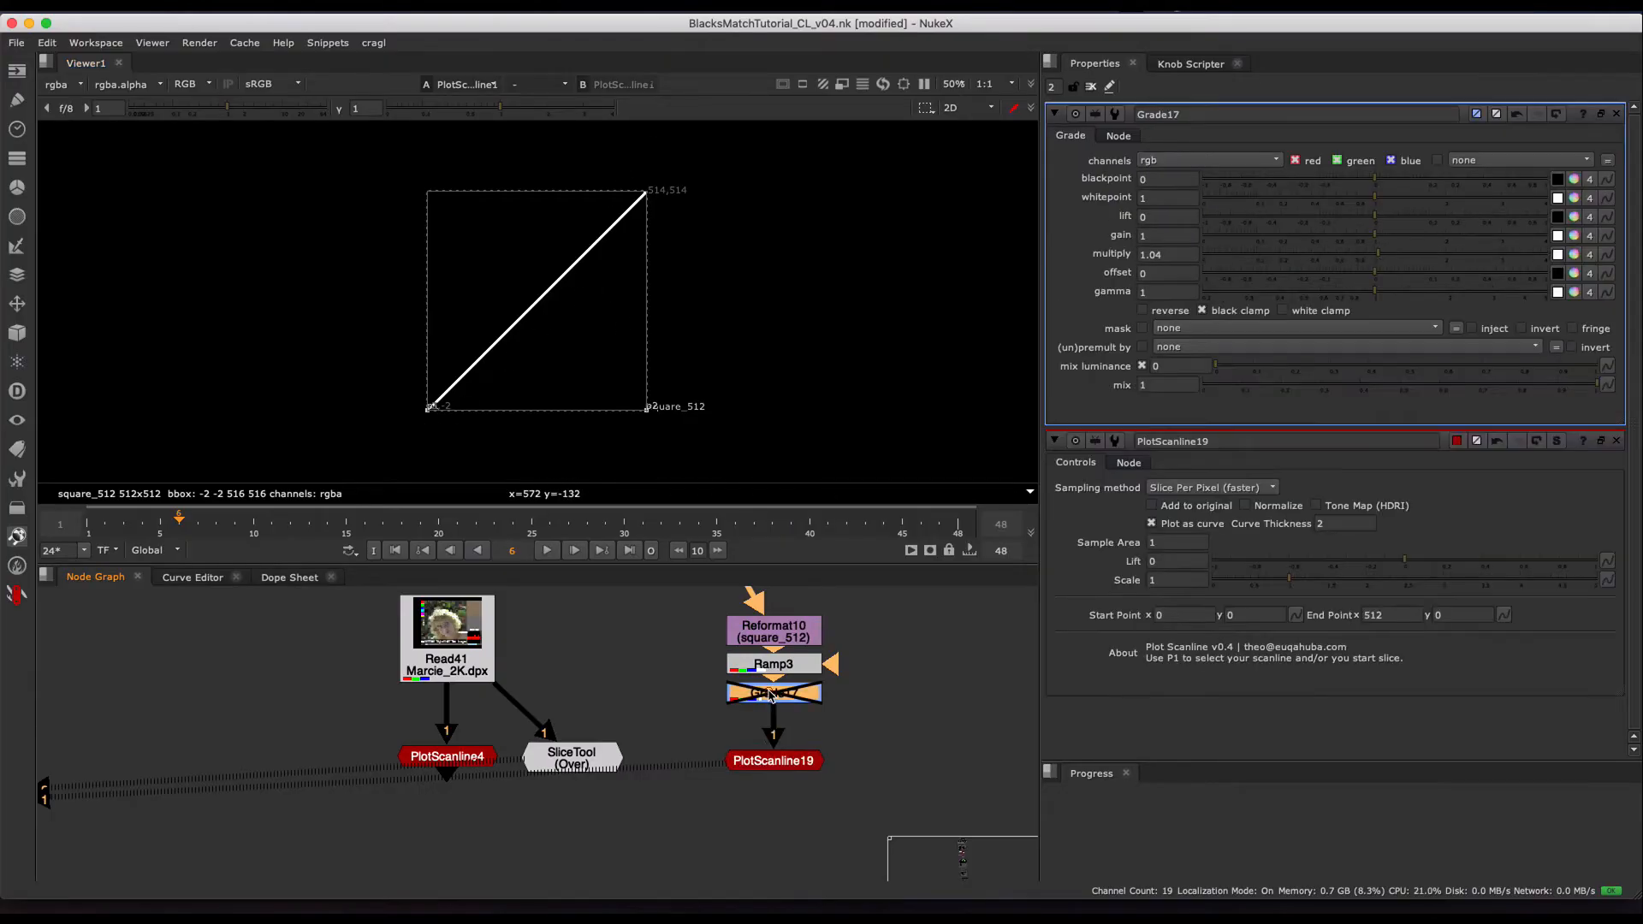
pyautogui.press('d')
pyautogui.click(790, 694)
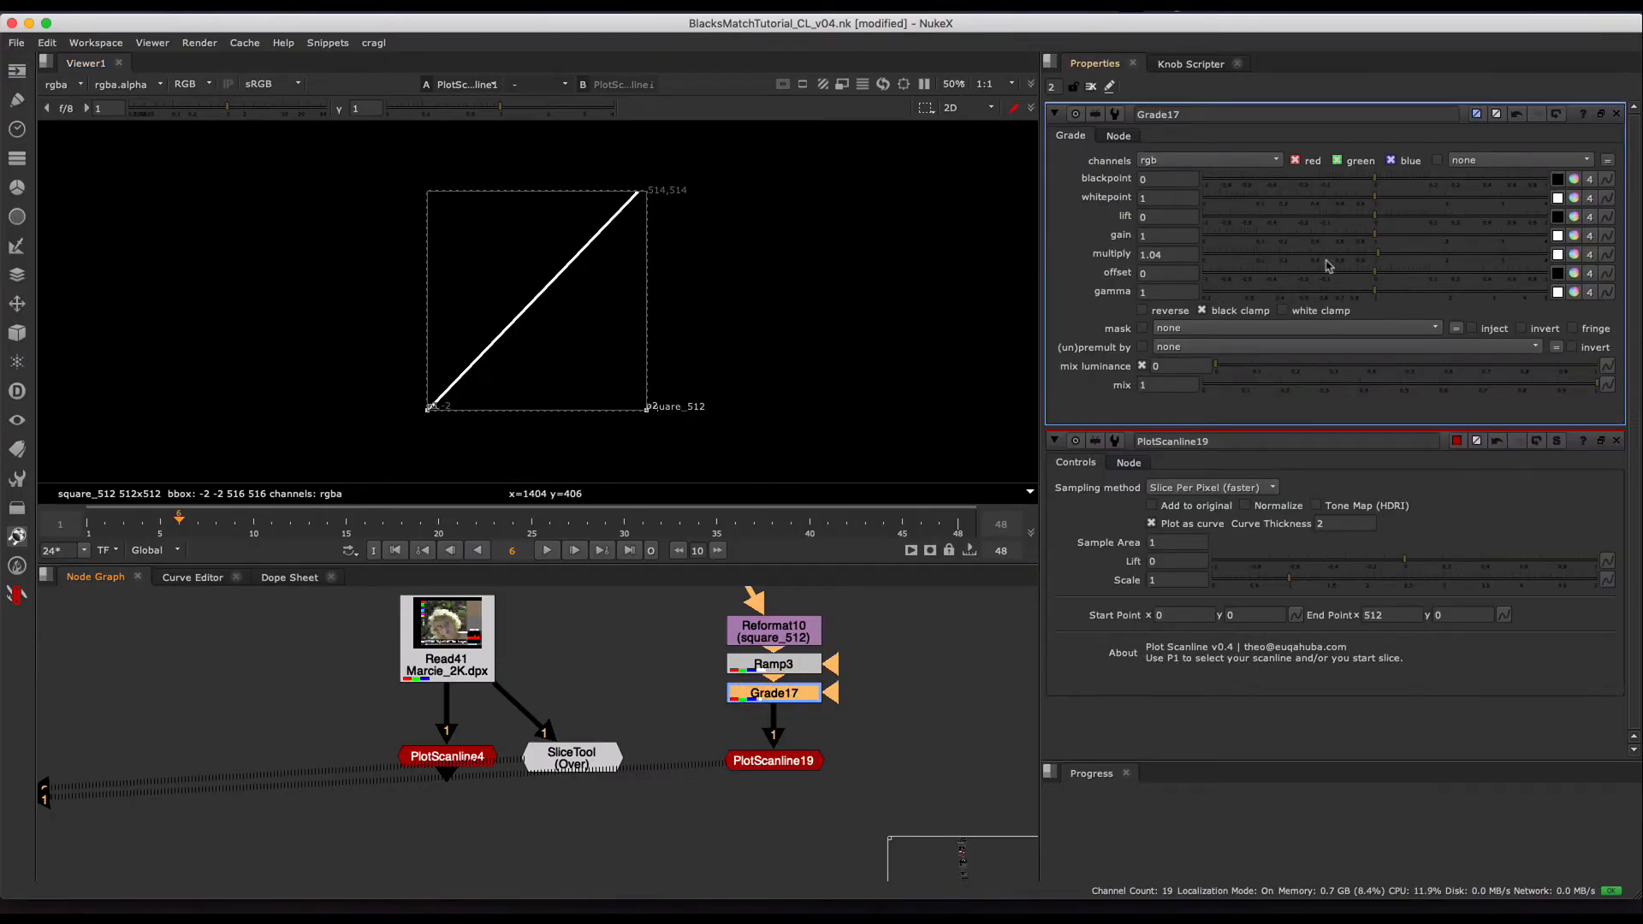
# - Try different multiply and gain values on Grade17, such as multiply 1.72 and gain 0.43, and reset both to 1
pyautogui.keyDown('super'); pyautogui.click(1382, 254); pyautogui.keyUp('super')
pyautogui.click(1429, 254)
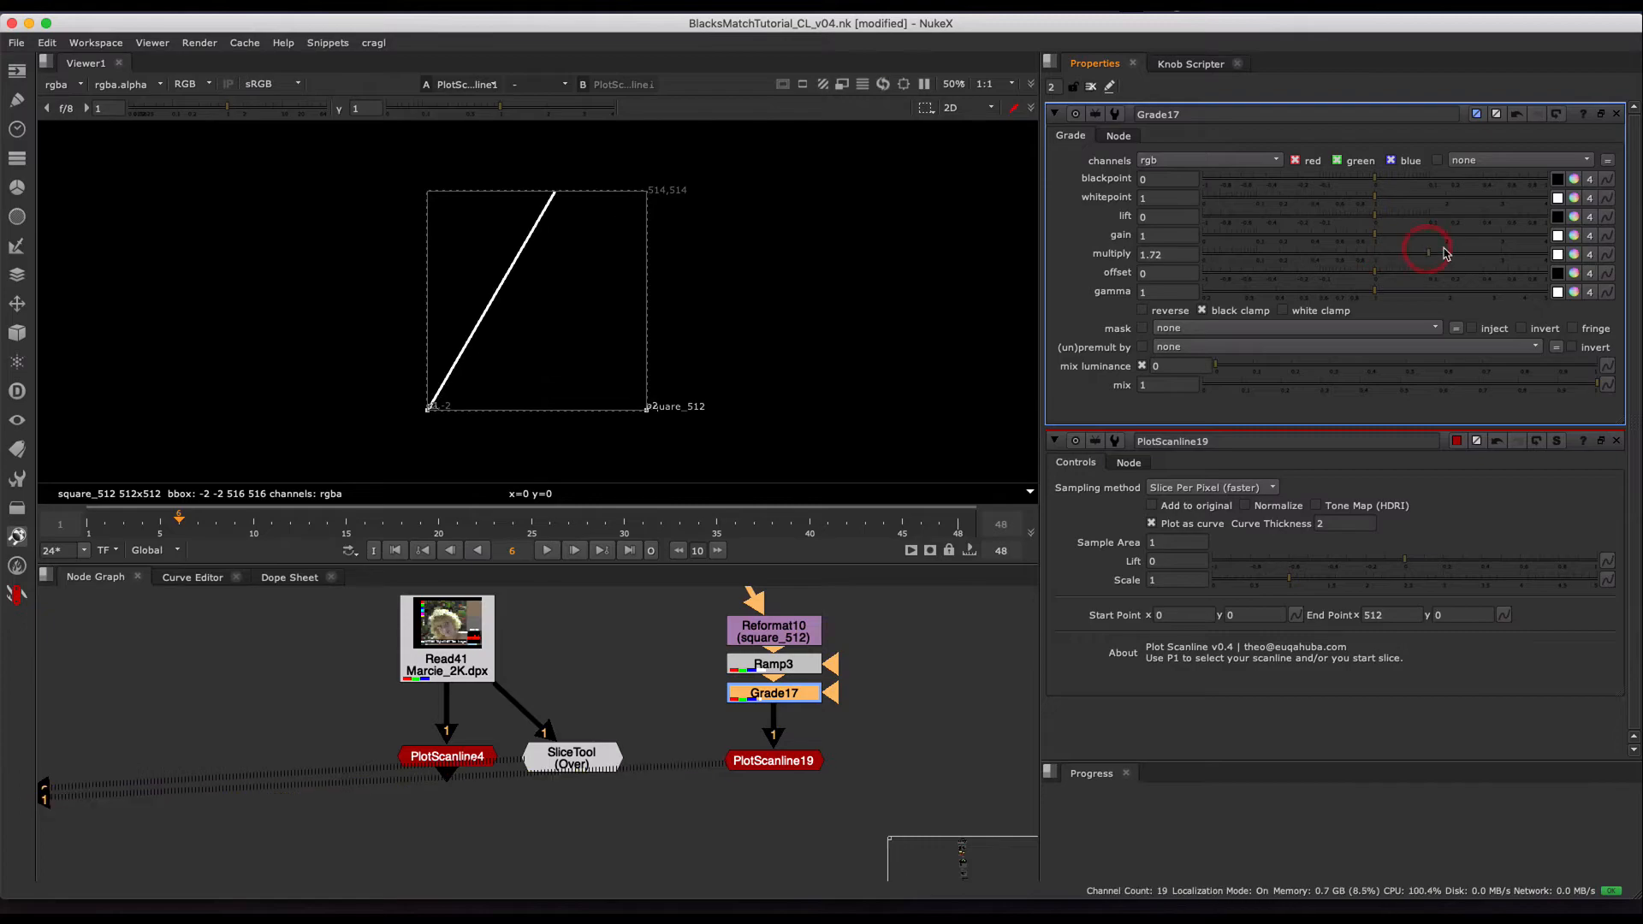
pyautogui.moveTo(1409, 251)
pyautogui.mouseDown()
pyautogui.moveTo(1349, 249)
pyautogui.moveTo(1404, 257)
pyautogui.mouseUp()
pyautogui.click(1315, 242)
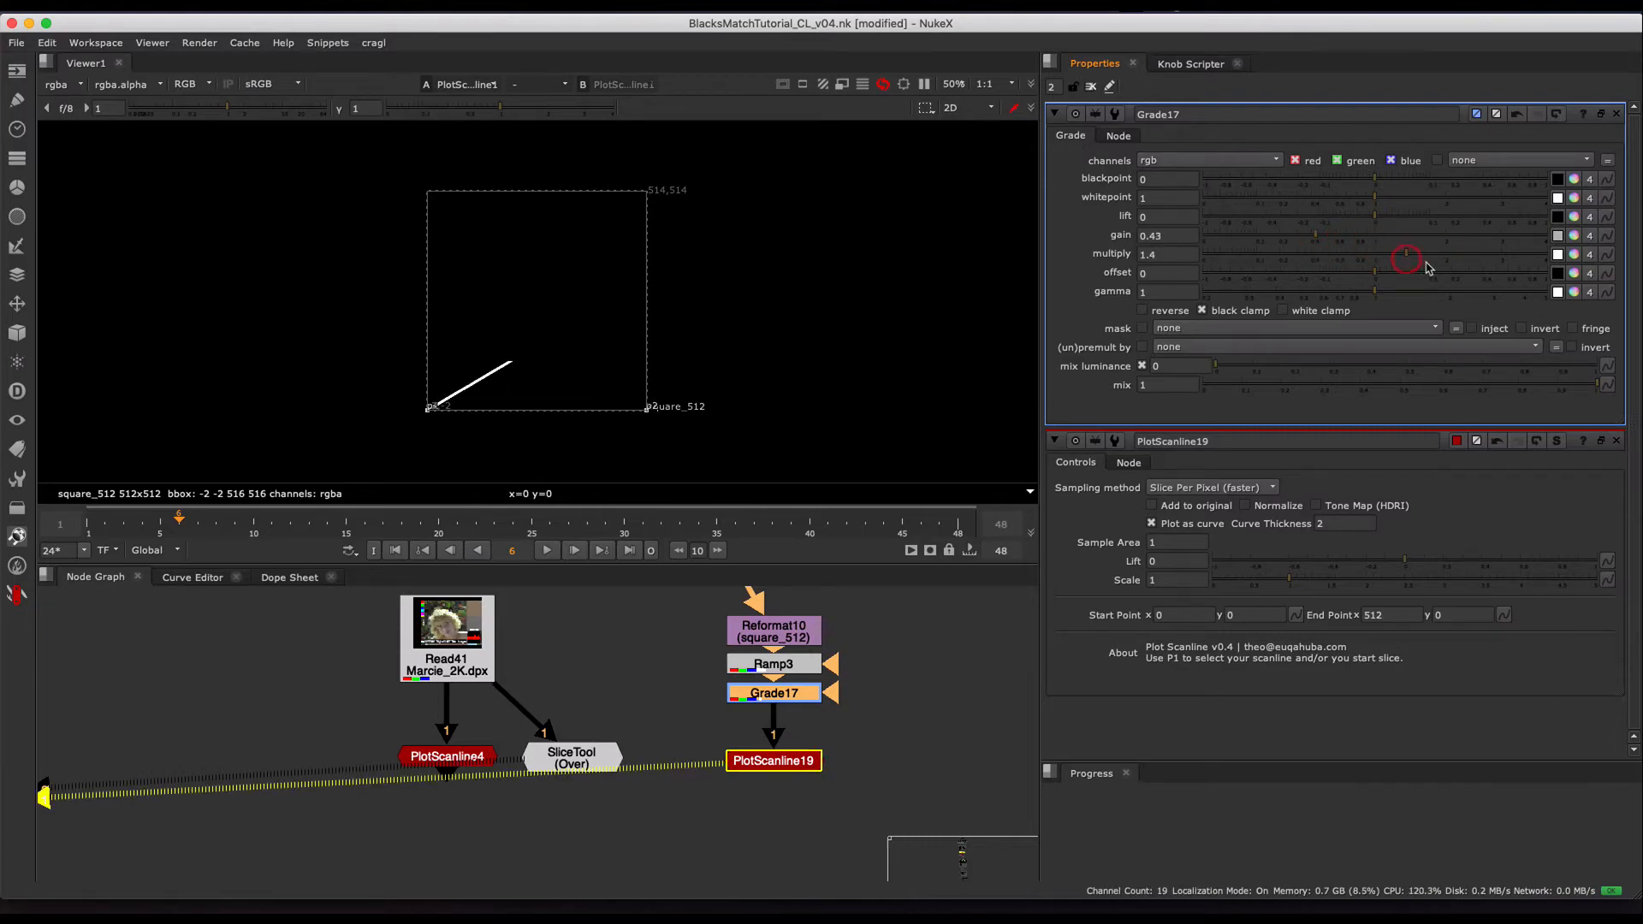
pyautogui.keyDown('super'); pyautogui.click(1361, 259); pyautogui.keyUp('super')
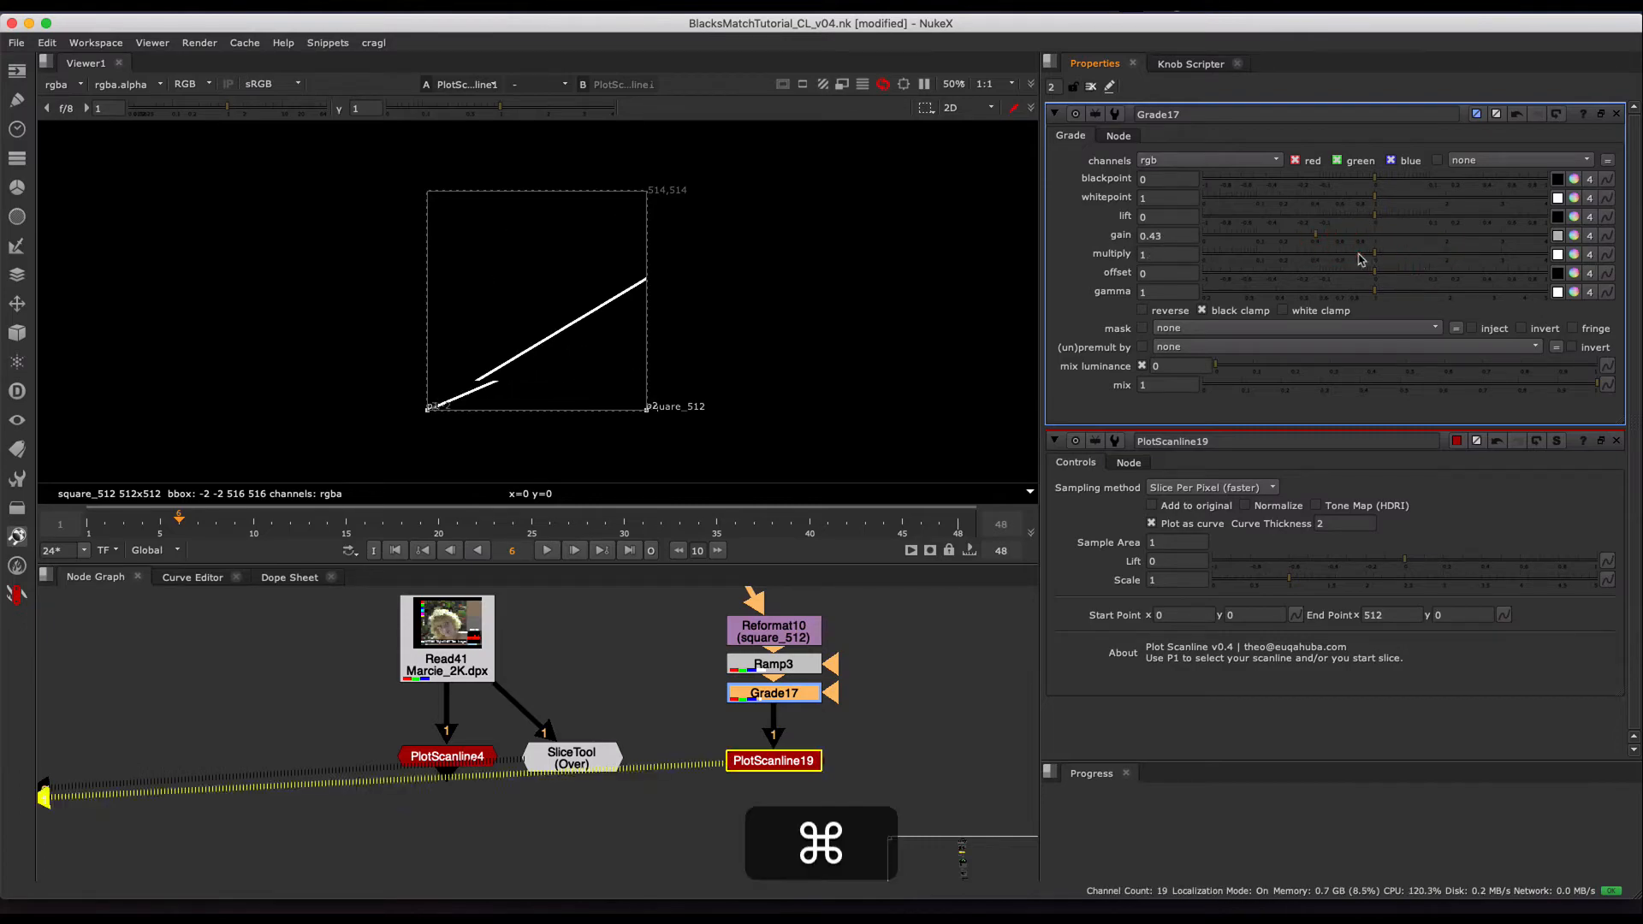
# - Set Grade17's gamma to 0.9 and tint its multiply warm orange with RGB values of about 1, 0.724 and 0.511
pyautogui.click(1390, 295)
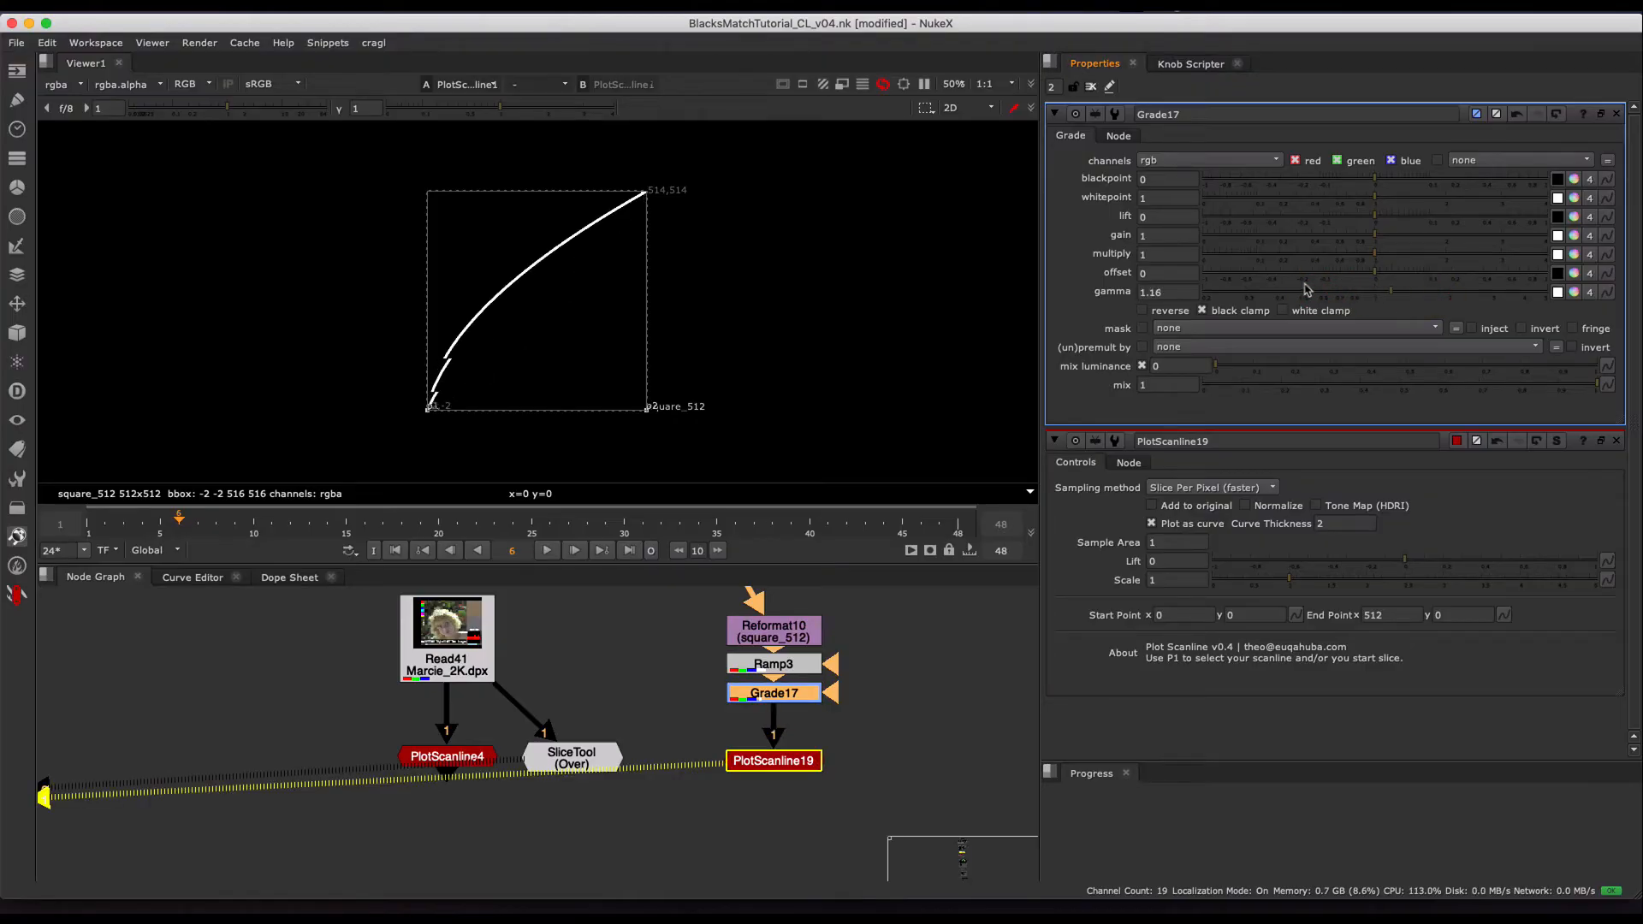
pyautogui.click(1574, 254)
pyautogui.moveTo(1096, 534)
pyautogui.mouseDown()
pyautogui.moveTo(1056, 506)
pyautogui.moveTo(1121, 517)
pyautogui.moveTo(1123, 542)
pyautogui.mouseUp()
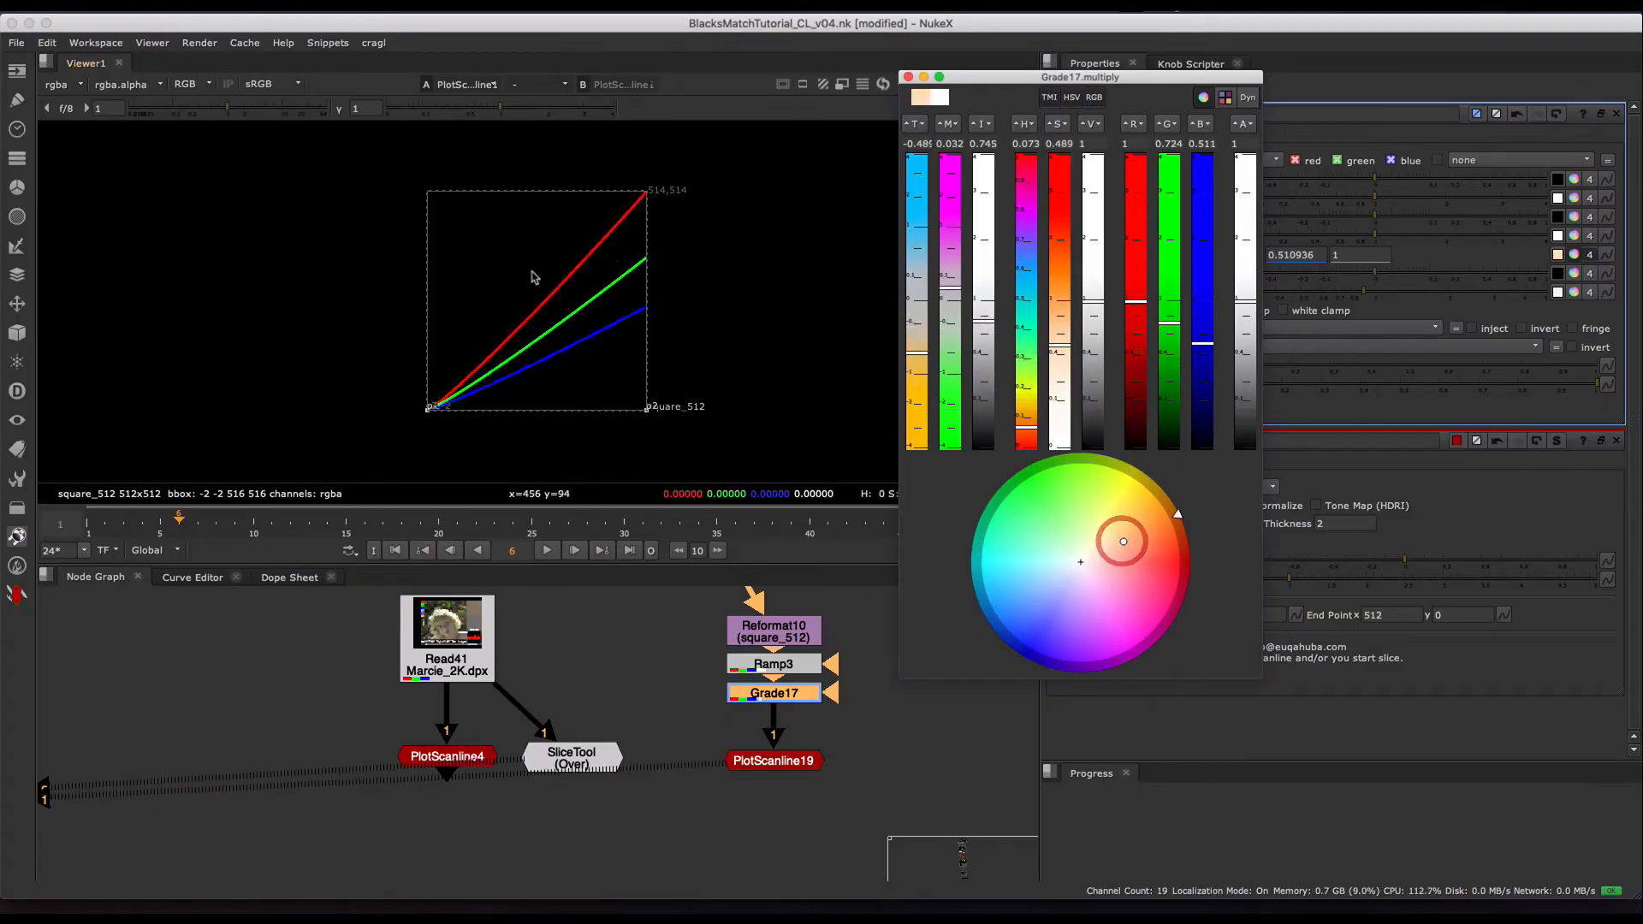
pyautogui.click(908, 78)
# - View the Read19 contact sheet in the Blackpoint Graphs section and play through its five black match operation graphs
pyautogui.keyDown('alt'); pyautogui.moveTo(708, 657); pyautogui.dragTo(614, 732, button='middle'); pyautogui.keyUp('alt')
pyautogui.moveTo(299, 673); pyautogui.dragTo(537, 638, button='middle')
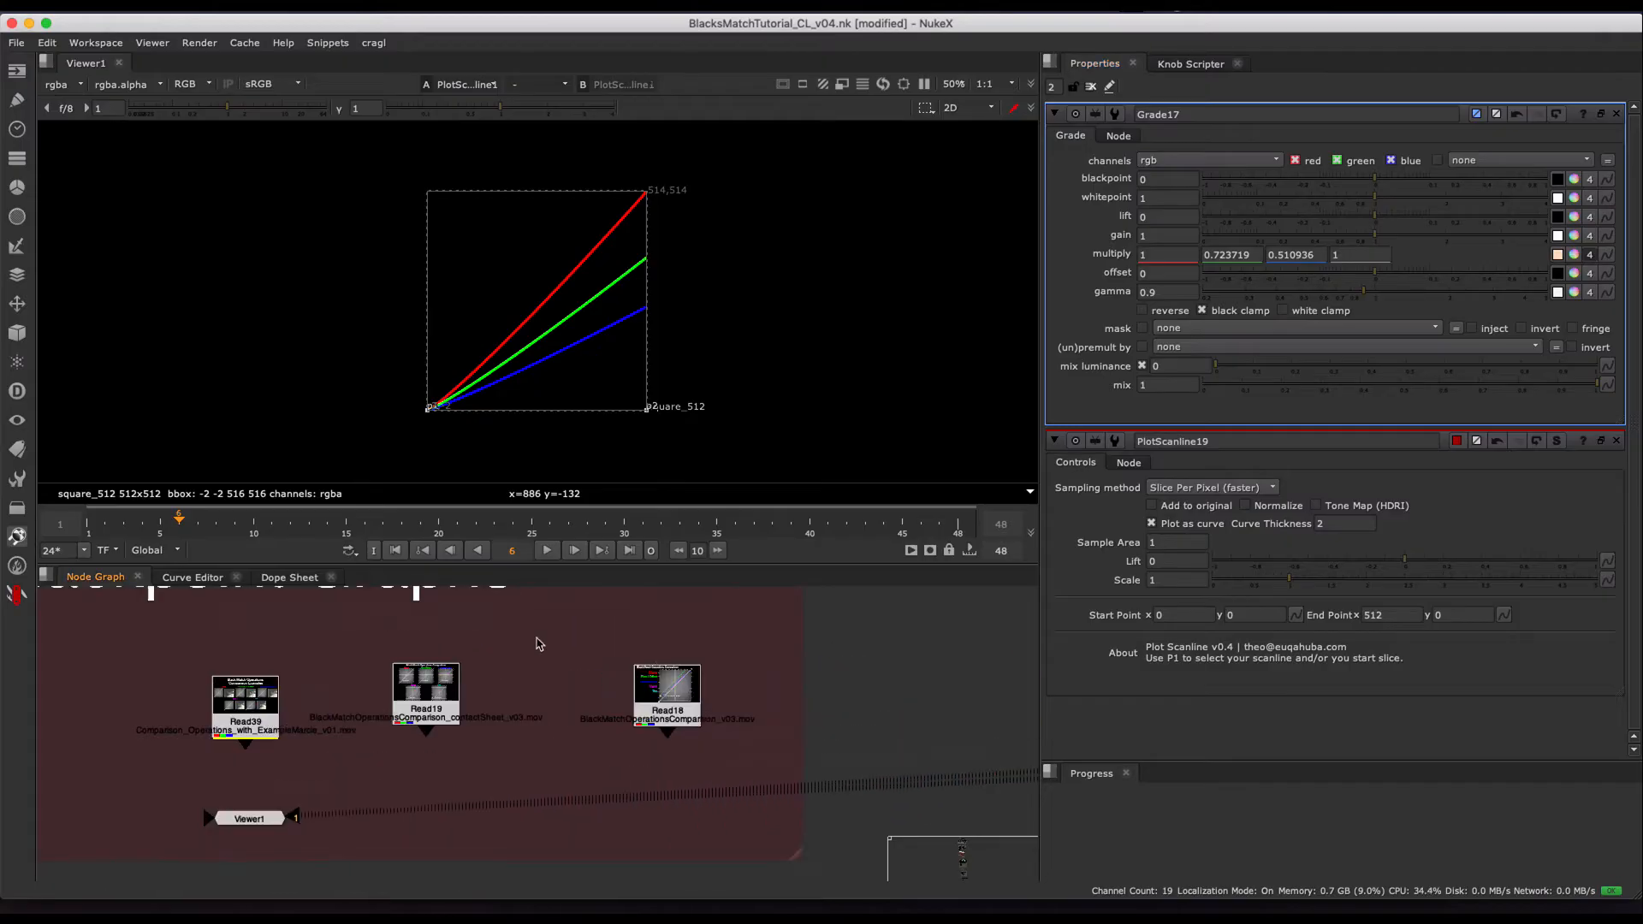
pyautogui.press('1')
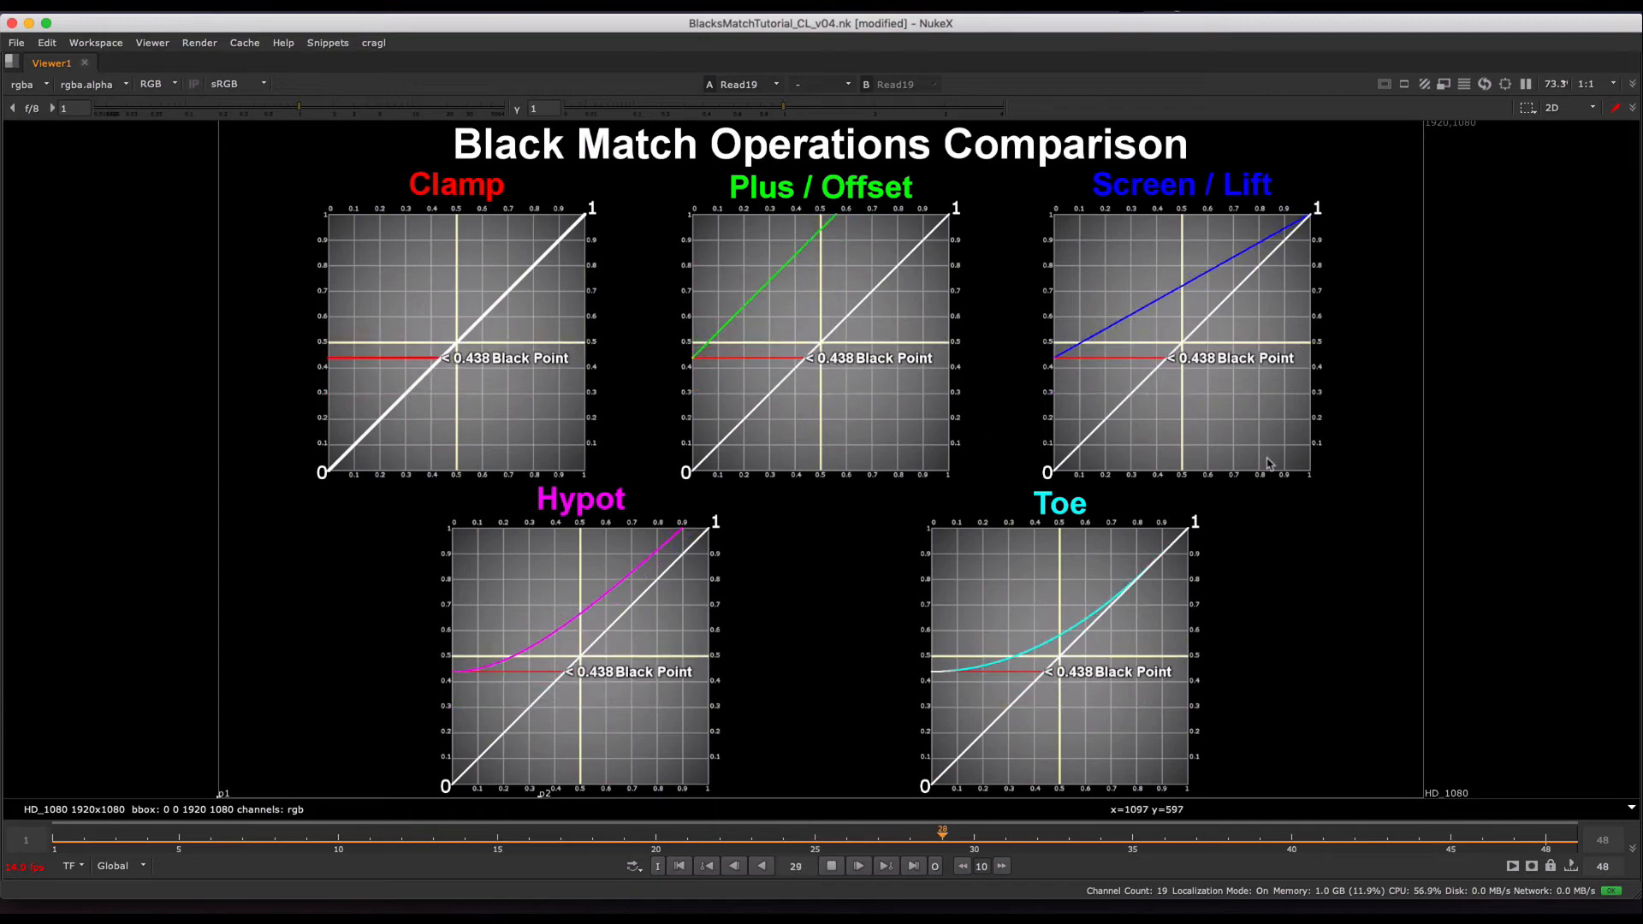
pyautogui.press('space')
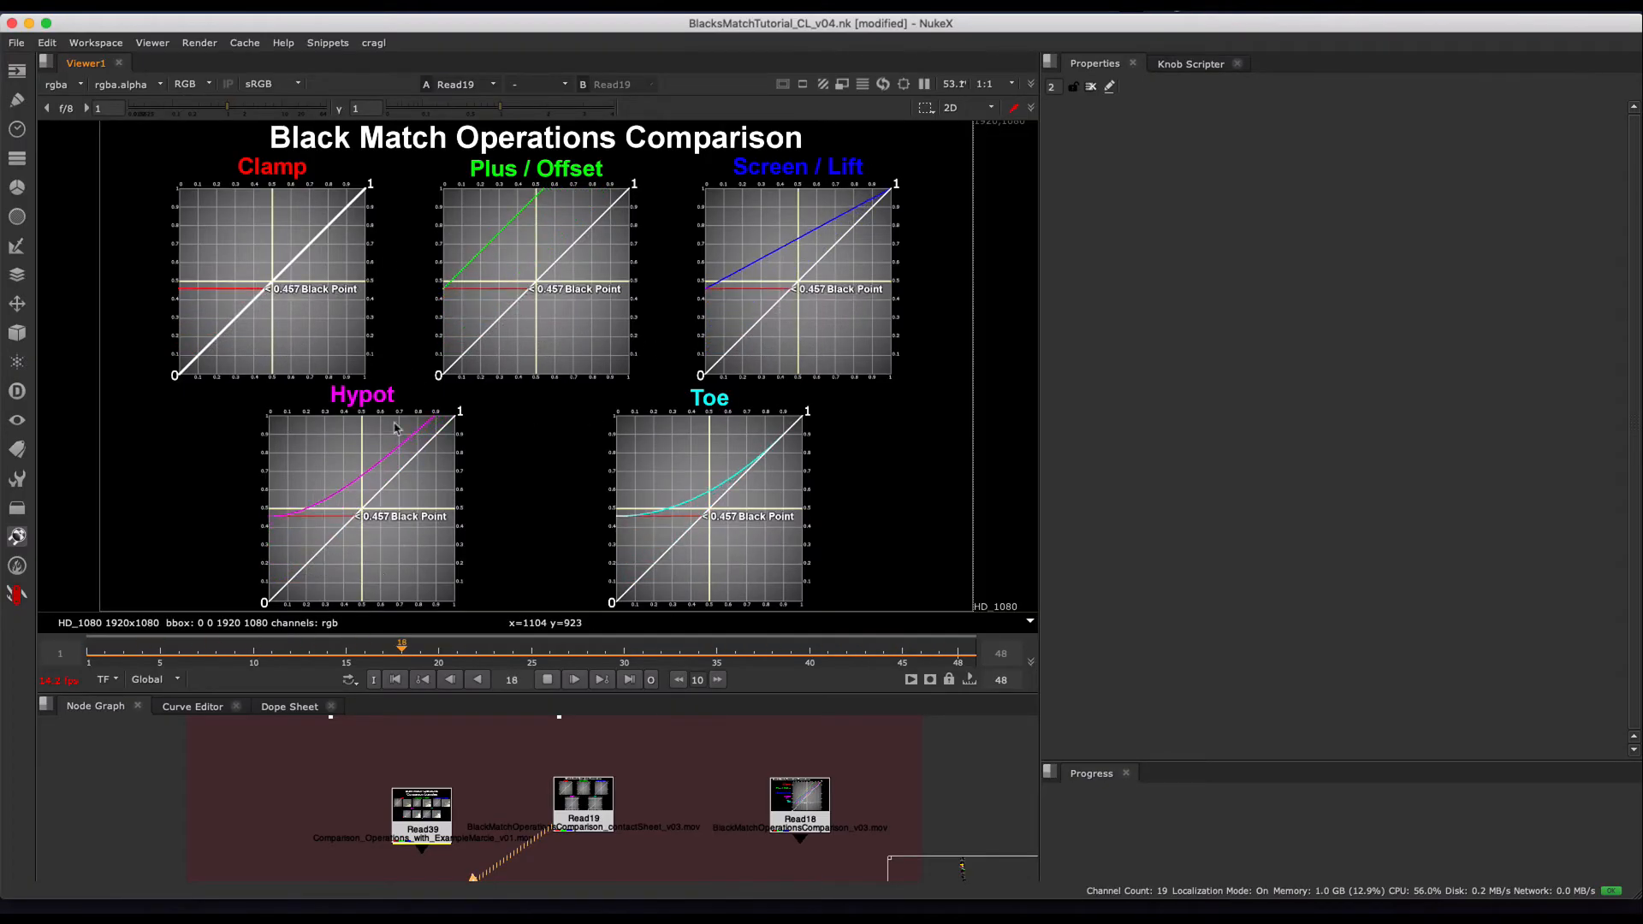
pyautogui.click(544, 680)
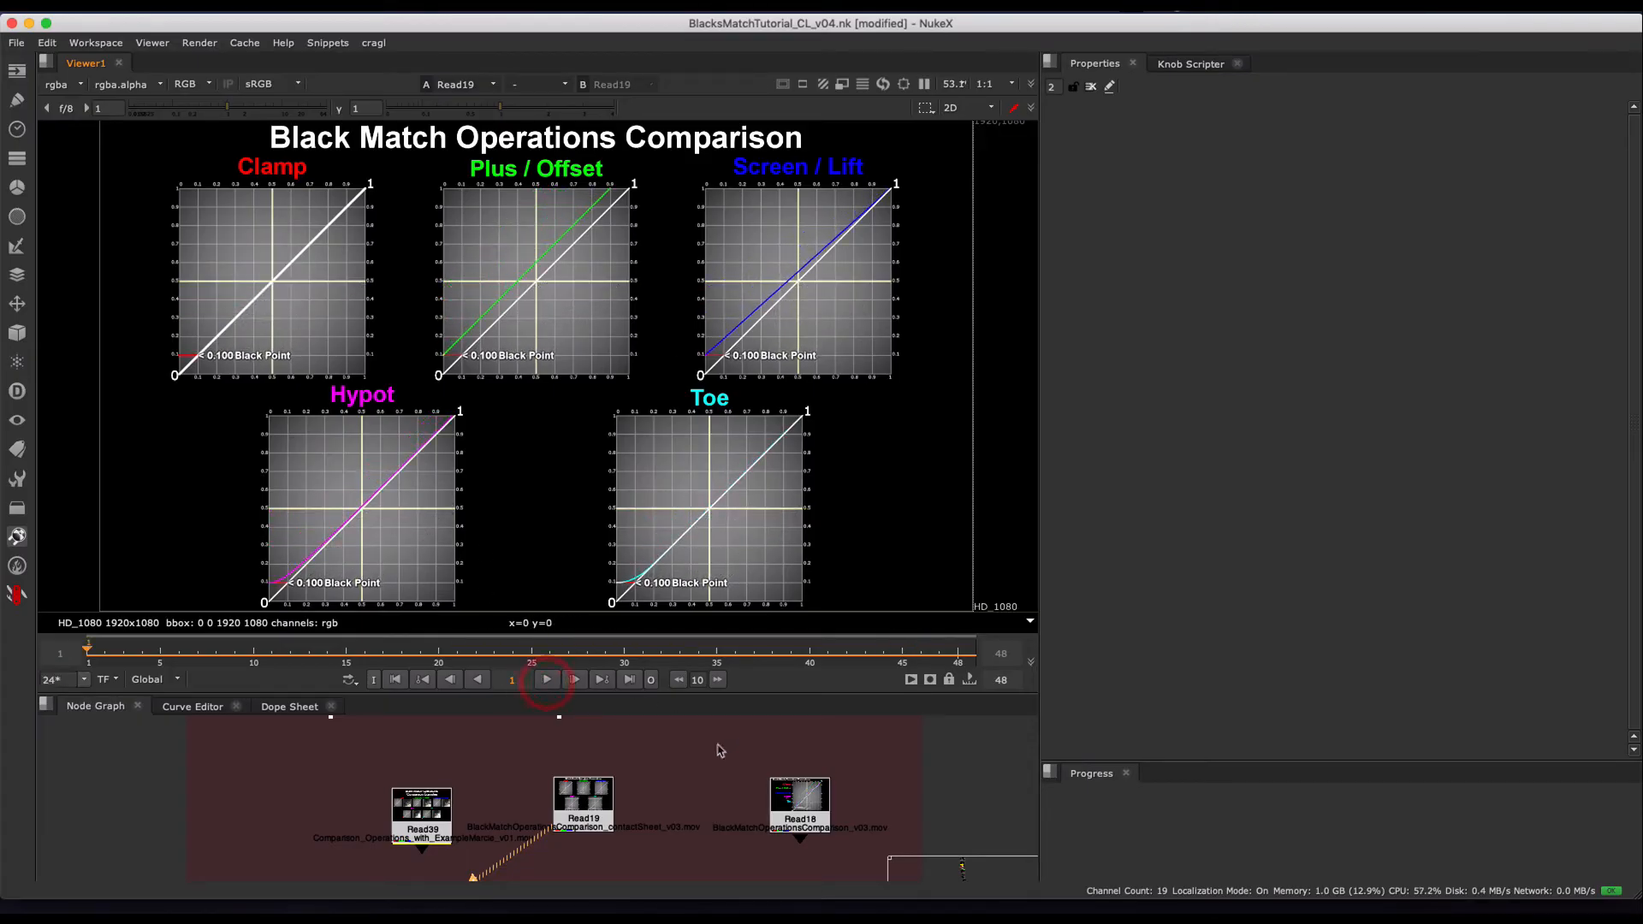
# - View the combined comparison graph in Read18, play its black point animation and step back through the frames
pyautogui.click(798, 800)
pyautogui.press('1')
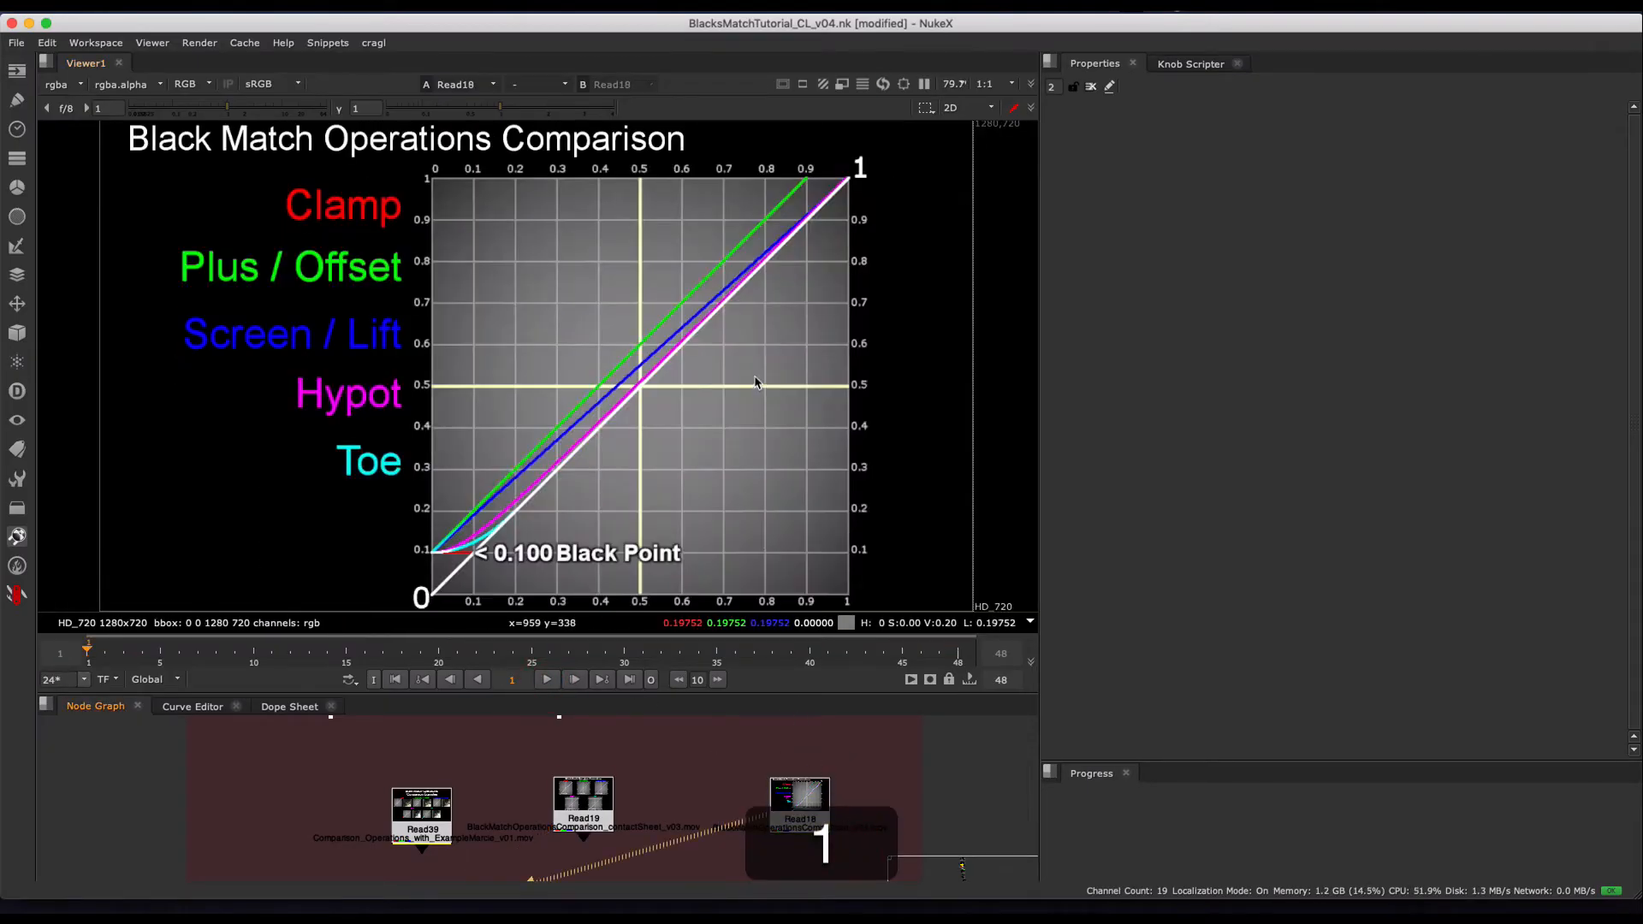
pyautogui.click(548, 680)
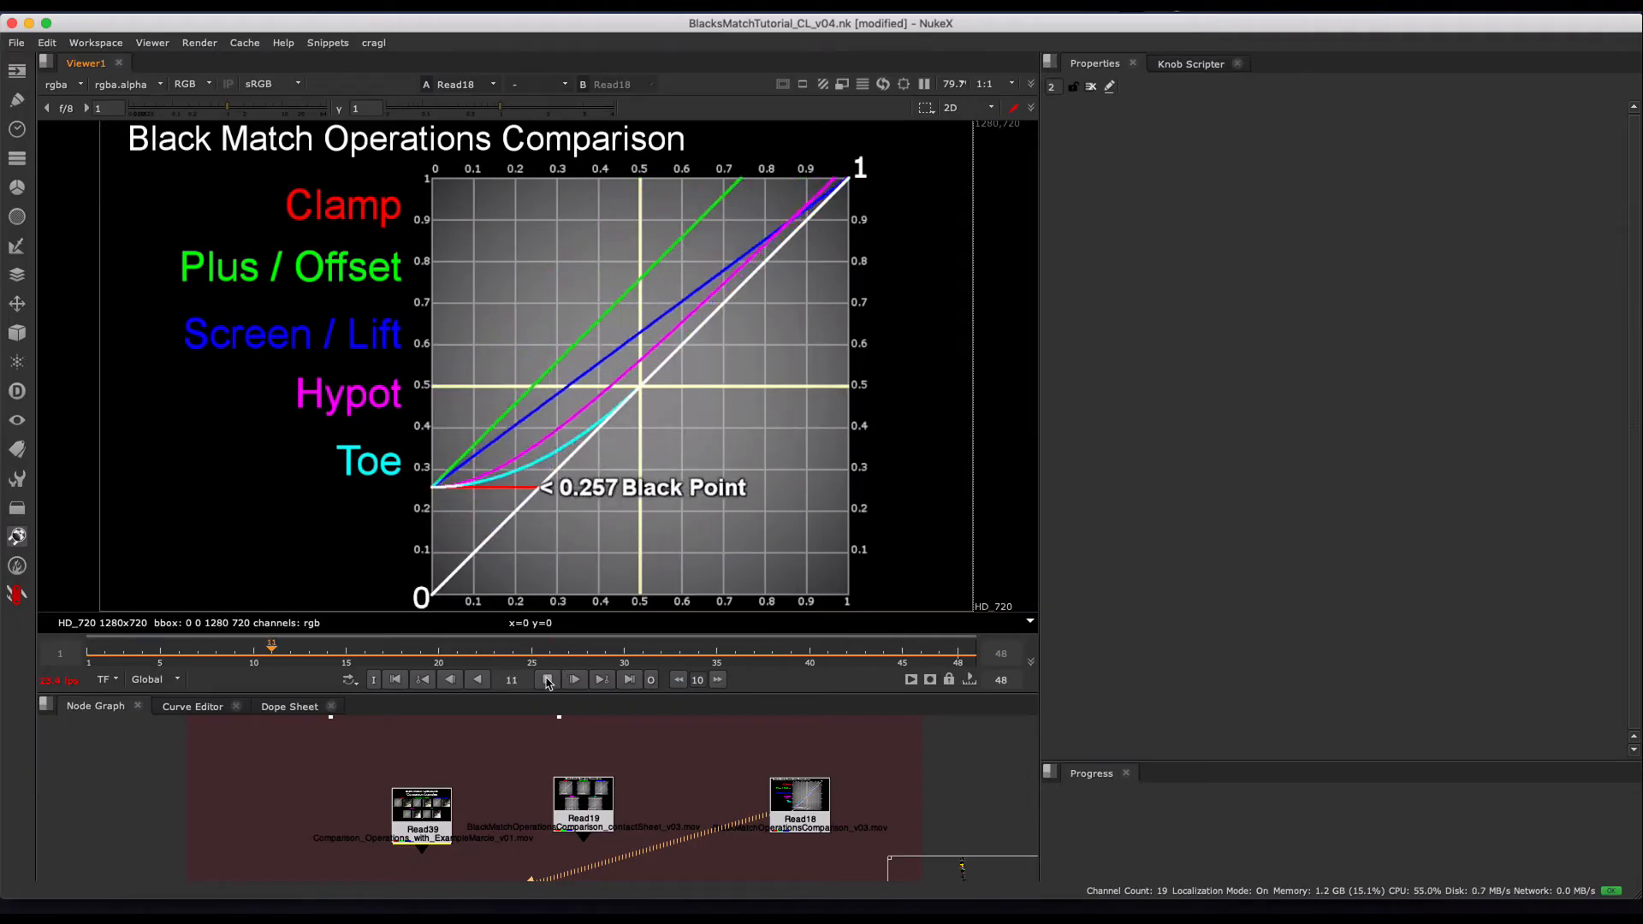
pyautogui.press('Left')
pyautogui.press('Left')
pyautogui.press('Left')
pyautogui.press('Left')
pyautogui.press('Left')
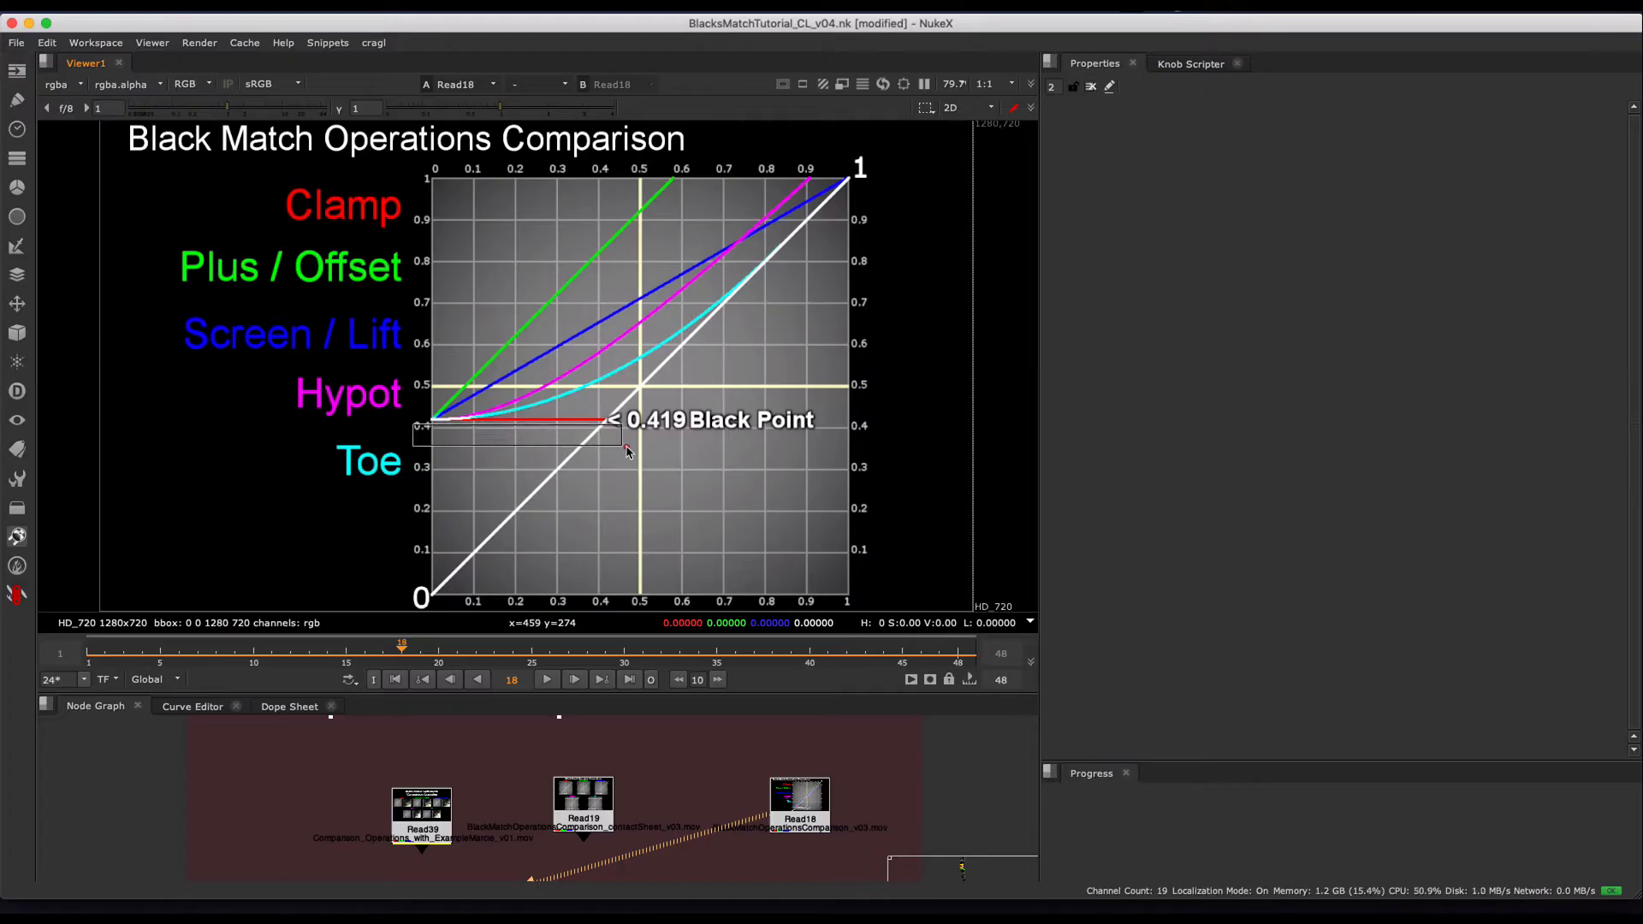
# - Examine the combined graph's clamp line at frame 18, and resume playback to compare the Plus / Offset and Screen / Lift curves
pyautogui.moveTo(627, 447); pyautogui.dragTo(534, 431)
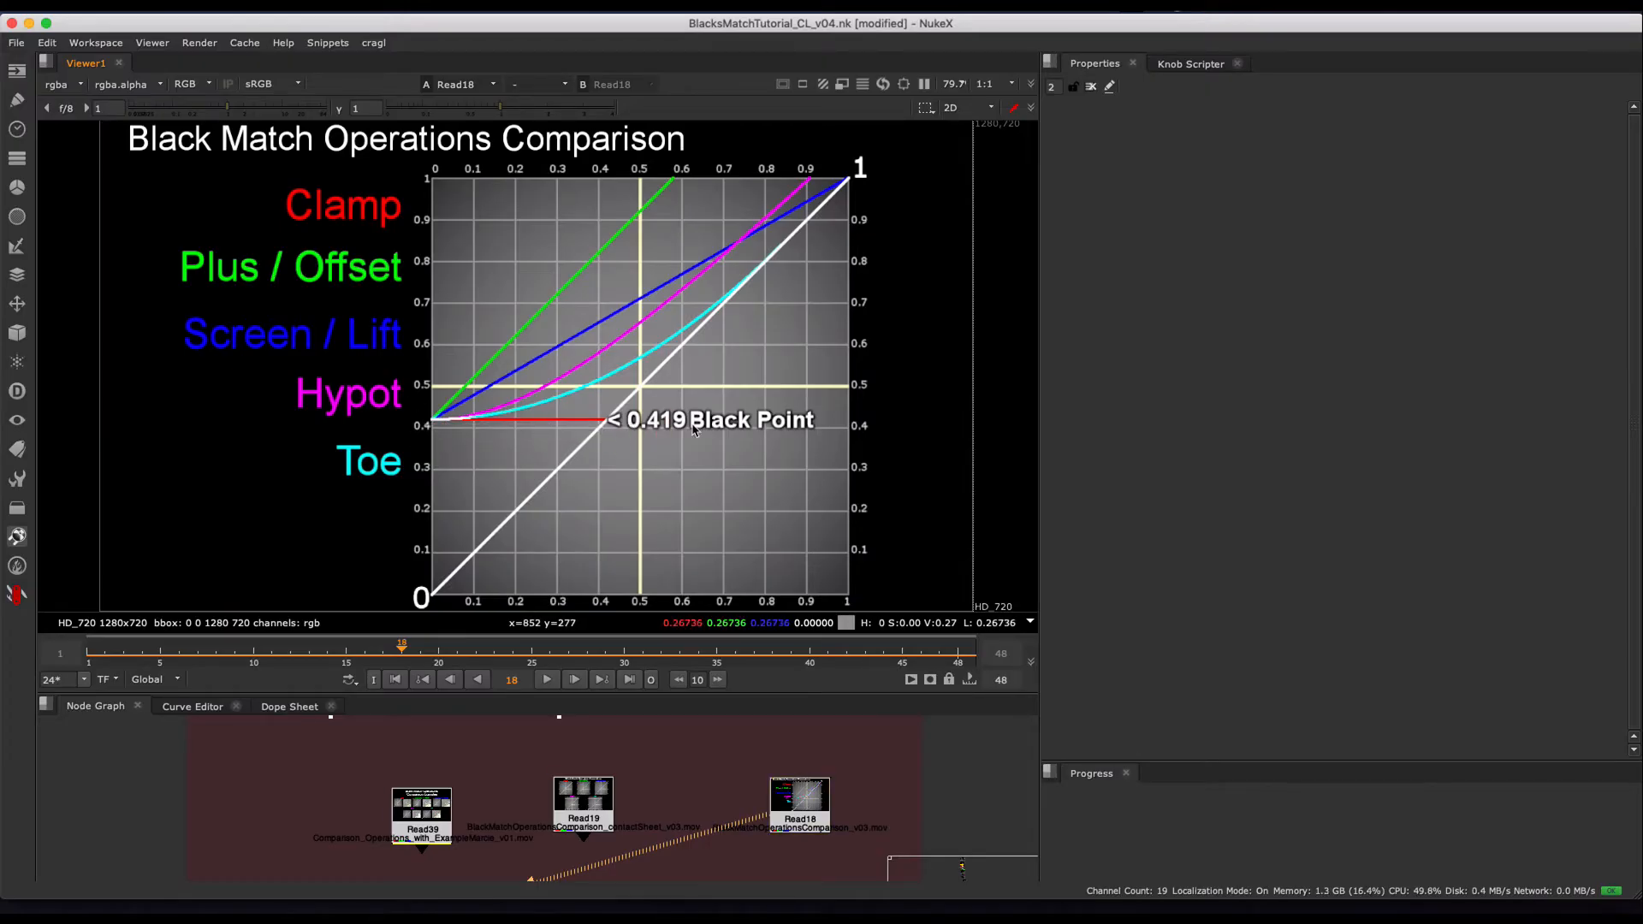
pyautogui.moveTo(379, 433); pyautogui.dragTo(377, 433)
pyautogui.click(541, 678)
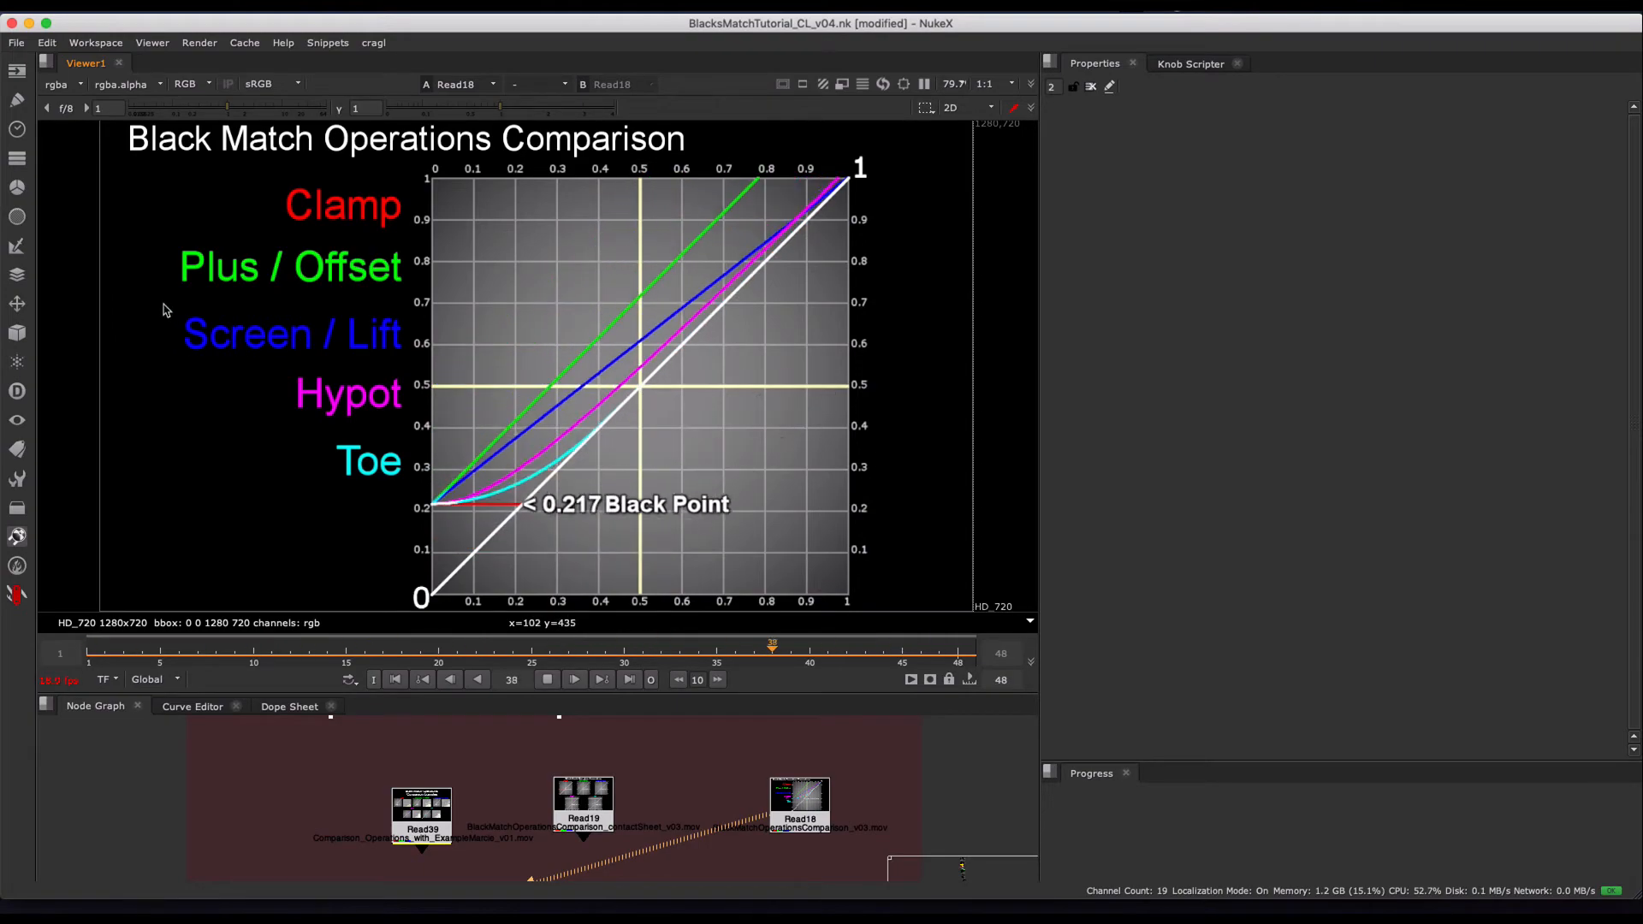
pyautogui.moveTo(165, 303); pyautogui.dragTo(426, 375)
pyautogui.moveTo(325, 293); pyautogui.dragTo(385, 360)
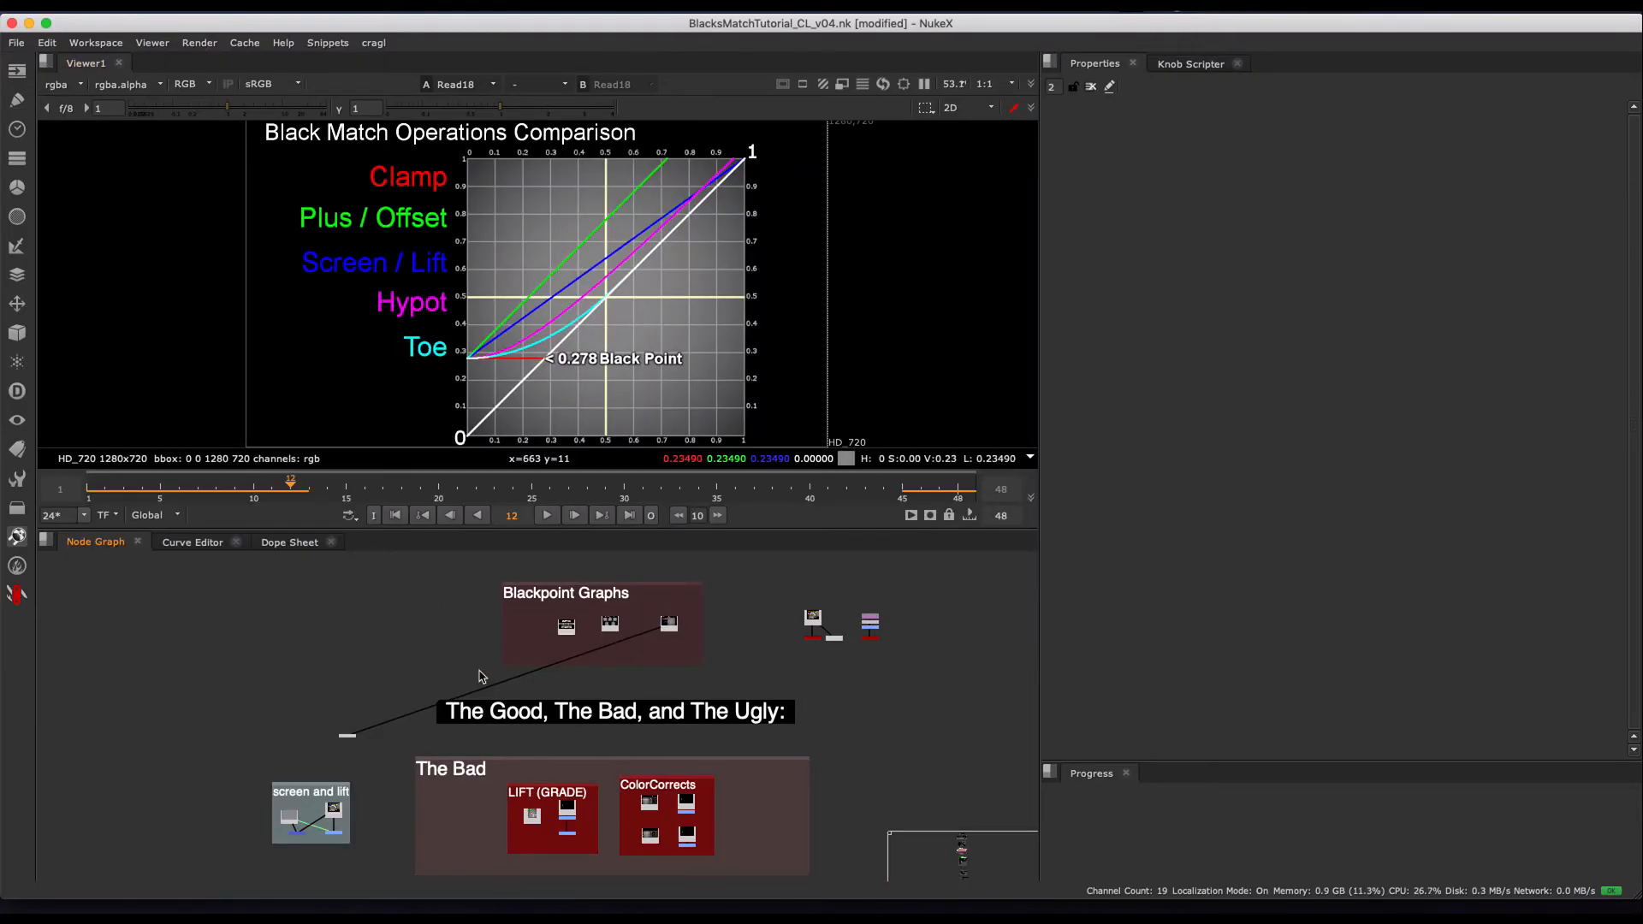
# - Go to the "screen and lift" backdrop in the node graph and view the Merge18 (screen) result
pyautogui.moveTo(395, 684); pyautogui.dragTo(887, 752)
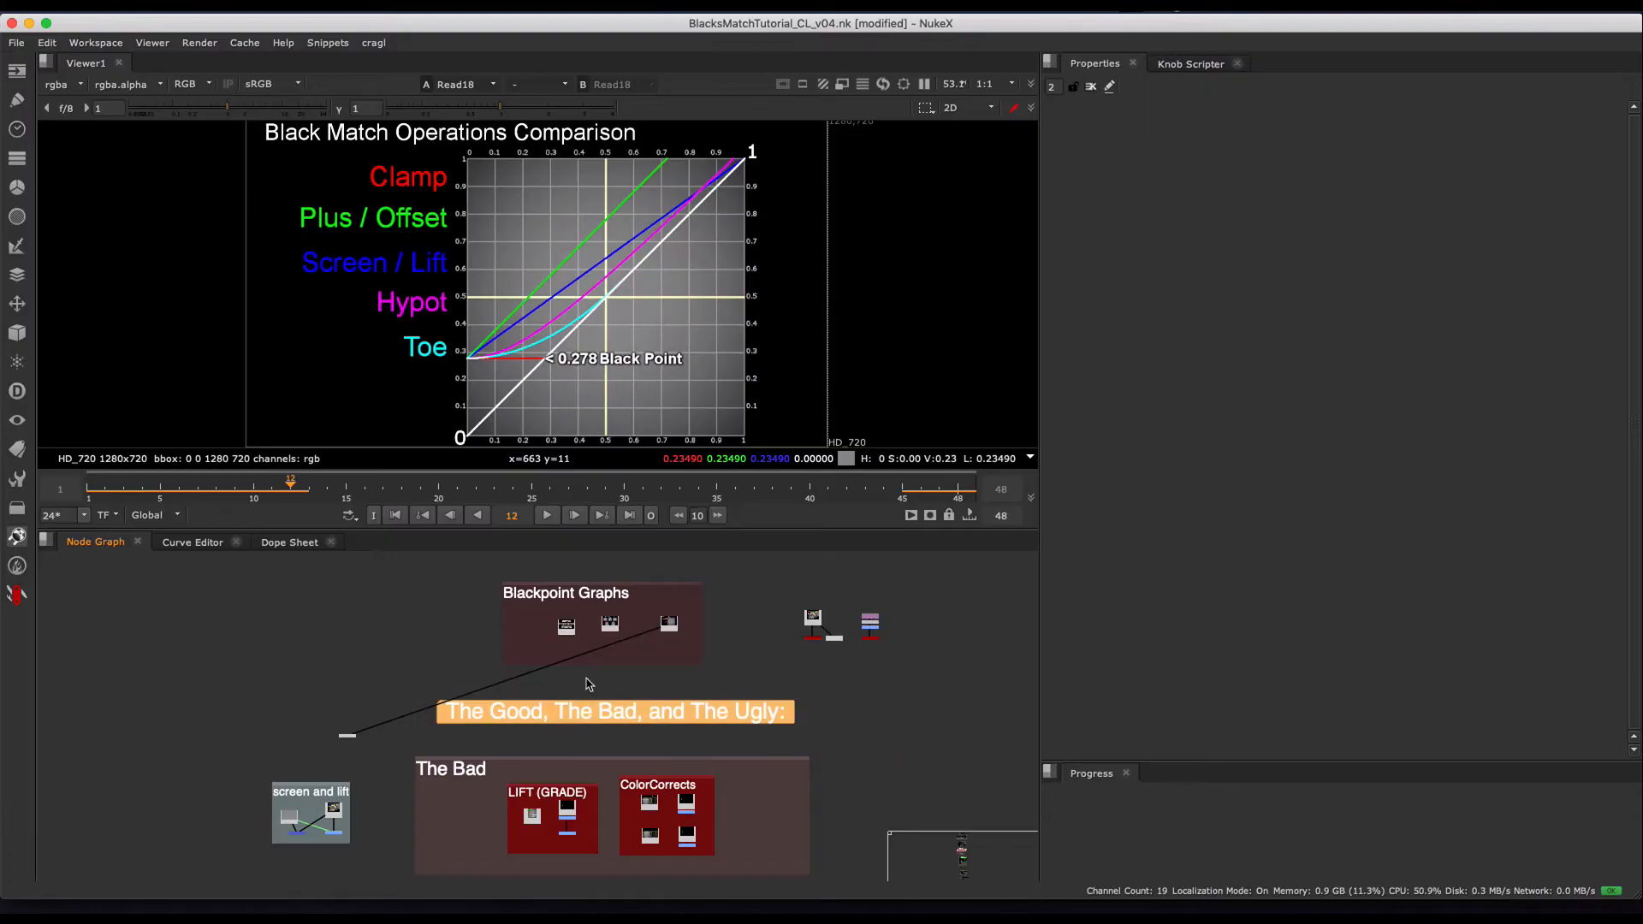
pyautogui.click(590, 670)
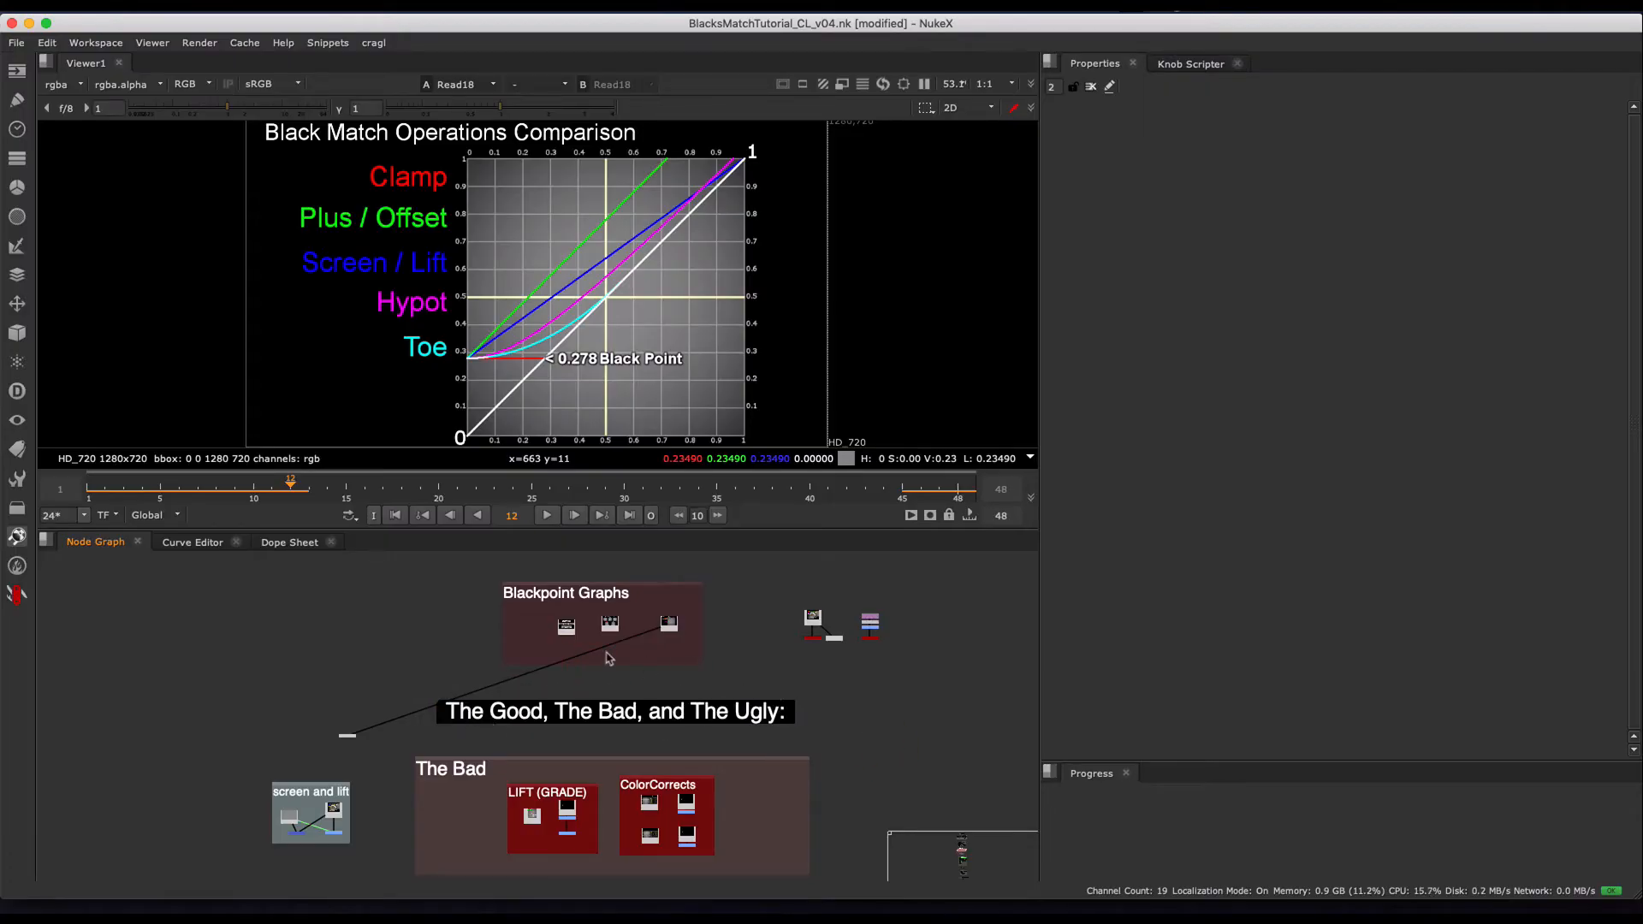
pyautogui.keyDown('alt'); pyautogui.moveTo(522, 775); pyautogui.dragTo(537, 706); pyautogui.keyUp('alt')
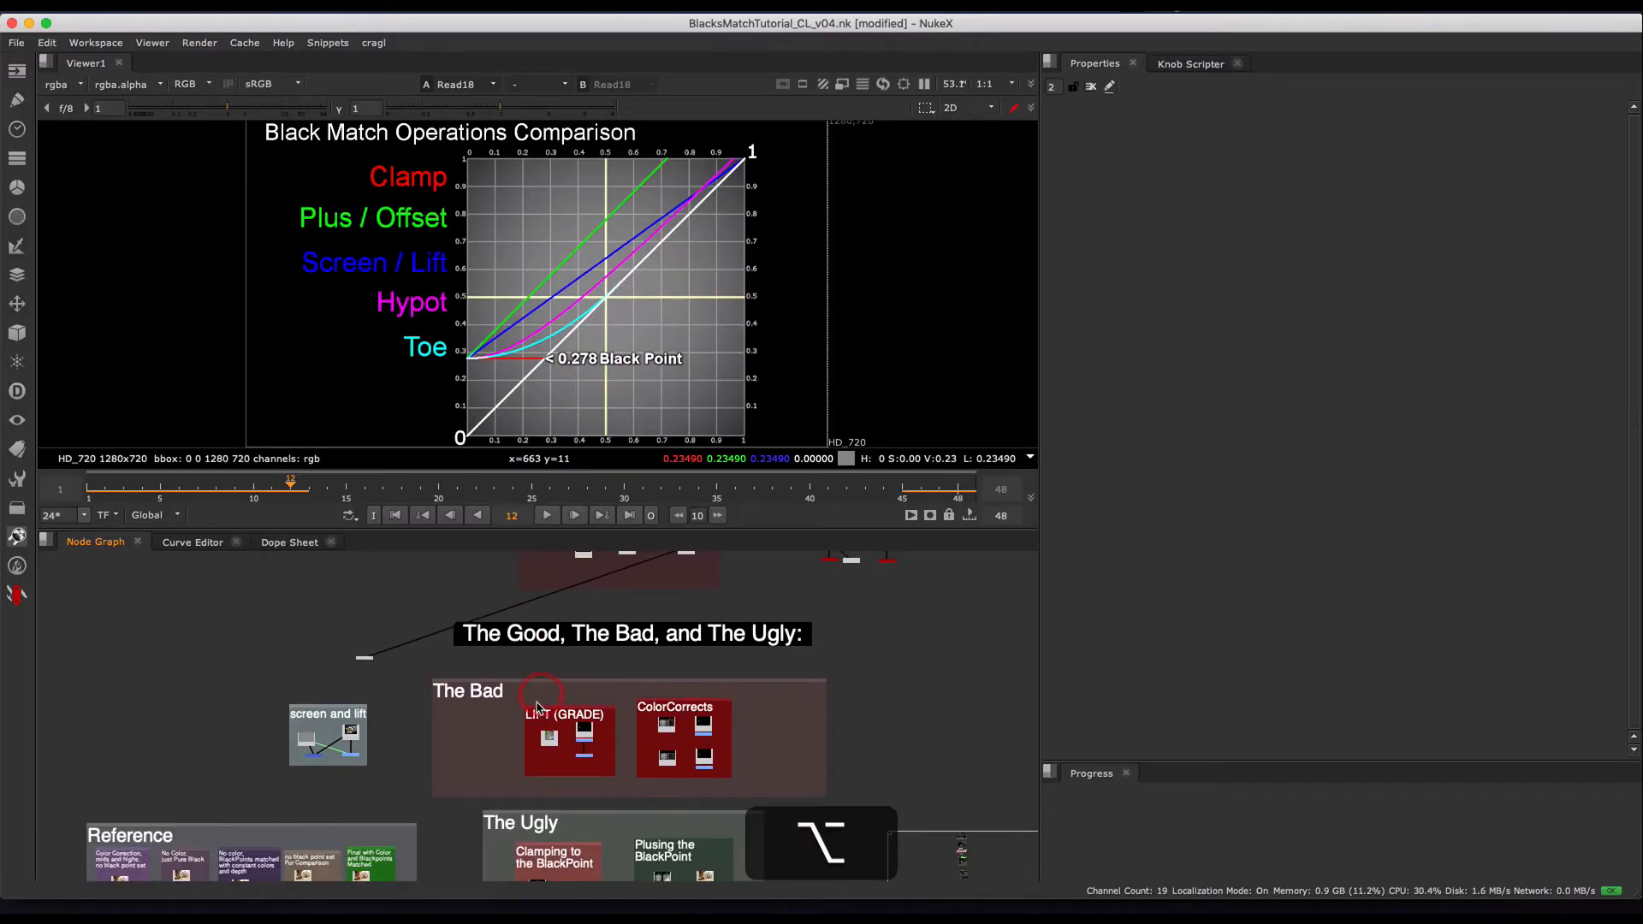
pyautogui.keyDown('alt'); pyautogui.moveTo(316, 747); pyautogui.dragTo(401, 668, button='middle'); pyautogui.keyUp('alt')
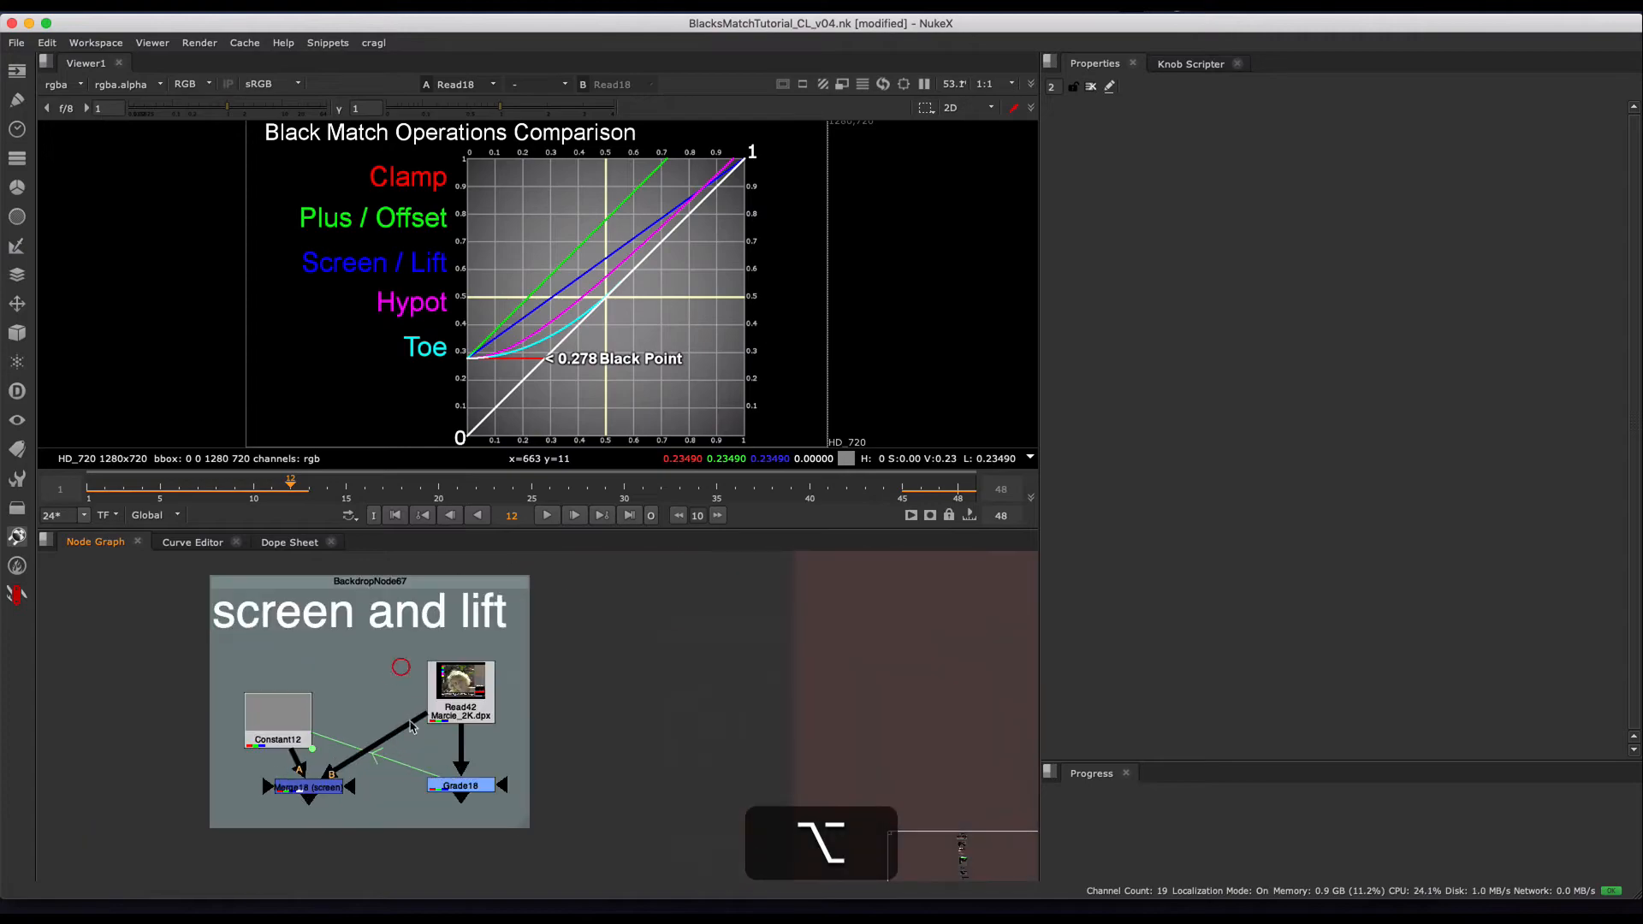
pyautogui.keyDown('alt'); pyautogui.moveTo(431, 726); pyautogui.dragTo(530, 733); pyautogui.keyUp('alt')
pyautogui.keyDown('alt'); pyautogui.moveTo(427, 736); pyautogui.dragTo(445, 701, button='middle'); pyautogui.keyUp('alt')
pyautogui.moveTo(354, 731); pyautogui.dragTo(358, 704)
pyautogui.moveTo(371, 709); pyautogui.dragTo(365, 703)
pyautogui.click(400, 790)
pyautogui.press('1')
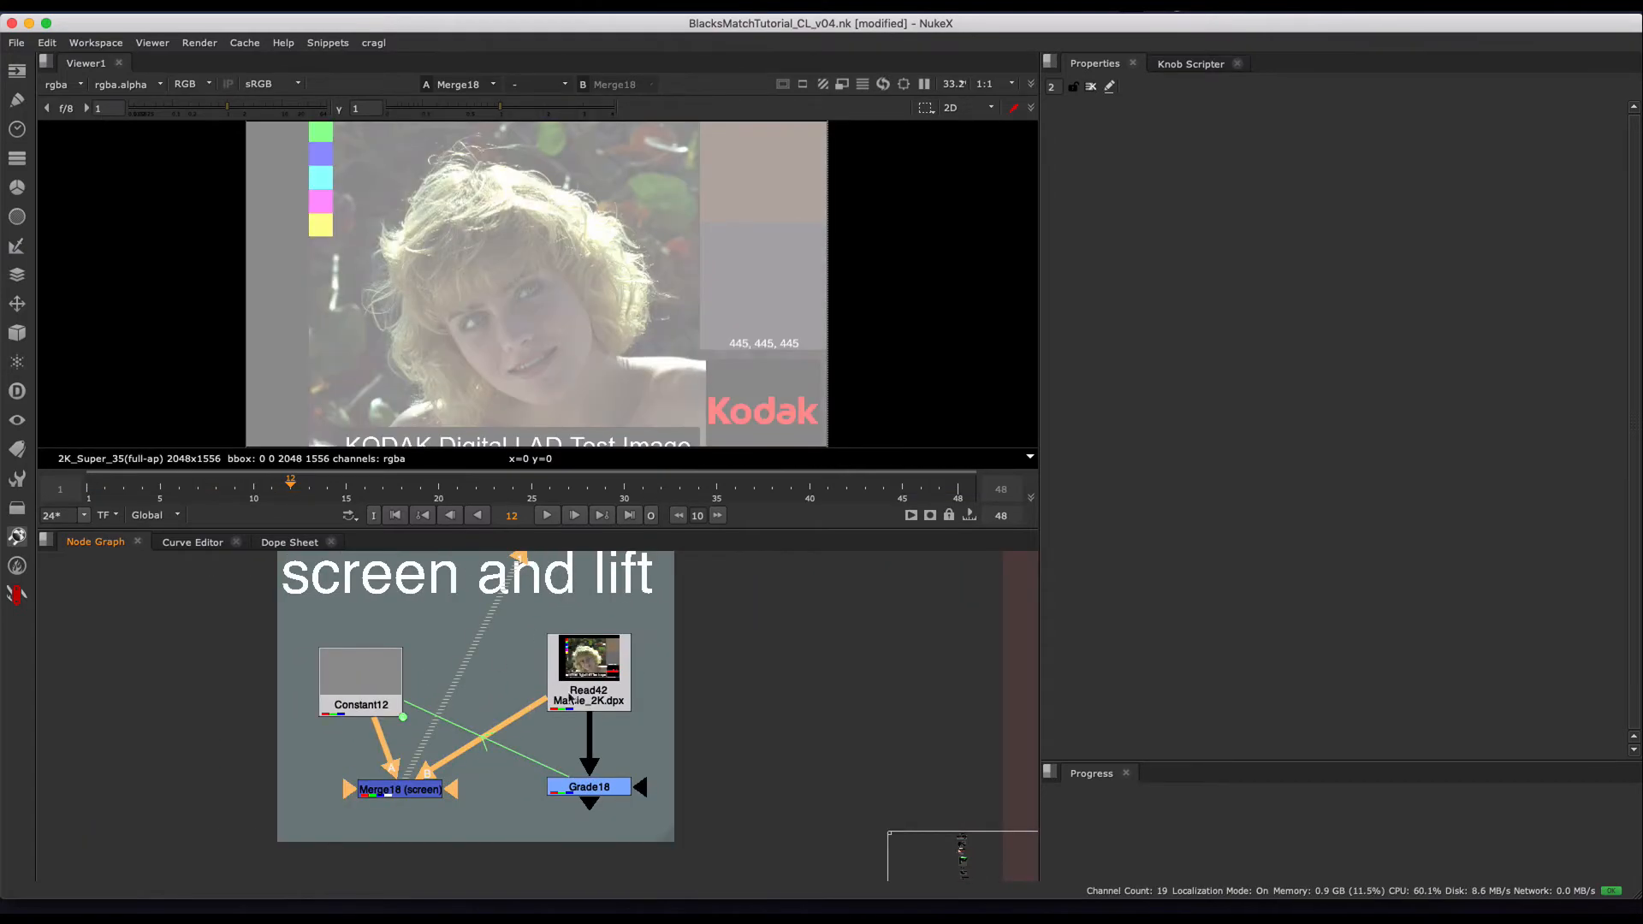
# - Open the Grade18 properties and compare its lift result with Merge18 (screen), alternating between them and using a viewer wipe
pyautogui.click(590, 787)
pyautogui.scroll(2, 641, 796)
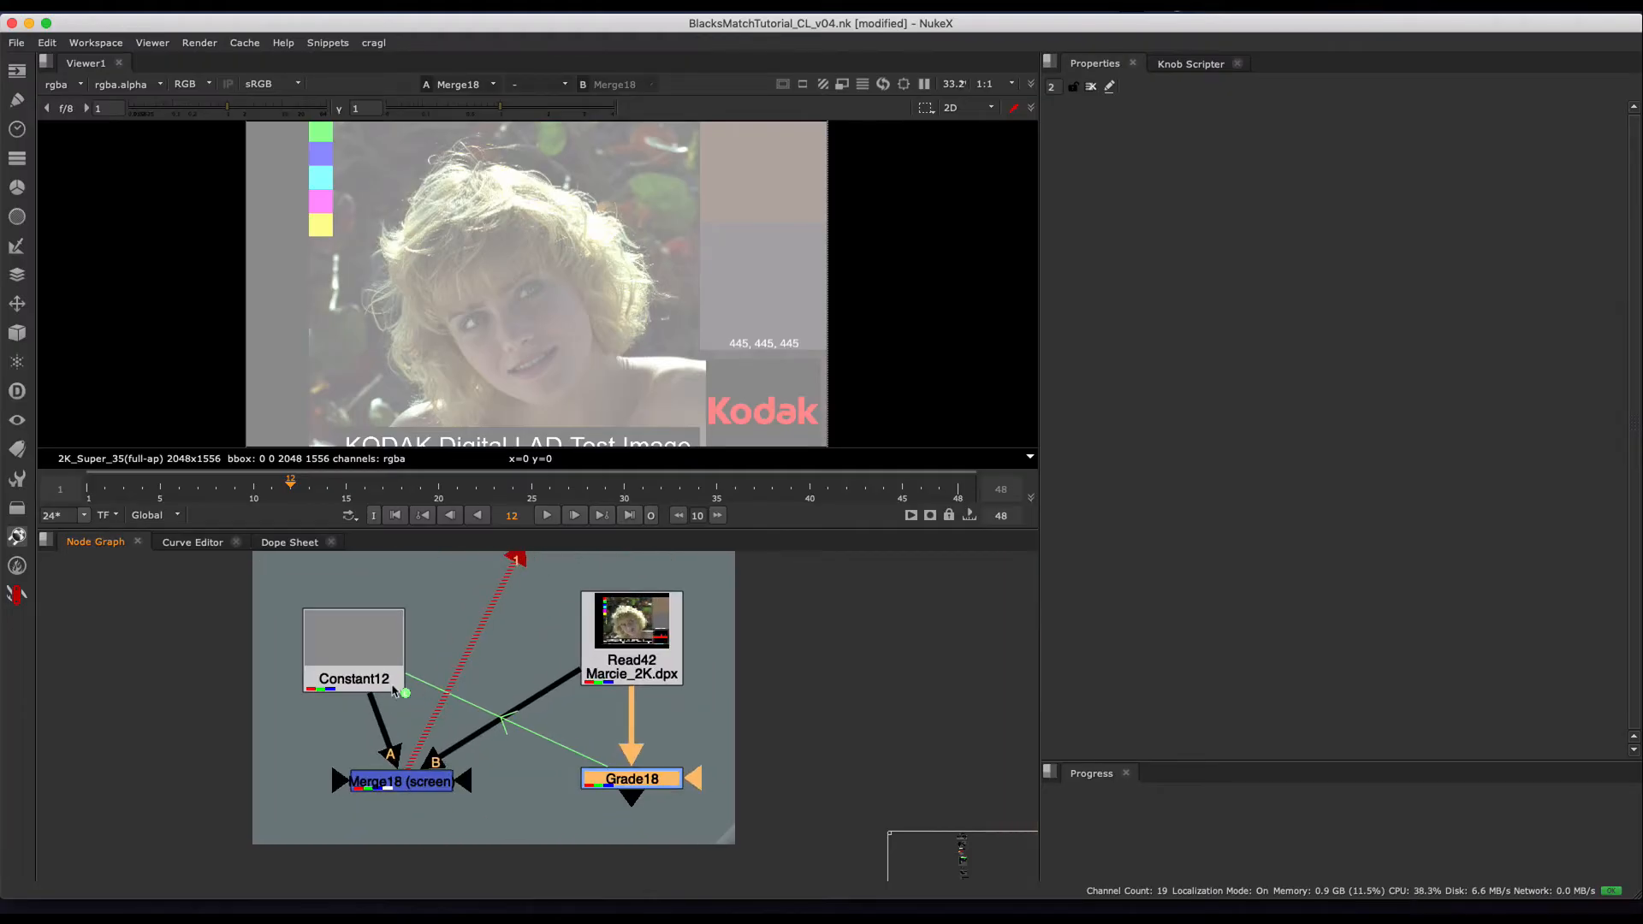
pyautogui.doubleClick(651, 776)
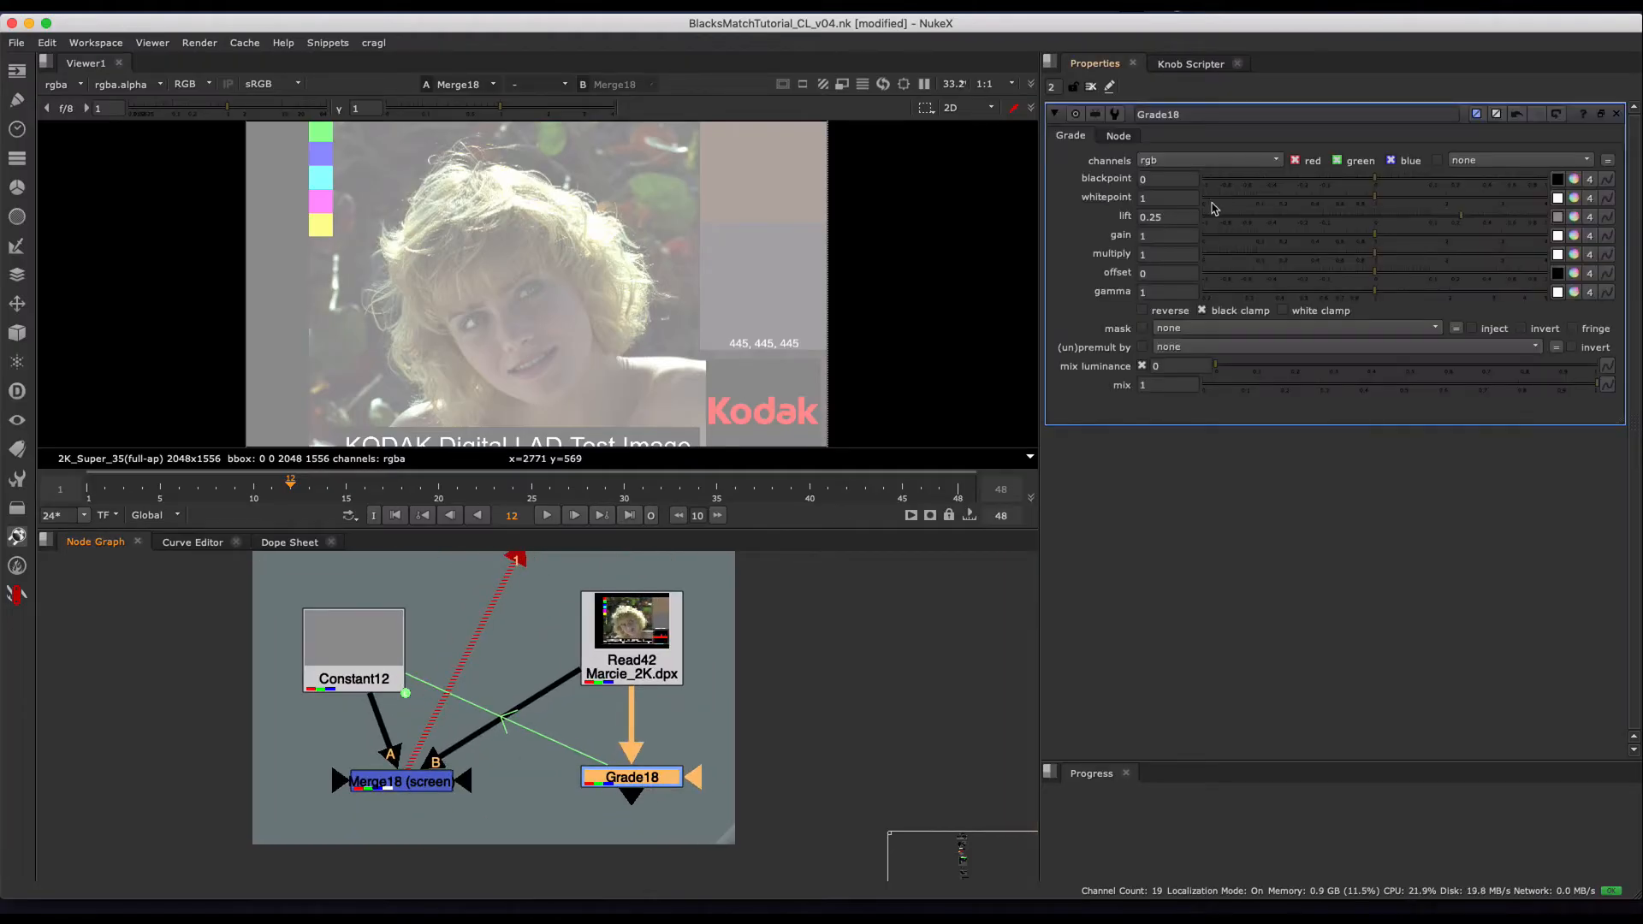
pyautogui.press('2')
pyautogui.press('1')
pyautogui.press('2')
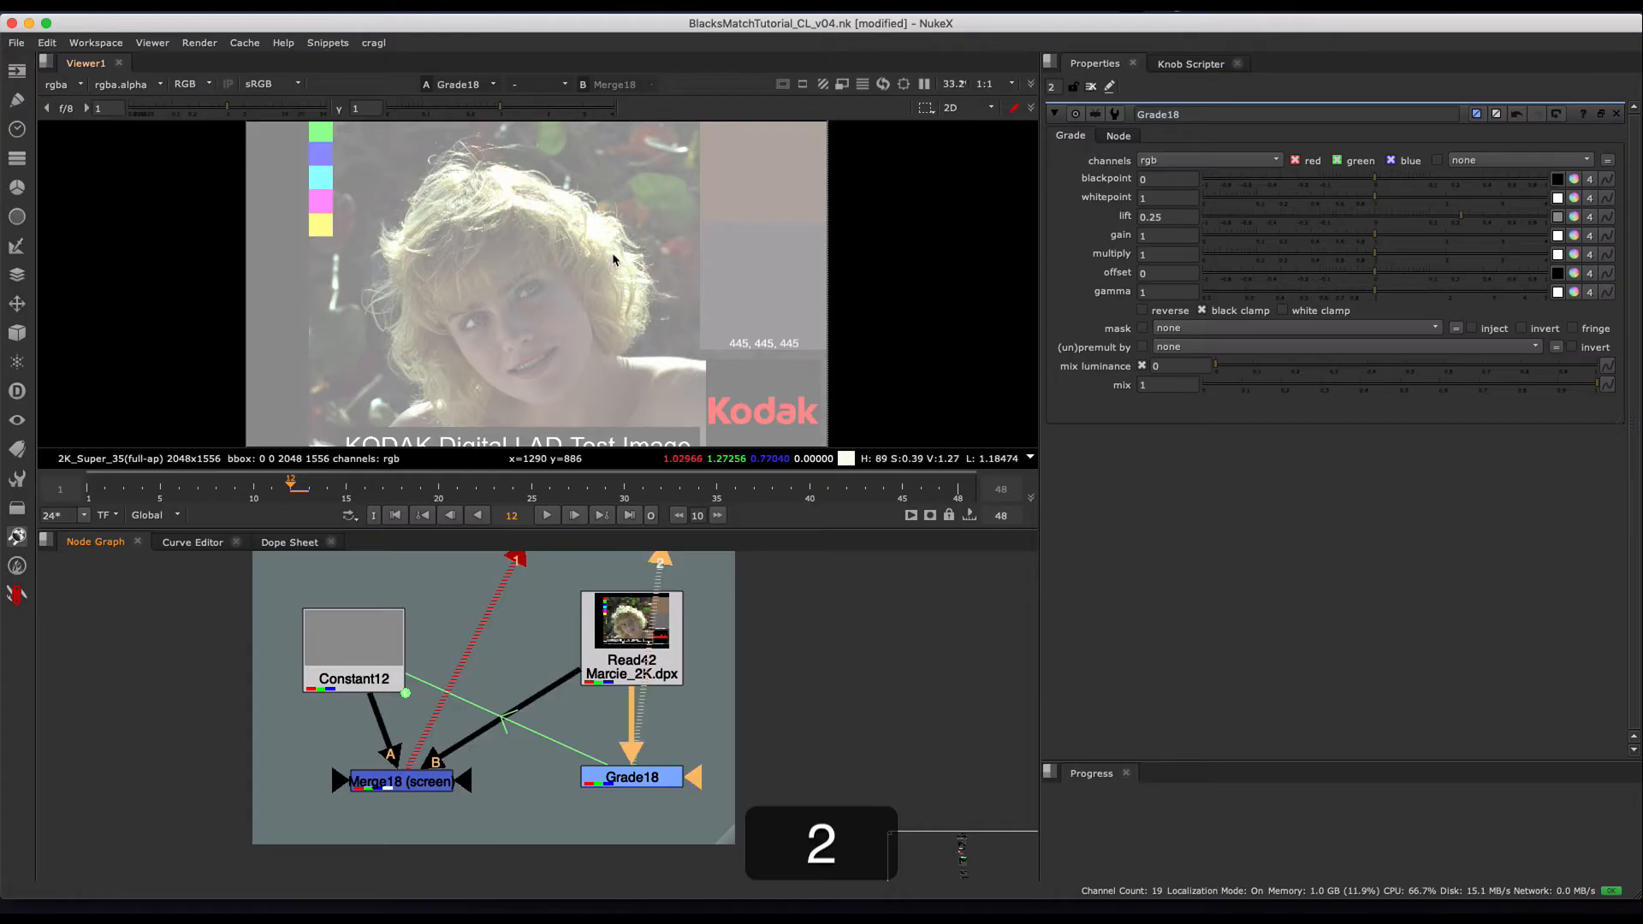
pyautogui.press('w')
pyautogui.moveTo(537, 274); pyautogui.dragTo(610, 277)
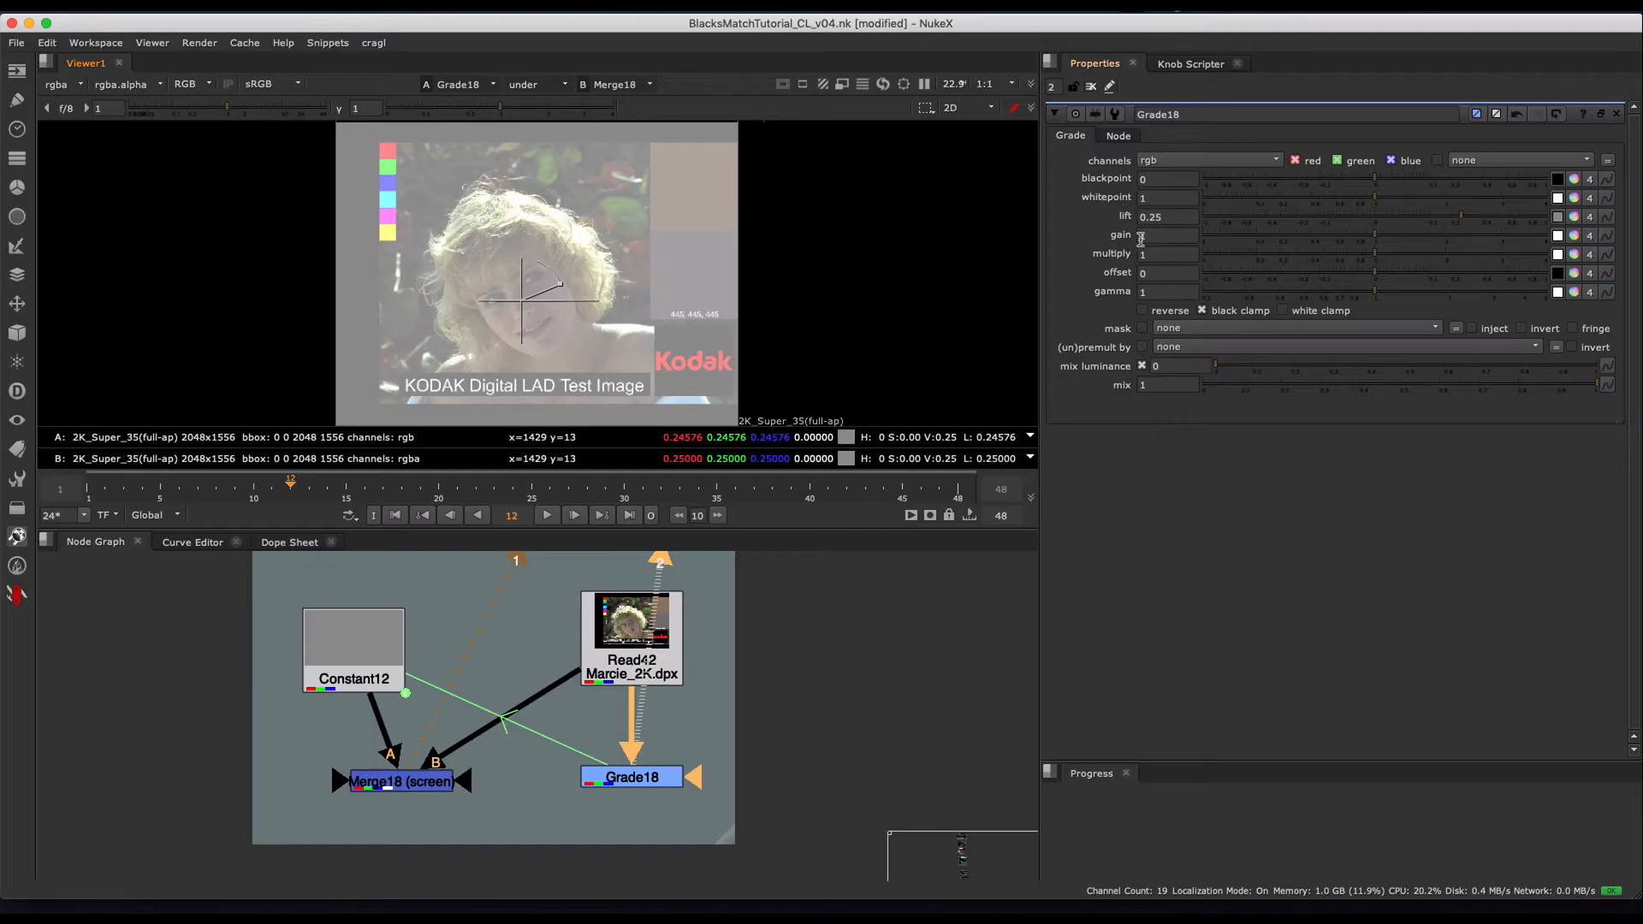
# - Go to the LIFT (GRADE) section under The Bad and view the Read17 screen versus lift graph
pyautogui.scroll(-5, 699, 651)
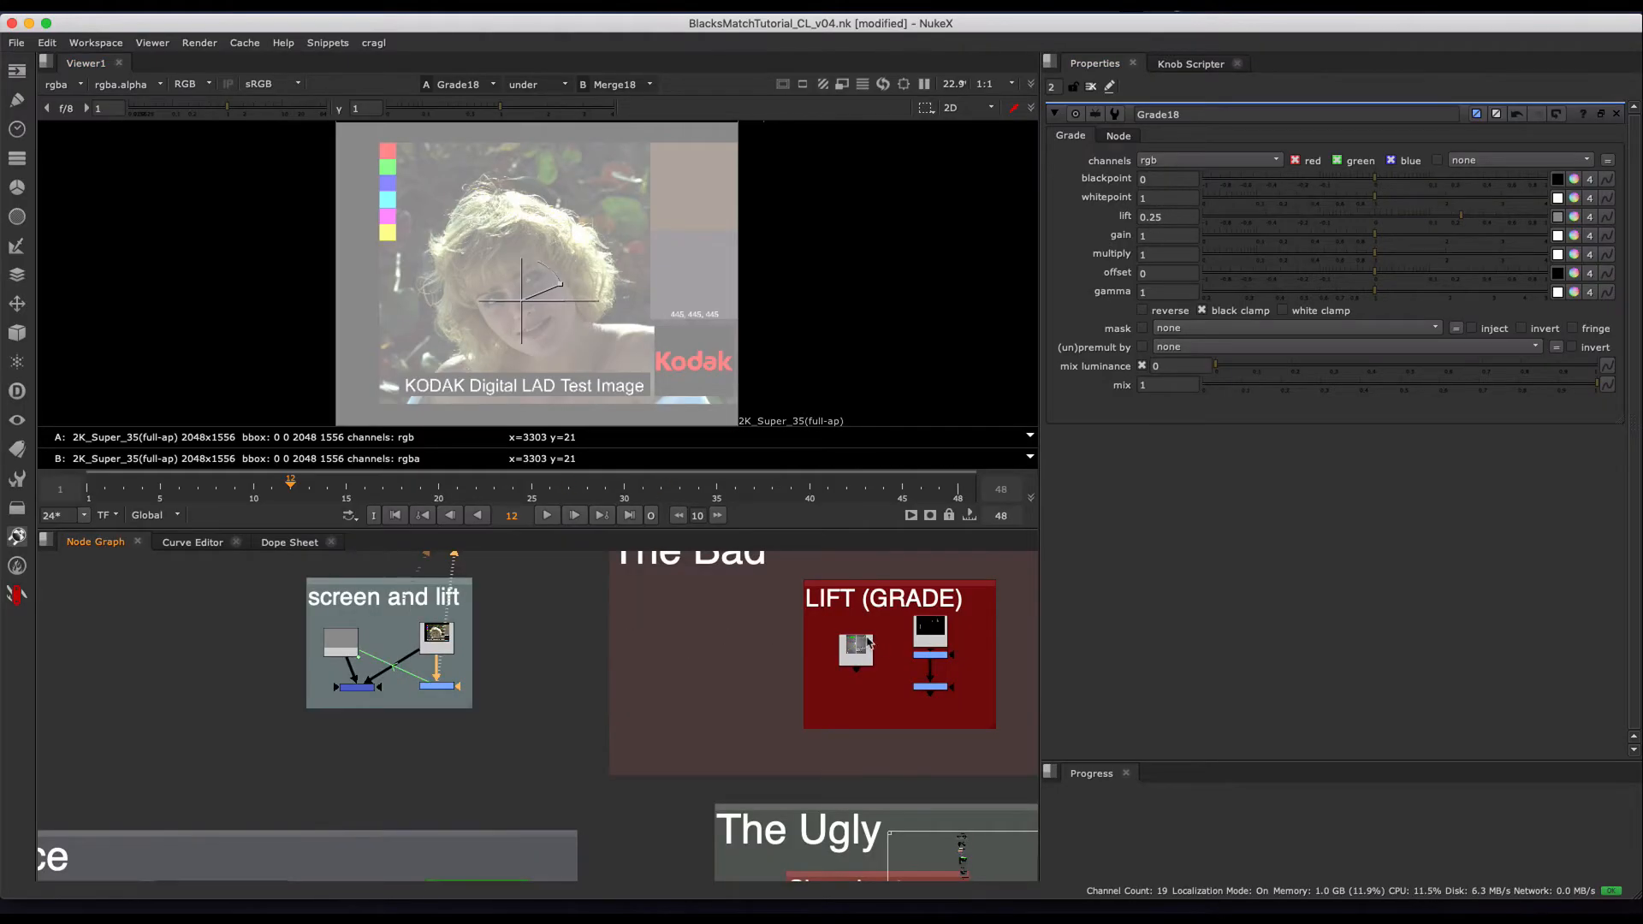
pyautogui.scroll(2, 868, 642)
pyautogui.click(825, 643)
pyautogui.press('1')
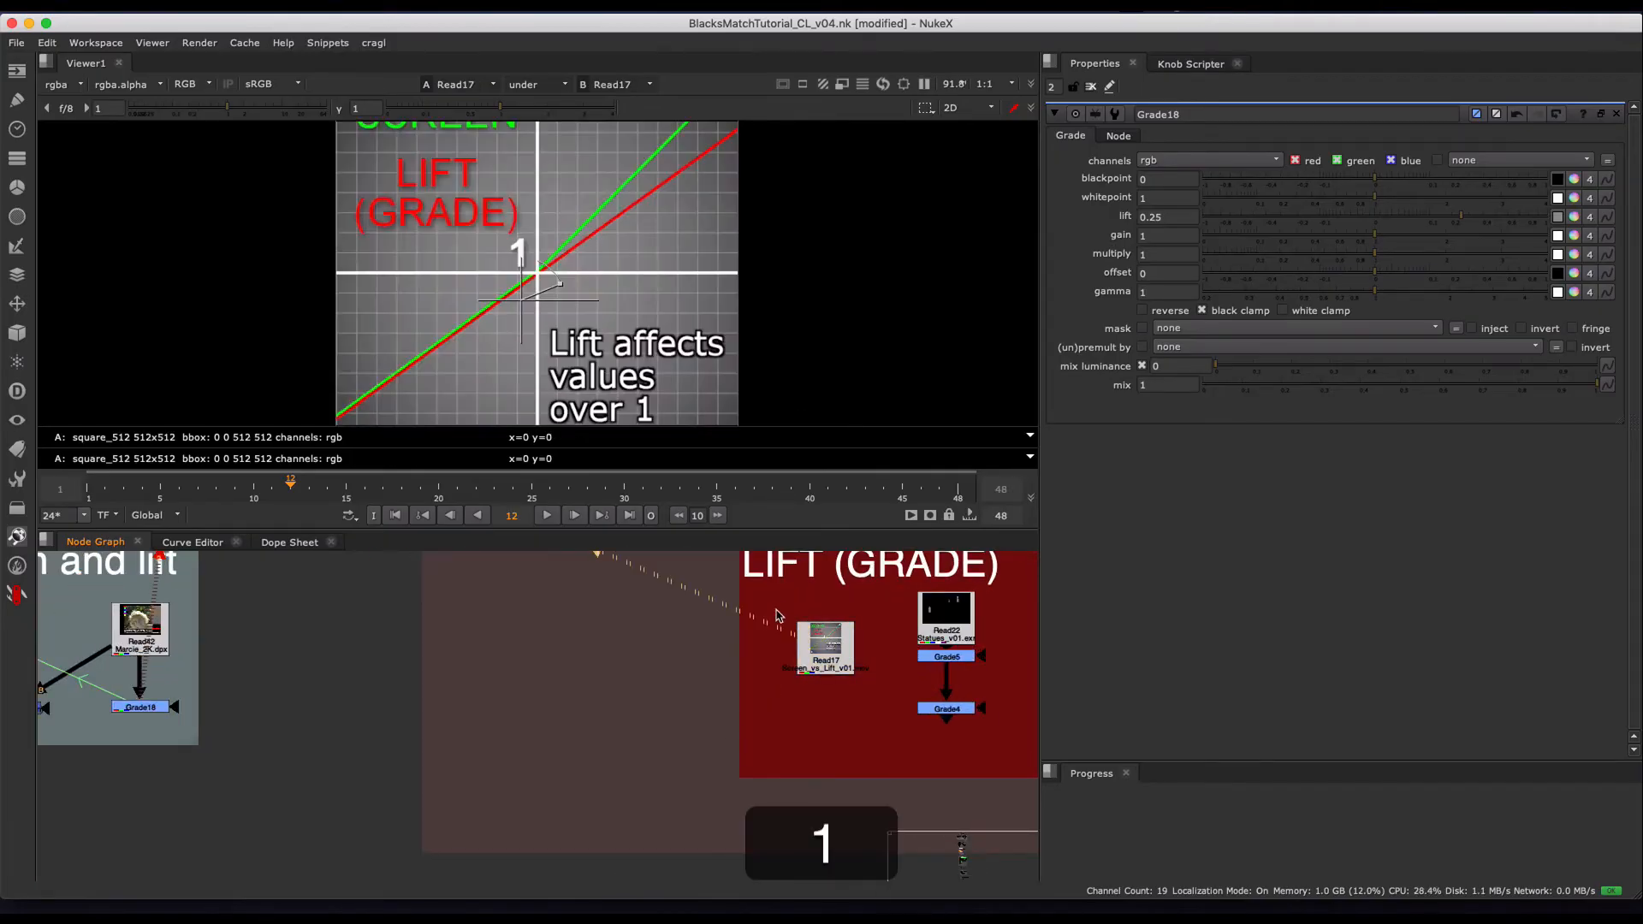
# - Remove the viewer wipe and play the screen versus lift graph from frame 1 to compare both lines above 1
pyautogui.press('f')
pyautogui.press('w')
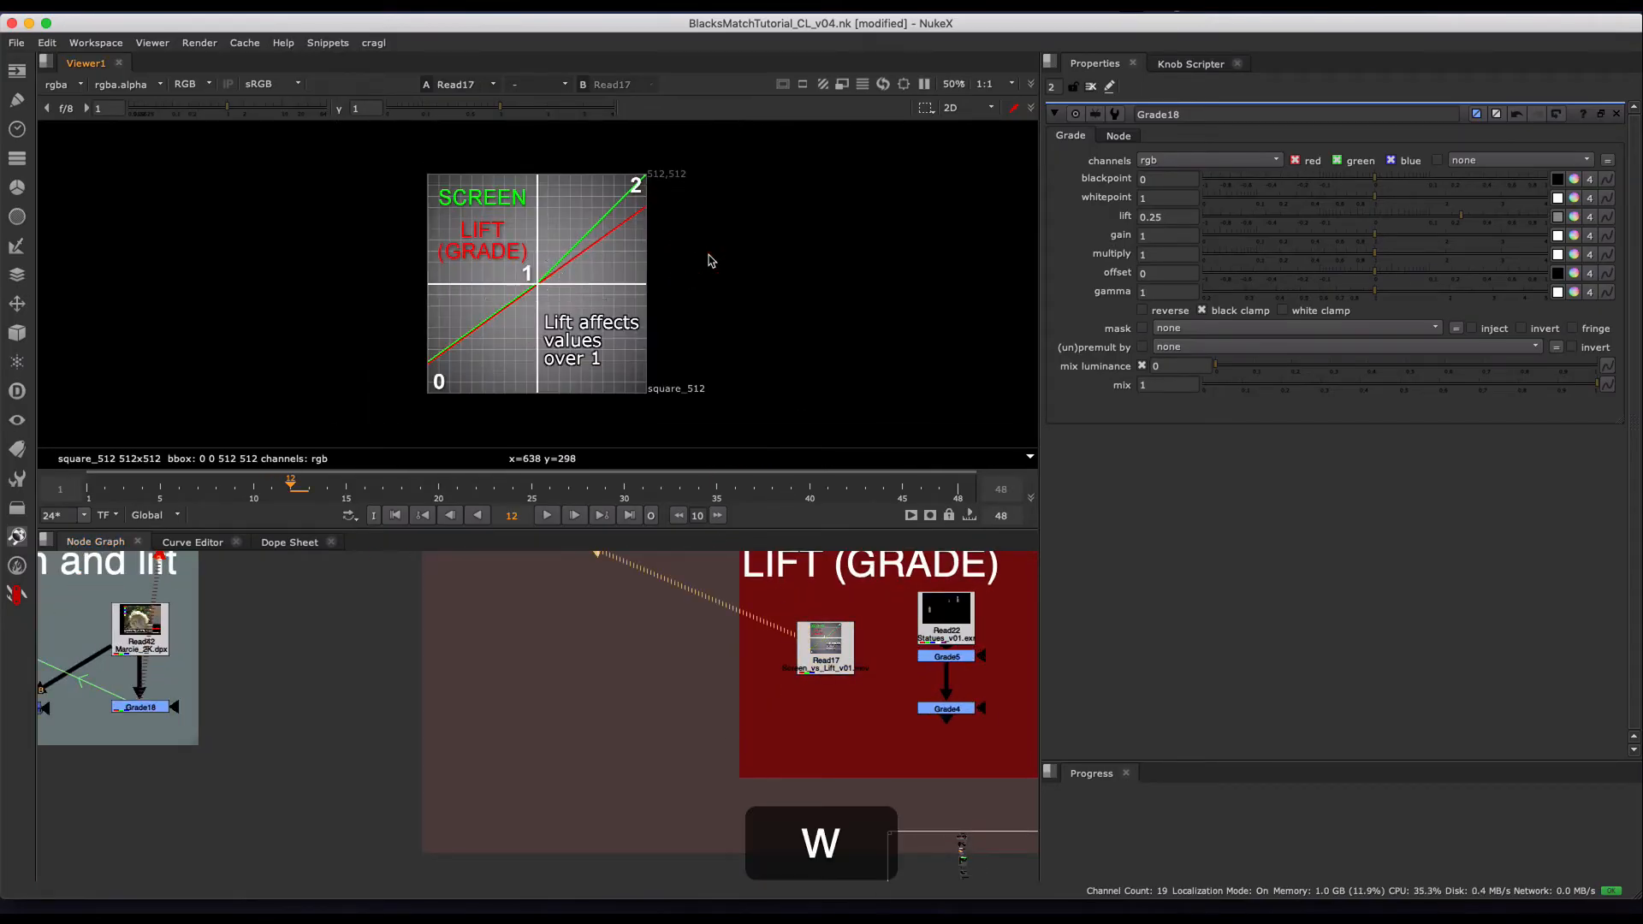
pyautogui.click(394, 515)
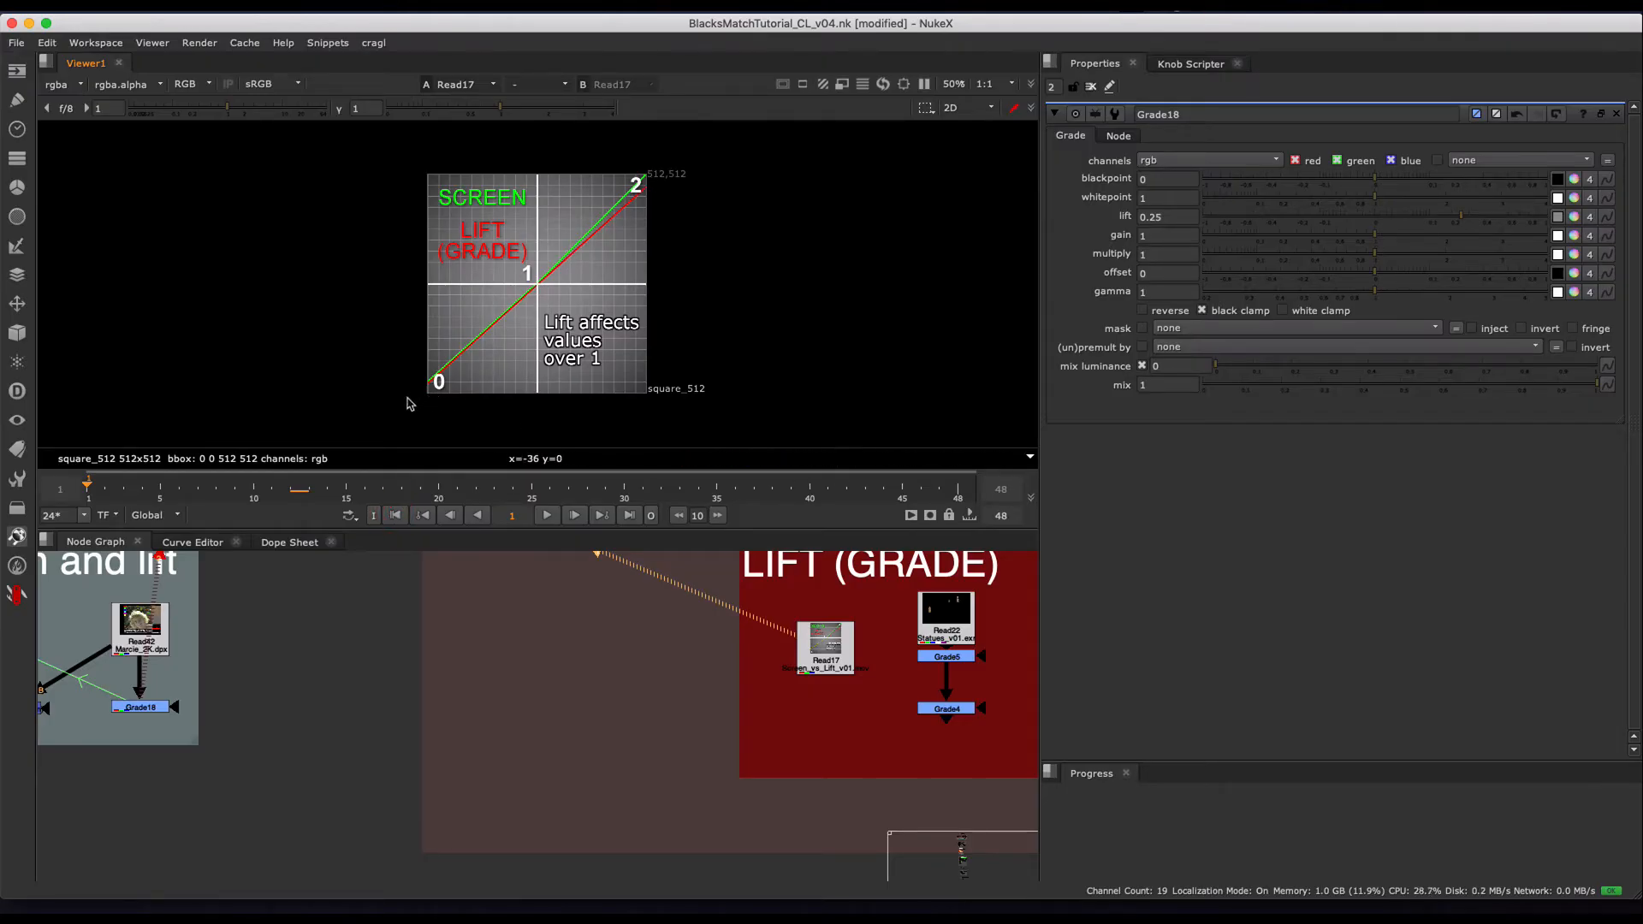
pyautogui.click(544, 515)
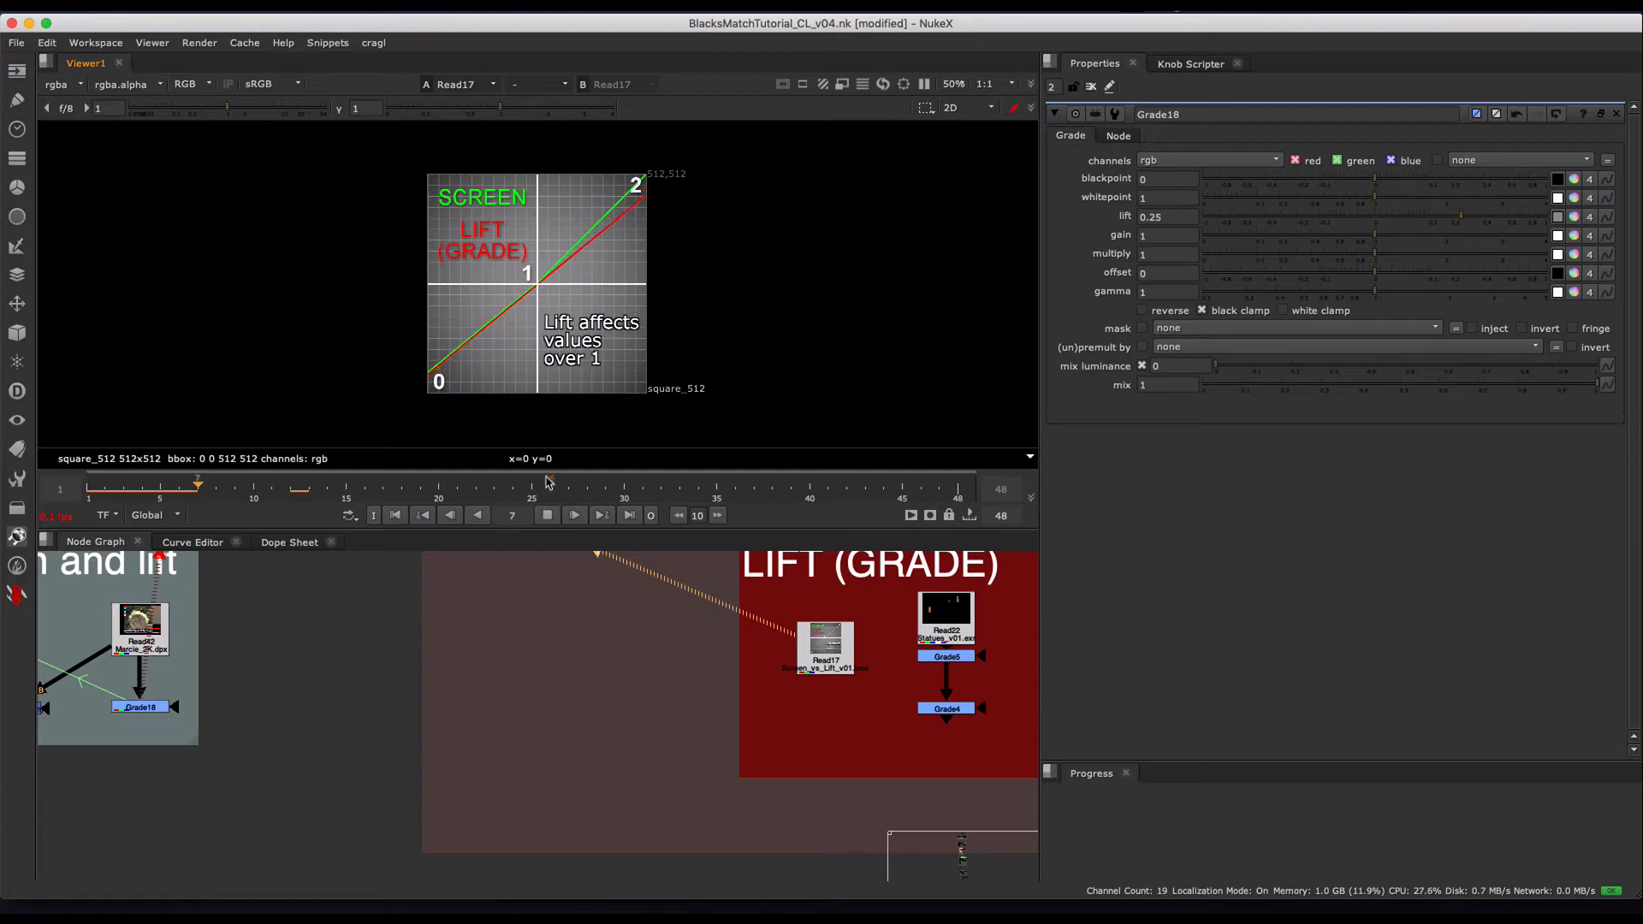
pyautogui.scroll(3, 557, 274)
pyautogui.moveTo(617, 259); pyautogui.dragTo(622, 251, button='middle')
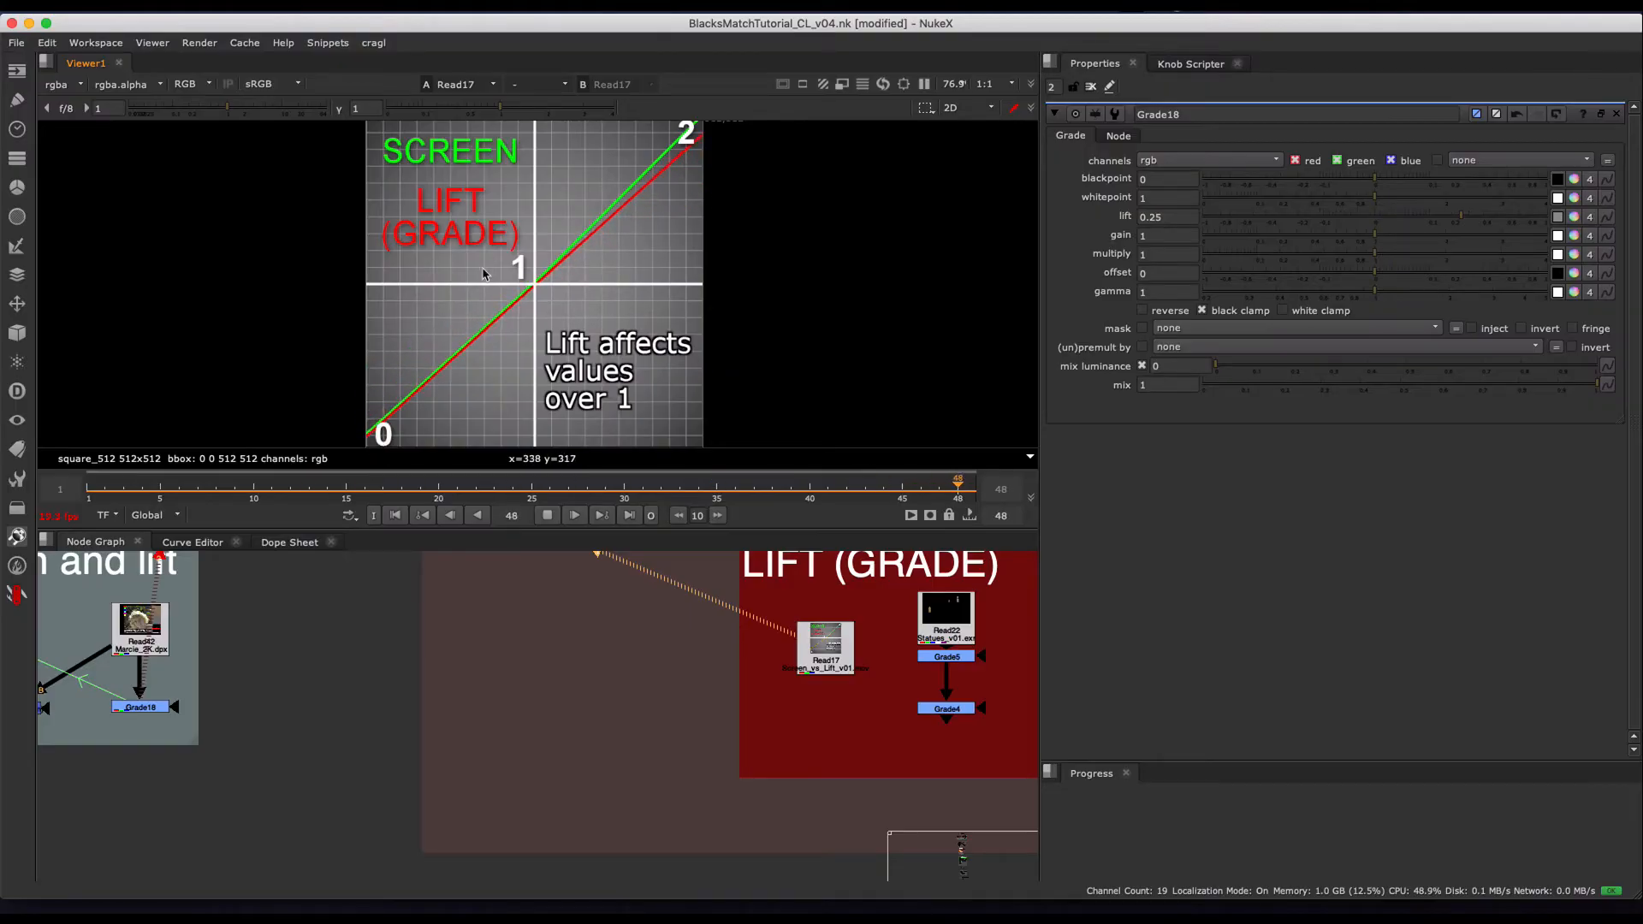
# - Return to the "screen and lift" backdrop and view Merge18 (screen) with the viewer gain lowered to 0.065
pyautogui.scroll(-2, 663, 648)
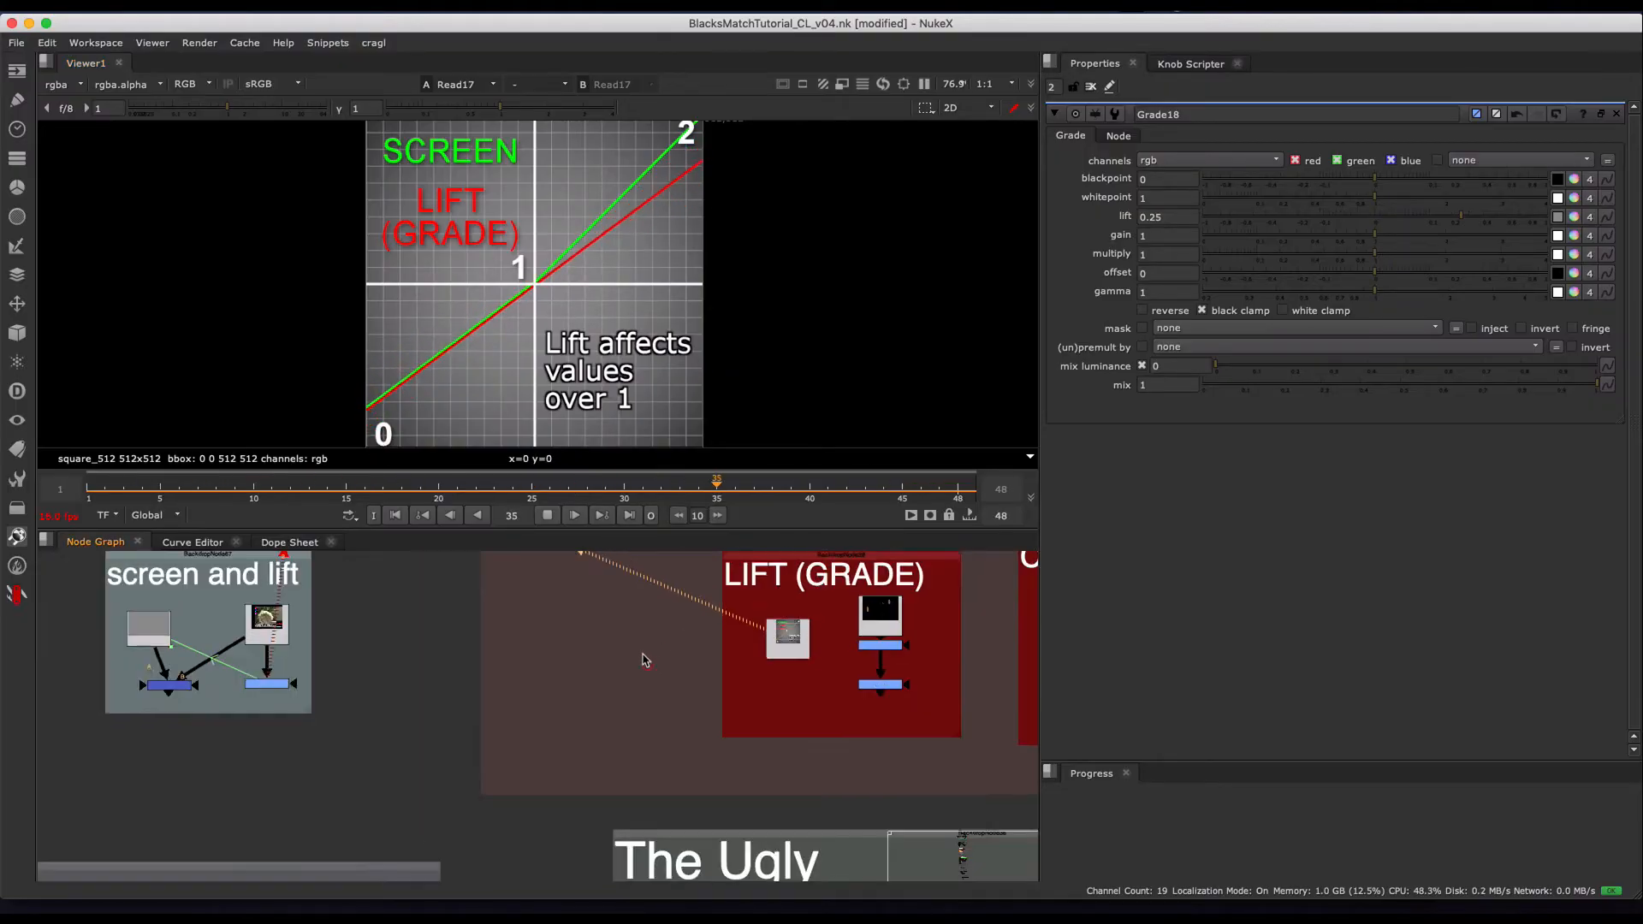
pyautogui.moveTo(631, 652); pyautogui.dragTo(736, 664, button='middle')
pyautogui.scroll(5, 321, 637)
pyautogui.click(342, 591)
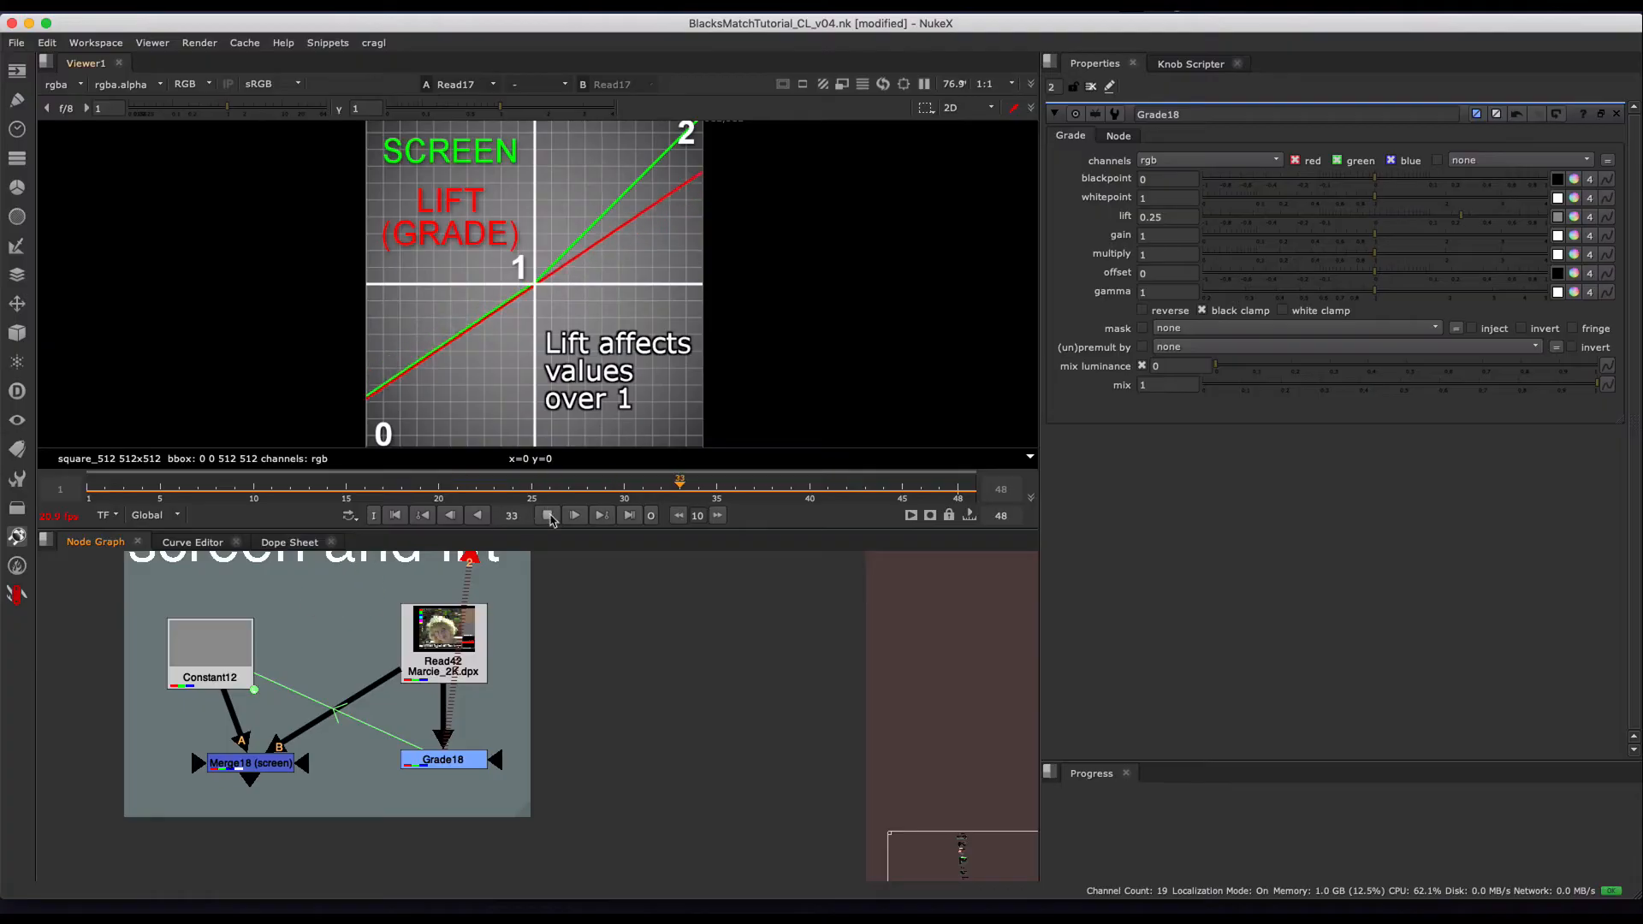
pyautogui.moveTo(155, 716); pyautogui.dragTo(337, 824)
pyautogui.press('1')
pyautogui.moveTo(517, 719); pyautogui.dragTo(337, 837)
pyautogui.click(161, 110)
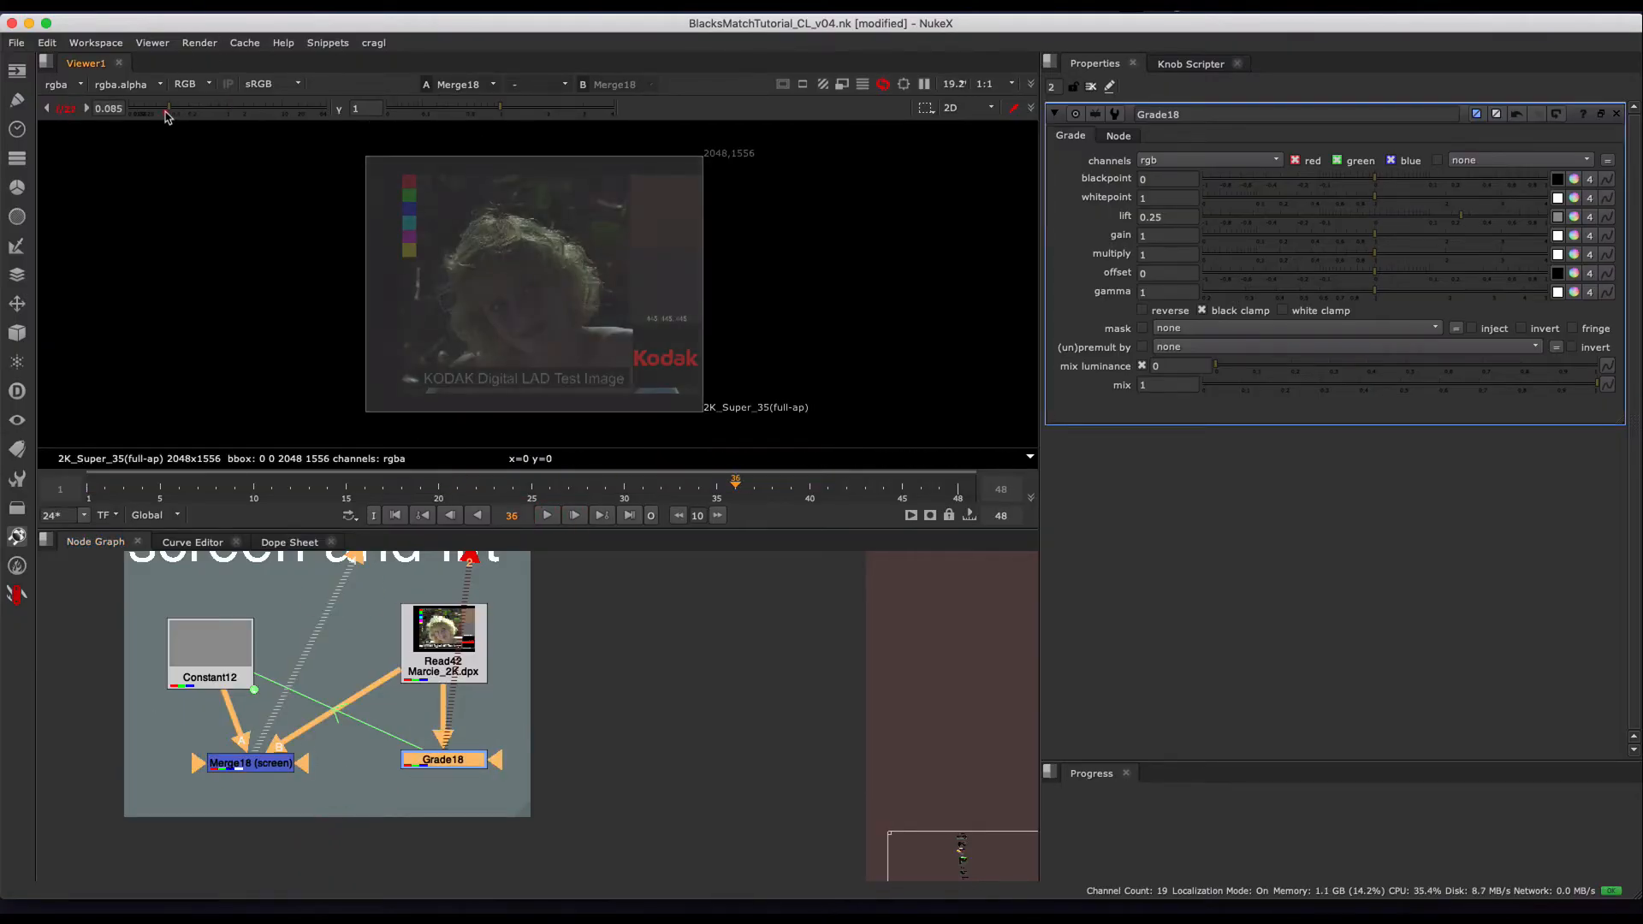
pyautogui.scroll(8, 570, 249)
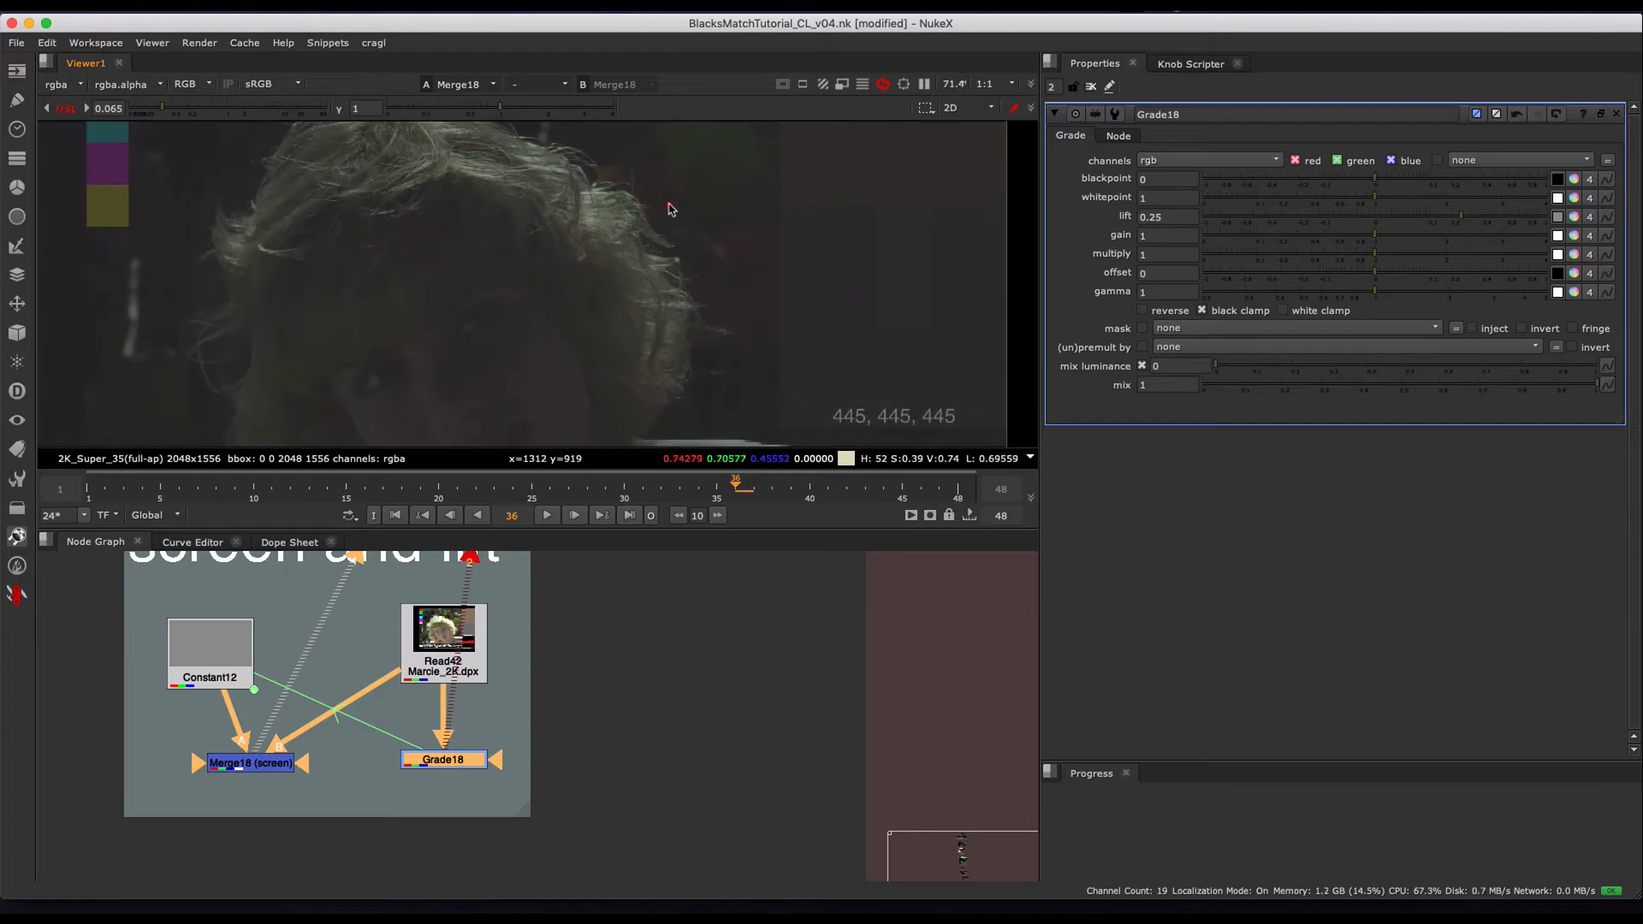
# - Toggle Merge18 (screen) off and on repeatedly to compare its effect on the highlights in the hair
pyautogui.click(249, 764)
pyautogui.press('d')
pyautogui.press('d')
pyautogui.press('d')
pyautogui.press('d')
pyautogui.press('d')
pyautogui.press('d')
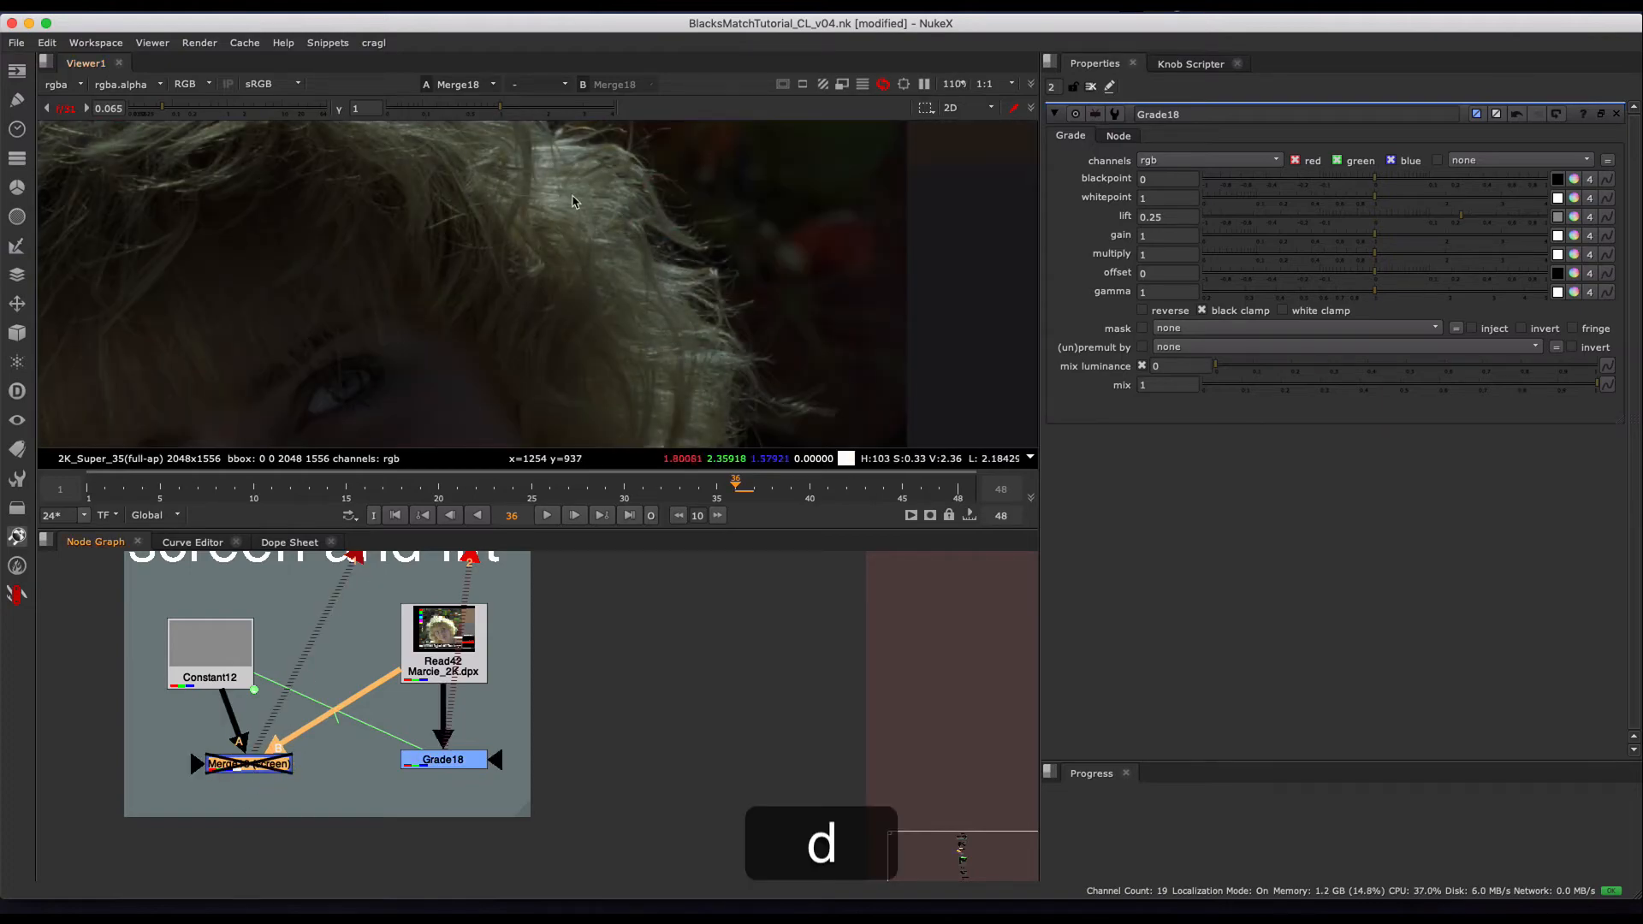
pyautogui.press('d')
pyautogui.press('d')
pyautogui.scroll(5, 543, 224)
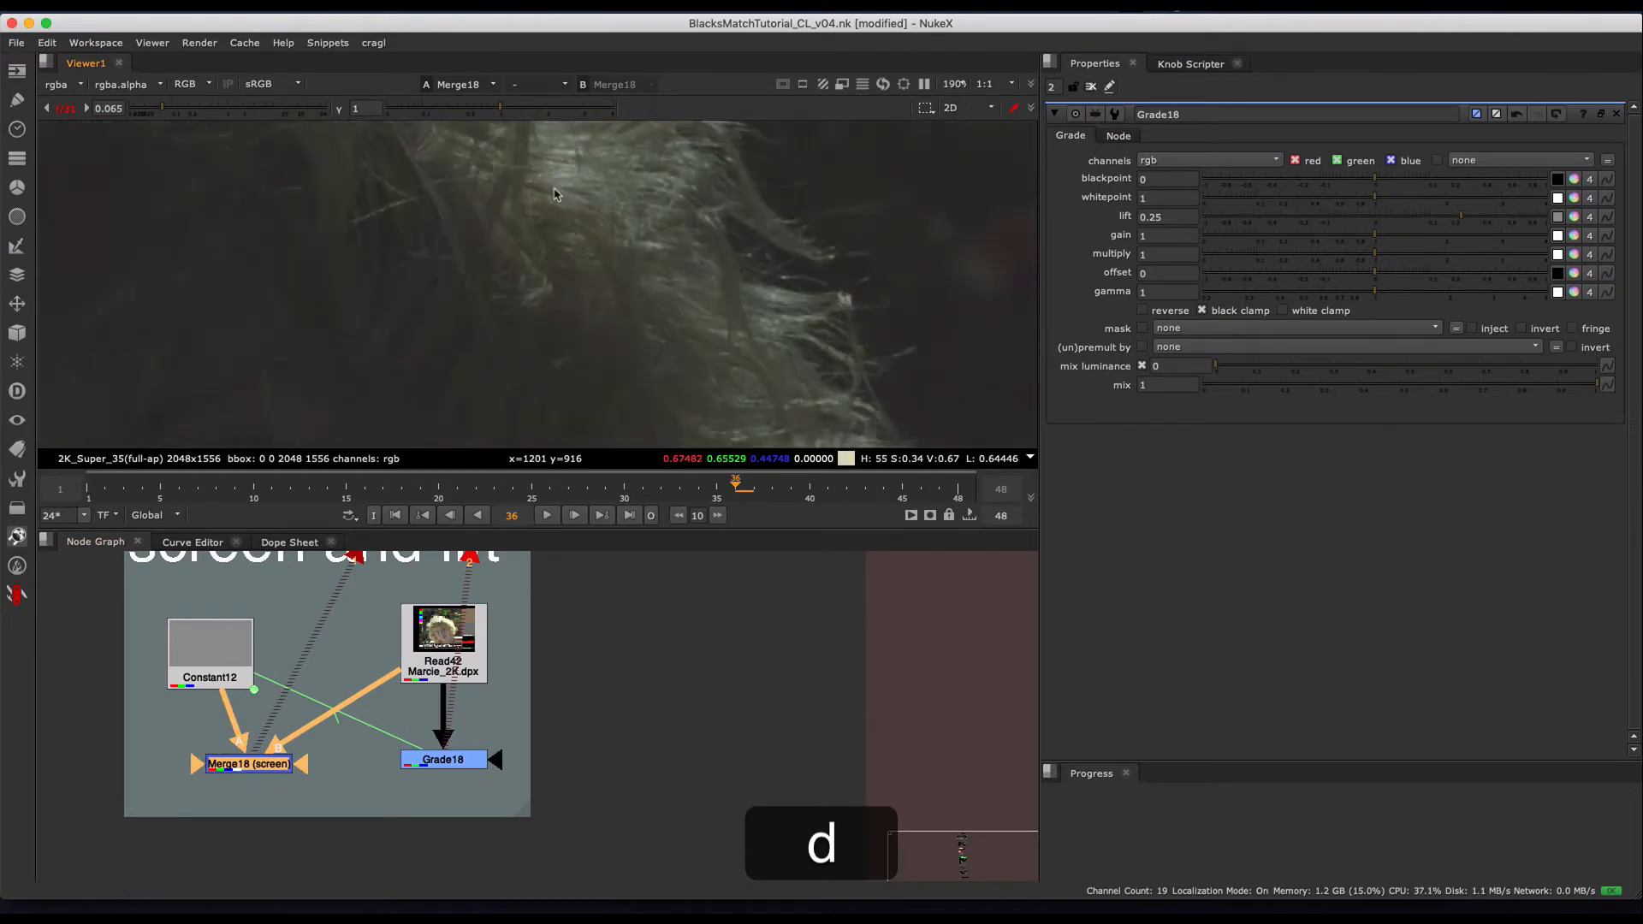
pyautogui.press('d')
pyautogui.press('d')
pyautogui.press('d')
pyautogui.press('d')
pyautogui.moveTo(507, 243); pyautogui.dragTo(591, 254, button='middle')
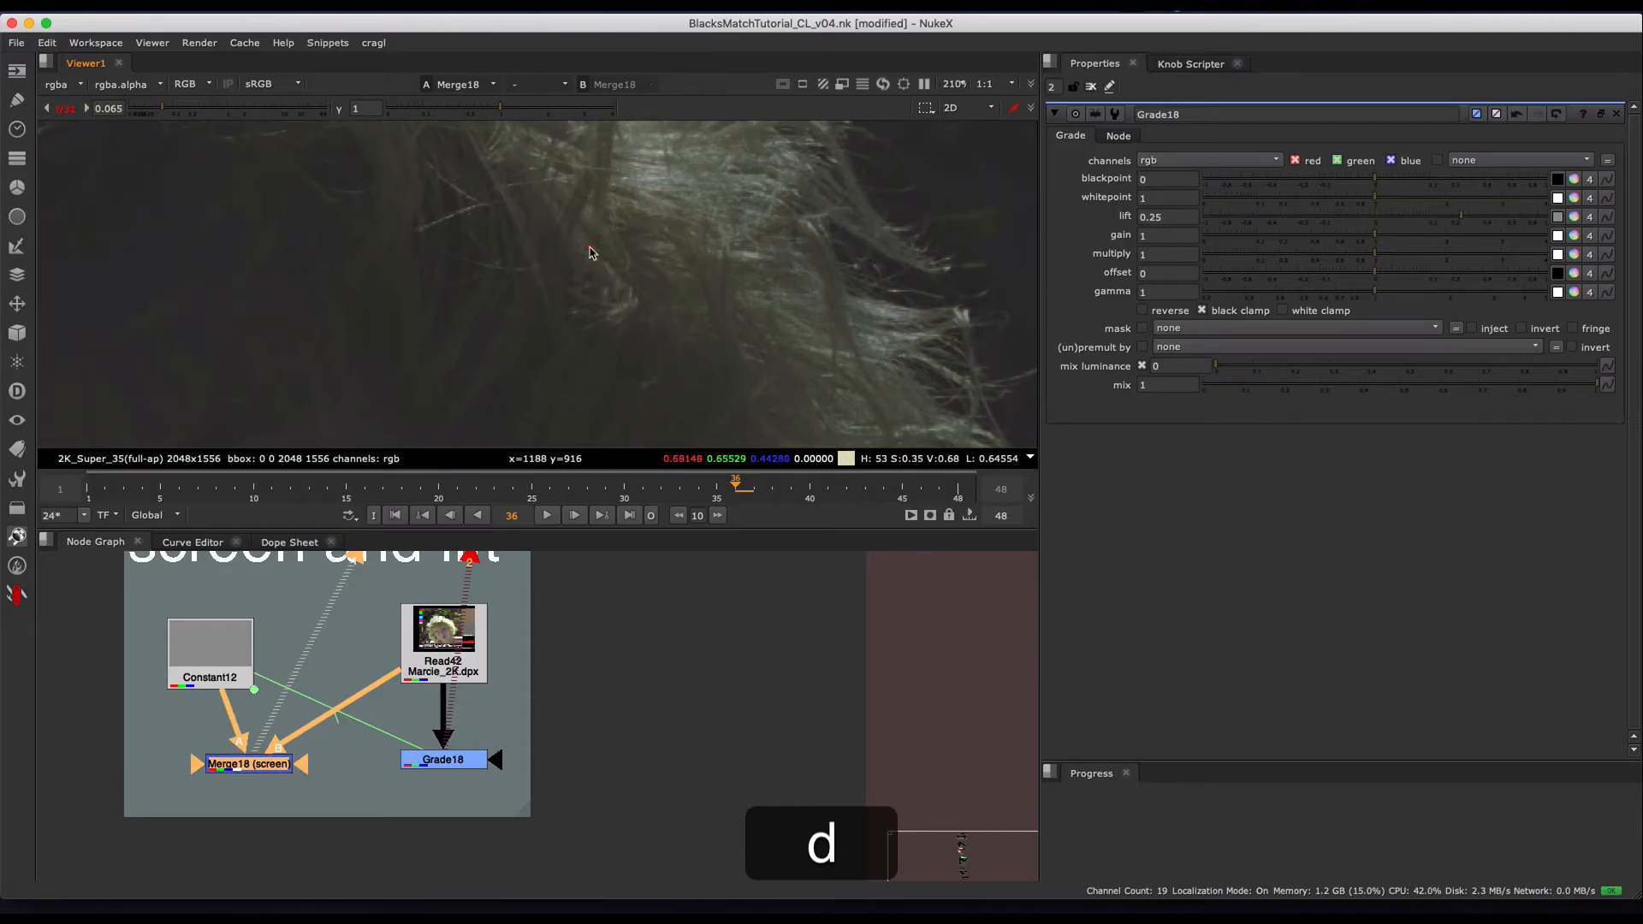
# - Alternate the viewer between Merge18 (screen), Grade18 and the original Read42 plate to compare the hair highlights
pyautogui.moveTo(502, 737); pyautogui.dragTo(342, 815)
pyautogui.press('2')
pyautogui.press('1')
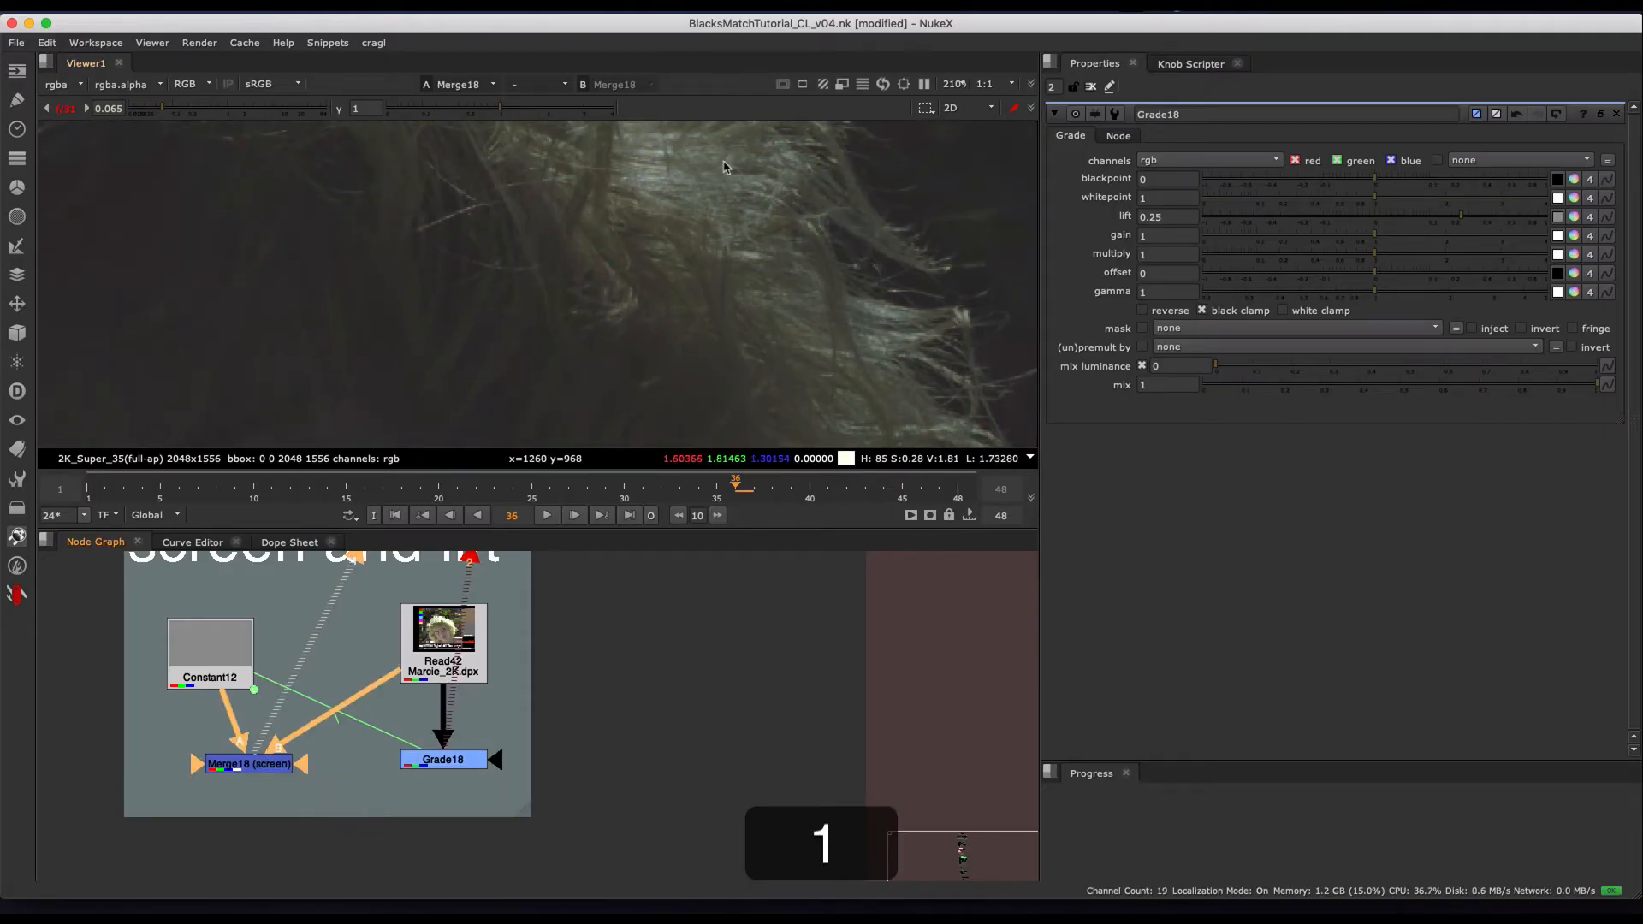
pyautogui.press('2')
pyautogui.click(443, 637)
pyautogui.press('1')
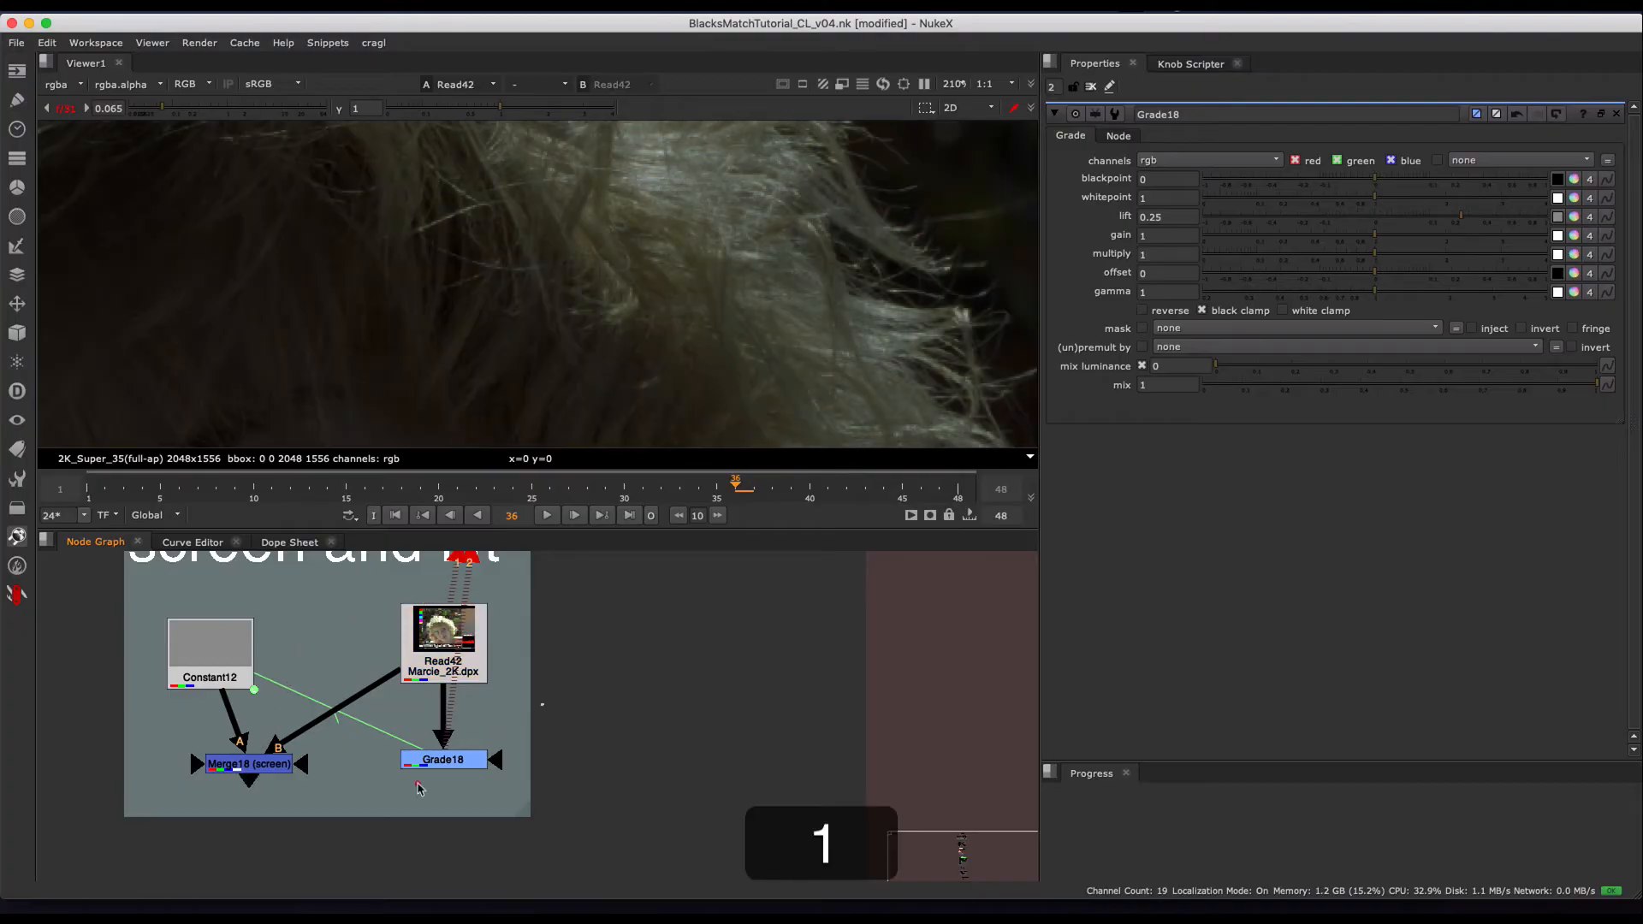
pyautogui.press('2')
# - View Grade18's lift result and toggle the grade off and on while inspecting the hair highlights up close
pyautogui.click(367, 850)
pyautogui.moveTo(516, 706); pyautogui.dragTo(343, 866)
pyautogui.press('d')
pyautogui.press('d')
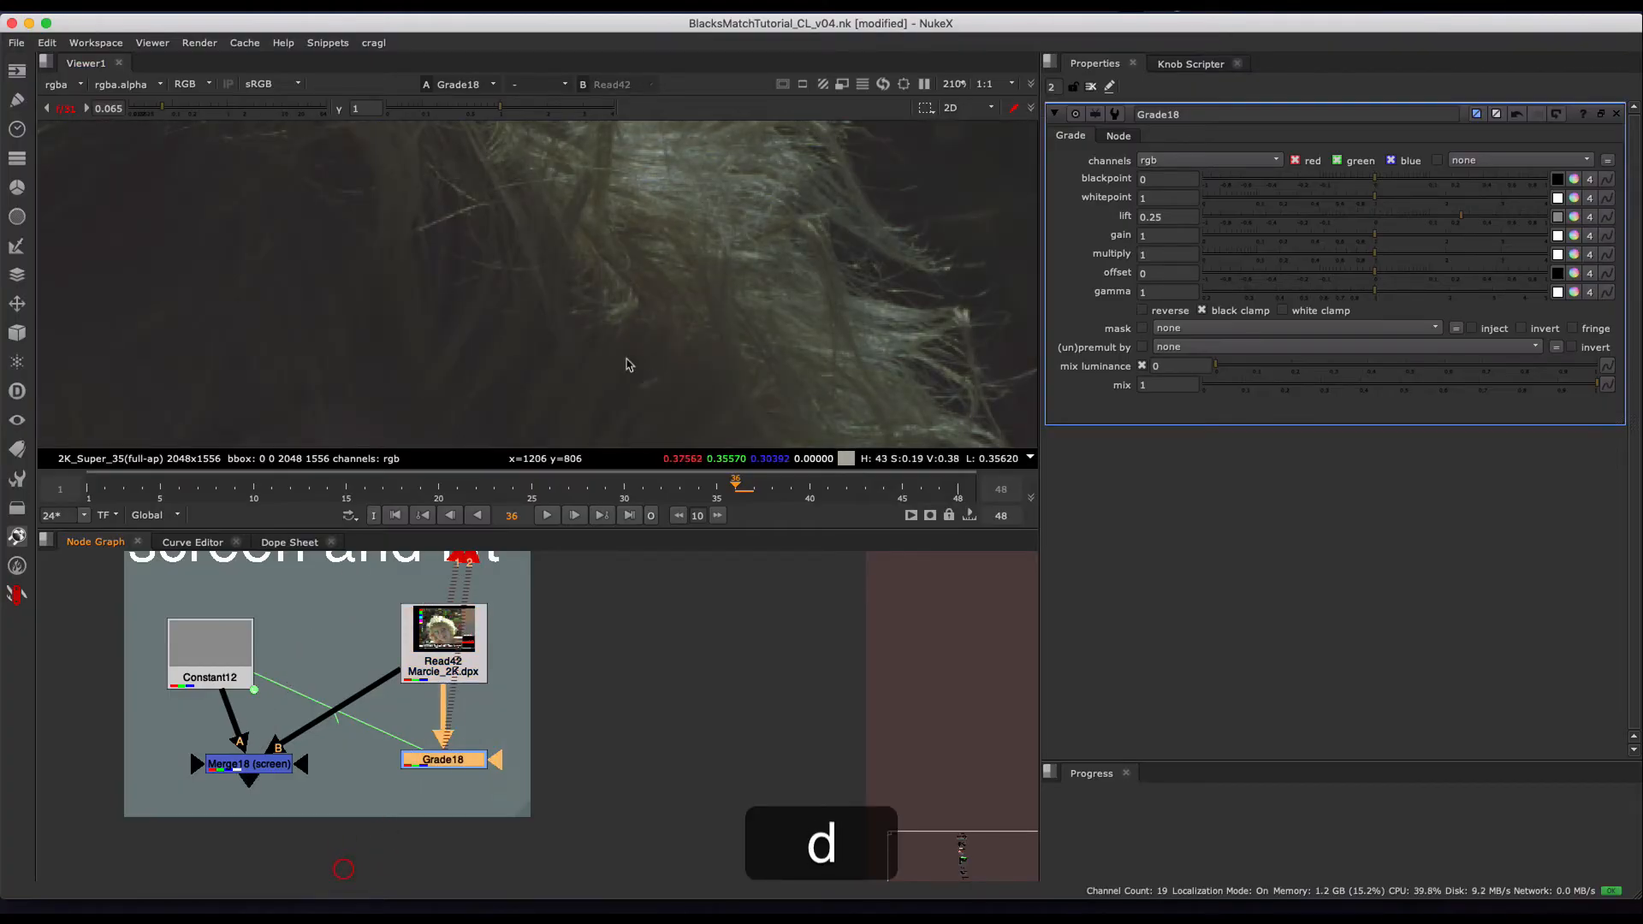
pyautogui.keyDown('alt'); pyautogui.moveTo(674, 151); pyautogui.dragTo(760, 78, button='middle'); pyautogui.keyUp('alt')
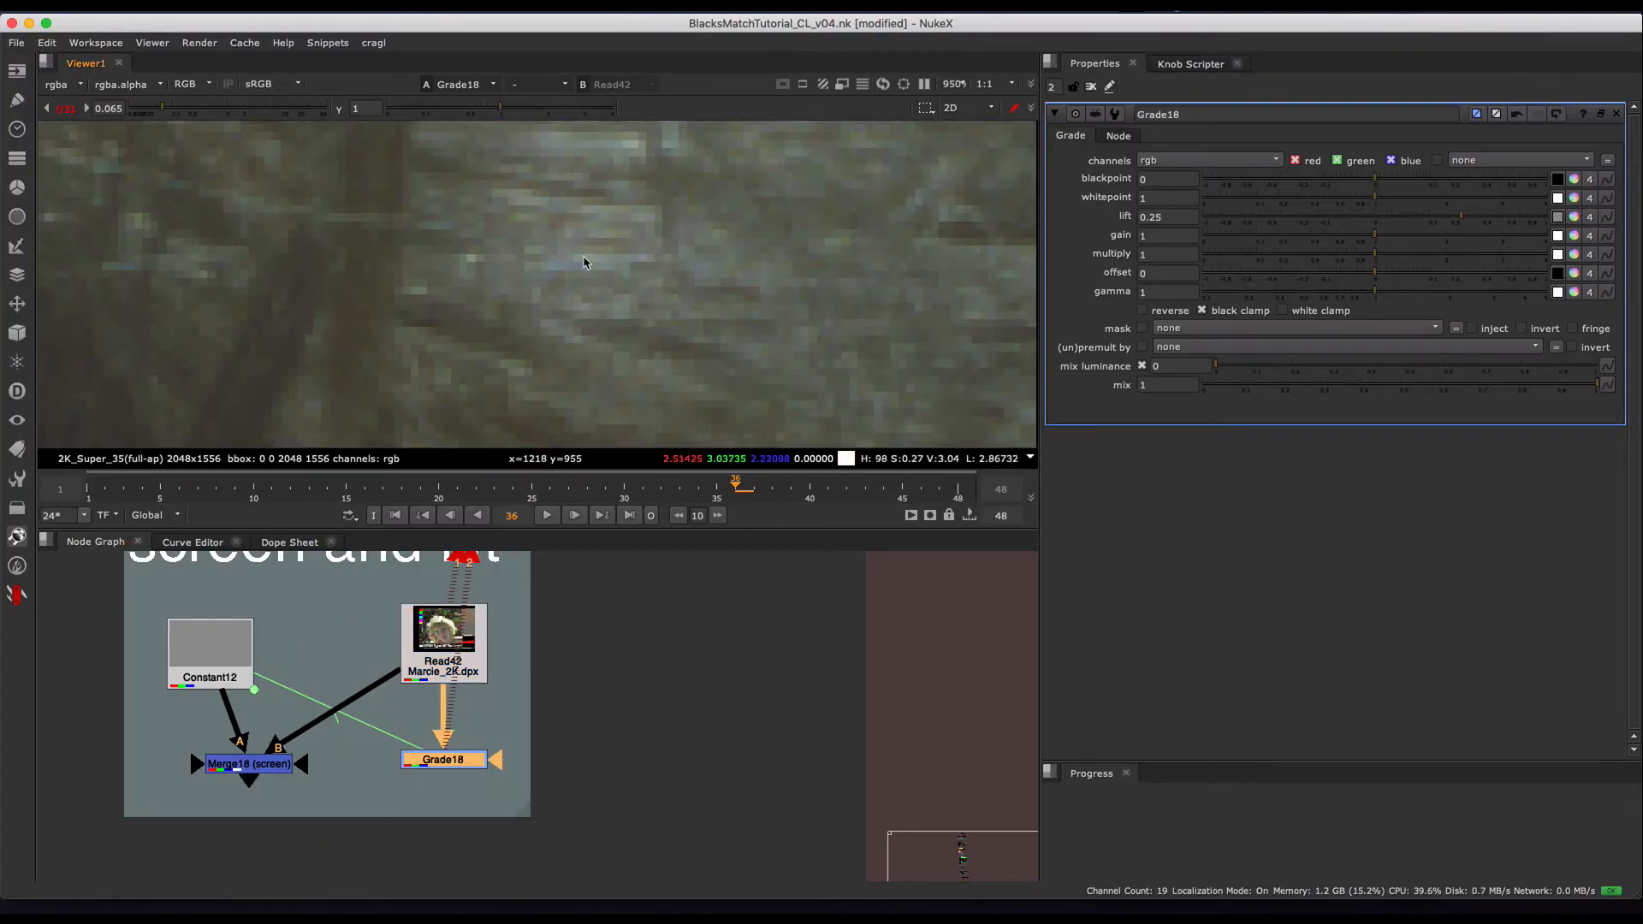
# - Sample the bright hair pixel at x=1220, y=954 and toggle Grade18 off and on to compare its RGB values
pyautogui.keyDown('super'); pyautogui.click(590, 261); pyautogui.keyUp('super')
pyautogui.press('super+d')
pyautogui.press('d')
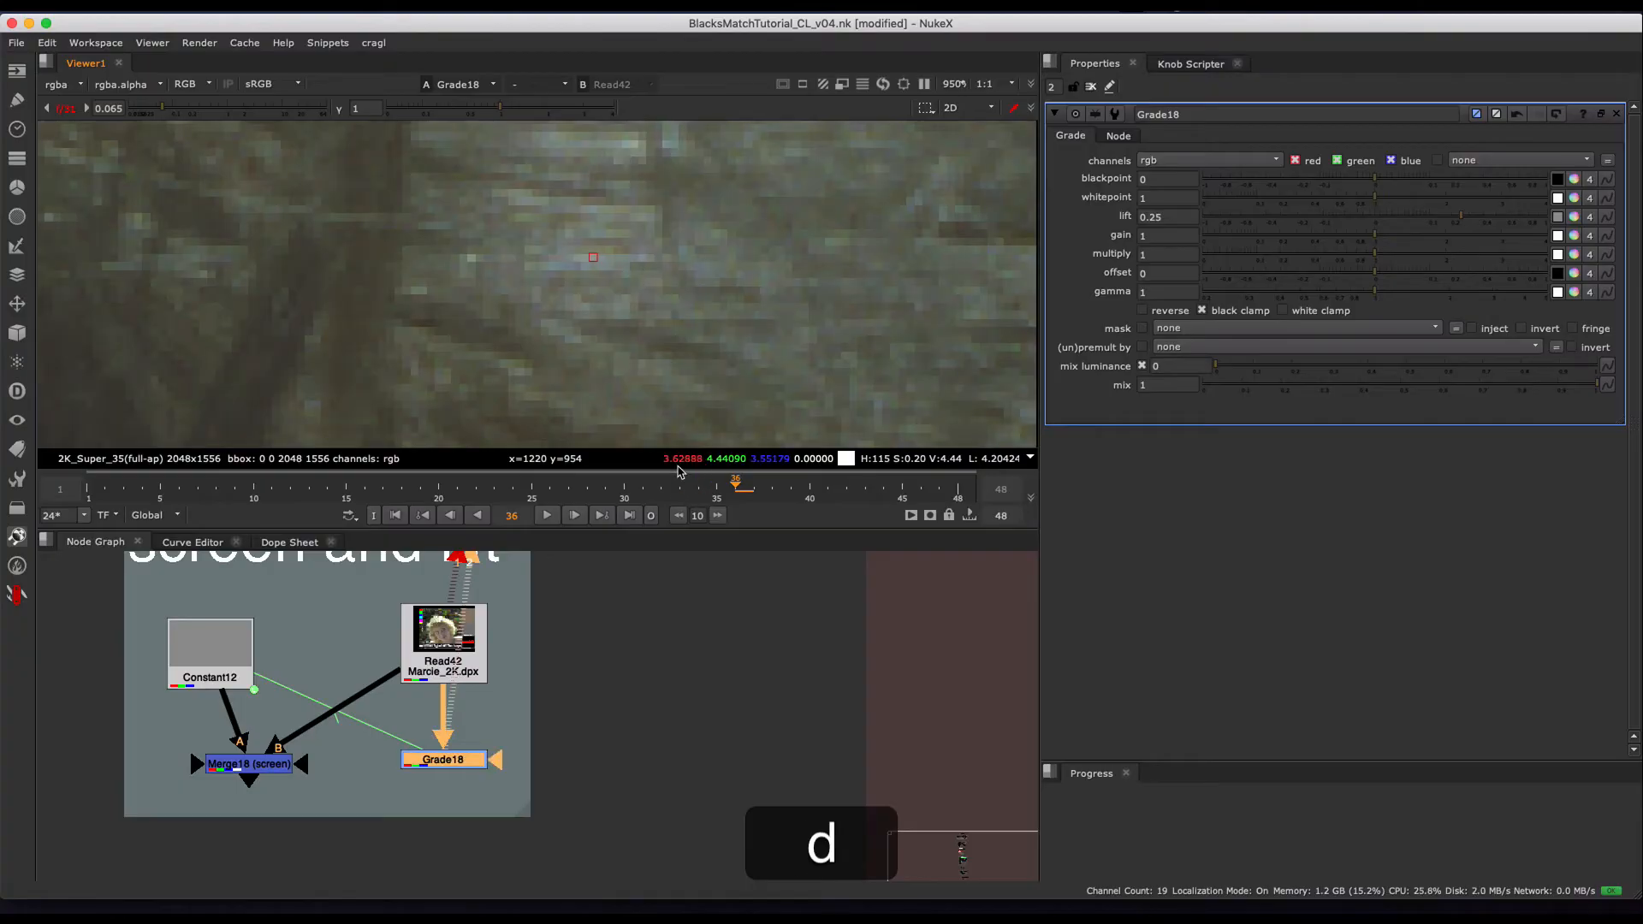
pyautogui.press('d')
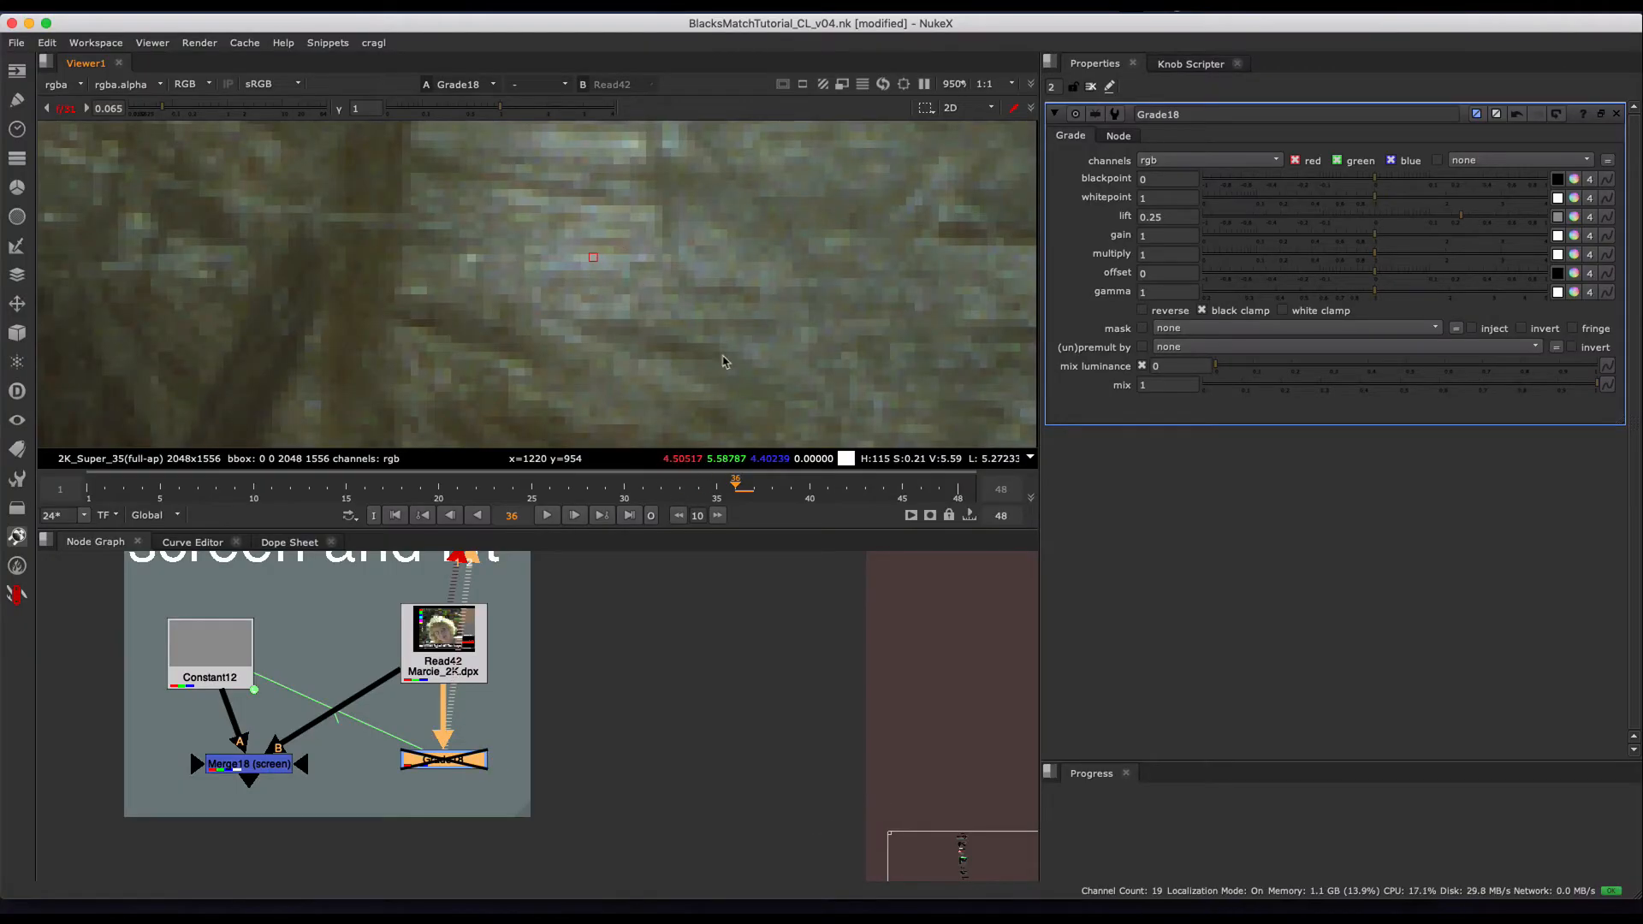
pyautogui.press('d')
pyautogui.press('d')
pyautogui.press('d')
pyautogui.press('d')
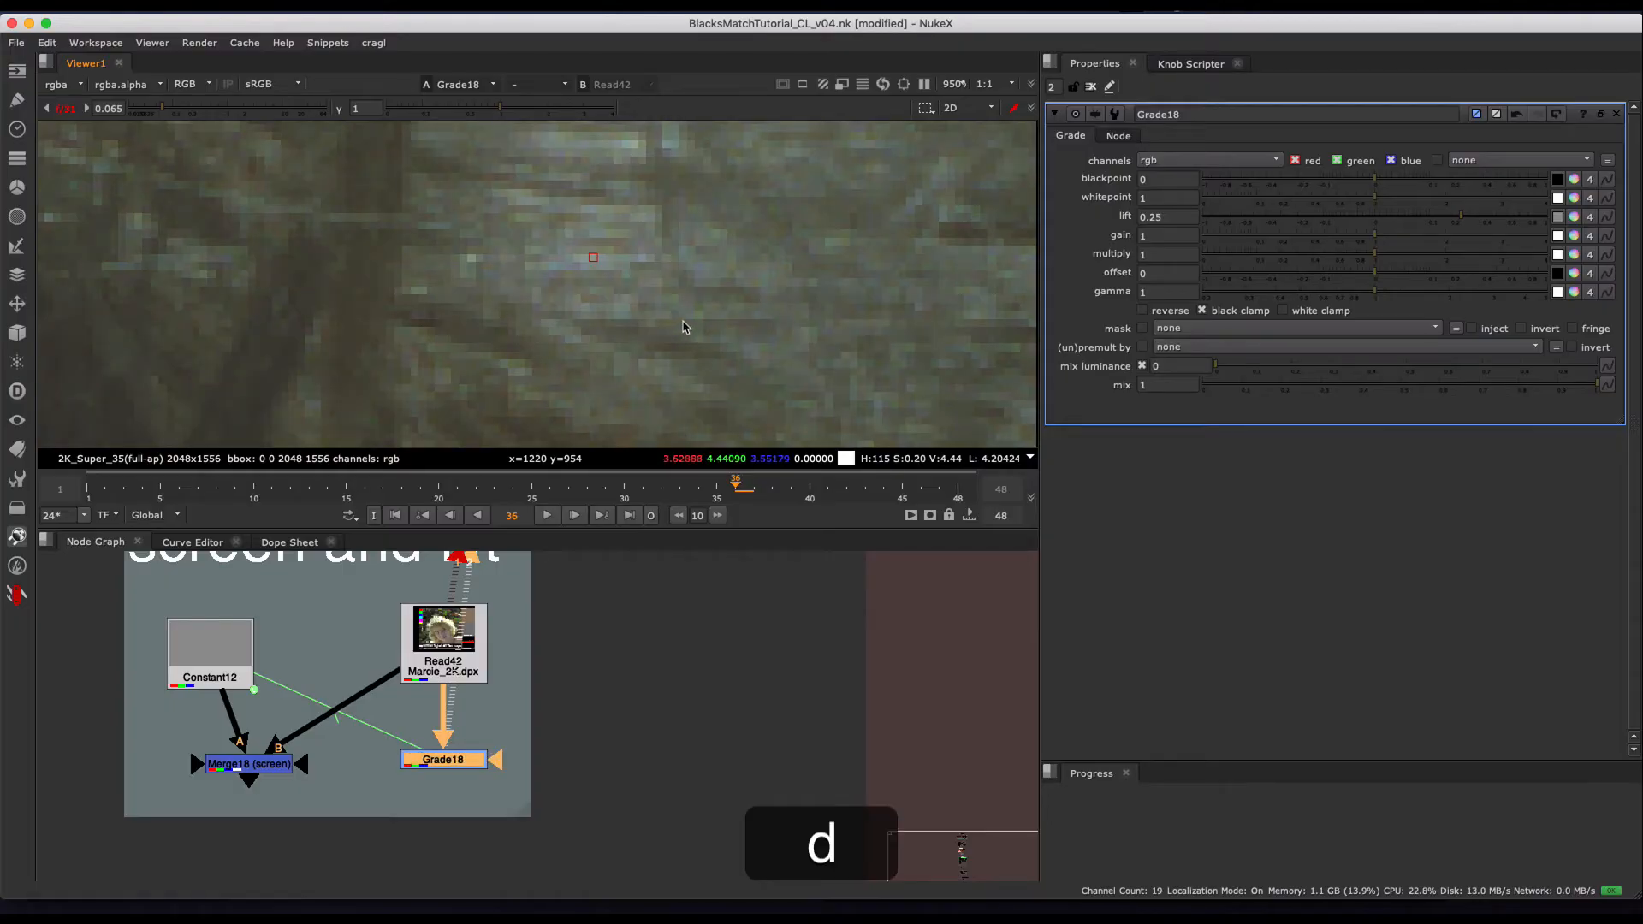
pyautogui.press('d')
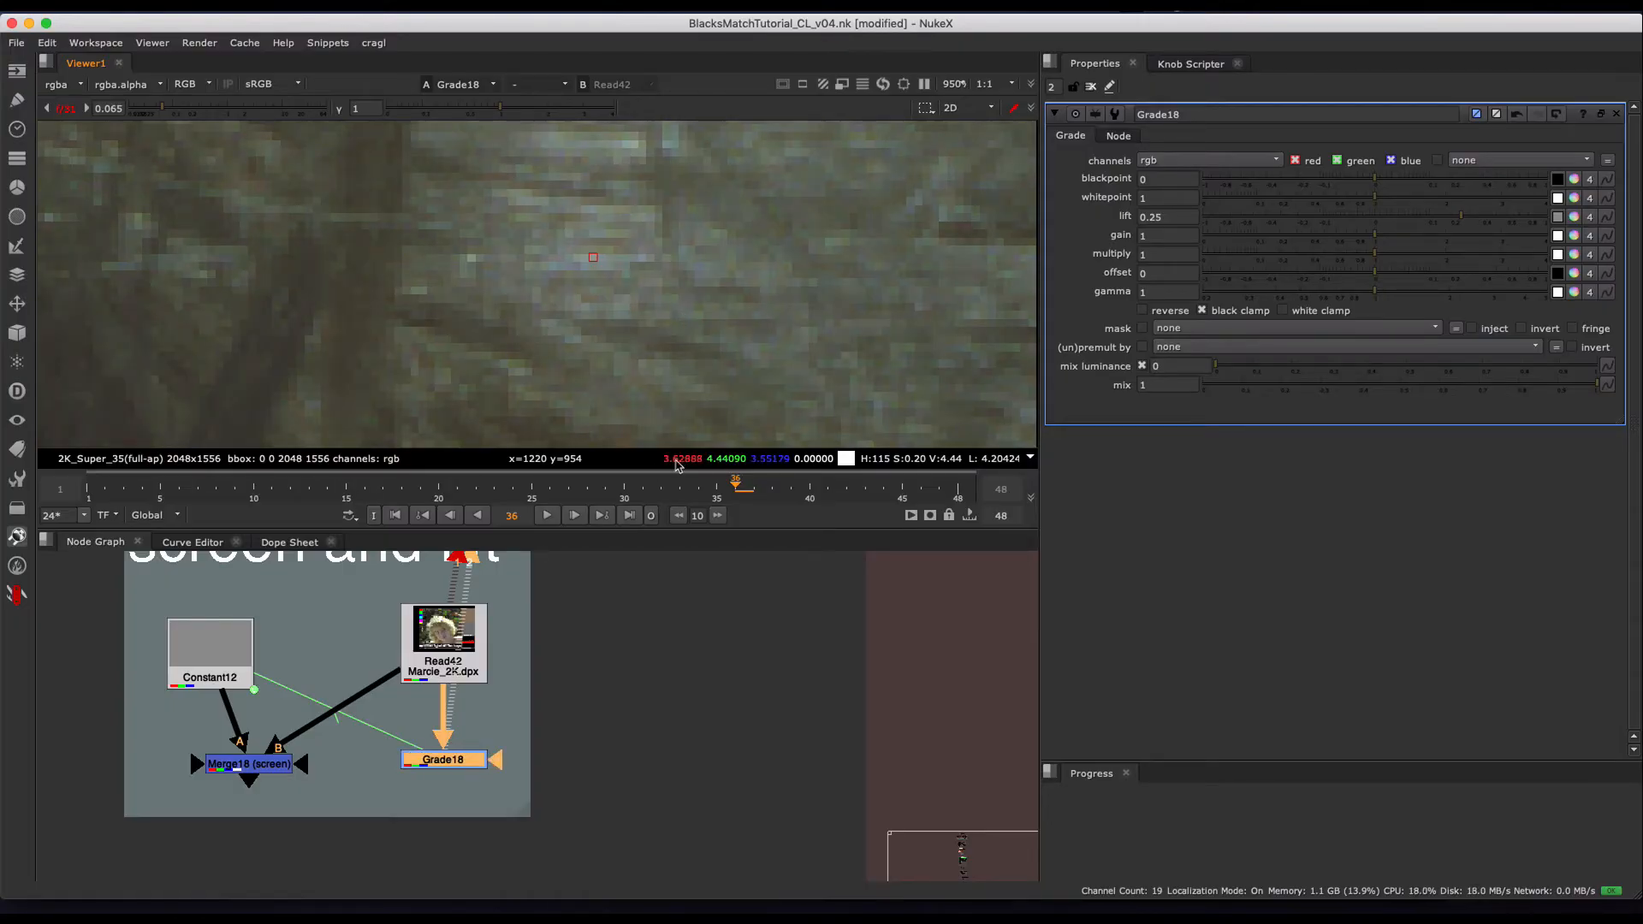
pyautogui.press('d')
pyautogui.press('d')
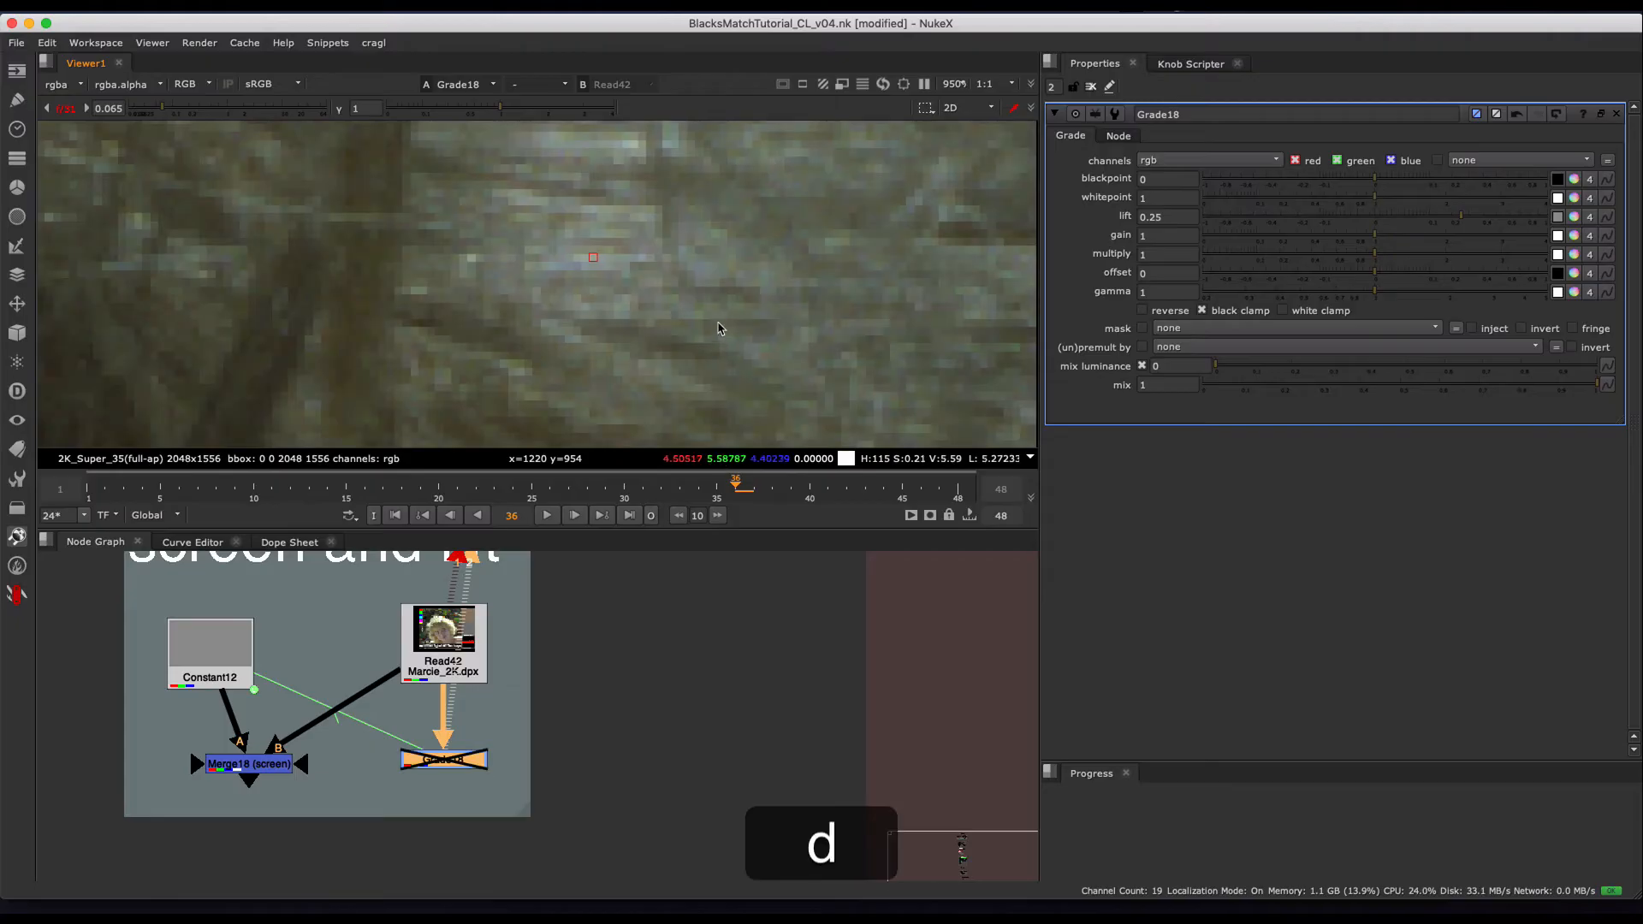
pyautogui.scroll(-5, 741, 236)
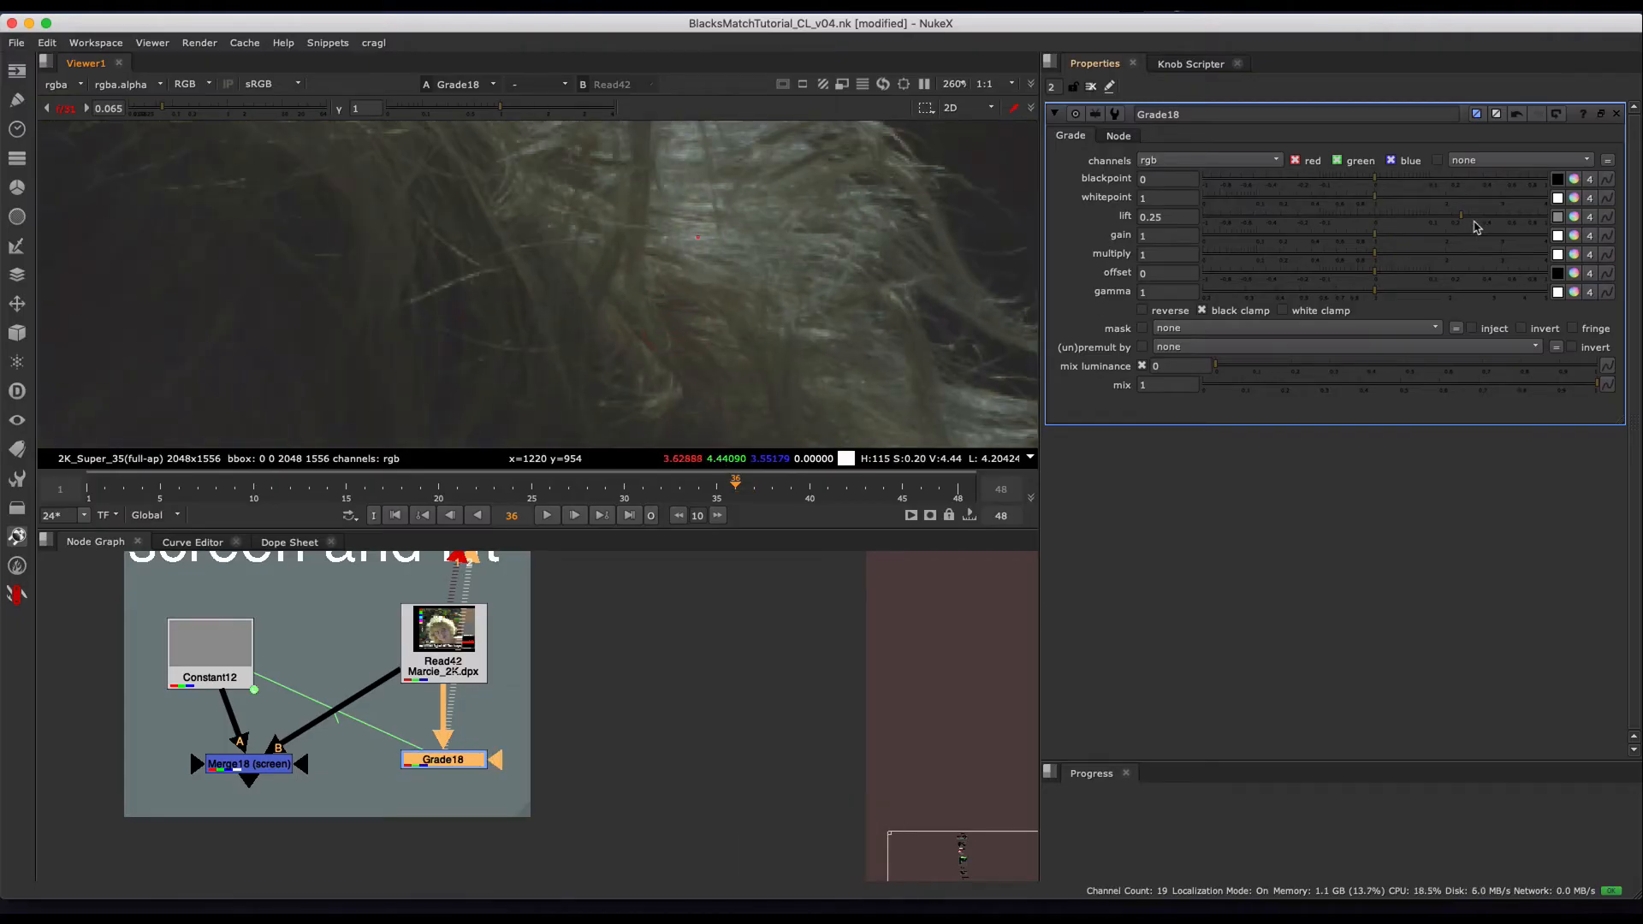
# - Raise Grade18's lift to 1 and inspect the result over the whole frame
pyautogui.moveTo(1476, 227); pyautogui.dragTo(1622, 247)
pyautogui.press('f')
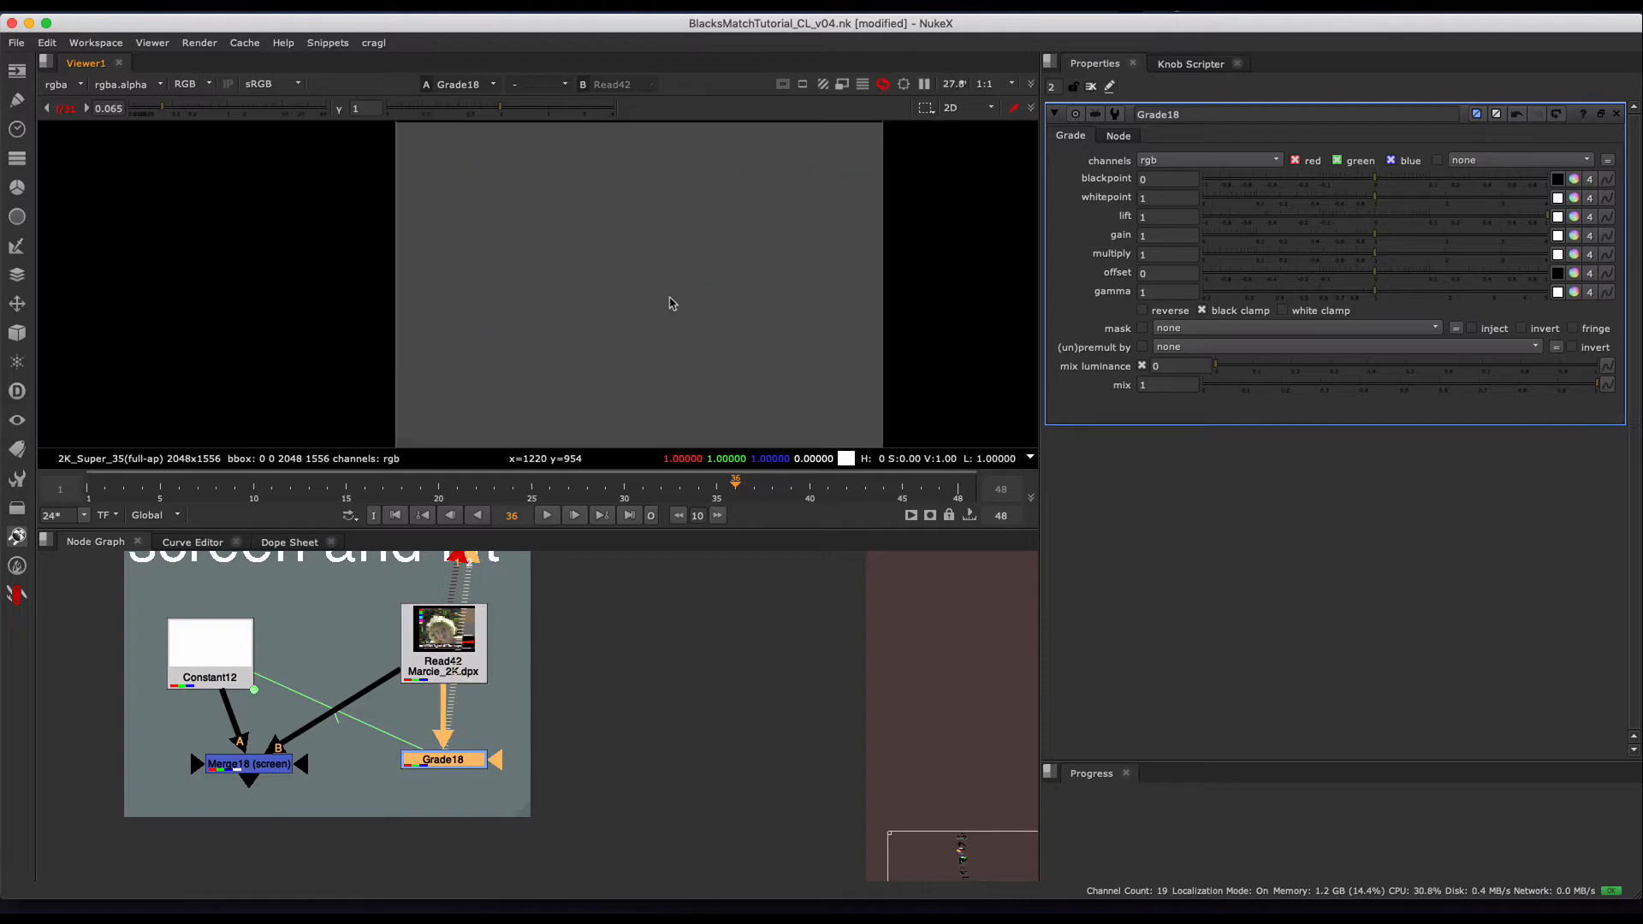
pyautogui.scroll(1, 664, 308)
pyautogui.keyDown('super'); pyautogui.moveTo(552, 327); pyautogui.dragTo(731, 194); pyautogui.keyUp('super')
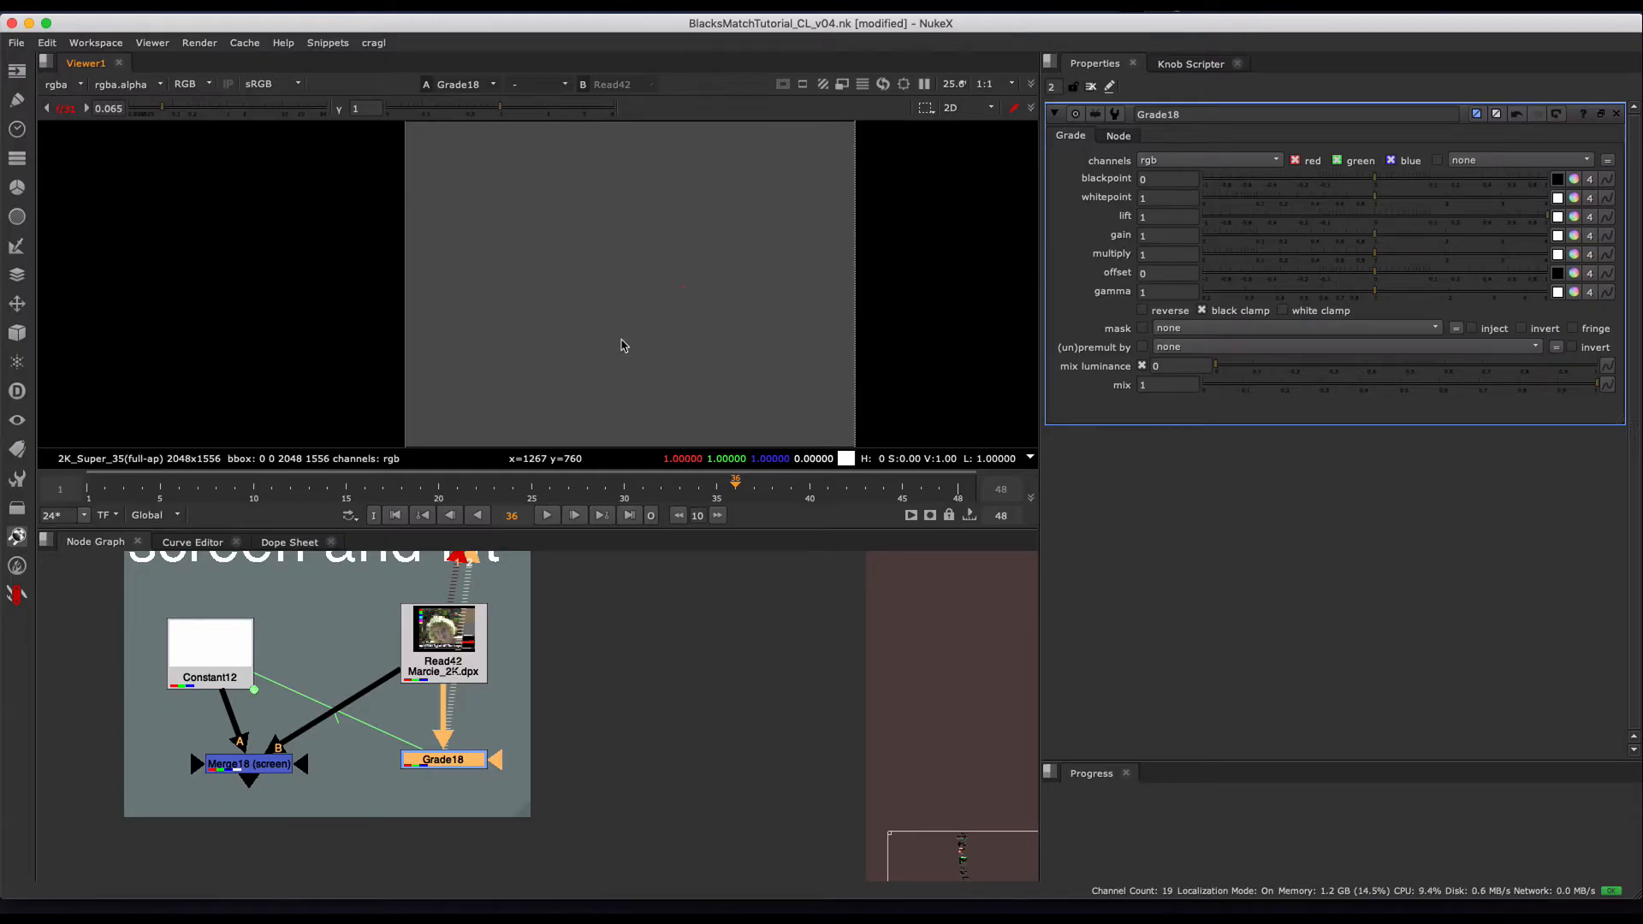
# - Go to the LIFT (GRADE) section under The Bad and view the statues through Grade4 with that grade disabled
pyautogui.moveTo(451, 753); pyautogui.dragTo(516, 731, button='middle')
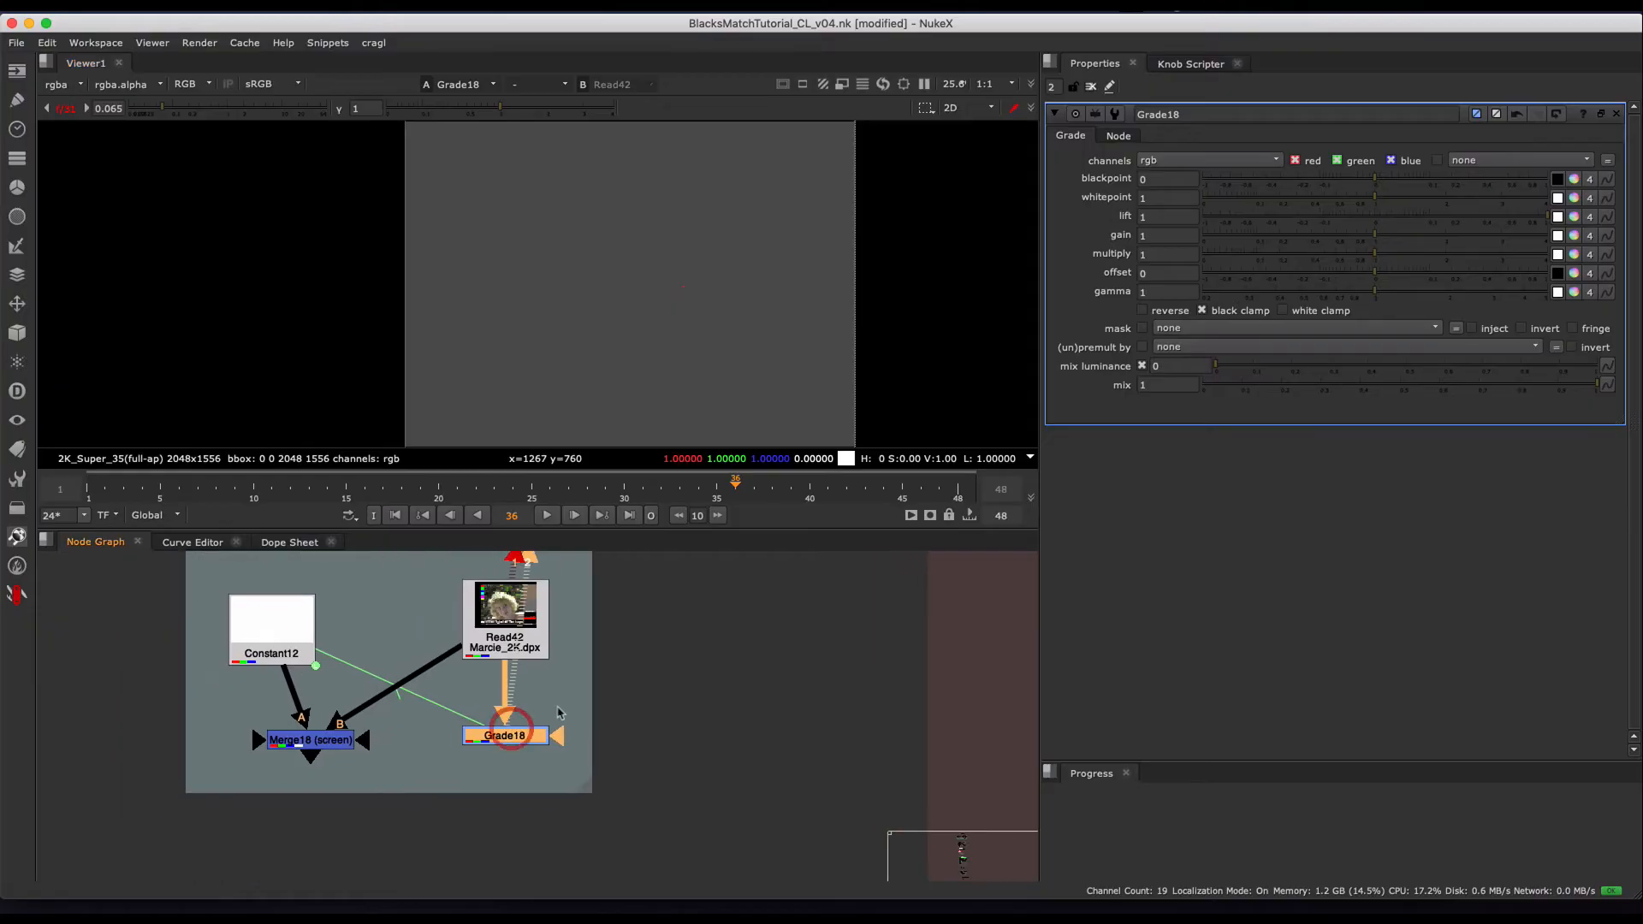
pyautogui.scroll(-3, 648, 734)
pyautogui.moveTo(649, 740); pyautogui.dragTo(425, 712, button='middle')
pyautogui.moveTo(735, 635); pyautogui.dragTo(539, 634, button='middle')
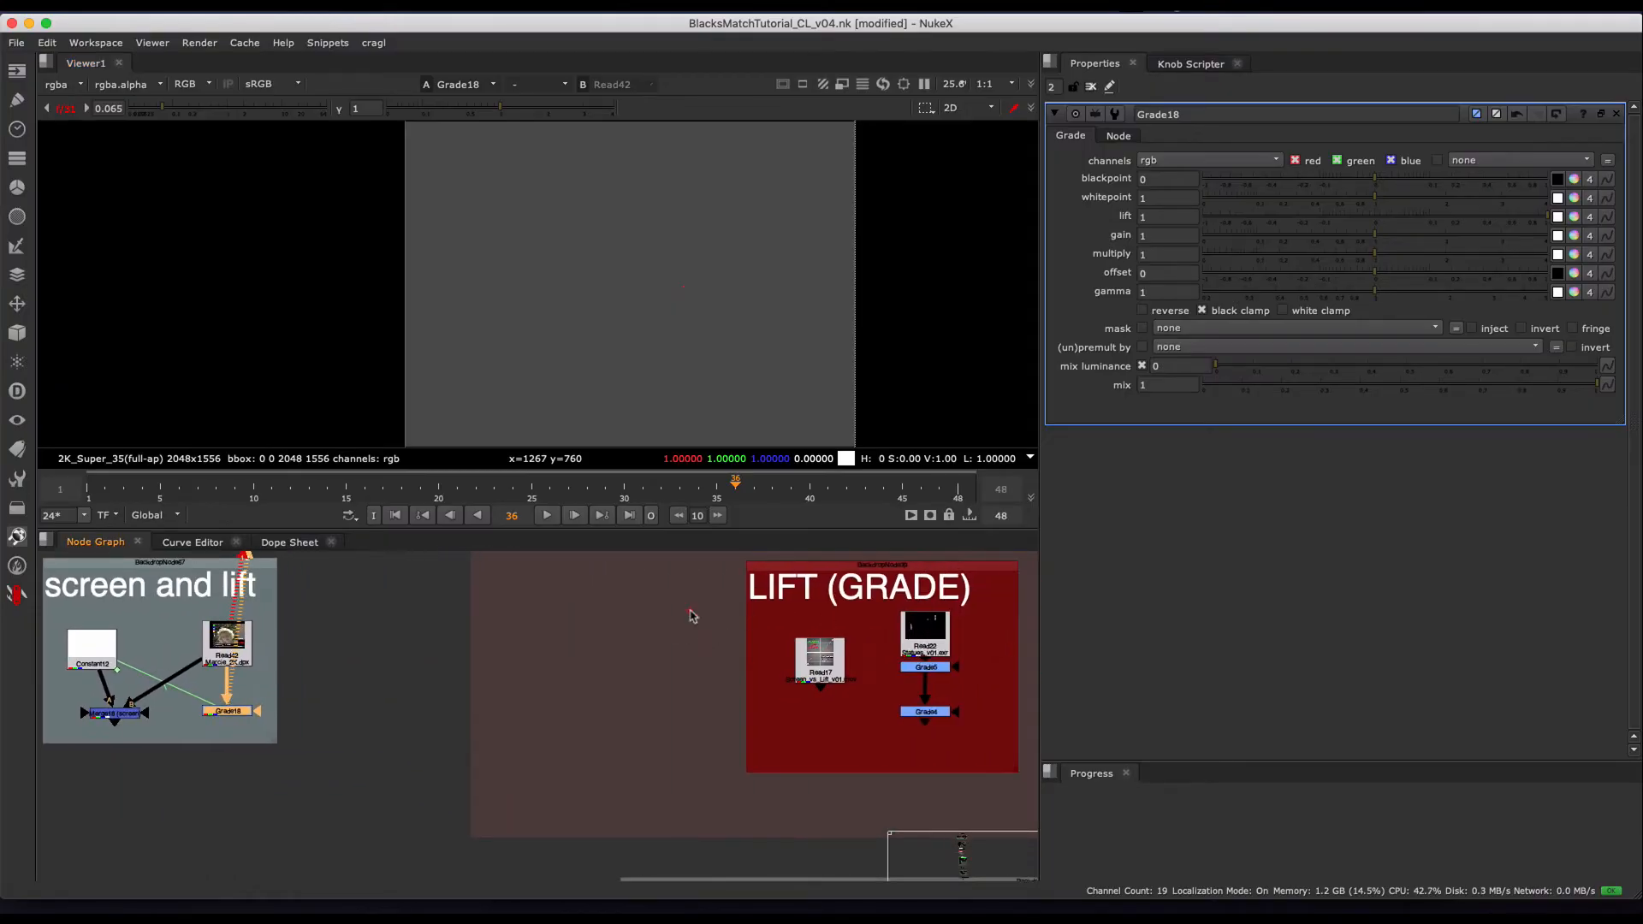
pyautogui.moveTo(941, 697); pyautogui.dragTo(741, 700, button='middle')
pyautogui.scroll(2, 743, 702)
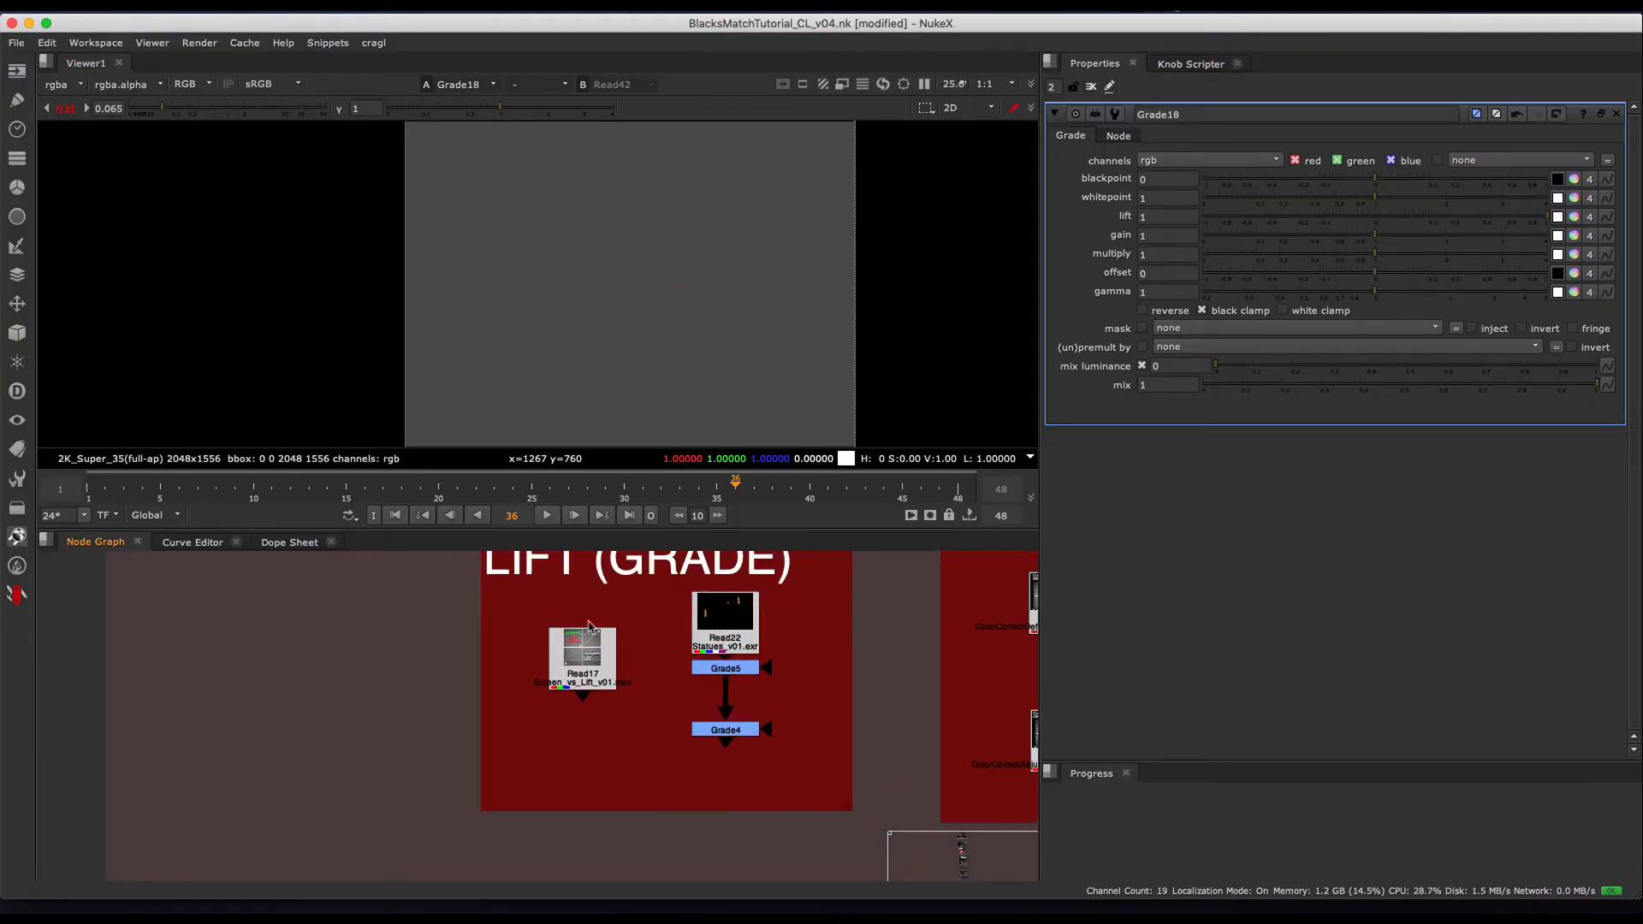
pyautogui.moveTo(306, 618); pyautogui.dragTo(660, 696, button='middle')
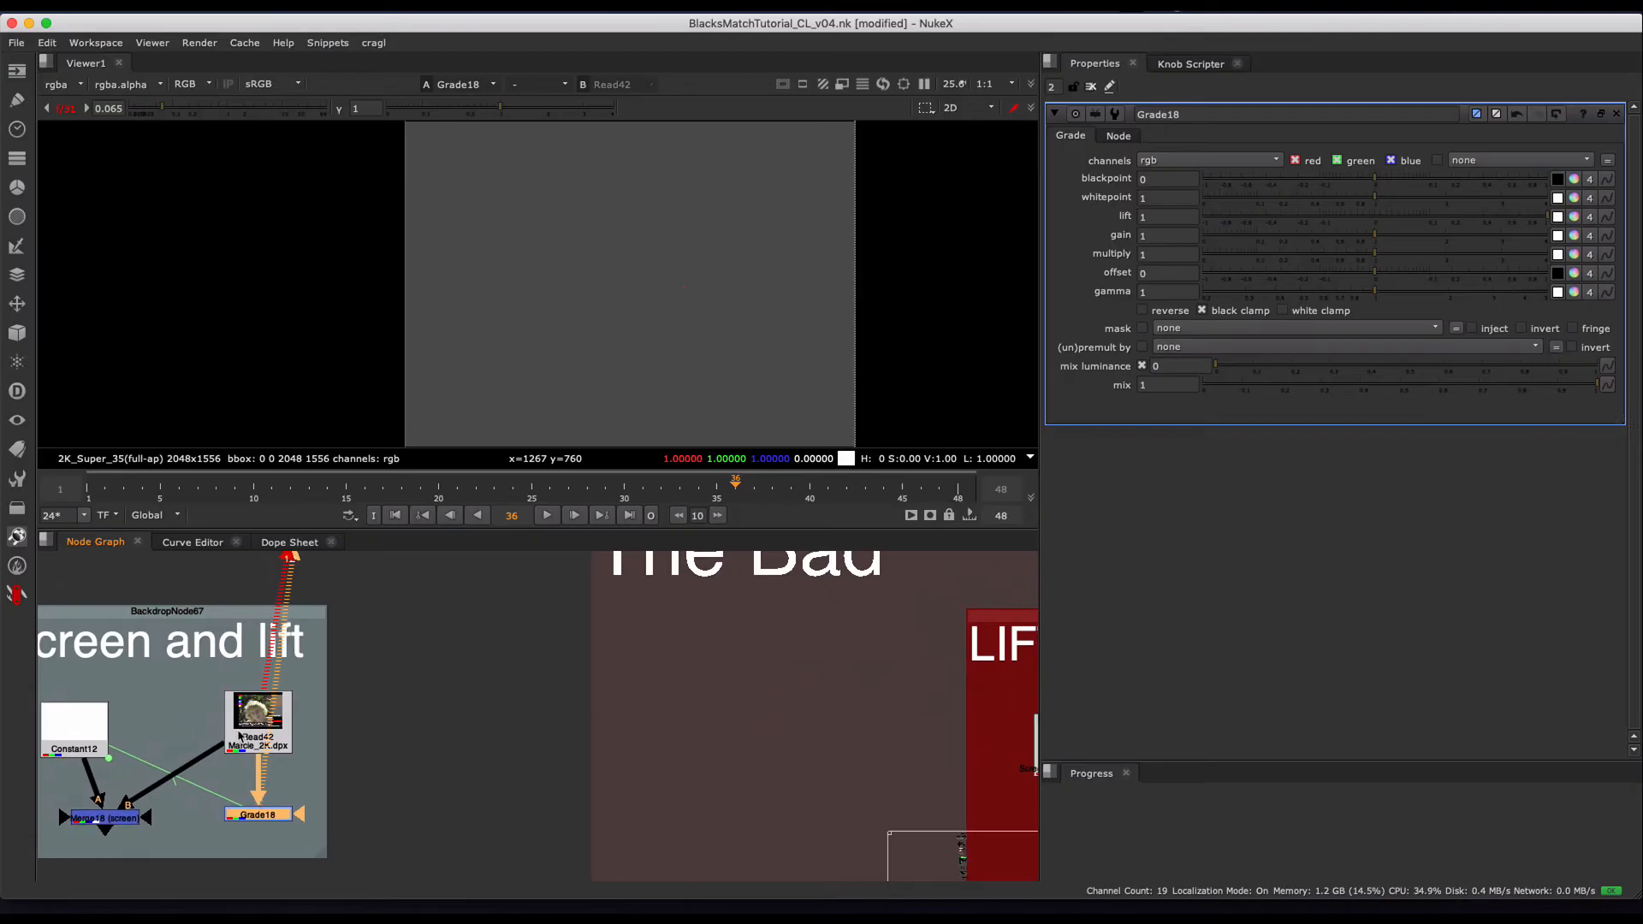
pyautogui.moveTo(763, 690); pyautogui.dragTo(274, 687, button='middle')
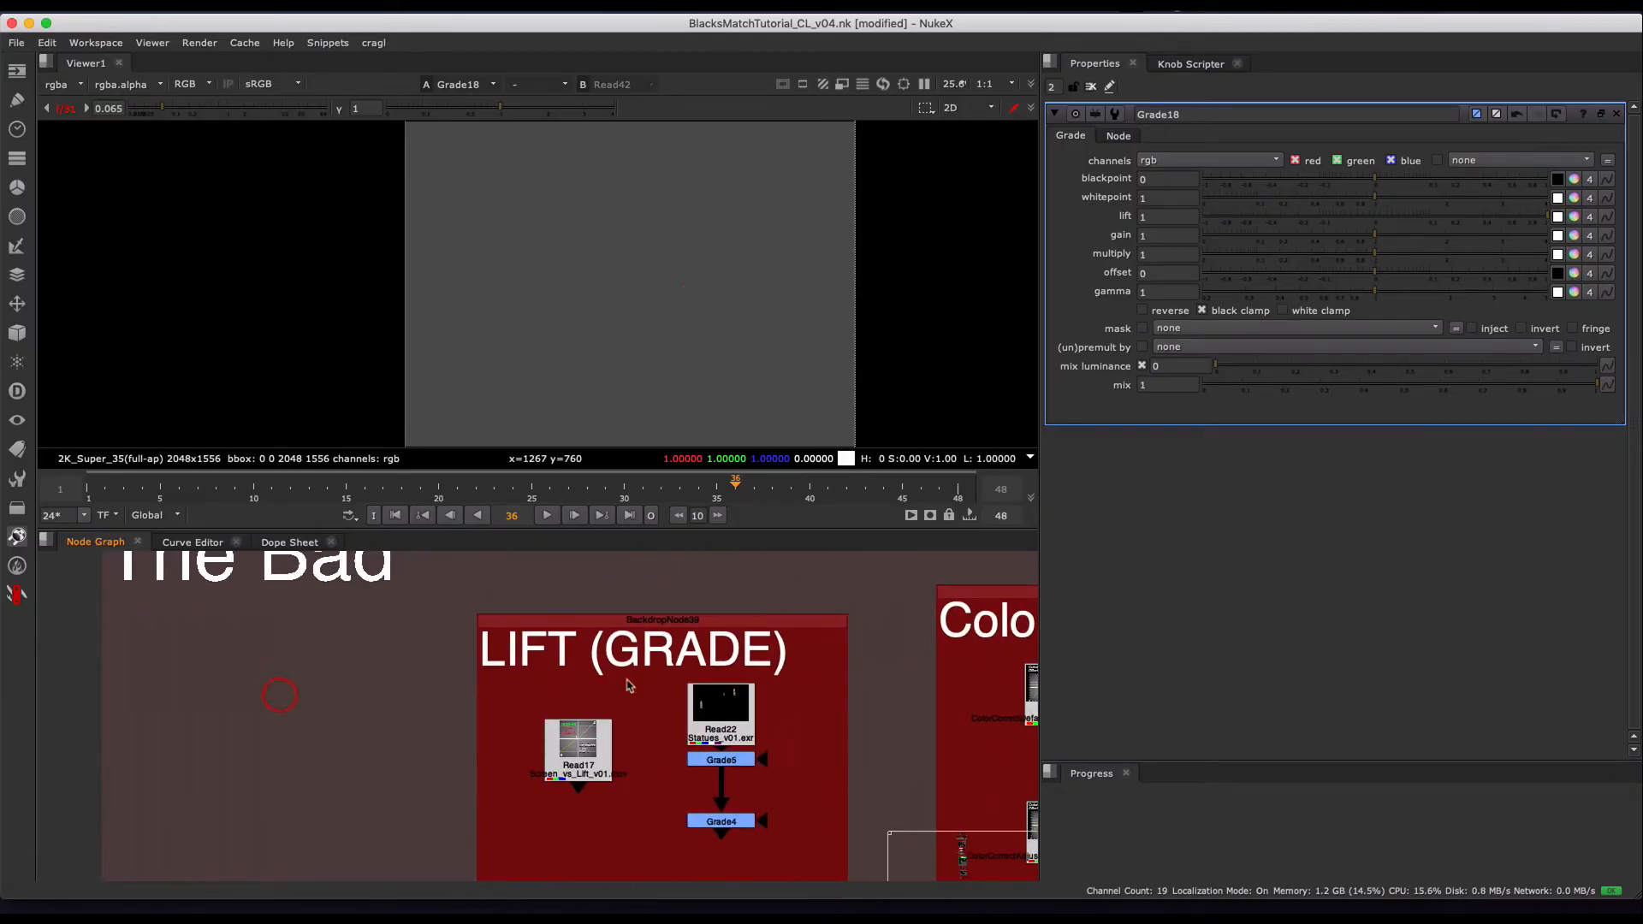
pyautogui.press('d')
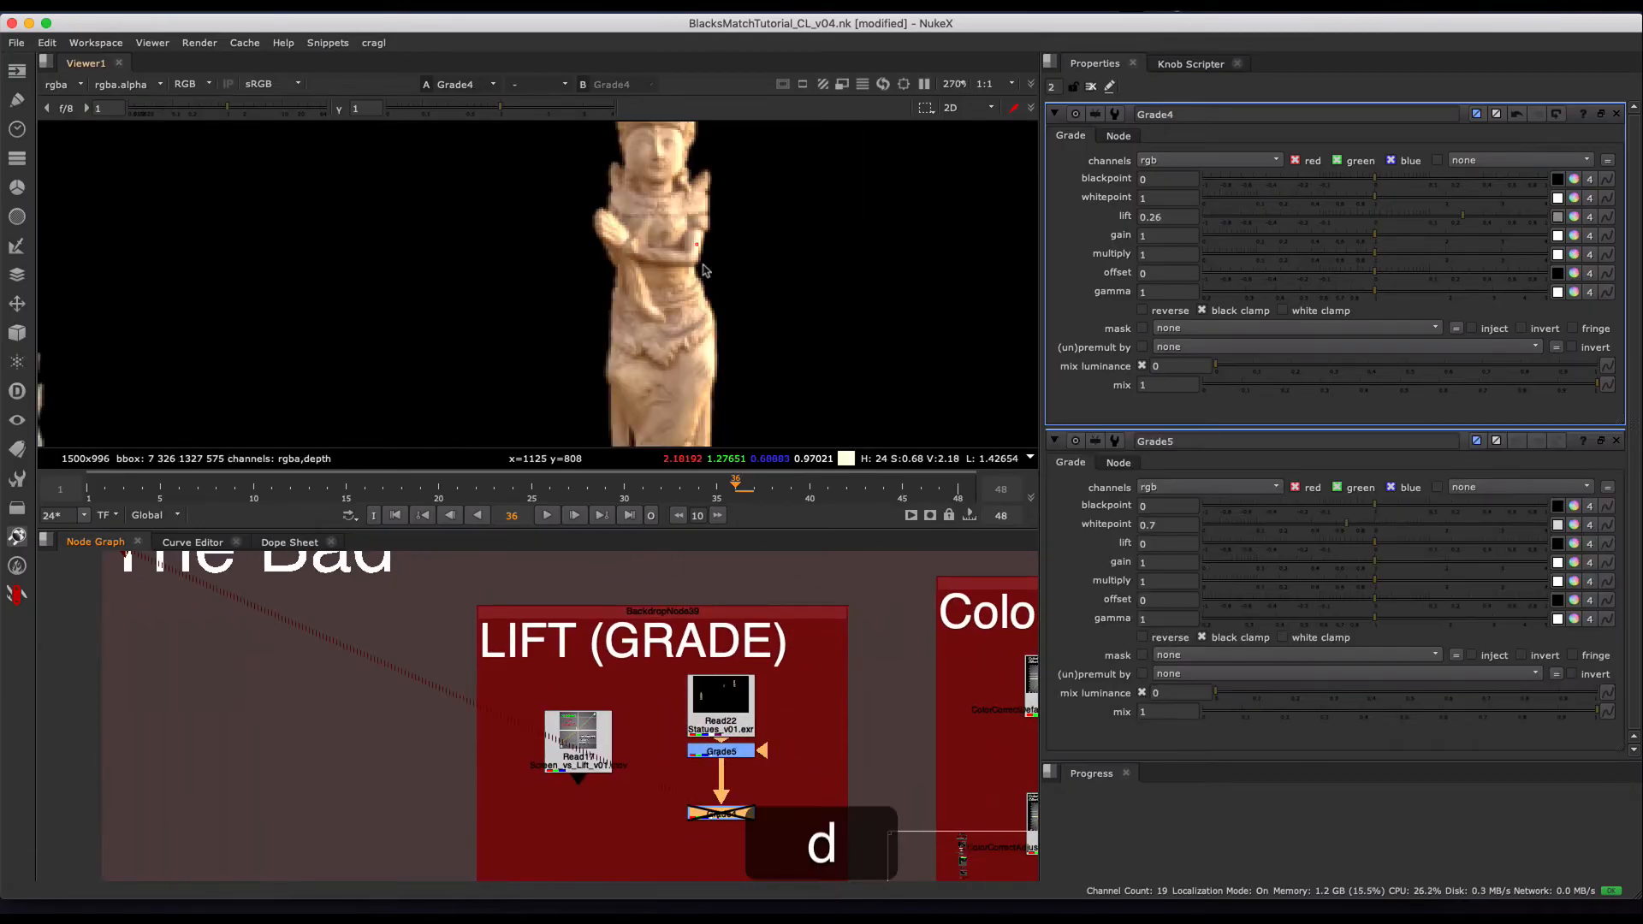
pyautogui.keyDown('alt'); pyautogui.moveTo(659, 237); pyautogui.dragTo(594, 323, button='middle'); pyautogui.keyUp('alt')
pyautogui.keyDown('alt'); pyautogui.moveTo(673, 270); pyautogui.dragTo(747, 231, button='middle'); pyautogui.keyUp('alt')
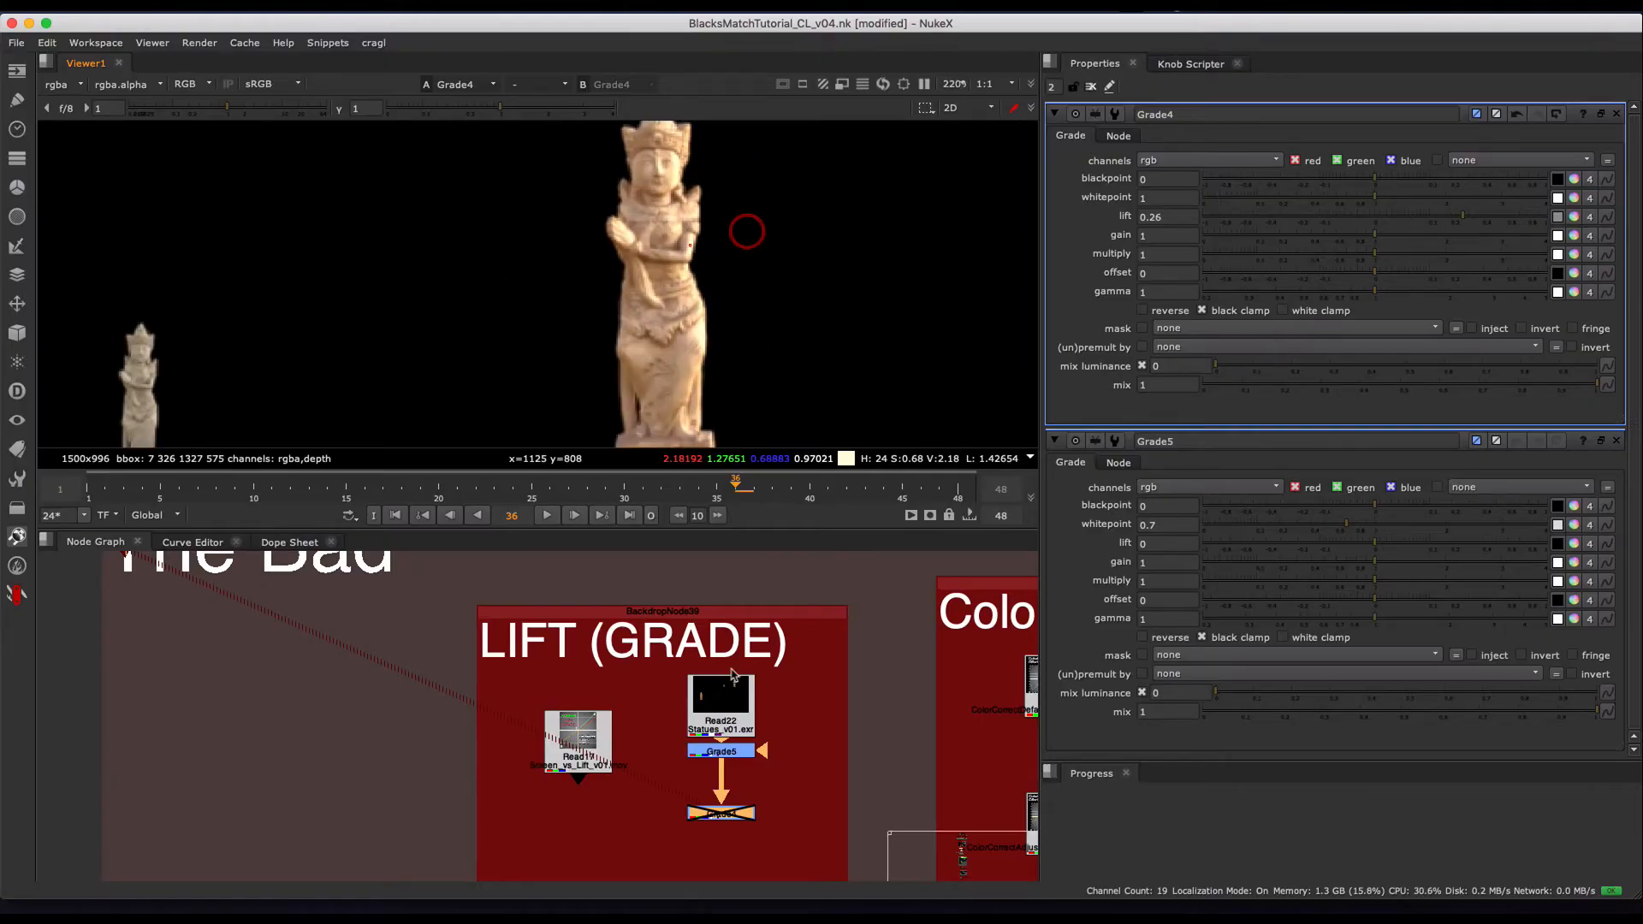
# - Sample the bright pixel on the large statue's arm at x=1125, y=810
pyautogui.click(709, 749)
pyautogui.press('1')
pyautogui.moveTo(801, 771); pyautogui.dragTo(666, 854)
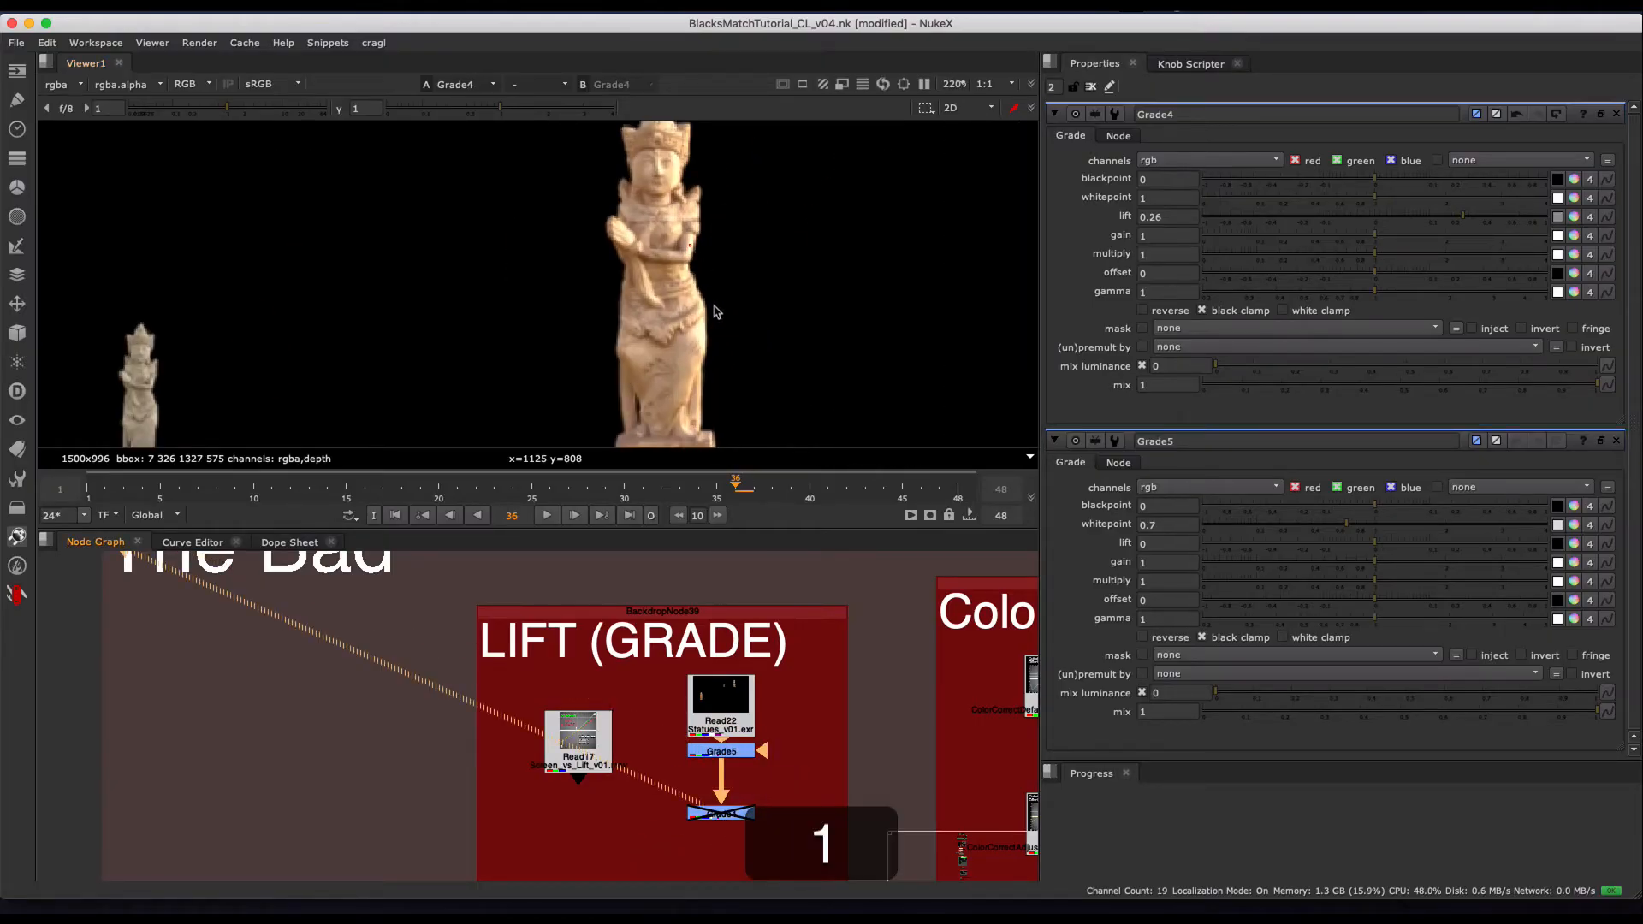
pyautogui.keyDown('alt'); pyautogui.moveTo(690, 246); pyautogui.dragTo(752, 166, button='middle'); pyautogui.keyUp('alt')
pyautogui.keyDown('super'); pyautogui.click(693, 237); pyautogui.keyUp('super')
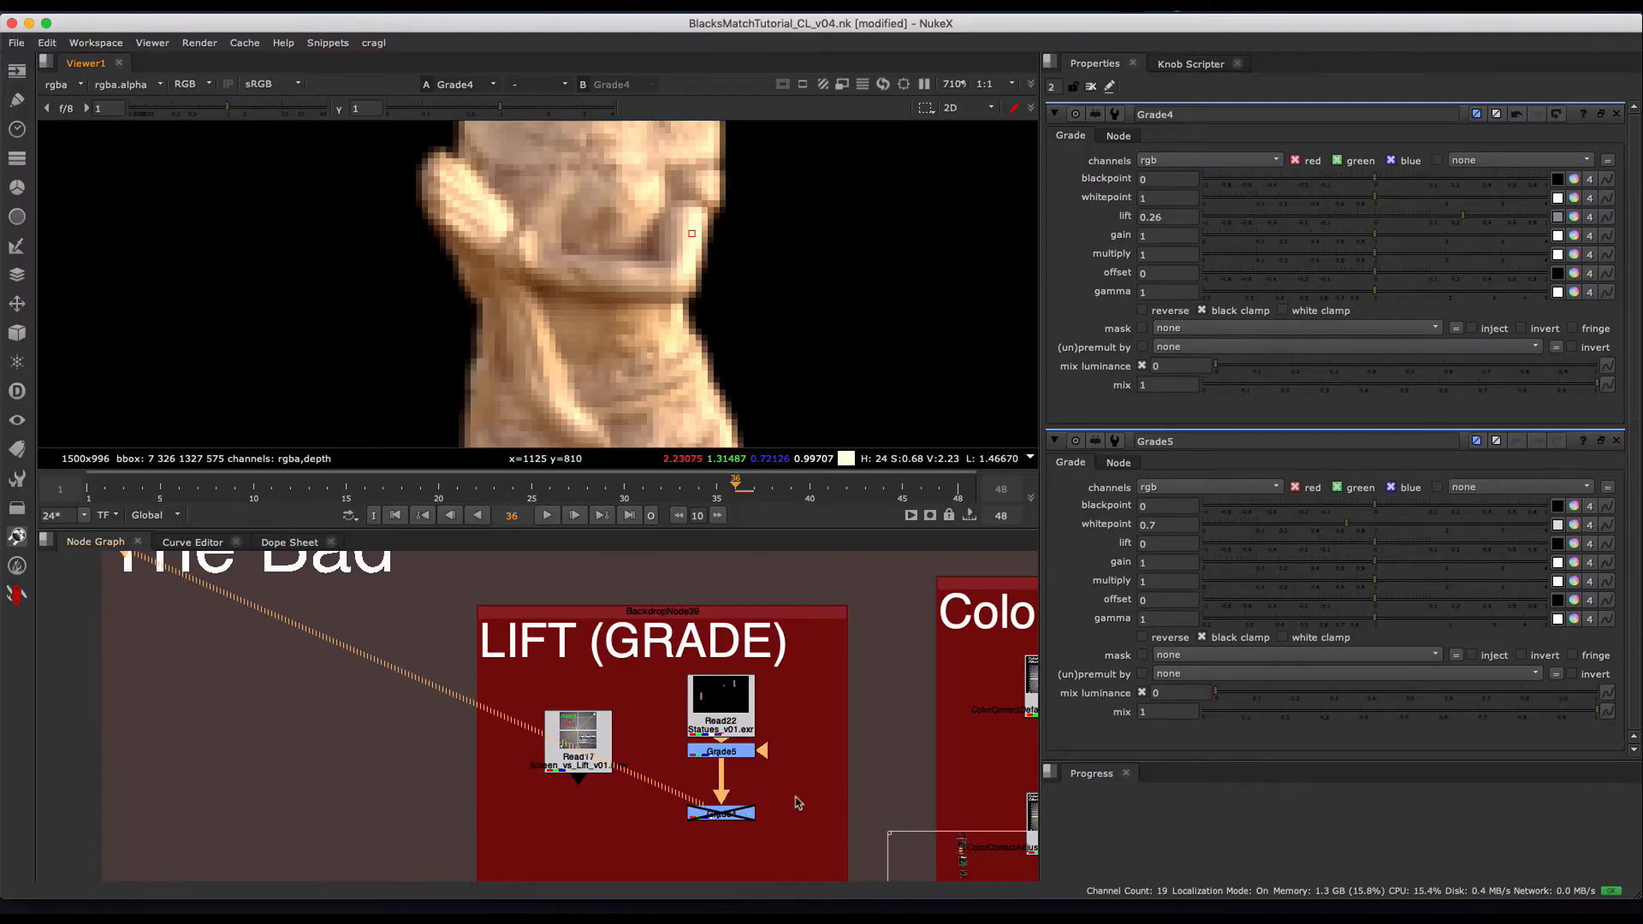
# - Toggle Grade4 off and on to compare the sampled statue pixel with and without the lift
pyautogui.moveTo(799, 803); pyautogui.dragTo(670, 869)
pyautogui.press('d')
pyautogui.press('d')
pyautogui.press('d')
pyautogui.press('d')
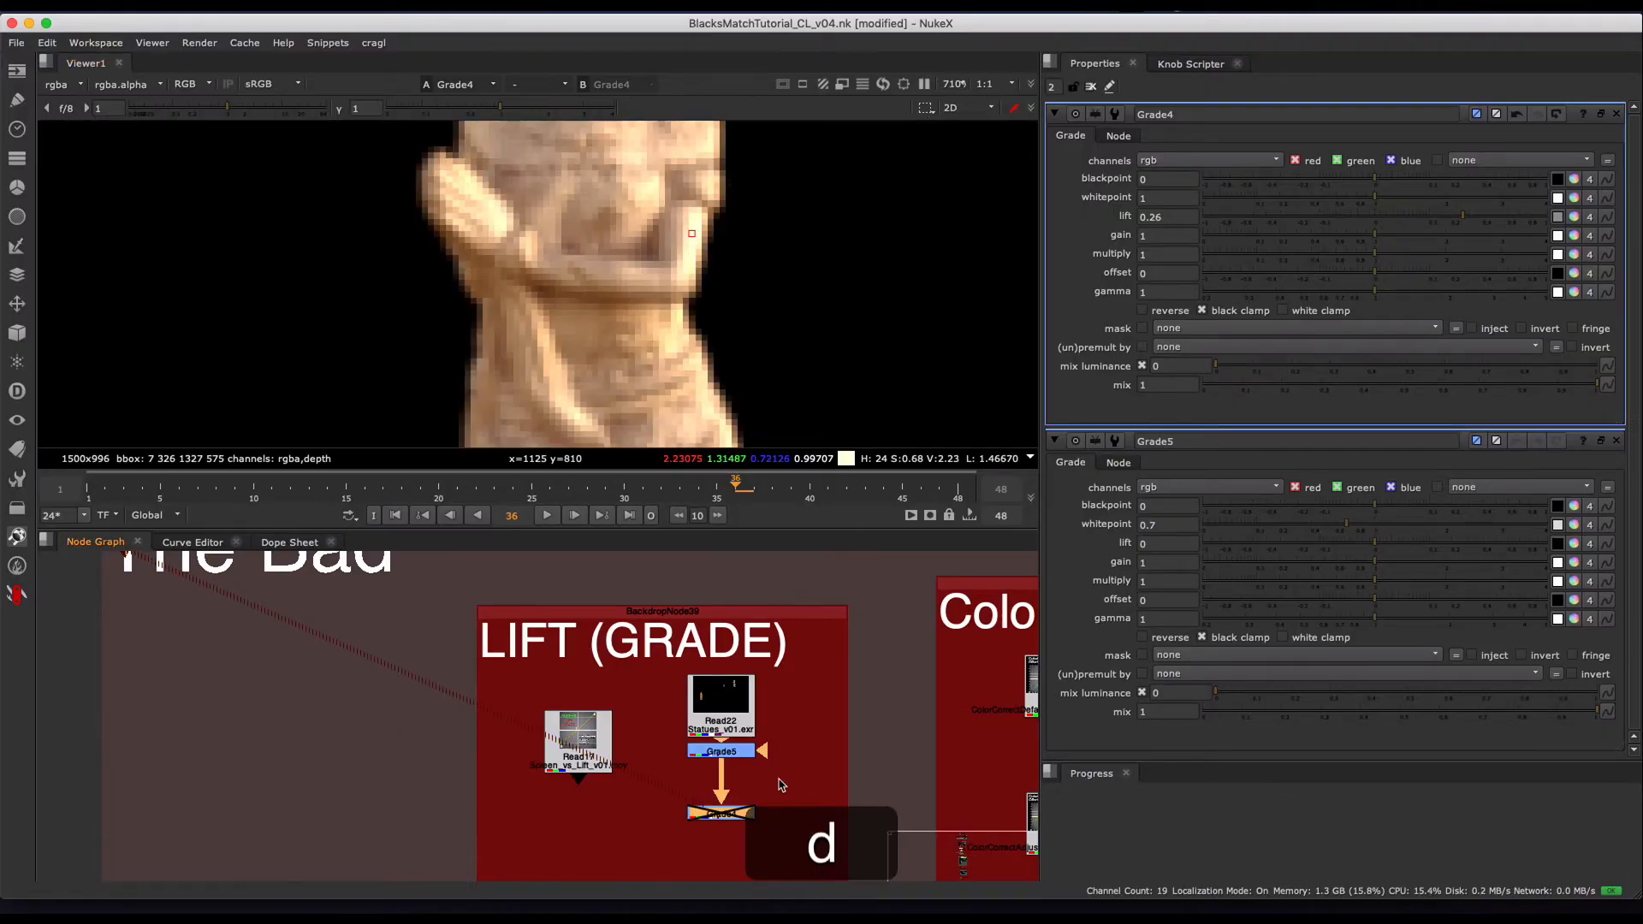
# - Lower the viewer gain to 0.115 and keep toggling Grade4 to compare the statue's highlight values
pyautogui.press('d')
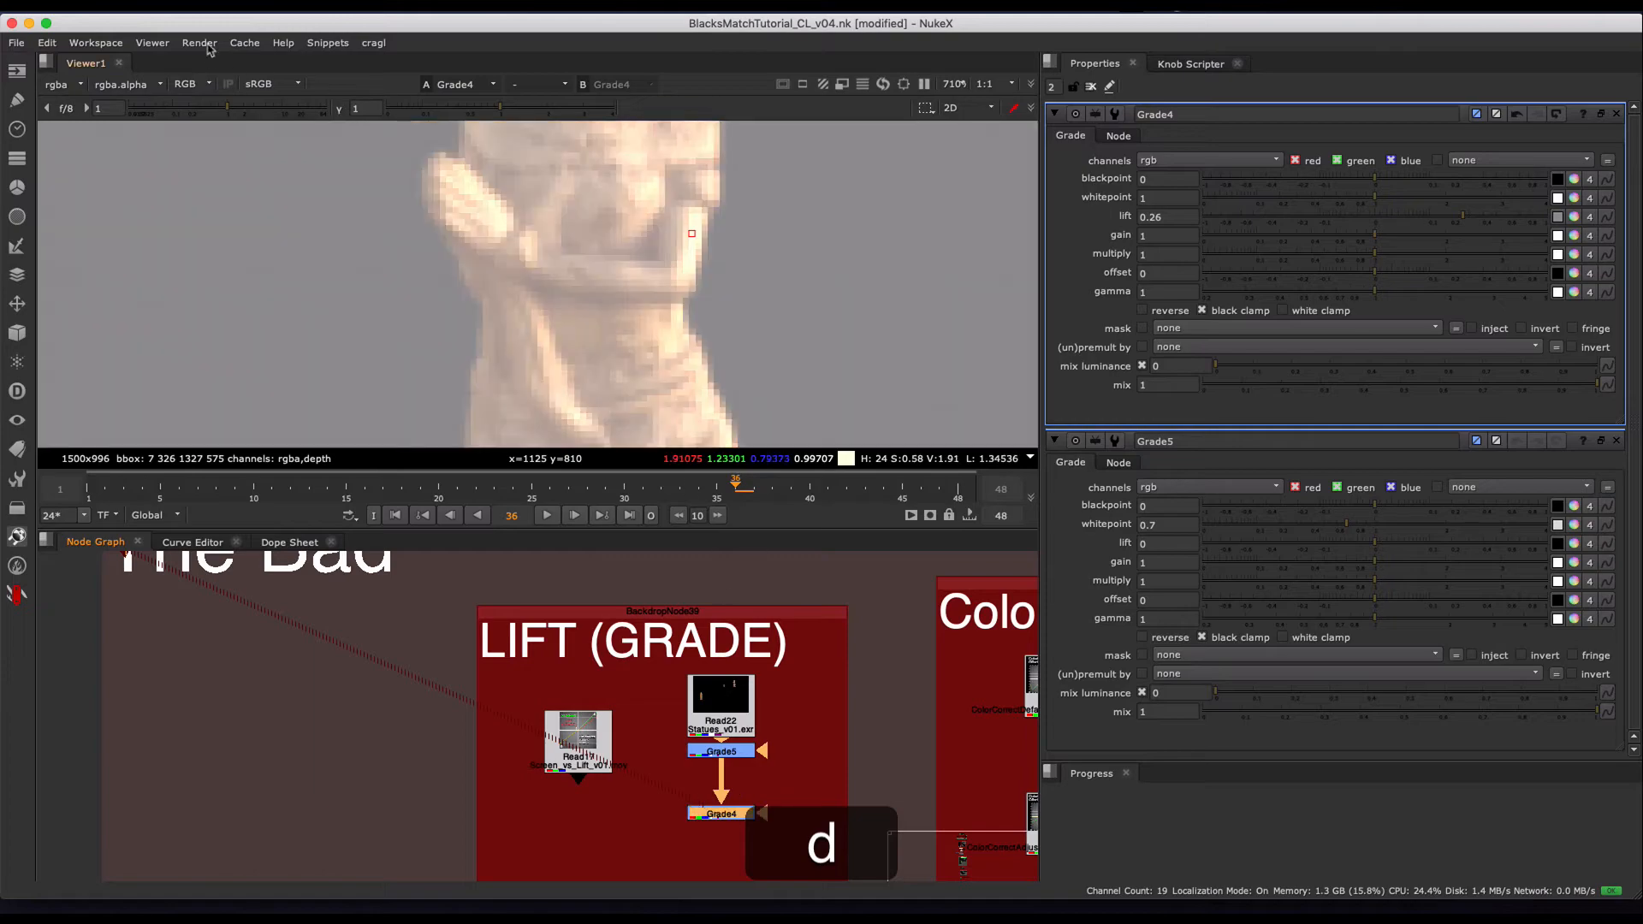
pyautogui.click(178, 111)
pyautogui.press('d')
pyautogui.press('d')
pyautogui.press('d')
pyautogui.press('d')
pyautogui.press('d')
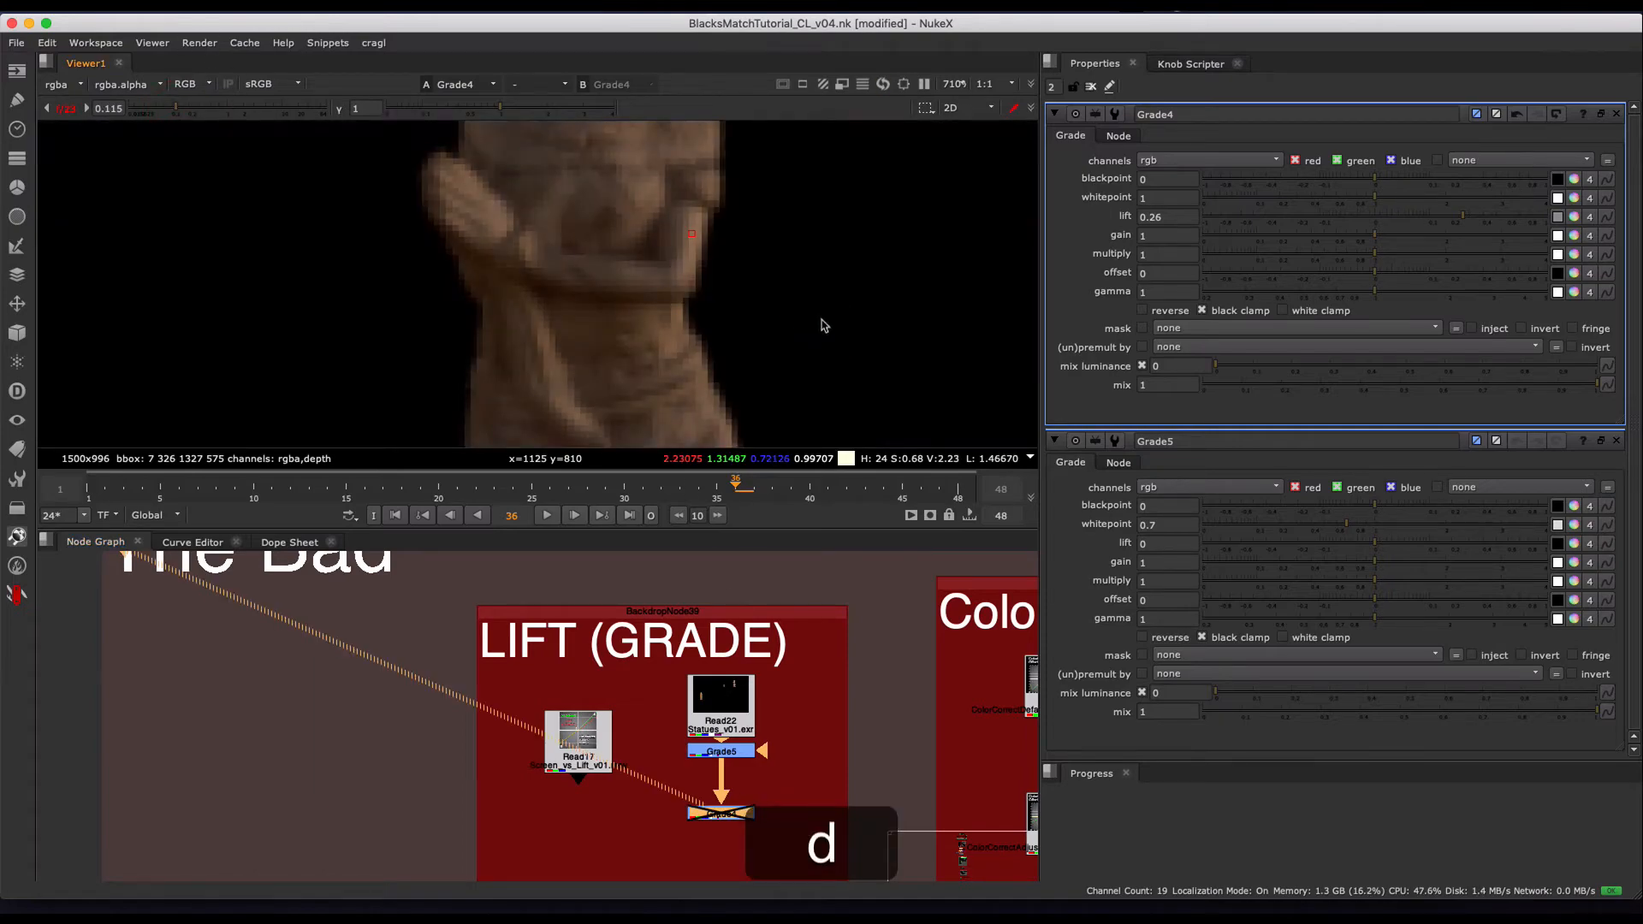
pyautogui.press('d')
pyautogui.press('d')
pyautogui.press('d')
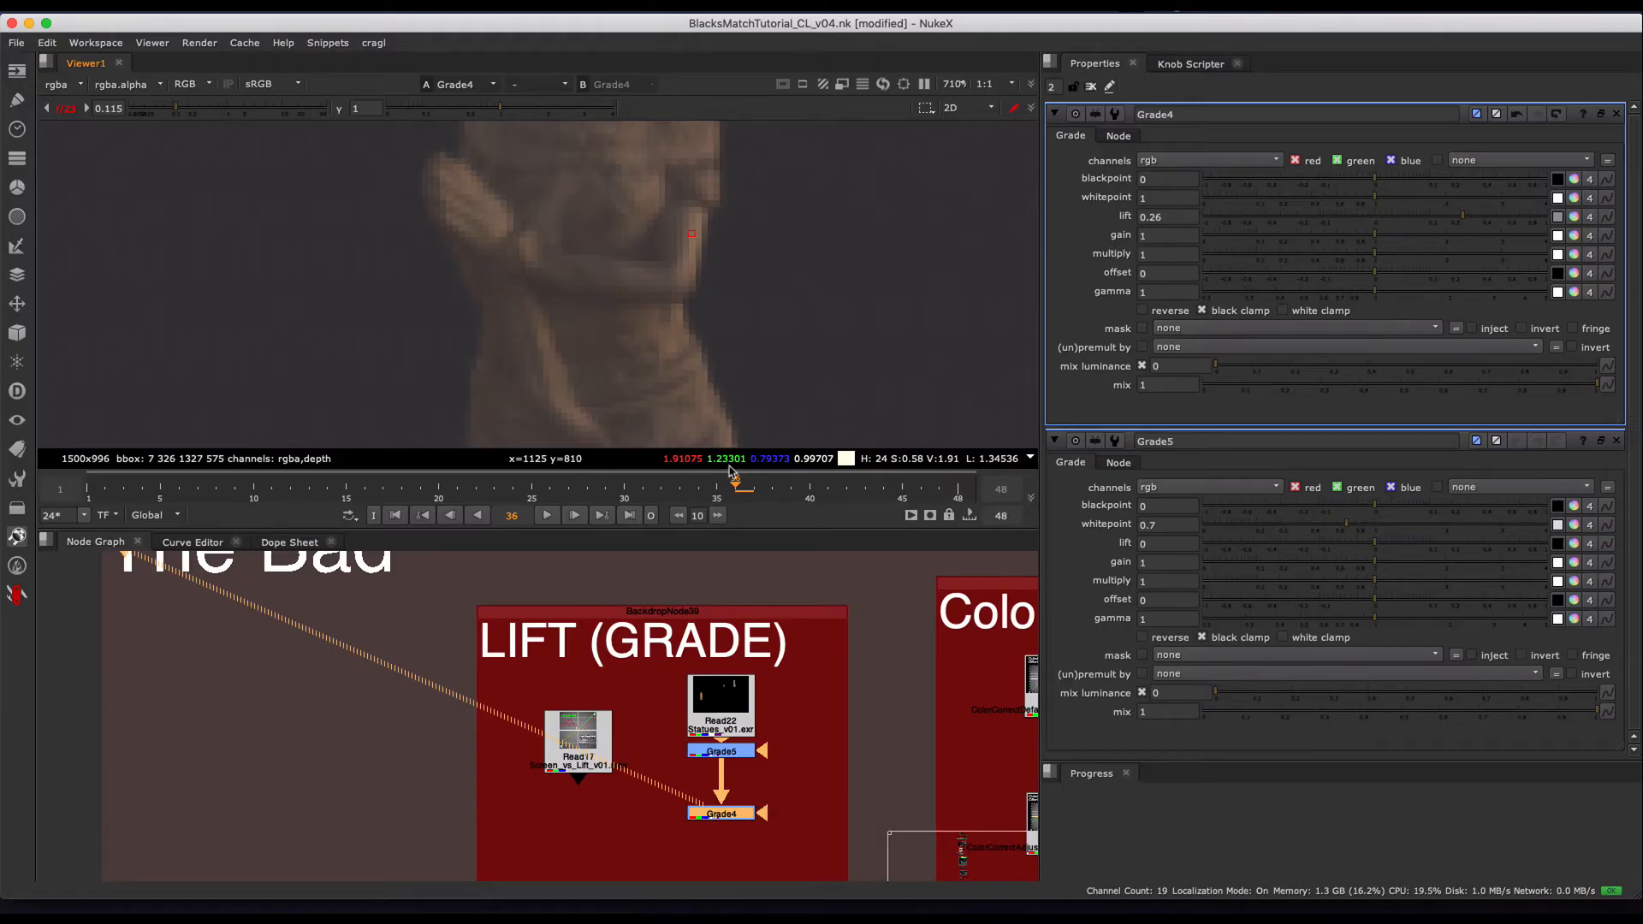
# - View the Kodak test image in the screen and lift group and connect a new ColorCorrect node to it
pyautogui.scroll(-4, 707, 696)
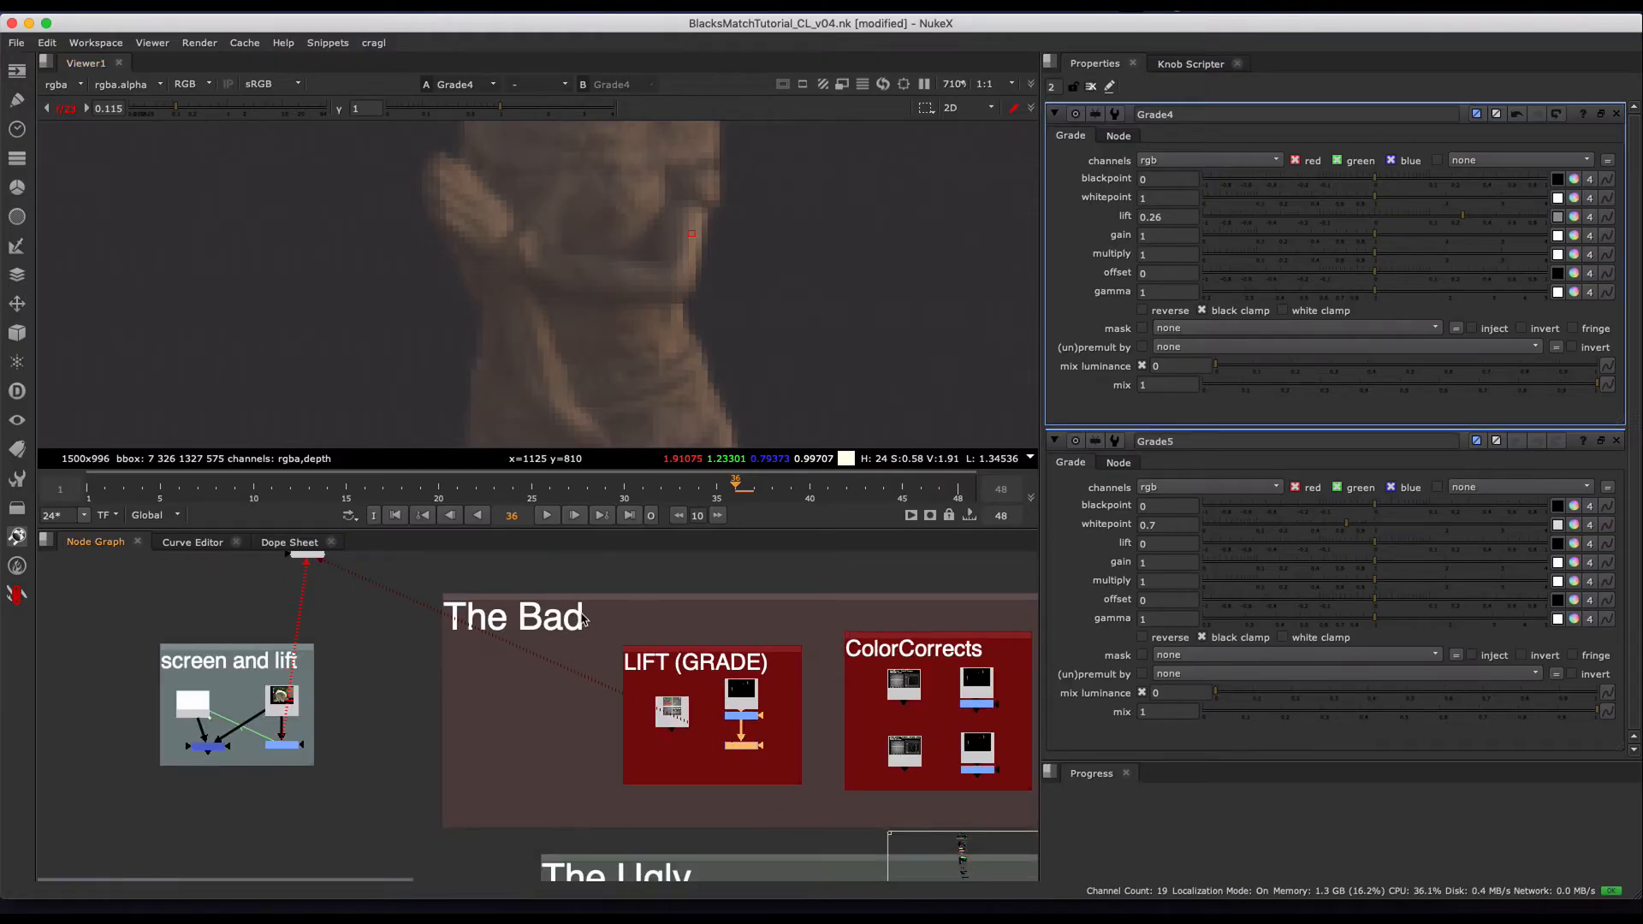
pyautogui.moveTo(582, 614); pyautogui.dragTo(825, 767)
pyautogui.click(904, 688)
pyautogui.scroll(-2, 903, 688)
pyautogui.moveTo(904, 688); pyautogui.dragTo(644, 661, button='middle')
pyautogui.scroll(3, 638, 642)
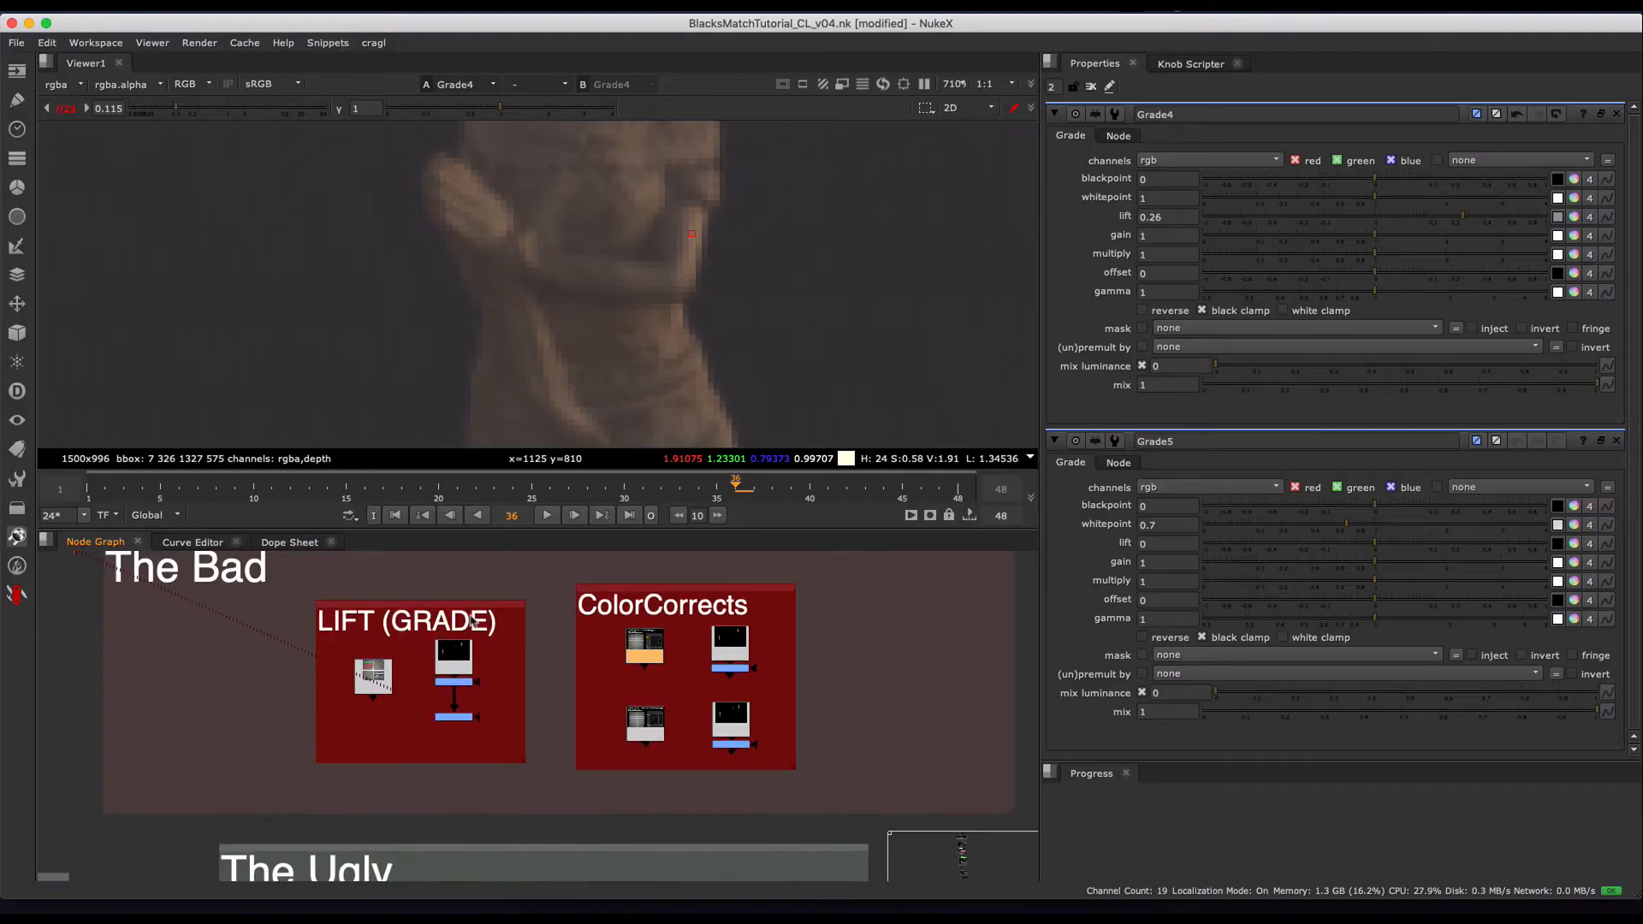
pyautogui.scroll(2, 702, 590)
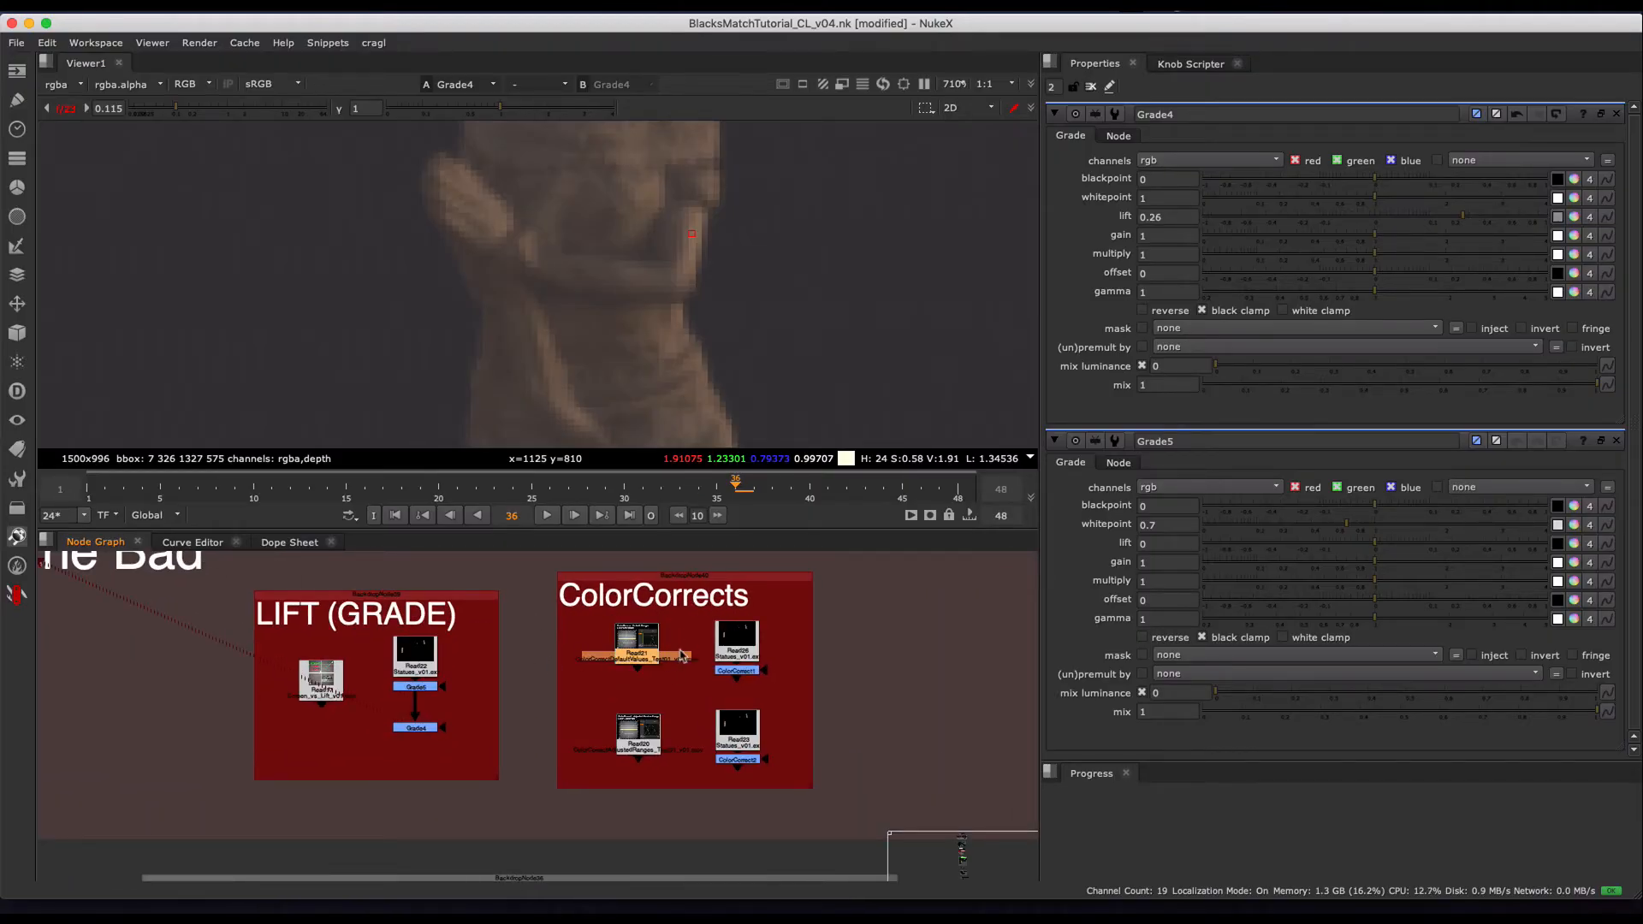
pyautogui.moveTo(611, 689); pyautogui.dragTo(1261, 689, button='middle')
pyautogui.press('1')
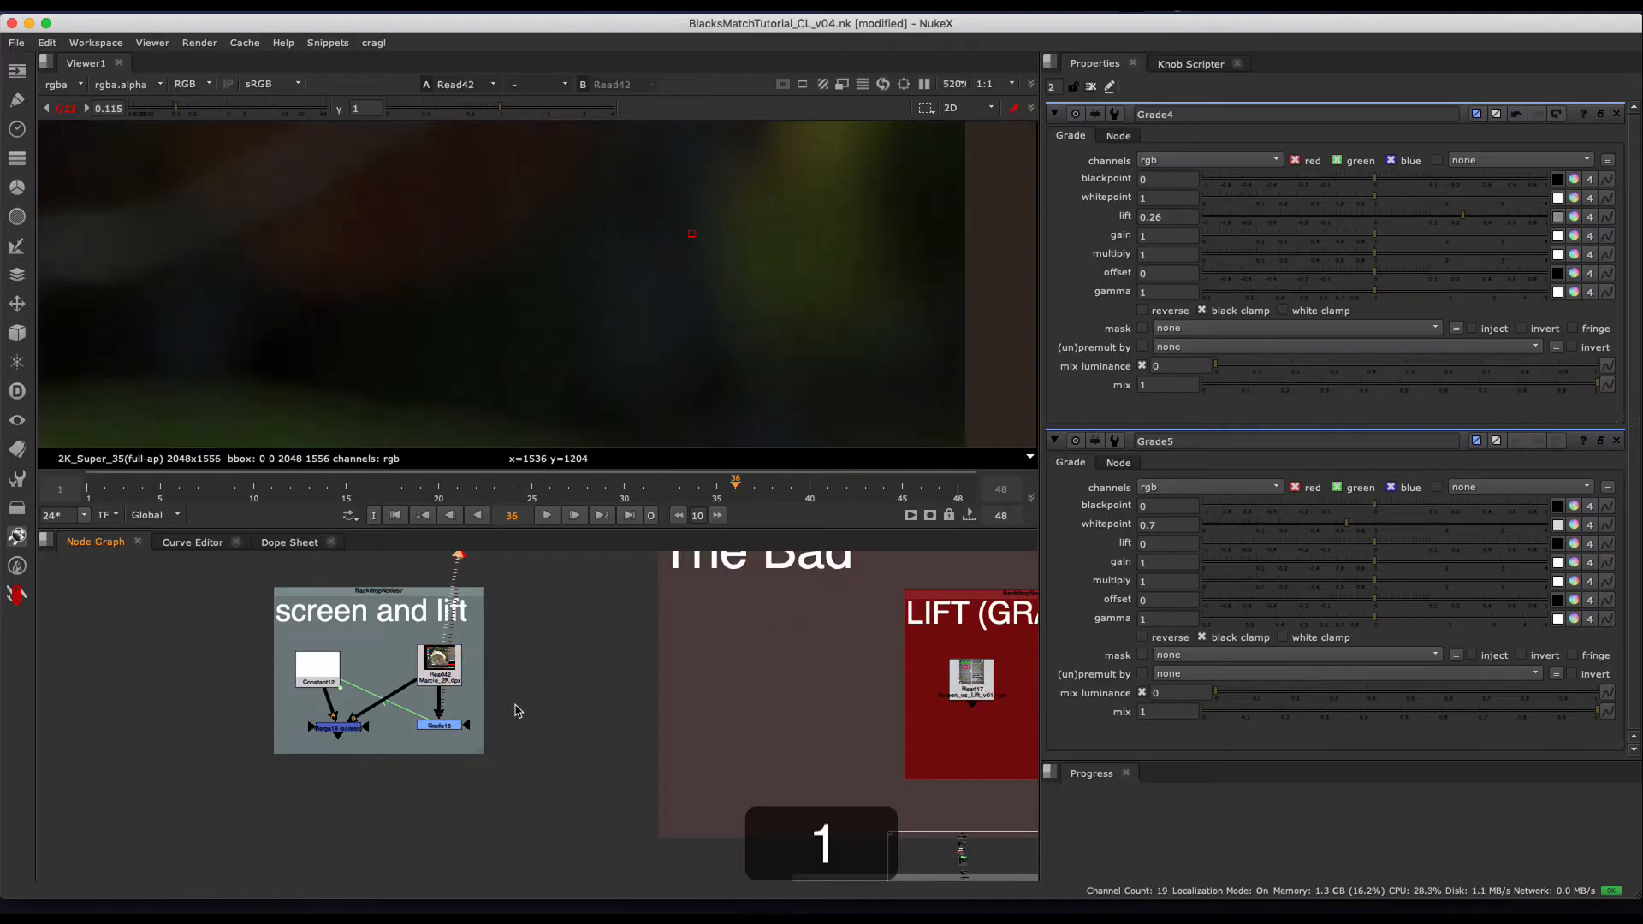
pyautogui.press('c')
pyautogui.moveTo(484, 675); pyautogui.dragTo(442, 661)
pyautogui.moveTo(441, 660); pyautogui.dragTo(477, 649)
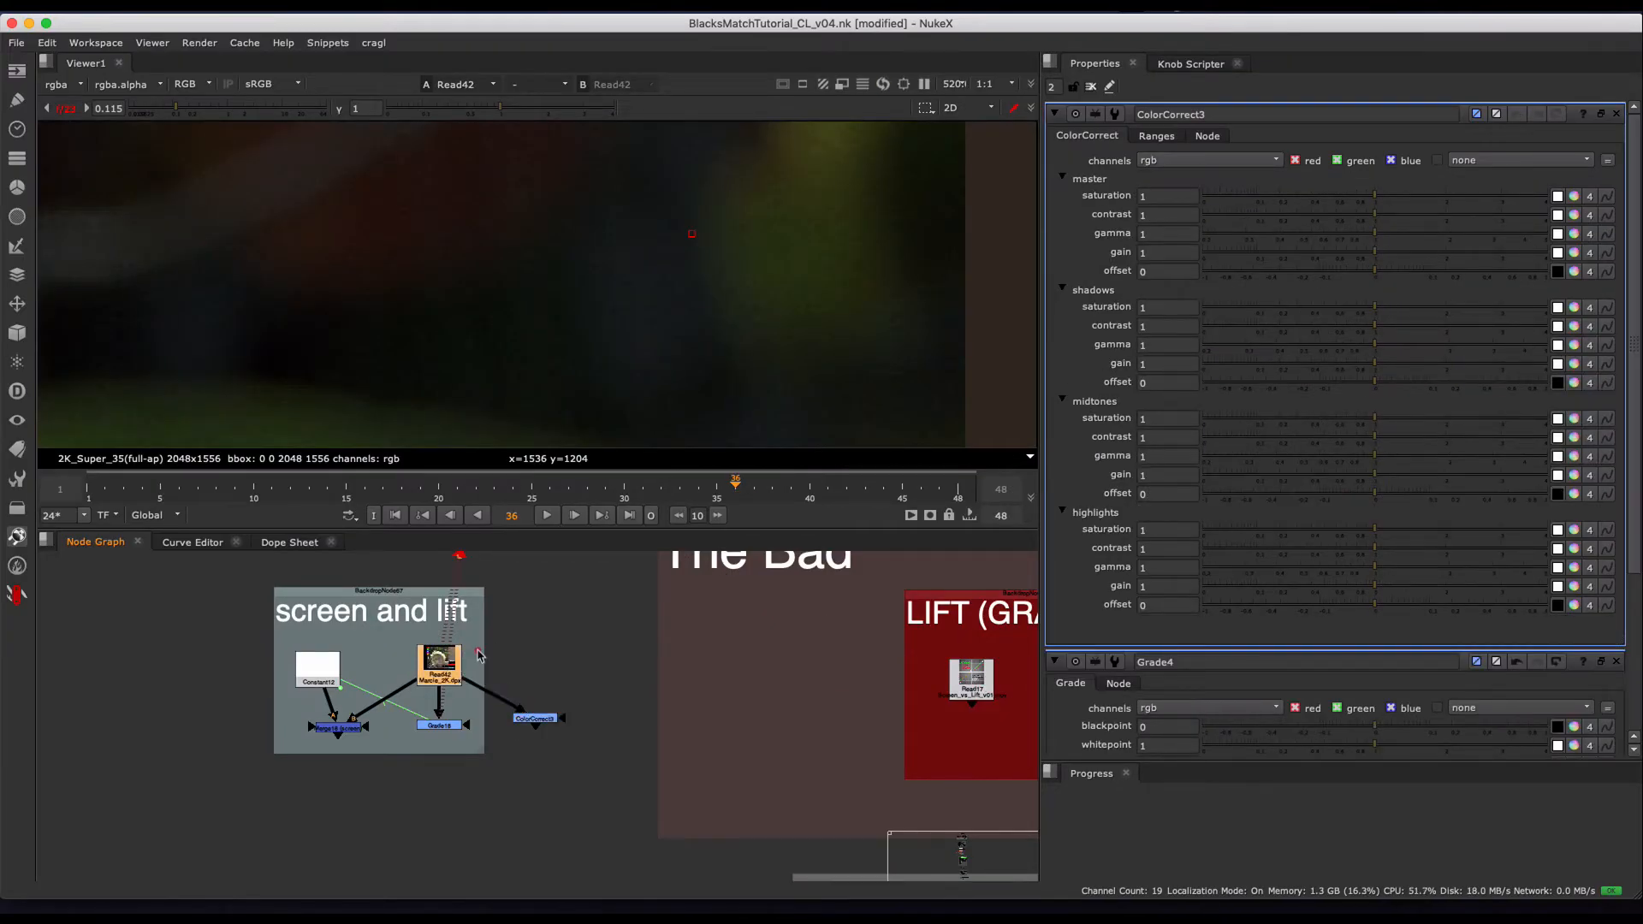
# - Fit the Kodak test image in the viewer and reset the viewer gain to 1
pyautogui.press('1')
pyautogui.press('f')
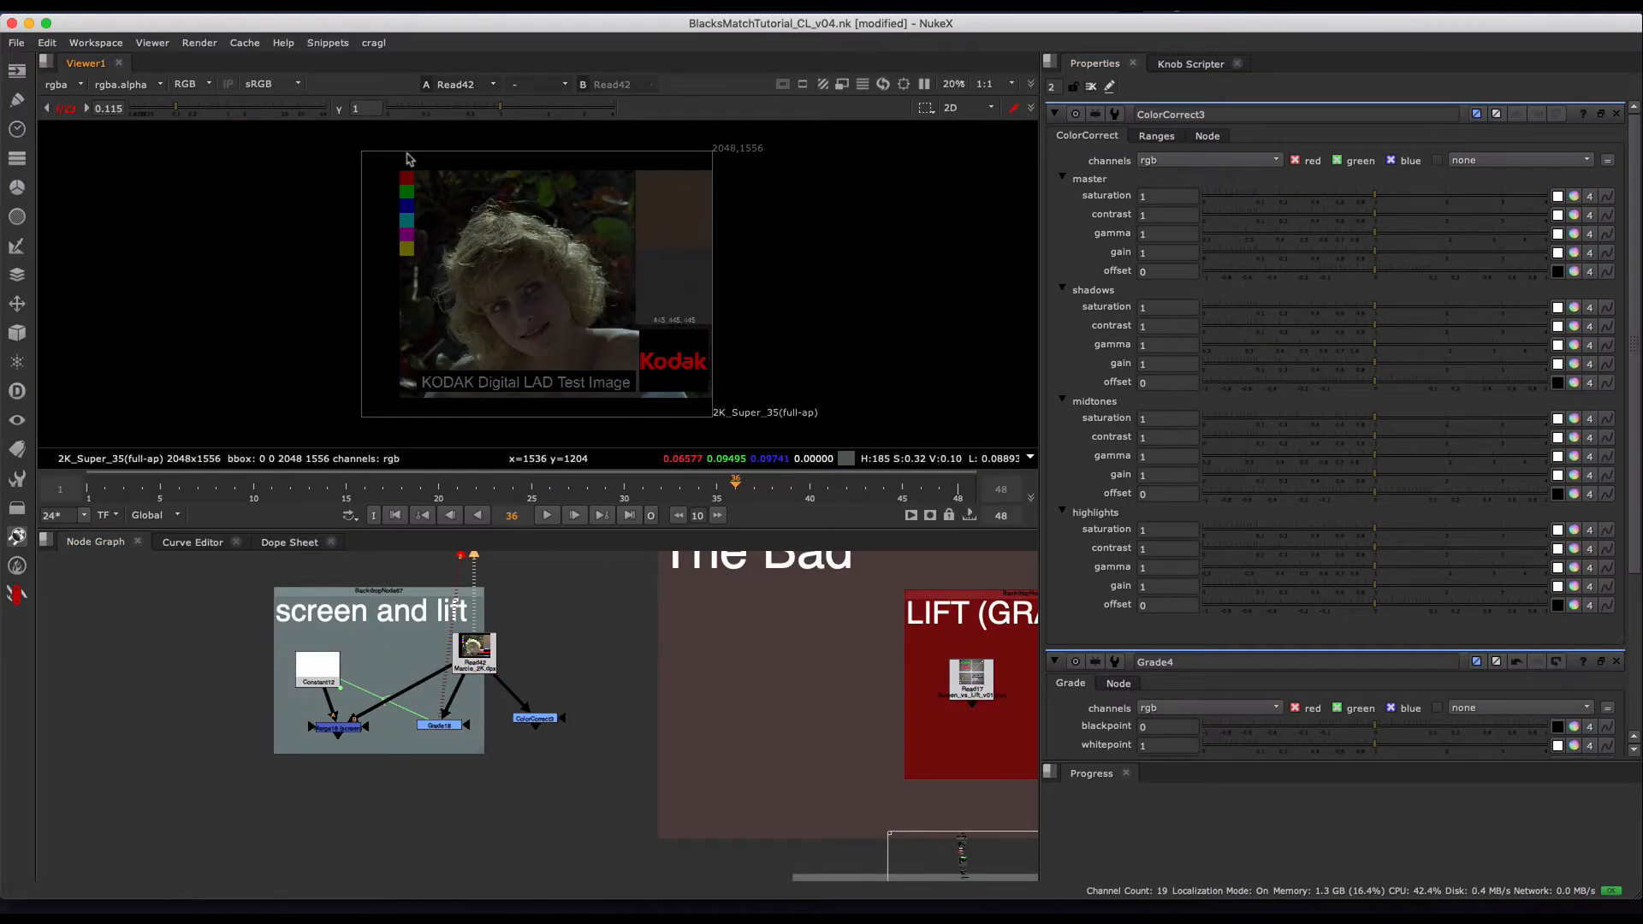
pyautogui.keyDown('super'); pyautogui.click(295, 102); pyautogui.keyUp('super')
pyautogui.click(1199, 300)
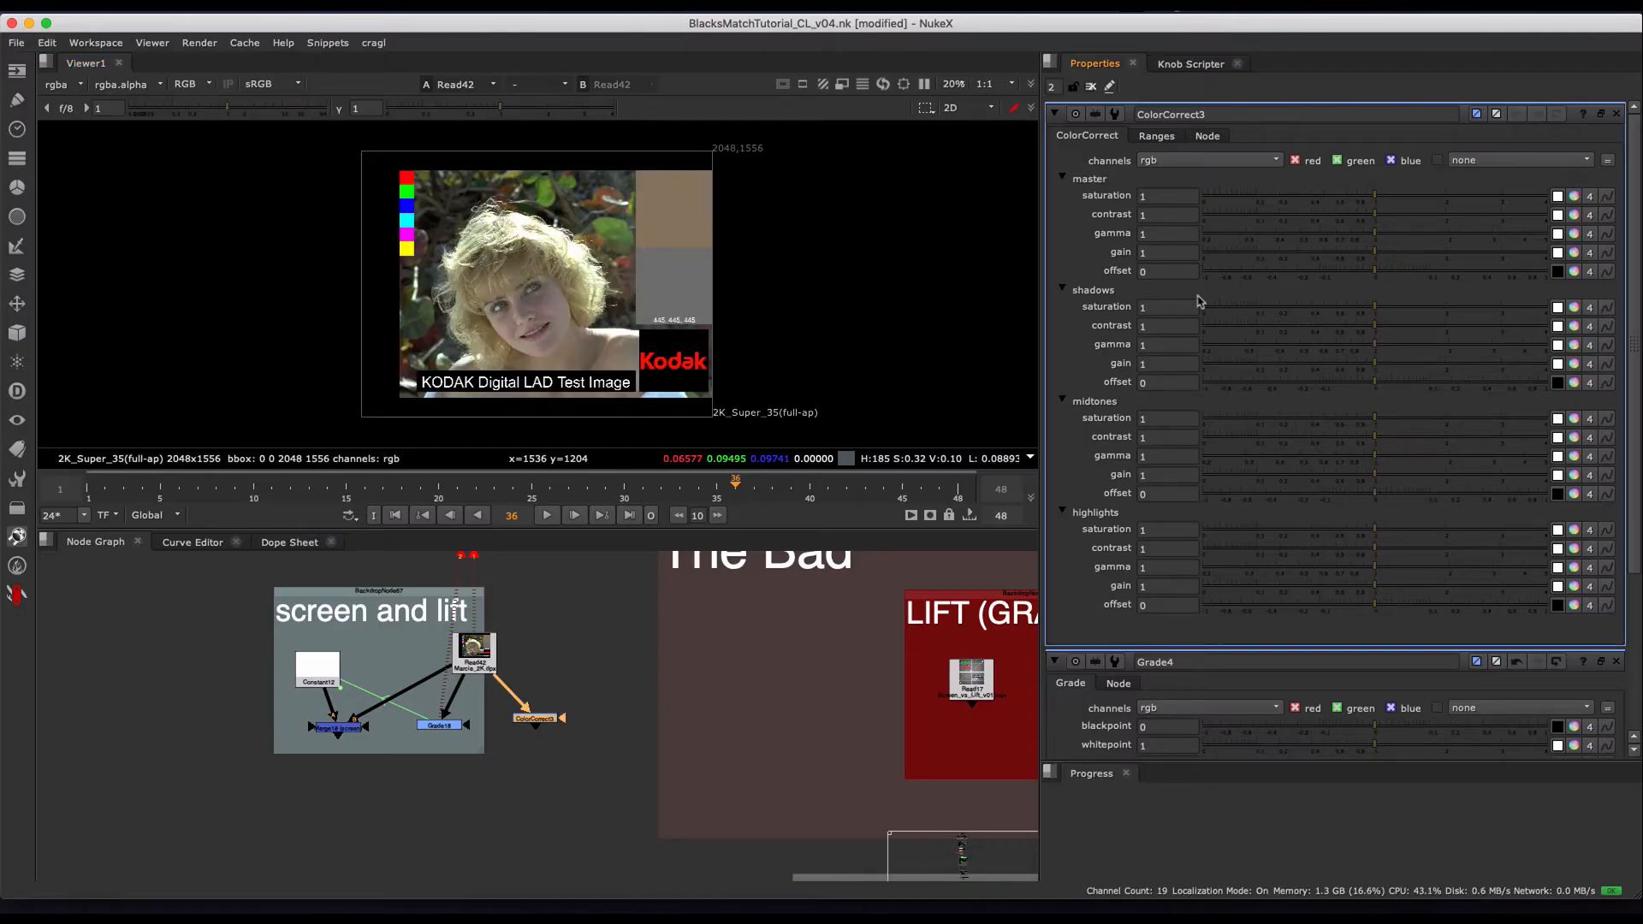
# - Extend the shadow range of ColorCorrect3 so its lookup curve reaches zero at about 0.5
pyautogui.click(1157, 136)
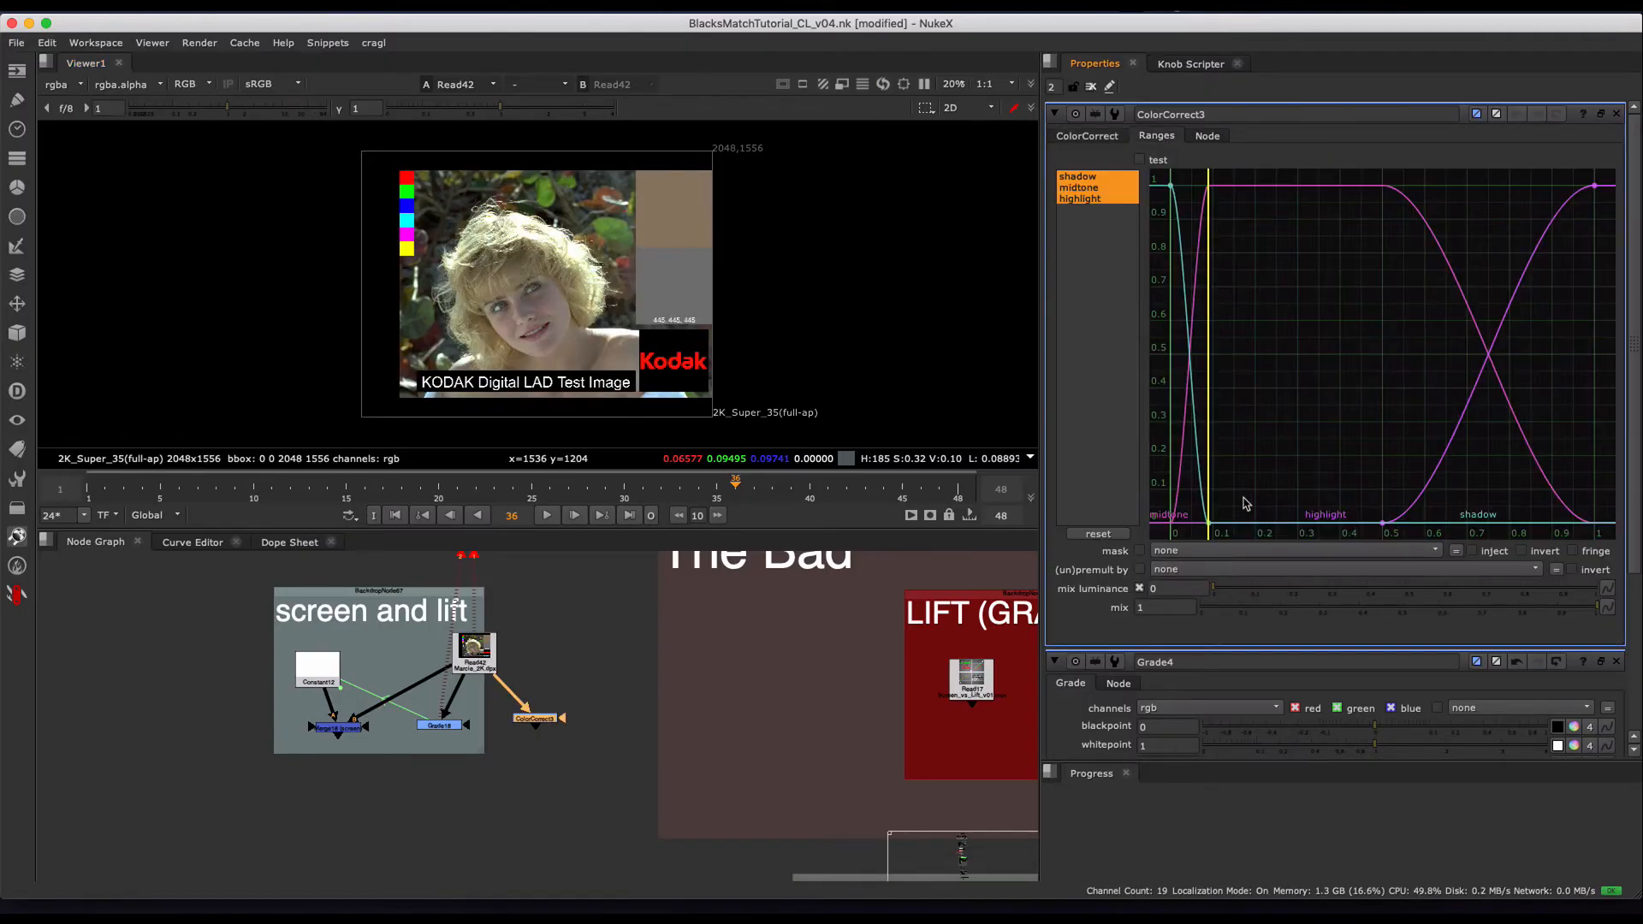
pyautogui.click(1268, 524)
pyautogui.moveTo(1205, 523); pyautogui.dragTo(1383, 522)
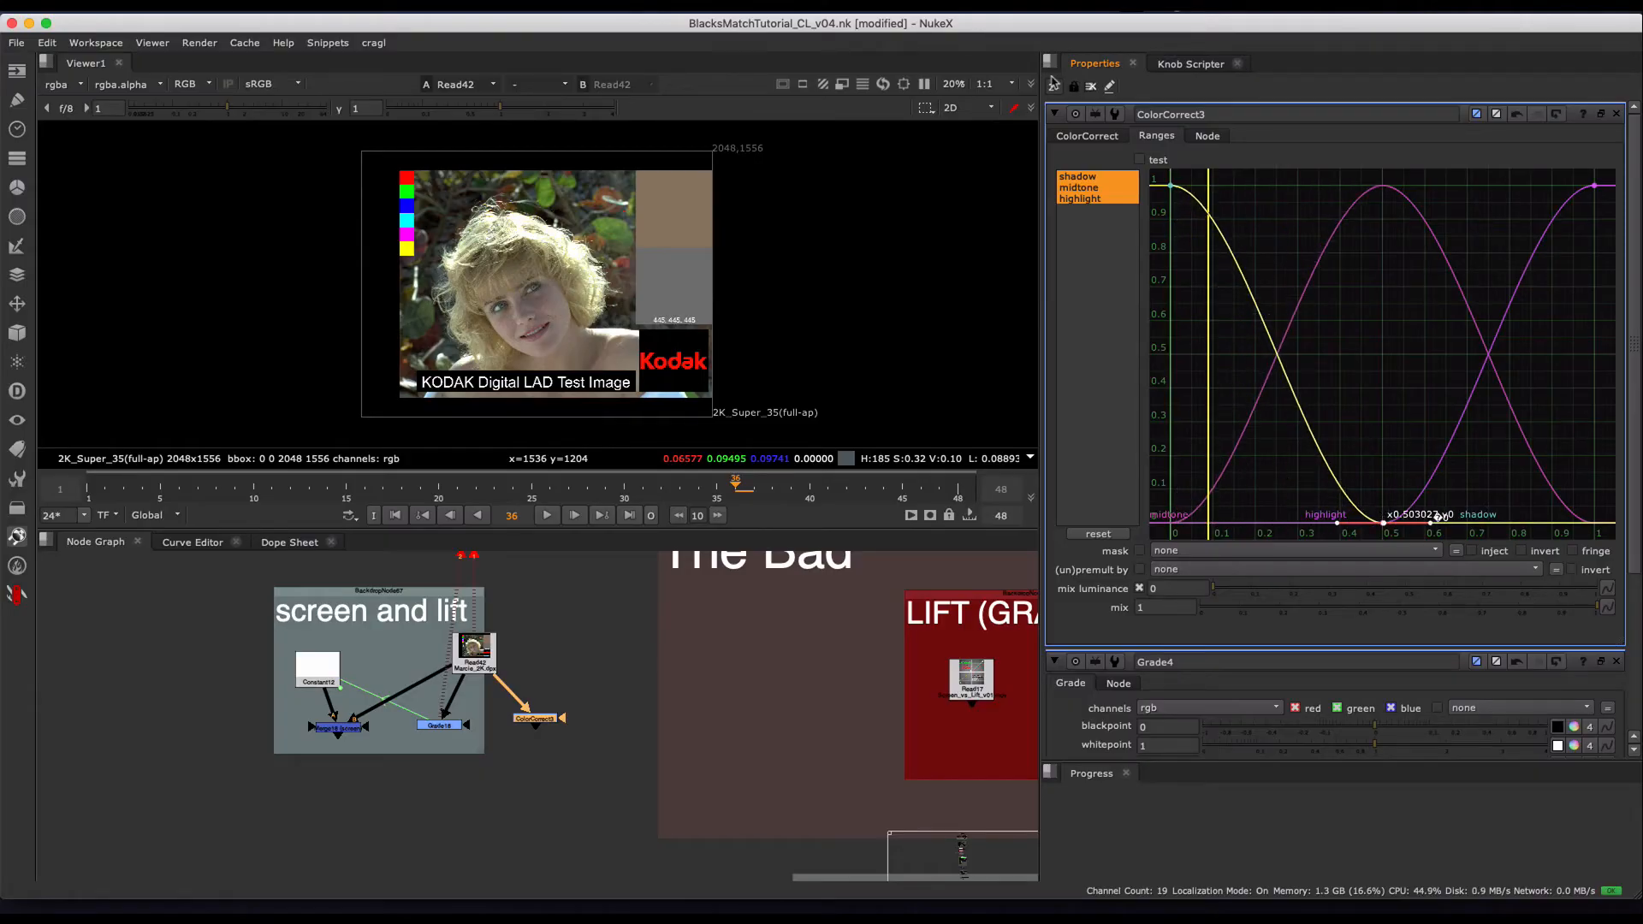
# - Set ColorCorrect3's shadows offset to 0.1 and view the test image through it
pyautogui.click(1095, 138)
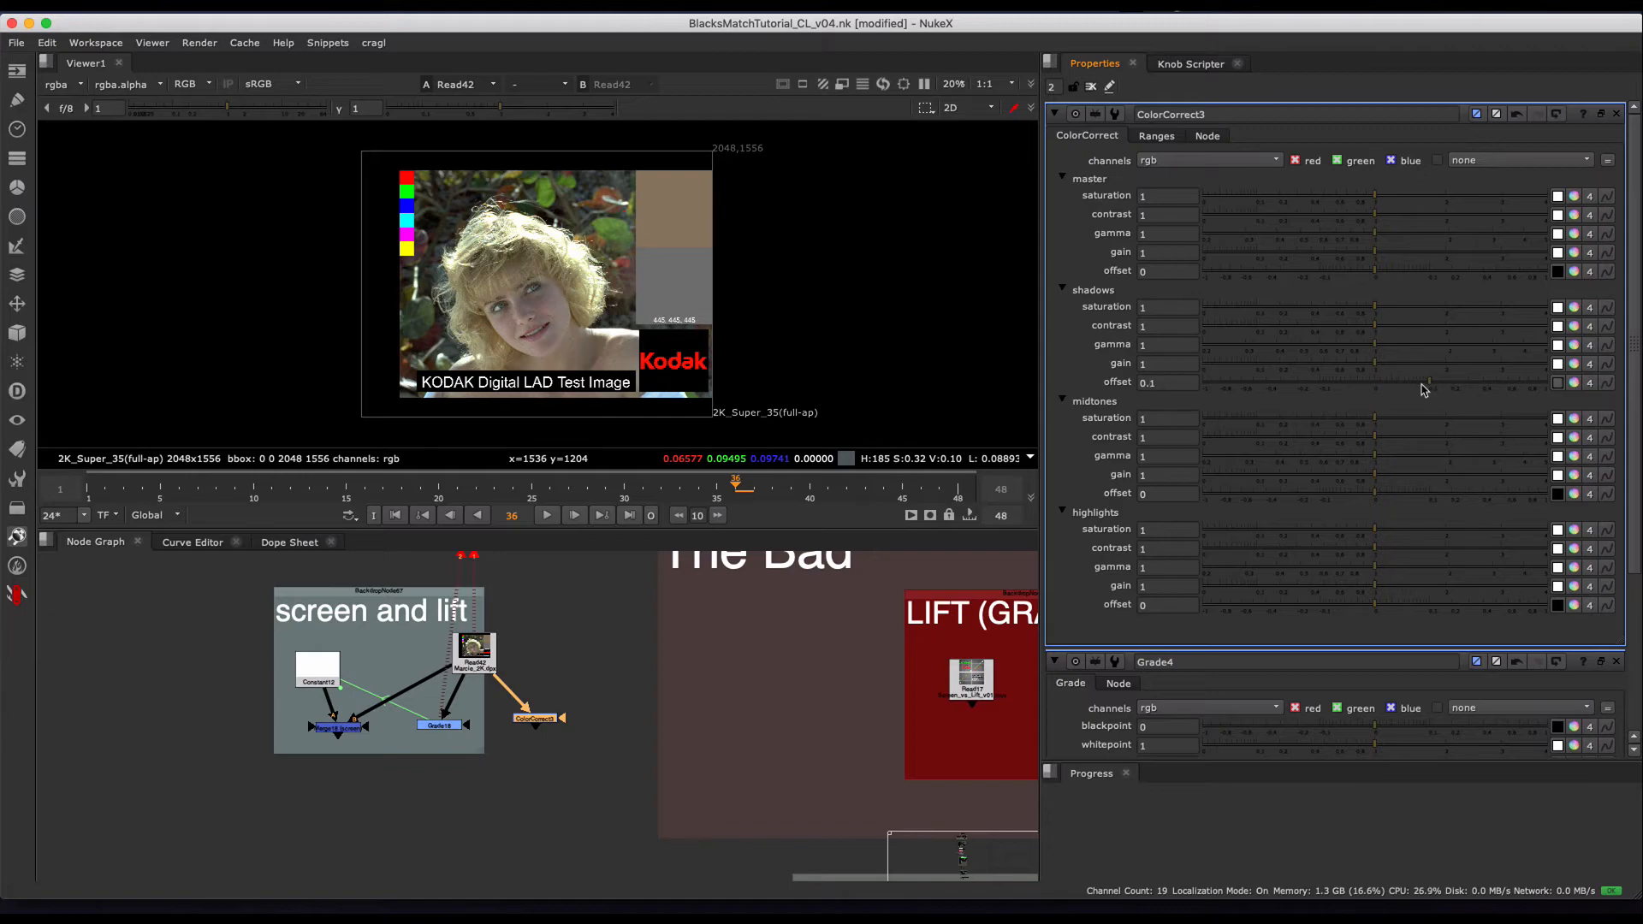
pyautogui.press('1')
pyautogui.scroll(4, 606, 364)
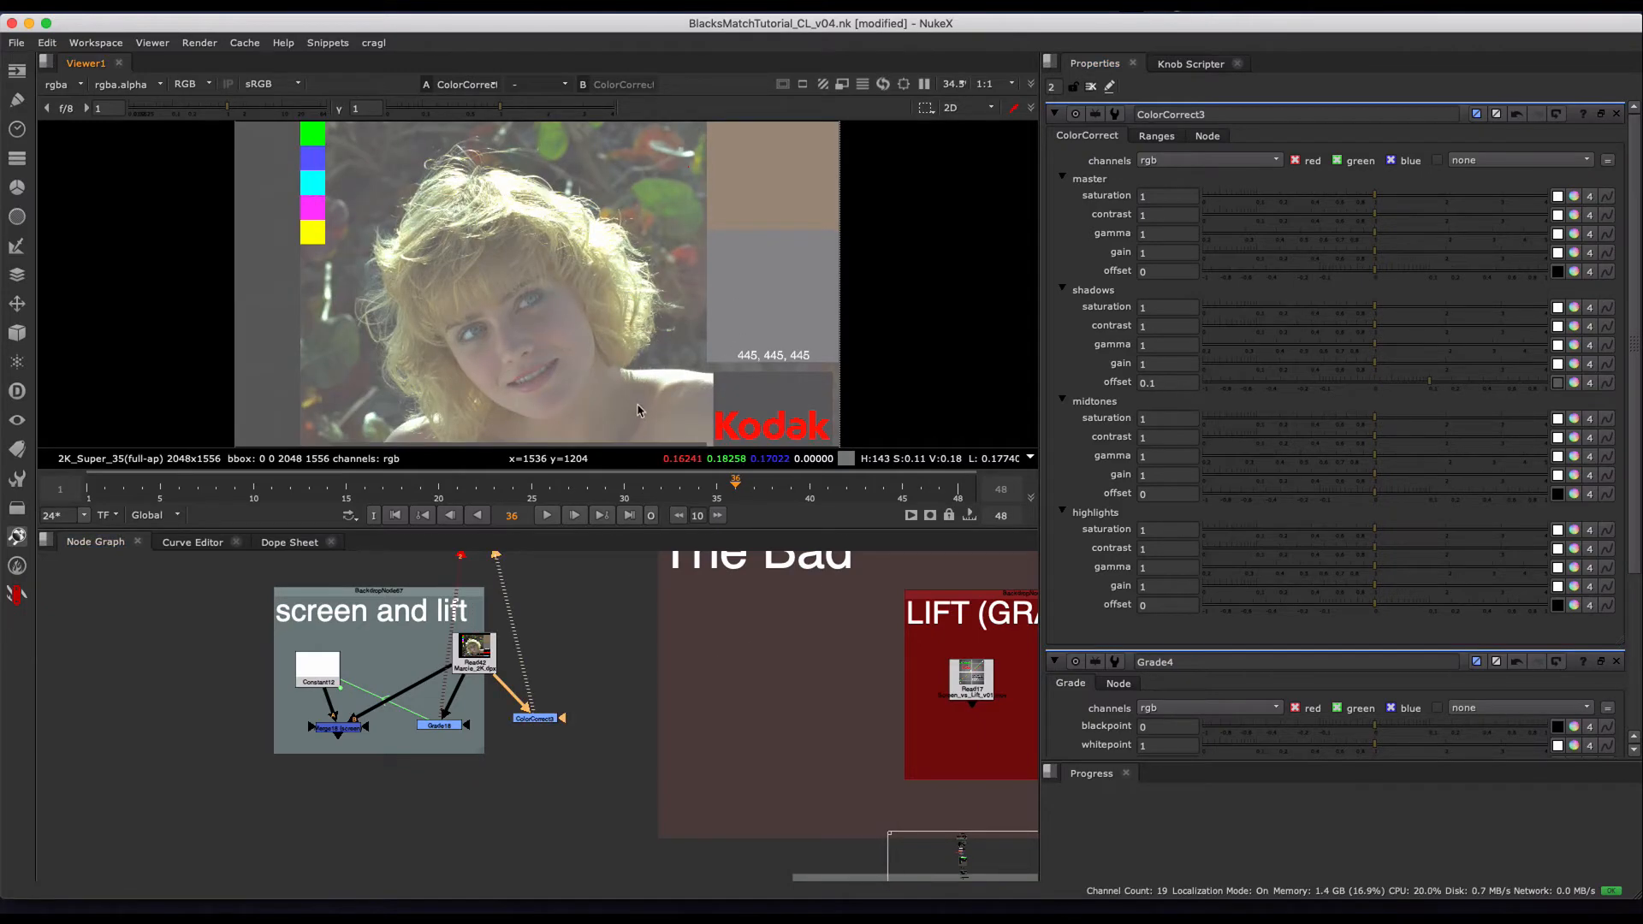
# - Move the meeting point of ColorCorrect3's shadow and highlight range curves to about 0.65
pyautogui.click(1155, 136)
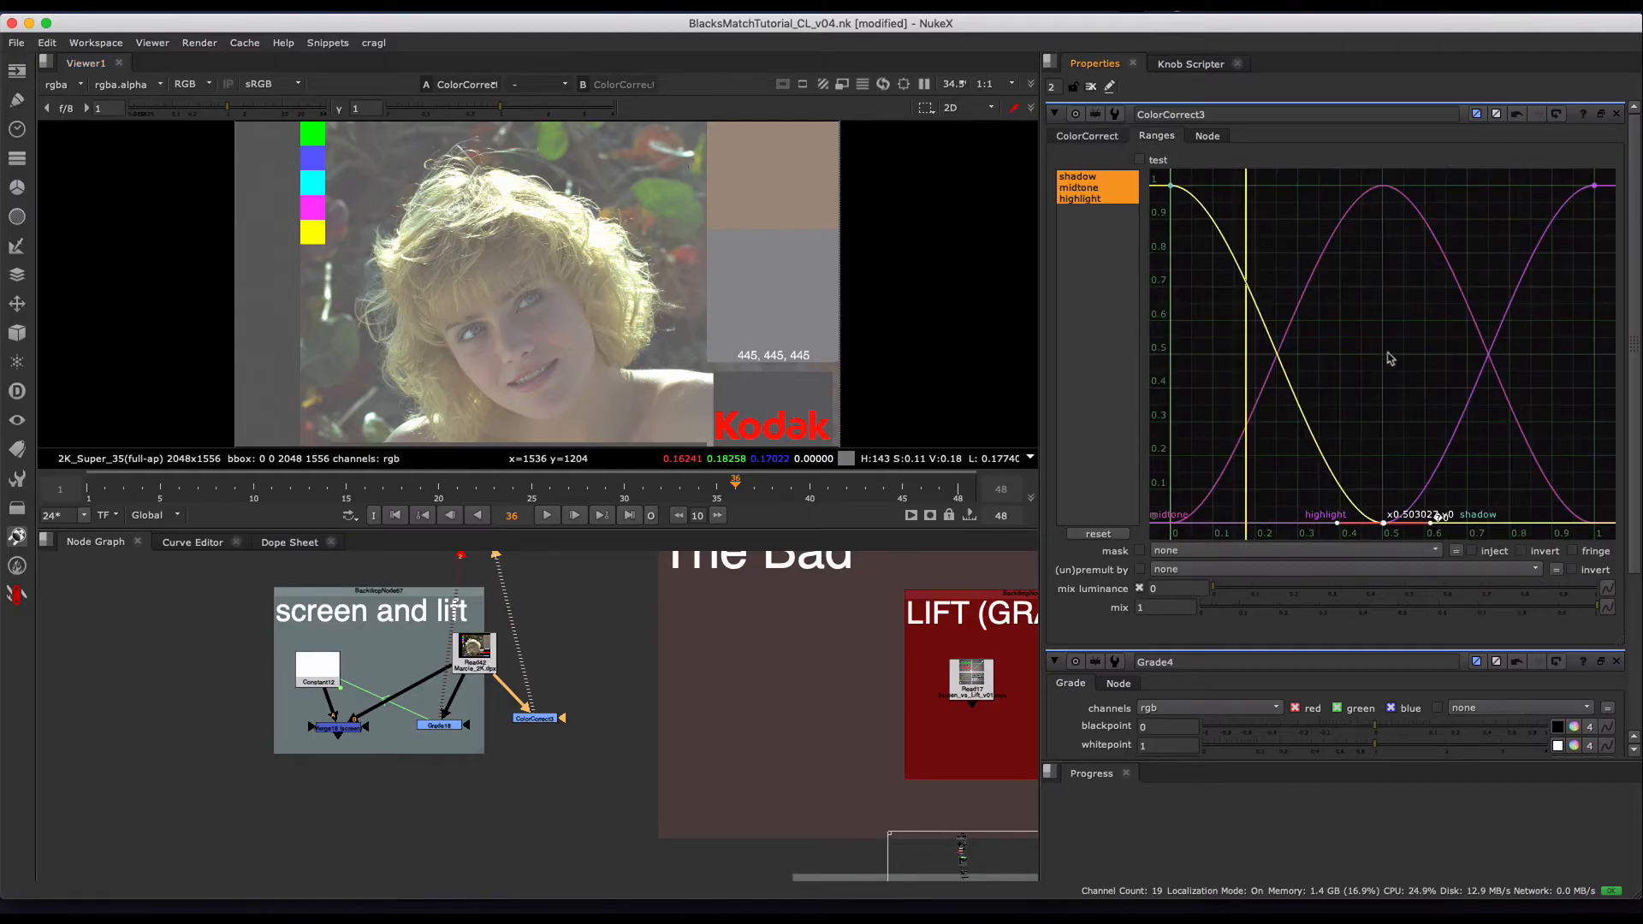
pyautogui.moveTo(1383, 526); pyautogui.dragTo(1446, 521)
# - Go to the ColorCorrects section under The Bad and play the Default Ranges chart in Read21
pyautogui.moveTo(707, 754); pyautogui.dragTo(205, 681, button='middle')
pyautogui.scroll(-4, 707, 753)
pyautogui.scroll(7, 557, 633)
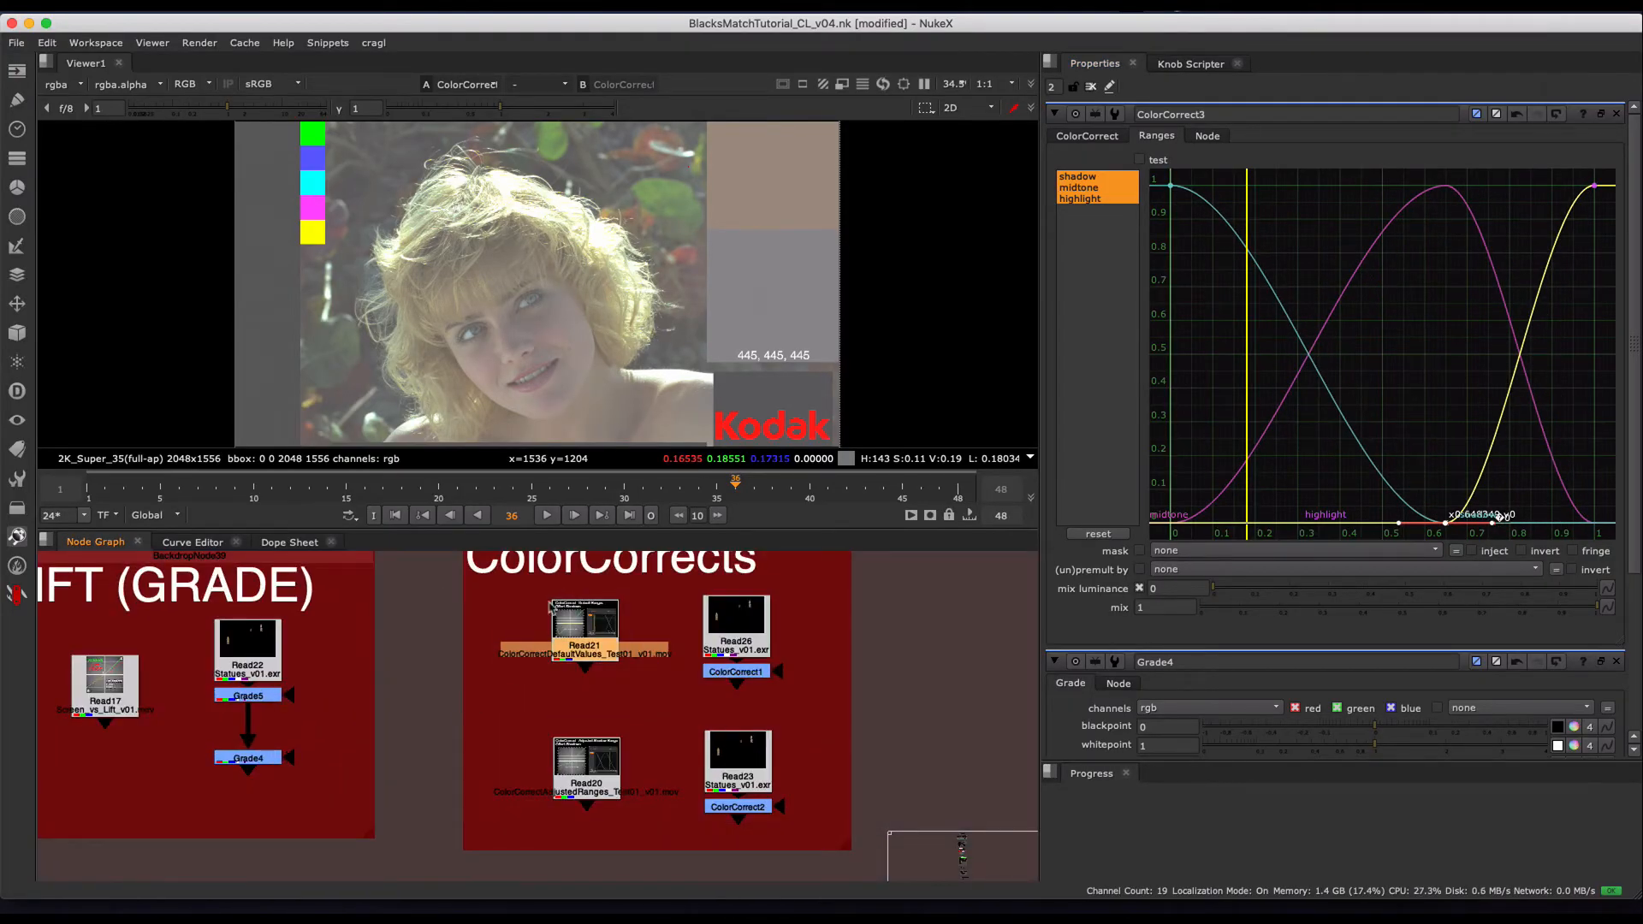
pyautogui.press('1')
pyautogui.press('f')
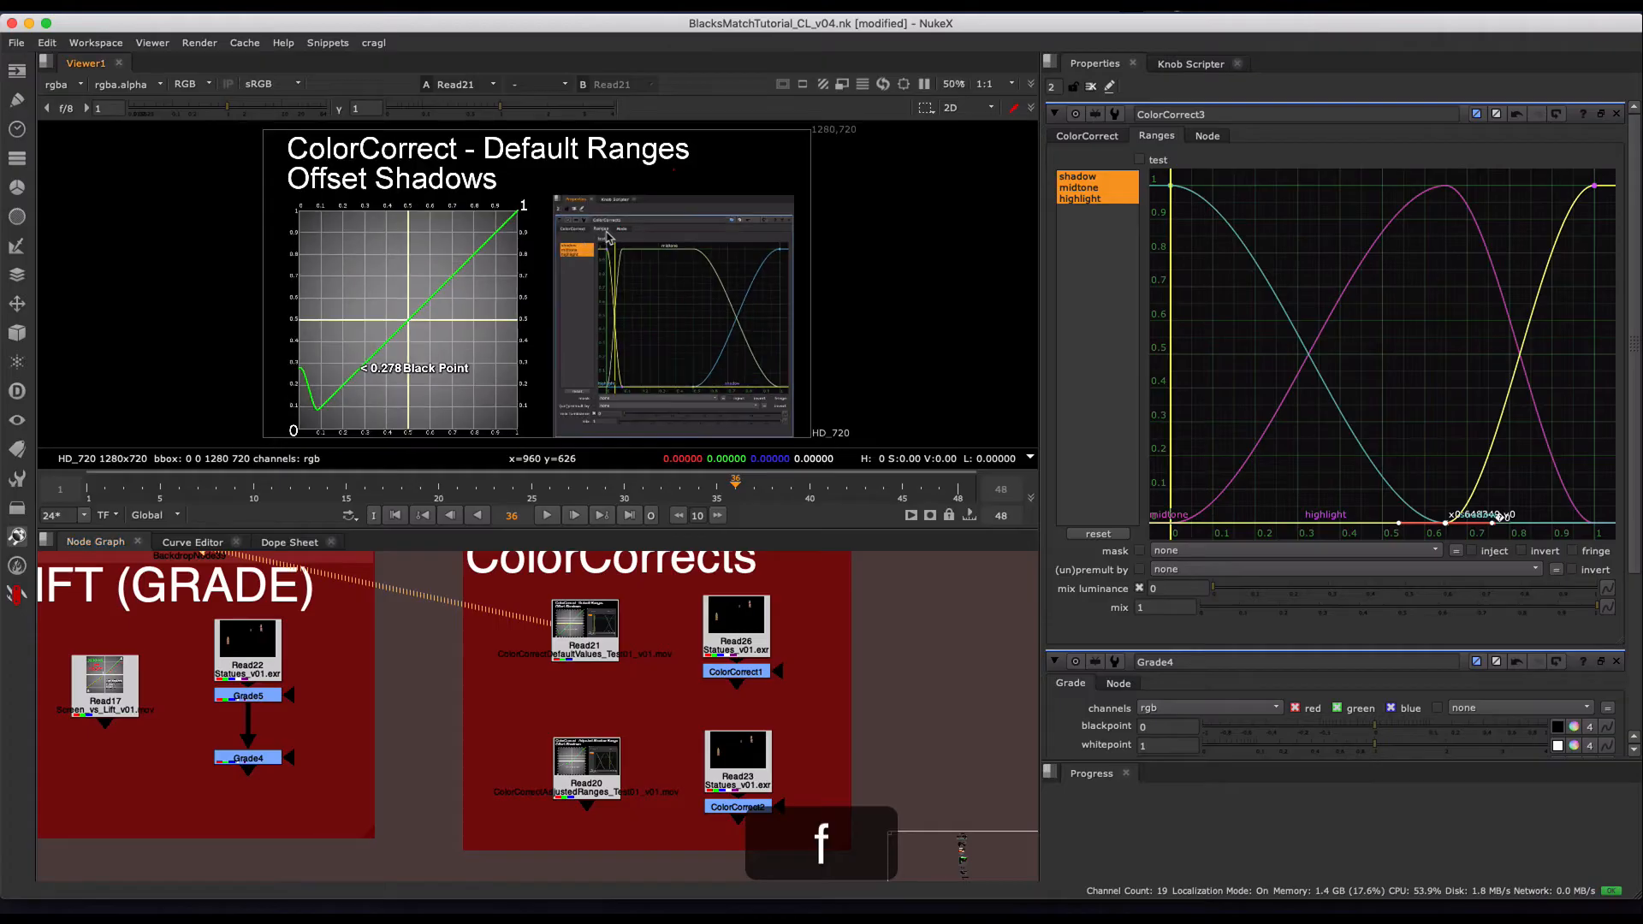
pyautogui.click(547, 516)
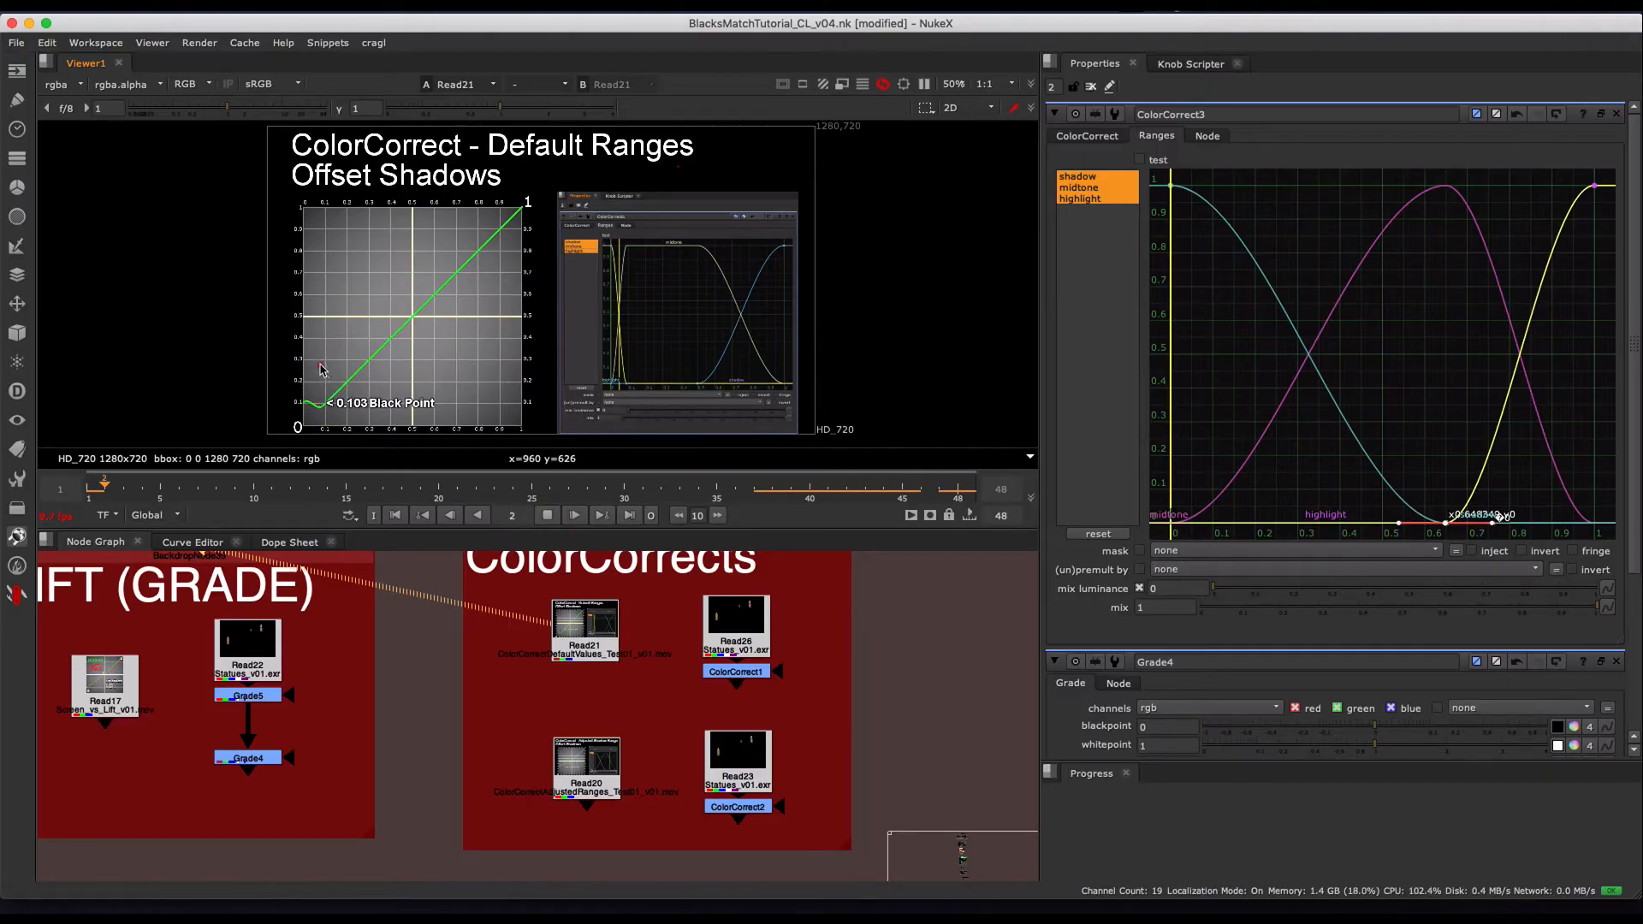
pyautogui.scroll(2, 321, 370)
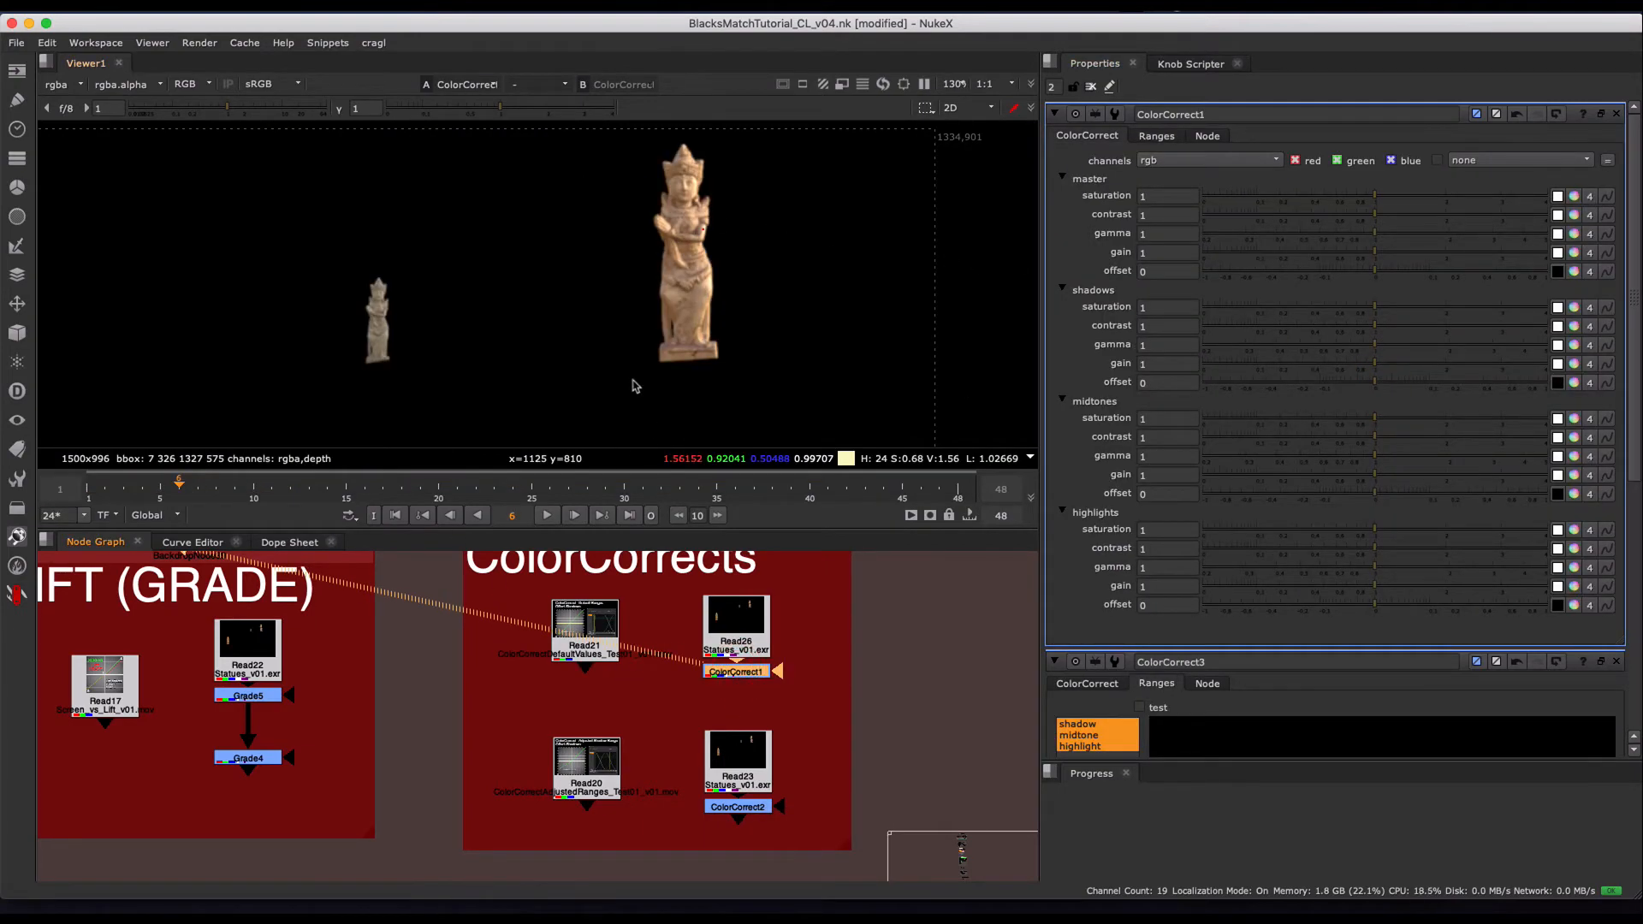
# - Set ColorCorrect1's shadows offset to 0.43 and inspect the large statue up close
pyautogui.click(1170, 139)
pyautogui.click(1108, 136)
pyautogui.moveTo(1402, 384); pyautogui.dragTo(1488, 389)
pyautogui.moveTo(704, 229); pyautogui.dragTo(716, 260, button='middle')
pyautogui.scroll(5, 820, 258)
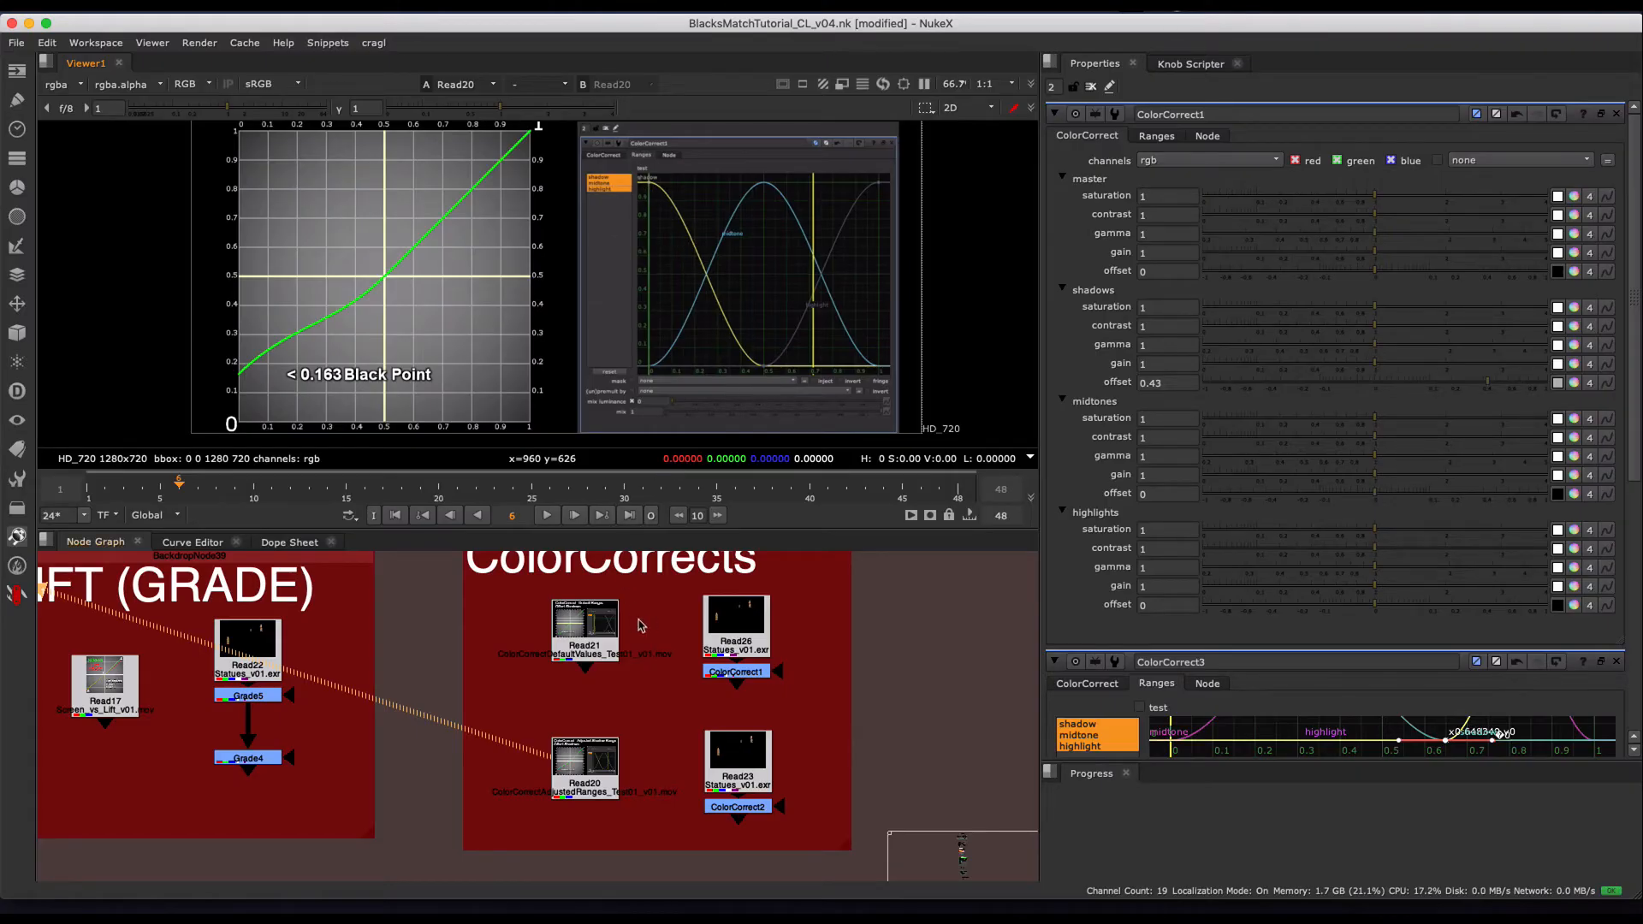
# - Play the Adjusted Shadow Range chart in Read20 and examine its curve
pyautogui.click(573, 517)
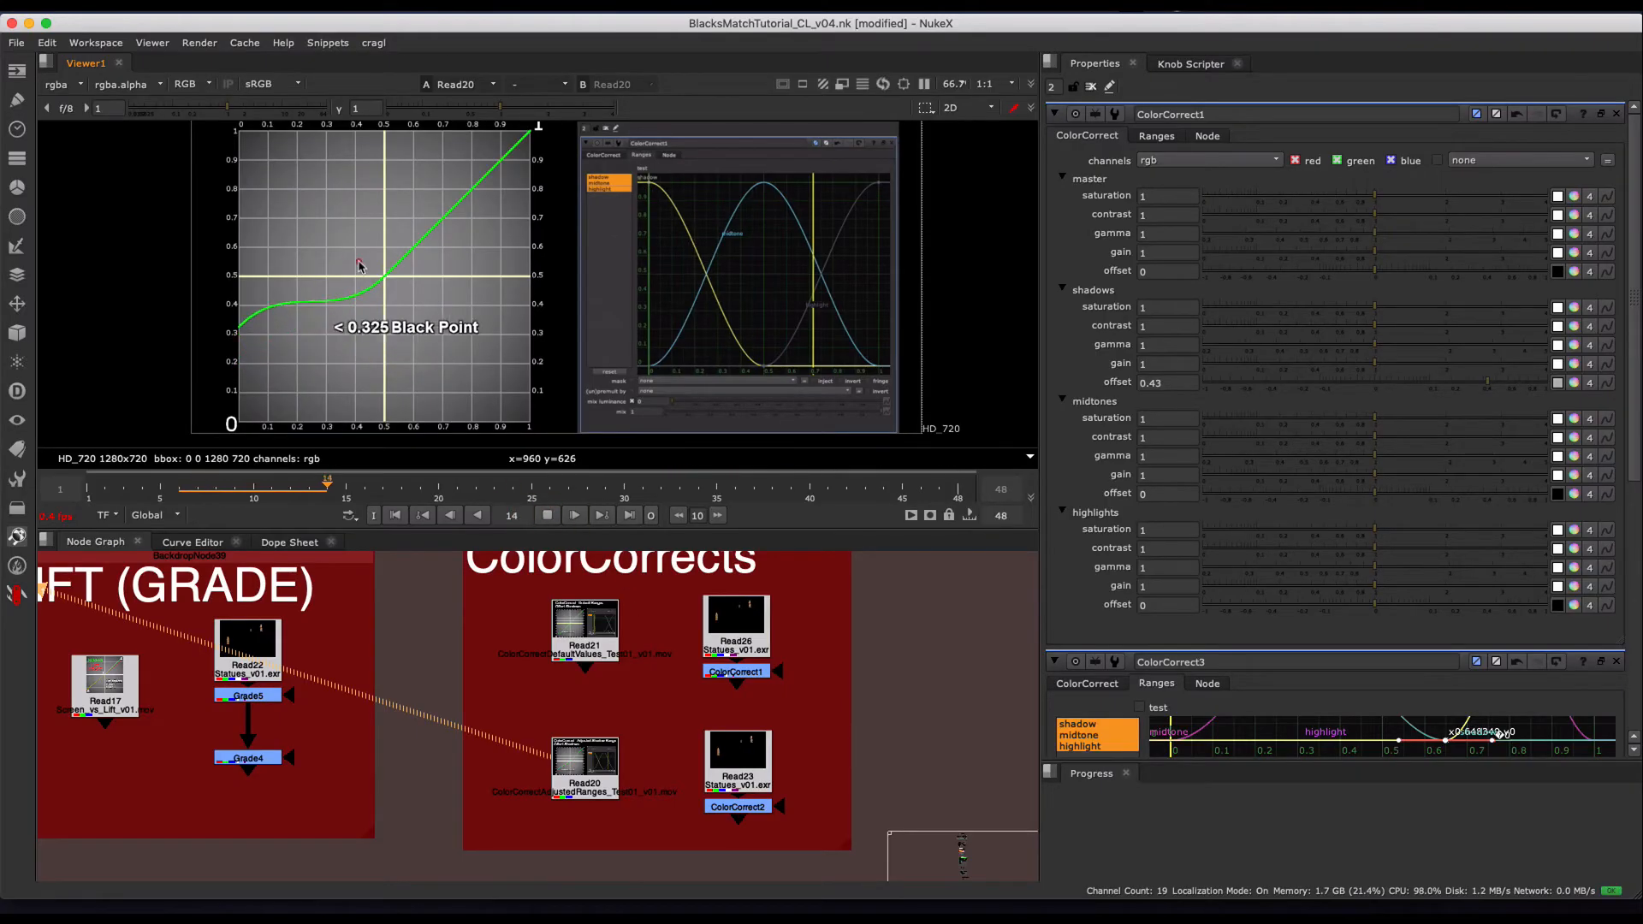
pyautogui.moveTo(308, 259); pyautogui.dragTo(396, 260, button='middle')
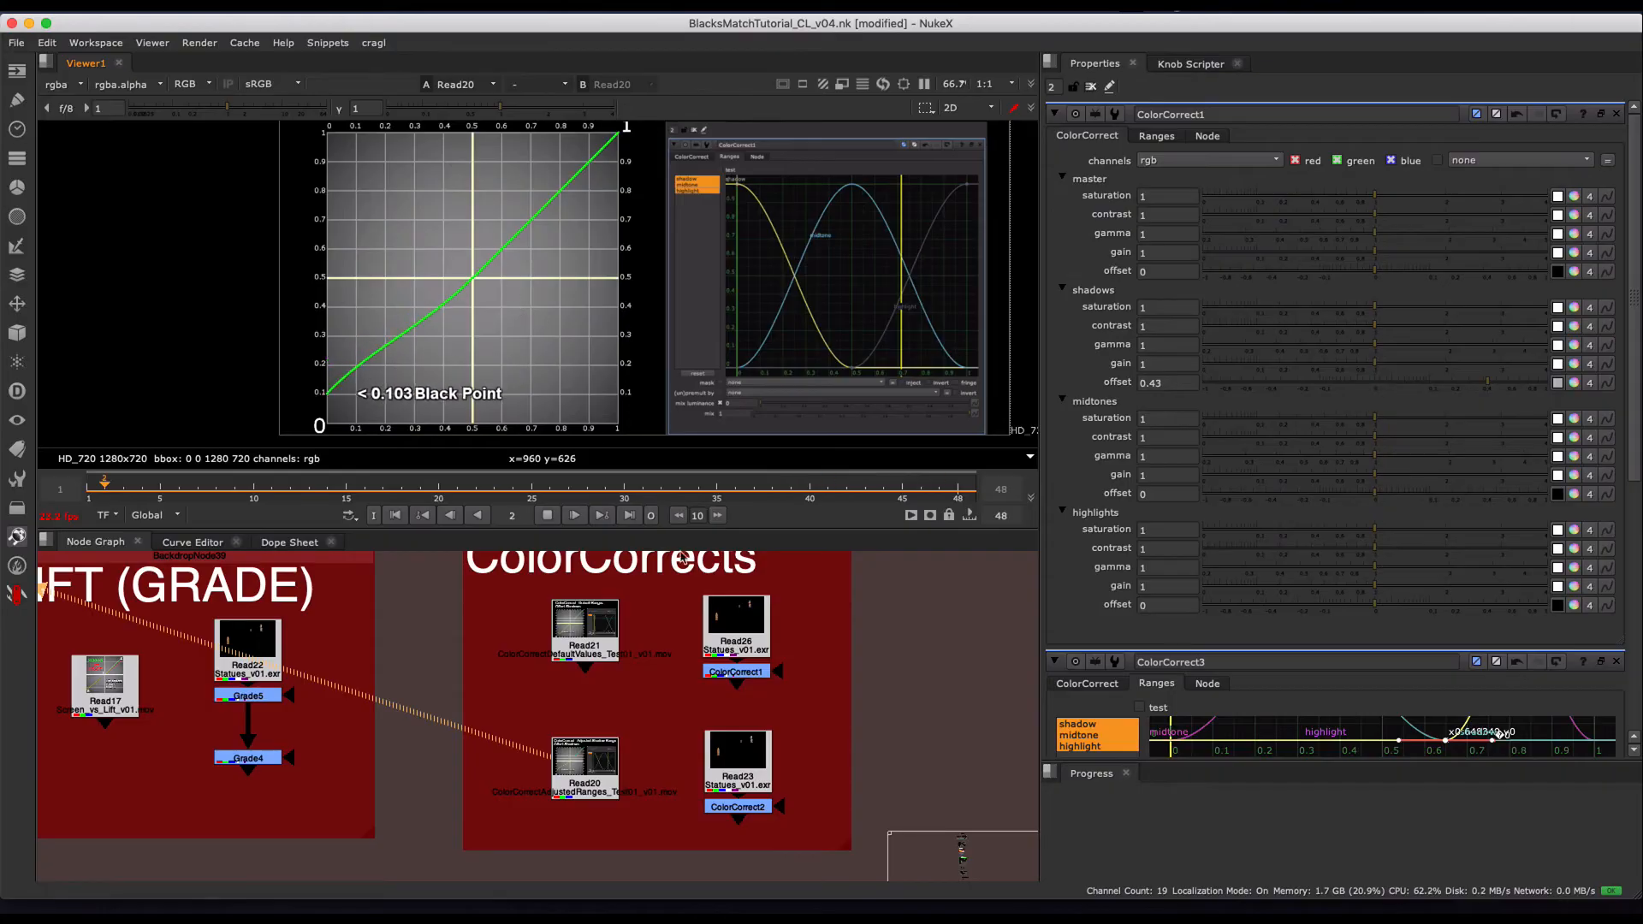
# - View the statues through ColorCorrect2, set its shadows offset to 0.44, and inspect the large statue up close
pyautogui.click(741, 807)
pyautogui.press('1')
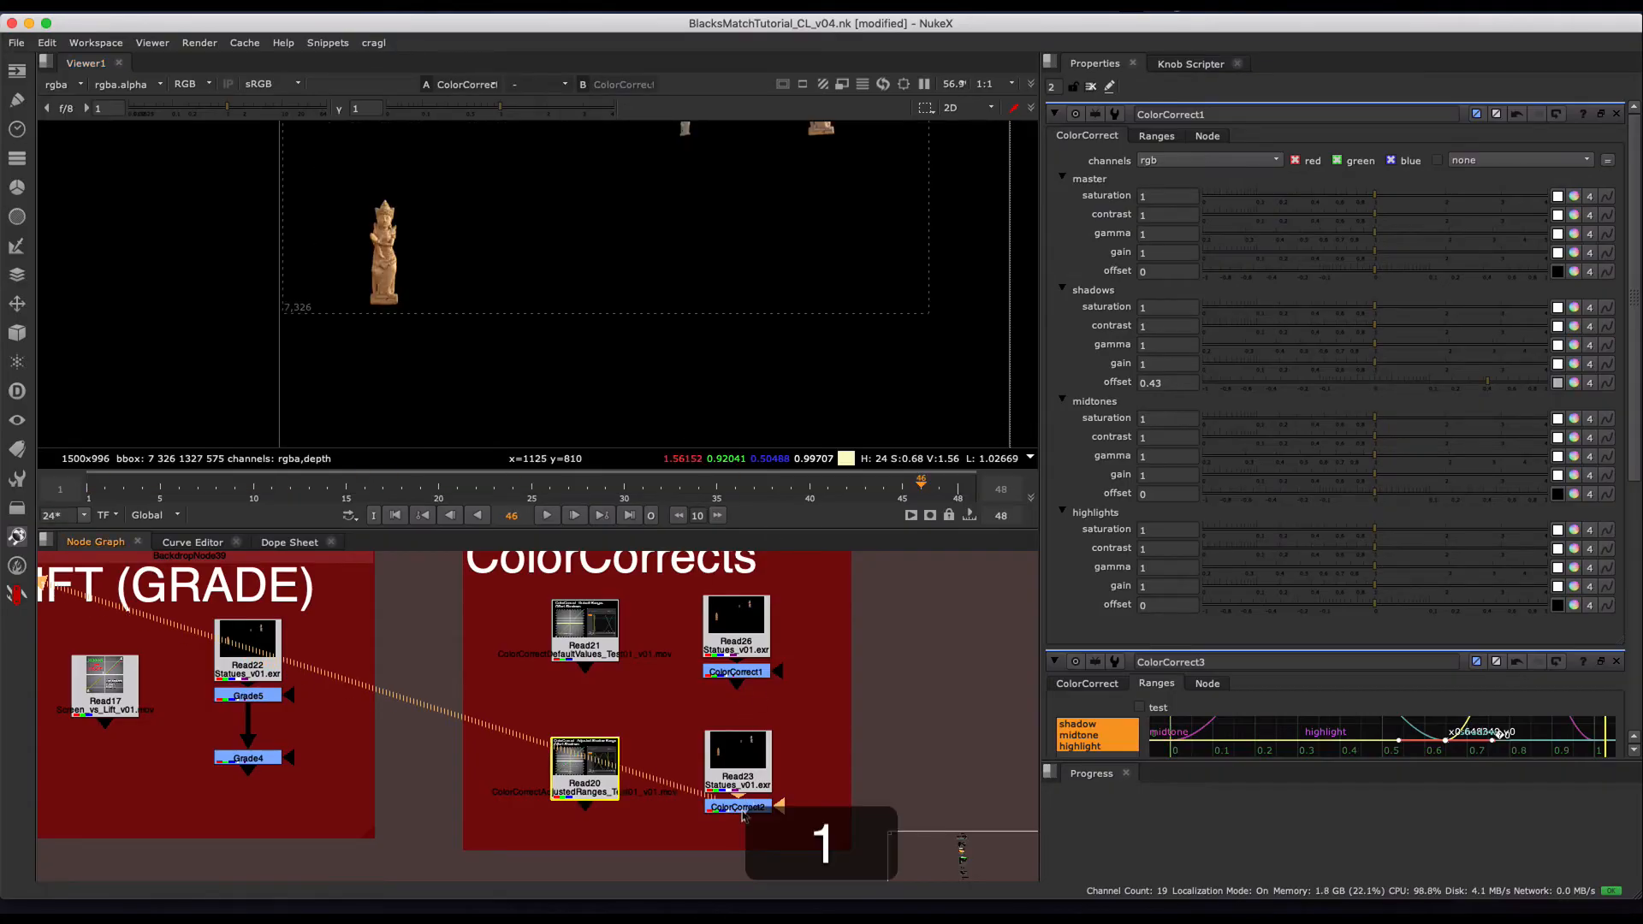
pyautogui.doubleClick(743, 807)
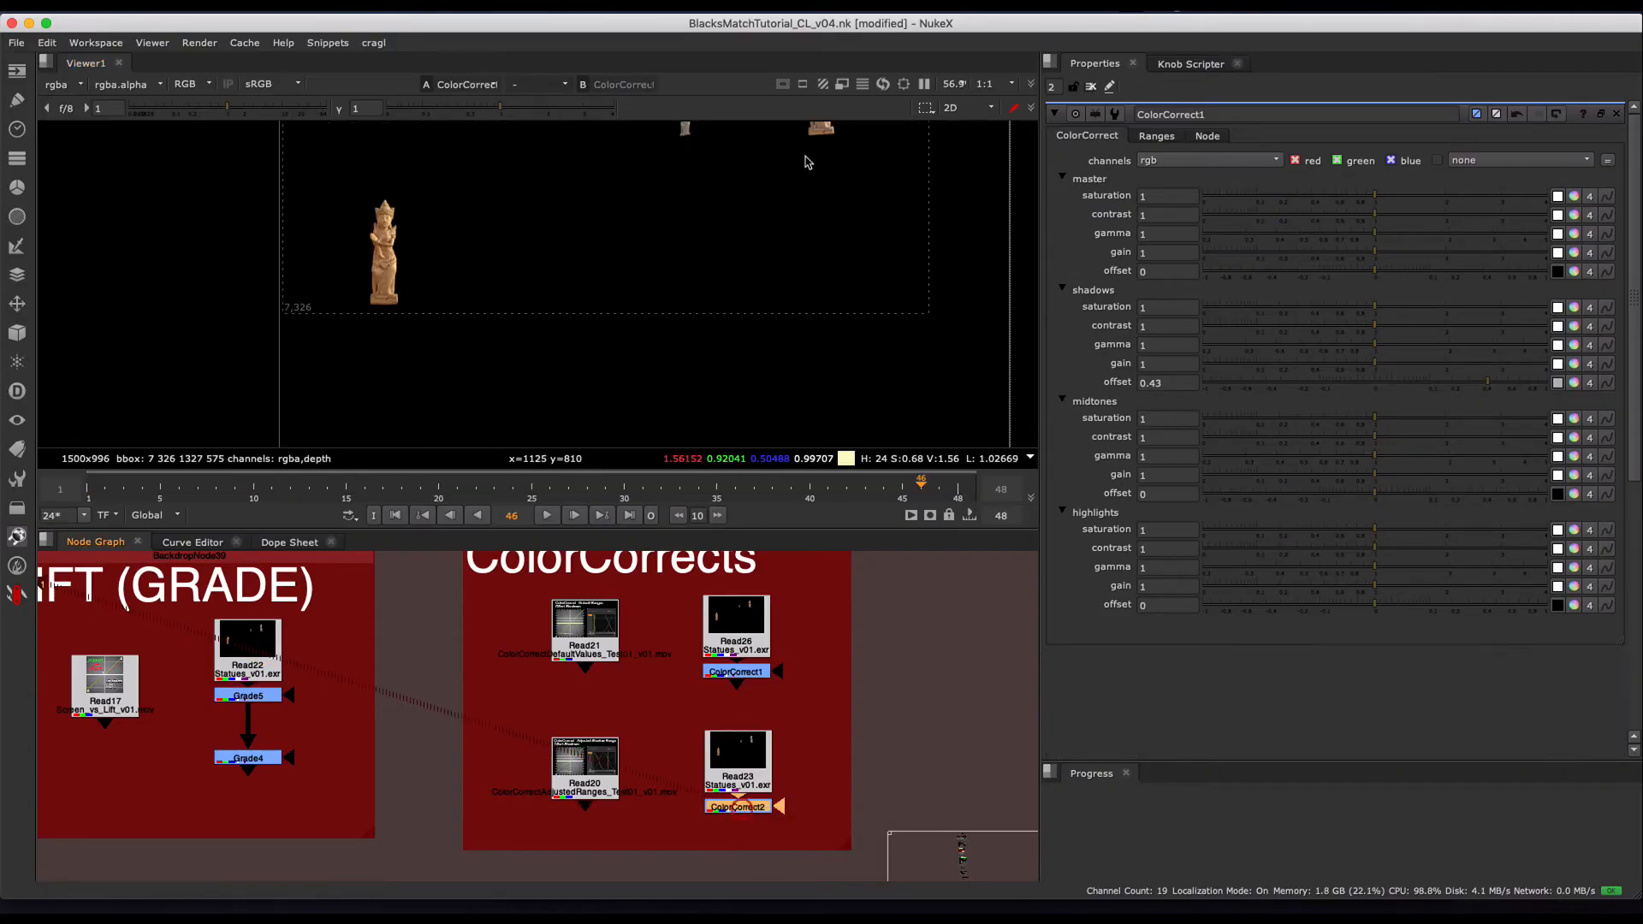
pyautogui.moveTo(807, 161); pyautogui.dragTo(697, 385, button='middle')
pyautogui.scroll(2, 682, 273)
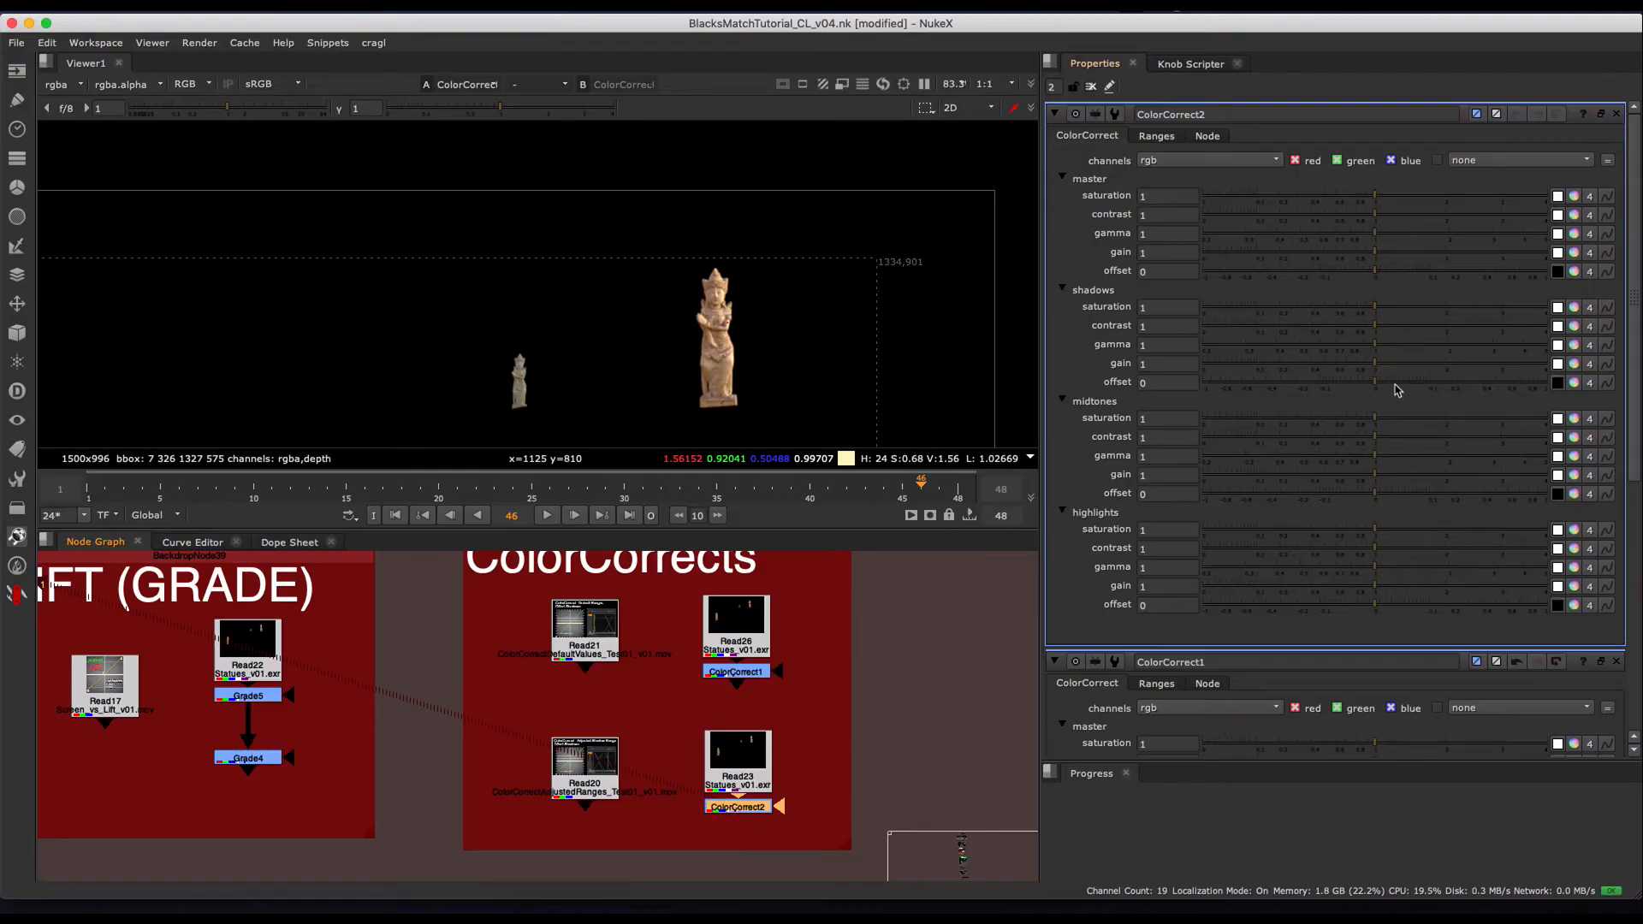
pyautogui.moveTo(1408, 384); pyautogui.dragTo(1491, 394)
pyautogui.scroll(4, 706, 360)
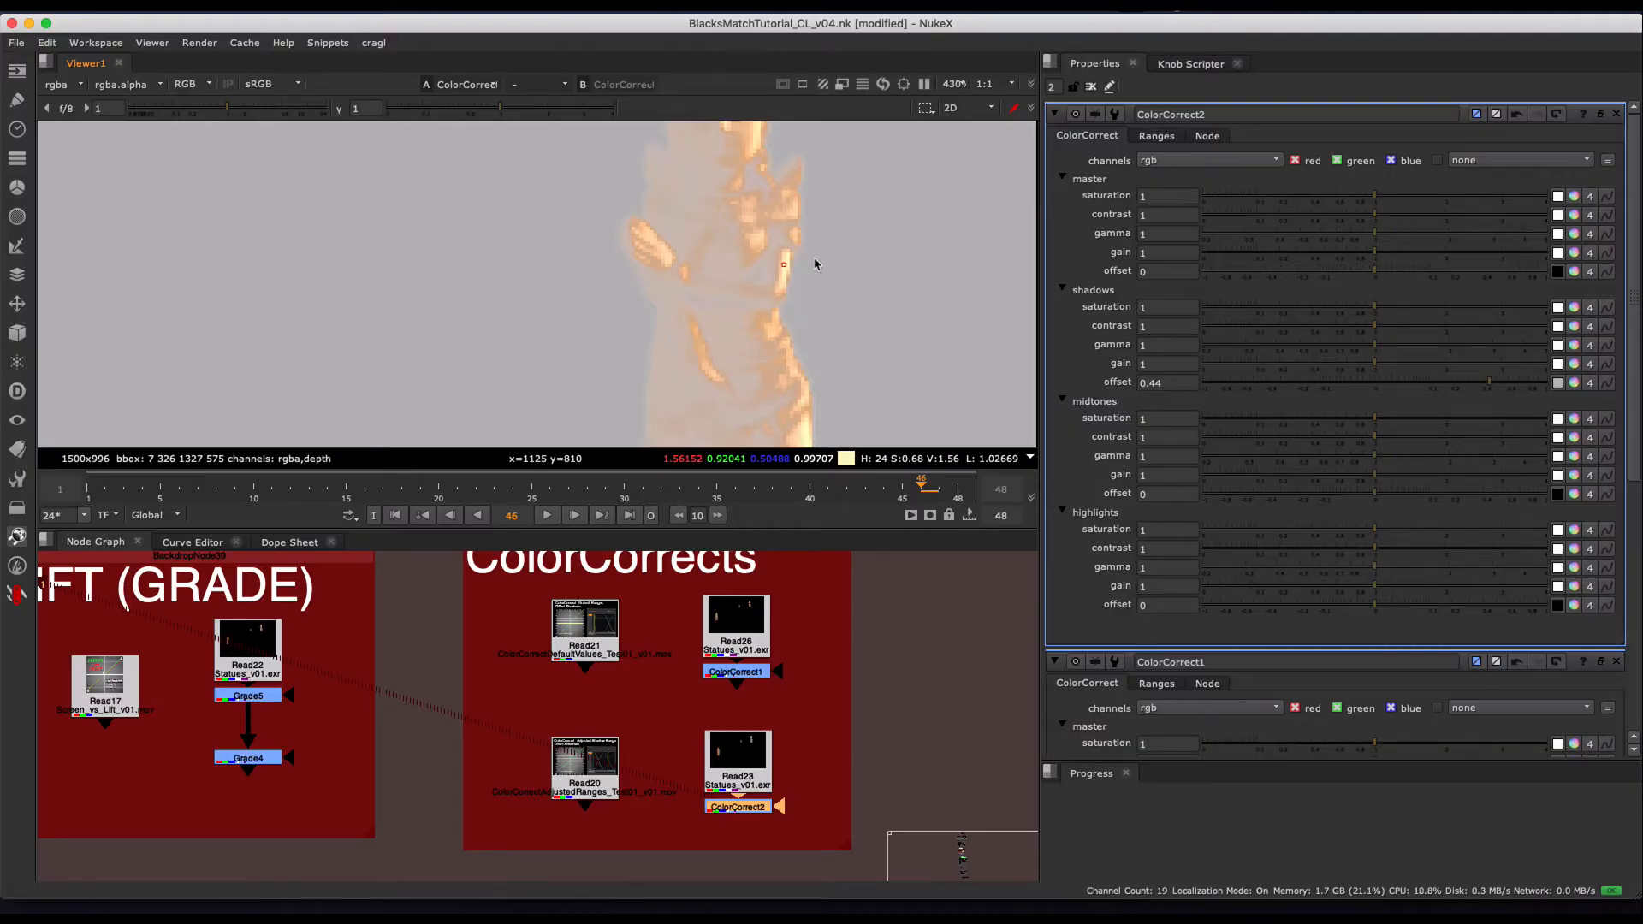
pyautogui.scroll(-3, 804, 272)
pyautogui.scroll(-2, 780, 281)
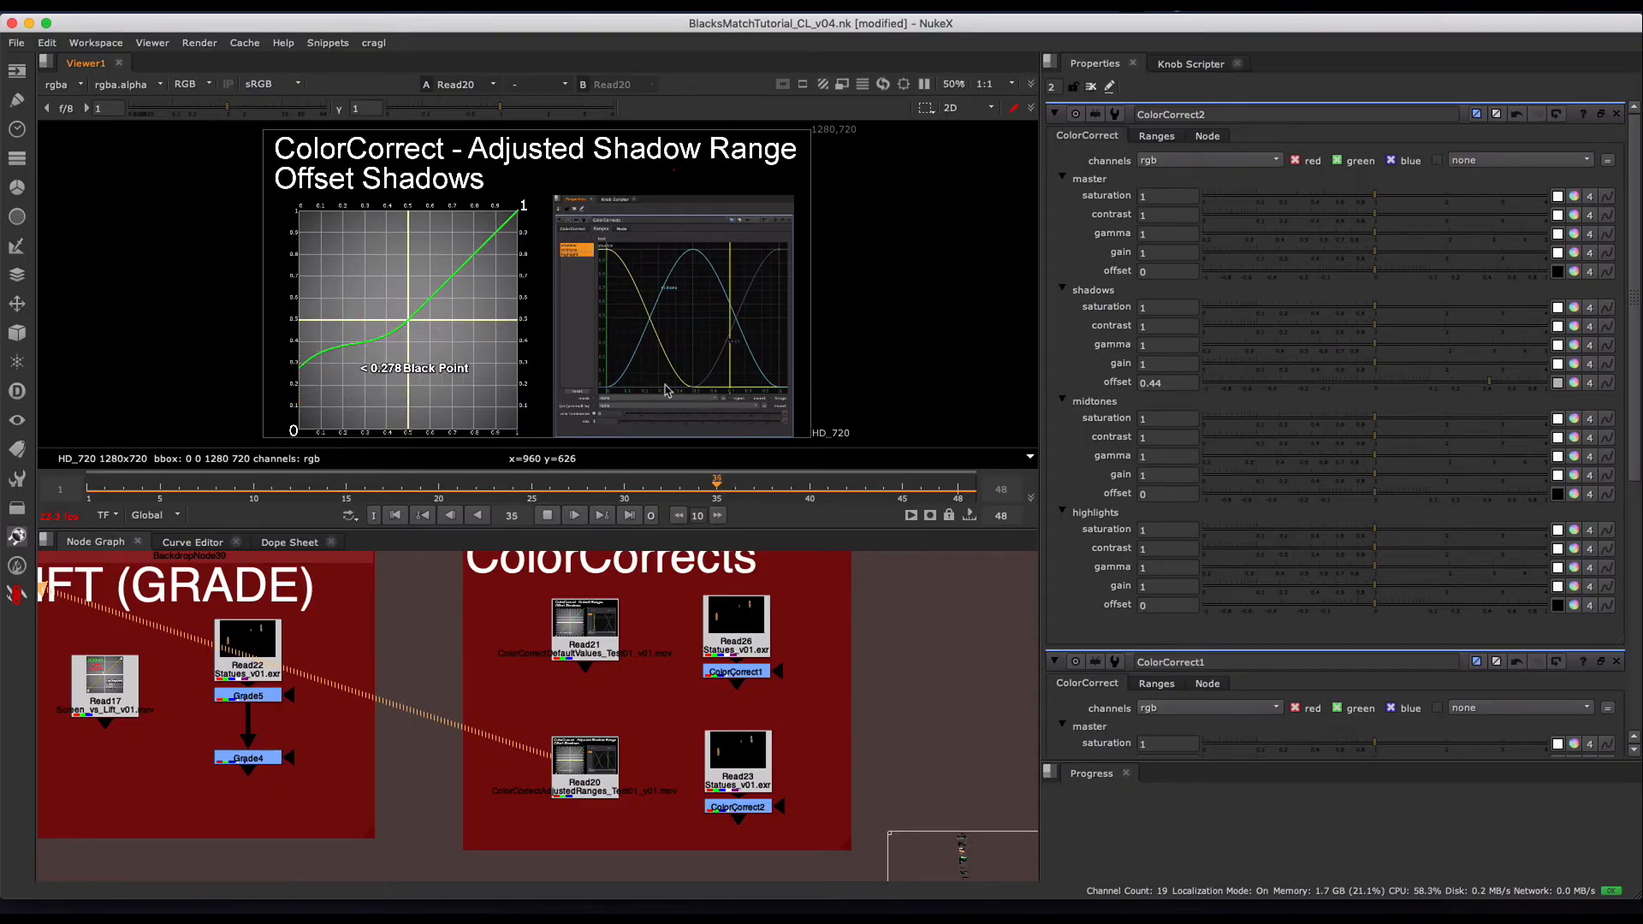
# - Select the LIFT (GRADE) and ColorCorrects groups to point them out, and select the whole The Bad backdrop
pyautogui.scroll(-3, 496, 762)
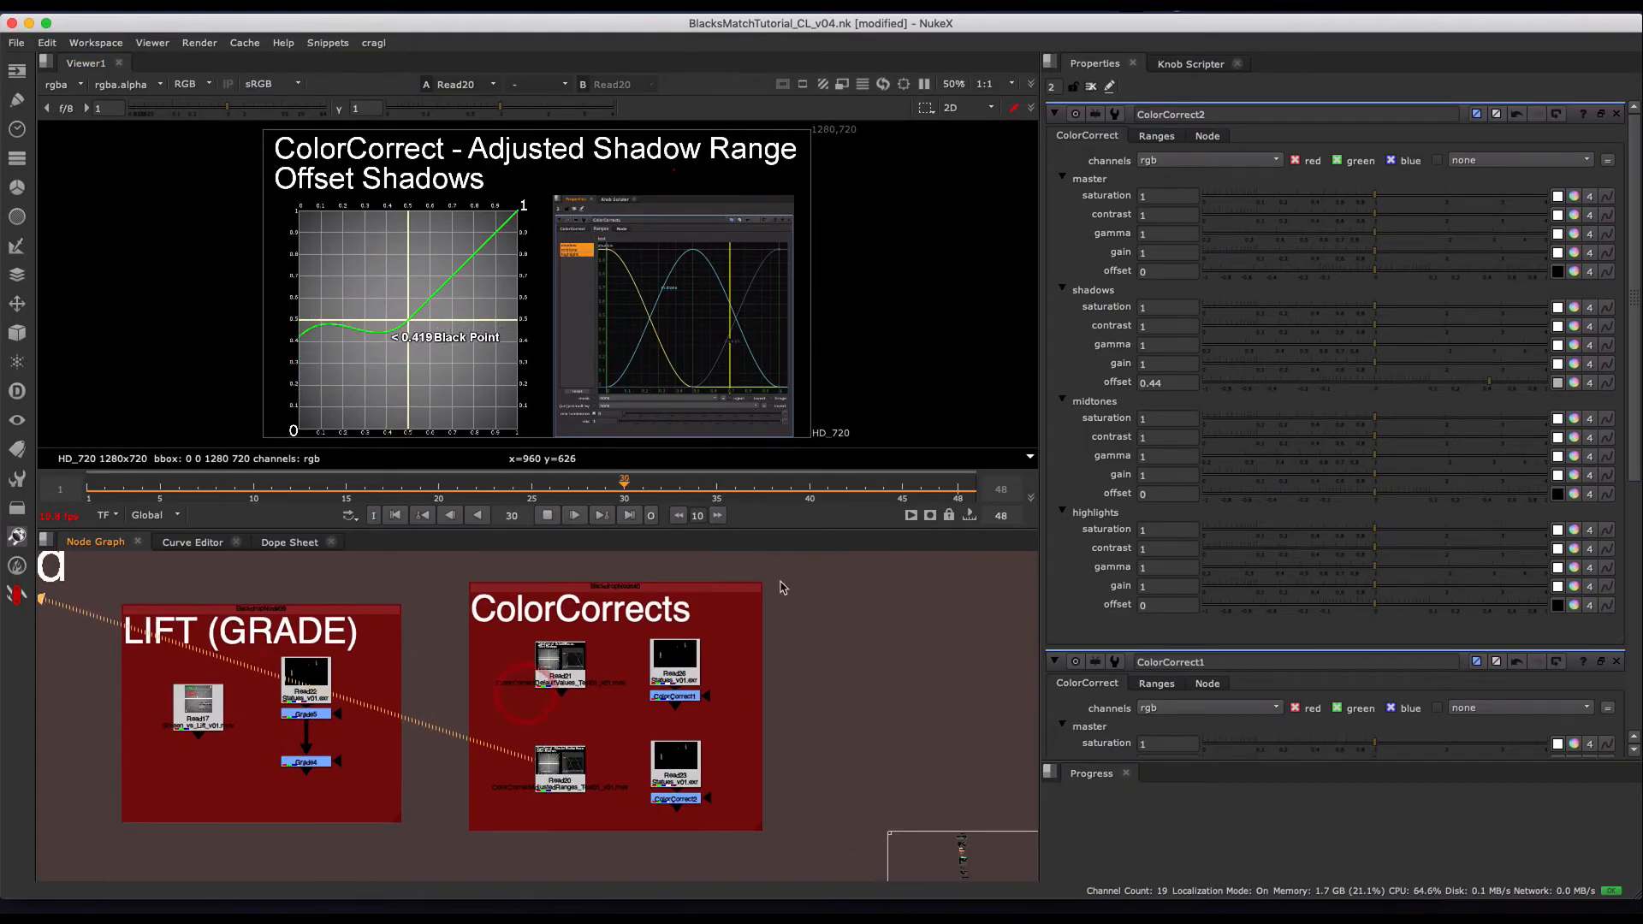
pyautogui.moveTo(837, 562); pyautogui.dragTo(106, 847)
pyautogui.scroll(-3, 500, 766)
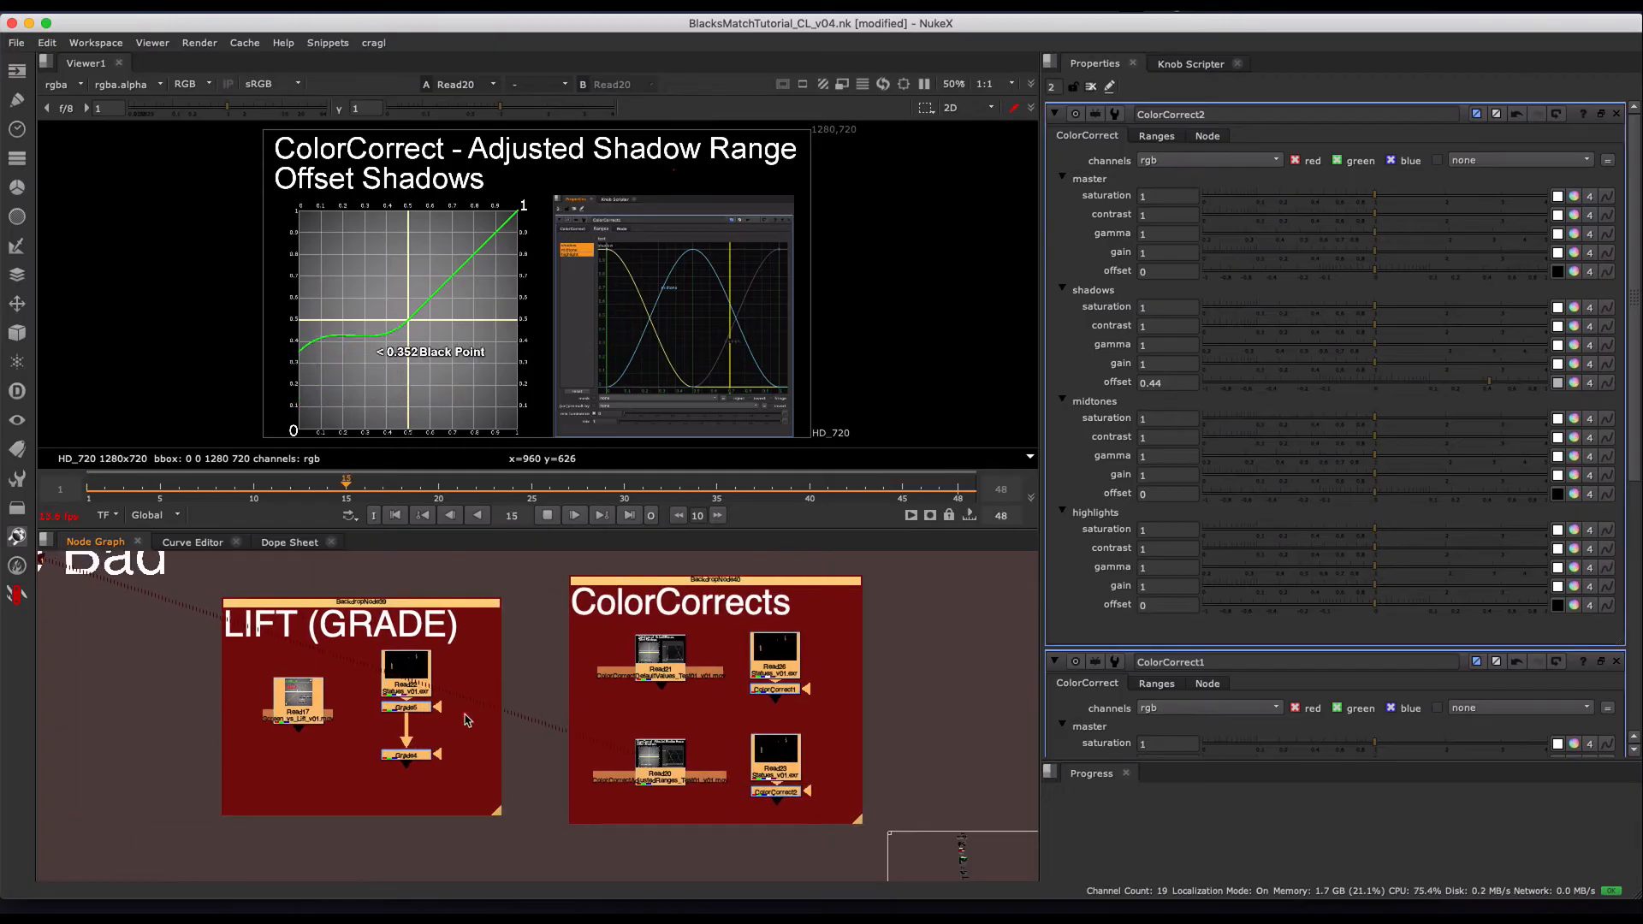
pyautogui.scroll(3, 501, 766)
pyautogui.moveTo(312, 586); pyautogui.dragTo(858, 838)
pyautogui.click(858, 716)
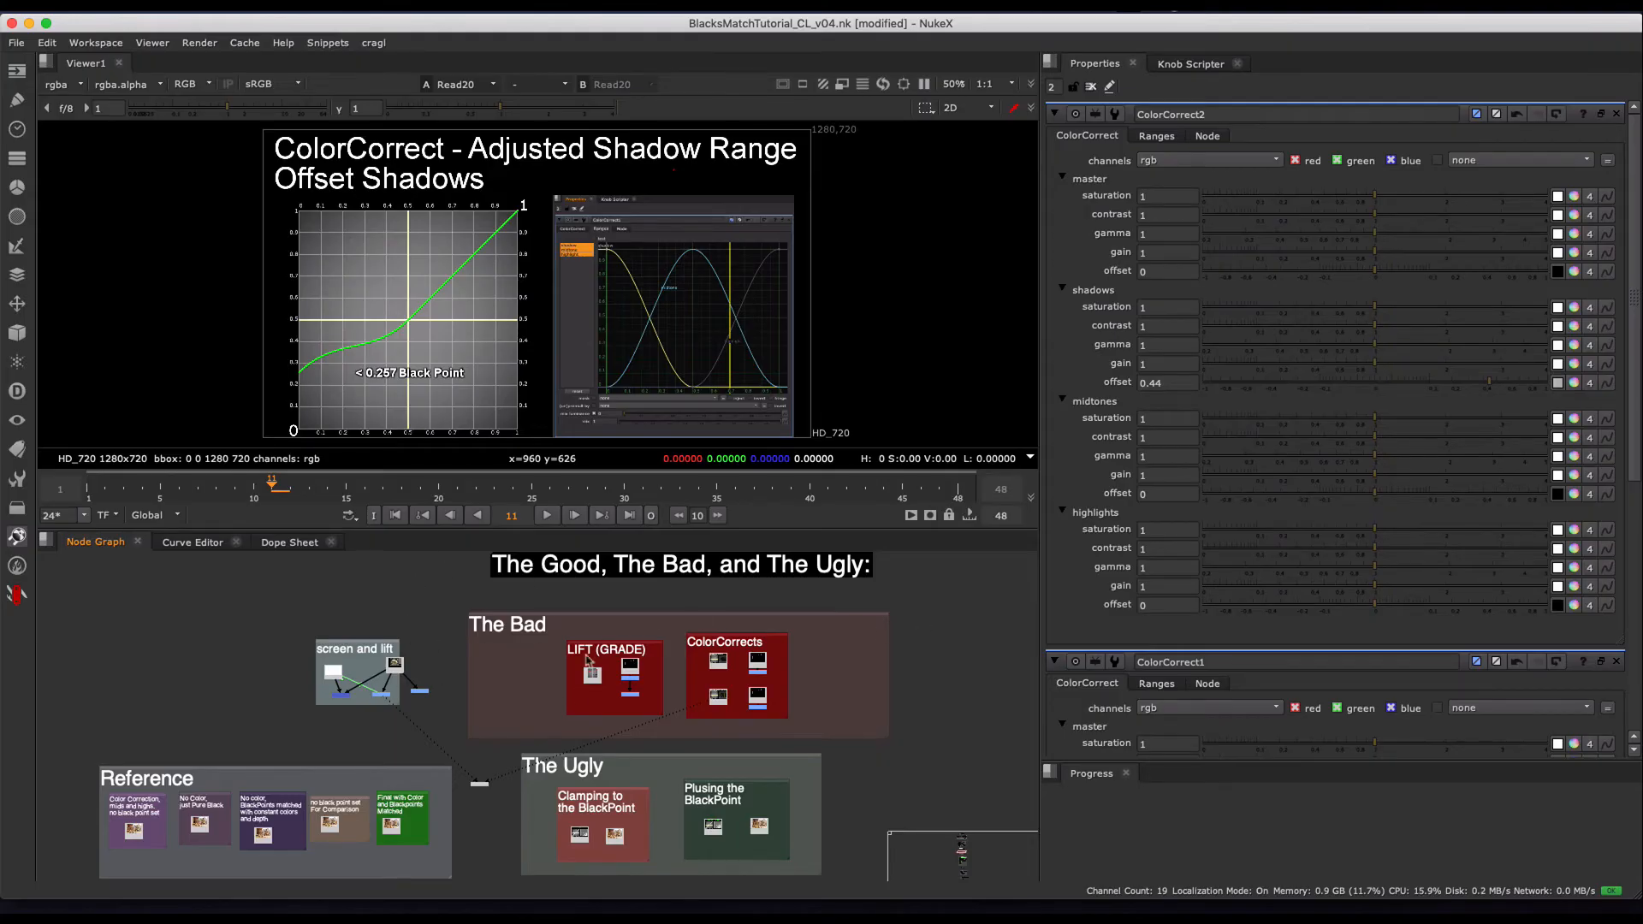
pyautogui.click(548, 624)
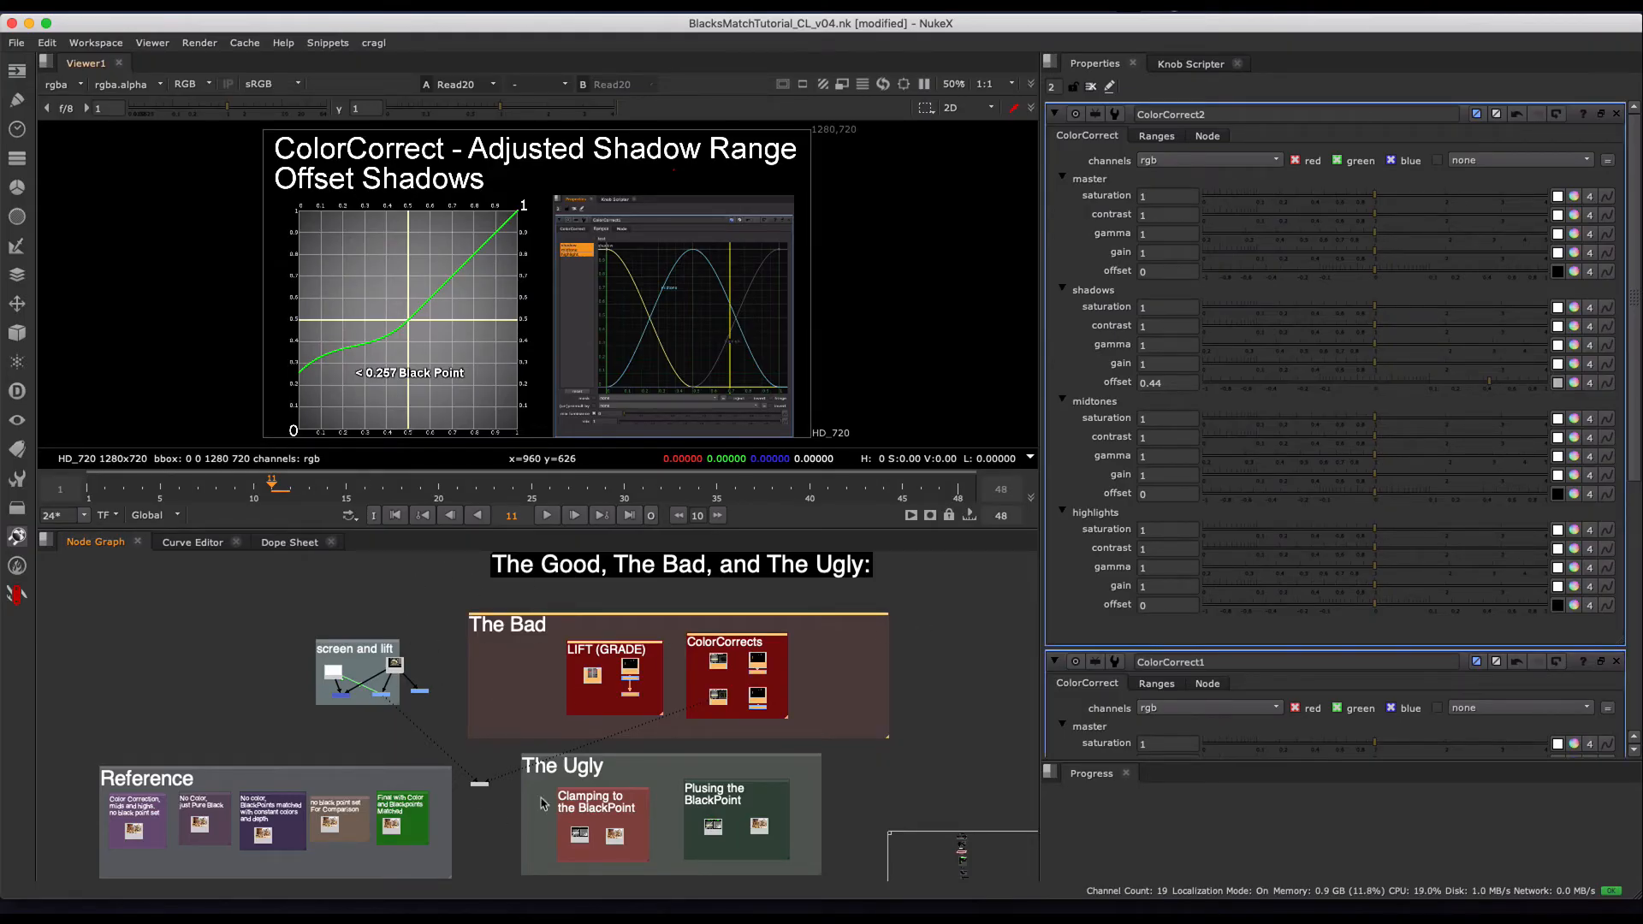
# - Go to The Ugly section and view the CLAMP chart, Read30, in the Clamping to the BlackPoint group
pyautogui.moveTo(712, 757); pyautogui.dragTo(723, 682, button='middle')
pyautogui.scroll(3, 672, 719)
pyautogui.scroll(-2, 581, 697)
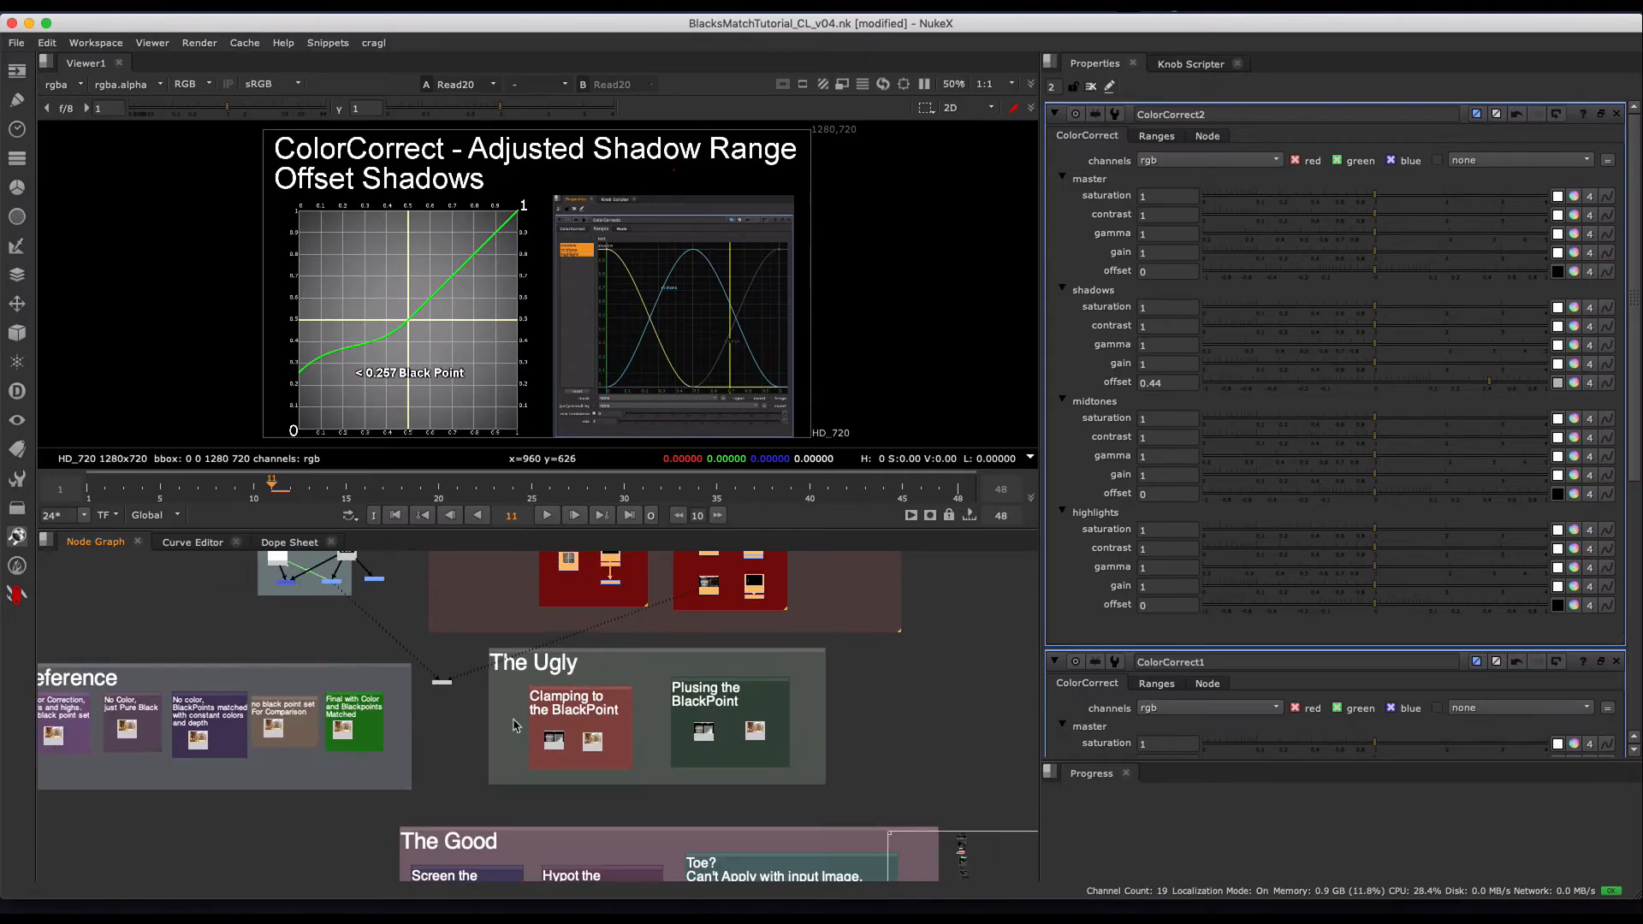
pyautogui.scroll(3, 590, 695)
pyautogui.click(591, 747)
pyautogui.press('1')
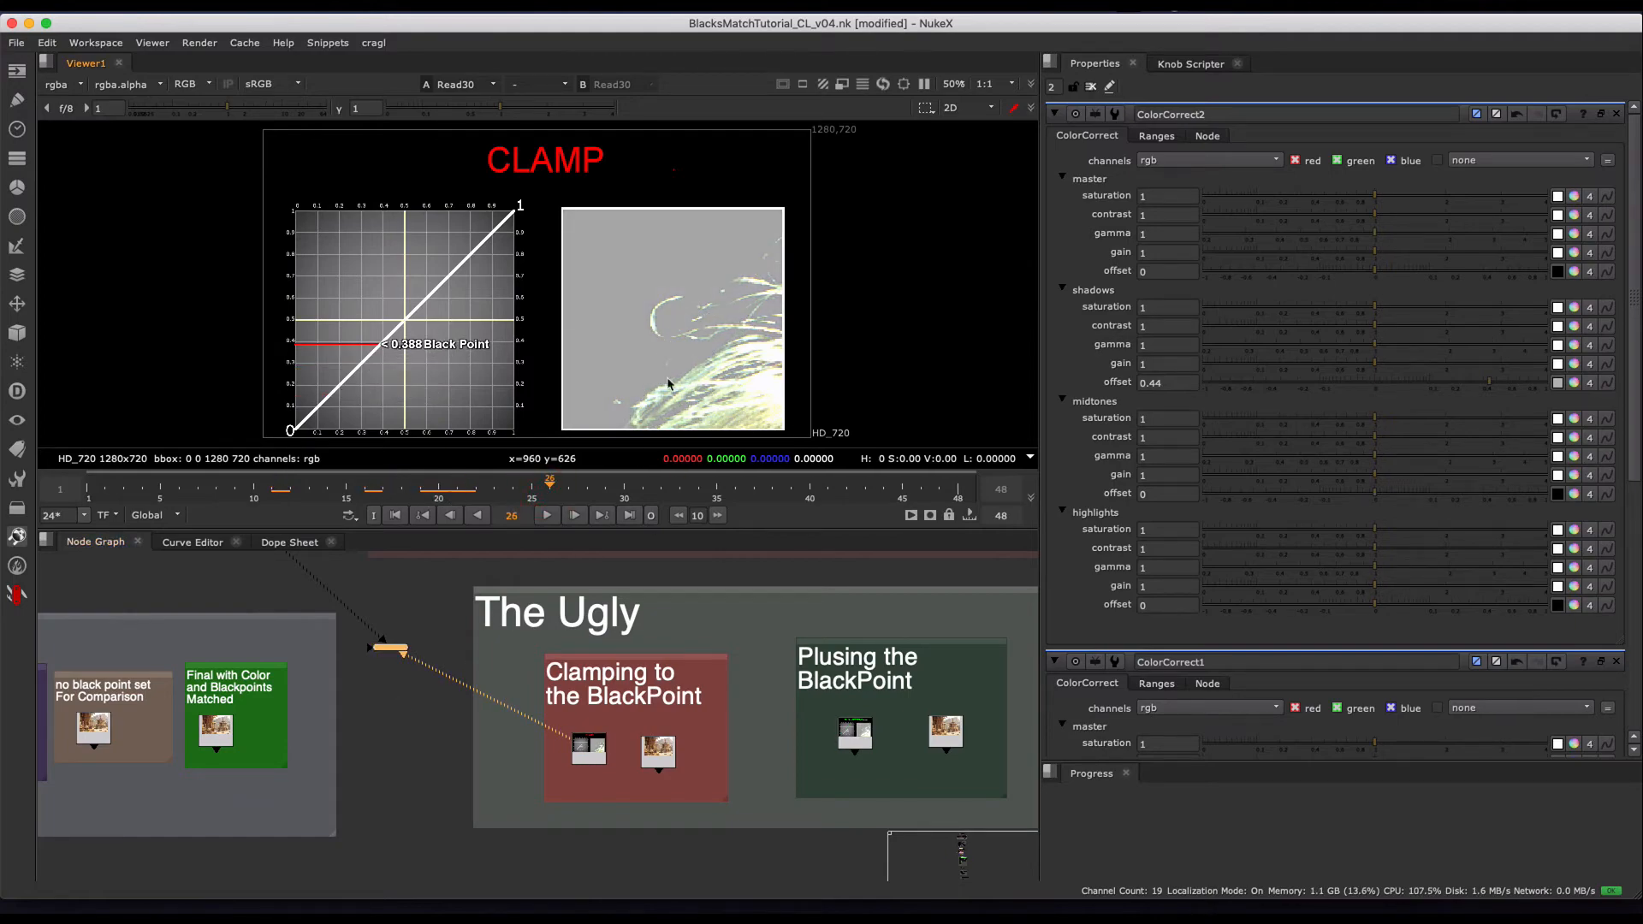
# - View the clamped rock composite, Read9, and examine the small background statue up close
pyautogui.click(658, 751)
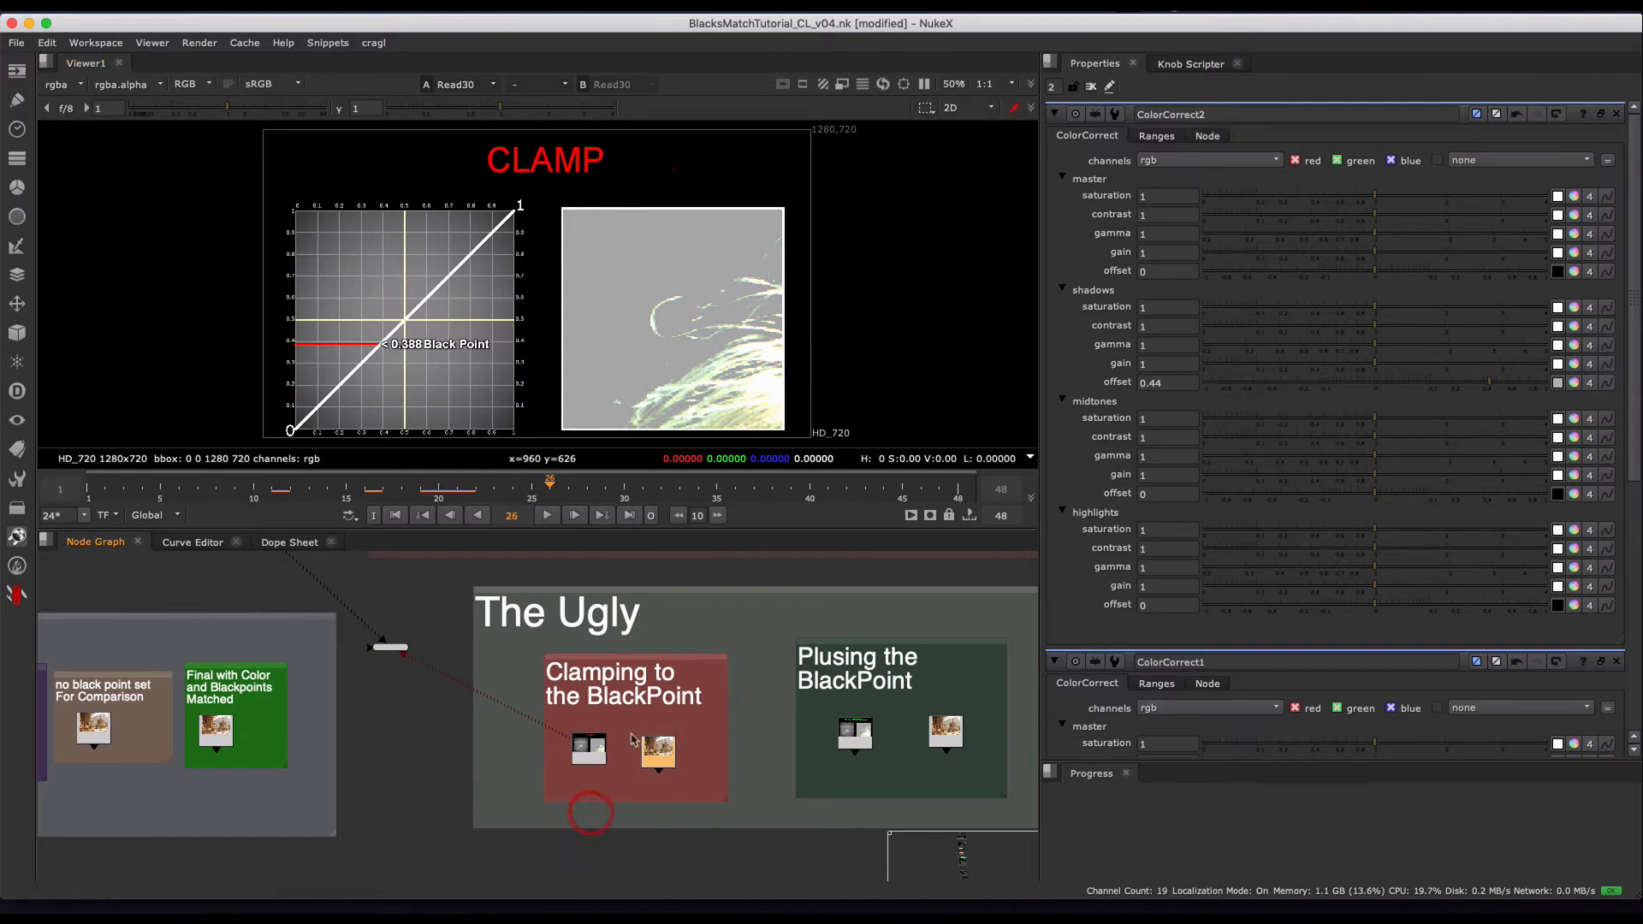
pyautogui.press('1')
pyautogui.scroll(10, 677, 142)
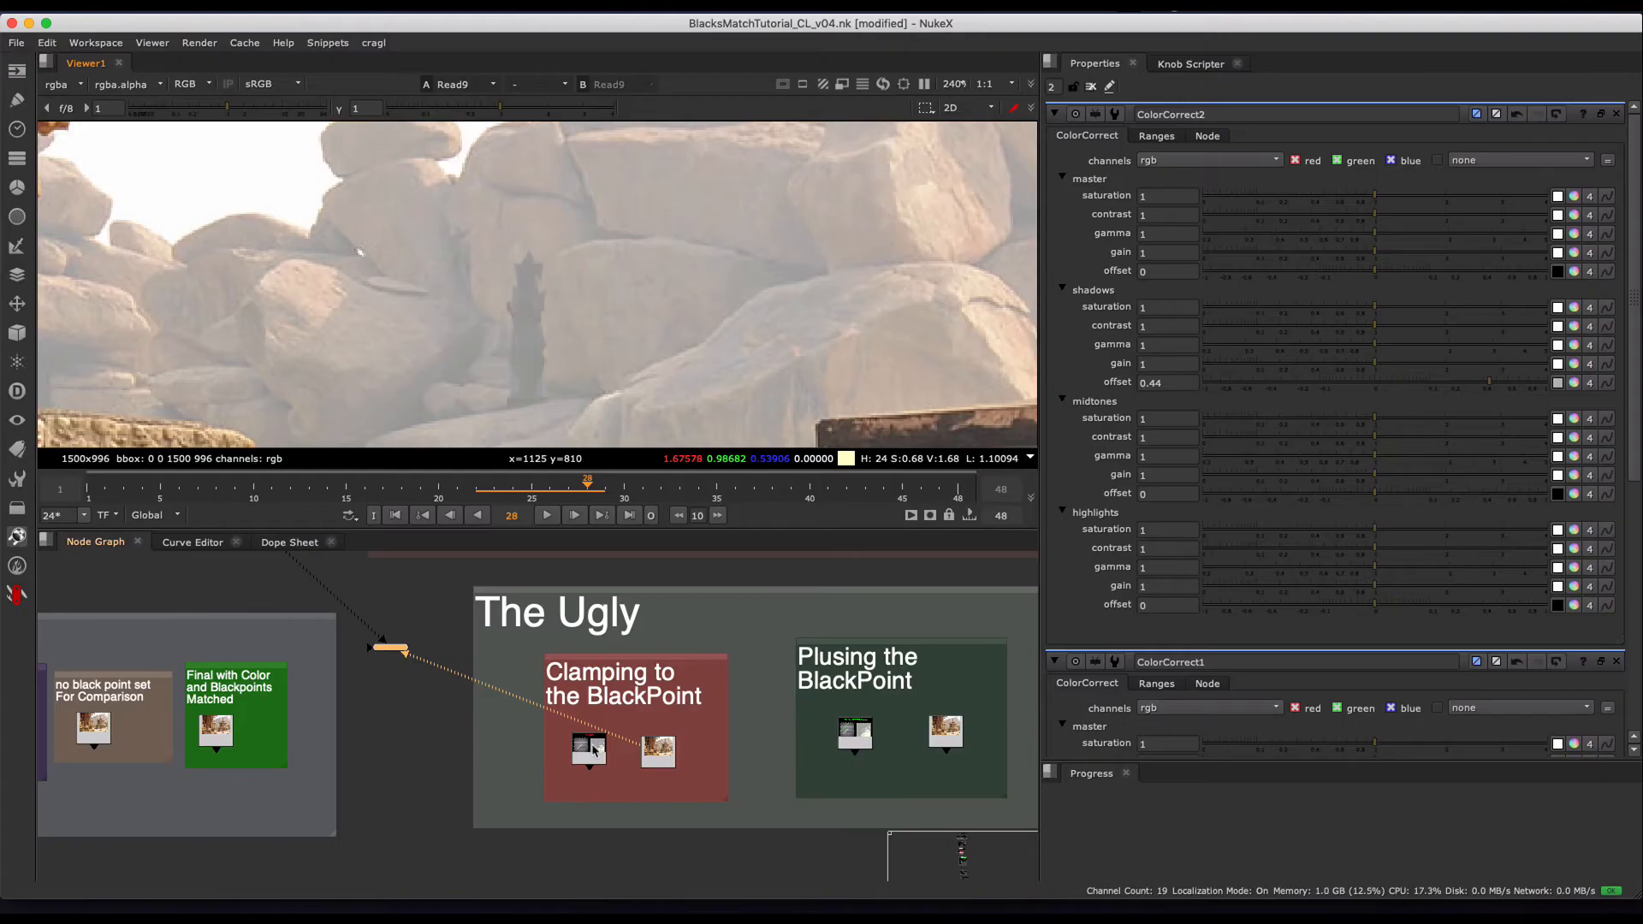
# - Return to the CLAMP chart and examine the clamped hair strands up close
pyautogui.click(590, 749)
pyautogui.press('1')
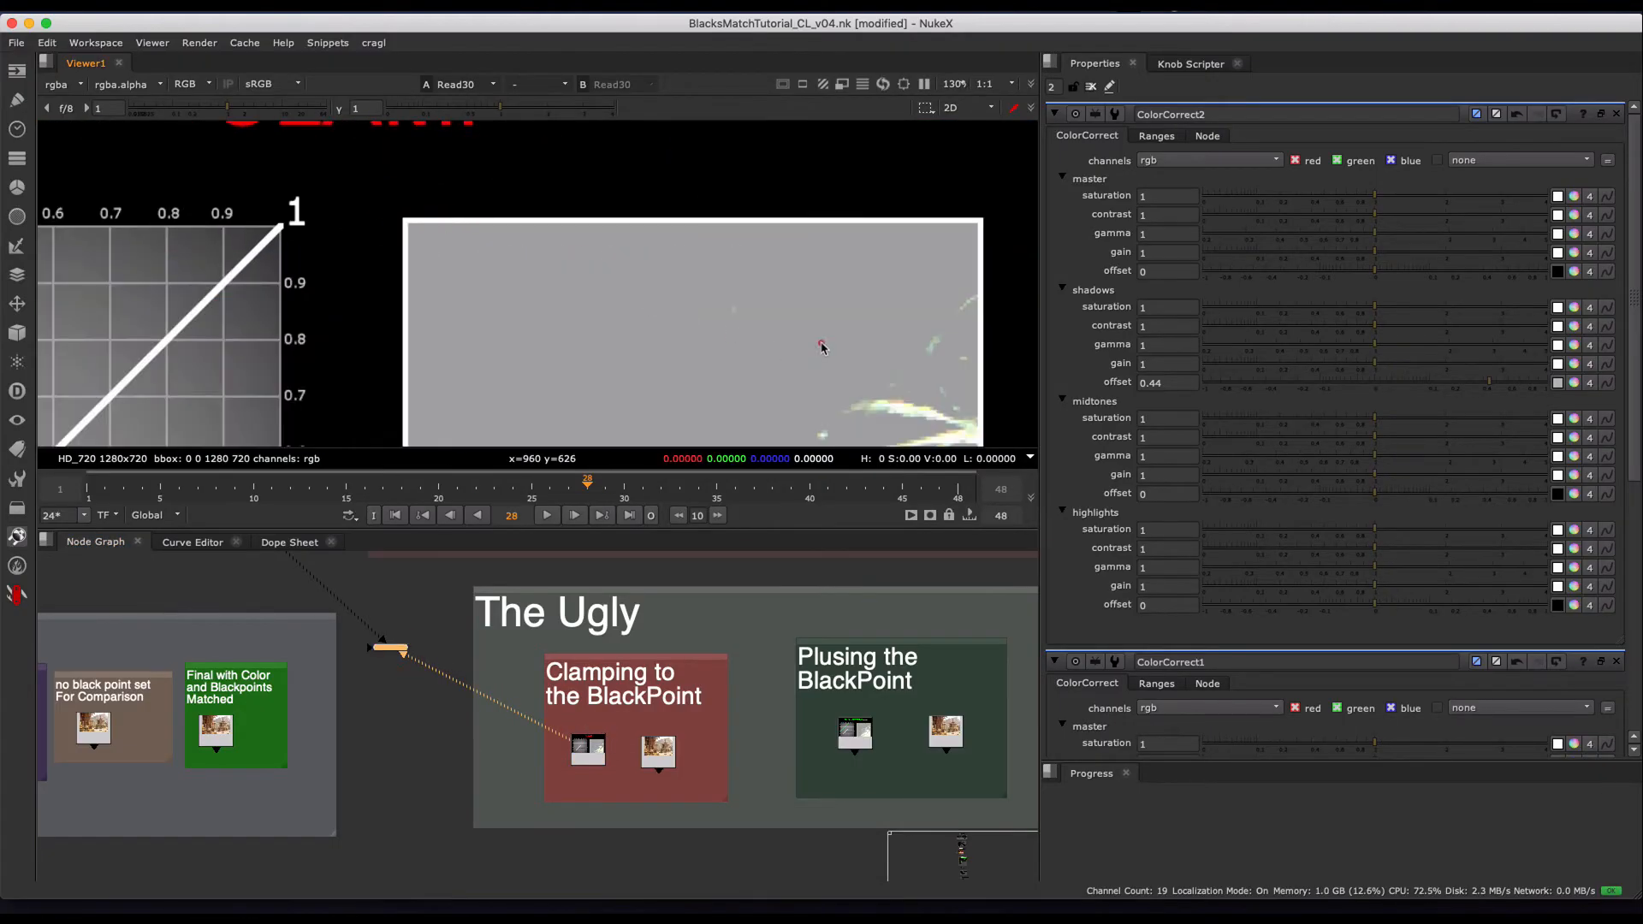
pyautogui.scroll(5, 821, 346)
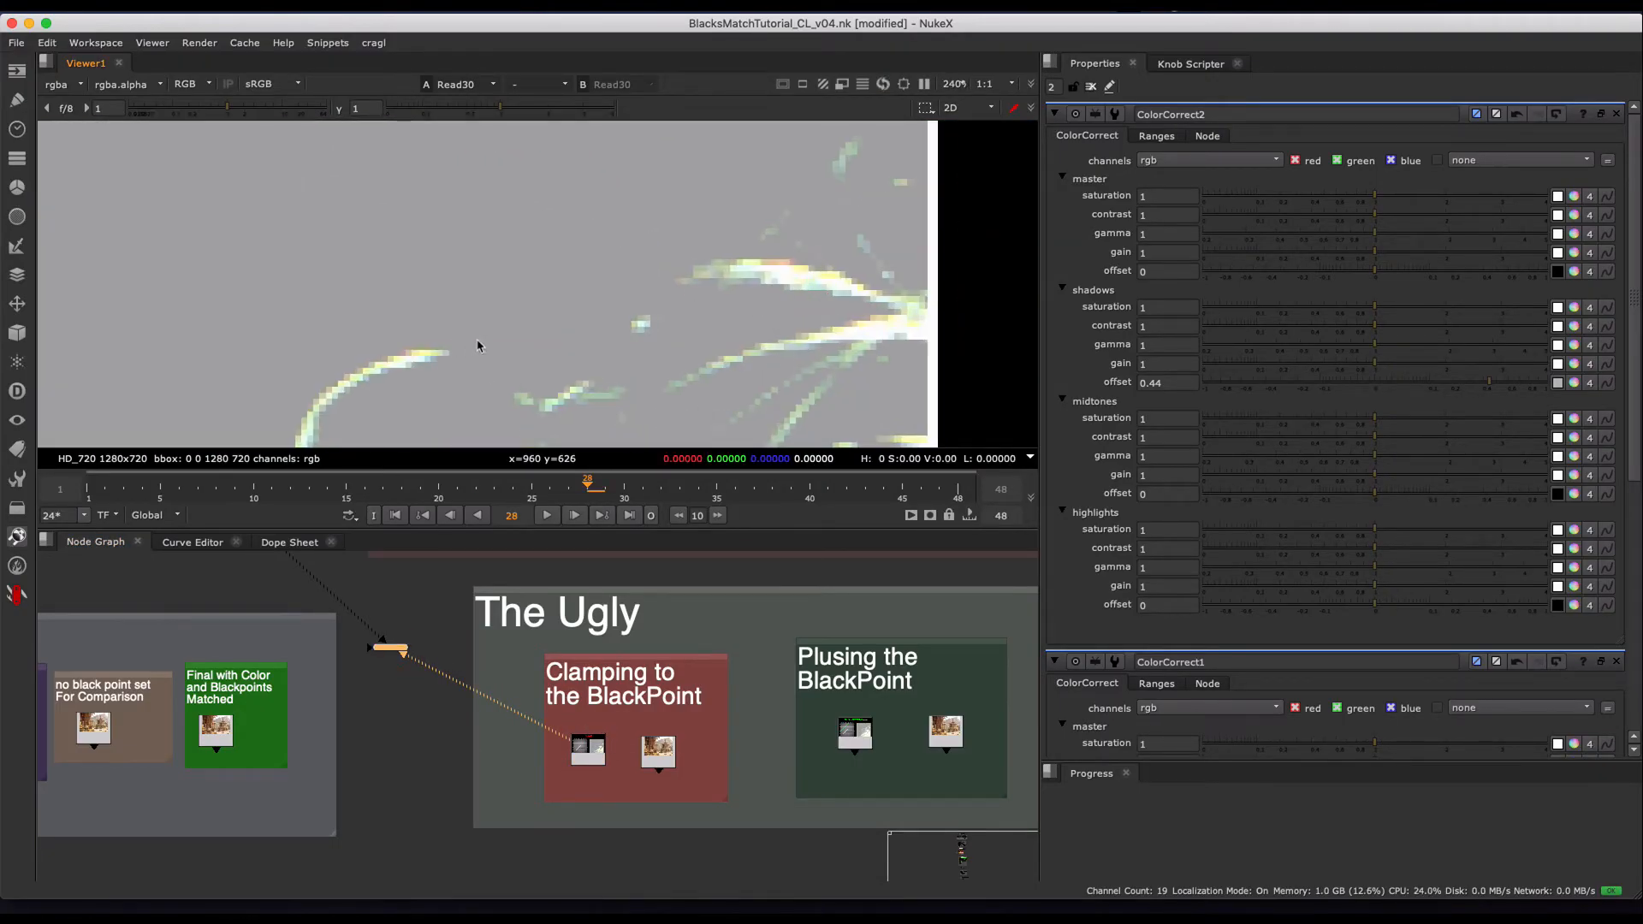
pyautogui.scroll(-3, 692, 683)
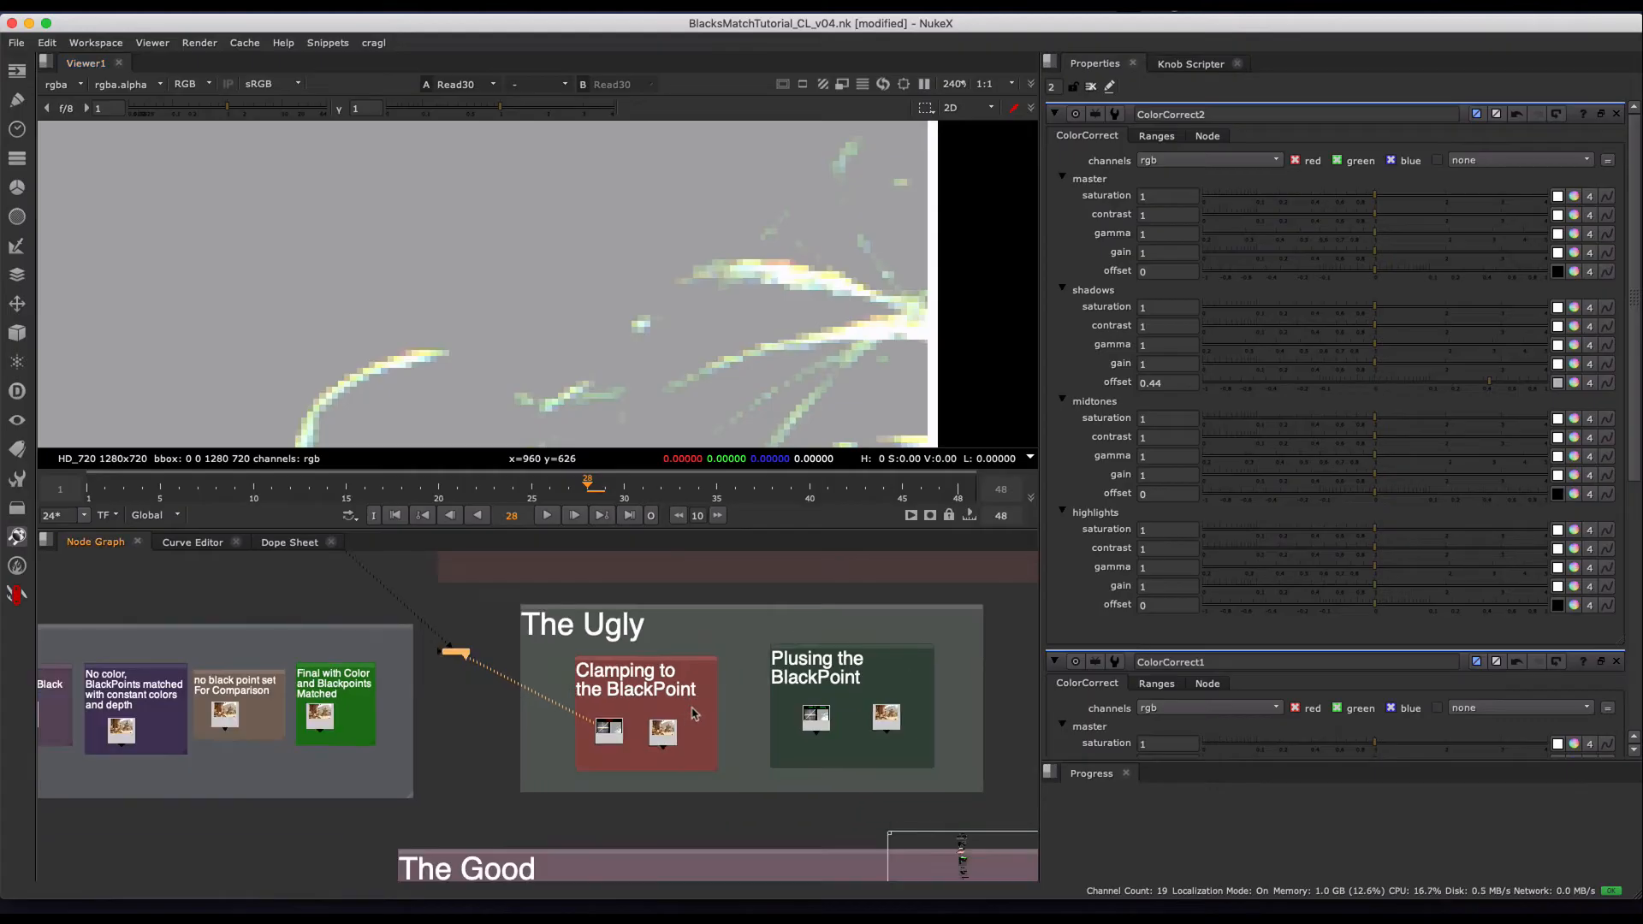
# - View the Clamping to the BlackPoint group's chart again with the whole image fitted in the viewer
pyautogui.moveTo(692, 697); pyautogui.dragTo(590, 691, button='middle')
pyautogui.scroll(5, 504, 738)
pyautogui.moveTo(439, 777); pyautogui.dragTo(550, 682)
pyautogui.press('1')
pyautogui.click(691, 251)
pyautogui.press('f')
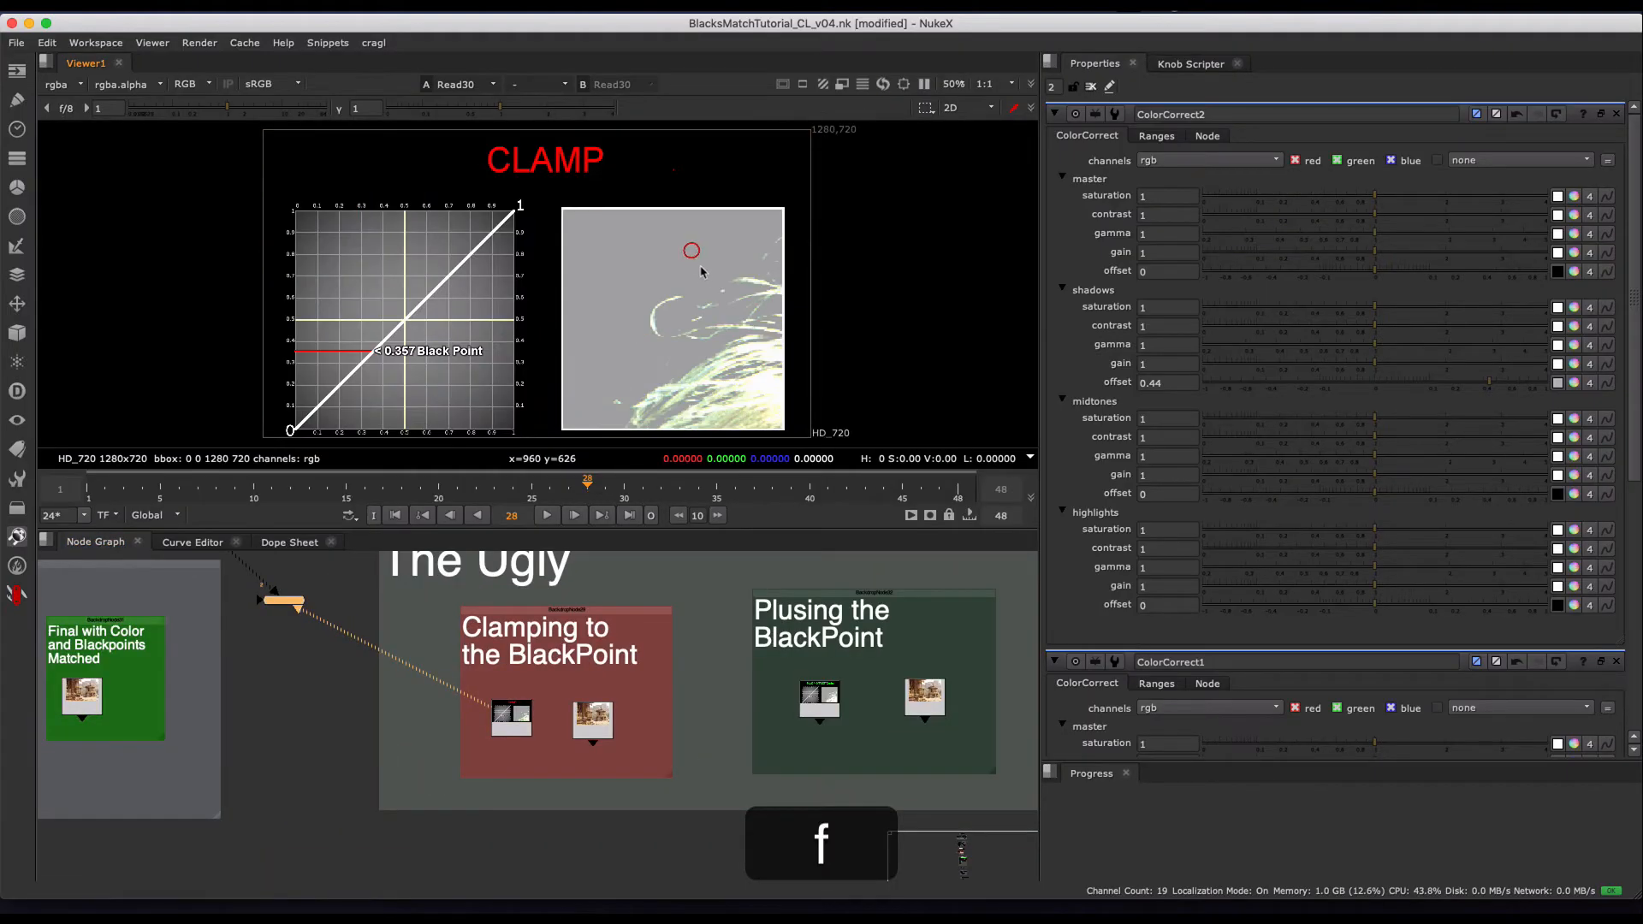
# - View the PLUS / OFFSET(Grade) chart, Read31, in the Plusing the BlackPoint group
pyautogui.moveTo(867, 628); pyautogui.dragTo(742, 612, button='middle')
pyautogui.scroll(1, 742, 611)
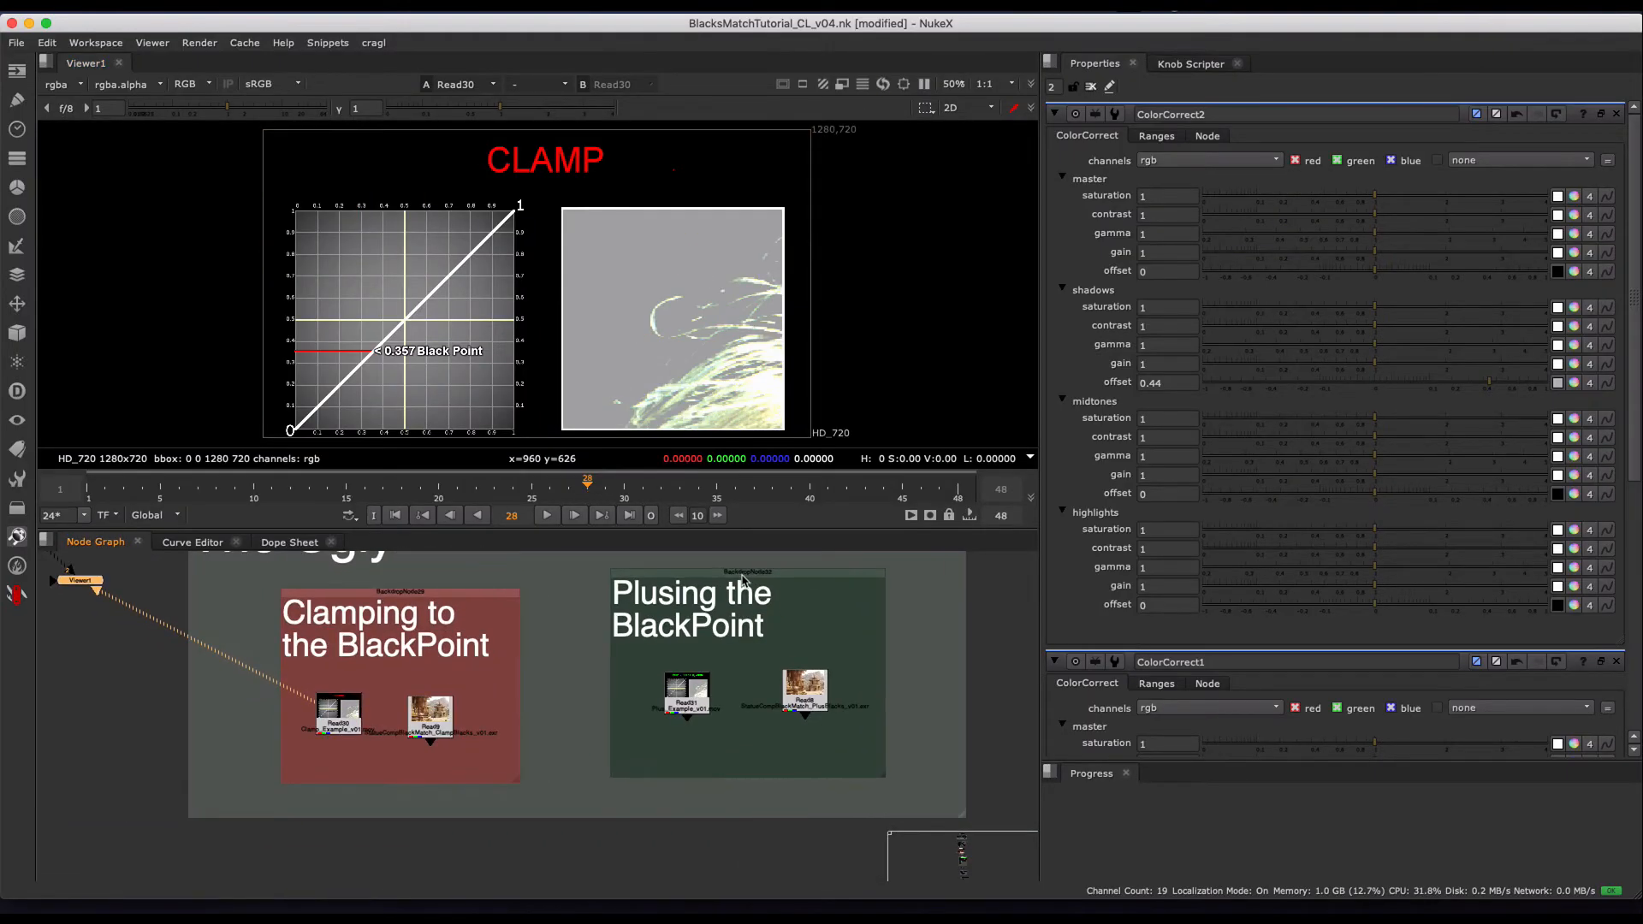
pyautogui.moveTo(742, 575); pyautogui.dragTo(573, 791)
pyautogui.click(732, 661)
pyautogui.press('1')
pyautogui.click(635, 299)
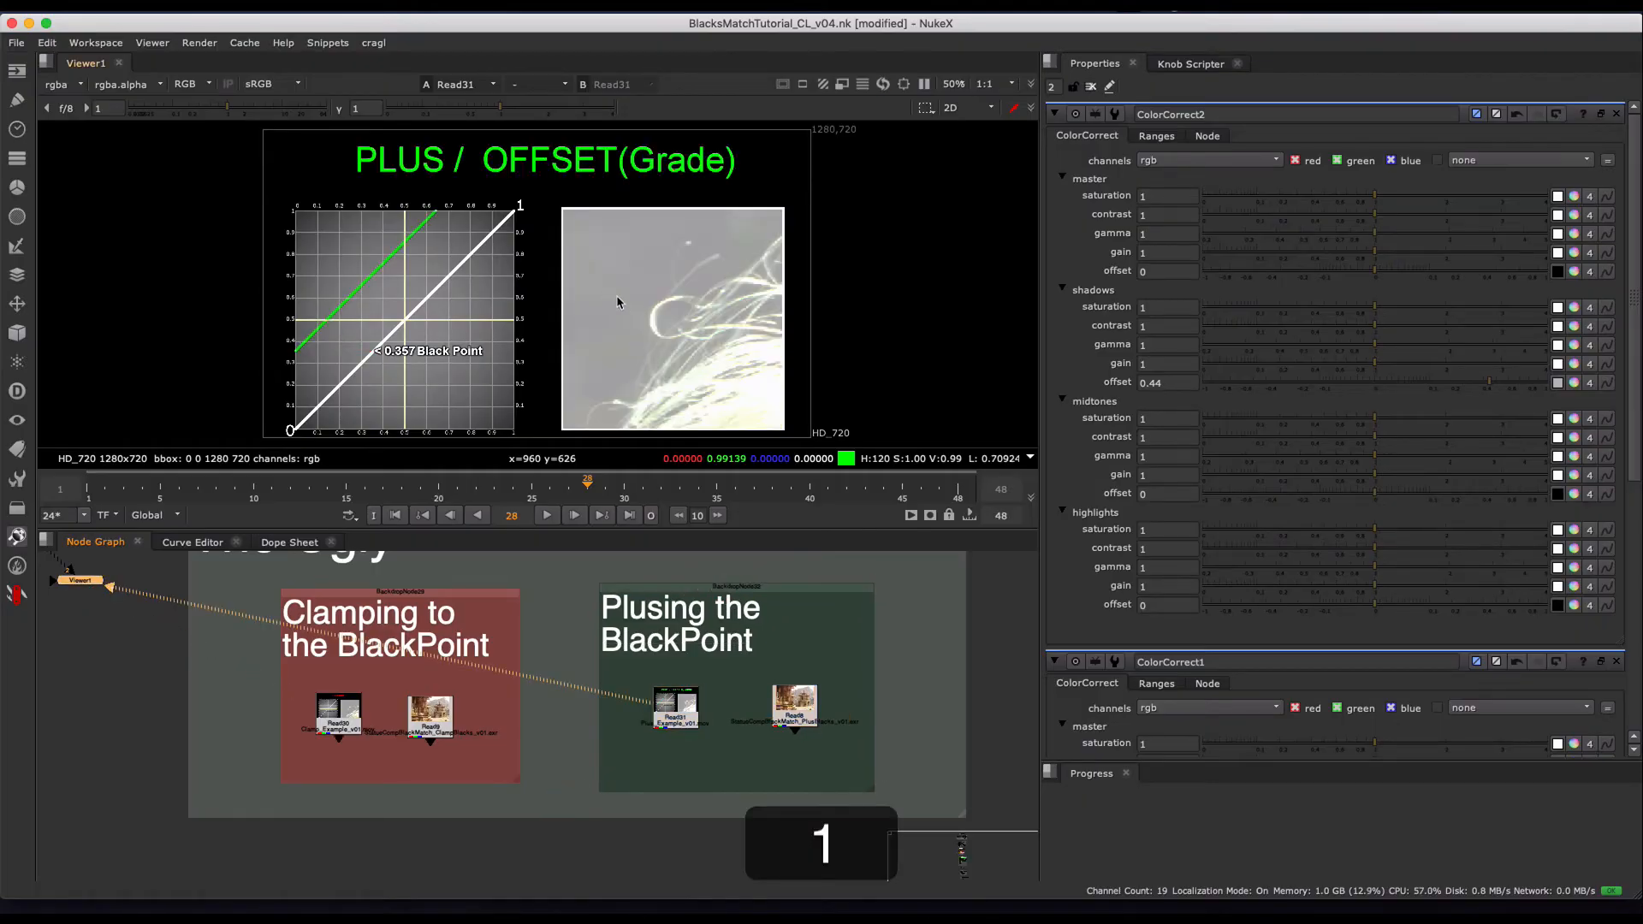
# - Load the plused composite, Read8, as the viewer's second input and examine the background rocks up close
pyautogui.moveTo(876, 657); pyautogui.dragTo(825, 699)
pyautogui.press('2')
pyautogui.click(682, 788)
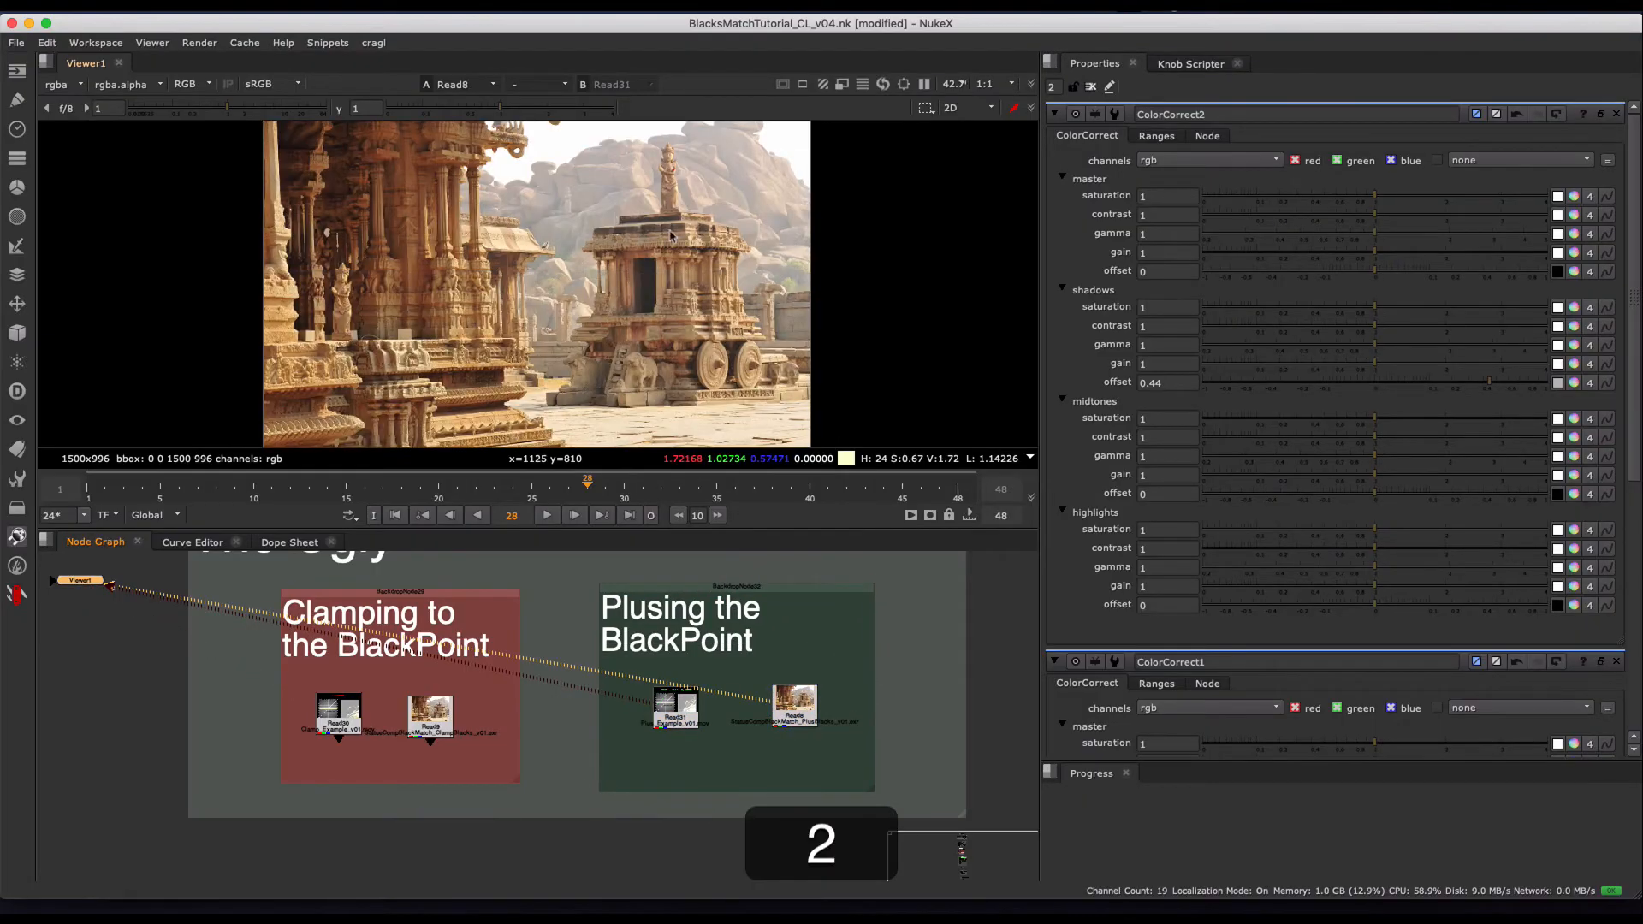
pyautogui.scroll(4, 670, 235)
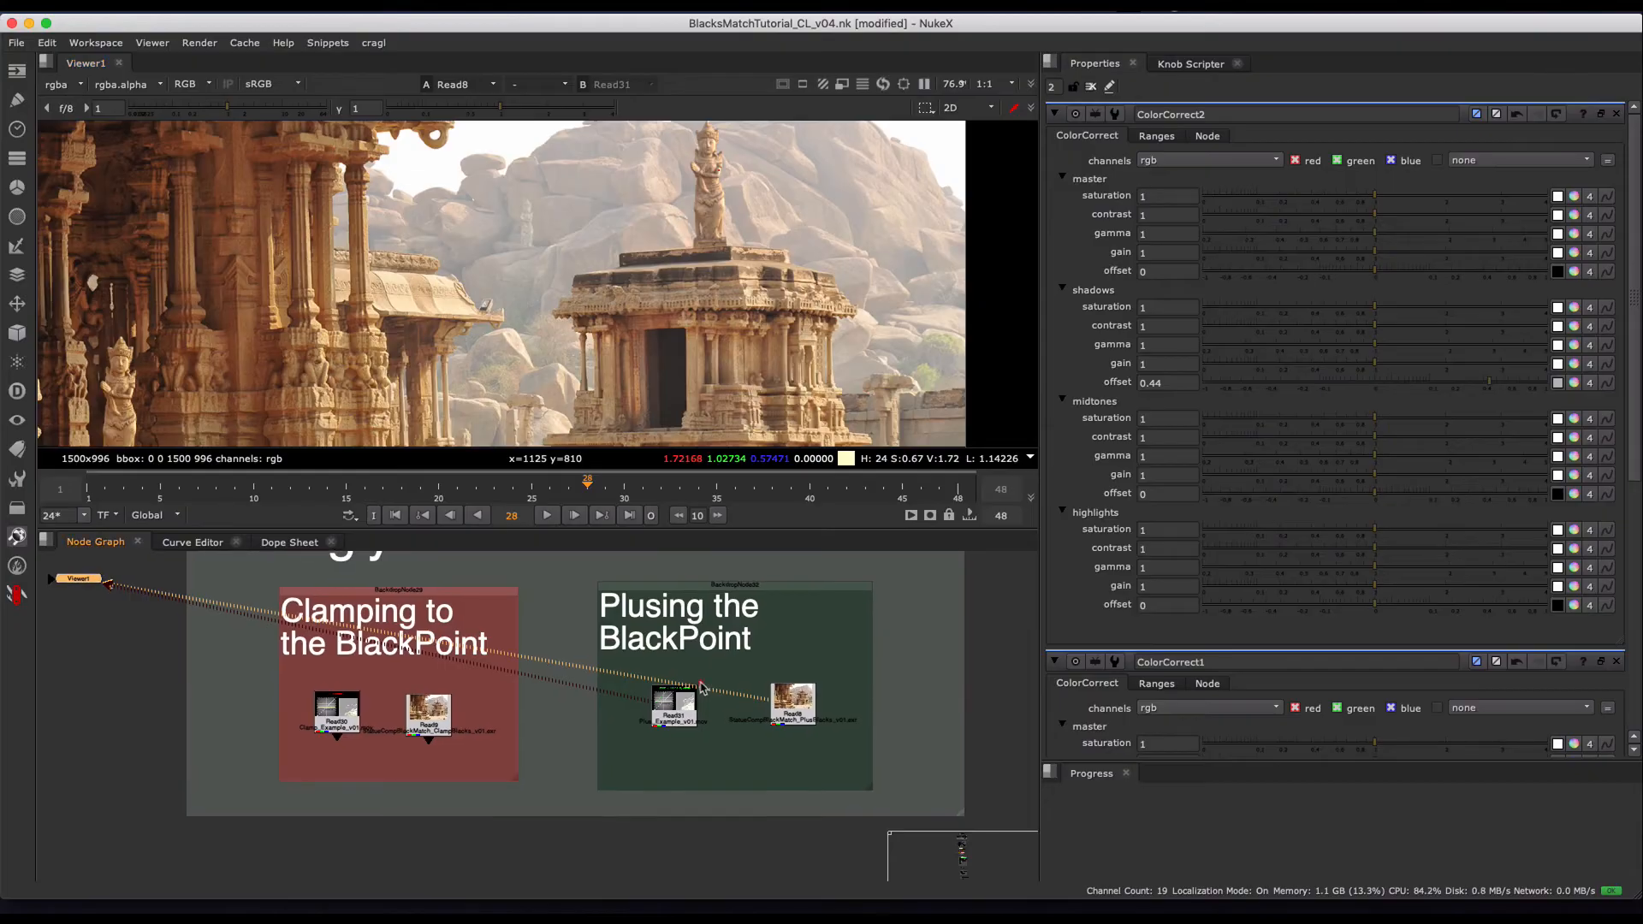
# - Load the Final with Color and Blackpoints Matched image, Read2, from the Reference section as the viewer's first input
pyautogui.scroll(-3, 702, 687)
pyautogui.moveTo(717, 648); pyautogui.dragTo(691, 727, button='middle')
pyautogui.scroll(3, 714, 709)
pyautogui.moveTo(555, 200); pyautogui.dragTo(560, 249, button='middle')
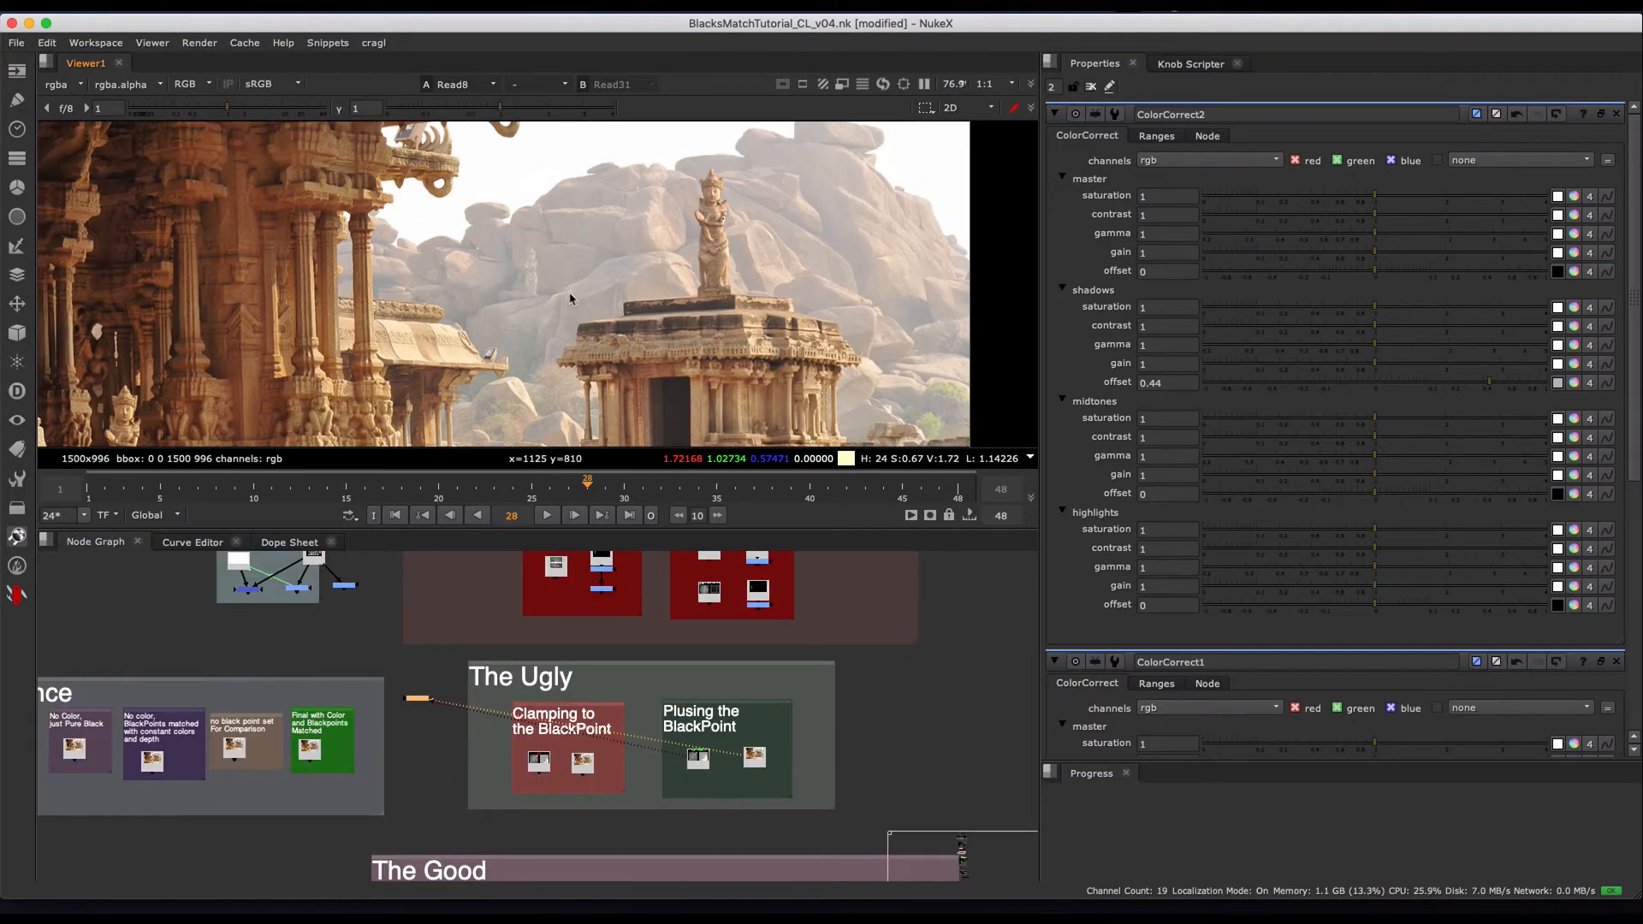
pyautogui.click(309, 750)
pyautogui.press('1')
pyautogui.moveTo(362, 734); pyautogui.dragTo(416, 697, button='middle')
pyautogui.scroll(3, 502, 709)
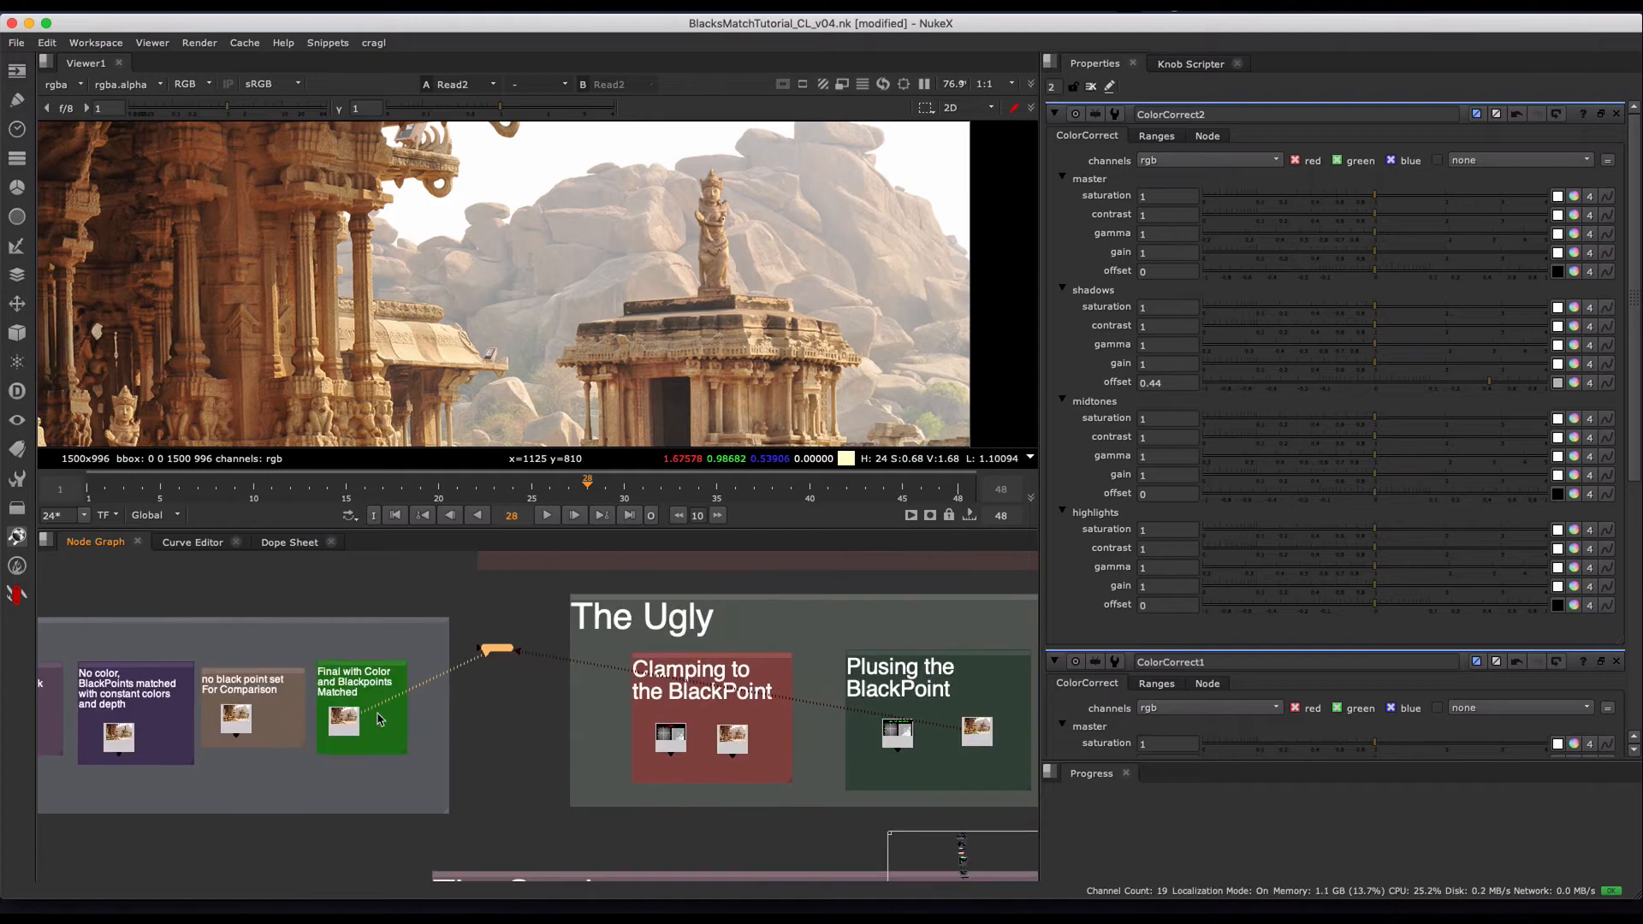
# - Alternate the viewer between the matched final, Read2, and the plused composite, Read8, to compare the two images
pyautogui.moveTo(713, 695); pyautogui.dragTo(627, 685, button='middle')
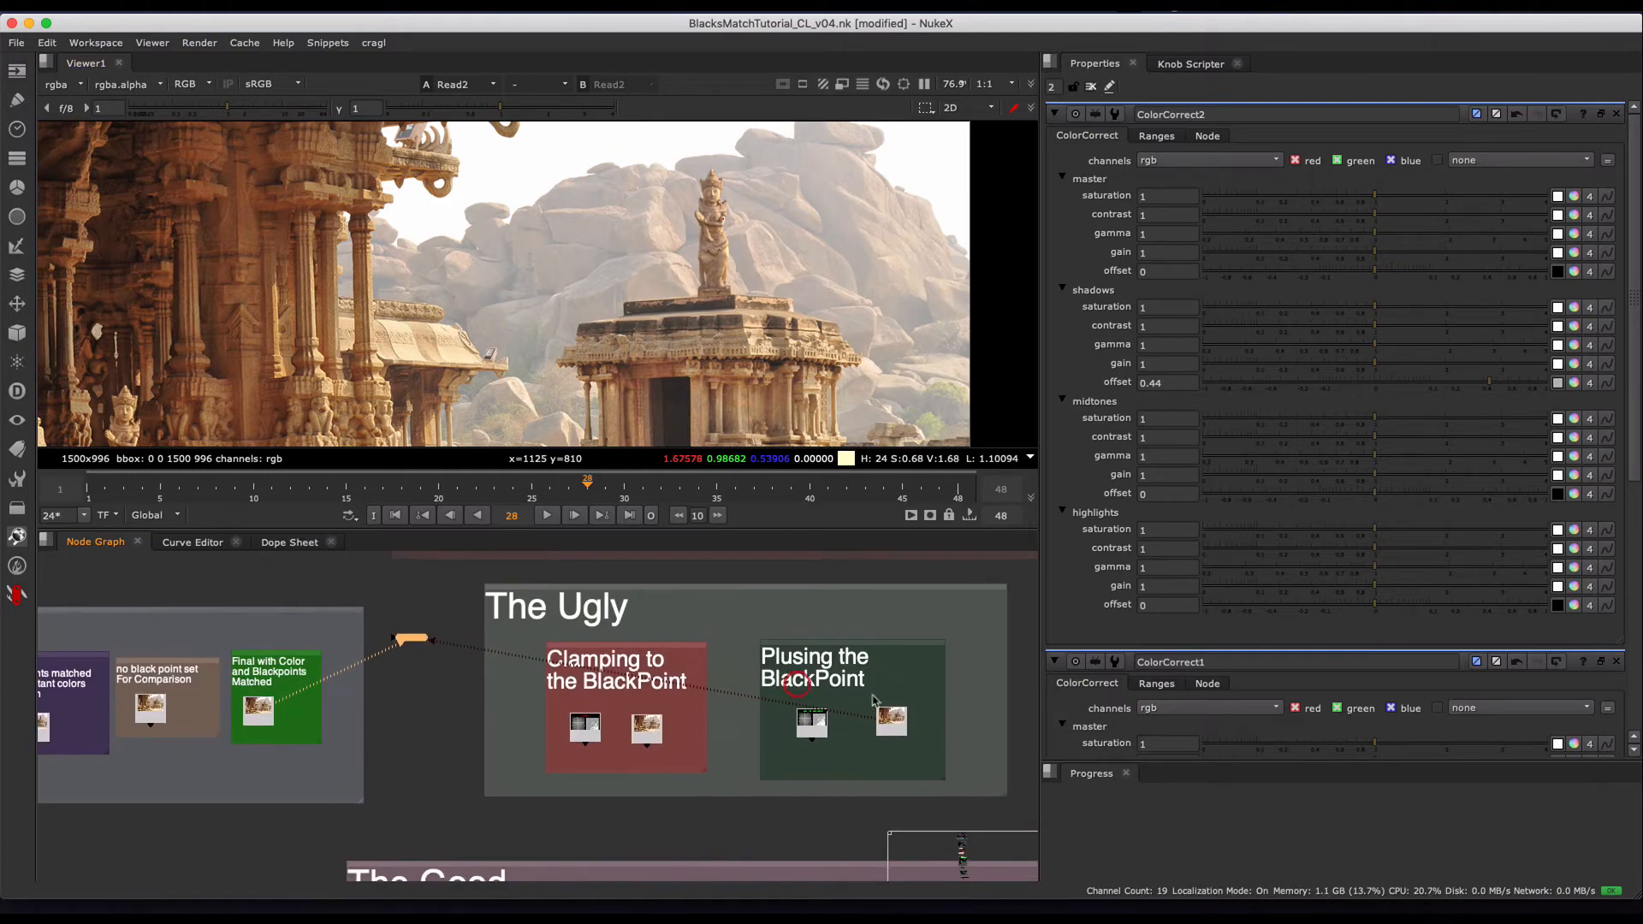
pyautogui.press('2')
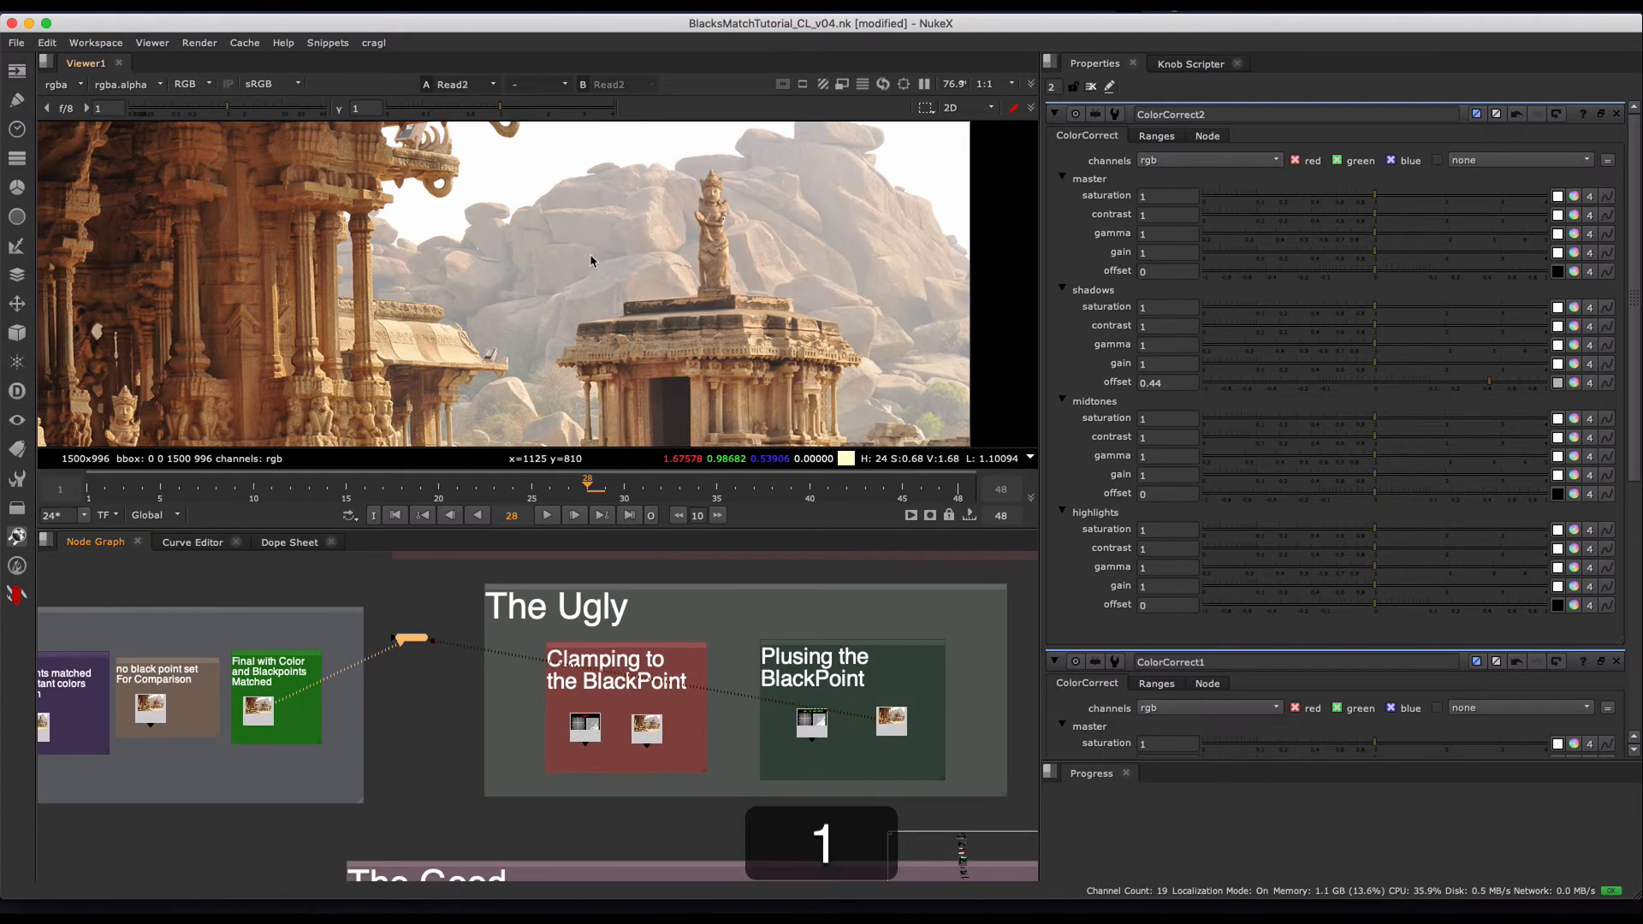
pyautogui.press('2')
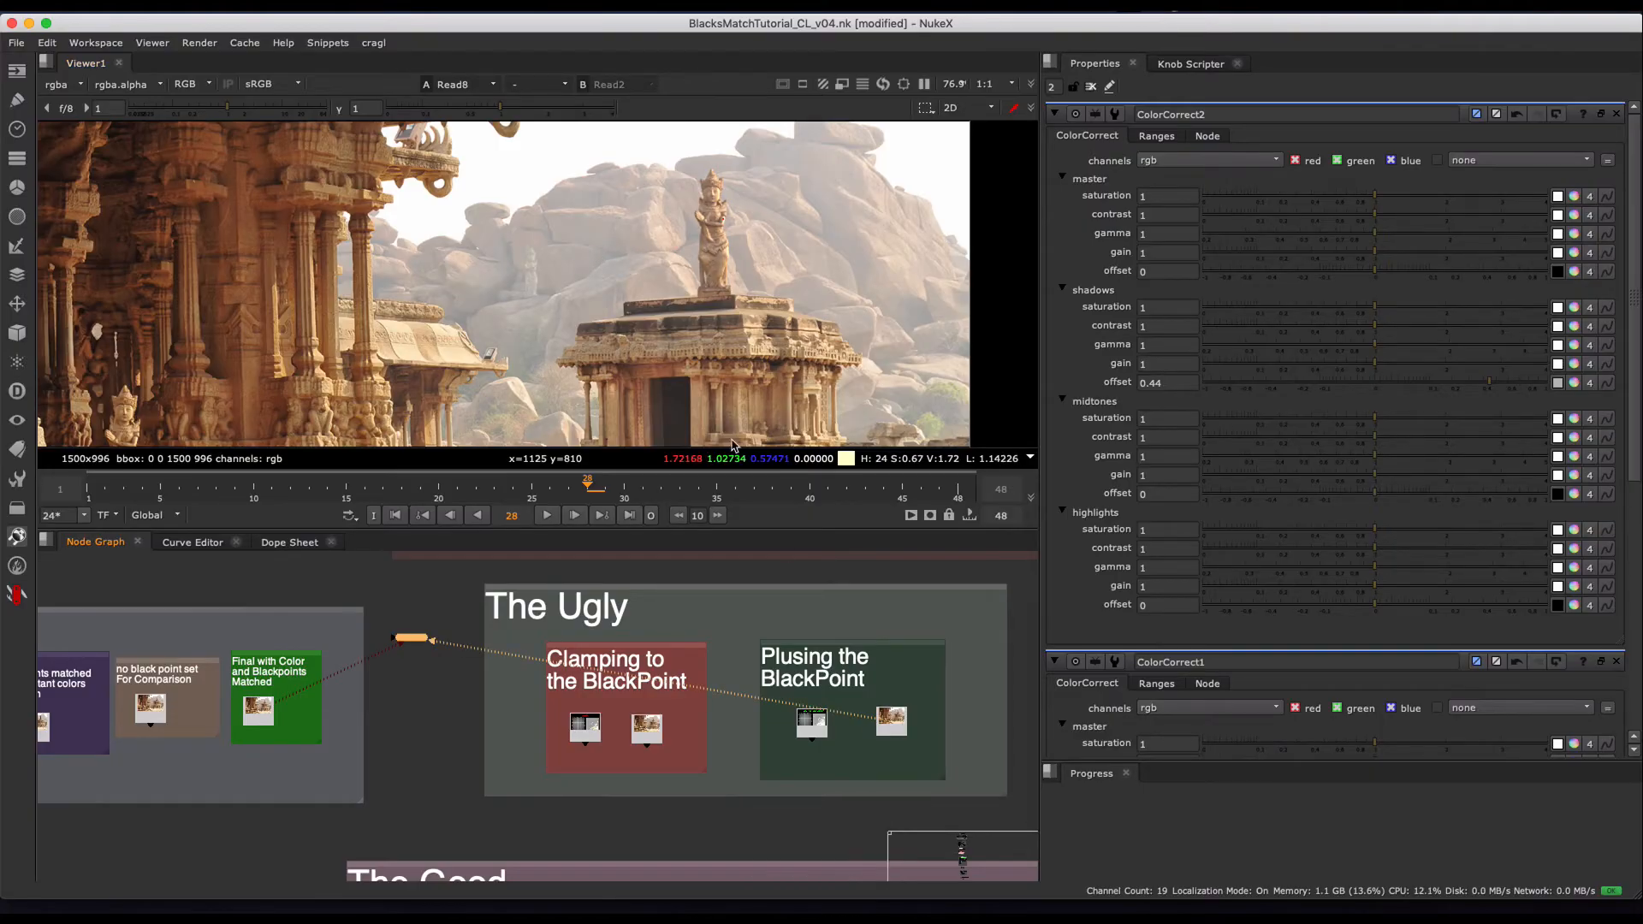
pyautogui.press('1')
pyautogui.press('2')
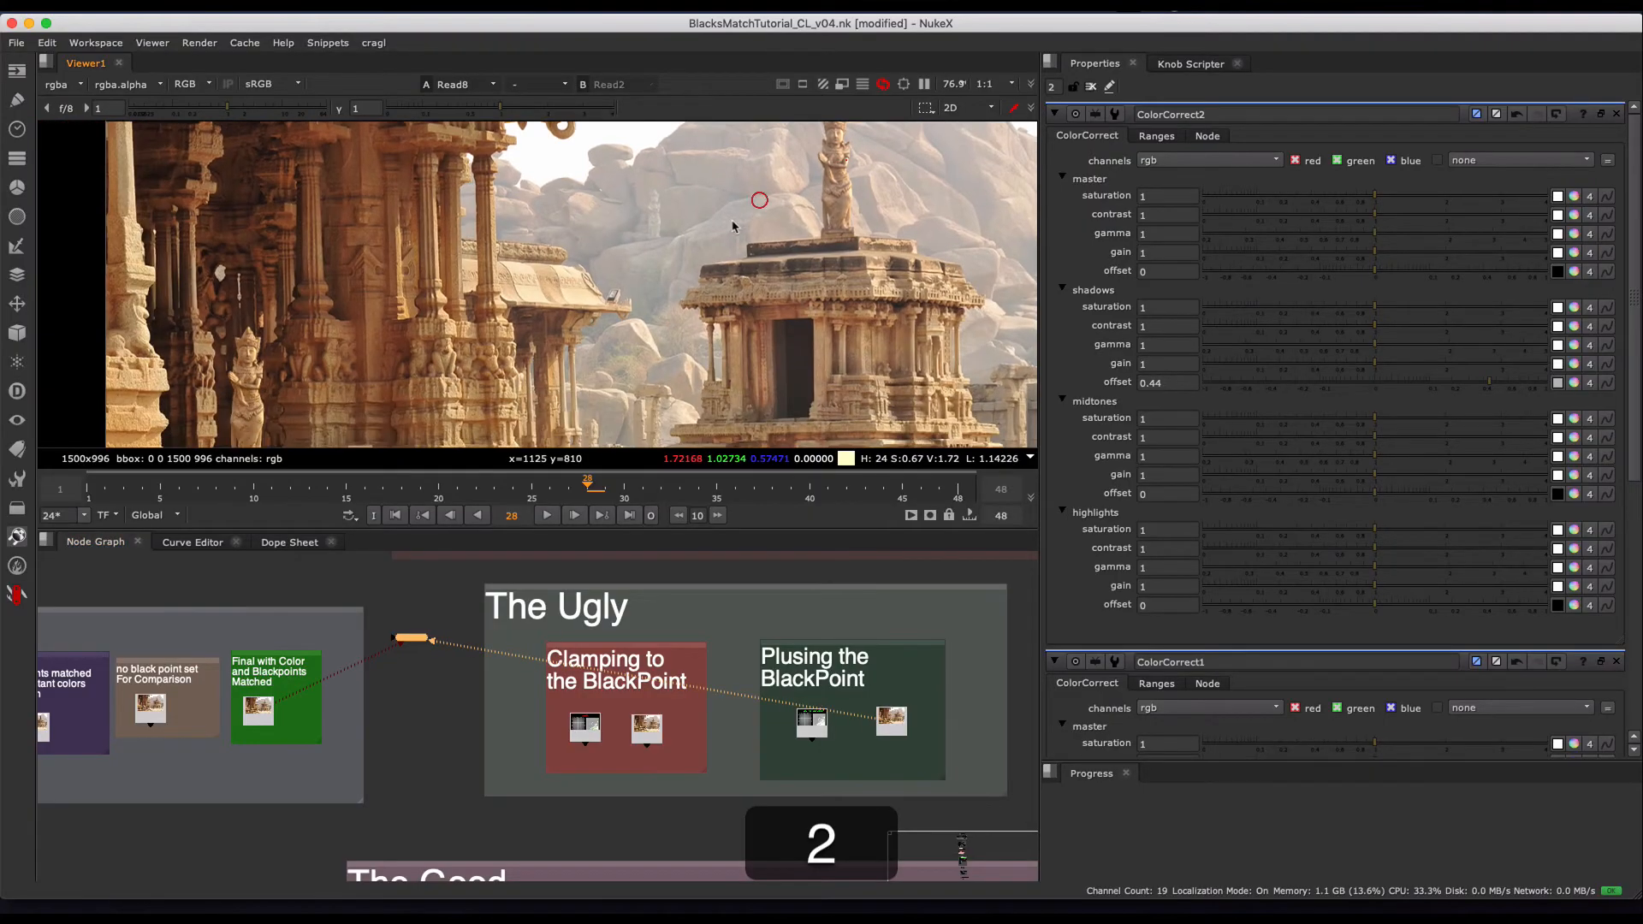
pyautogui.press('1')
pyautogui.press('2')
pyautogui.press('1')
pyautogui.press('2')
# - Compare Read2 and Read8 closer up, examining the rocks and small background statue between the temples
pyautogui.moveTo(781, 216); pyautogui.dragTo(711, 312, button='middle')
pyautogui.press('1')
pyautogui.press('2')
pyautogui.press('1')
pyautogui.scroll(2, 607, 289)
pyautogui.press('2')
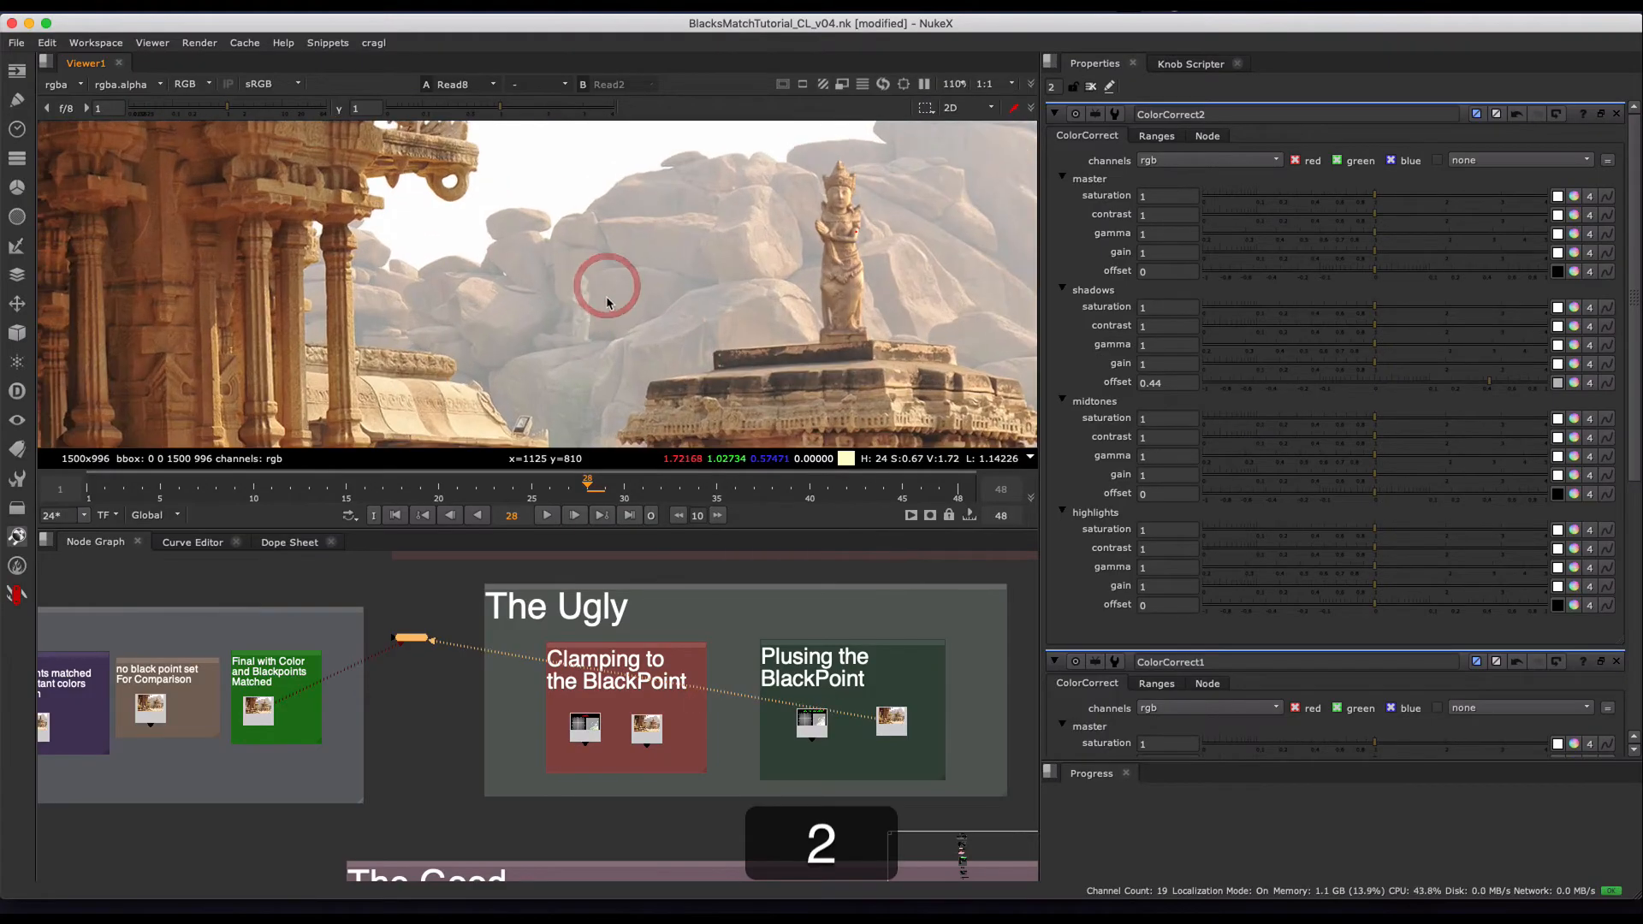
pyautogui.press('1')
pyautogui.press('2')
pyautogui.press('1')
pyautogui.press('2')
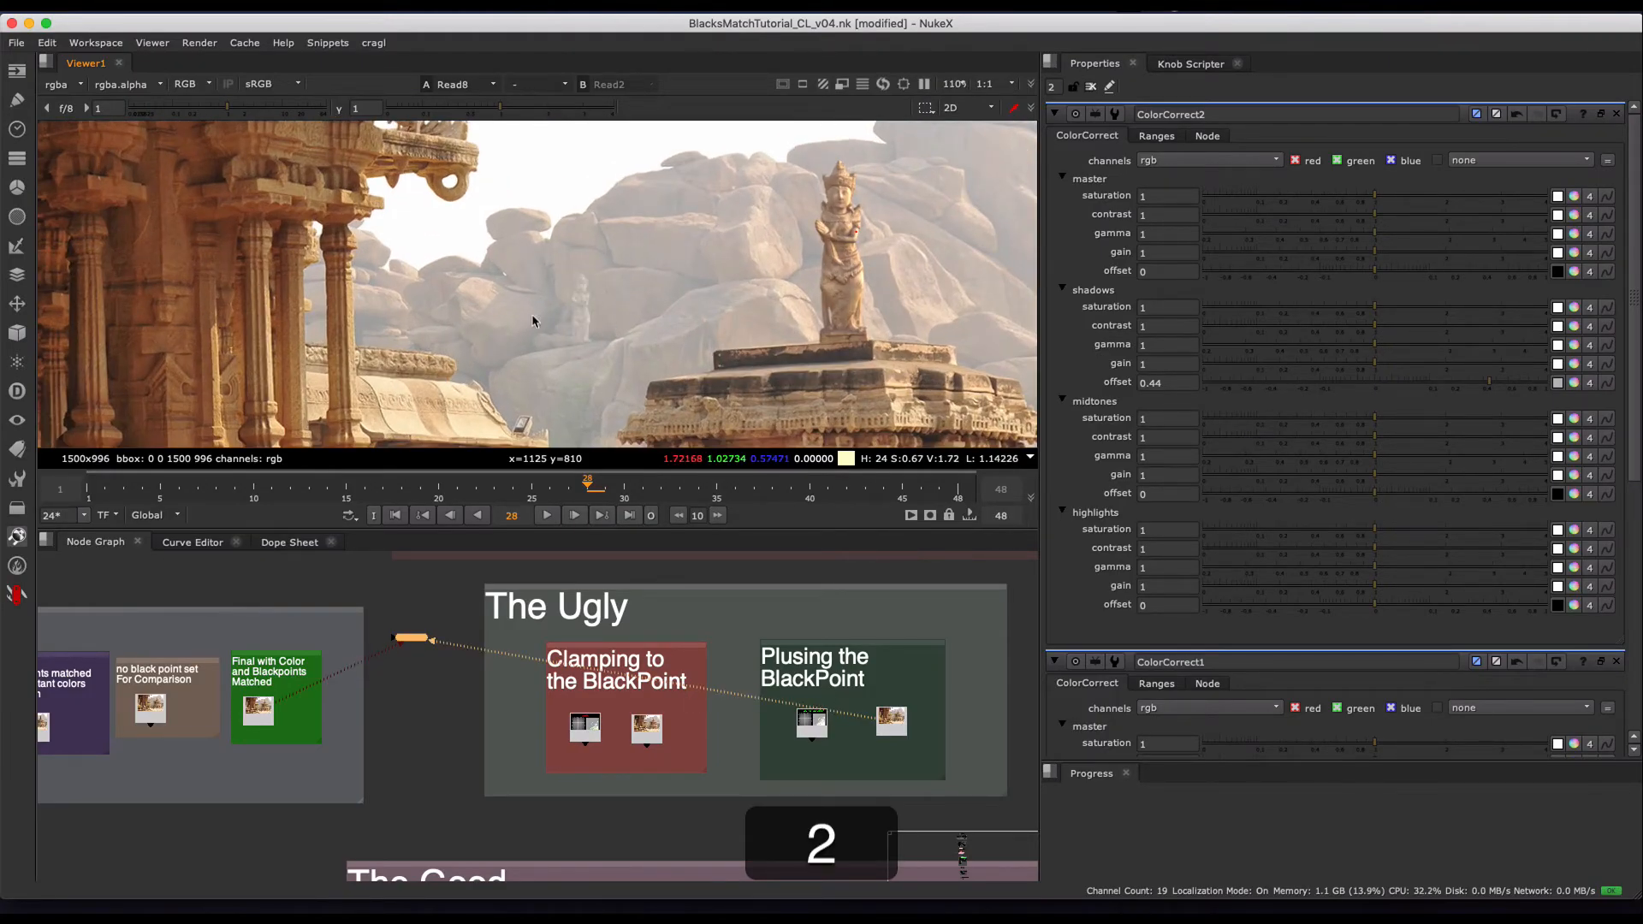
pyautogui.press('1')
pyautogui.press('2')
pyautogui.press('1')
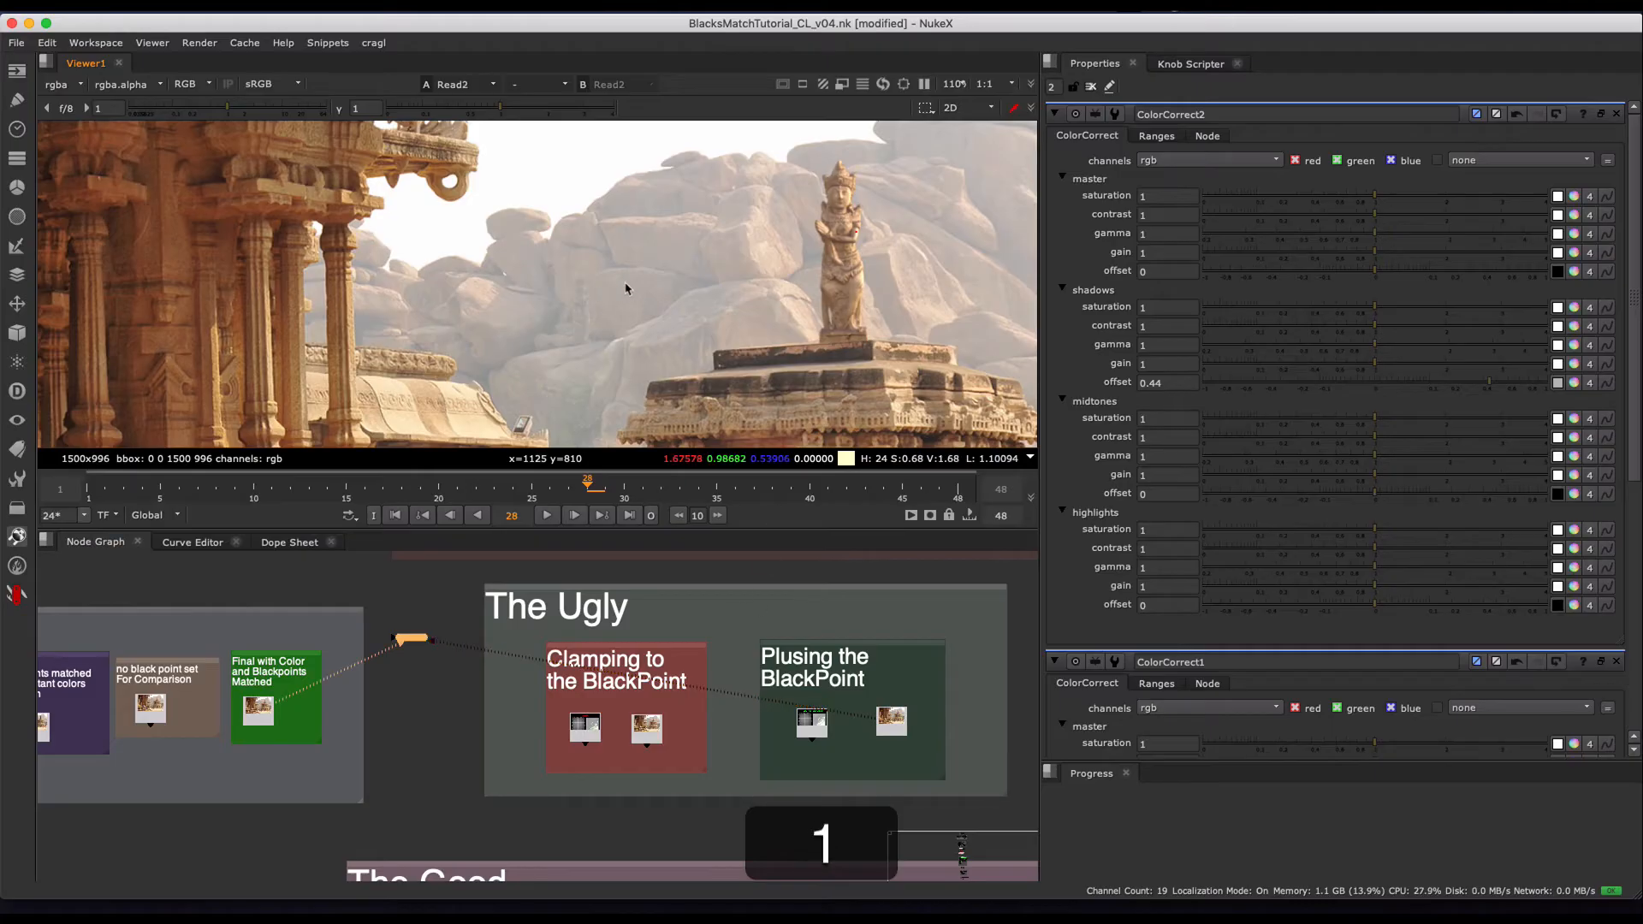
pyautogui.press('2')
# - Frame The Ugly section in the node graph and select it together with its clamping and plusing groups
pyautogui.moveTo(756, 698); pyautogui.dragTo(653, 694, button='middle')
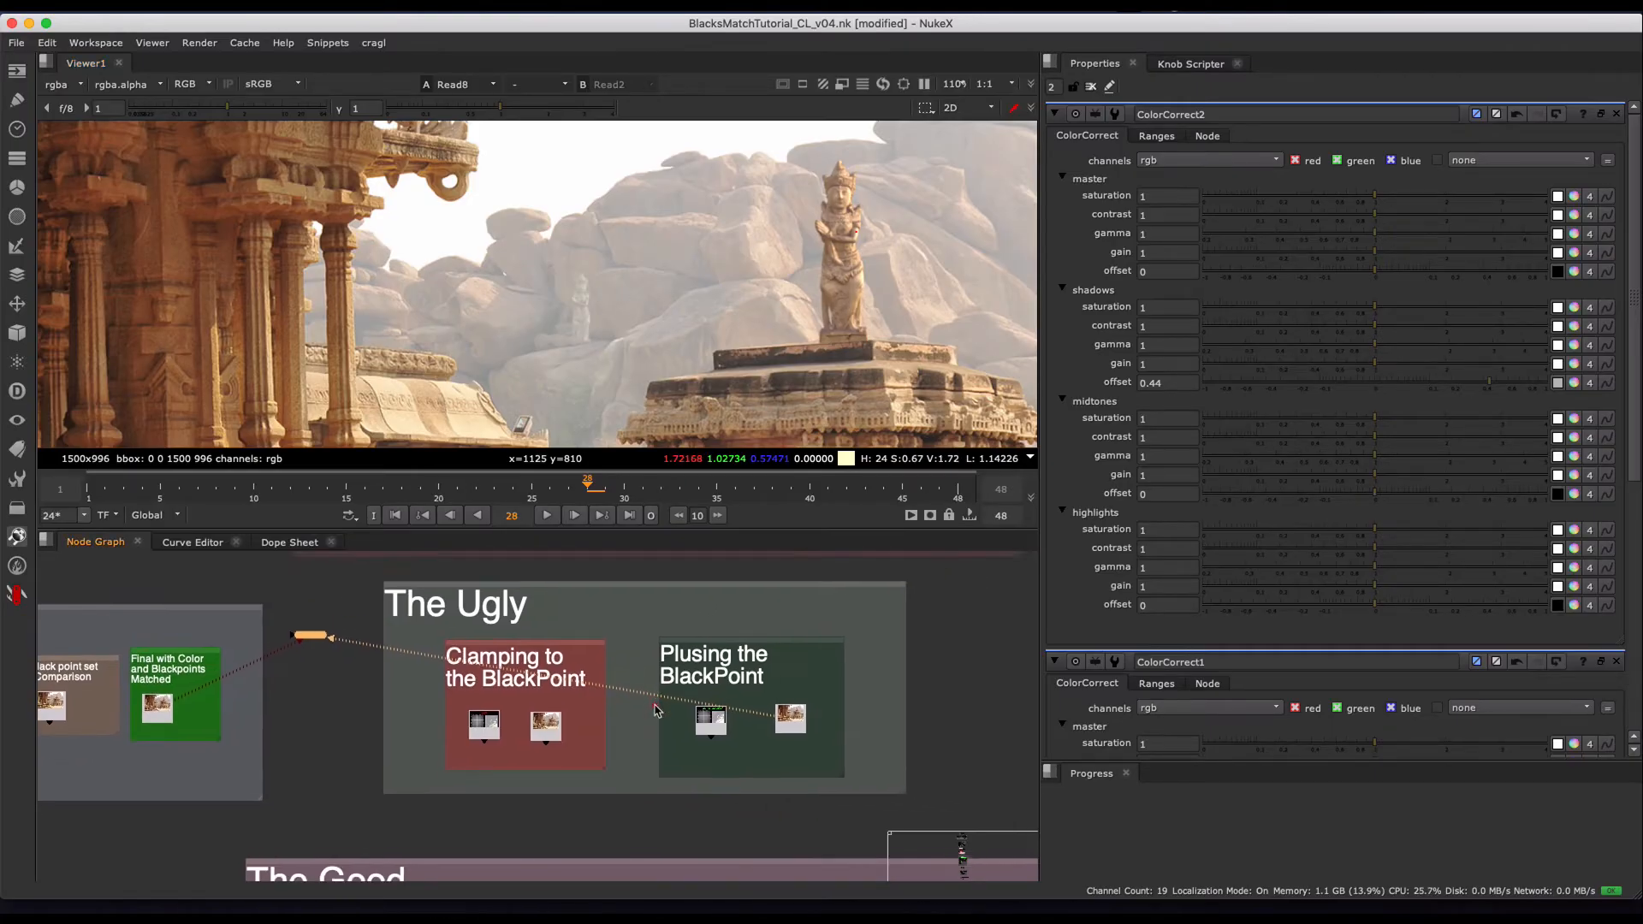
pyautogui.scroll(-3, 653, 694)
pyautogui.moveTo(428, 592); pyautogui.dragTo(933, 807)
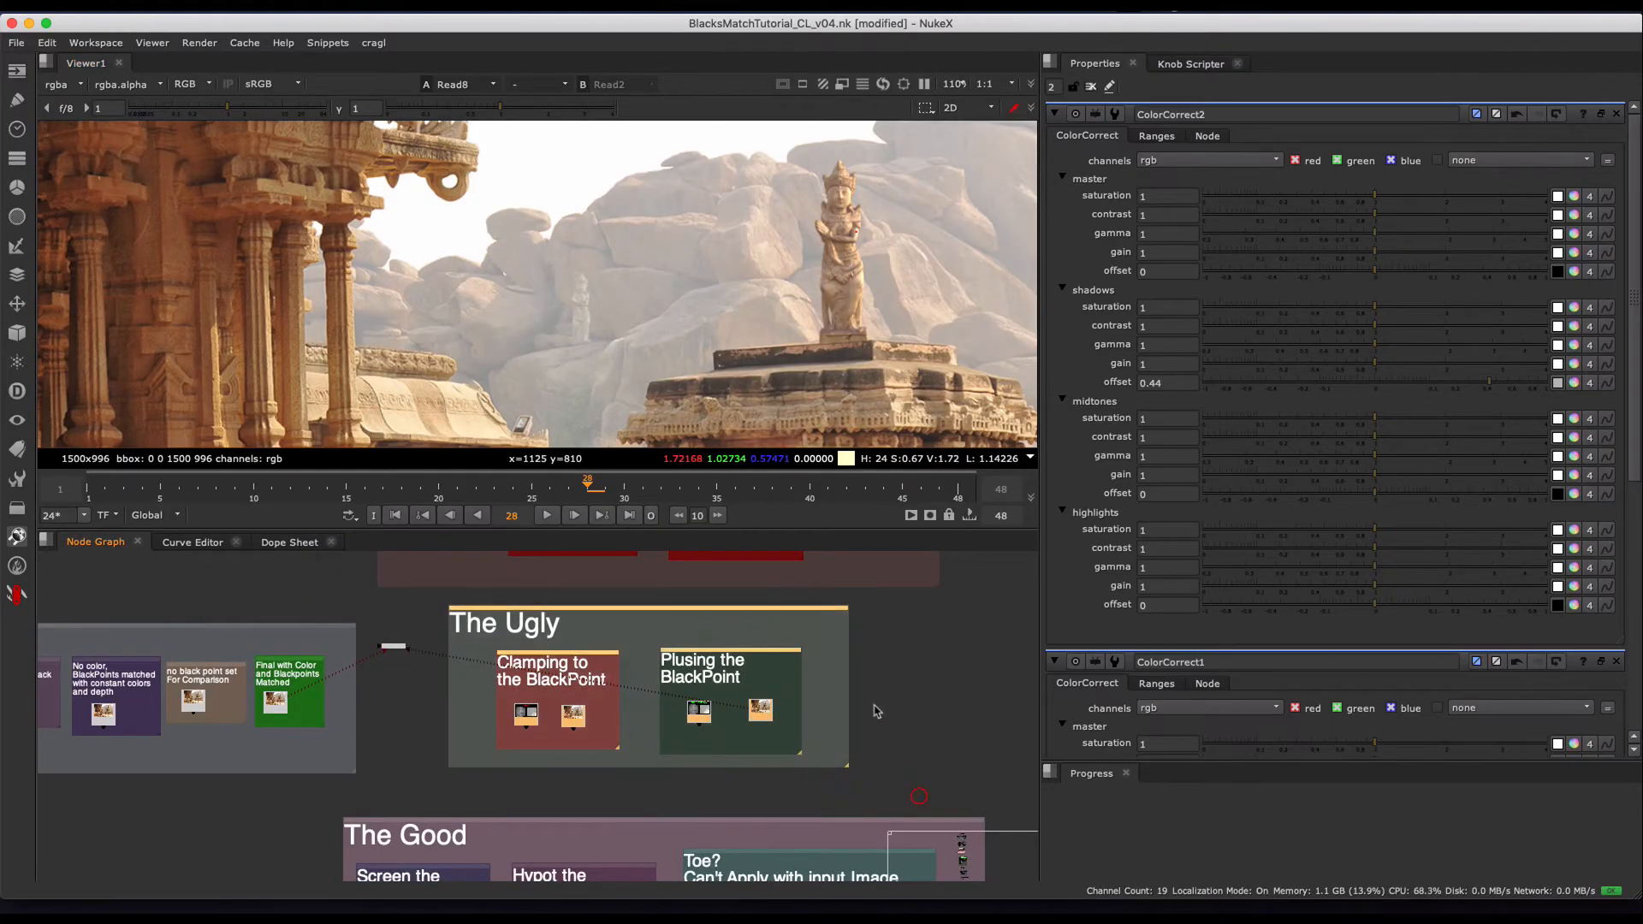
pyautogui.moveTo(656, 649); pyautogui.dragTo(601, 724, button='middle')
pyautogui.scroll(-2, 602, 725)
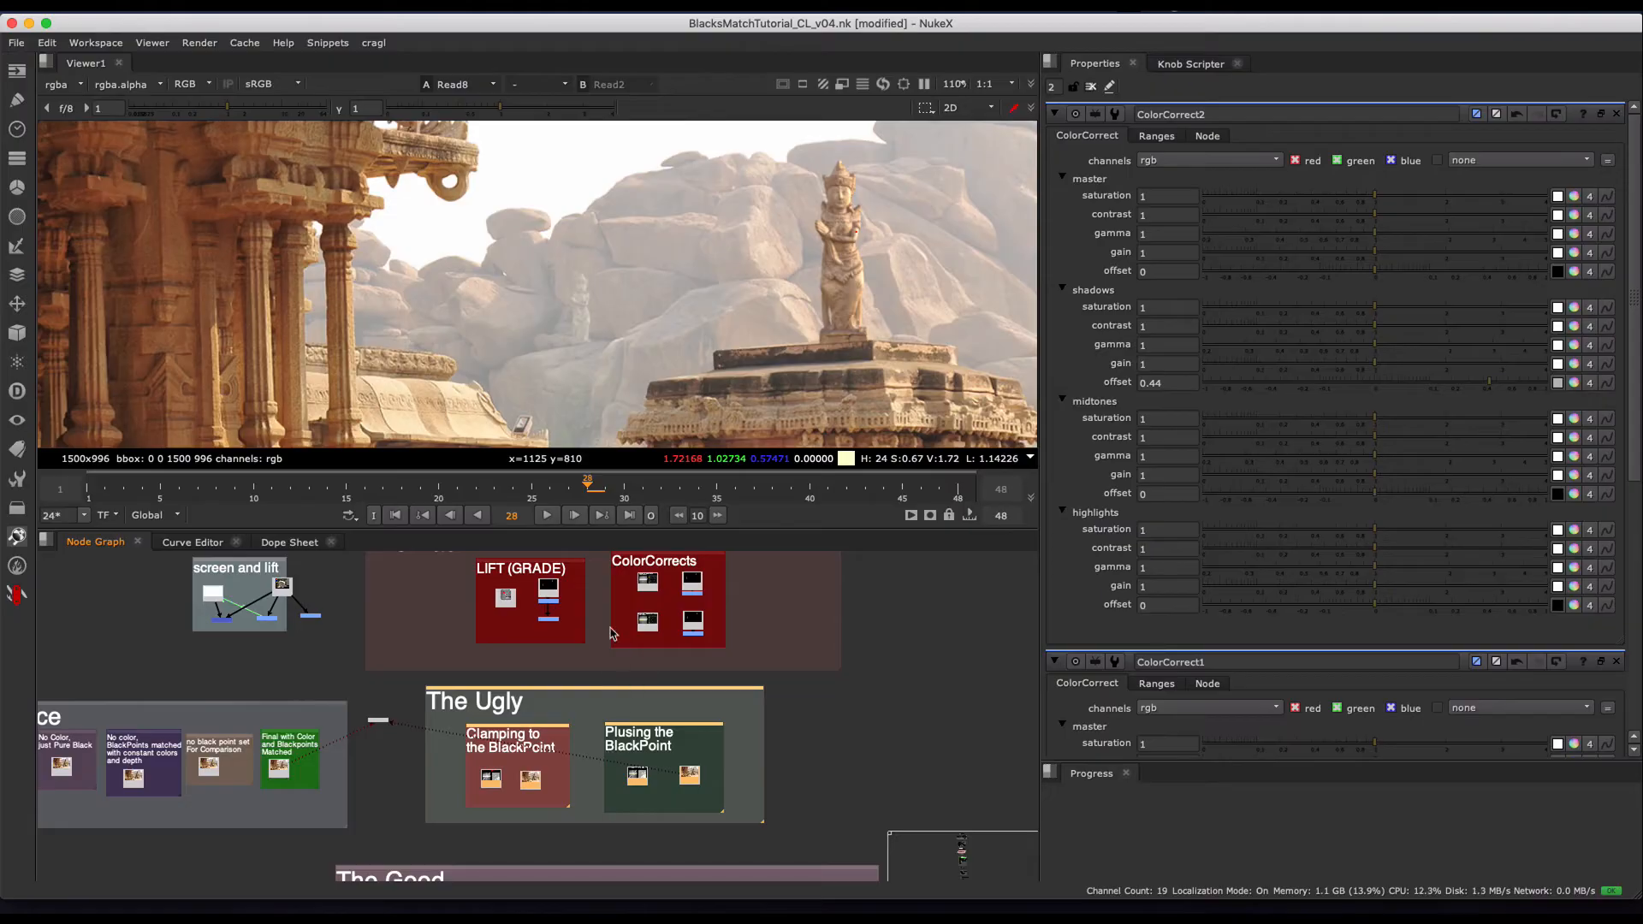
# - Compare Read2 and Read8 on the carved foreground pillars and the hazy background rocks
pyautogui.press('1')
pyautogui.press('2')
pyautogui.press('1')
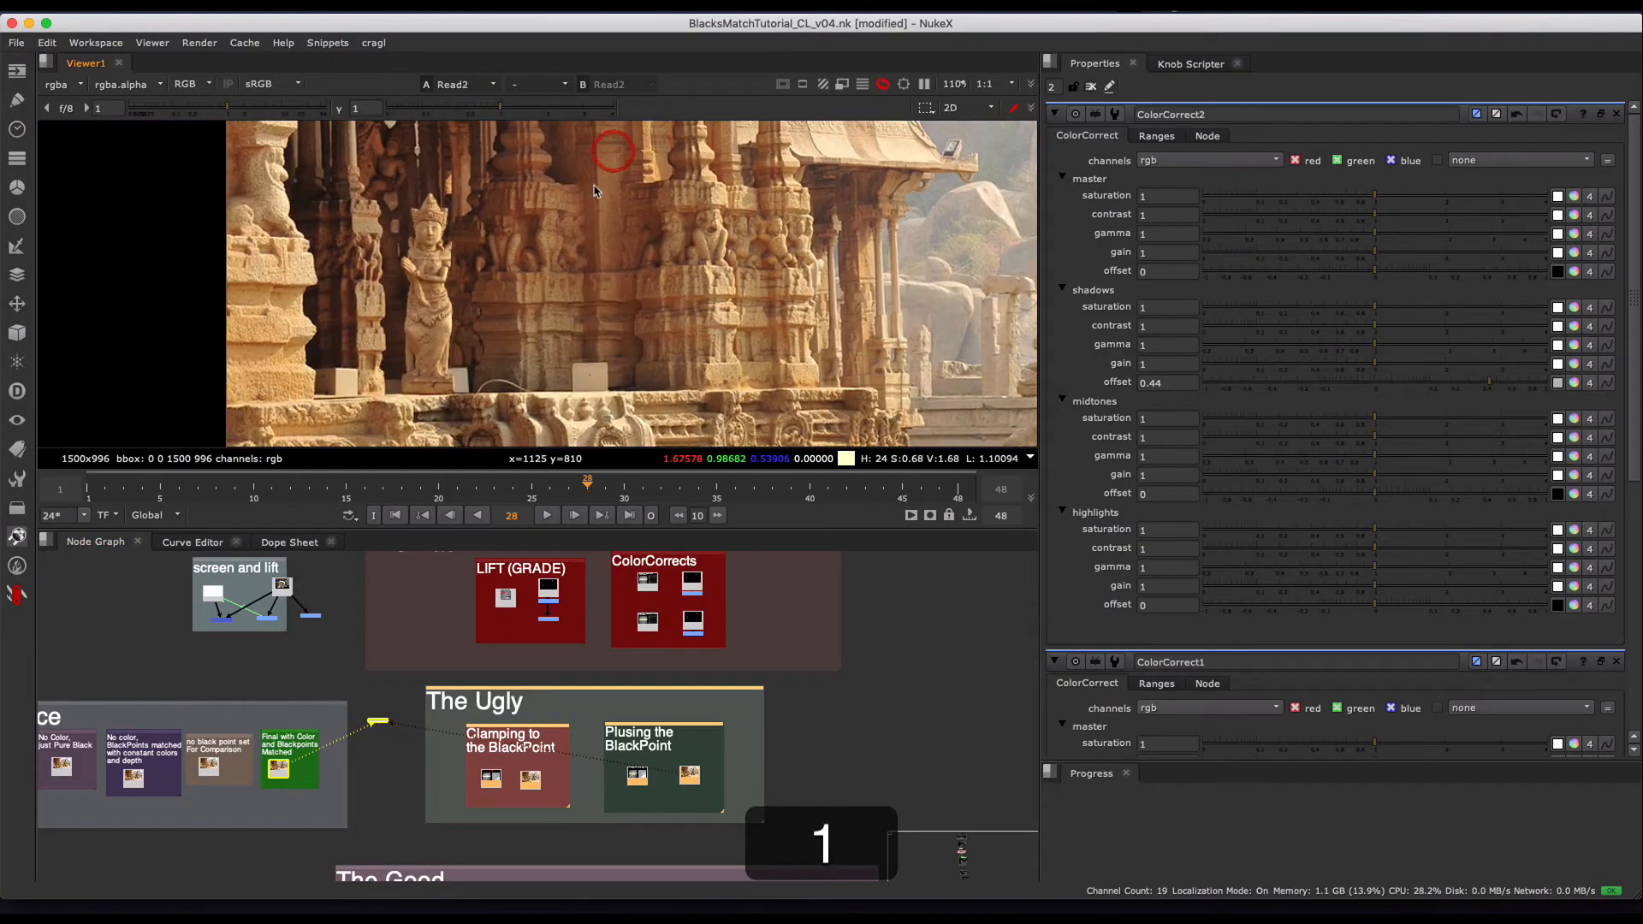
pyautogui.press('2')
pyautogui.press('2')
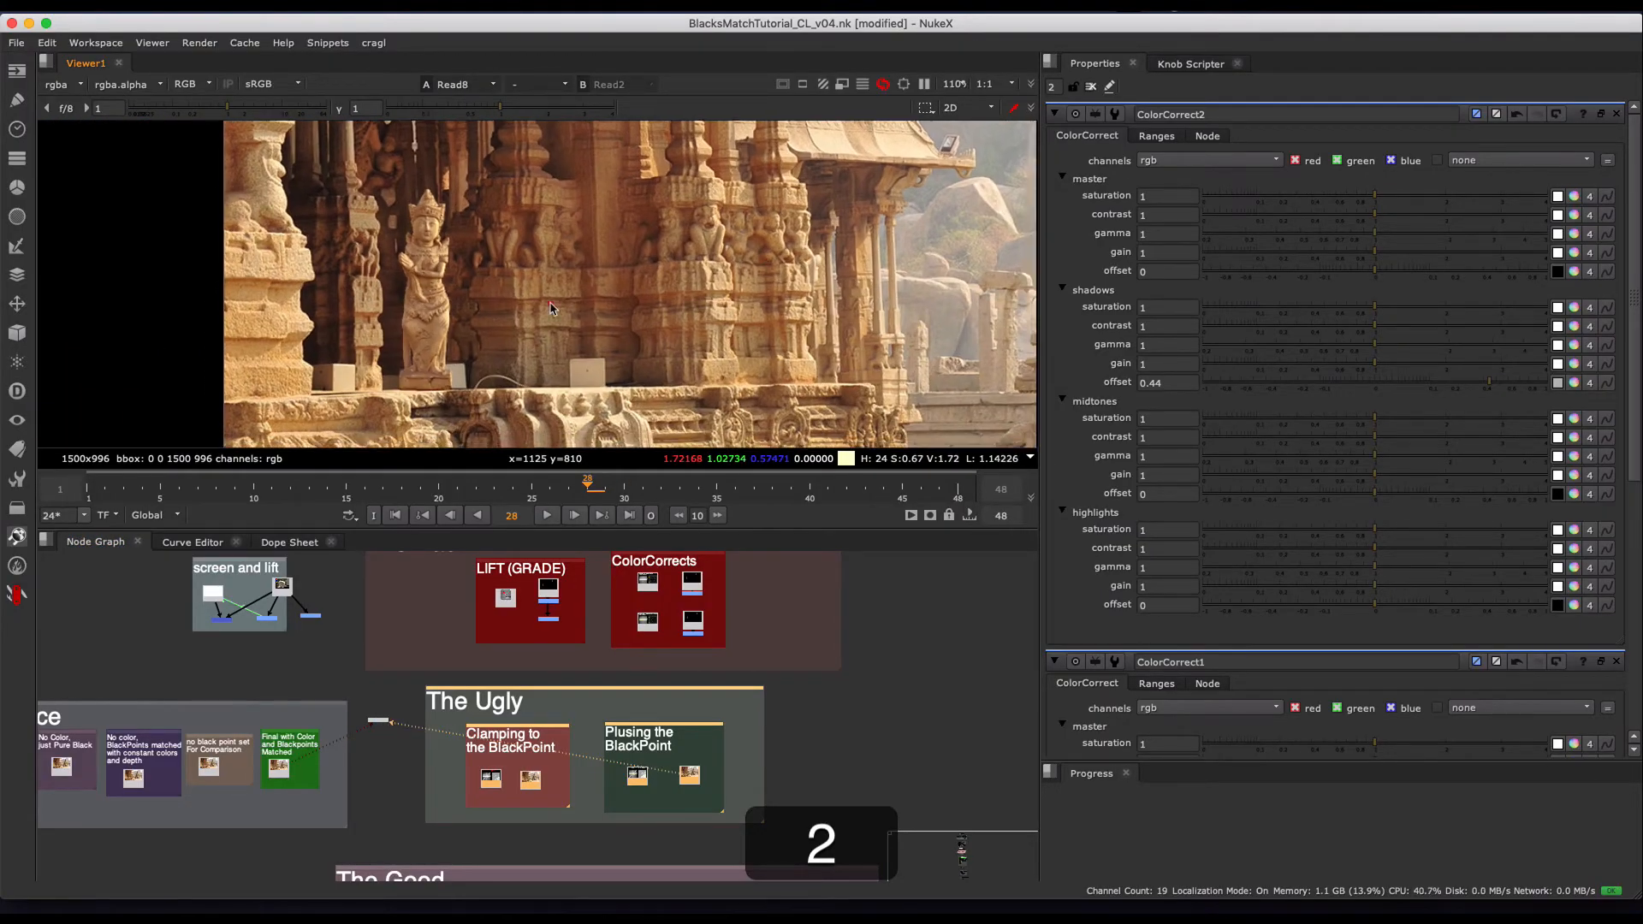
pyautogui.press('1')
pyautogui.press('2')
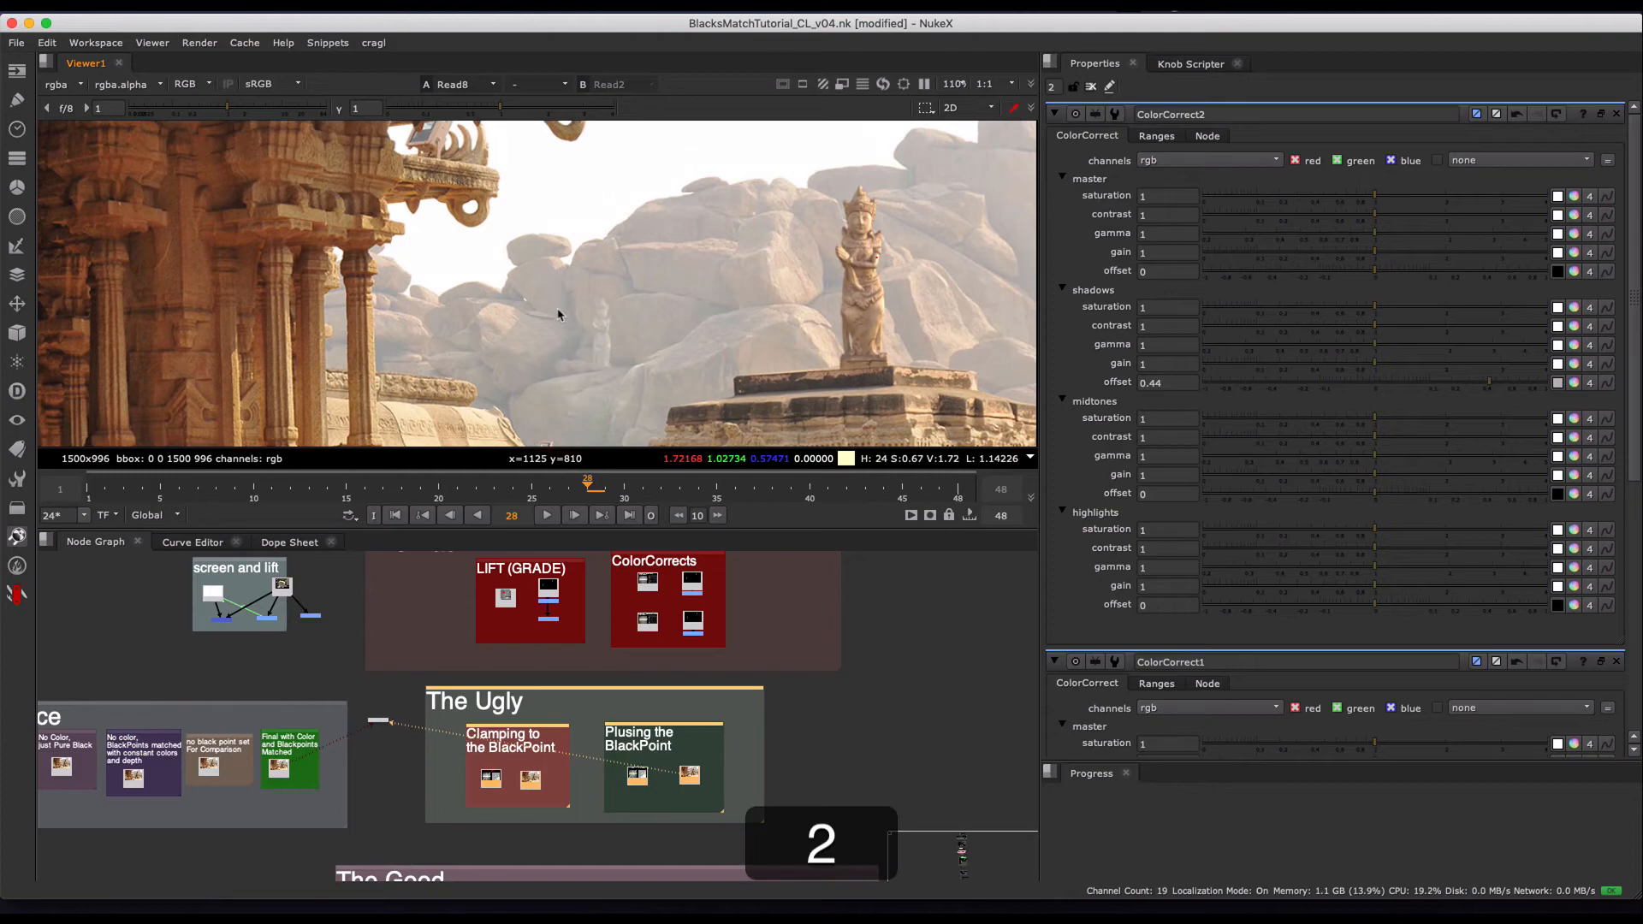
# - Mark out the background rocks beside the statue and compare Read2 and Read8 at a wider 50% view
pyautogui.moveTo(545, 266); pyautogui.dragTo(657, 434)
pyautogui.moveTo(517, 253); pyautogui.dragTo(667, 421)
pyautogui.moveTo(699, 242); pyautogui.dragTo(486, 420)
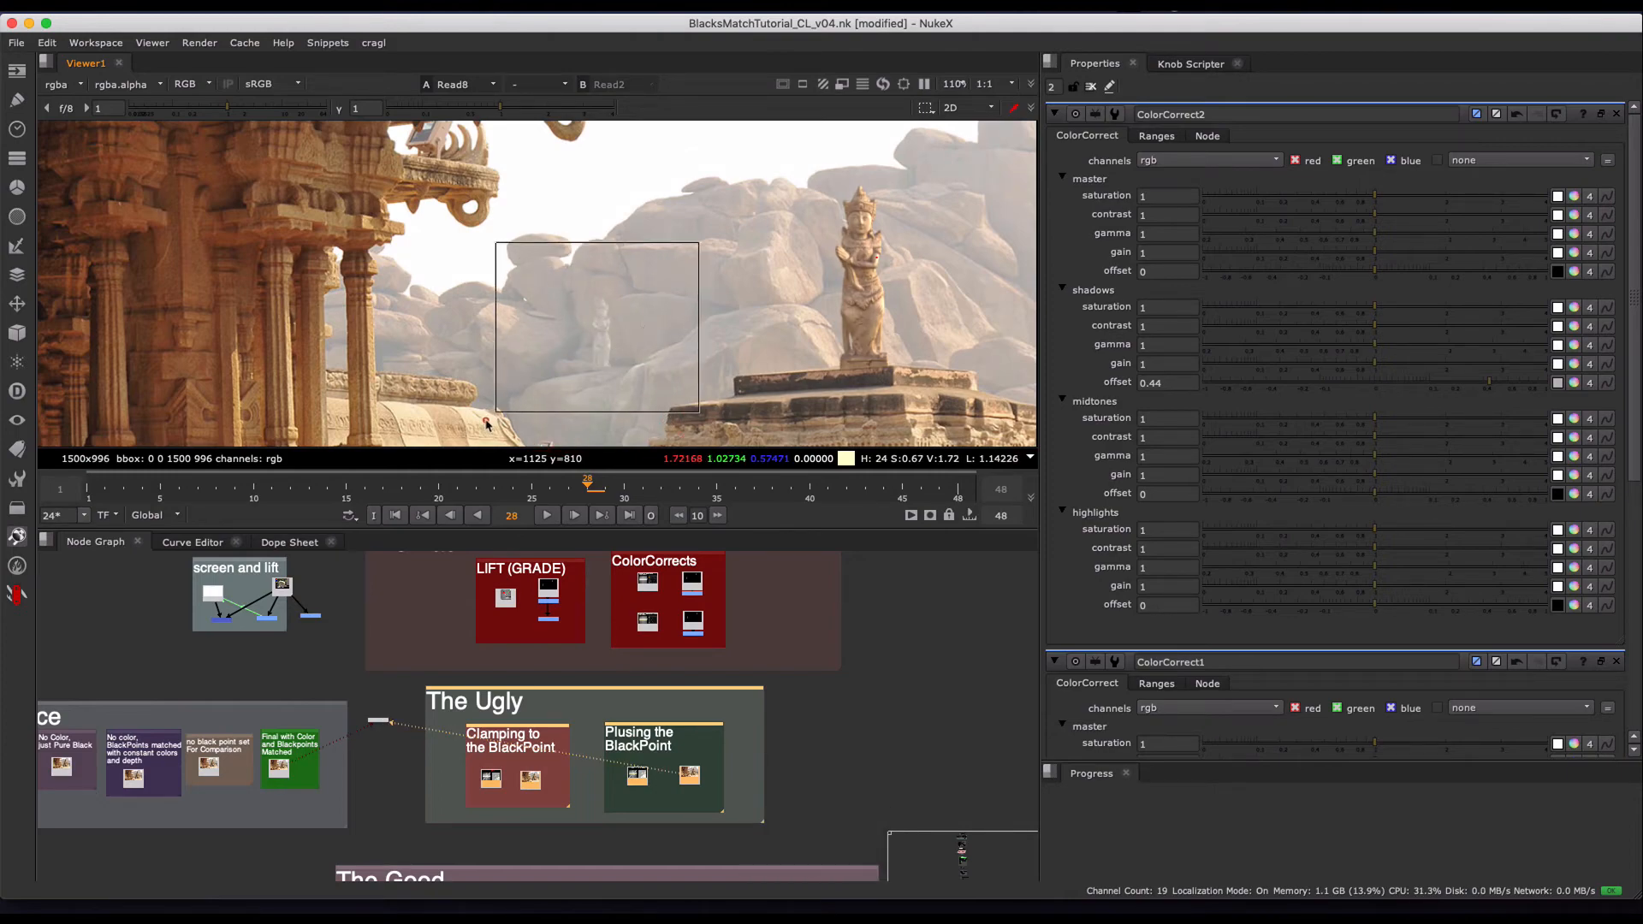
pyautogui.scroll(-5, 732, 267)
pyautogui.press('2')
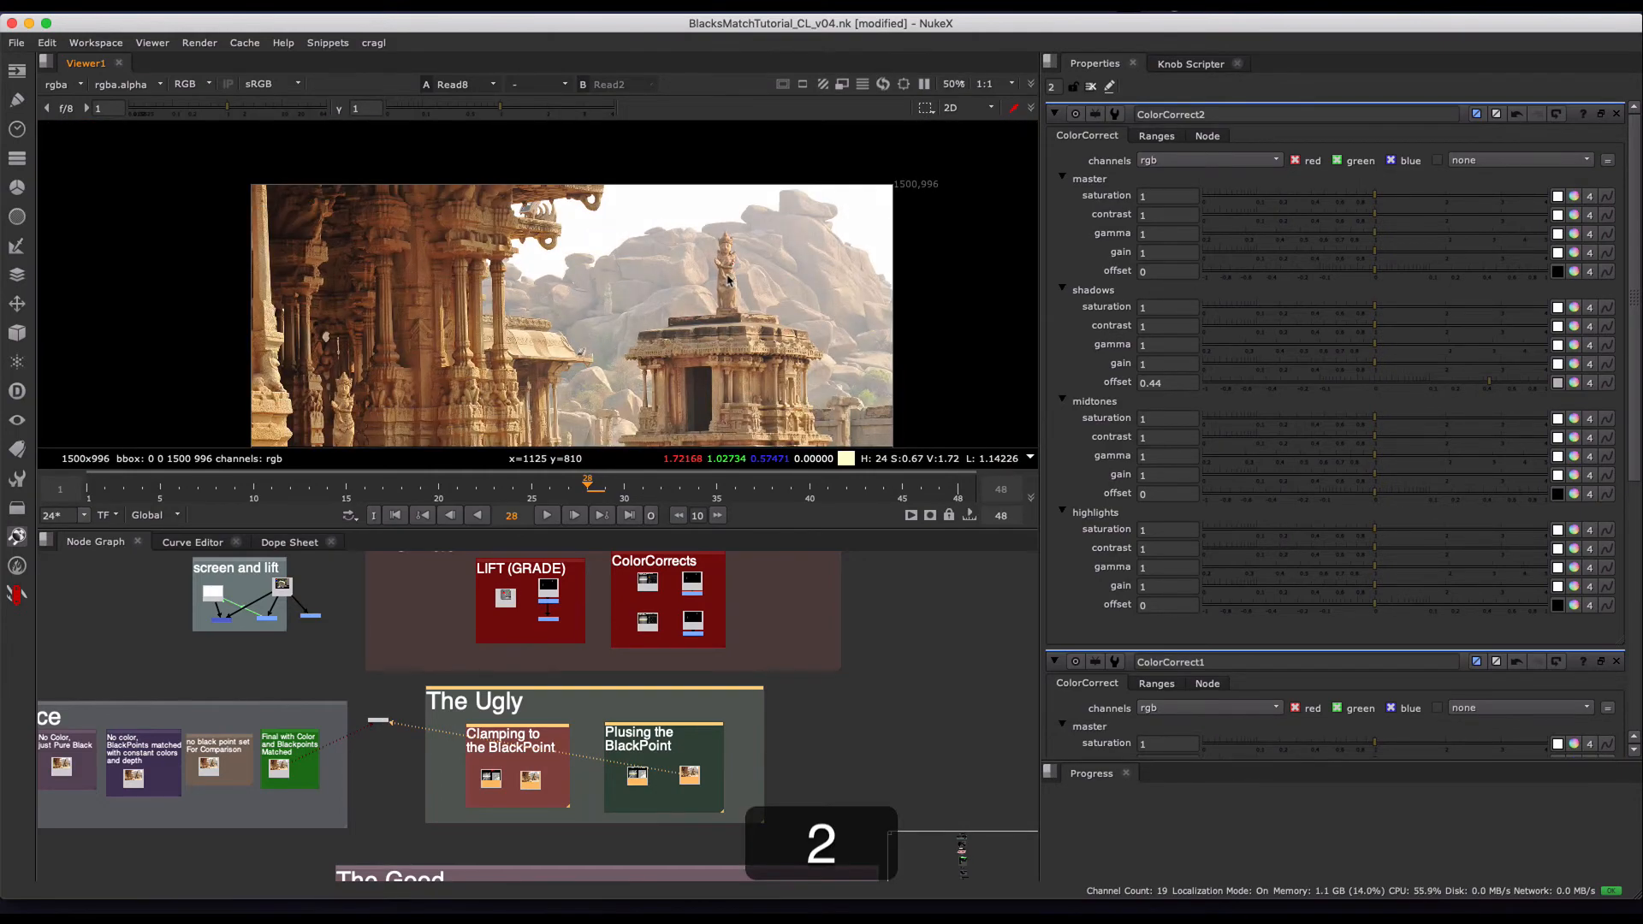
pyautogui.press('1')
pyautogui.press('2')
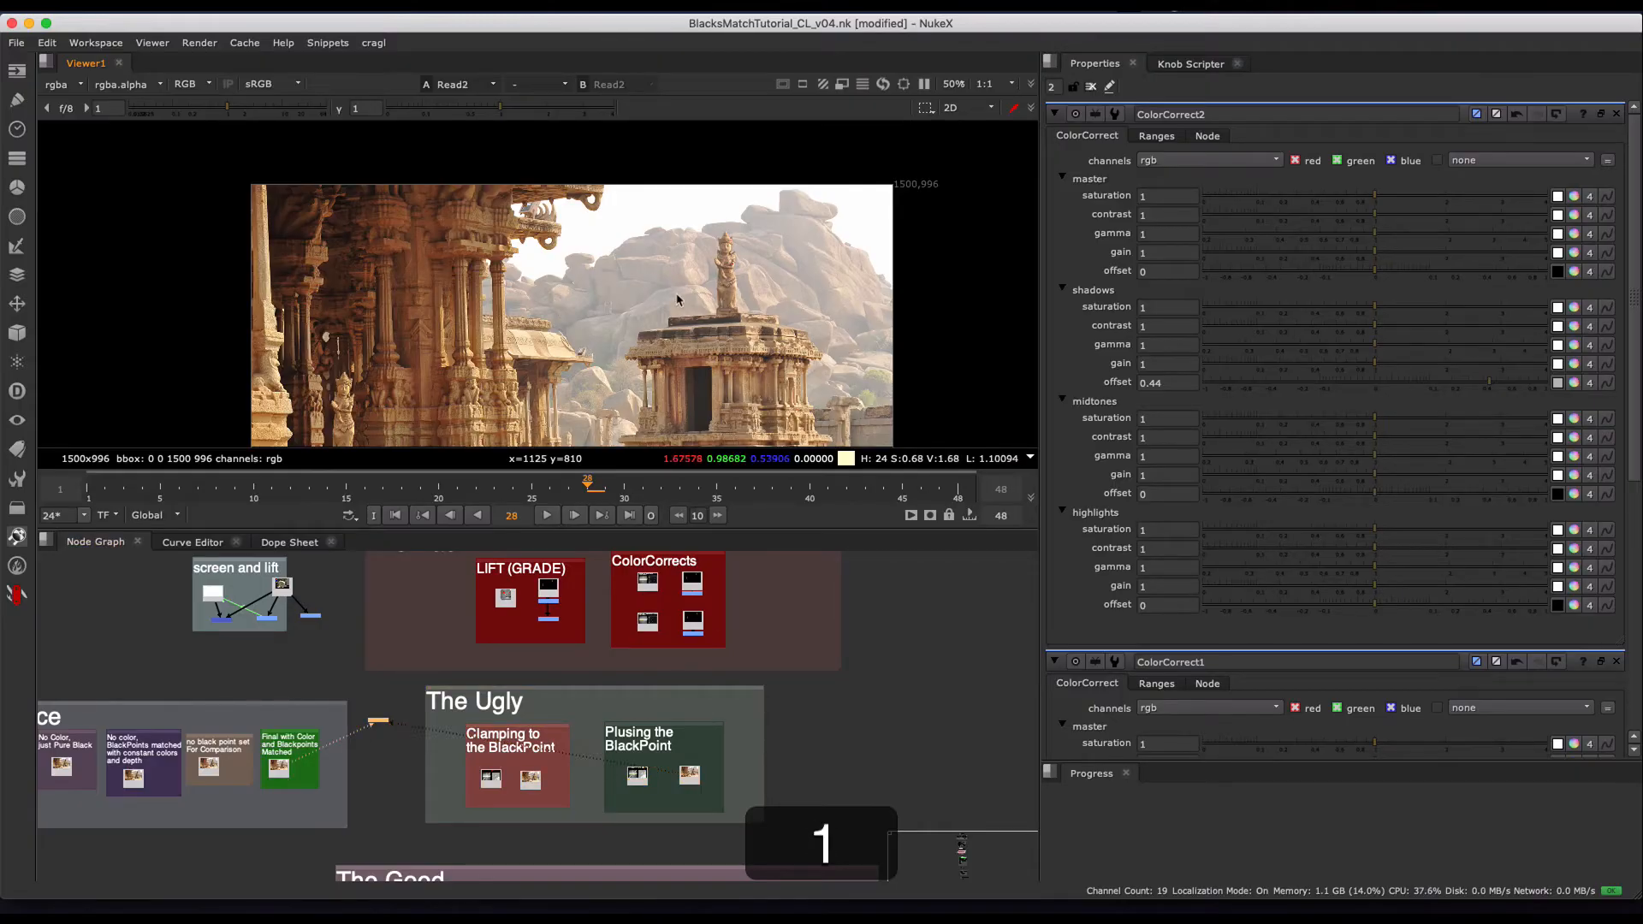
pyautogui.press('2')
pyautogui.press('2')
pyautogui.press('1')
pyautogui.press('1')
# - Return to The Ugly section in the node graph and draw a selection around both of its groups
pyautogui.moveTo(742, 708); pyautogui.dragTo(759, 662, button='middle')
pyautogui.scroll(1, 780, 665)
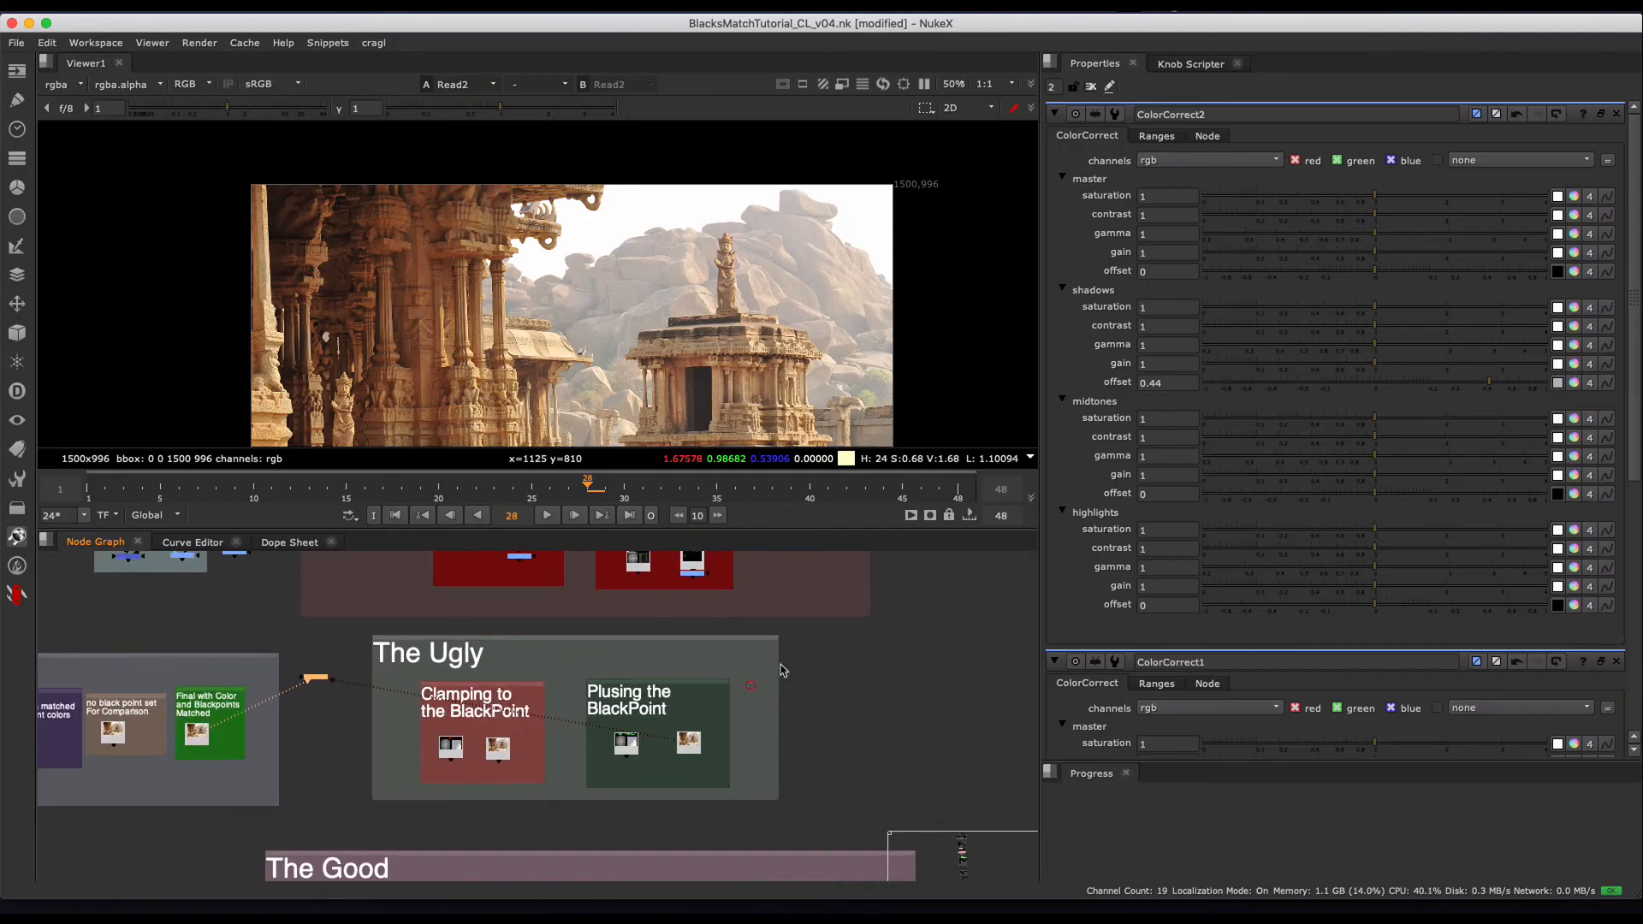
pyautogui.moveTo(838, 643); pyautogui.dragTo(342, 822)
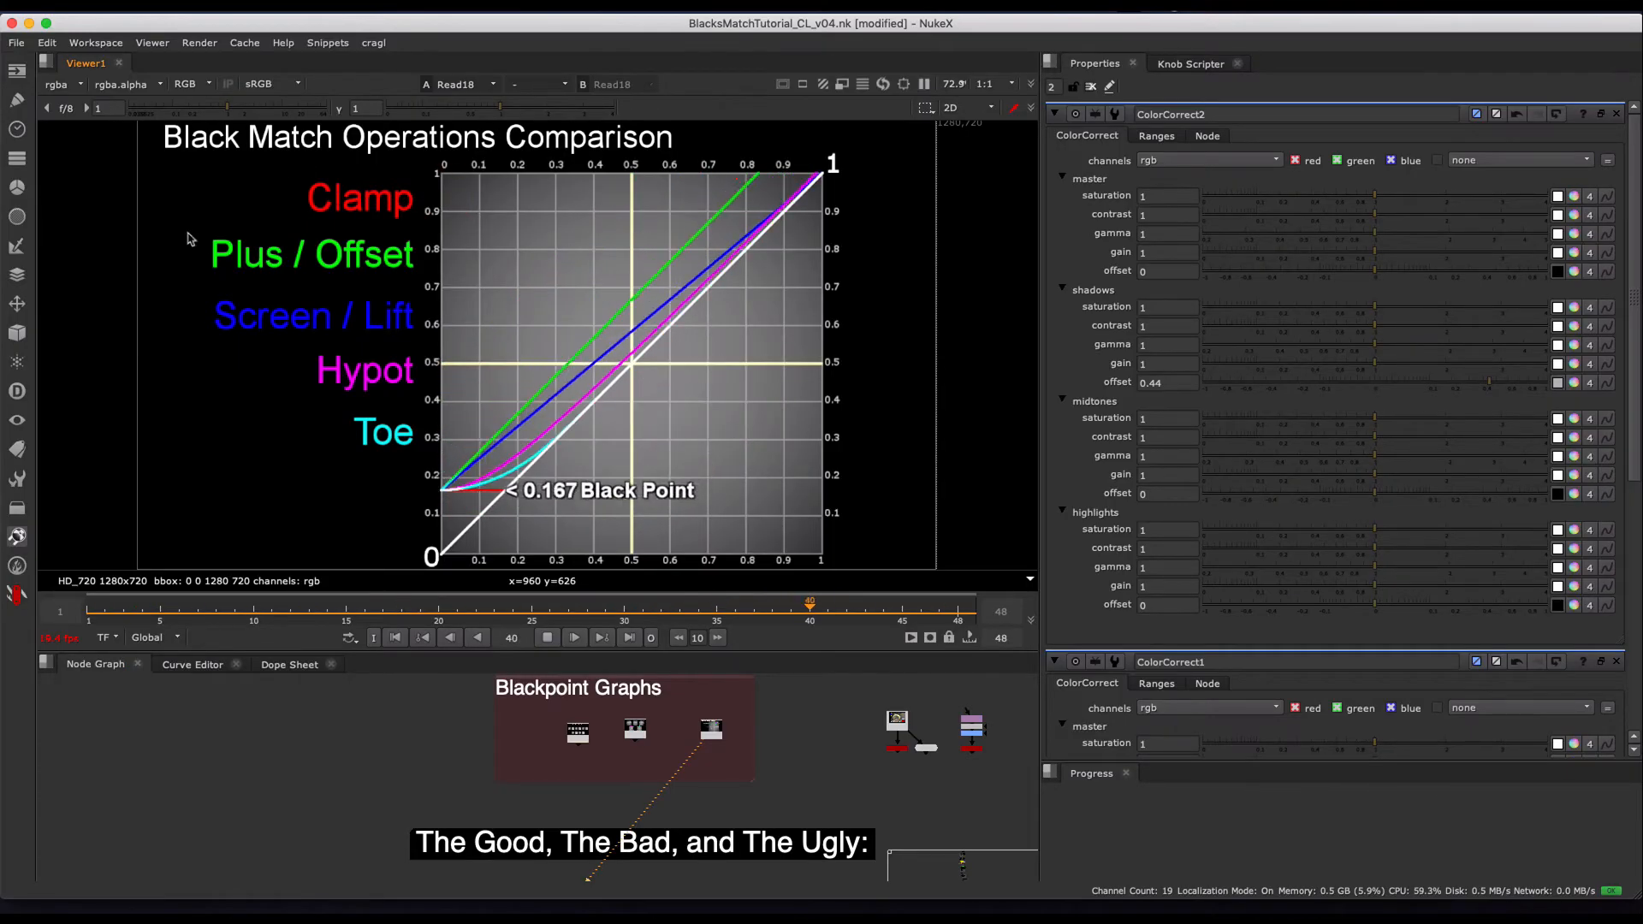
# - Stop playback of the Black Match Operations Comparison chart and go to frame 32
pyautogui.moveTo(171, 265)
pyautogui.mouseDown()
pyautogui.moveTo(469, 245)
pyautogui.moveTo(353, 368)
pyautogui.moveTo(356, 347)
pyautogui.mouseUp()
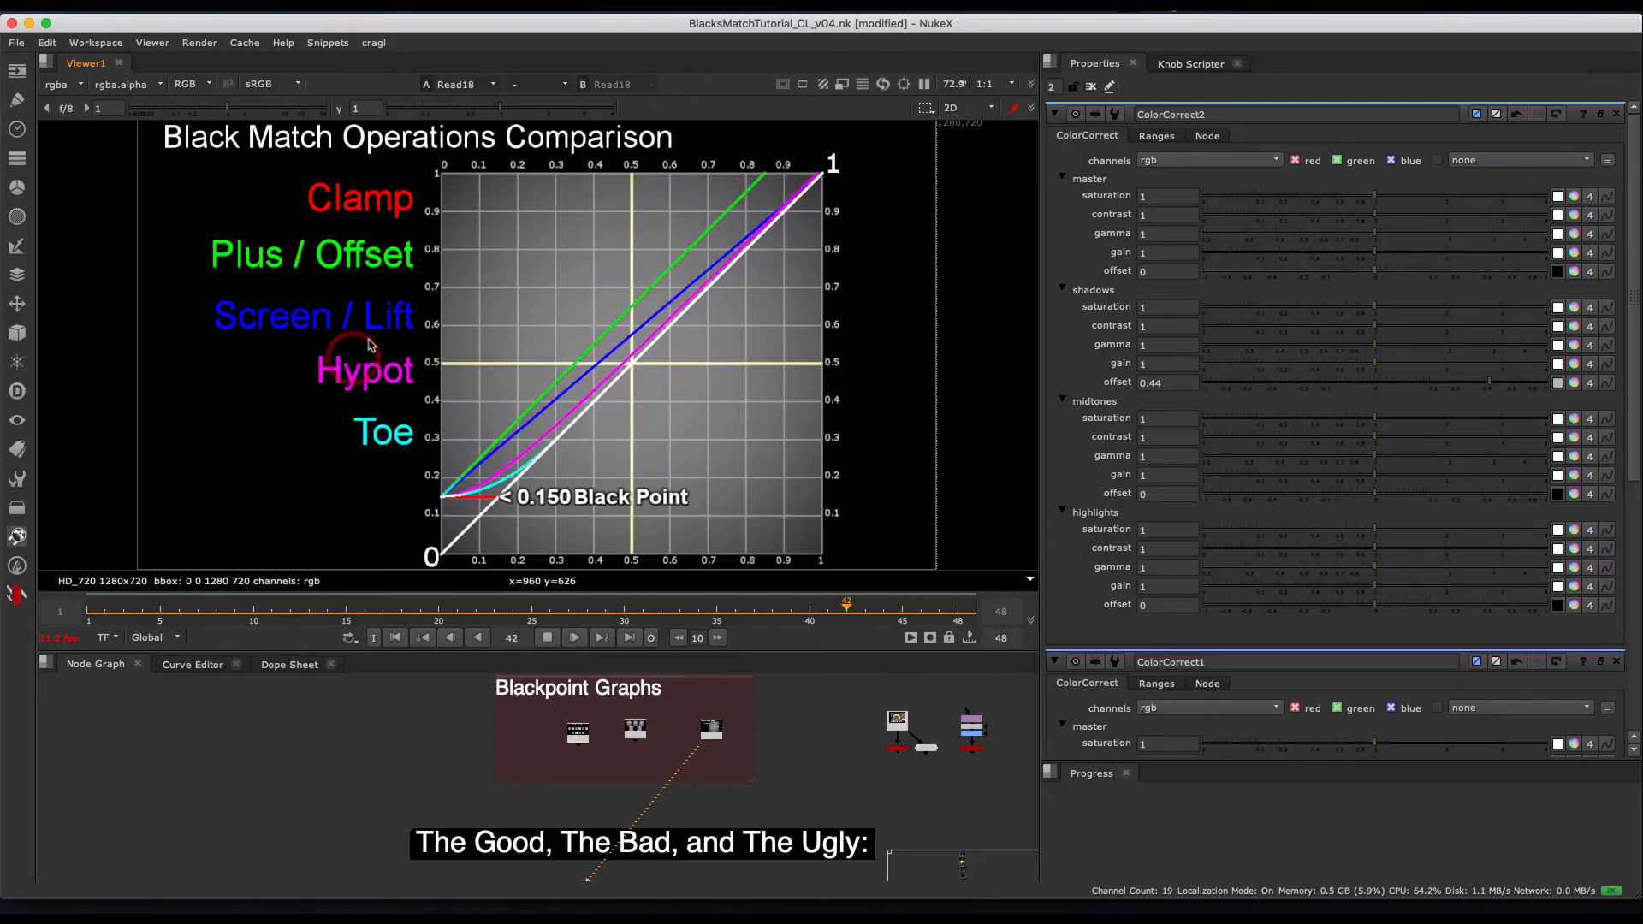
pyautogui.click(547, 638)
pyautogui.click(663, 612)
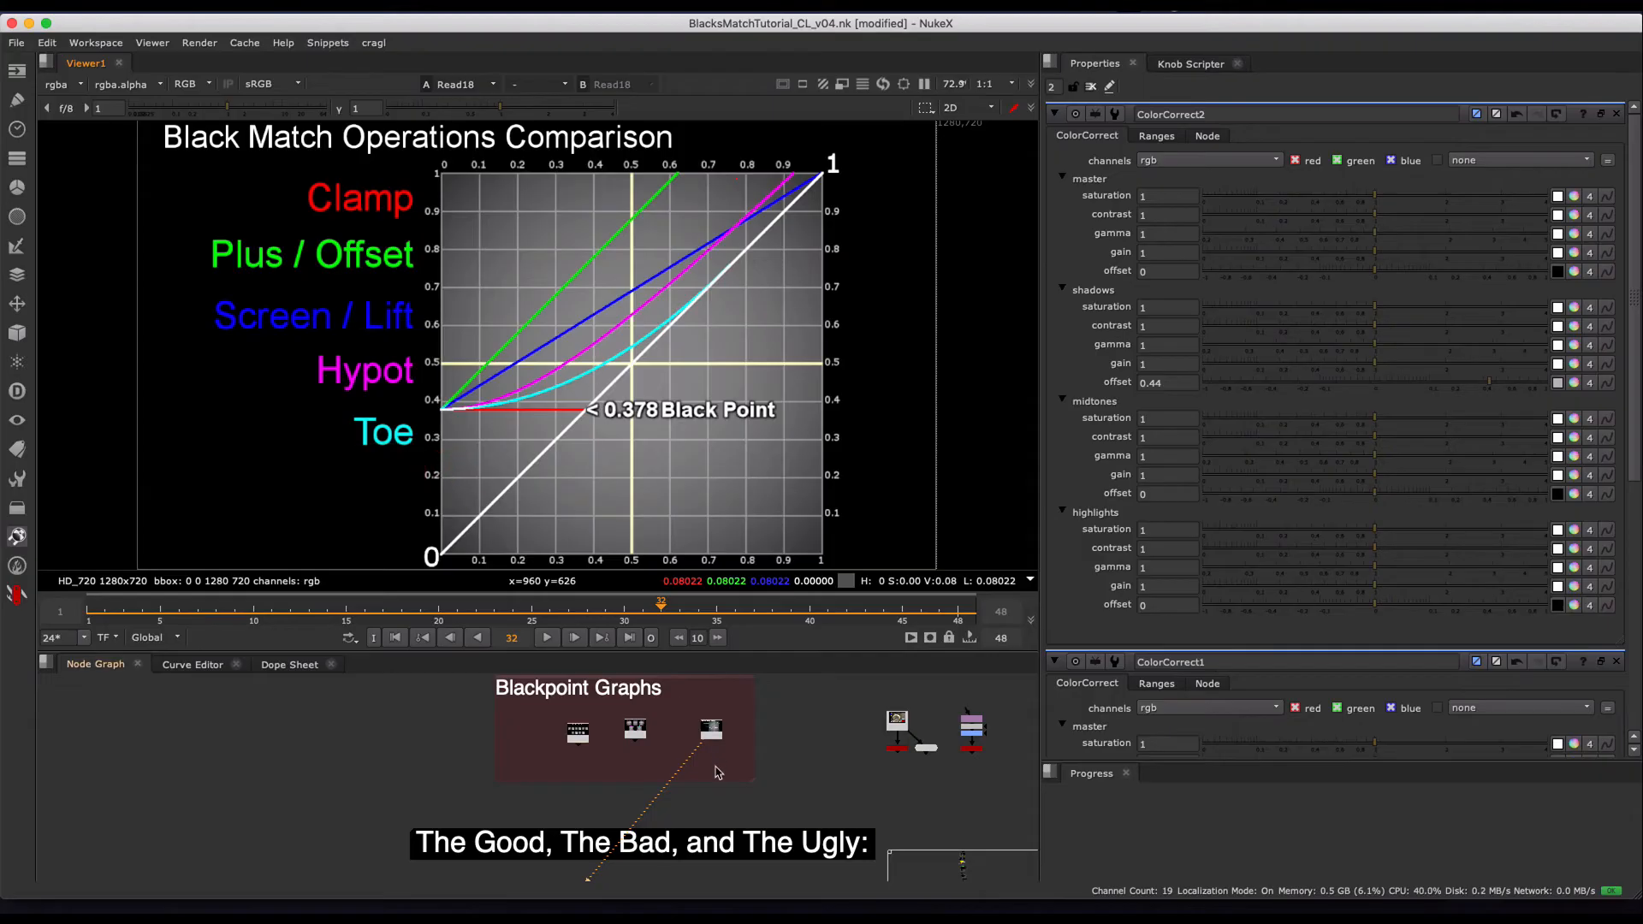
# - Go to The Good section, view the SCREEN chart, Read32, in the Screen the Blackpoint group, and play it
pyautogui.moveTo(717, 770); pyautogui.dragTo(708, 512, button='middle')
pyautogui.moveTo(505, 805); pyautogui.dragTo(586, 617, button='middle')
pyautogui.moveTo(523, 773); pyautogui.dragTo(515, 598, button='middle')
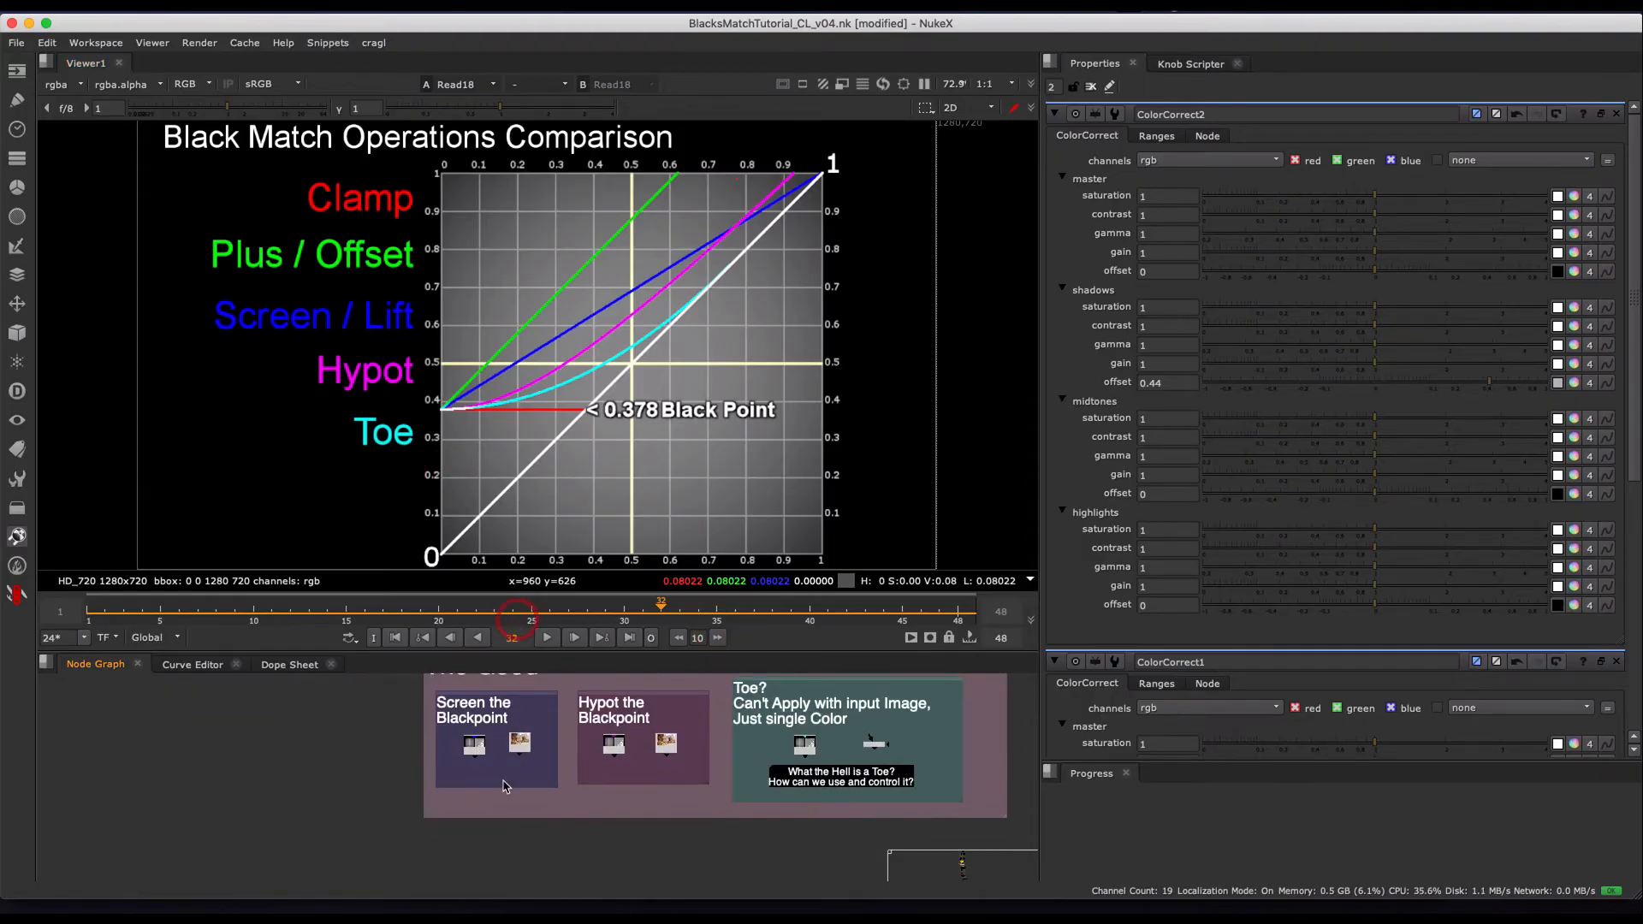
pyautogui.scroll(5, 502, 789)
pyautogui.moveTo(511, 705); pyautogui.dragTo(512, 812, button='middle')
pyautogui.moveTo(494, 749); pyautogui.dragTo(447, 790)
pyautogui.press('1')
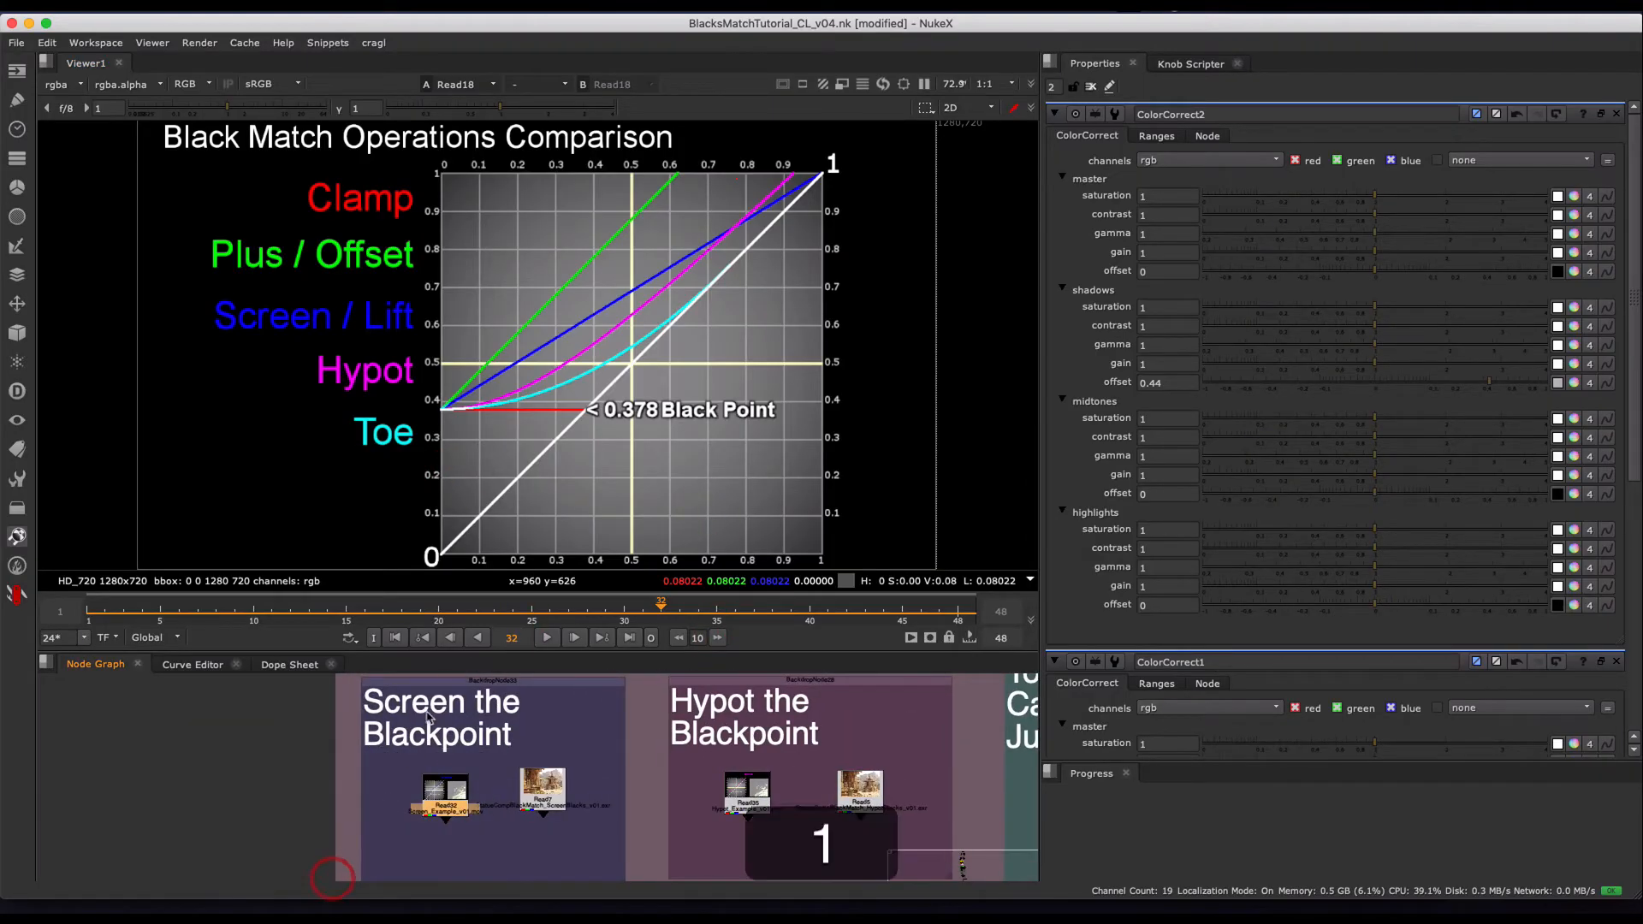
pyautogui.click(546, 638)
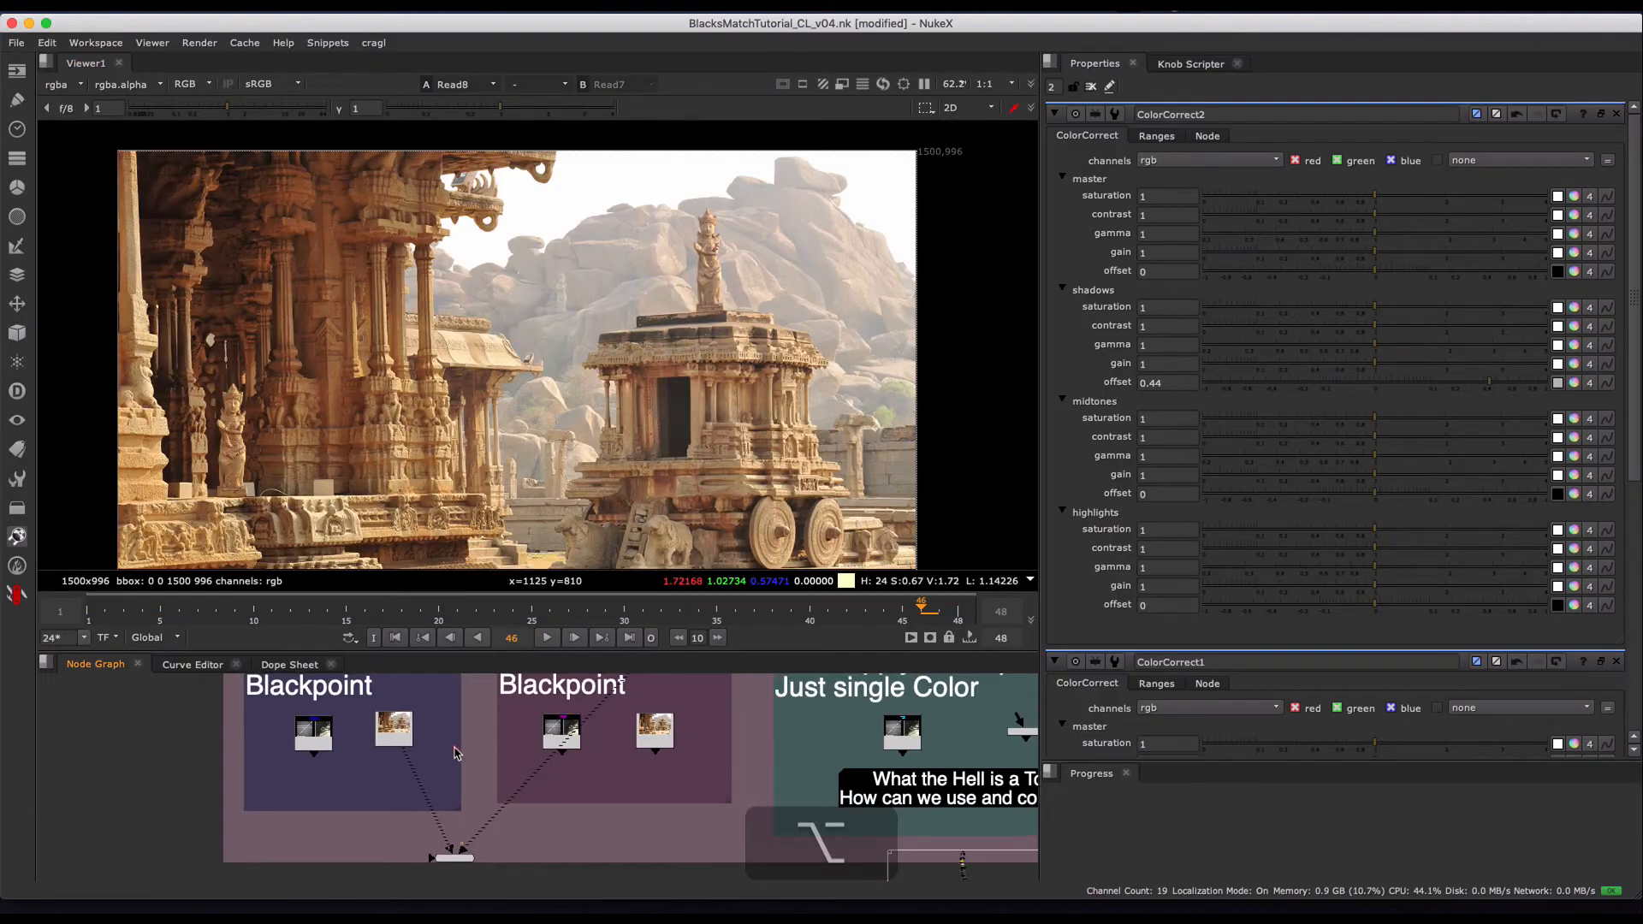
# - Compare the screened composite, Read7, with the plused composite, Read8, both close up on the background and at full view
pyautogui.press('1')
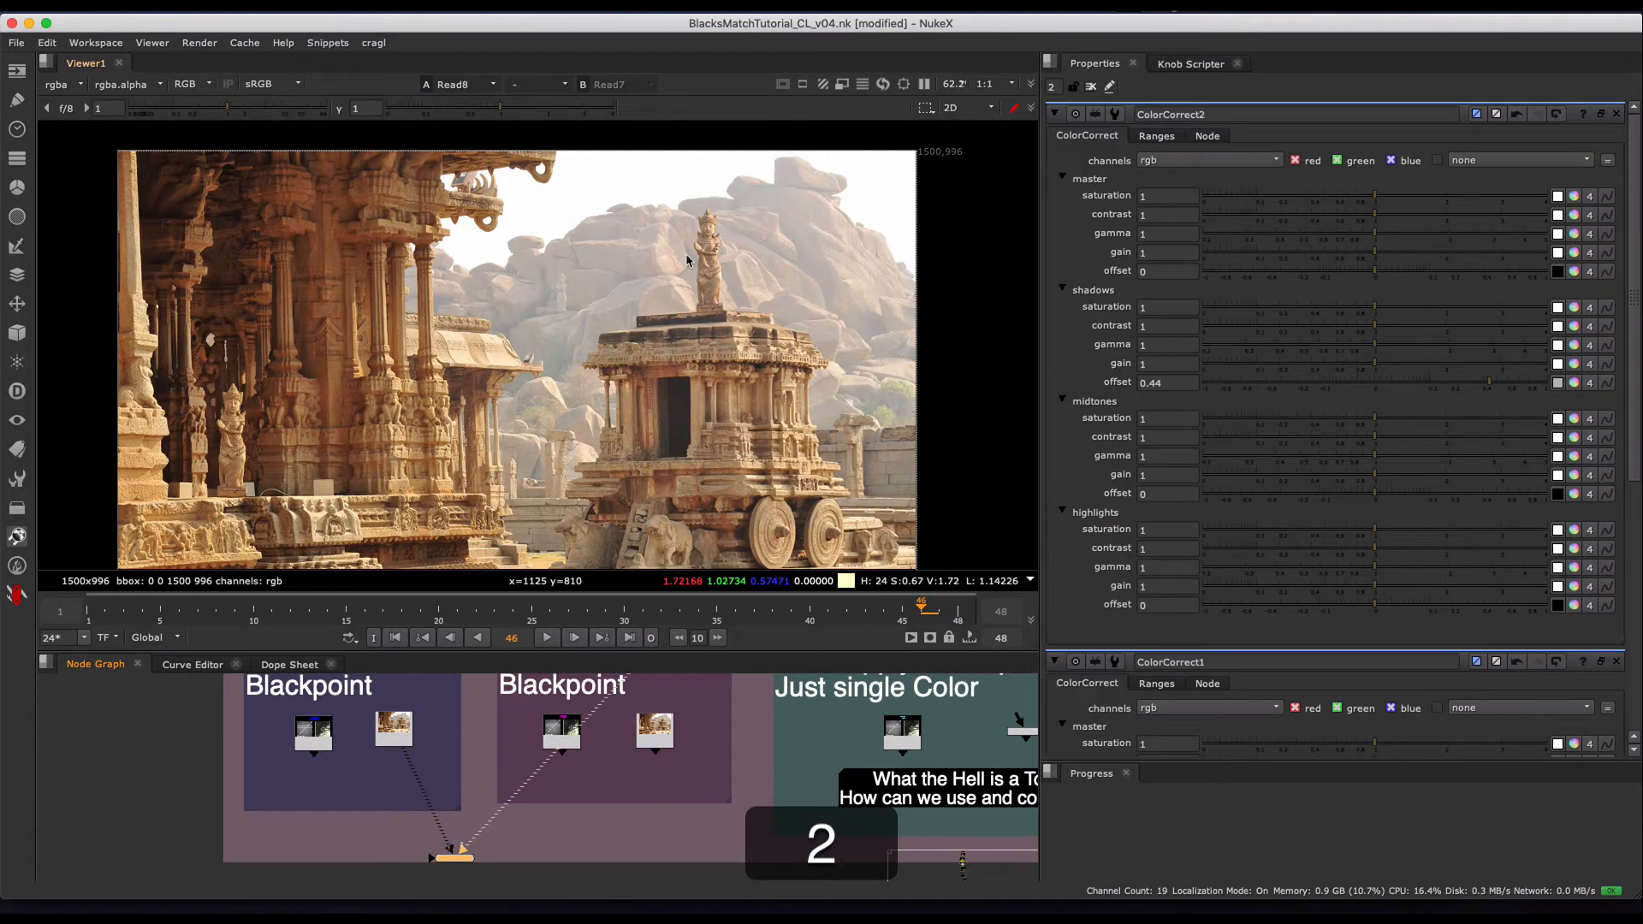
pyautogui.press('2')
pyautogui.scroll(2, 618, 272)
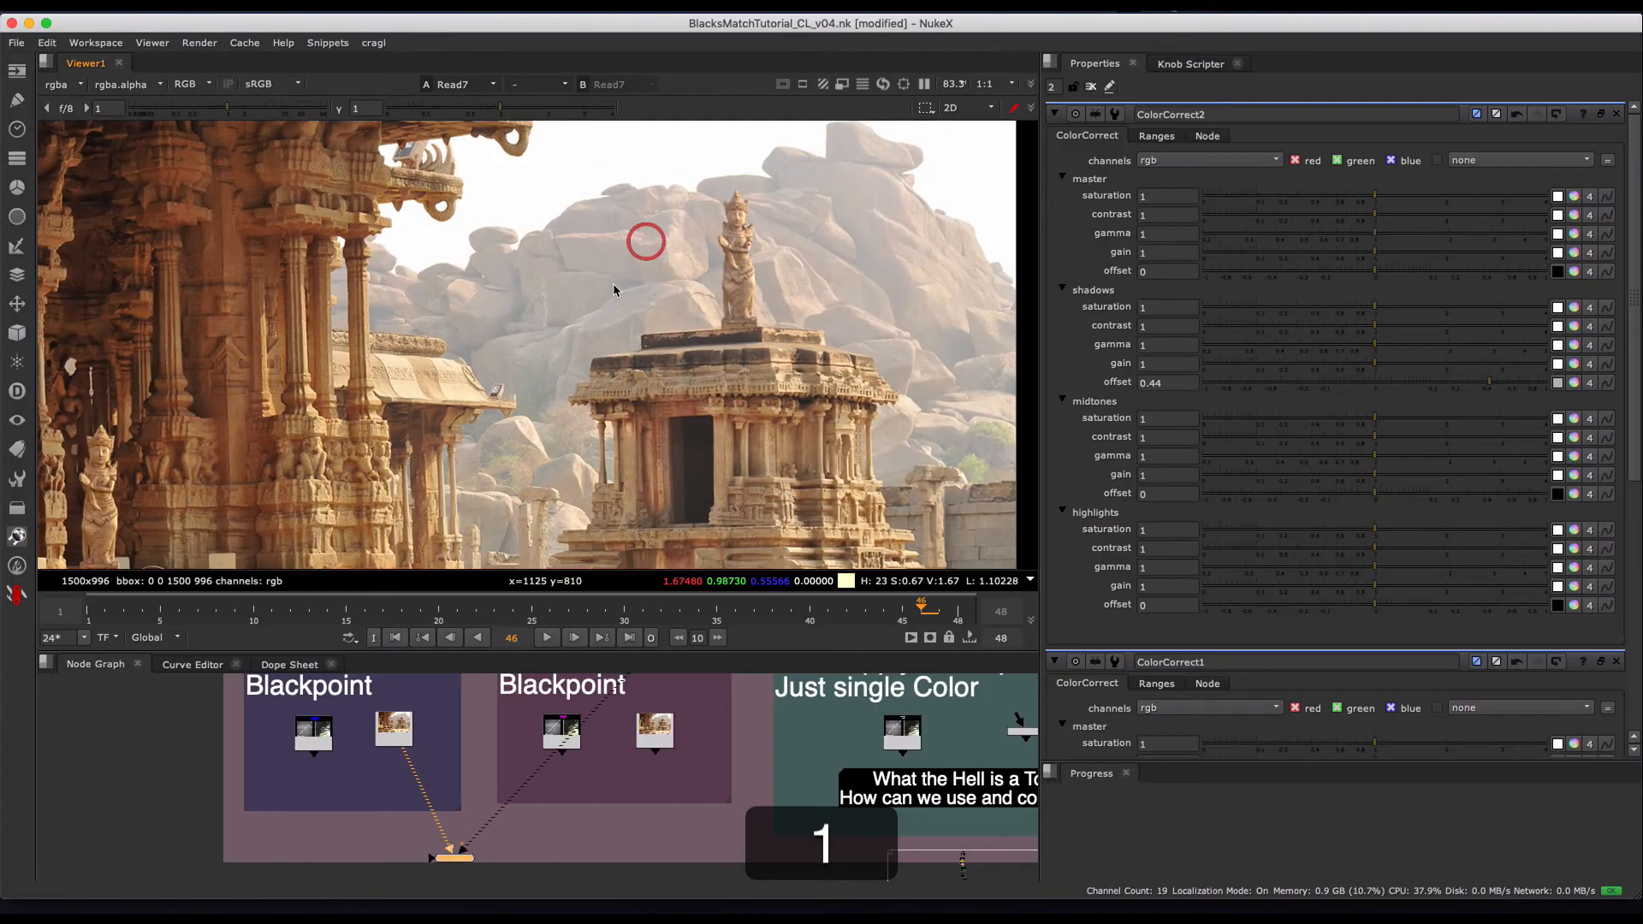
pyautogui.scroll(3, 551, 285)
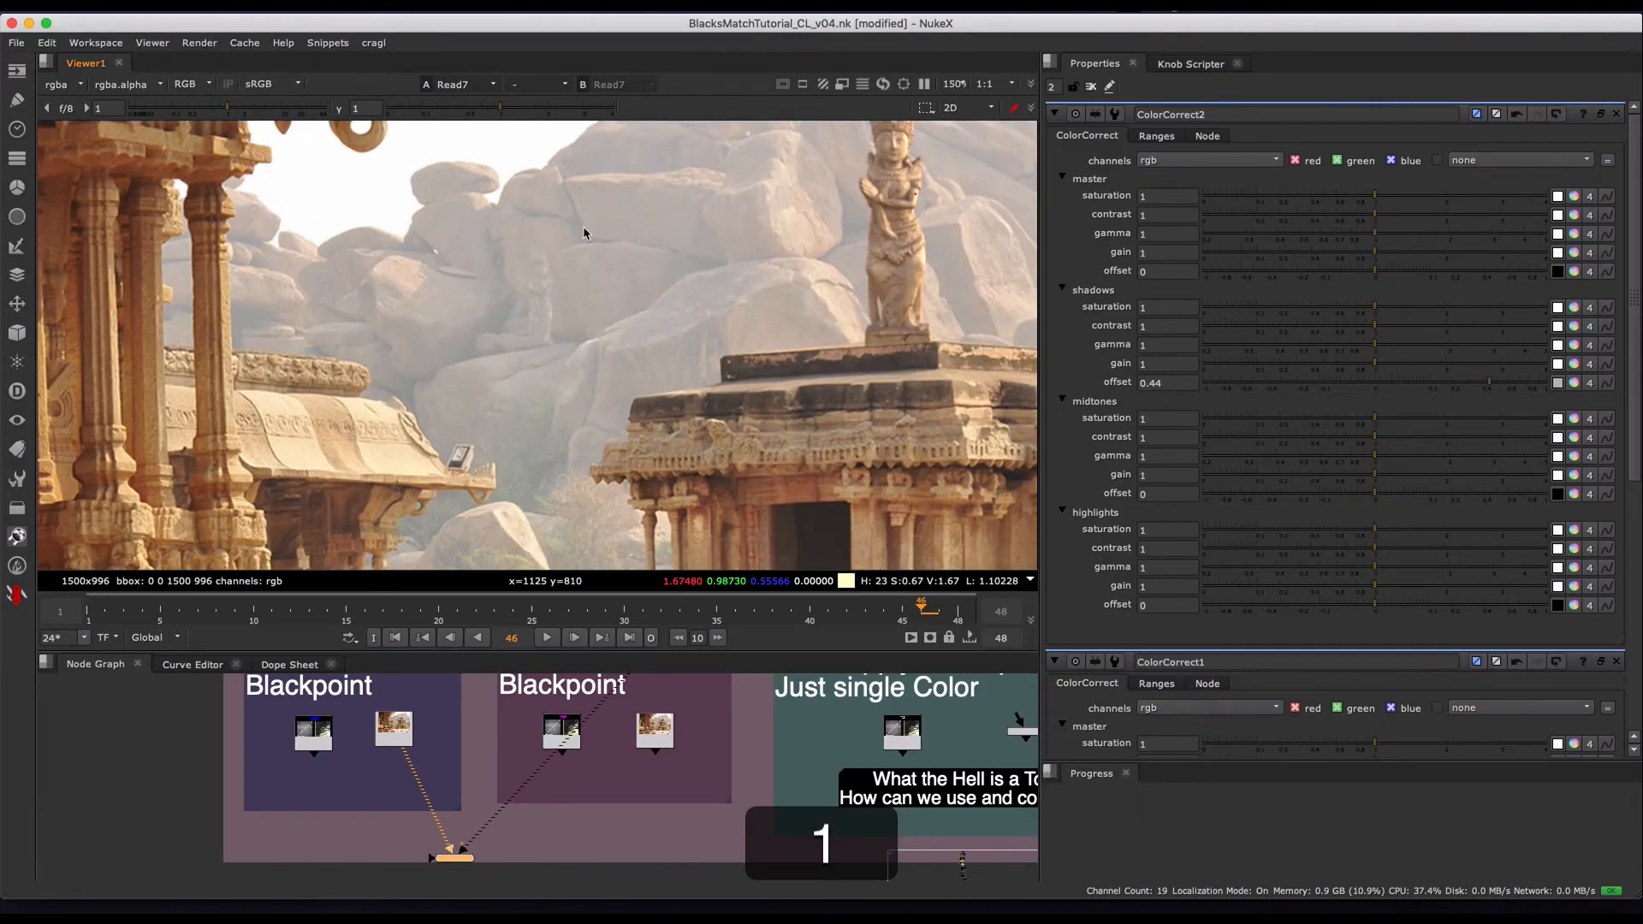
pyautogui.press('2')
pyautogui.press('1')
pyautogui.press('2')
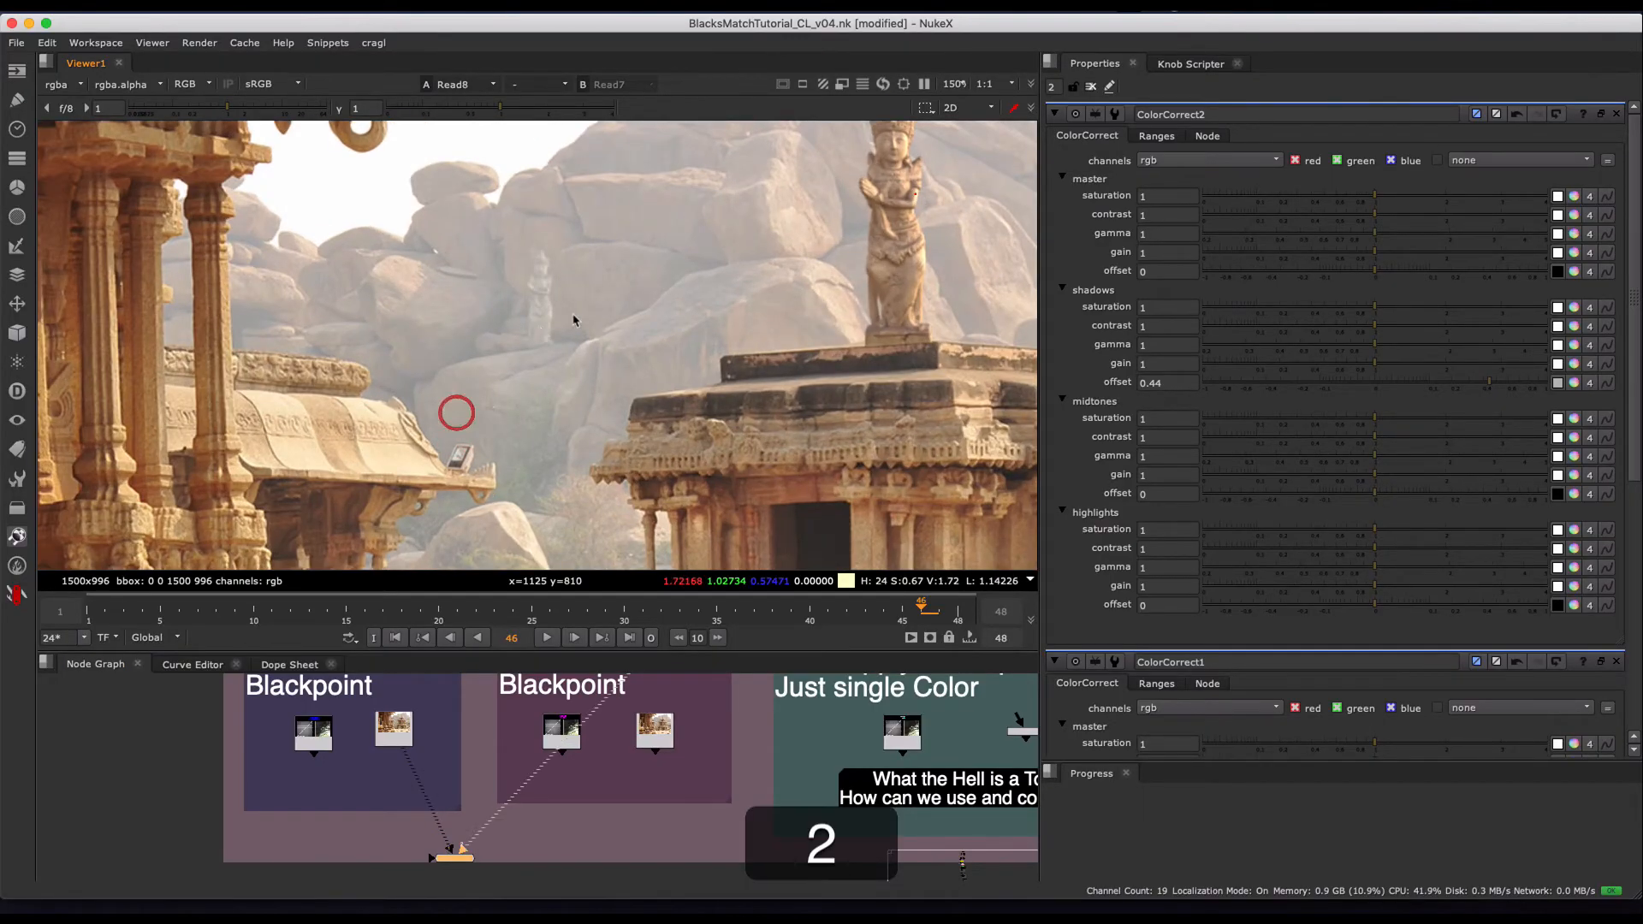
pyautogui.press('1')
pyautogui.scroll(-3, 615, 358)
pyautogui.press('2')
pyautogui.scroll(-1, 599, 347)
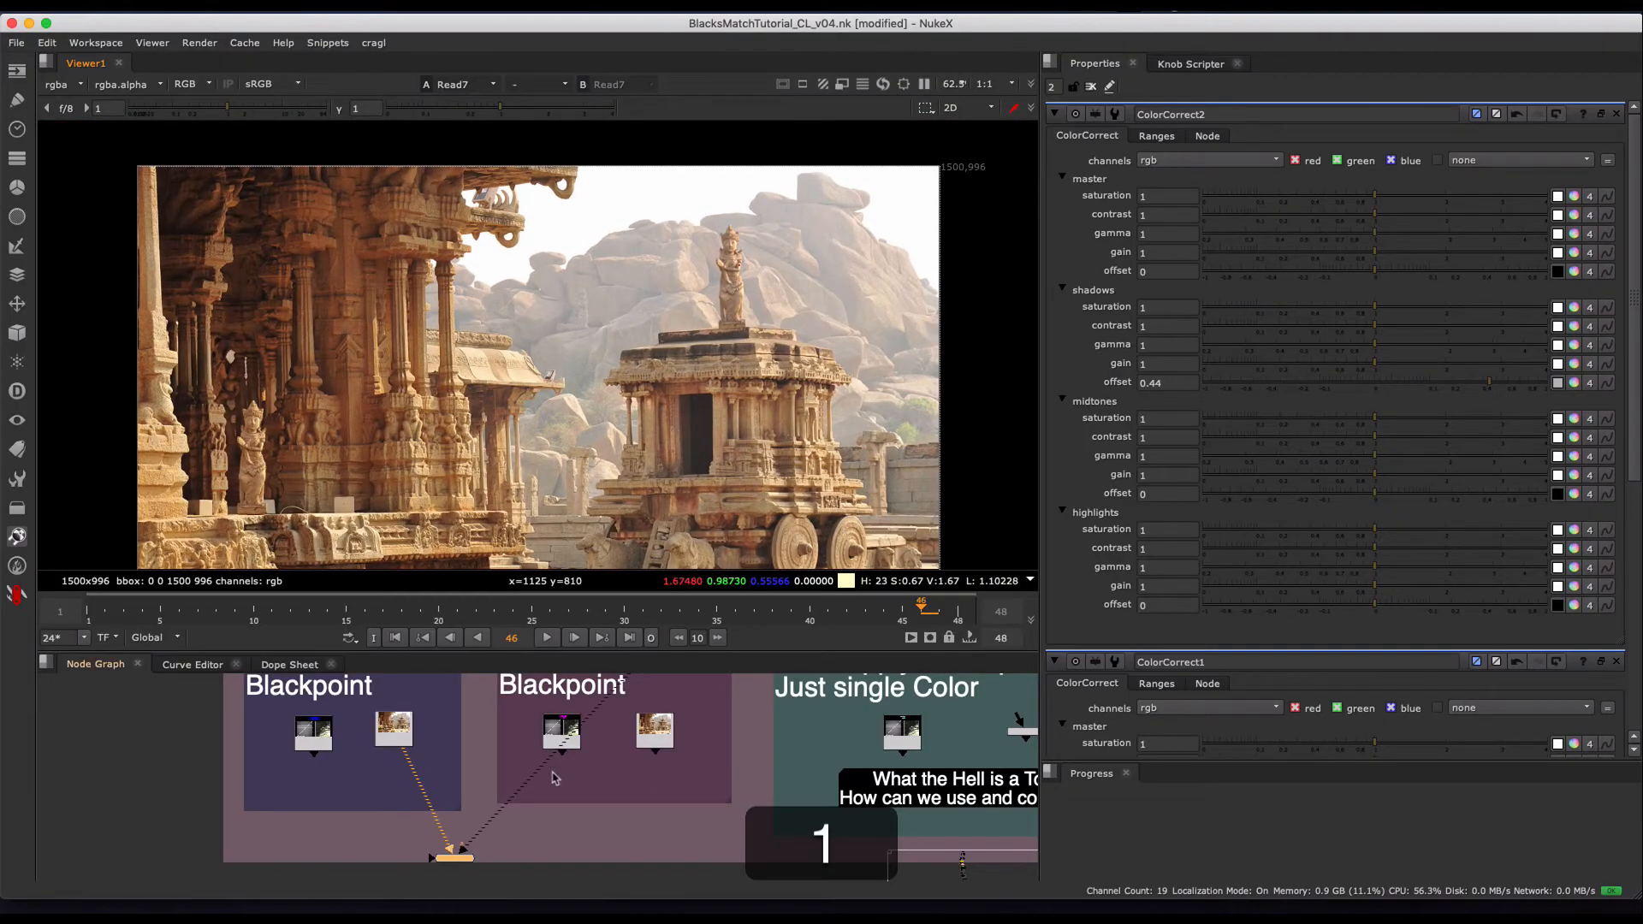
# - Go to the Reference section, view Final with Color and Blackpoints Matched, Read2, and compare it with the screened composite, Read7
pyautogui.moveTo(554, 778); pyautogui.dragTo(558, 758, button='middle')
pyautogui.scroll(-3, 558, 757)
pyautogui.moveTo(556, 824); pyautogui.dragTo(602, 872, button='middle')
pyautogui.moveTo(419, 685); pyautogui.dragTo(511, 840, button='middle')
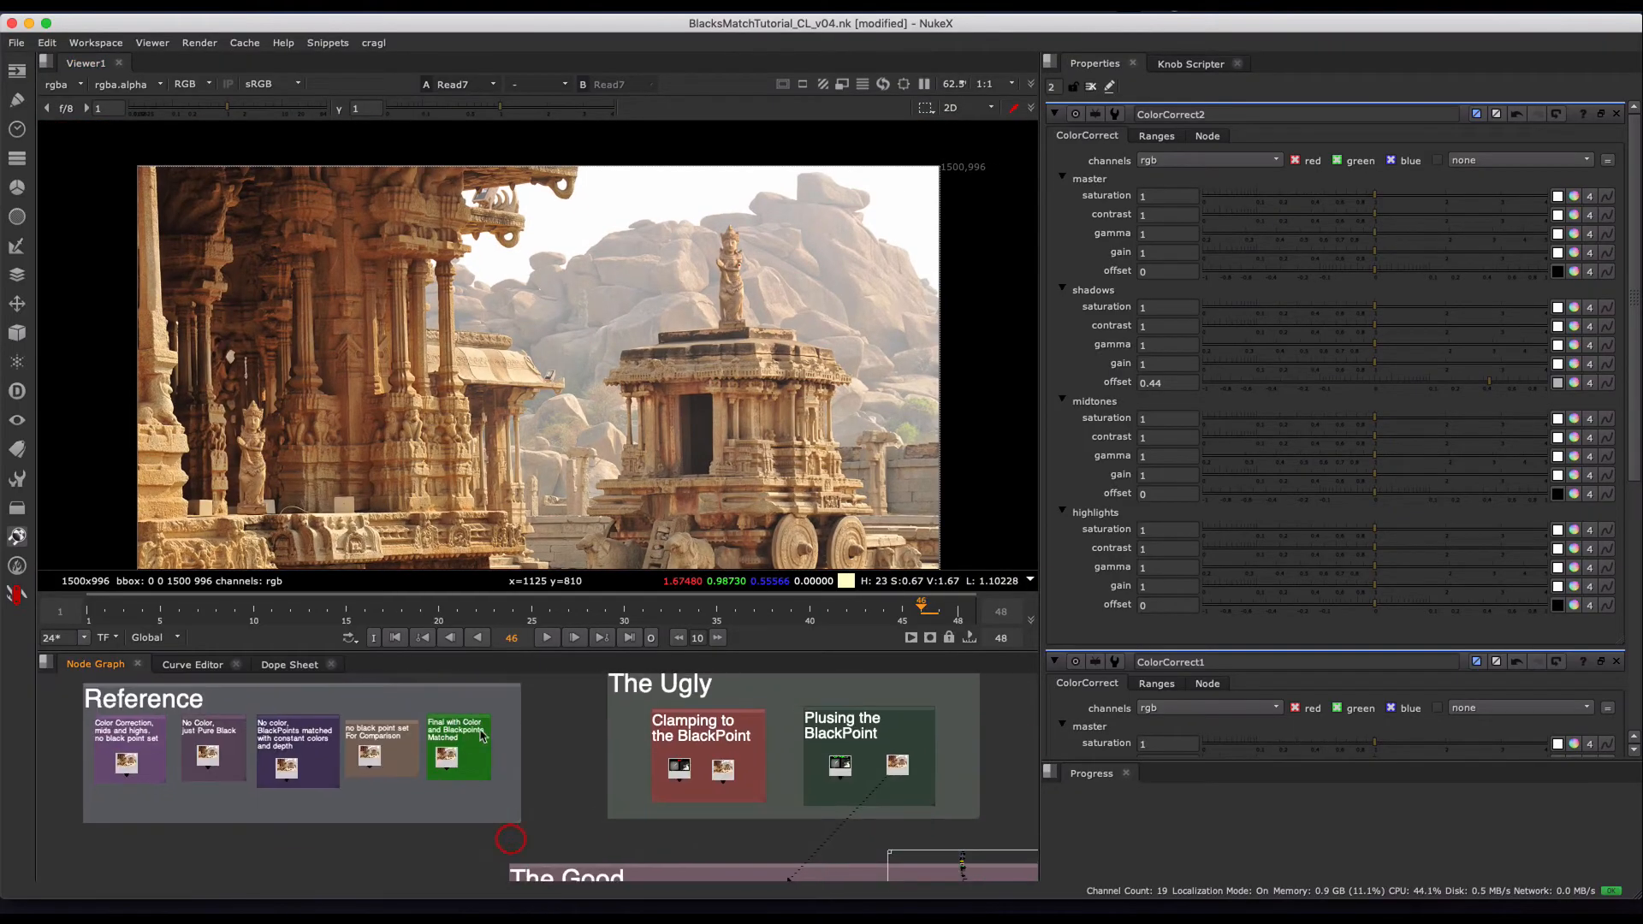
pyautogui.press('1')
pyautogui.scroll(-5, 667, 746)
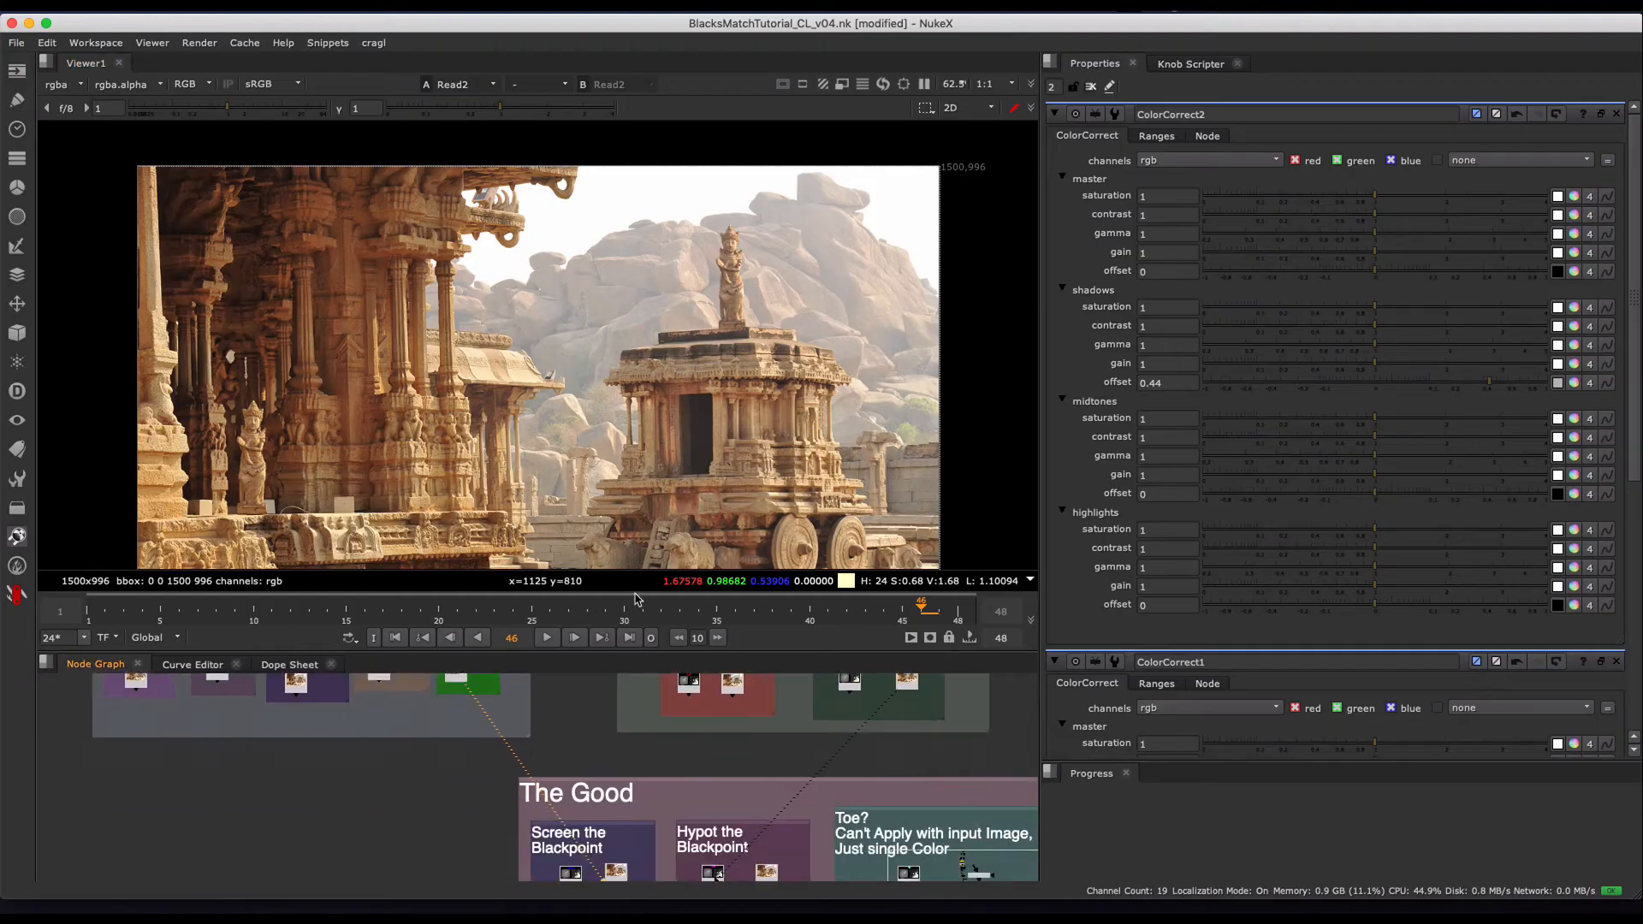
pyautogui.press('2')
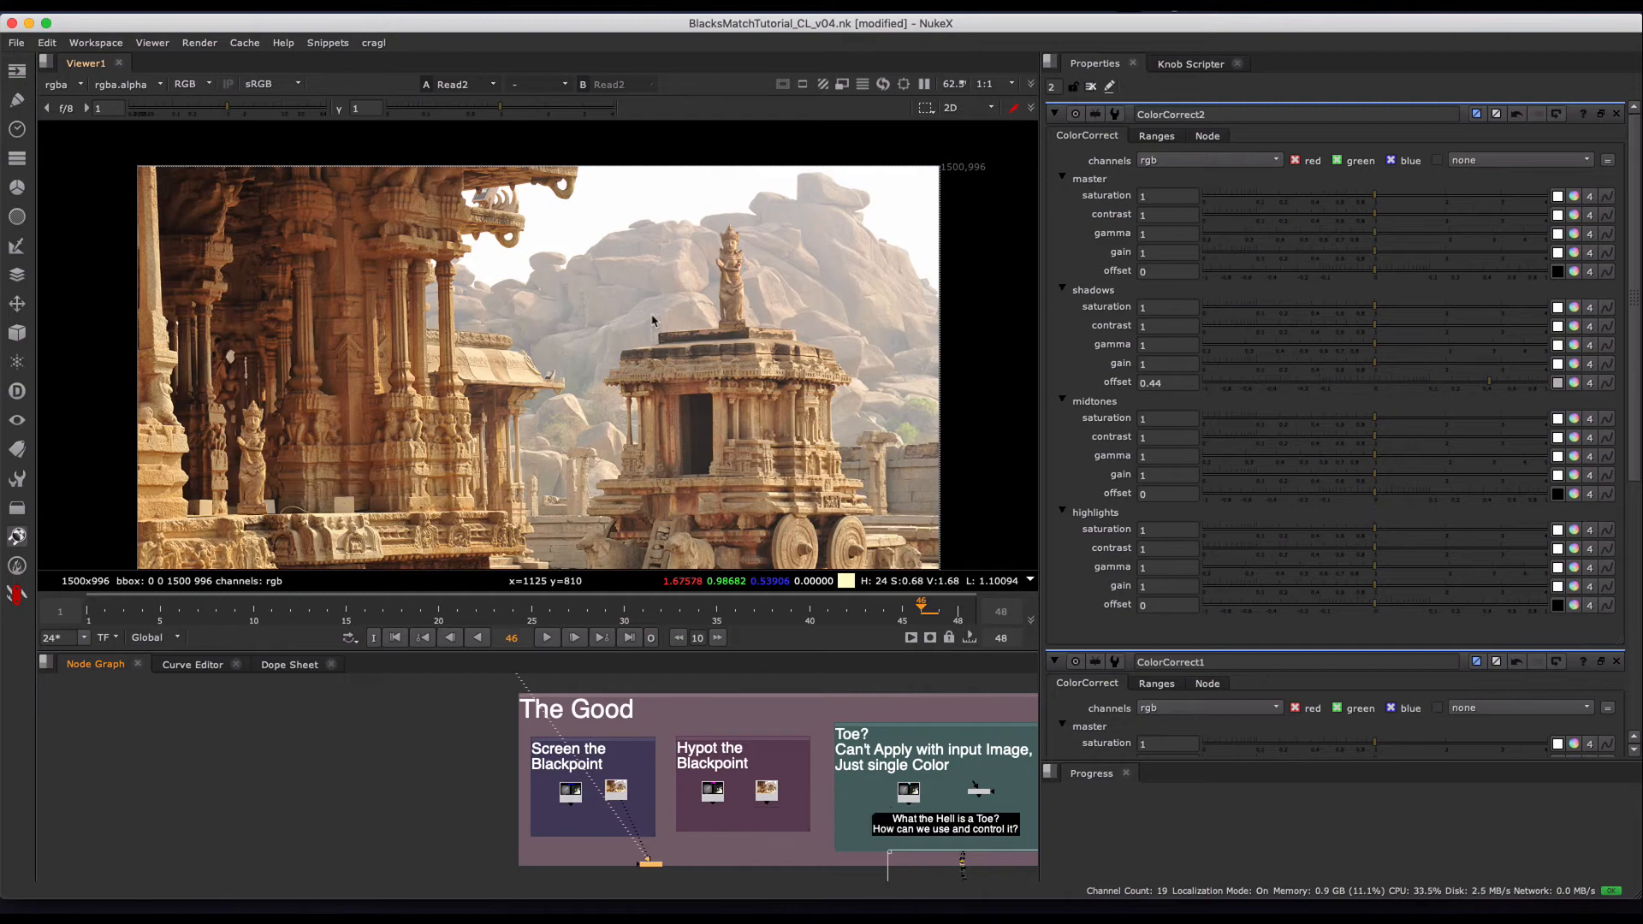
pyautogui.press('1')
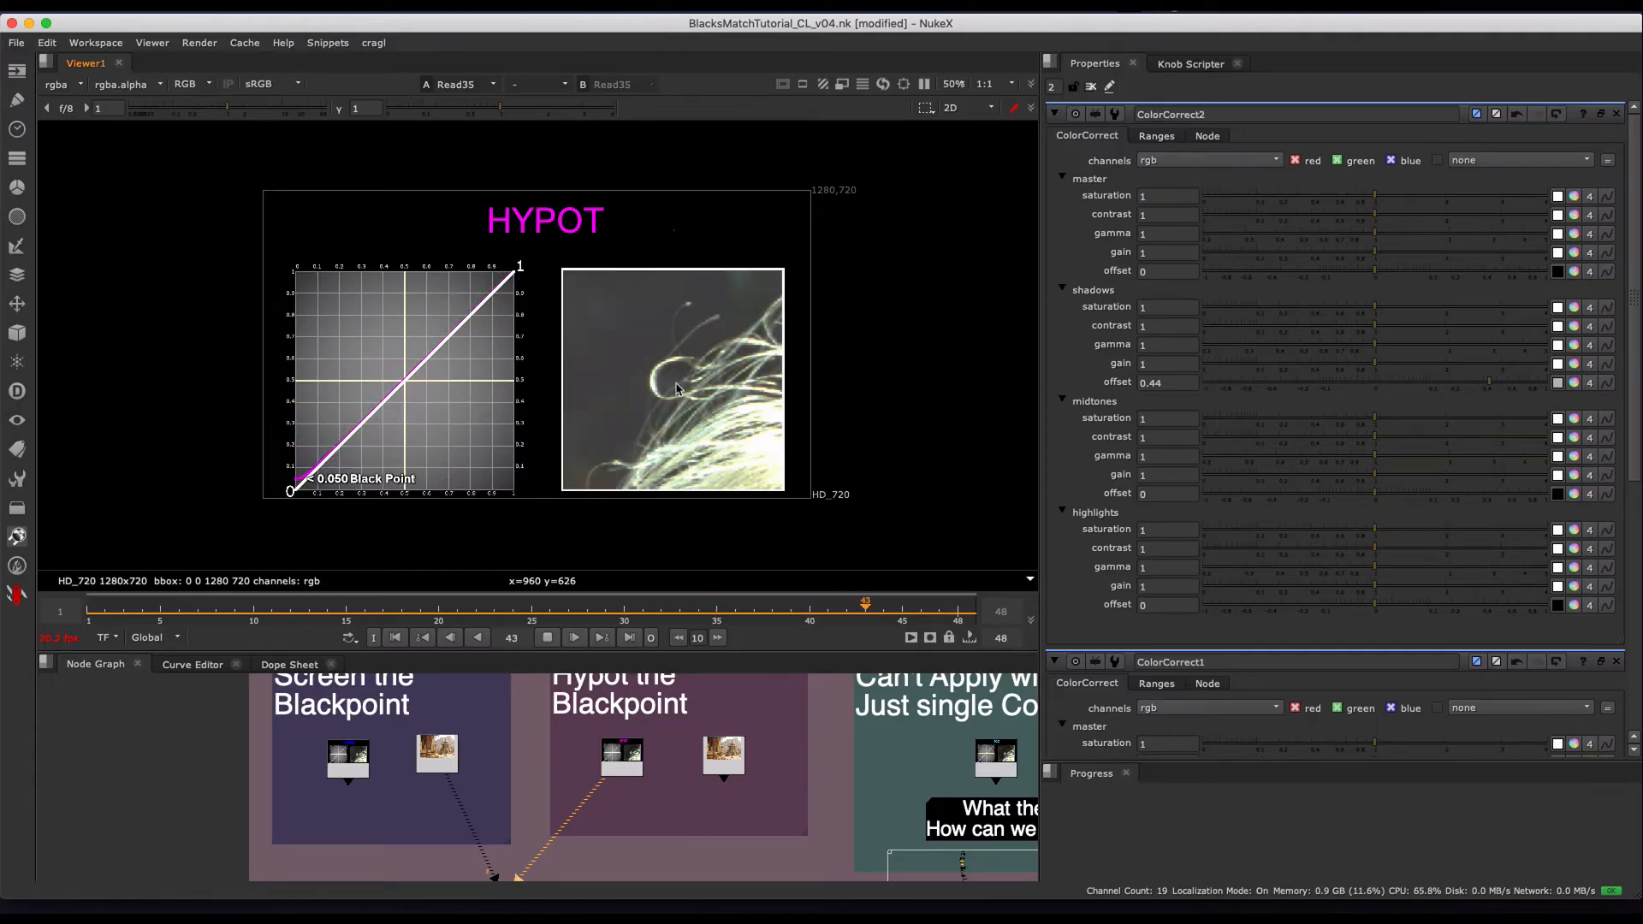
# - Stop playback of the HYPOT chart, Read35, at frame 30 and view the hypot composite, Read5, from the Hypot the Blackpoint group
pyautogui.click(547, 640)
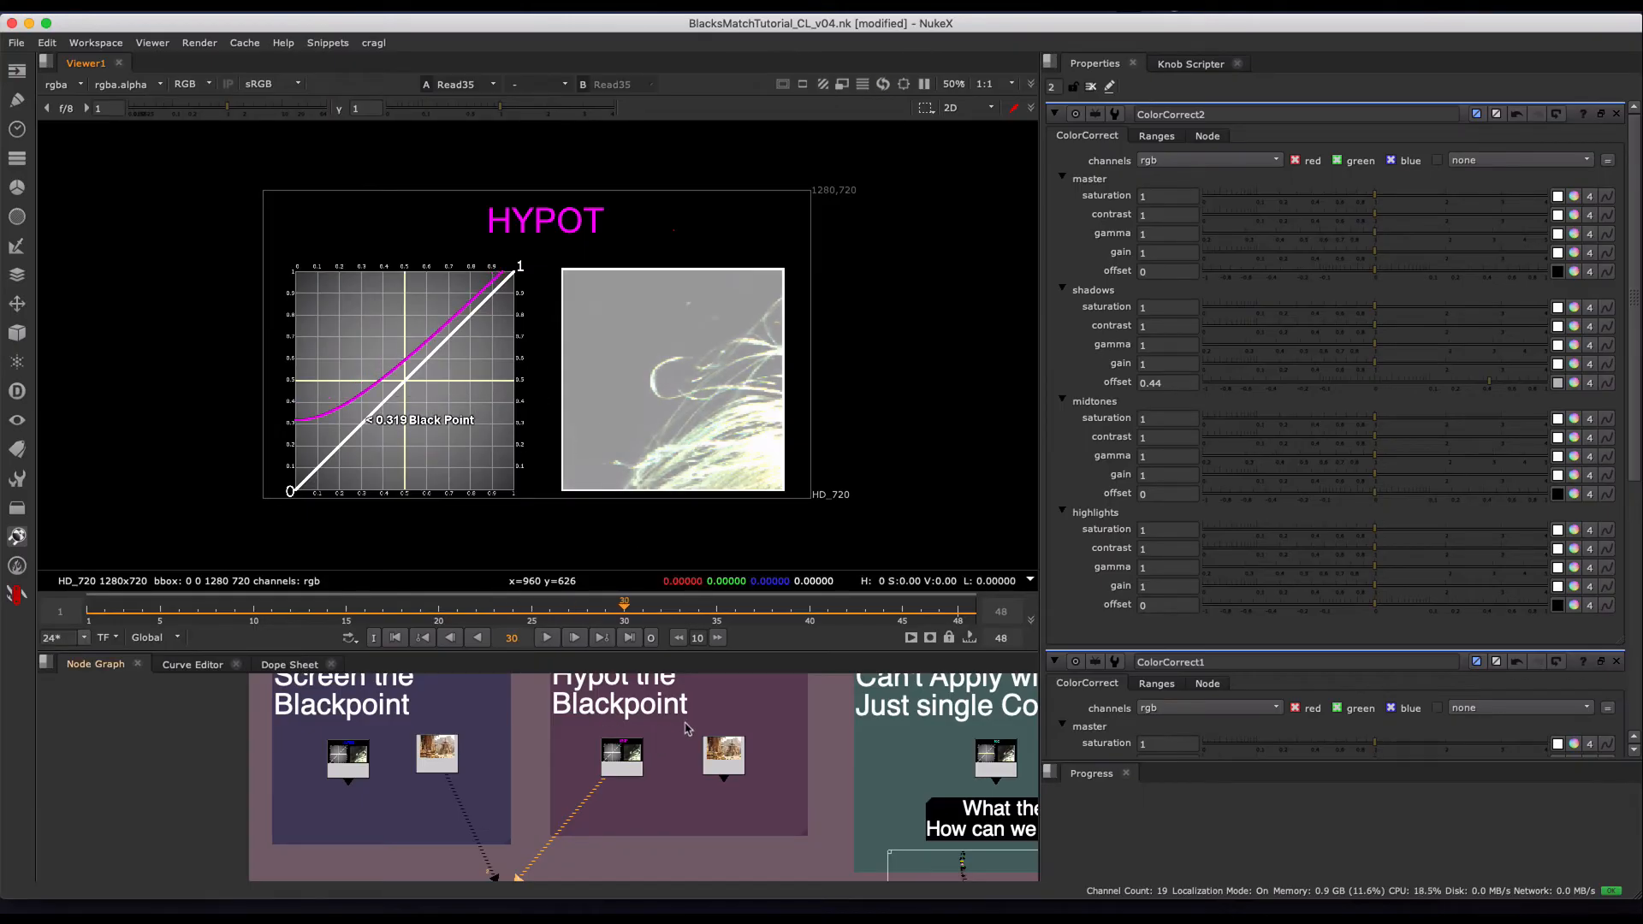
pyautogui.click(724, 757)
pyautogui.scroll(-4, 684, 736)
pyautogui.moveTo(658, 792); pyautogui.dragTo(657, 894, button='middle')
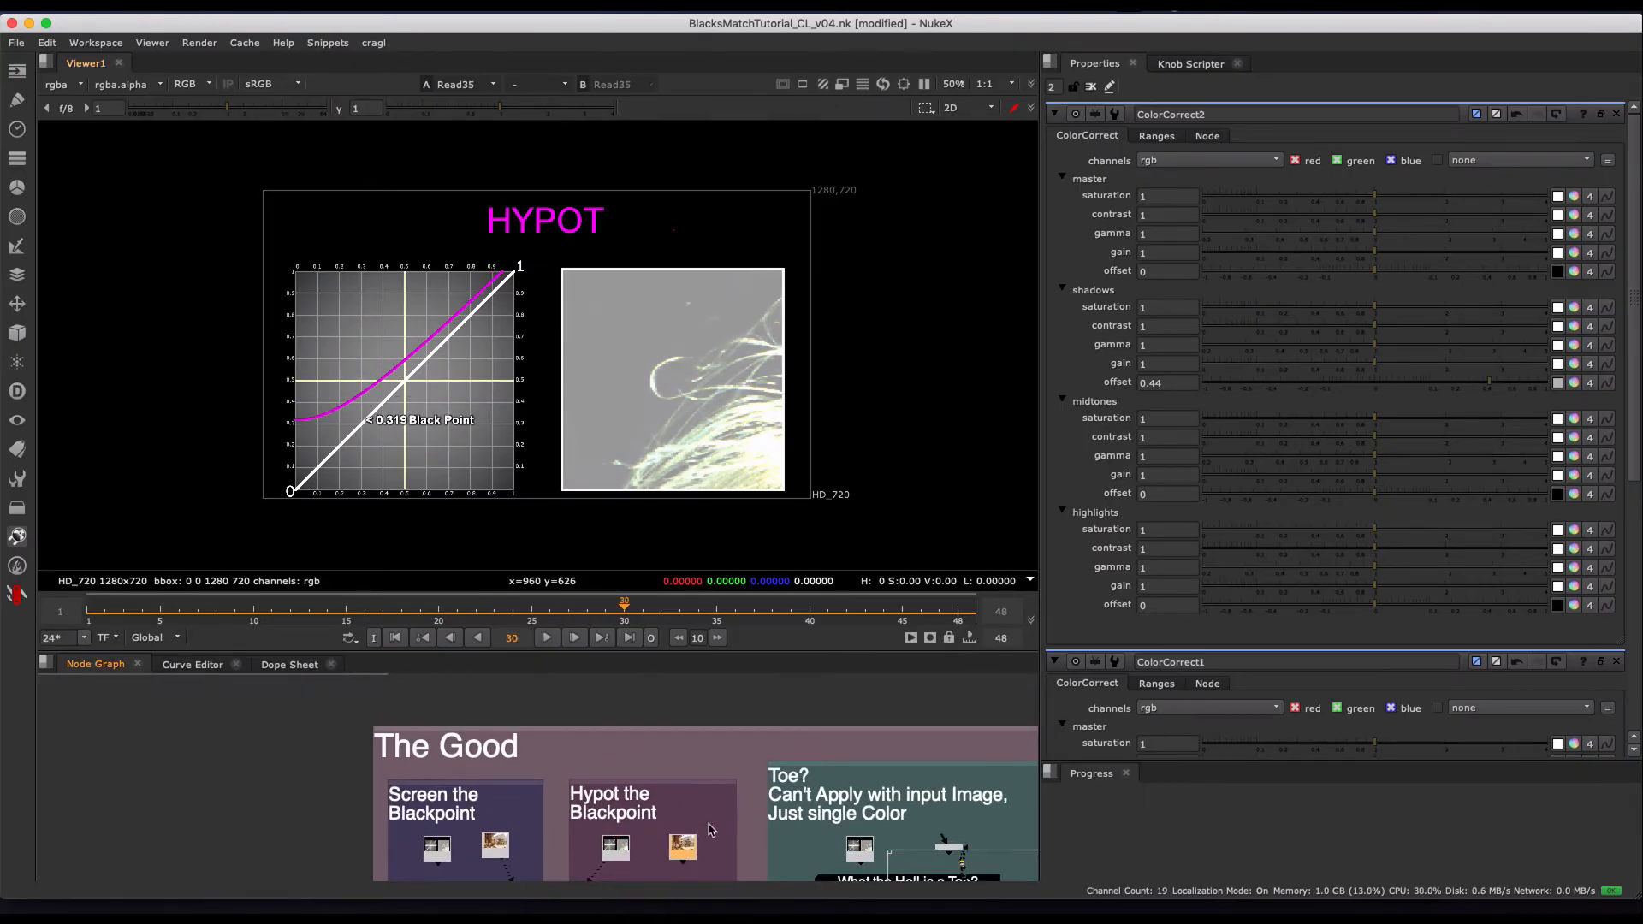
pyautogui.press('2')
pyautogui.click(682, 809)
# - Compare the hypot composite, Read5, with the final matched reference, Read2, at full view and closer on the background rocks and temple
pyautogui.scroll(-3, 663, 805)
pyautogui.moveTo(616, 755)
pyautogui.mouseDown(button='middle')
pyautogui.moveTo(638, 802)
pyautogui.moveTo(612, 770)
pyautogui.mouseUp(button='middle')
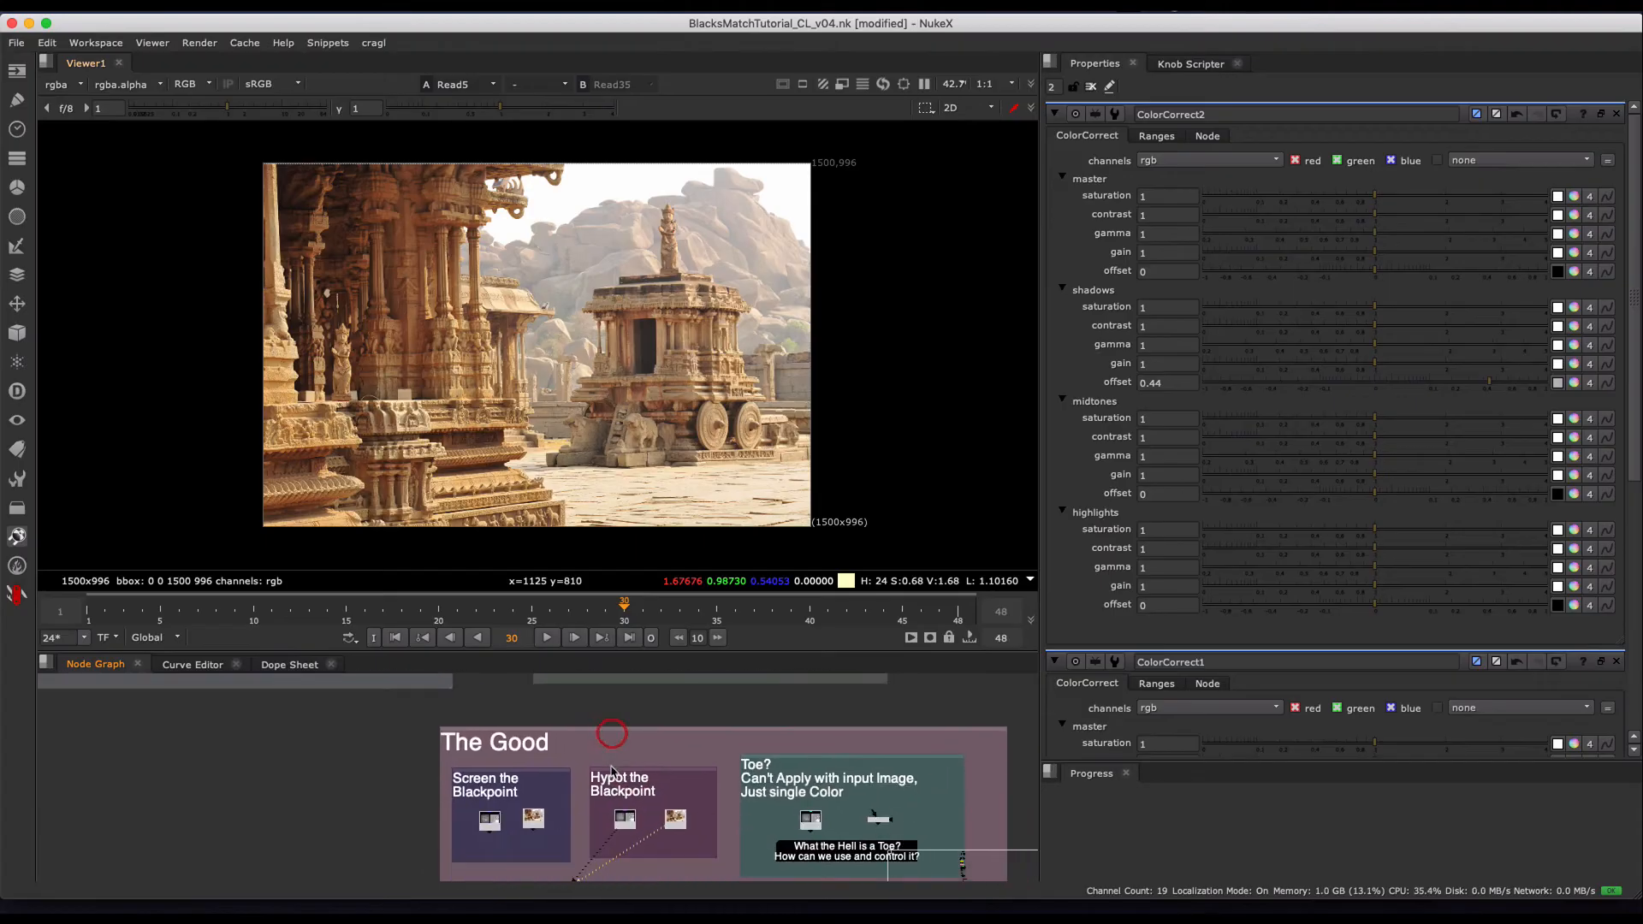
pyautogui.moveTo(445, 738); pyautogui.dragTo(510, 833, button='middle')
pyautogui.press('1')
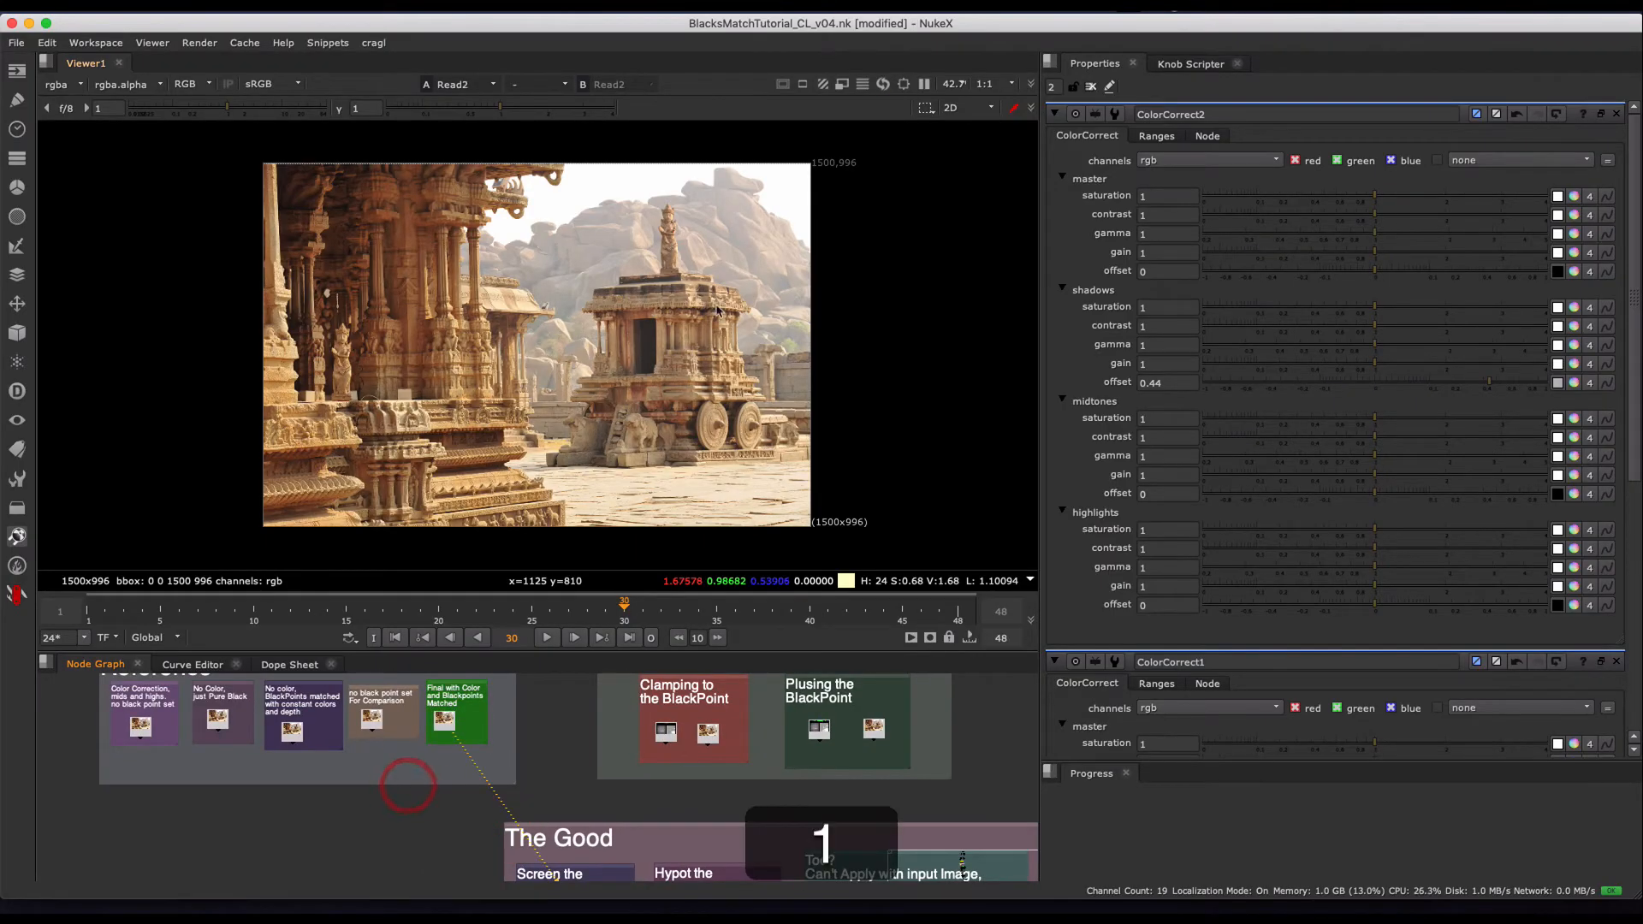
pyautogui.scroll(2, 670, 253)
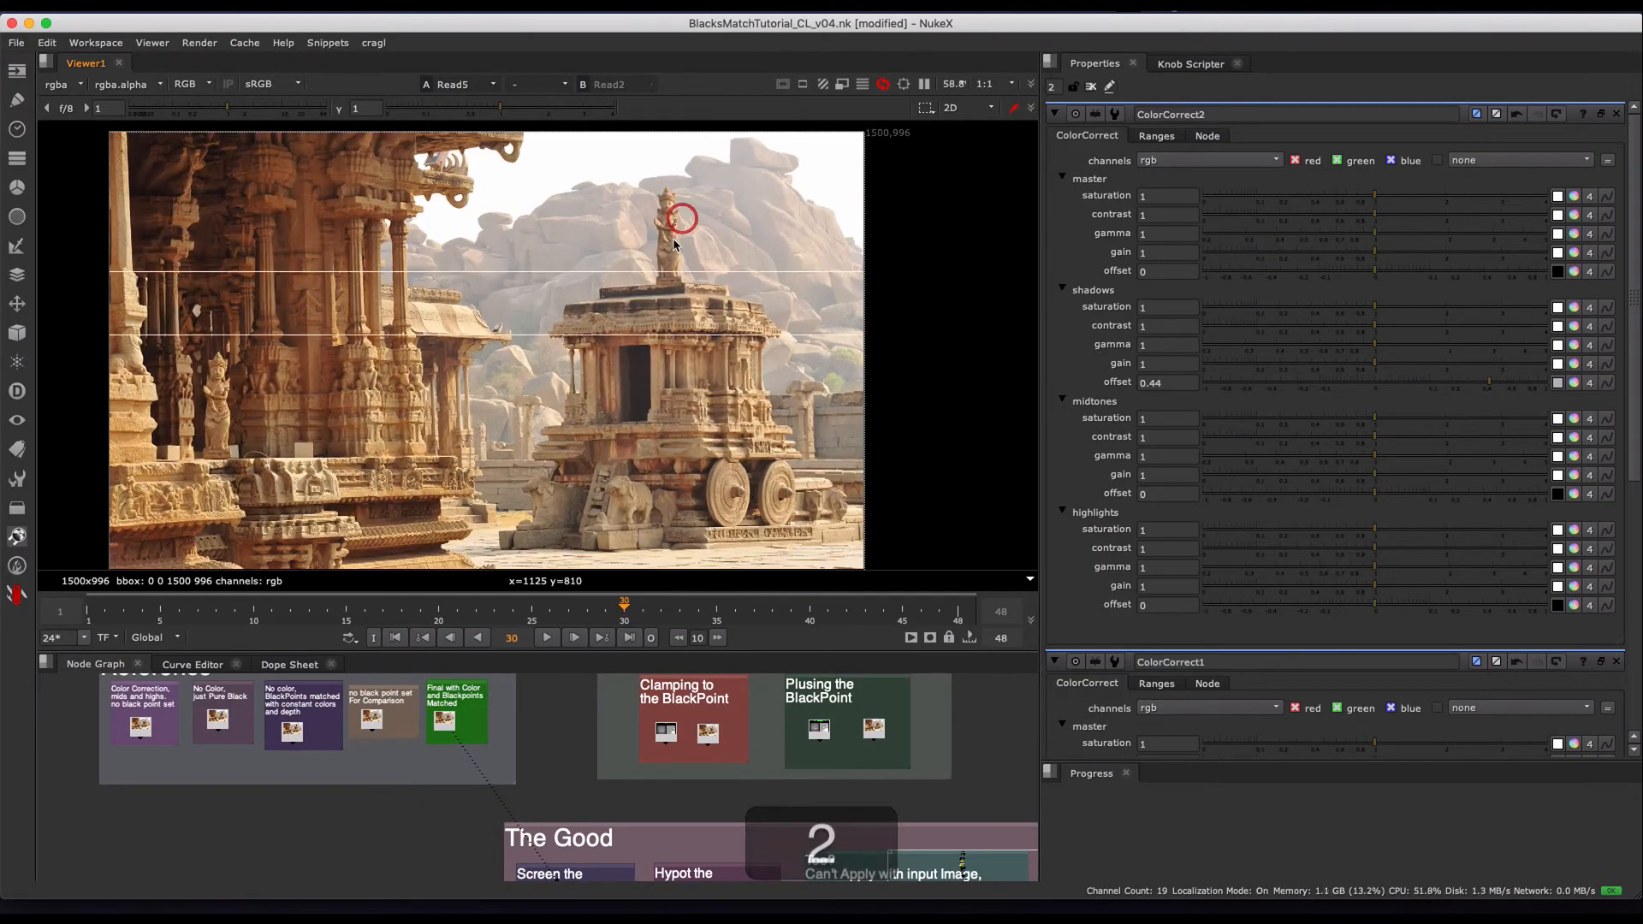
pyautogui.press('1')
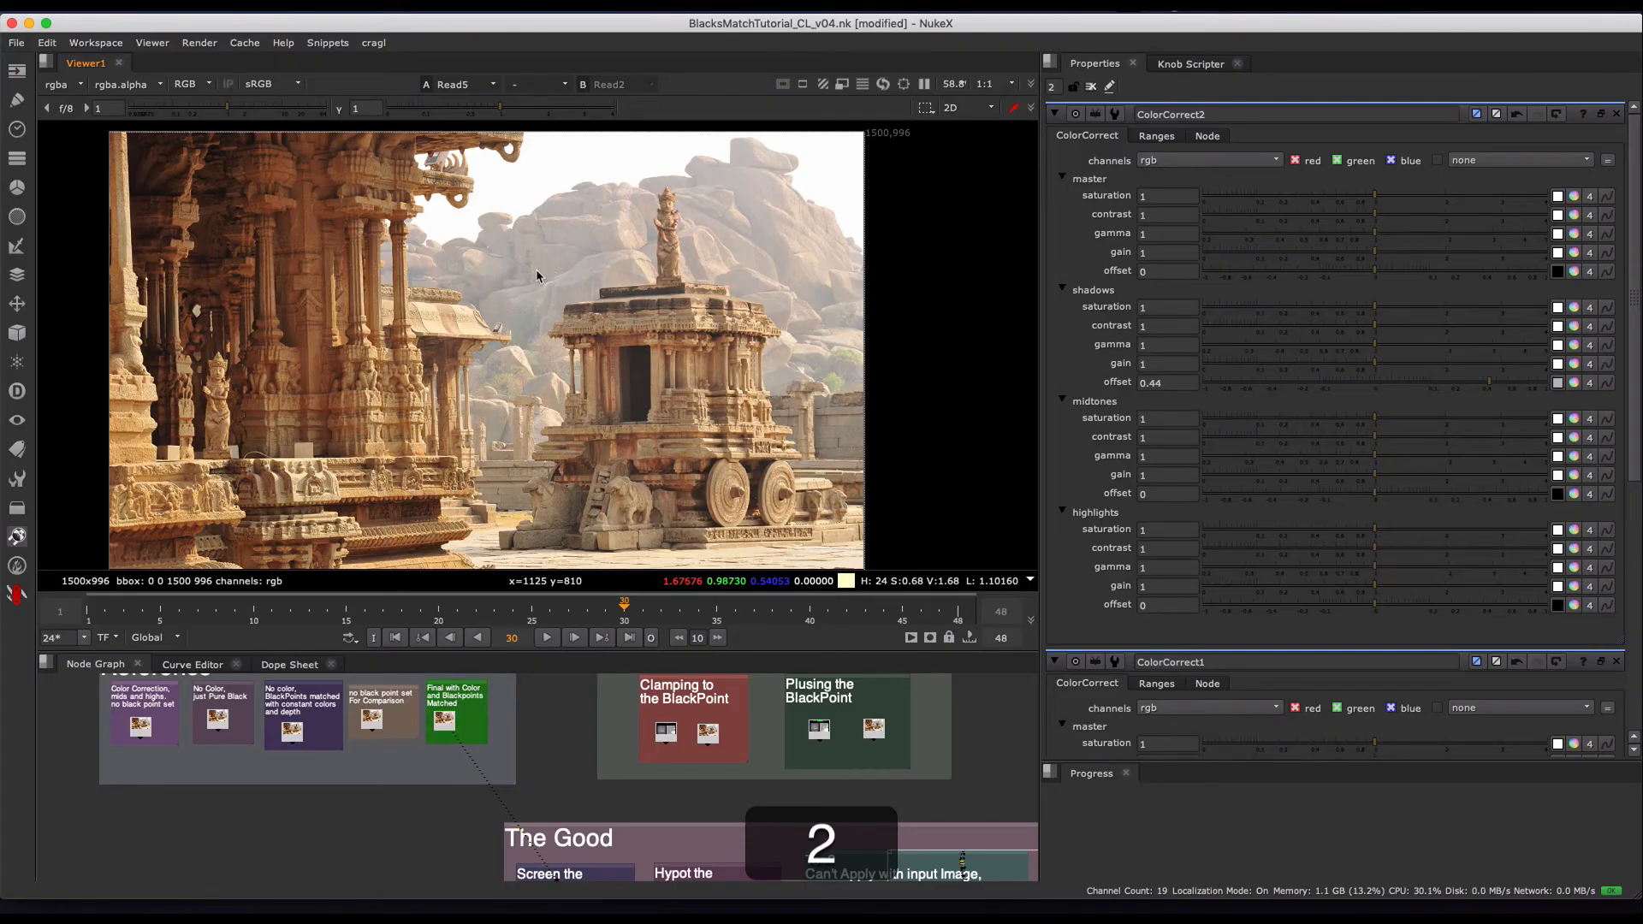
pyautogui.moveTo(544, 245); pyautogui.dragTo(550, 239, button='middle')
pyautogui.scroll(1, 565, 256)
pyautogui.press('1')
pyautogui.press('2')
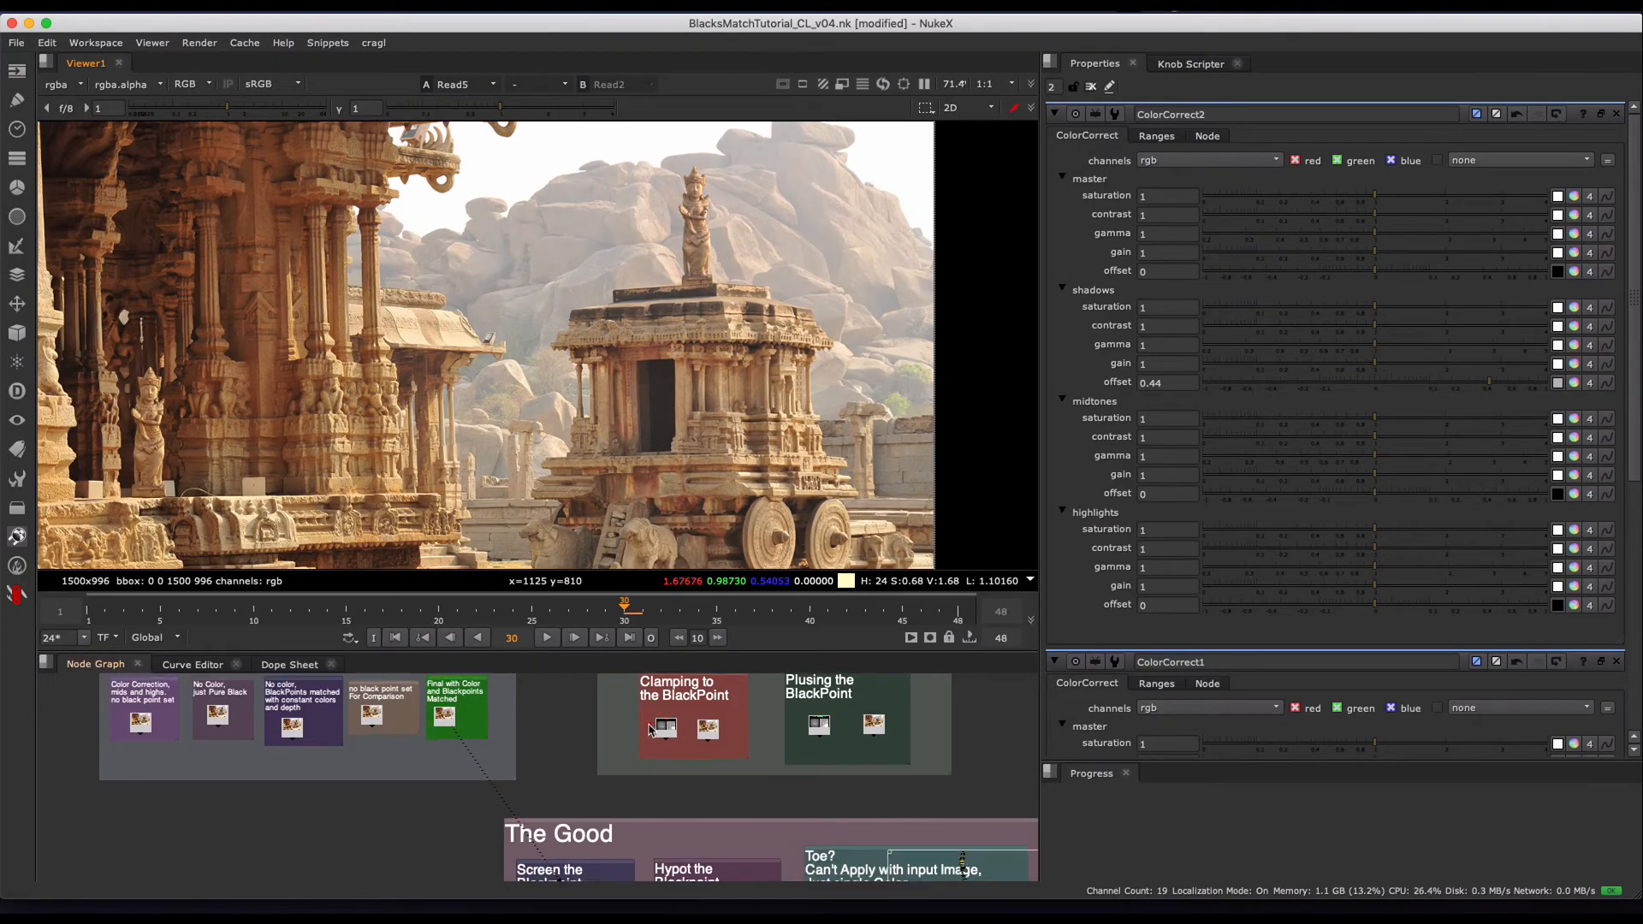
# - Return to The Good section, load the screened composite, Read7, and compare it with the hypot composite, Read5
pyautogui.moveTo(661, 728); pyautogui.dragTo(550, 685, button='middle')
pyautogui.moveTo(631, 768); pyautogui.dragTo(638, 707, button='middle')
pyautogui.scroll(-2, 621, 817)
pyautogui.scroll(2, 620, 820)
pyautogui.scroll(-1, 635, 480)
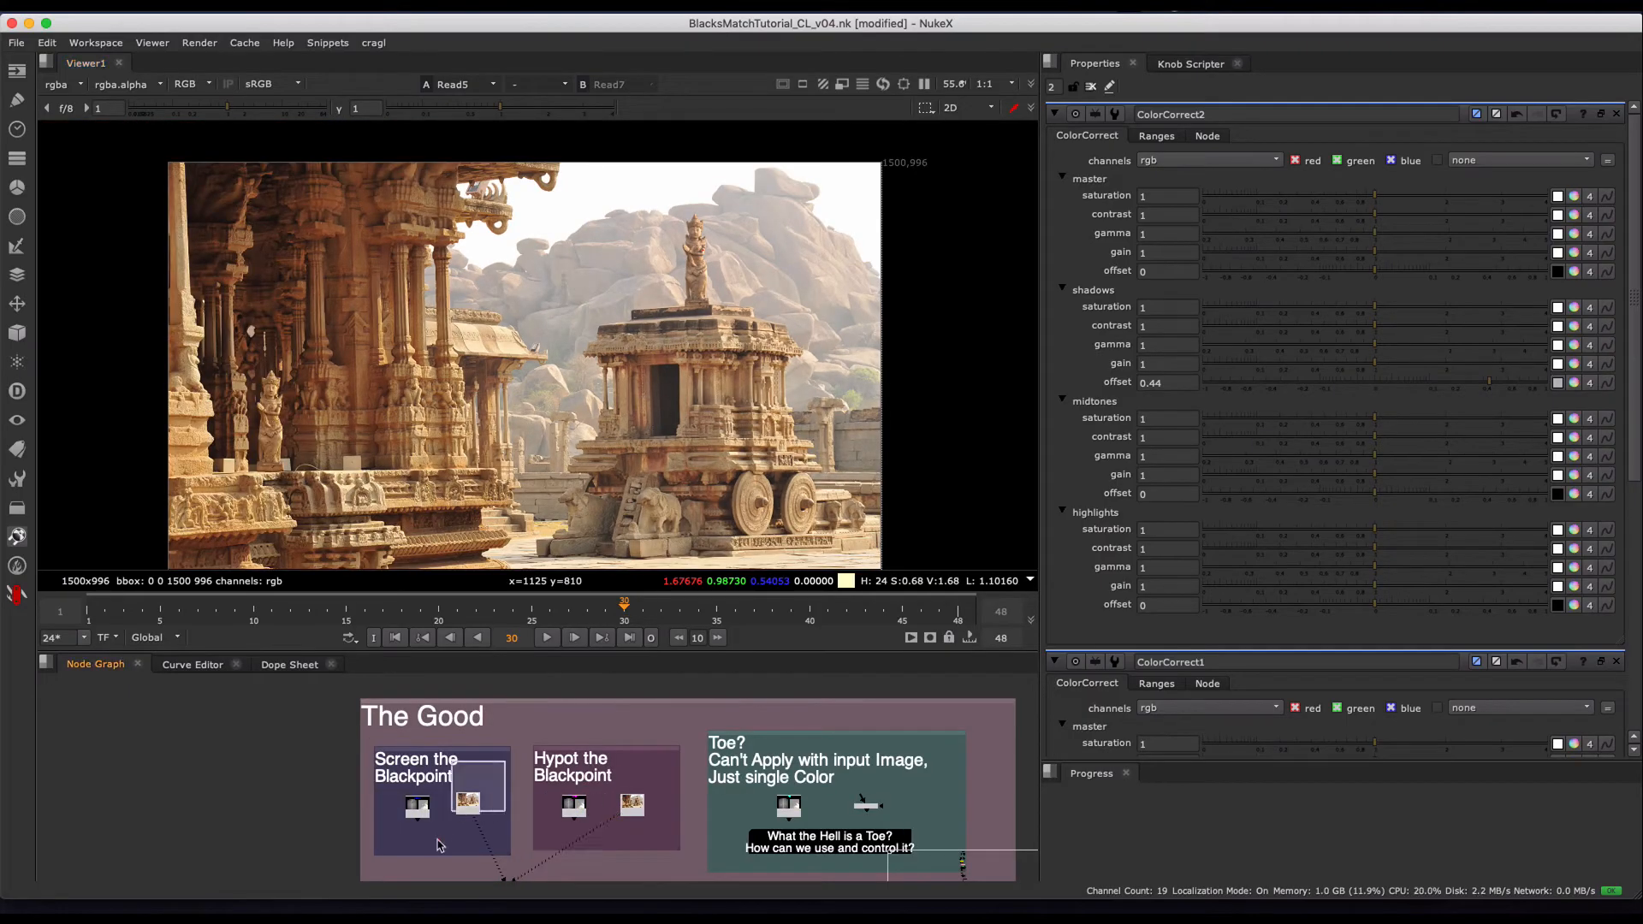
pyautogui.press('1')
pyautogui.moveTo(526, 831); pyautogui.dragTo(540, 755, button='middle')
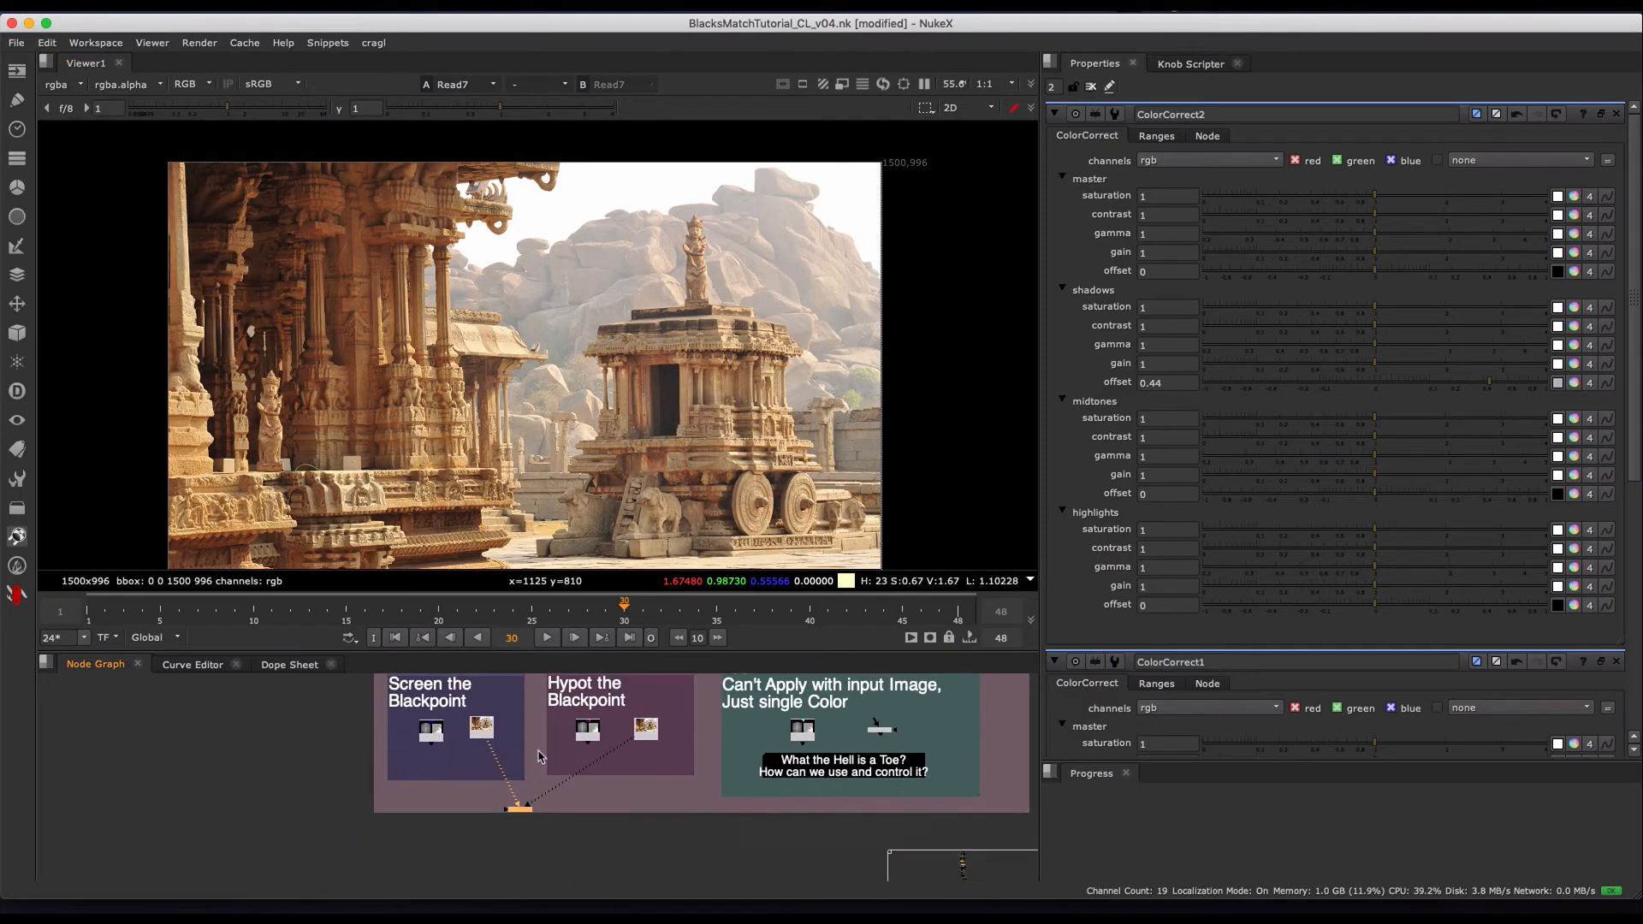
pyautogui.scroll(3, 537, 766)
pyautogui.press('2')
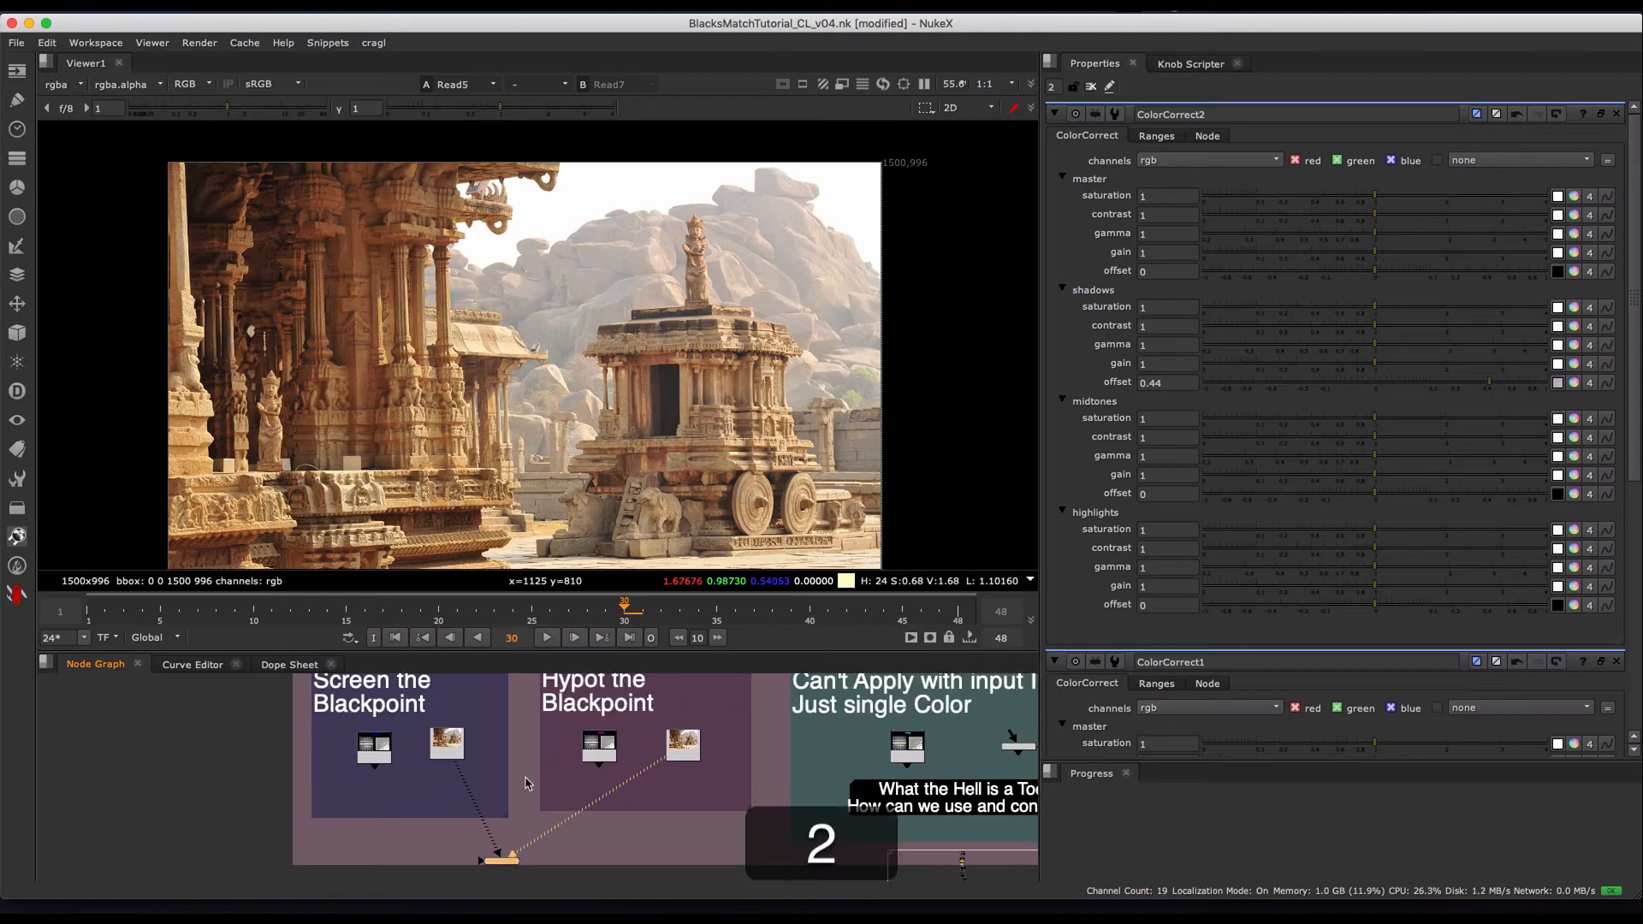
pyautogui.press('1')
# - Compare the screened and hypot composites, Read7 and Read5, close up on the foreground columns, background temple and rocks
pyautogui.scroll(3, 643, 246)
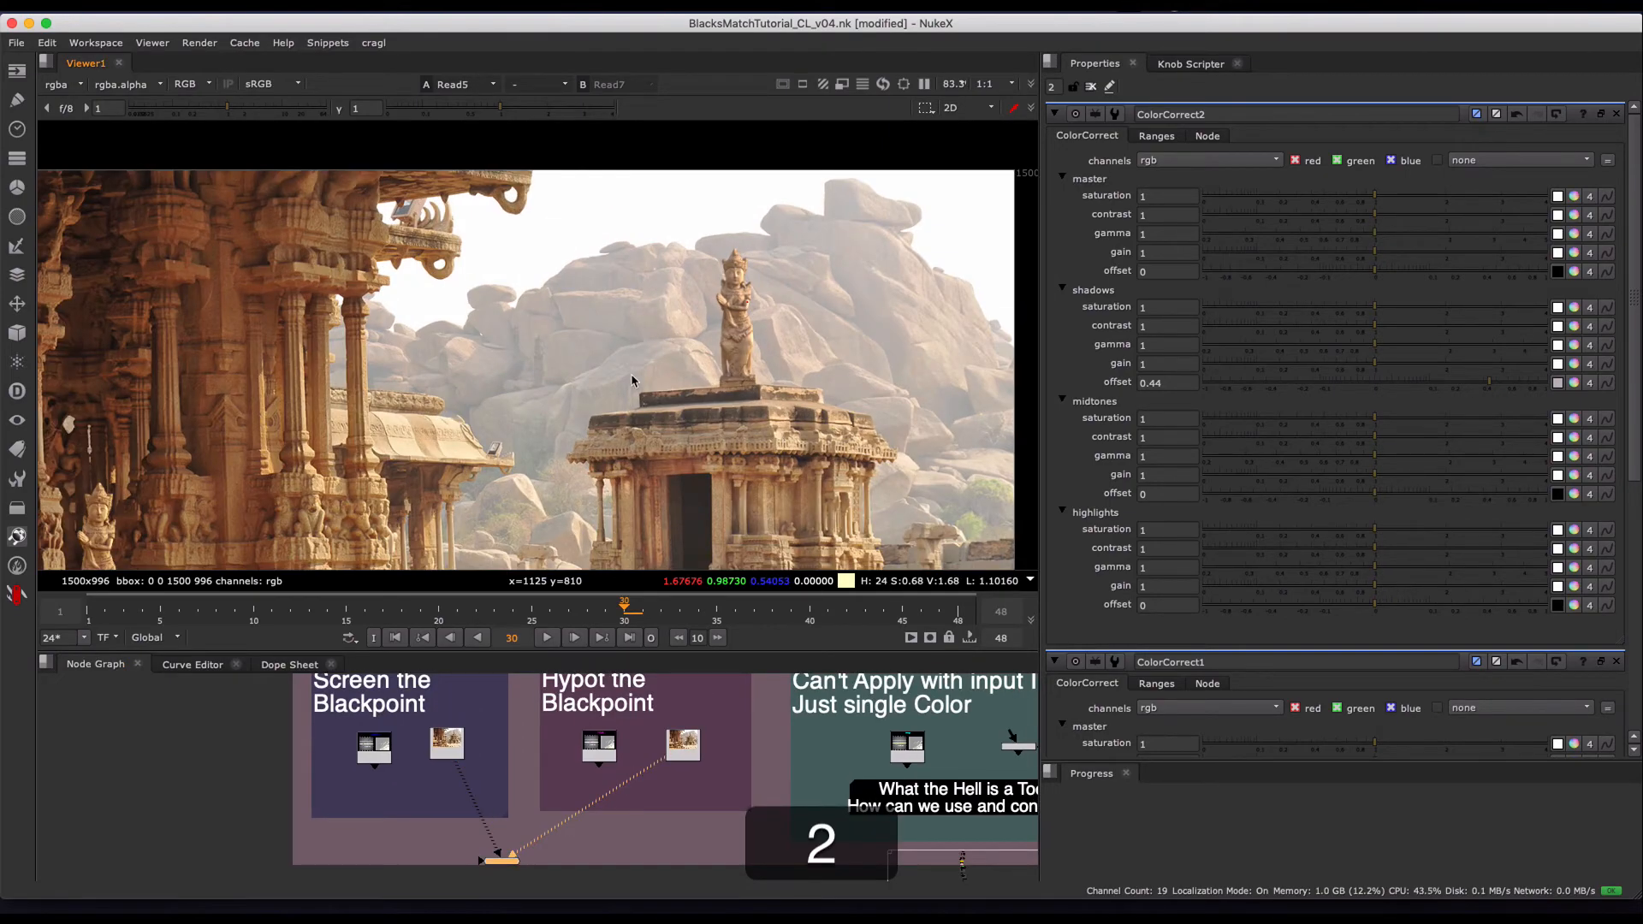
pyautogui.press('1')
pyautogui.press('1')
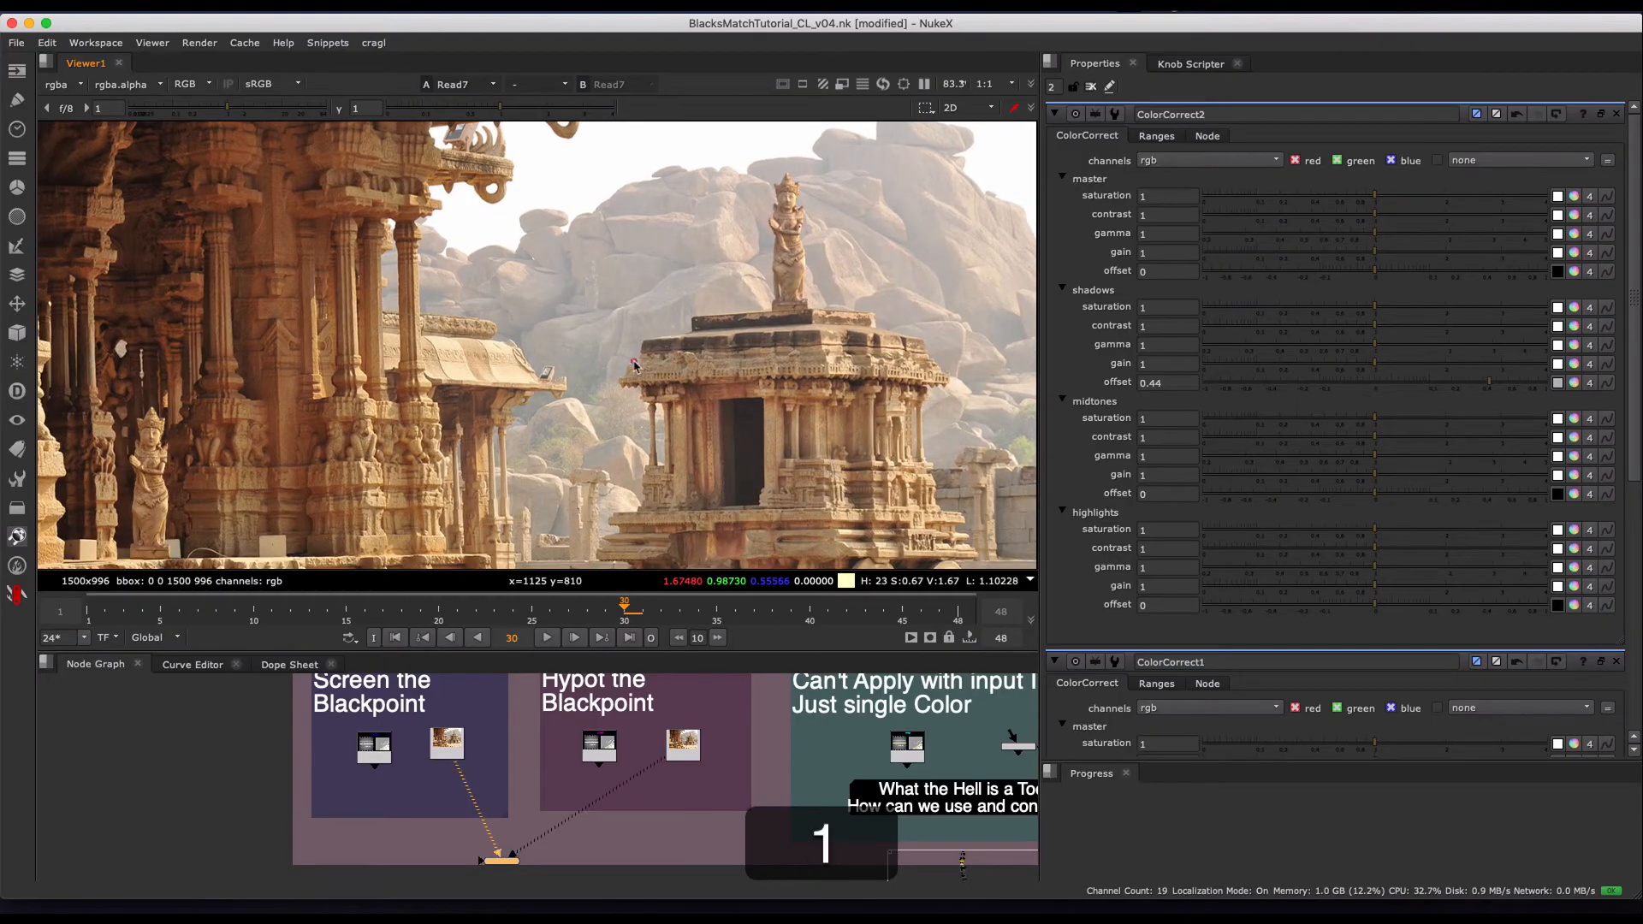
pyautogui.press('1')
pyautogui.press('2')
pyautogui.press('1')
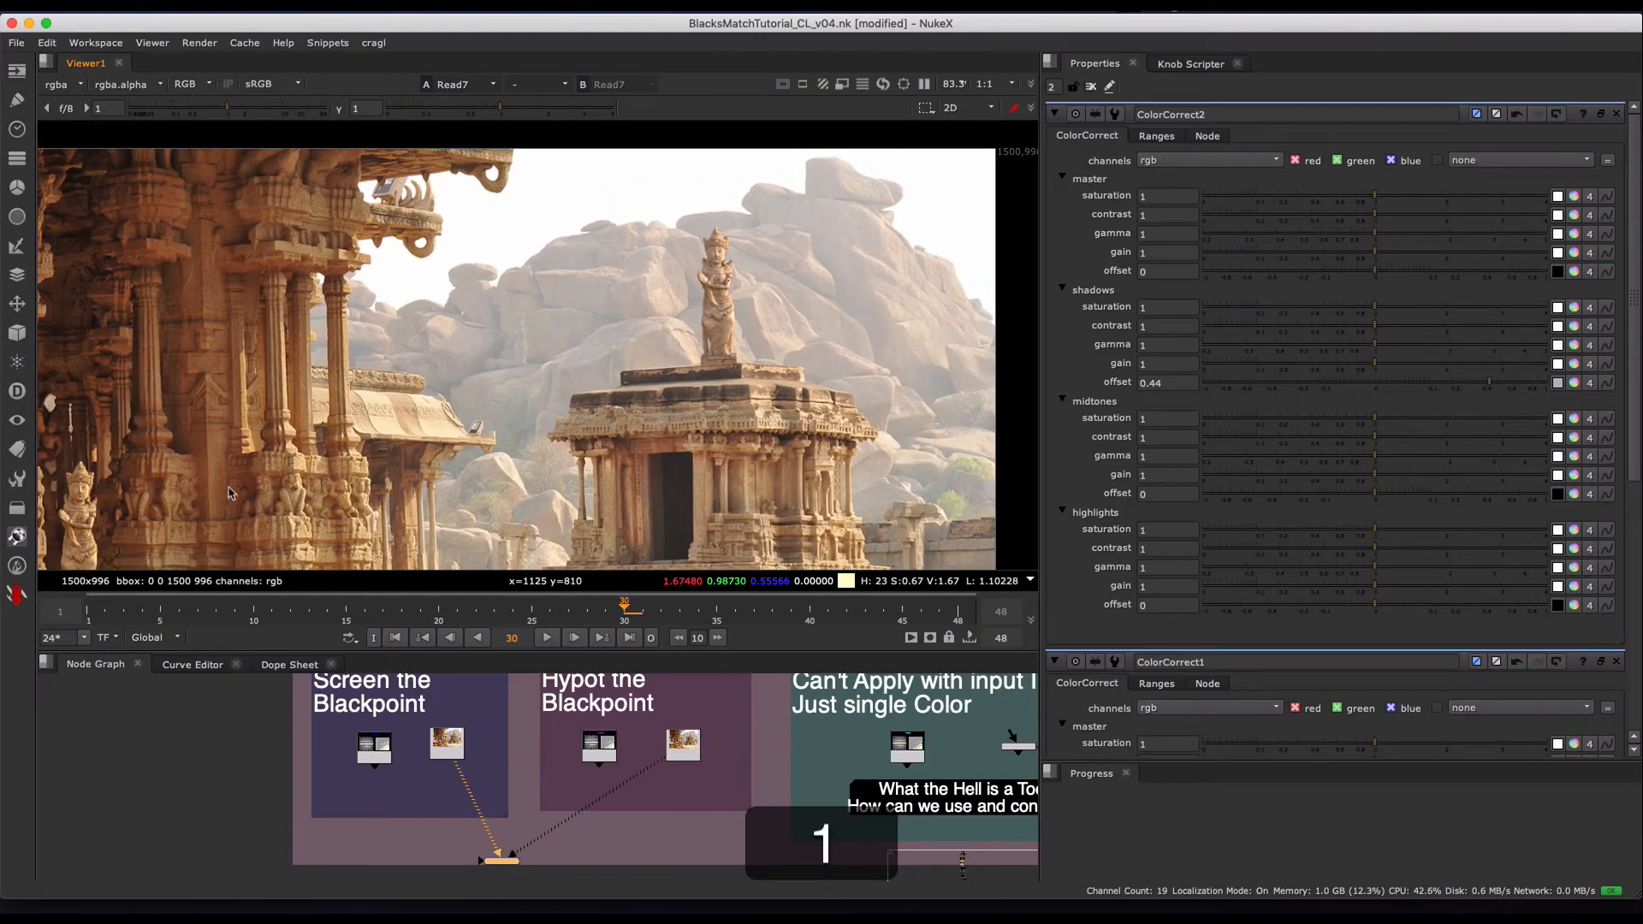
pyautogui.press('2')
pyautogui.press('1')
pyautogui.press('2')
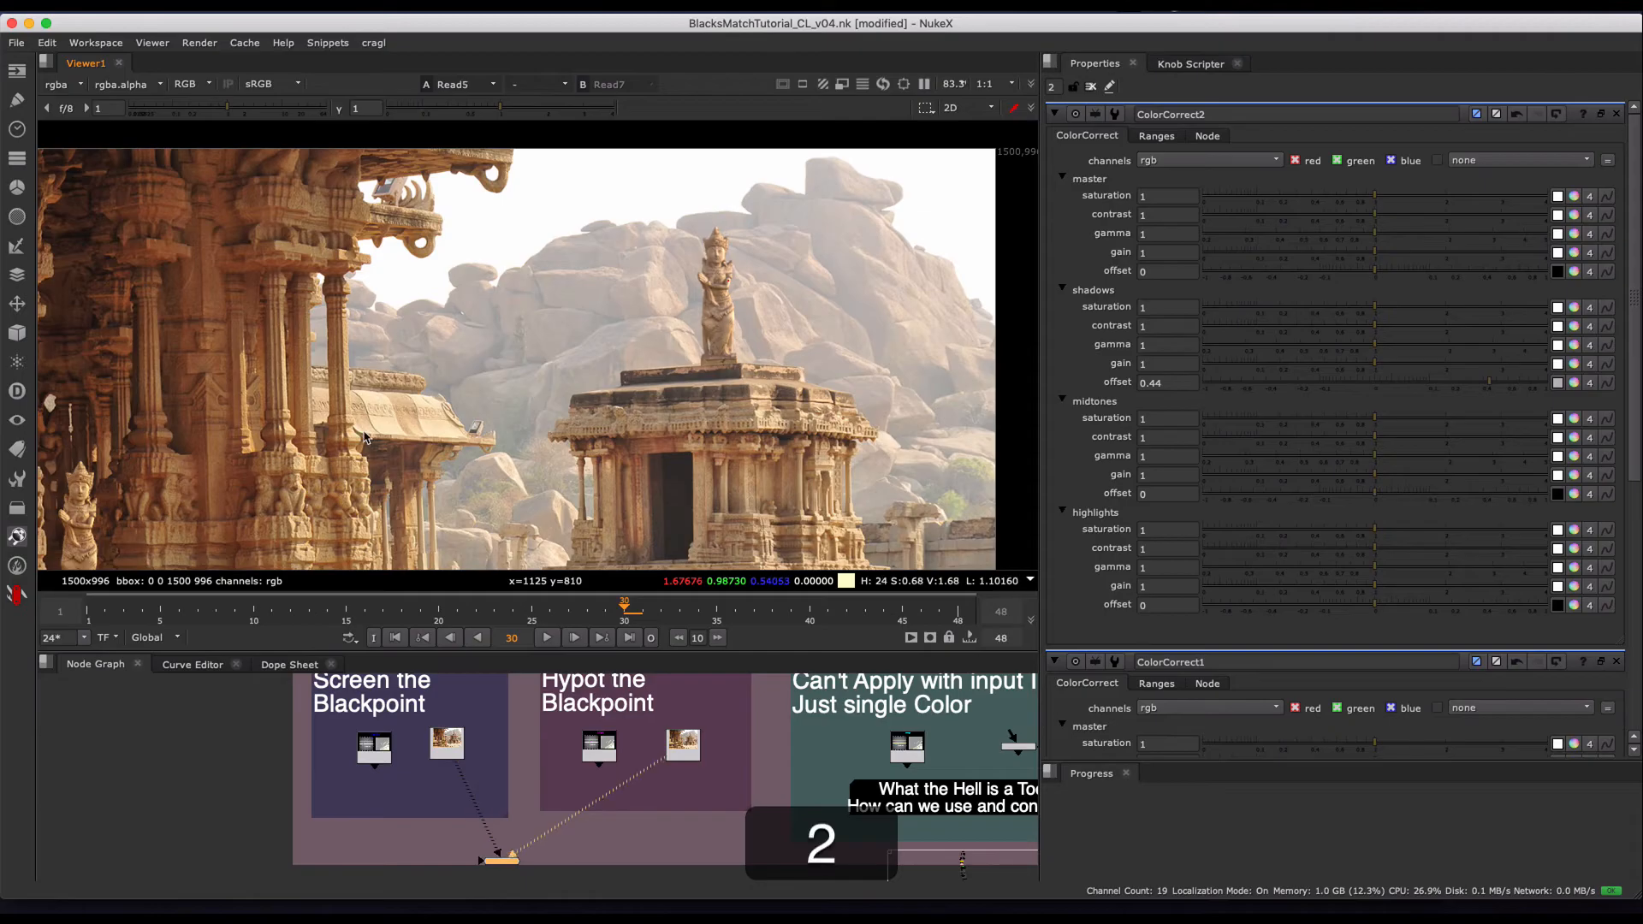
pyautogui.press('1')
pyautogui.press('2')
pyautogui.press('1')
pyautogui.press('2')
pyautogui.press('1')
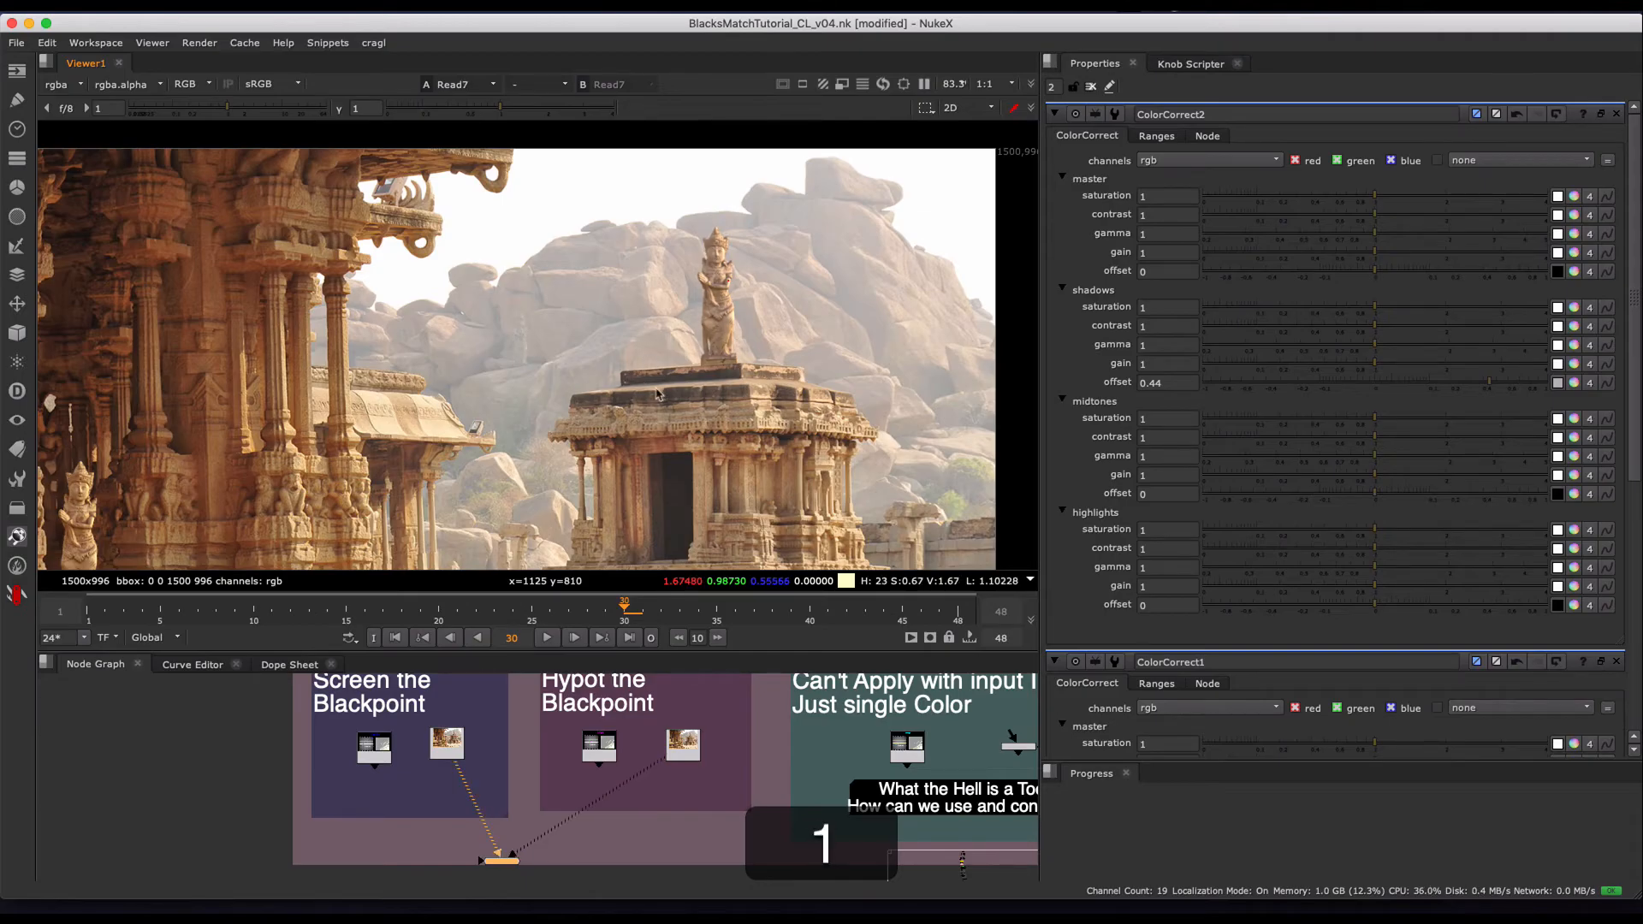
pyautogui.press('2')
# - Go to the Toe group in The Good section and examine the Toe2 node up close
pyautogui.scroll(-3, 729, 724)
pyautogui.moveTo(729, 723); pyautogui.dragTo(640, 795, button='middle')
pyautogui.scroll(3, 662, 804)
pyautogui.scroll(6, 599, 784)
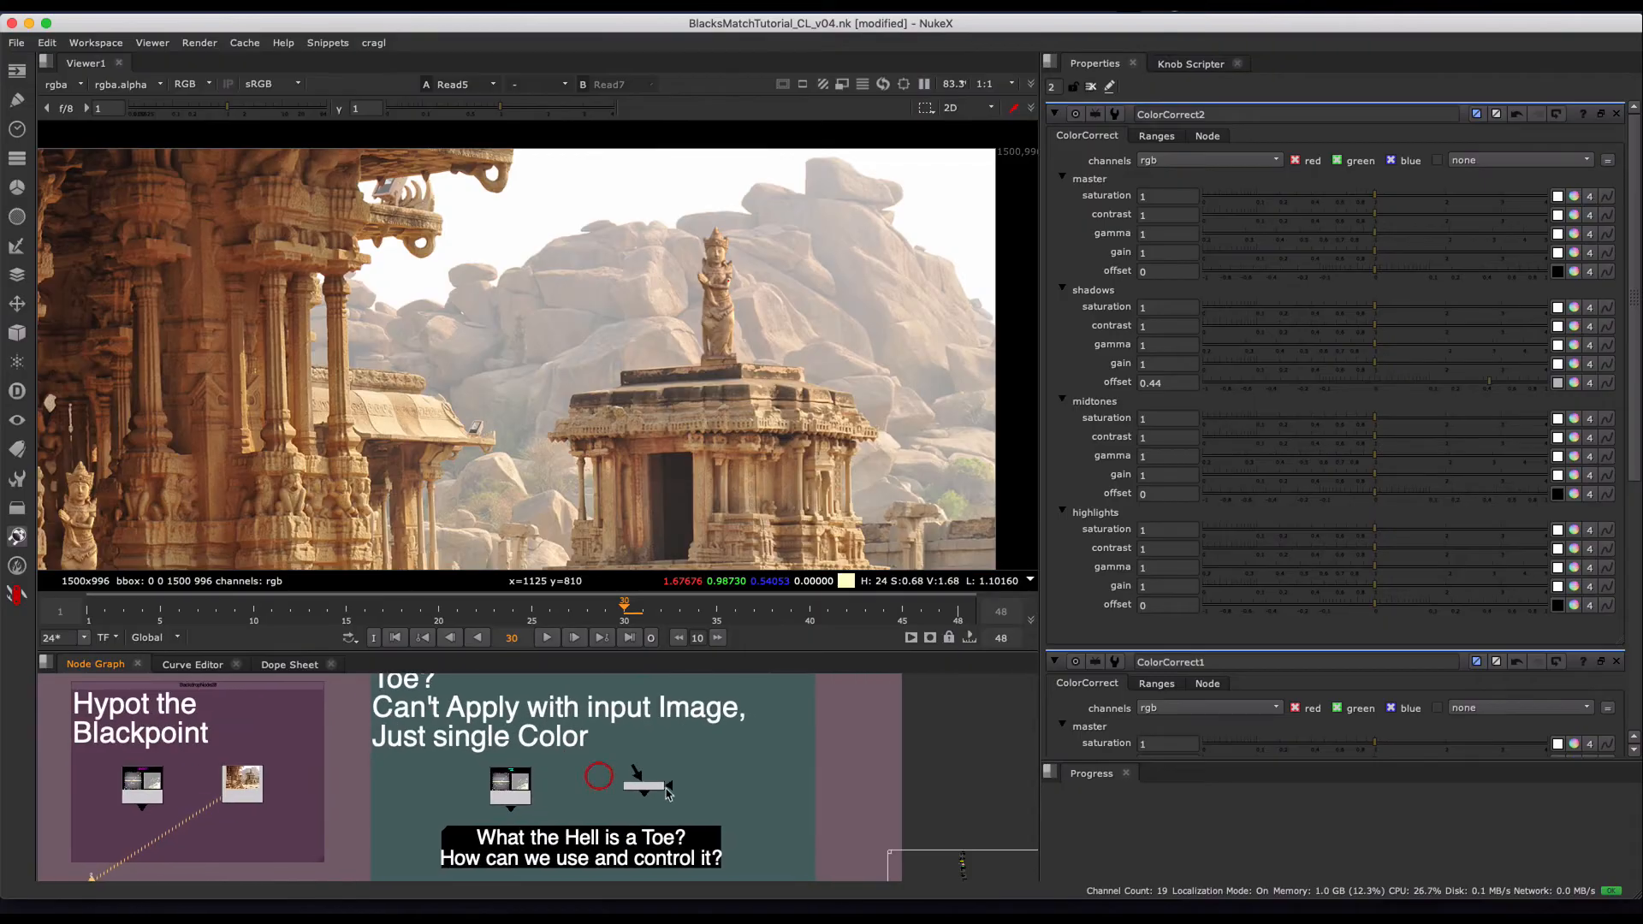
pyautogui.click(665, 779)
pyautogui.scroll(-4, 676, 782)
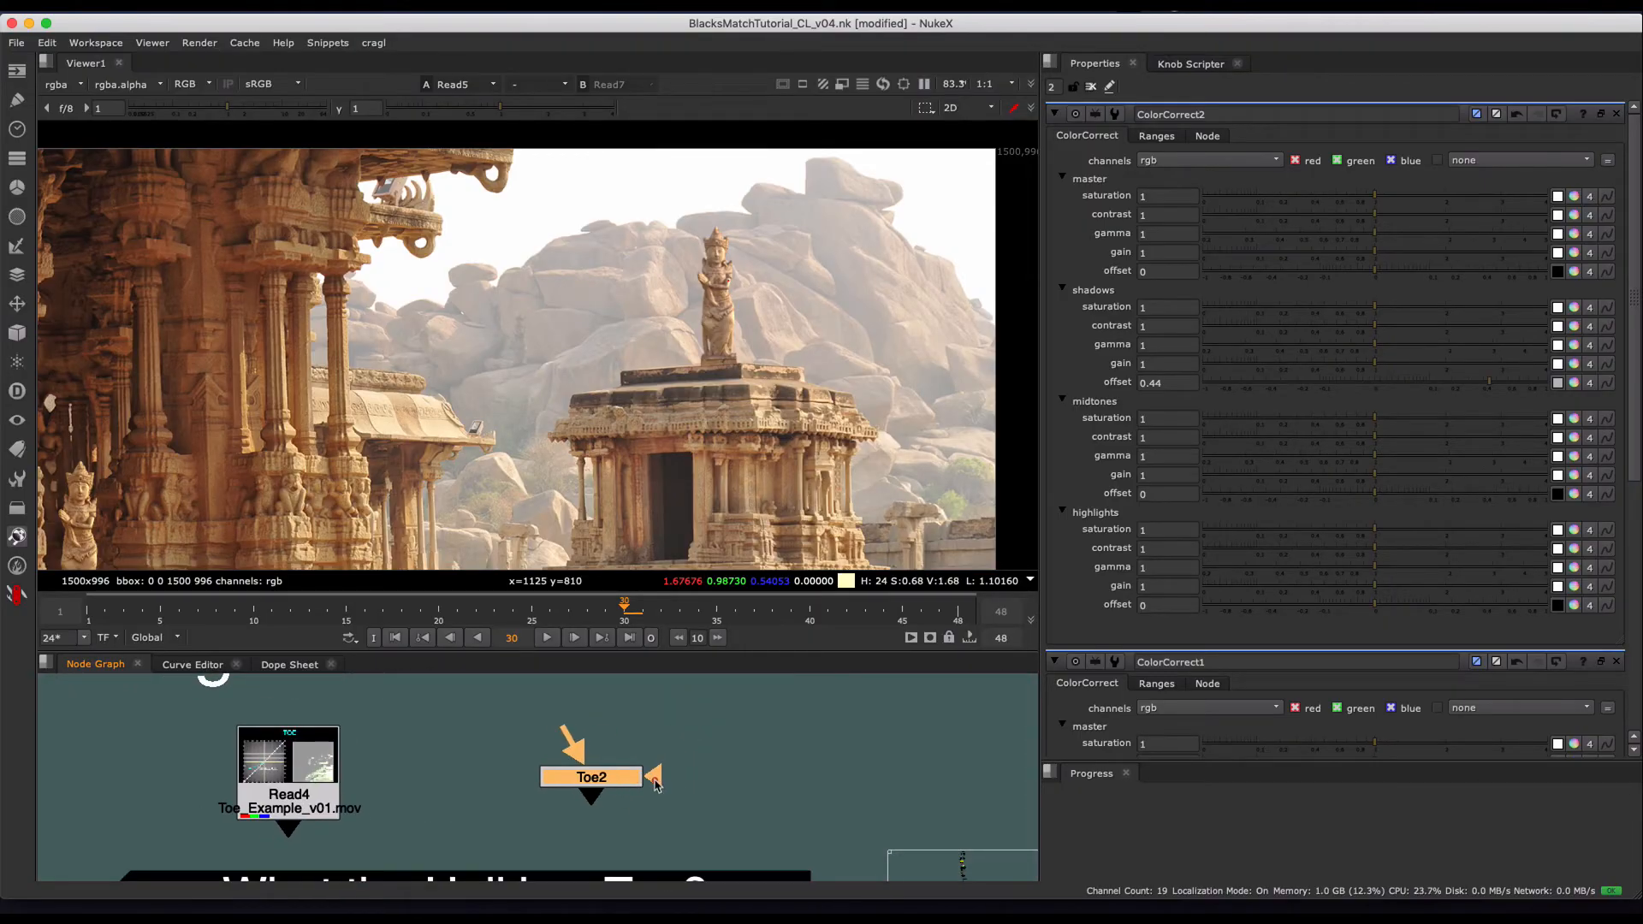
pyautogui.click(736, 764)
pyautogui.scroll(2, 736, 764)
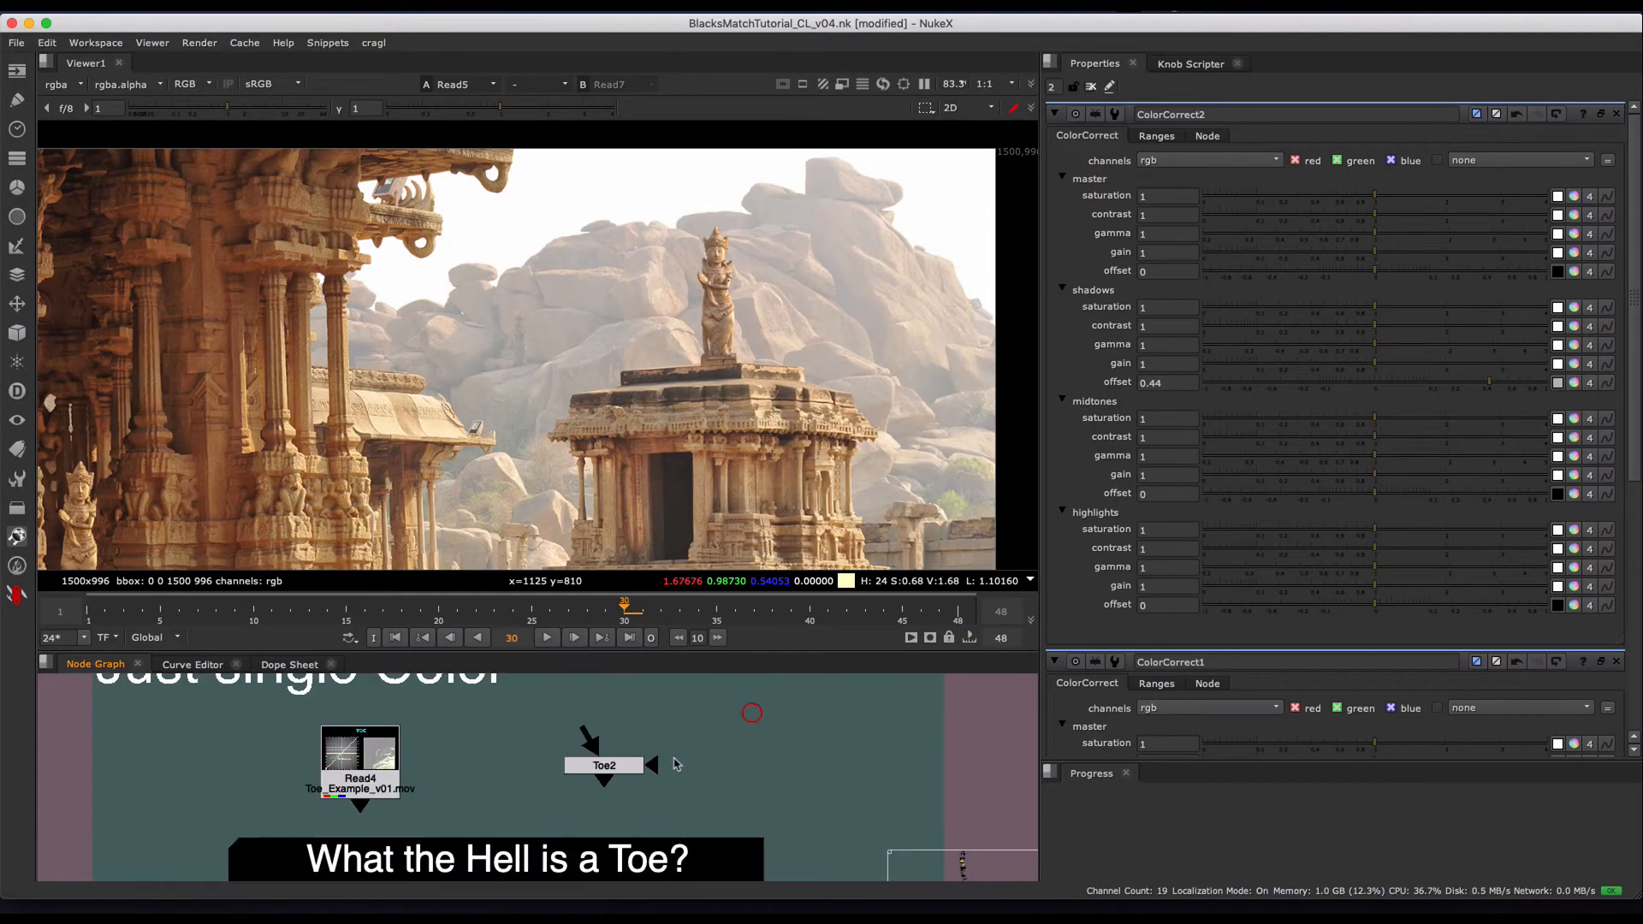
pyautogui.scroll(-3, 751, 764)
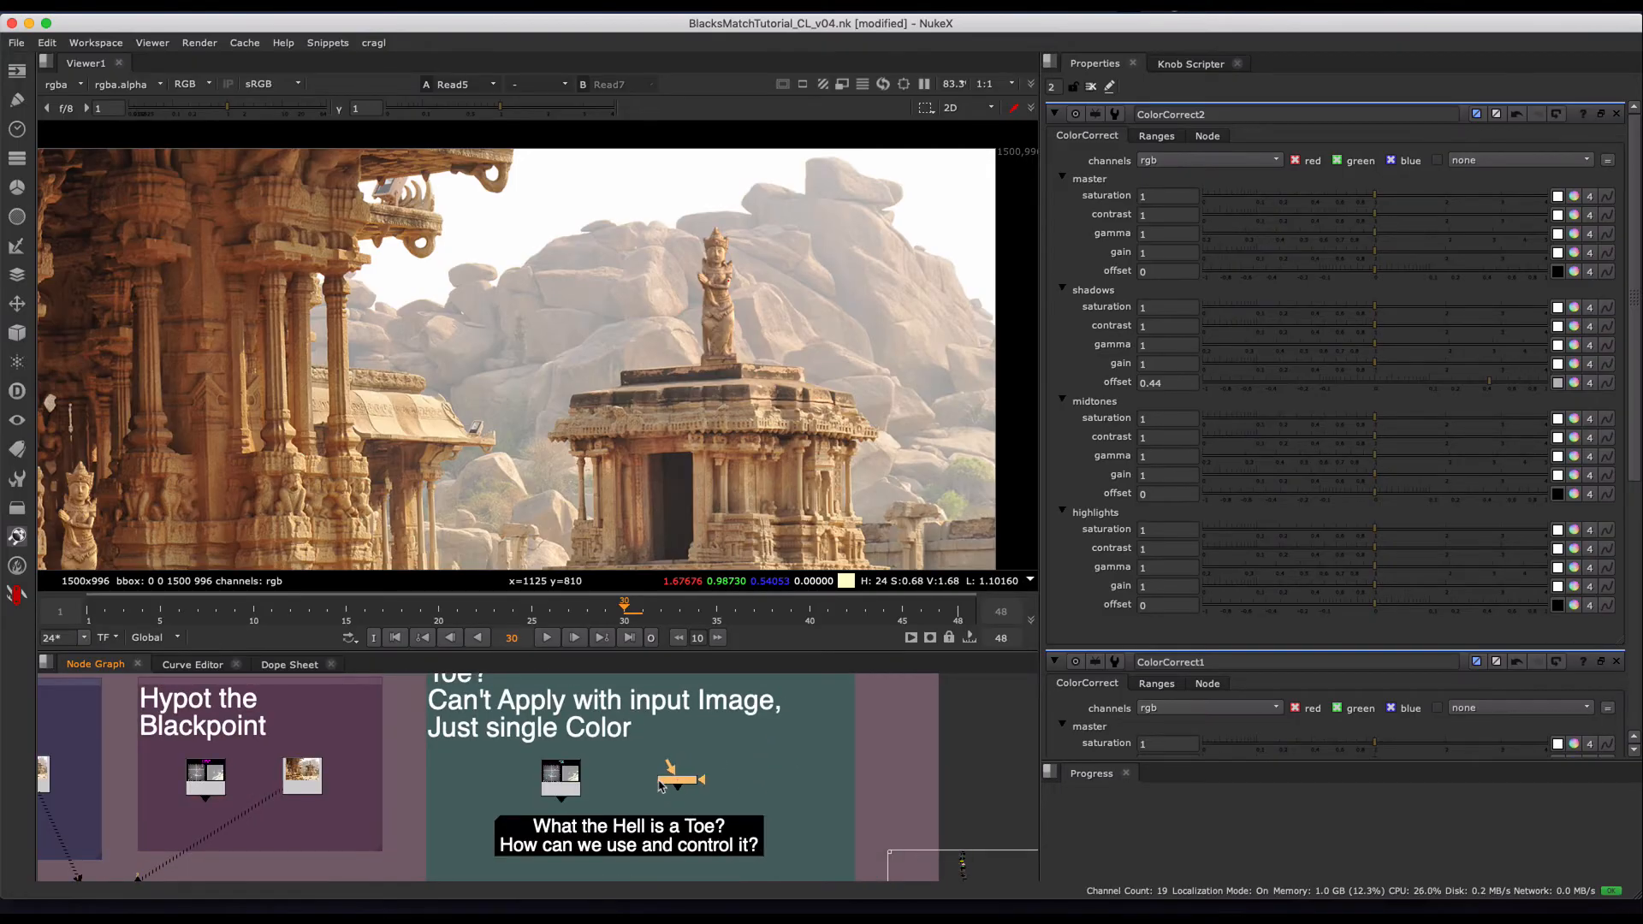
# - View the TOE chart, Read4, fitted in the viewer, play it and stop at frame 27
pyautogui.click(561, 776)
pyautogui.press('1')
pyautogui.press('f')
pyautogui.click(548, 638)
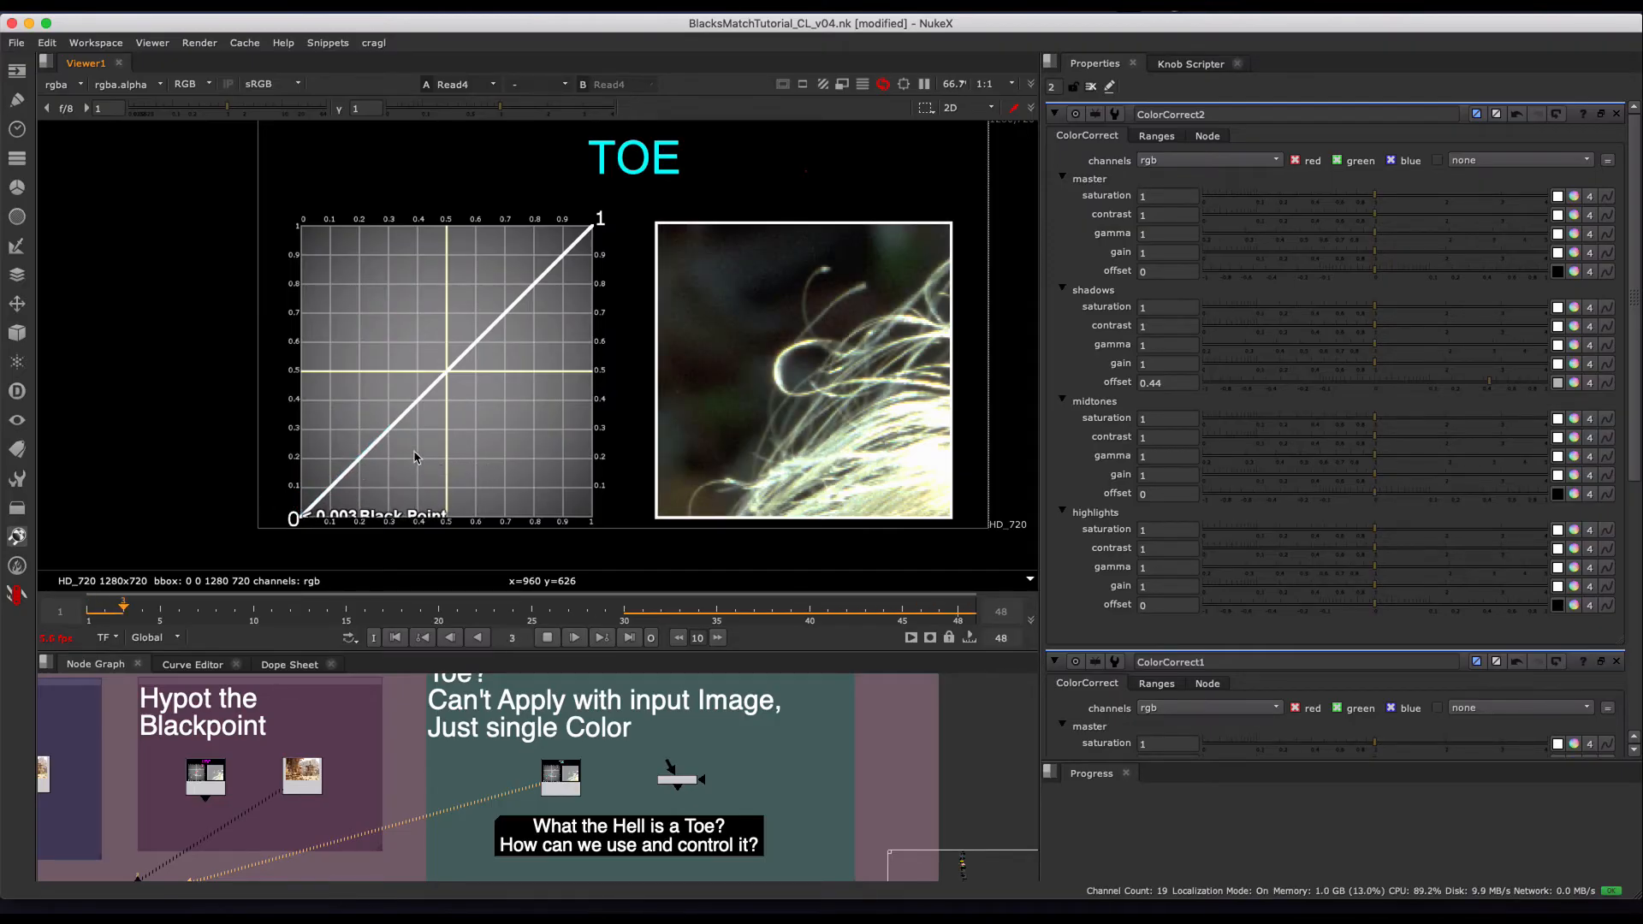
pyautogui.moveTo(248, 415); pyautogui.dragTo(636, 410)
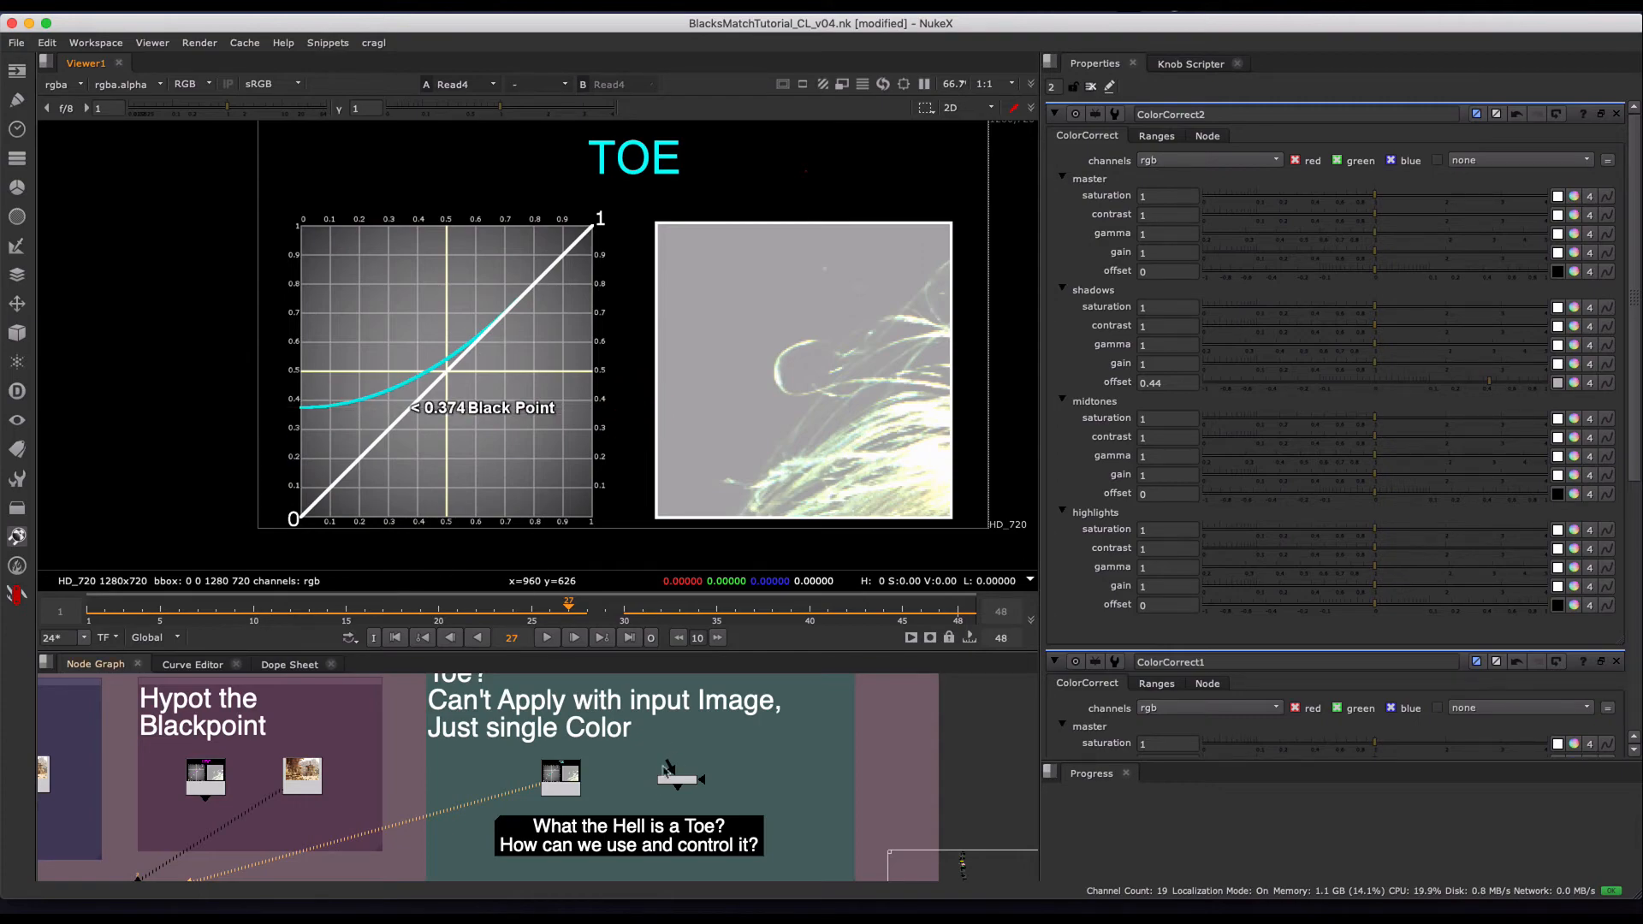
# - Select the Toe2 node beside Read4 and examine it together with the group's notes on single color input and toe control
pyautogui.click(674, 762)
pyautogui.scroll(2, 676, 760)
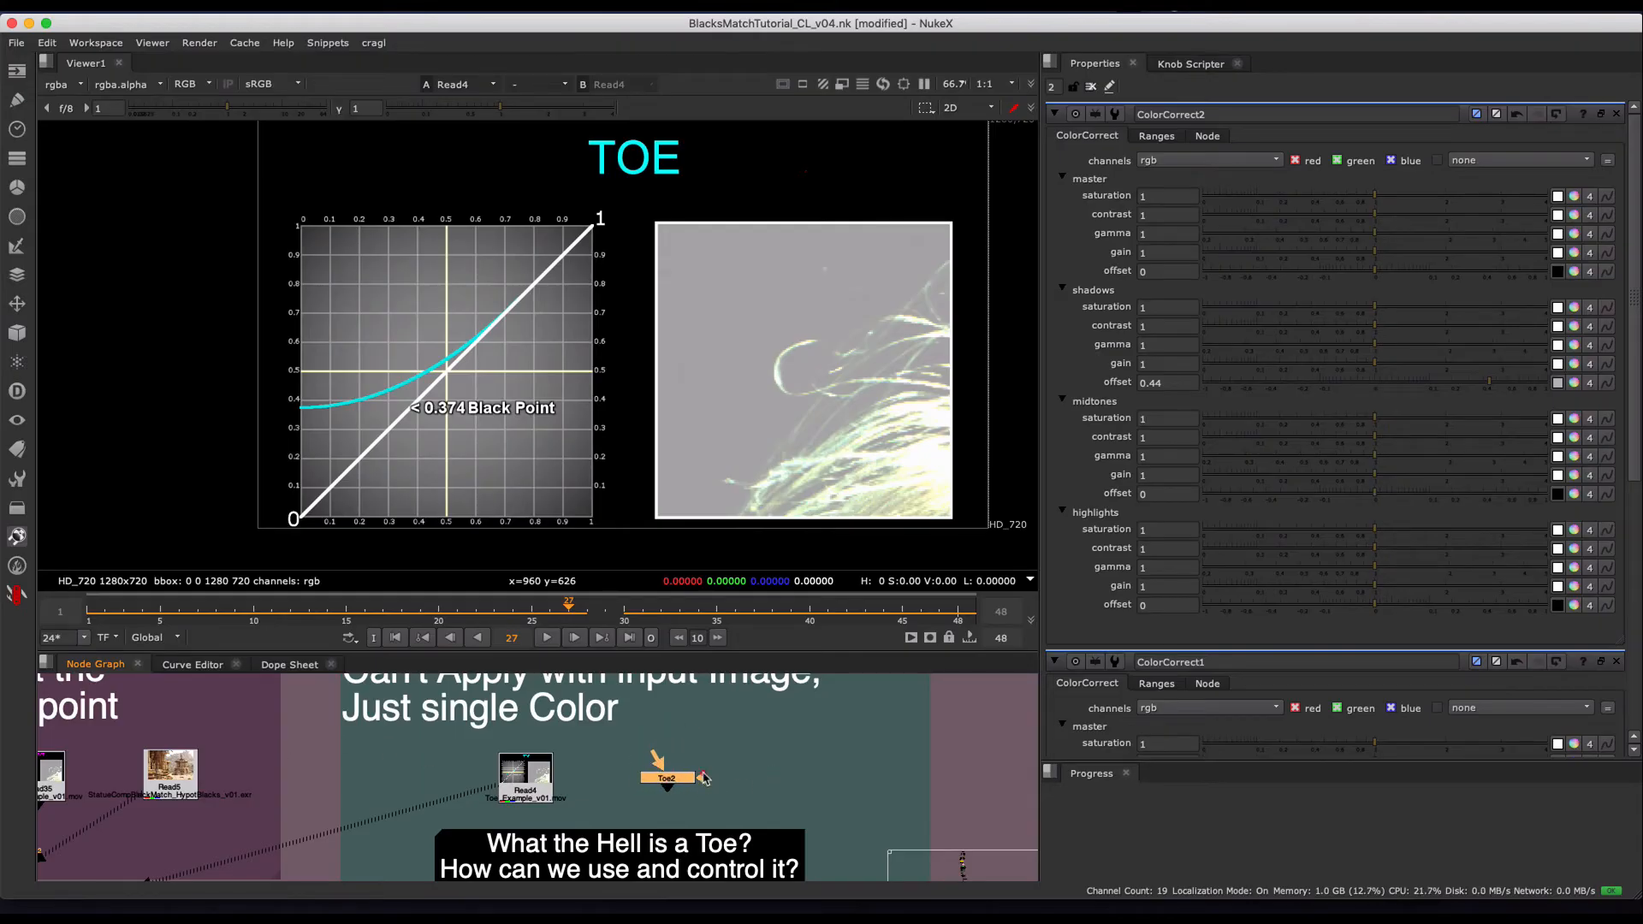
pyautogui.moveTo(703, 773)
pyautogui.mouseDown()
pyautogui.moveTo(698, 803)
pyautogui.moveTo(671, 806)
pyautogui.moveTo(672, 775)
pyautogui.mouseUp()
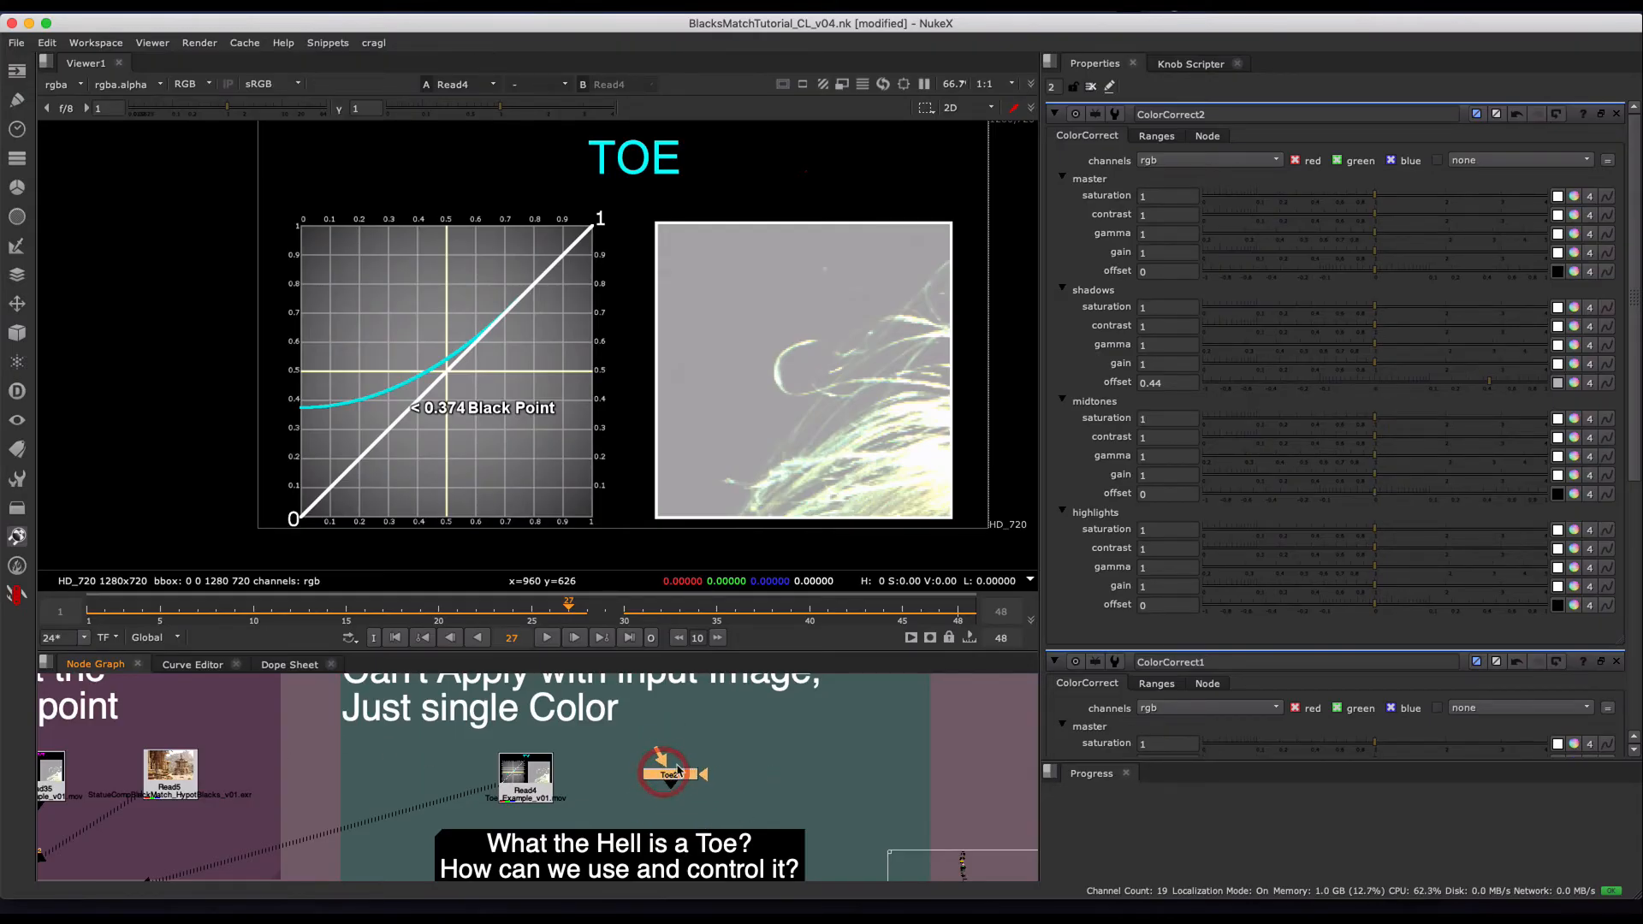
pyautogui.scroll(2, 677, 769)
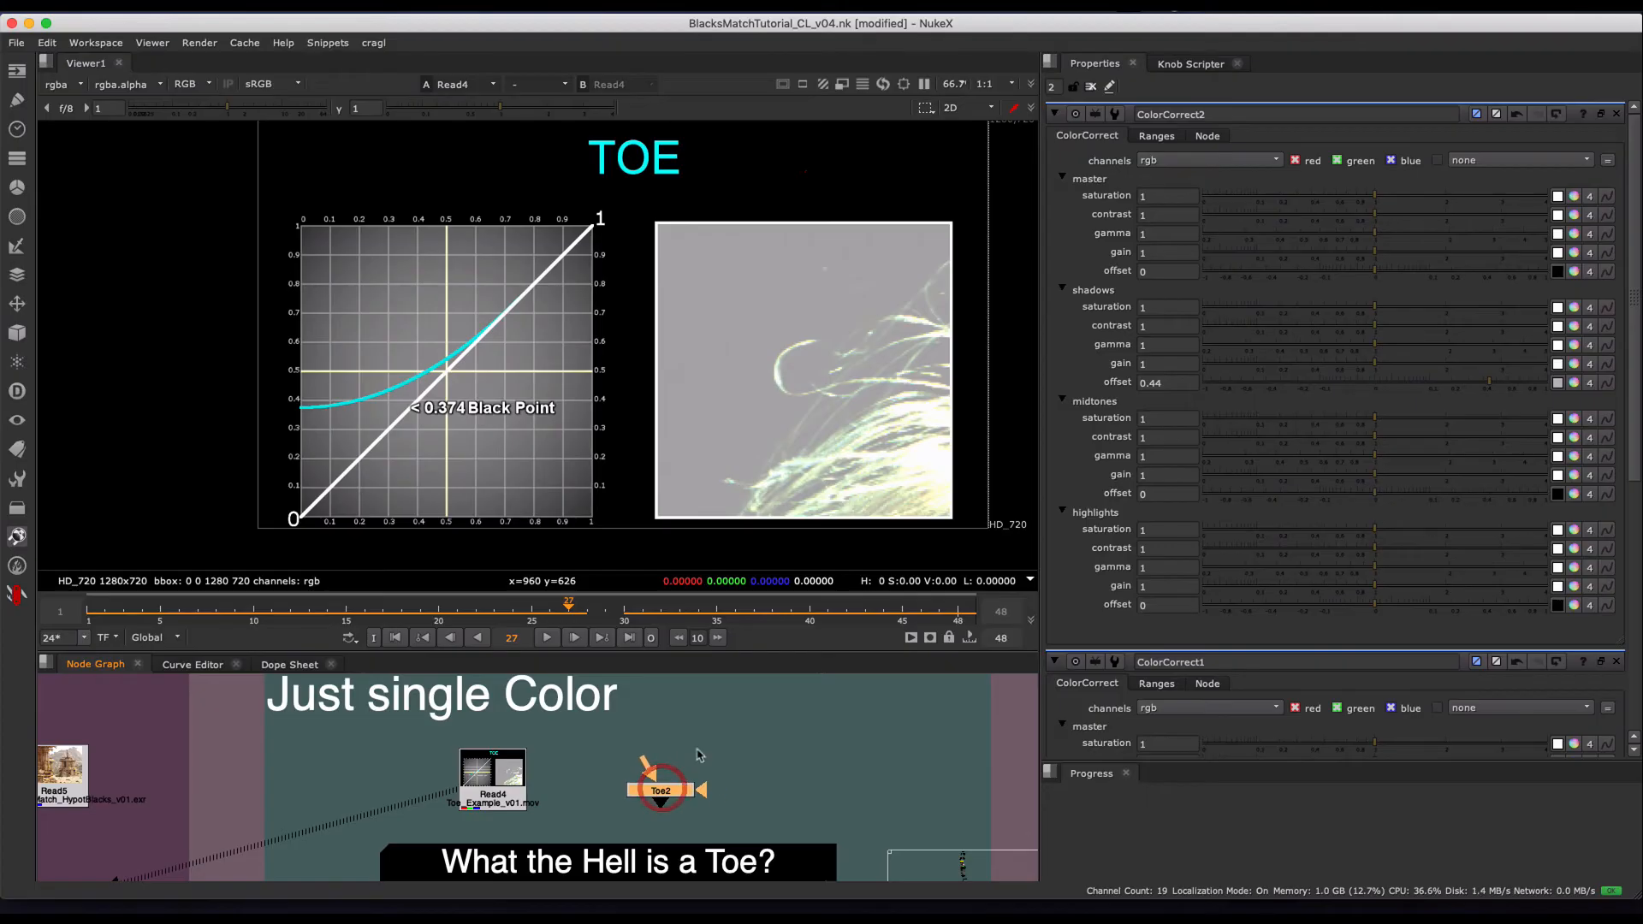
pyautogui.scroll(-2, 694, 745)
pyautogui.moveTo(666, 749); pyautogui.dragTo(629, 766, button='middle')
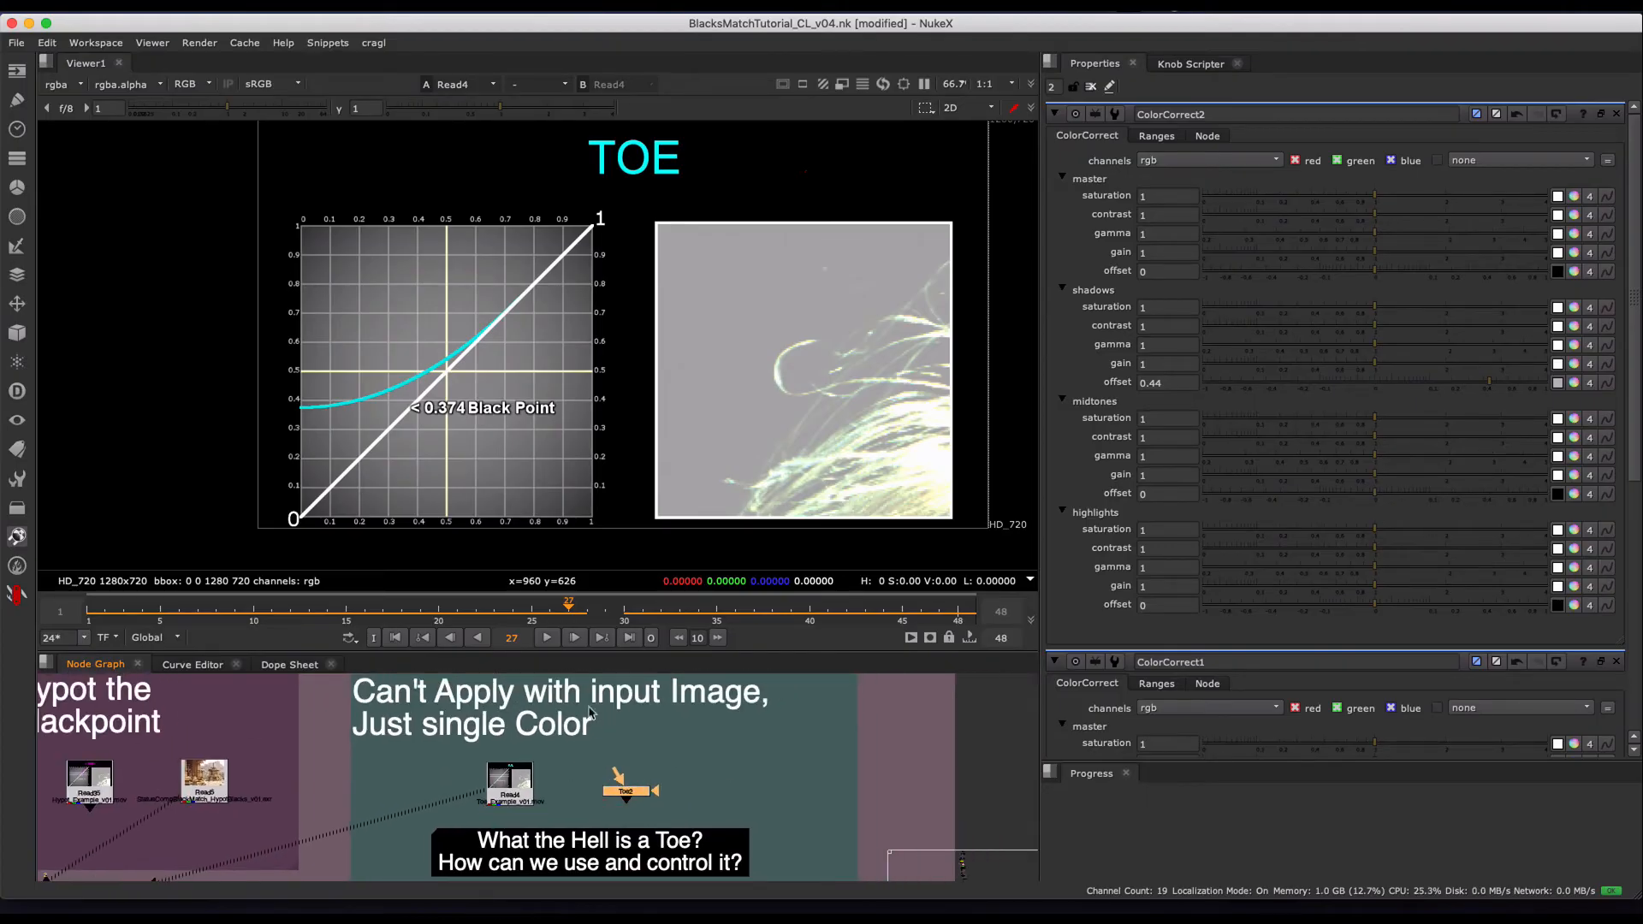
pyautogui.scroll(2, 684, 770)
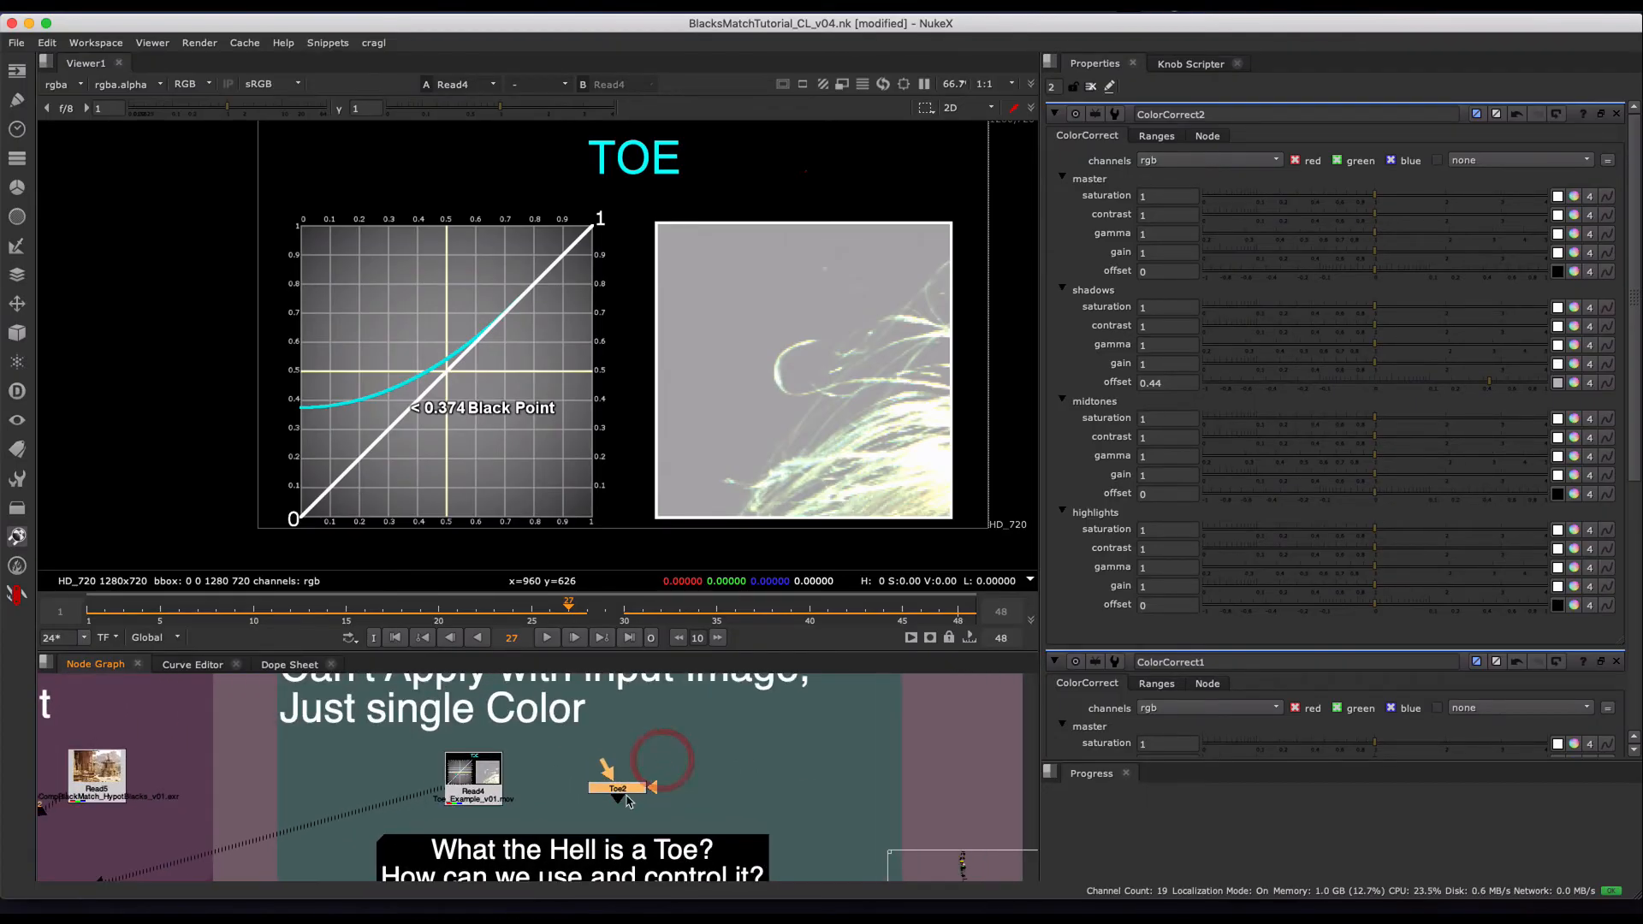
pyautogui.moveTo(647, 791); pyautogui.dragTo(681, 749, button='middle')
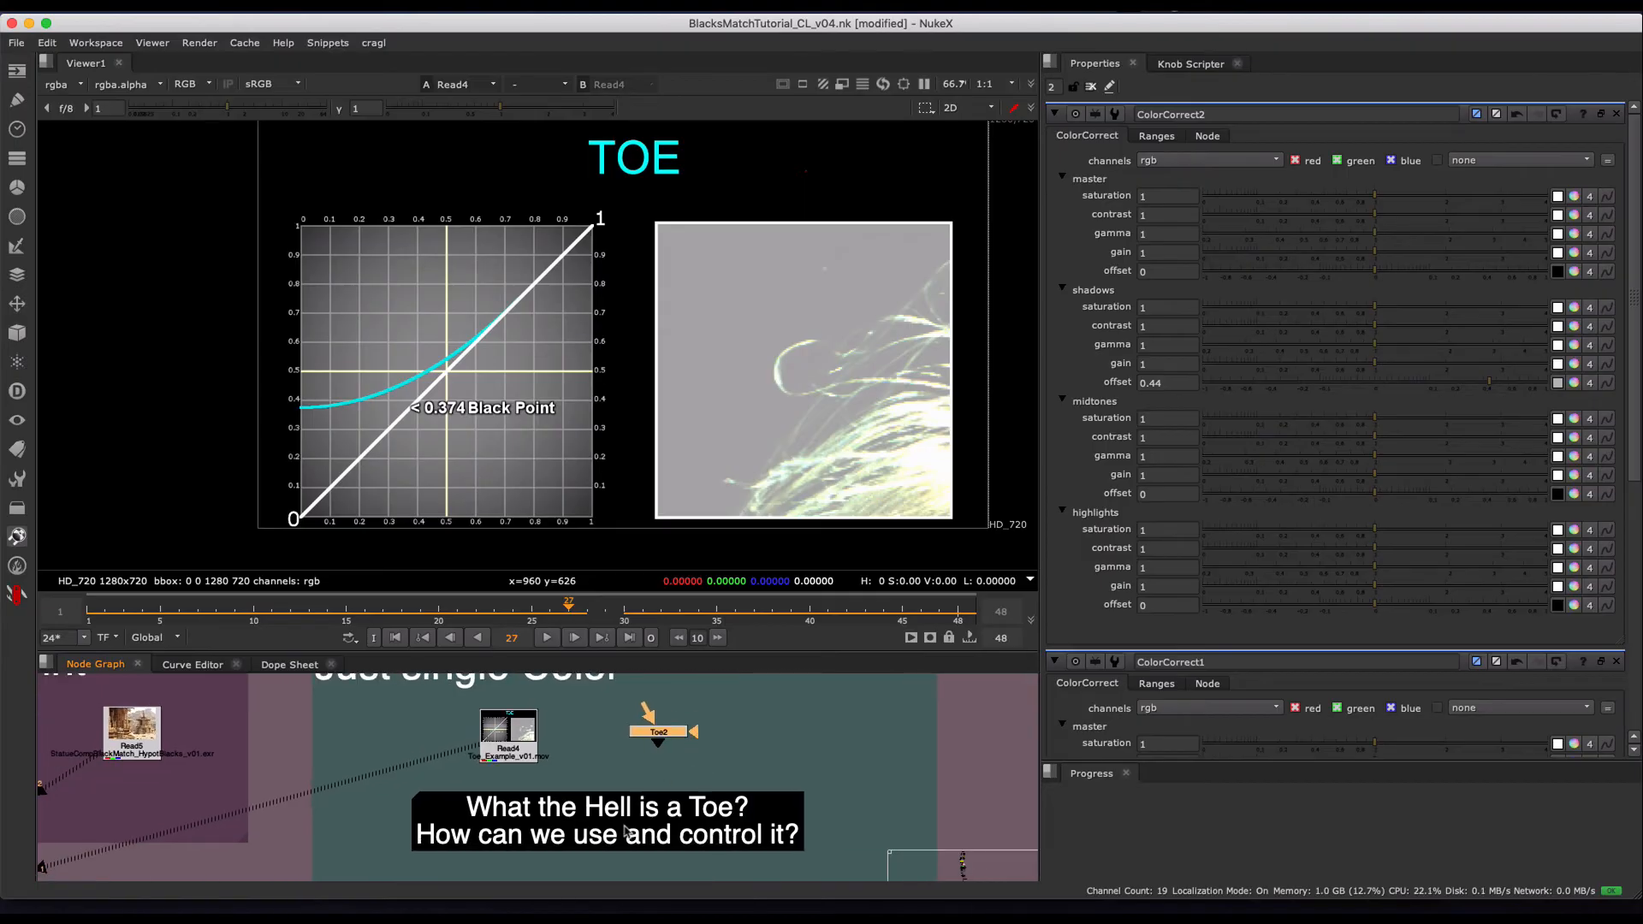
pyautogui.scroll(-2, 773, 771)
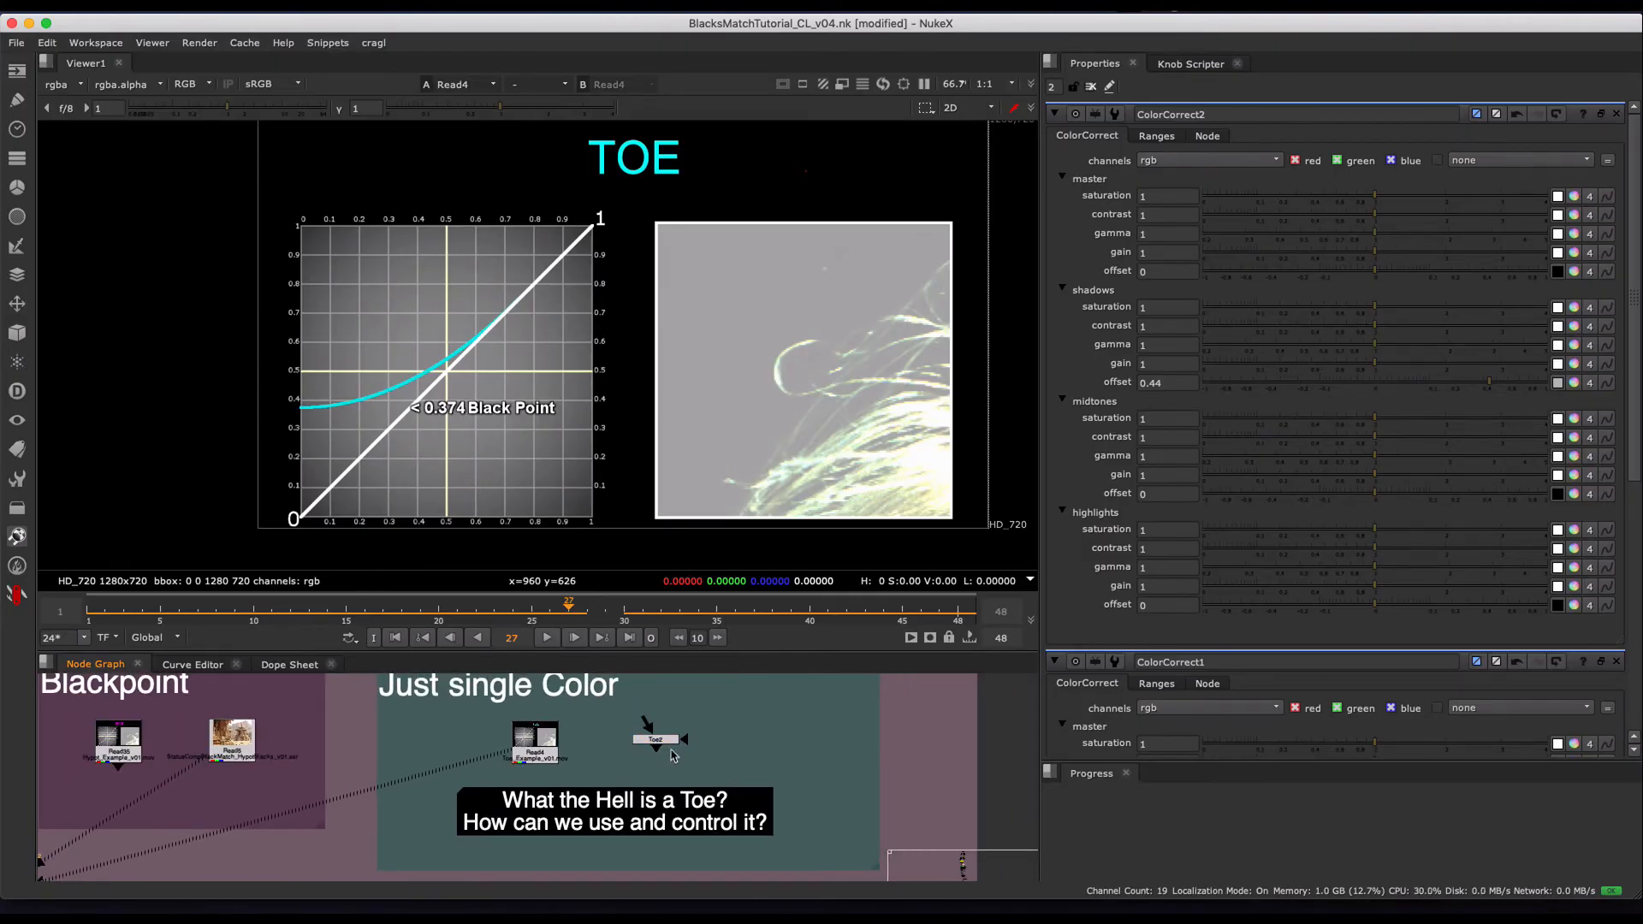
pyautogui.click(667, 738)
# - Reframe the full TOE chart in the viewer and return to the Toe2 node in the Toe group
pyautogui.moveTo(561, 210); pyautogui.dragTo(551, 268, button='middle')
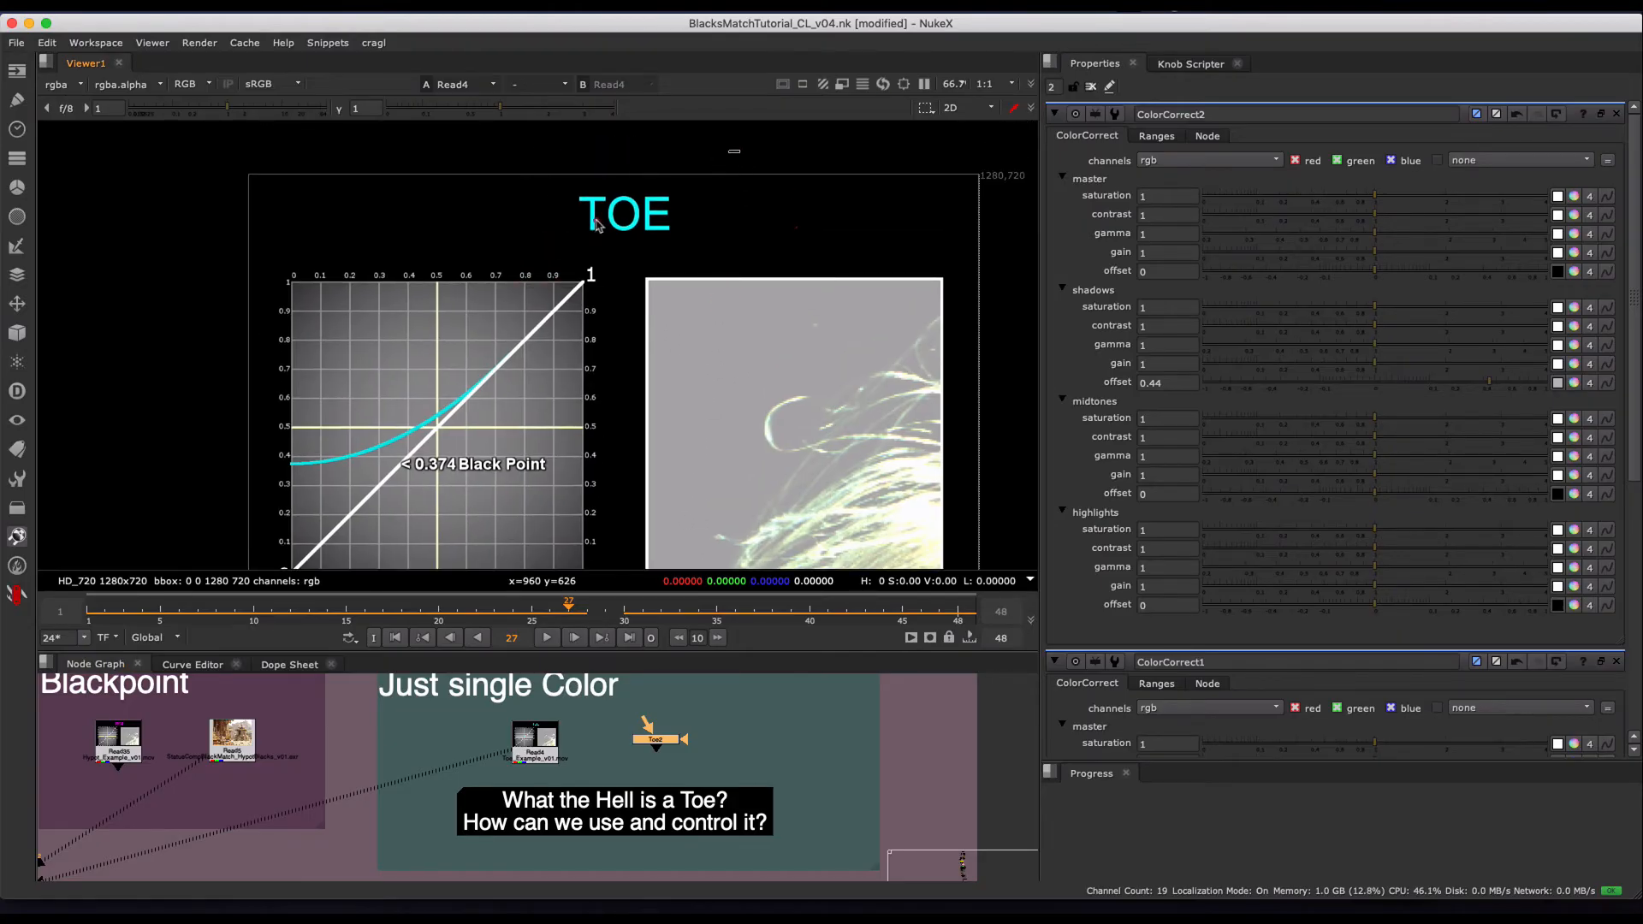
pyautogui.moveTo(771, 455); pyautogui.dragTo(751, 384, button='middle')
pyautogui.scroll(-2, 755, 382)
pyautogui.scroll(1, 755, 398)
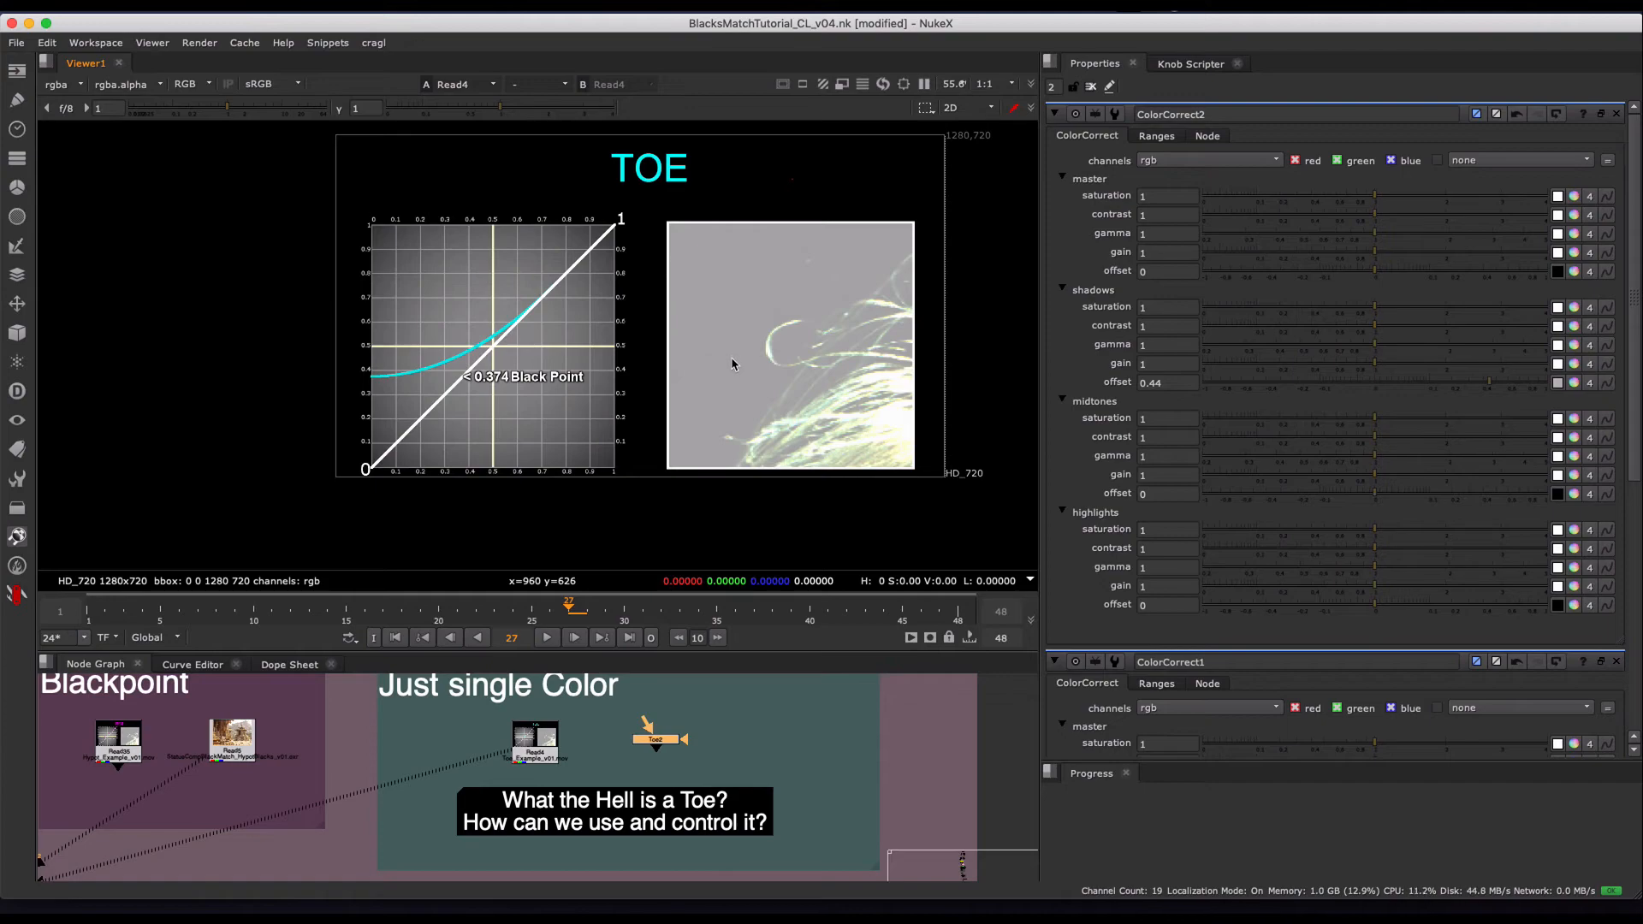
pyautogui.scroll(-4, 701, 736)
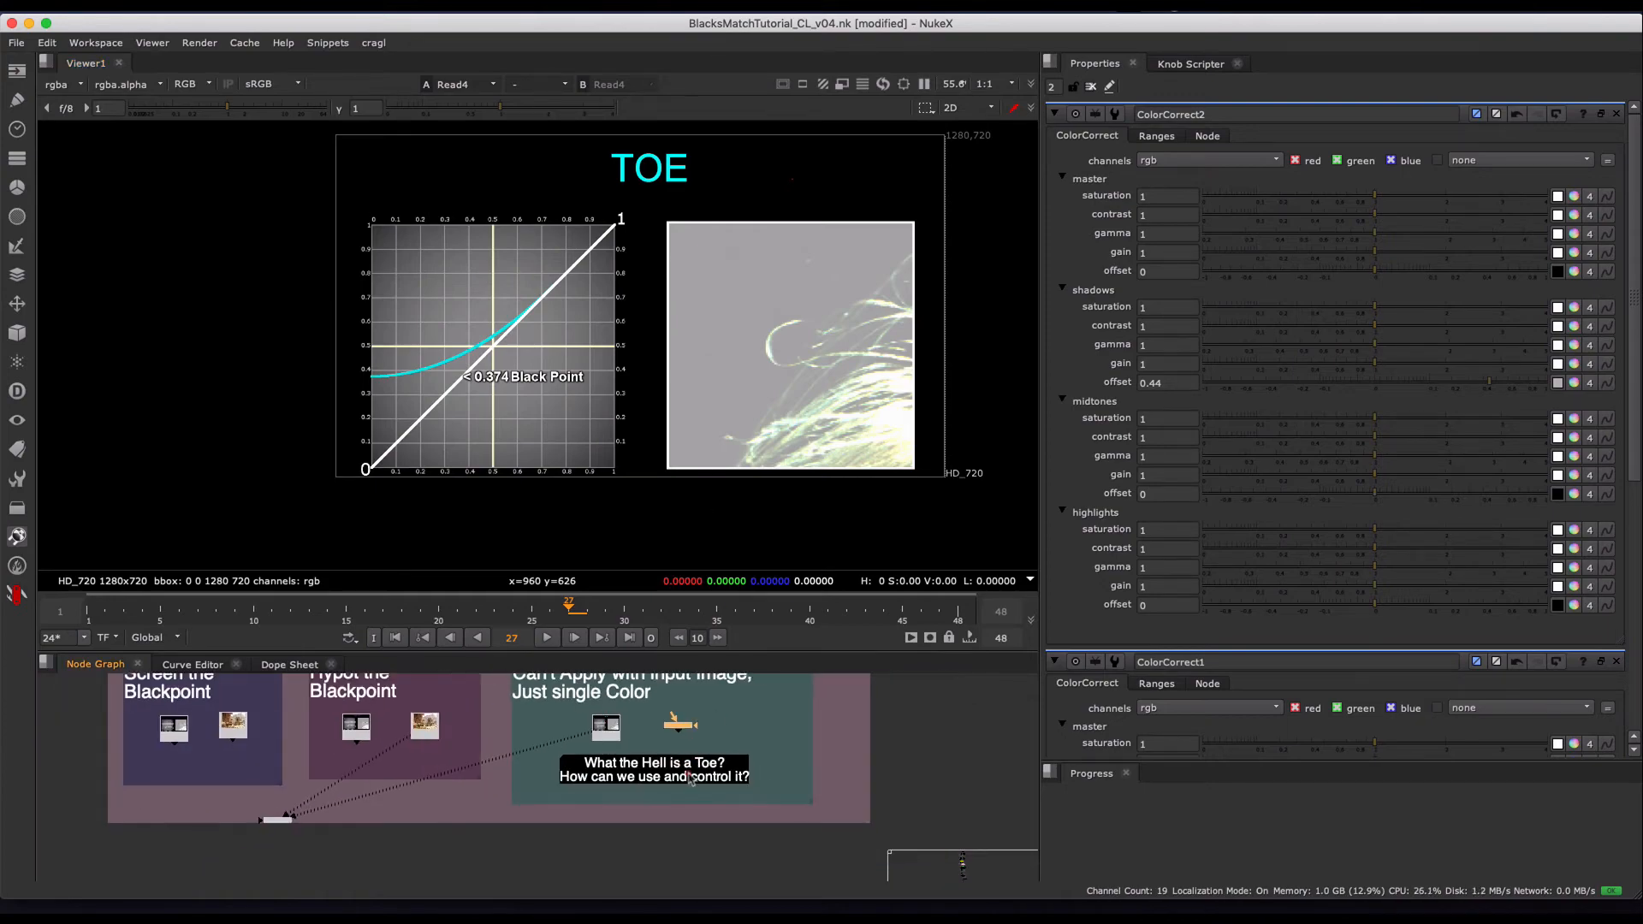
pyautogui.scroll(3, 712, 712)
pyautogui.moveTo(712, 712); pyautogui.dragTo(657, 754, button='middle')
pyautogui.scroll(-2, 657, 754)
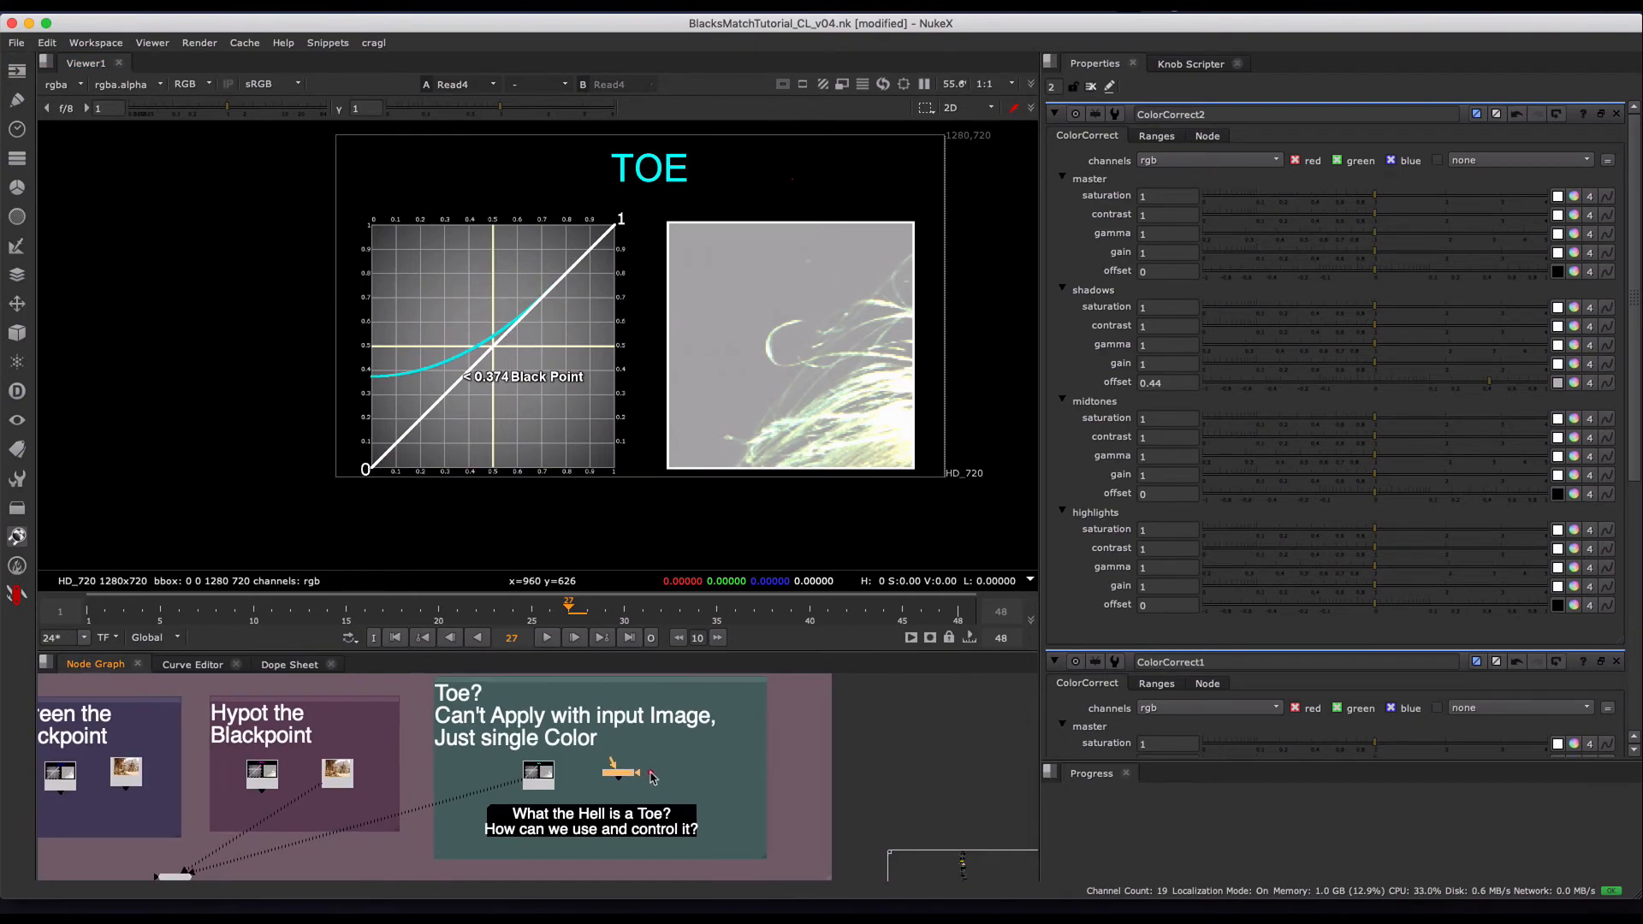
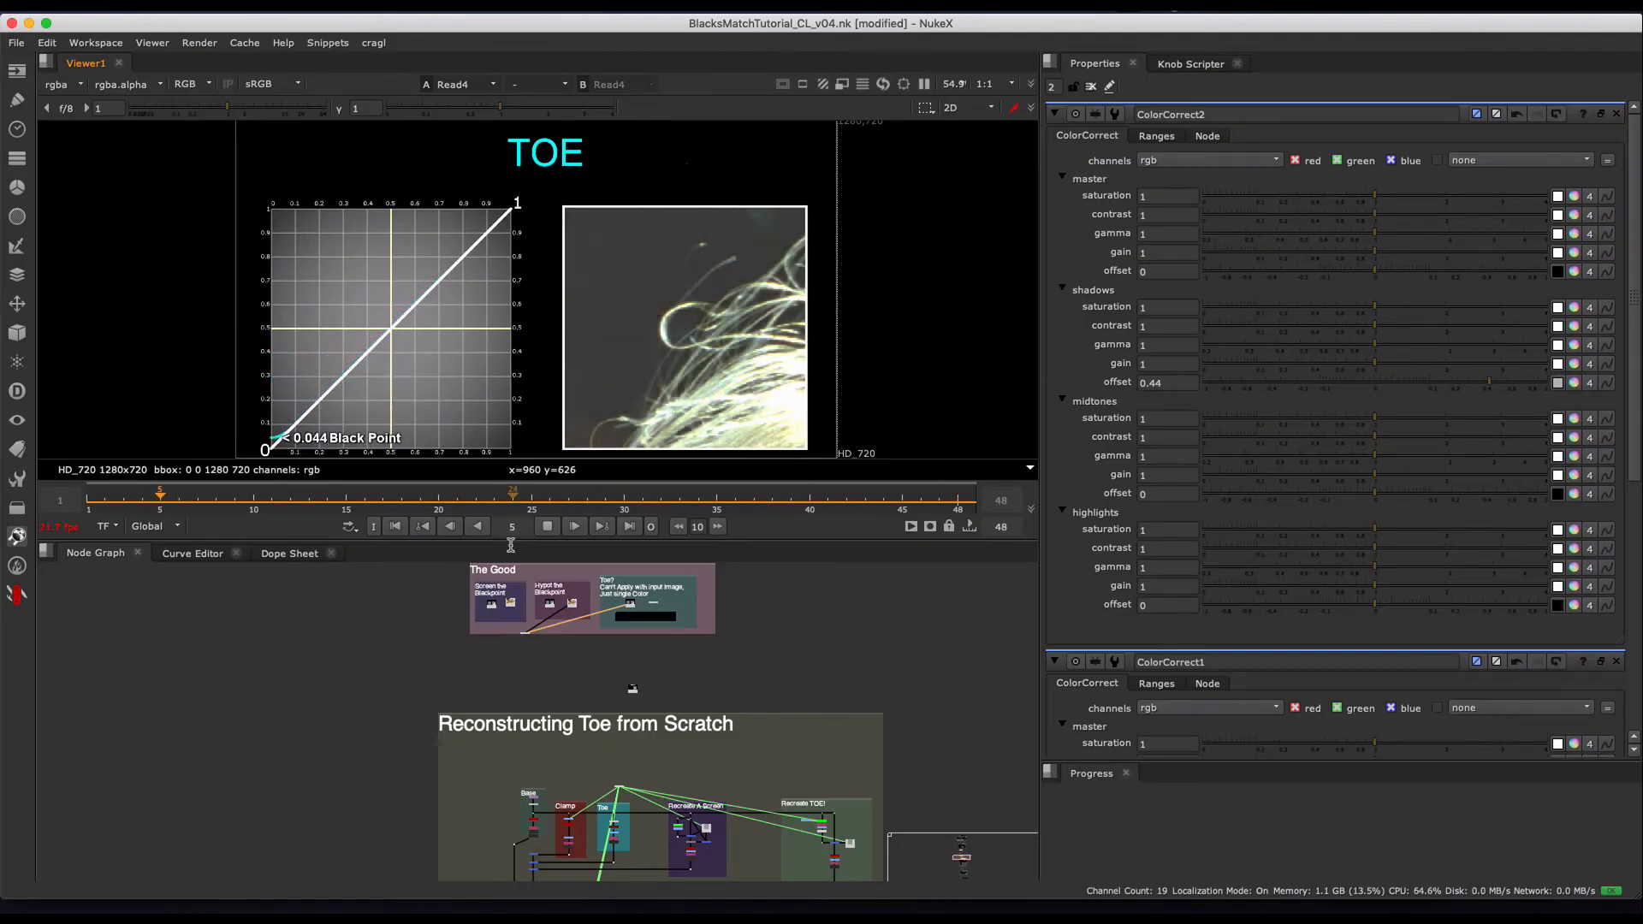
# - Stop the TOE chart's playback and compare its curve and image at frames 16 and 21
pyautogui.click(546, 528)
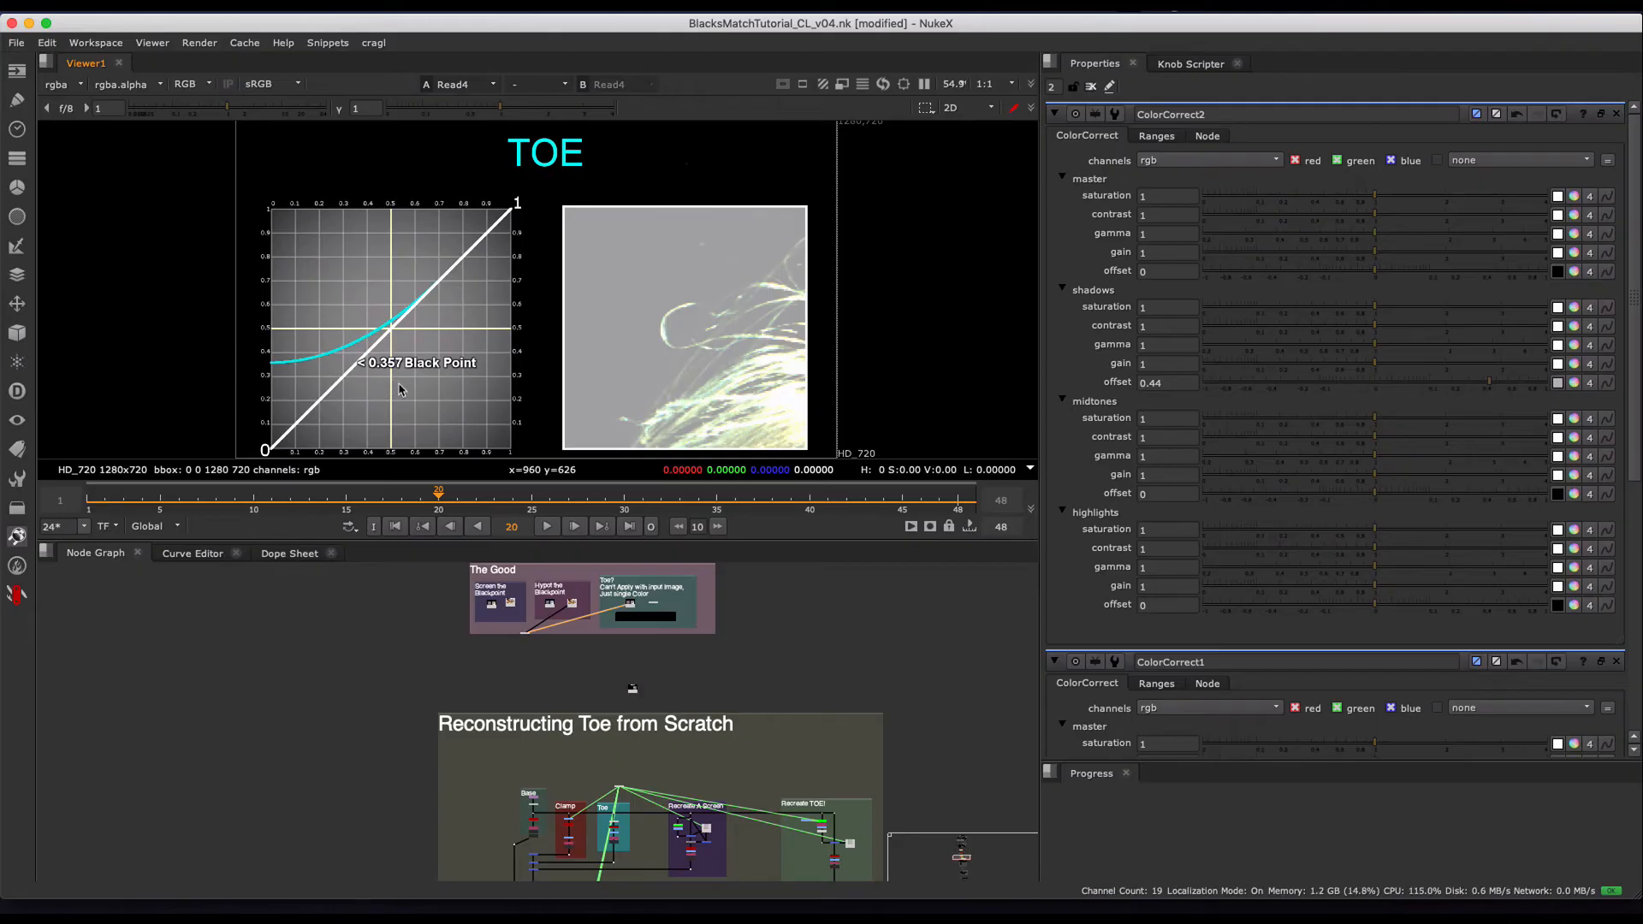
pyautogui.moveTo(407, 501); pyautogui.dragTo(374, 493)
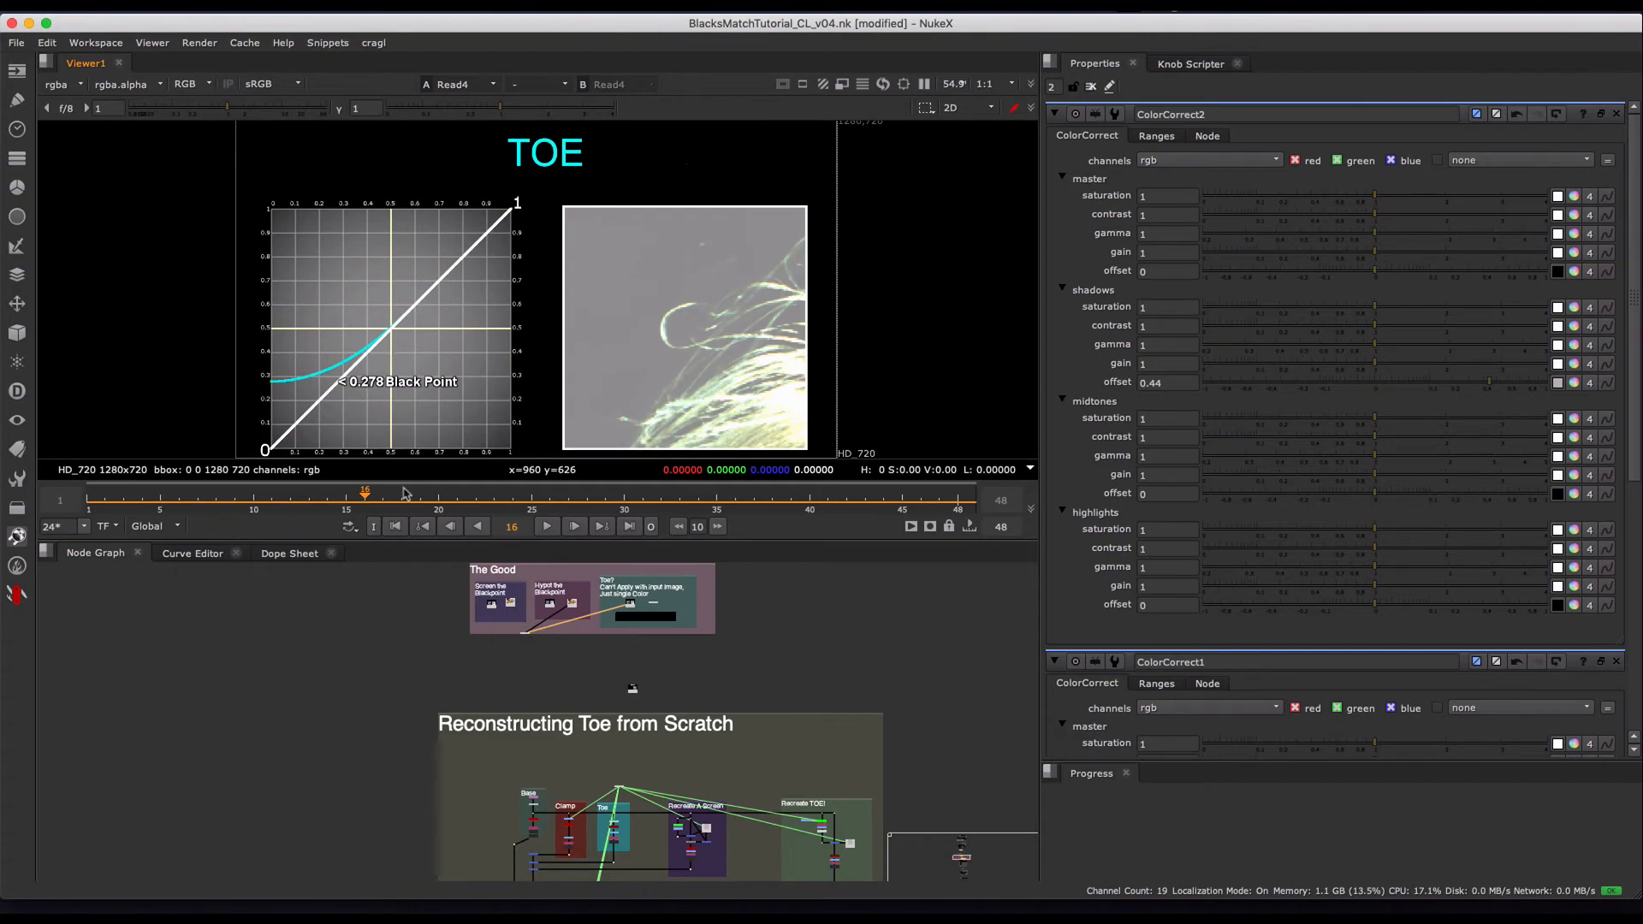
pyautogui.click(459, 501)
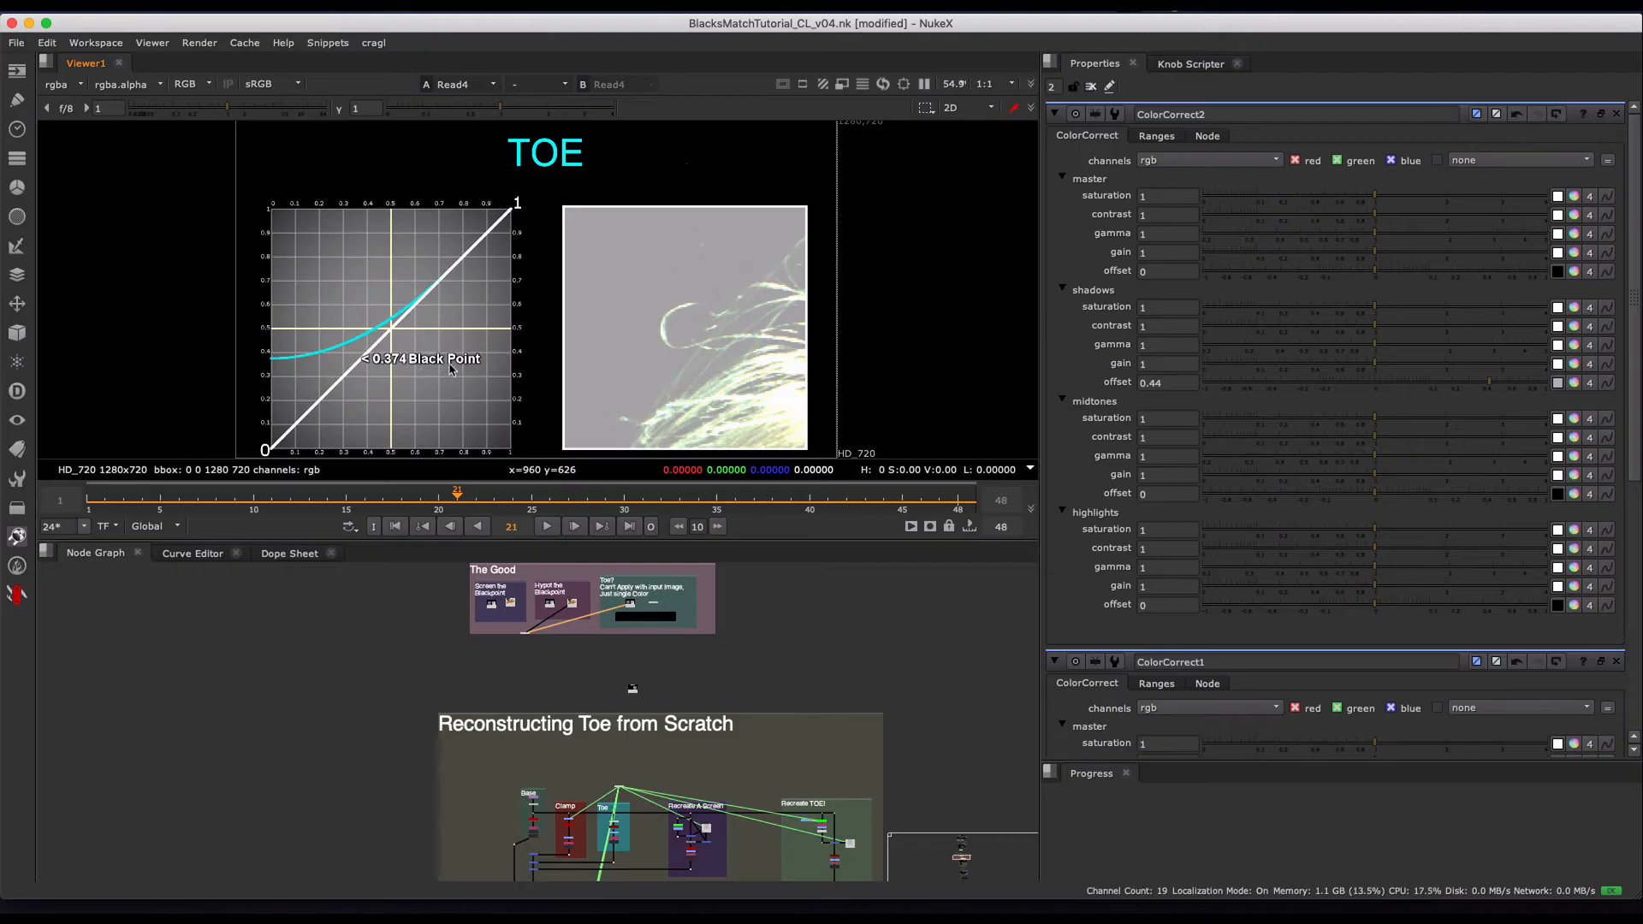
# - View the Read25 chart comparing the clamp, screen and toe curves, play it, and scrub to frame 33
pyautogui.scroll(5, 624, 713)
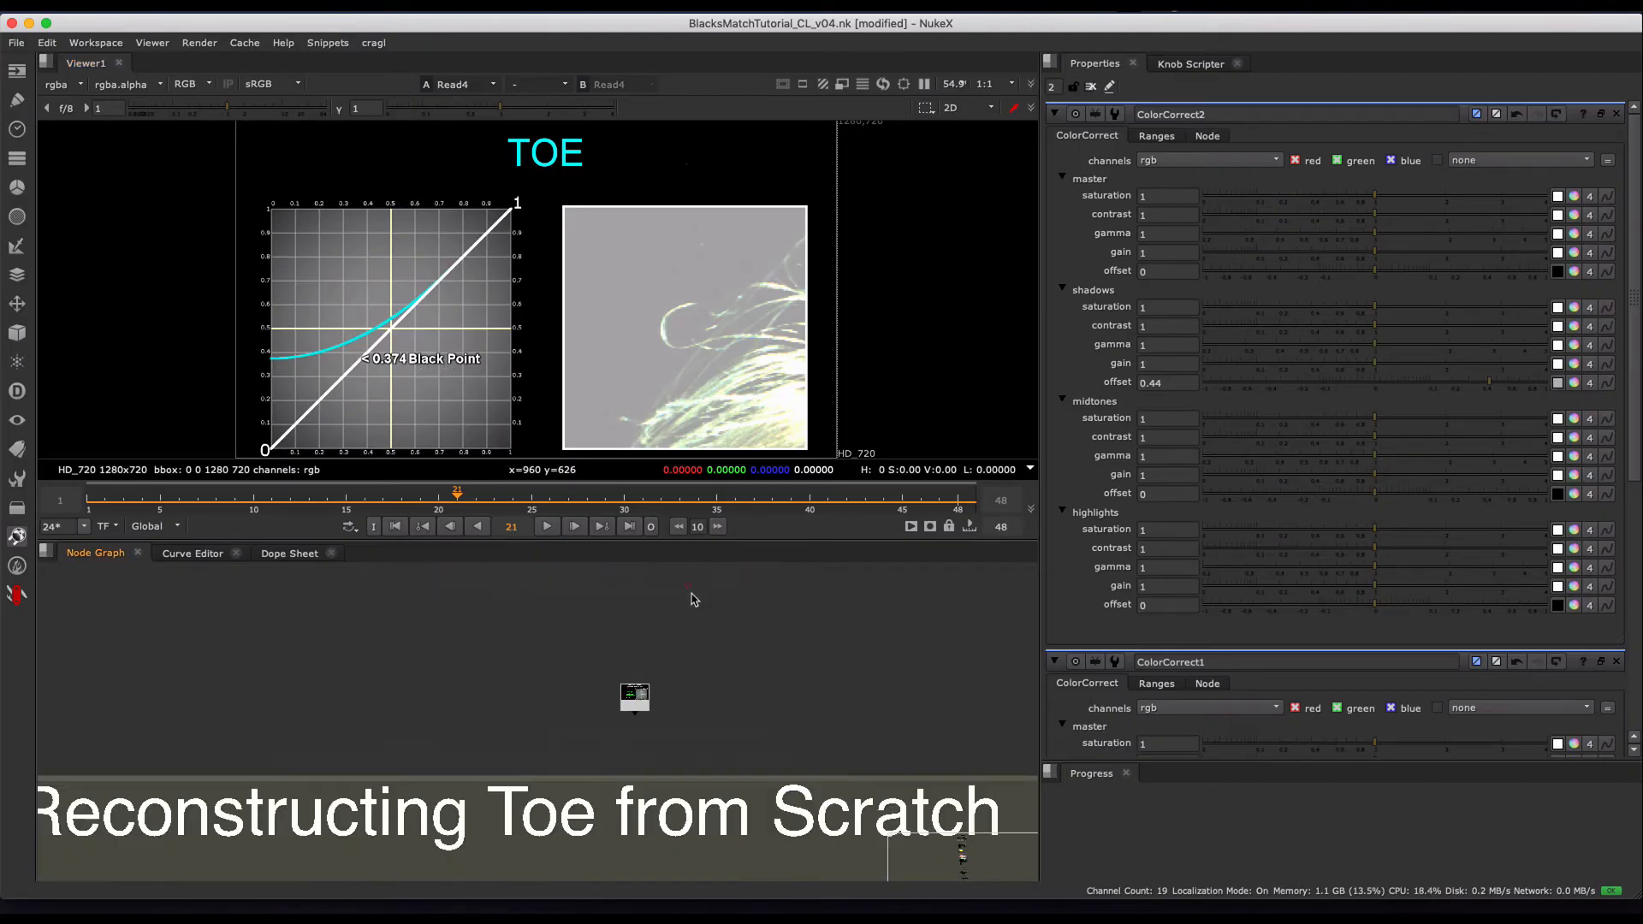
pyautogui.press('1')
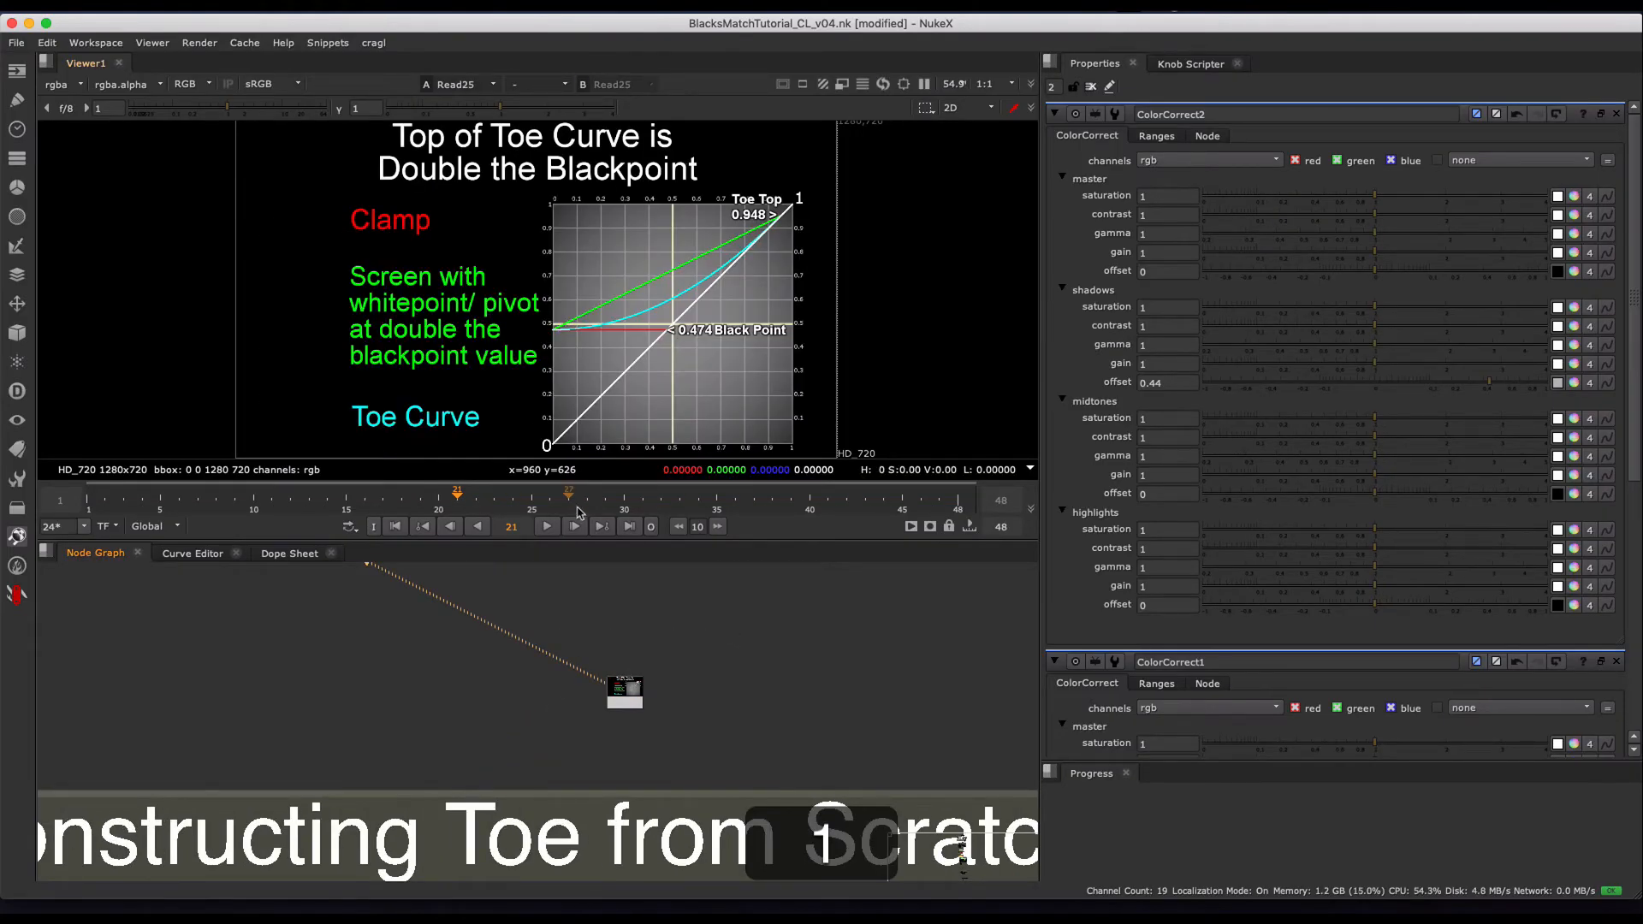
pyautogui.click(547, 526)
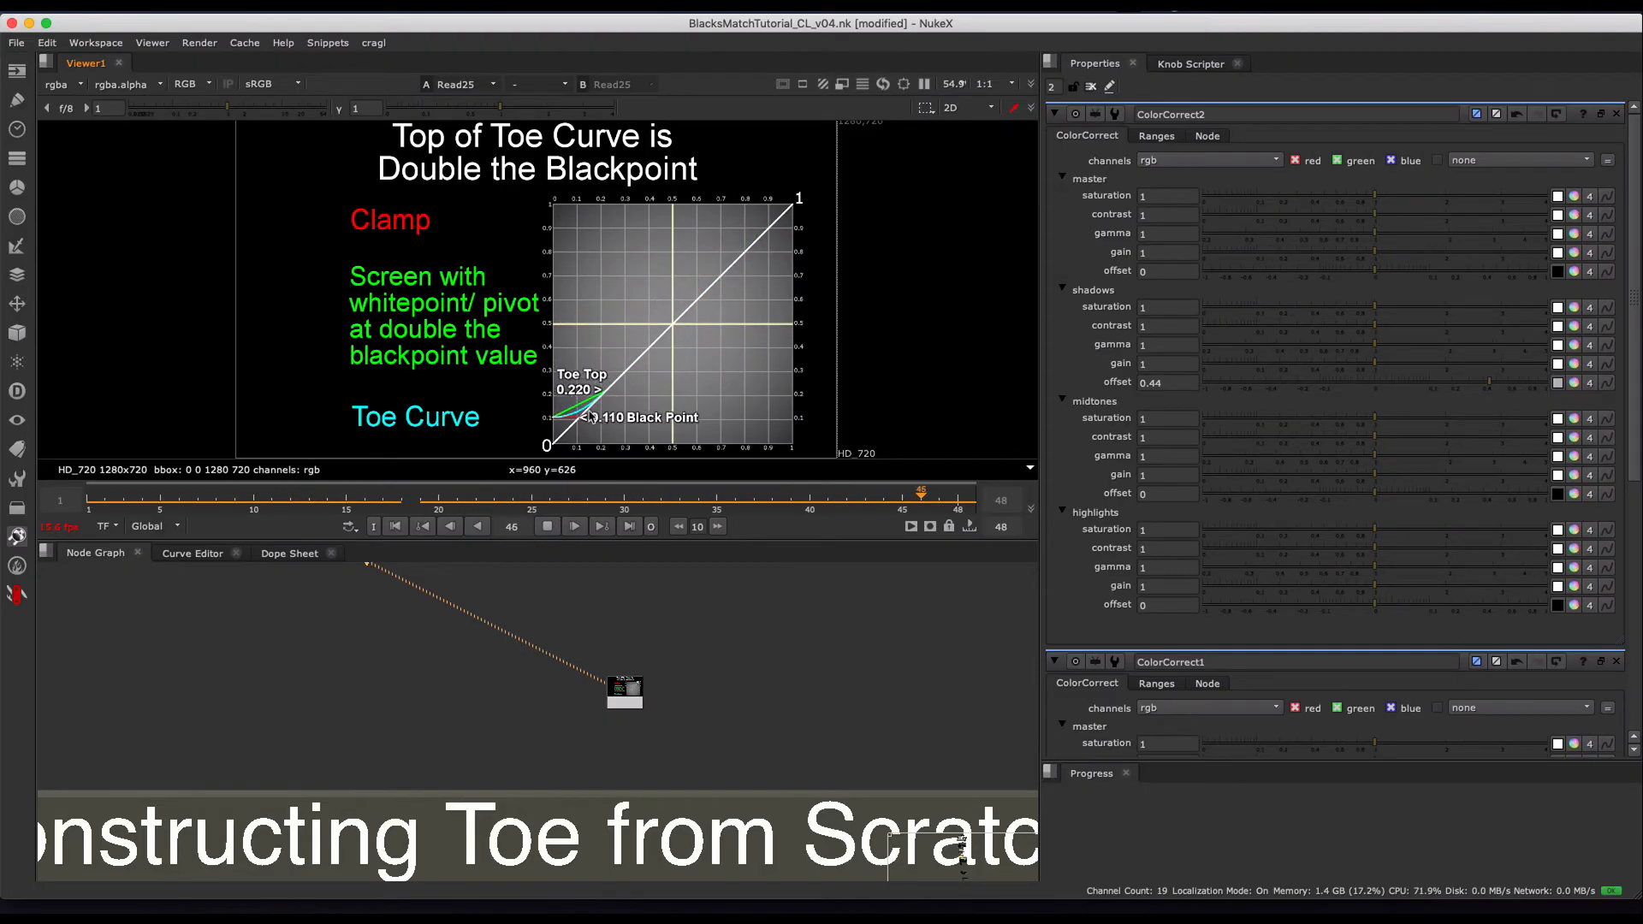
pyautogui.click(546, 522)
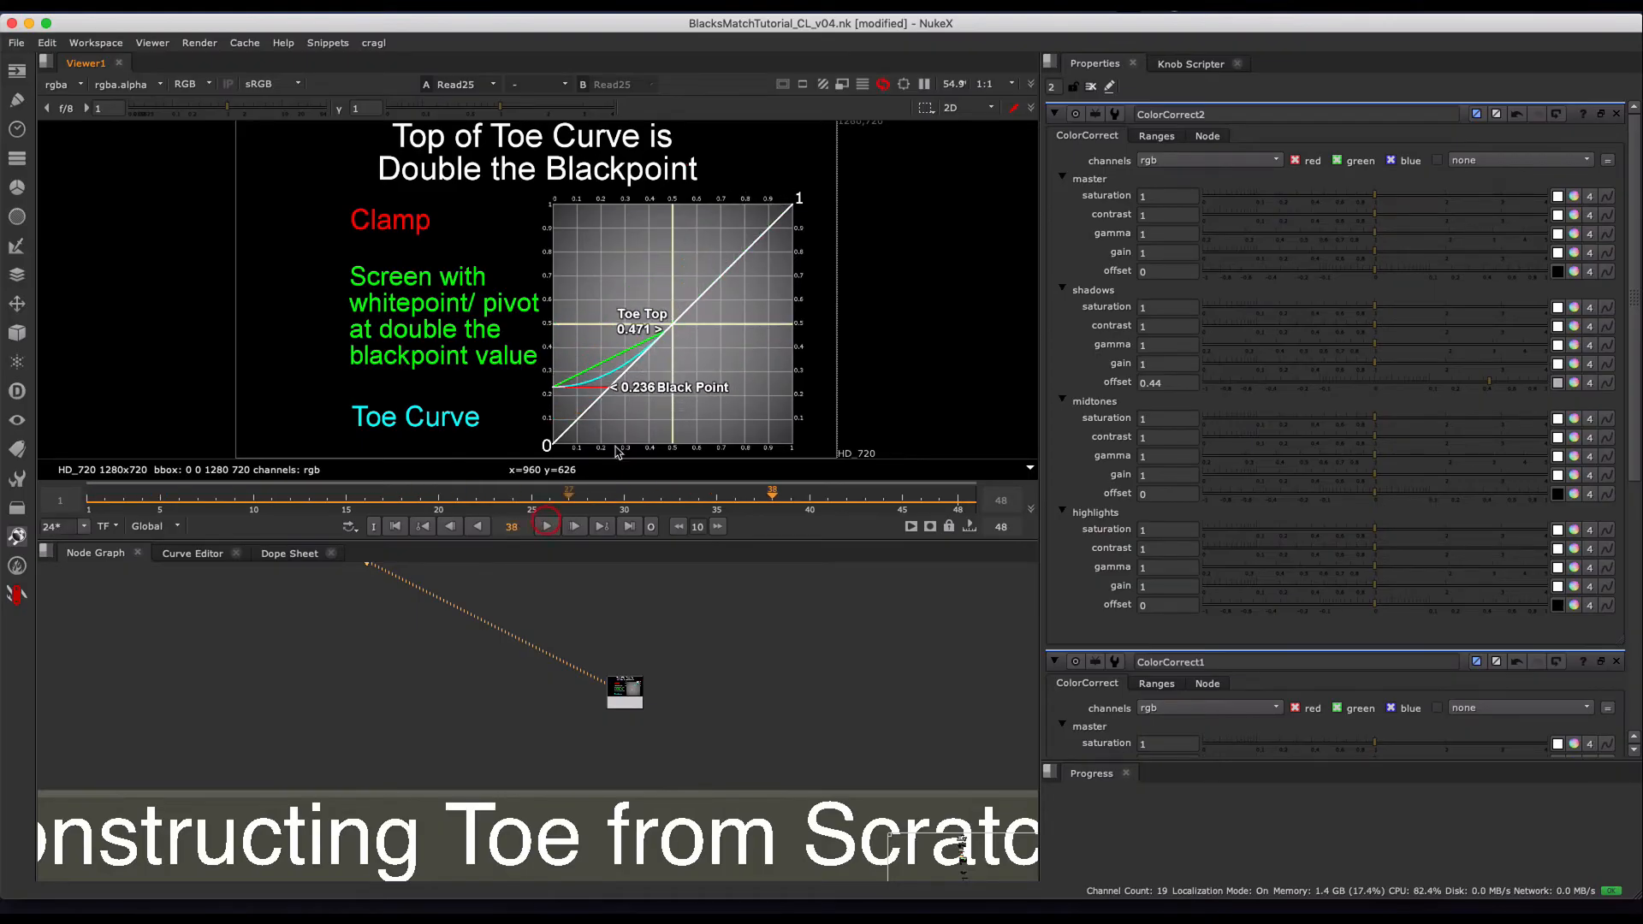
pyautogui.moveTo(577, 500); pyautogui.dragTo(683, 500)
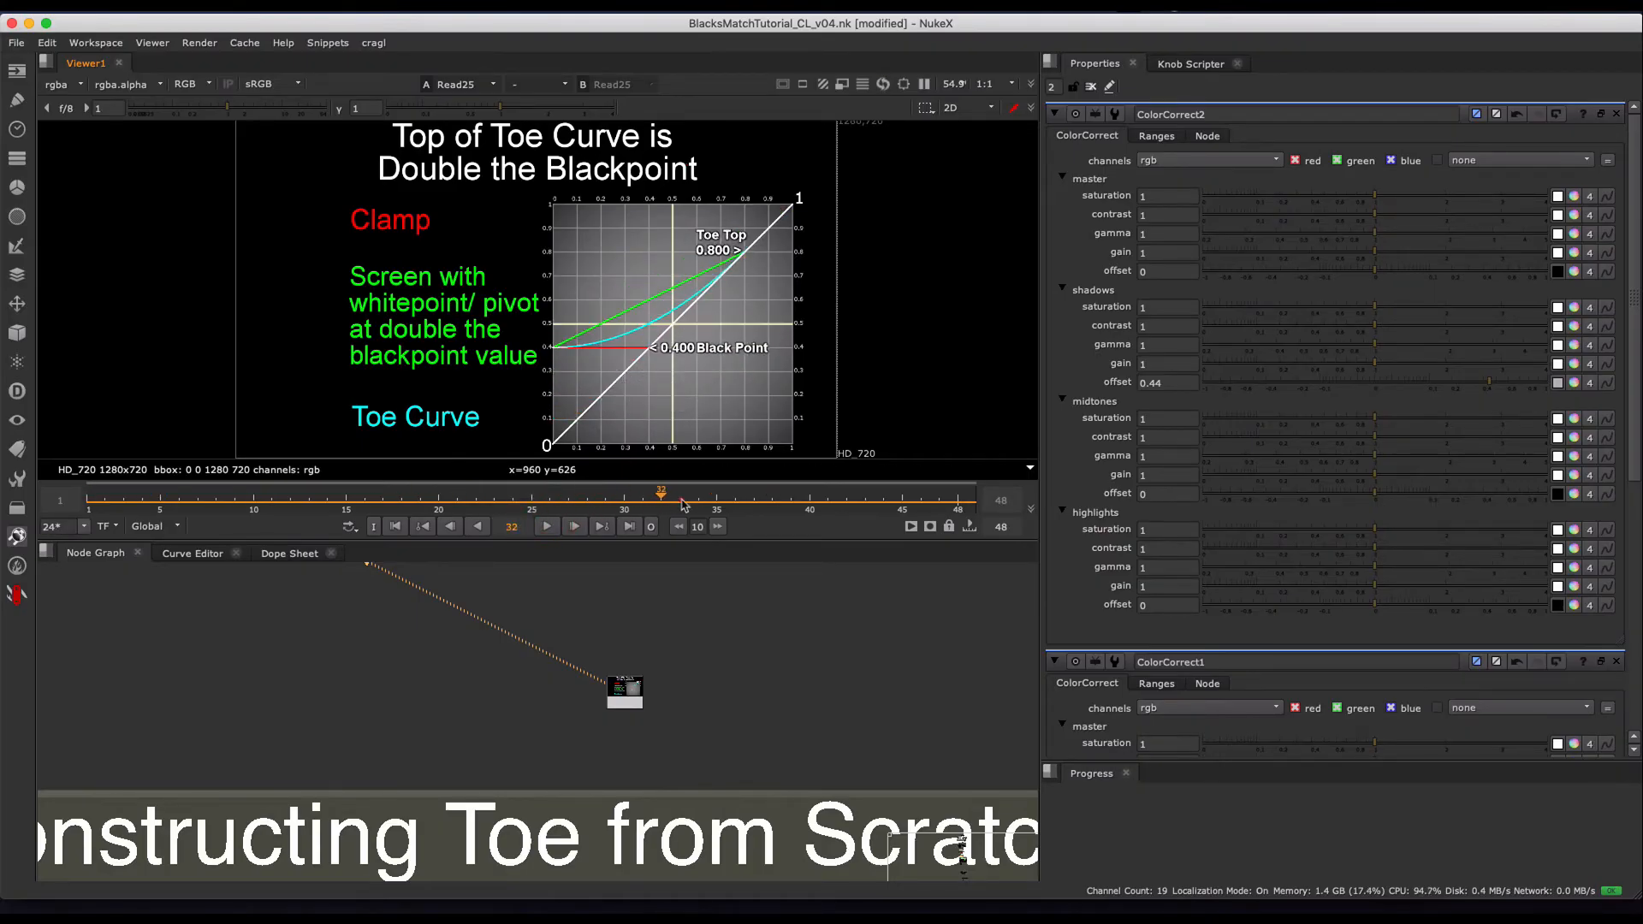
pyautogui.click(698, 496)
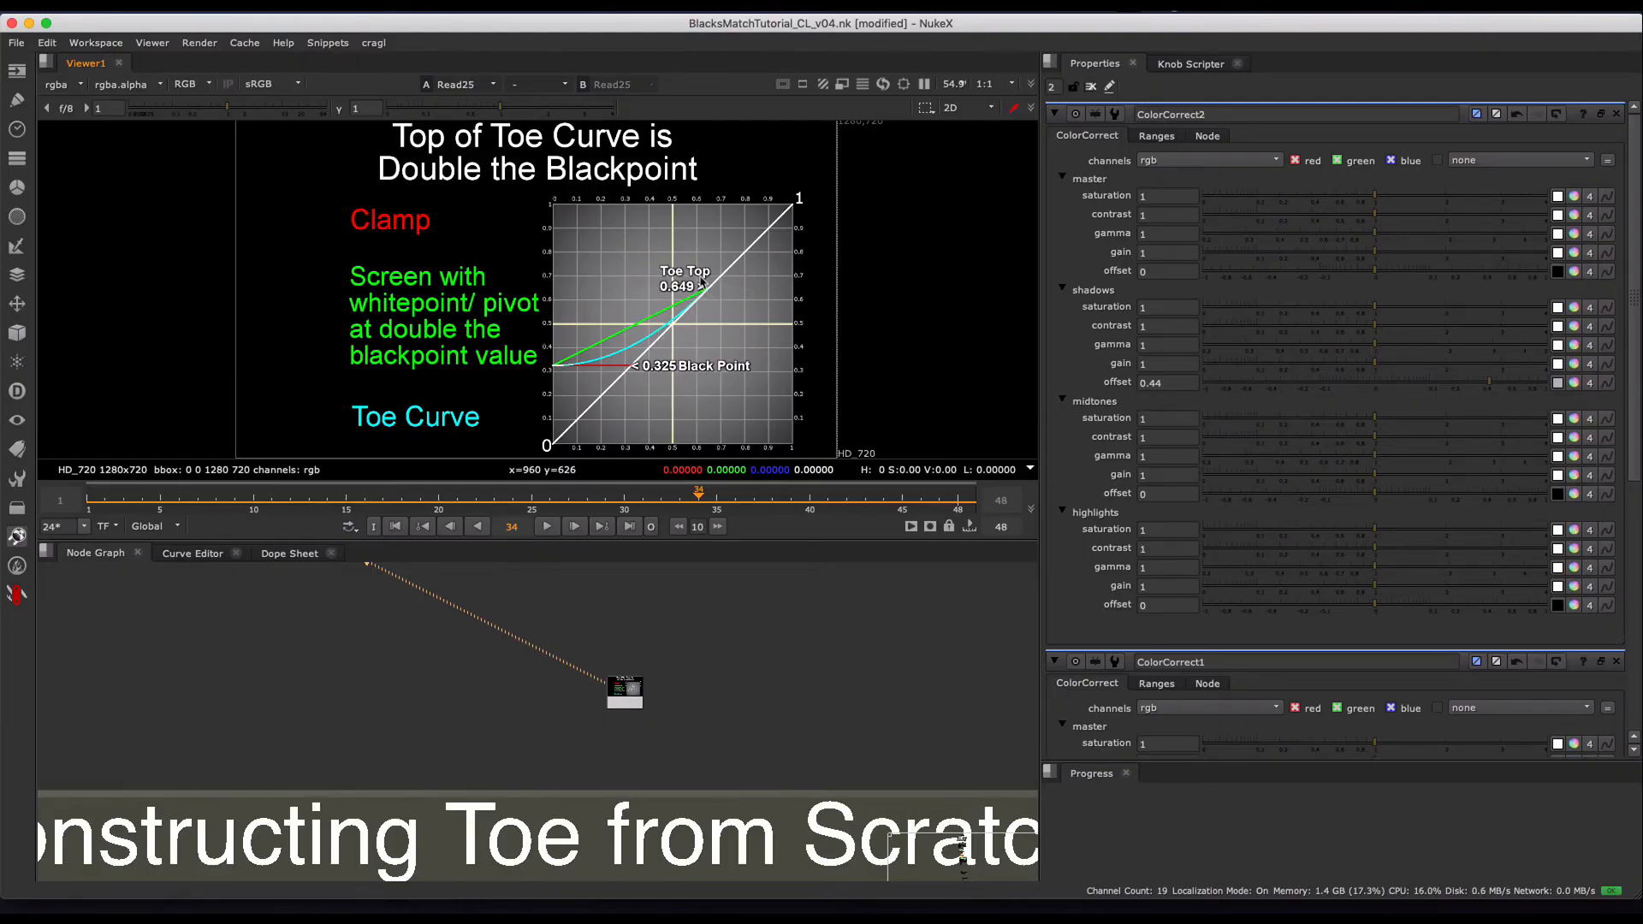
pyautogui.moveTo(702, 507)
pyautogui.mouseDown()
pyautogui.moveTo(480, 492)
pyautogui.moveTo(817, 492)
pyautogui.moveTo(659, 504)
pyautogui.moveTo(729, 493)
pyautogui.mouseUp()
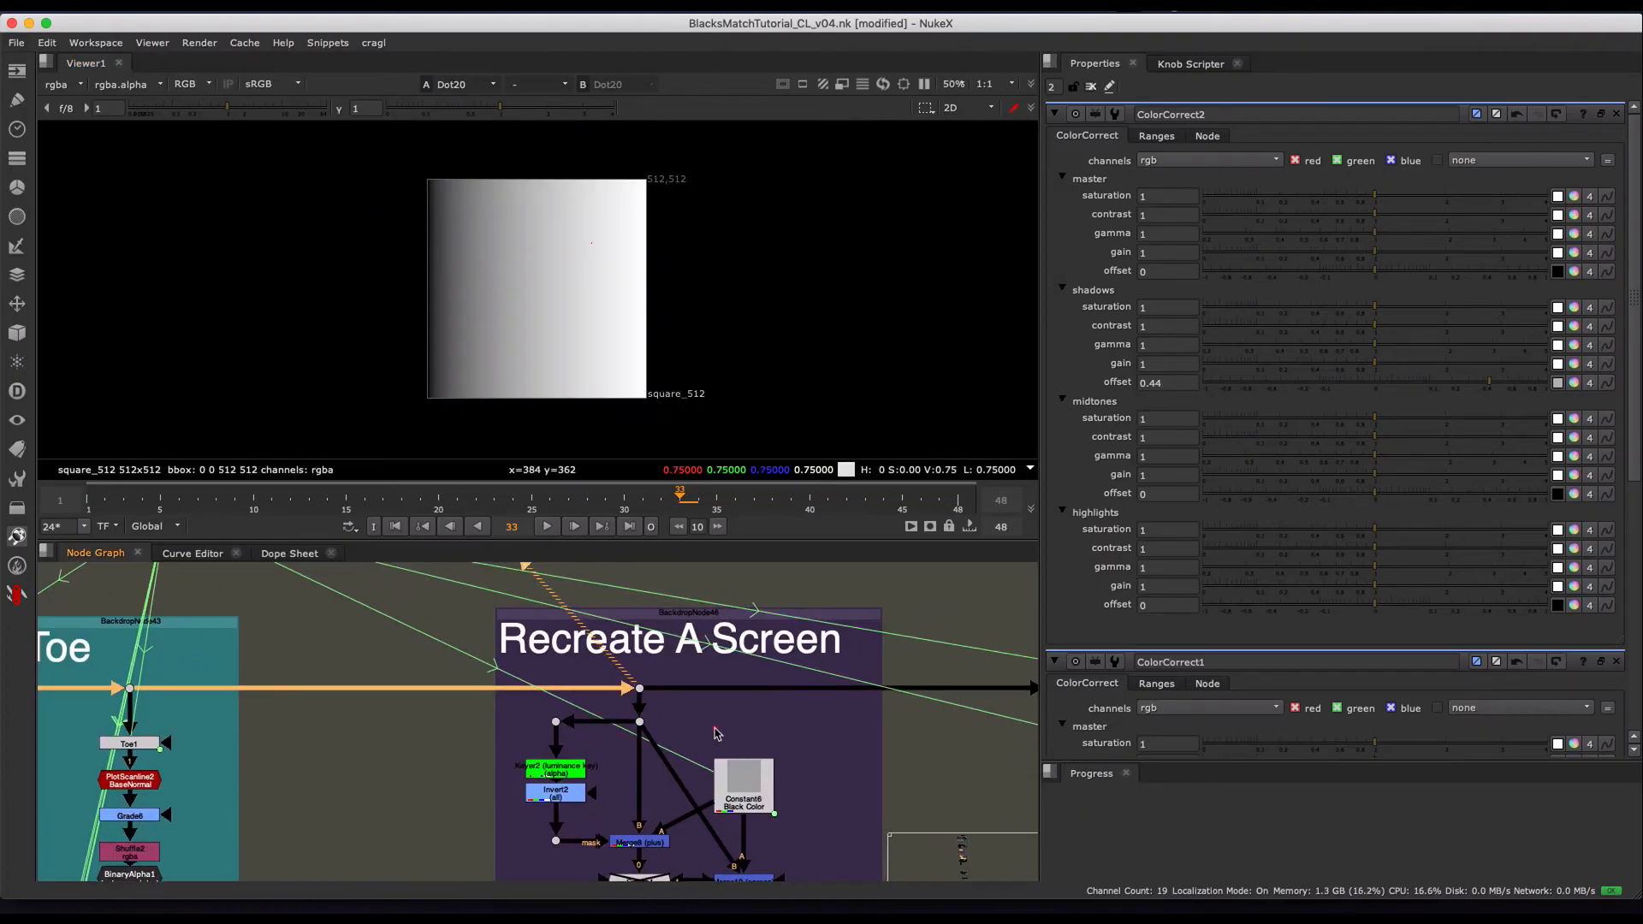
# - Go to the Recreate A Screen group and view its incoming ramp from Dot20
pyautogui.scroll(-2, 723, 717)
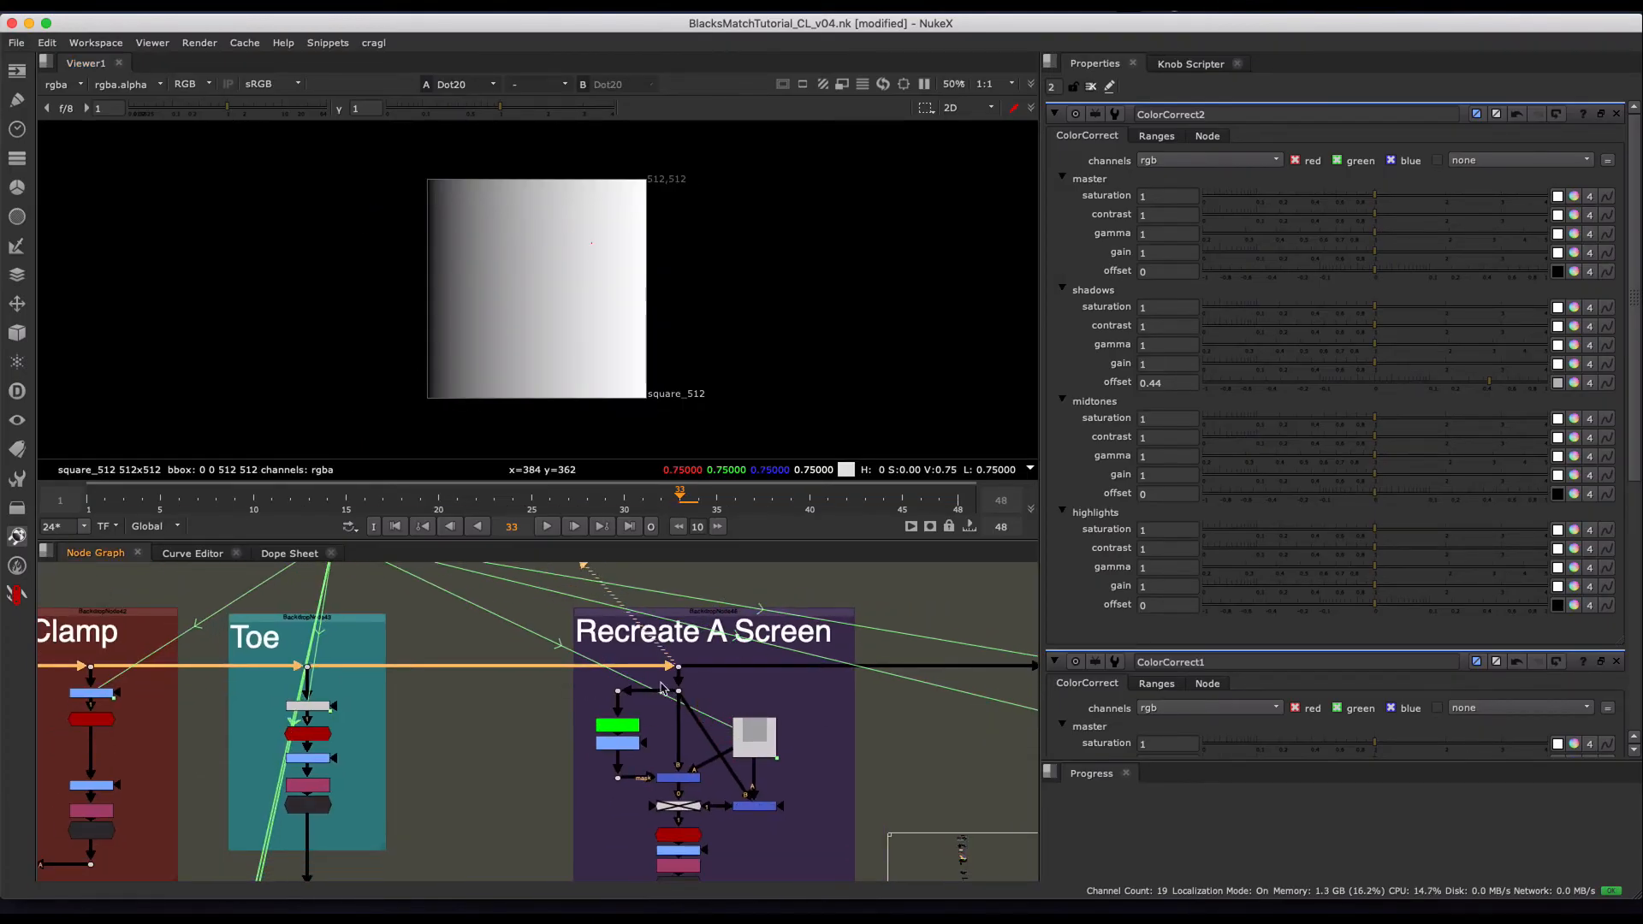
pyautogui.scroll(2, 668, 680)
pyautogui.moveTo(552, 667); pyautogui.dragTo(627, 713)
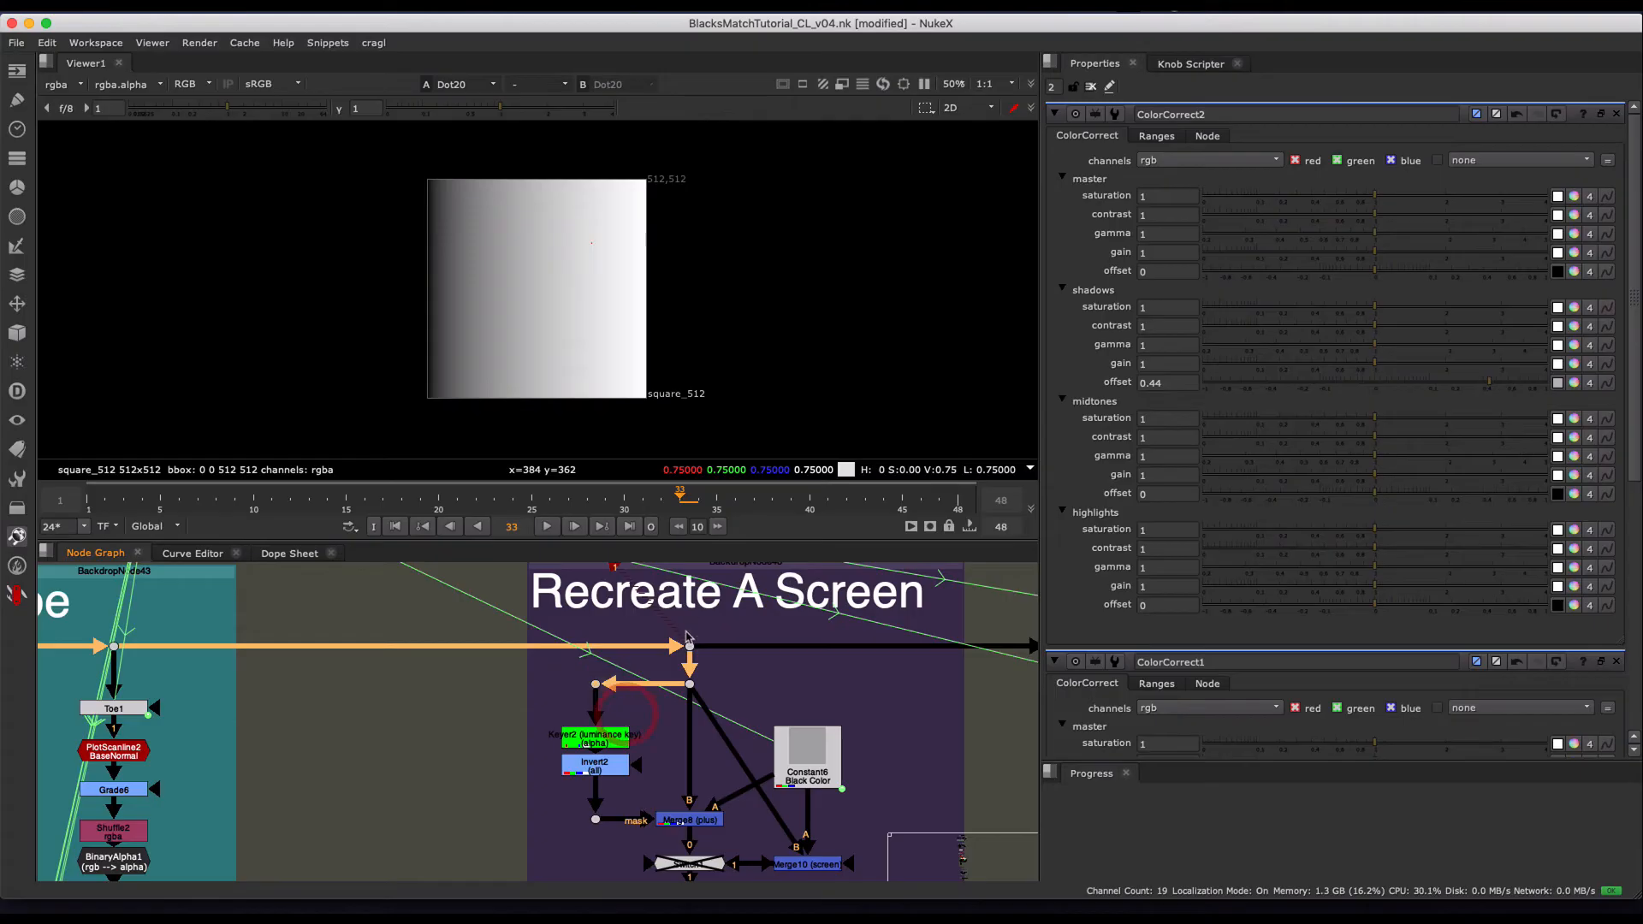
pyautogui.click(651, 668)
pyautogui.press('1')
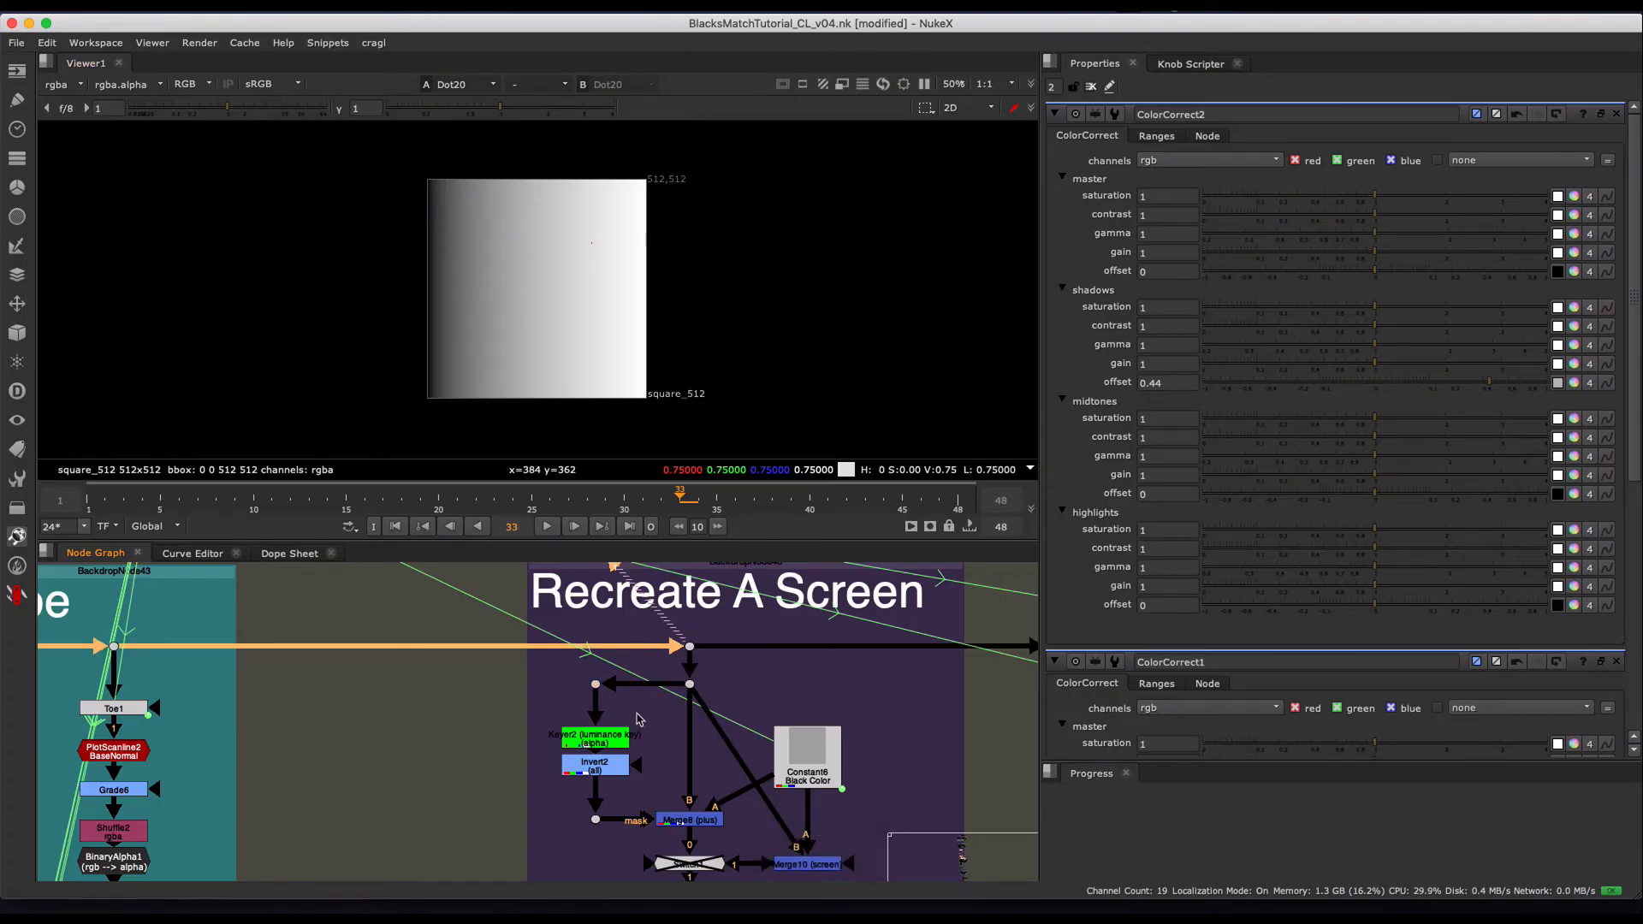
# - View the Keyer2 luminance key on the ramp and its Invert2 result, examining each between its two edges
pyautogui.scroll(4, 585, 730)
pyautogui.click(593, 732)
pyautogui.press('1')
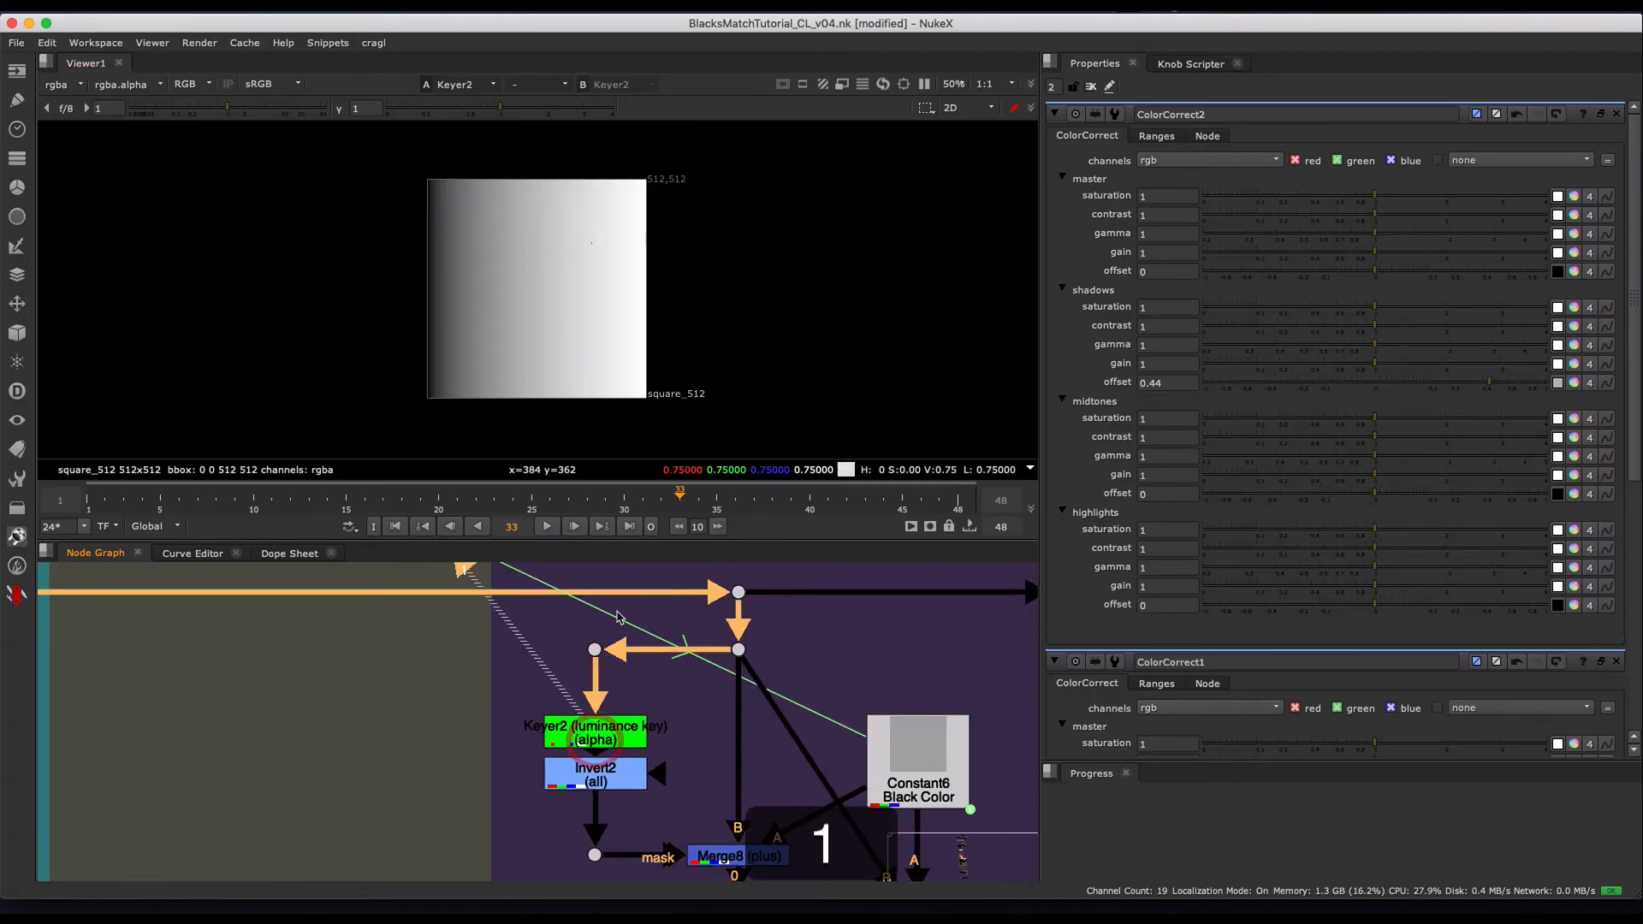
pyautogui.press('d')
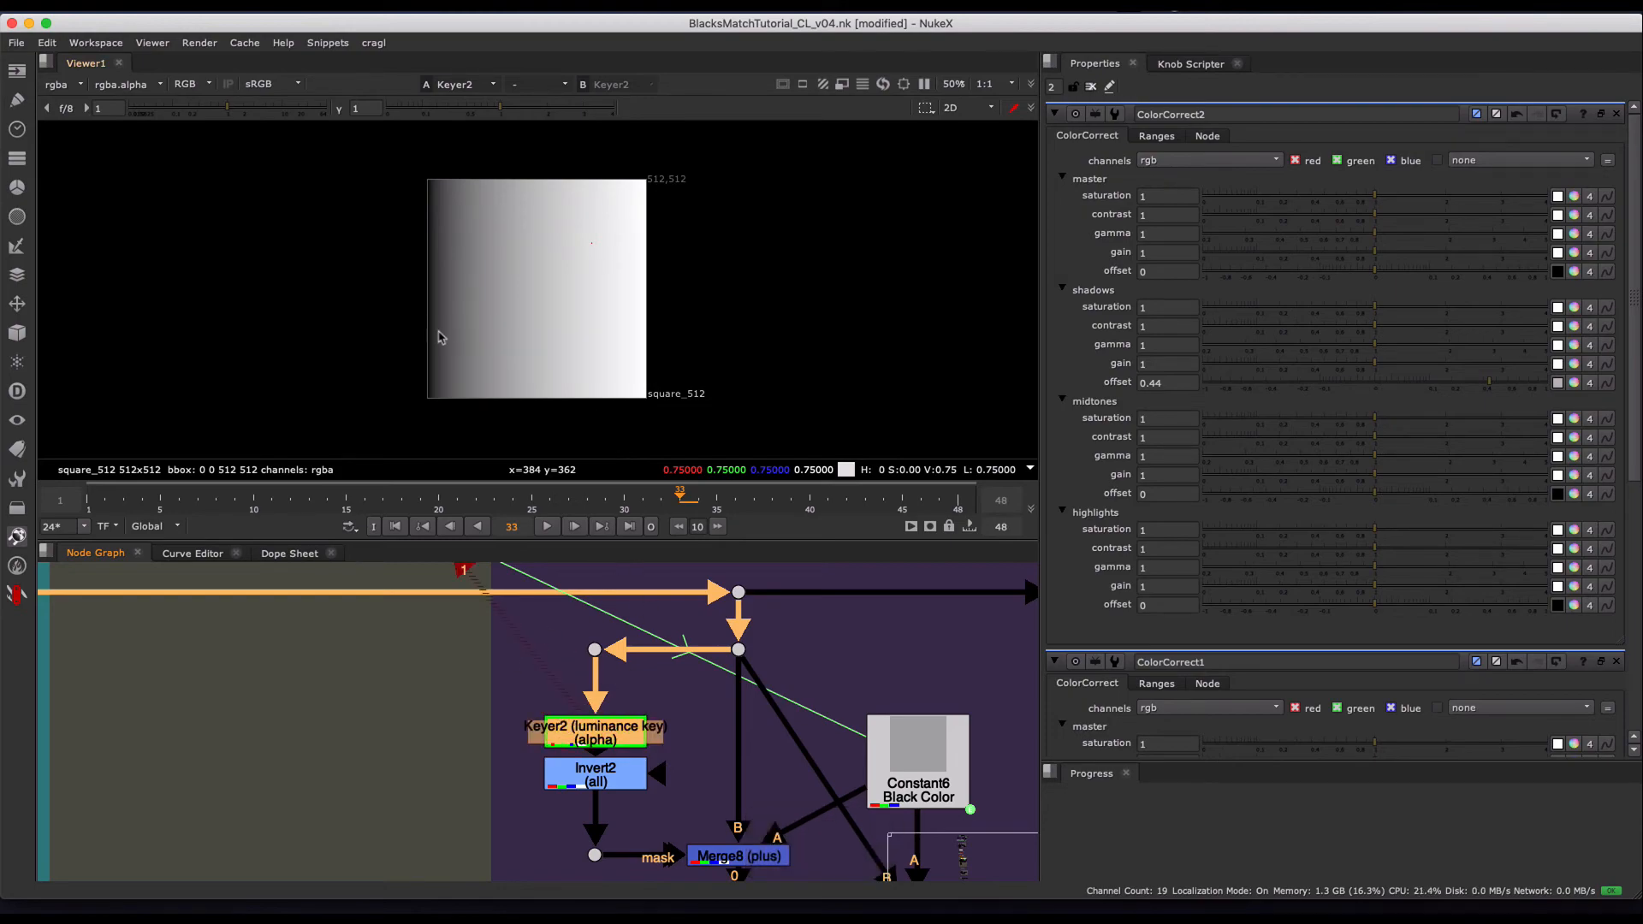
pyautogui.moveTo(430, 312); pyautogui.dragTo(652, 310)
pyautogui.click(590, 785)
pyautogui.press('1')
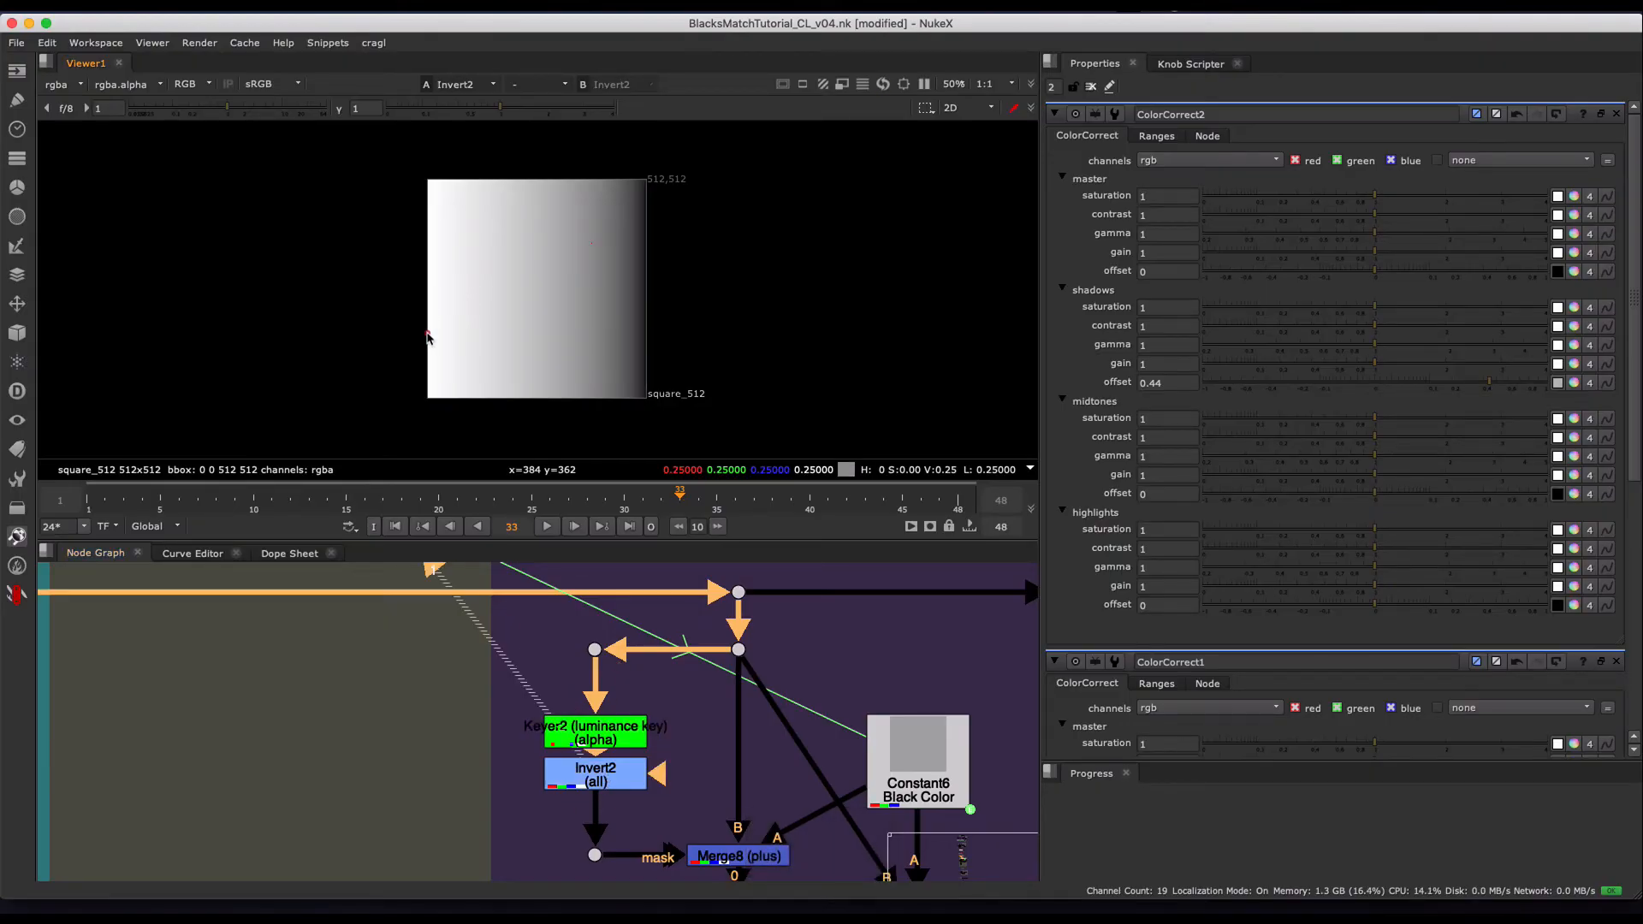
pyautogui.click(427, 336)
# - View the Constant6 black color in the Recreate A Screen group and scrub it to frame 12
pyautogui.moveTo(774, 752); pyautogui.dragTo(649, 638, button='middle')
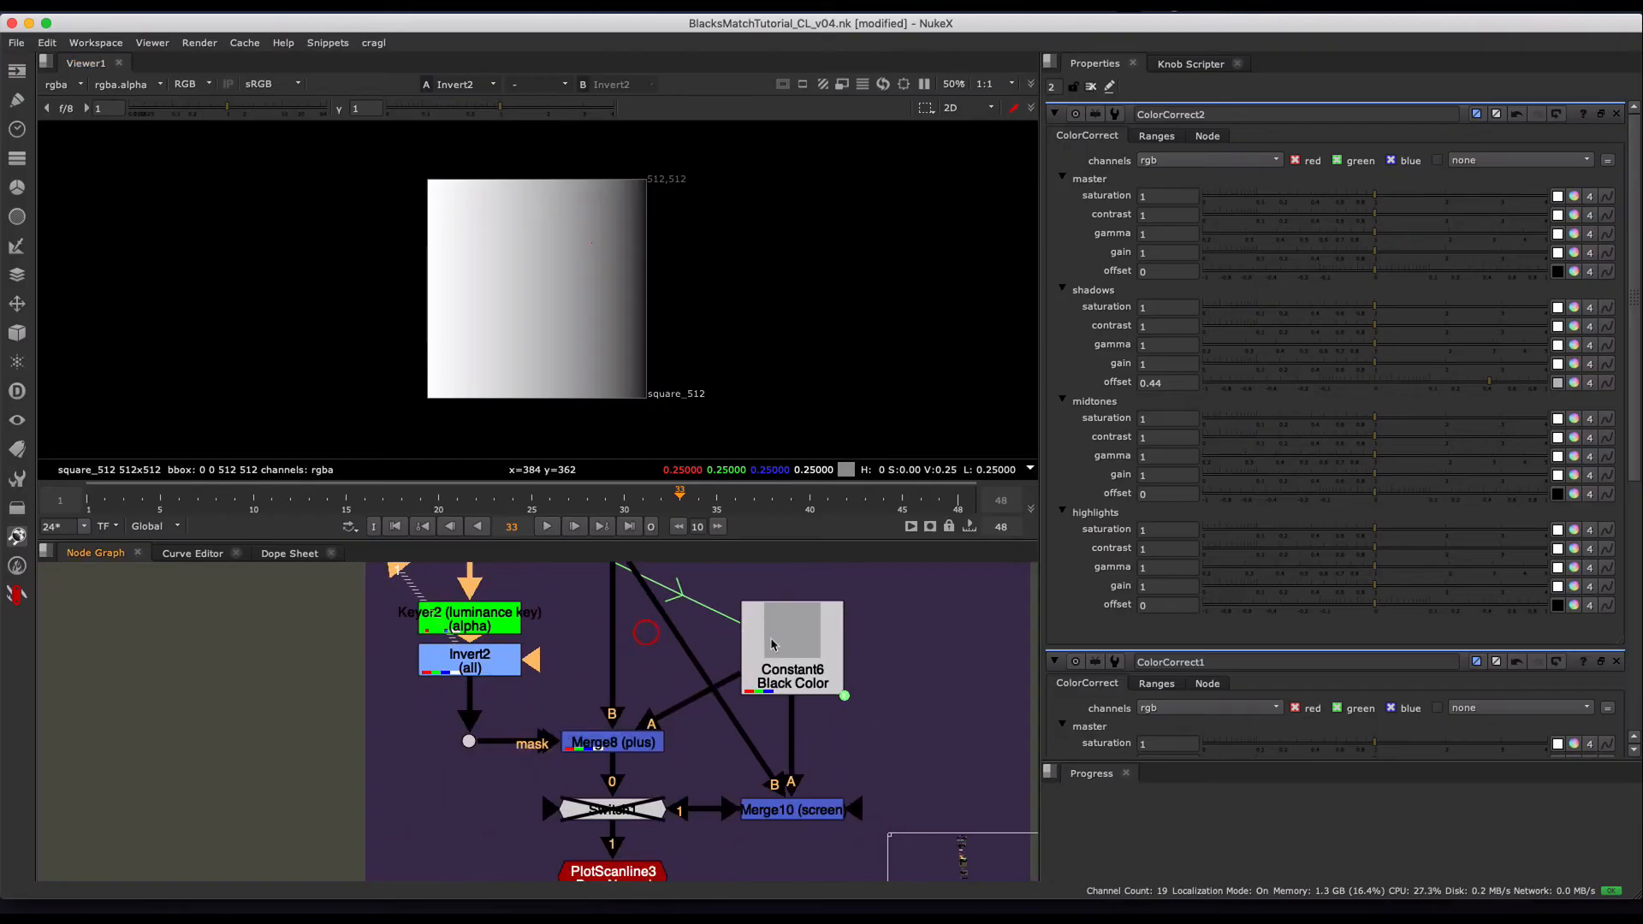
pyautogui.click(788, 656)
pyautogui.press('1')
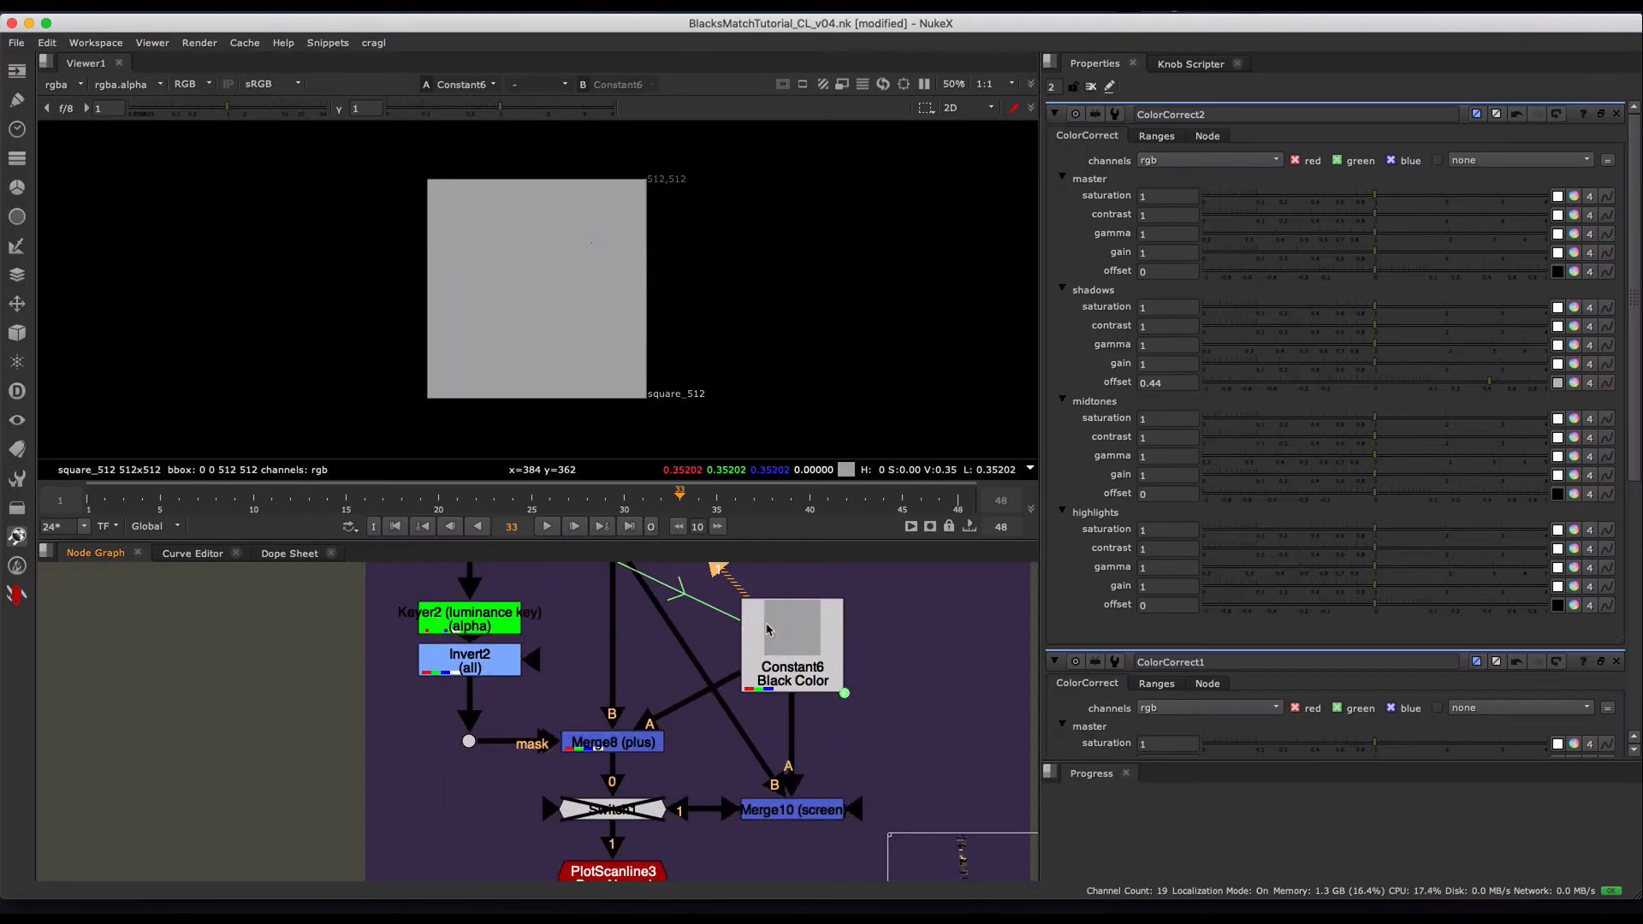
pyautogui.moveTo(422, 495); pyautogui.dragTo(290, 496)
# - Play the Merge8 (plus) result, and examine the Invert2 mask driving it at frame 1
pyautogui.click(620, 741)
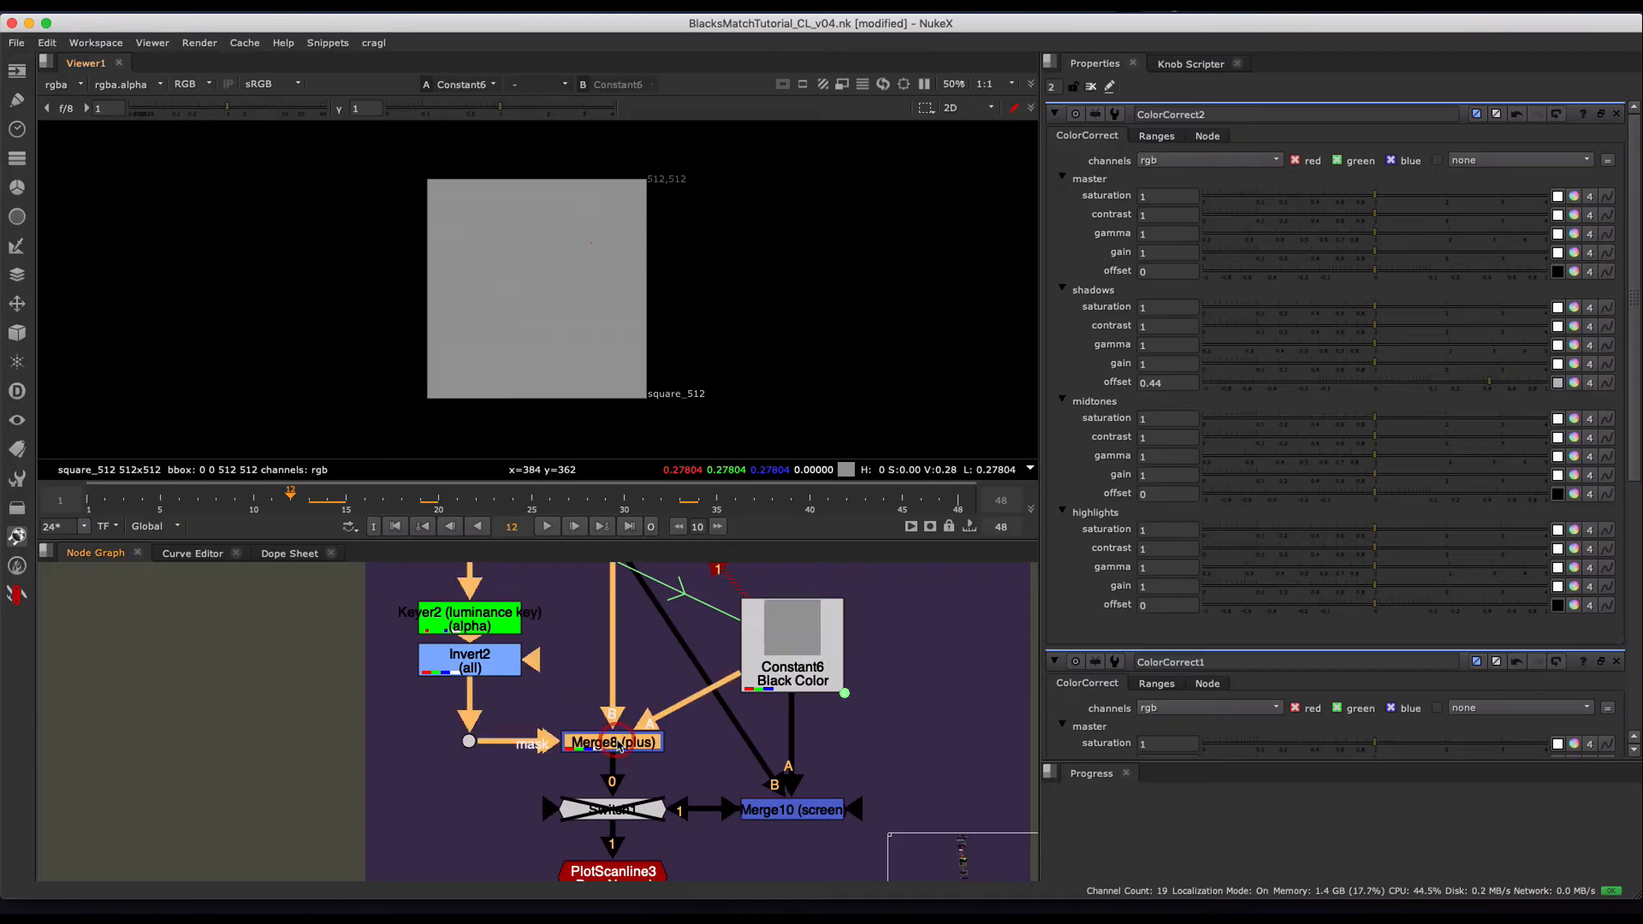
pyautogui.press('1')
pyautogui.click(546, 527)
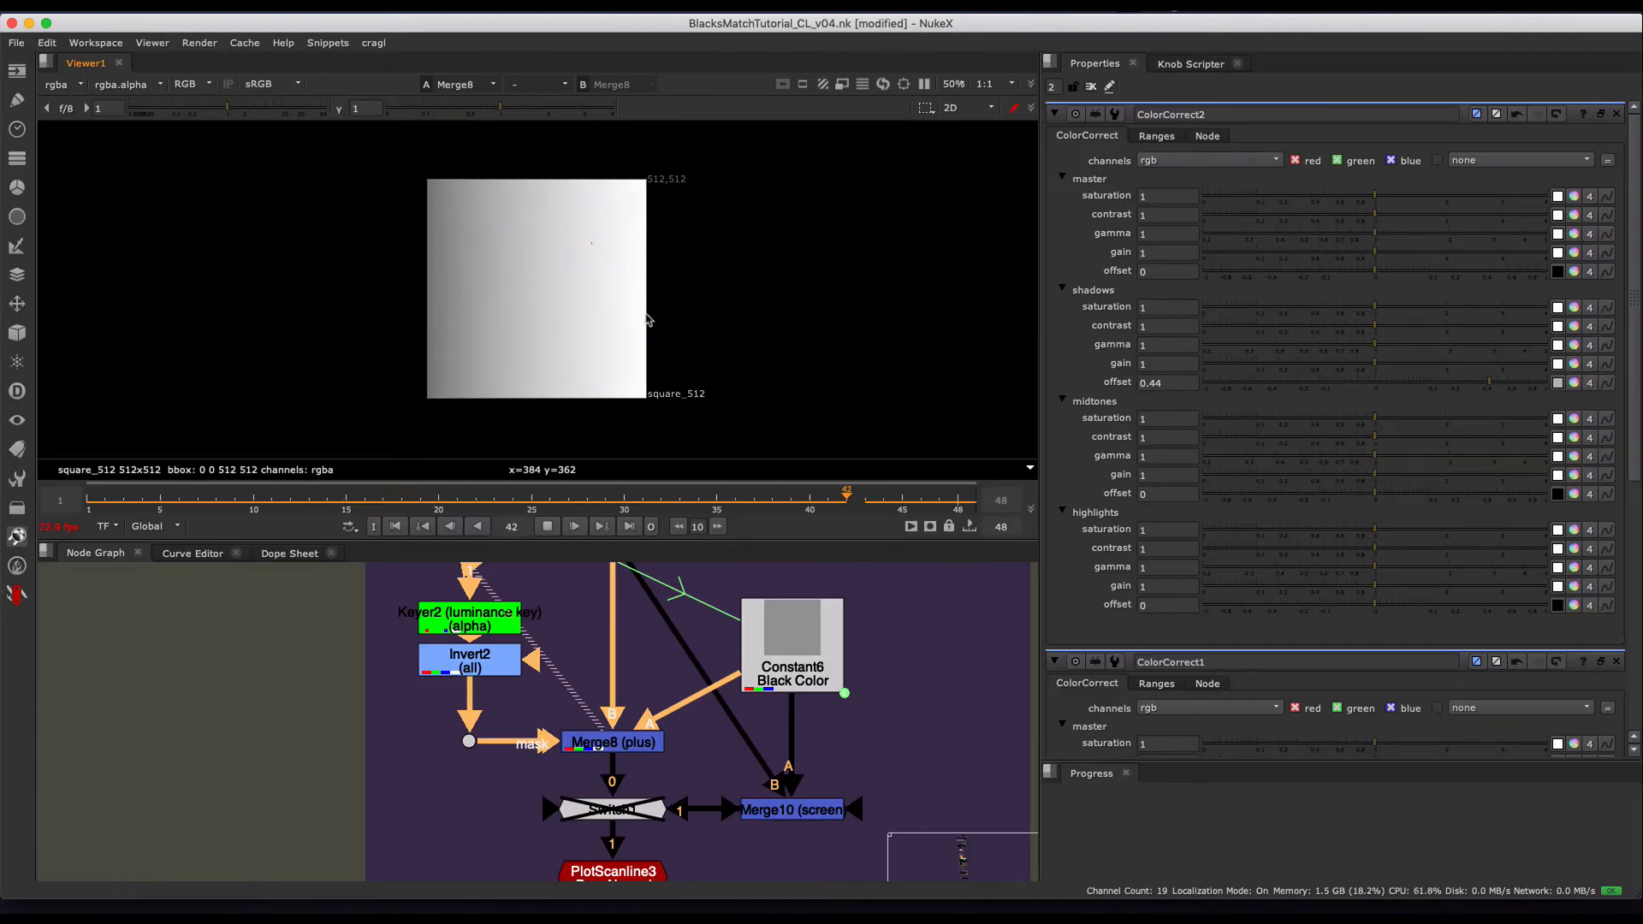
pyautogui.click(454, 667)
pyautogui.press('1')
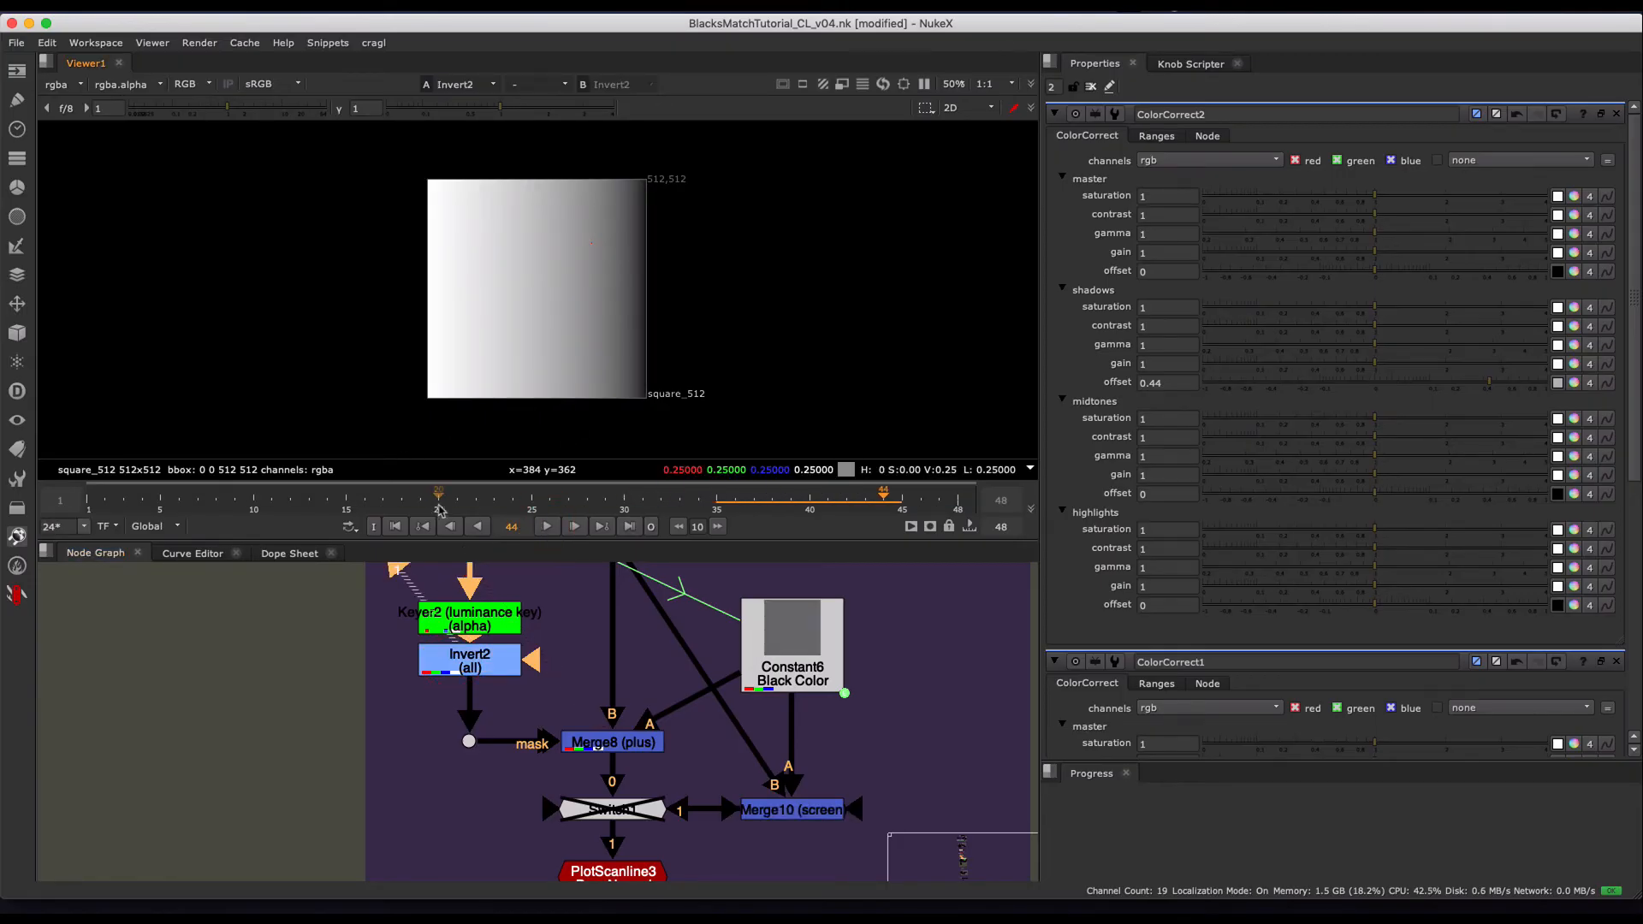
pyautogui.moveTo(439, 505); pyautogui.dragTo(134, 483)
pyautogui.moveTo(587, 347); pyautogui.dragTo(649, 340)
# - View the PlotScanline3 curve, play it to examine the lifted black point, and scrub to frame 21
pyautogui.moveTo(654, 630); pyautogui.dragTo(677, 485, button='middle')
pyautogui.click(637, 729)
pyautogui.press('1')
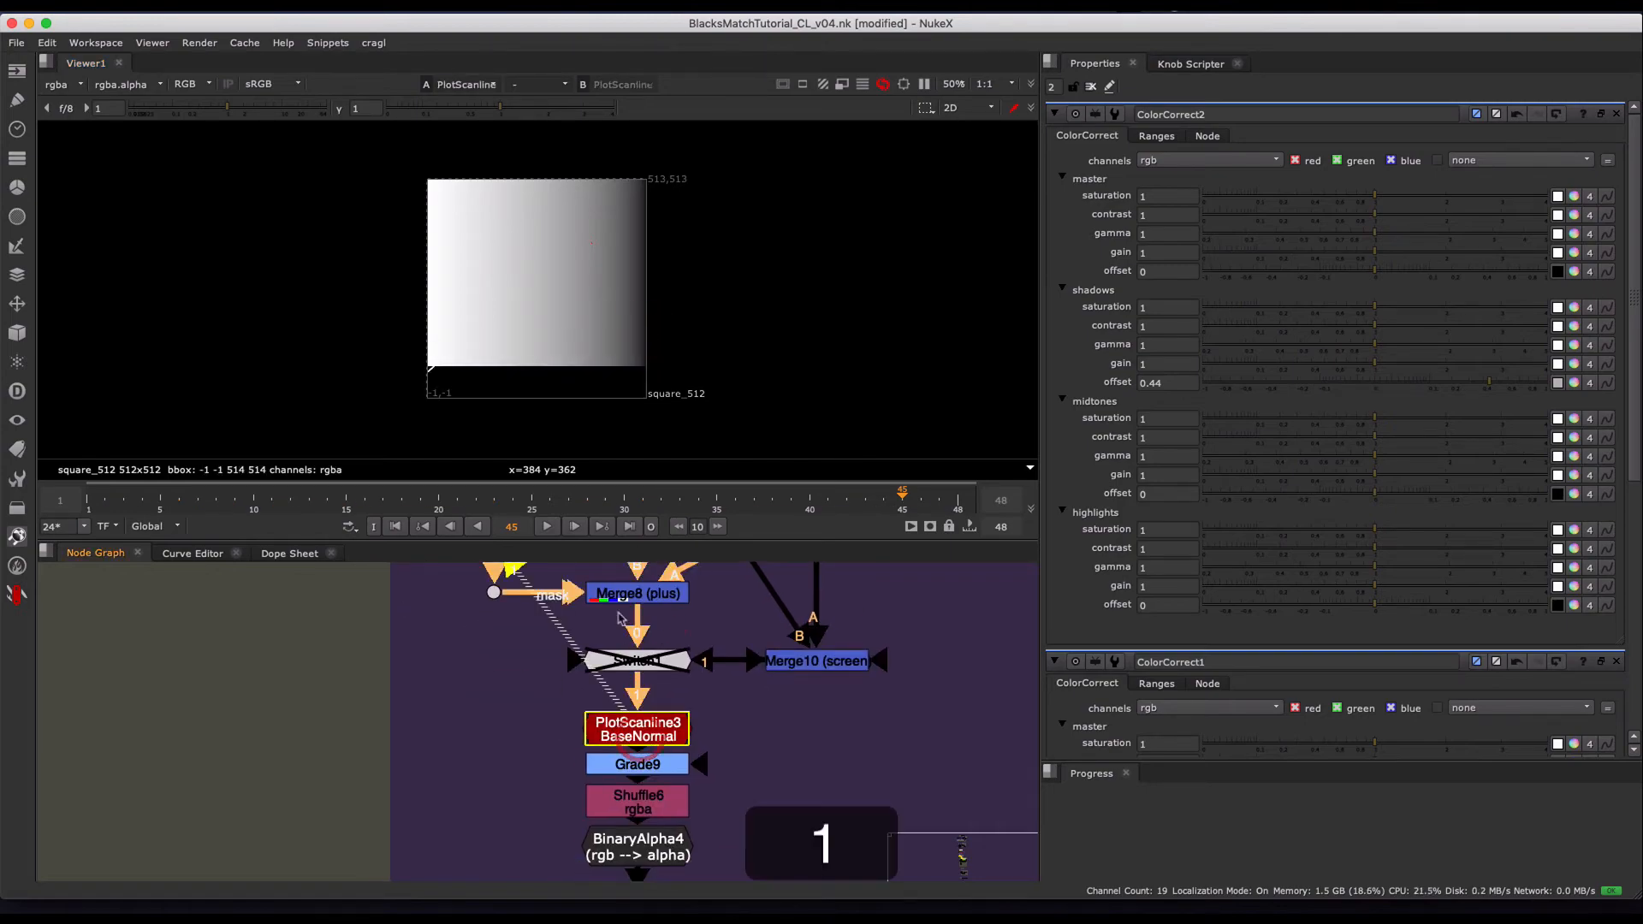
pyautogui.click(549, 527)
pyautogui.scroll(-2, 677, 748)
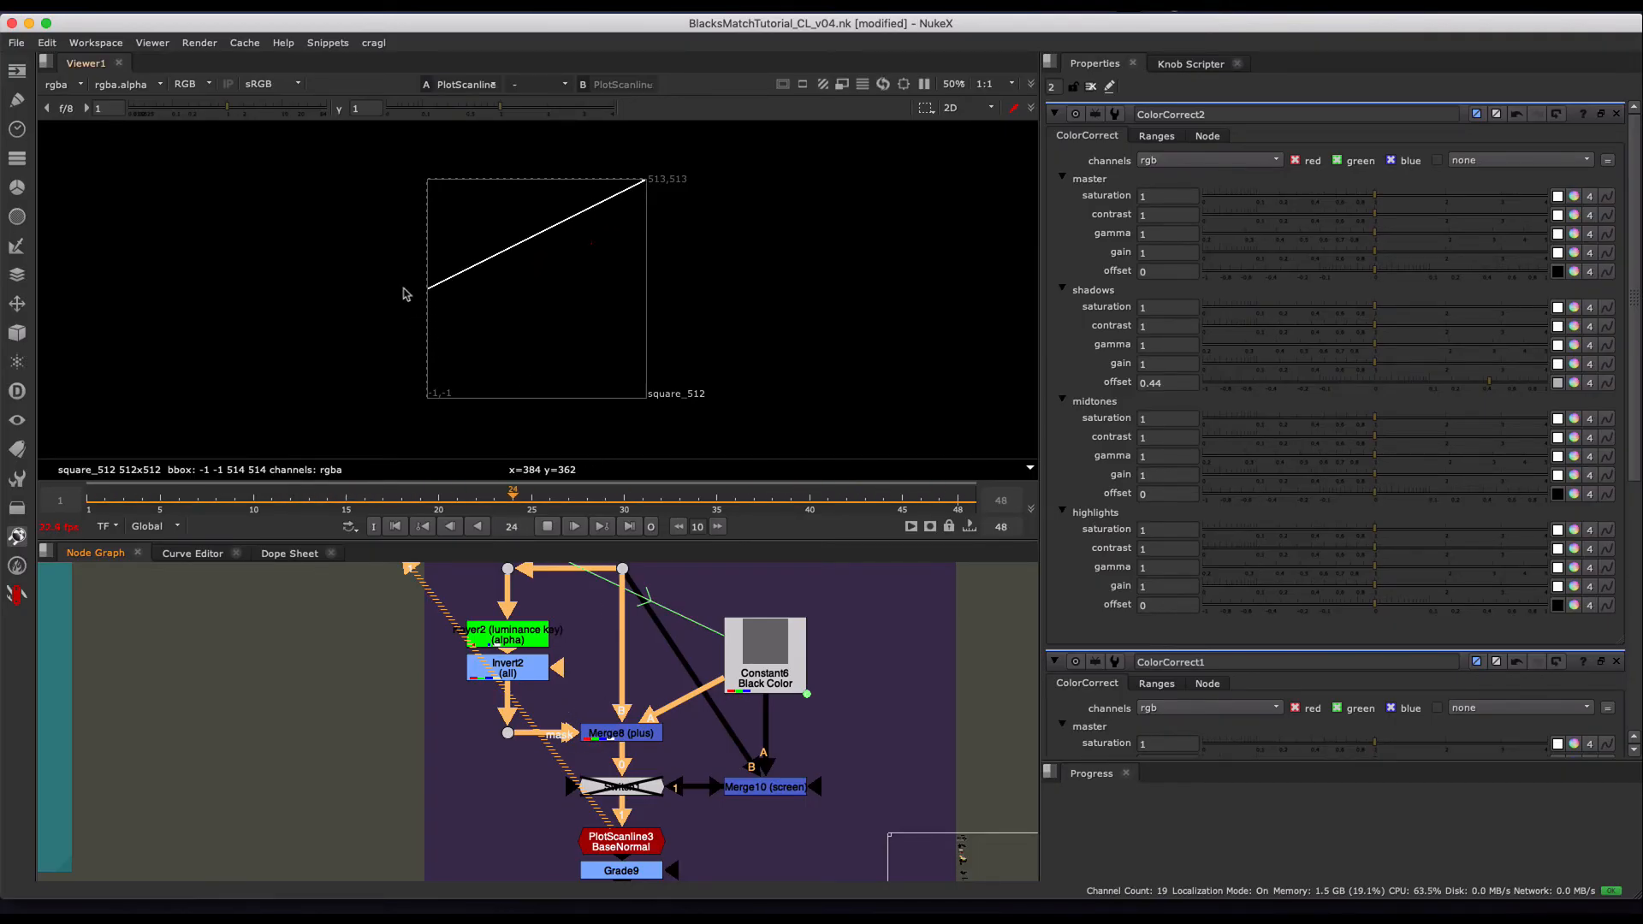
pyautogui.moveTo(364, 221); pyautogui.dragTo(424, 330)
pyautogui.moveTo(439, 416); pyautogui.dragTo(434, 422)
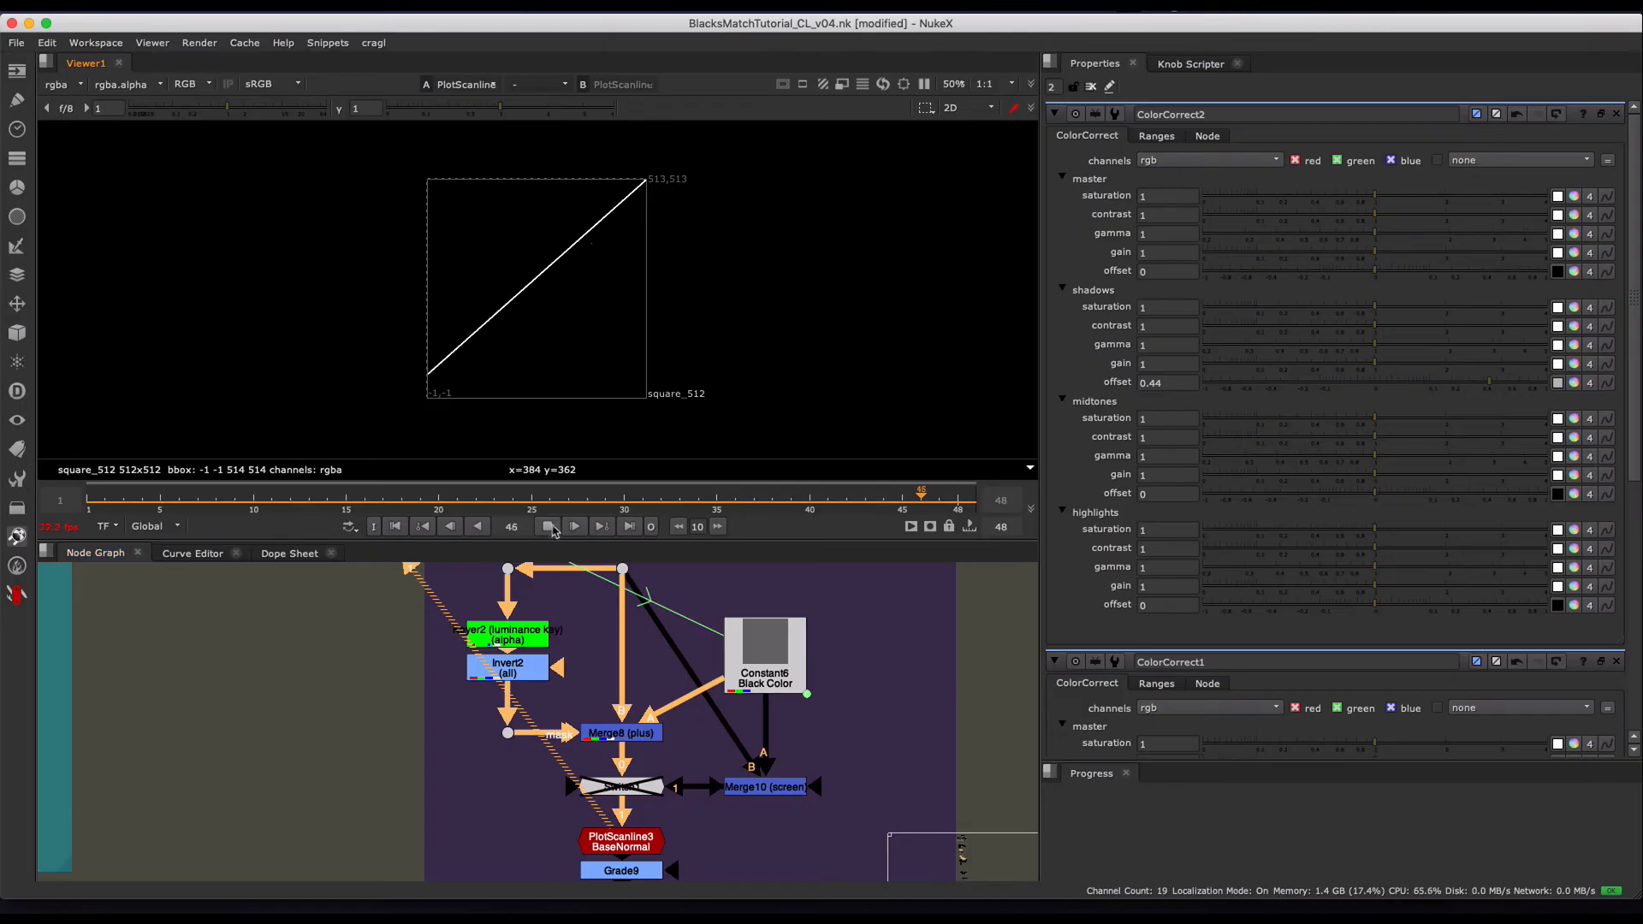
pyautogui.click(532, 503)
pyautogui.moveTo(531, 503); pyautogui.dragTo(457, 498)
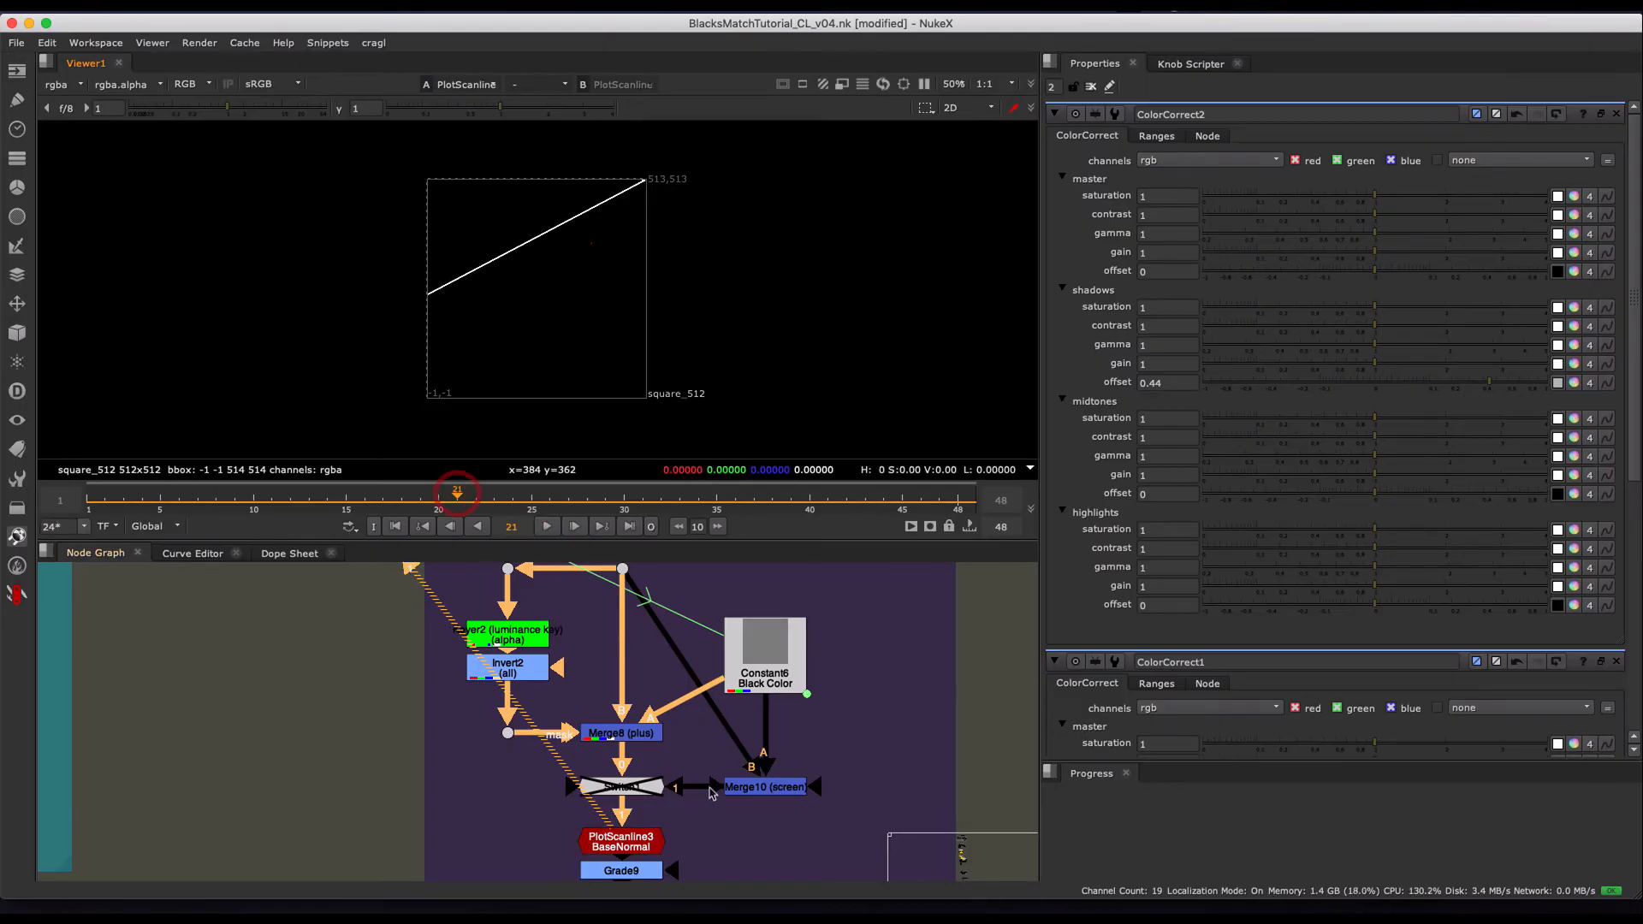
# - Load Merge10 (screen) and Merge8 (plus) in separate viewer inputs and compare them with the viewer gamma at 0.24
pyautogui.moveTo(733, 794); pyautogui.dragTo(703, 760, button='middle')
pyautogui.click(724, 753)
pyautogui.press('2')
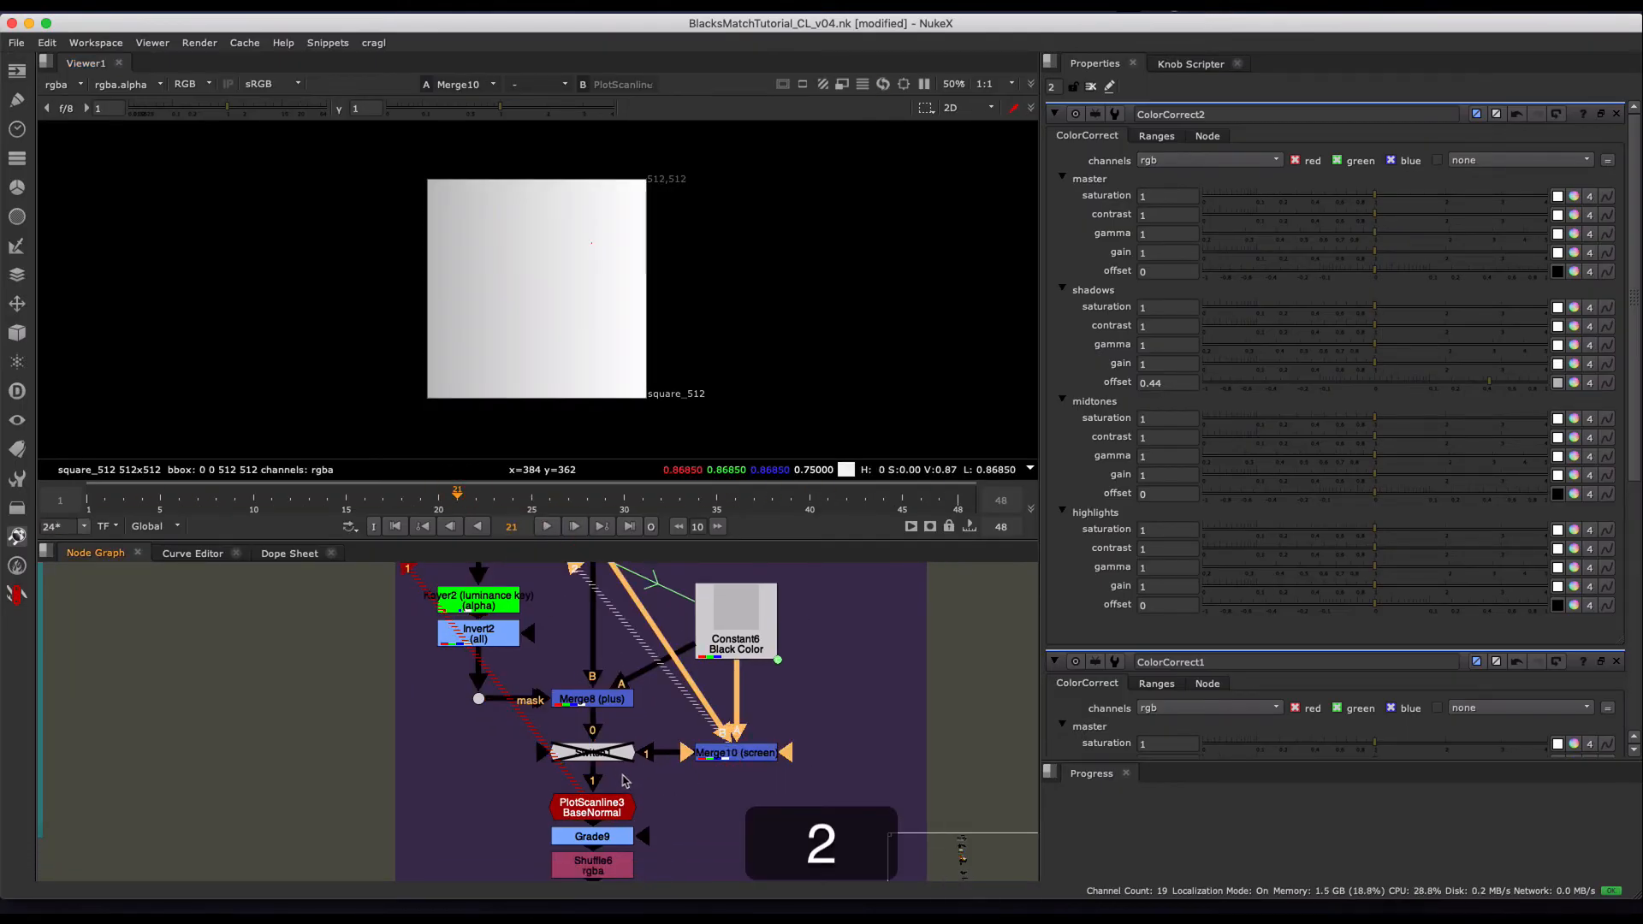
pyautogui.click(592, 699)
pyautogui.press('1')
pyautogui.press('2')
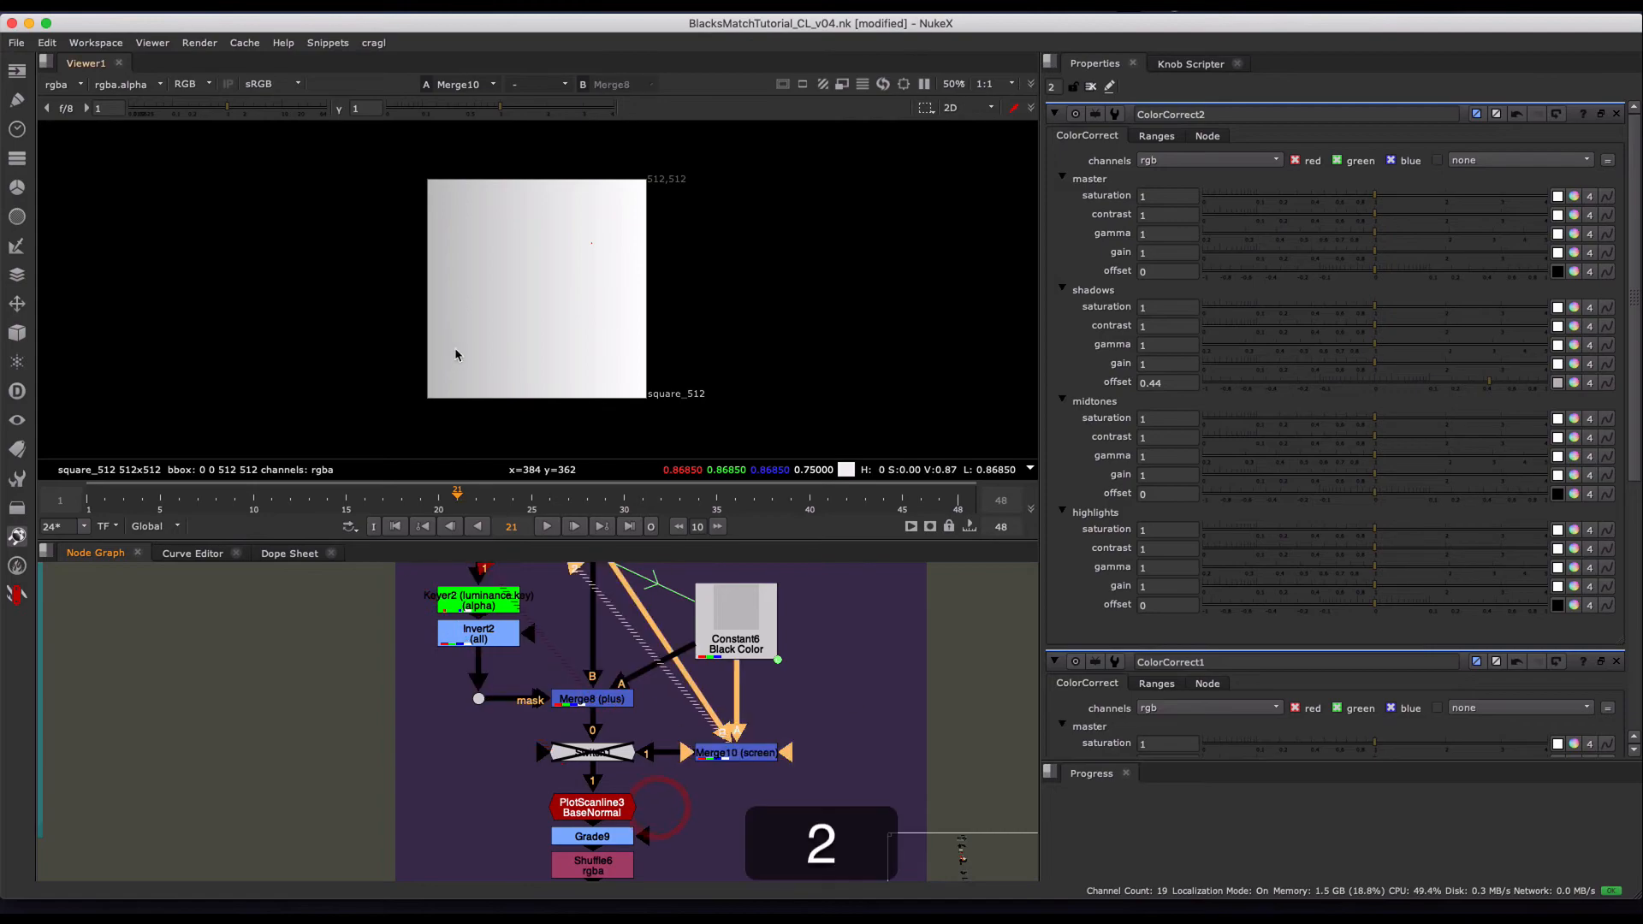
pyautogui.moveTo(450, 111); pyautogui.dragTo(442, 112)
pyautogui.click(542, 236)
pyautogui.press('2')
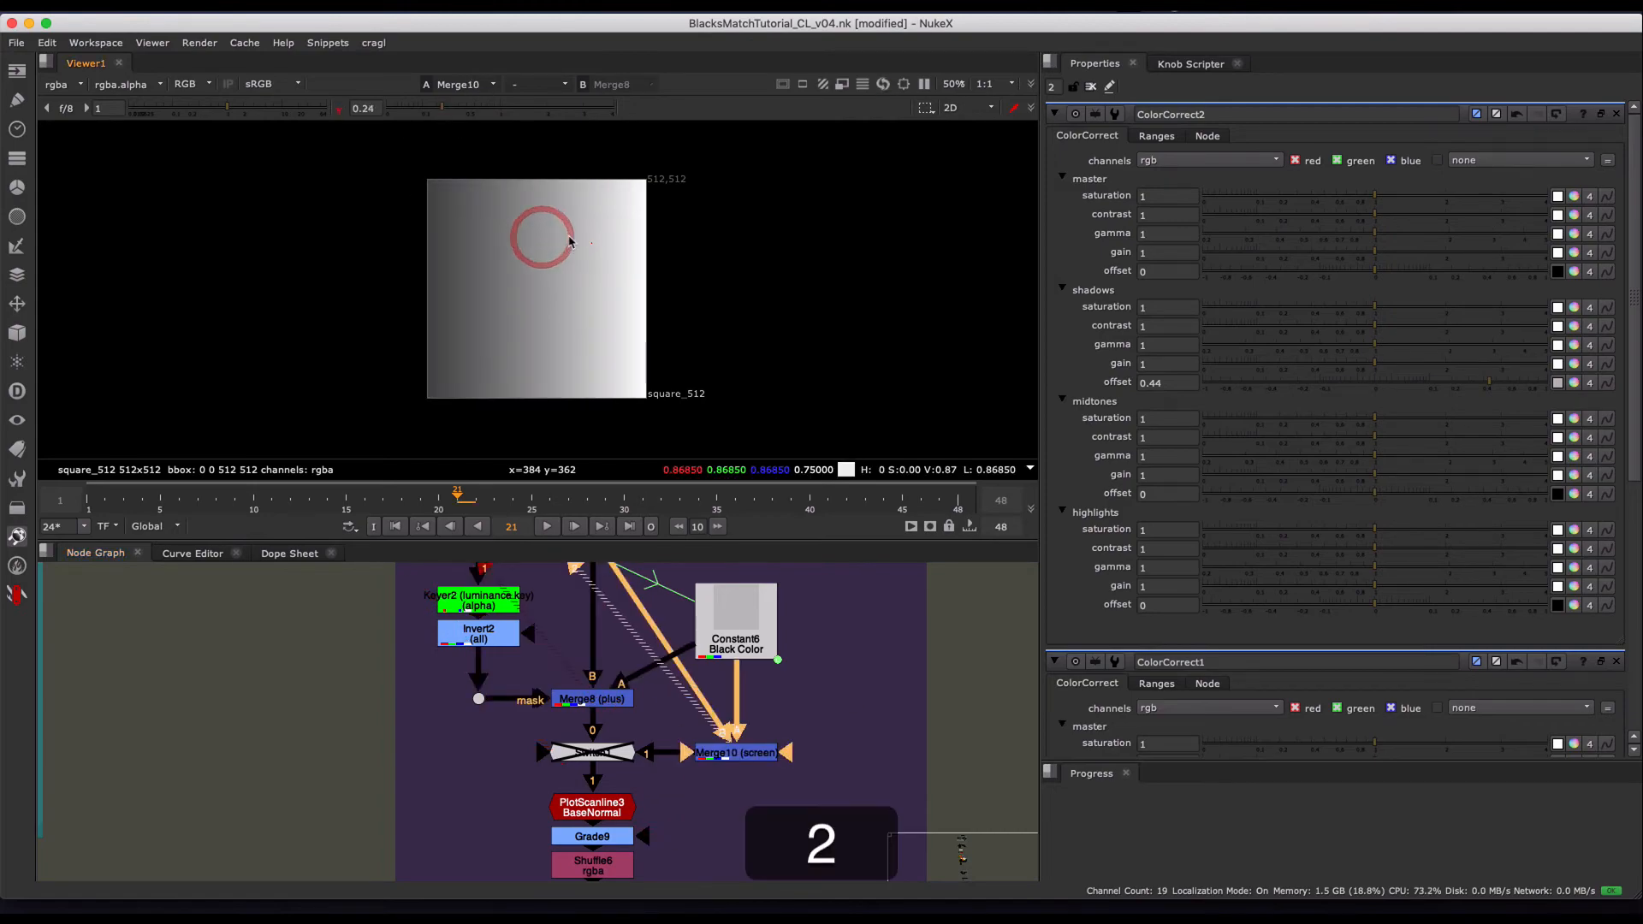
pyautogui.press('1')
# - View PlotScanline3, reset the viewer gamma to 1, and toggle Switch1 to compare the plus and screen curves
pyautogui.click(591, 808)
pyautogui.press('1')
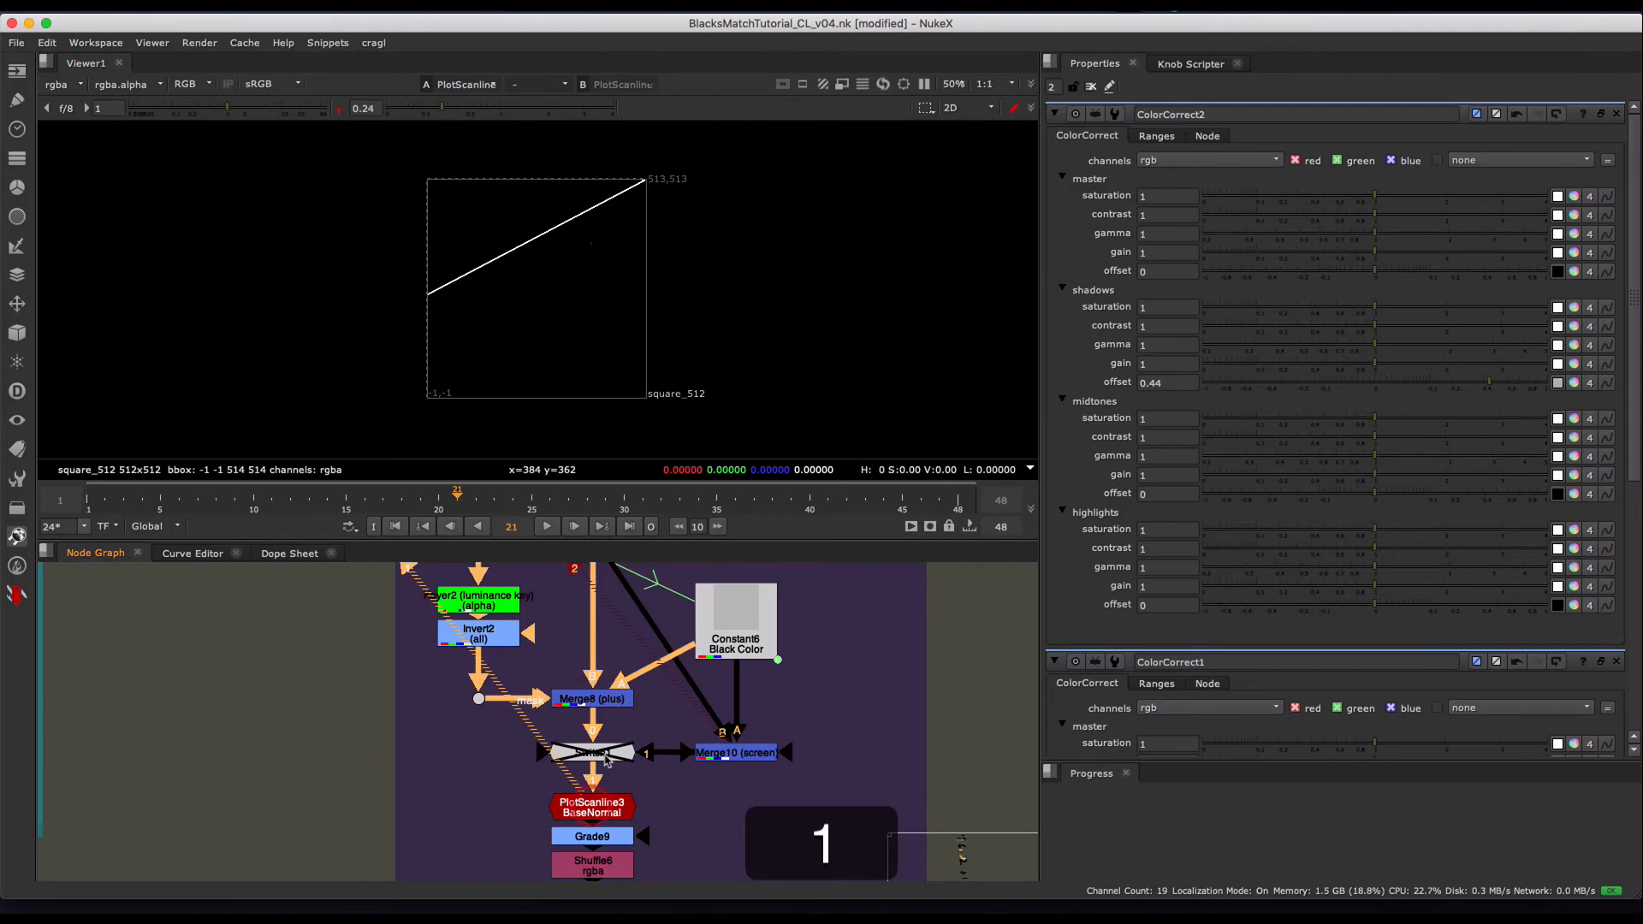
pyautogui.click(592, 753)
pyautogui.press('d')
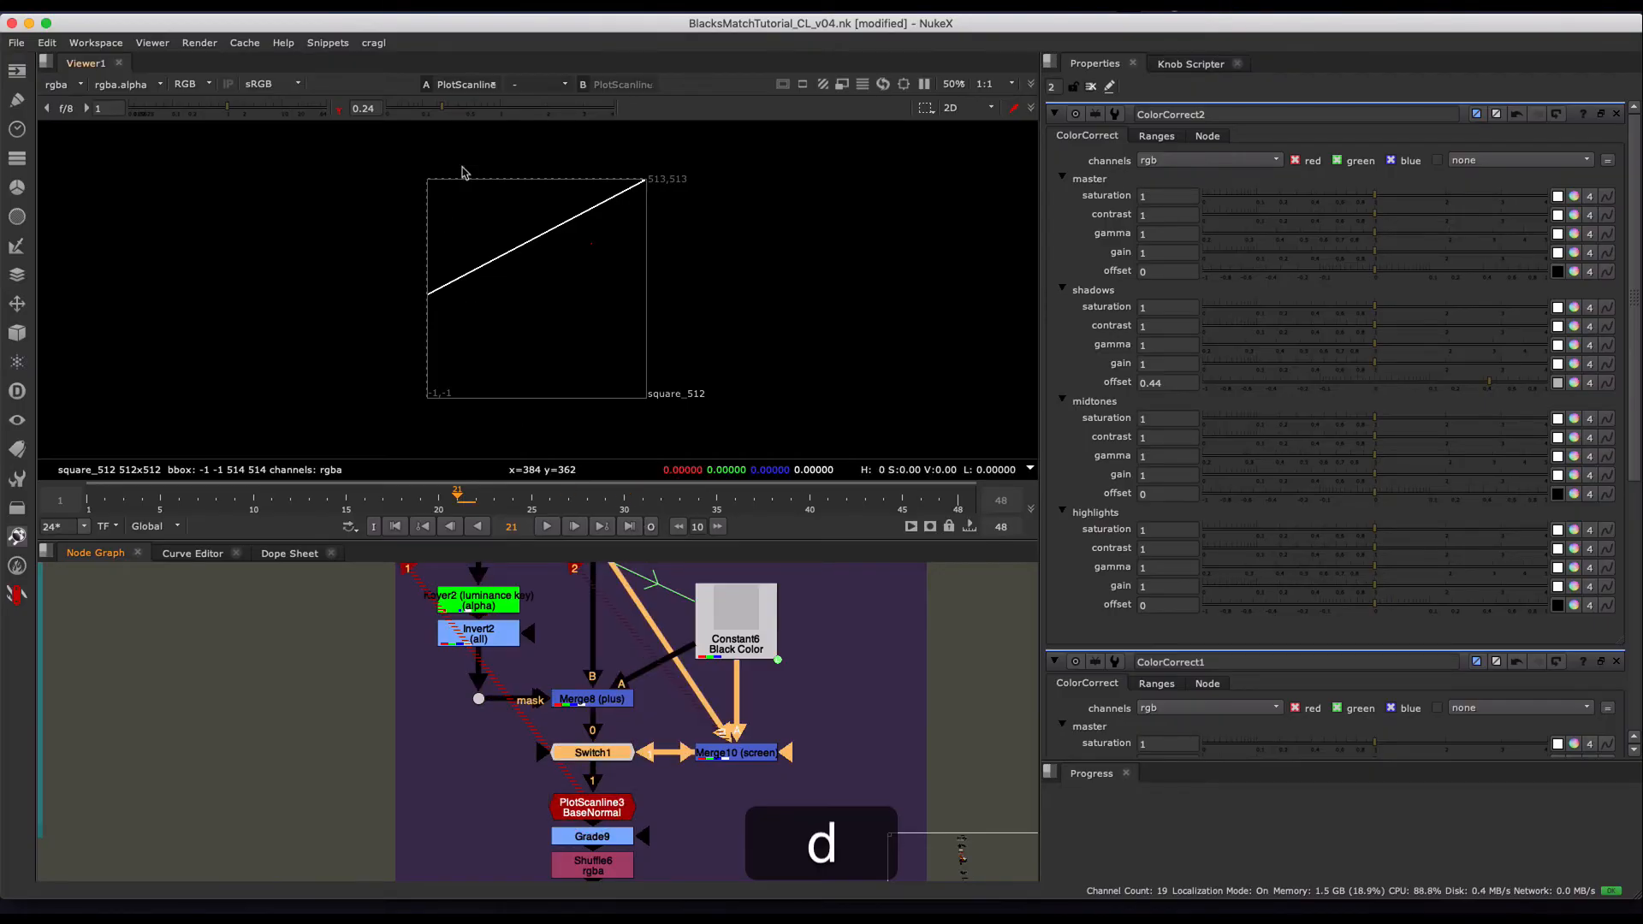
pyautogui.keyDown('super'); pyautogui.click(511, 106); pyautogui.keyUp('super')
pyautogui.press('d')
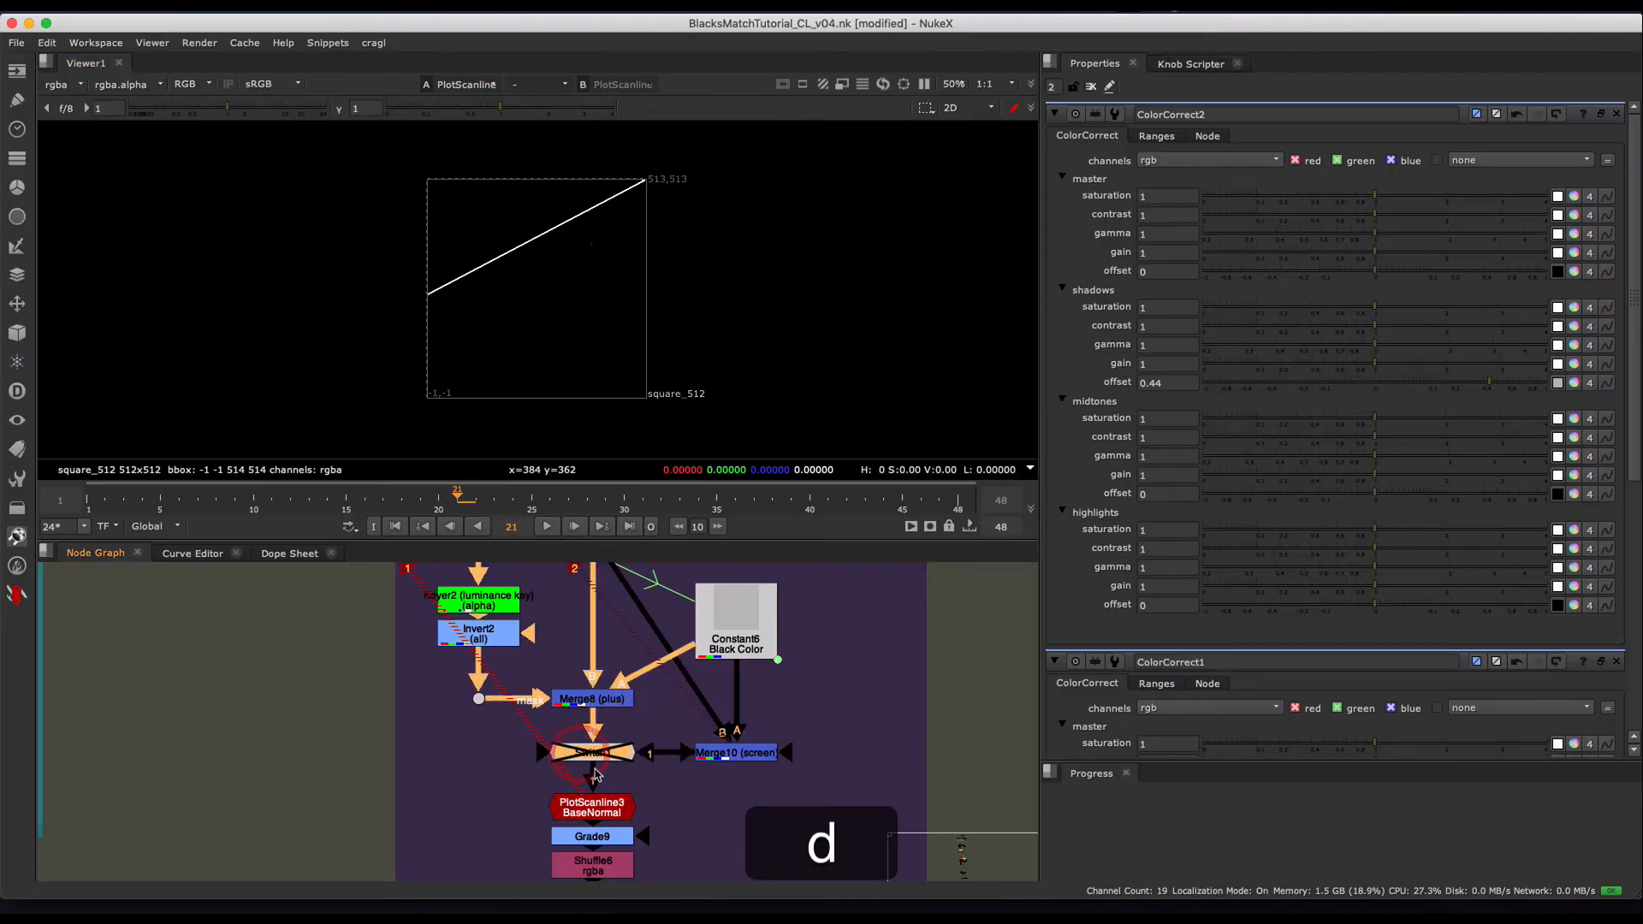
pyautogui.press('d')
# - Toggle Switch1 again, leaving the Merge10 (screen) input active, and scrub its plotted curve along the timeline
pyautogui.press('d')
pyautogui.moveTo(703, 789); pyautogui.dragTo(684, 700, button='middle')
pyautogui.press('d')
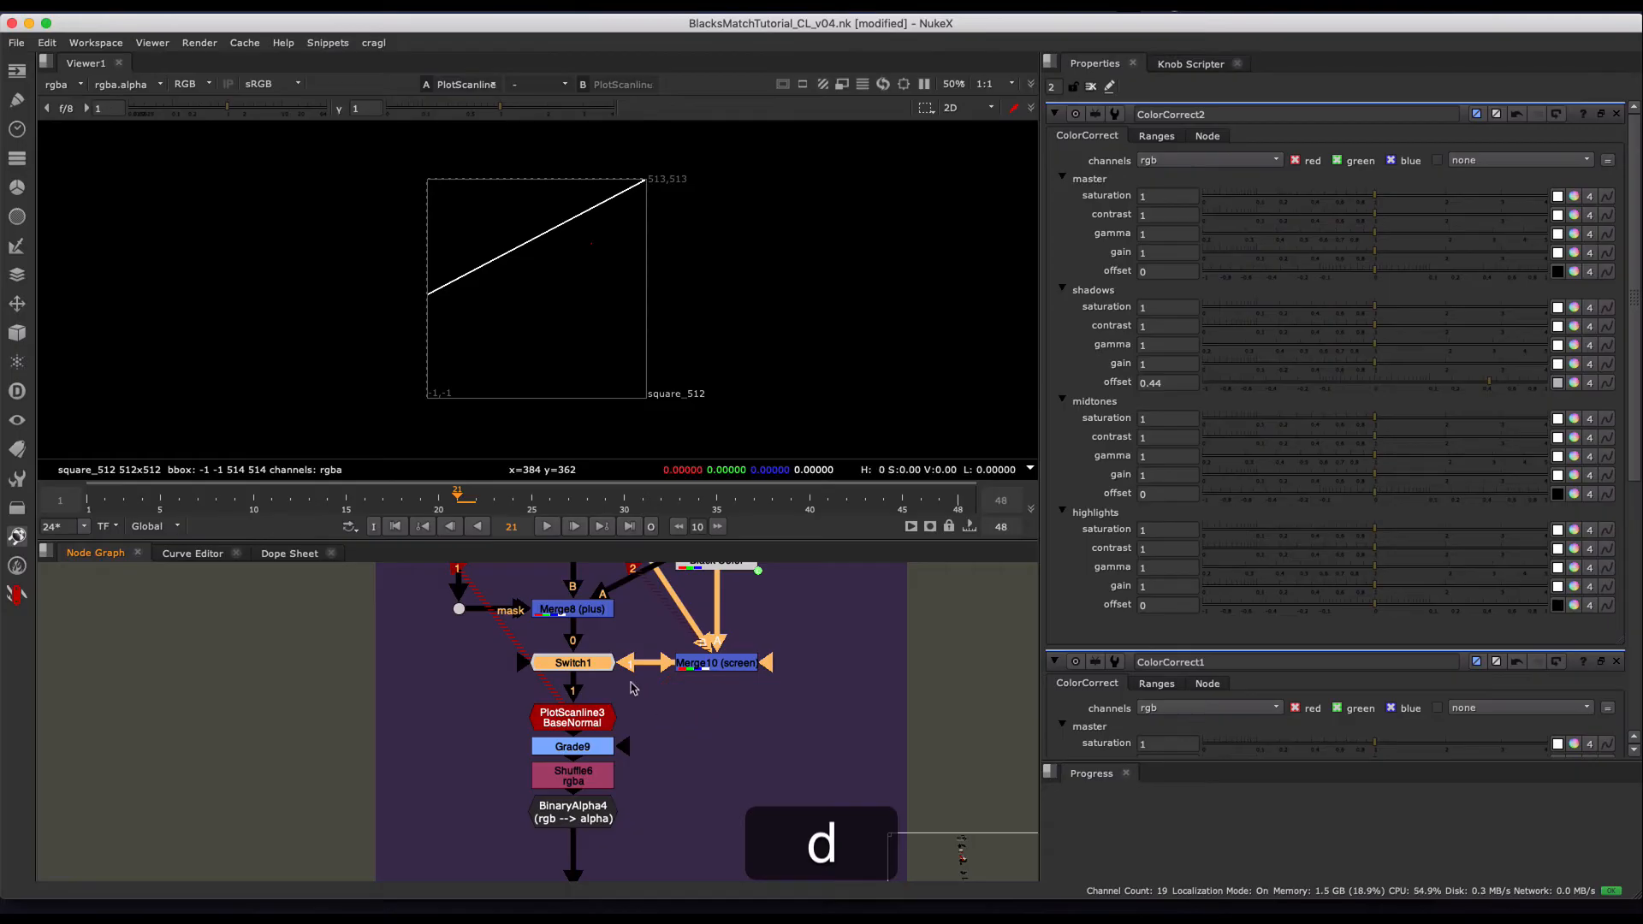
pyautogui.press('d')
pyautogui.press('d')
pyautogui.press('d')
pyautogui.press('d')
pyautogui.moveTo(531, 505); pyautogui.dragTo(463, 481)
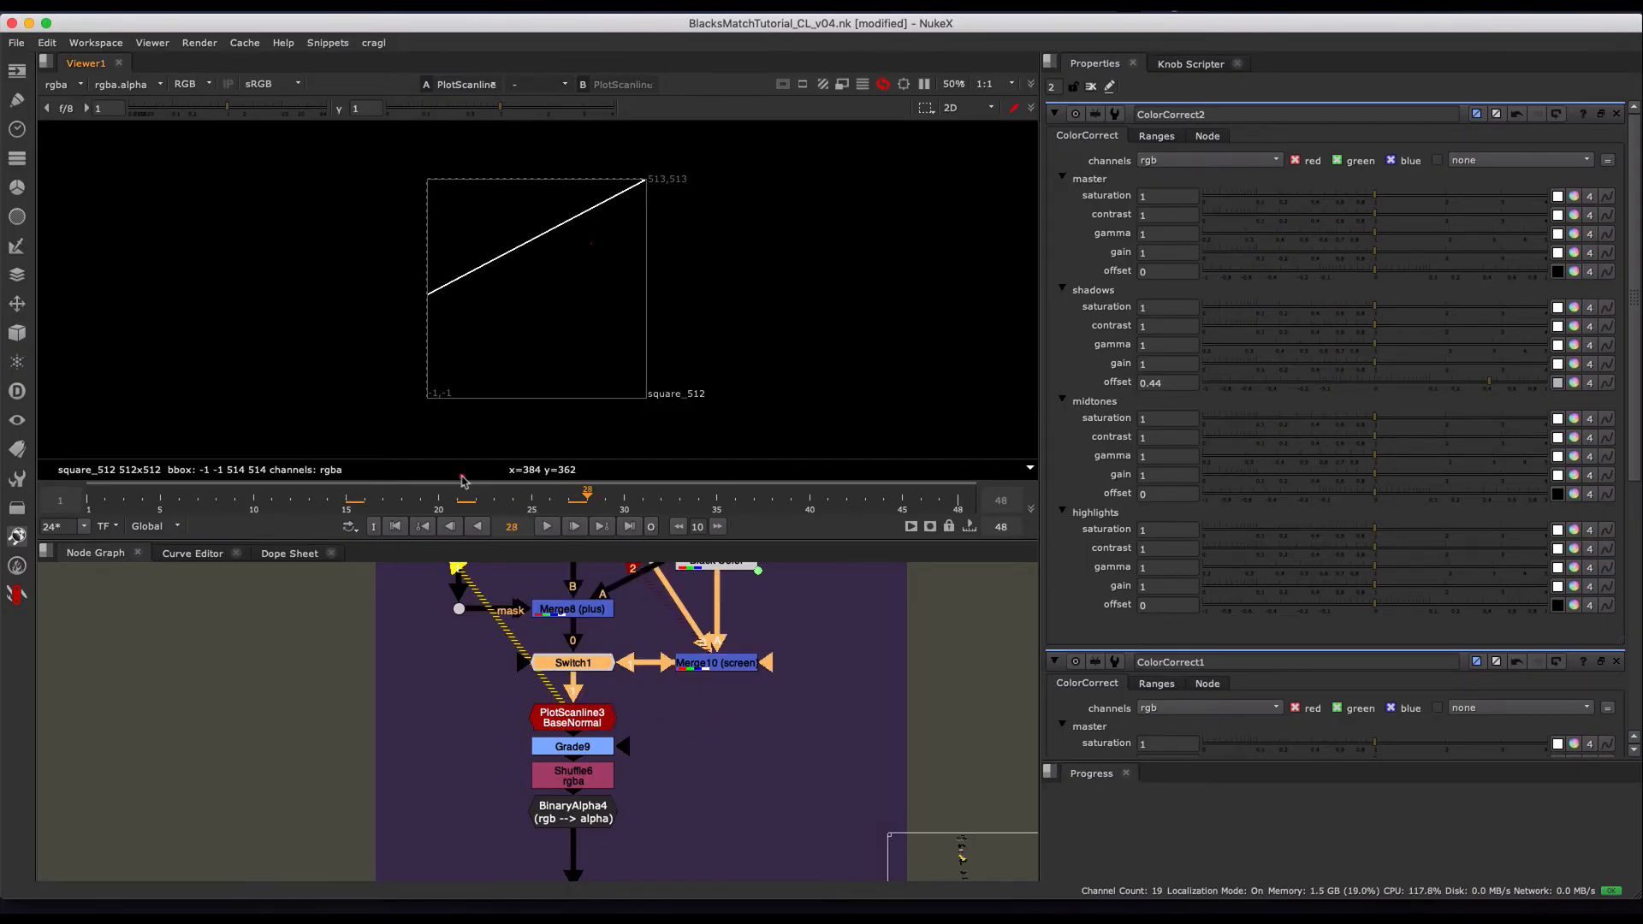
pyautogui.click(336, 480)
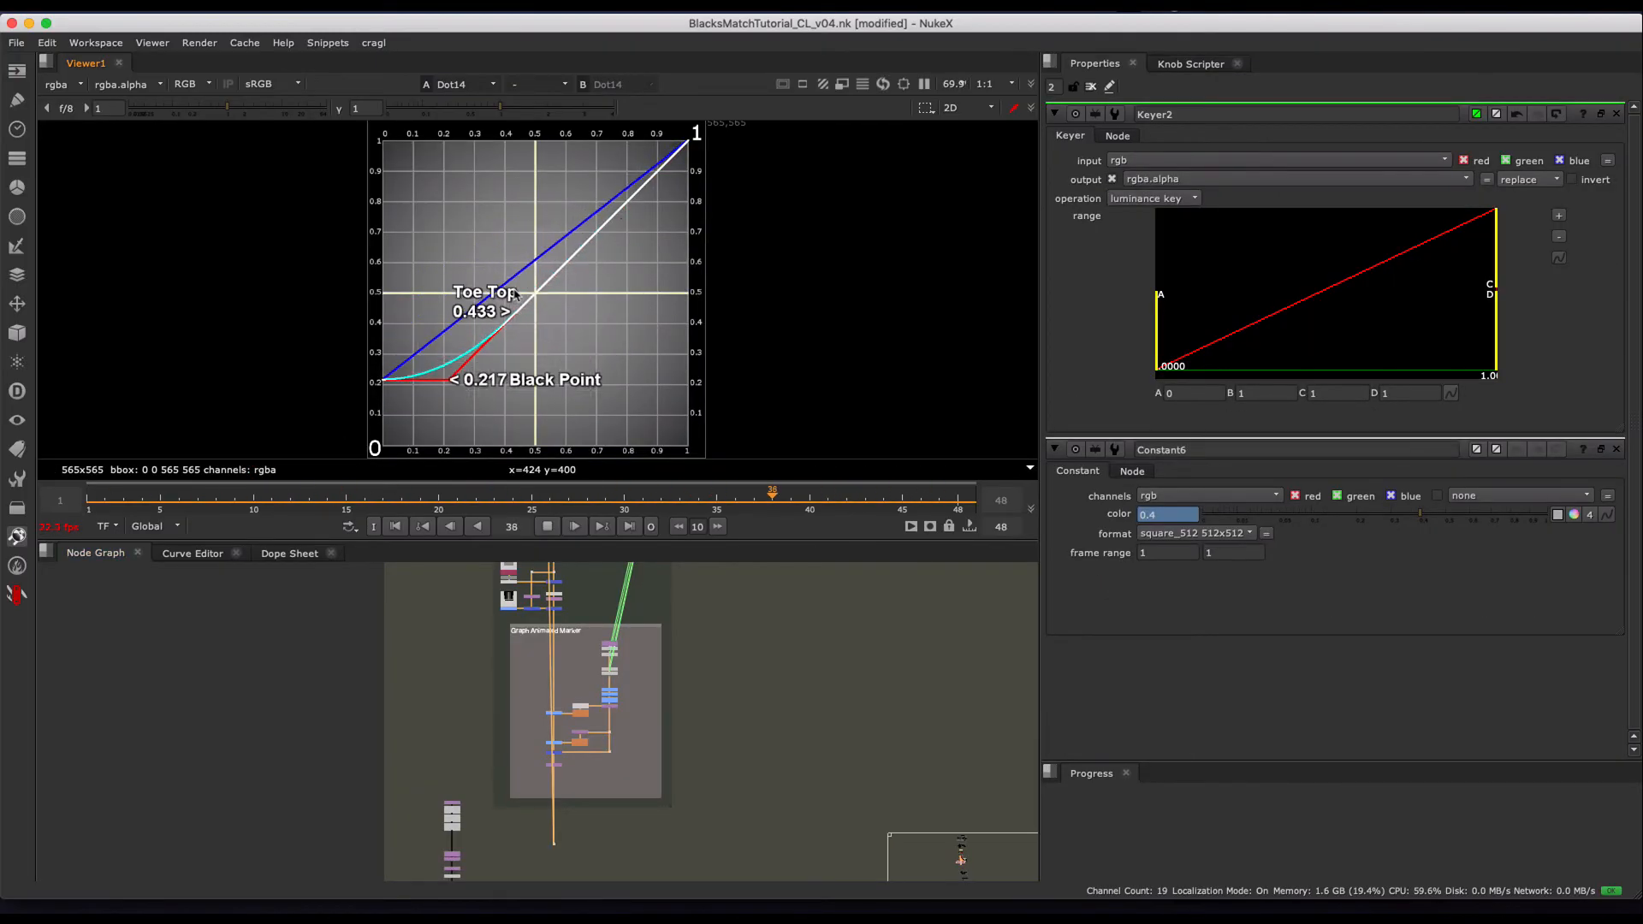
# - Stop the combined curve chart from Dot14 at frame 20 and return to the Recreate A Screen and Recreate TOE! groups
pyautogui.click(550, 528)
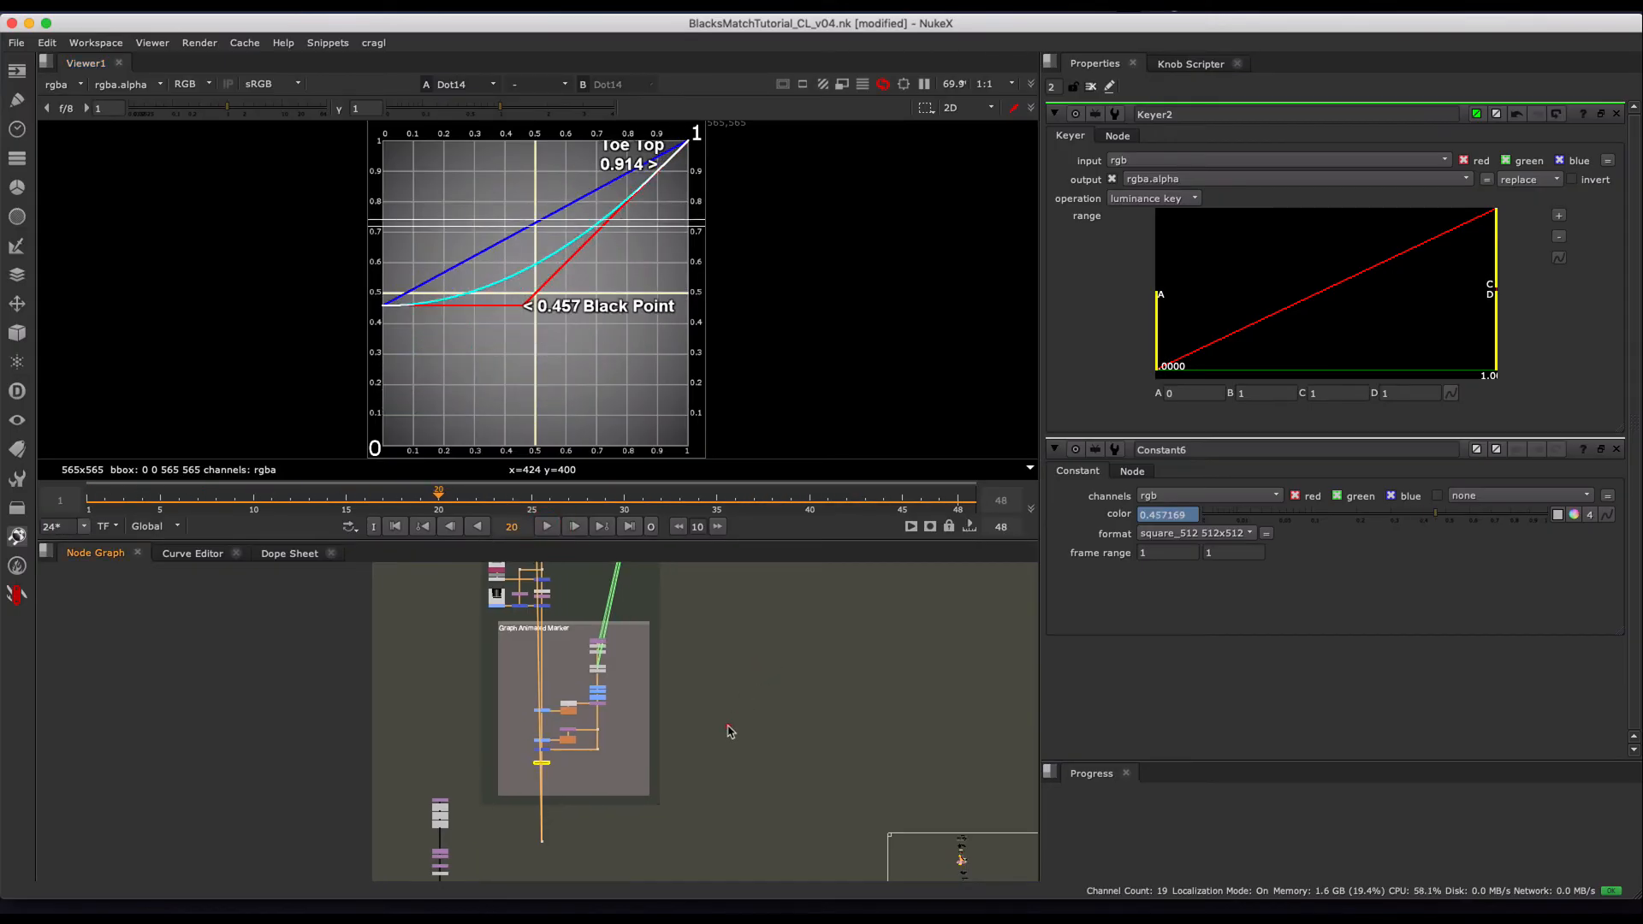
pyautogui.scroll(-5, 727, 732)
pyautogui.moveTo(728, 732); pyautogui.dragTo(582, 609, button='middle')
pyautogui.scroll(7, 649, 689)
pyautogui.moveTo(646, 698); pyautogui.dragTo(669, 645, button='middle')
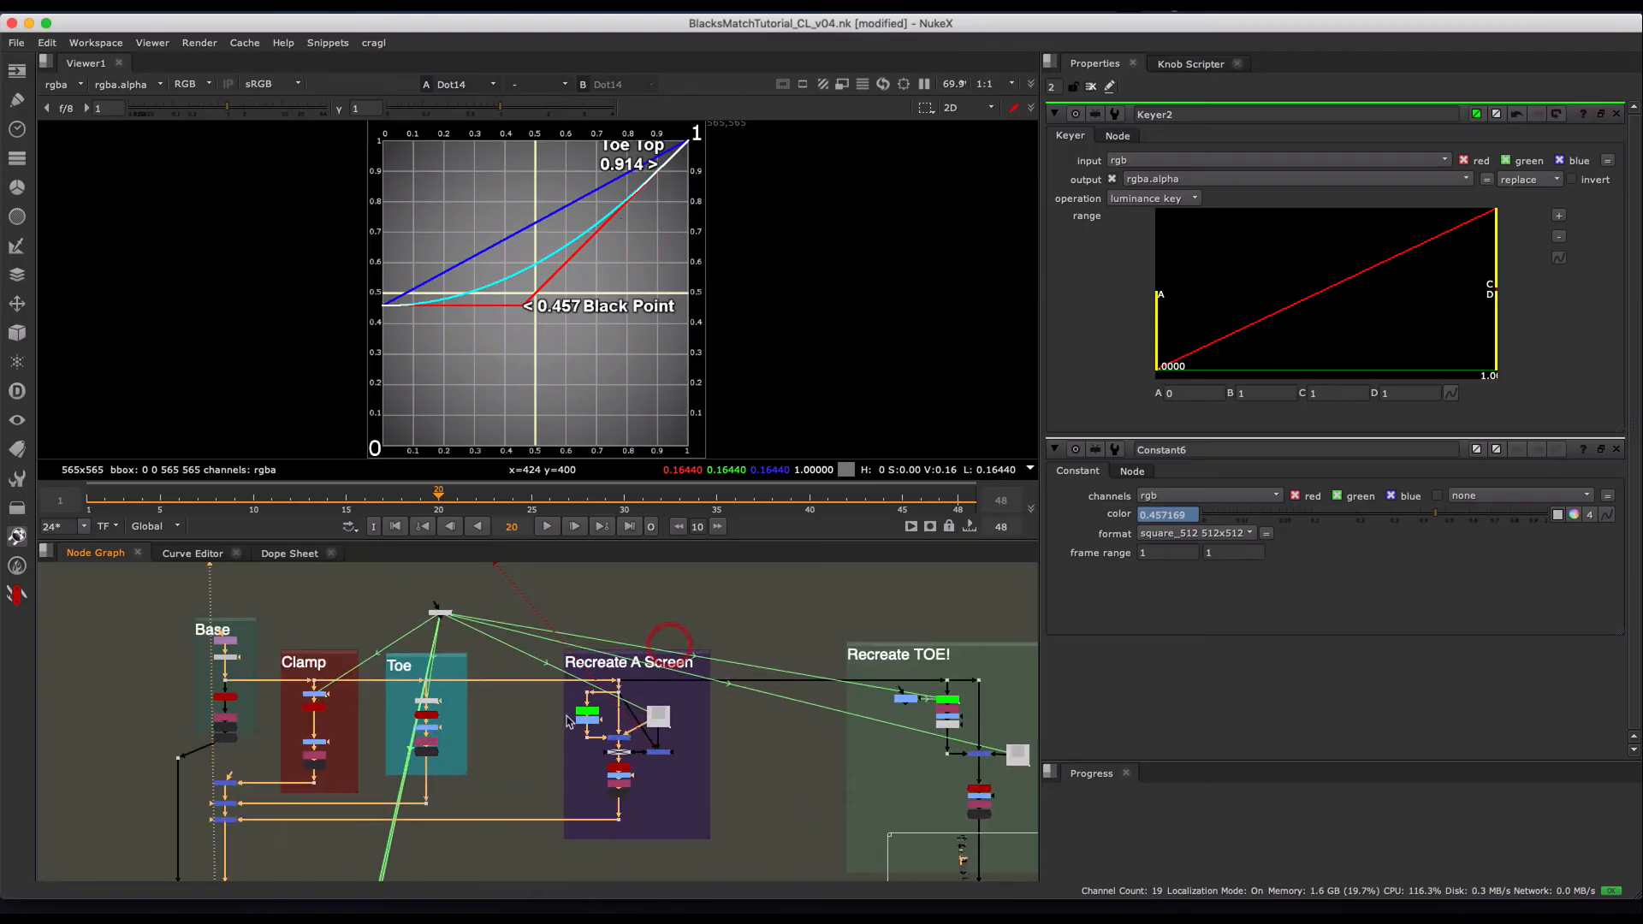
# - Try range B values between 0.7 and 0.9 on Keyer2, leave it at 0.8, and scrub the chart back to frame 11
pyautogui.scroll(5, 567, 721)
pyautogui.click(648, 707)
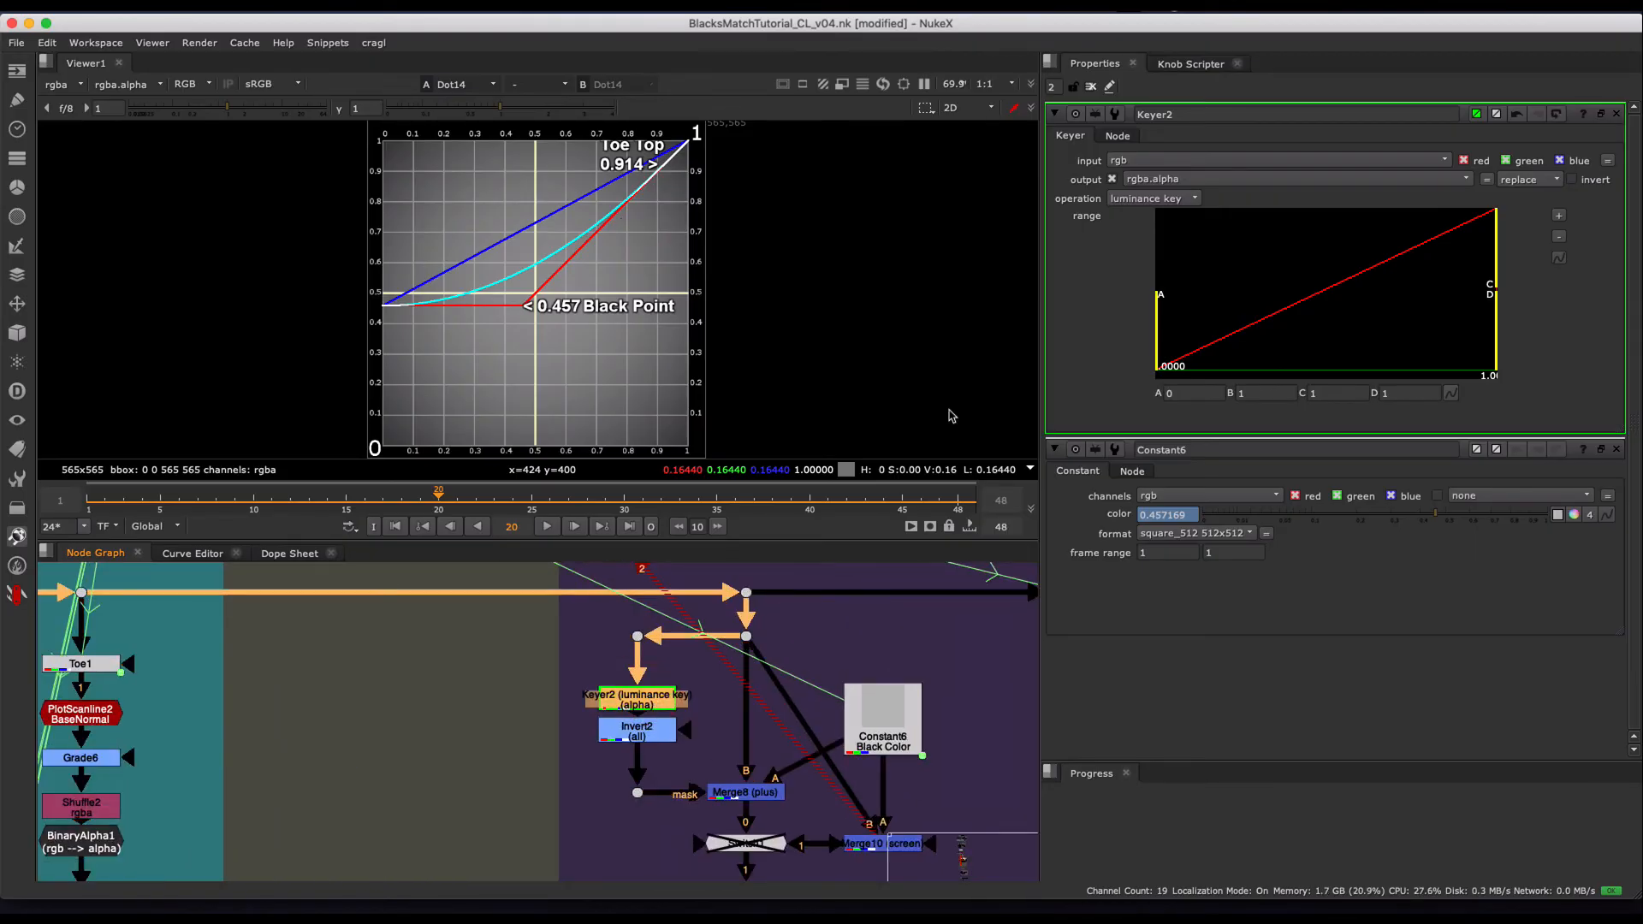
pyautogui.click(1168, 394)
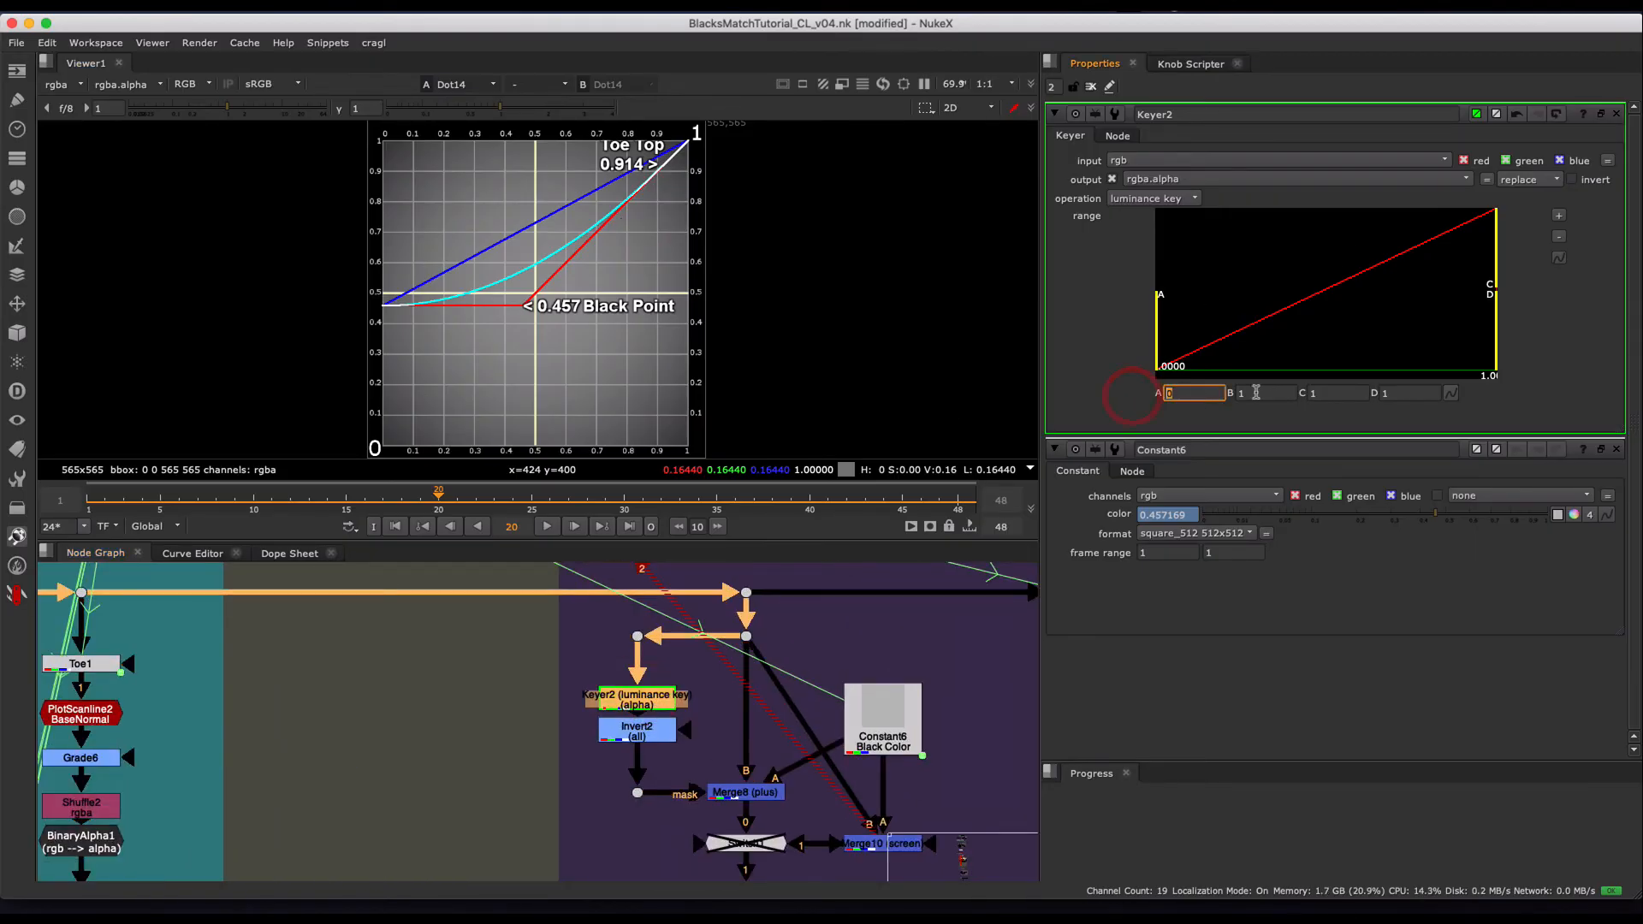
pyautogui.press('Tab')
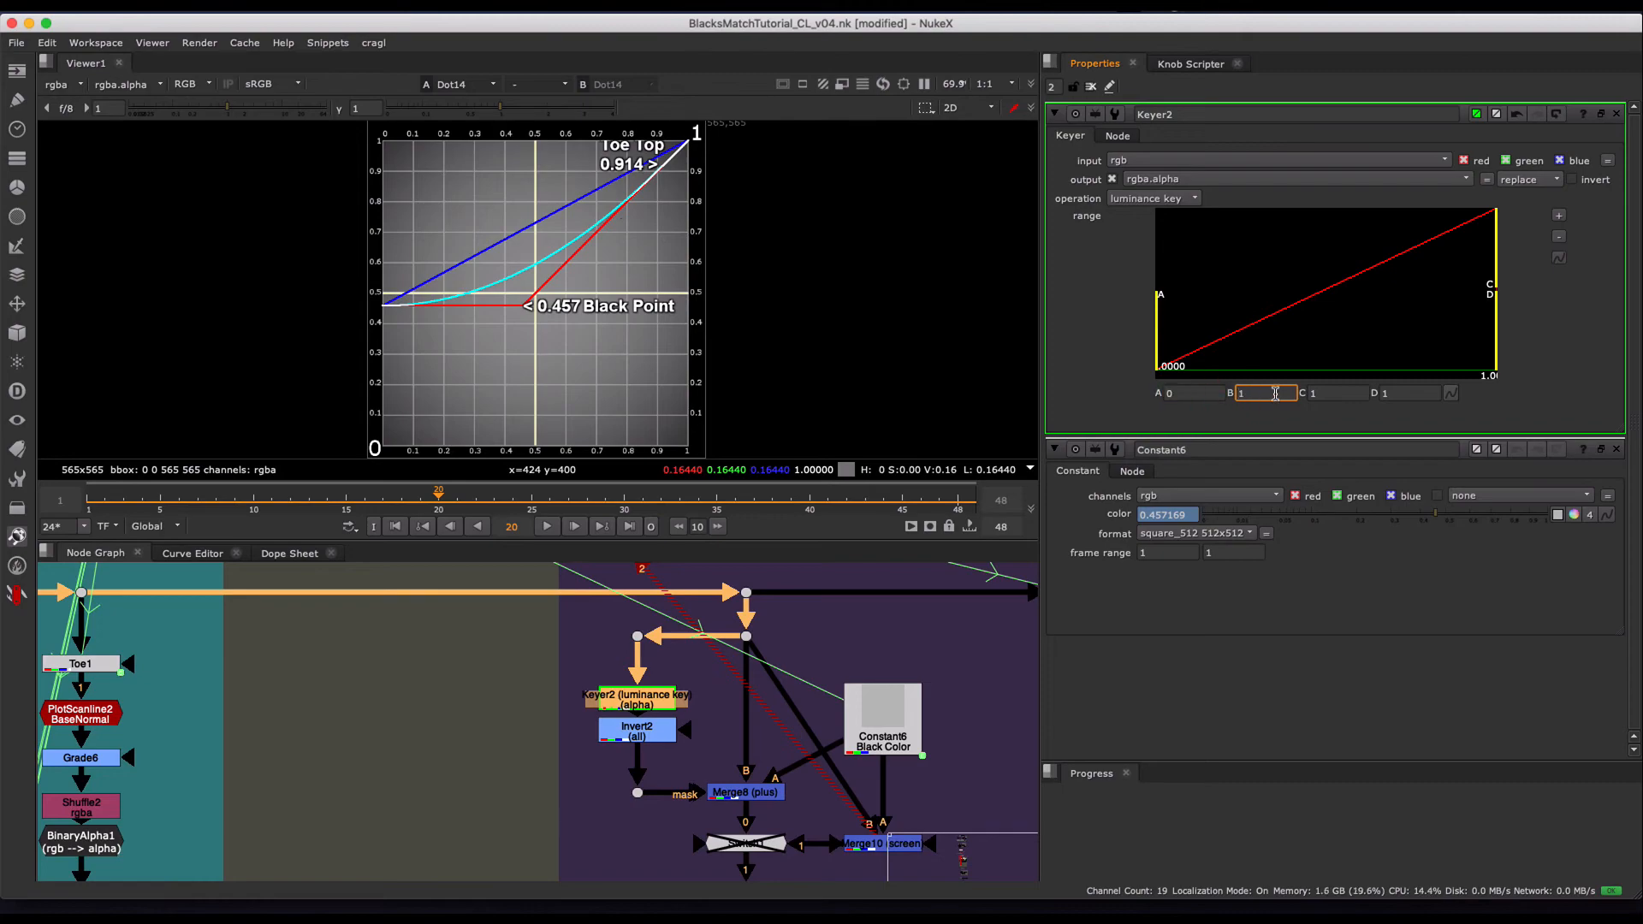
pyautogui.write('.8')
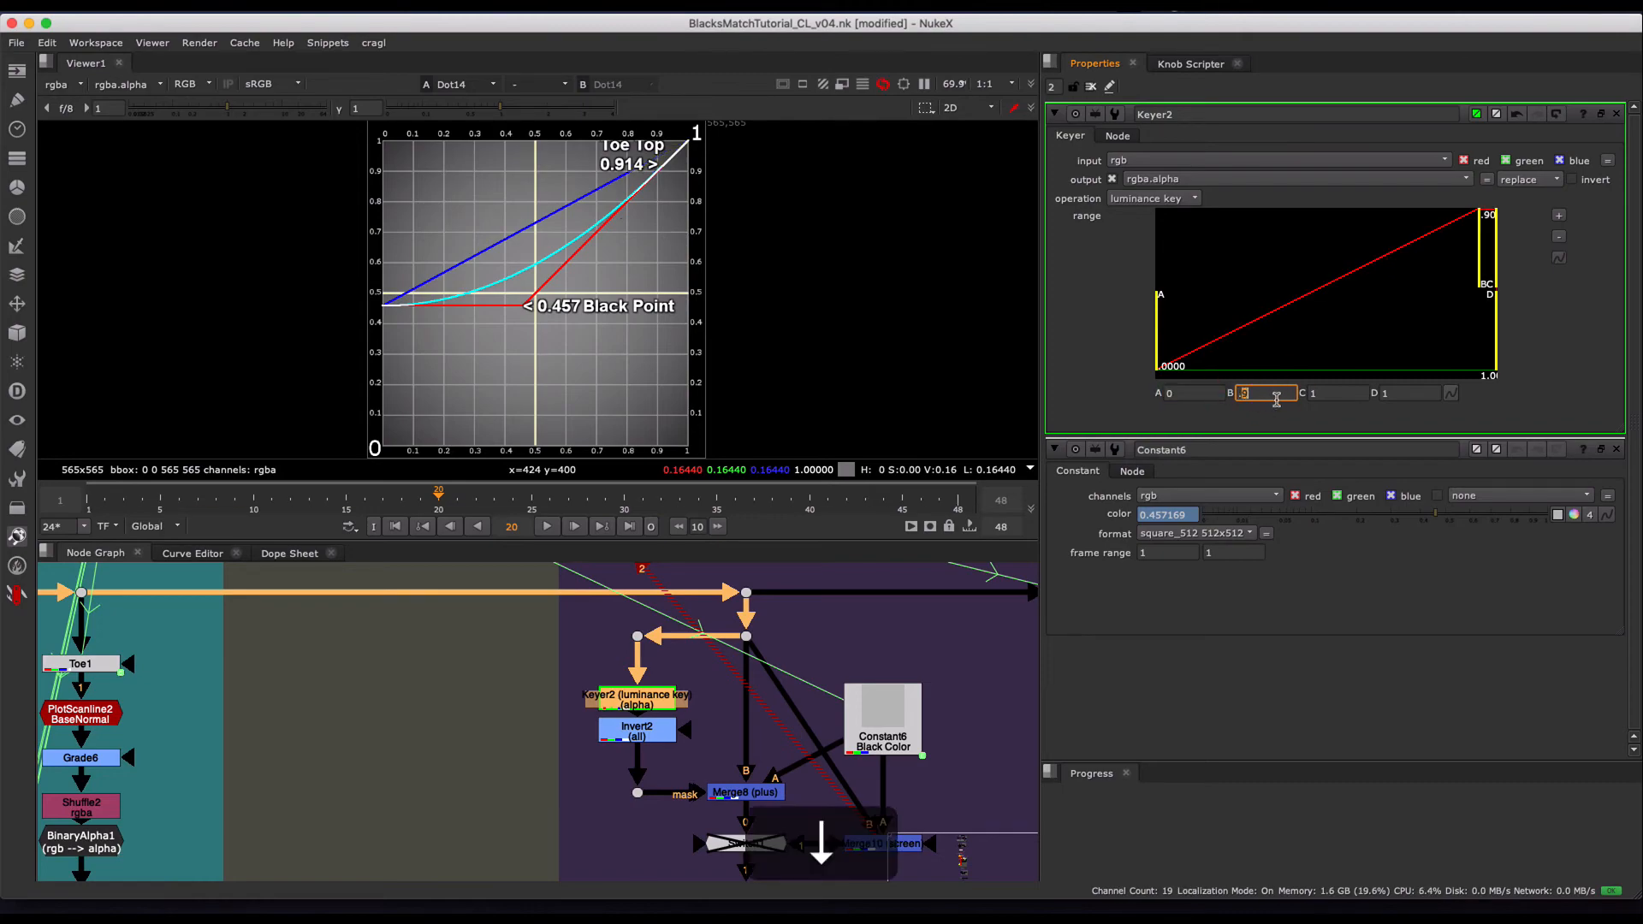
pyautogui.press('Down')
pyautogui.press('Down')
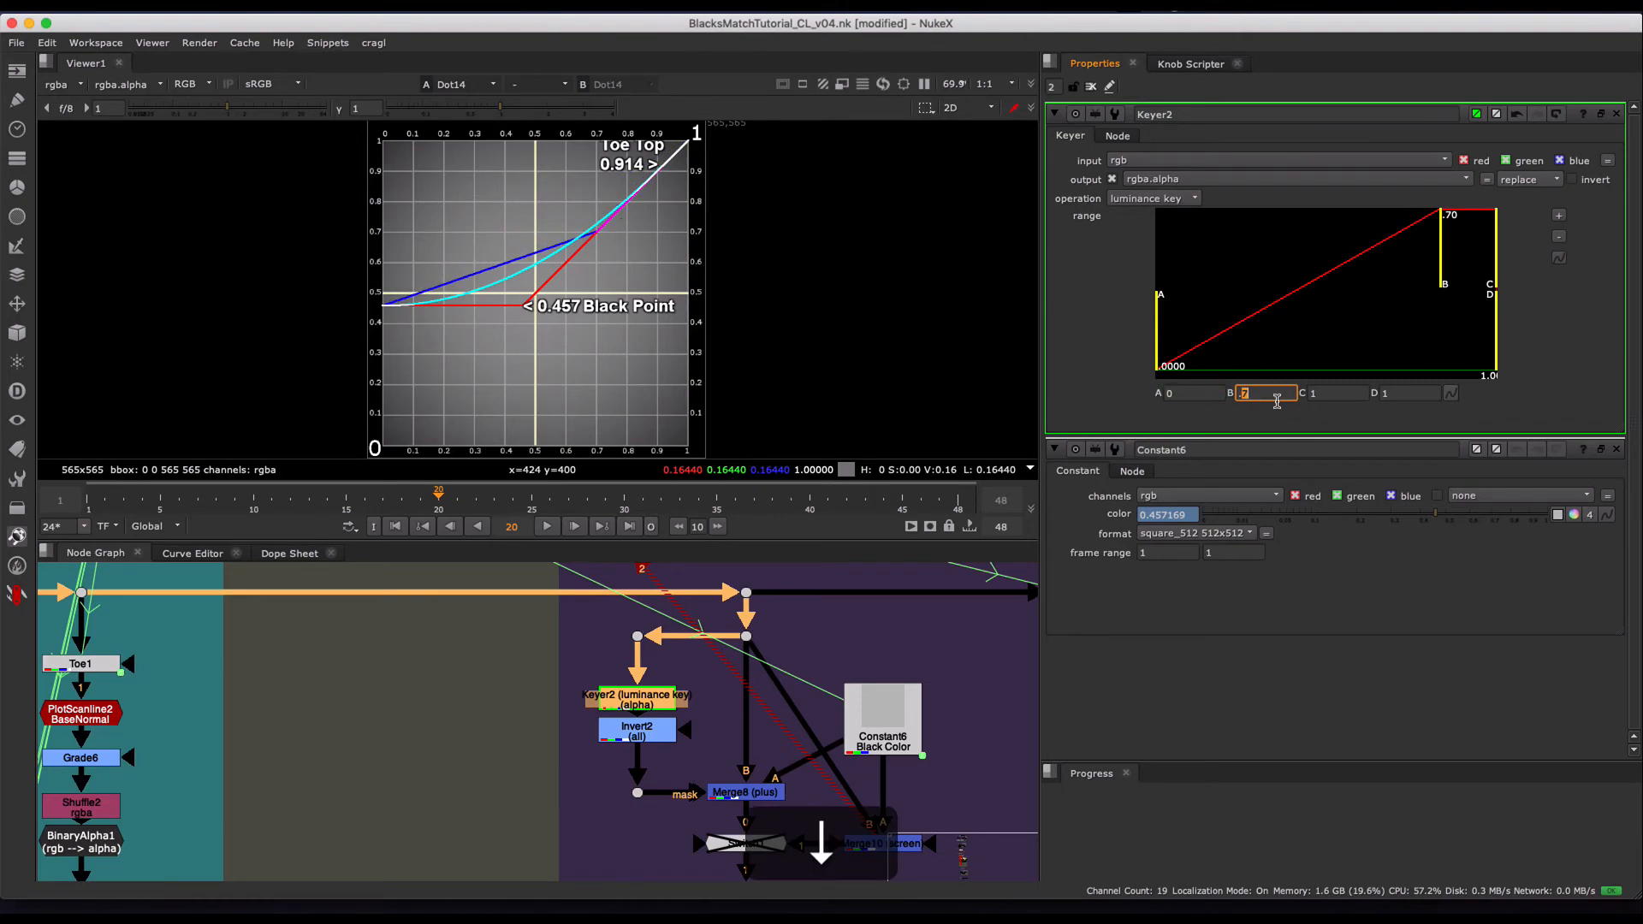
pyautogui.press('Up')
pyautogui.press('Up')
pyautogui.press('Up')
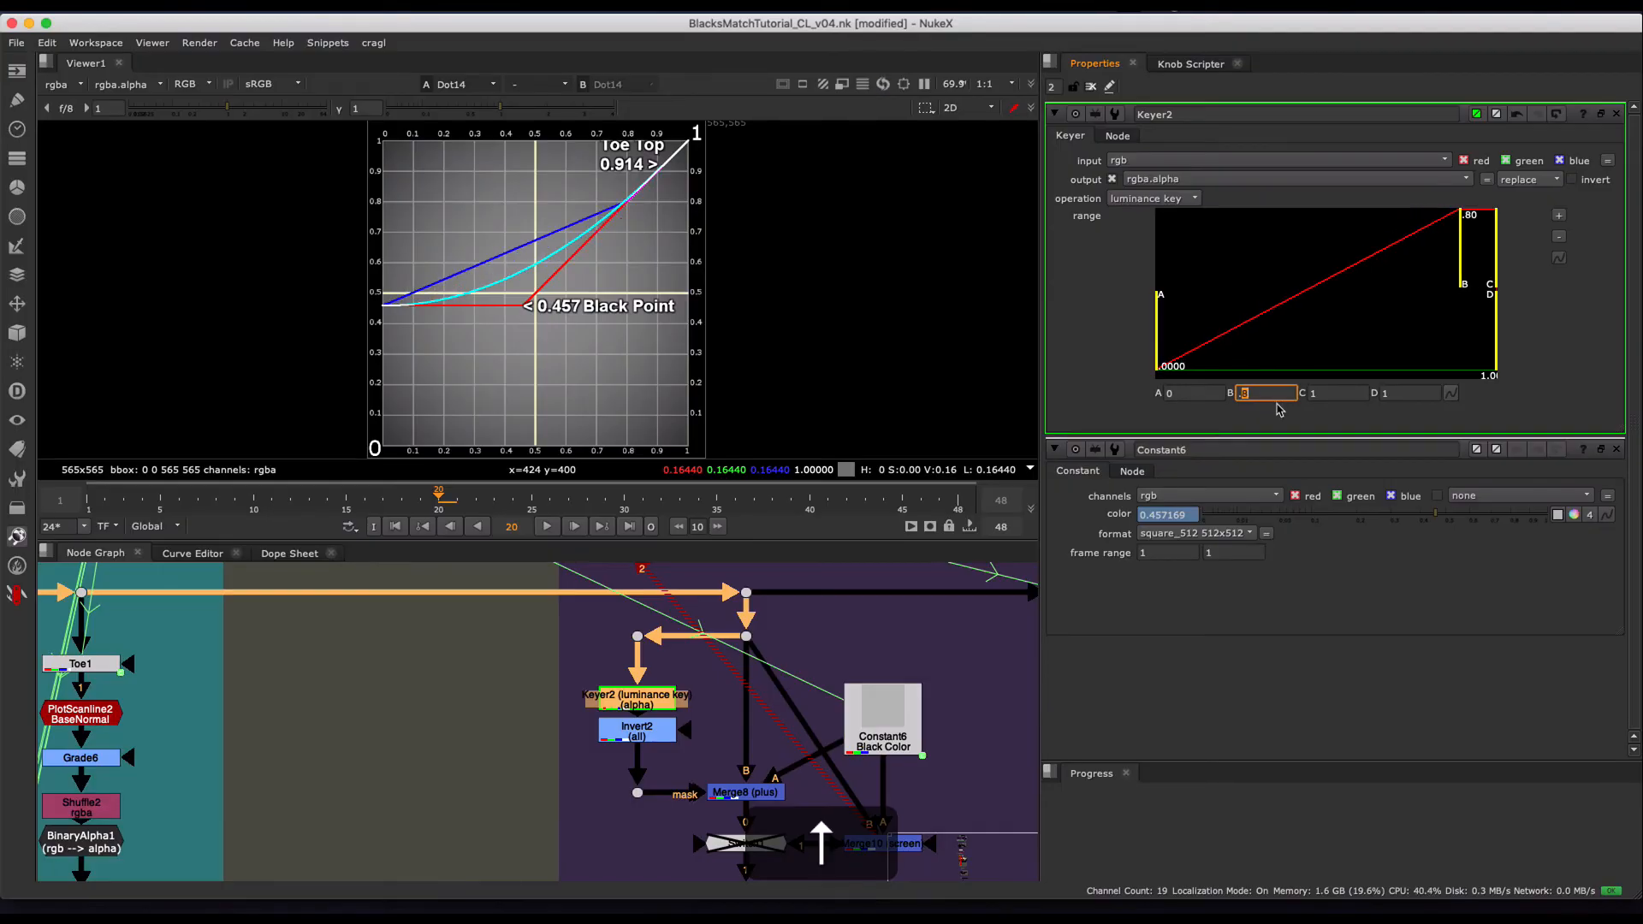
pyautogui.press('Down')
pyautogui.press('Down')
pyautogui.press('Down')
pyautogui.press('Down')
pyautogui.press('Up')
pyautogui.press('Up')
pyautogui.press('Up')
pyautogui.press('Up')
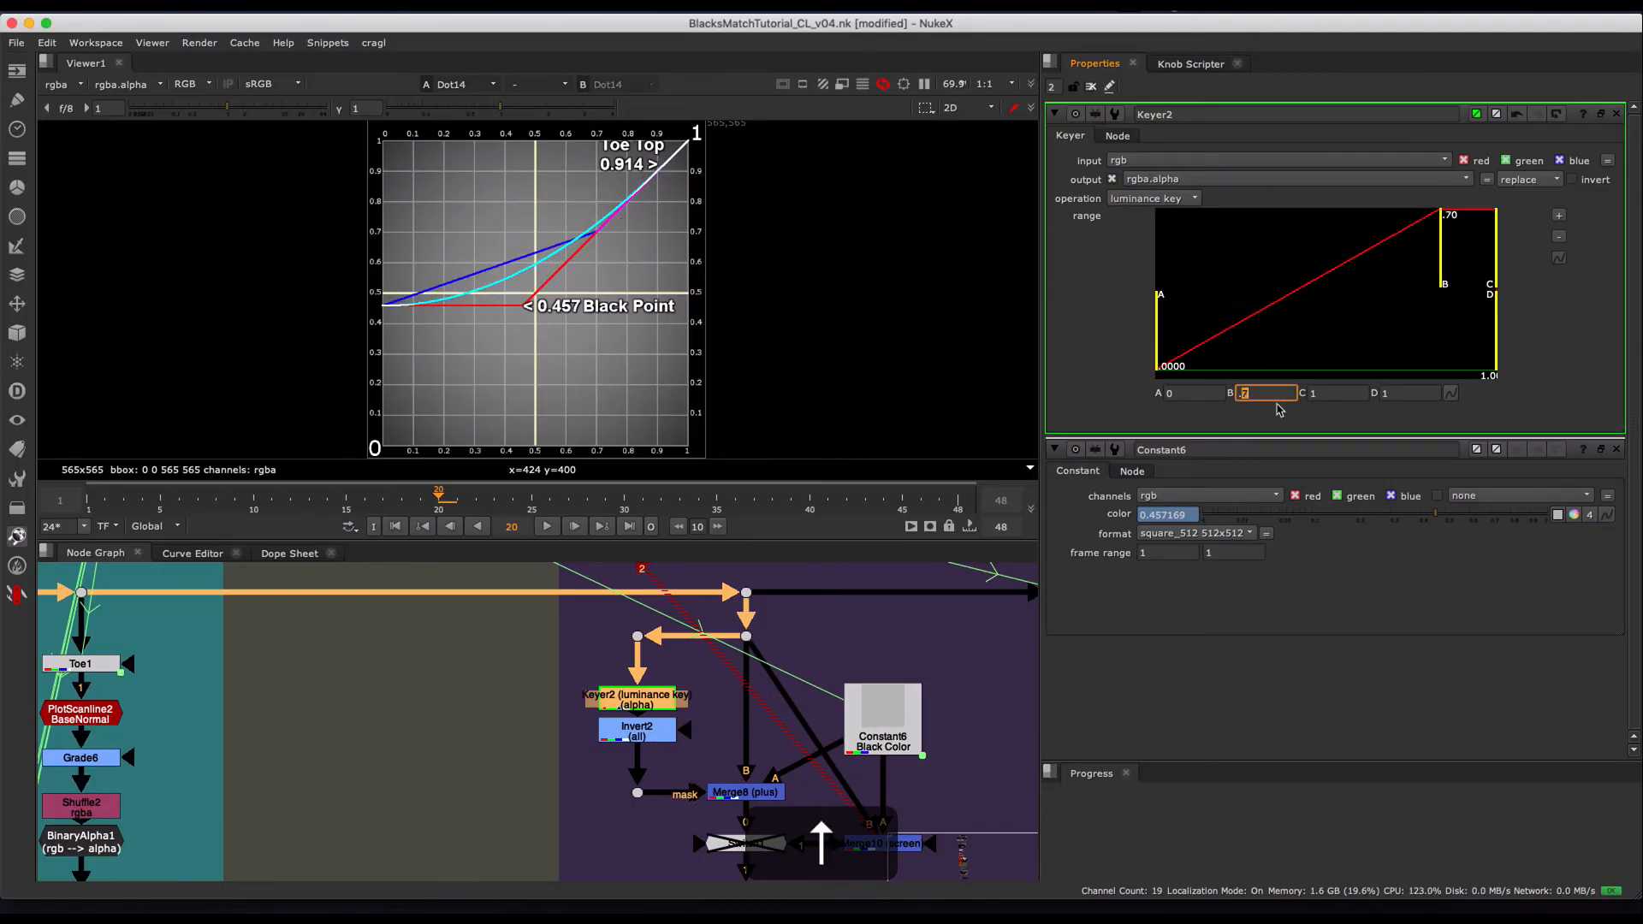
pyautogui.press('Down')
pyautogui.press('Up')
pyautogui.press('Up')
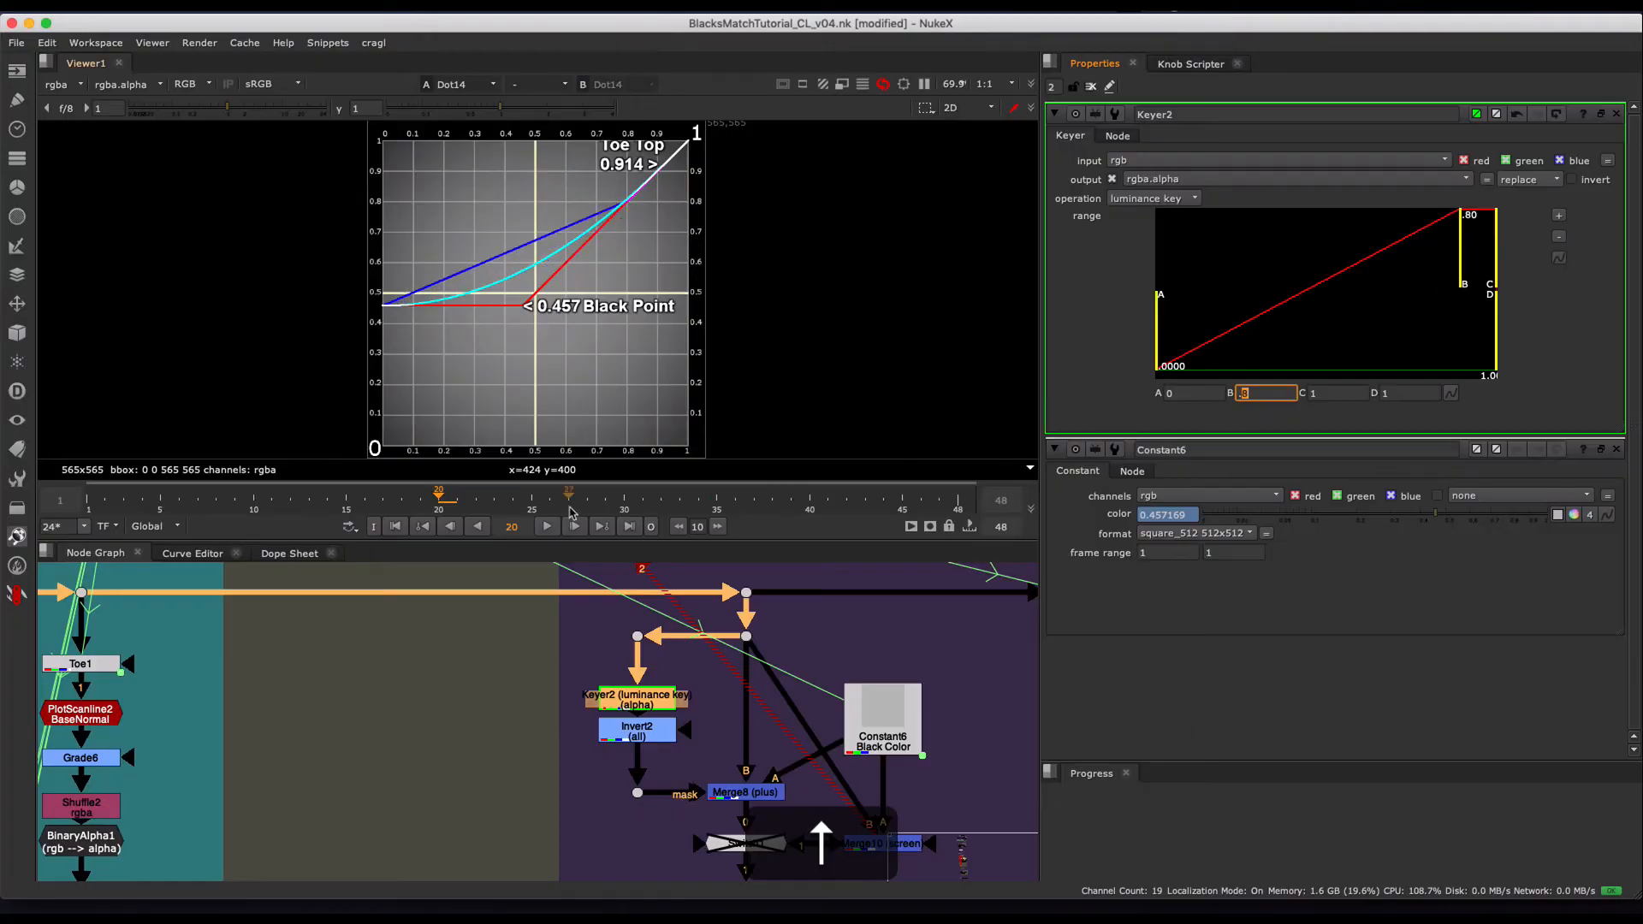
pyautogui.press('Up')
pyautogui.press('Down')
pyautogui.moveTo(300, 499); pyautogui.dragTo(284, 500)
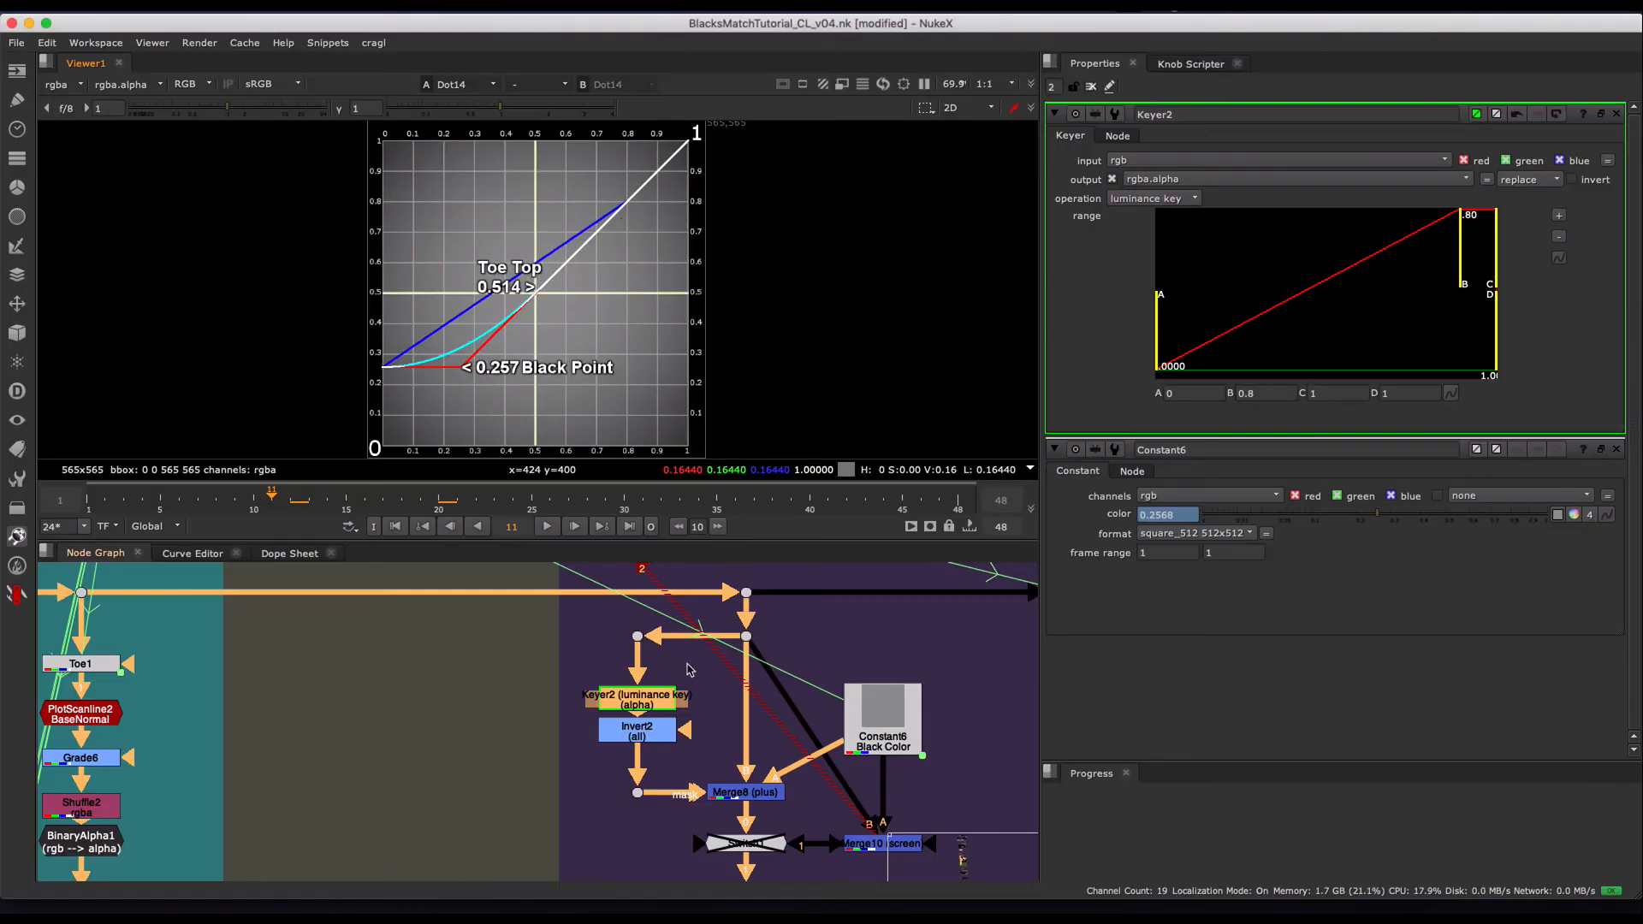
# - Open the BlackValue node and link Keyer2's range B value to its double value
pyautogui.keyDown('alt'); pyautogui.moveTo(727, 682); pyautogui.dragTo(686, 822, button='middle'); pyautogui.keyUp('alt')
pyautogui.keyDown('alt'); pyautogui.moveTo(686, 822); pyautogui.dragTo(709, 916); pyautogui.keyUp('alt')
pyautogui.keyDown('alt'); pyautogui.moveTo(538, 603); pyautogui.dragTo(494, 679, button='middle'); pyautogui.keyUp('alt')
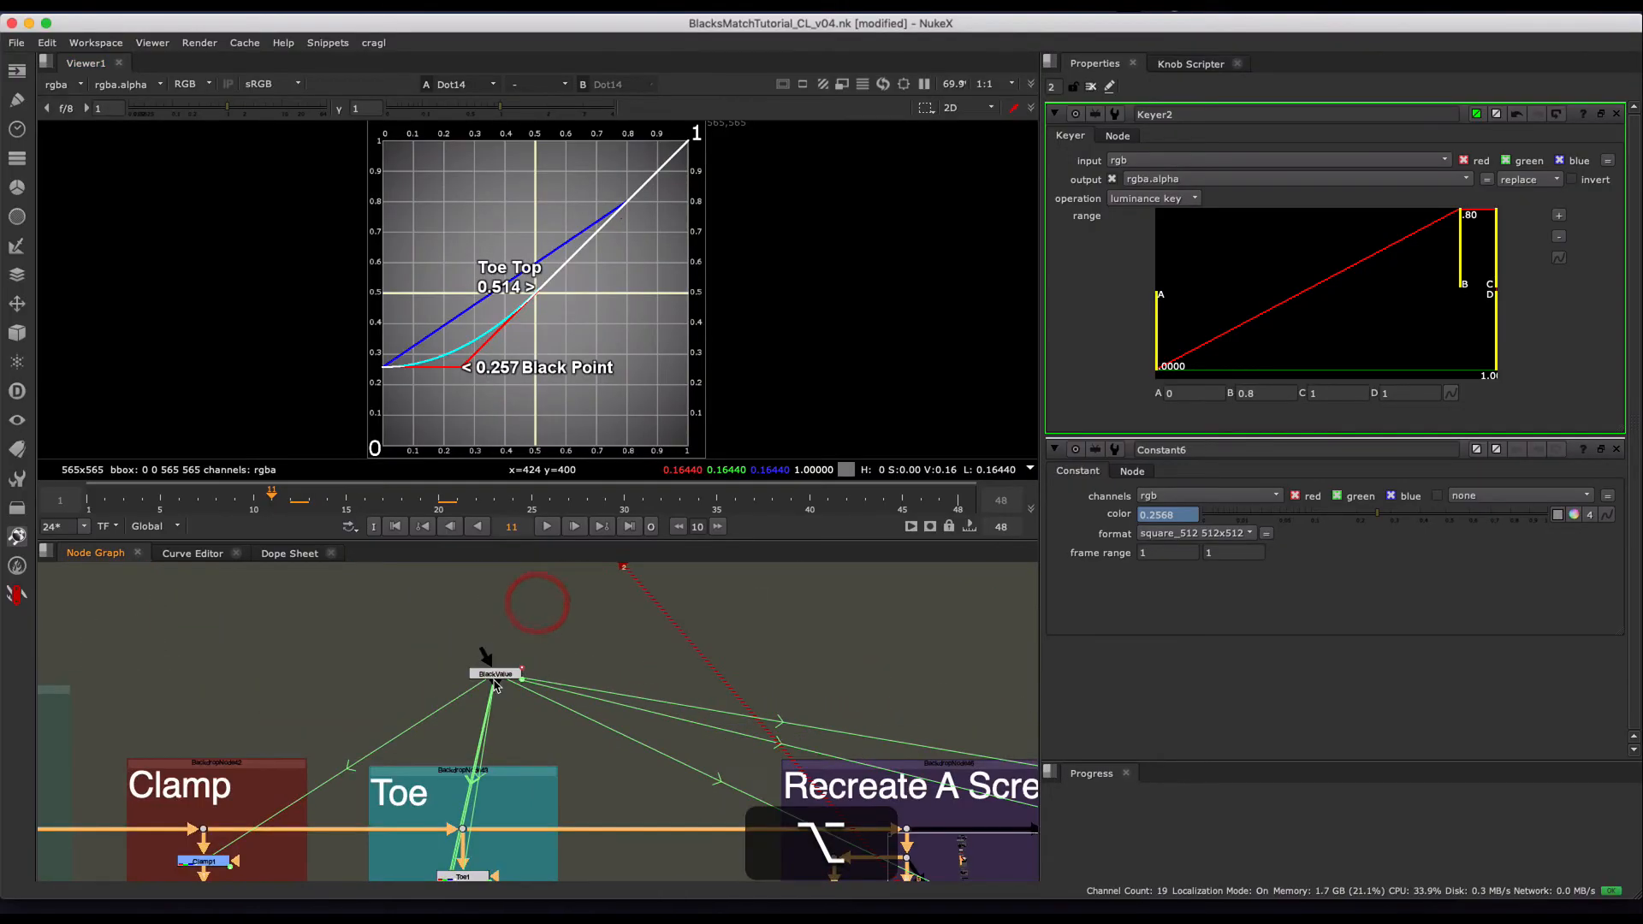
pyautogui.doubleClick(494, 681)
pyautogui.press('1')
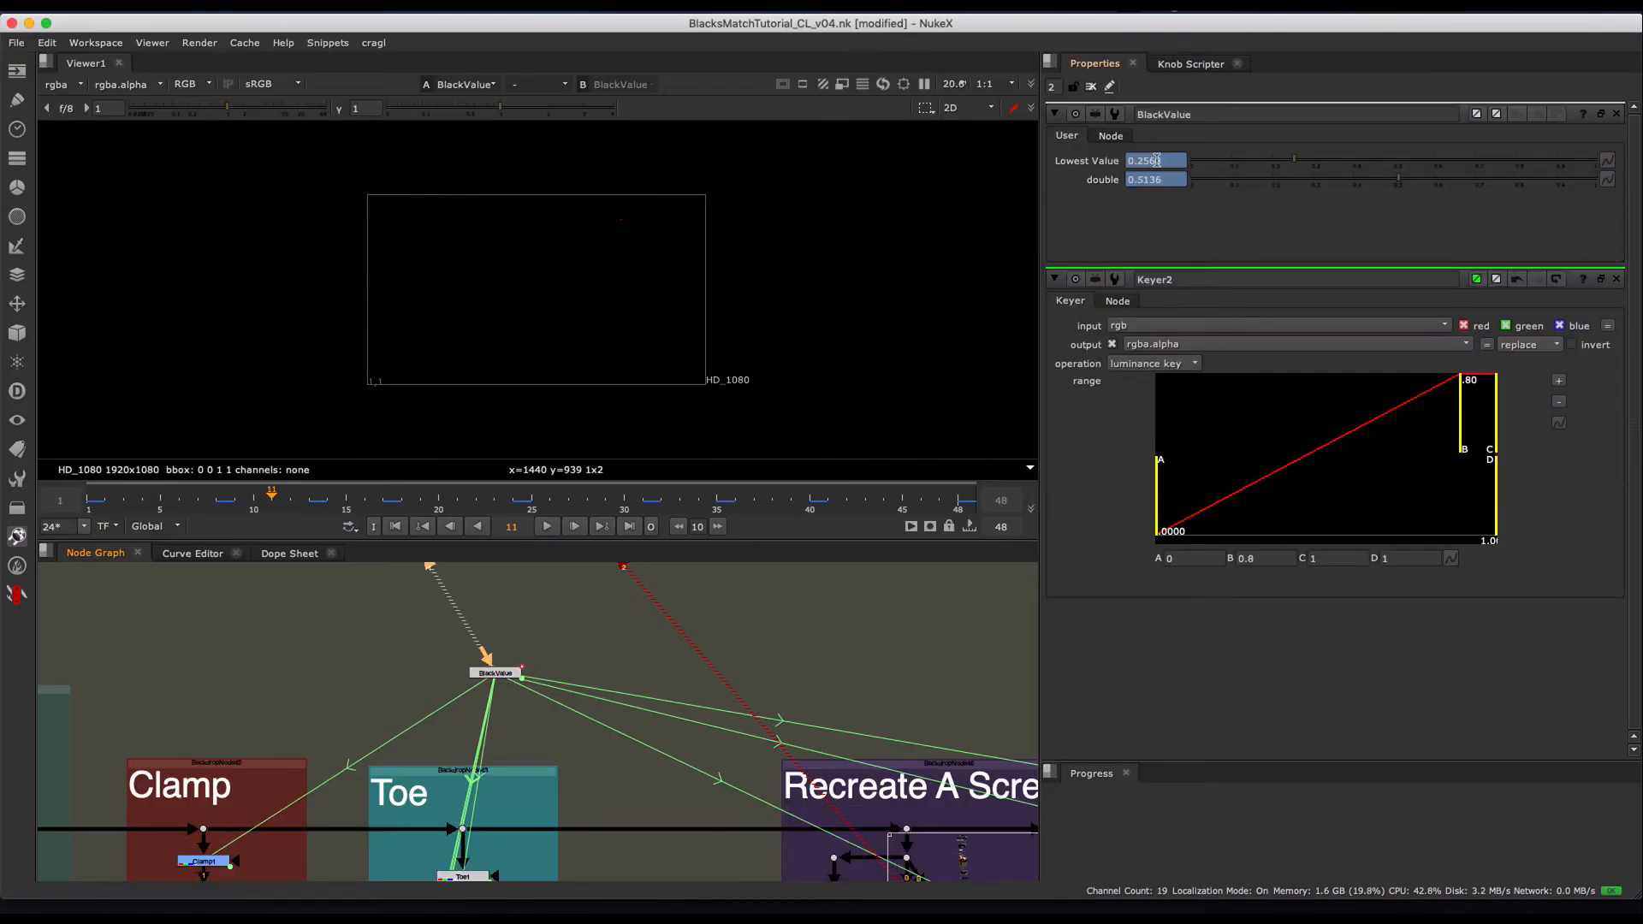
pyautogui.moveTo(711, 737); pyautogui.dragTo(414, 571, button='middle')
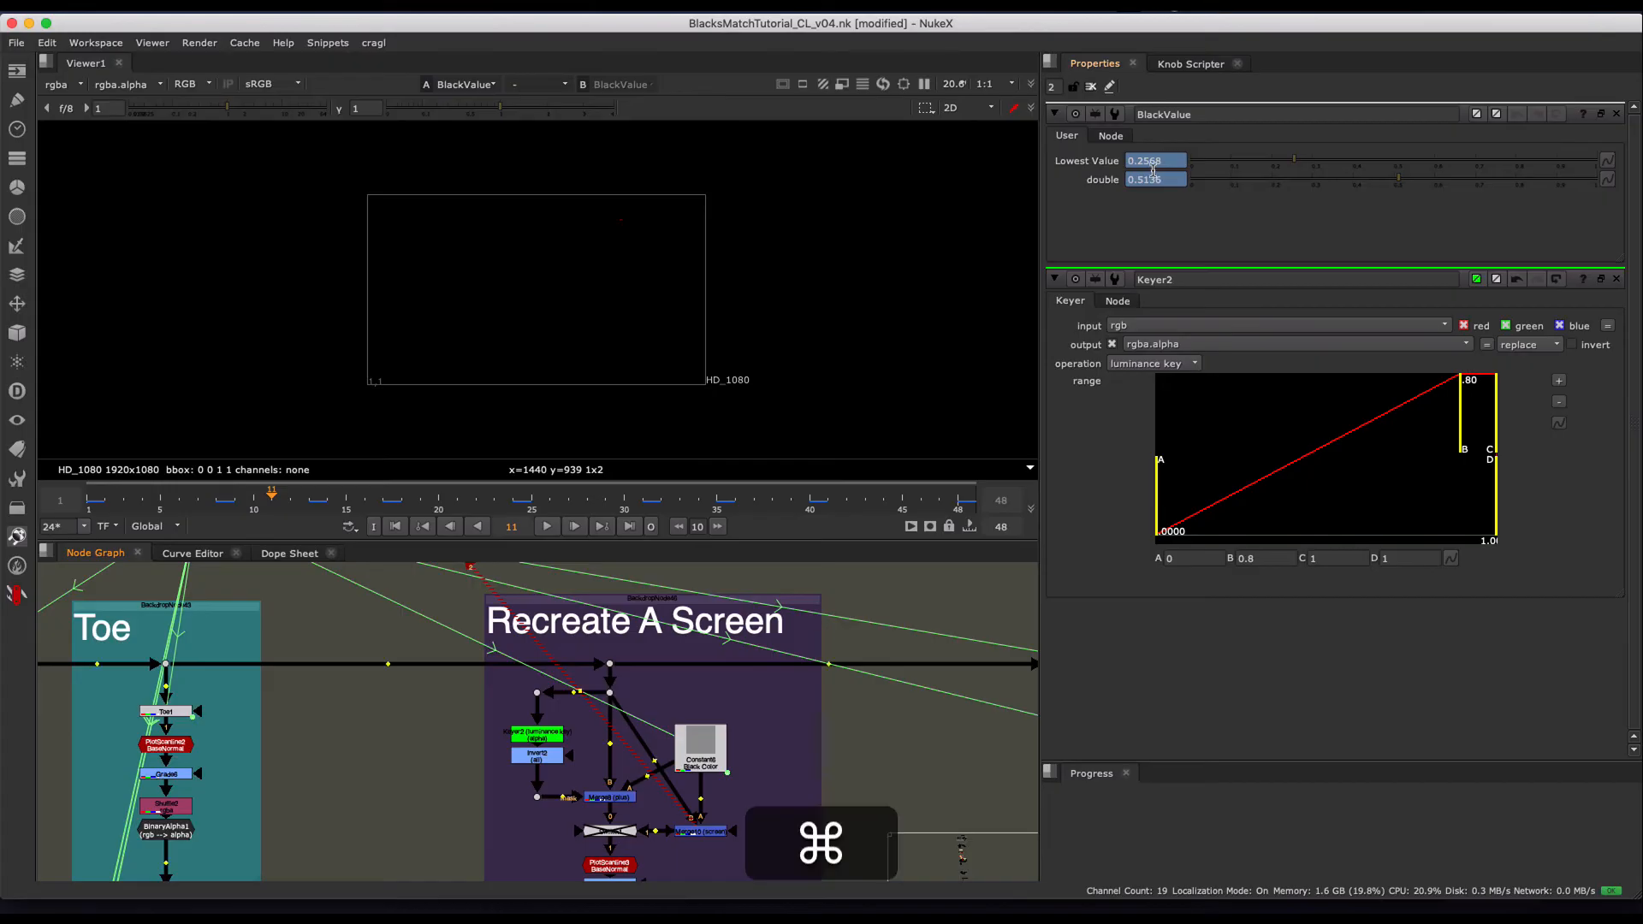
pyautogui.keyDown('super'); pyautogui.moveTo(1152, 179); pyautogui.dragTo(1265, 564); pyautogui.keyUp('super')
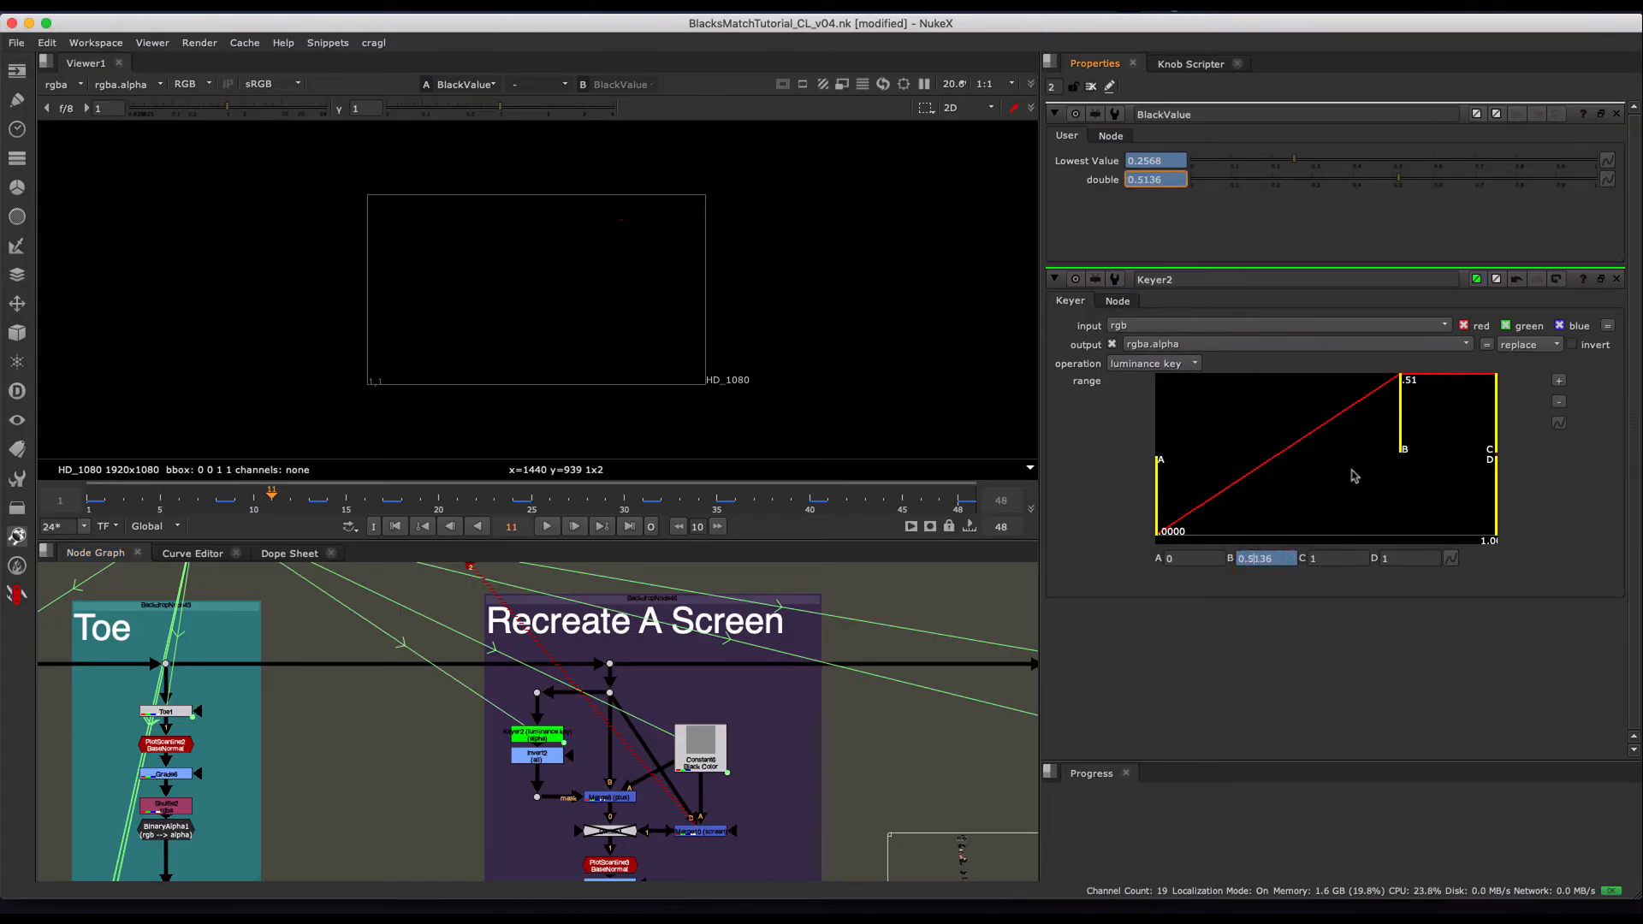
# - View the PlotScanline node in the Recreate A Screen group and scrub its curve around frame 15
pyautogui.moveTo(367, 497); pyautogui.dragTo(346, 497)
pyautogui.moveTo(669, 716); pyautogui.dragTo(667, 614, button='middle')
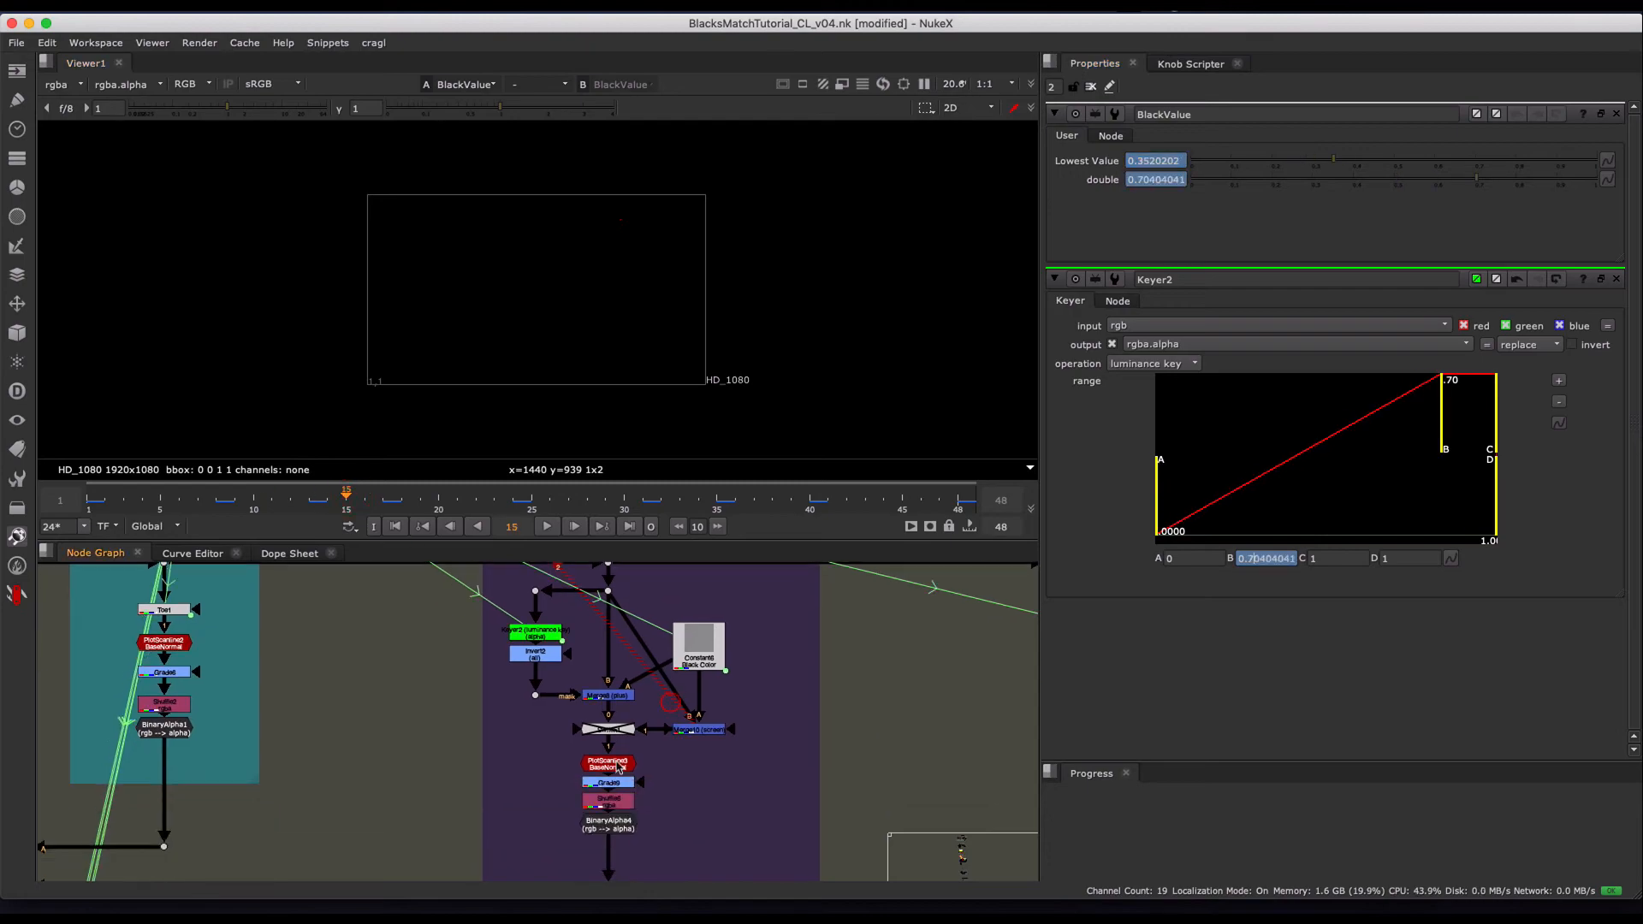
pyautogui.click(606, 764)
pyautogui.press('1')
pyautogui.moveTo(400, 495); pyautogui.dragTo(347, 496)
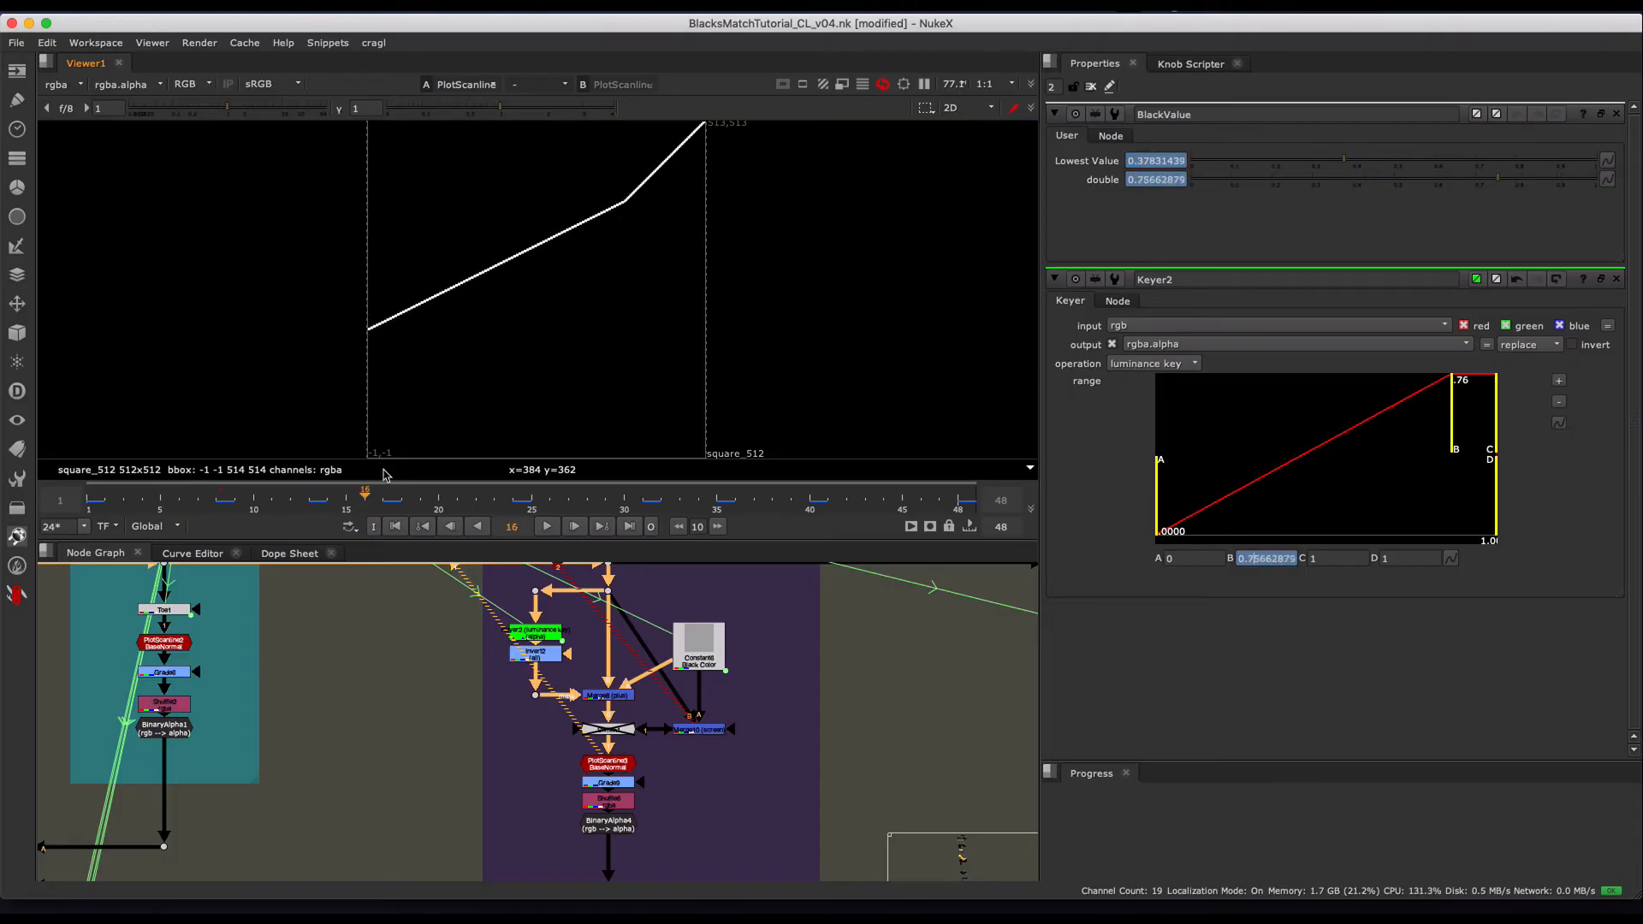
# - Return to Dot14 at the end of the node tree and show its combined curve chart in the viewer
pyautogui.moveTo(538, 759); pyautogui.dragTo(854, 524, button='middle')
pyautogui.moveTo(436, 704); pyautogui.dragTo(733, 690, button='middle')
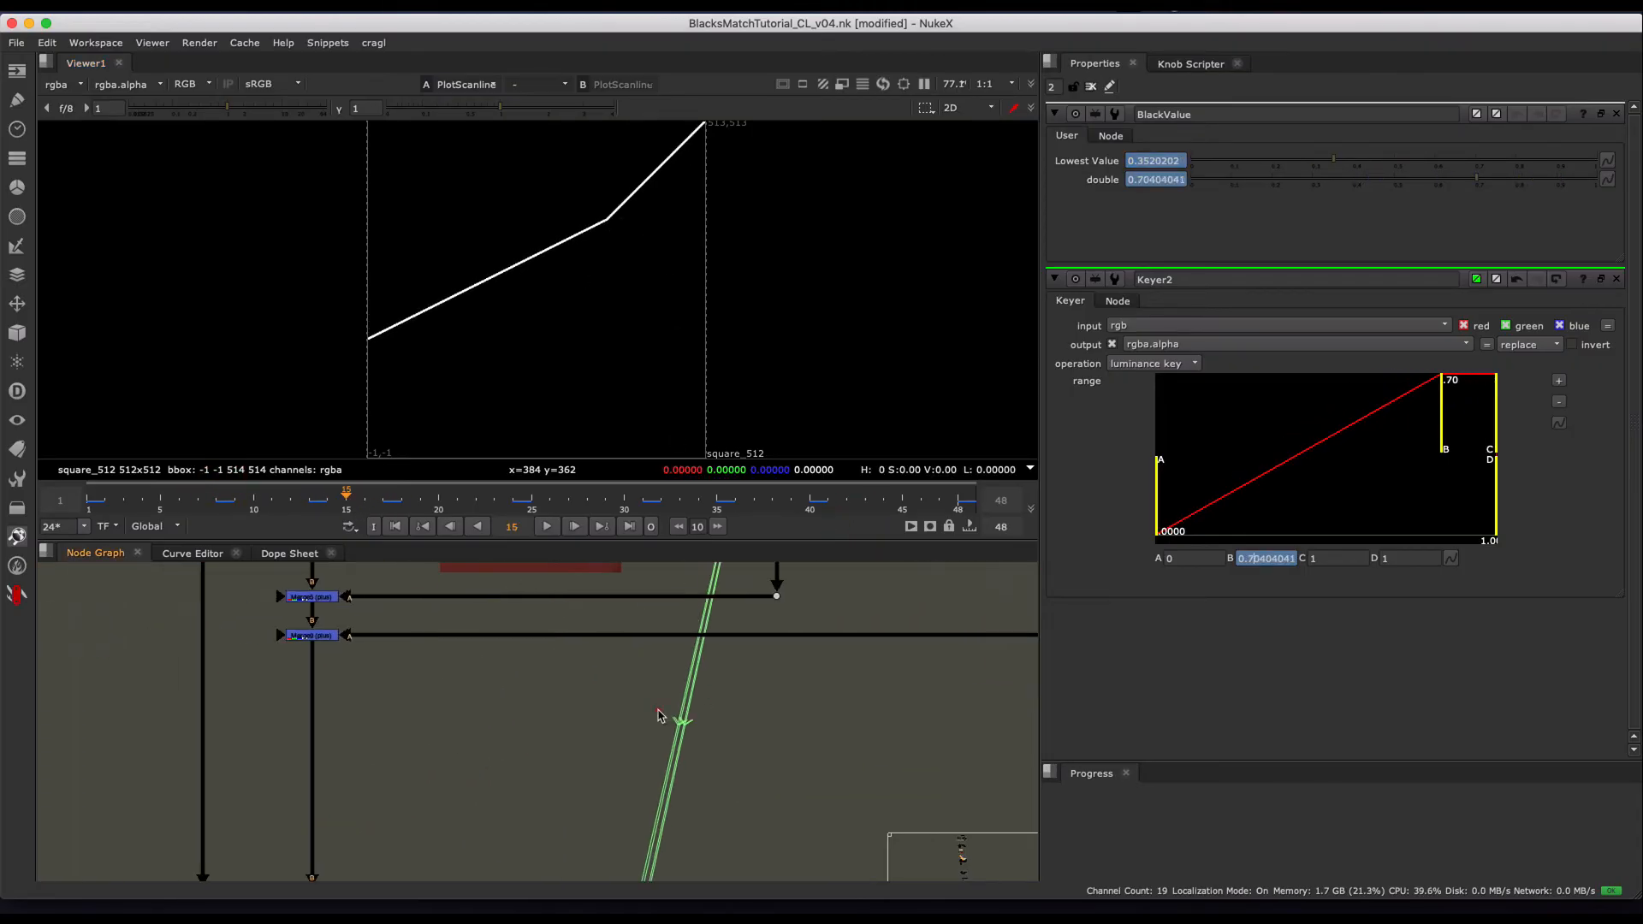
pyautogui.scroll(-3, 657, 712)
pyautogui.moveTo(577, 573)
pyautogui.mouseDown(button='middle')
pyautogui.moveTo(558, 585)
pyautogui.moveTo(590, 408)
pyautogui.mouseUp(button='middle')
pyautogui.moveTo(435, 760)
pyautogui.mouseDown(button='middle')
pyautogui.moveTo(450, 512)
pyautogui.moveTo(514, 447)
pyautogui.mouseUp(button='middle')
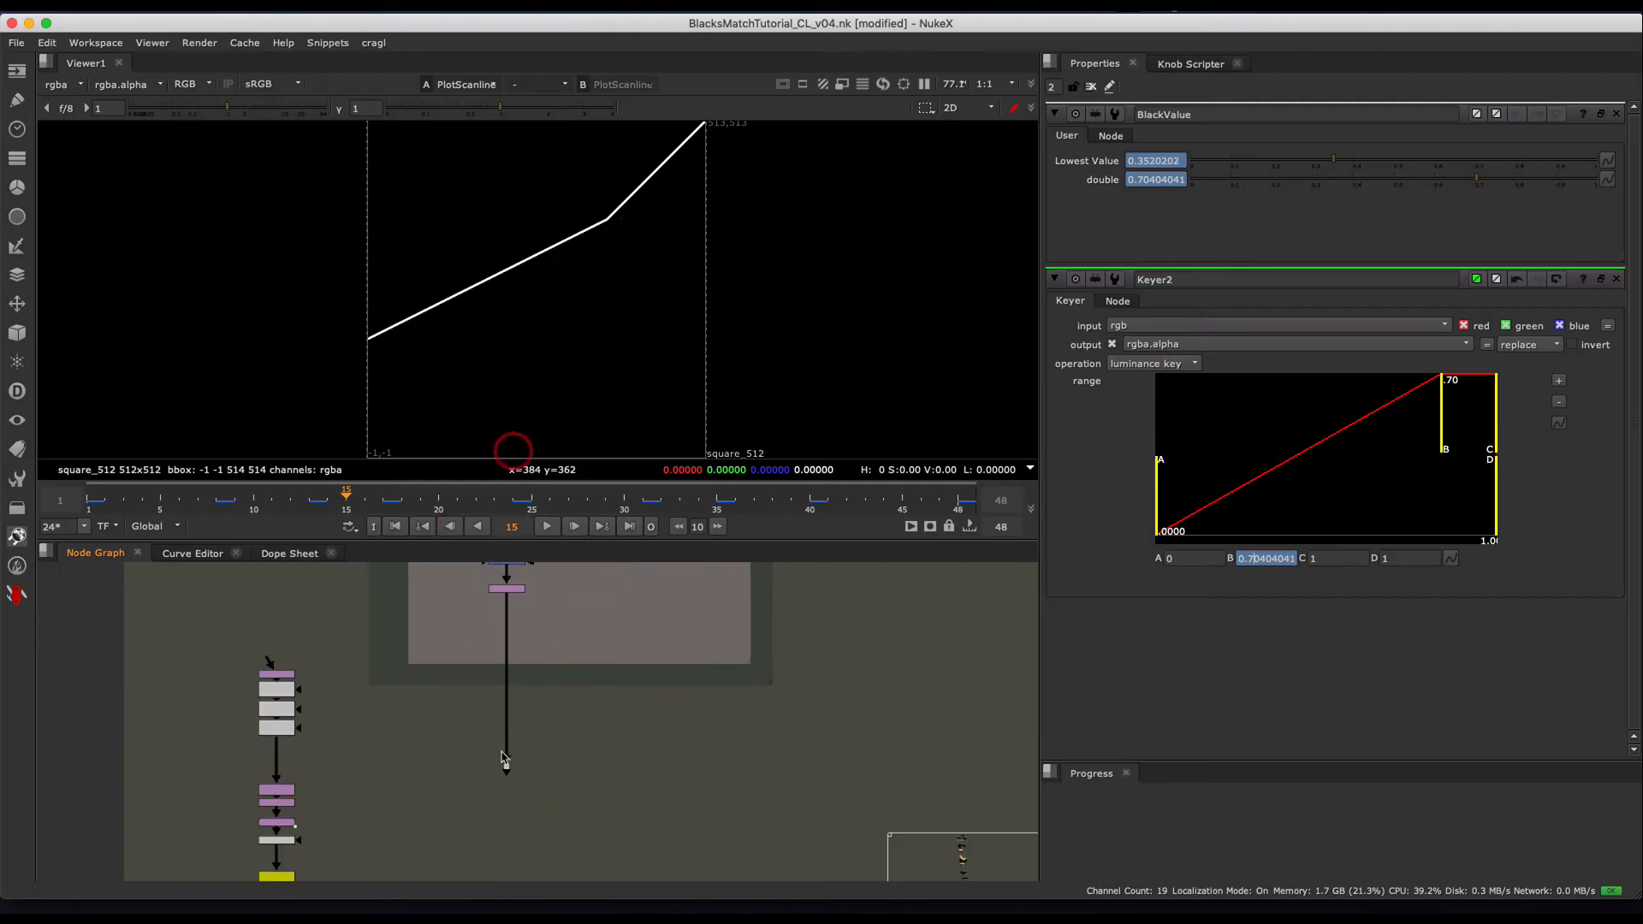
pyautogui.moveTo(570, 725); pyautogui.dragTo(434, 818)
pyautogui.press('1')
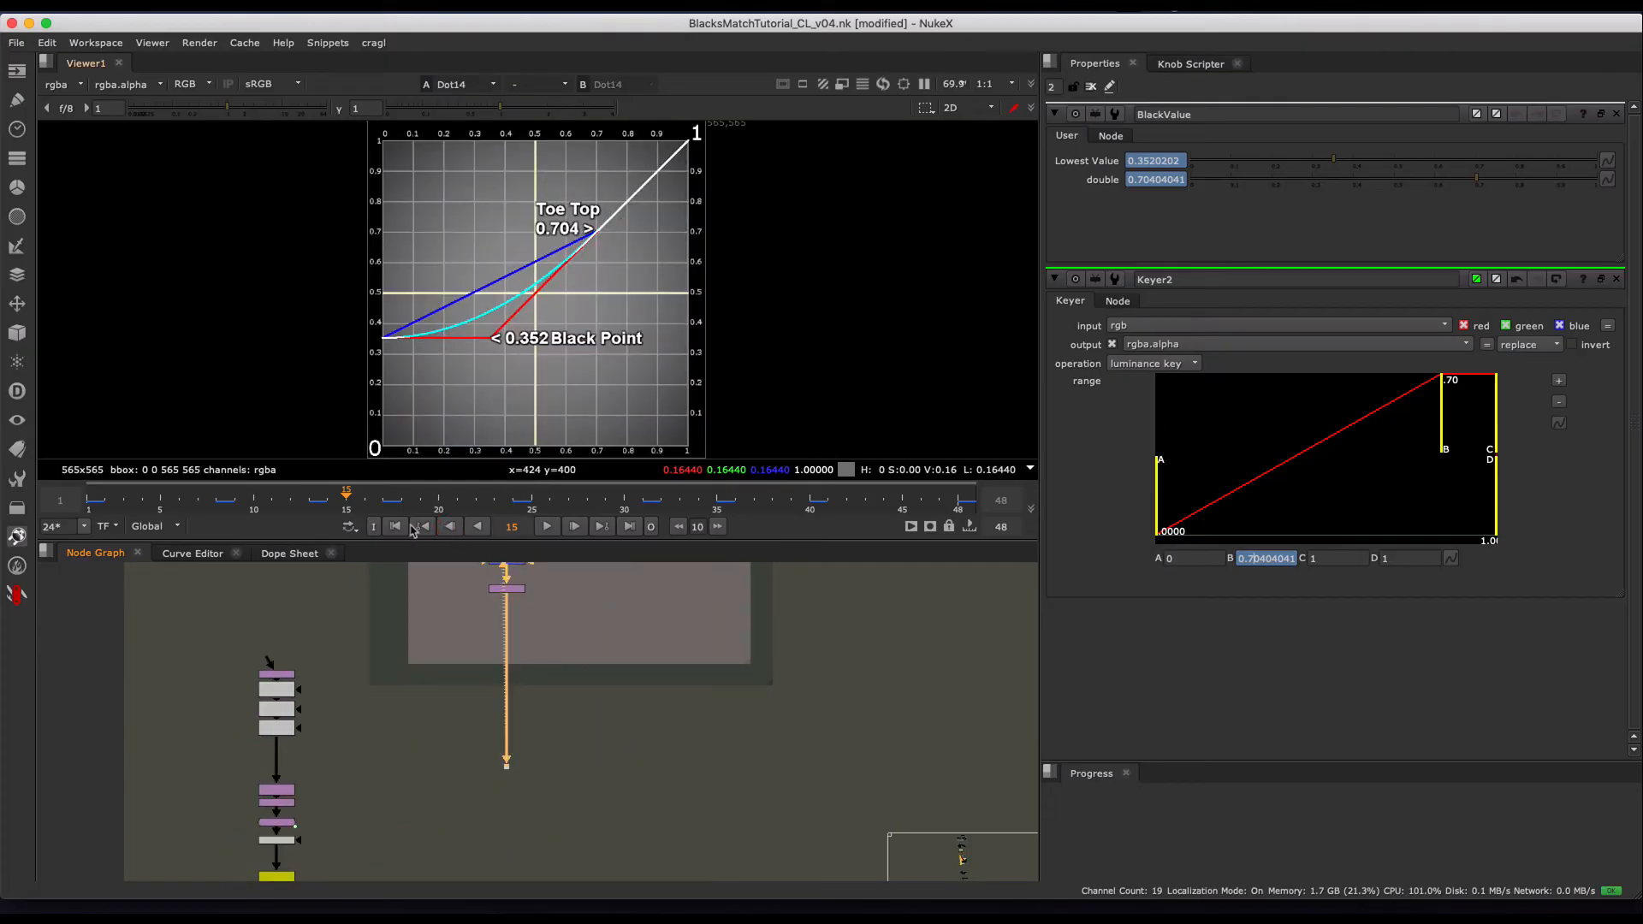
# - Play the combined chart from the first frame, close all node properties, and stop playback
pyautogui.click(396, 527)
pyautogui.click(547, 527)
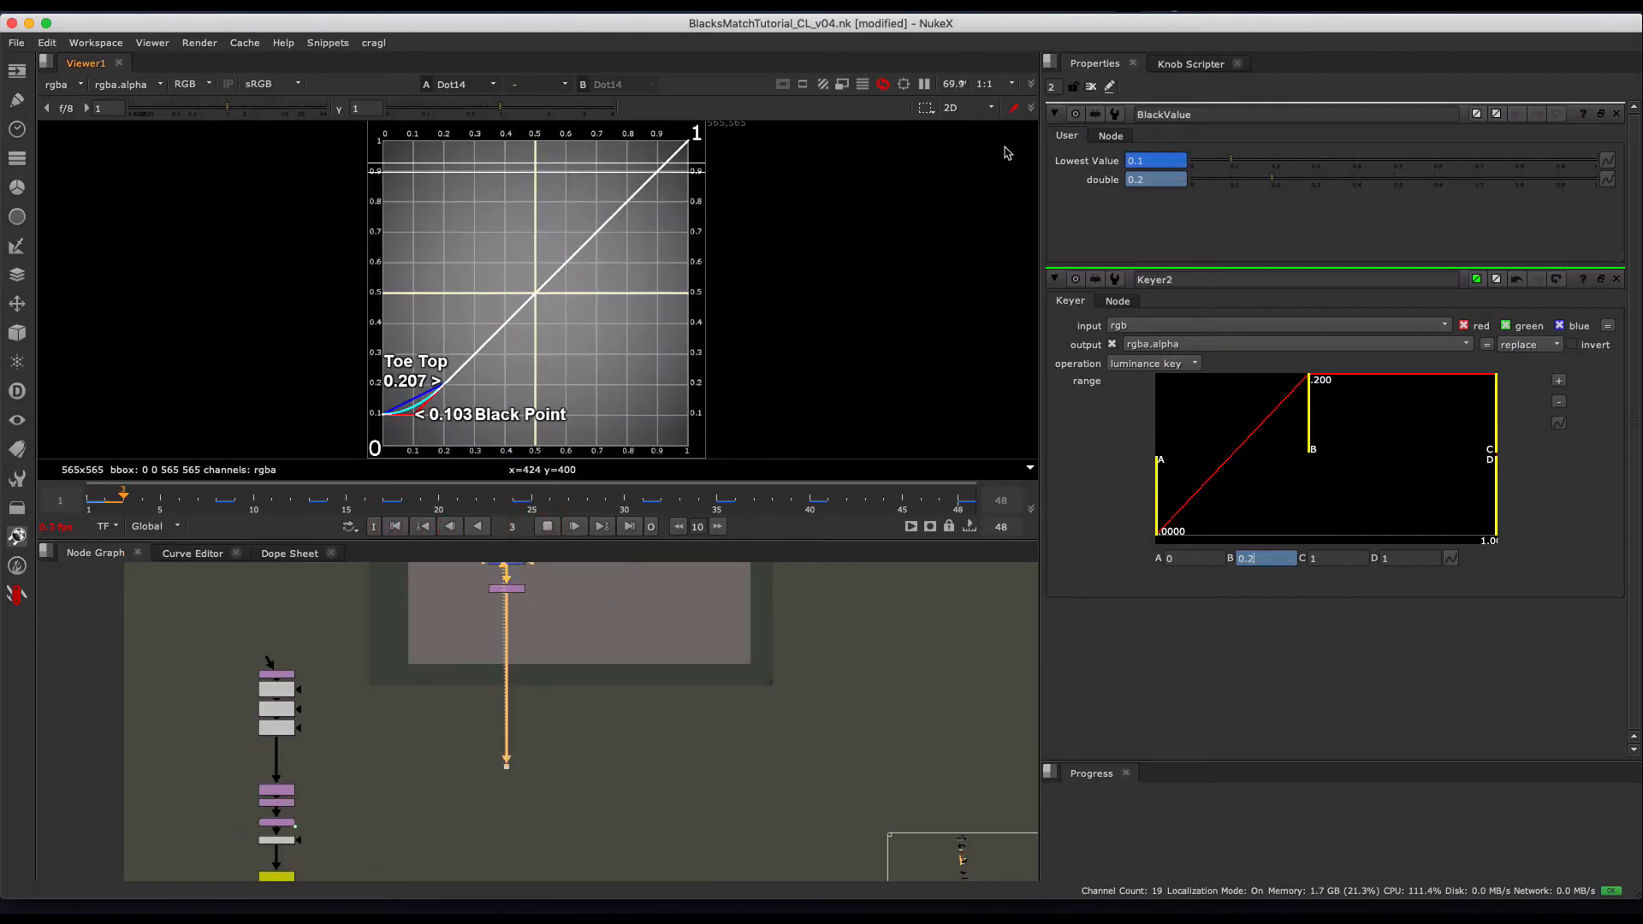
pyautogui.click(1088, 88)
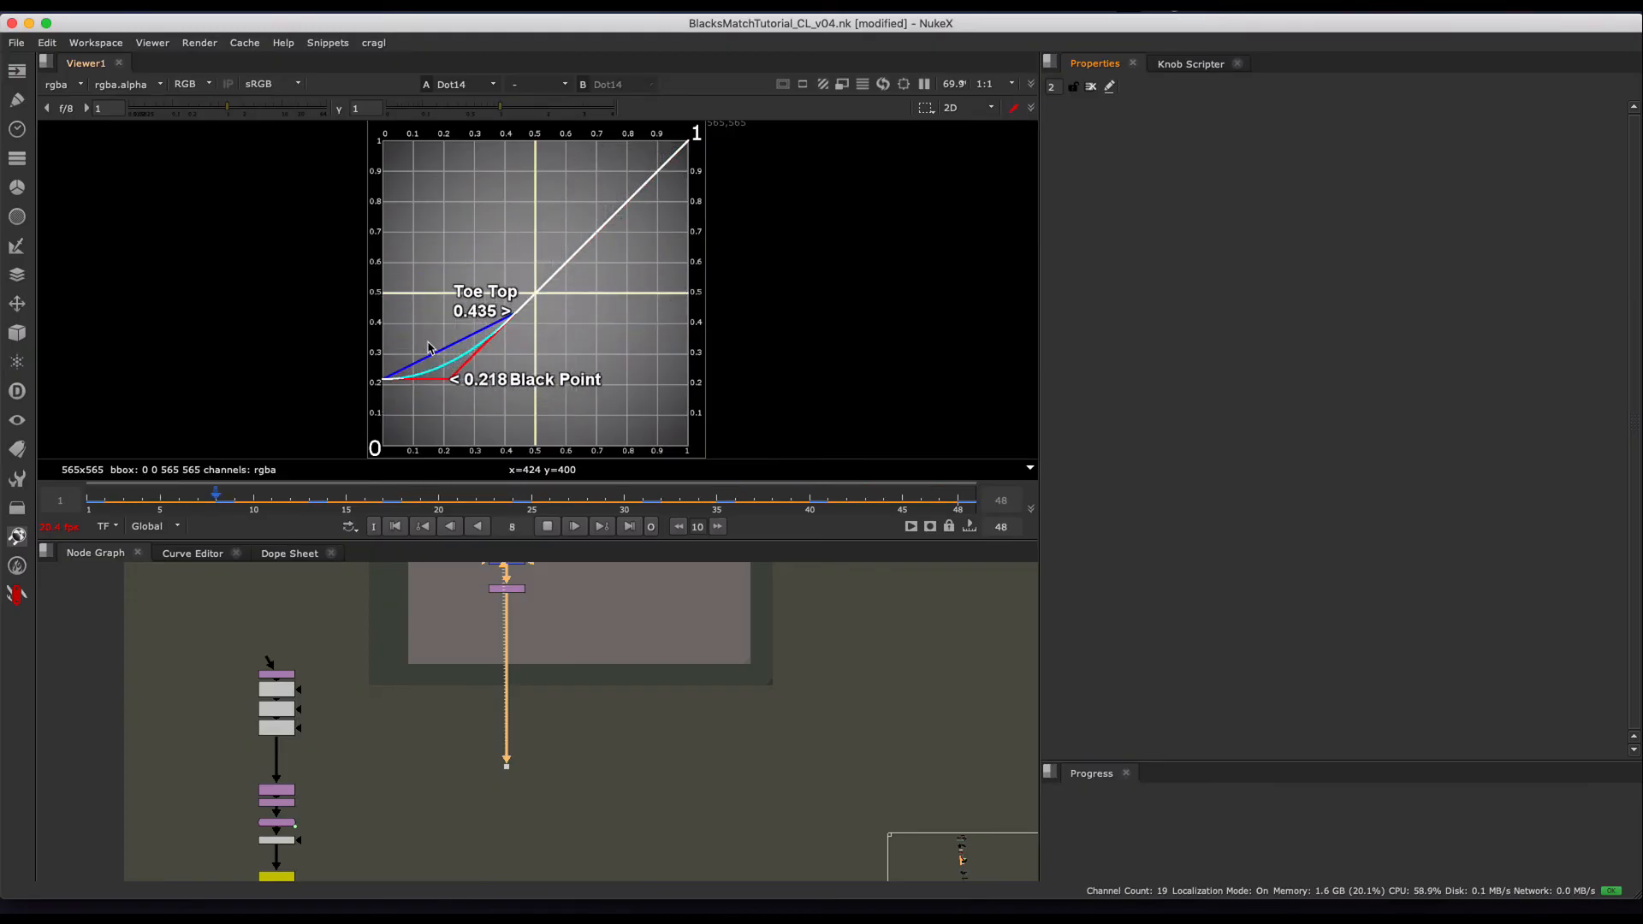
pyautogui.click(549, 527)
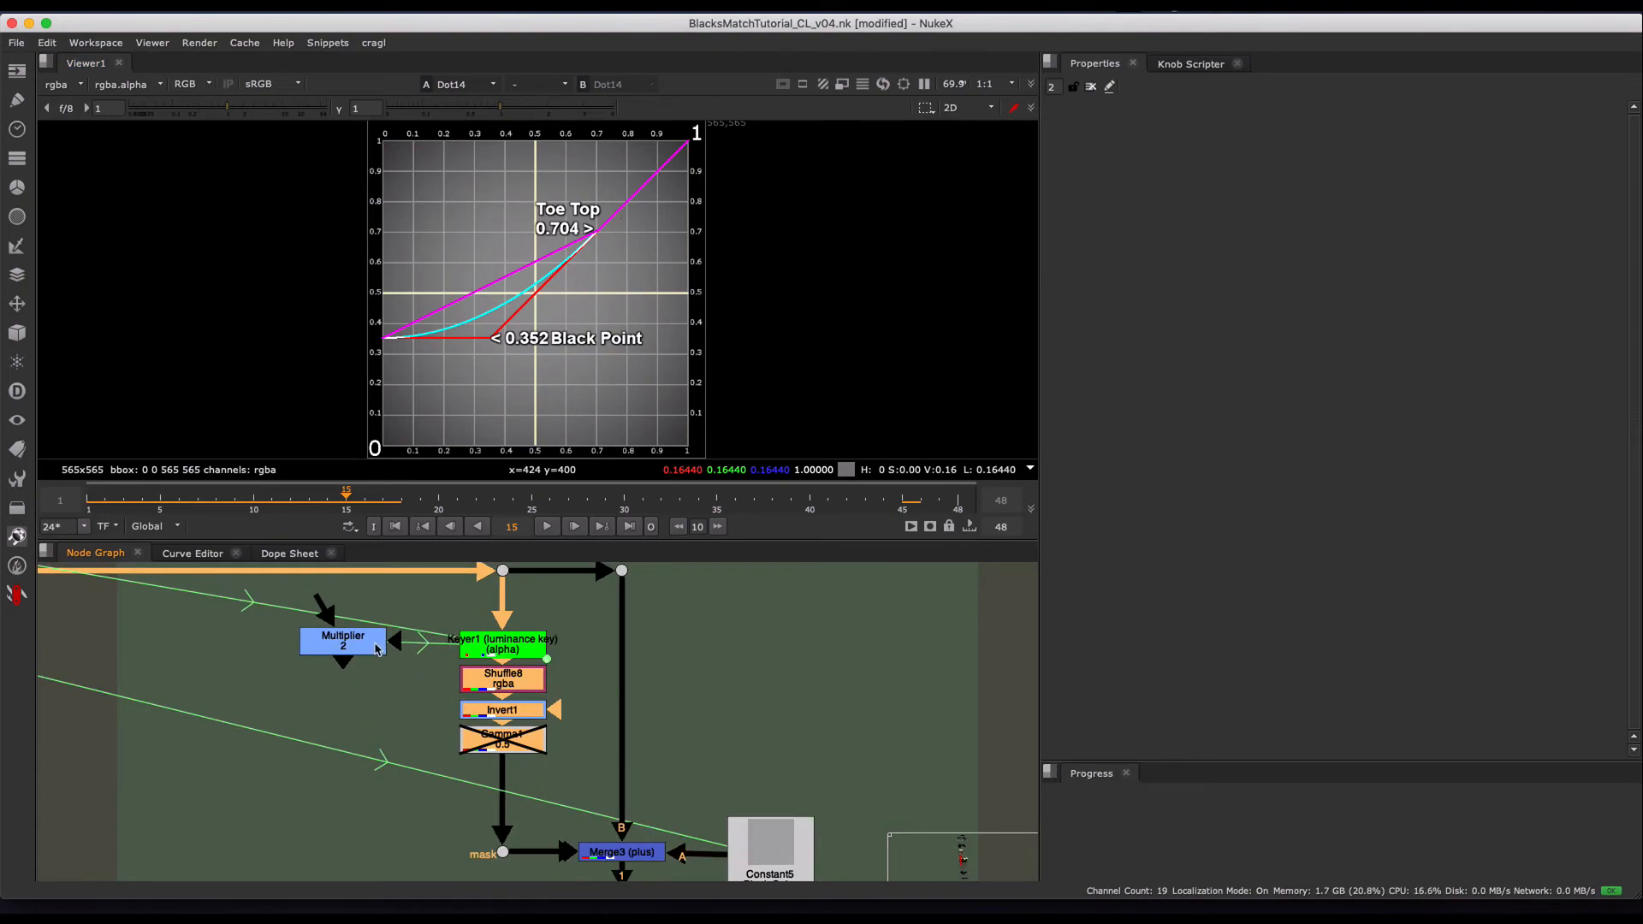
# - Try raising the Multiplier node's value to 2.2 in the Recreate TOE! group, and return it to 2
pyautogui.click(351, 646)
pyautogui.doubleClick(351, 646)
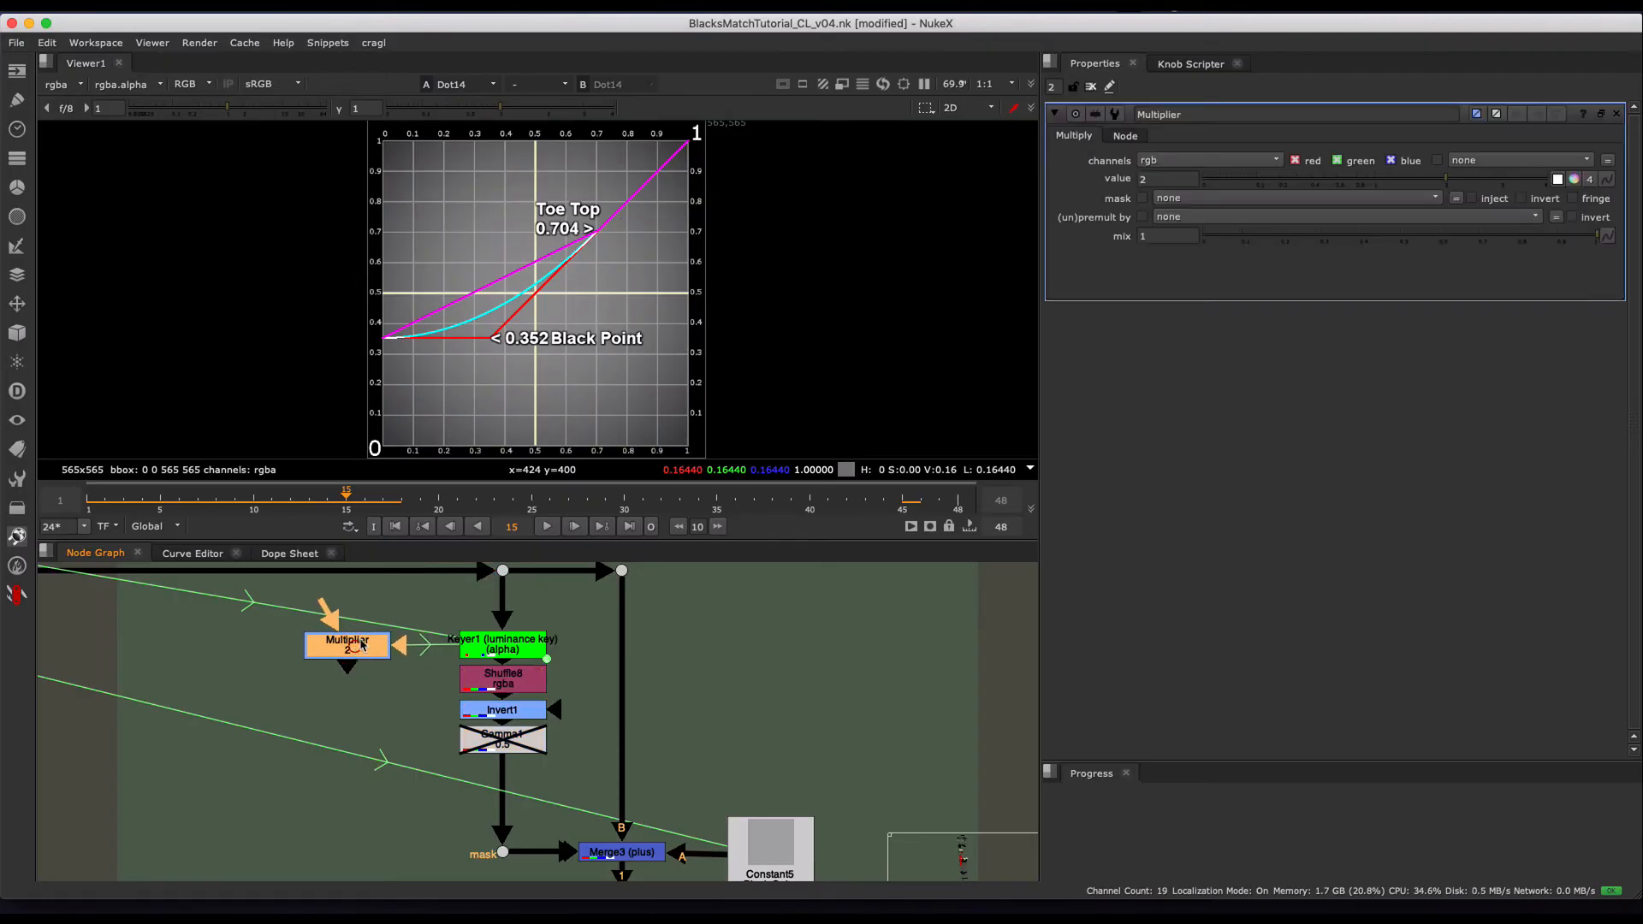
pyautogui.click(1162, 176)
pyautogui.press('Left')
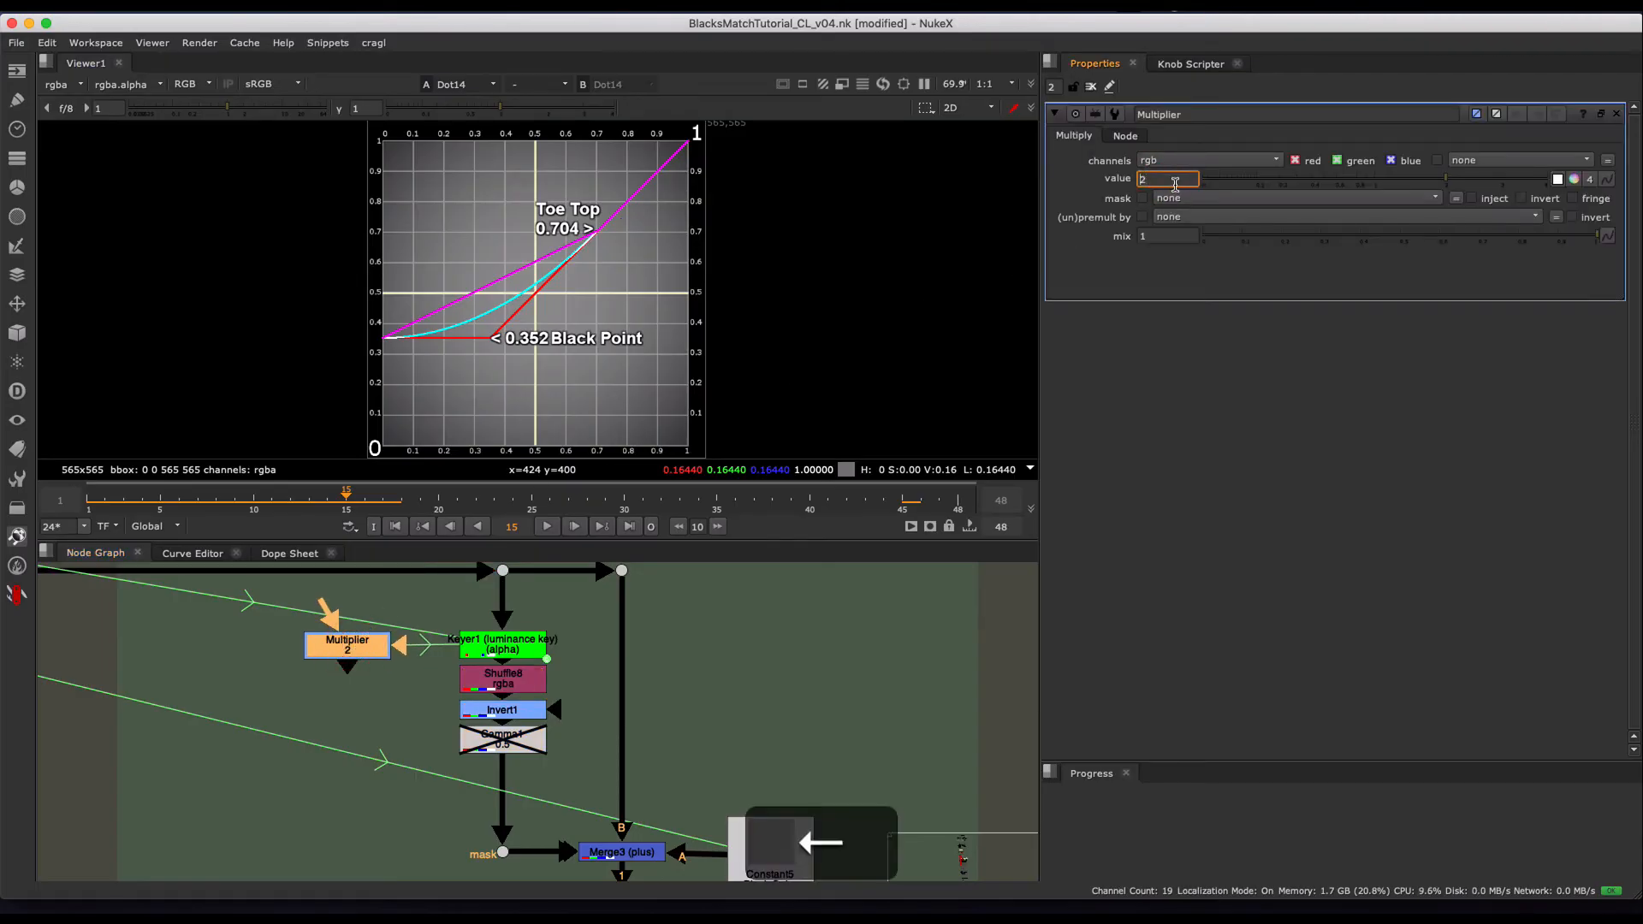
pyautogui.press('Down')
pyautogui.press('Up')
pyautogui.press('Right')
pyautogui.press('Up')
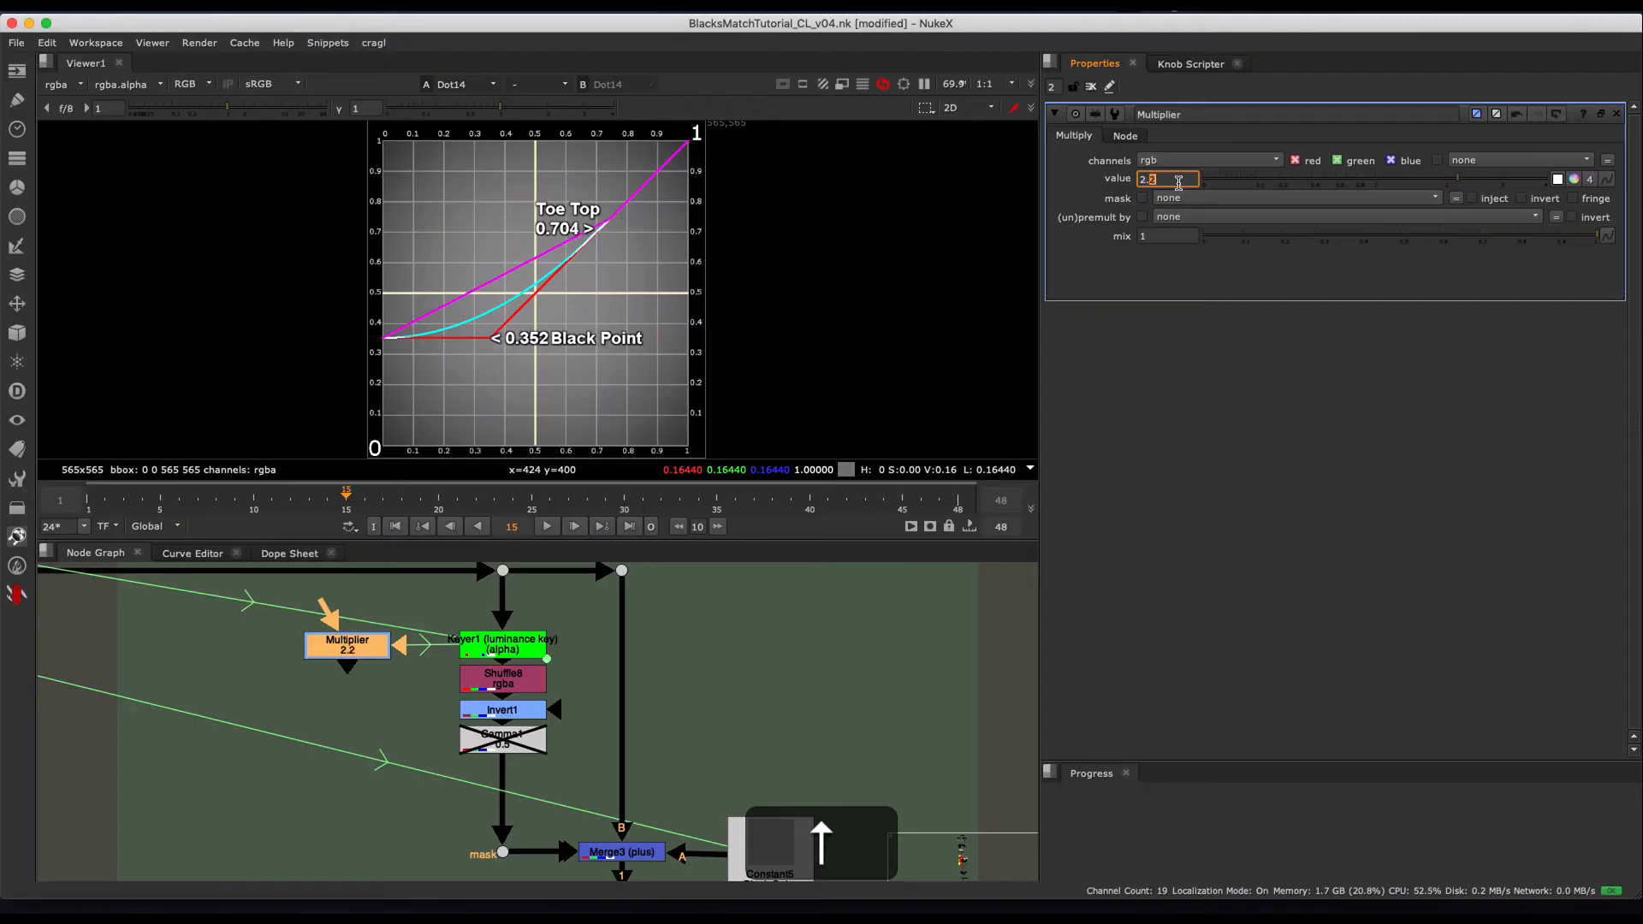
pyautogui.press('Down')
pyautogui.press('Down')
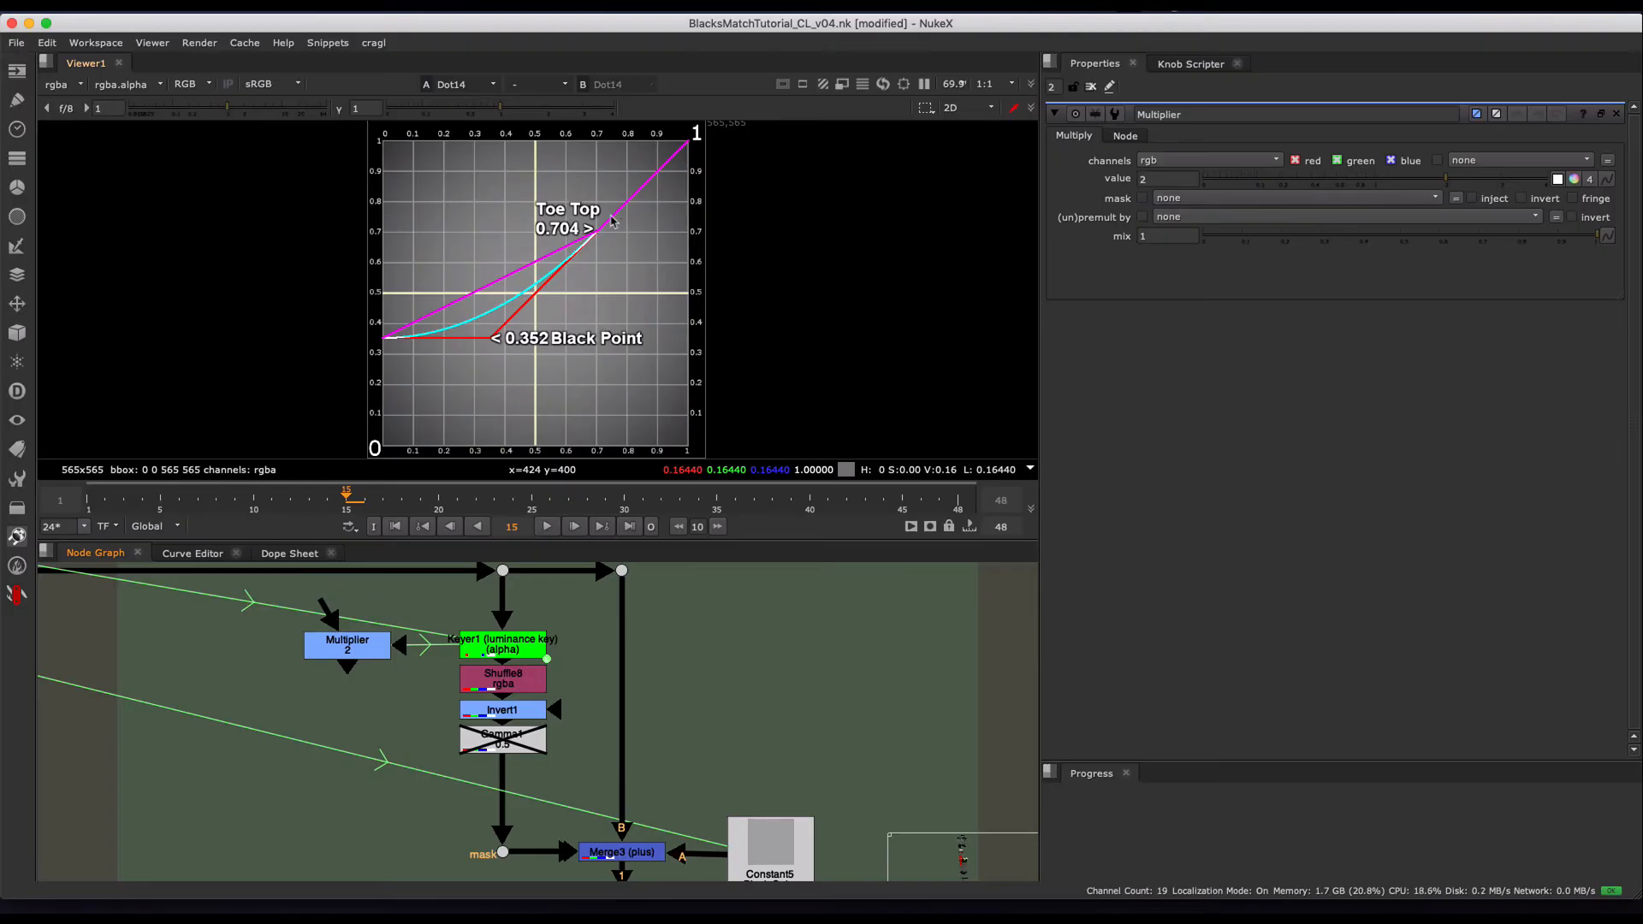
# - Enable the Gamma1 node below Invert1 and set its value to 1
pyautogui.moveTo(585, 729); pyautogui.dragTo(517, 694, button='middle')
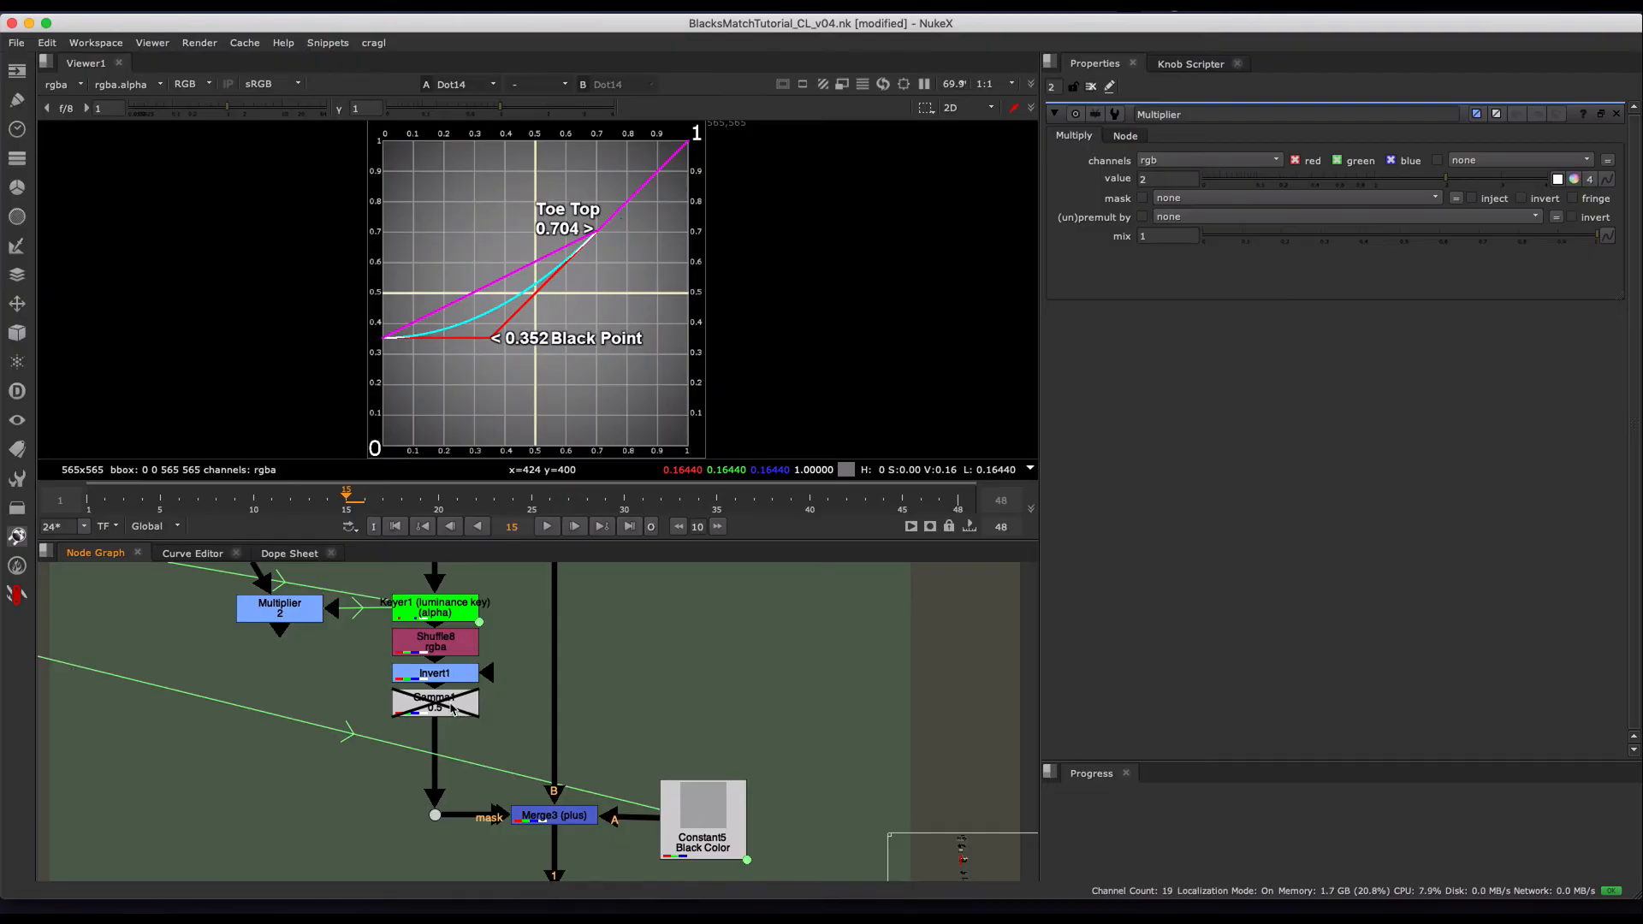
pyautogui.doubleClick(453, 713)
pyautogui.write('1d')
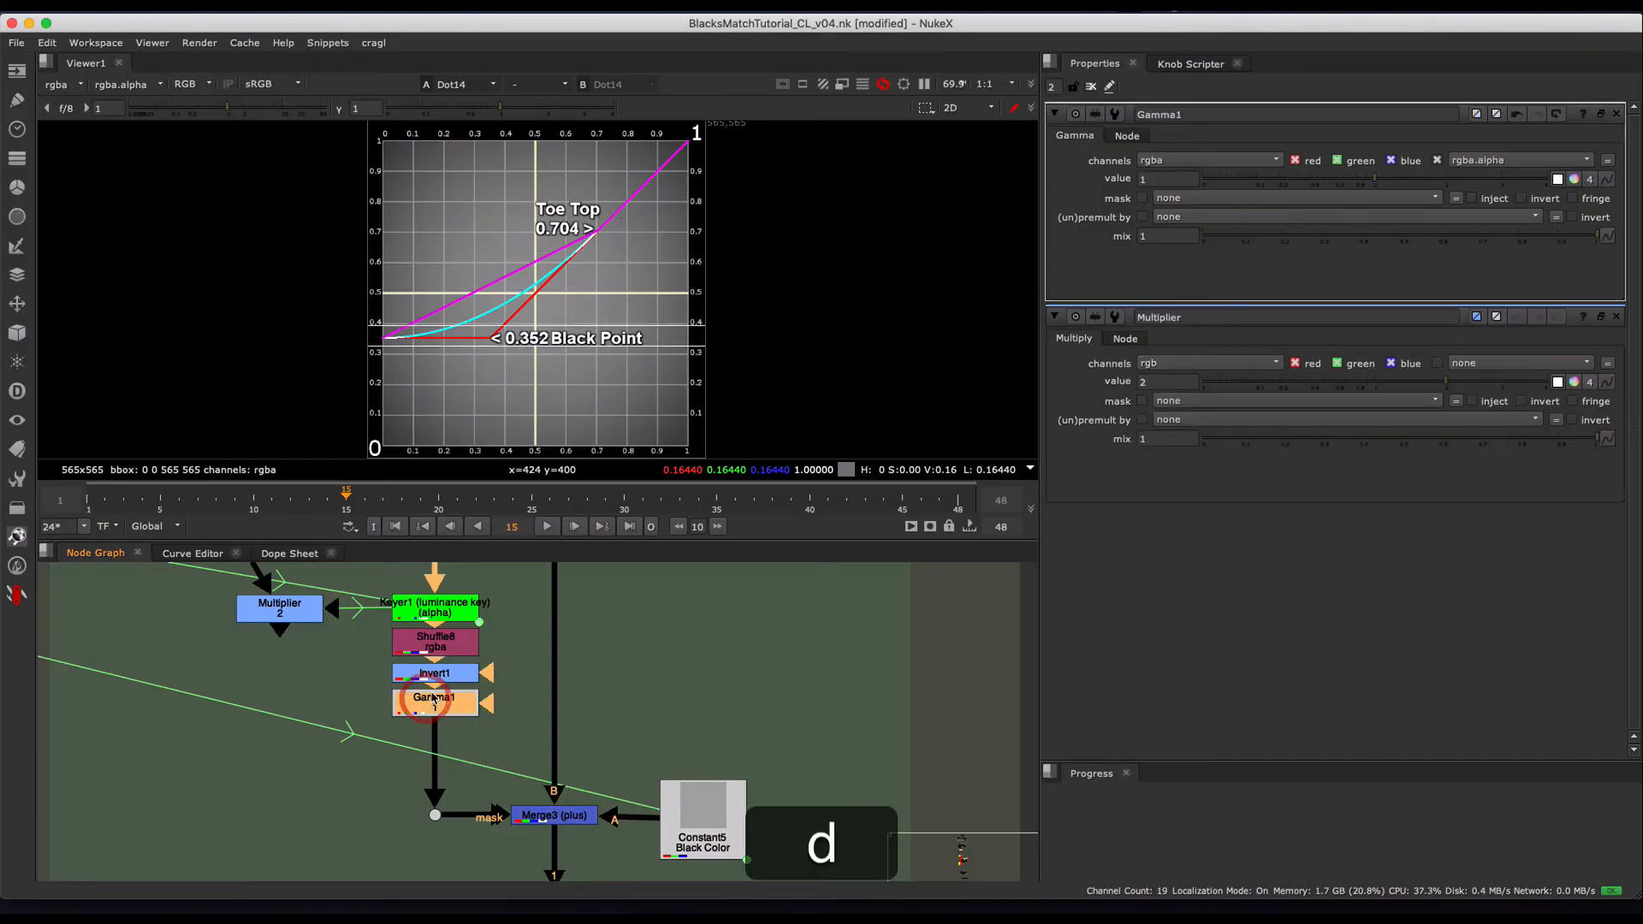
# - Lower Gamma1's value to 0.5 in steps of 0.1
pyautogui.click(1185, 180)
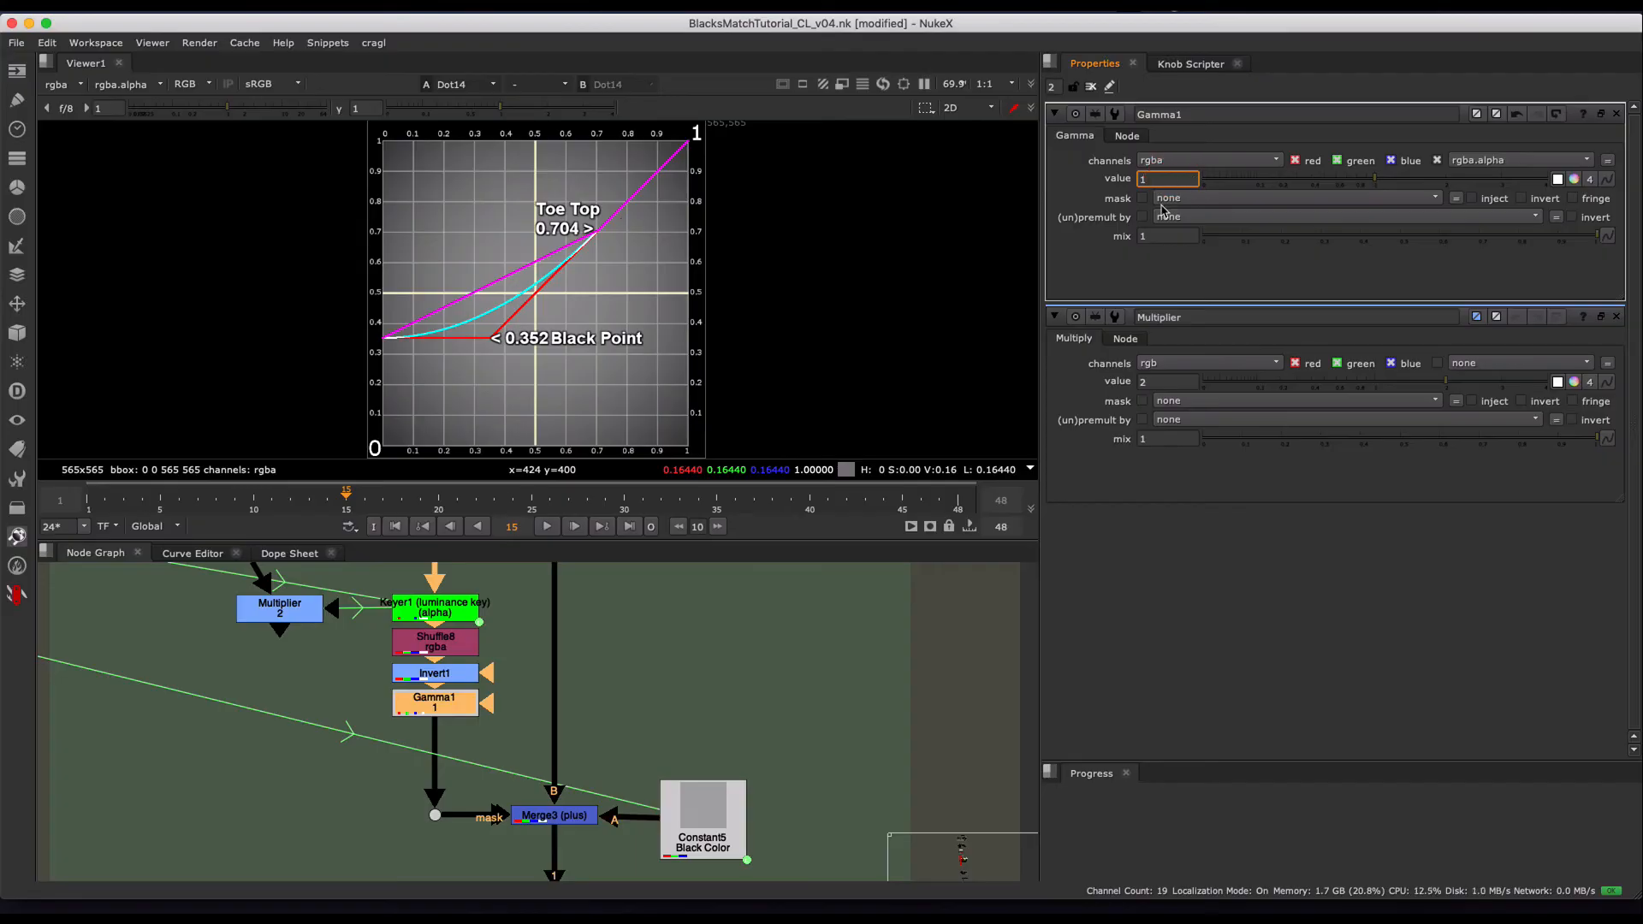
pyautogui.press('Down')
pyautogui.press('Down')
pyautogui.press('Down')
pyautogui.press('Down')
pyautogui.press('Down')
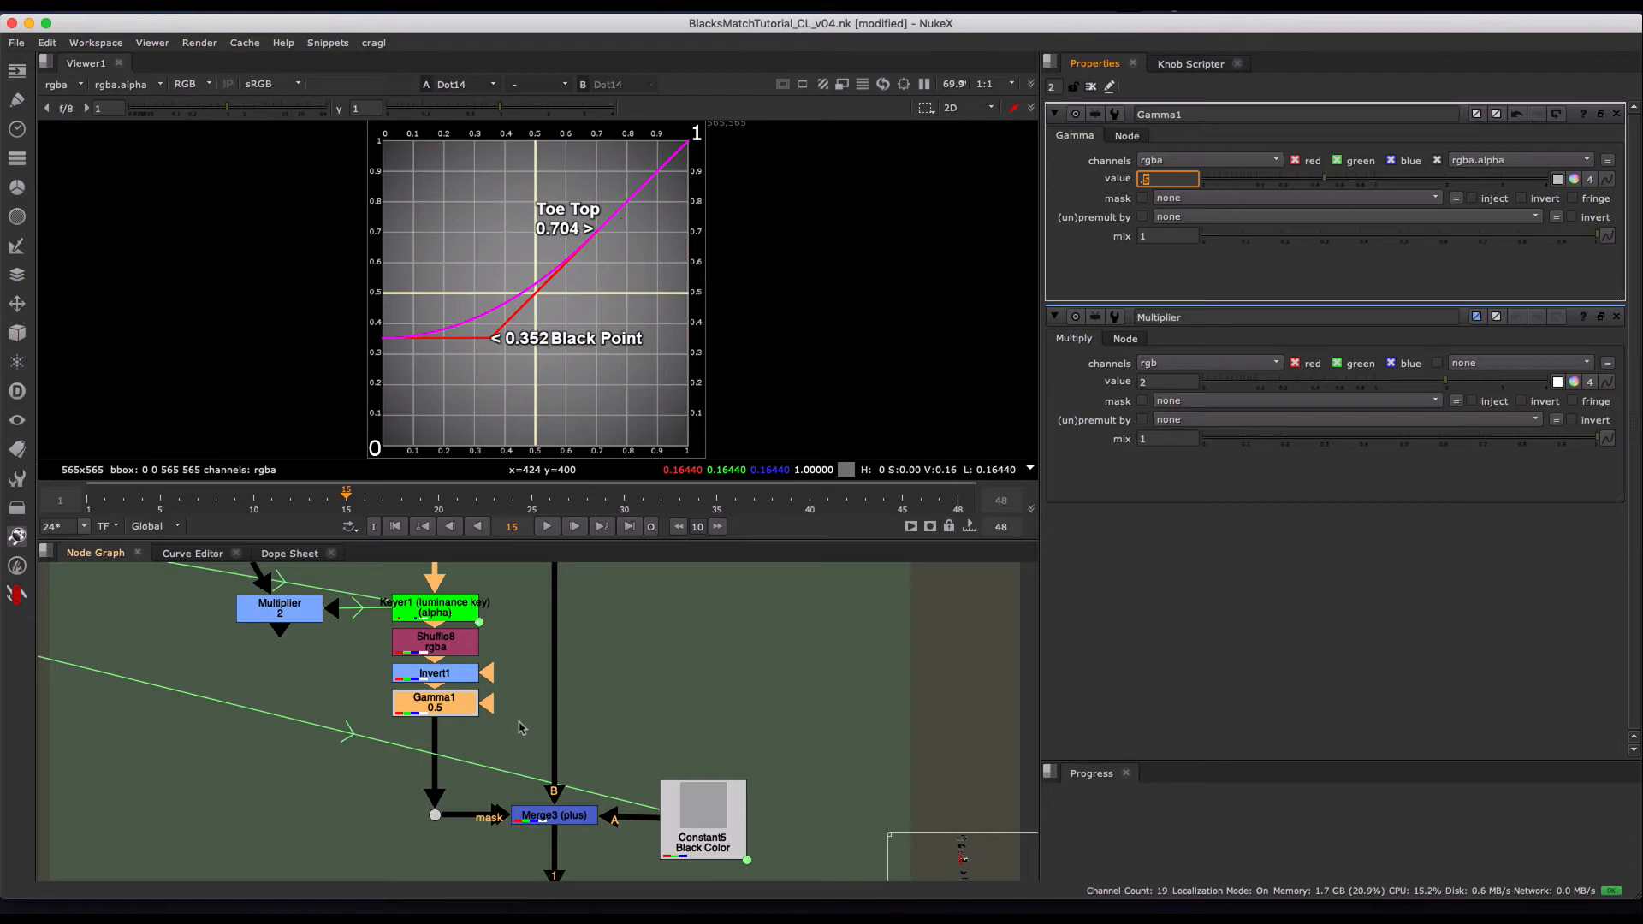
# - Try raising Gamma1's value to 0.6 and above to compare the curve, and return it to 0.5
pyautogui.moveTo(522, 727); pyautogui.dragTo(464, 719, button='middle')
pyautogui.click(1170, 183)
pyautogui.press('Left')
pyautogui.press('Up')
pyautogui.press('Up')
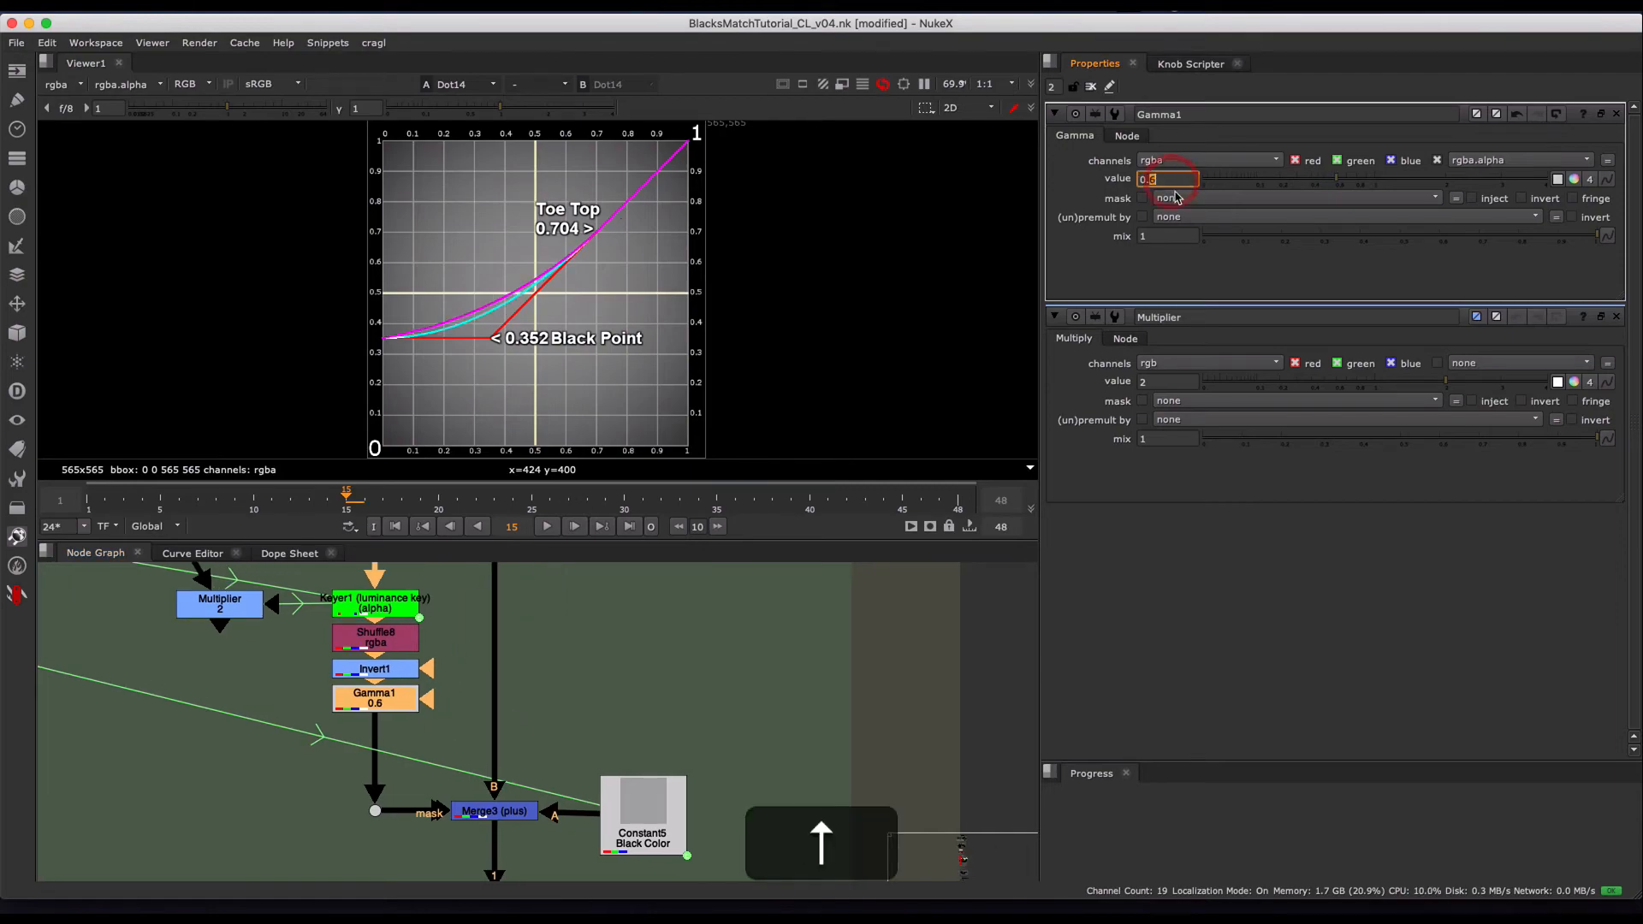
pyautogui.press('Down')
pyautogui.press('Down')
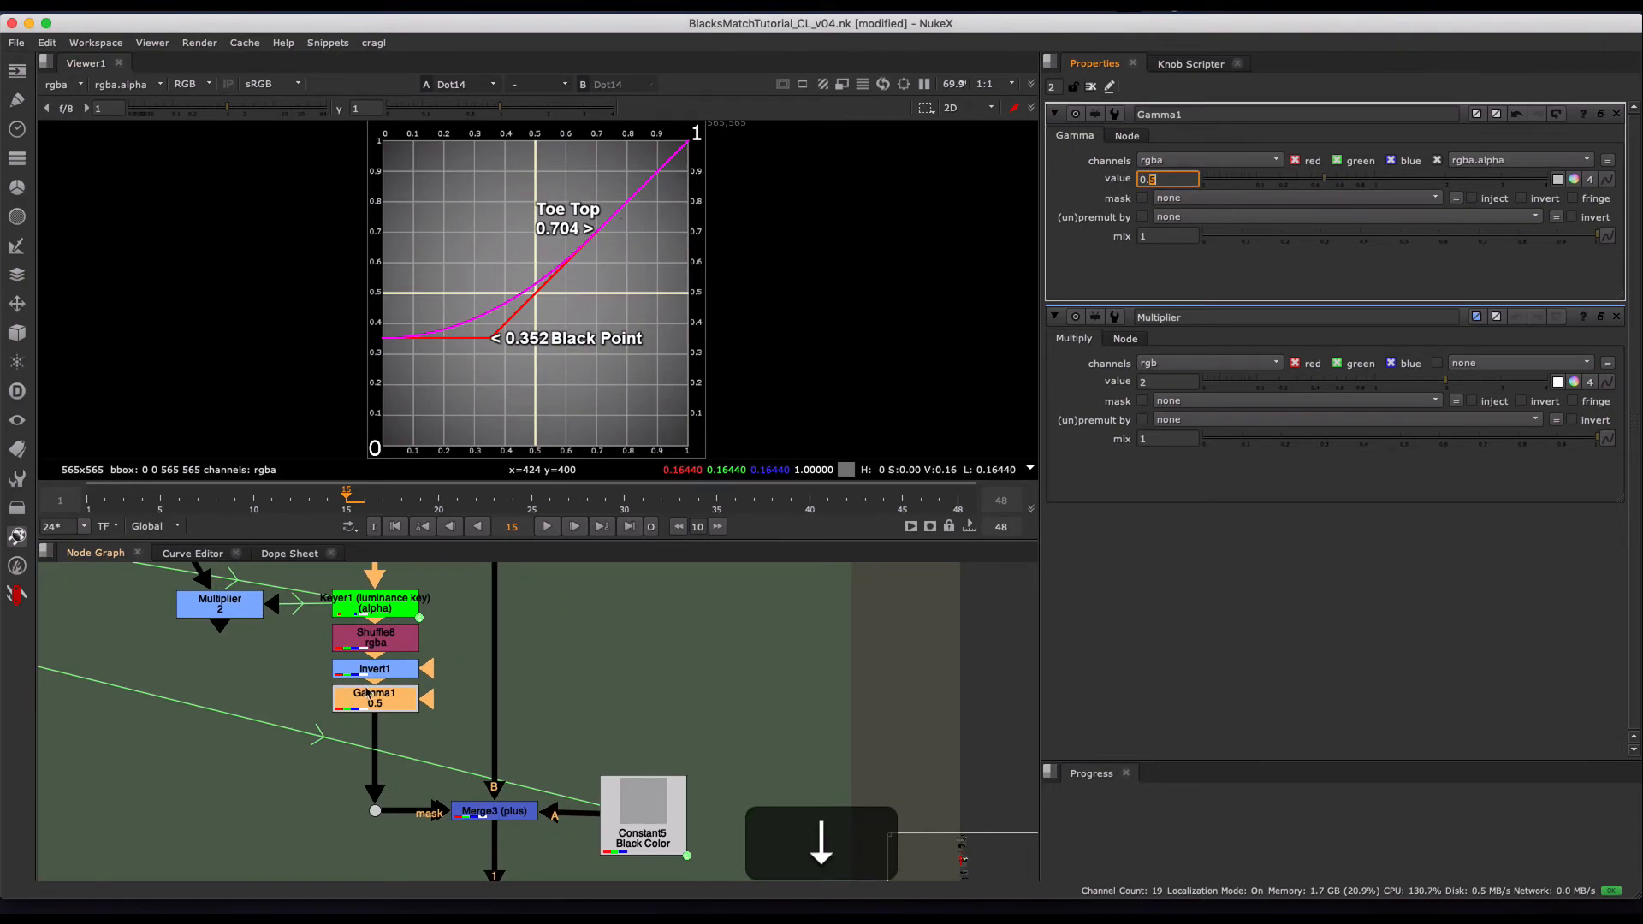
# - Examine how Merge3 (plus) combines Constant5 with the gamma mask, and review the whole Recreate TOE! group at frame 28
pyautogui.moveTo(477, 686); pyautogui.dragTo(436, 701, button='middle')
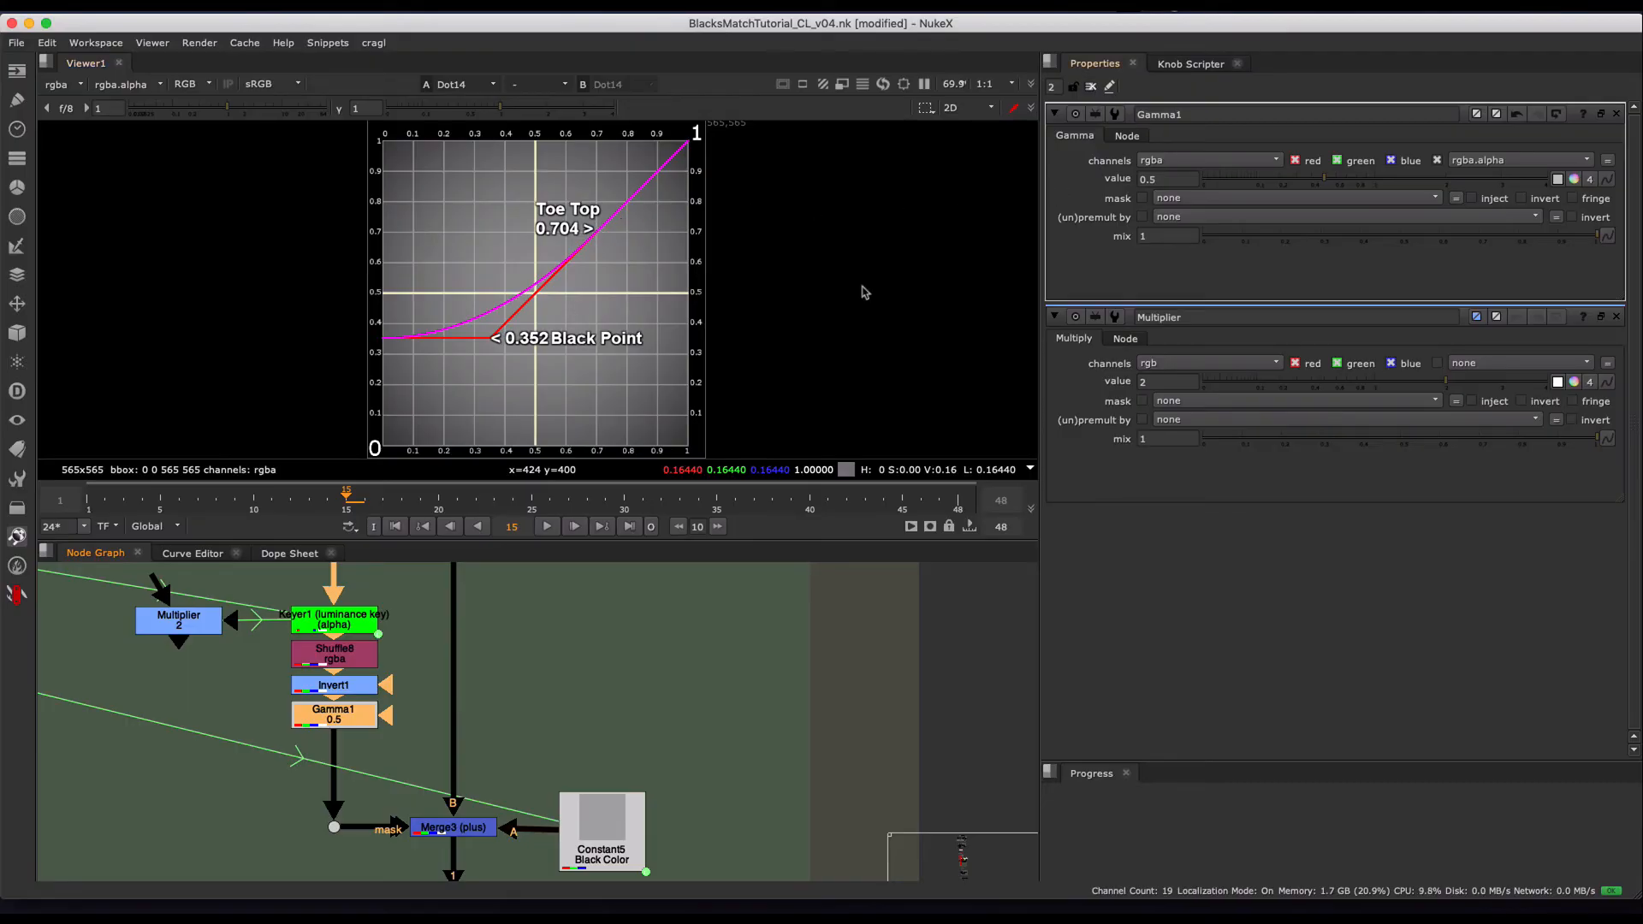
pyautogui.moveTo(540, 750); pyautogui.dragTo(564, 637, button='middle')
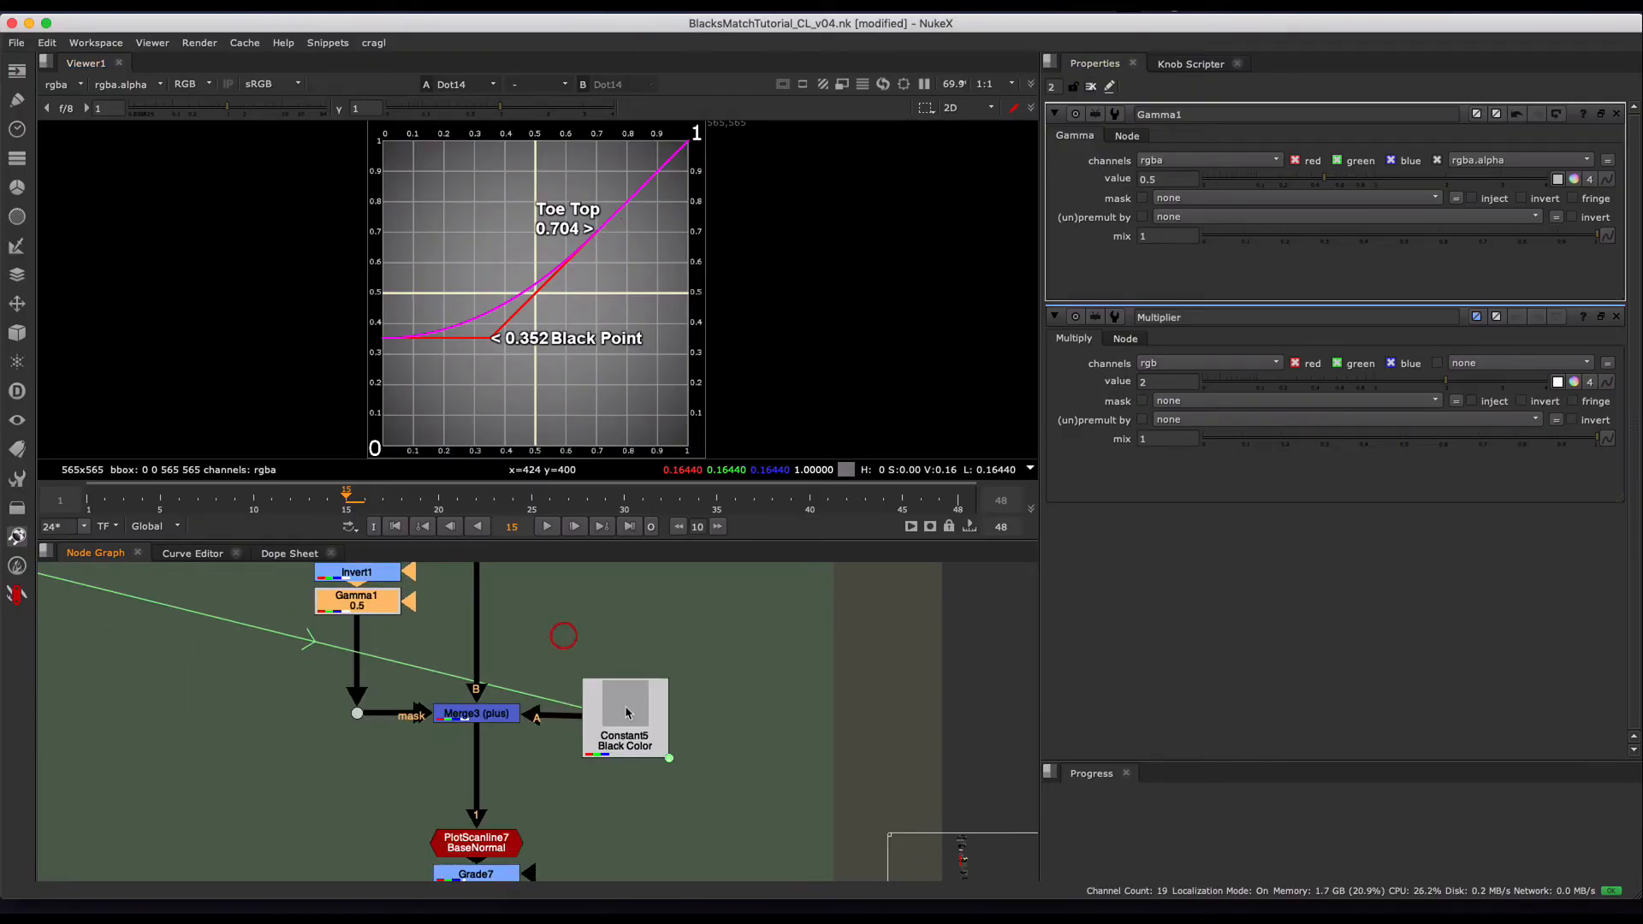
pyautogui.moveTo(720, 633); pyautogui.dragTo(548, 803)
pyautogui.moveTo(606, 602); pyautogui.dragTo(394, 753)
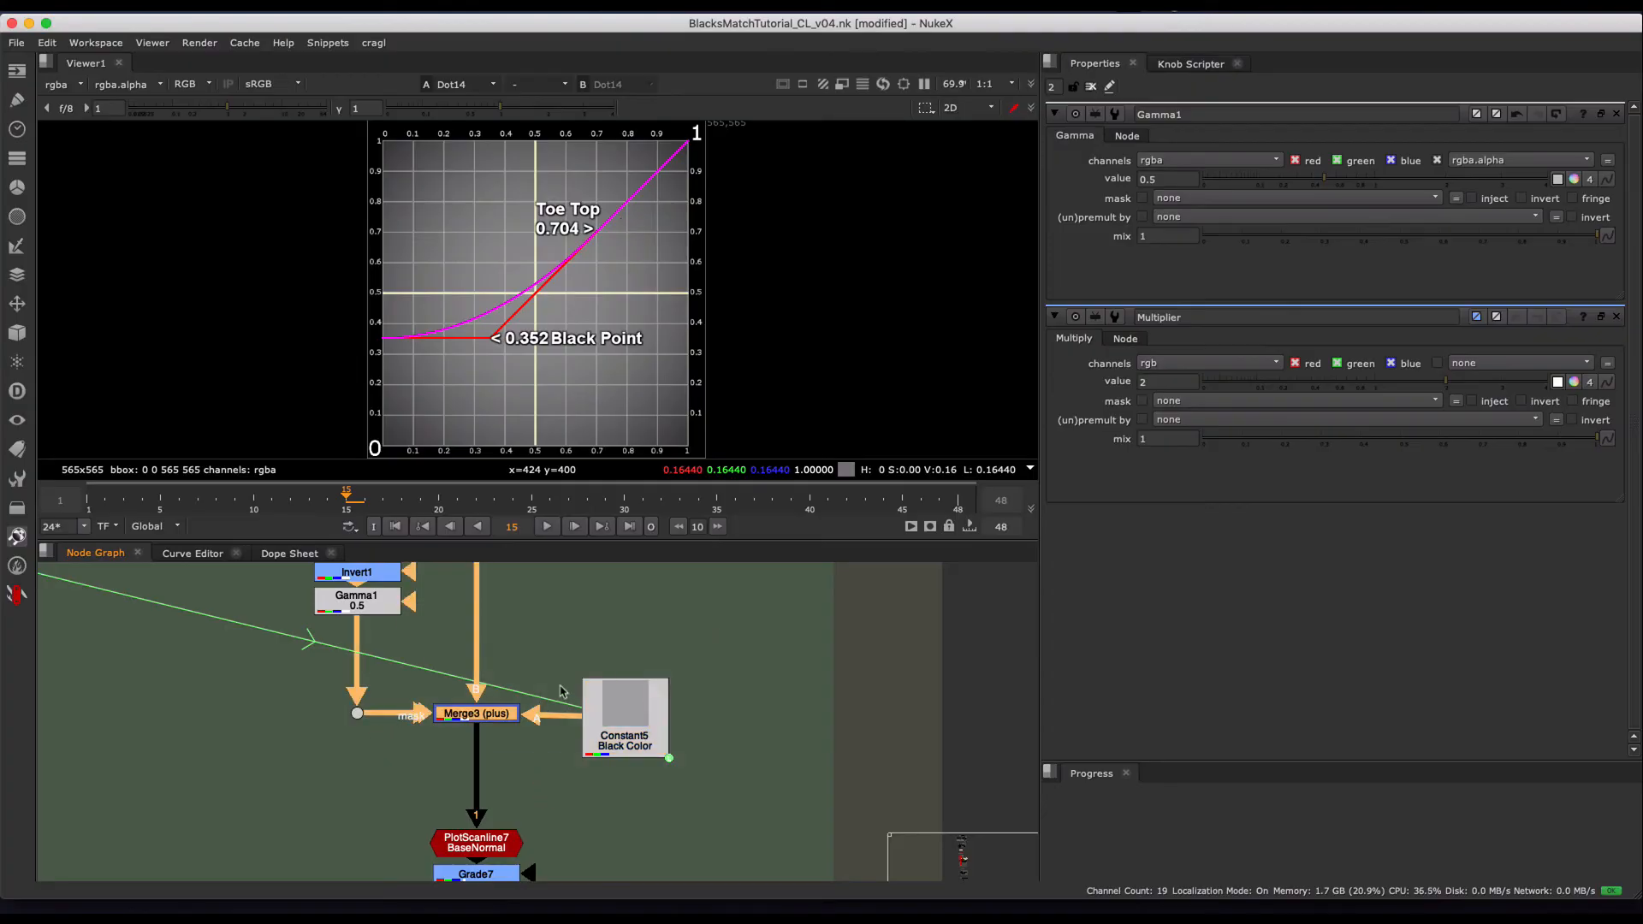
pyautogui.moveTo(393, 753); pyautogui.dragTo(445, 728, button='middle')
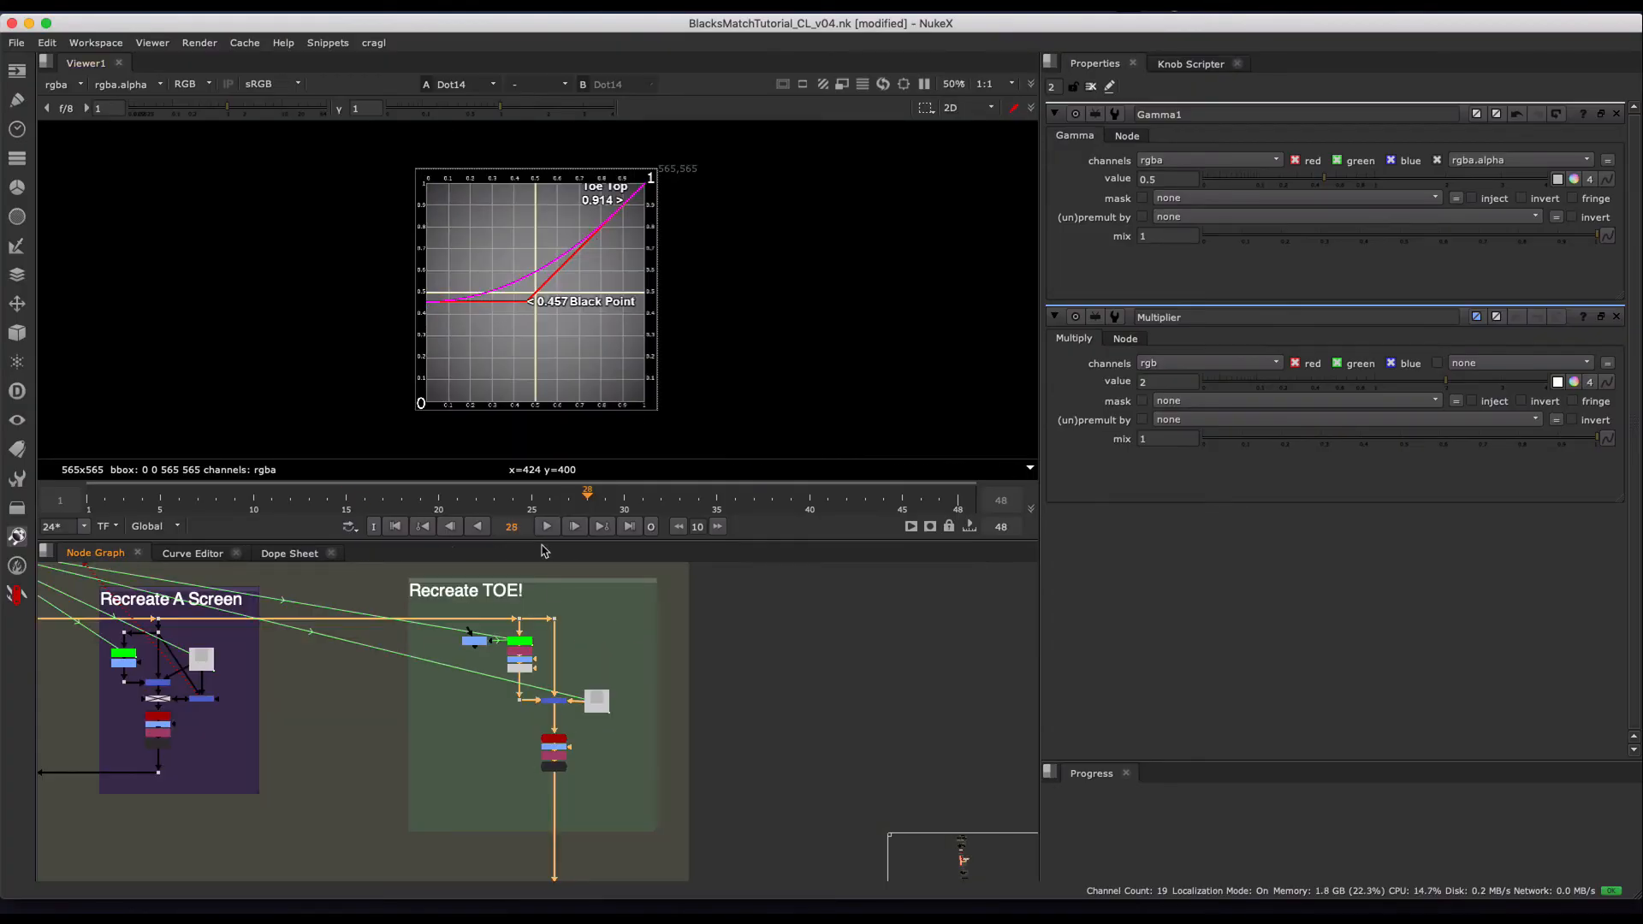
# - Review the Gamma1 mask chain in the Recreate TOE! group and scrub the timeline to frame 17
pyautogui.scroll(3, 524, 677)
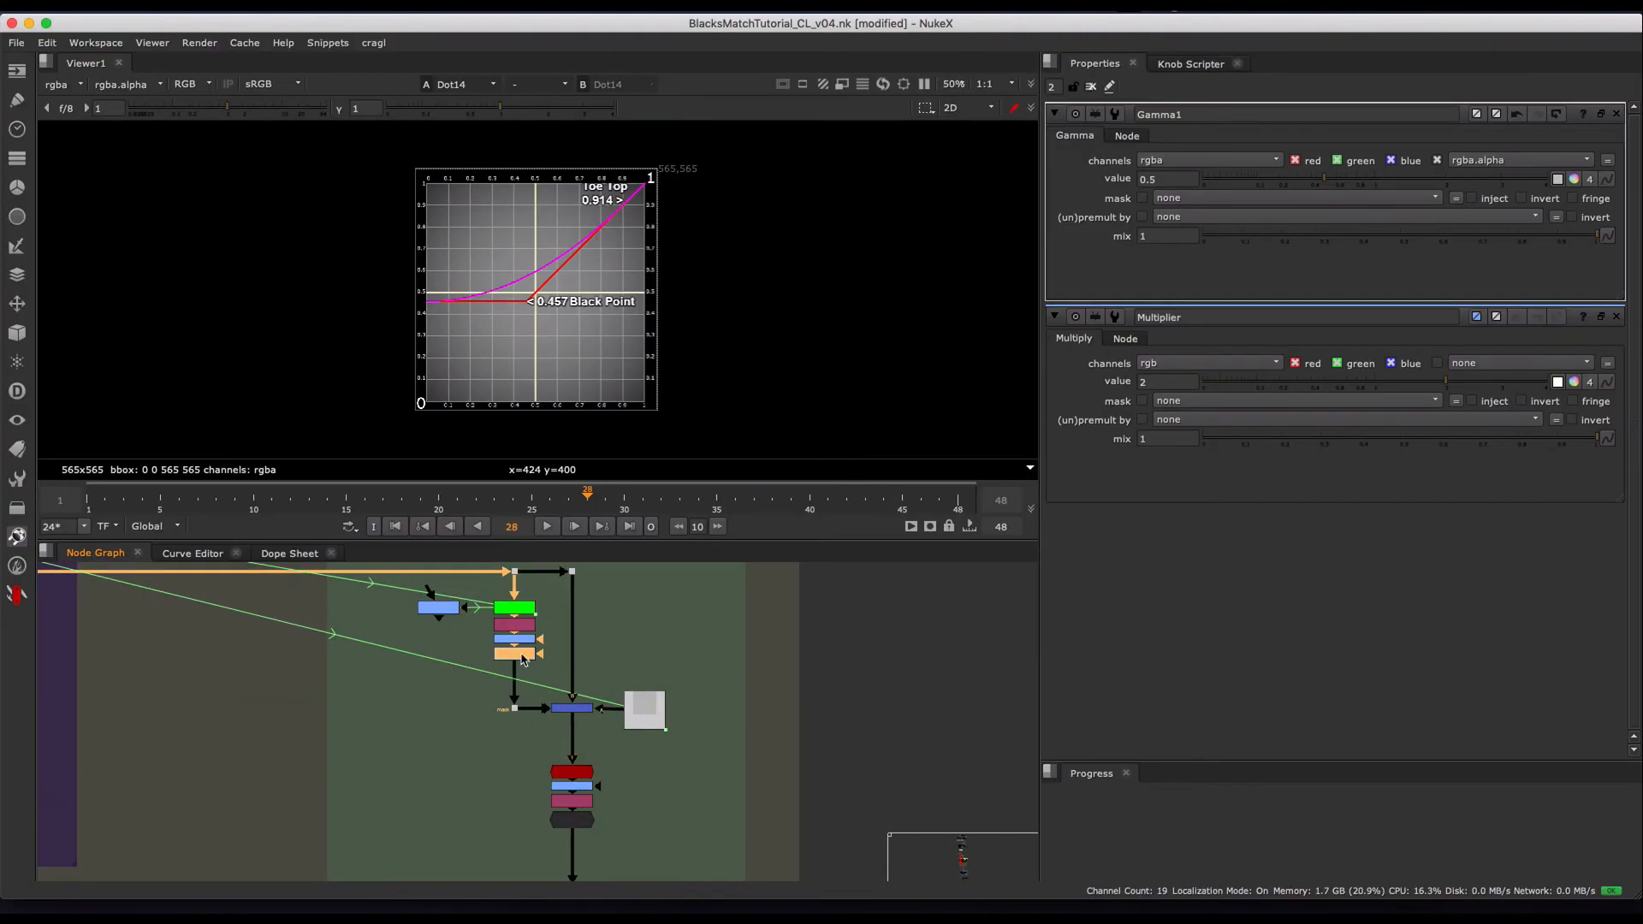
pyautogui.click(1177, 178)
pyautogui.press('Left')
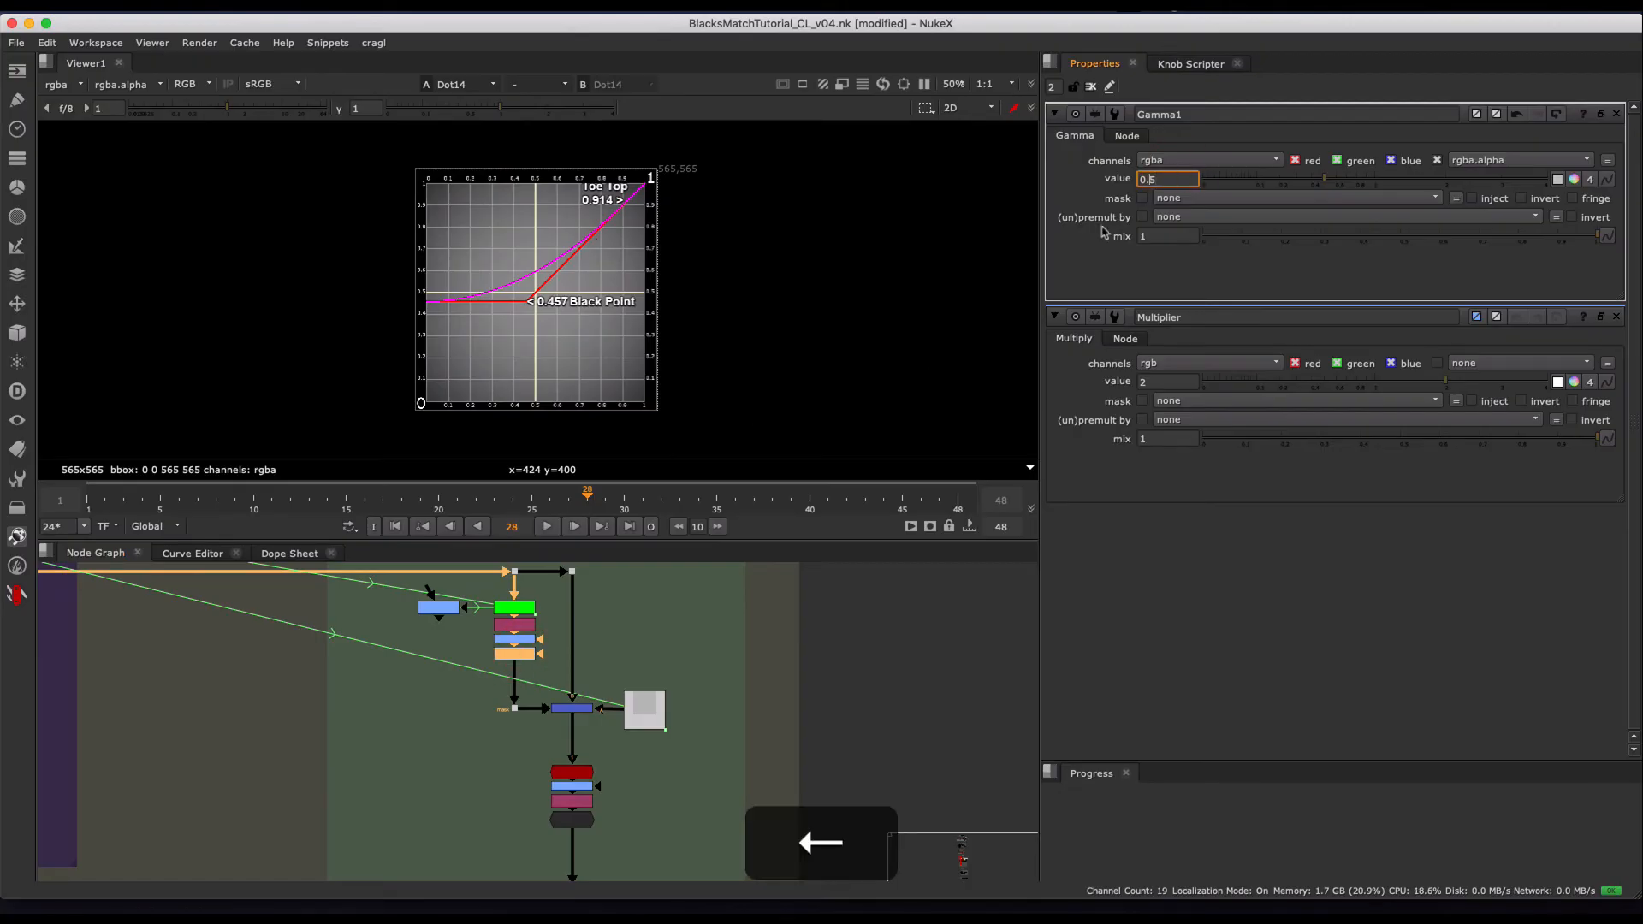
pyautogui.moveTo(468, 659); pyautogui.dragTo(500, 641, button='middle')
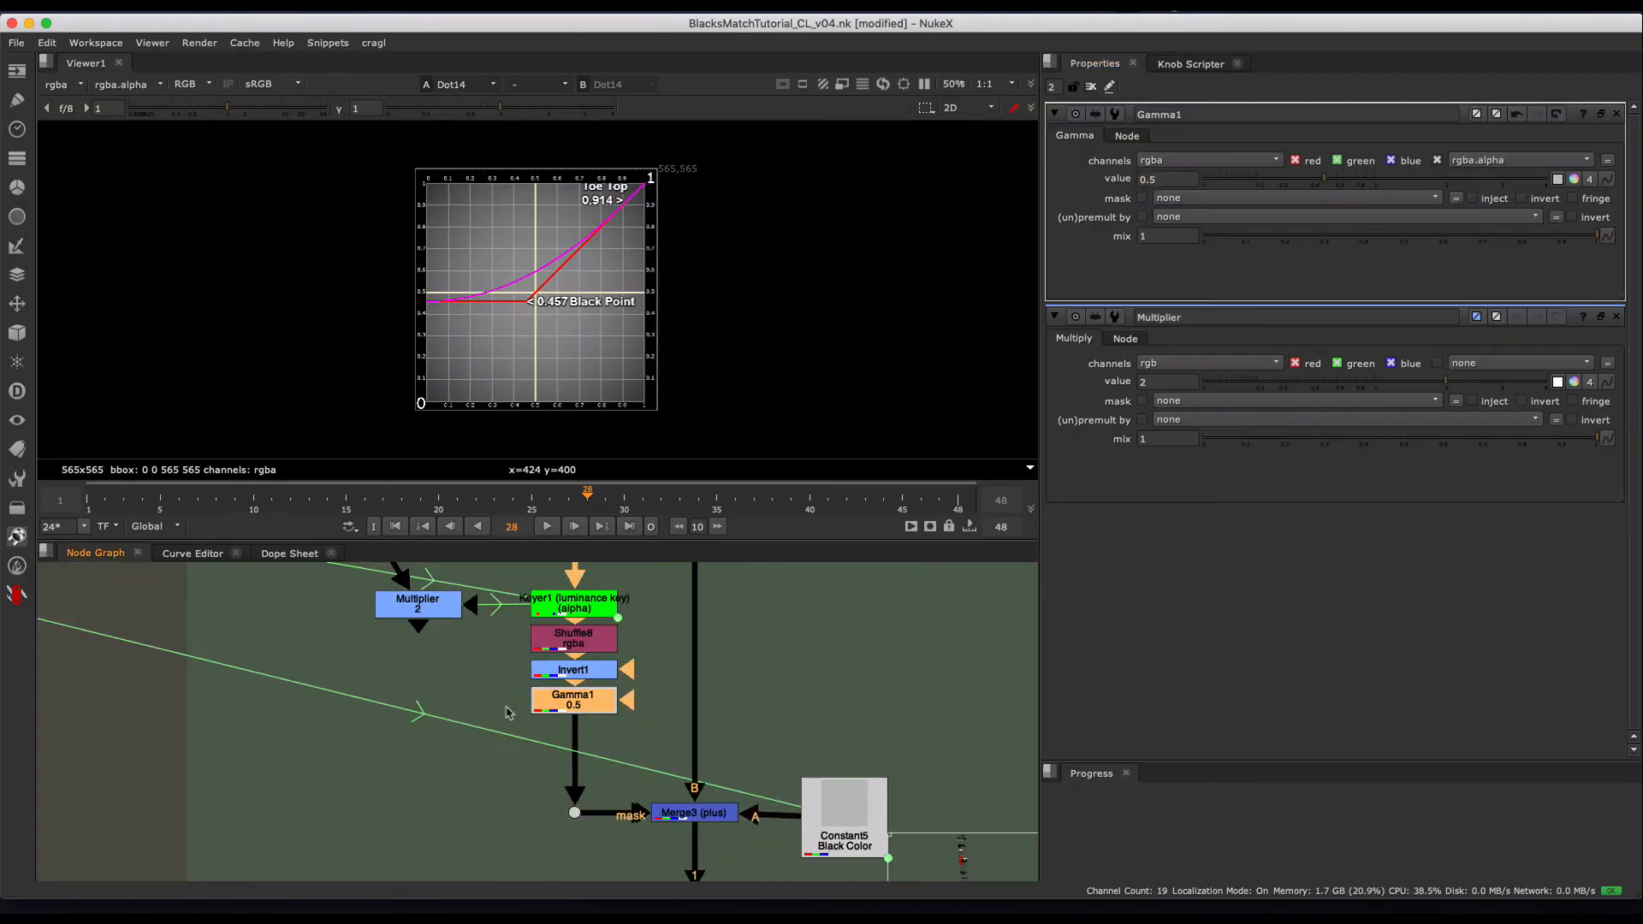
pyautogui.moveTo(527, 706); pyautogui.dragTo(491, 705, button='middle')
pyautogui.scroll(-3, 472, 723)
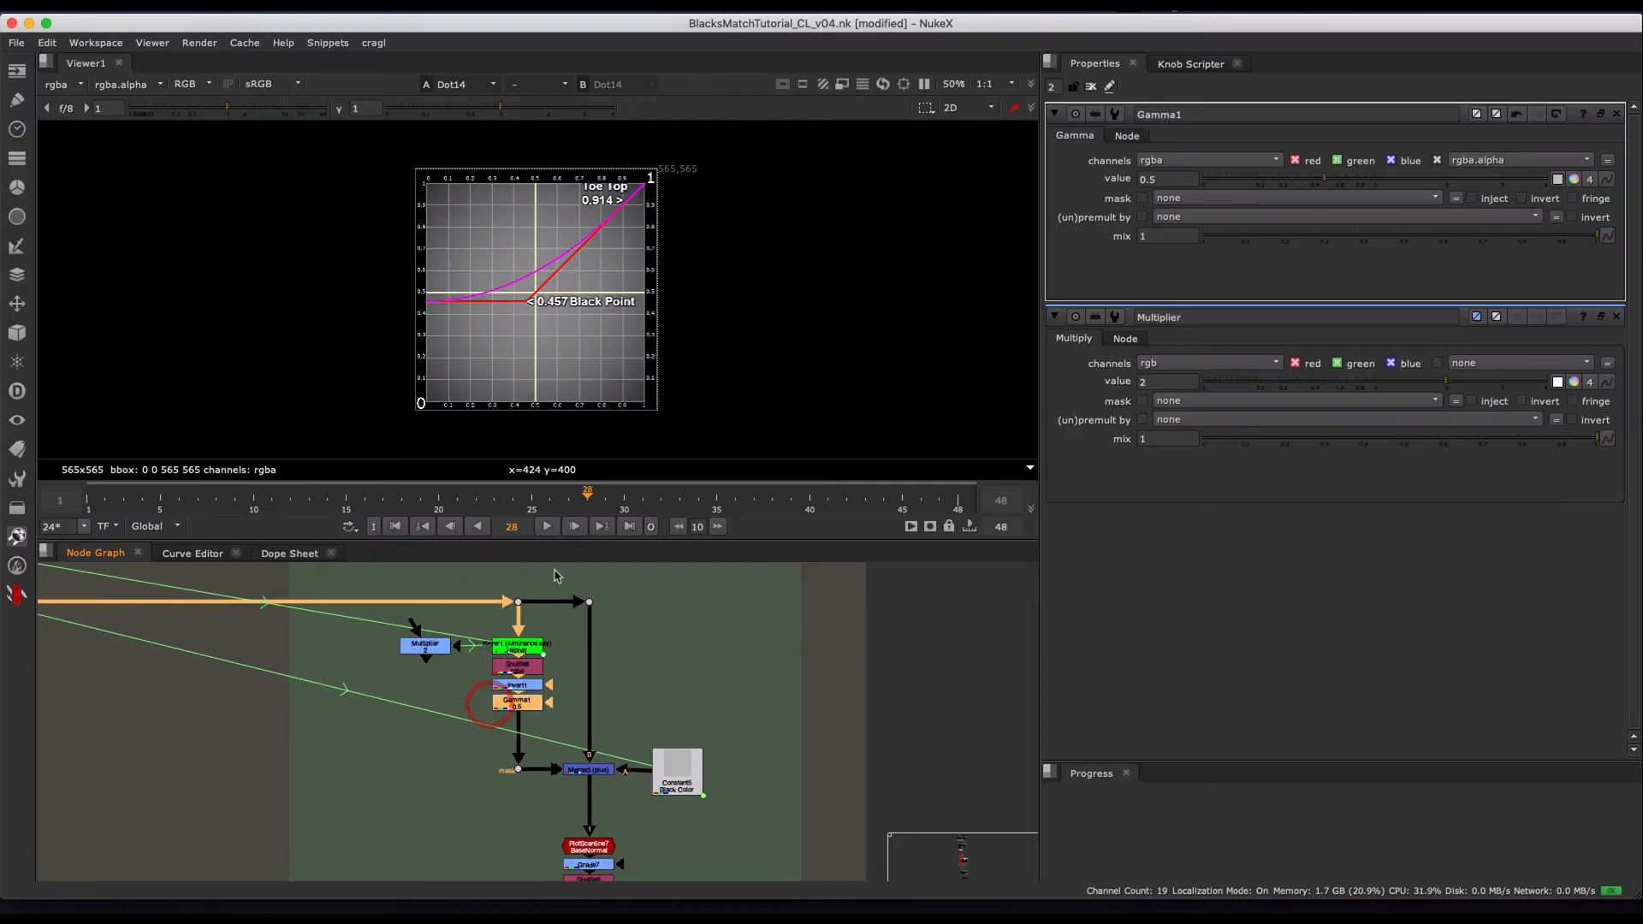
pyautogui.moveTo(351, 503); pyautogui.dragTo(383, 503)
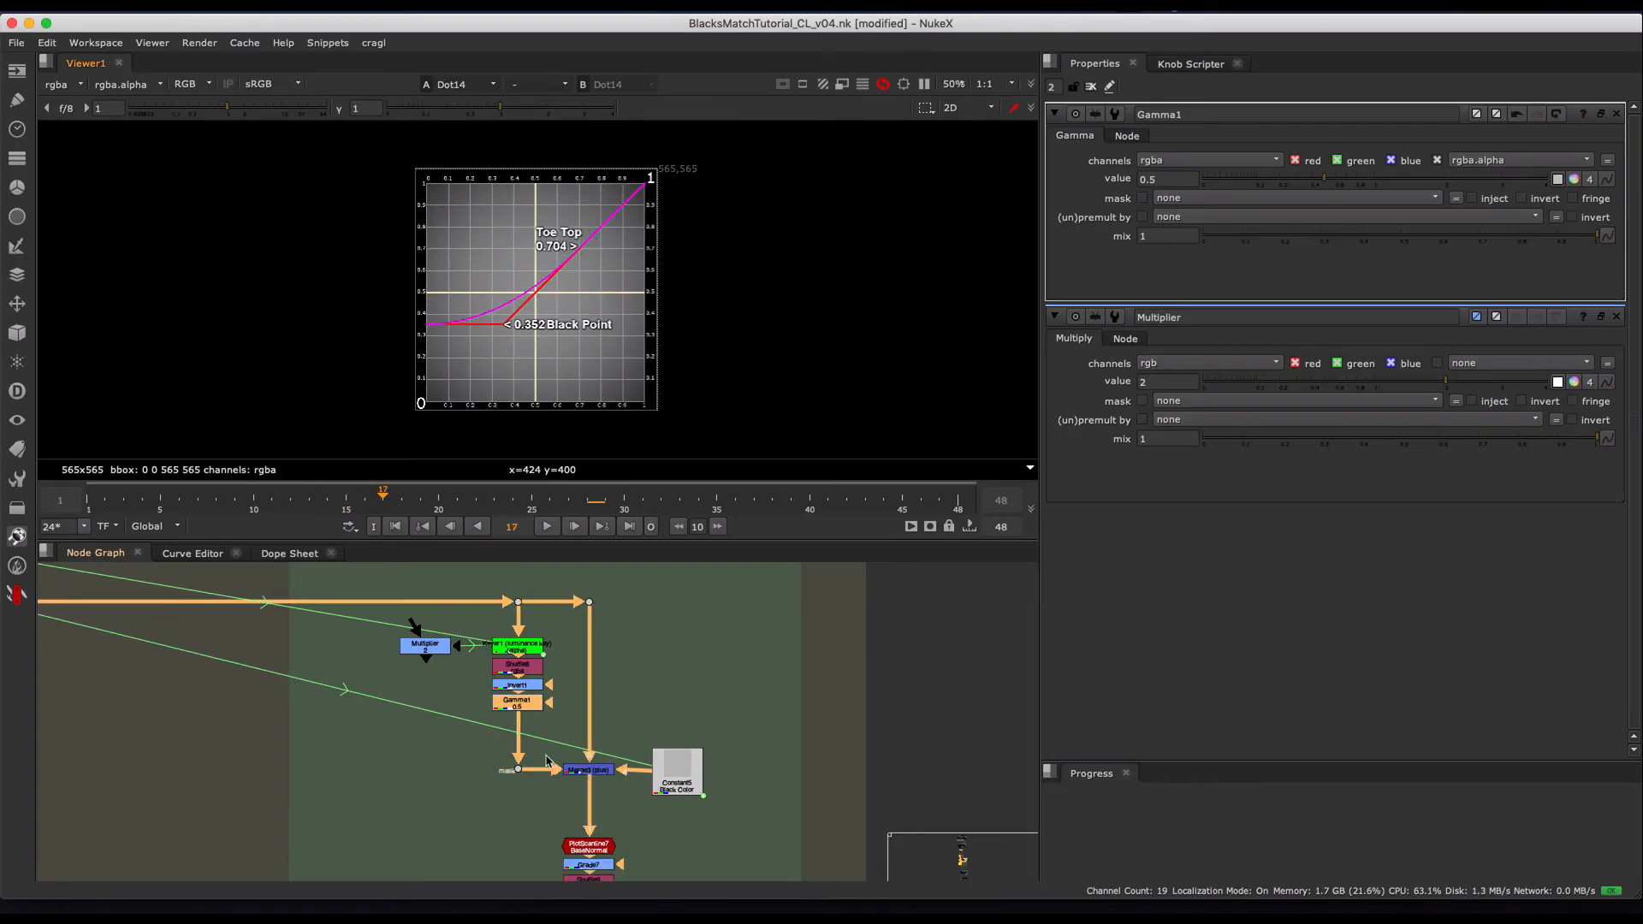
# - Toggle the merge that brings in the Recreate TOE! branch off and on repeatedly to compare its curve on the graph
pyautogui.moveTo(711, 717); pyautogui.dragTo(1025, 483, button='middle')
pyautogui.moveTo(342, 727); pyautogui.dragTo(924, 548, button='middle')
pyautogui.moveTo(278, 678); pyautogui.dragTo(836, 568, button='middle')
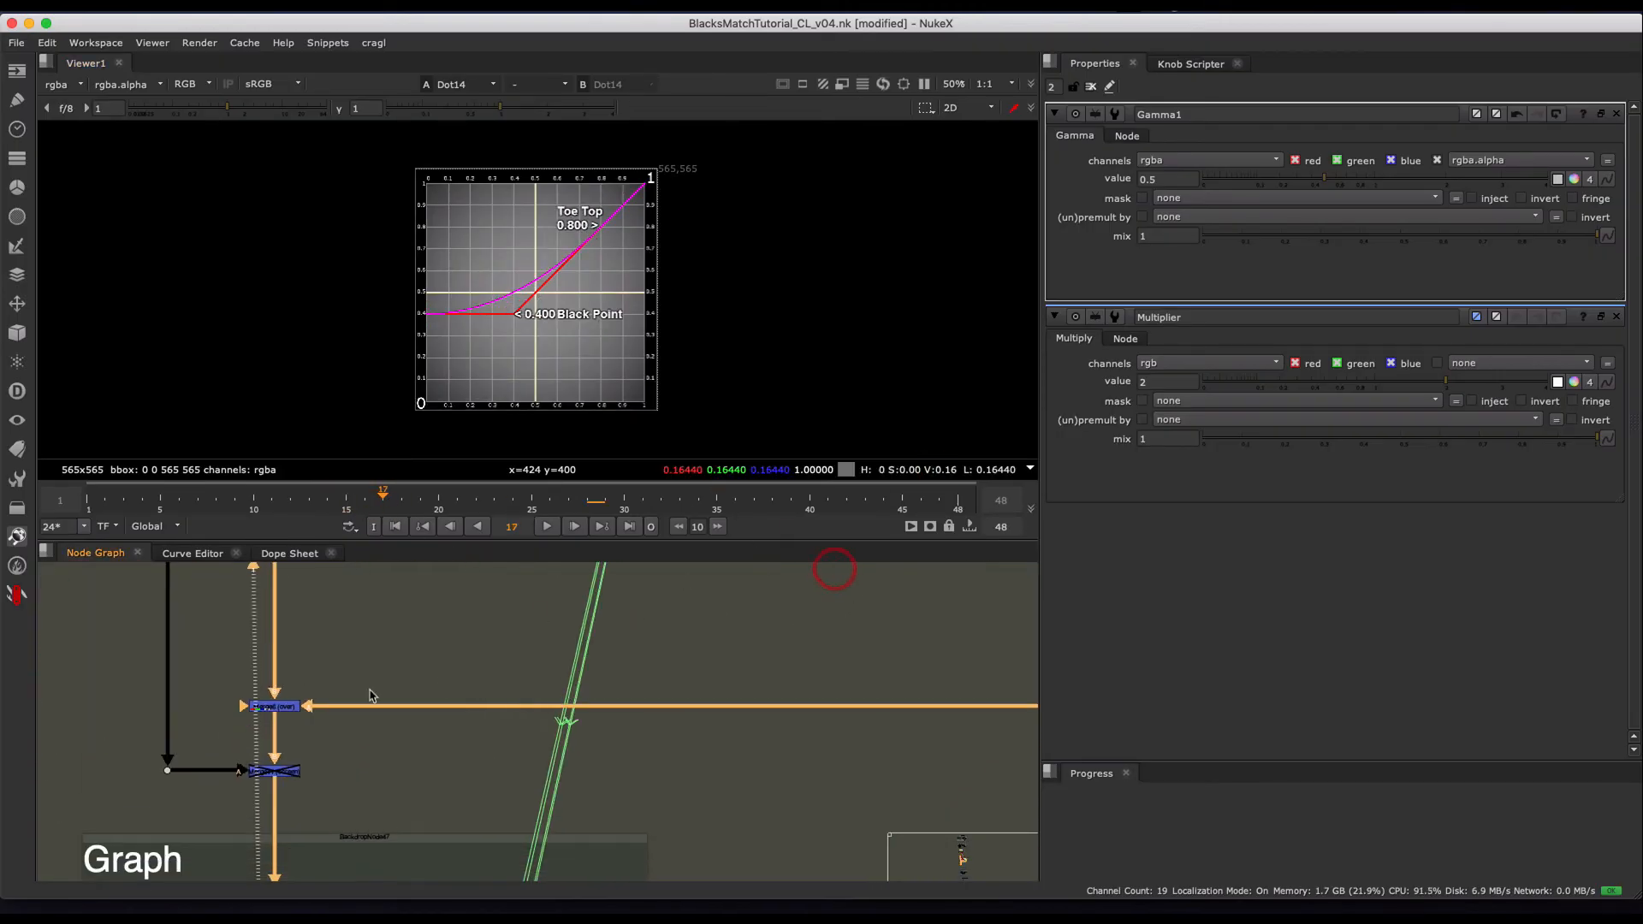
pyautogui.moveTo(390, 625); pyautogui.dragTo(231, 724)
pyautogui.press('d')
pyautogui.press('d')
pyautogui.press('d')
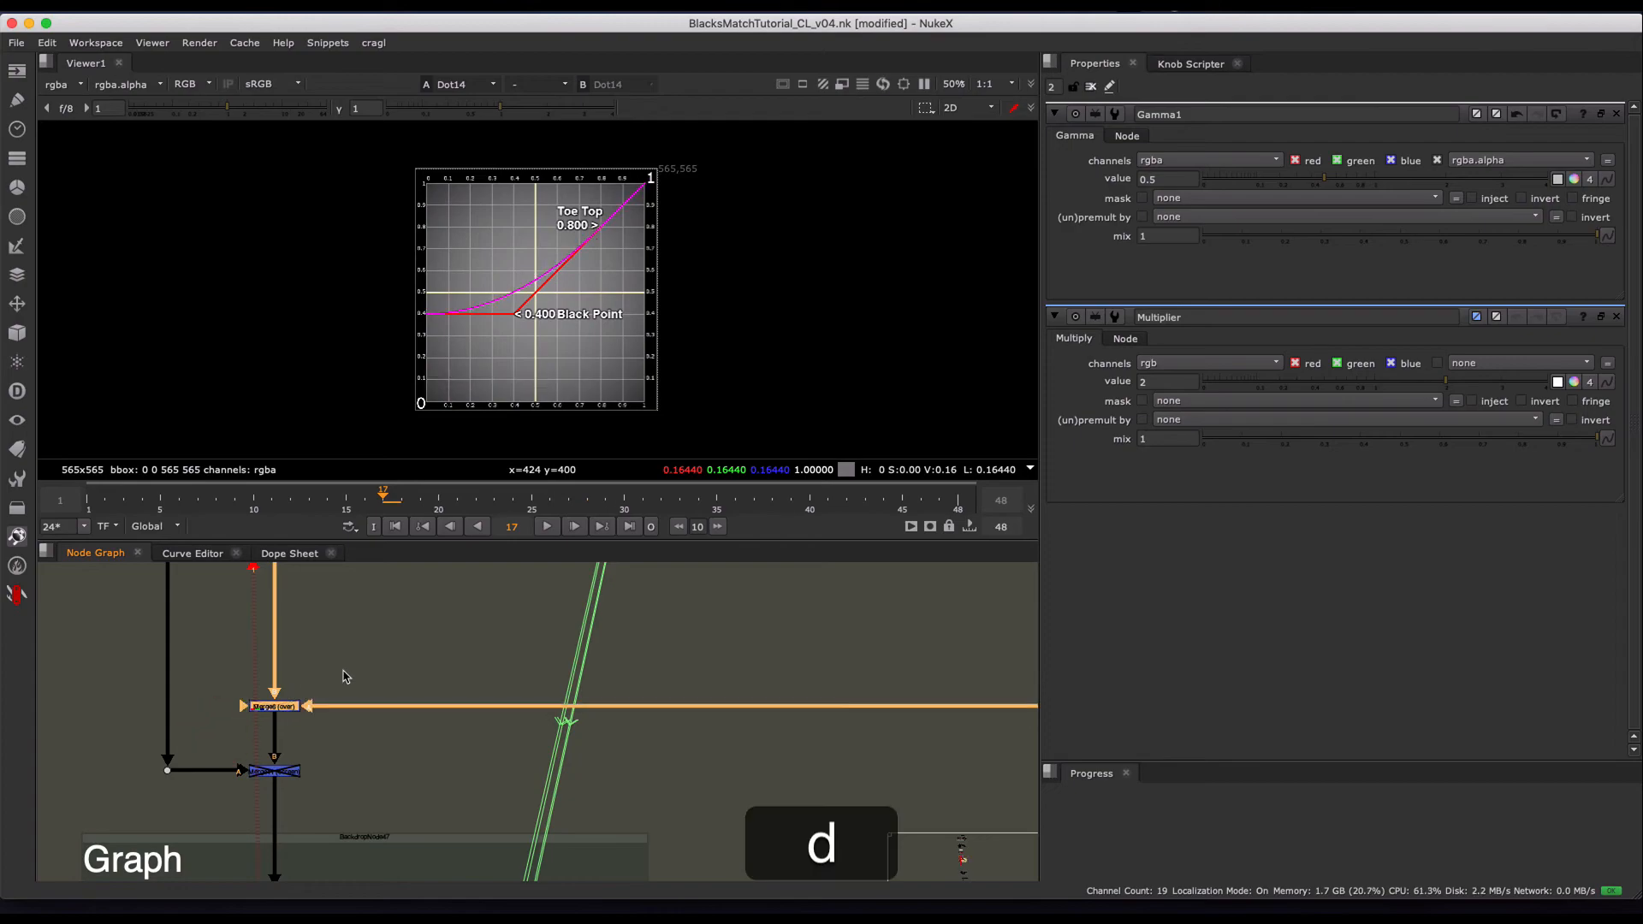
pyautogui.press('d')
pyautogui.press('d')
pyautogui.press('d')
pyautogui.press('d')
pyautogui.scroll(-5, 796, 672)
pyautogui.moveTo(792, 712); pyautogui.dragTo(329, 770, button='middle')
pyautogui.press('d')
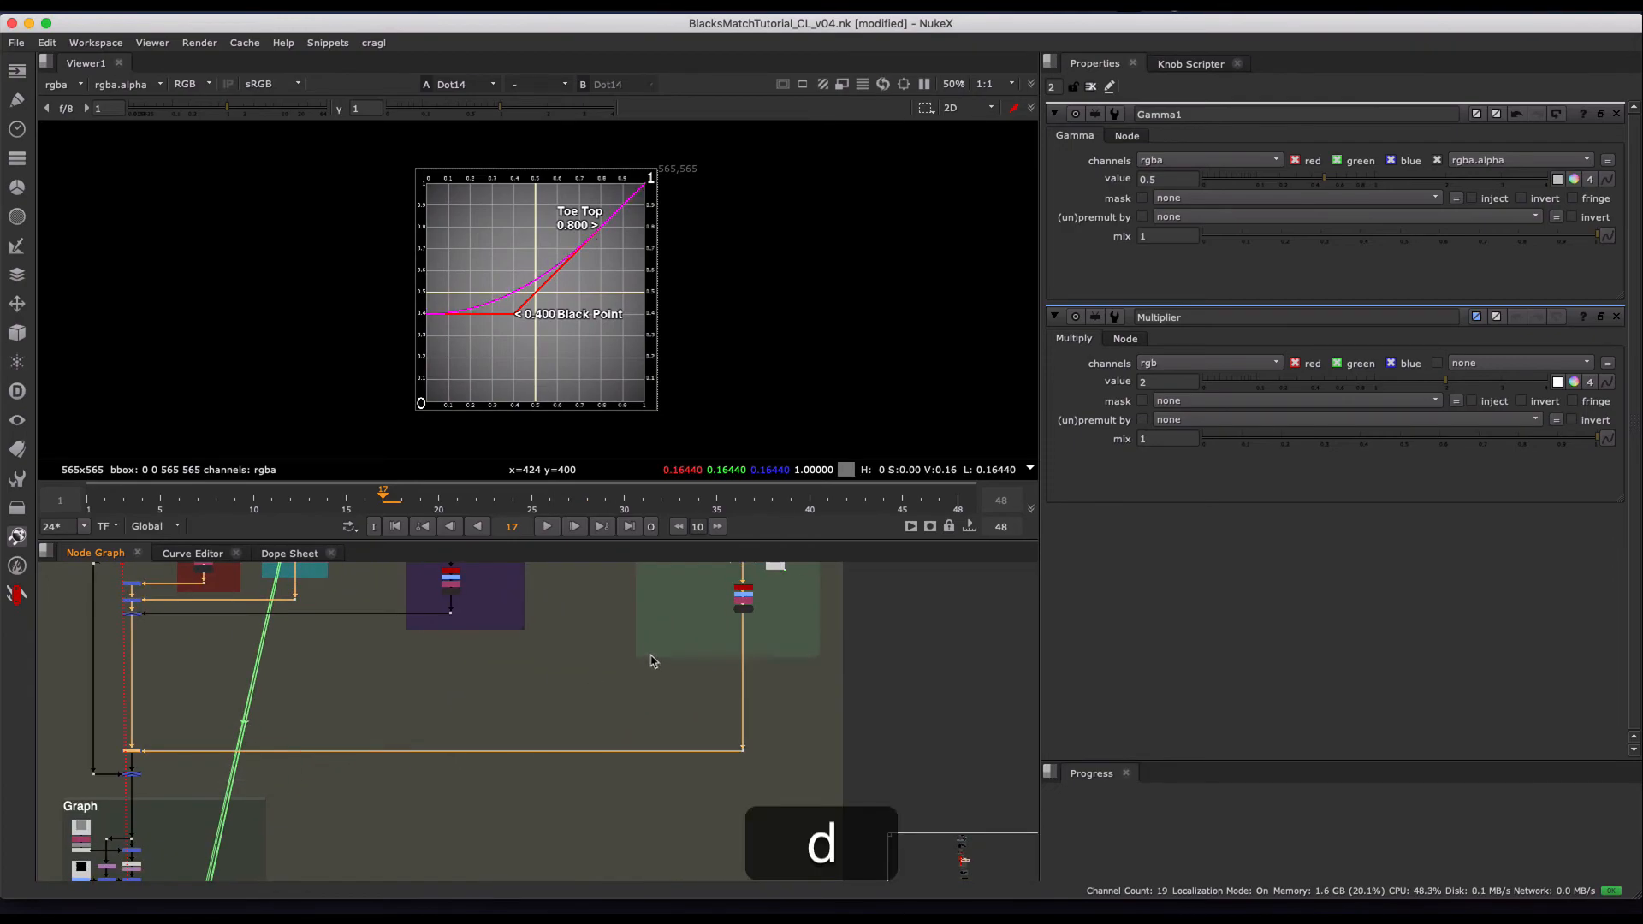
# - Move the Gamma1 node down away from Invert1 in the Recreate TOE! group
pyautogui.moveTo(642, 654); pyautogui.dragTo(586, 753, button='middle')
pyautogui.scroll(5, 684, 648)
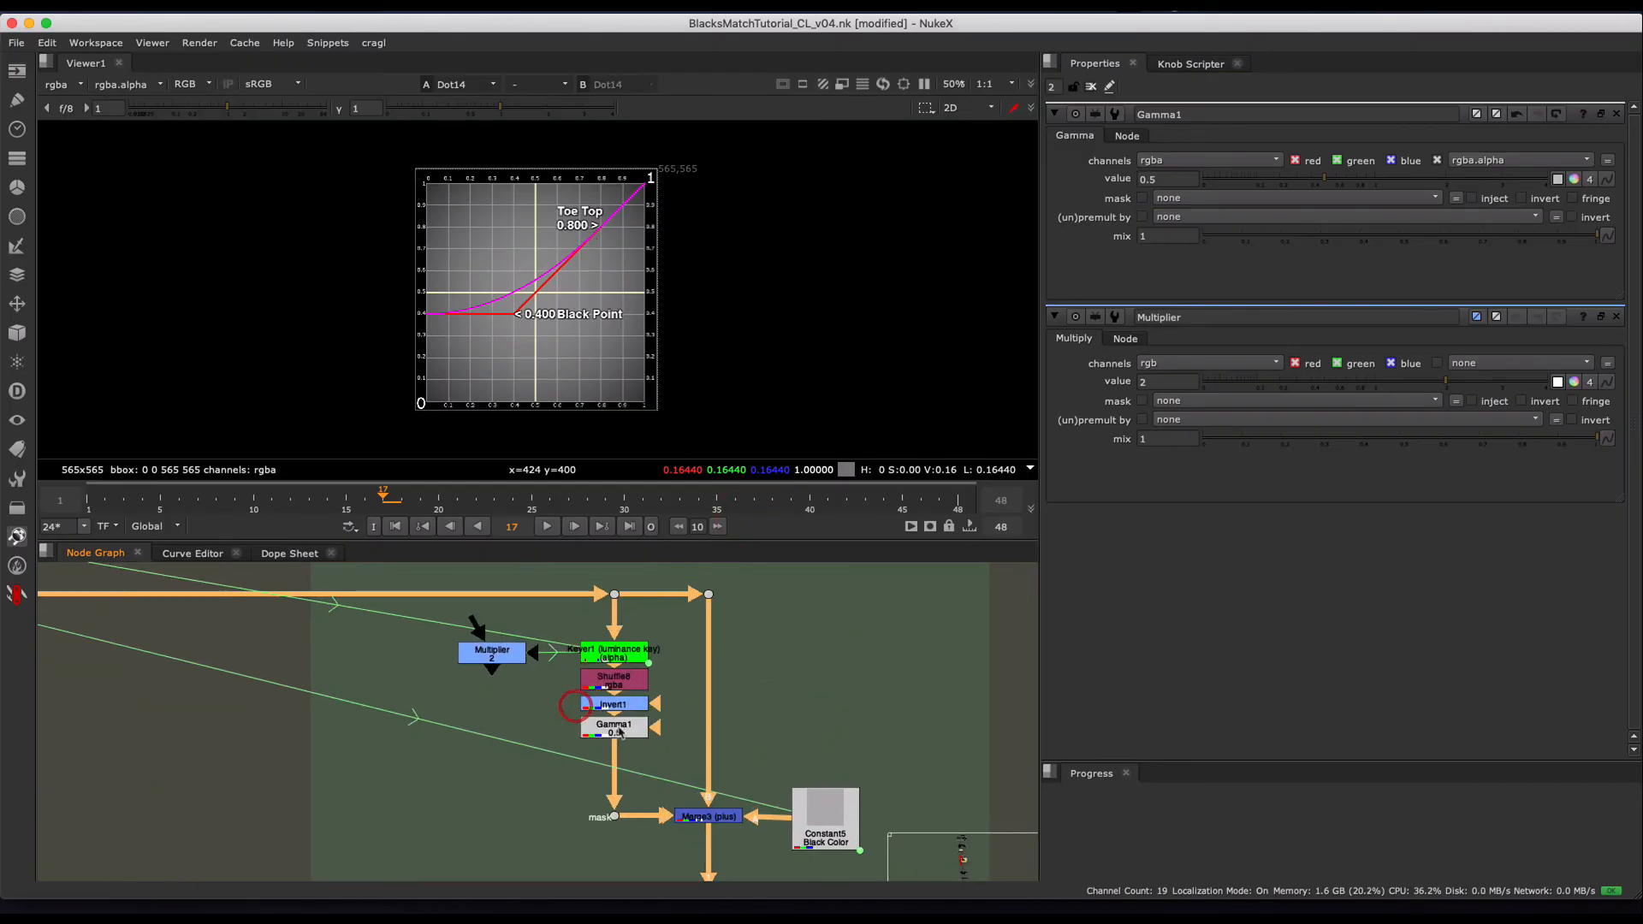
pyautogui.click(616, 732)
pyautogui.moveTo(616, 746); pyautogui.dragTo(616, 760)
pyautogui.scroll(3, 550, 694)
pyautogui.moveTo(548, 689); pyautogui.dragTo(500, 710, button='middle')
# - Go to frame 12 and raise the Multiplier's value to 3 in steps of 0.1
pyautogui.click(432, 665)
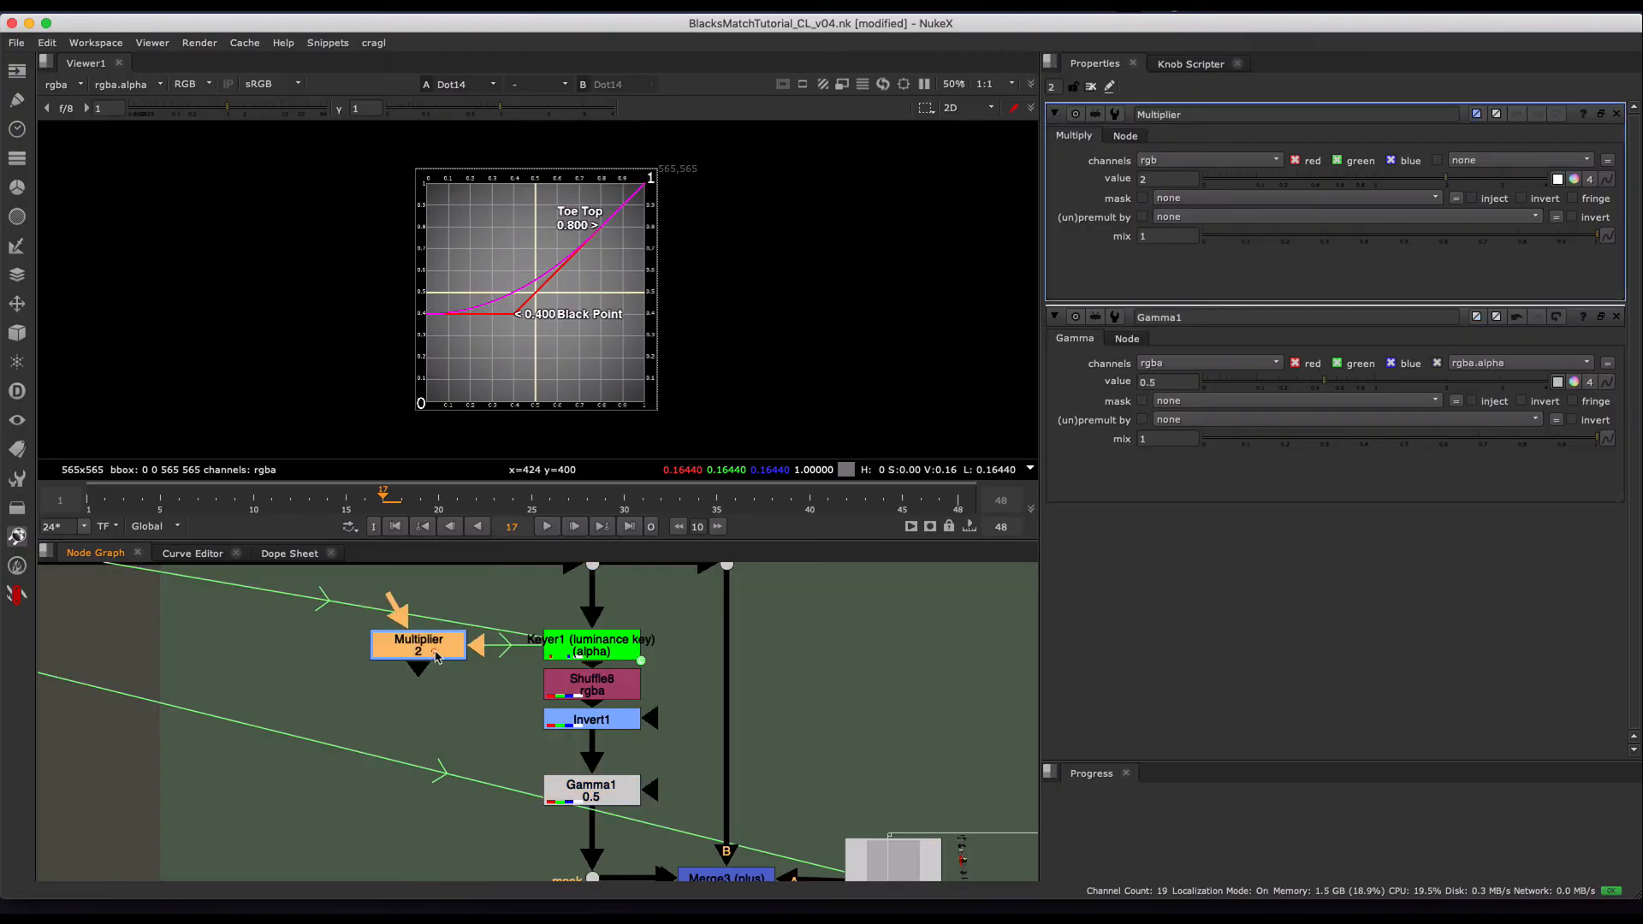
pyautogui.click(1157, 184)
pyautogui.moveTo(310, 505); pyautogui.dragTo(291, 505)
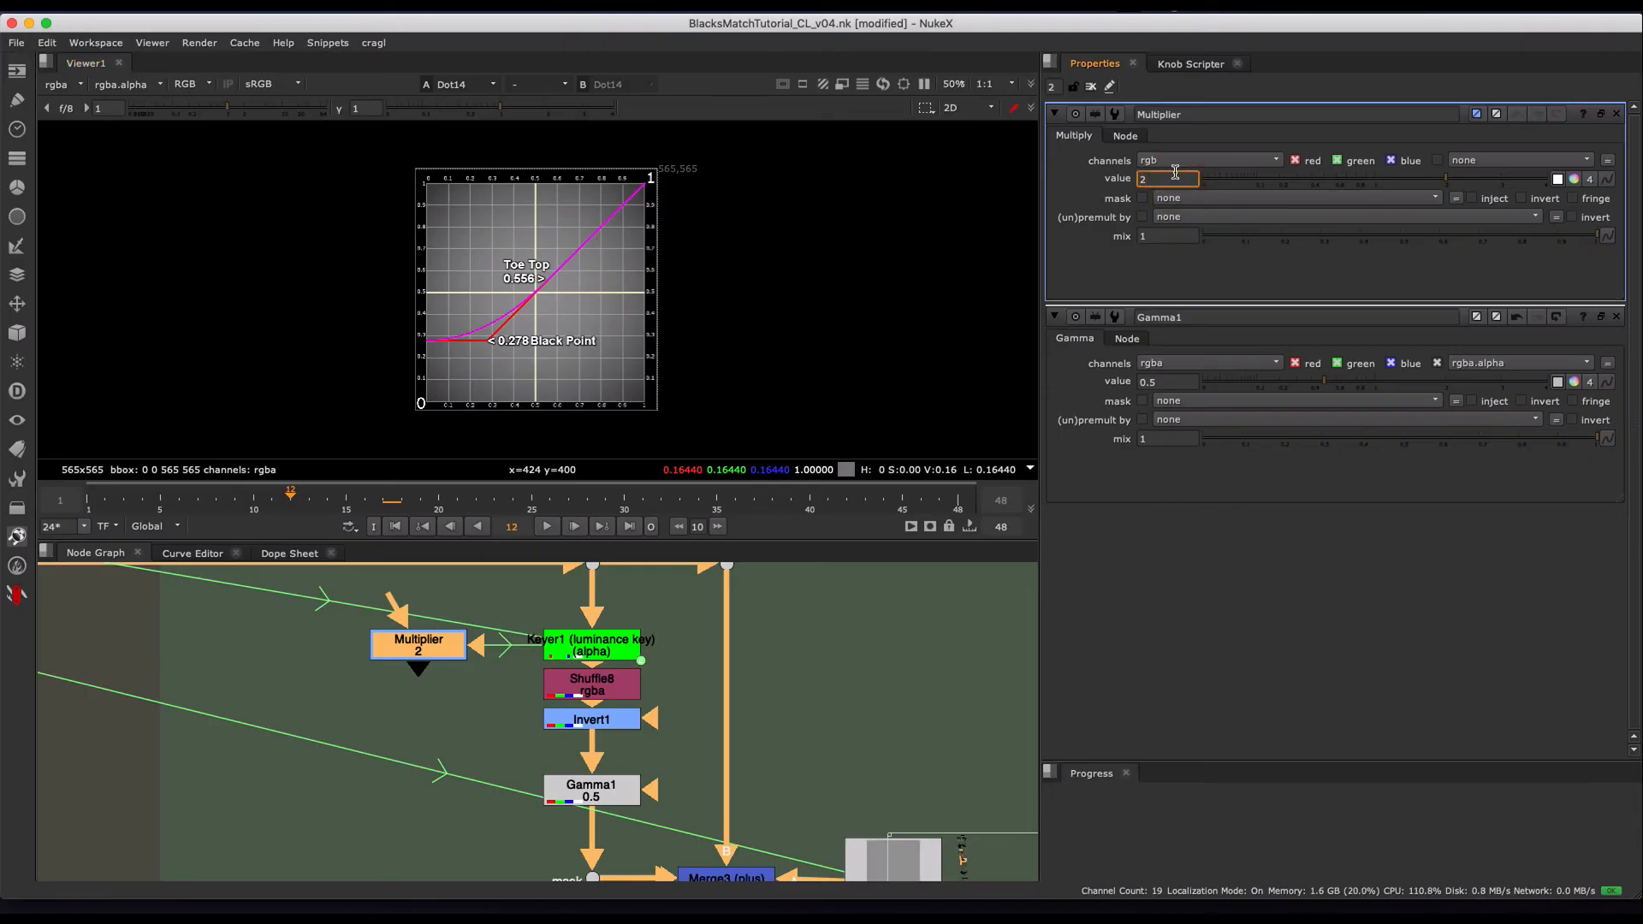
pyautogui.press('Up')
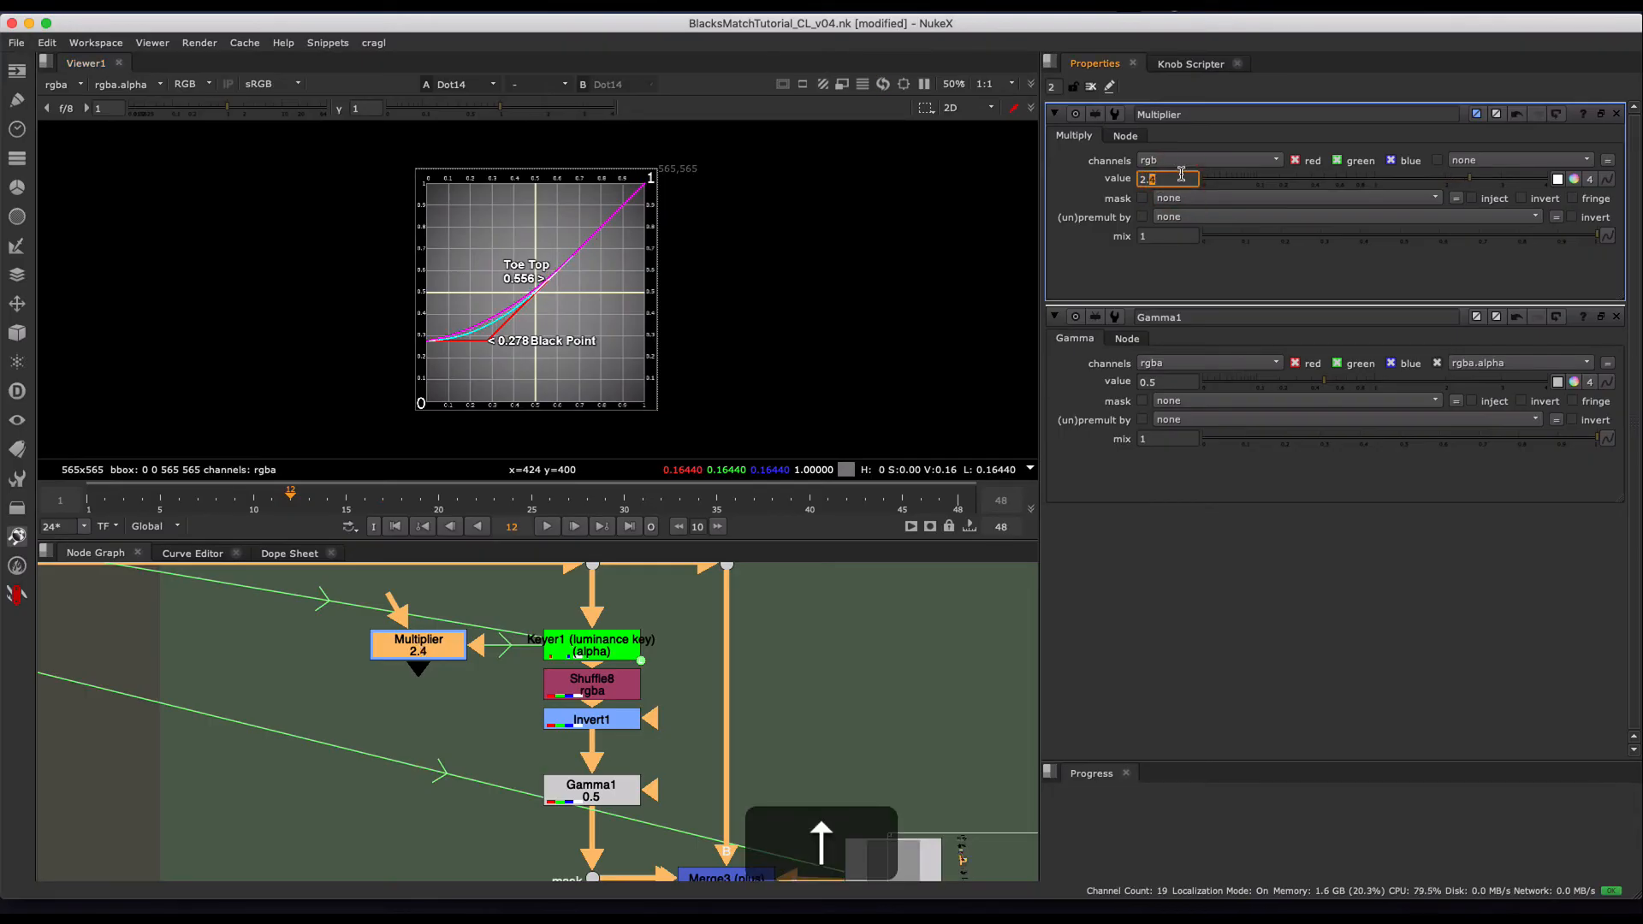
pyautogui.press('Up')
pyautogui.press('Up')
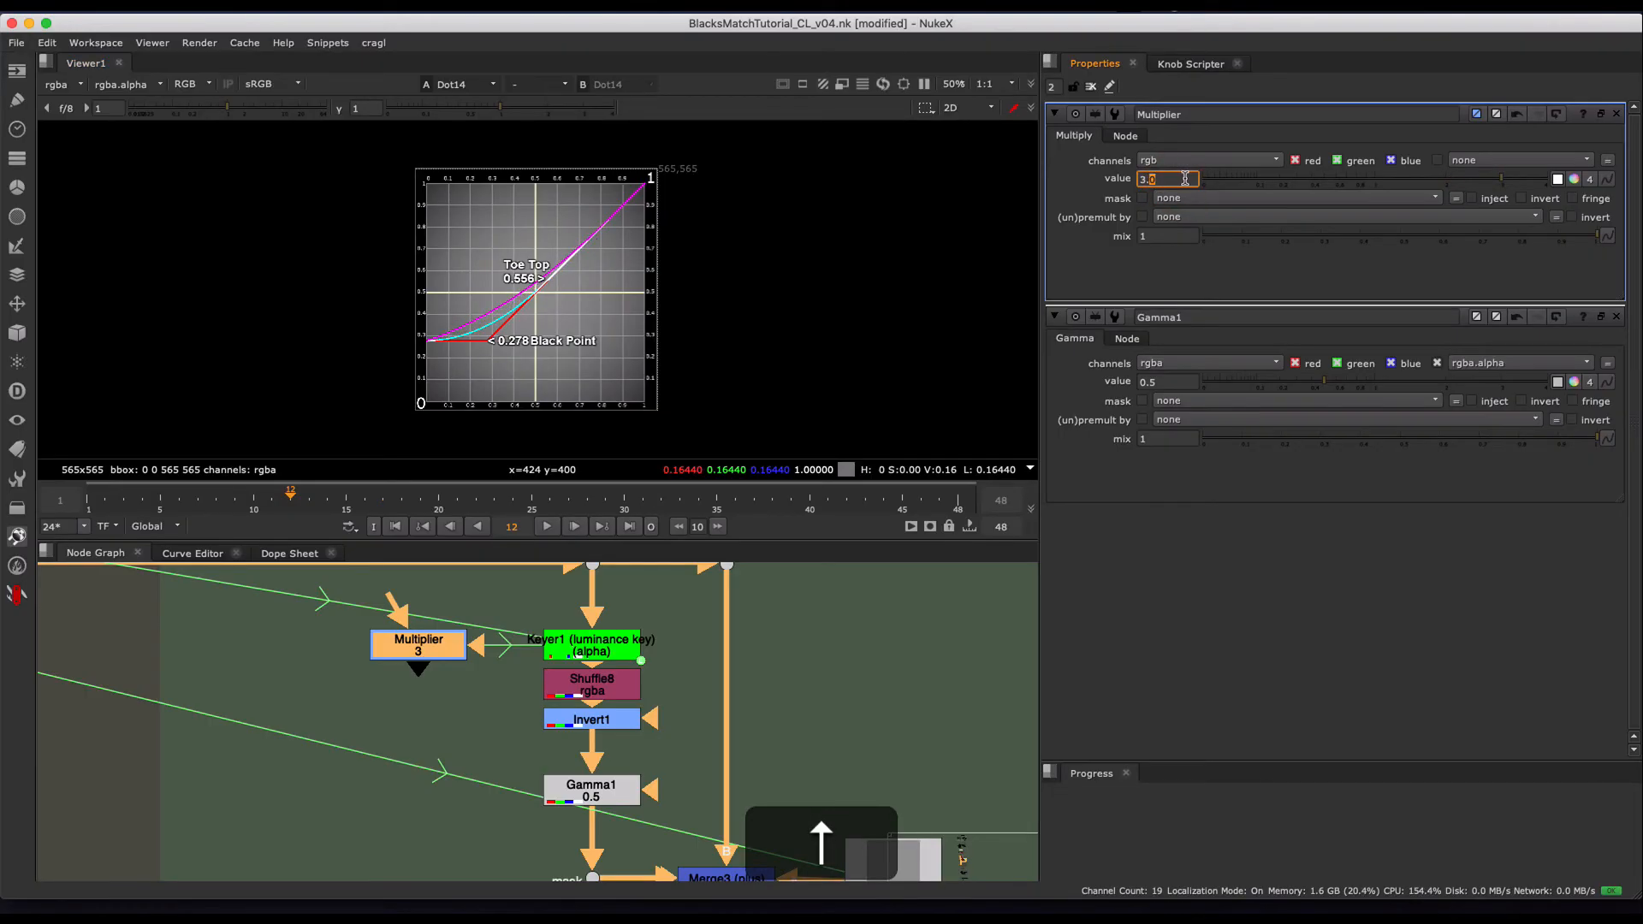
# - Try lowering the Multiplier's value to 1.76 and compare the curves up close in the viewer
pyautogui.moveTo(1382, 183); pyautogui.dragTo(1431, 188)
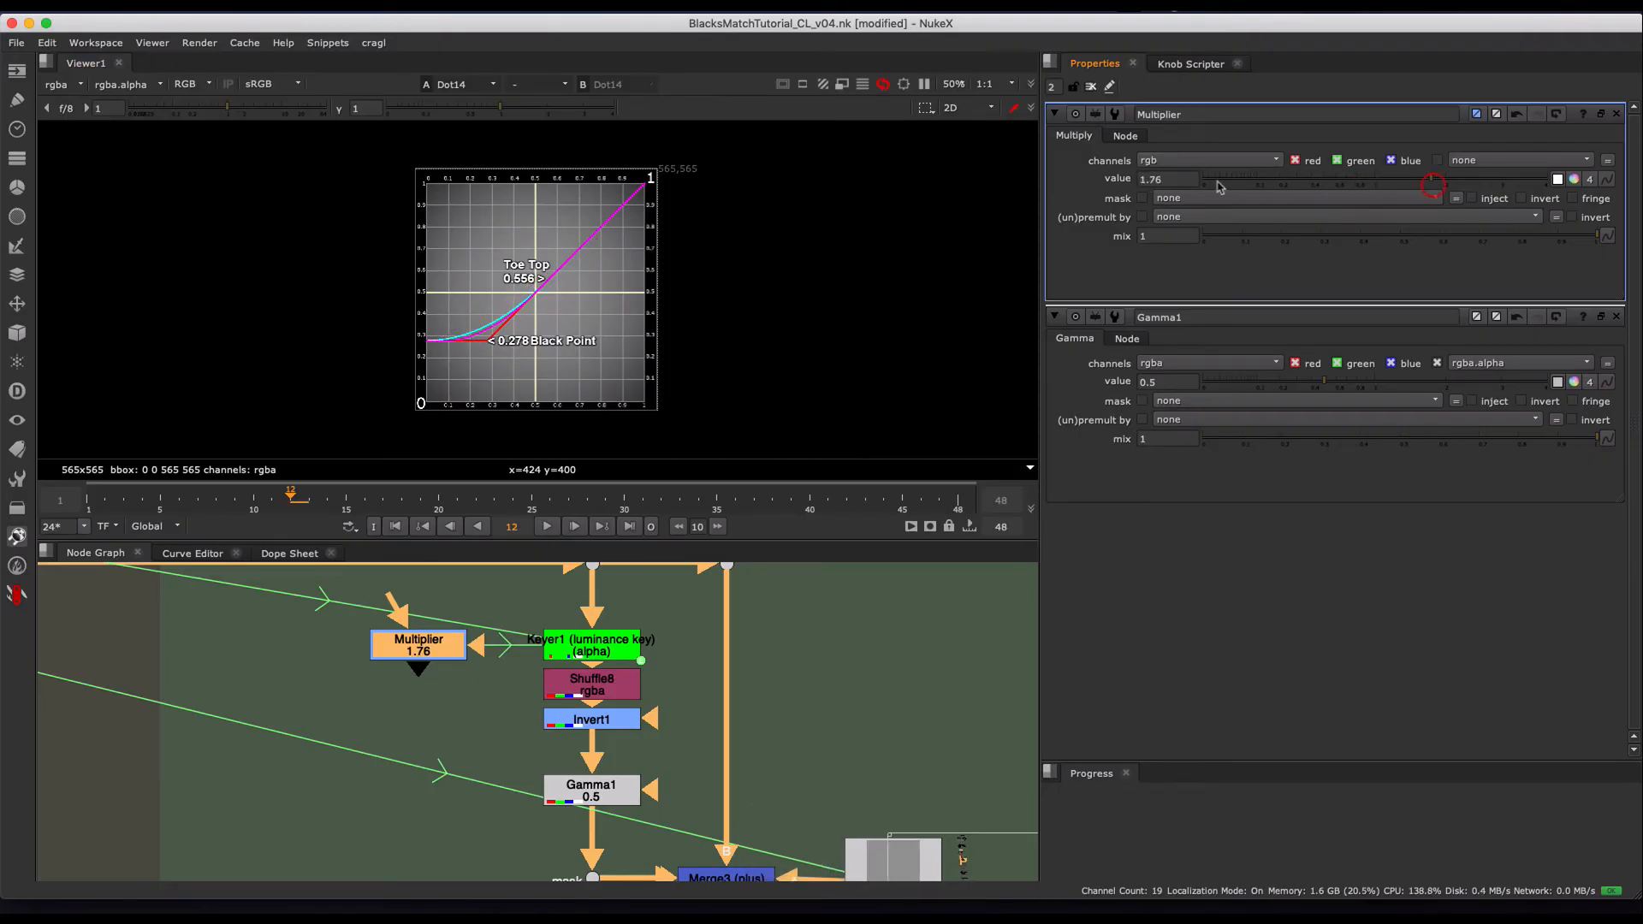
pyautogui.scroll(4, 502, 311)
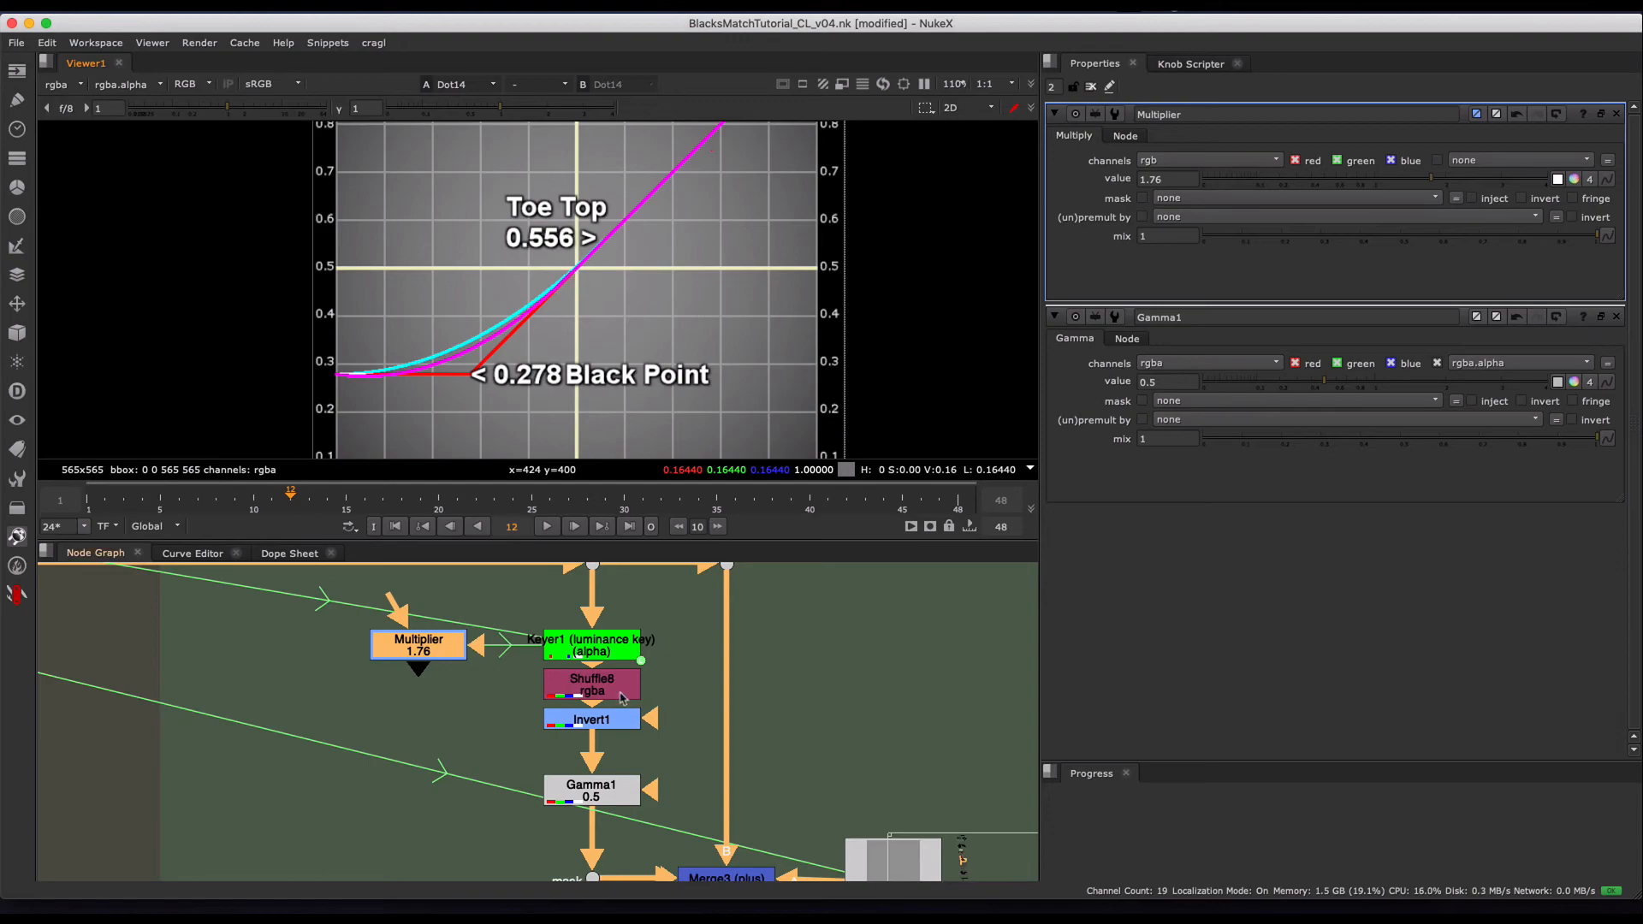
# - Close the Multiplier's properties and try raising Gamma1's value to 0.65
pyautogui.moveTo(662, 755); pyautogui.dragTo(650, 719, button='middle')
pyautogui.doubleClick(581, 749)
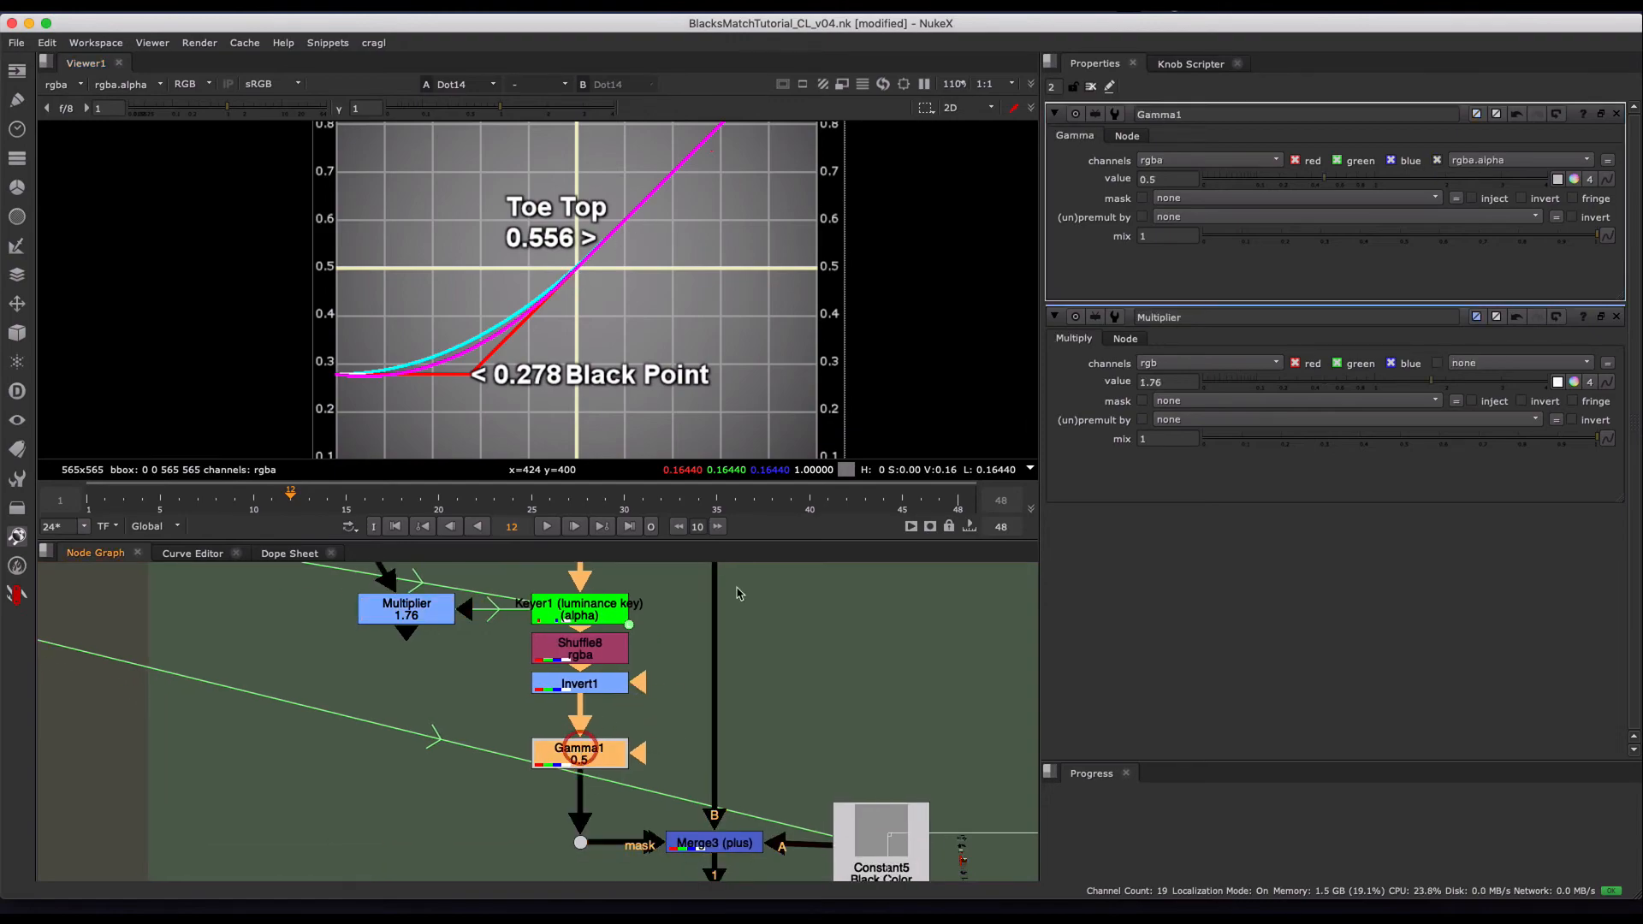
pyautogui.click(1616, 318)
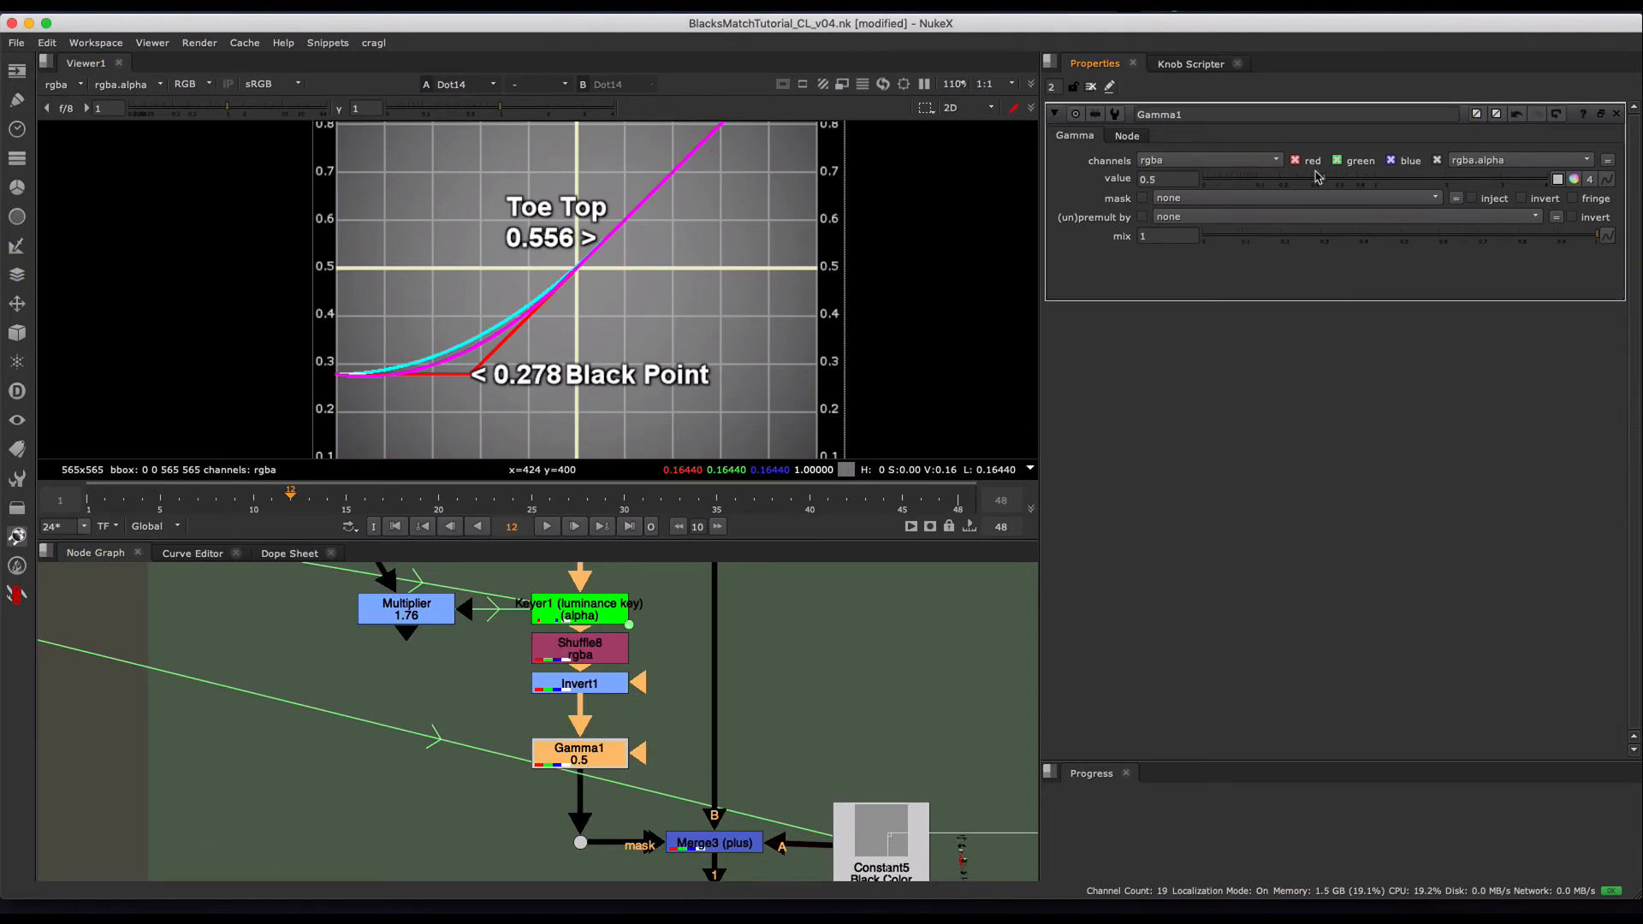
pyautogui.moveTo(1320, 176)
pyautogui.mouseDown()
pyautogui.moveTo(1384, 185)
pyautogui.moveTo(1345, 194)
pyautogui.mouseUp()
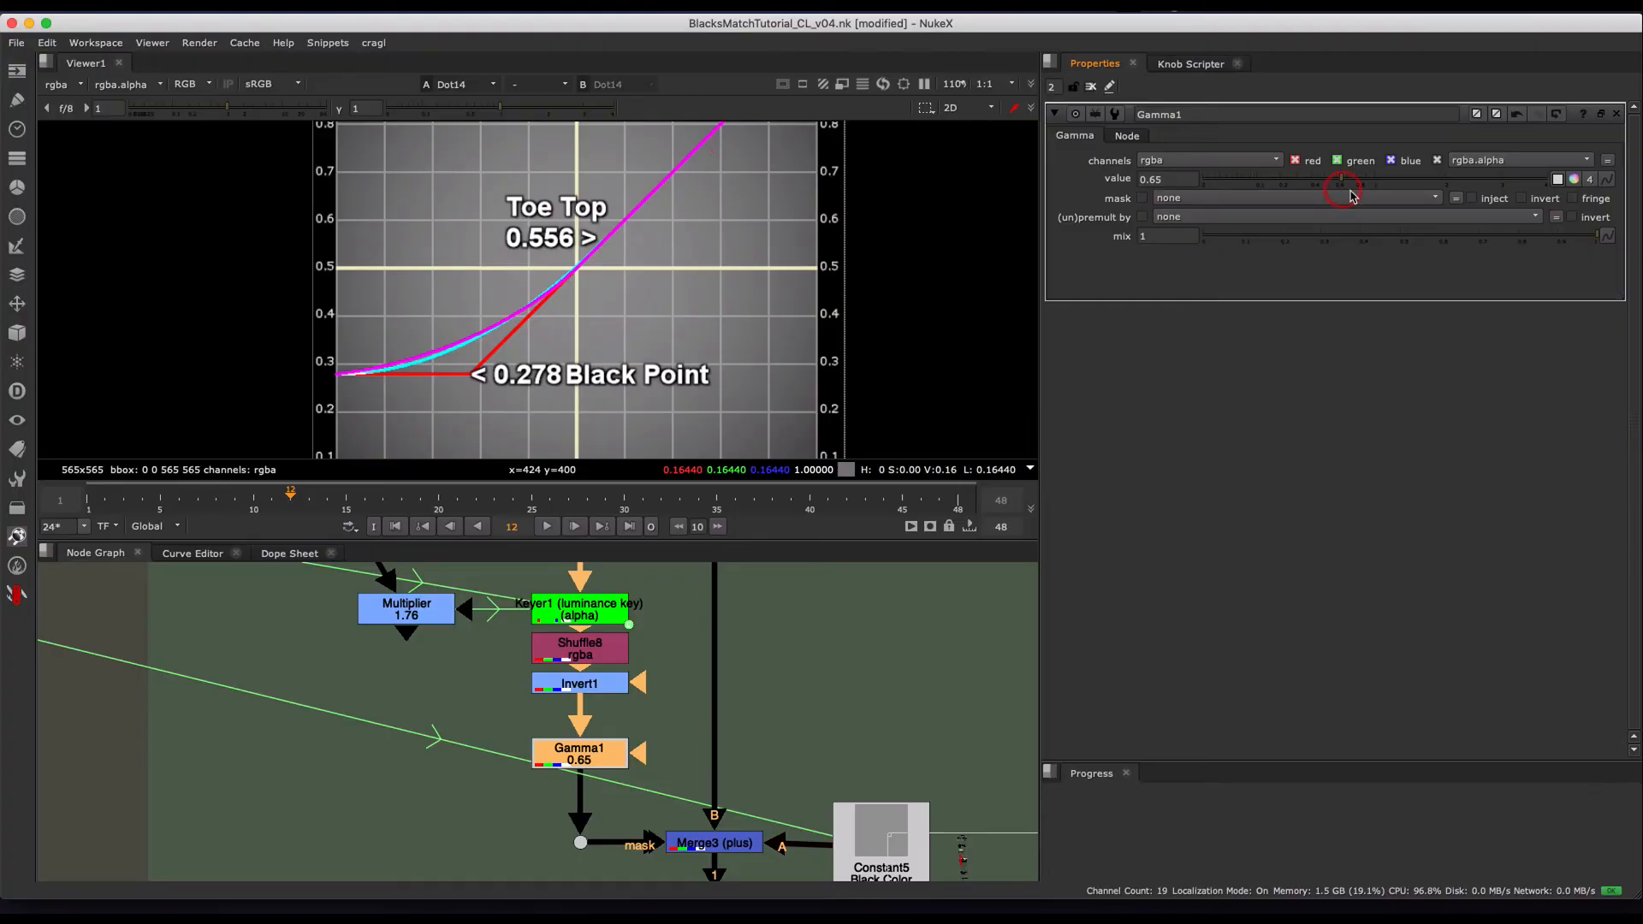
# - Set the Multiplier's value to 3 and Gamma1's value to 0.34, and inspect the resulting rolloff on the graph
pyautogui.moveTo(404, 633); pyautogui.dragTo(420, 646, button='middle')
pyautogui.doubleClick(423, 622)
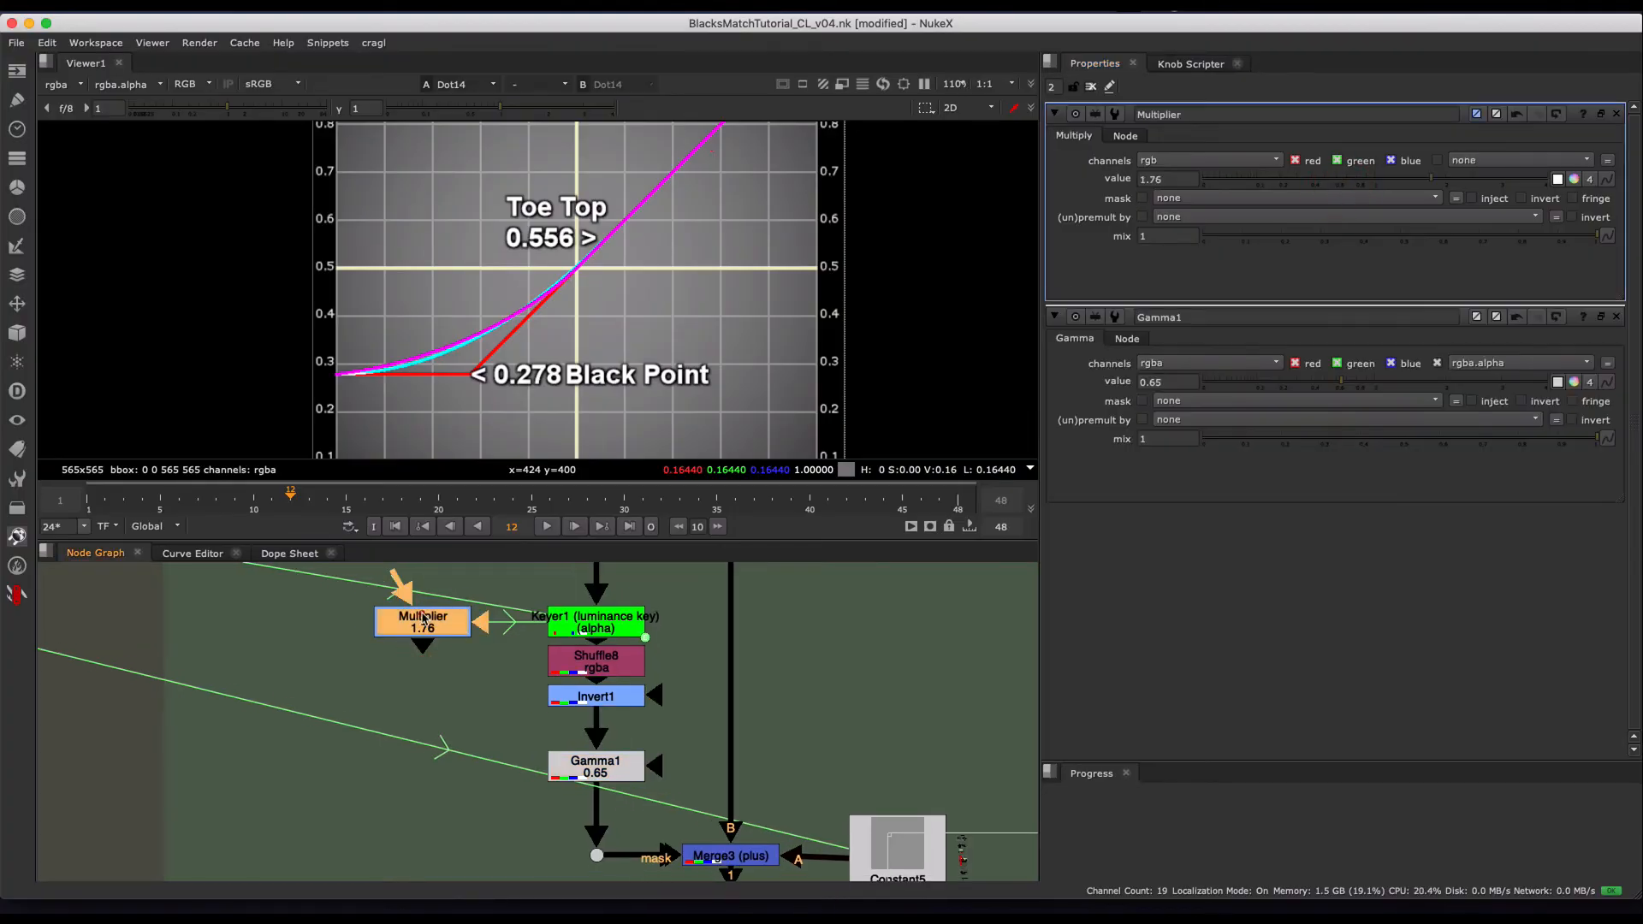
pyautogui.doubleClick(1176, 179)
pyautogui.write('3')
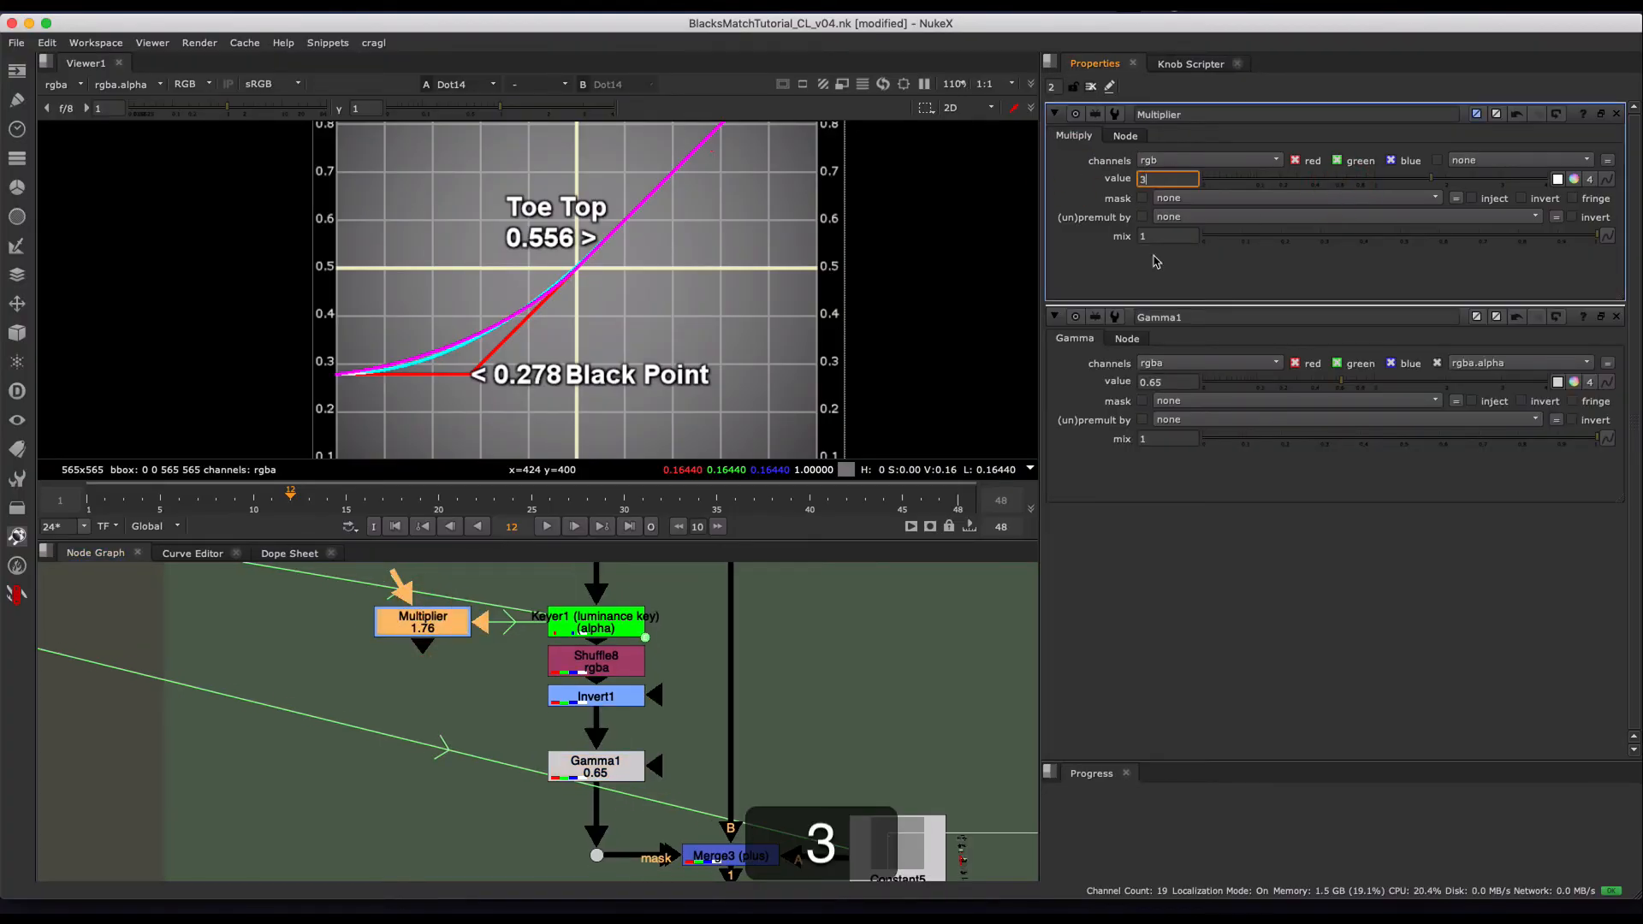
pyautogui.click(1298, 386)
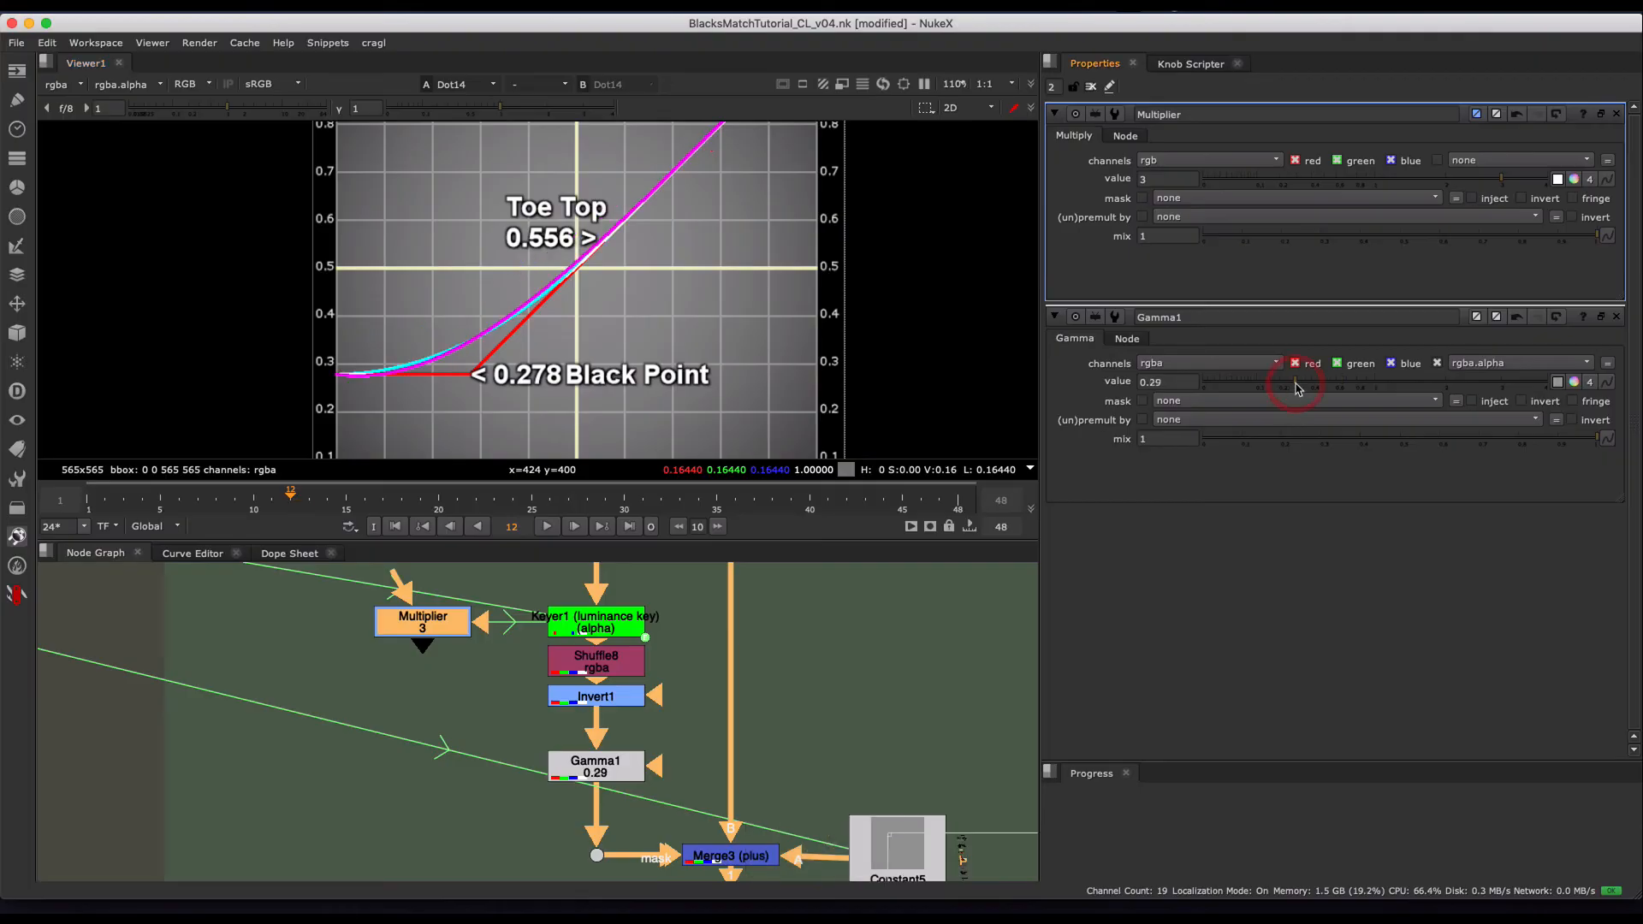
pyautogui.click(1301, 386)
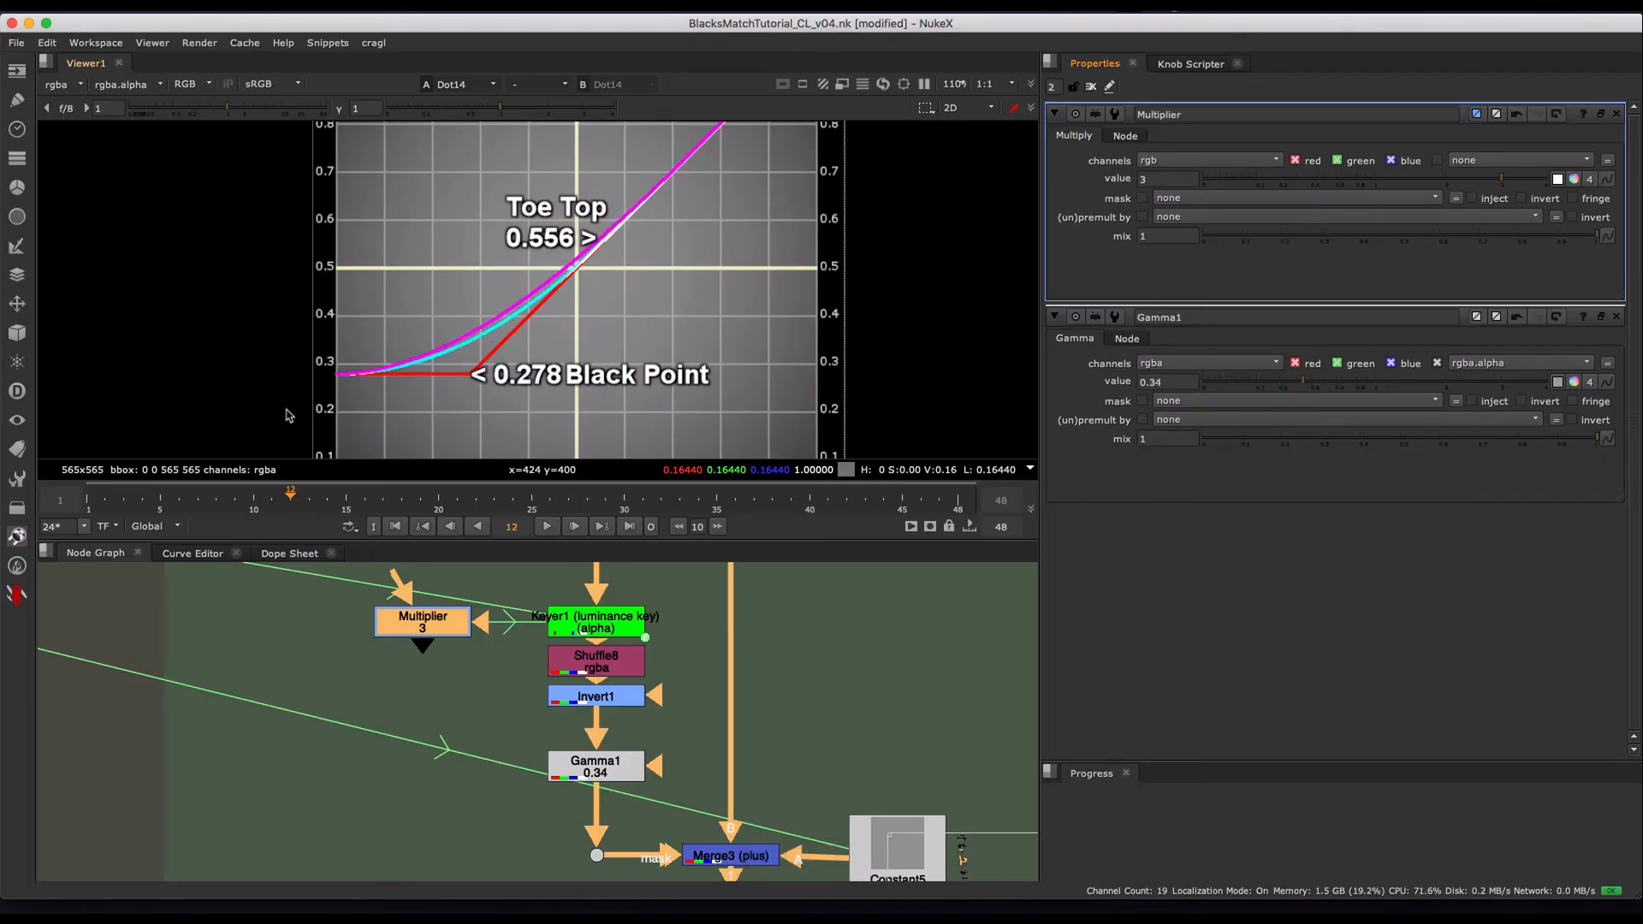
pyautogui.moveTo(597, 233); pyautogui.dragTo(530, 287, button='middle')
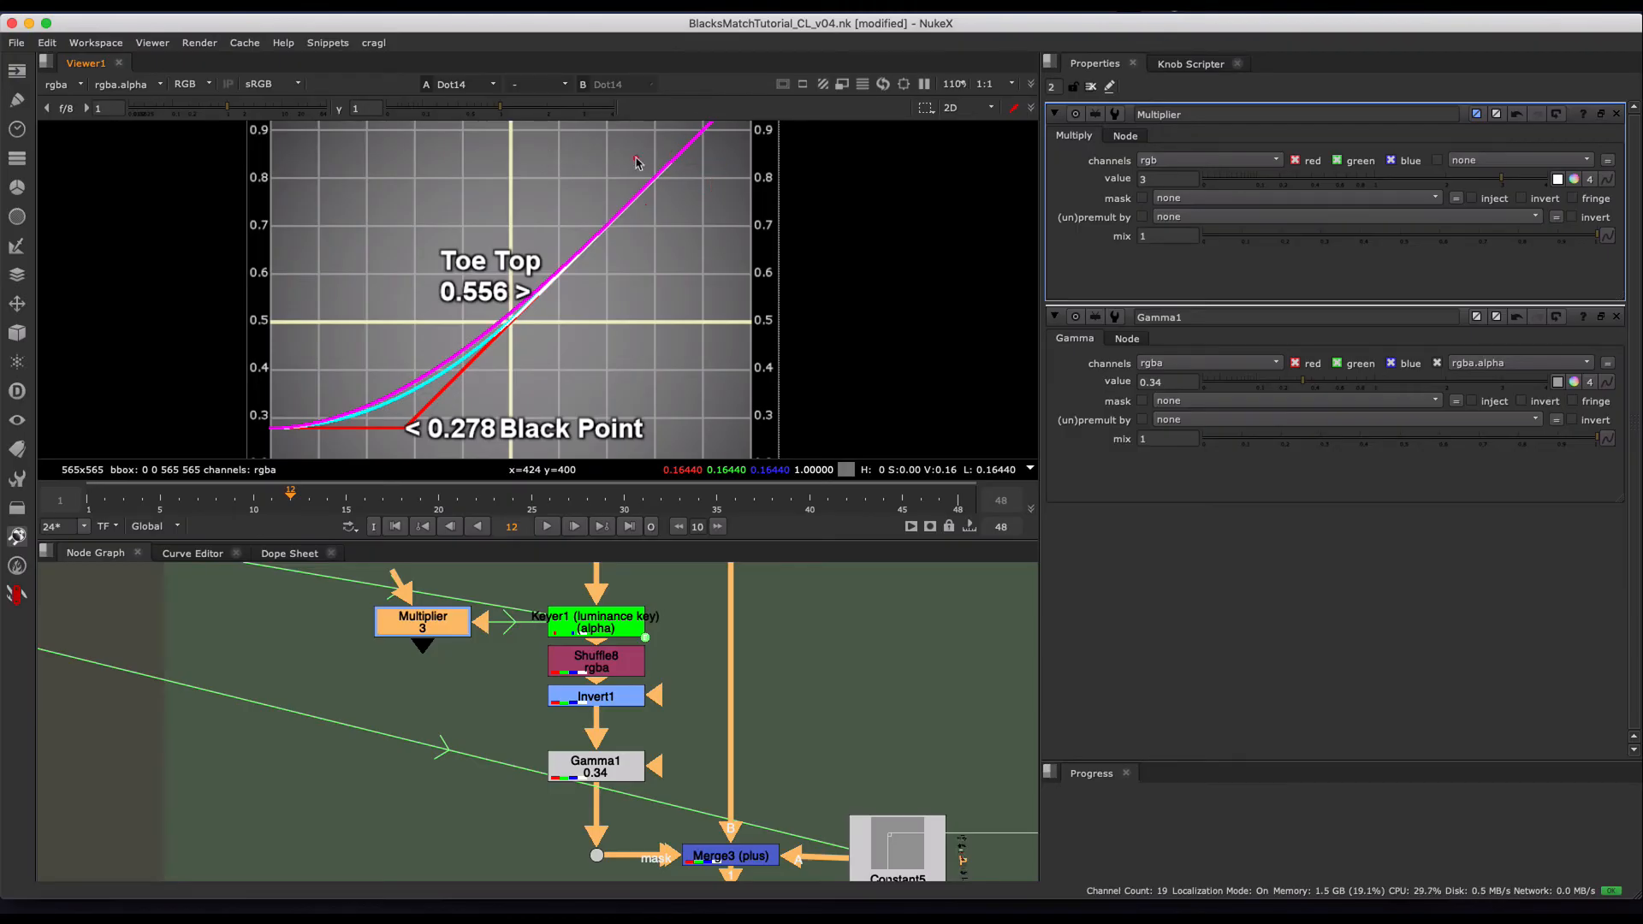
pyautogui.scroll(-3, 612, 283)
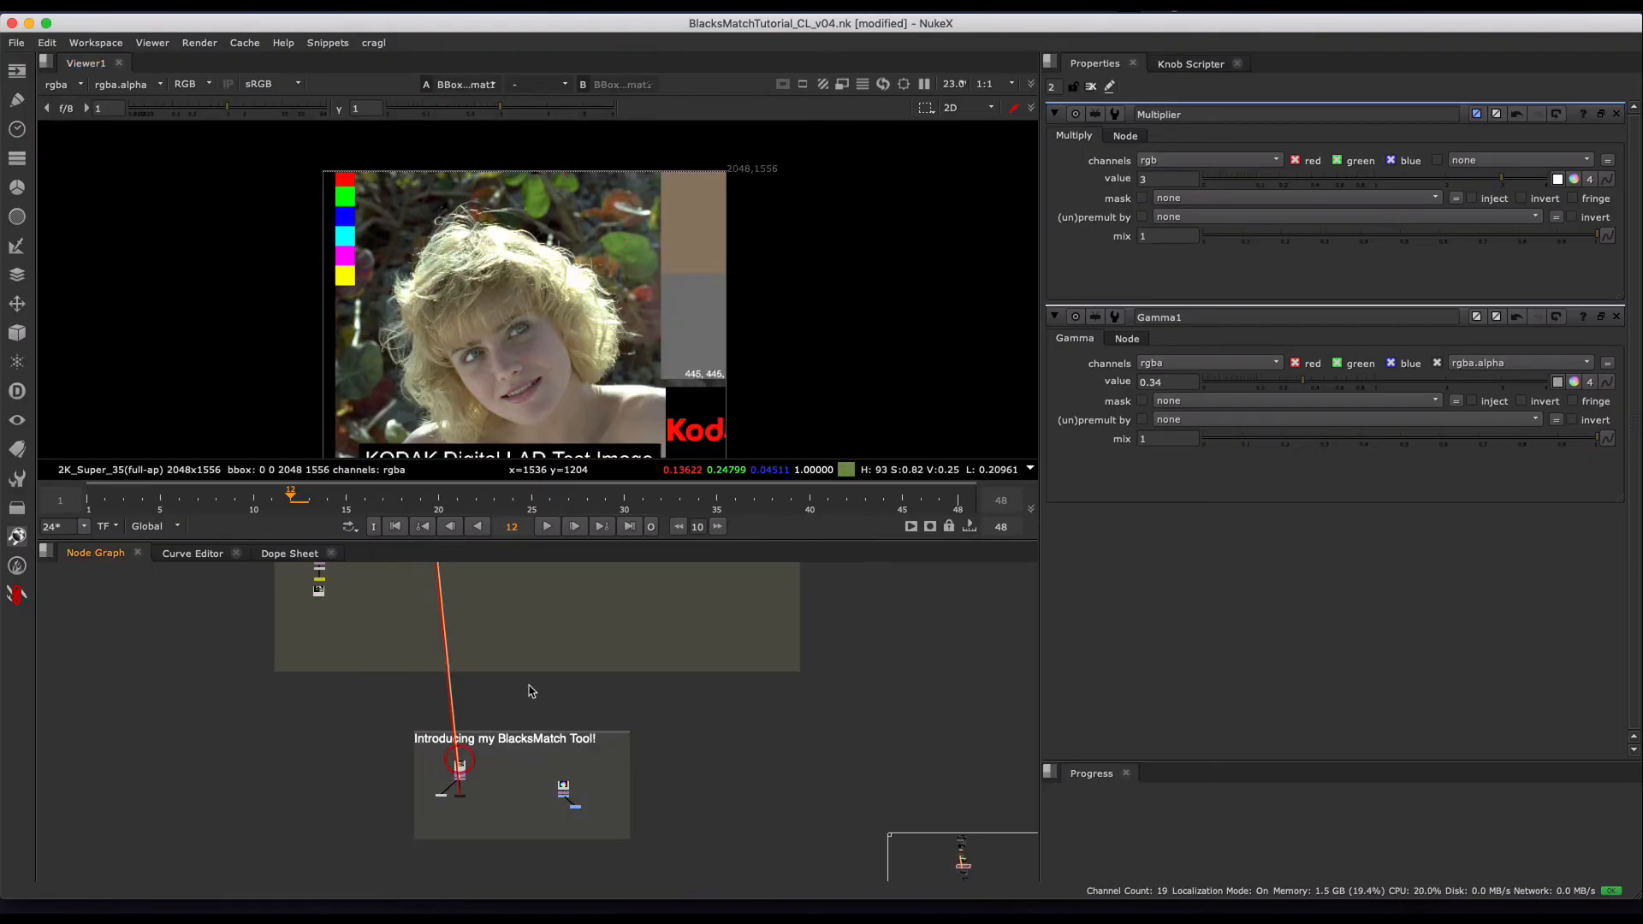
# - Go to the "Introducing my BlacksMatch Tool!" section and view the Kodak test image from BBoxToFormat1
pyautogui.scroll(-3, 516, 667)
pyautogui.moveTo(472, 771); pyautogui.dragTo(504, 621, button='middle')
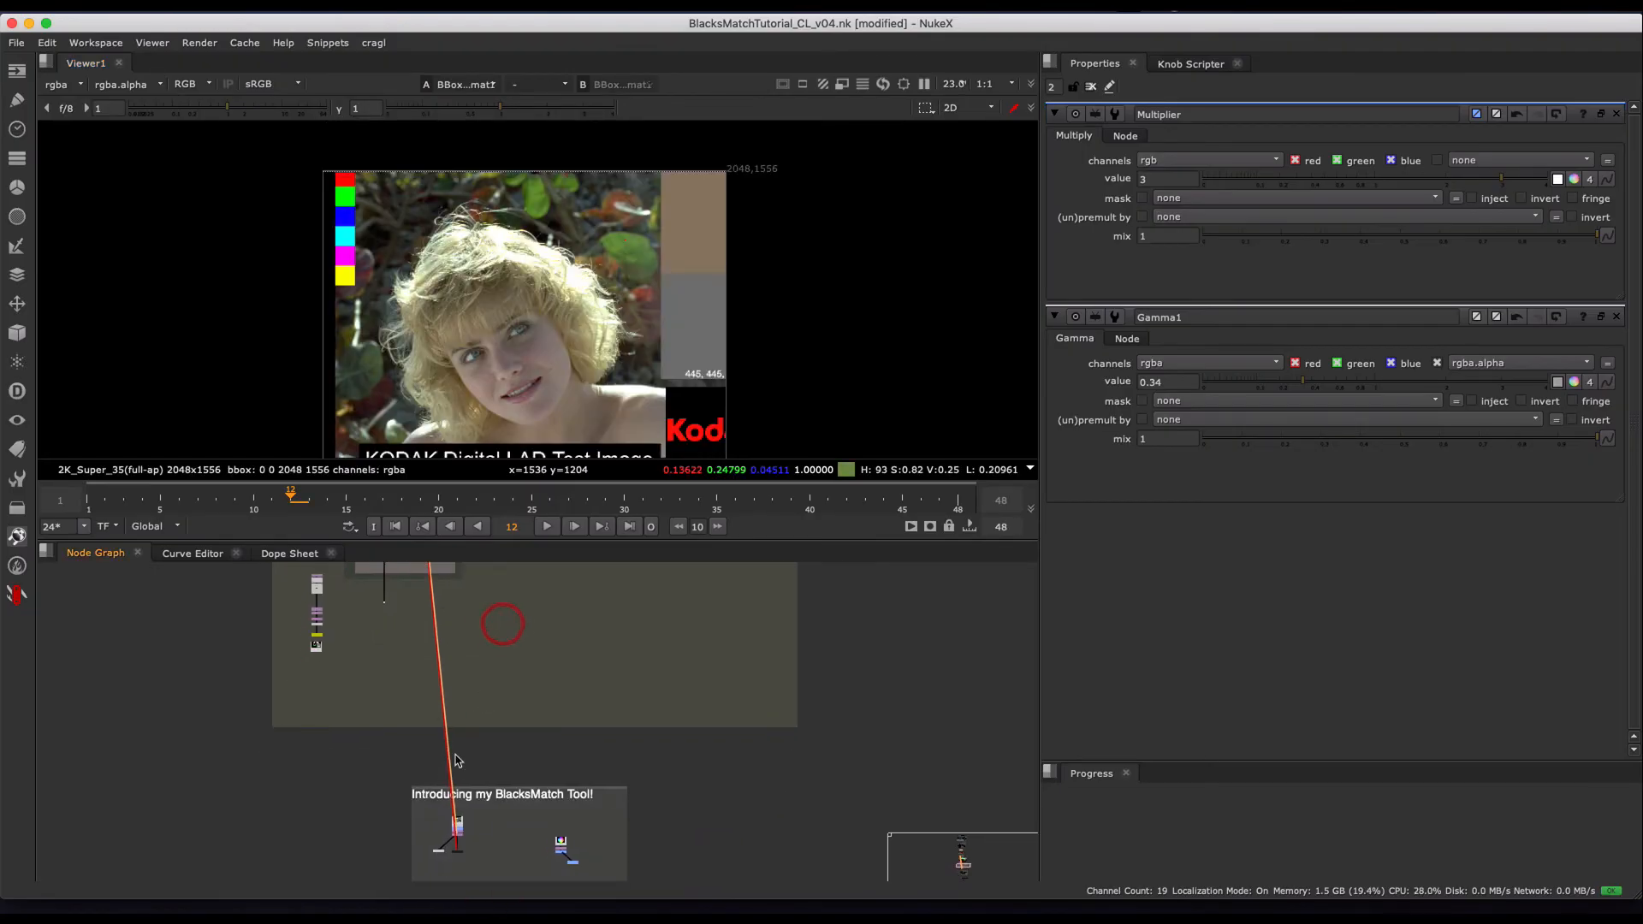
pyautogui.scroll(5, 465, 787)
pyautogui.moveTo(480, 795); pyautogui.dragTo(516, 638, button='middle')
pyautogui.scroll(3, 511, 774)
pyautogui.moveTo(511, 772); pyautogui.dragTo(522, 717, button='middle')
pyautogui.press('1')
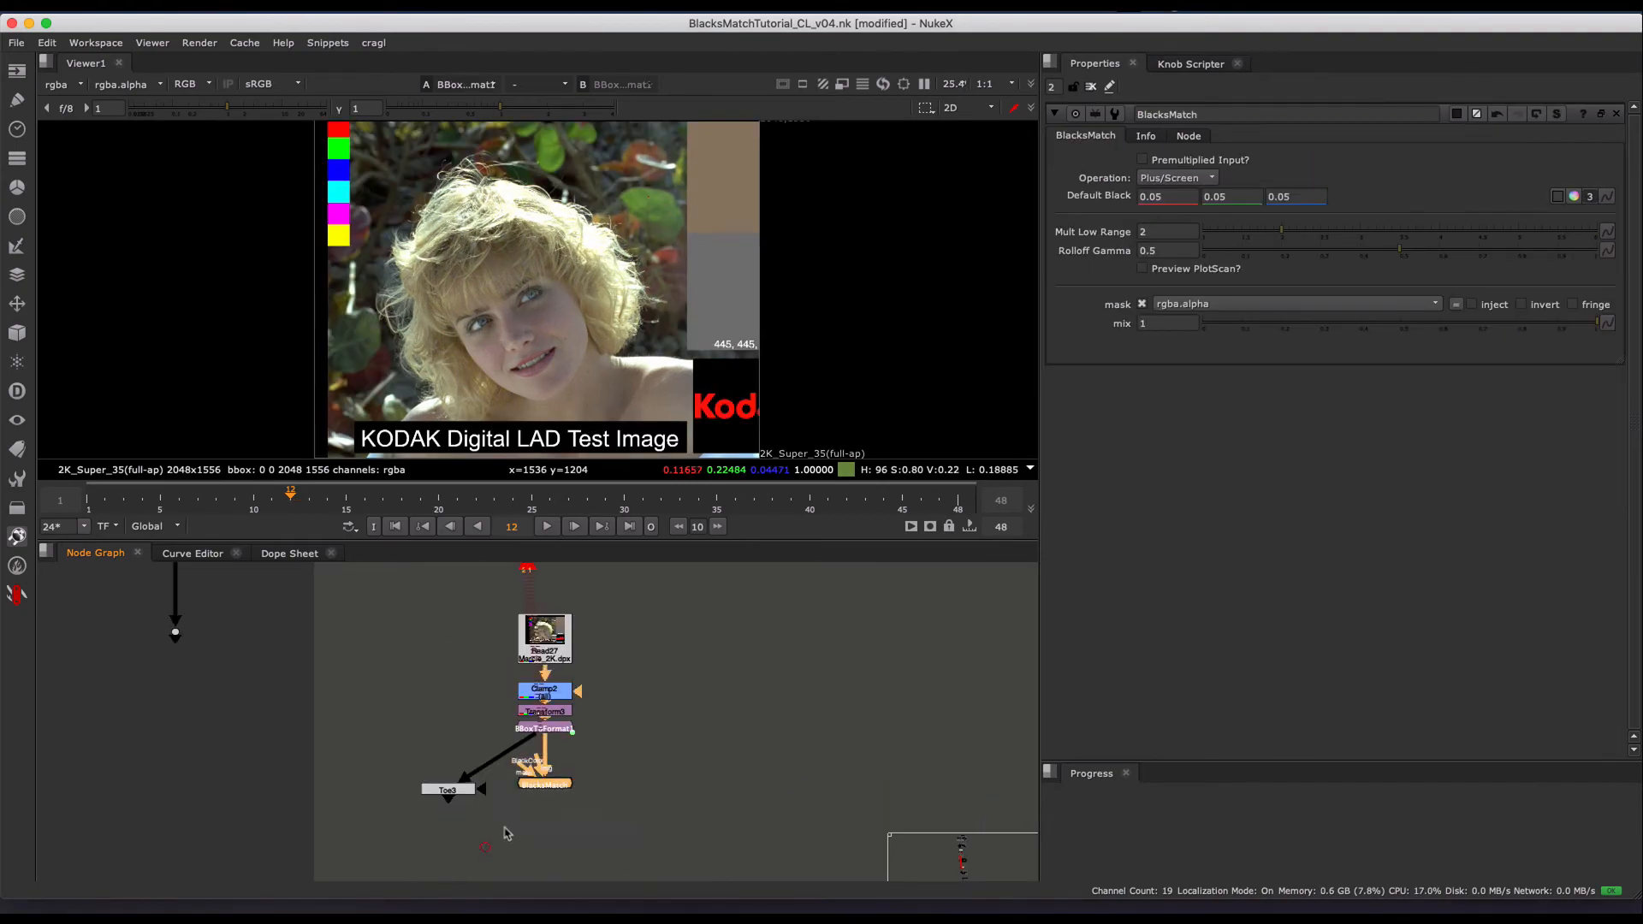
# - Look over the BlacksMatch and Toe3 nodes and the neighbouring color wheel setup in the BlacksMatch Tool section
pyautogui.click(556, 786)
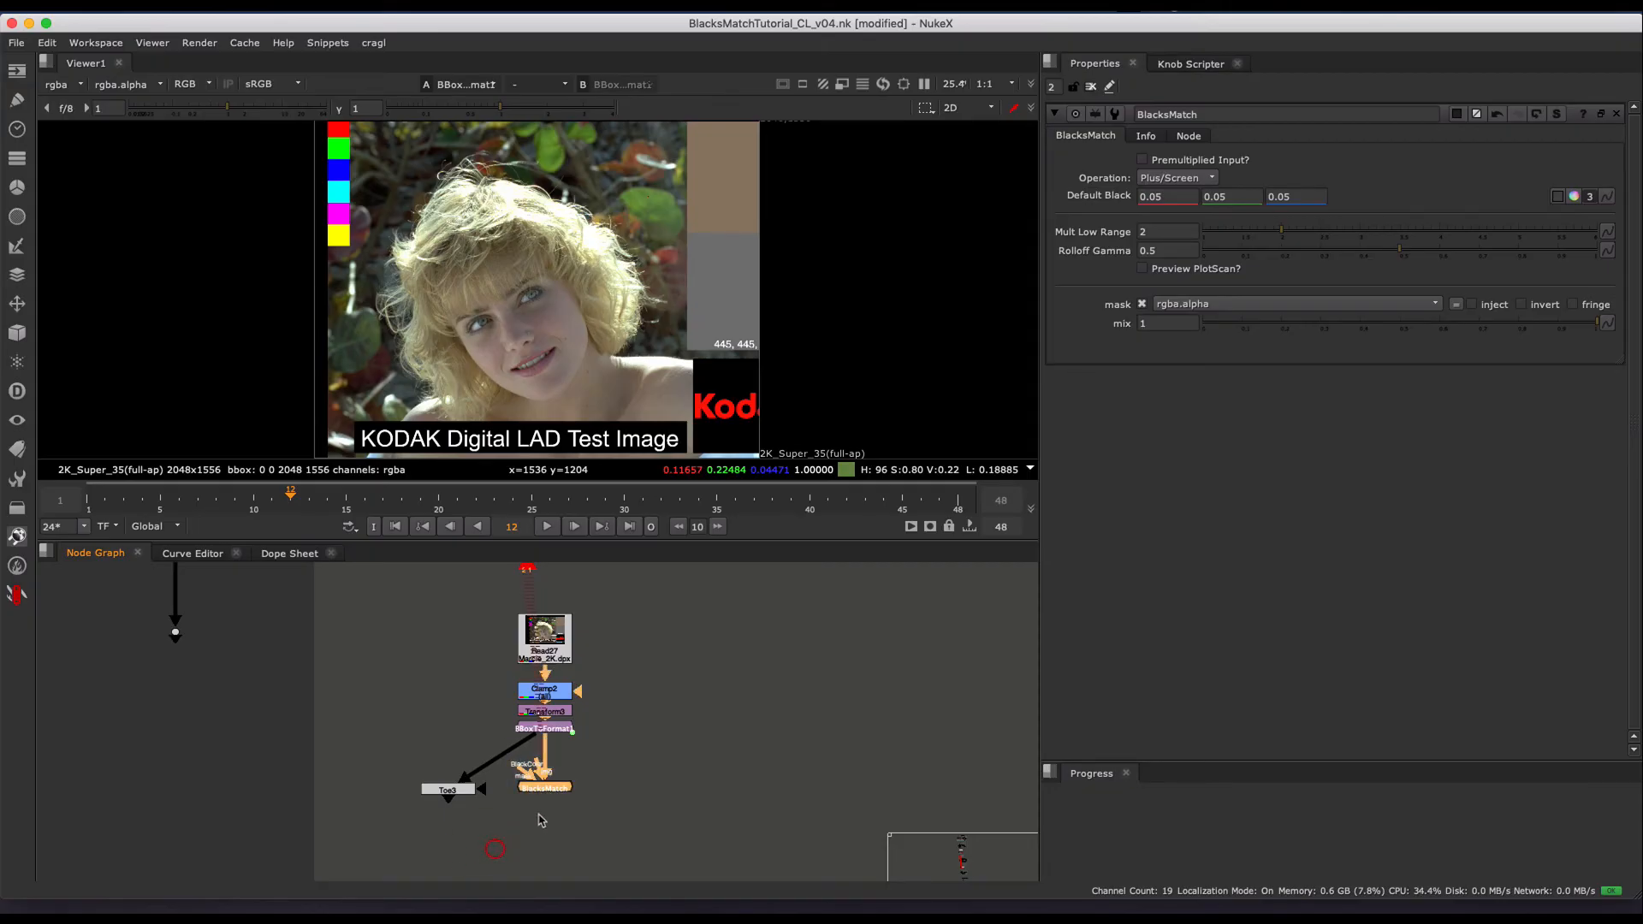
pyautogui.click(647, 760)
pyautogui.moveTo(651, 735); pyautogui.dragTo(635, 736, button='middle')
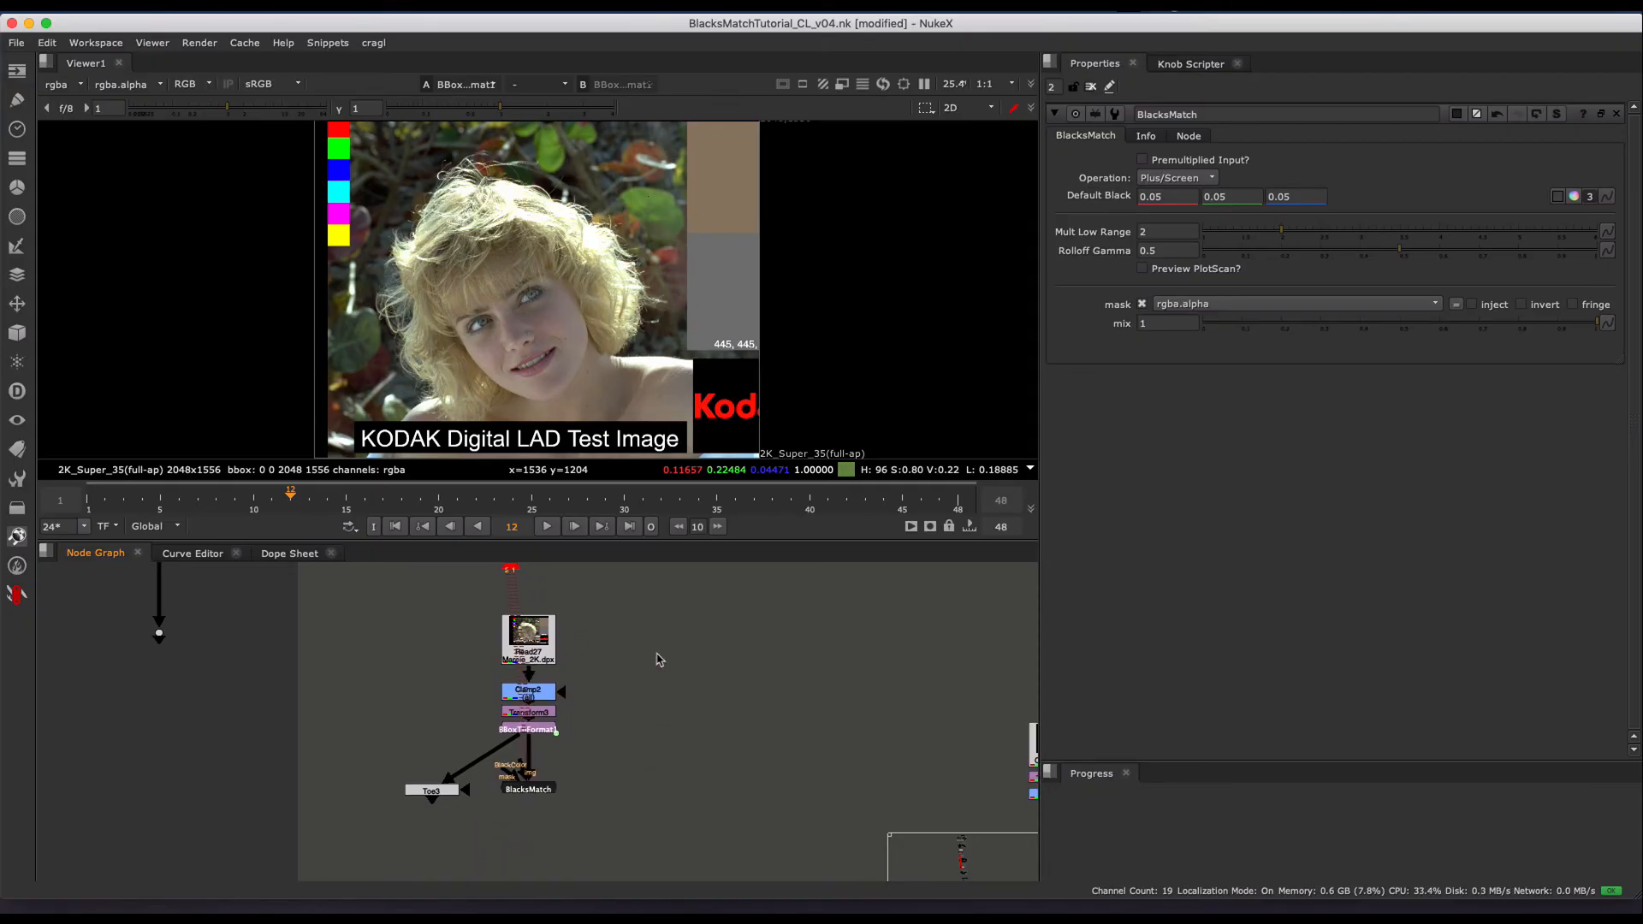
pyautogui.scroll(-3, 695, 670)
pyautogui.moveTo(679, 676); pyautogui.dragTo(627, 712, button='middle')
pyautogui.scroll(2, 684, 712)
pyautogui.scroll(-2, 642, 736)
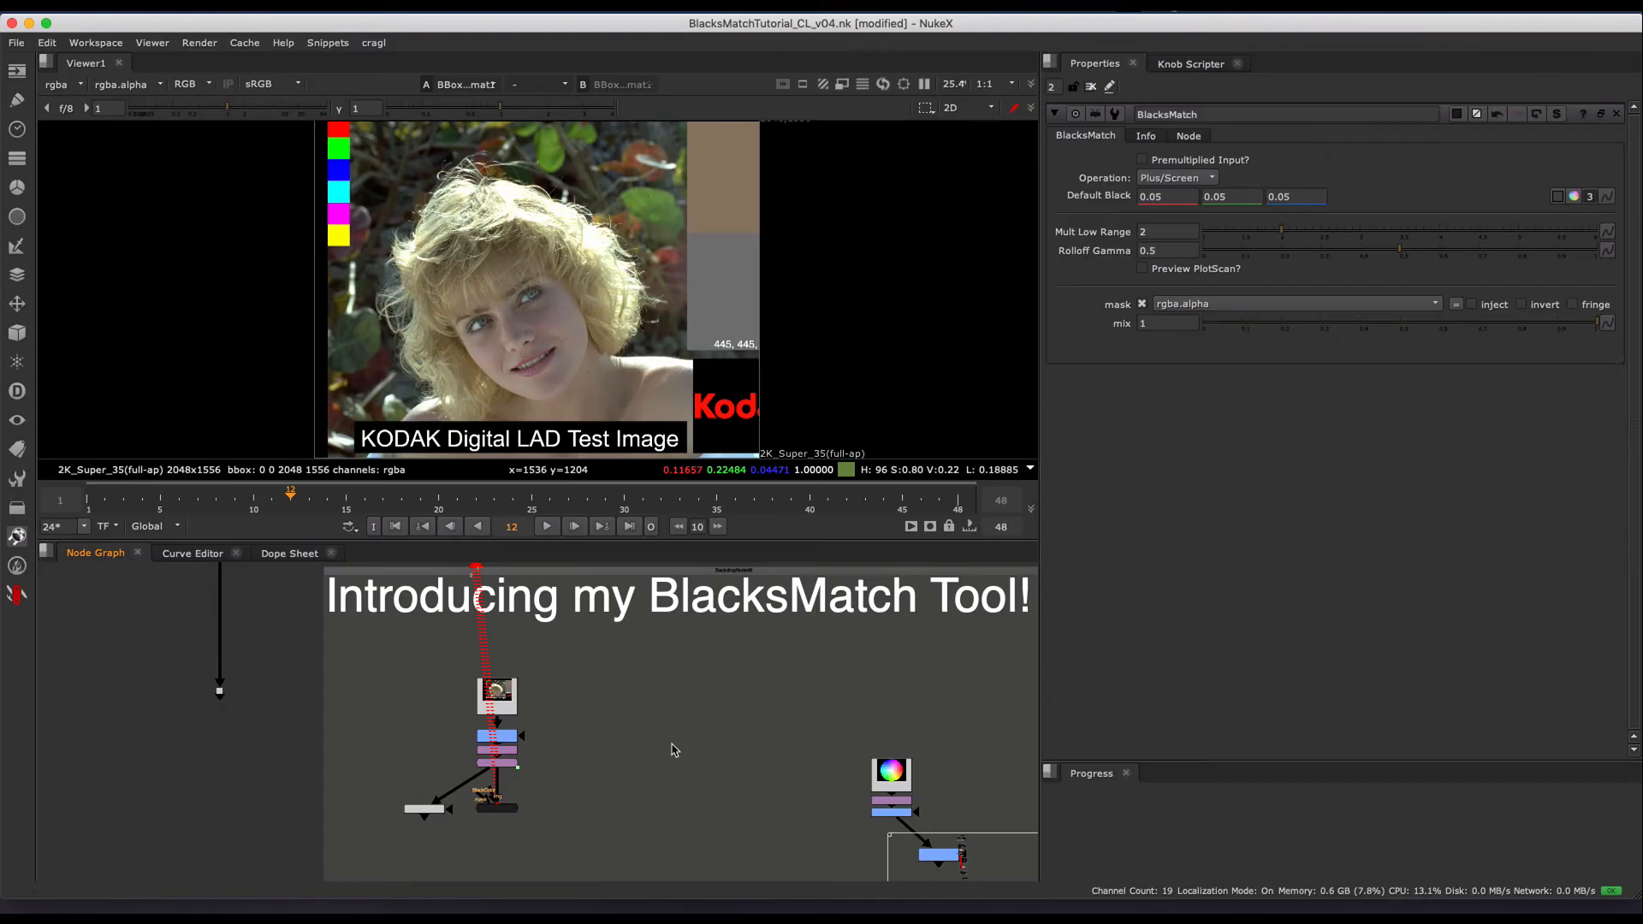
pyautogui.moveTo(593, 774); pyautogui.dragTo(641, 761, button='middle')
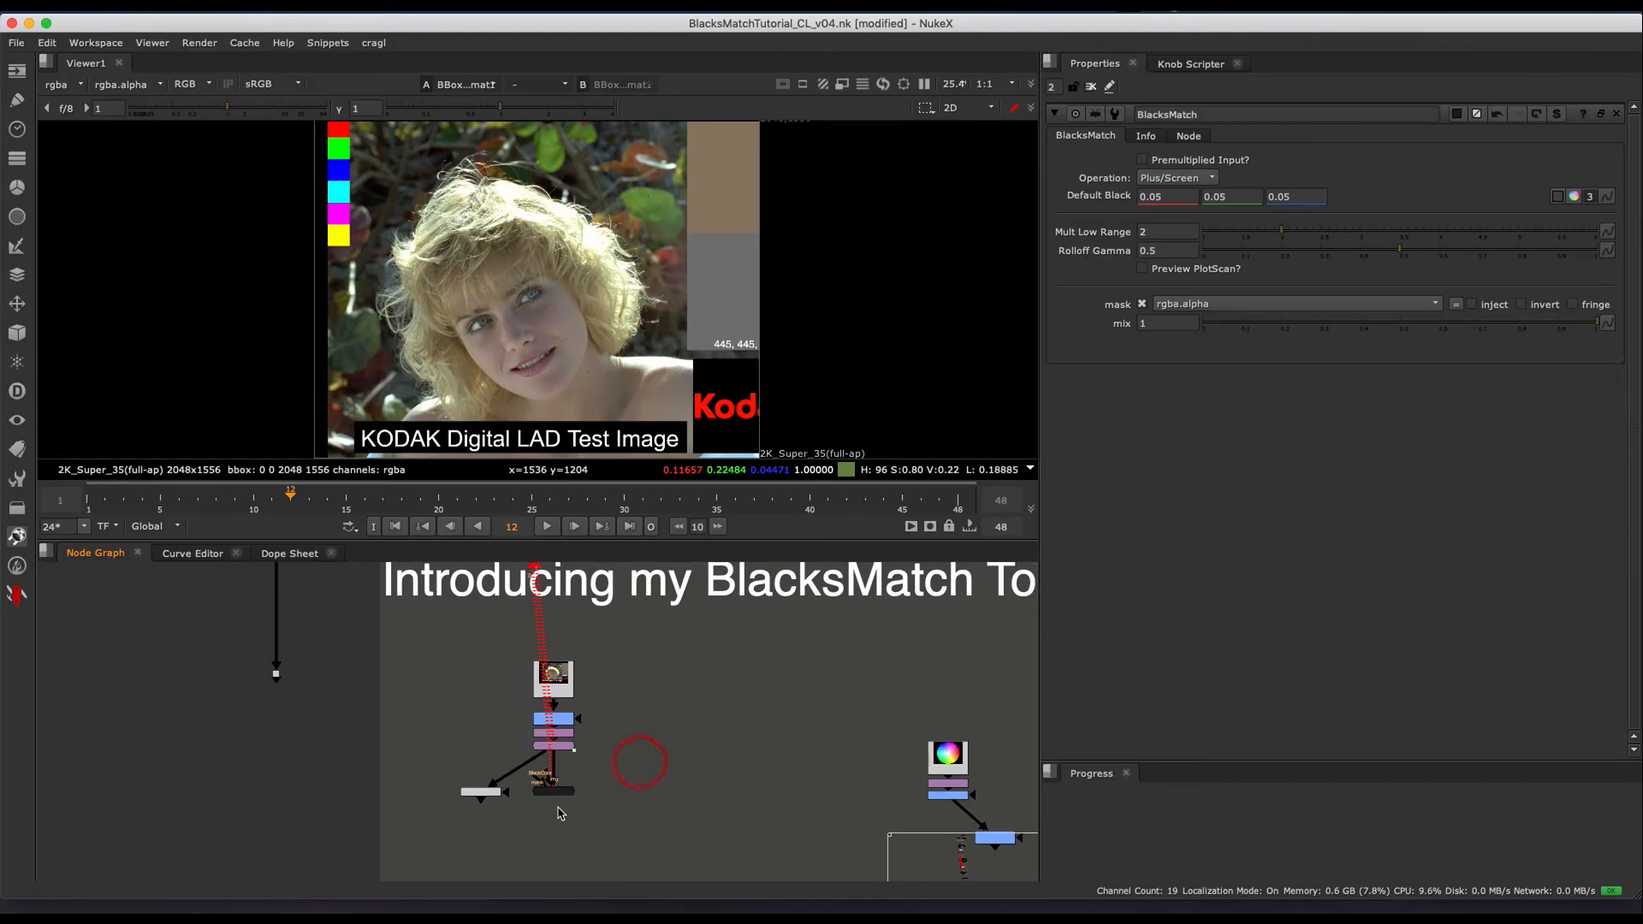
pyautogui.keyDown('alt'); pyautogui.moveTo(560, 808); pyautogui.dragTo(581, 760, button='middle'); pyautogui.keyUp('alt')
# - View the BlacksMatch output, and assign Toe3 to viewer input 1 and BlacksMatch to viewer input 2 for comparison
pyautogui.scroll(2, 584, 761)
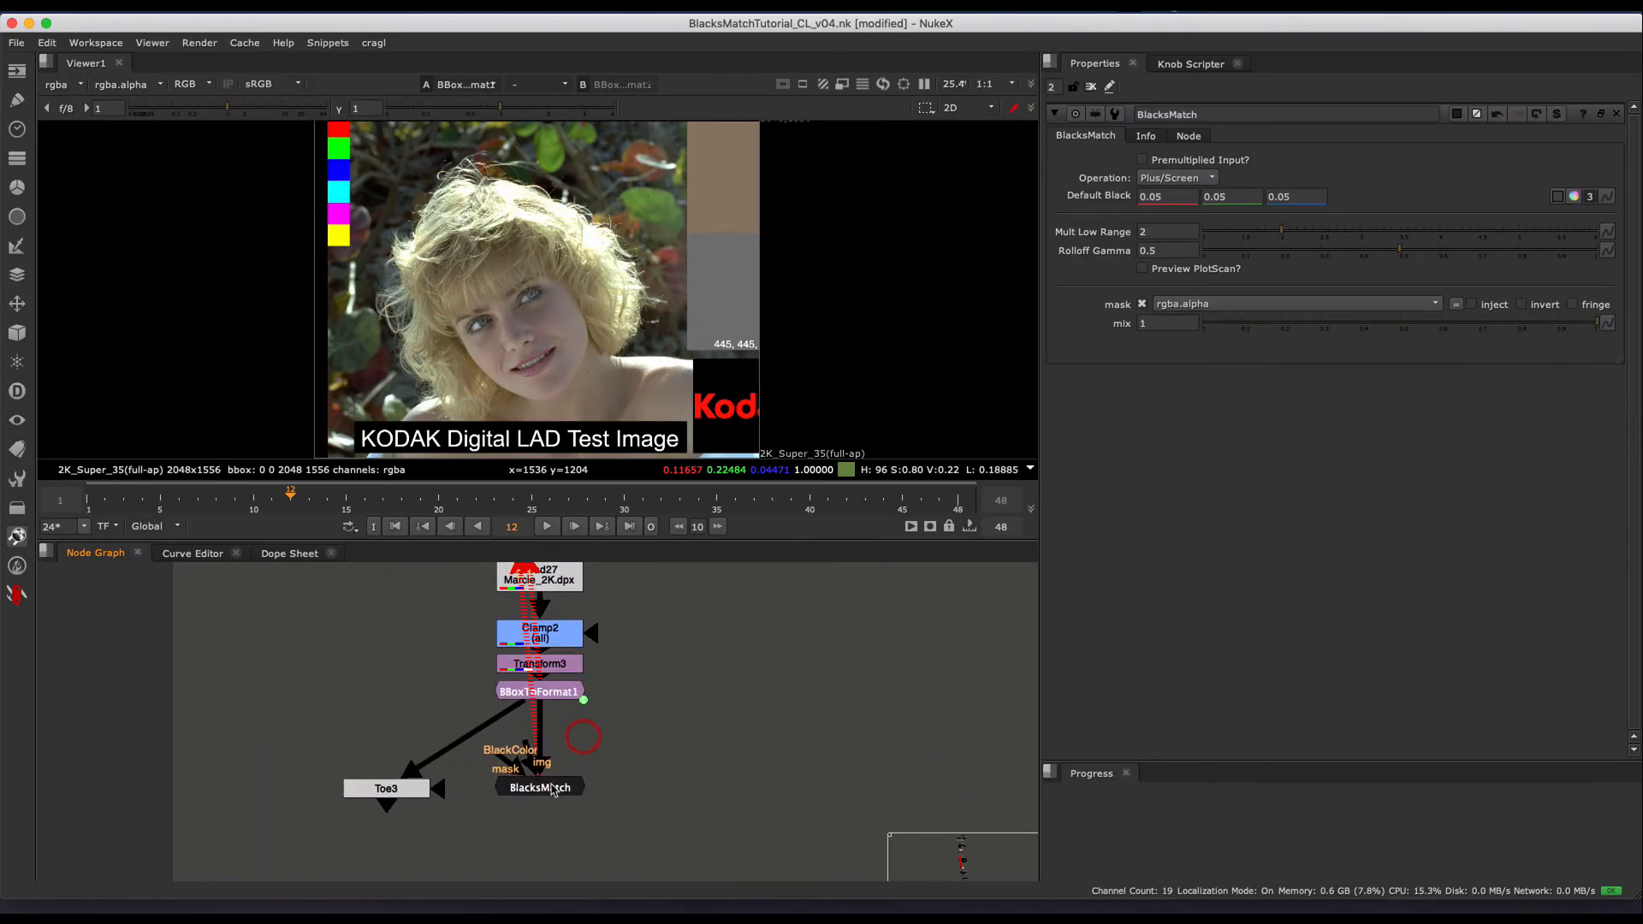
pyautogui.click(540, 784)
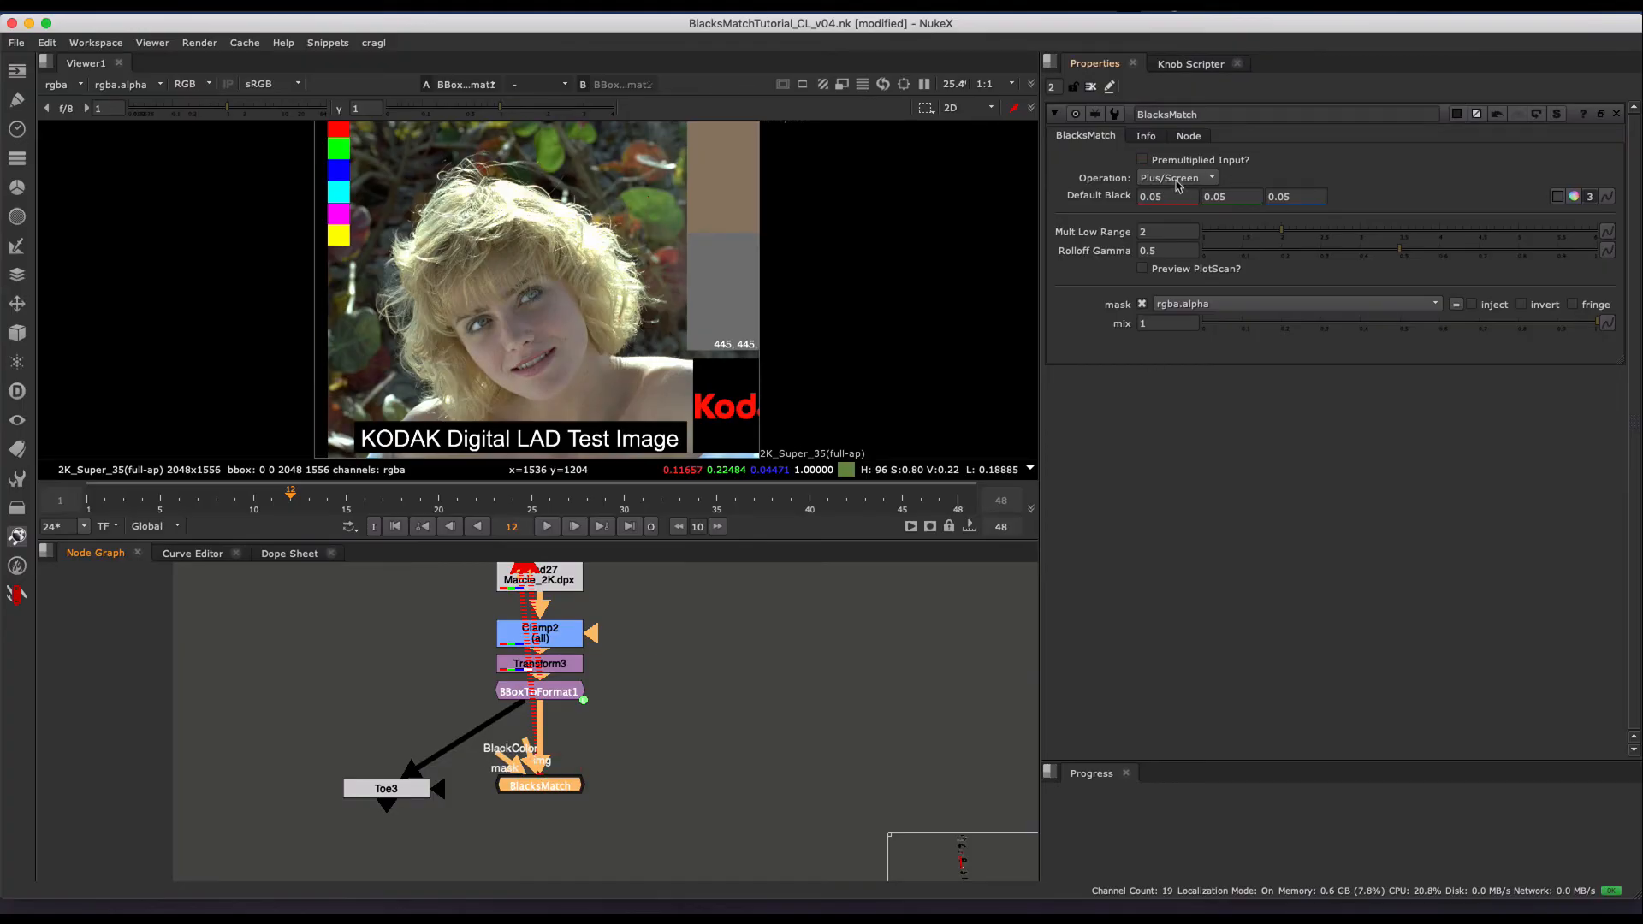
pyautogui.press('1')
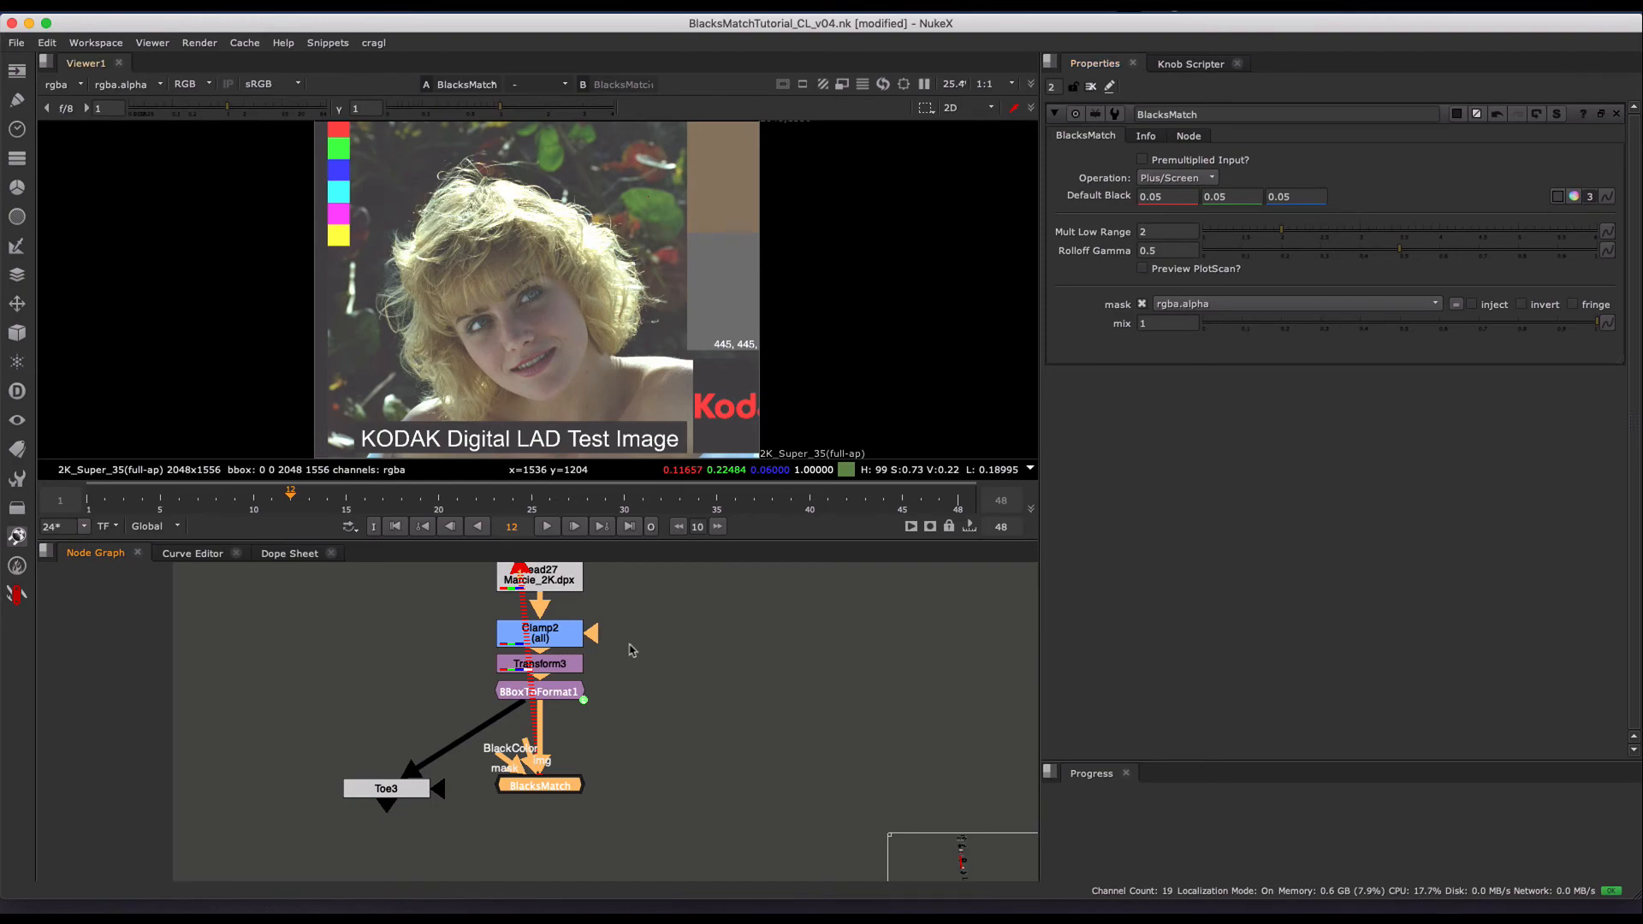
pyautogui.moveTo(399, 799); pyautogui.dragTo(403, 793)
pyautogui.press('1')
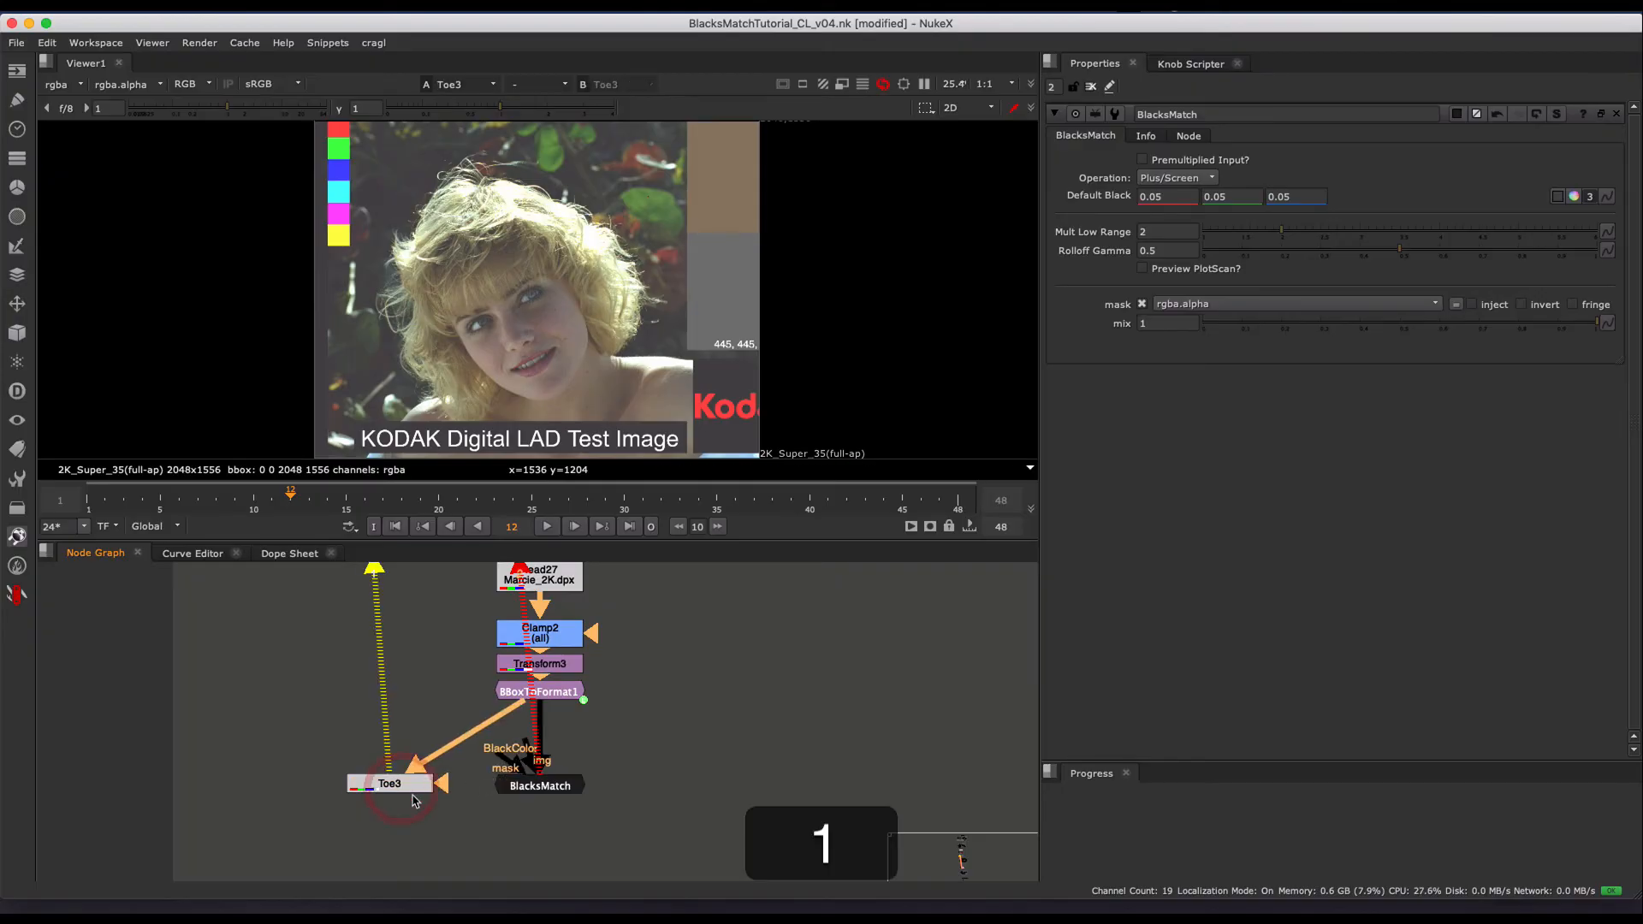
pyautogui.moveTo(529, 792); pyautogui.dragTo(529, 793)
pyautogui.press('2')
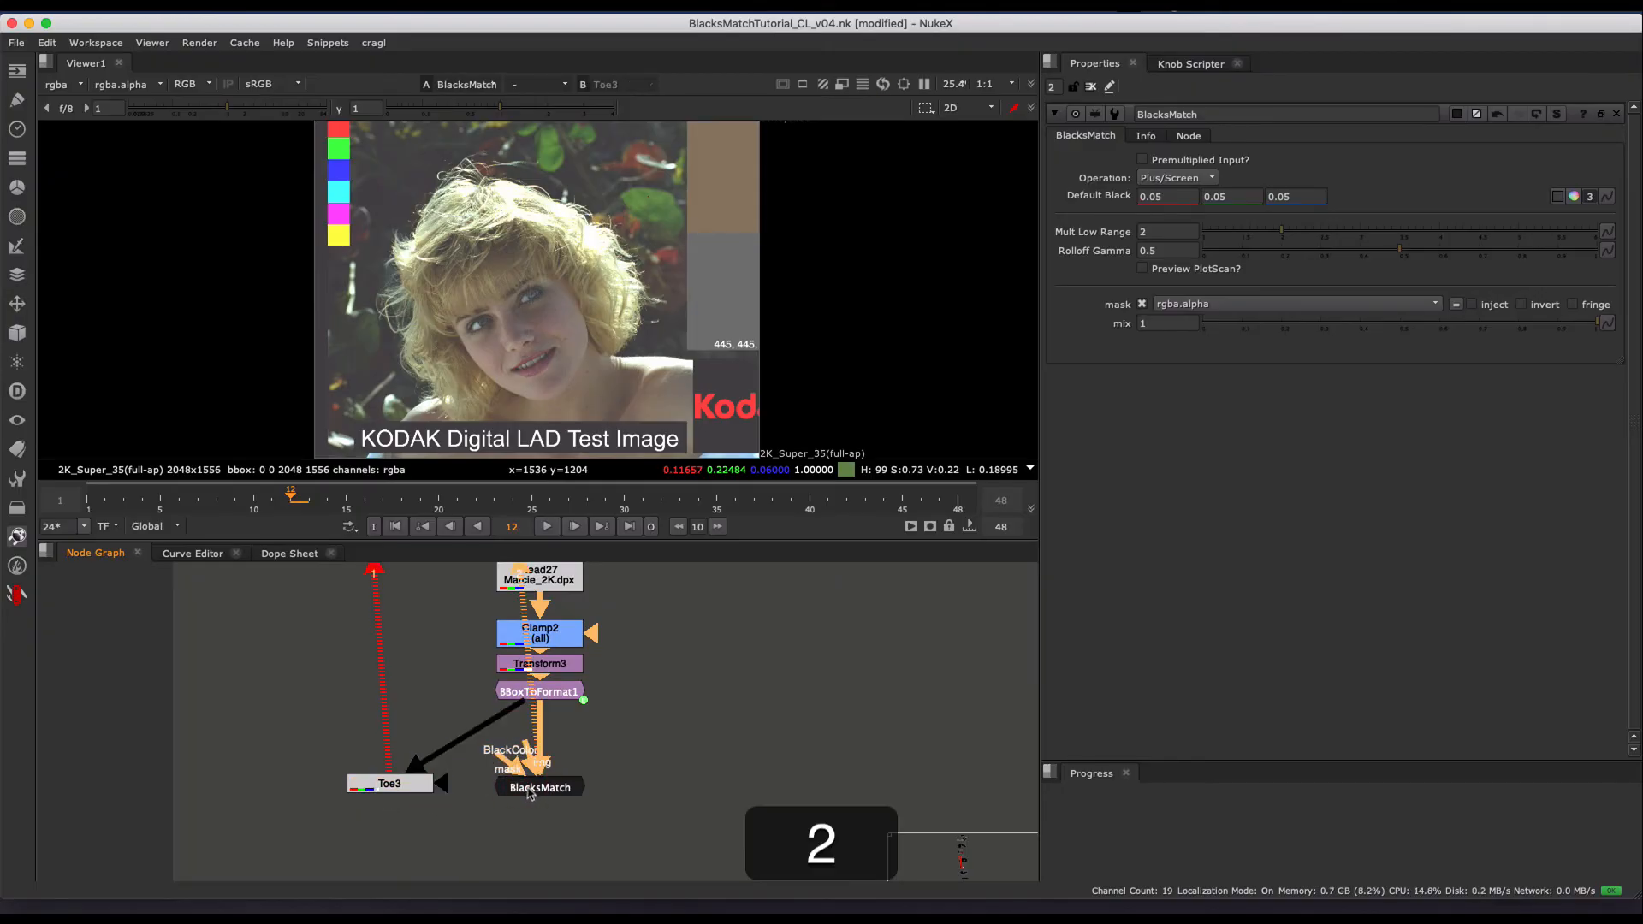
# - Compare the Toe3 and BlacksMatch results in the viewer, and raise BlacksMatch's Mult Low Range to 5.24
pyautogui.press('1')
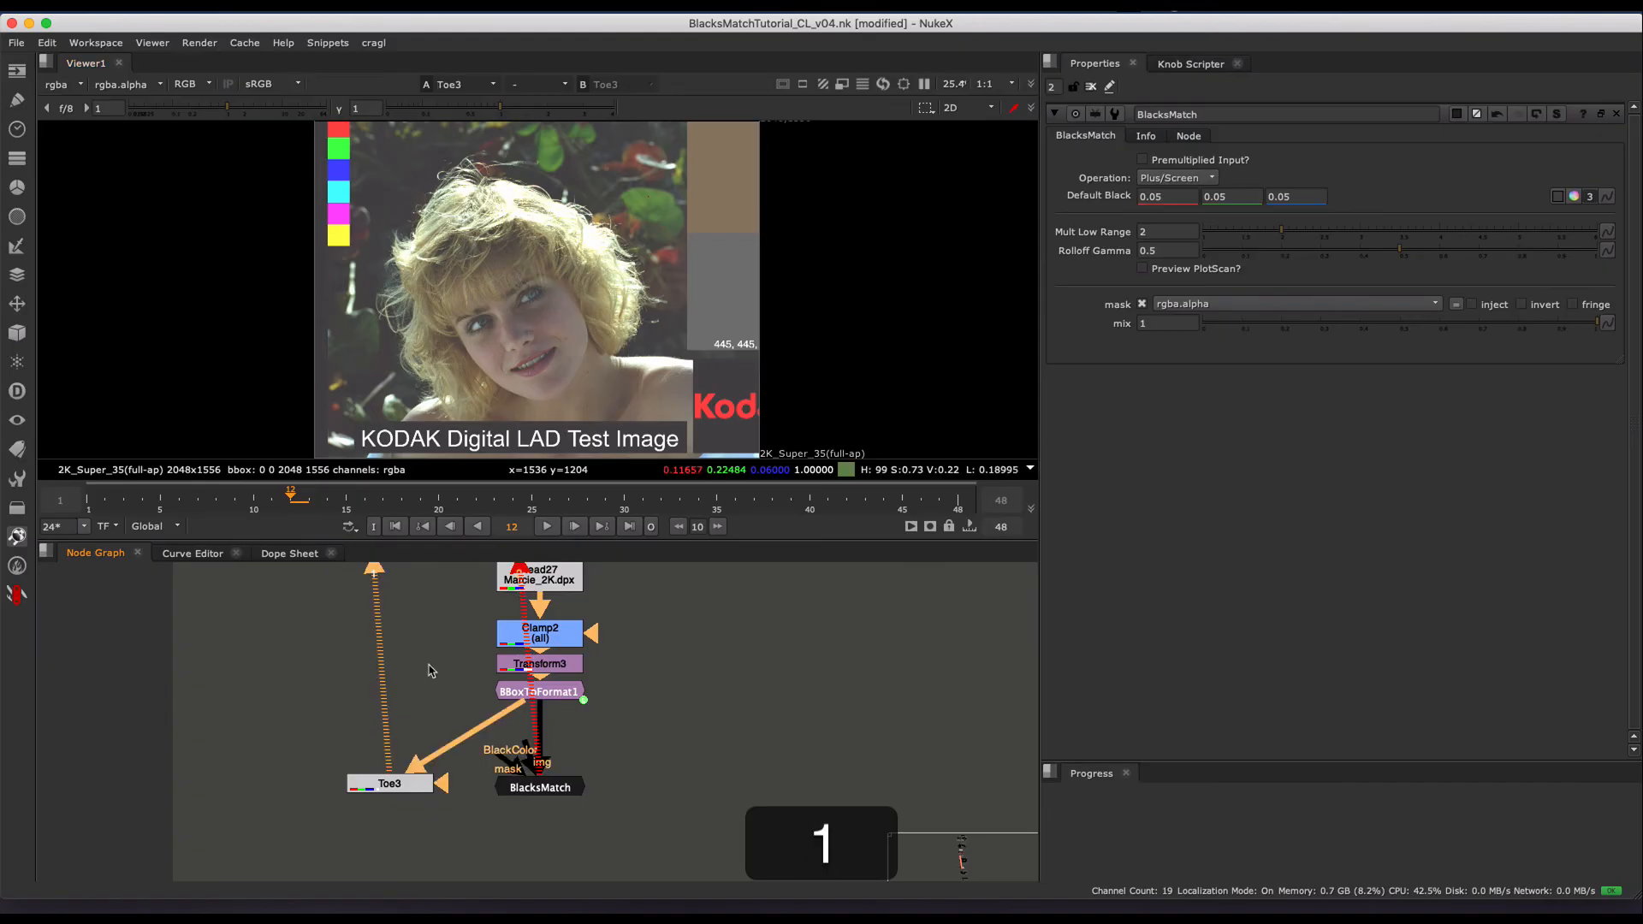
pyautogui.press('2')
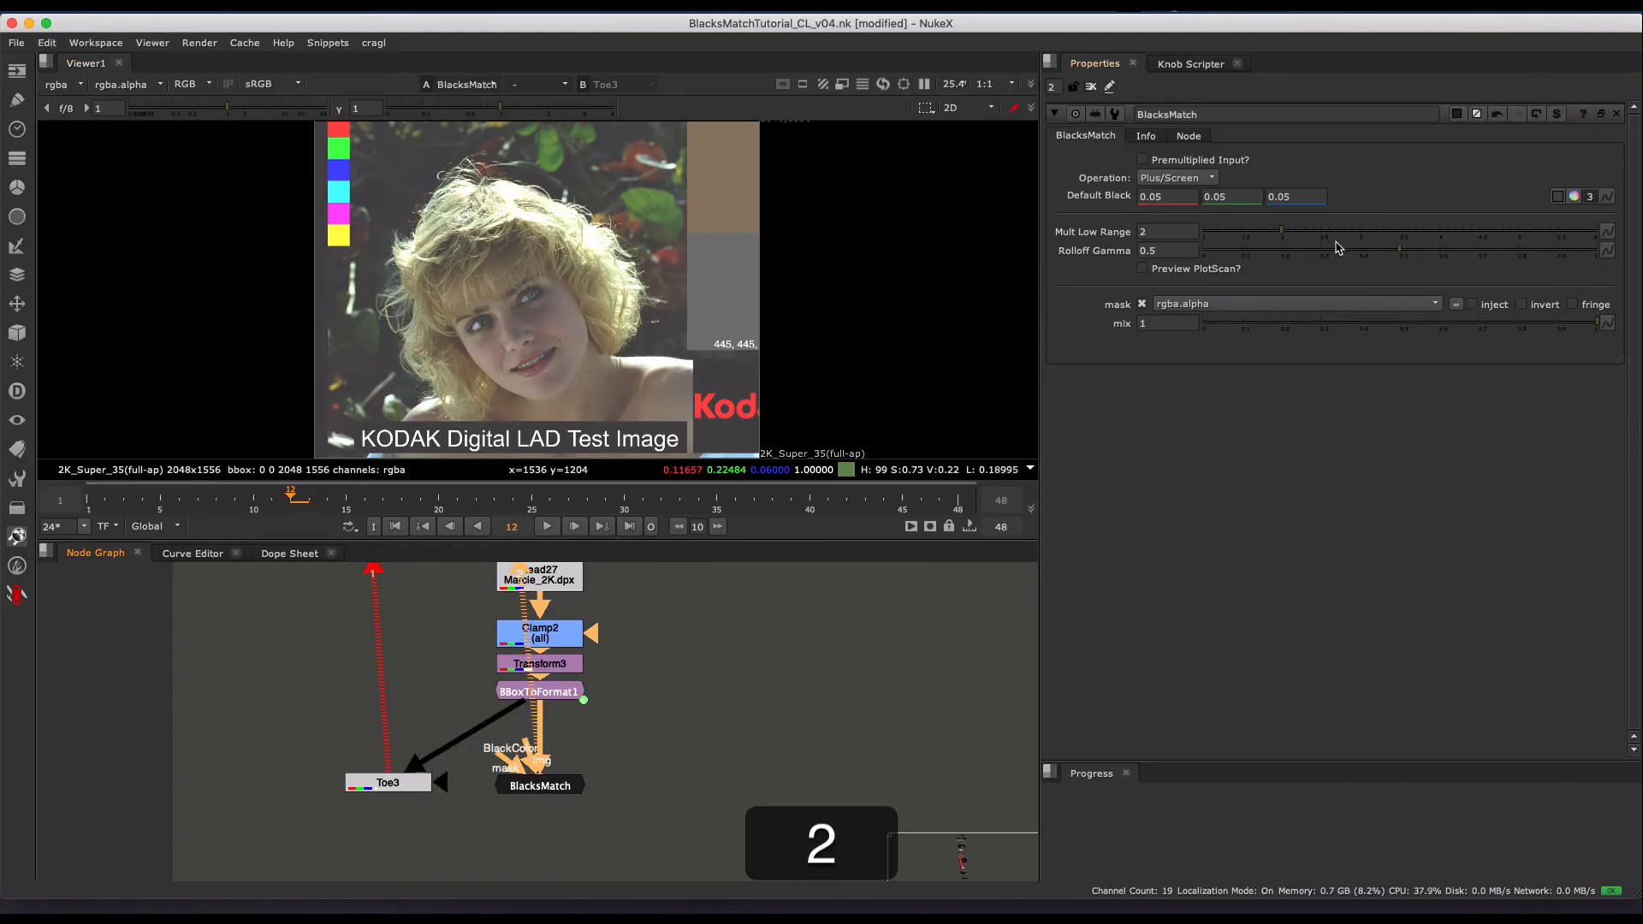
pyautogui.click(1333, 237)
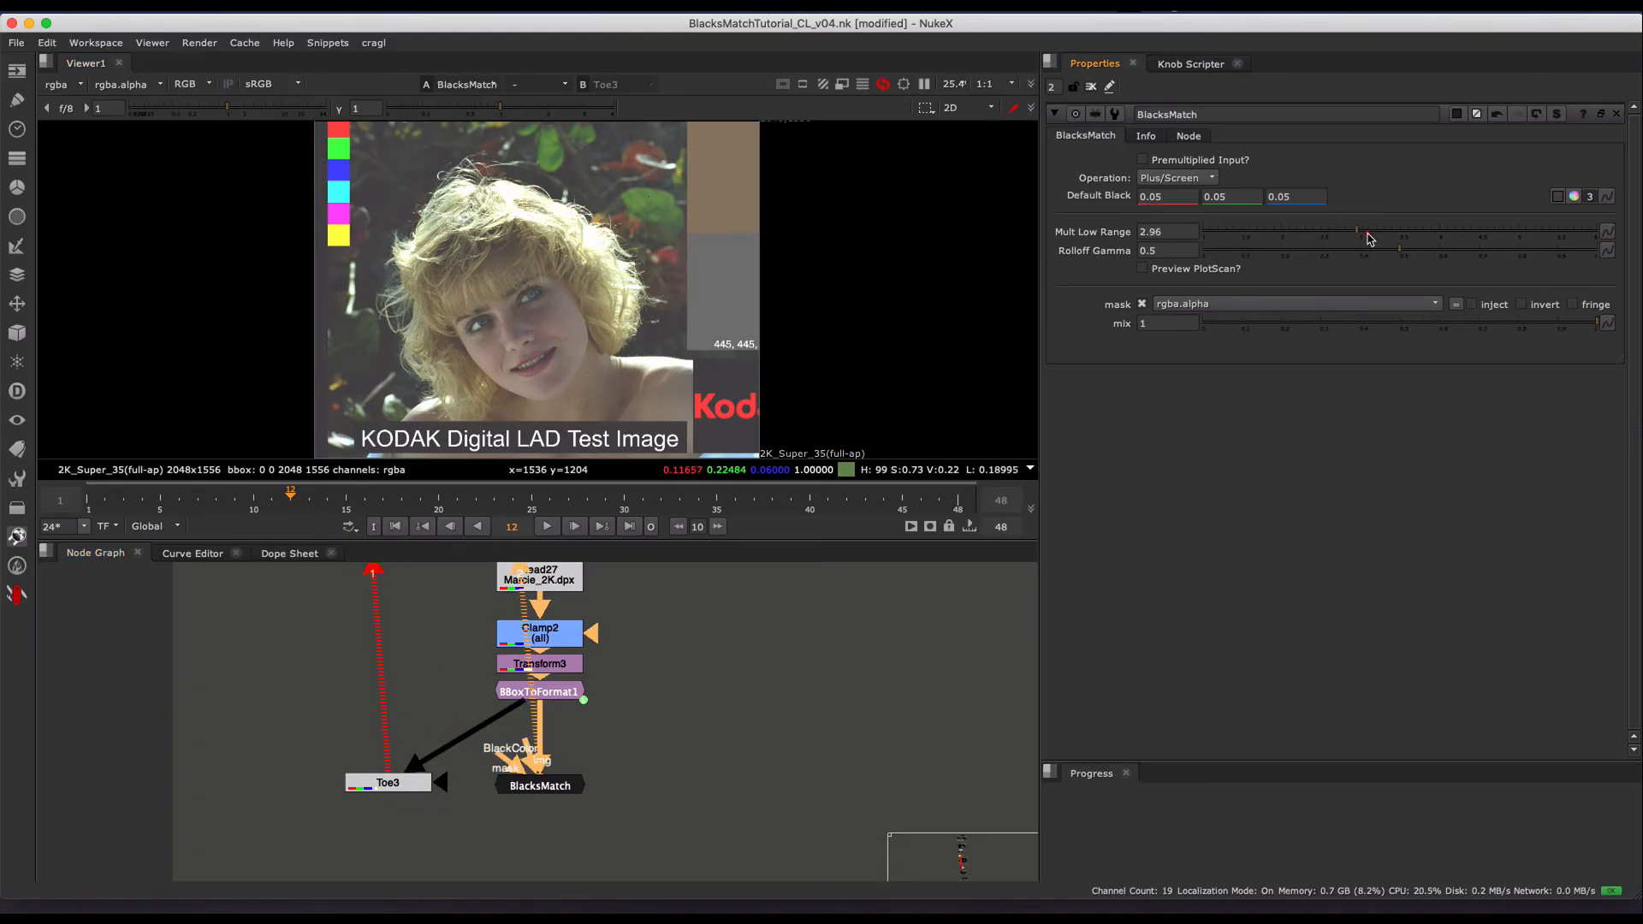
pyautogui.moveTo(1369, 239); pyautogui.dragTo(1421, 243)
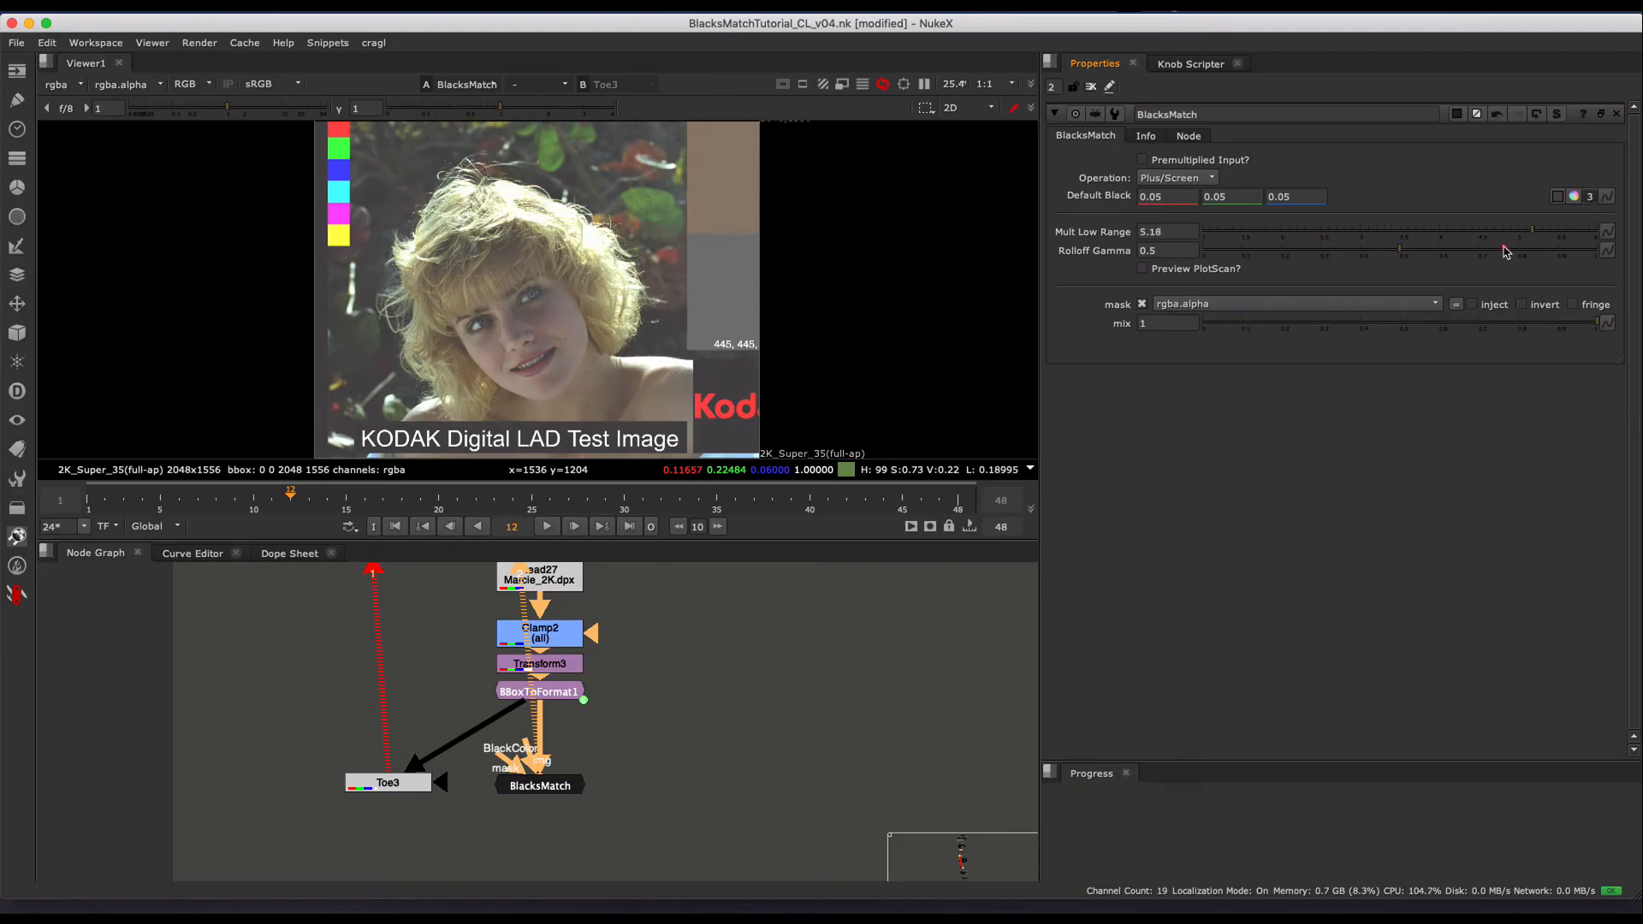
pyautogui.scroll(4, 618, 258)
pyautogui.moveTo(618, 259); pyautogui.dragTo(710, 395, button='middle')
pyautogui.moveTo(1353, 233)
pyautogui.mouseDown()
pyautogui.moveTo(1553, 251)
pyautogui.moveTo(1347, 240)
pyautogui.mouseUp()
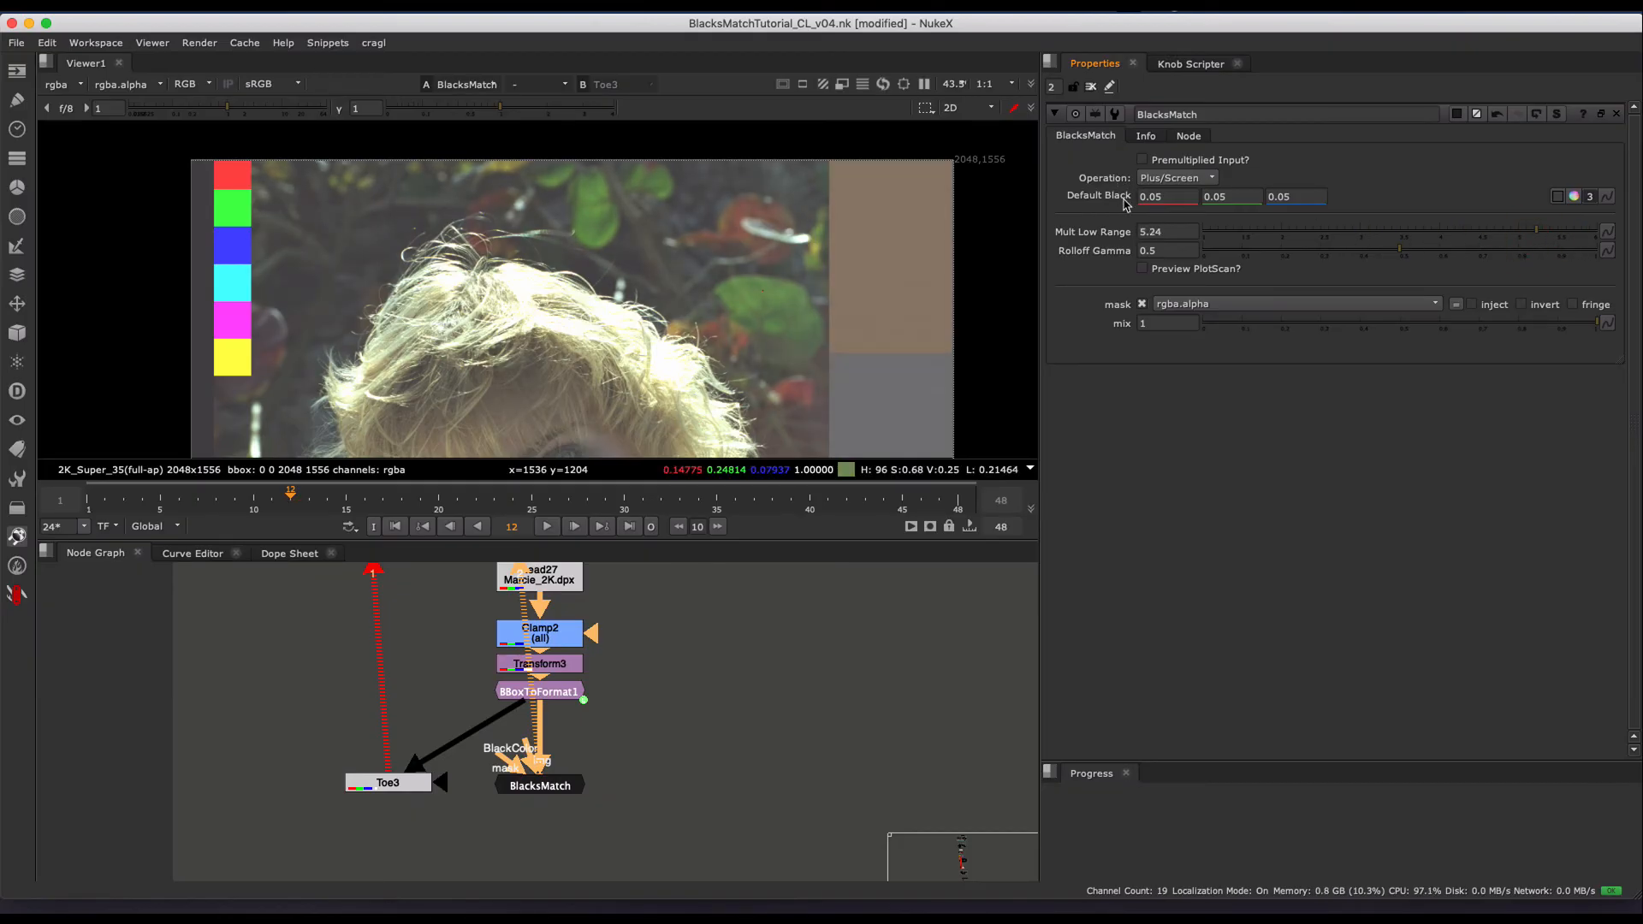
# - Vary BlacksMatch's Mult Low Range and Rolloff Gamma down to 1 and 0 while inspecting the dark foliage around the hair
pyautogui.click(1393, 237)
pyautogui.moveTo(1312, 231)
pyautogui.mouseDown()
pyautogui.moveTo(1498, 245)
pyautogui.moveTo(1302, 243)
pyautogui.mouseUp()
pyautogui.click(1398, 238)
pyautogui.click(1511, 240)
pyautogui.moveTo(1606, 247); pyautogui.dragTo(1591, 245)
pyautogui.moveTo(1431, 251); pyautogui.dragTo(1378, 259)
pyautogui.moveTo(1495, 267); pyautogui.dragTo(1348, 253)
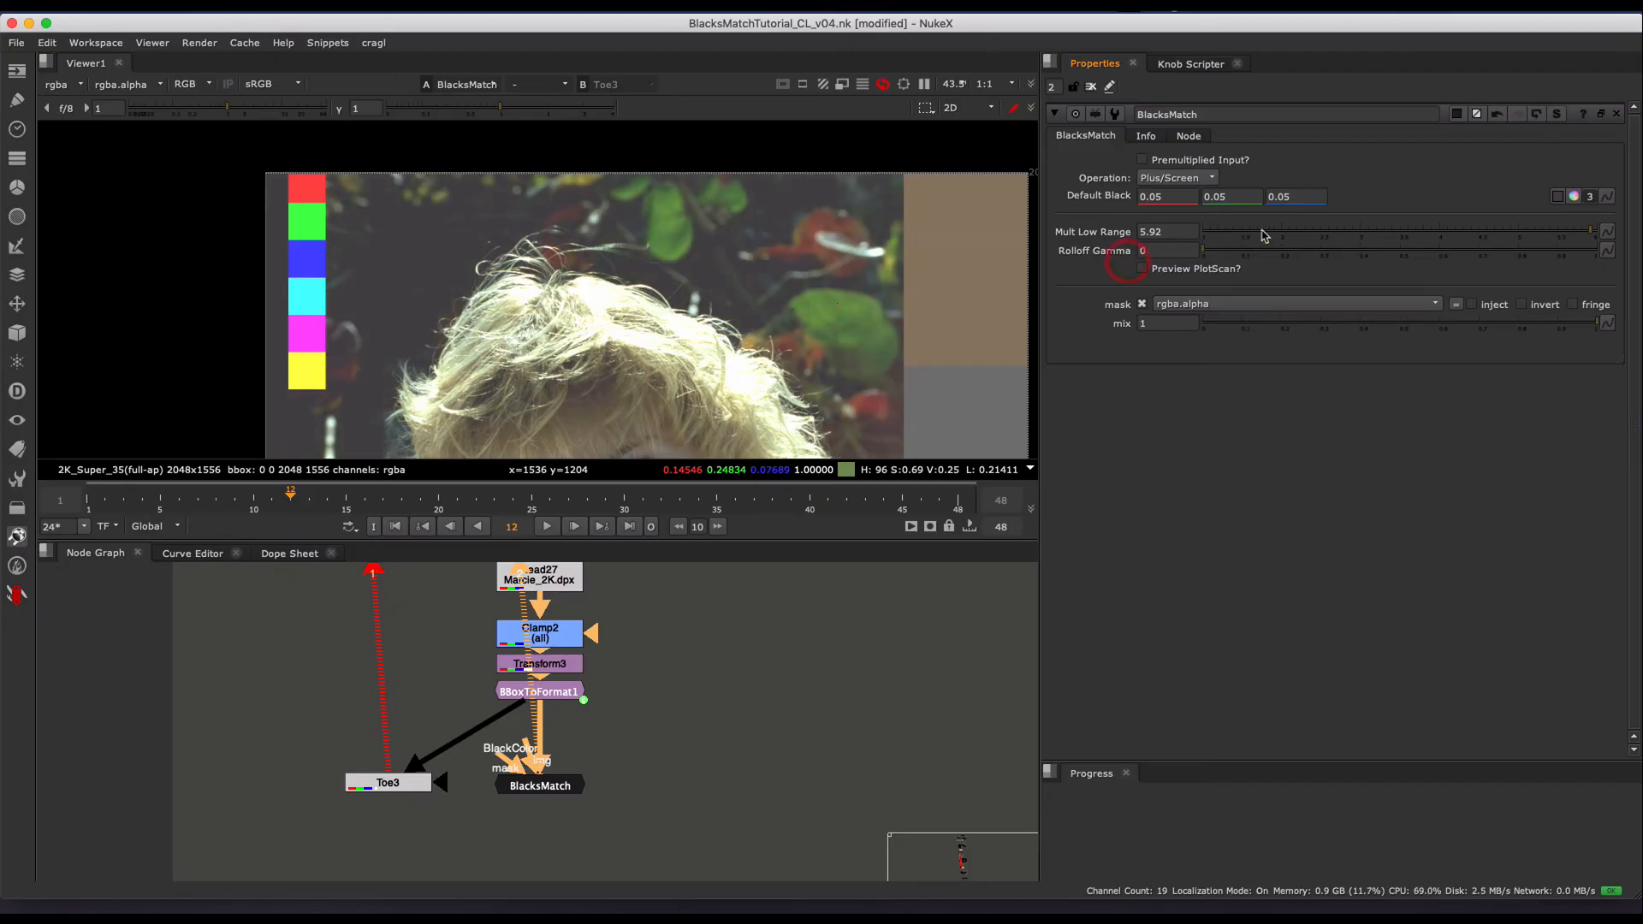
pyautogui.scroll(2, 679, 270)
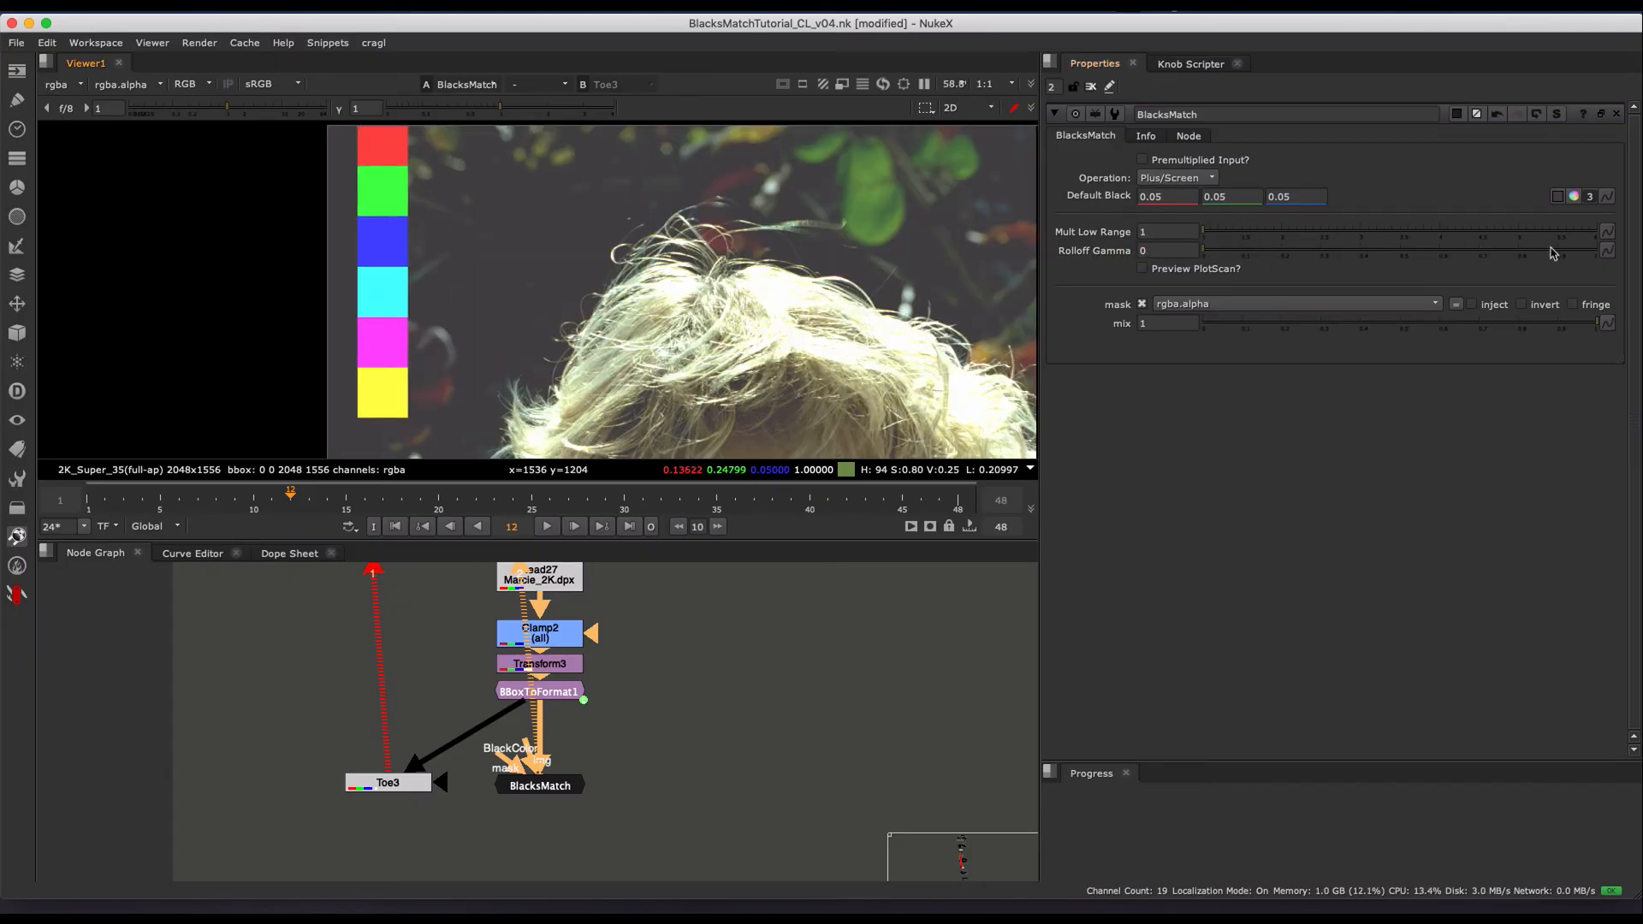
# - Try both range extremes on BlacksMatch, and set Mult Low Range to 3.78 and Rolloff Gamma to 0.535
pyautogui.moveTo(1421, 233); pyautogui.dragTo(1640, 258)
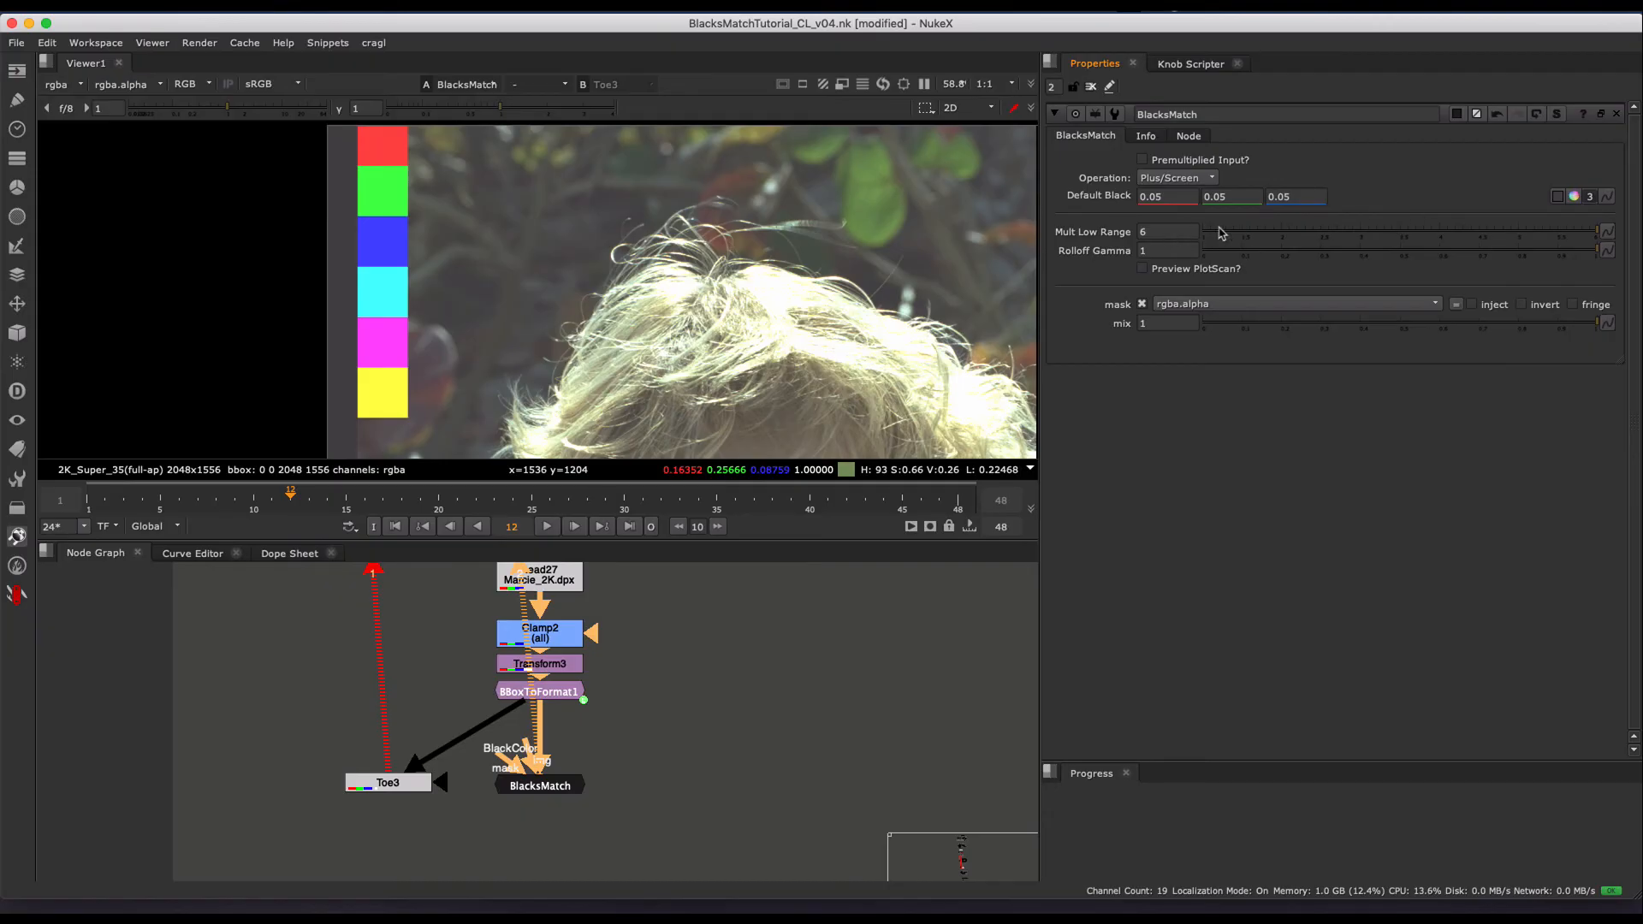
pyautogui.moveTo(1230, 232); pyautogui.dragTo(1157, 253)
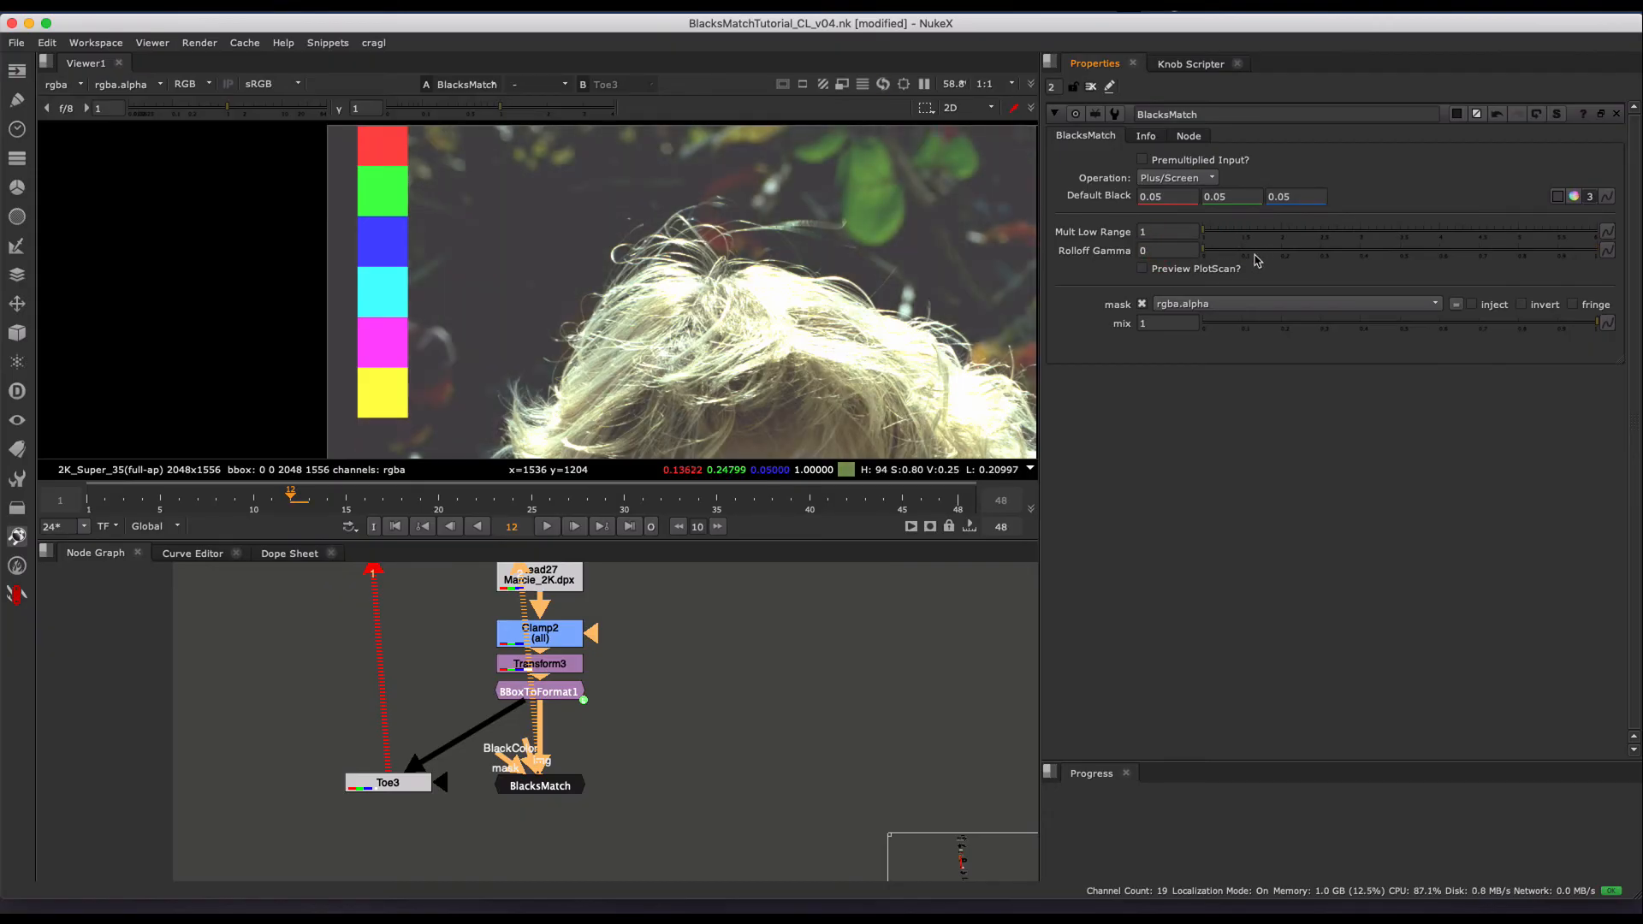
pyautogui.moveTo(1375, 255); pyautogui.dragTo(1413, 252)
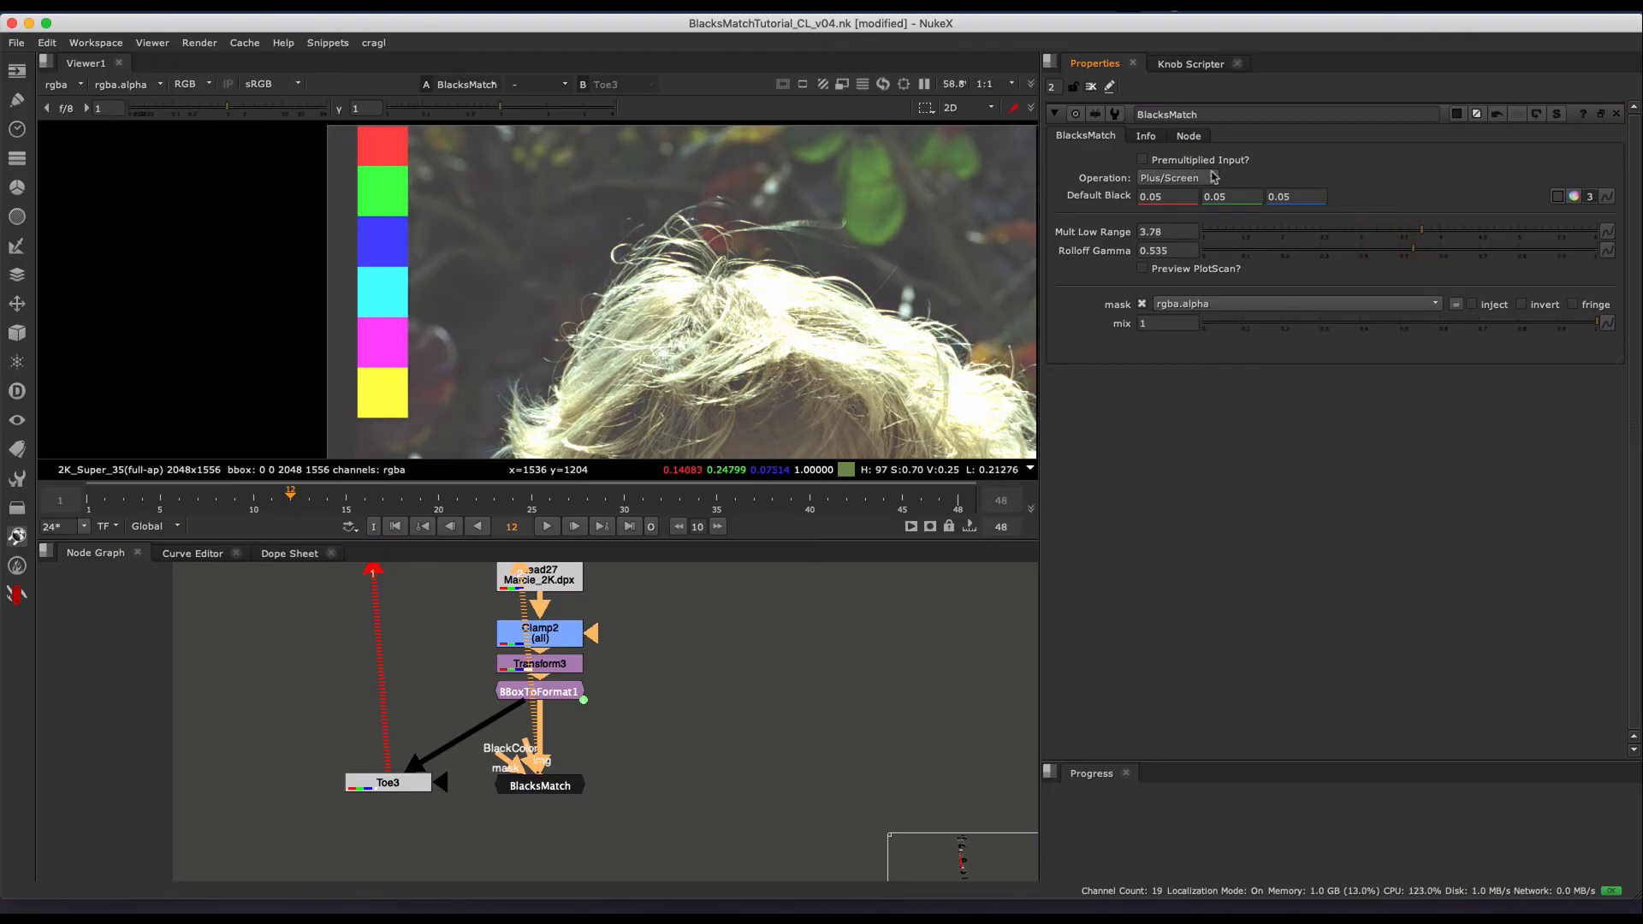
pyautogui.scroll(-6, 765, 320)
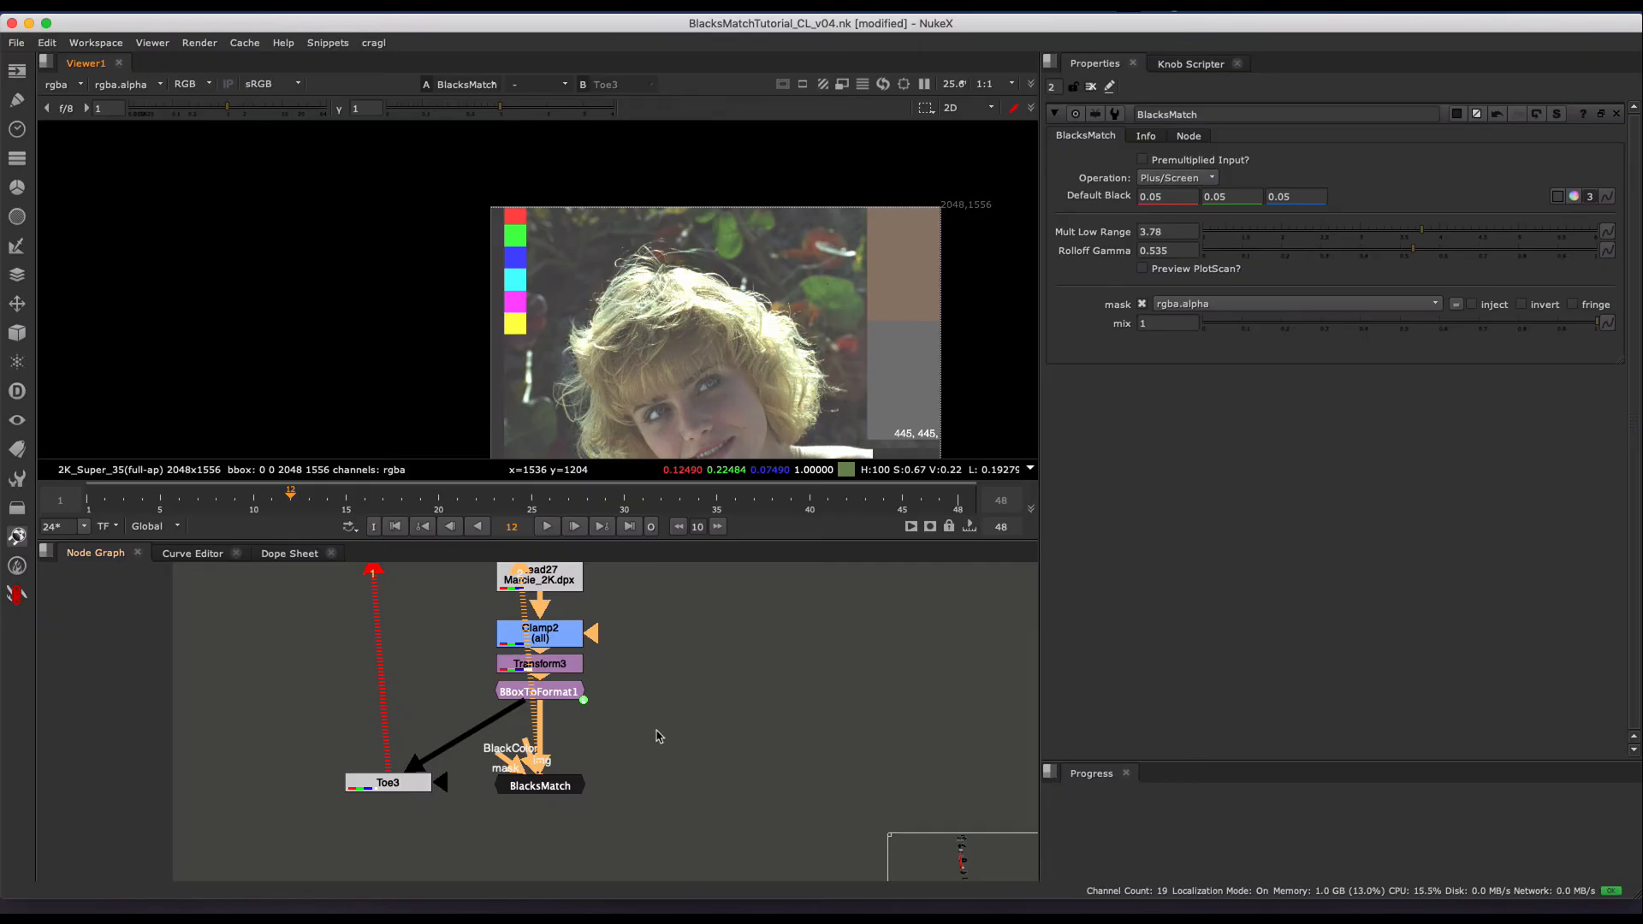
# - Open Toe3's properties, connect BlacksMatch's BlackColor input to the Grade10 node below ColorWheel1, and view BlacksMatch
pyautogui.scroll(-5, 659, 736)
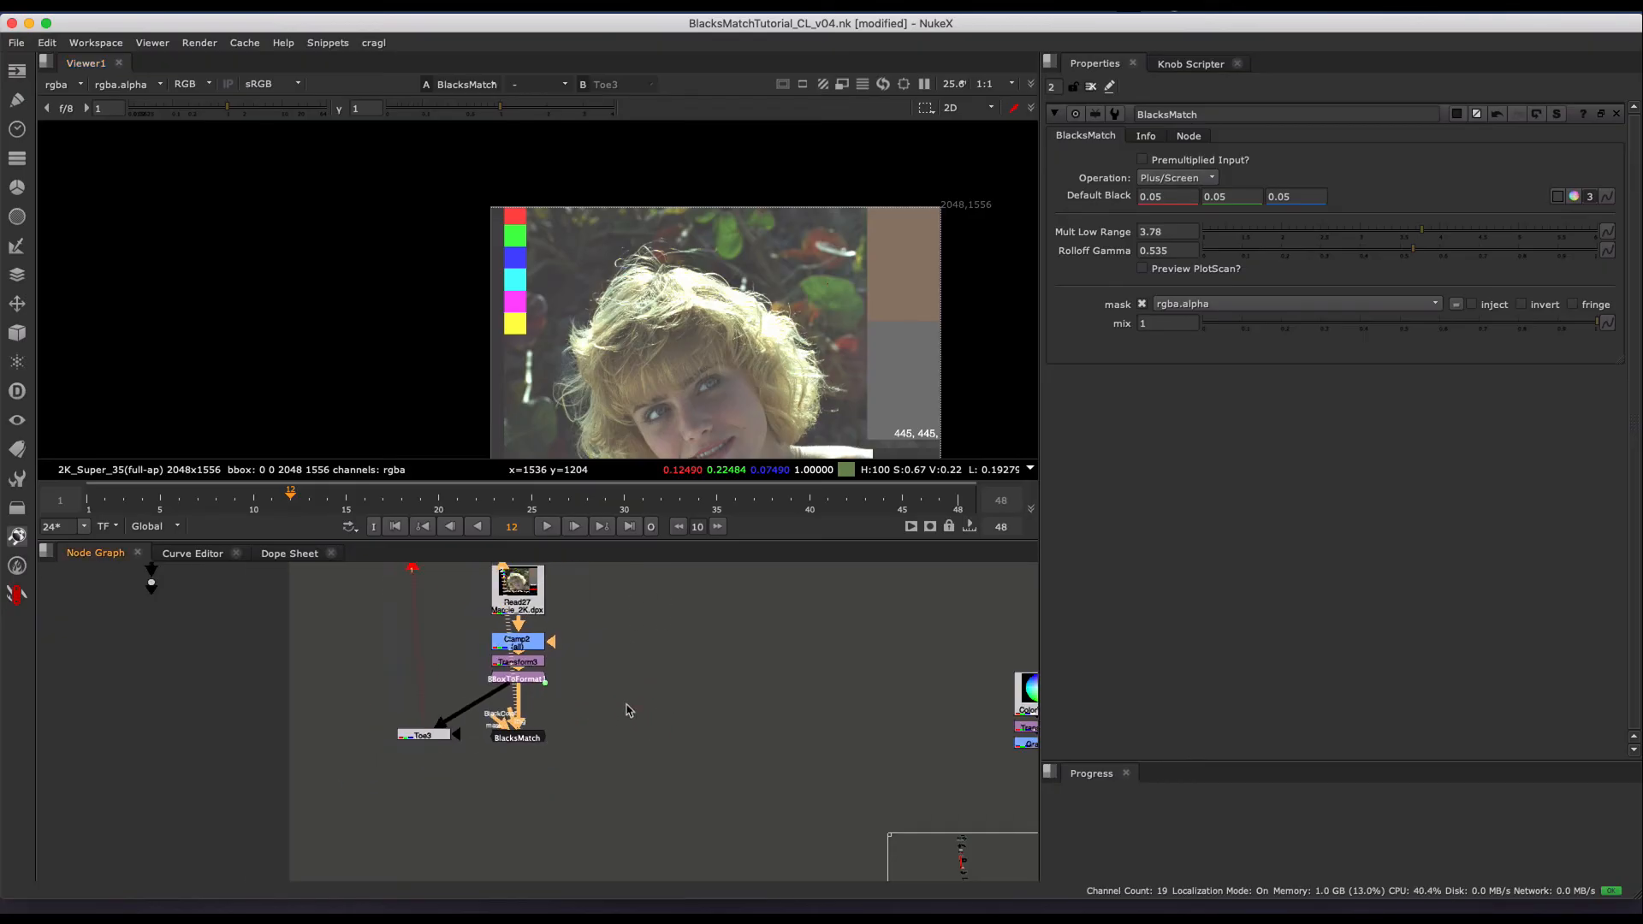
pyautogui.scroll(-2, 629, 711)
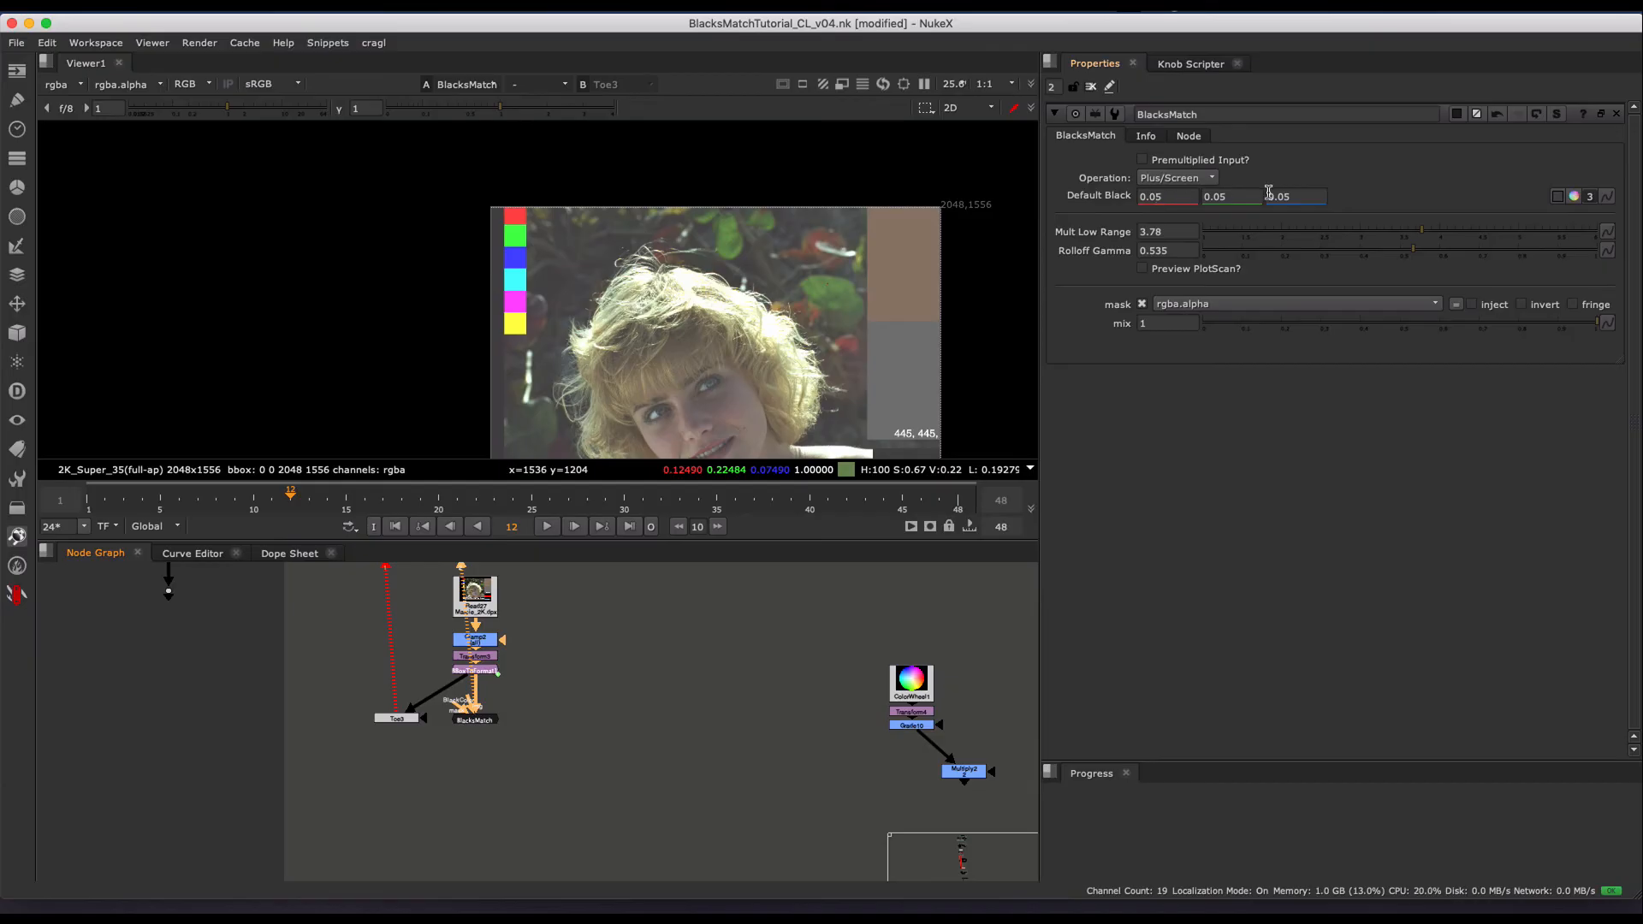
pyautogui.doubleClick(387, 721)
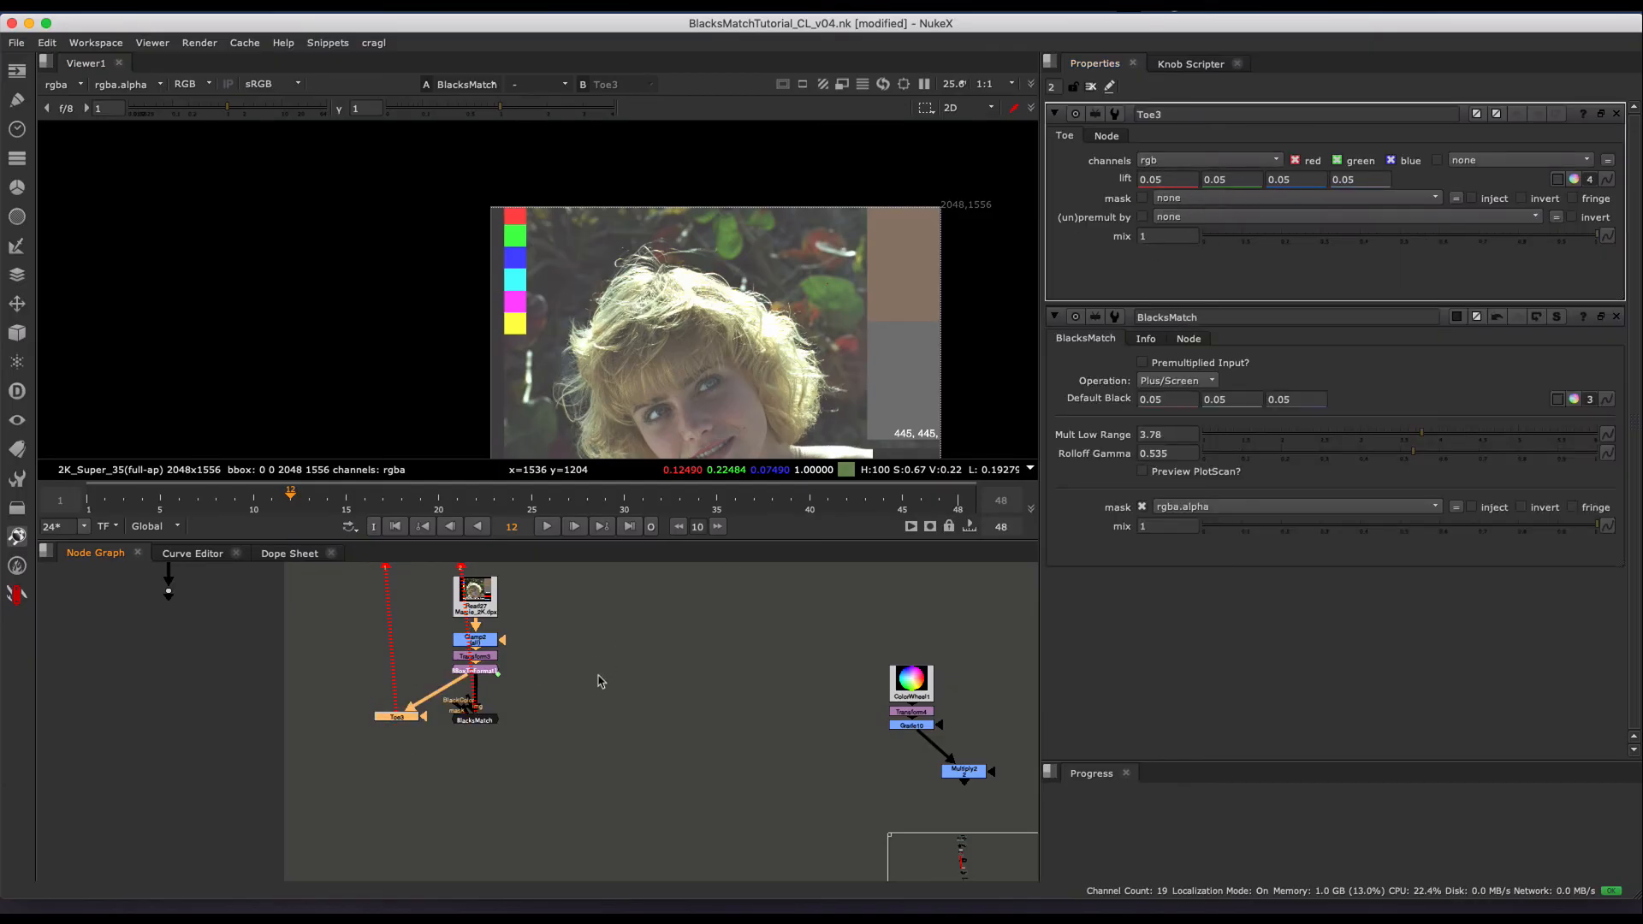
pyautogui.moveTo(460, 707); pyautogui.dragTo(903, 725)
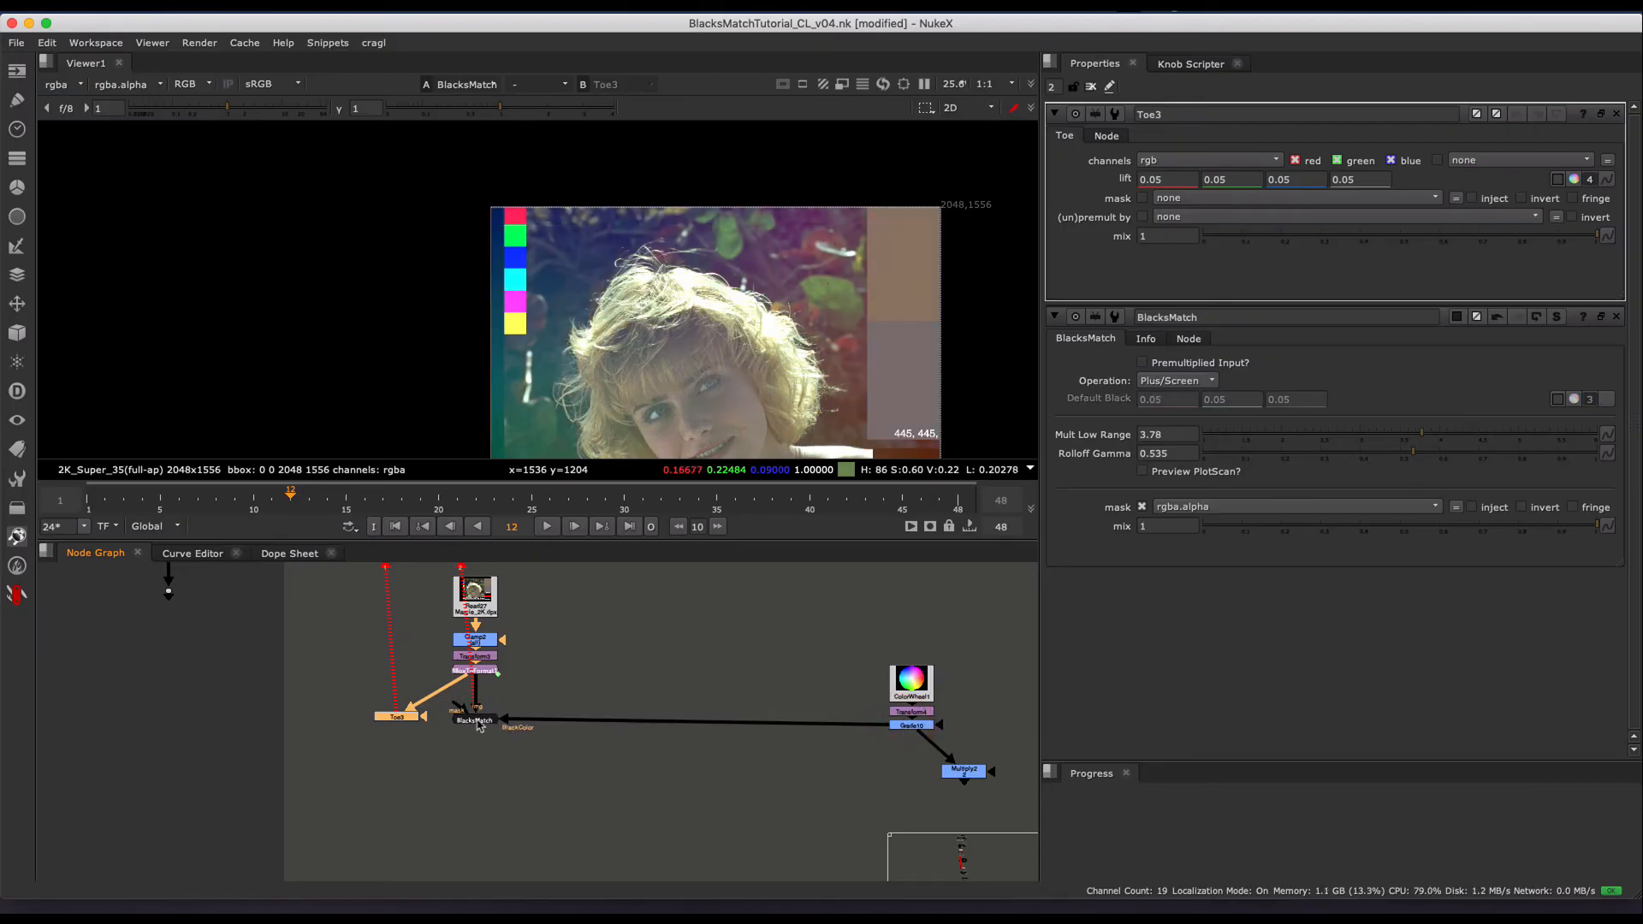
pyautogui.moveTo(484, 722); pyautogui.dragTo(486, 740)
pyautogui.press('1')
pyautogui.press('super+z')
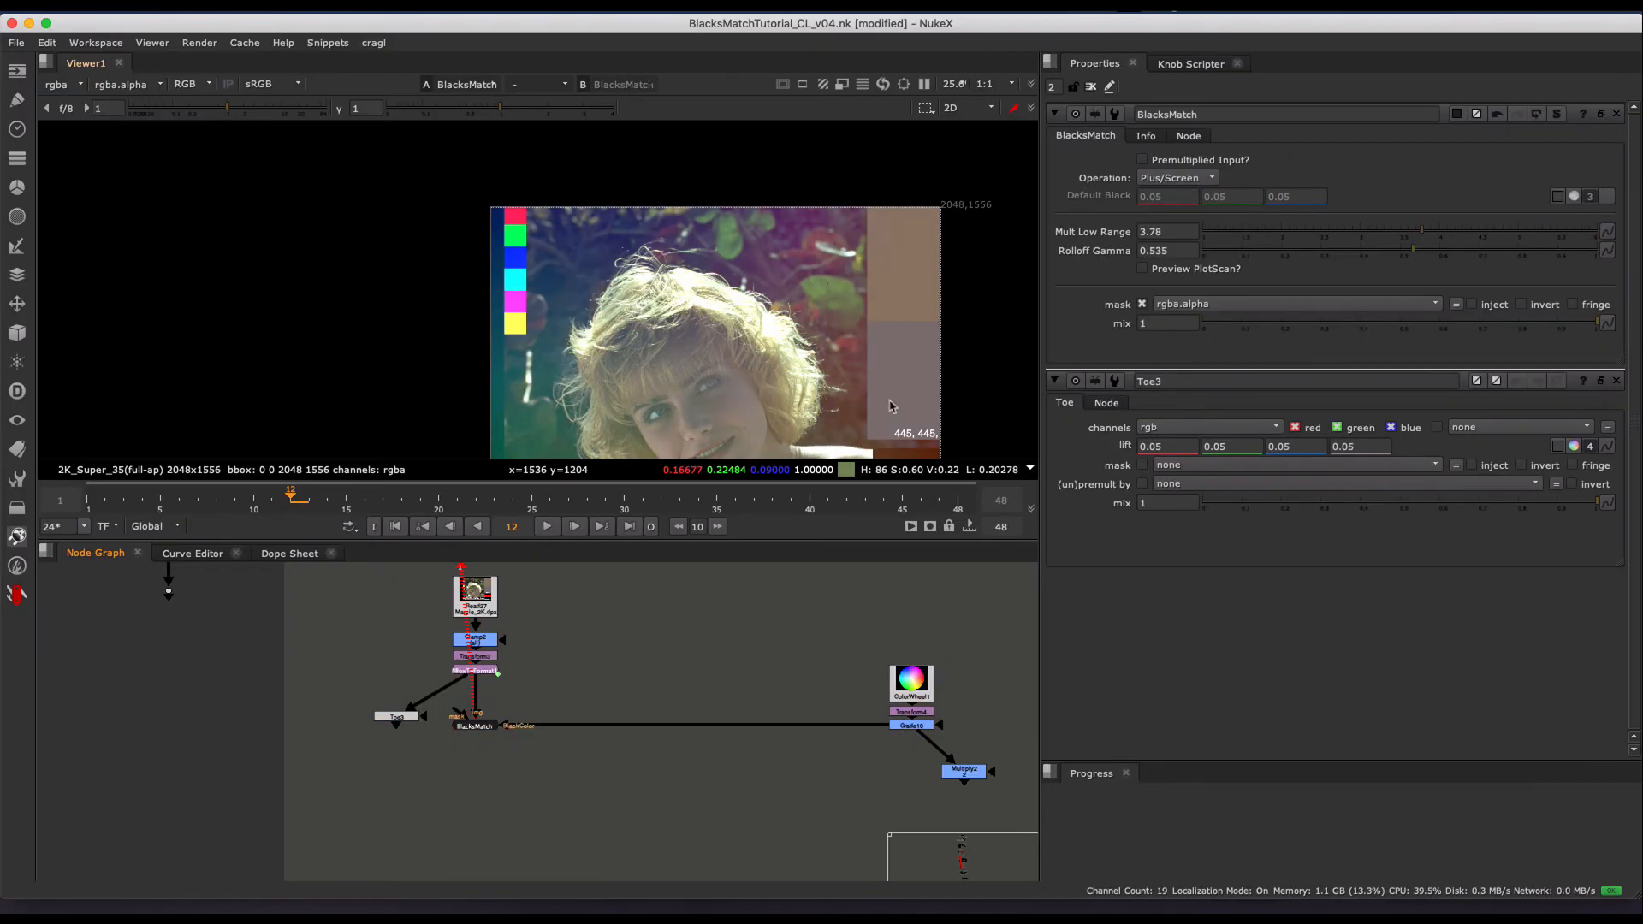
# - View the Grade10 color gradient and return to the BlacksMatch result to compare how the gradient tints the blacks
pyautogui.click(910, 725)
pyautogui.press('1')
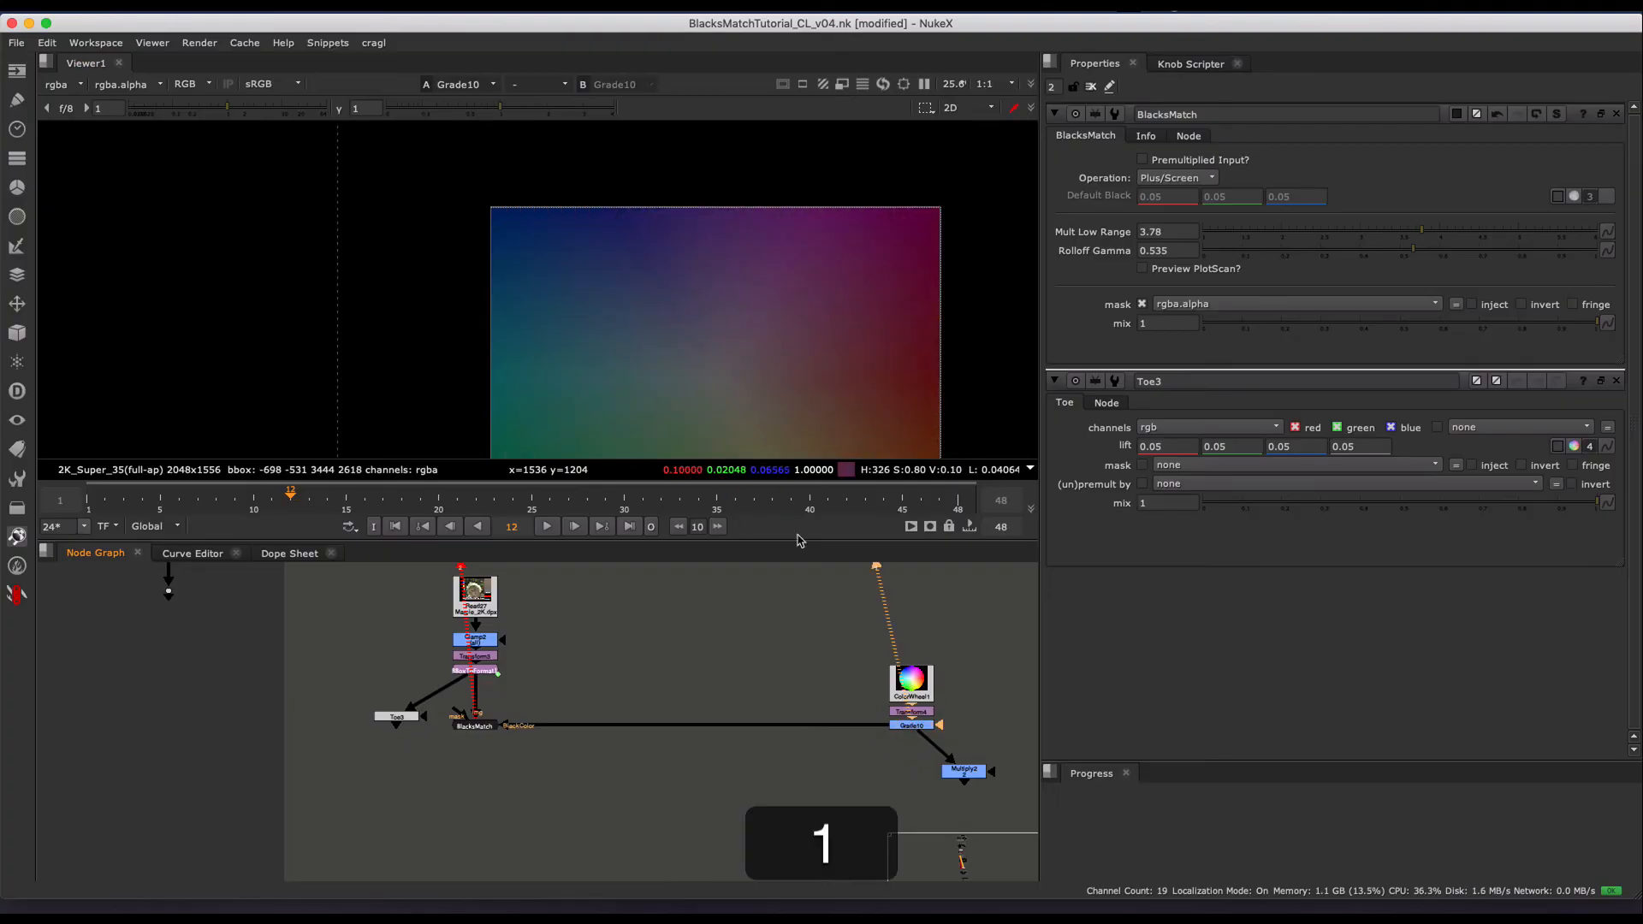
pyautogui.click(479, 725)
pyautogui.press('1')
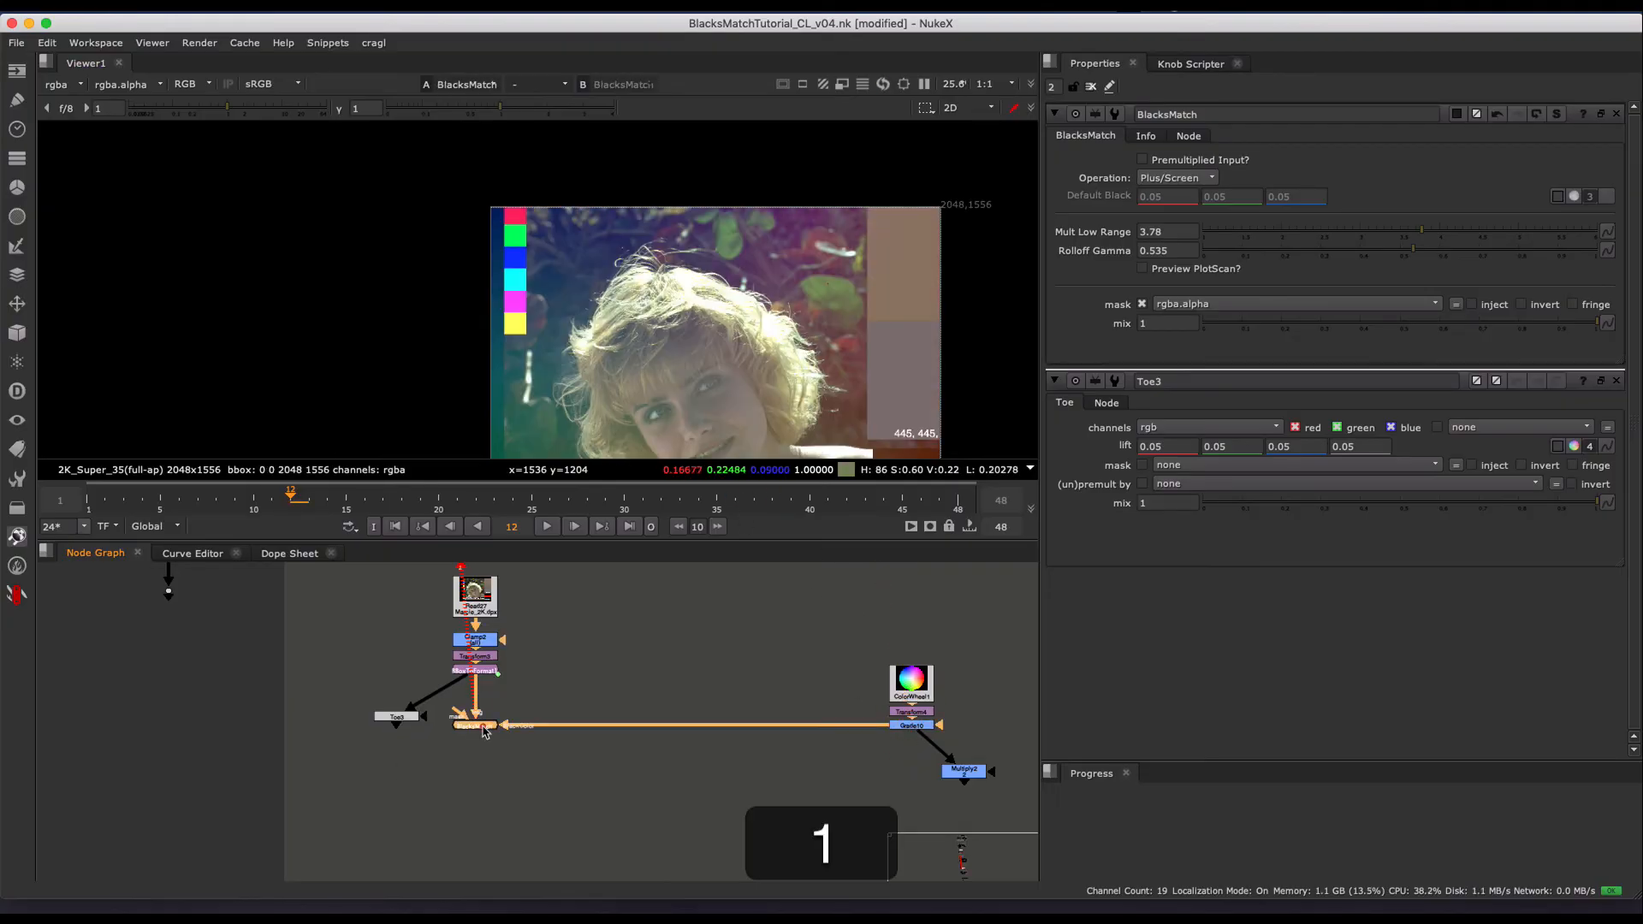
pyautogui.scroll(3, 794, 283)
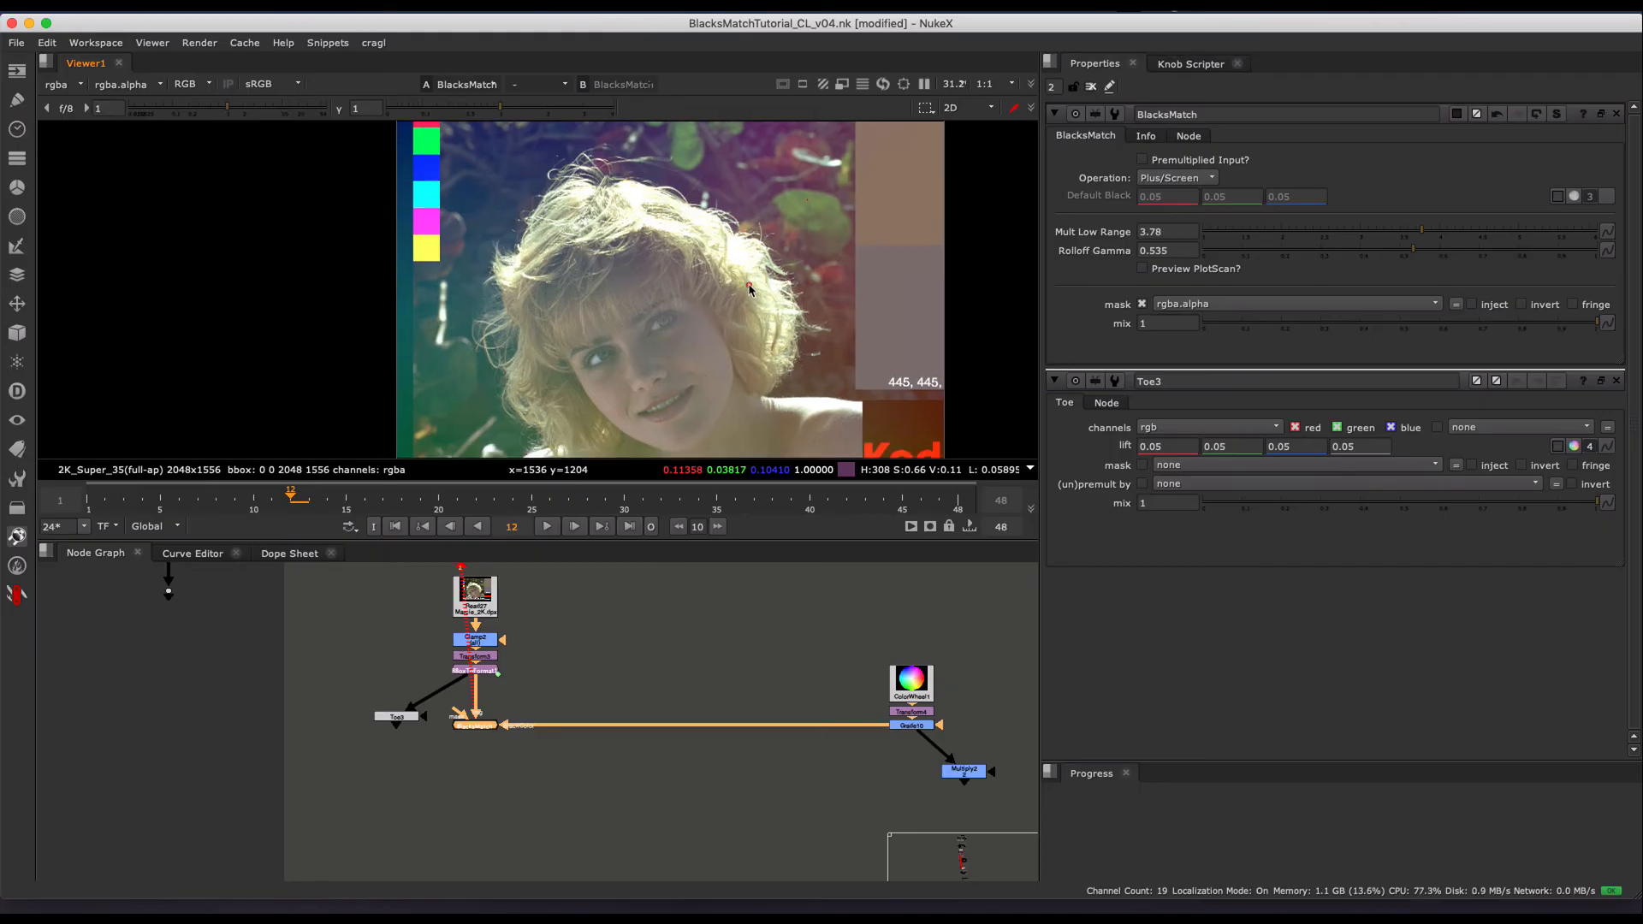
pyautogui.scroll(3, 499, 709)
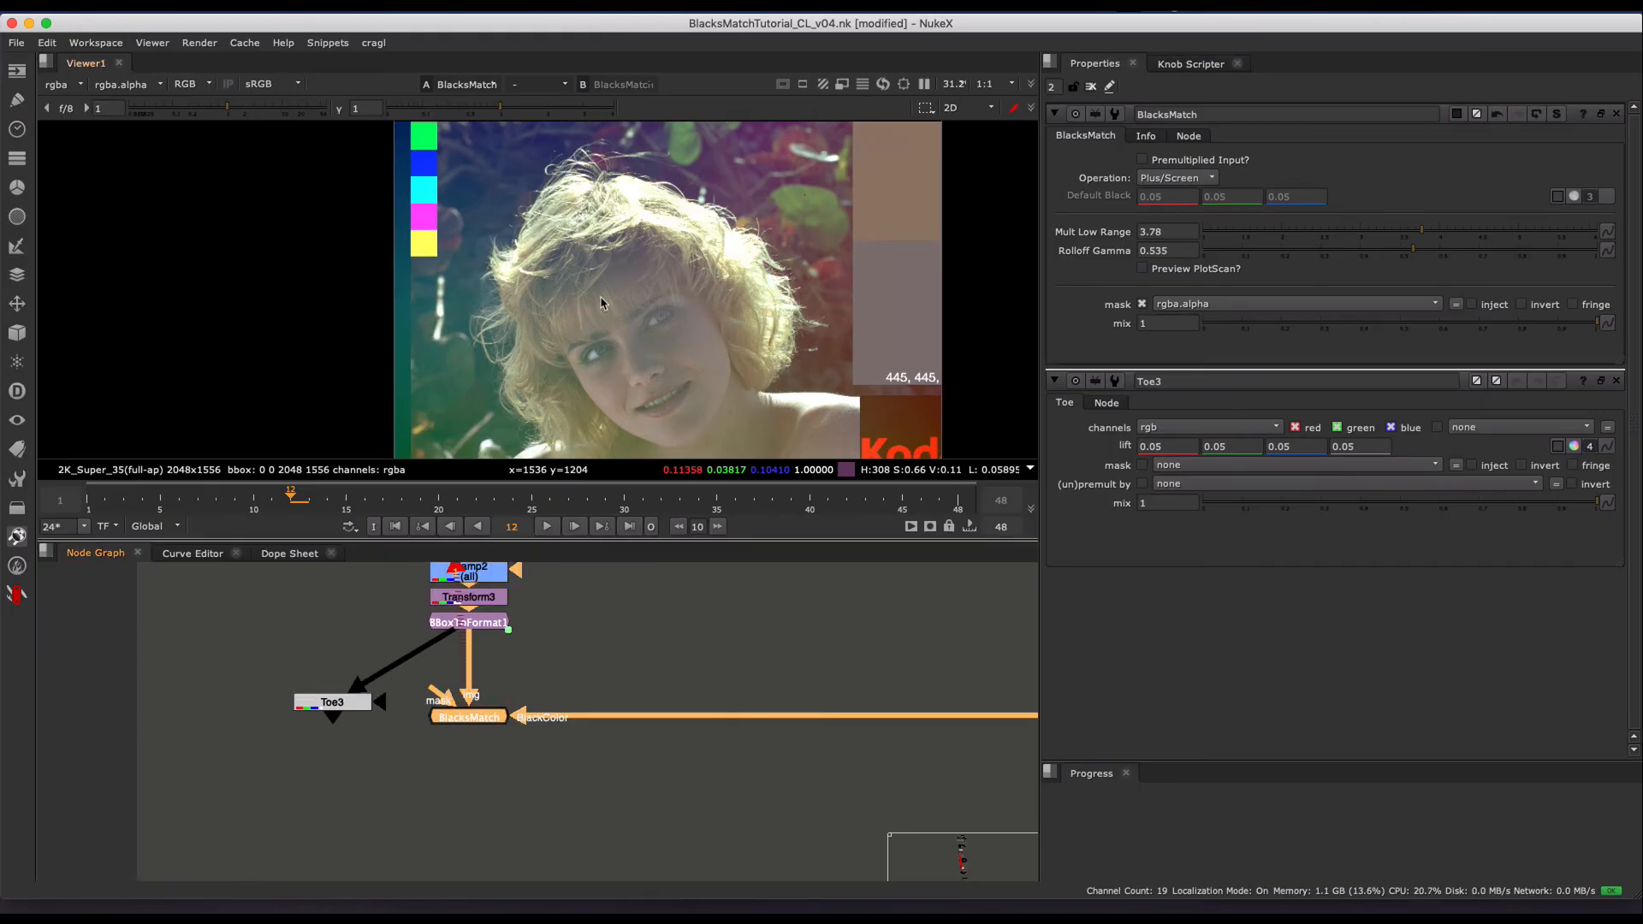
# - Sample dark pixels in several differently tinted background areas around the woman's head in the BlacksMatch result
pyautogui.keyDown('super'); pyautogui.click(452, 417); pyautogui.keyUp('super')
pyautogui.keyDown('super'); pyautogui.click(724, 274); pyautogui.keyUp('super')
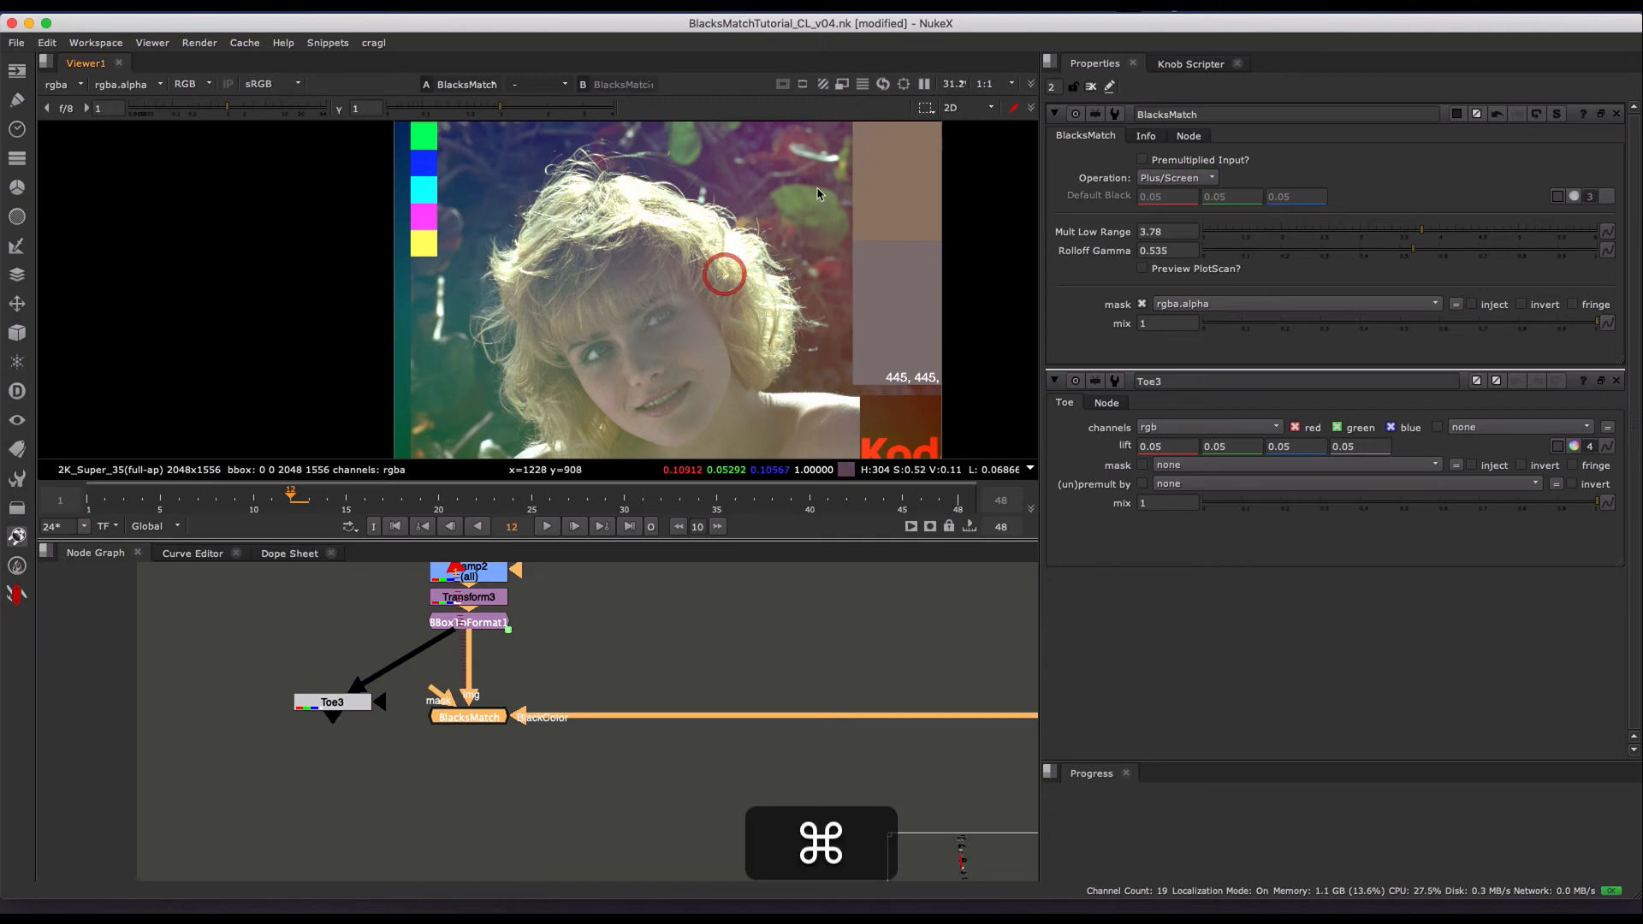
pyautogui.keyDown('super'); pyautogui.click(817, 187); pyautogui.keyUp('super')
pyautogui.keyDown('super'); pyautogui.click(468, 190); pyautogui.keyUp('super')
pyautogui.moveTo(512, 202); pyautogui.dragTo(514, 233, button='middle')
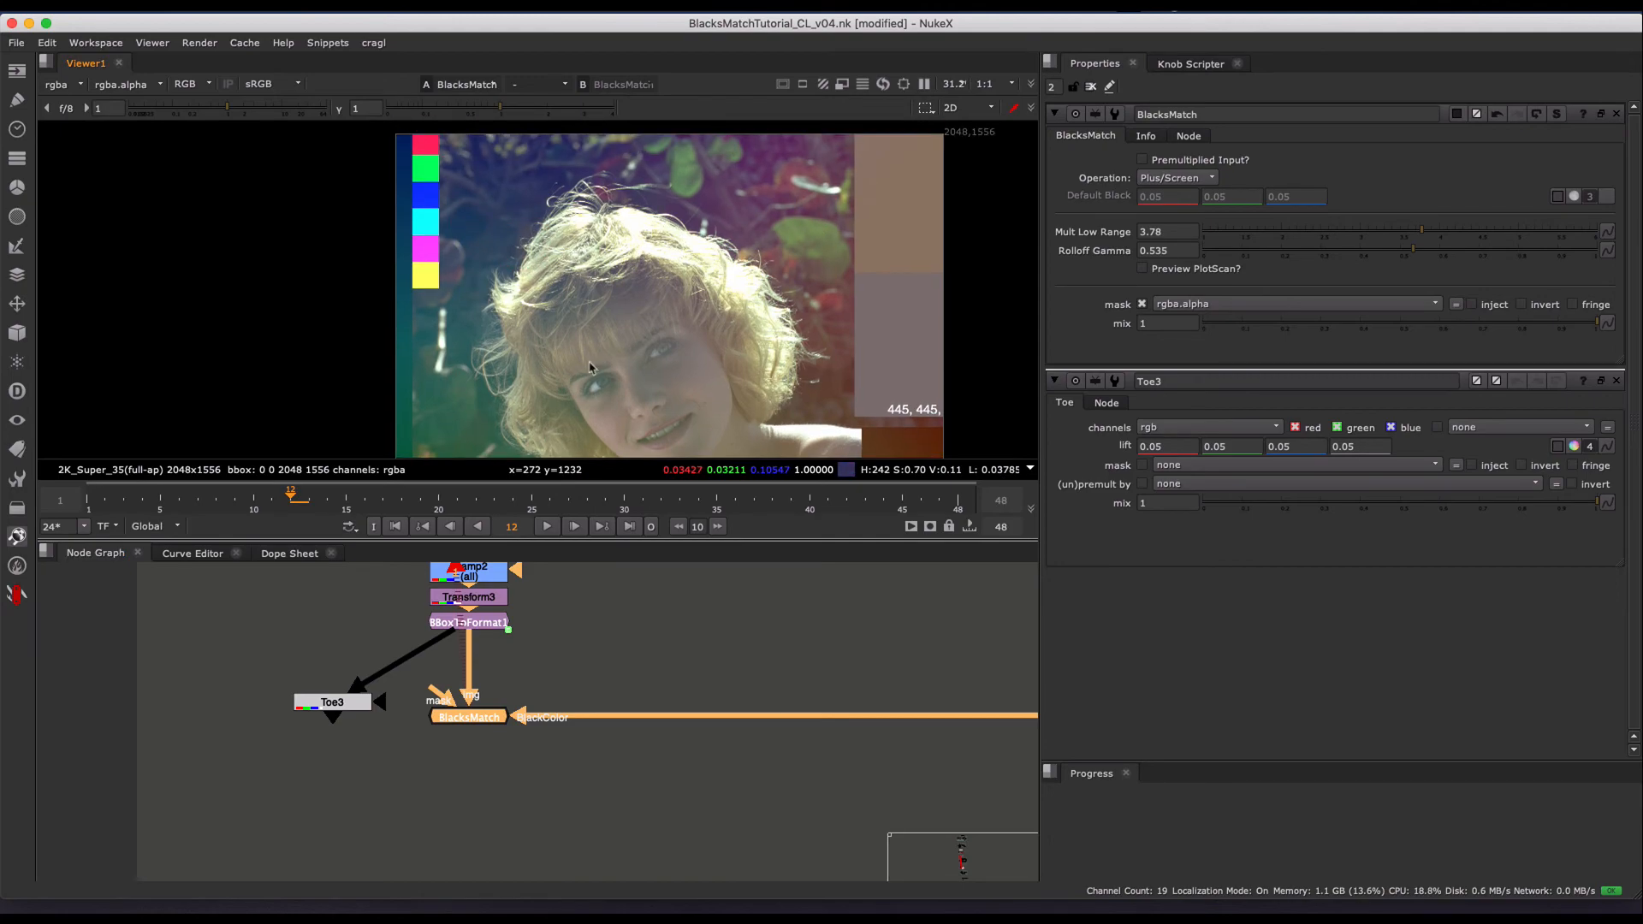
pyautogui.keyDown('super'); pyautogui.click(467, 224); pyautogui.keyUp('super')
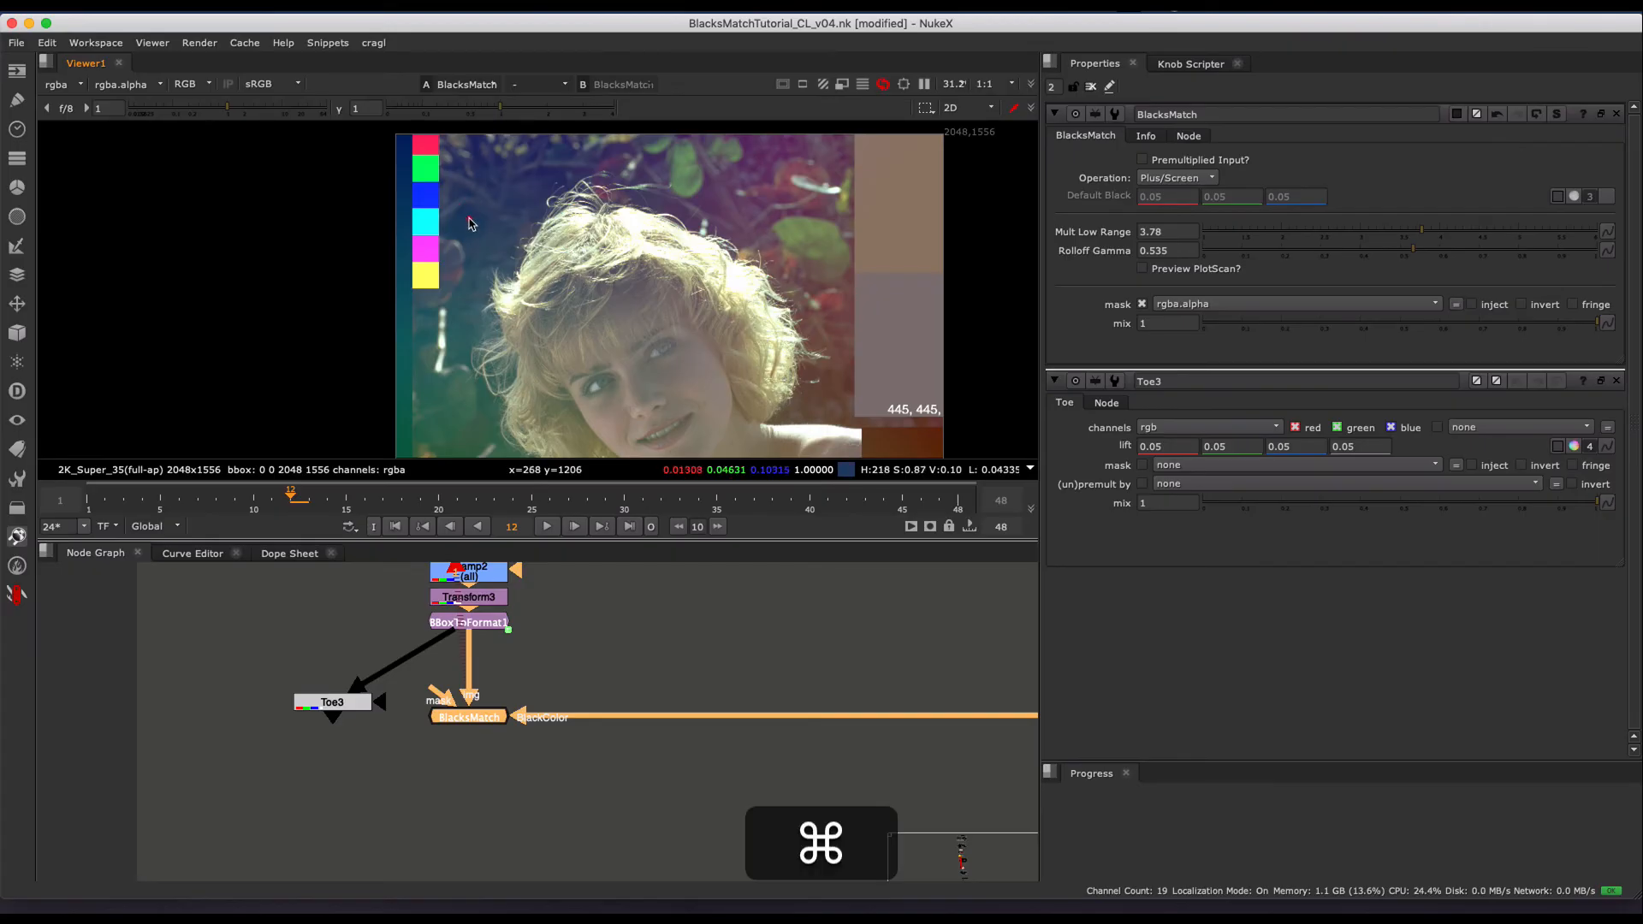
pyautogui.keyDown('super'); pyautogui.click(831, 401); pyautogui.keyUp('super')
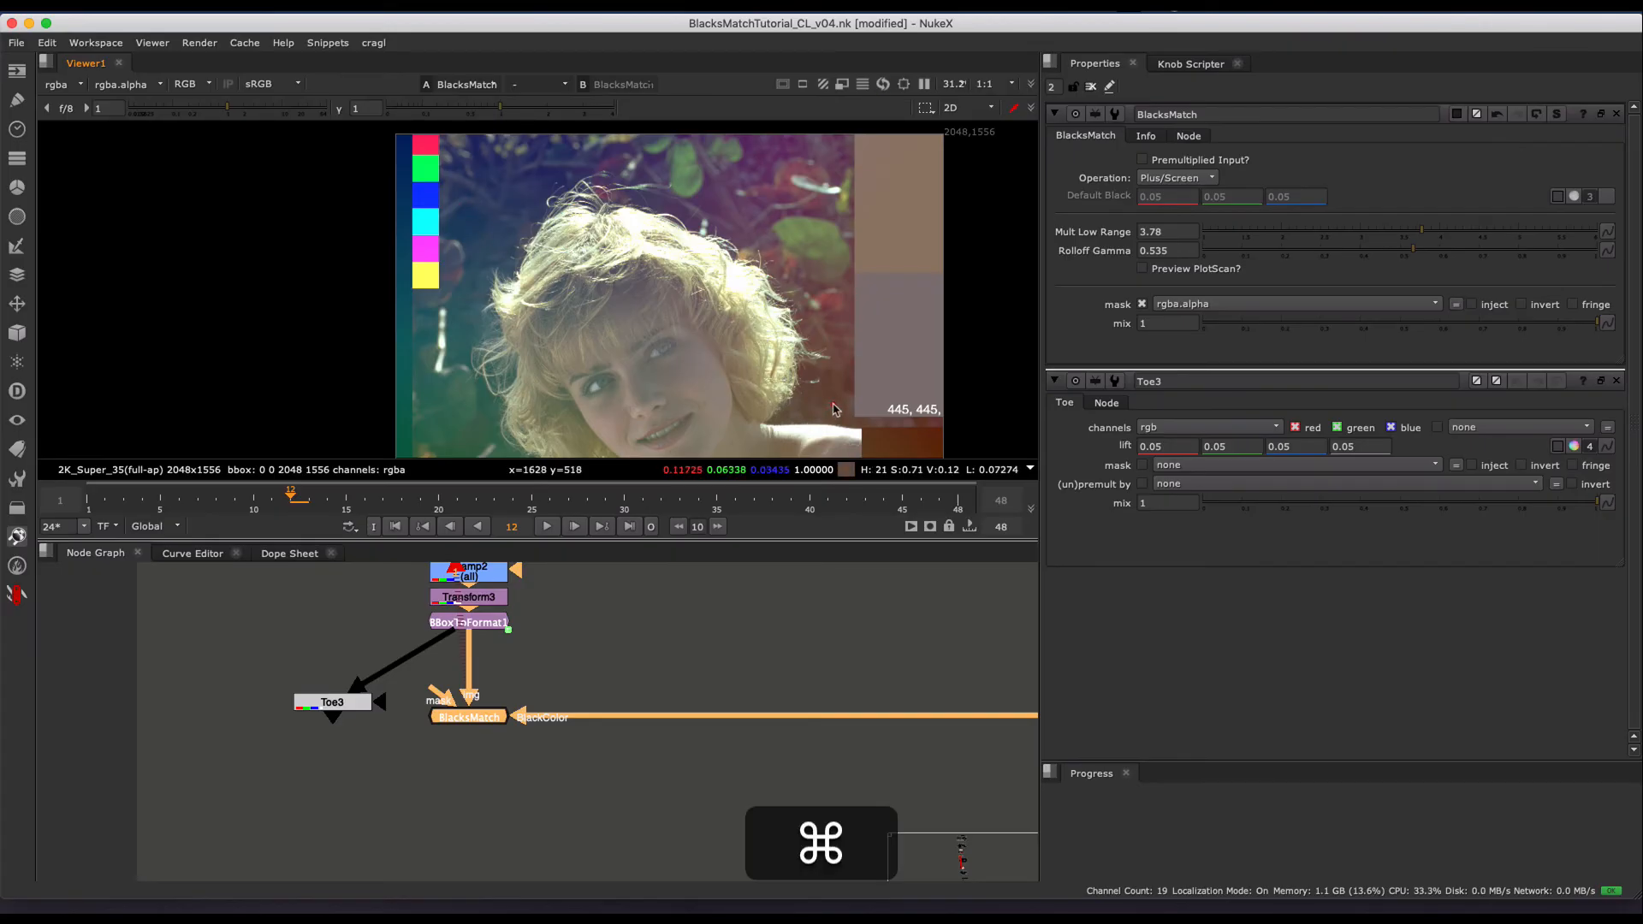
pyautogui.keyDown('super'); pyautogui.click(478, 435); pyautogui.keyUp('super')
pyautogui.keyDown('super'); pyautogui.click(473, 432); pyautogui.keyUp('super')
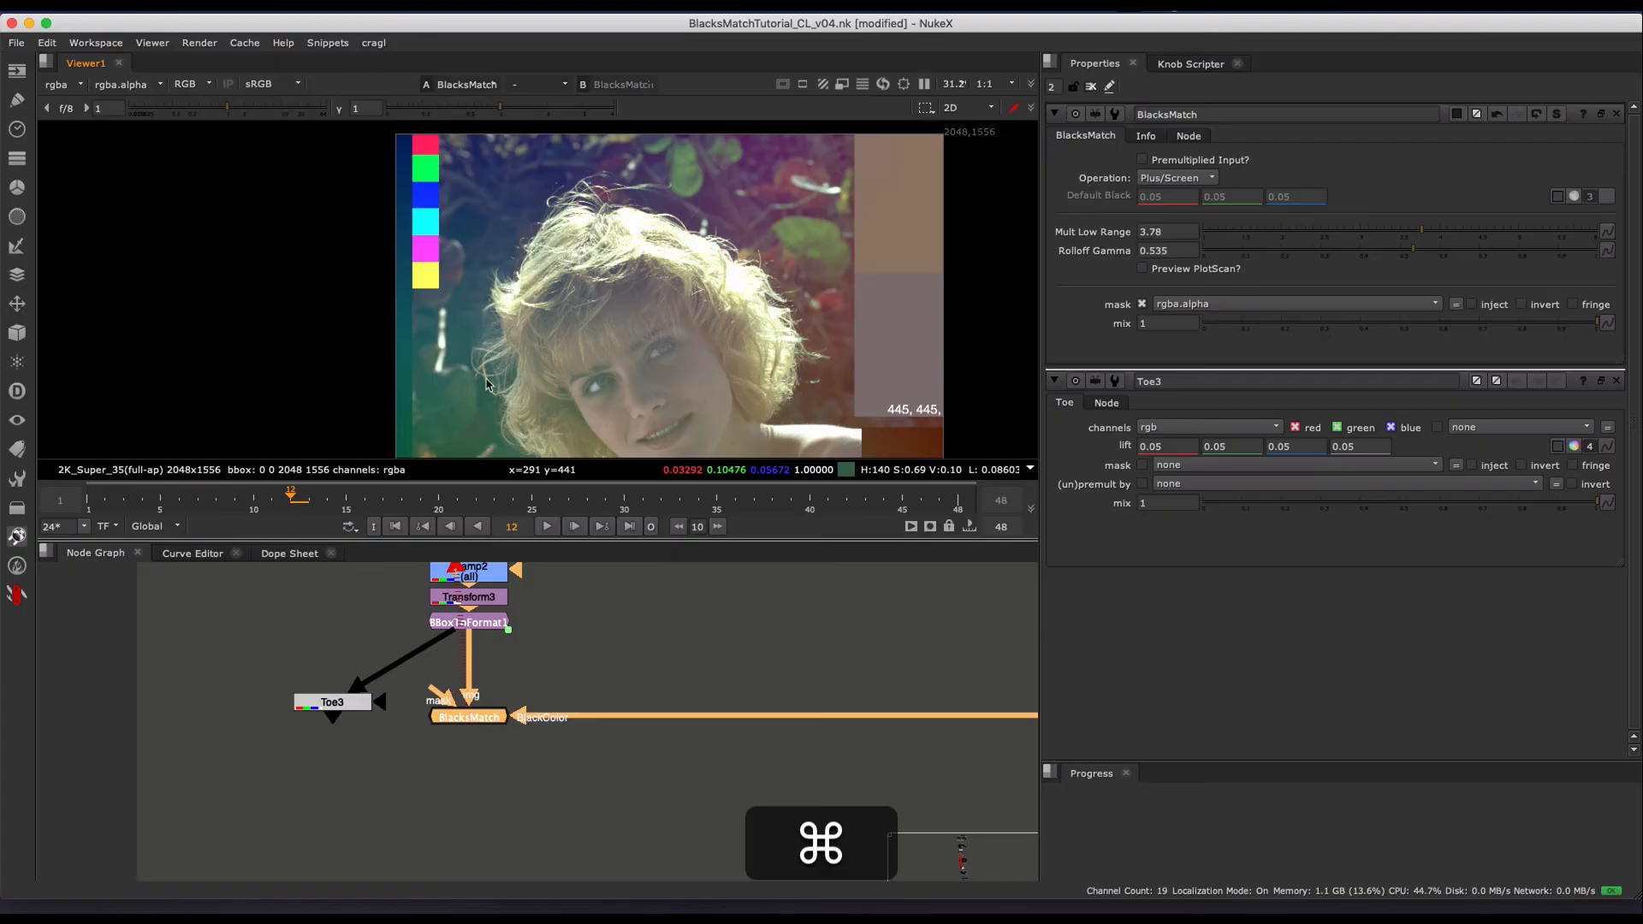
pyautogui.moveTo(506, 396); pyautogui.dragTo(519, 377, button='middle')
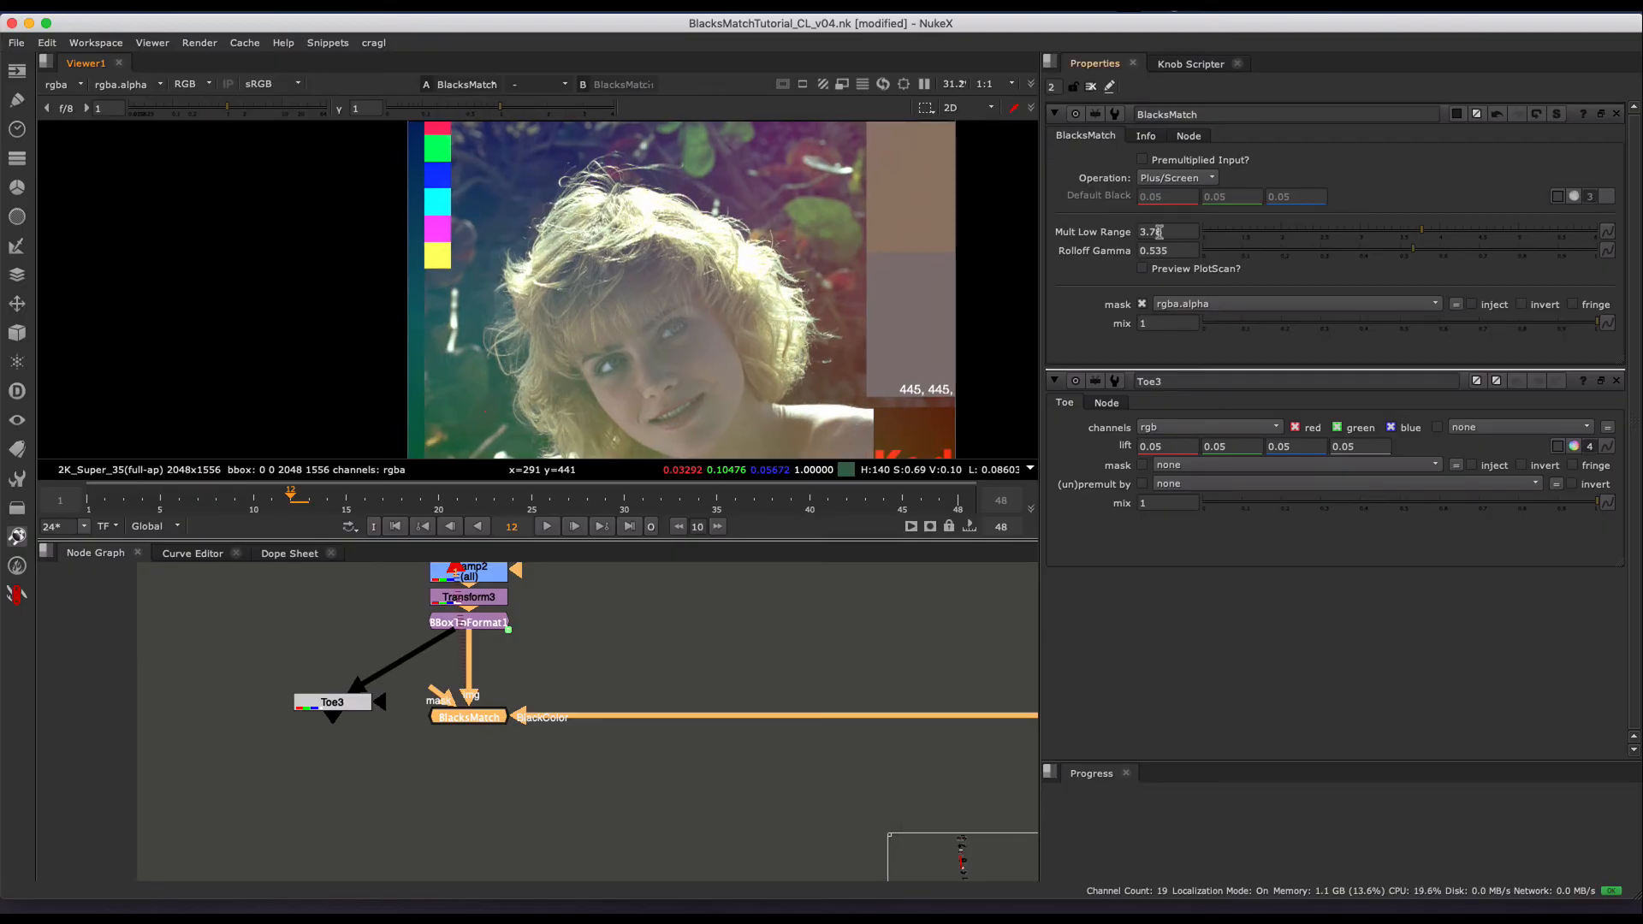
# - View the Grade10 gradient and sample its green area for comparison with the tinted blacks
pyautogui.moveTo(1019, 680); pyautogui.dragTo(448, 654, button='middle')
pyautogui.moveTo(668, 669); pyautogui.dragTo(501, 753)
pyautogui.press('1')
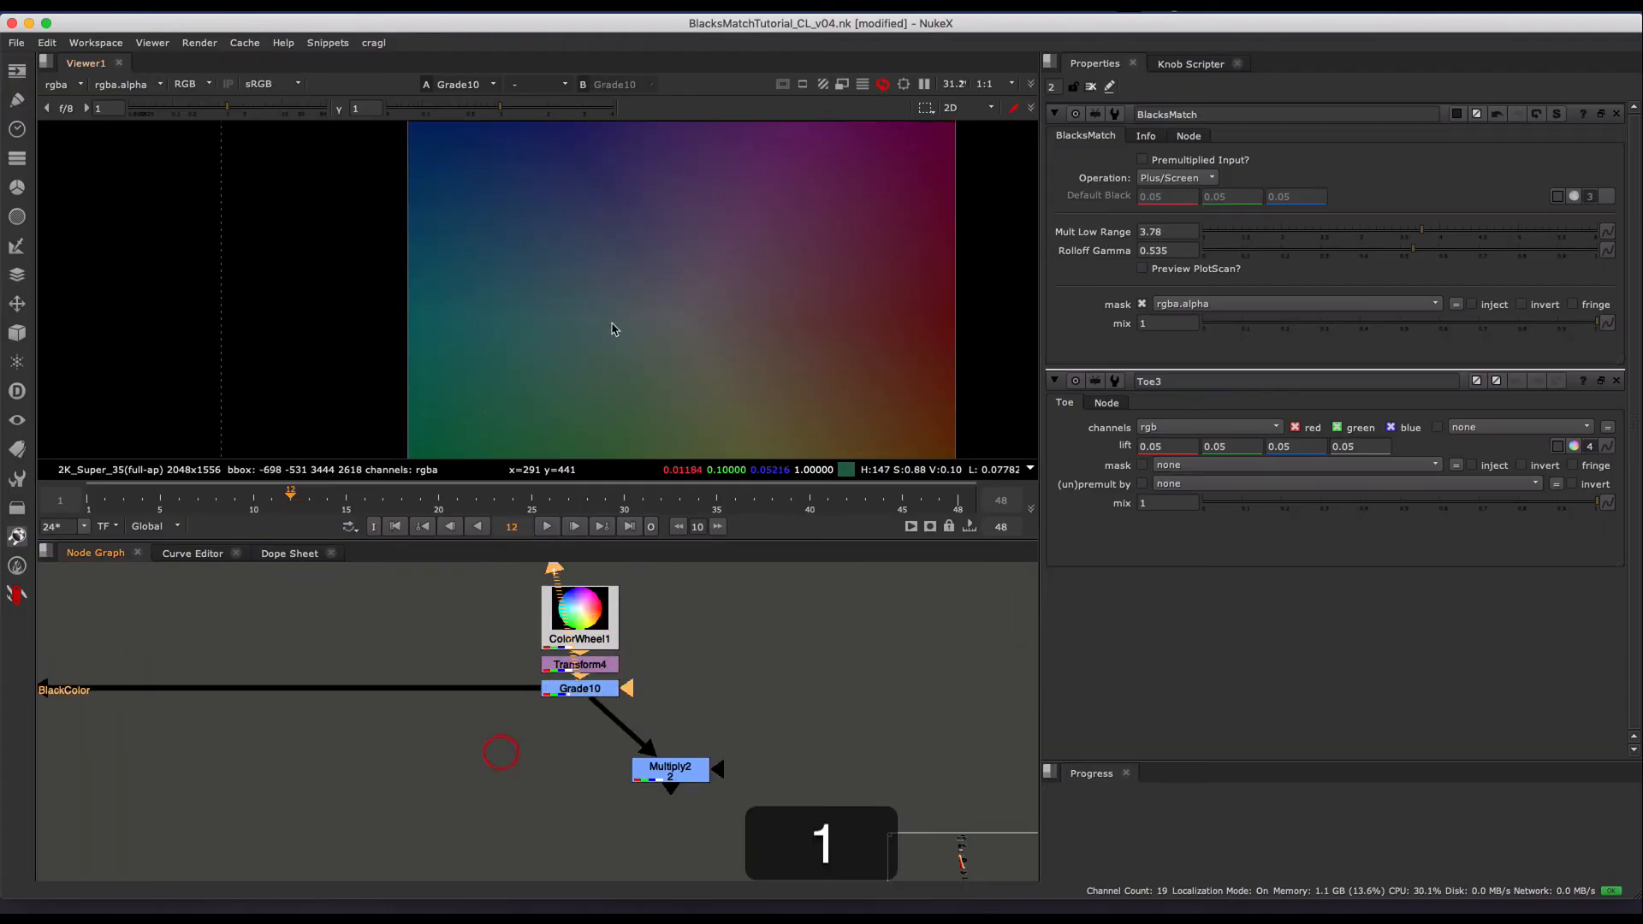
pyautogui.keyDown('super'); pyautogui.click(471, 407); pyautogui.keyUp('super')
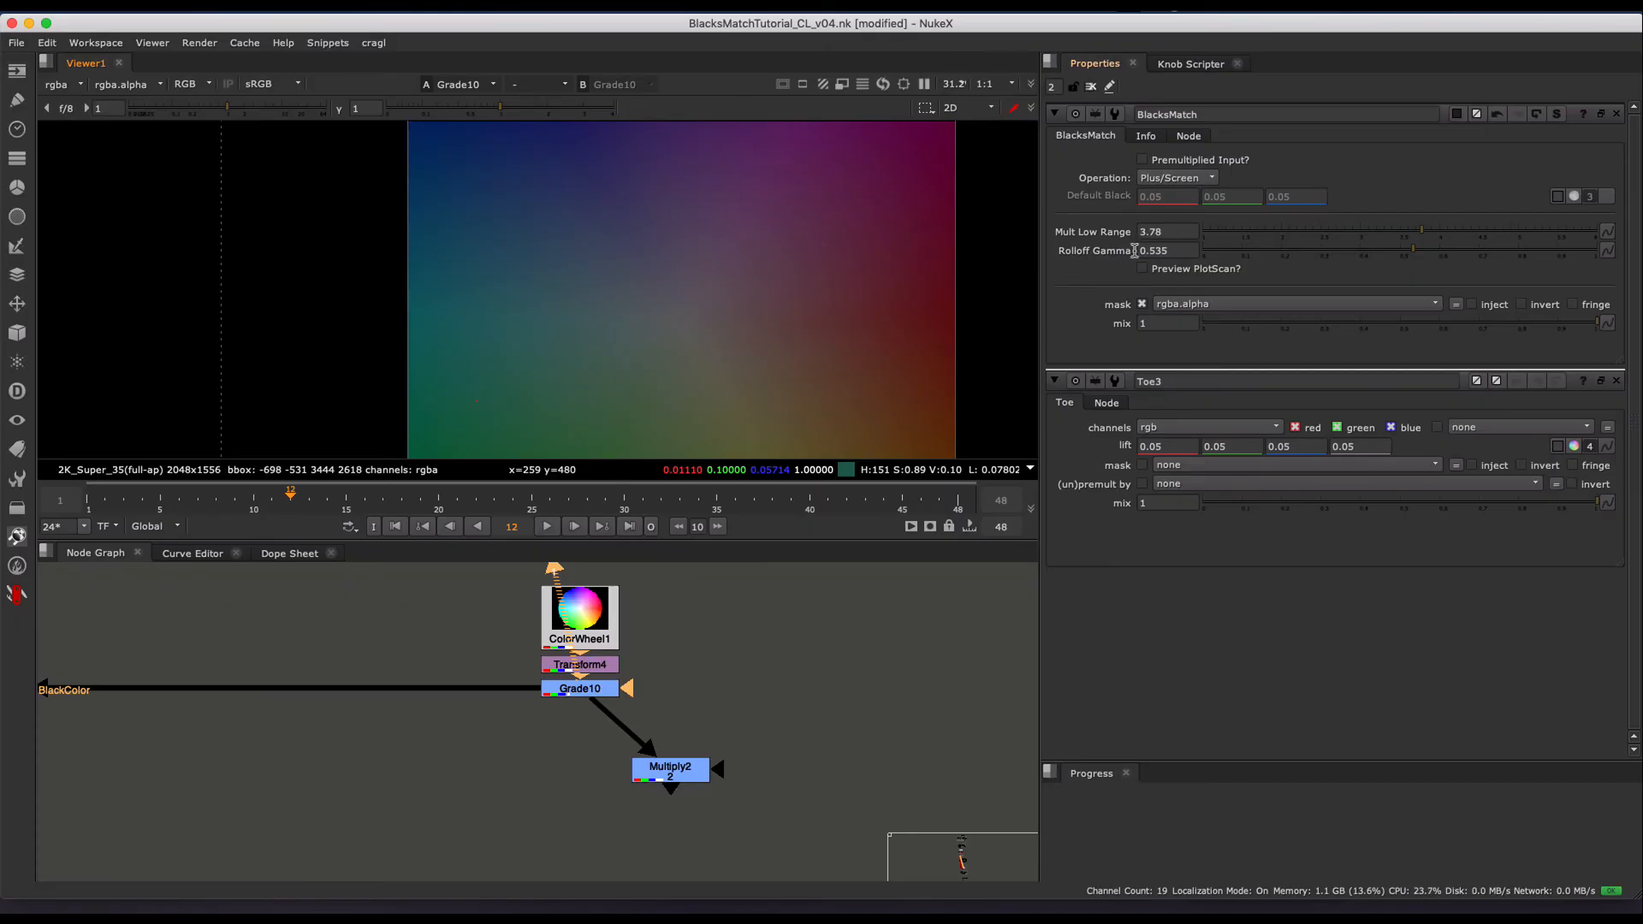
# - View BlacksMatch again, and set its Rolloff Gamma to 0.44 and Mult Low Range to 5.36
pyautogui.click(1376, 249)
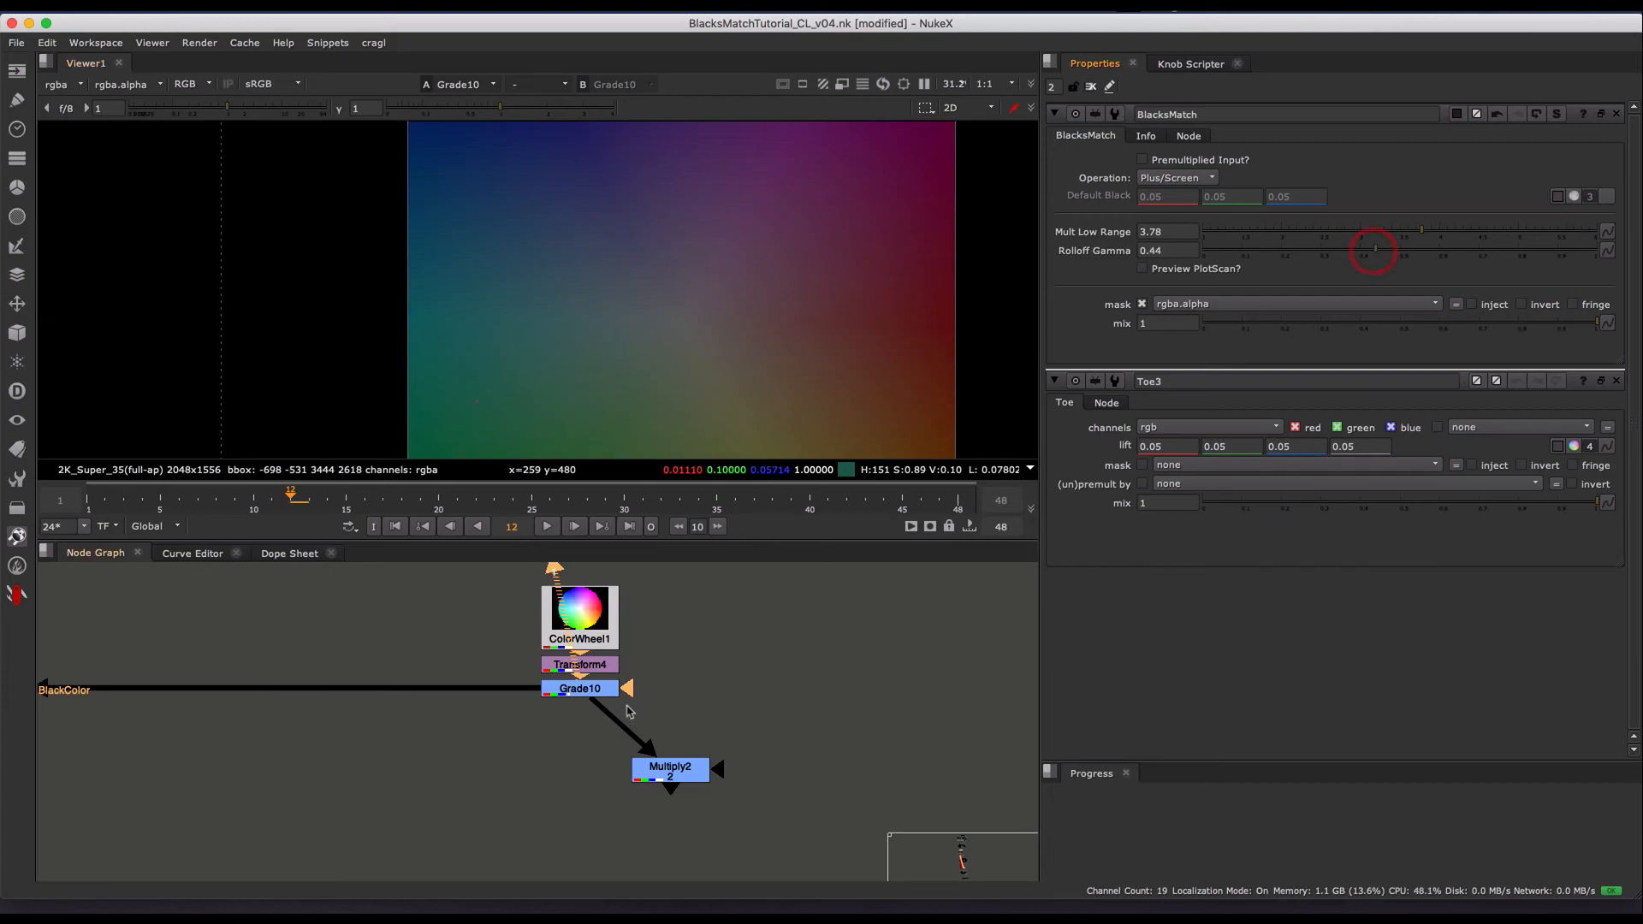
pyautogui.press('1')
pyautogui.scroll(3, 695, 254)
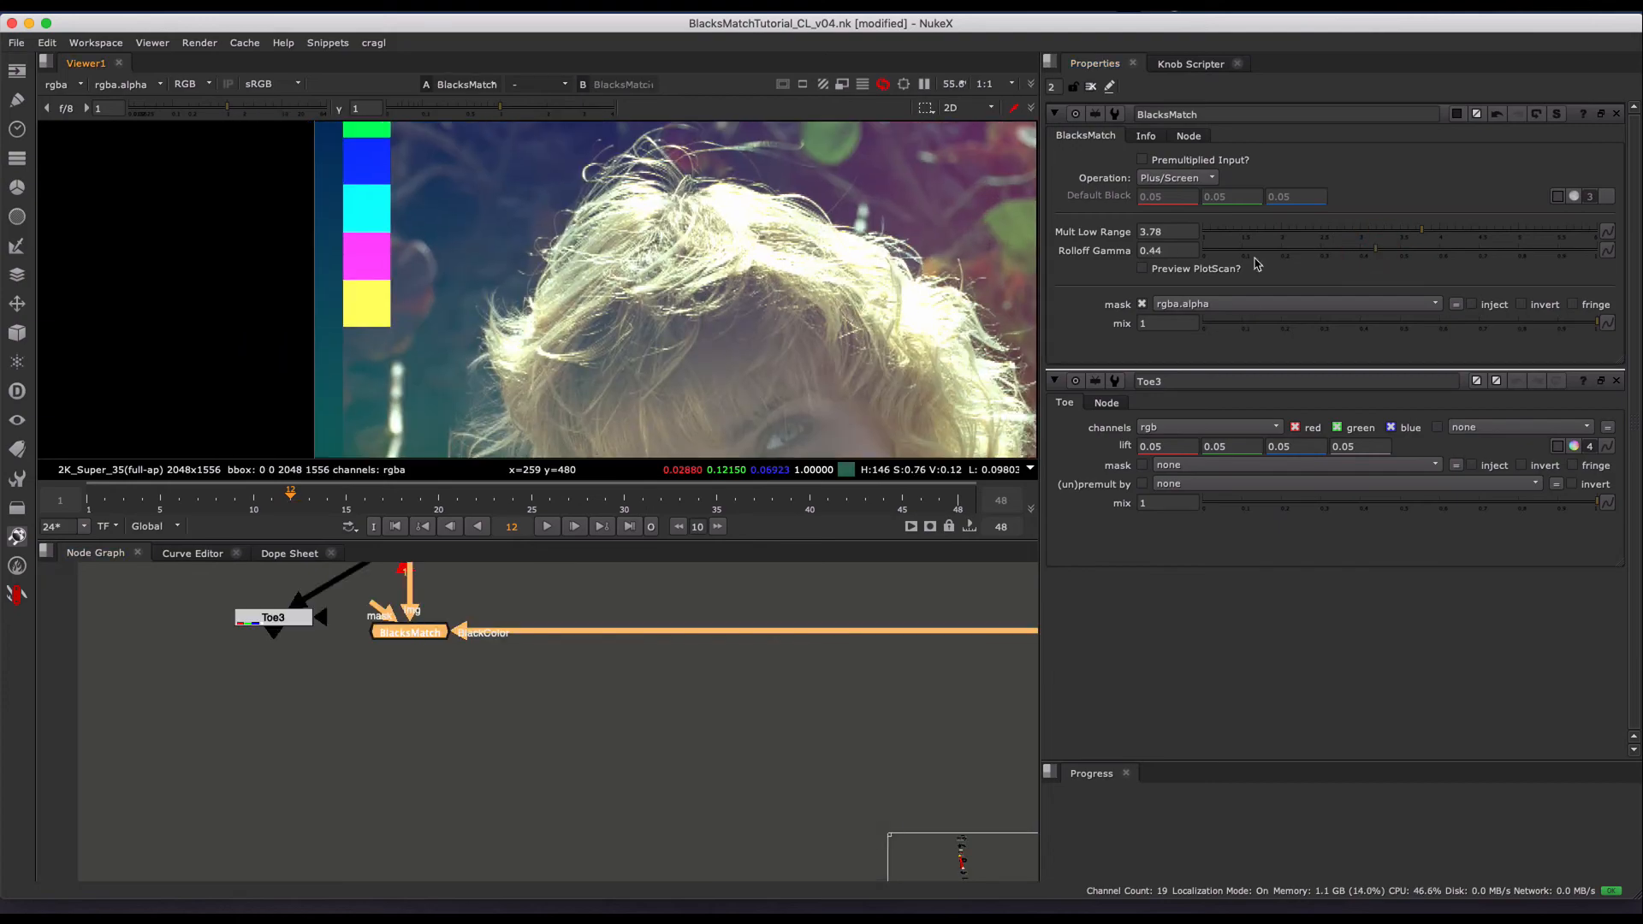
pyautogui.click(1391, 231)
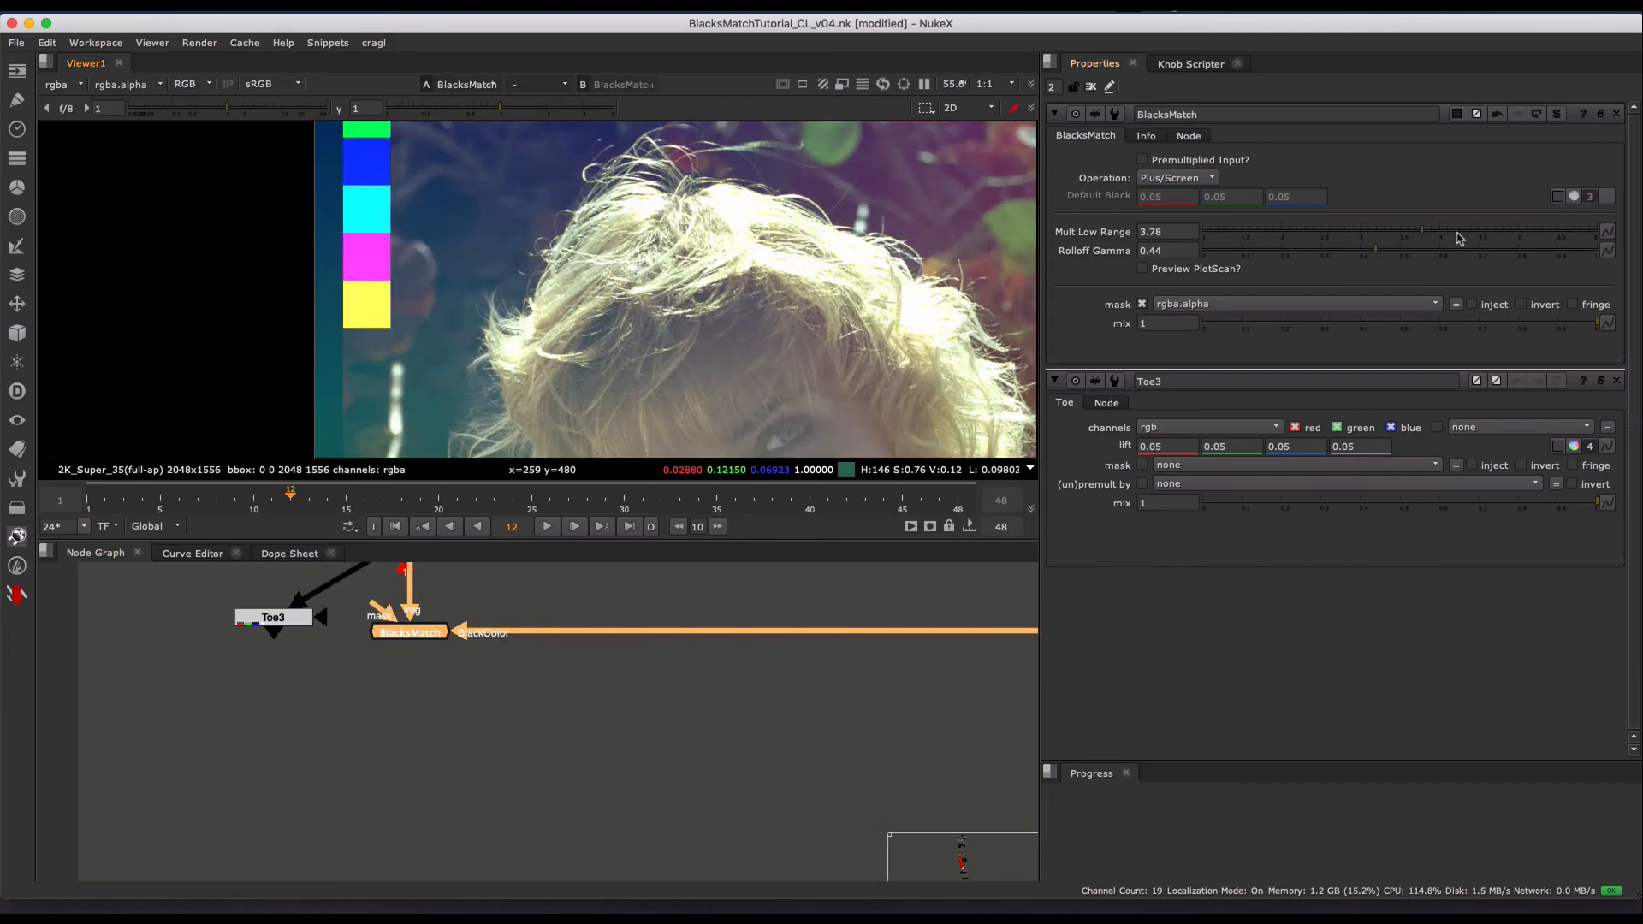
pyautogui.click(1549, 233)
# - Try different rolloff strengths on BlacksMatch, and set Mult Low Range to 4.36 and Rolloff Gamma to 0.505
pyautogui.click(1408, 250)
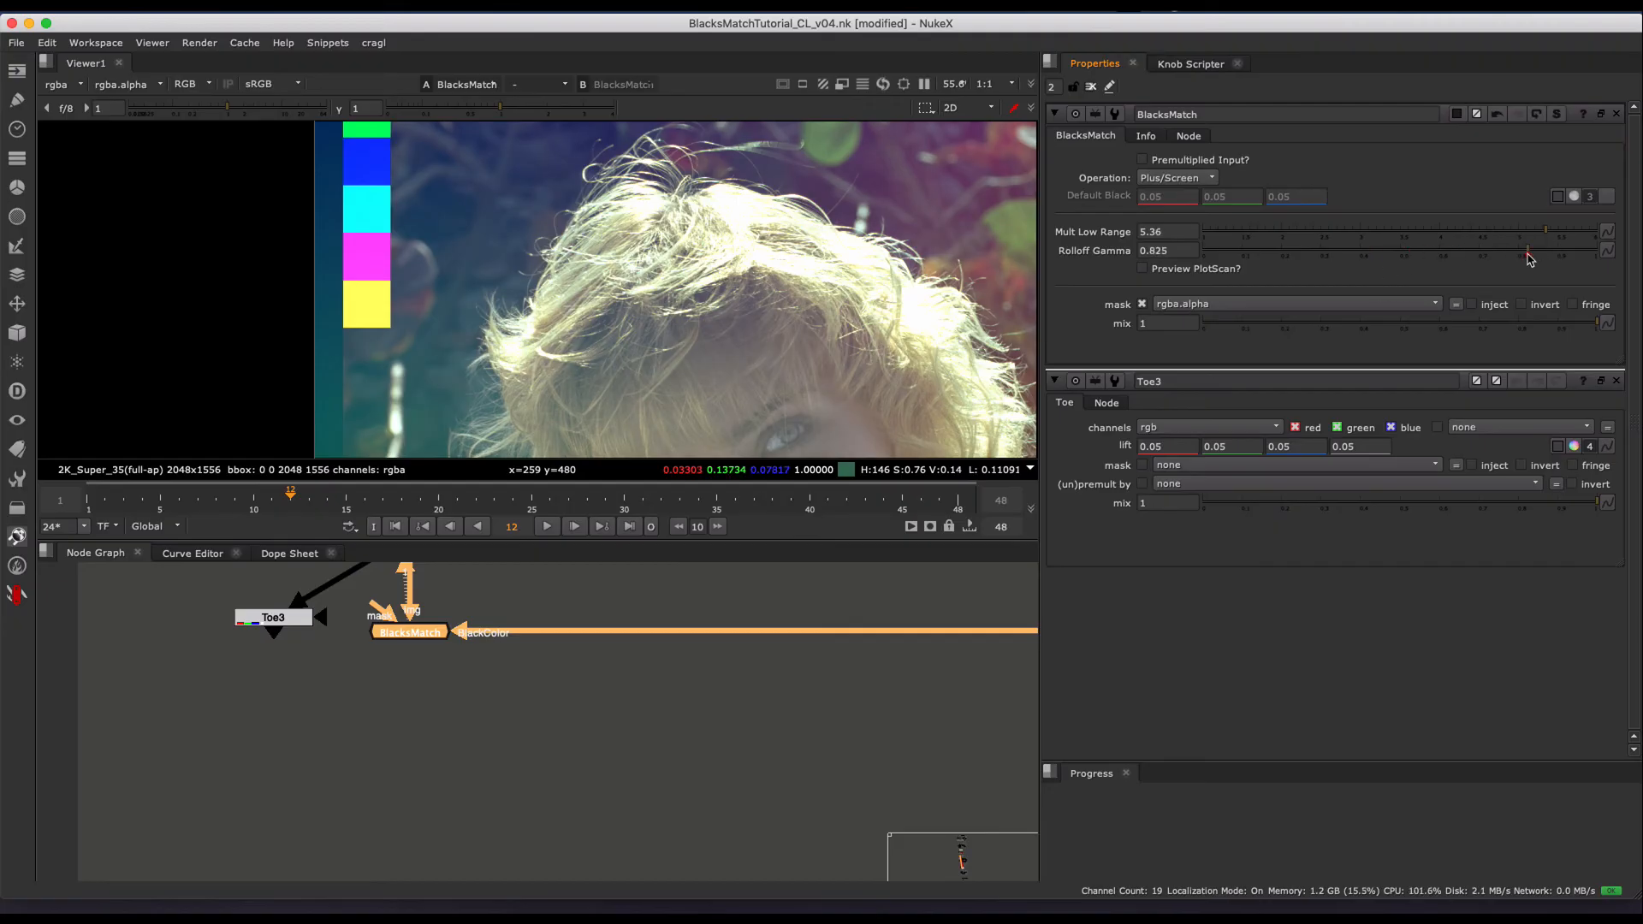
pyautogui.click(1318, 251)
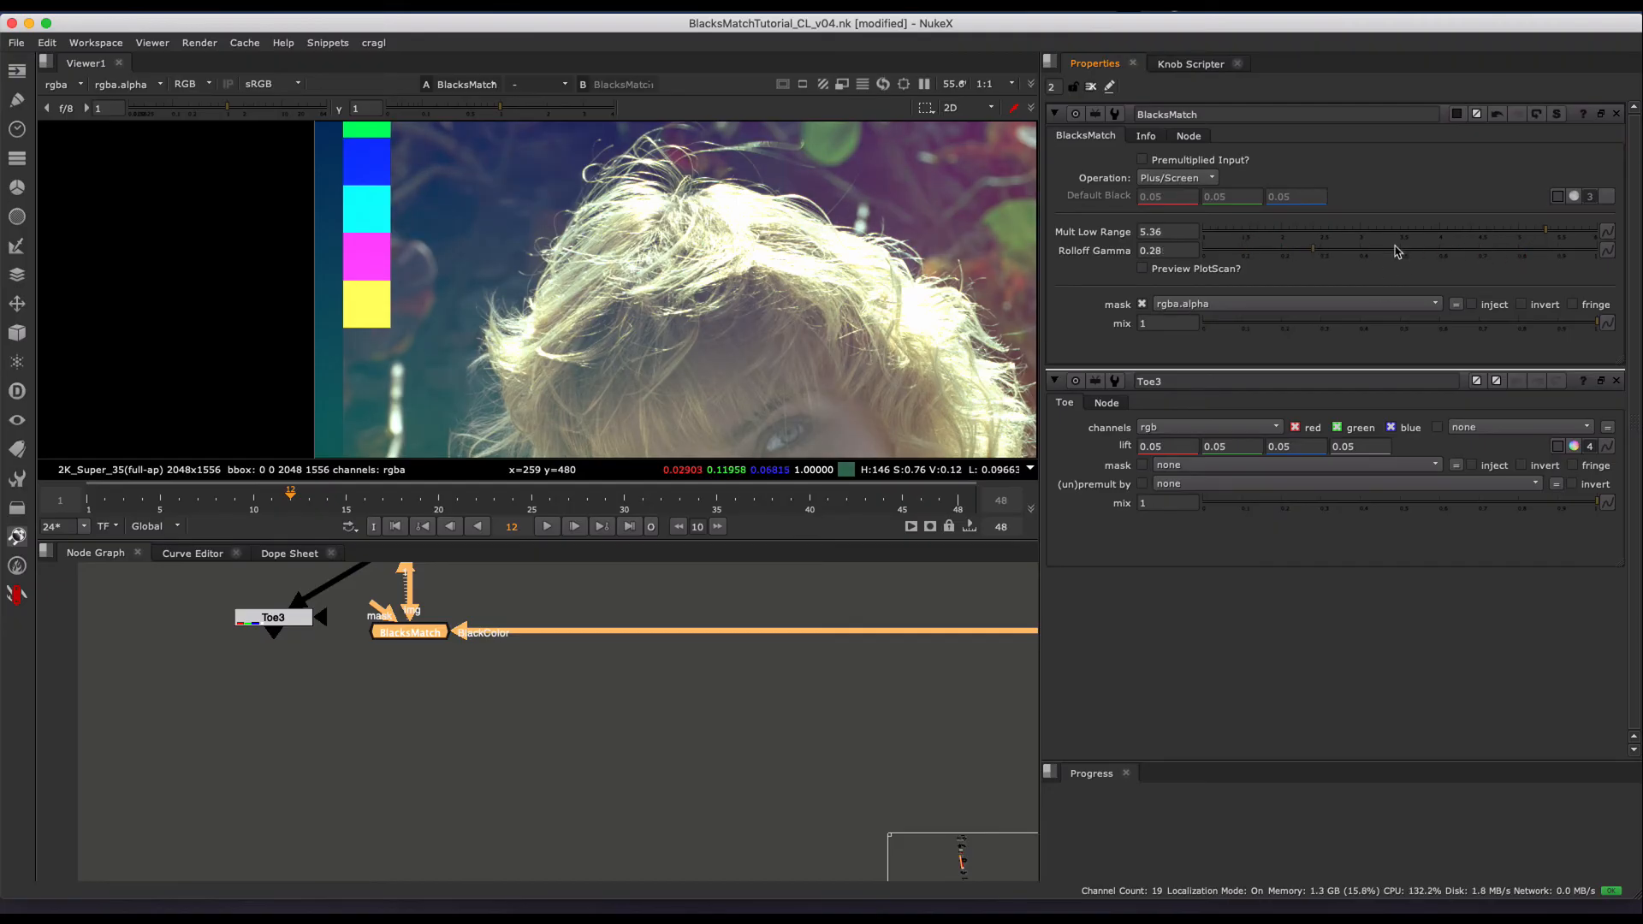
pyautogui.click(1342, 231)
pyautogui.click(1474, 232)
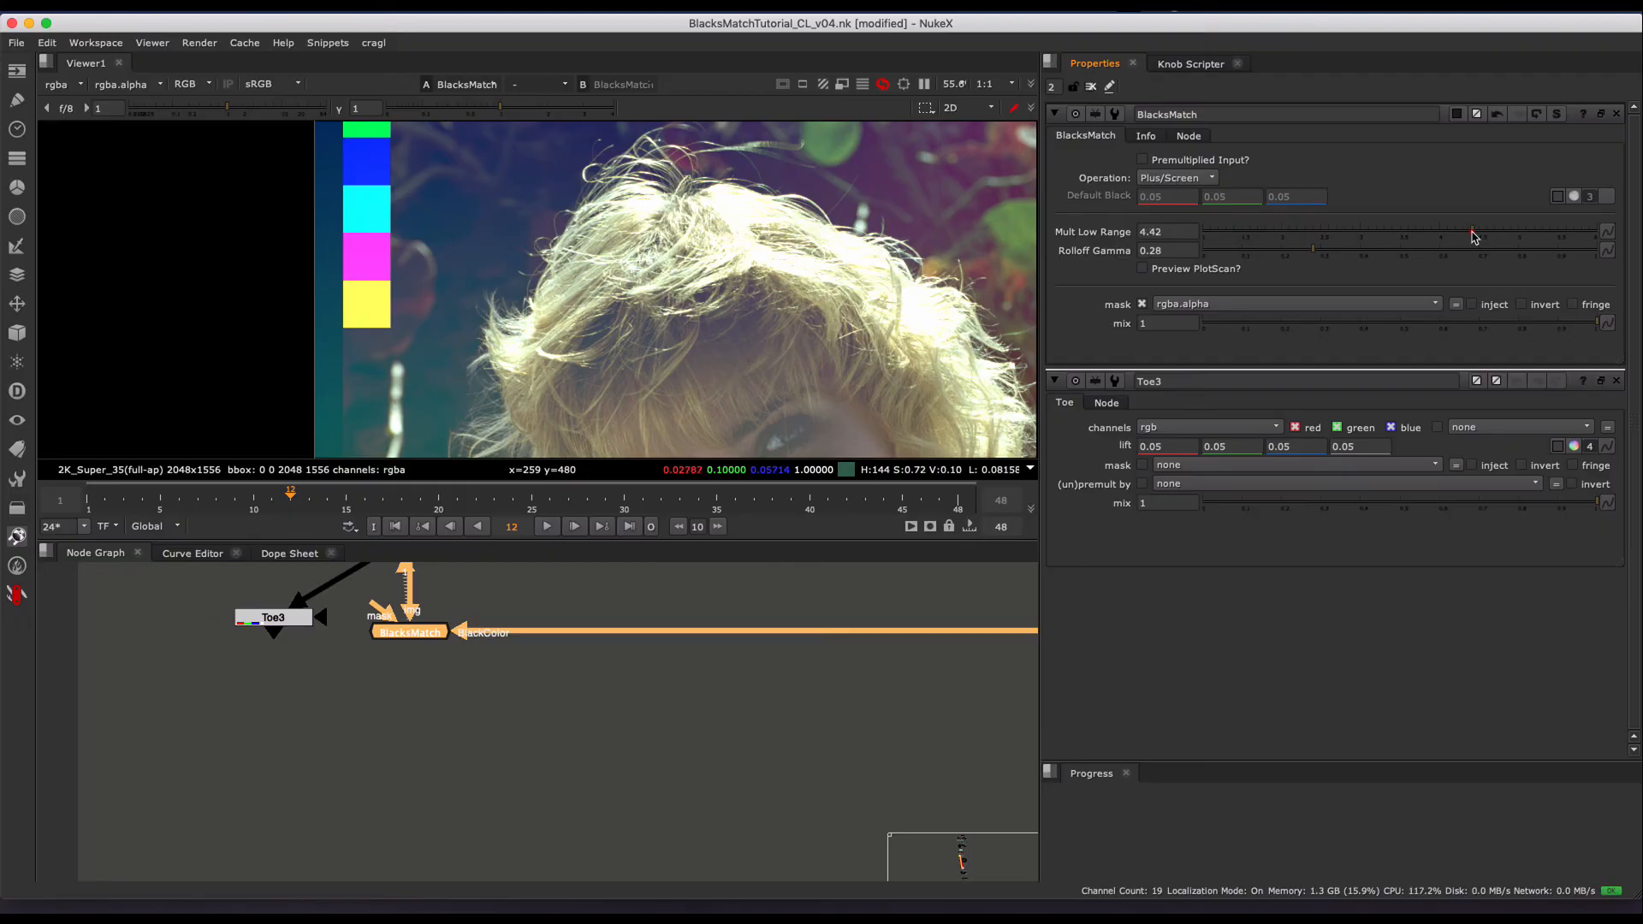
pyautogui.click(1401, 250)
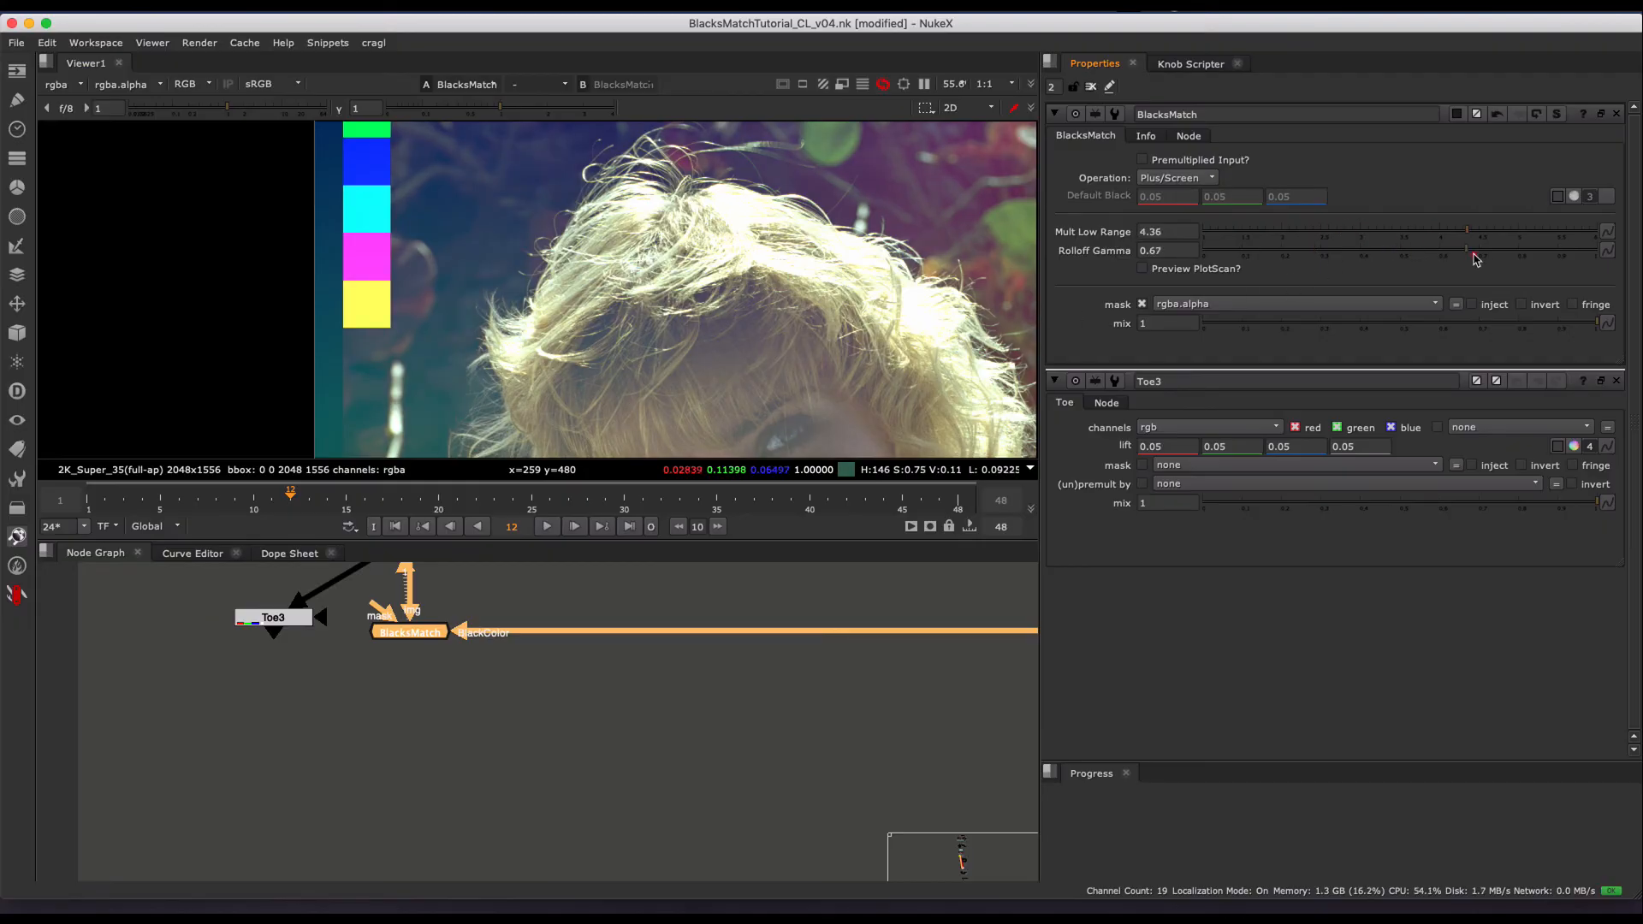
pyautogui.moveTo(463, 616); pyautogui.dragTo(590, 668, button='middle')
pyautogui.moveTo(613, 634); pyautogui.dragTo(444, 777)
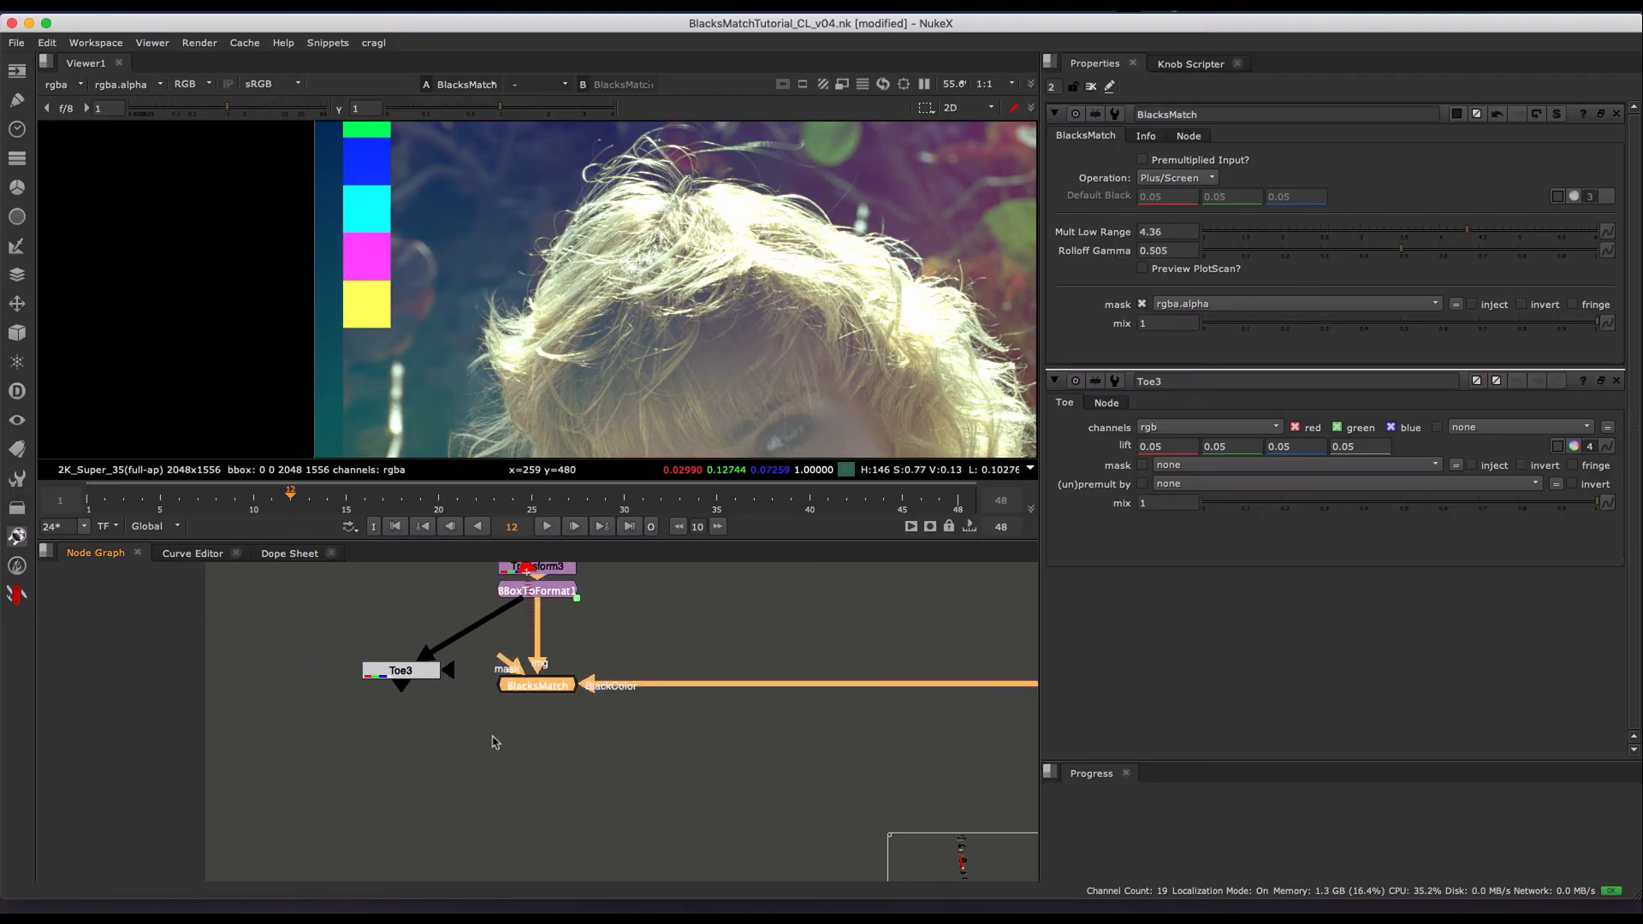
# - Set BlacksMatch's Mult Low Range to 4.3 and Rolloff Gamma to 0.425
pyautogui.click(1464, 232)
pyautogui.click(1370, 250)
# - View the Grade10 color gradient that feeds the BlackColor input of BlacksMatch
pyautogui.moveTo(701, 641); pyautogui.dragTo(574, 678, button='middle')
pyautogui.scroll(-2, 643, 657)
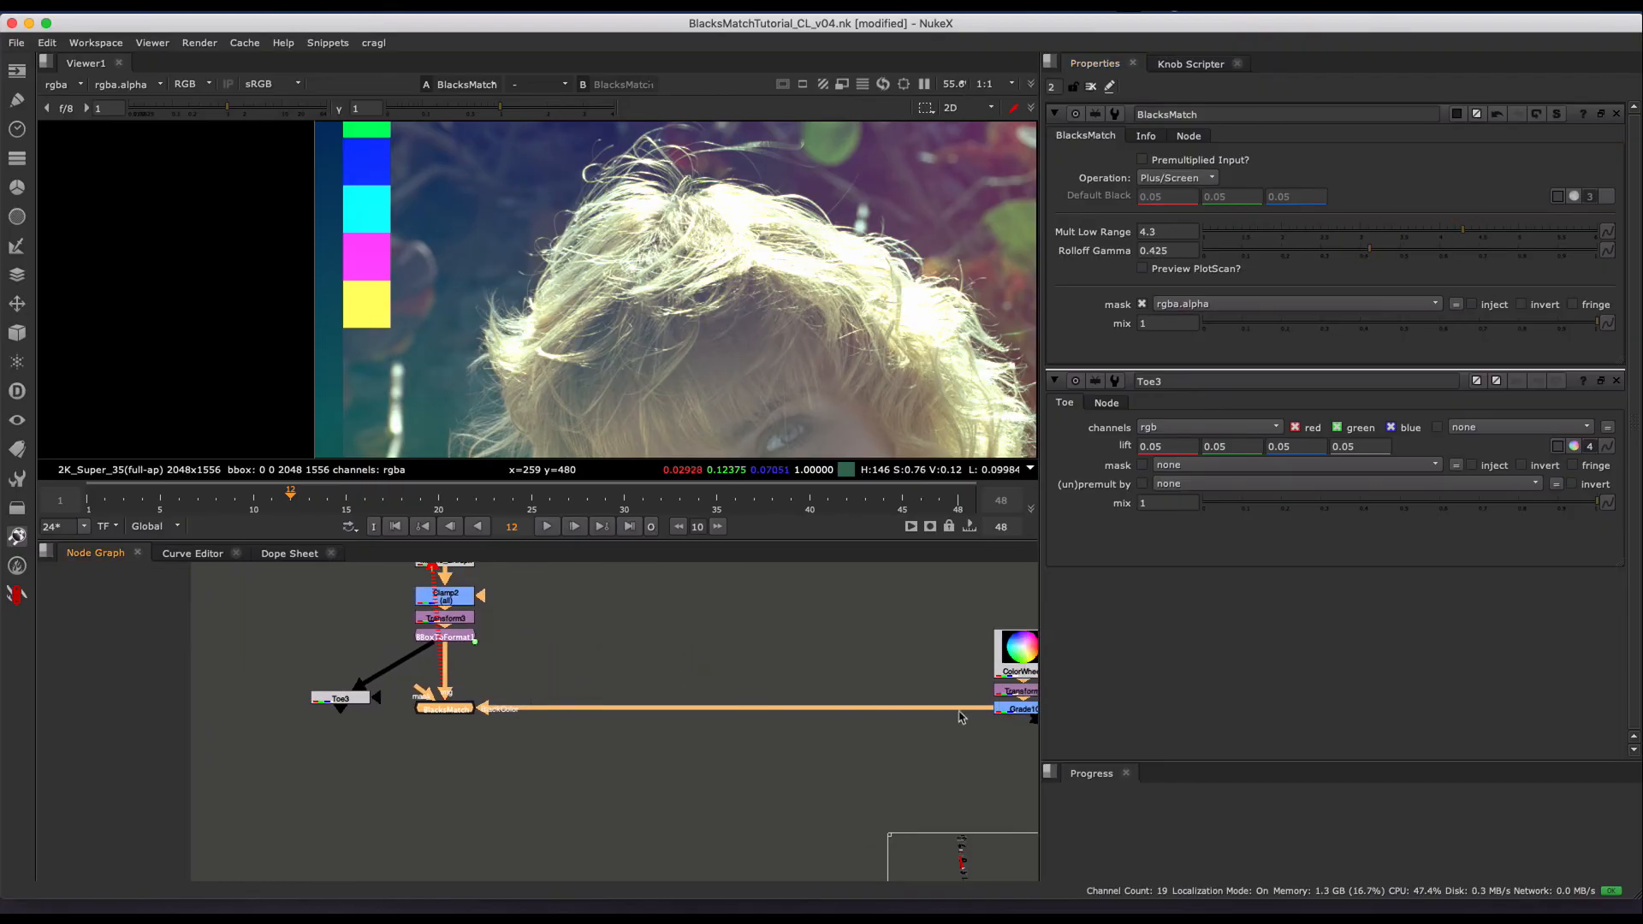
pyautogui.moveTo(929, 706); pyautogui.dragTo(785, 687, button='middle')
pyautogui.click(876, 693)
pyautogui.press('1')
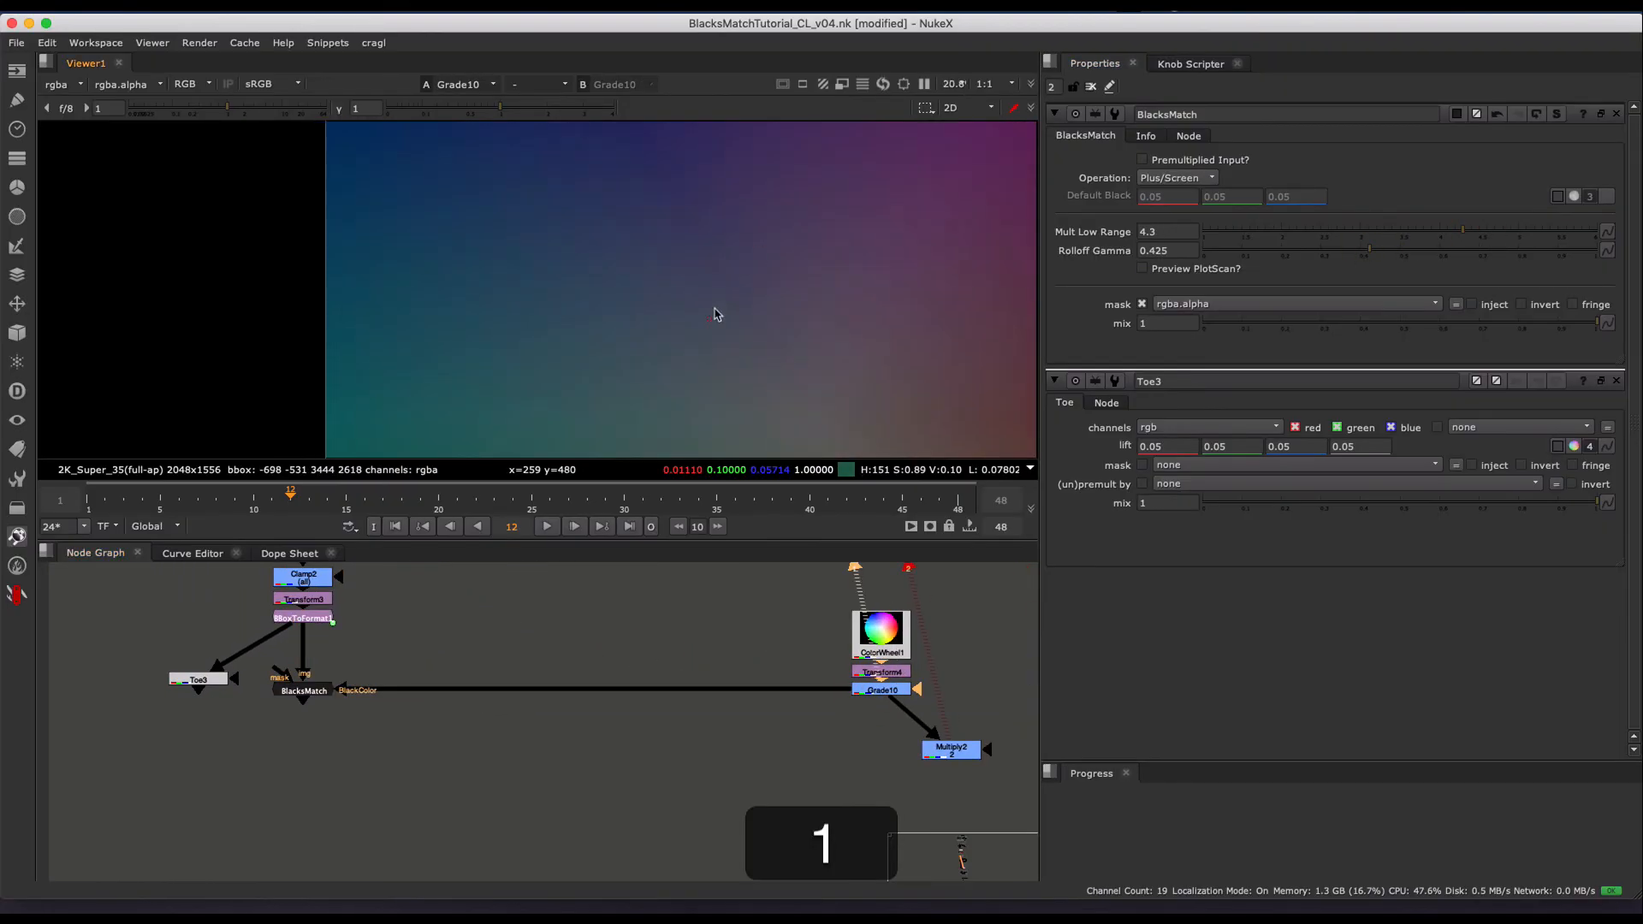
pyautogui.scroll(-2, 719, 309)
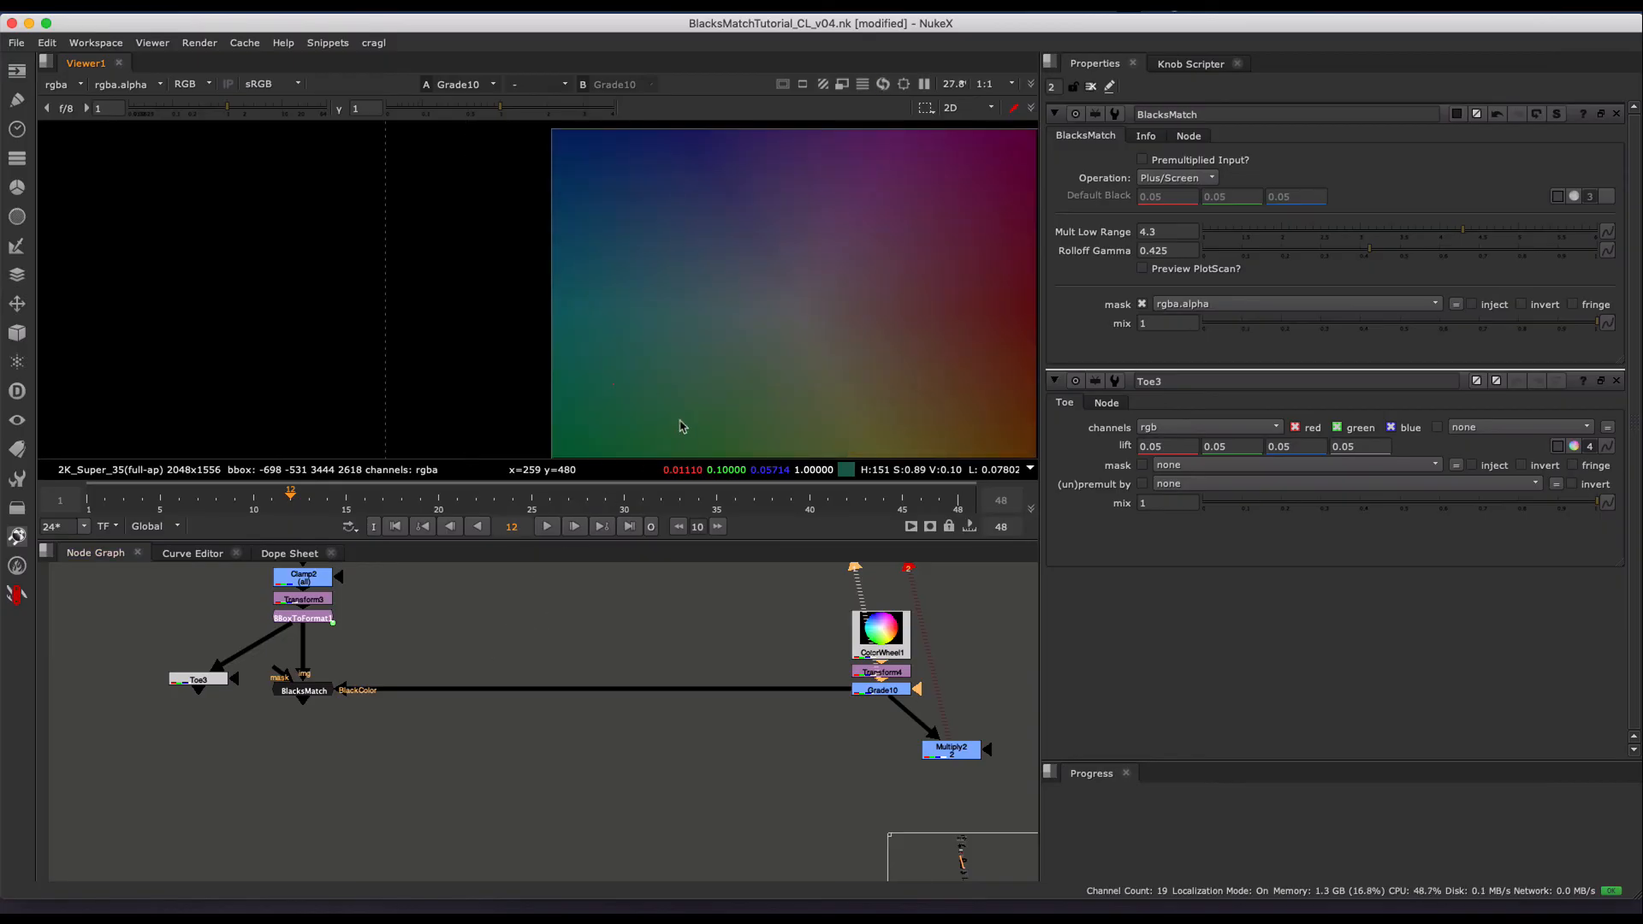
# - View the BlacksMatch result again and examine the tinted blacks across the whole test image
pyautogui.click(304, 690)
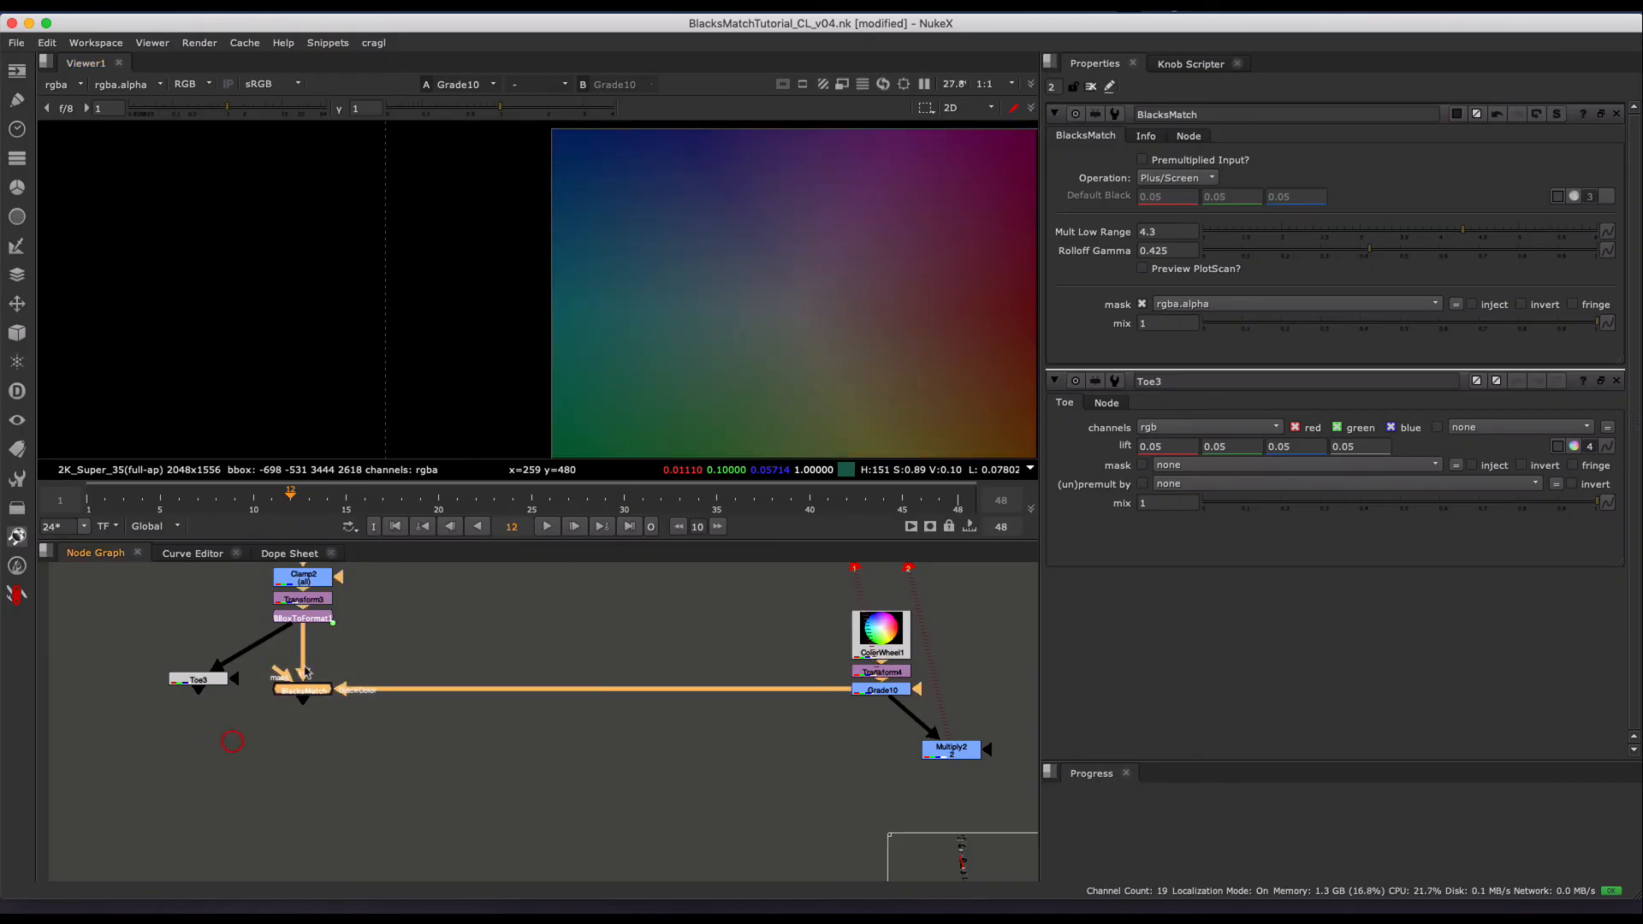
pyautogui.press('1')
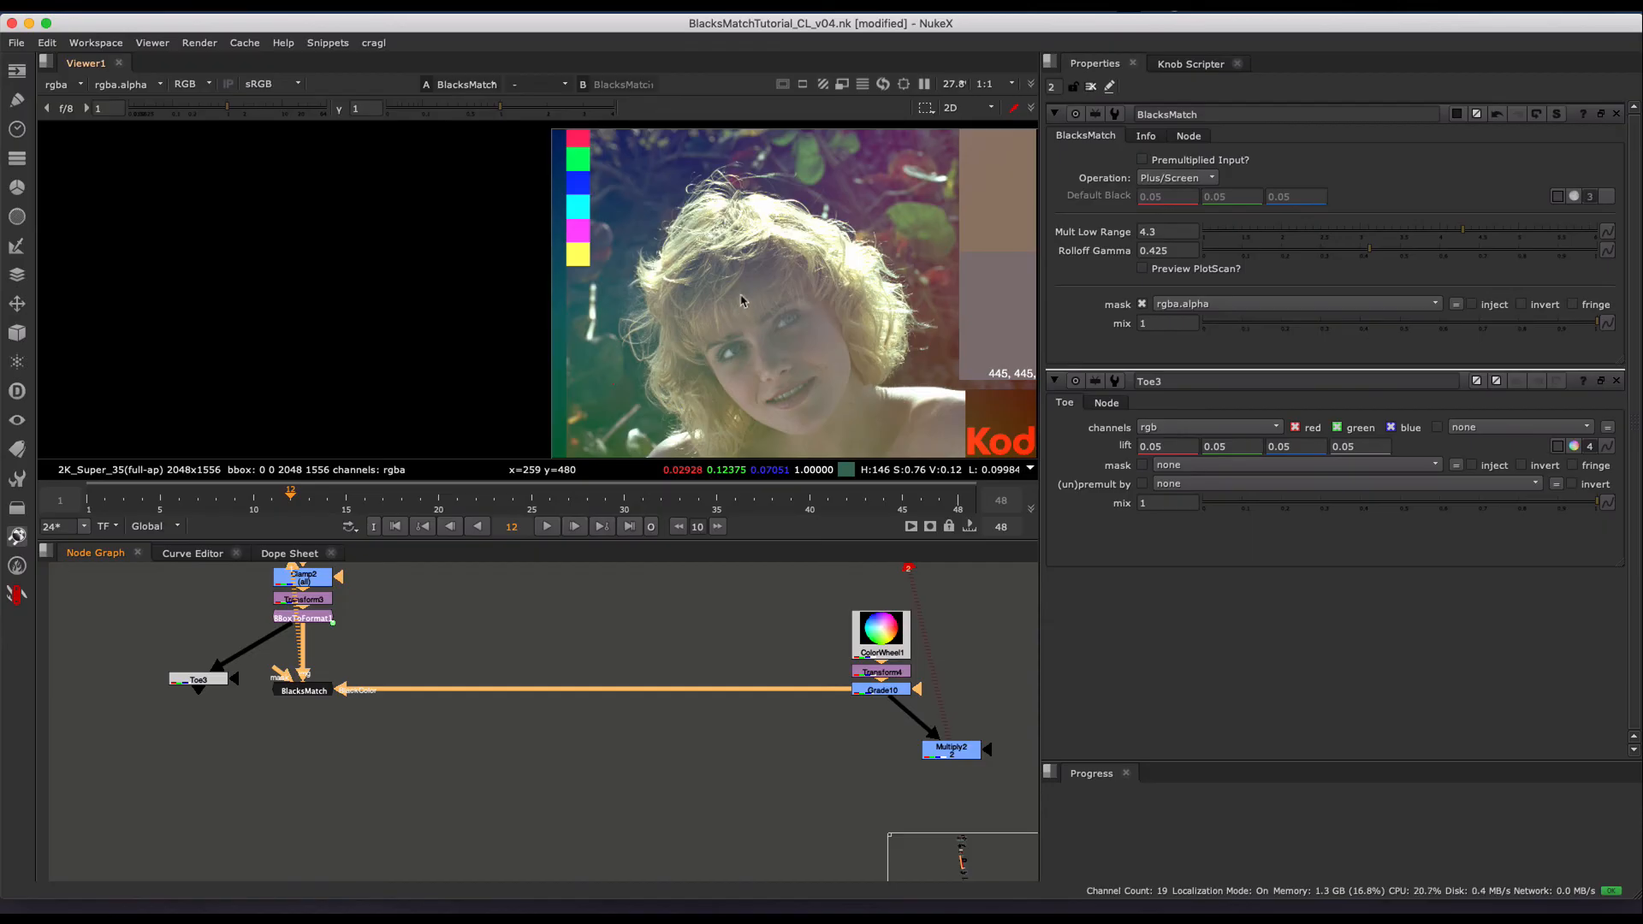
pyautogui.moveTo(710, 323); pyautogui.dragTo(527, 308, button='middle')
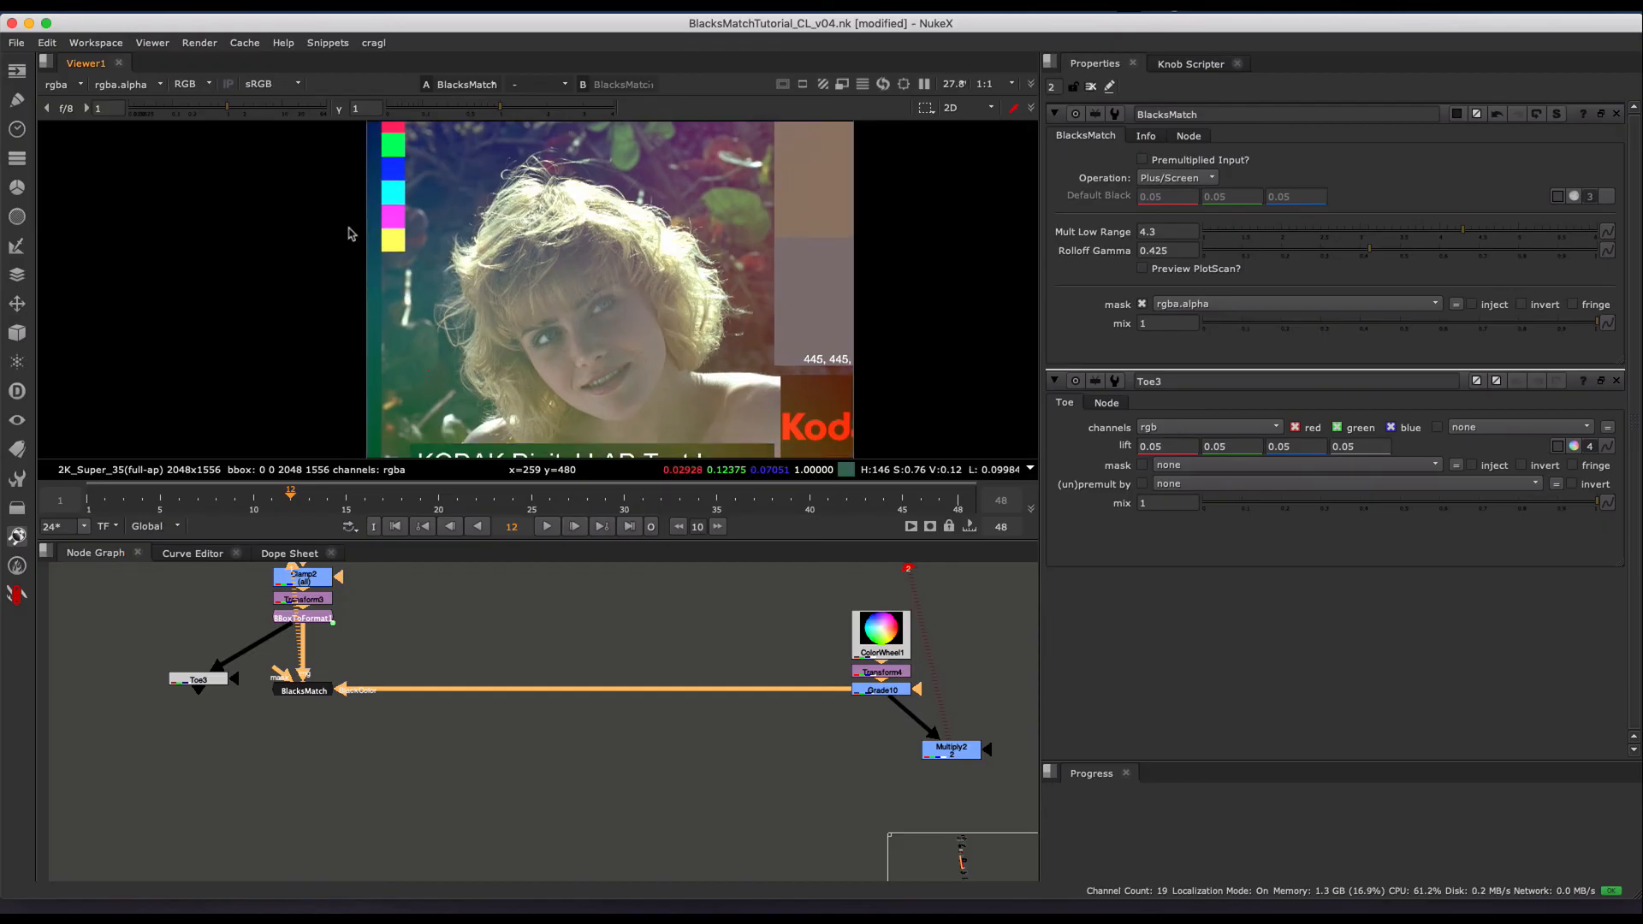
pyautogui.click(596, 309)
# - Try stronger settings on BlacksMatch, ending with Mult Low Range at 3.8 and Rolloff Gamma at 0.625
pyautogui.click(289, 691)
pyautogui.moveTo(1427, 237); pyautogui.dragTo(1520, 257)
pyautogui.click(1530, 232)
pyautogui.moveTo(1351, 250); pyautogui.dragTo(1424, 254)
pyautogui.moveTo(1517, 252); pyautogui.dragTo(1449, 250)
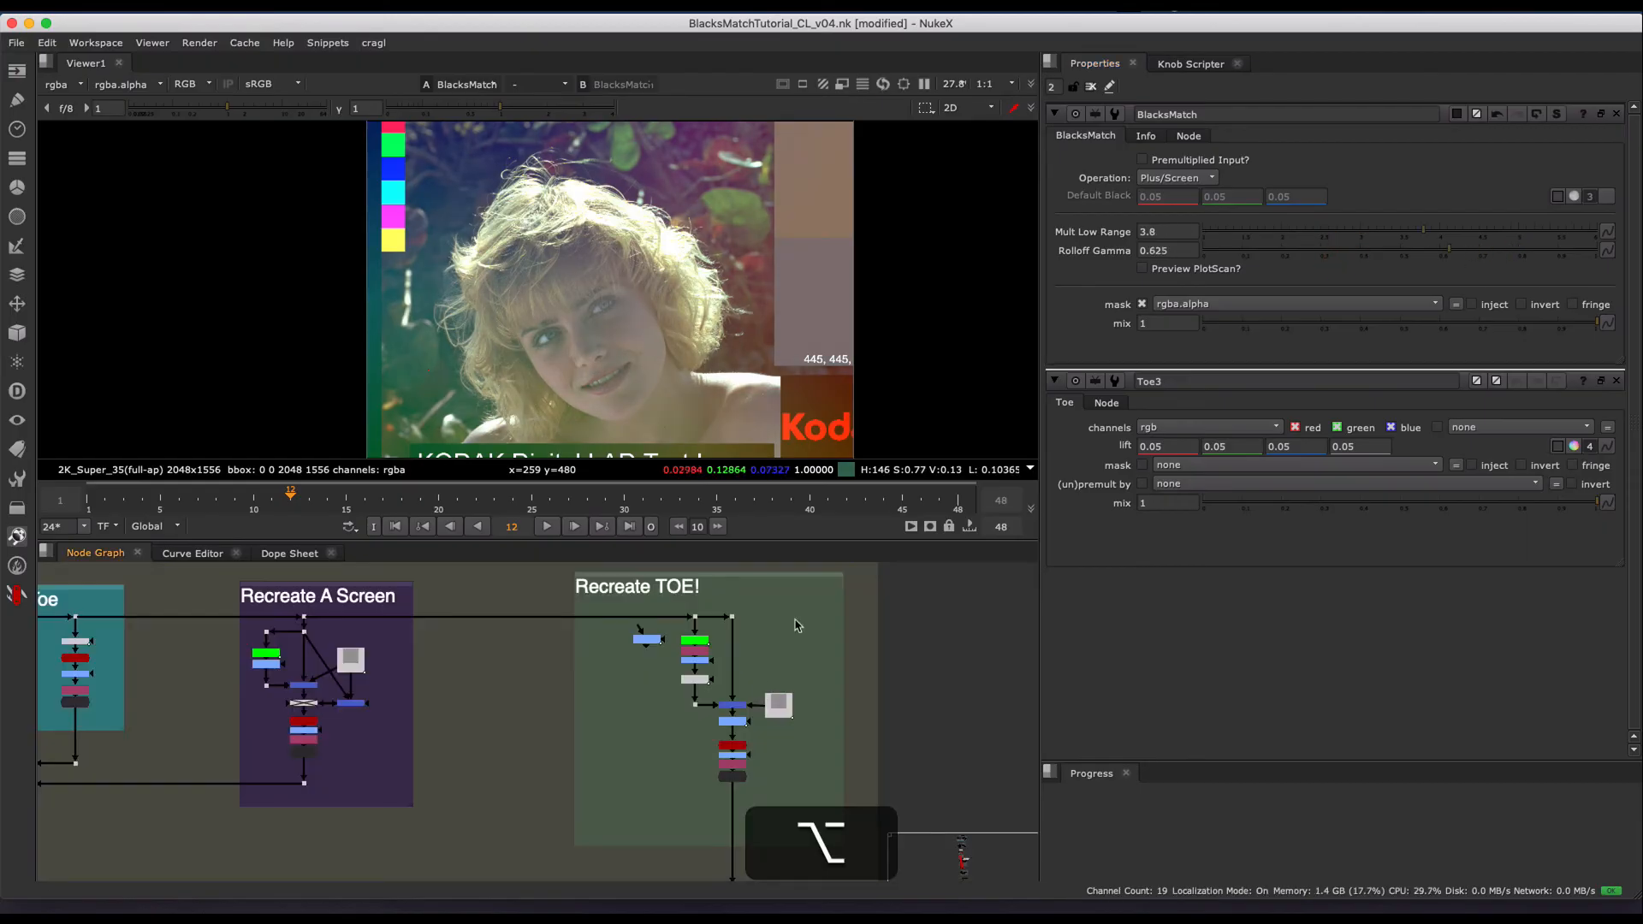
# - Switch the BlacksMatch operation to Hypot and inspect the result on the woman's image
pyautogui.click(1179, 178)
pyautogui.click(1198, 196)
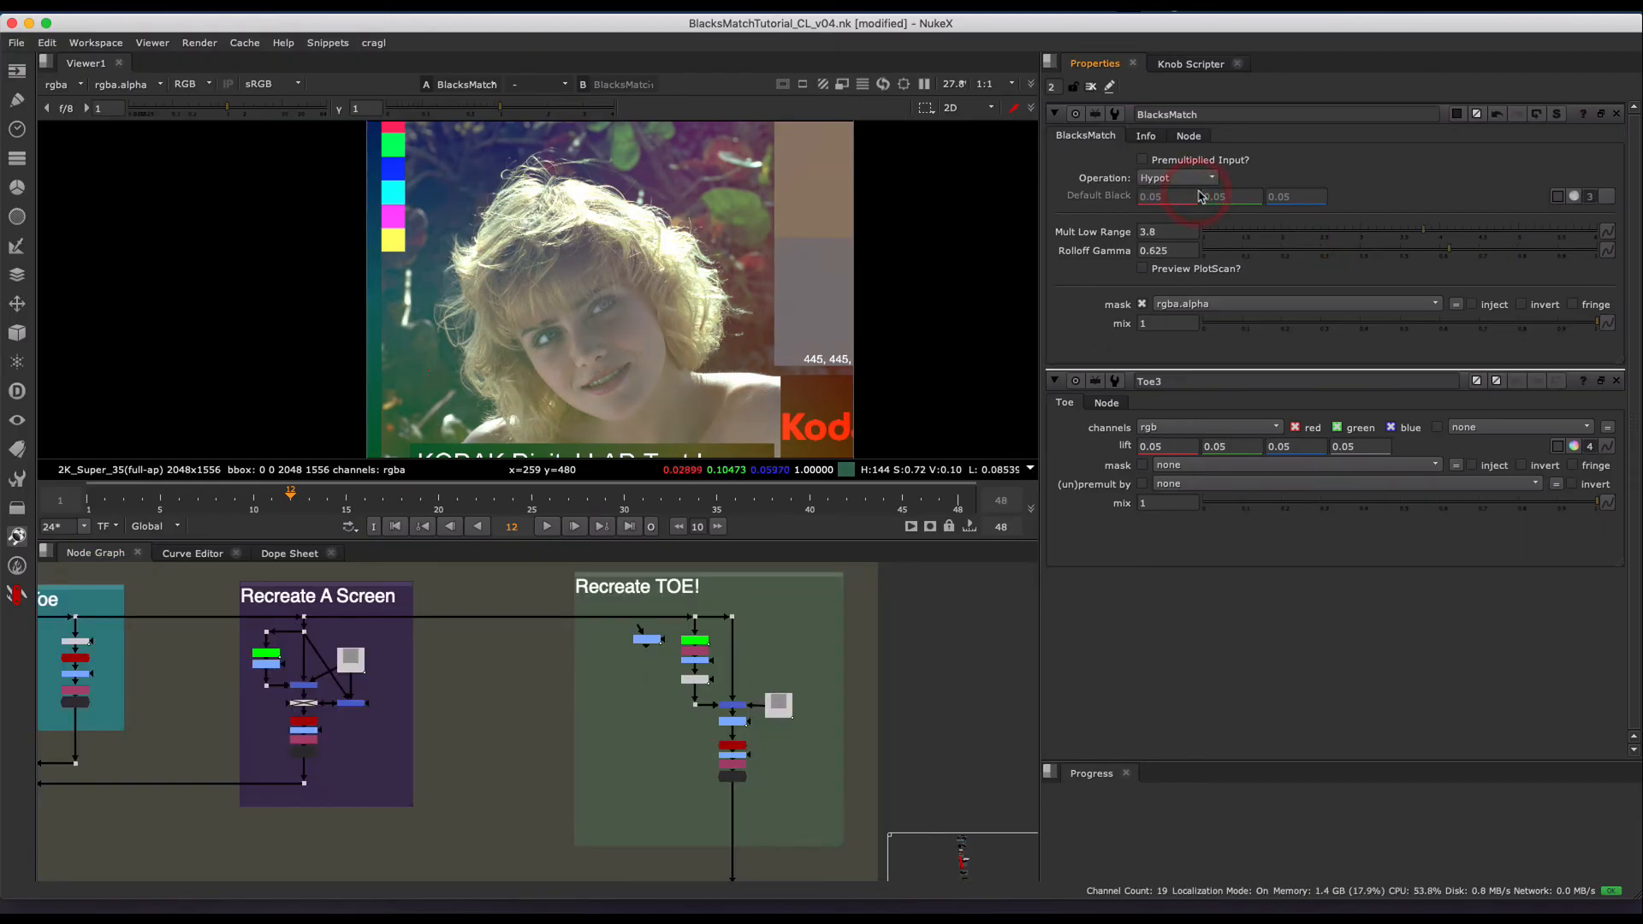
pyautogui.scroll(2, 483, 274)
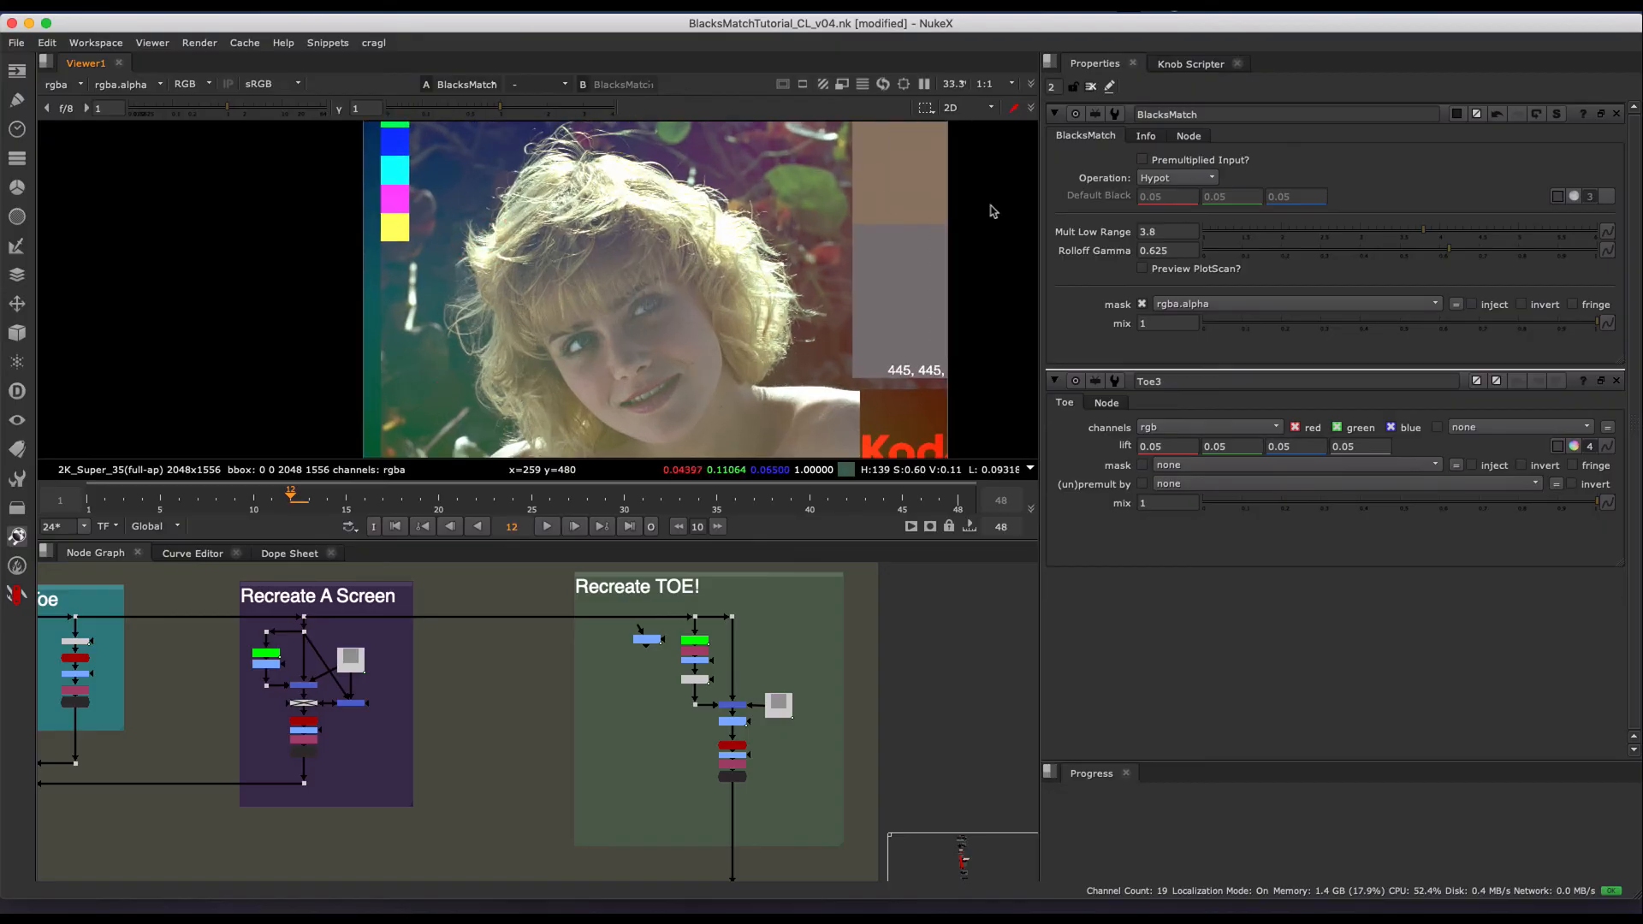
# - View the Merge3 ramp in the Recreate TOE! group and its plotted curve at the BinaryAlpha node below
pyautogui.keyDown('alt'); pyautogui.moveTo(758, 682); pyautogui.dragTo(788, 599, button='middle'); pyautogui.keyUp('alt')
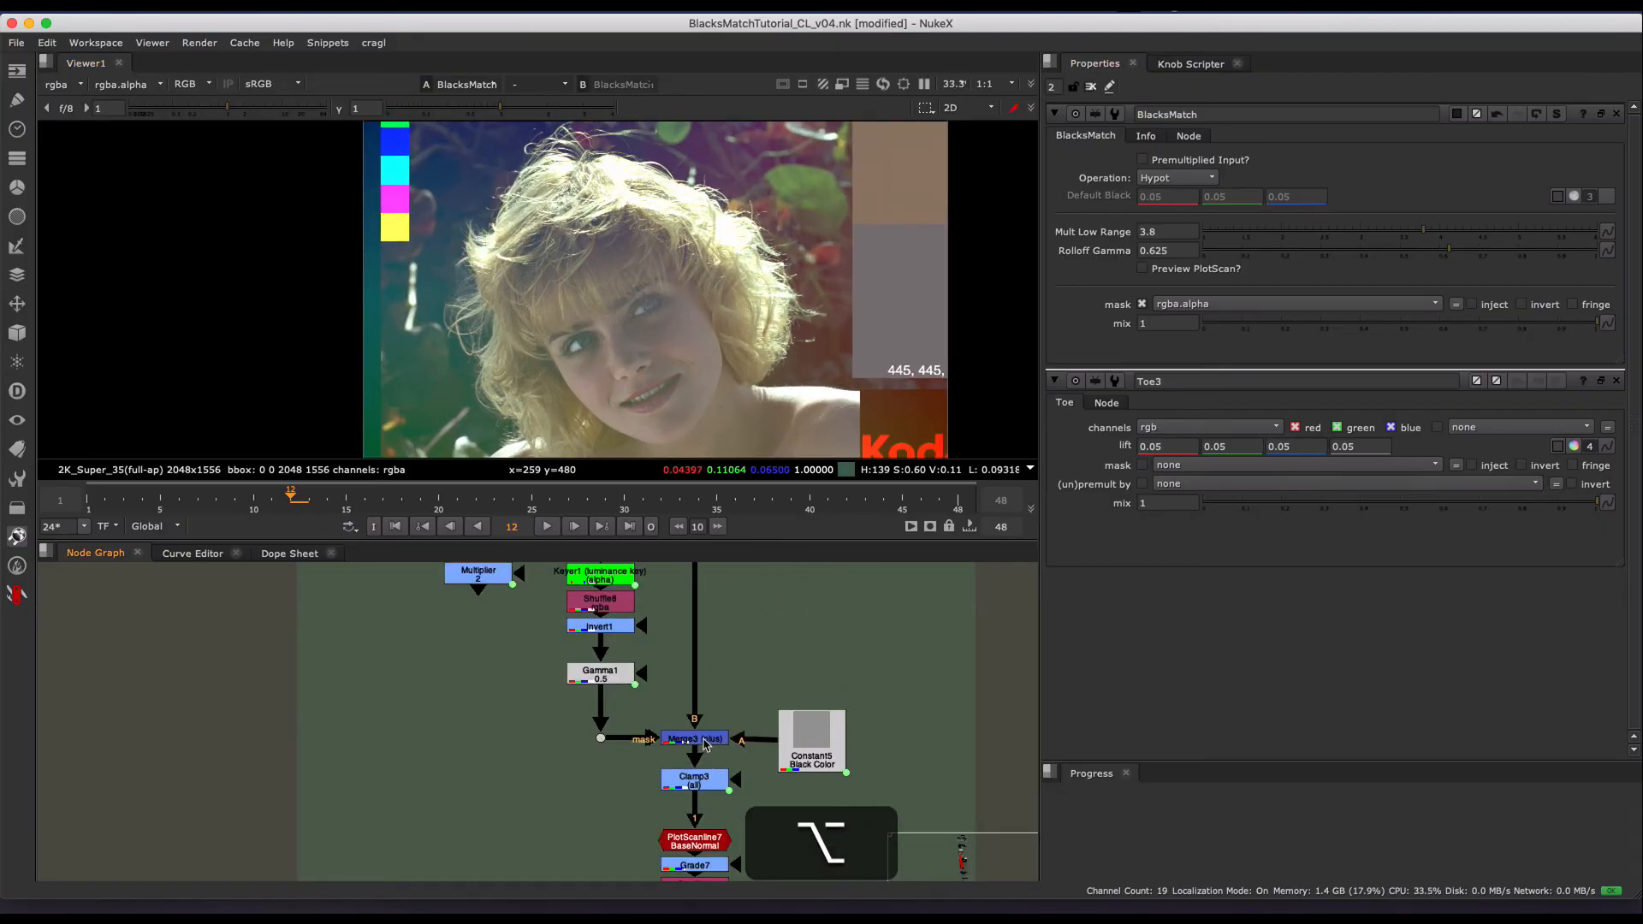
pyautogui.click(703, 739)
pyautogui.press('1')
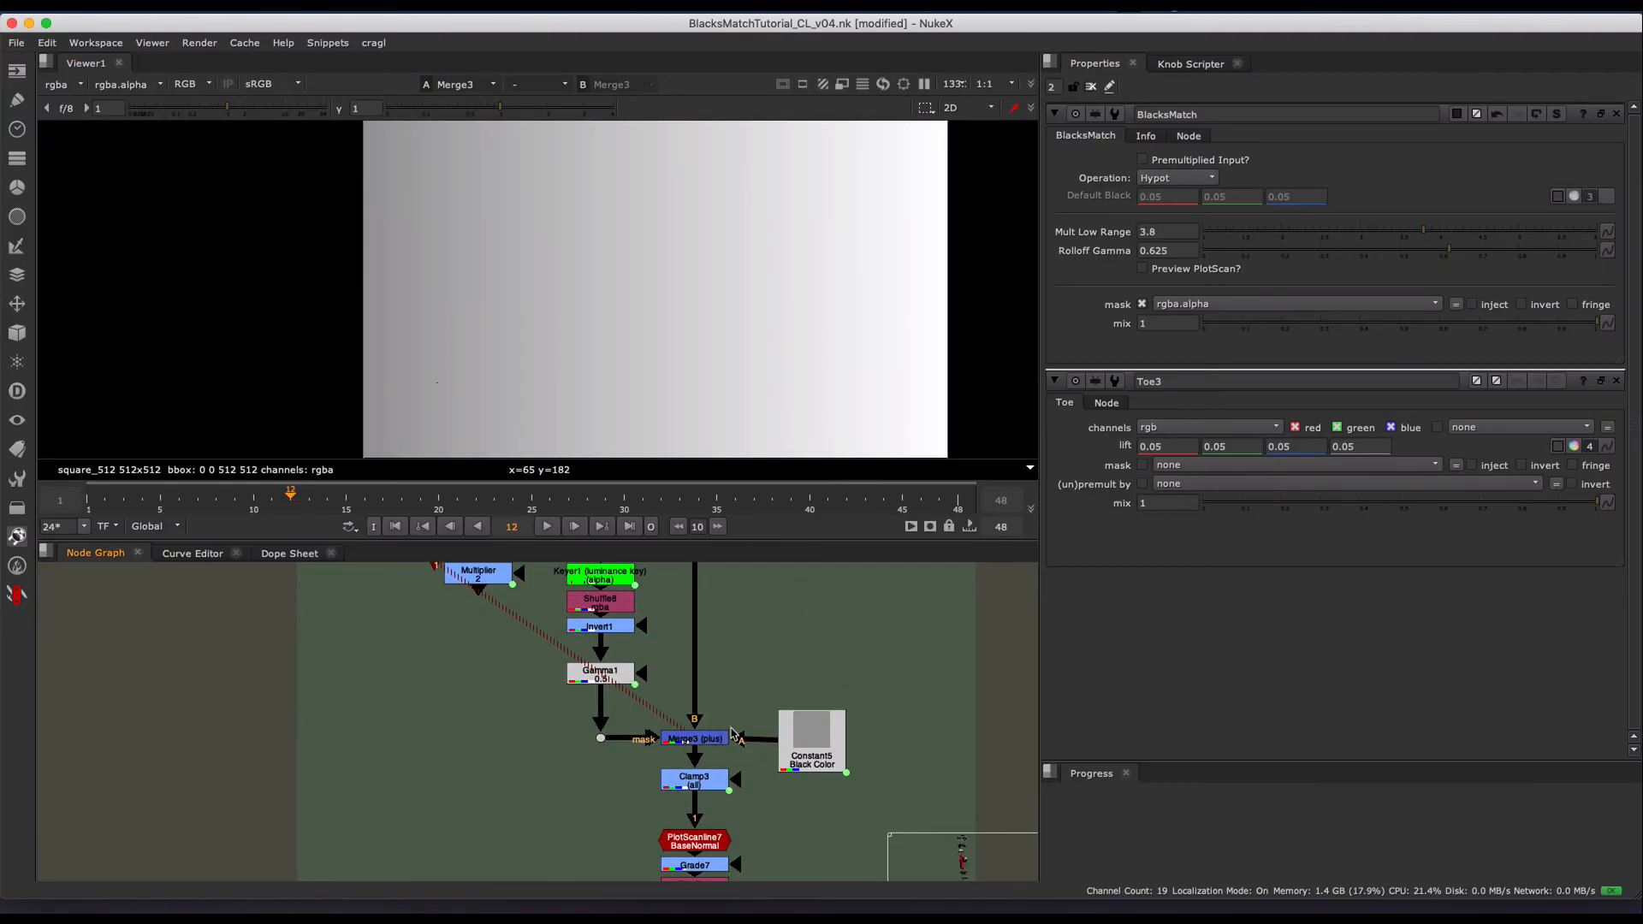
pyautogui.moveTo(761, 698); pyautogui.dragTo(662, 756)
pyautogui.keyDown('alt'); pyautogui.moveTo(753, 622); pyautogui.dragTo(672, 717, button='middle'); pyautogui.keyUp('alt')
pyautogui.moveTo(672, 717); pyautogui.dragTo(670, 674, button='middle')
pyautogui.moveTo(822, 681); pyautogui.dragTo(773, 769, button='middle')
pyautogui.keyDown('alt'); pyautogui.moveTo(672, 733); pyautogui.dragTo(721, 618, button='middle'); pyautogui.keyUp('alt')
pyautogui.moveTo(736, 675); pyautogui.dragTo(643, 724)
# - Open the Merge3 settings and change its merge operation to hypot
pyautogui.doubleClick(684, 707)
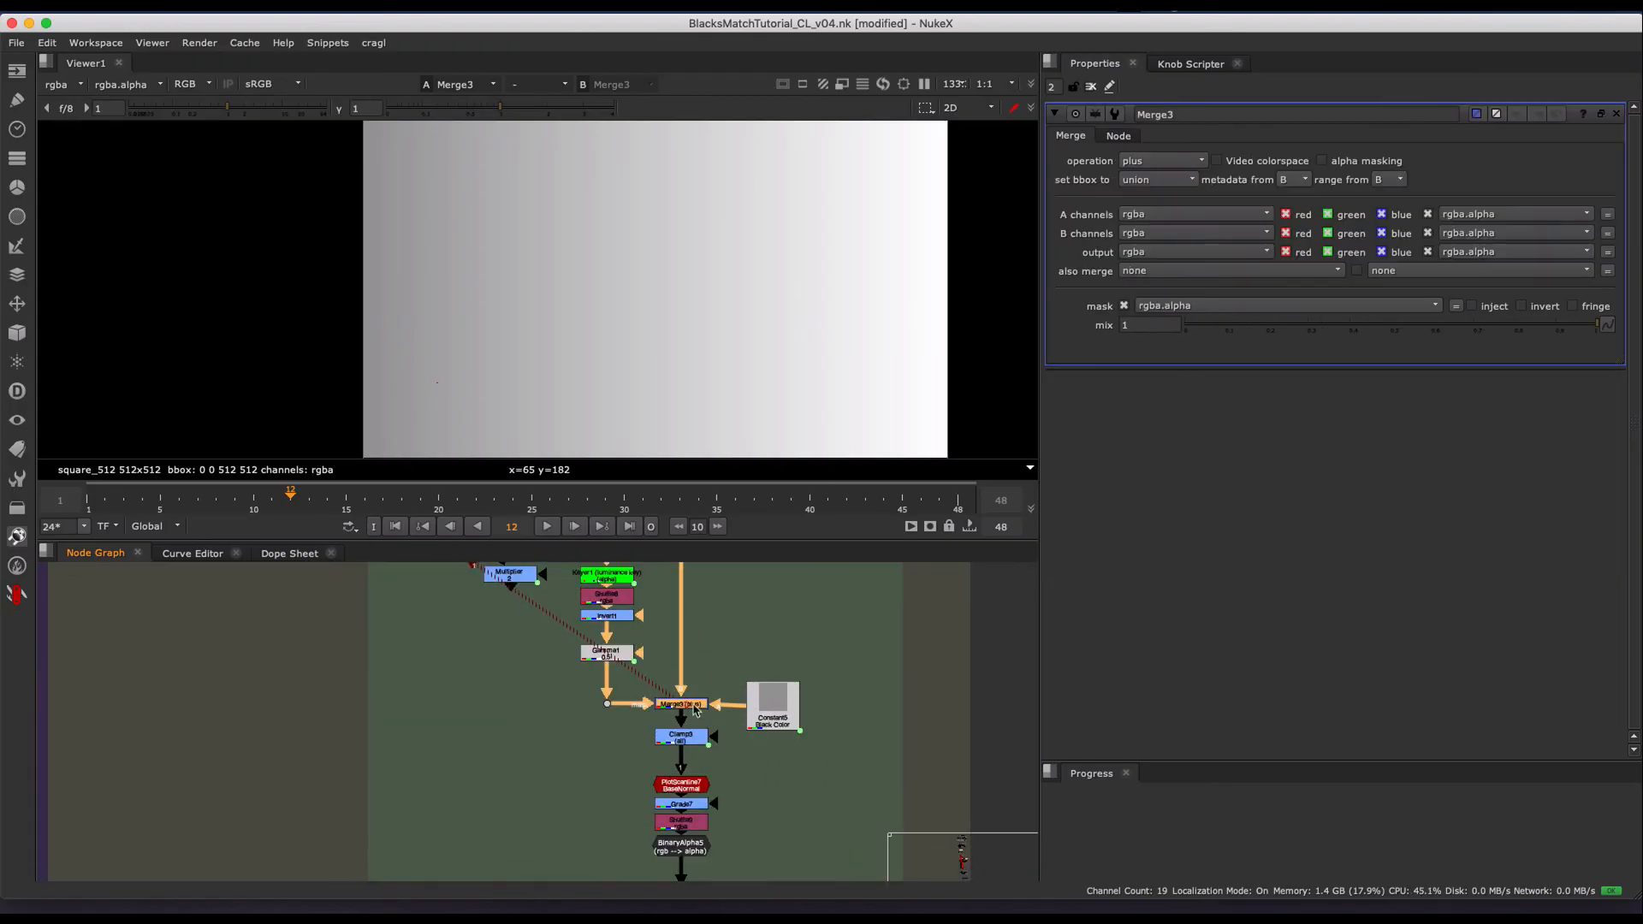
pyautogui.click(681, 703)
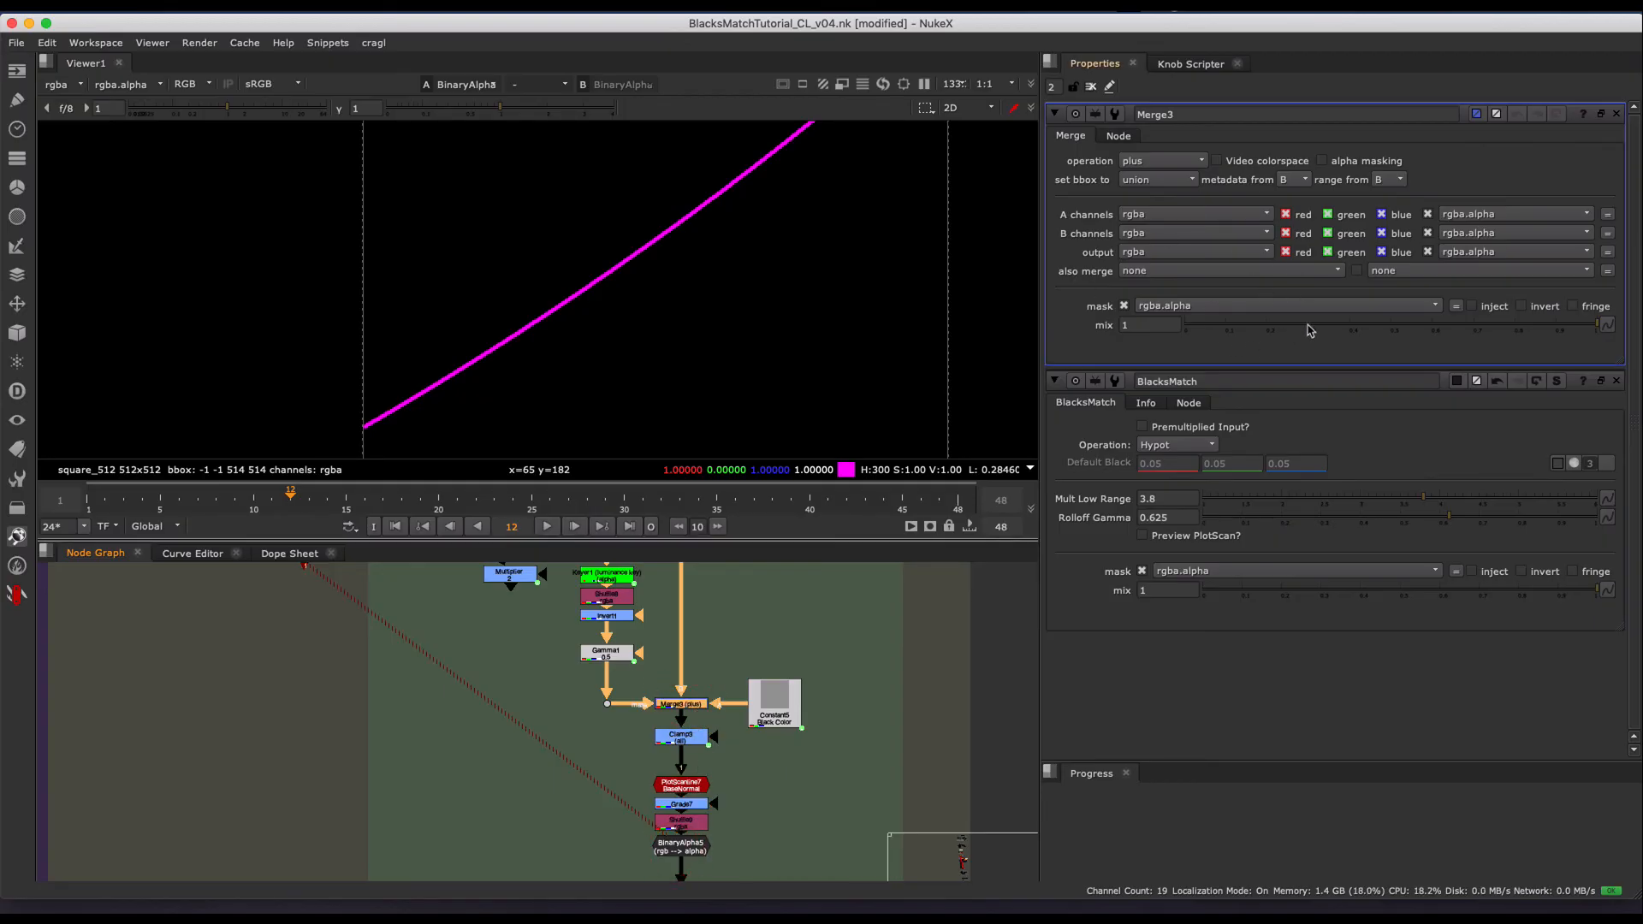
pyautogui.click(1167, 162)
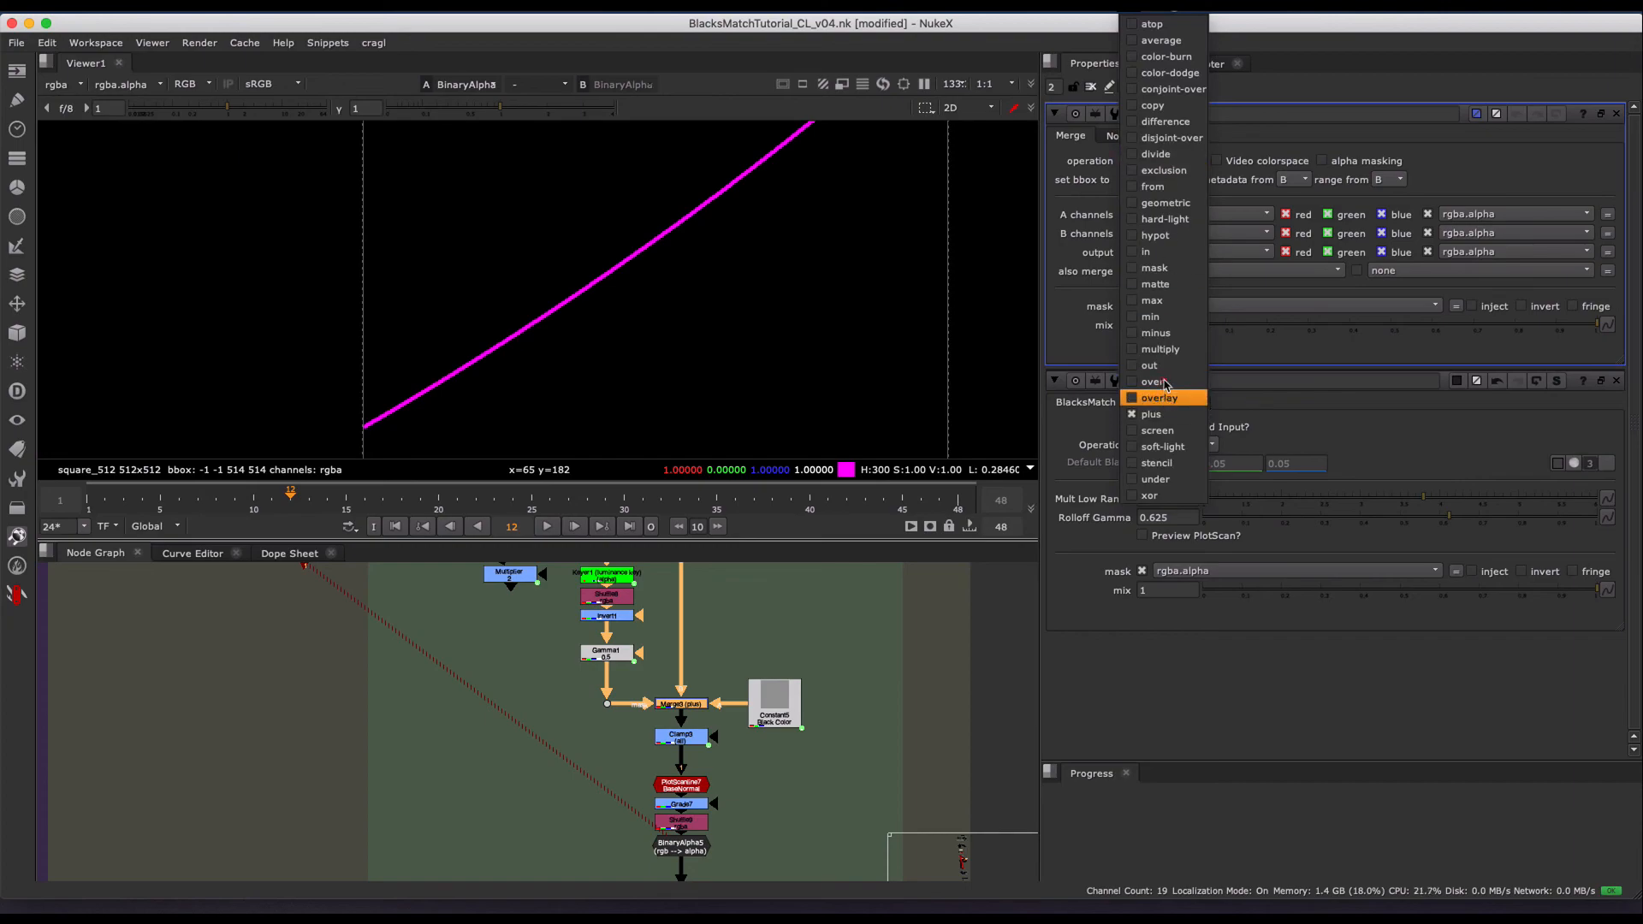
pyautogui.click(1157, 235)
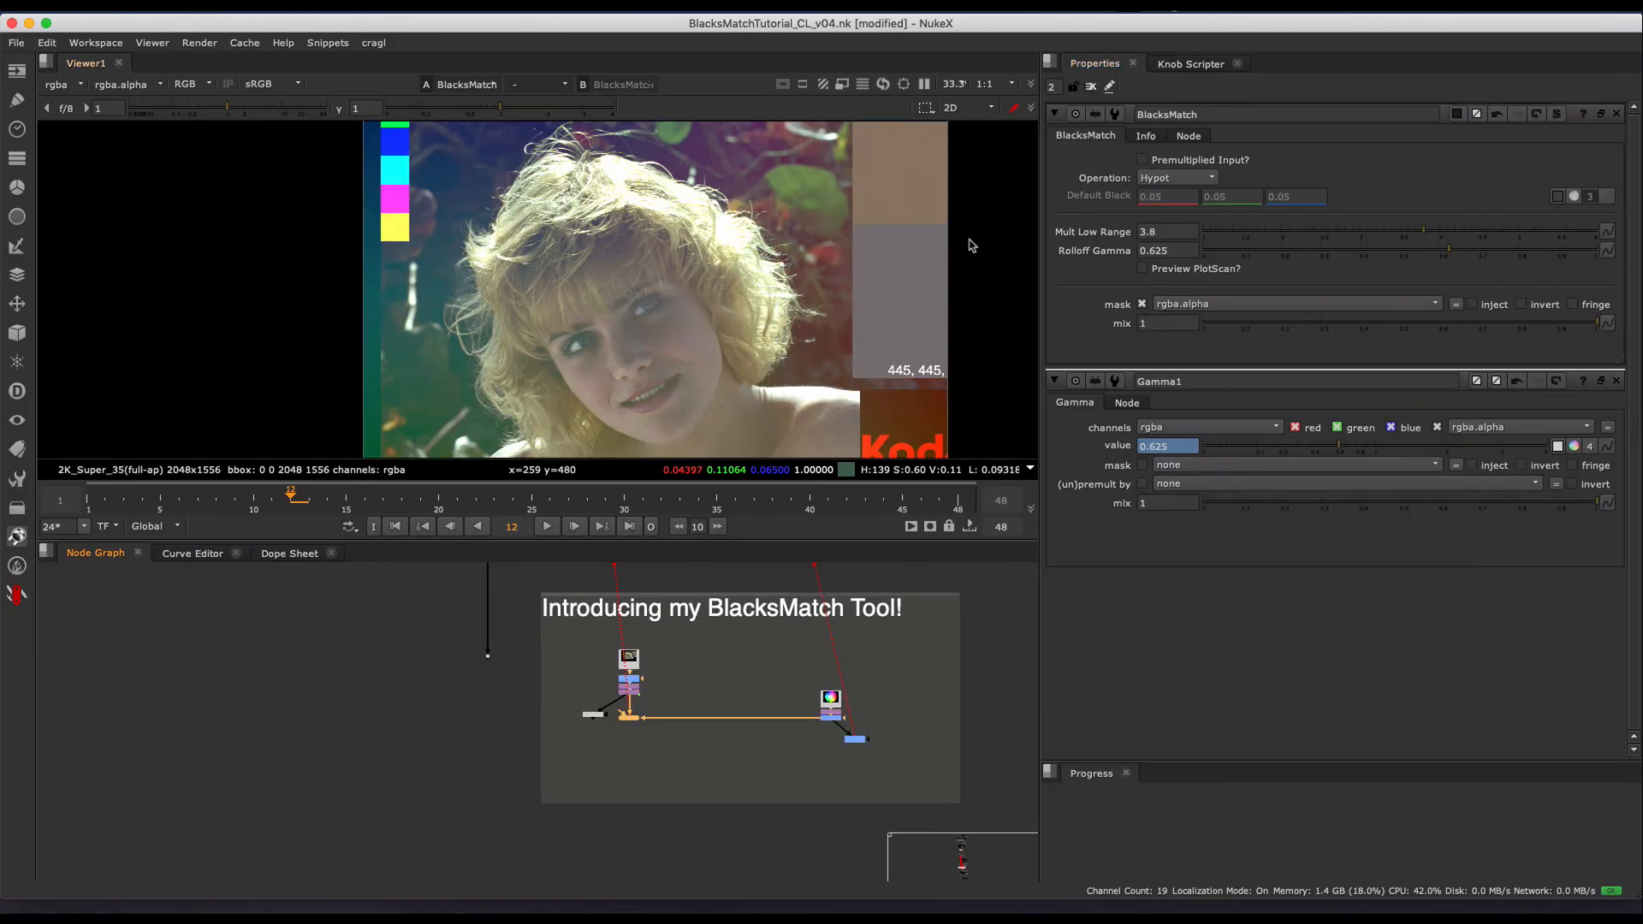
# - Set the BlacksMatch operation back to Plus/Screen
pyautogui.click(1169, 181)
pyautogui.click(1195, 165)
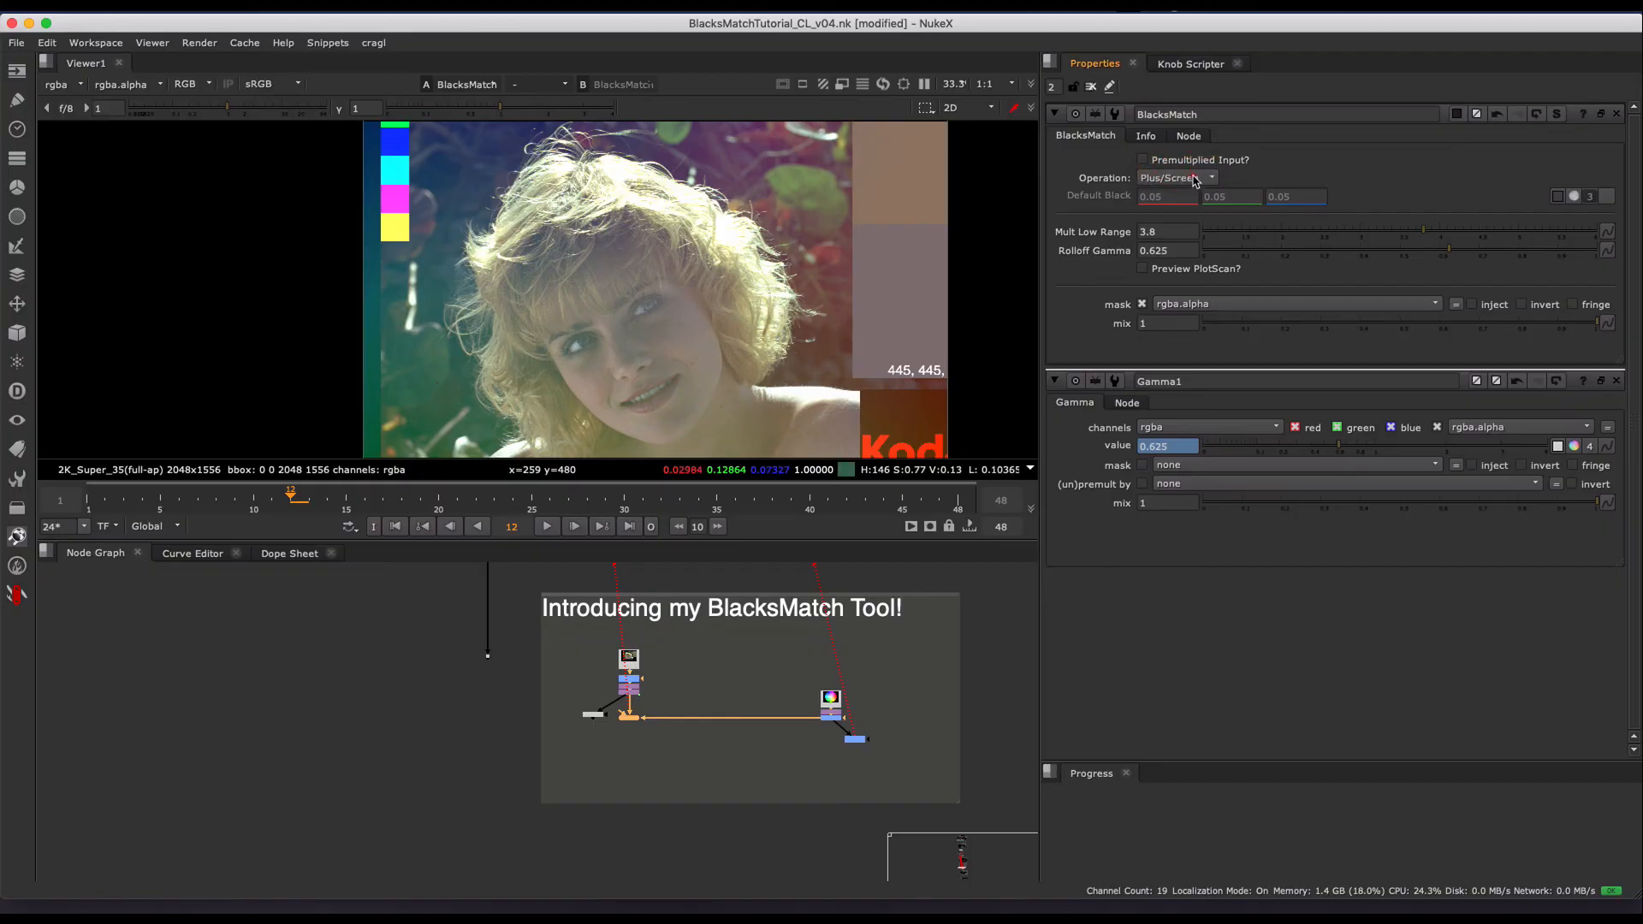
pyautogui.click(1177, 178)
pyautogui.click(1183, 182)
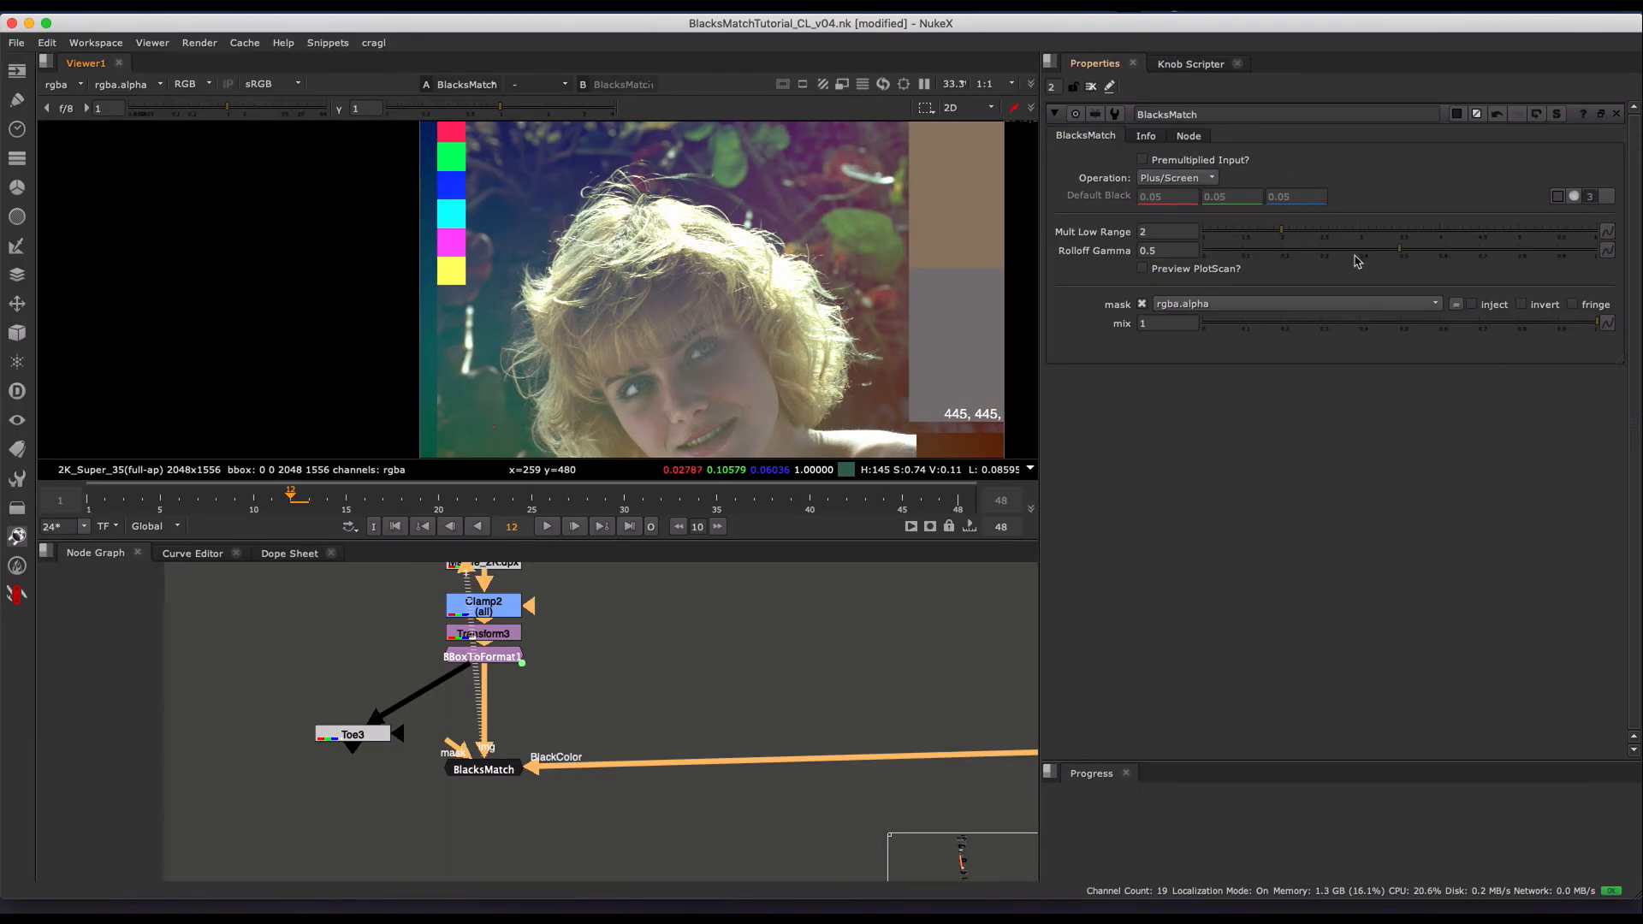
# - Raise BlacksMatch's Mult Low Range to 3.84 and Rolloff Gamma to 0.715, and check the whole image
pyautogui.moveTo(1360, 238); pyautogui.dragTo(1312, 237)
pyautogui.moveTo(1458, 244); pyautogui.dragTo(1424, 244)
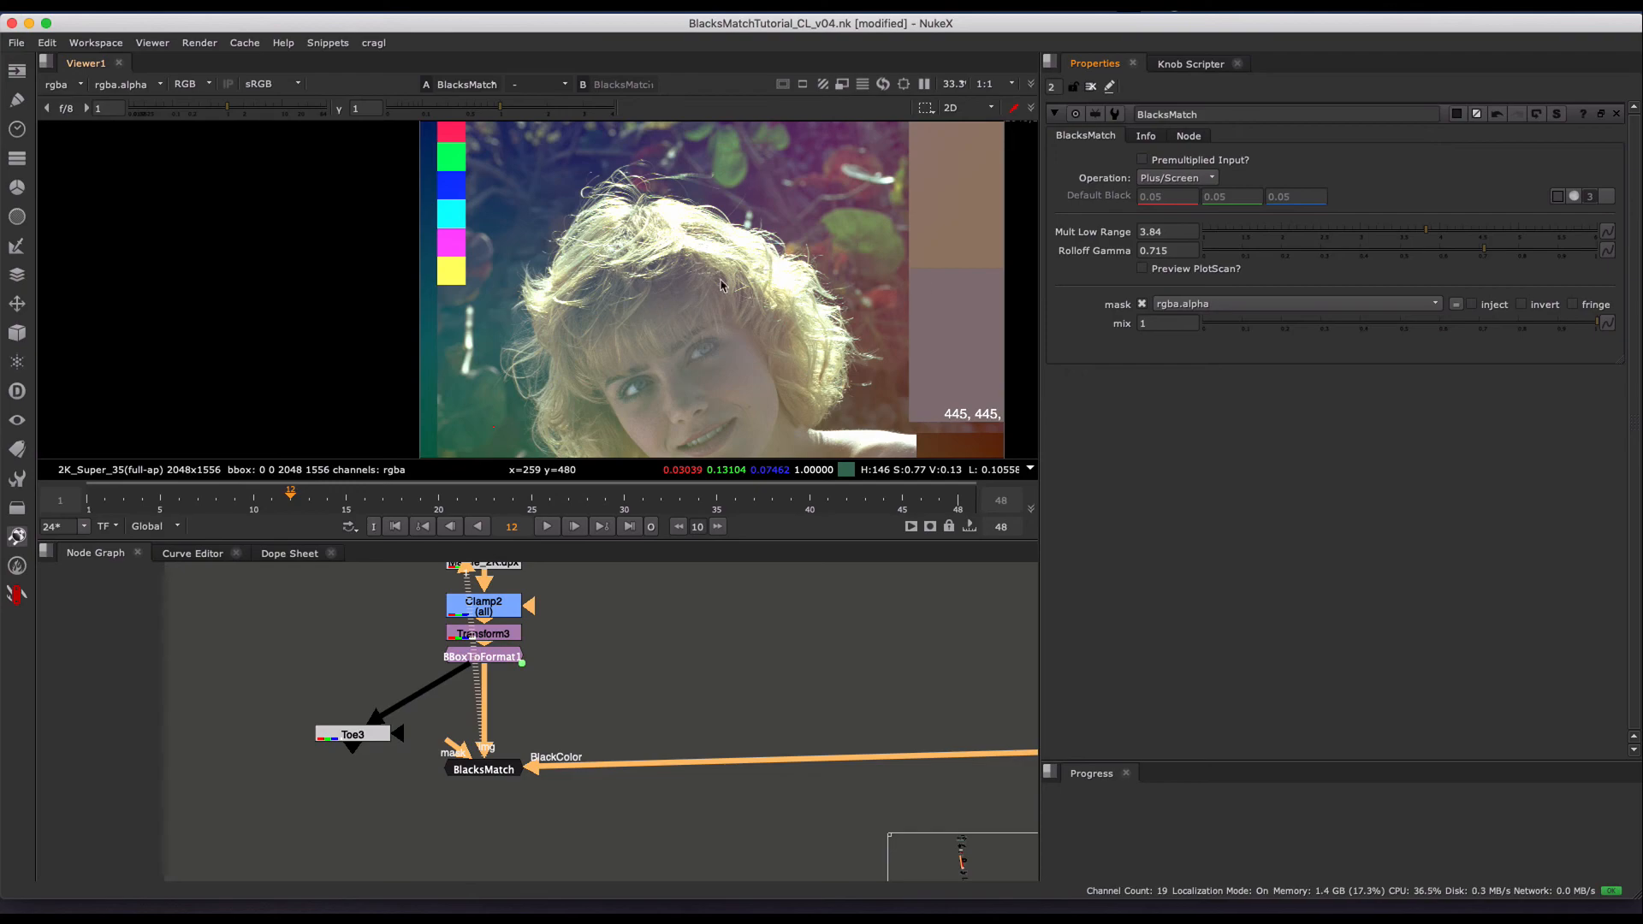
pyautogui.scroll(-3, 721, 285)
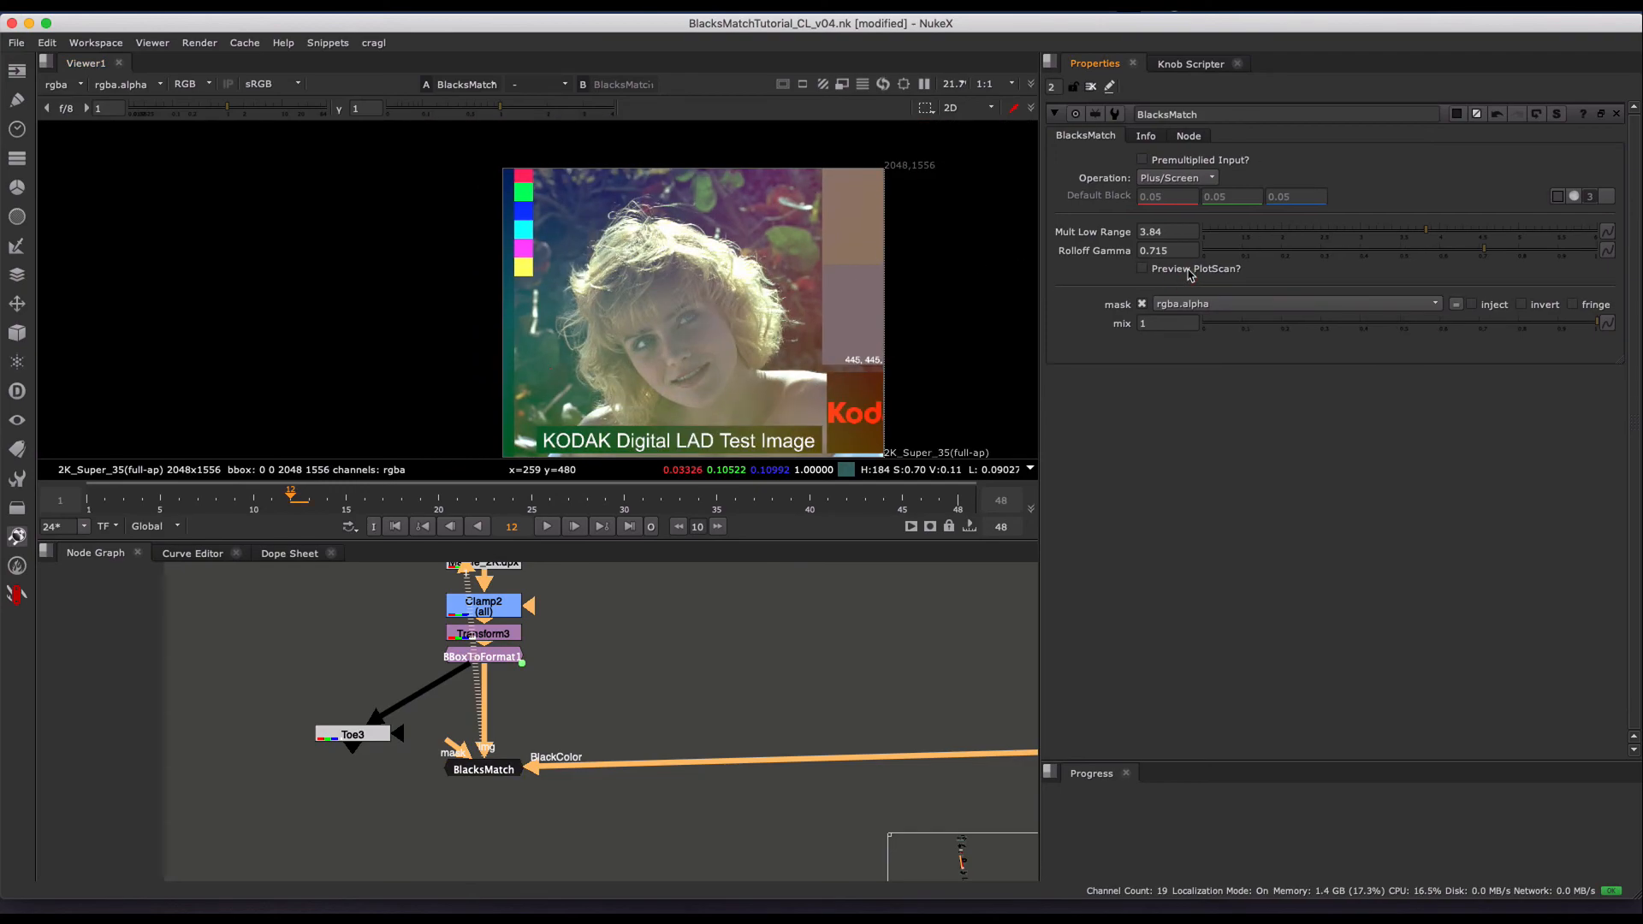
# - Enable Preview PlotScan on BlacksMatch and move its sampler to x 1260, y 304 near the woman's shoulder
pyautogui.click(1189, 271)
pyautogui.moveTo(673, 270); pyautogui.dragTo(647, 235, button='middle')
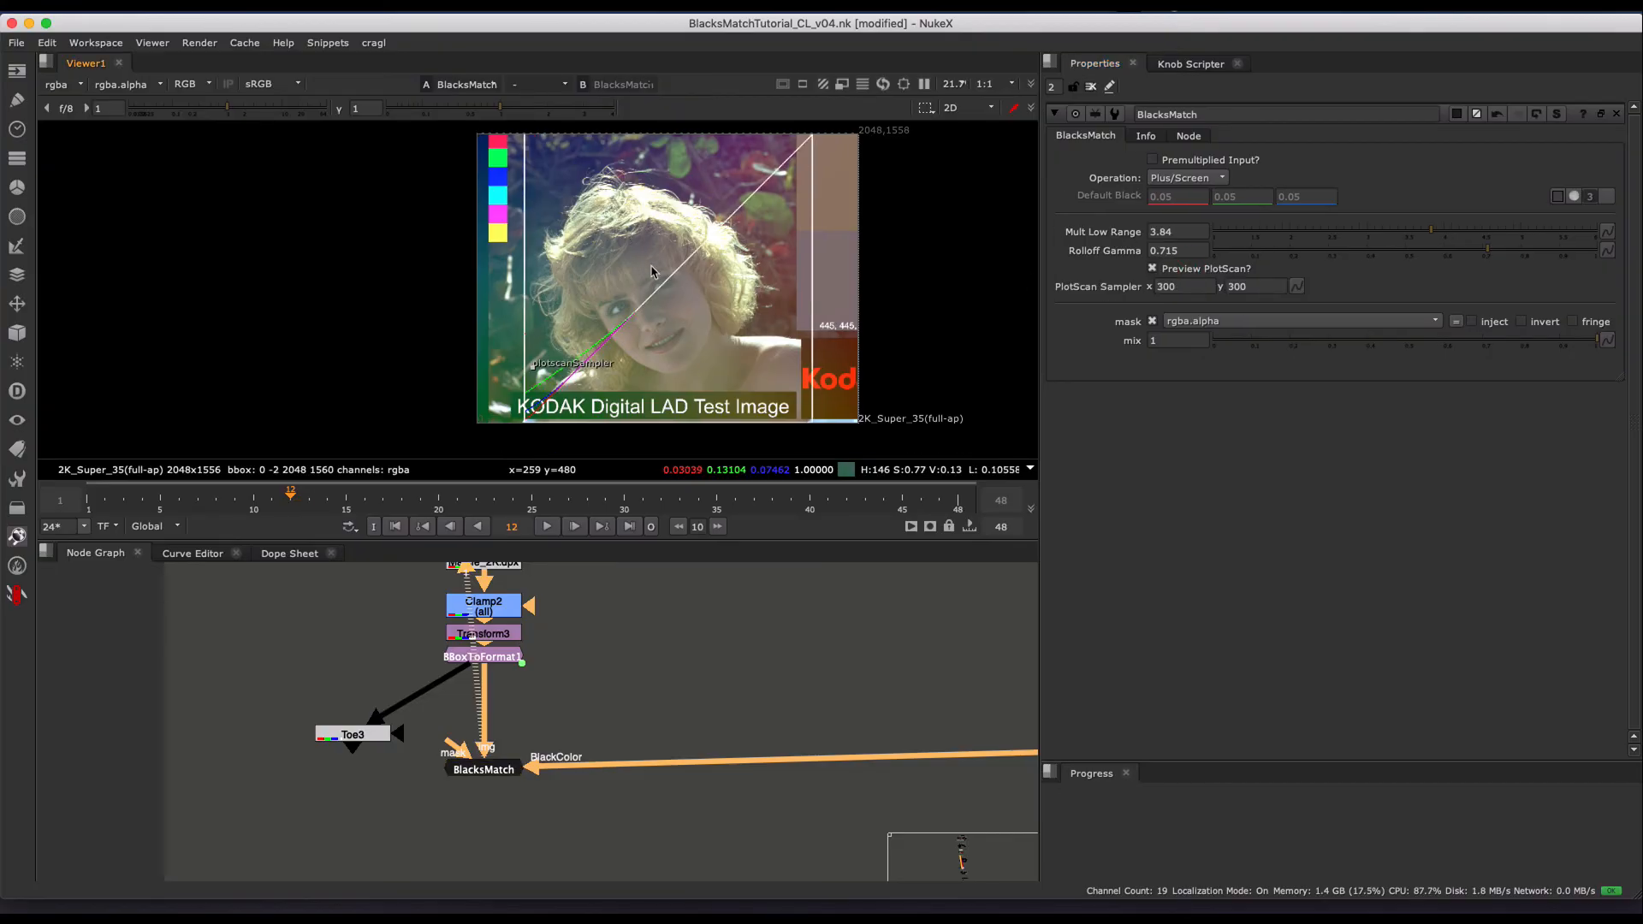
pyautogui.scroll(3, 613, 340)
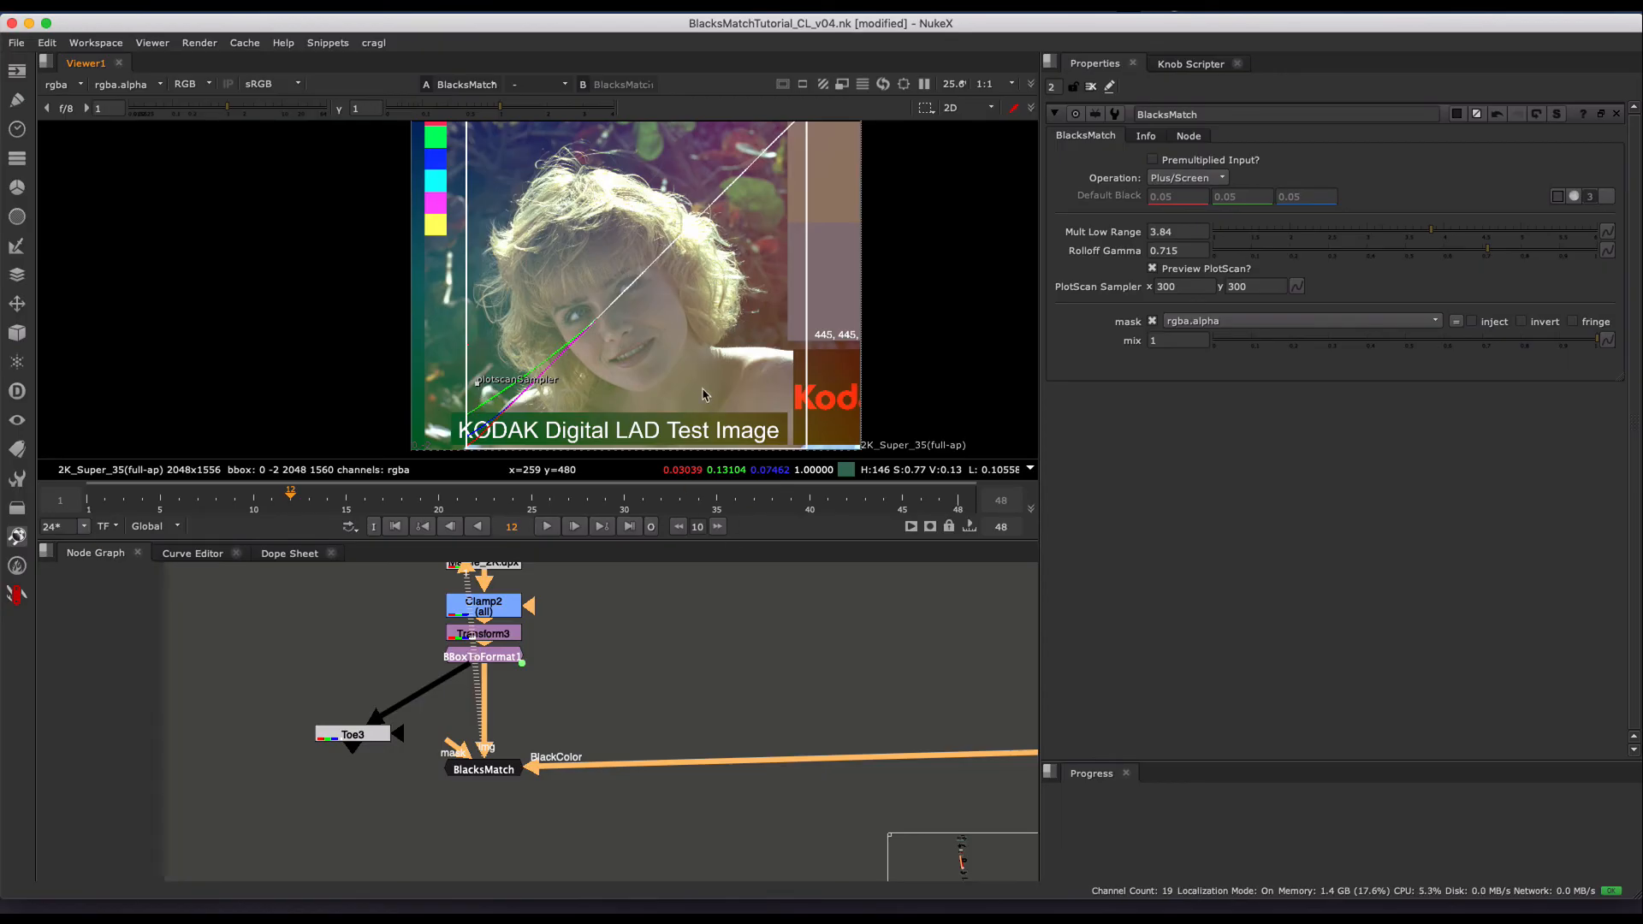
pyautogui.moveTo(485, 387); pyautogui.dragTo(679, 382)
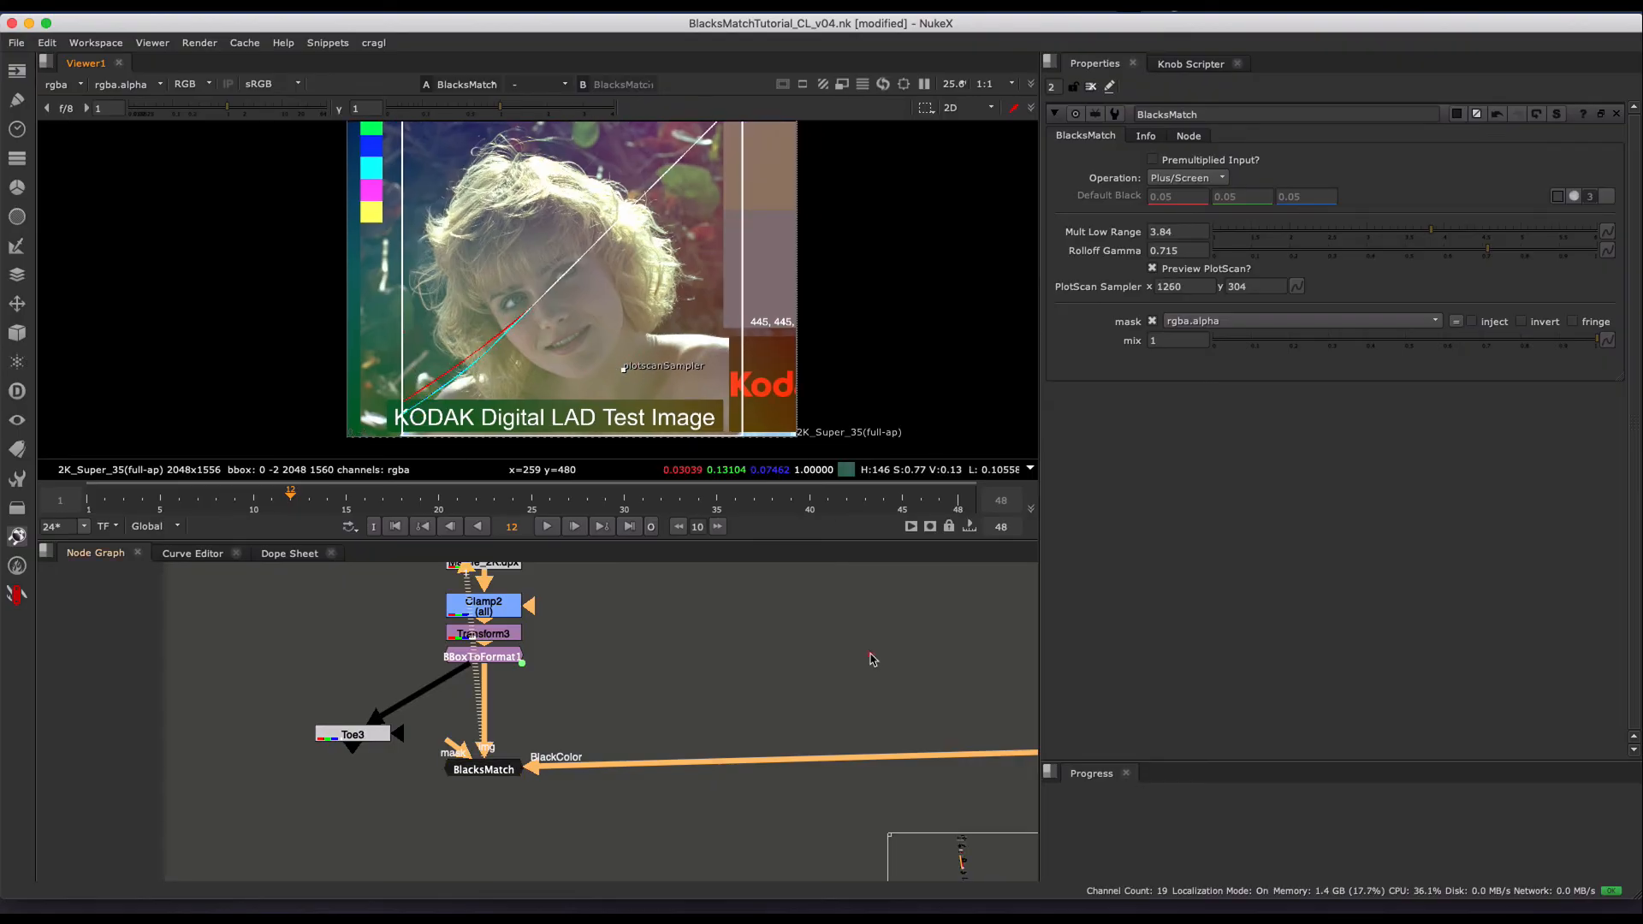
# - View the Grade10 gradient and move the PlotScan sampler to its blue area at x 430, y 1264
pyautogui.moveTo(959, 645); pyautogui.dragTo(710, 659, button='middle')
pyautogui.click(943, 765)
pyautogui.press('1')
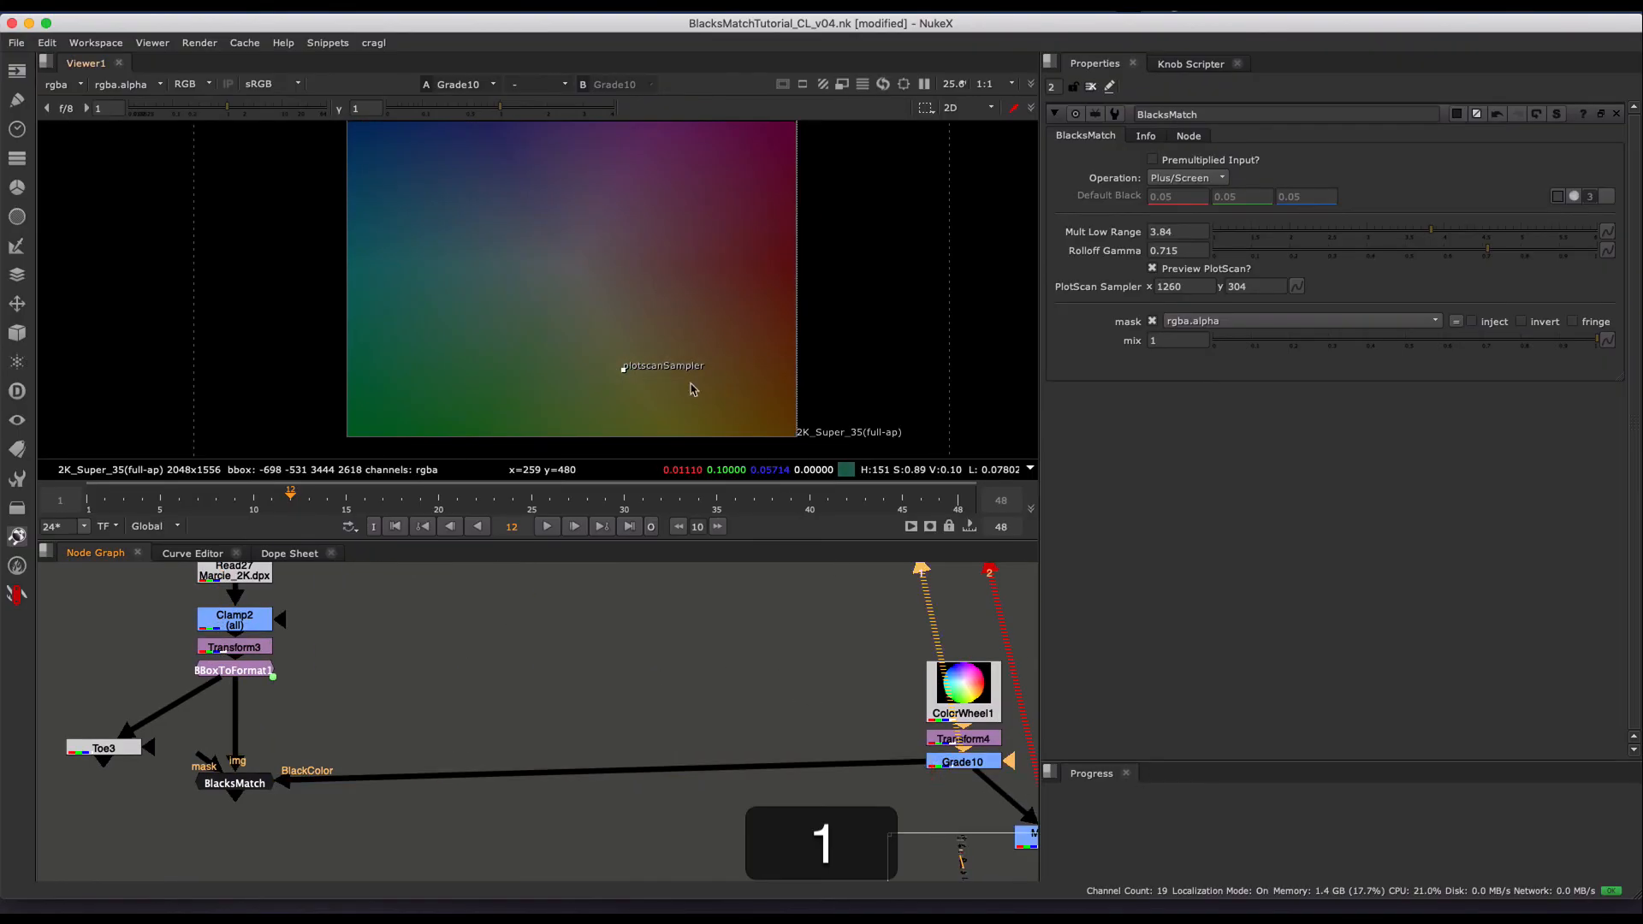
pyautogui.moveTo(622, 368); pyautogui.dragTo(441, 159)
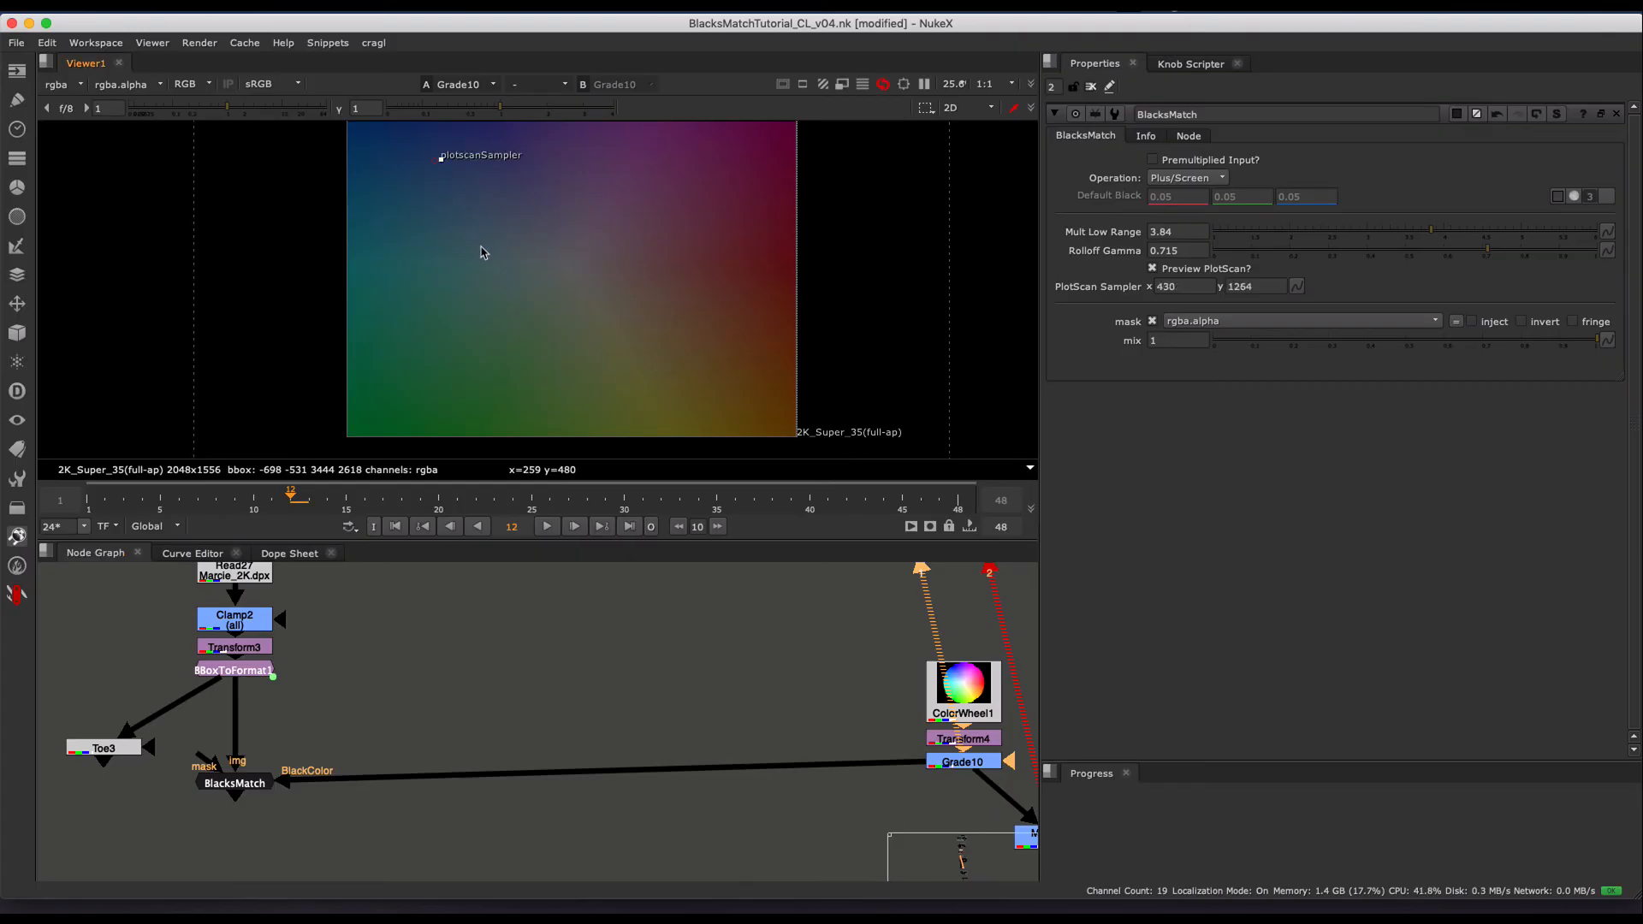
# - View BlacksMatch and move the PlotScan sampler beside the woman's hair, ending at x 1420, y 778
pyautogui.moveTo(311, 722); pyautogui.dragTo(166, 843)
pyautogui.press('1')
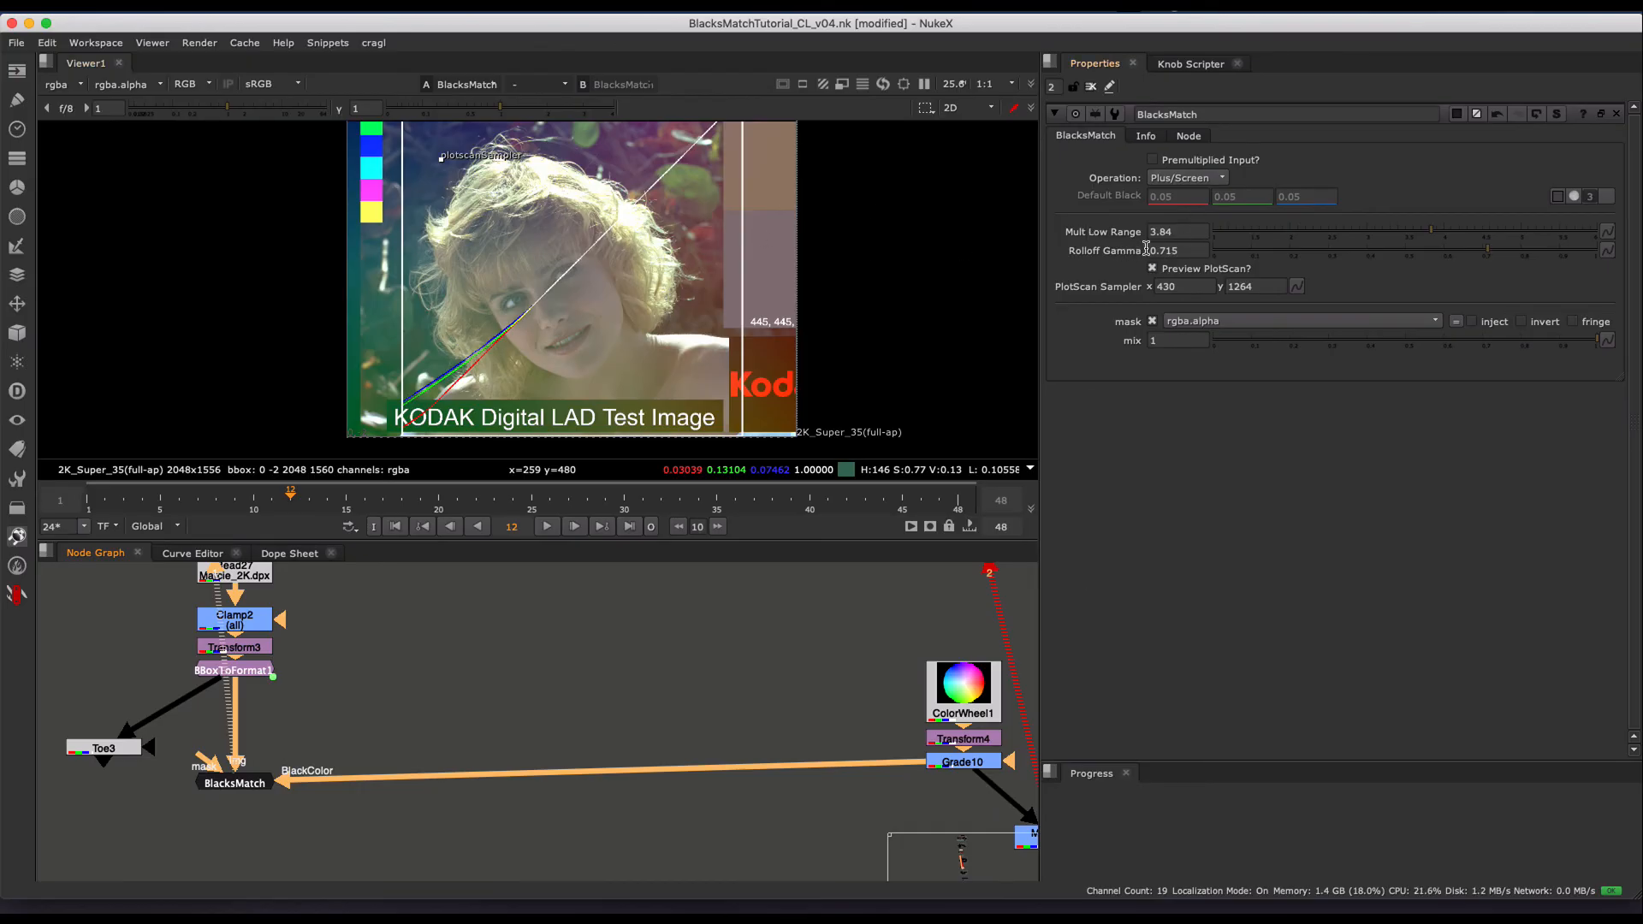
pyautogui.moveTo(446, 160); pyautogui.dragTo(648, 202)
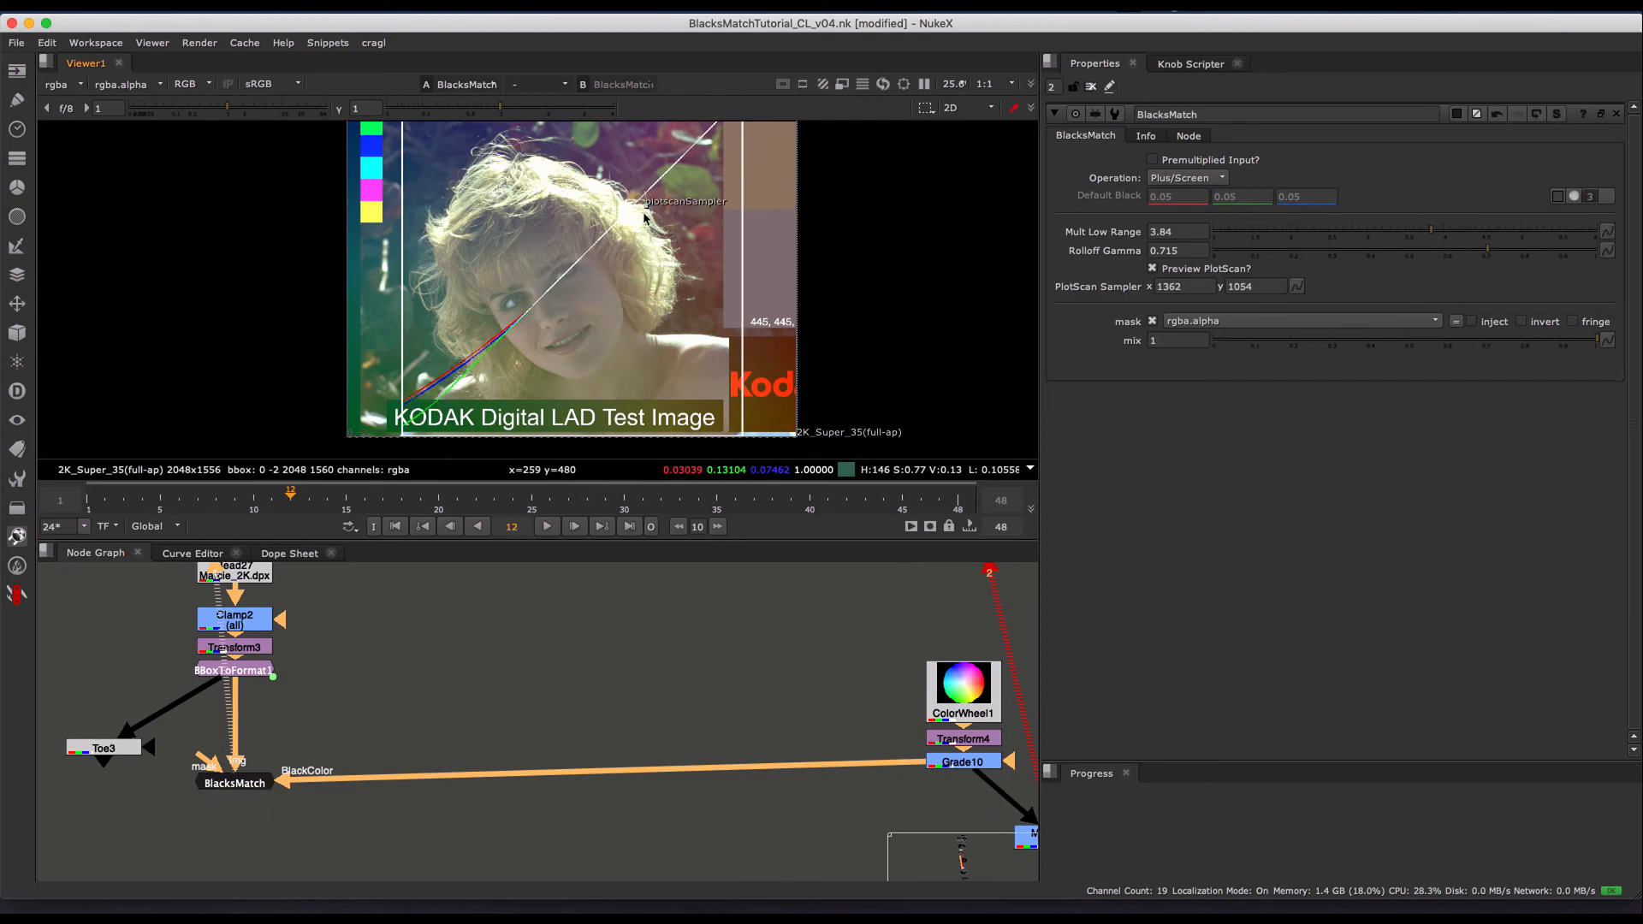
pyautogui.moveTo(645, 218); pyautogui.dragTo(658, 277)
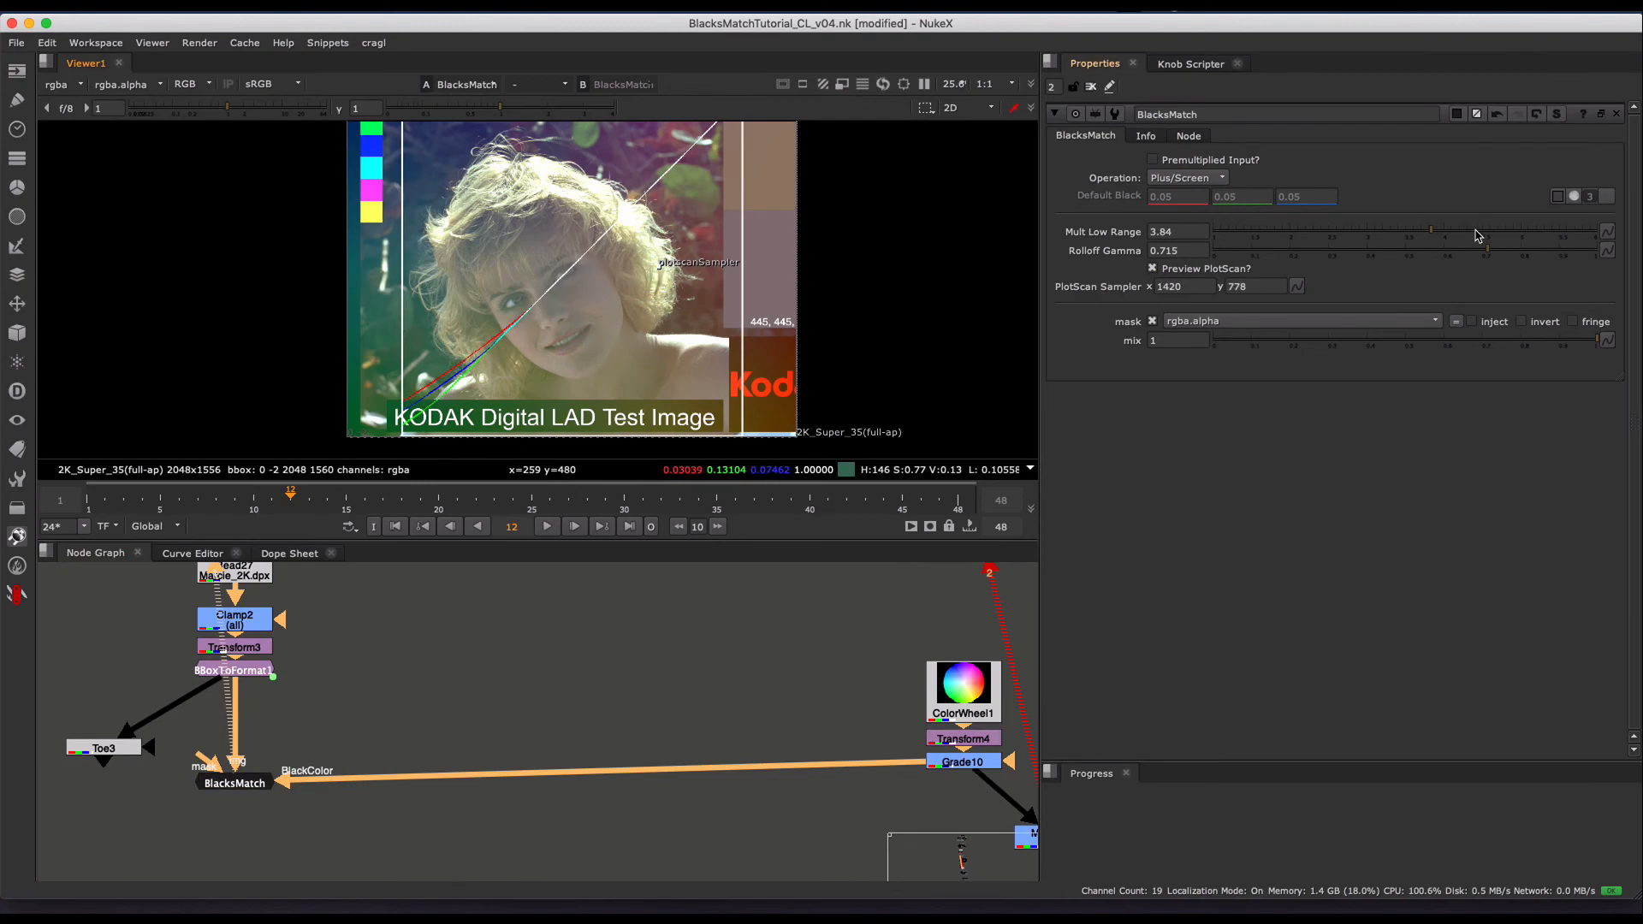
# - Lower BlacksMatch's Mult Low Range to 2.5 and inspect the dark end of the plotted curves
pyautogui.click(1331, 231)
pyautogui.scroll(4, 434, 374)
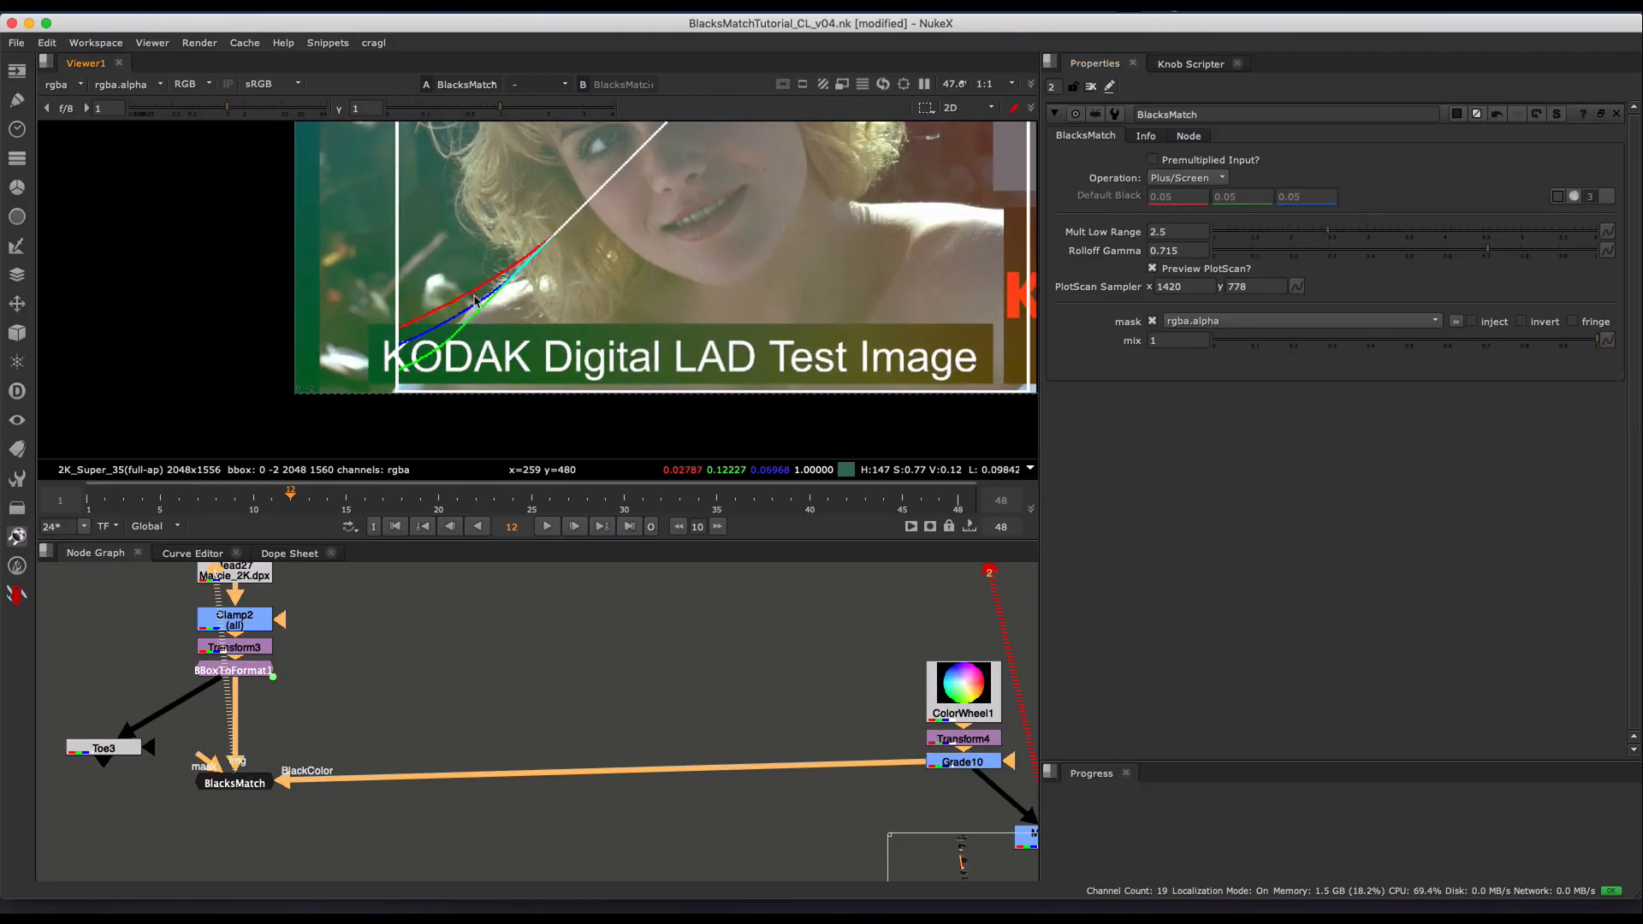
pyautogui.scroll(1, 475, 301)
# - Try lower Rolloff Gamma values down to 0.125 while watching the plotted curves, and set it to 0.39
pyautogui.click(1367, 252)
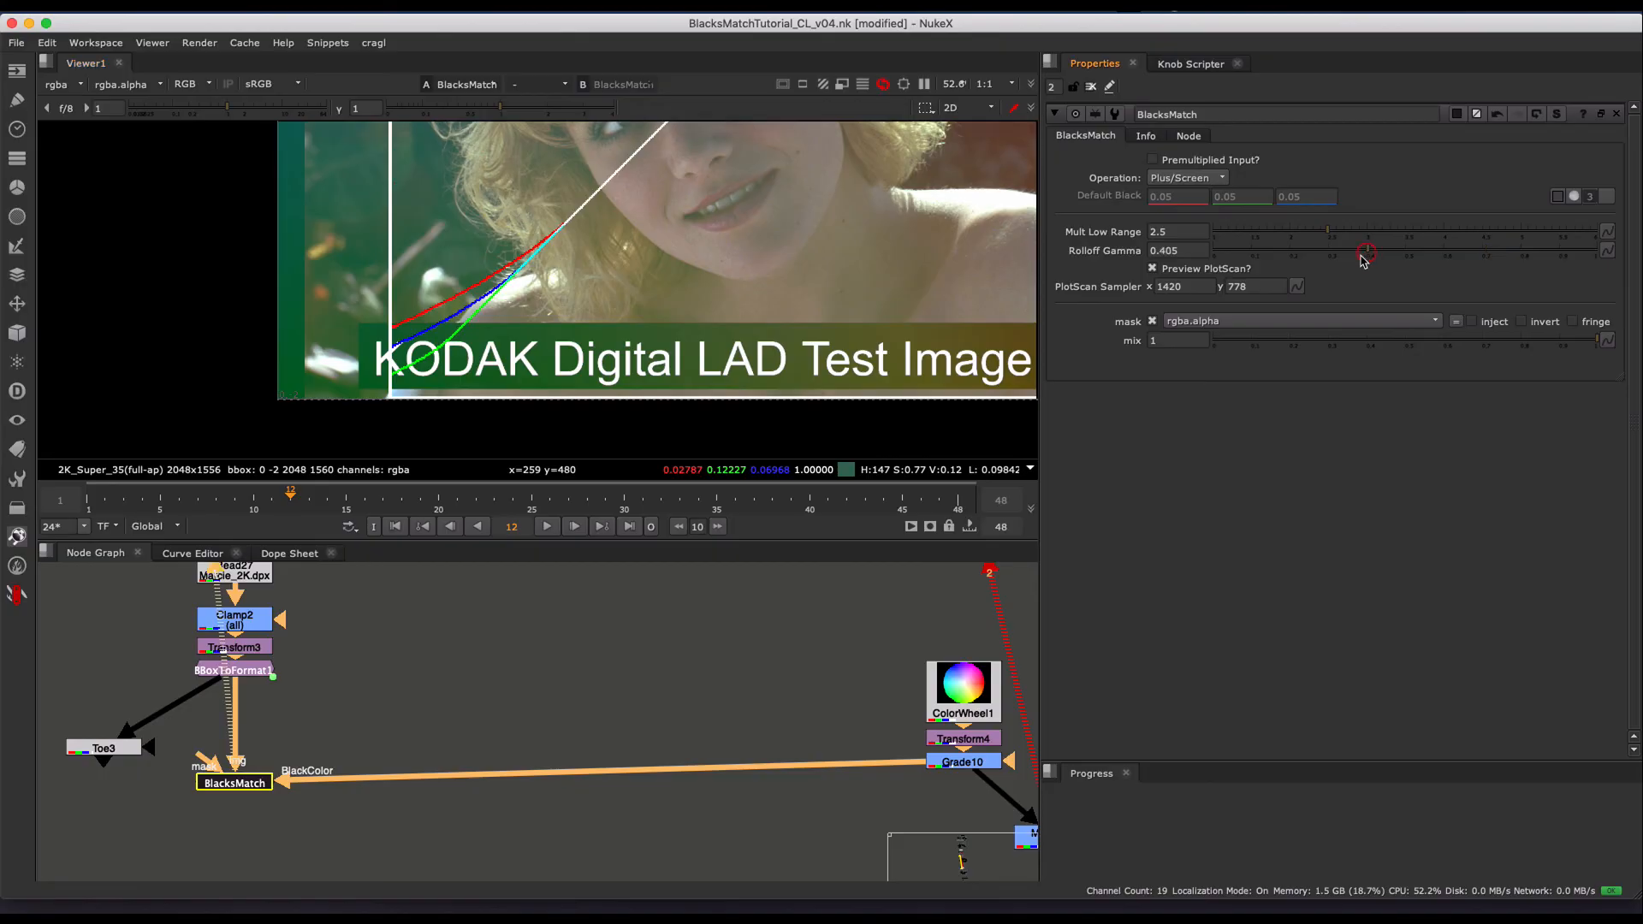
pyautogui.moveTo(1364, 256); pyautogui.dragTo(1343, 251)
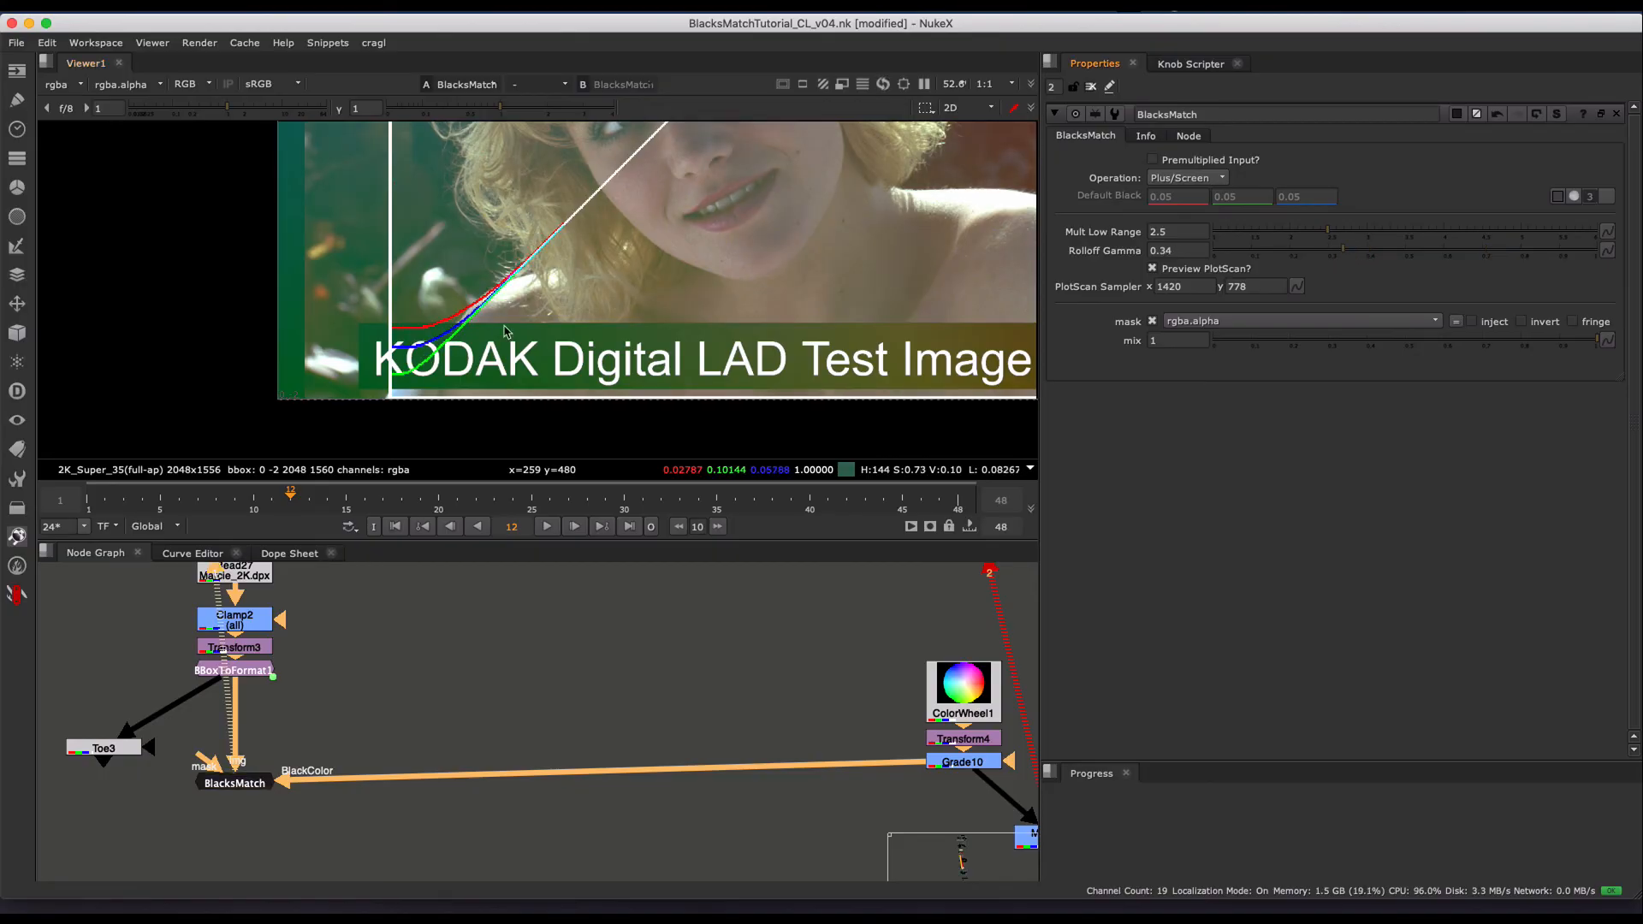
pyautogui.click(1293, 253)
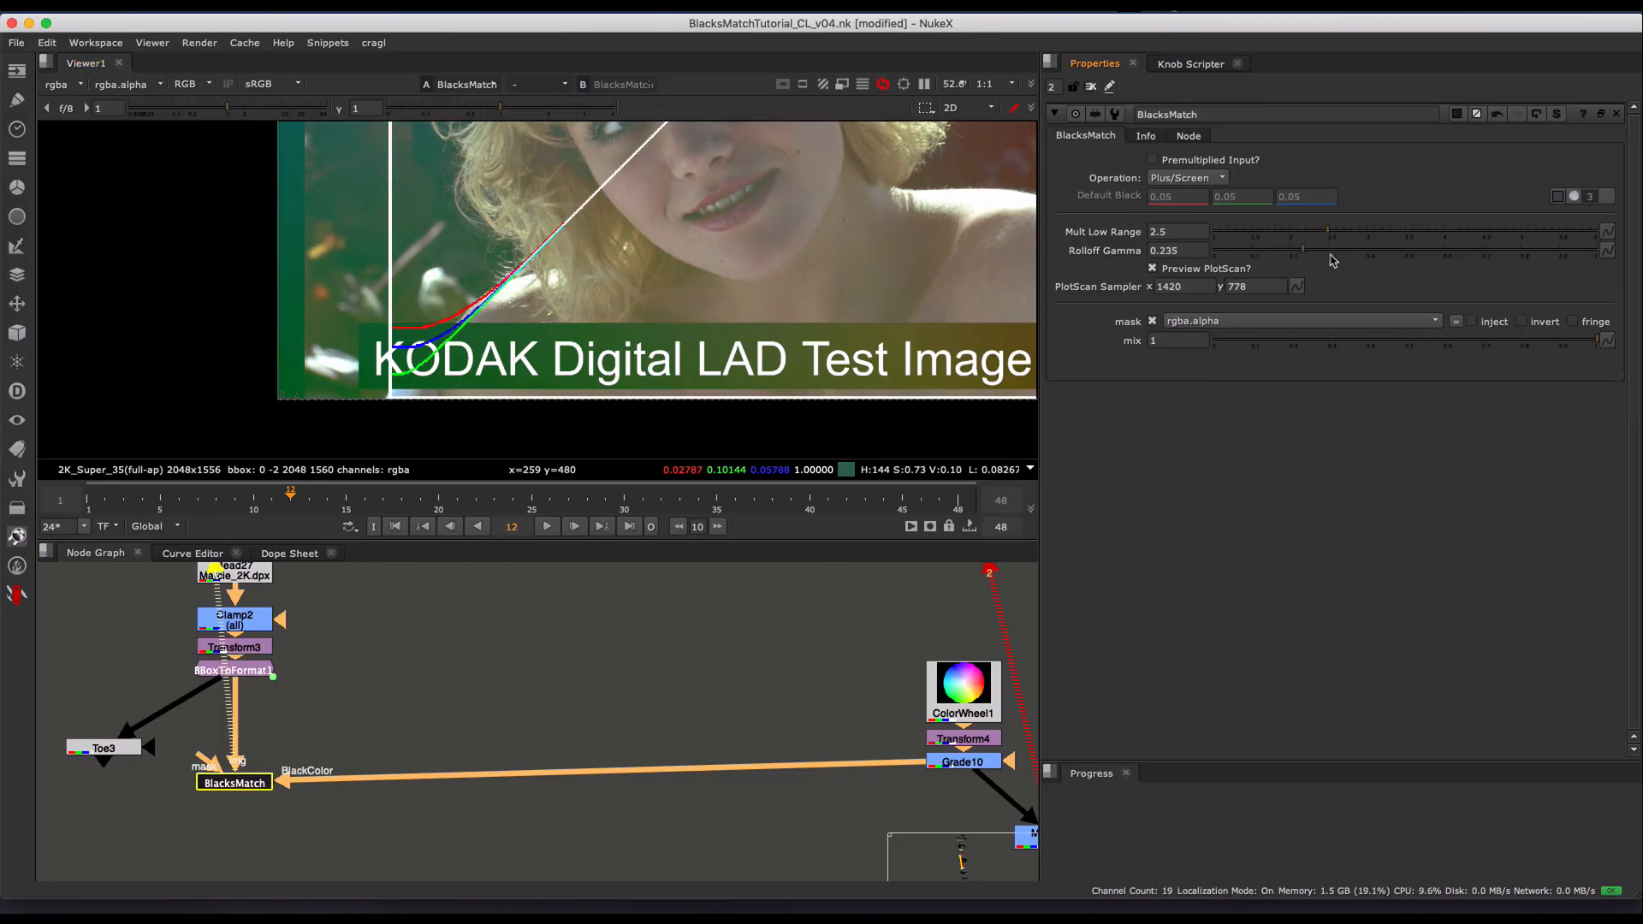
pyautogui.moveTo(1333, 260); pyautogui.dragTo(1264, 255)
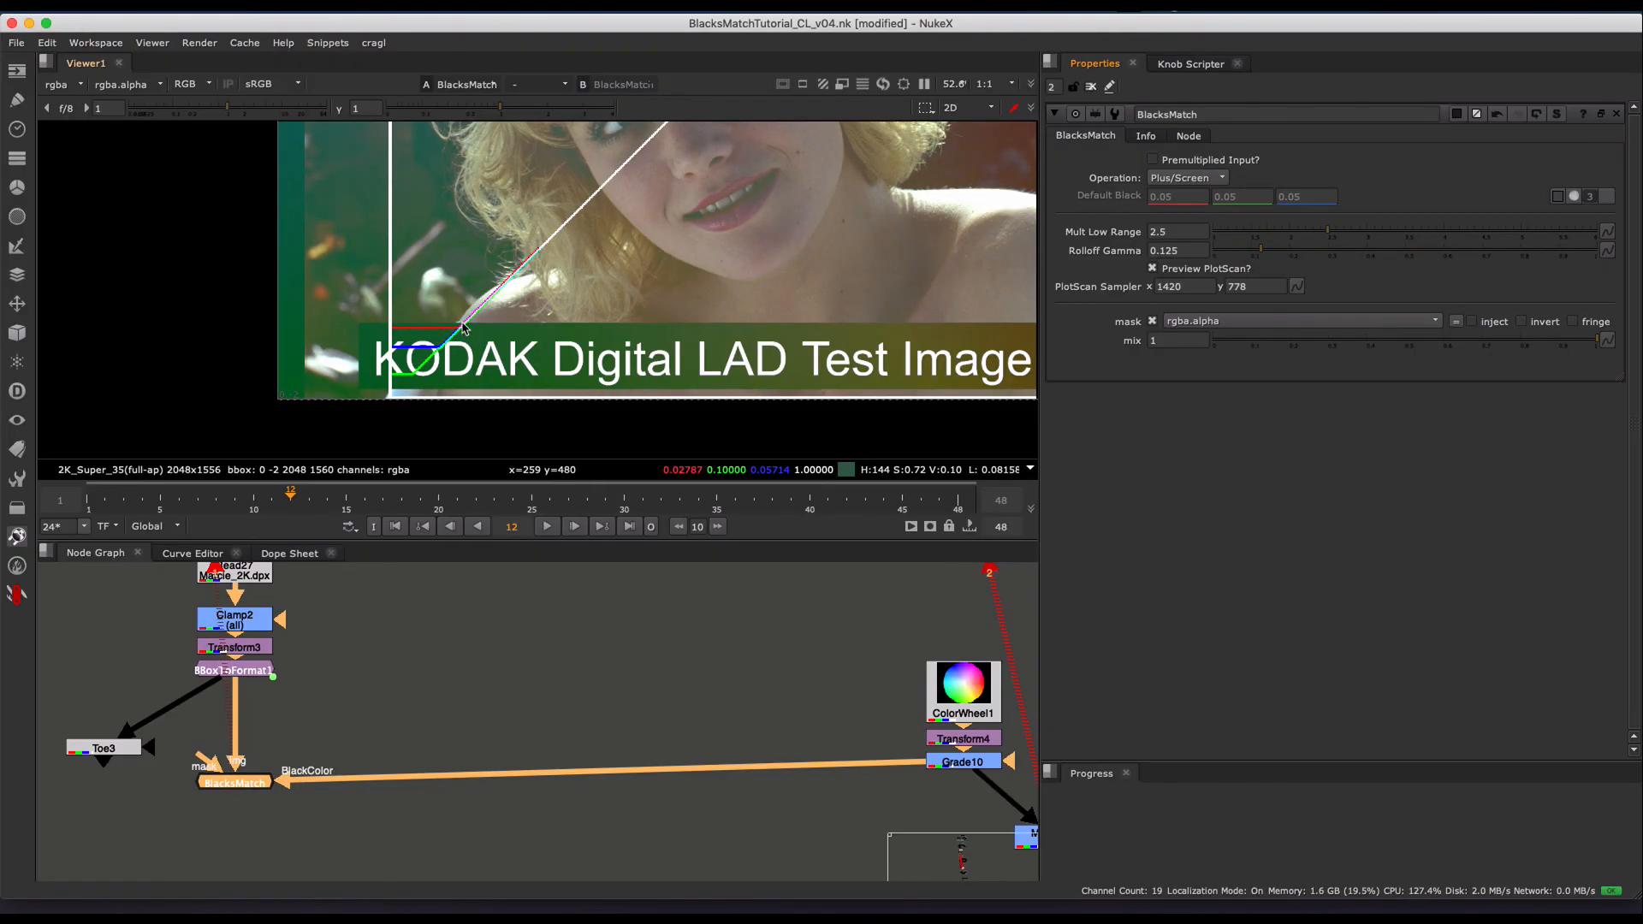
pyautogui.scroll(3, 441, 325)
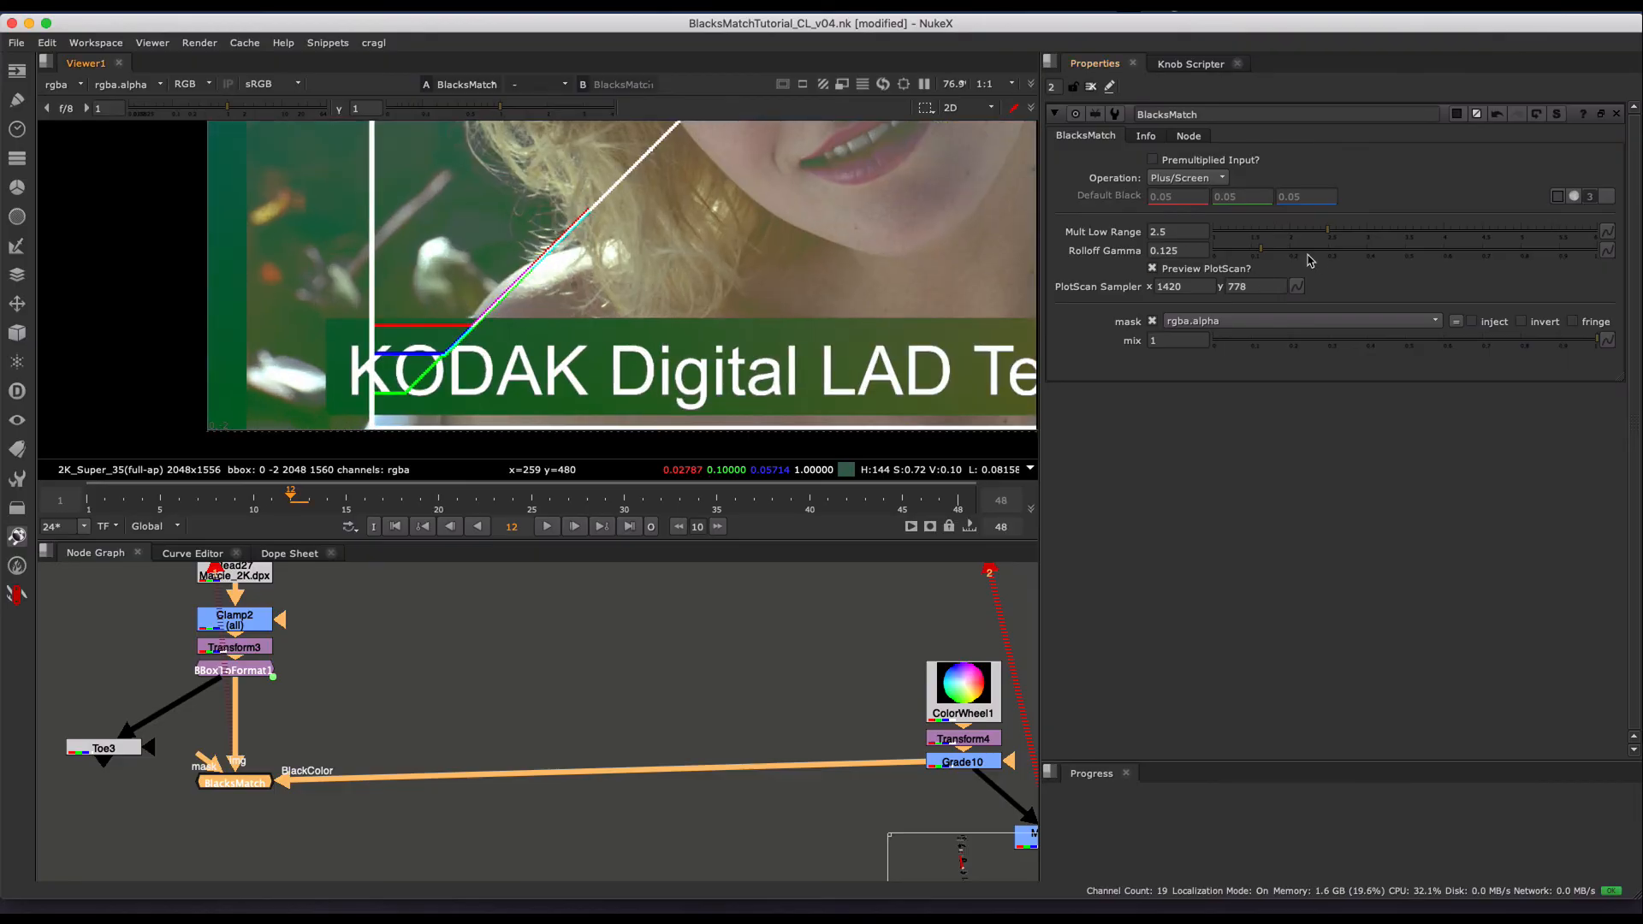
pyautogui.moveTo(1310, 259); pyautogui.dragTo(1359, 257)
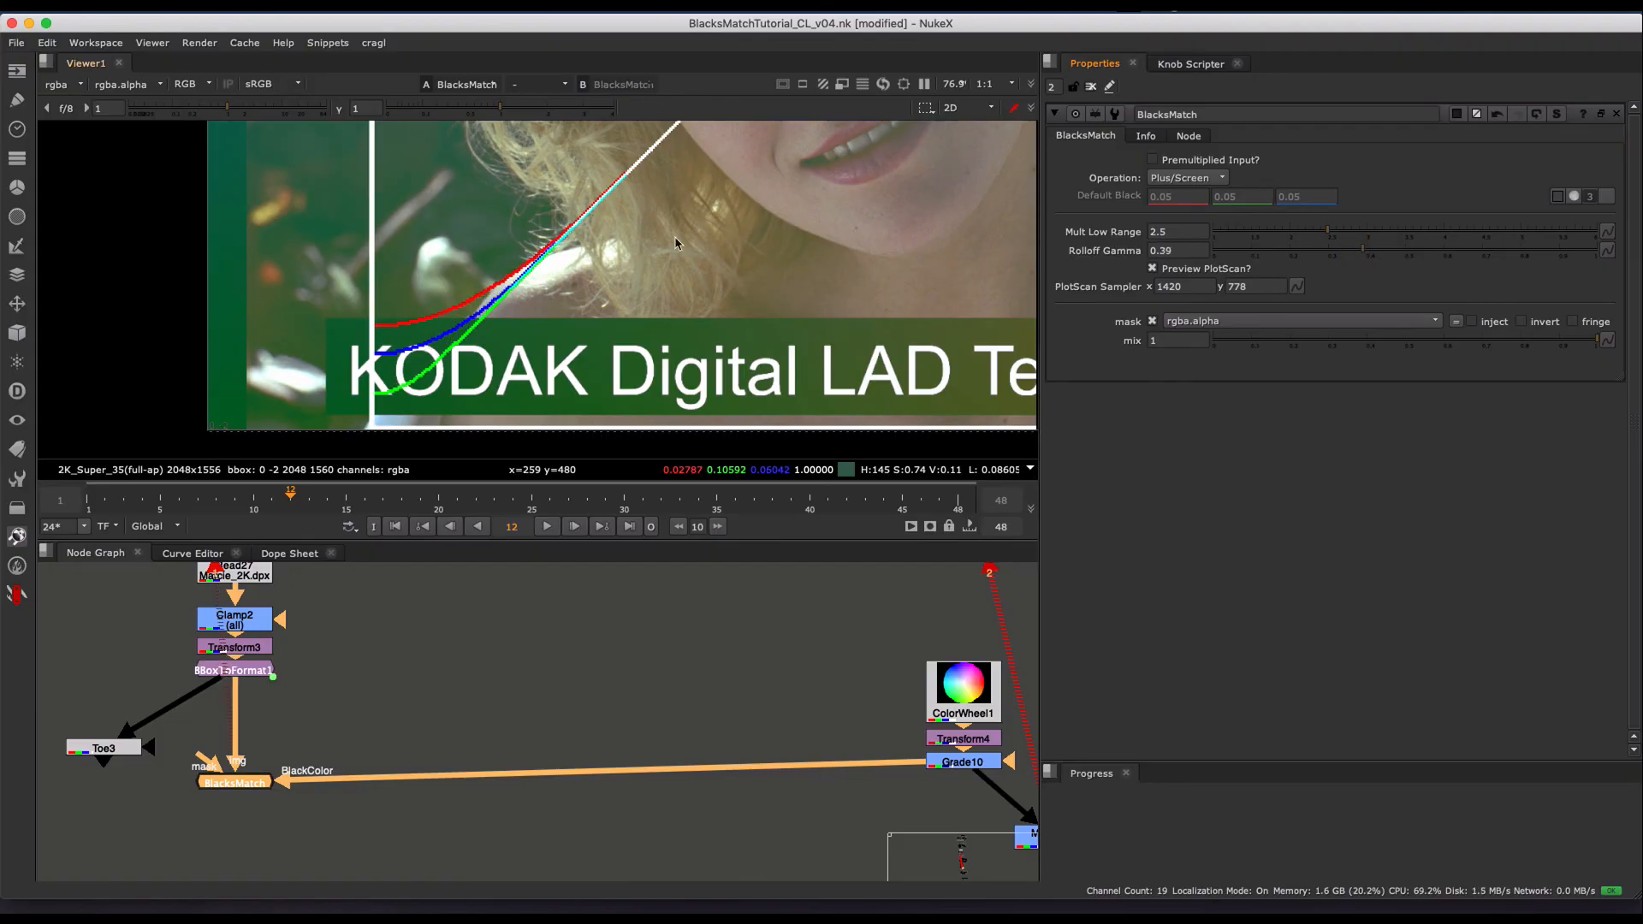
pyautogui.scroll(-8, 675, 243)
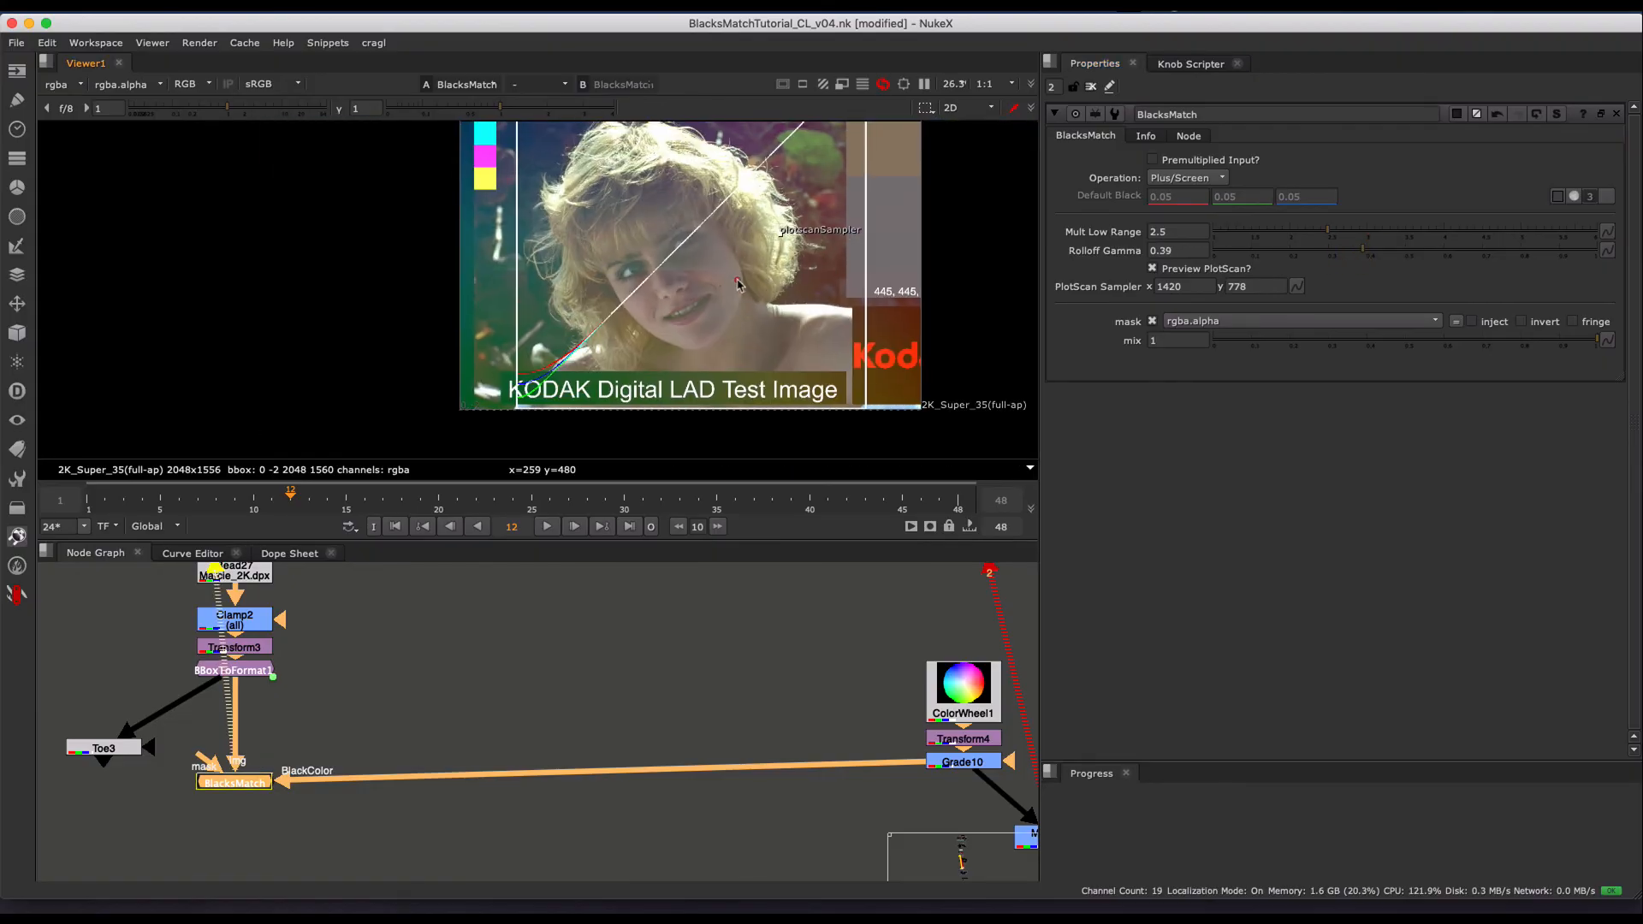
# - Hide BlacksMatch's PlotScan preview and try a Mult Low Range of 3.68 with a Rolloff Gamma of 0.575
pyautogui.scroll(2, 739, 283)
pyautogui.click(736, 280)
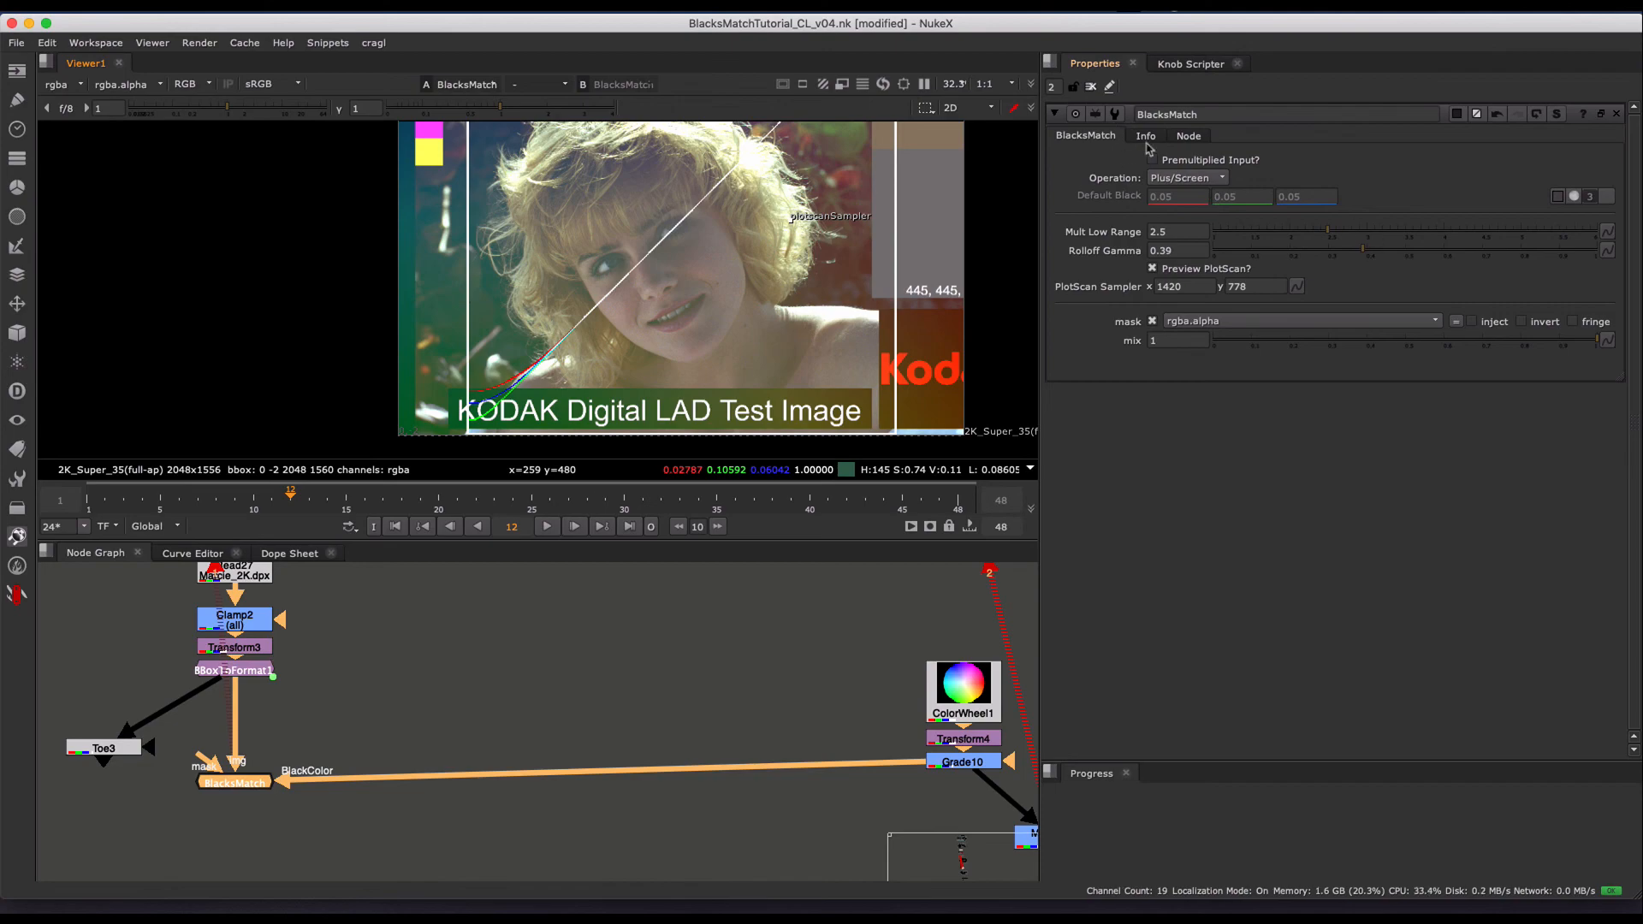
pyautogui.click(1185, 272)
pyautogui.click(1416, 232)
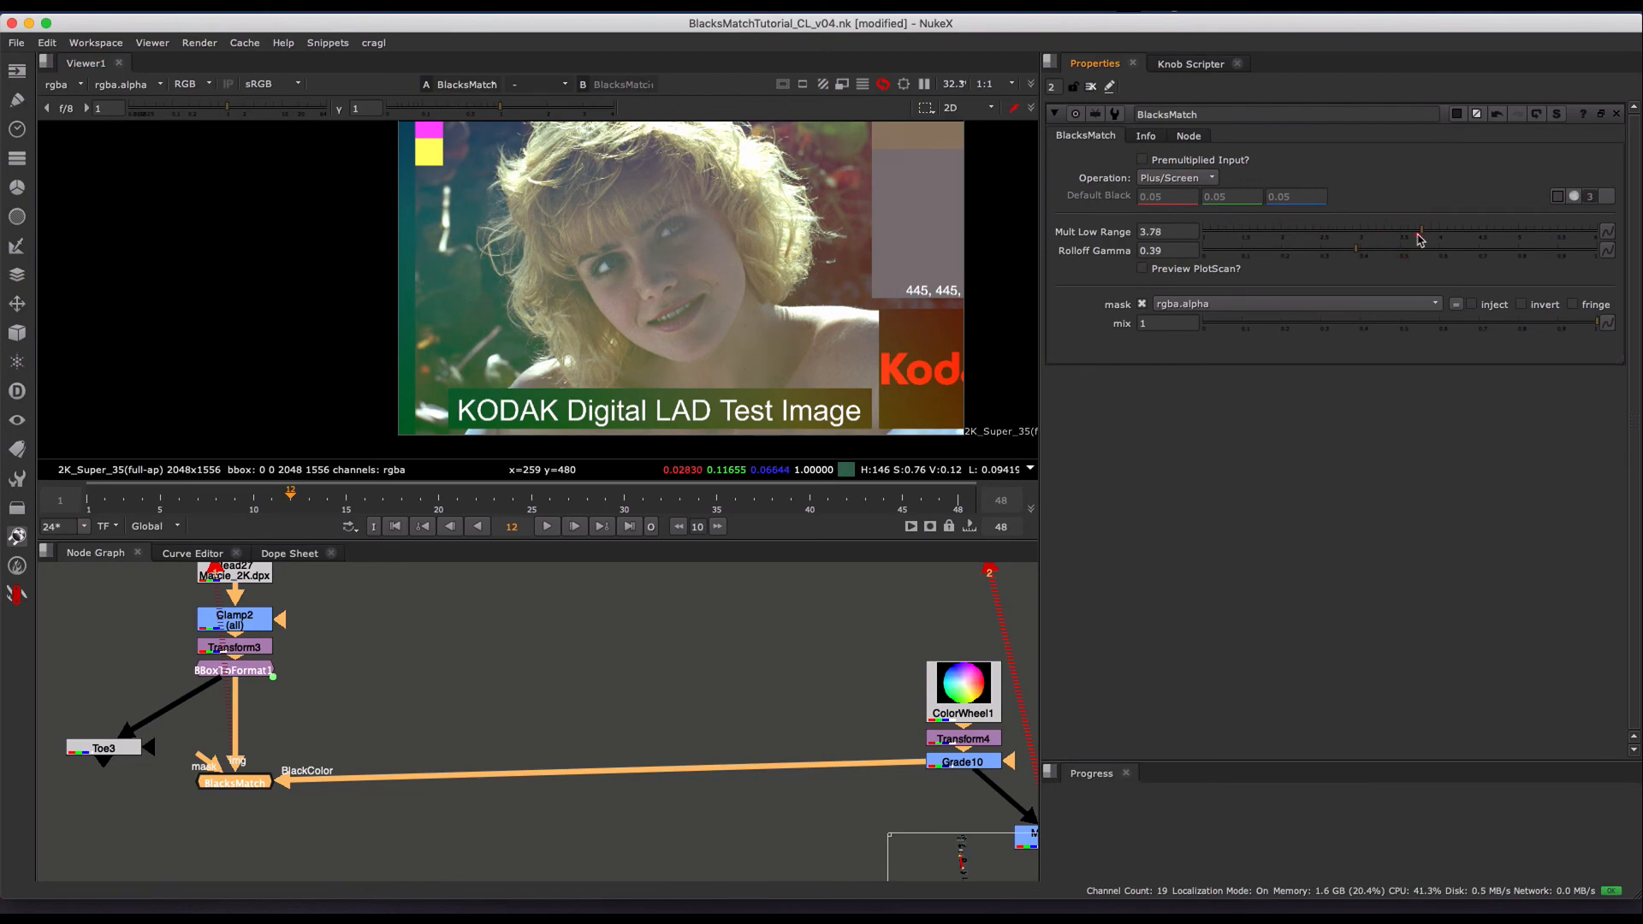
pyautogui.click(1429, 250)
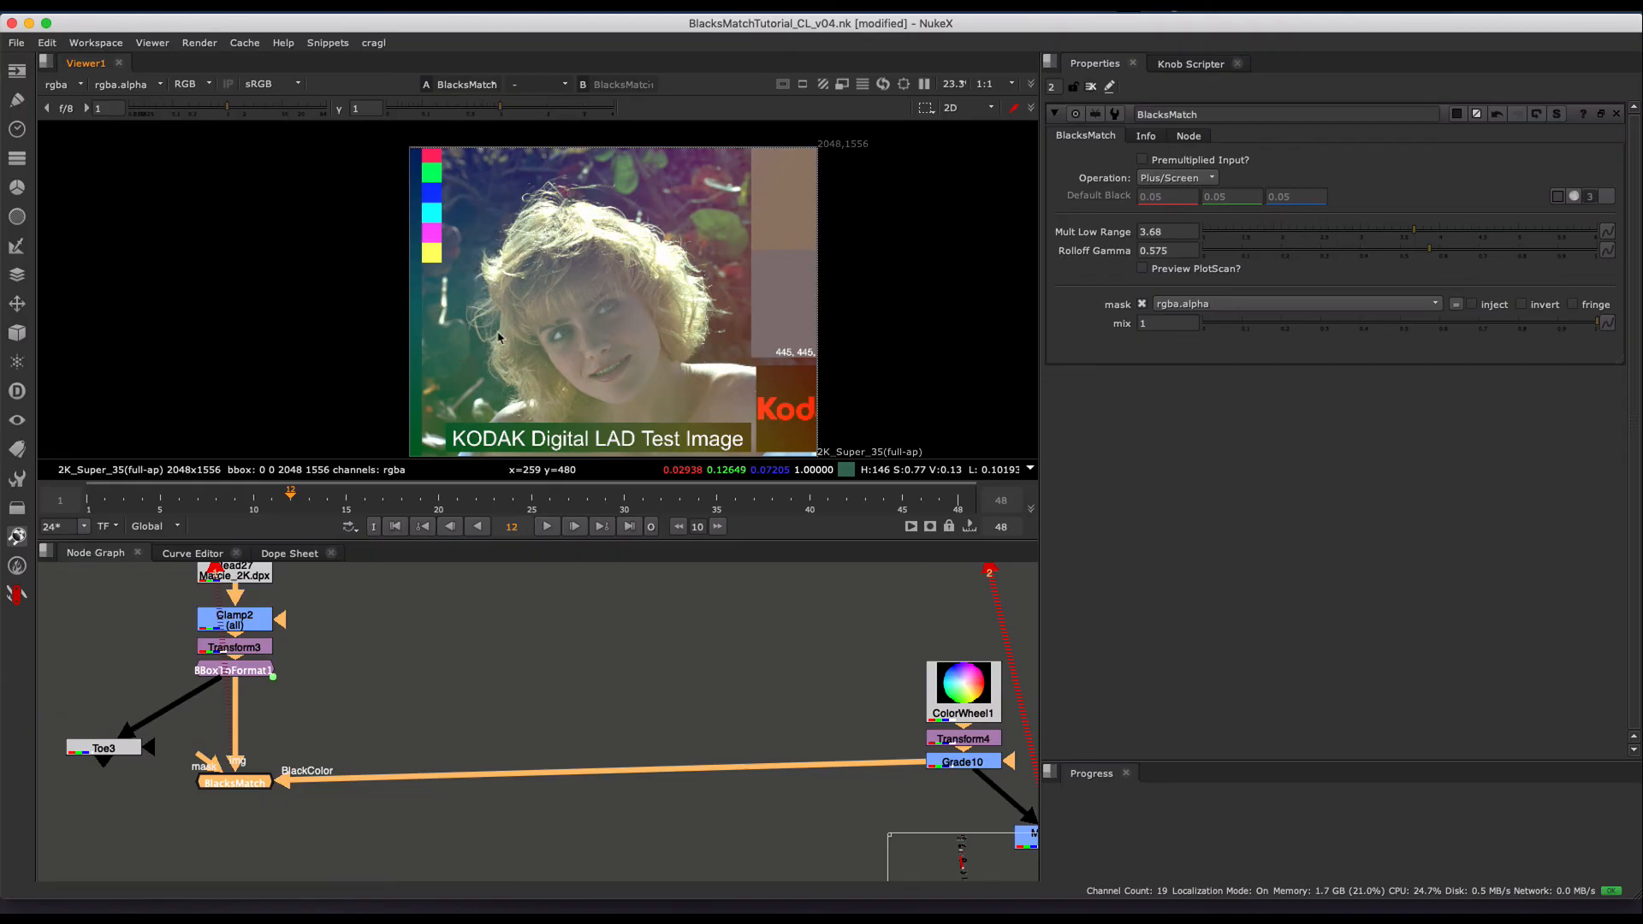
# - With the PlotScan curves shown, set Mult Low Range to 2.22 and Rolloff Gamma to 0.61, and hide the preview
pyautogui.click(1174, 273)
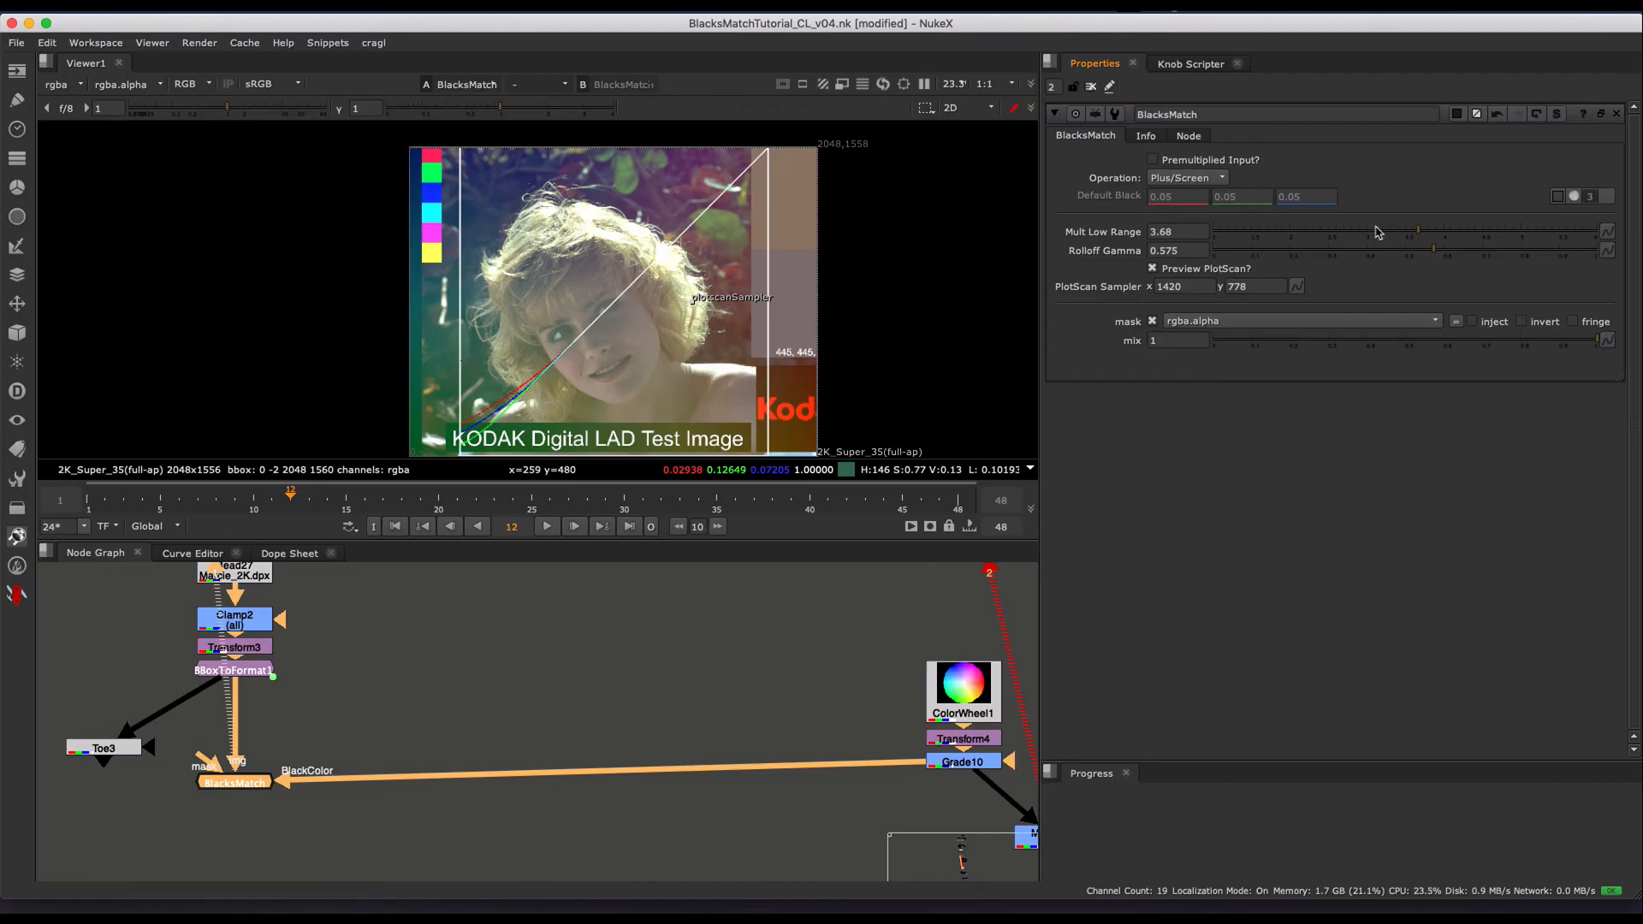
pyautogui.moveTo(1376, 229); pyautogui.dragTo(1307, 228)
pyautogui.moveTo(579, 325); pyautogui.dragTo(634, 276, button='middle')
pyautogui.scroll(1, 636, 270)
pyautogui.click(1489, 256)
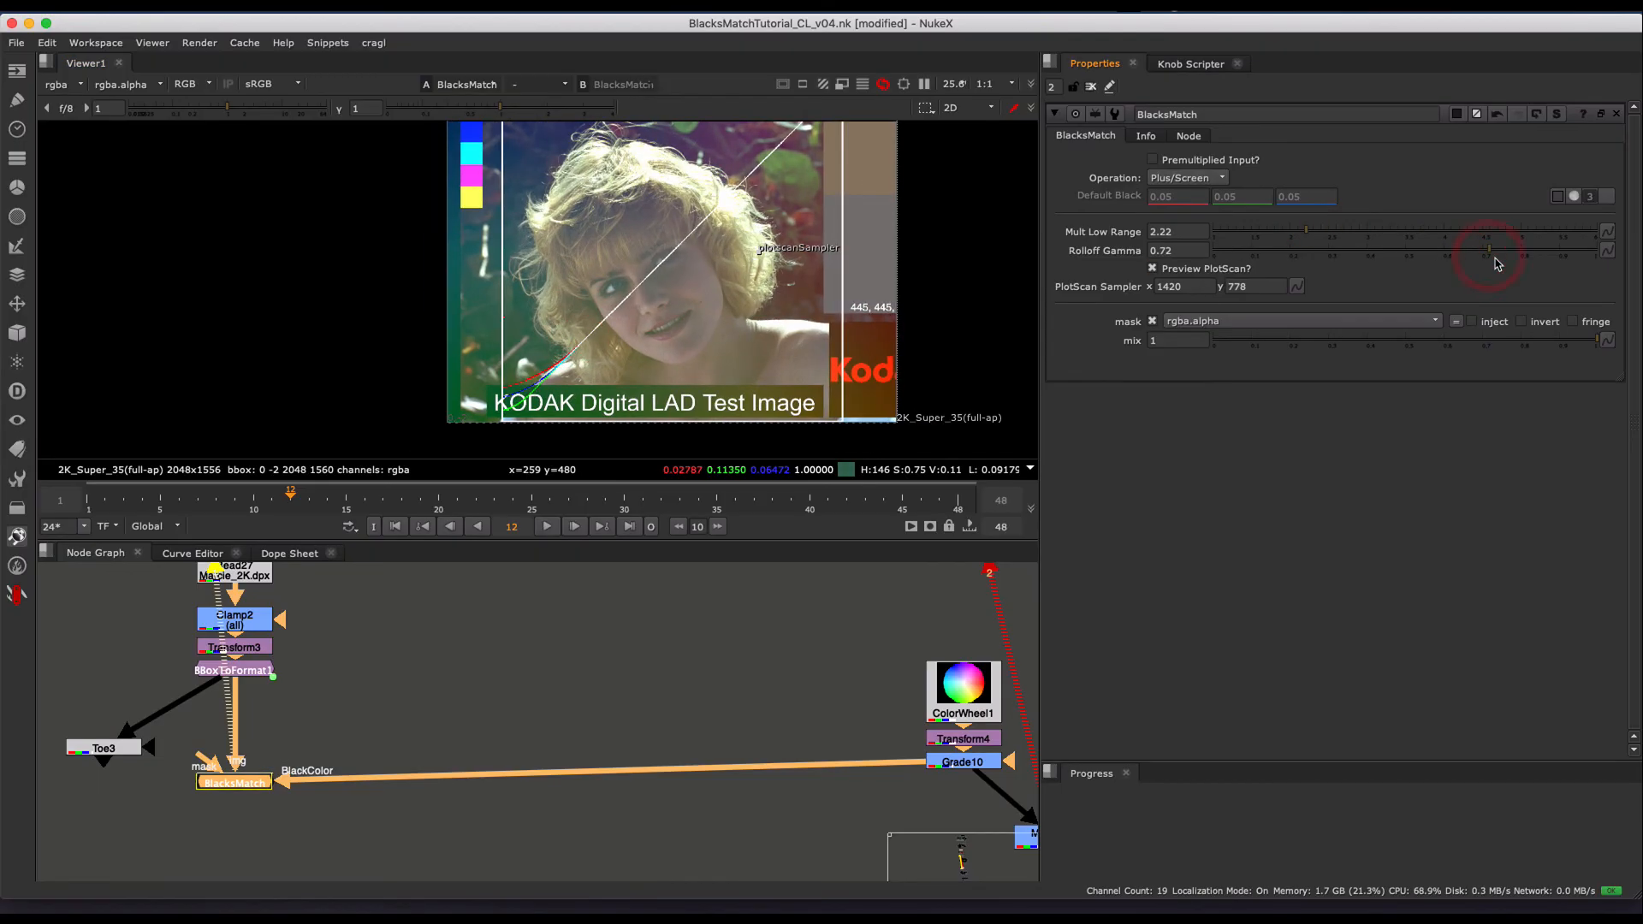
pyautogui.click(1447, 252)
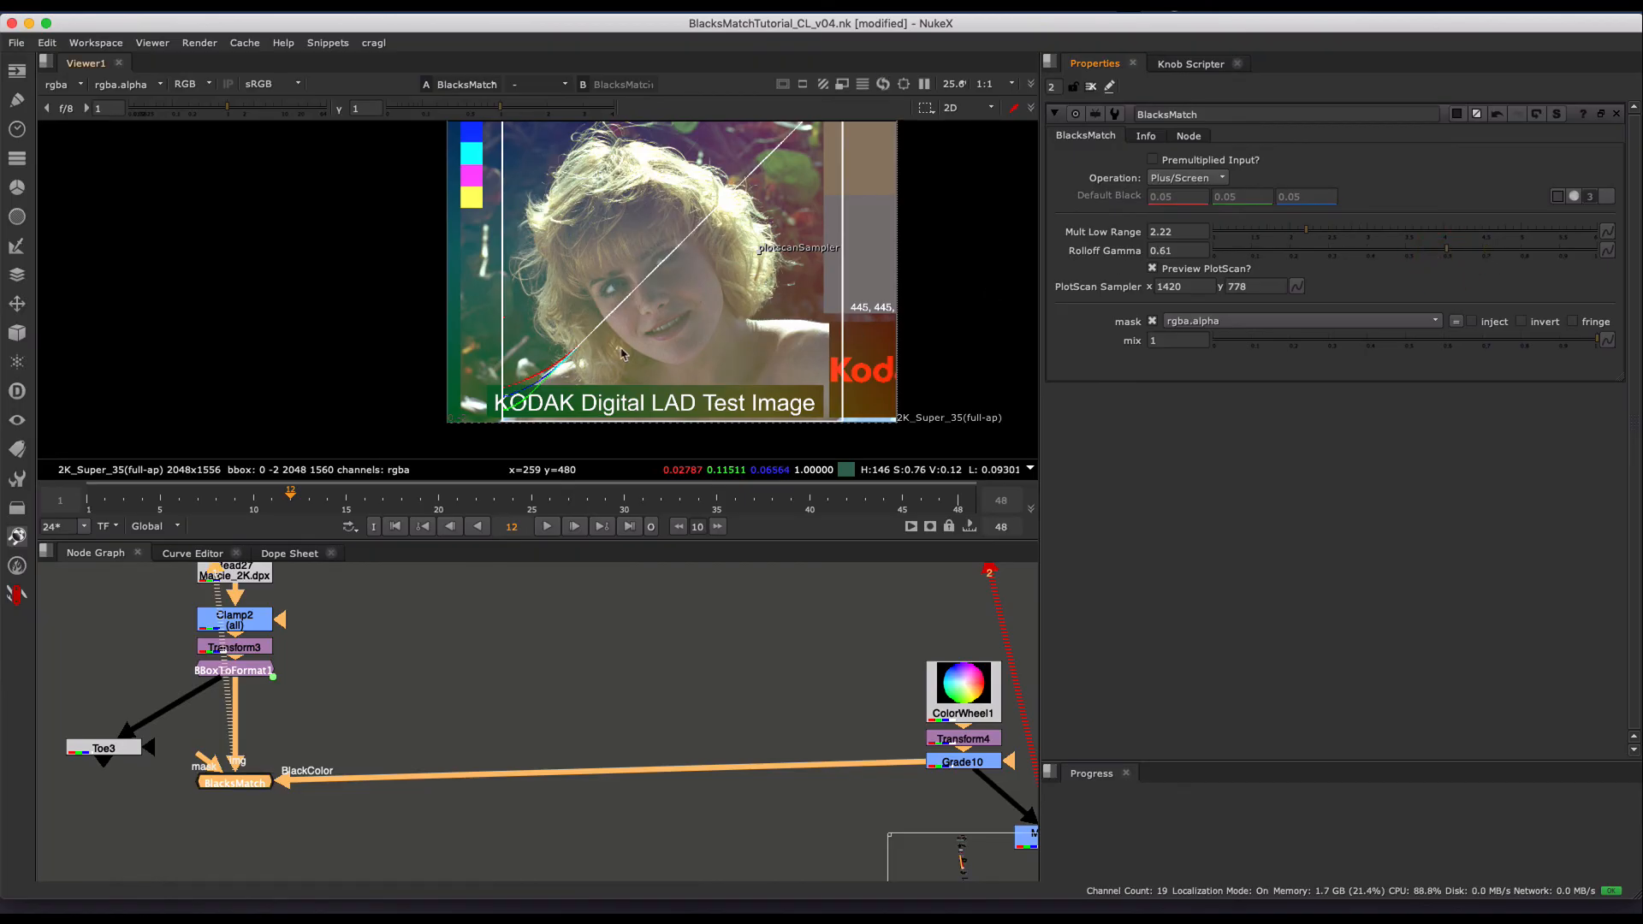
pyautogui.click(1151, 268)
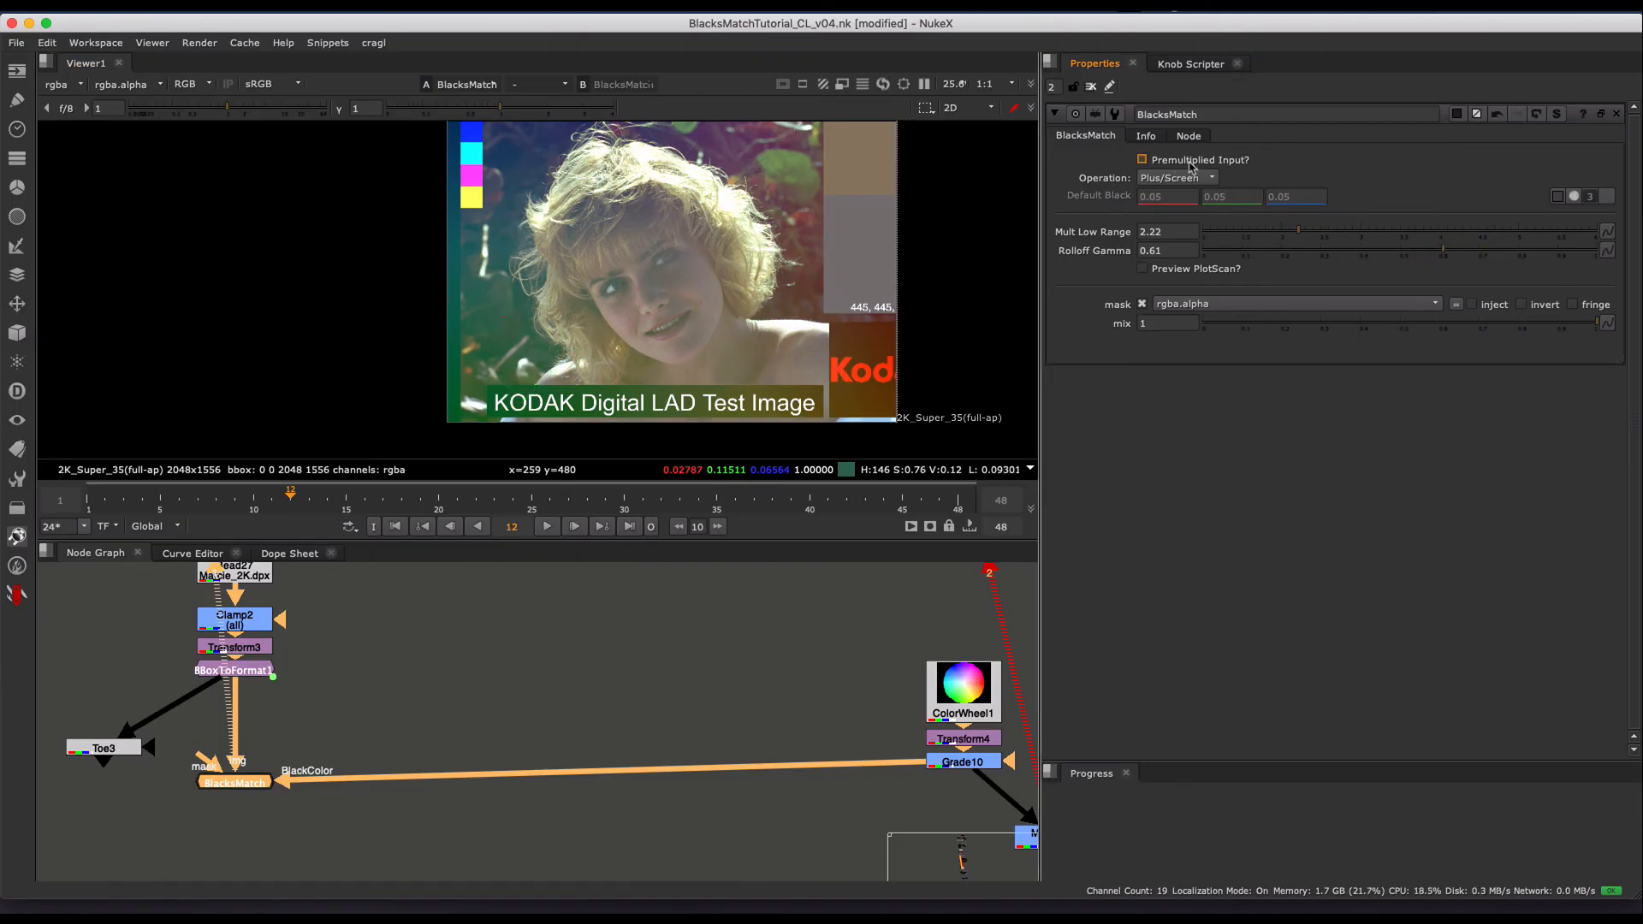
# - Keep BlacksMatch in the viewer and enable its Premultiplied Input option
pyautogui.moveTo(232, 789); pyautogui.dragTo(358, 727, button='middle')
pyautogui.scroll(3, 358, 727)
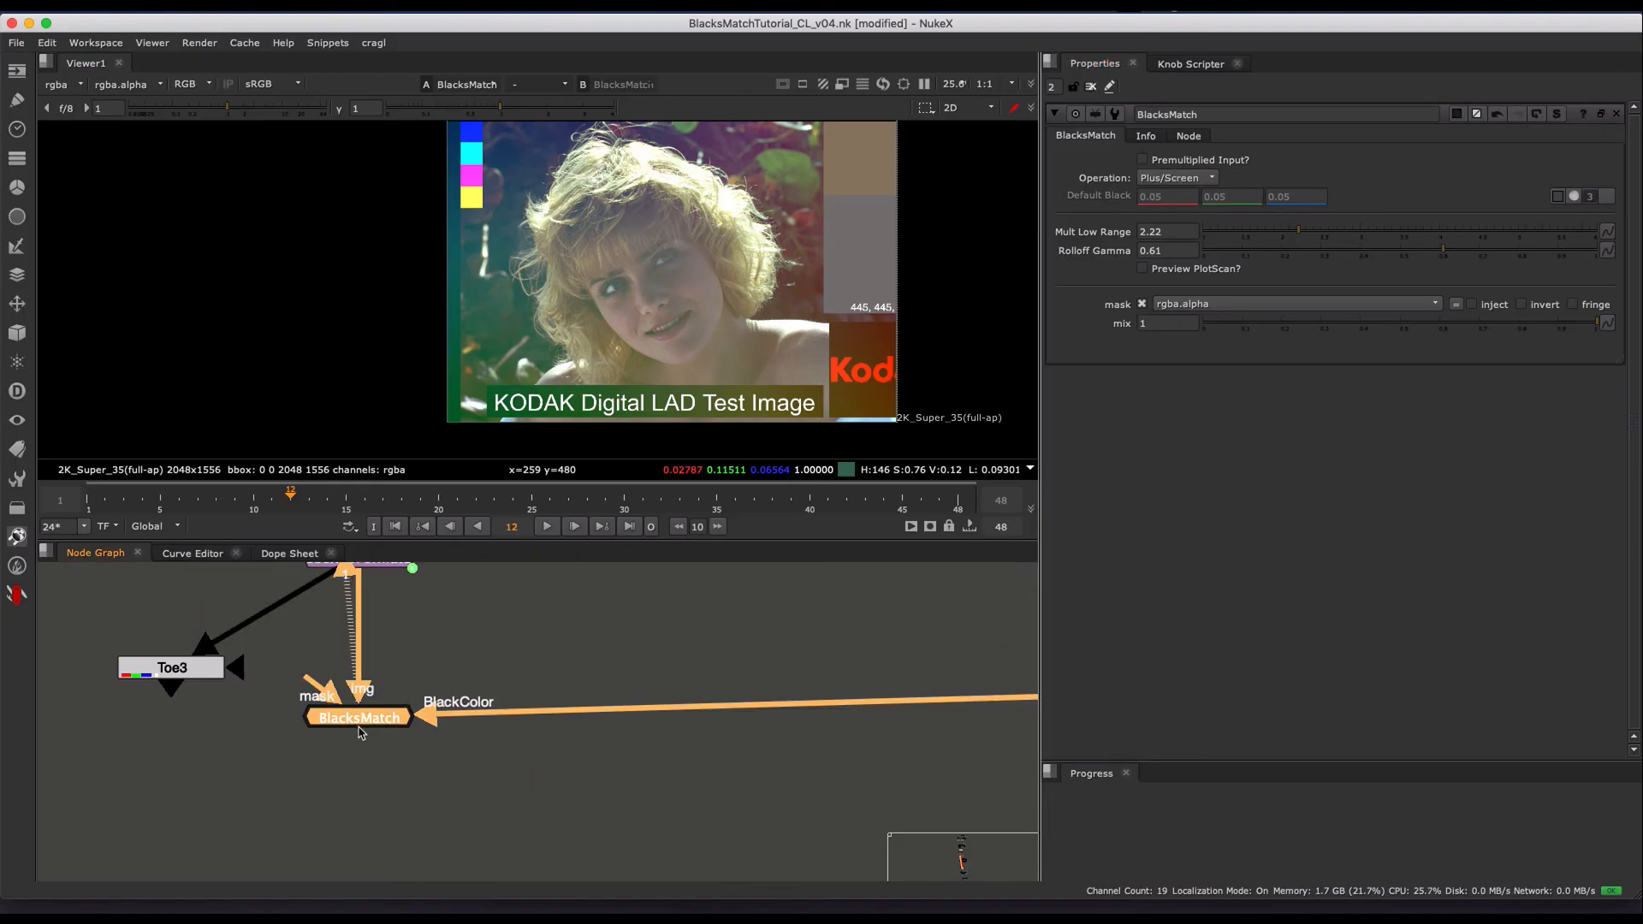
pyautogui.press('1')
pyautogui.click(1194, 163)
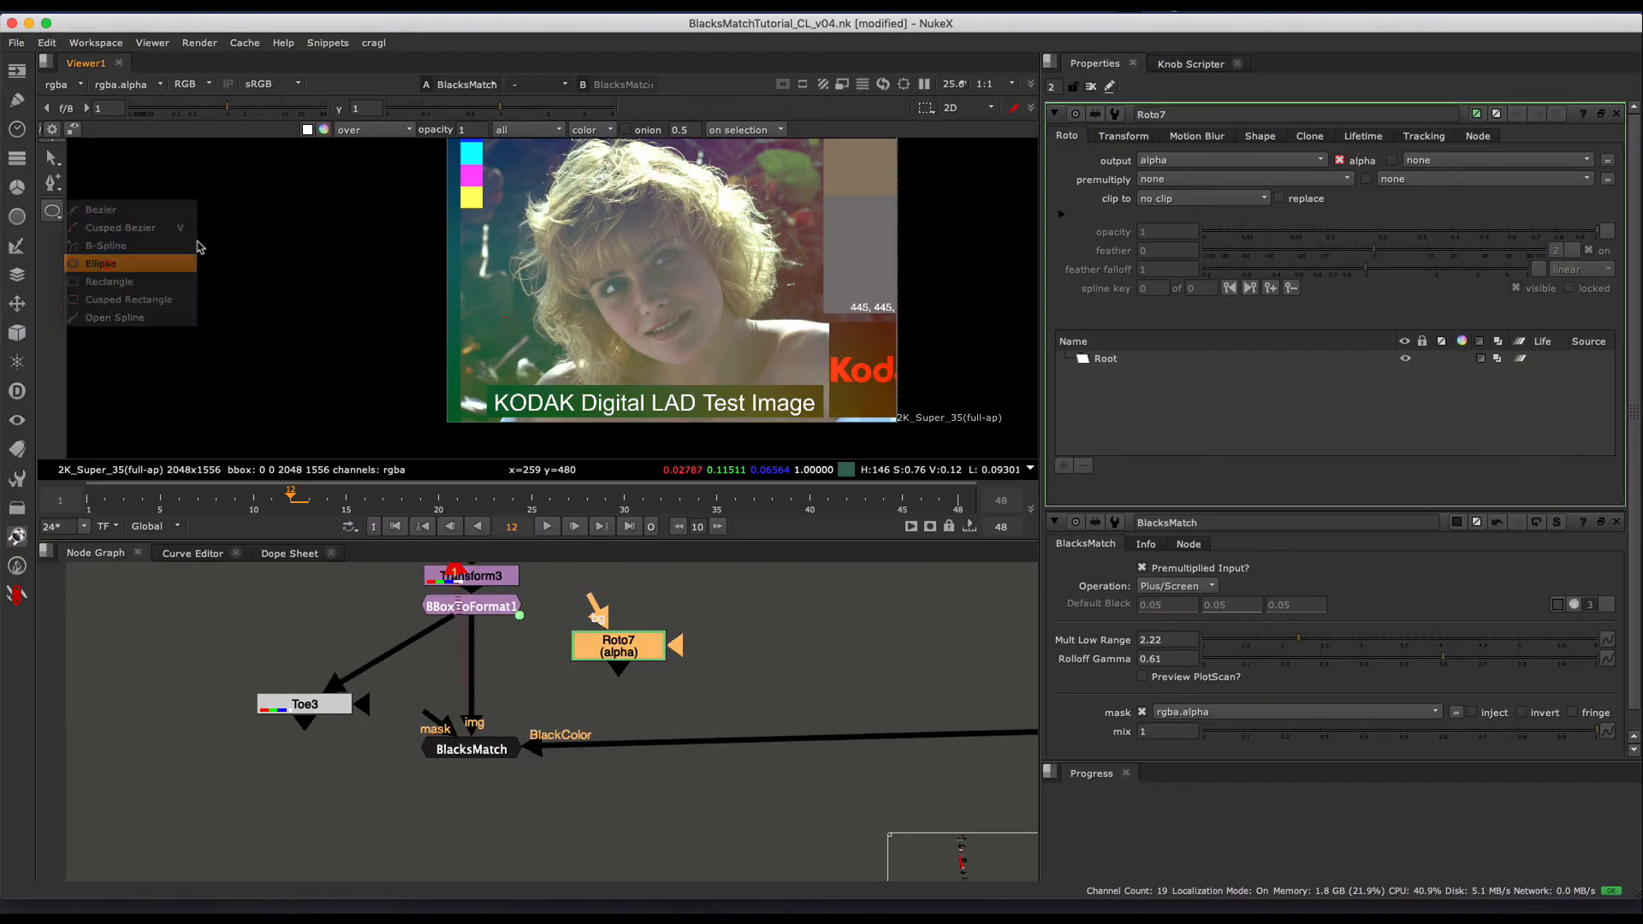
# - Create a Roto with an ellipse beside the woman's face, connect it to BlacksMatch's mask input, and pull the ellipse's feather outward
pyautogui.click(129, 278)
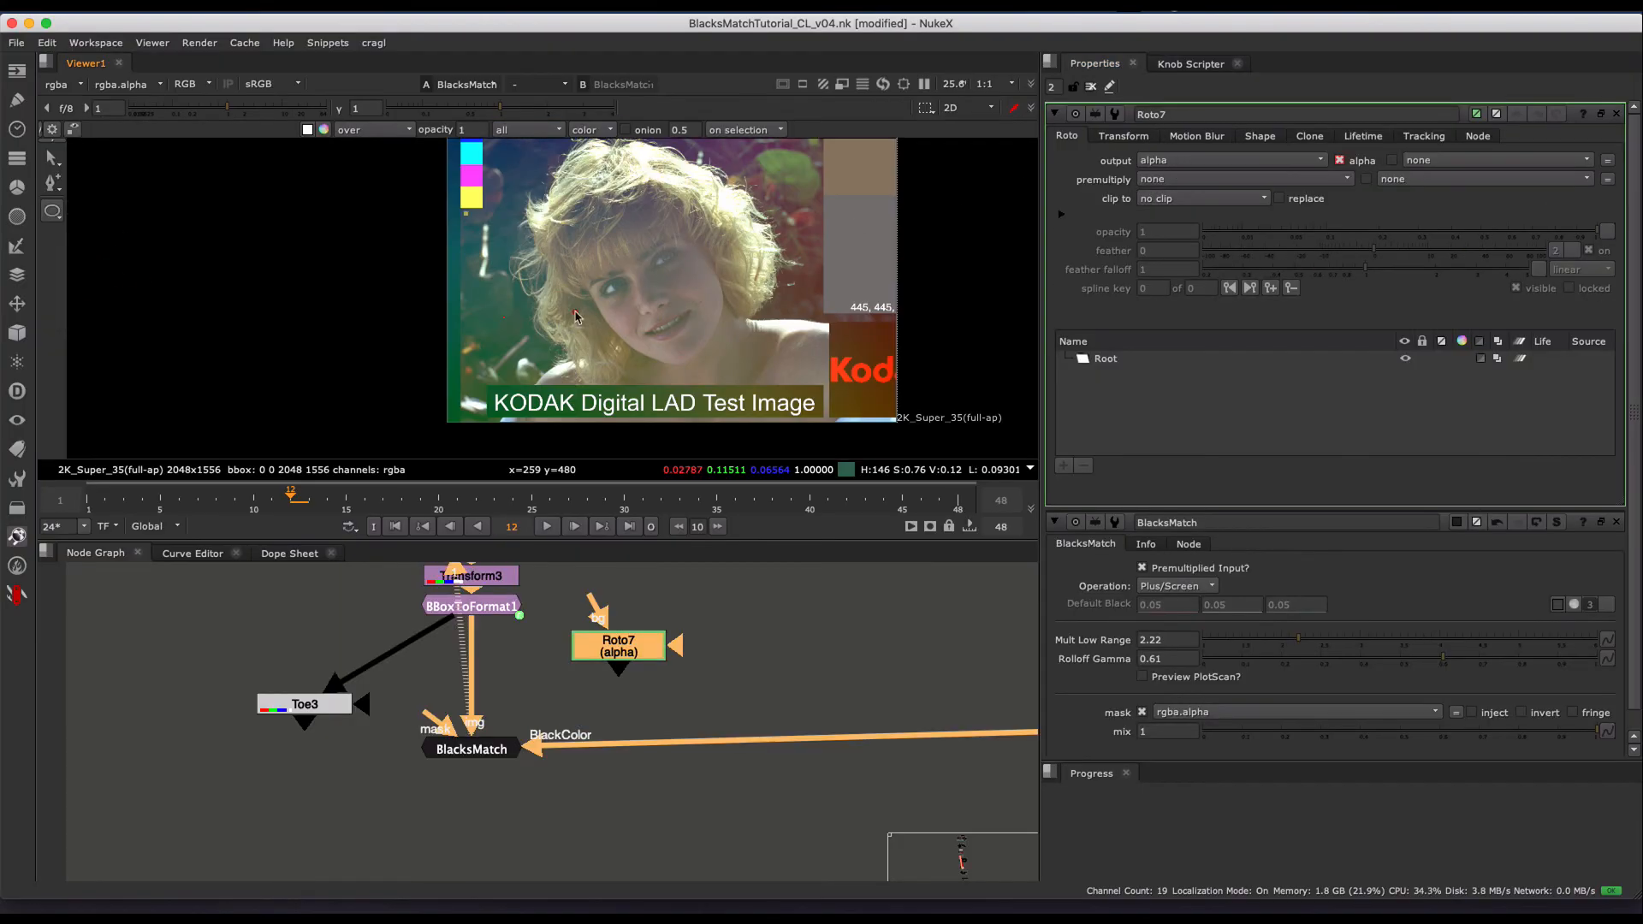
pyautogui.moveTo(467, 218); pyautogui.dragTo(644, 401)
pyautogui.moveTo(426, 717); pyautogui.dragTo(618, 648)
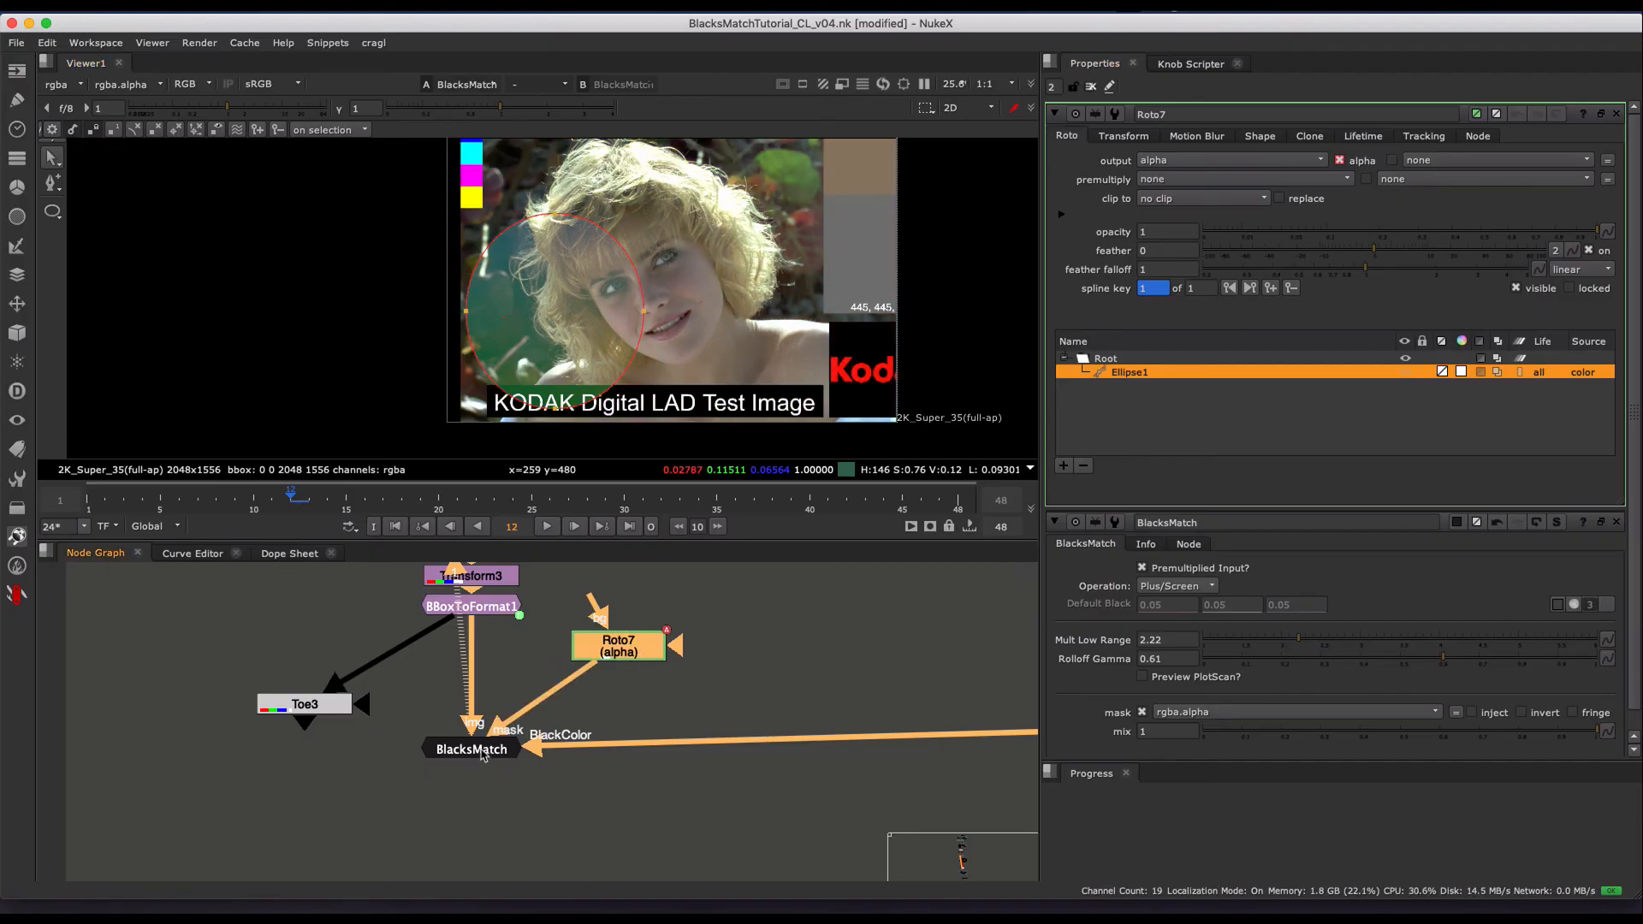
pyautogui.keyDown('super'); pyautogui.moveTo(644, 311); pyautogui.dragTo(877, 285); pyautogui.keyUp('super')
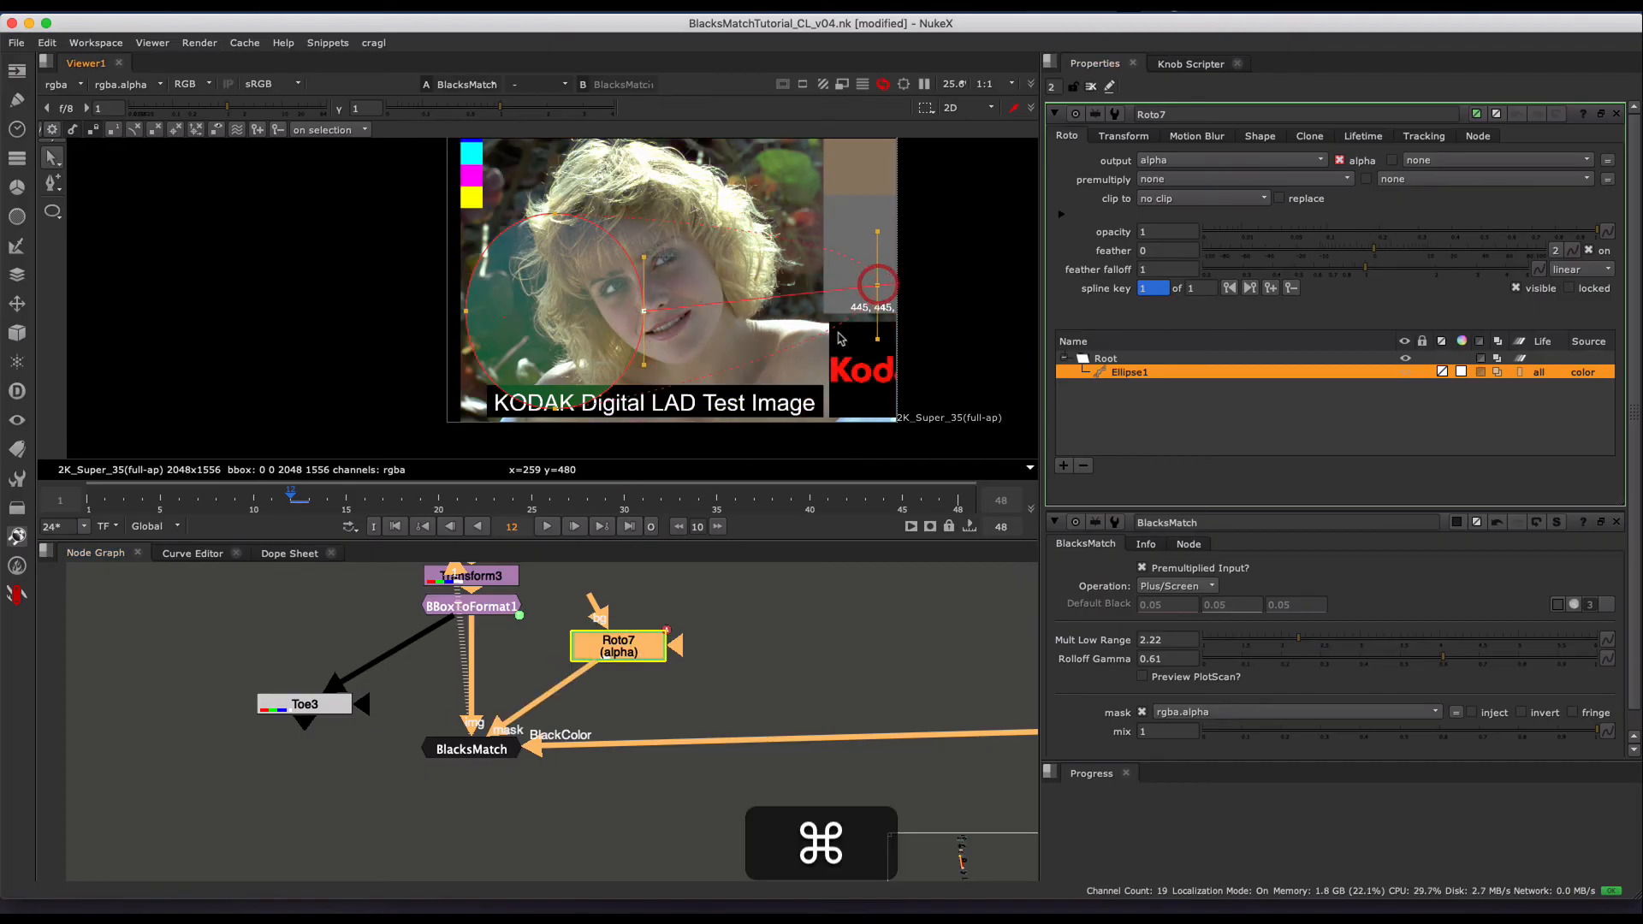
pyautogui.scroll(-4, 736, 257)
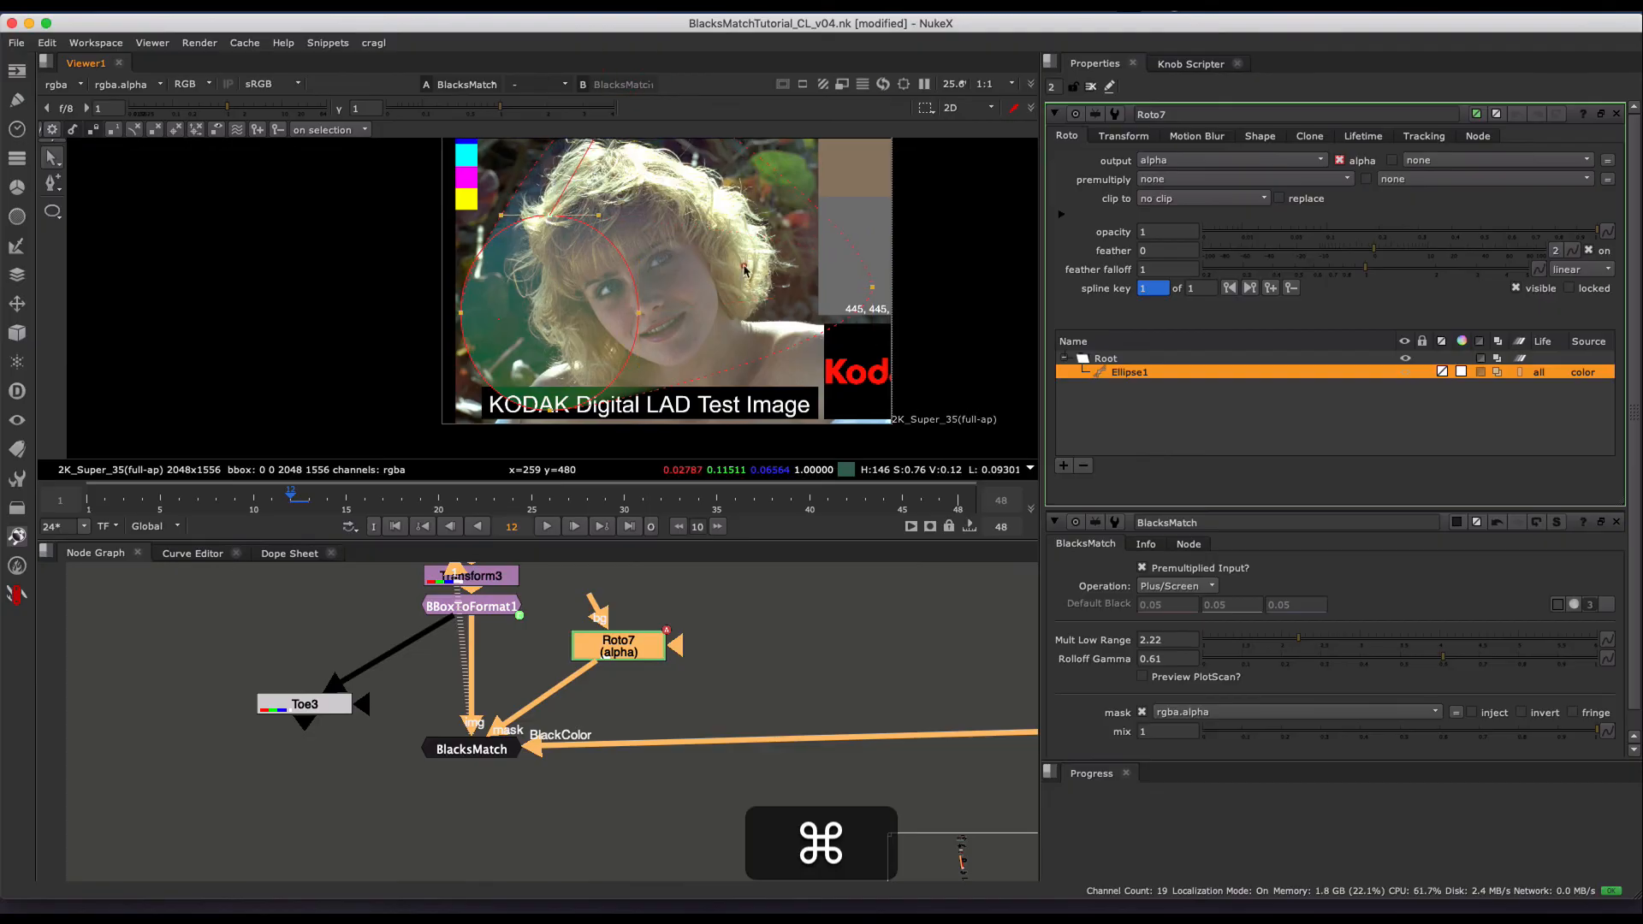
# - Close all open node properties, reopen only BlacksMatch's, and look at its mask and mix controls
pyautogui.click(1092, 86)
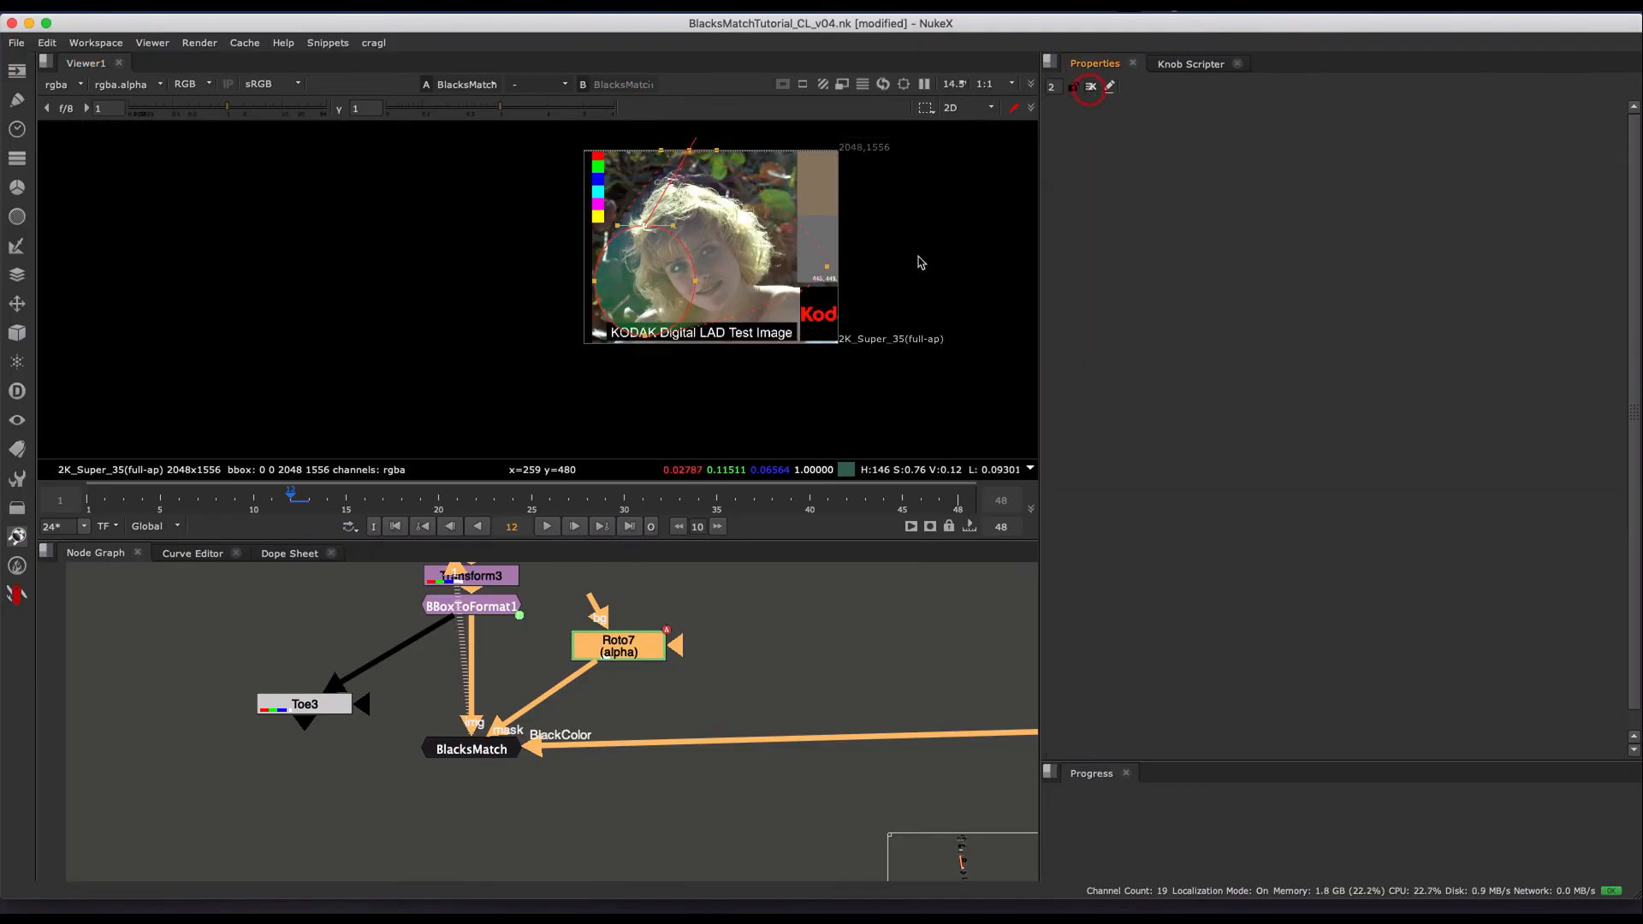
pyautogui.doubleClick(471, 750)
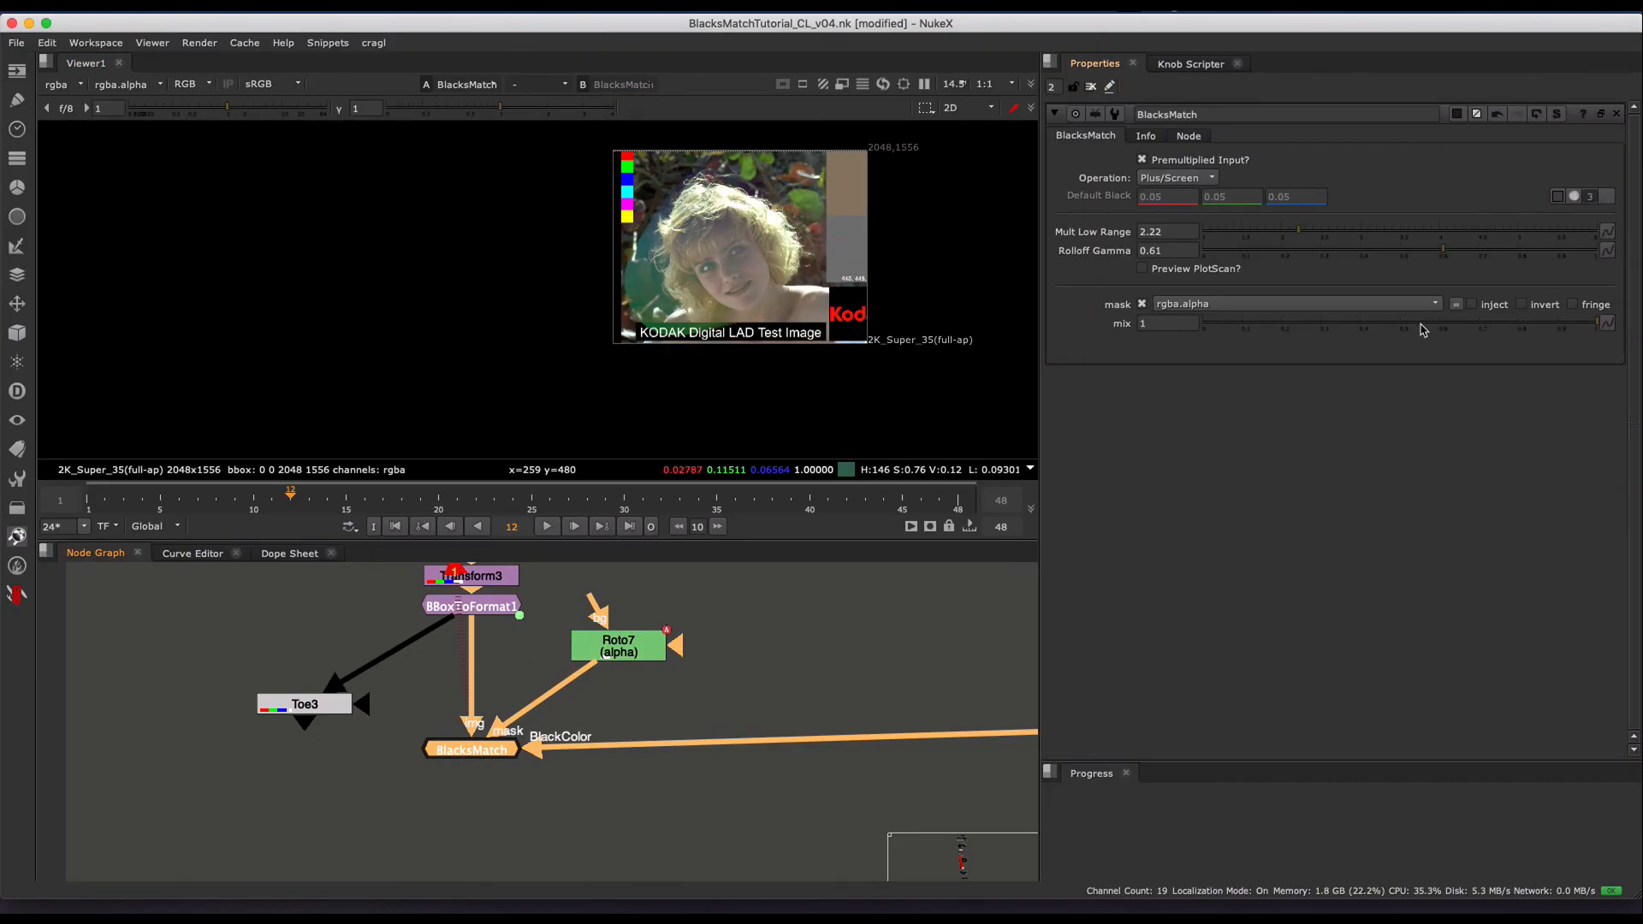
pyautogui.moveTo(1421, 337); pyautogui.dragTo(1503, 330)
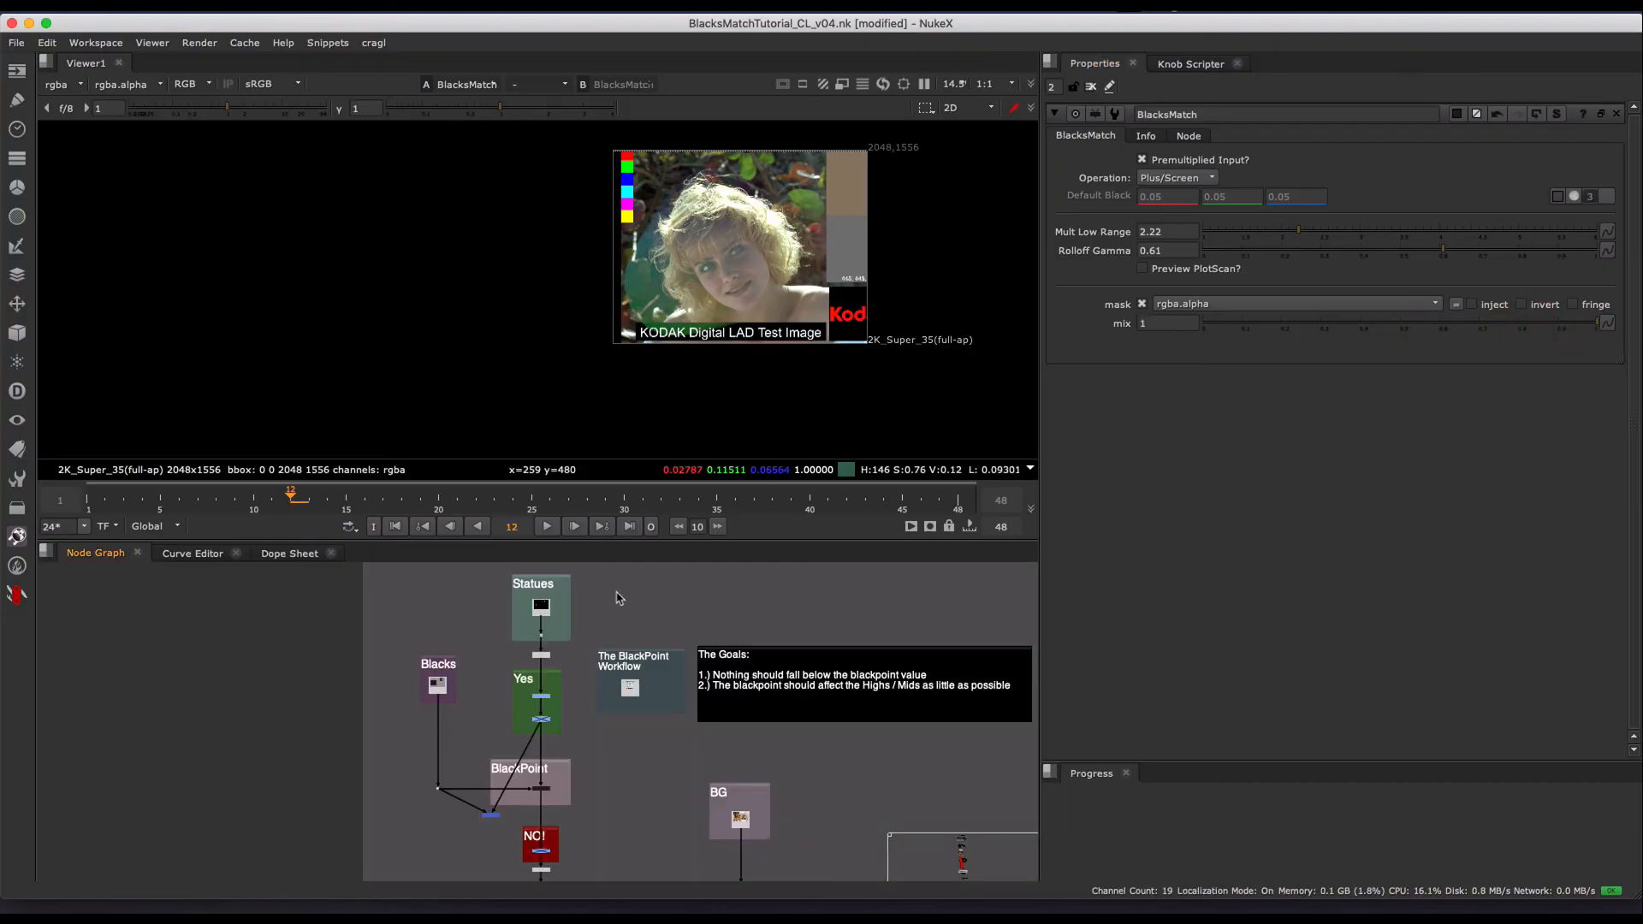
# - Open BlacksMatch1 in the statues comp's BlackPoint group and set Mult Low Range to 2.62 and Rolloff Gamma to 0.63
pyautogui.keyDown('alt'); pyautogui.scroll(-3, 602, 629); pyautogui.keyUp('alt')
pyautogui.moveTo(582, 607)
pyautogui.keyDown('alt'); pyautogui.mouseDown()
pyautogui.moveTo(563, 637)
pyautogui.moveTo(567, 581)
pyautogui.mouseUp(); pyautogui.keyUp('alt')
pyautogui.keyDown('alt'); pyautogui.scroll(5, 563, 637); pyautogui.keyUp('alt')
pyautogui.keyDown('alt'); pyautogui.moveTo(571, 753); pyautogui.dragTo(619, 637); pyautogui.keyUp('alt')
pyautogui.keyDown('alt'); pyautogui.scroll(5, 594, 678); pyautogui.keyUp('alt')
pyautogui.doubleClick(589, 687)
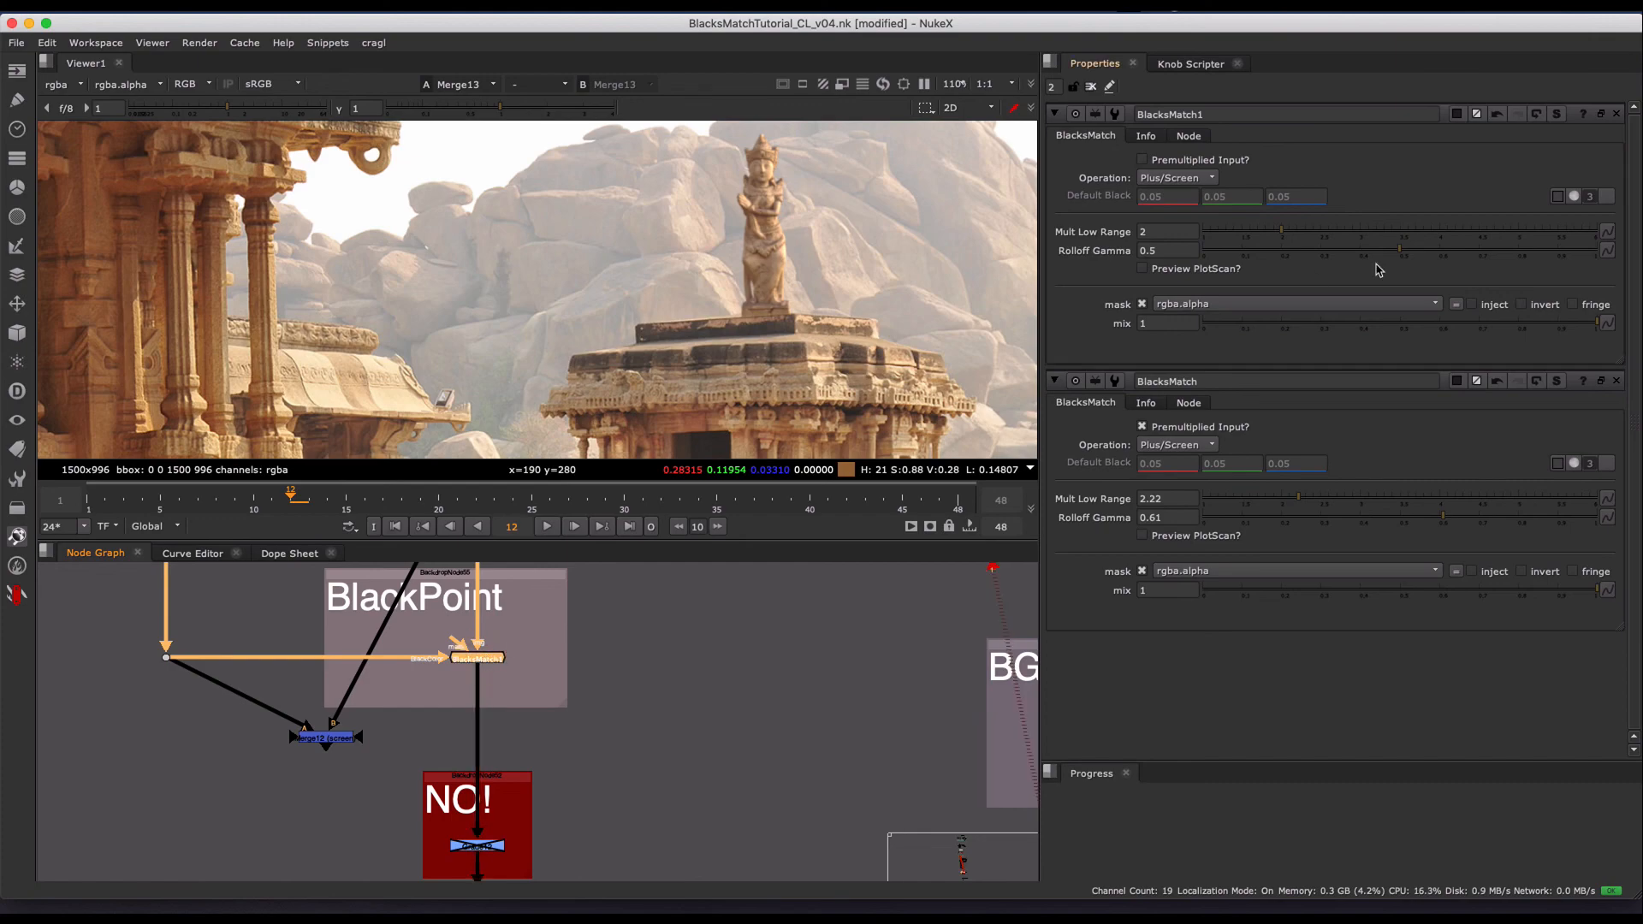
pyautogui.moveTo(1337, 231); pyautogui.dragTo(1446, 261)
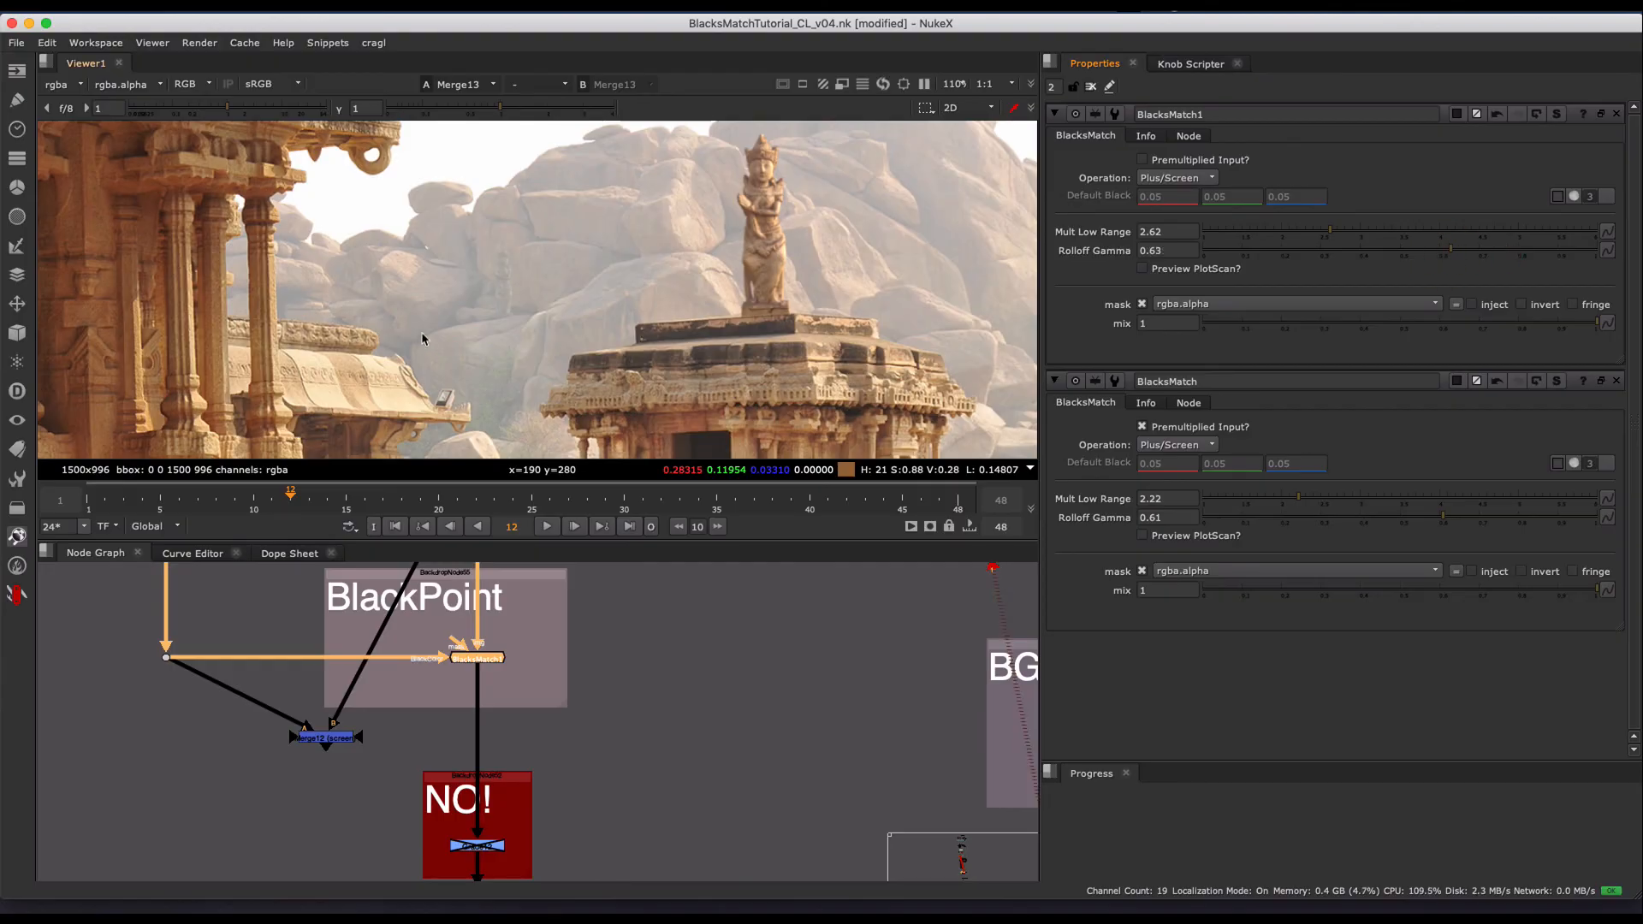
# - Set BlacksMatch1's Mult Low Range to 2.34 and Rolloff Gamma to 0.55 while inspecting the statues against the temple background
pyautogui.scroll(5, 421, 339)
pyautogui.click(555, 216)
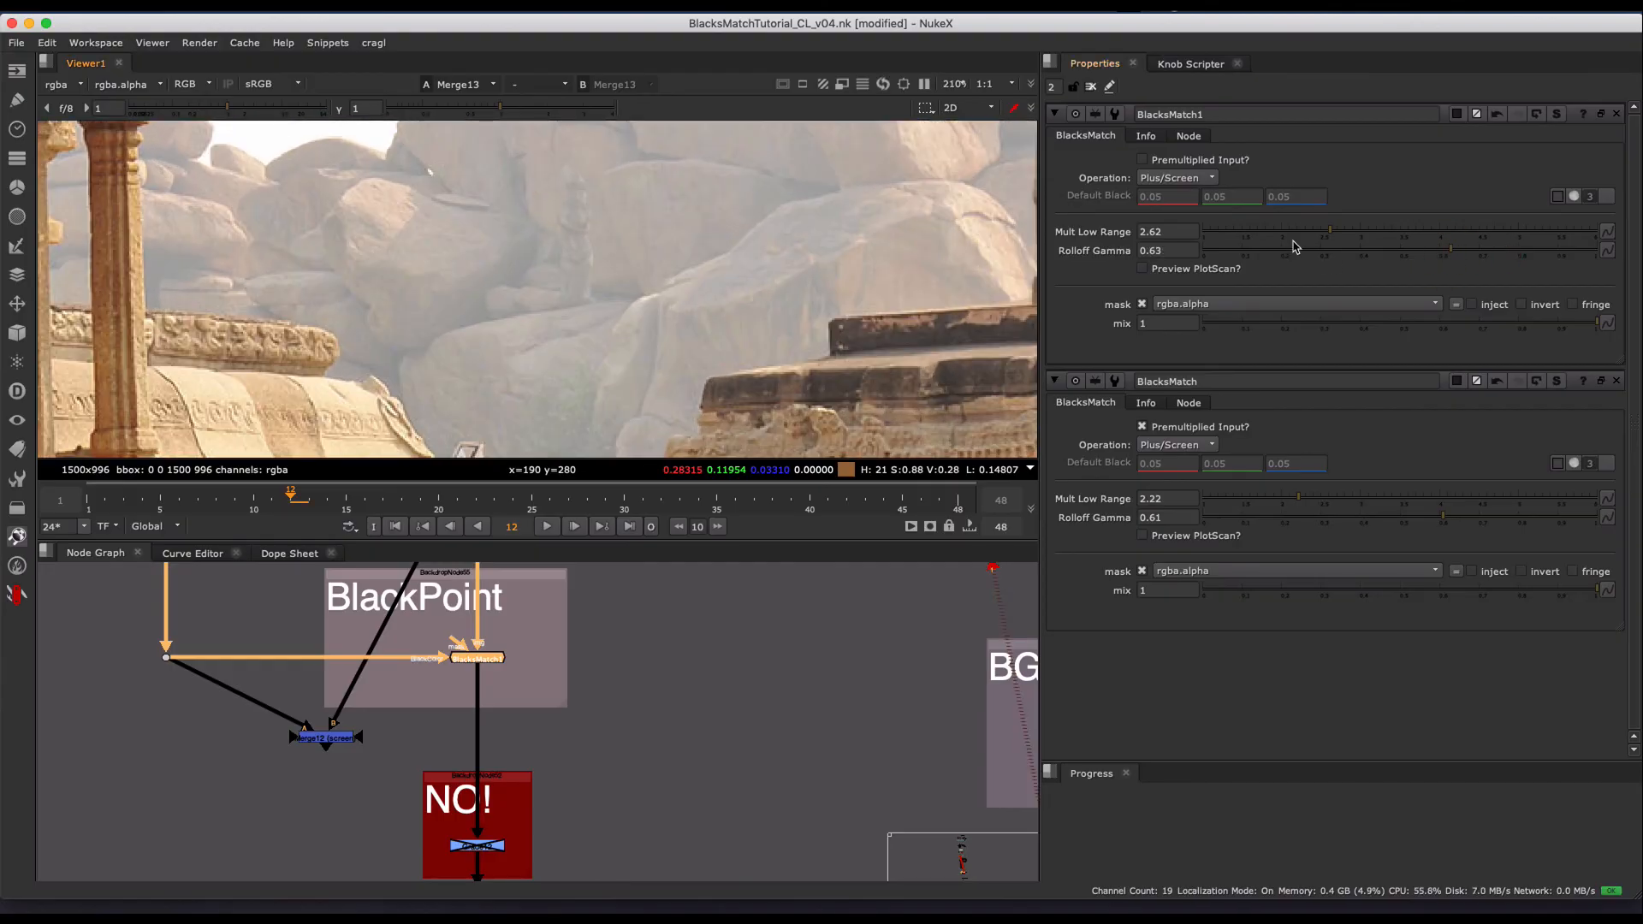
pyautogui.moveTo(1330, 231); pyautogui.dragTo(1307, 231)
pyautogui.moveTo(1444, 250)
pyautogui.mouseDown()
pyautogui.moveTo(1492, 246)
pyautogui.moveTo(1407, 246)
pyautogui.moveTo(1420, 244)
pyautogui.mouseUp()
pyautogui.scroll(-4, 690, 257)
pyautogui.moveTo(690, 258); pyautogui.dragTo(536, 257, button='middle')
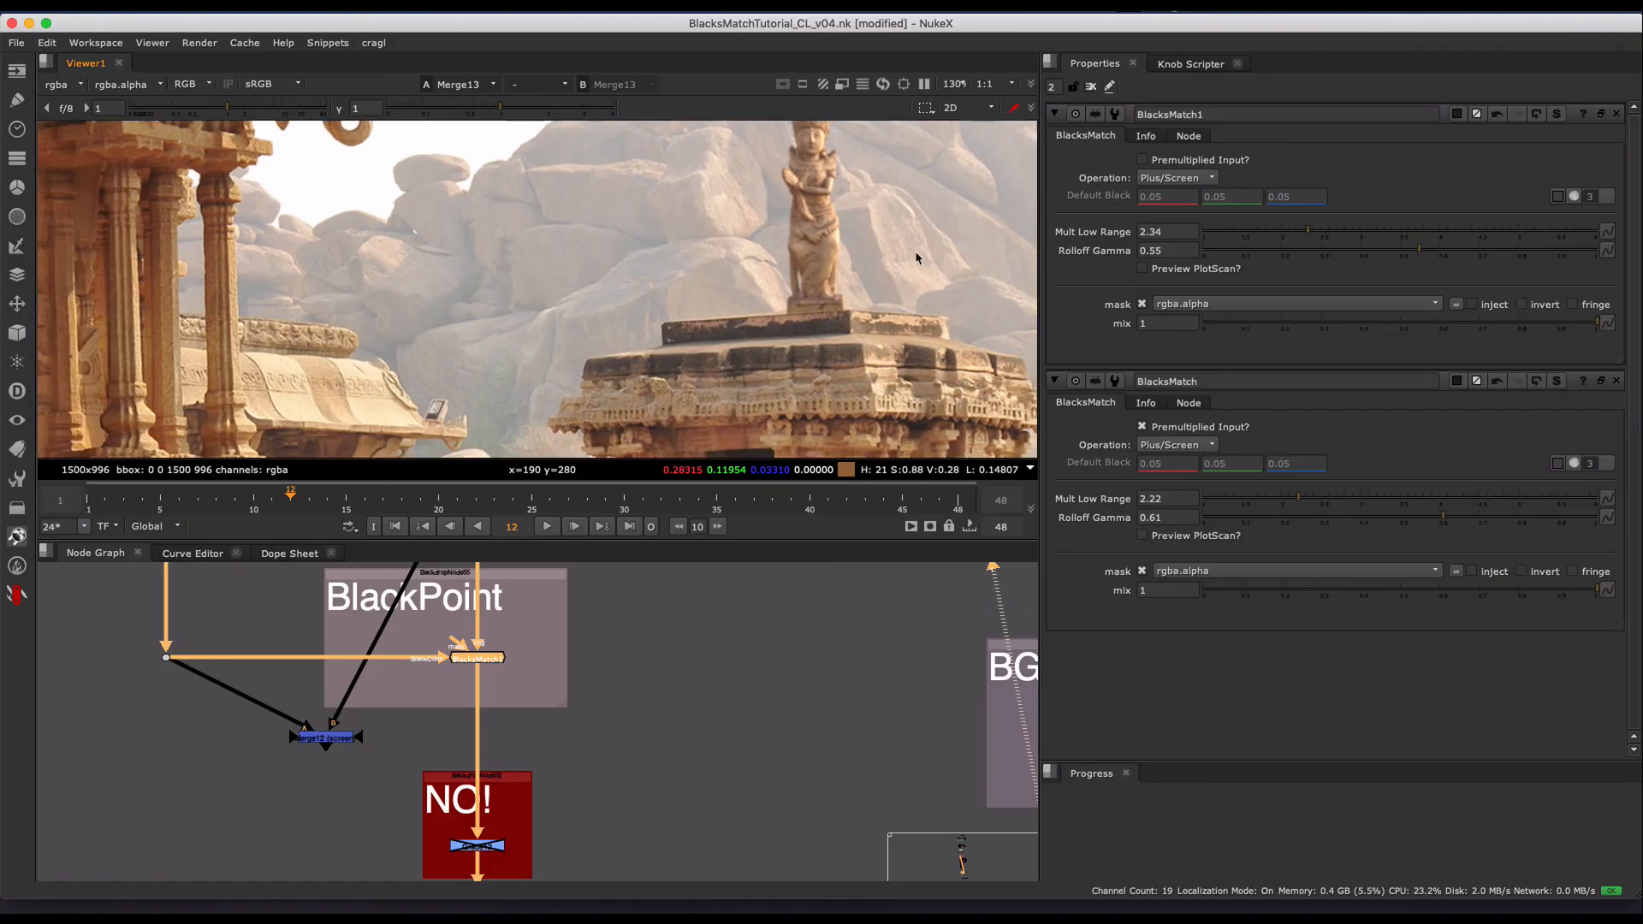
pyautogui.scroll(-3, 902, 247)
pyautogui.moveTo(810, 271); pyautogui.dragTo(999, 178, button='middle')
pyautogui.moveTo(501, 307); pyautogui.dragTo(638, 223, button='middle')
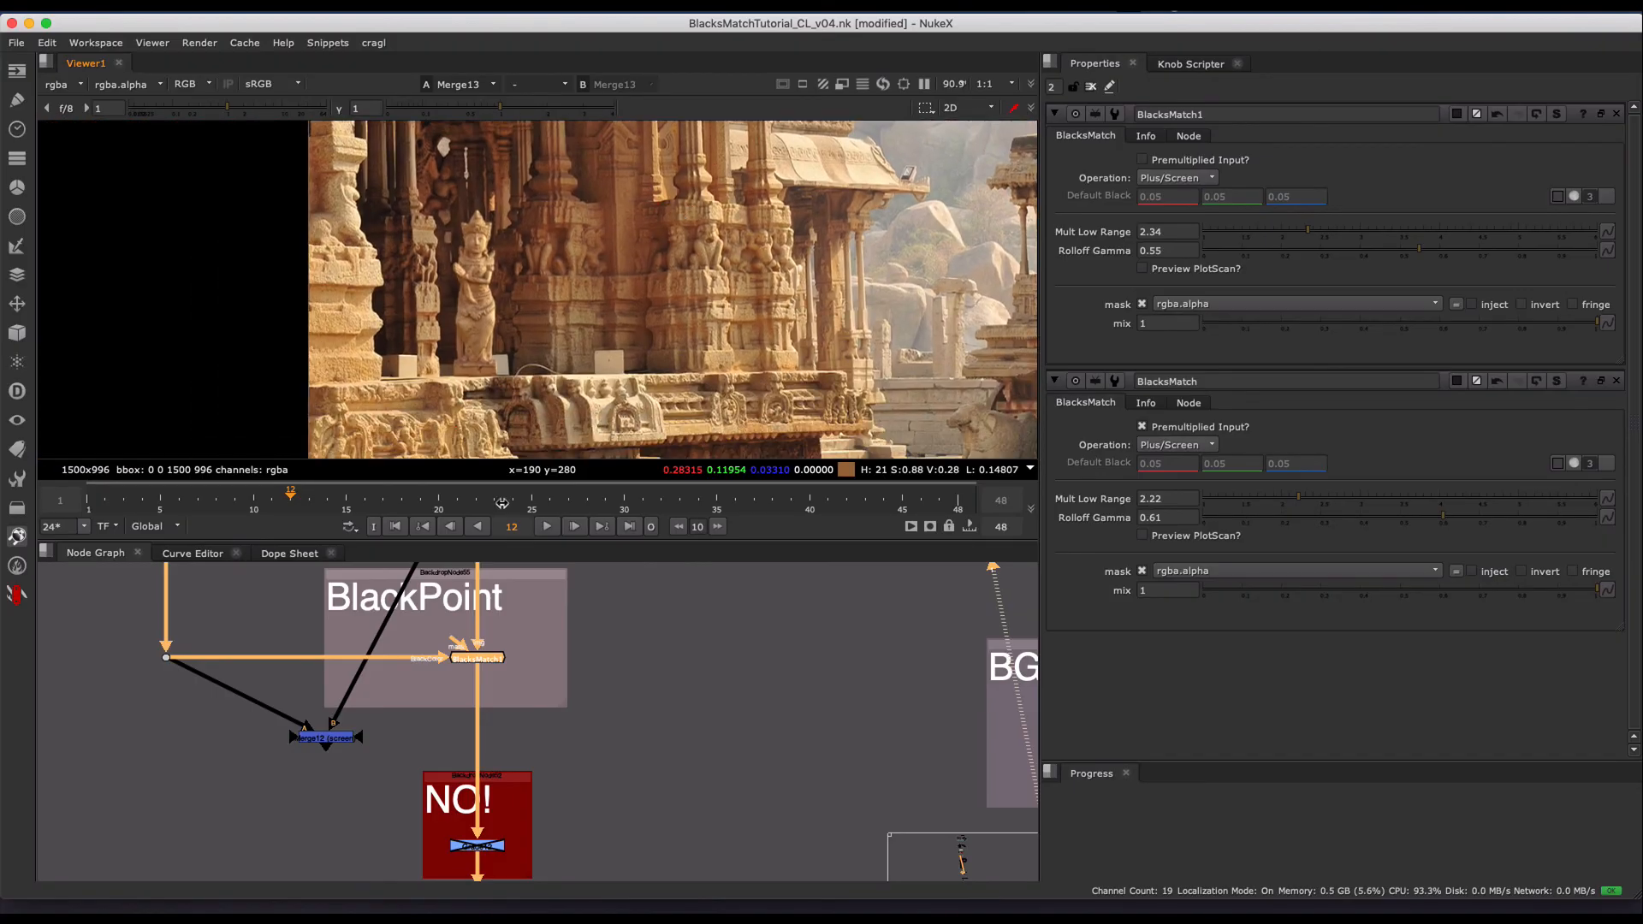
# - Open Merge12 beside the BlackPoint group and set its operation to plus
pyautogui.moveTo(776, 716); pyautogui.dragTo(439, 490, button='middle')
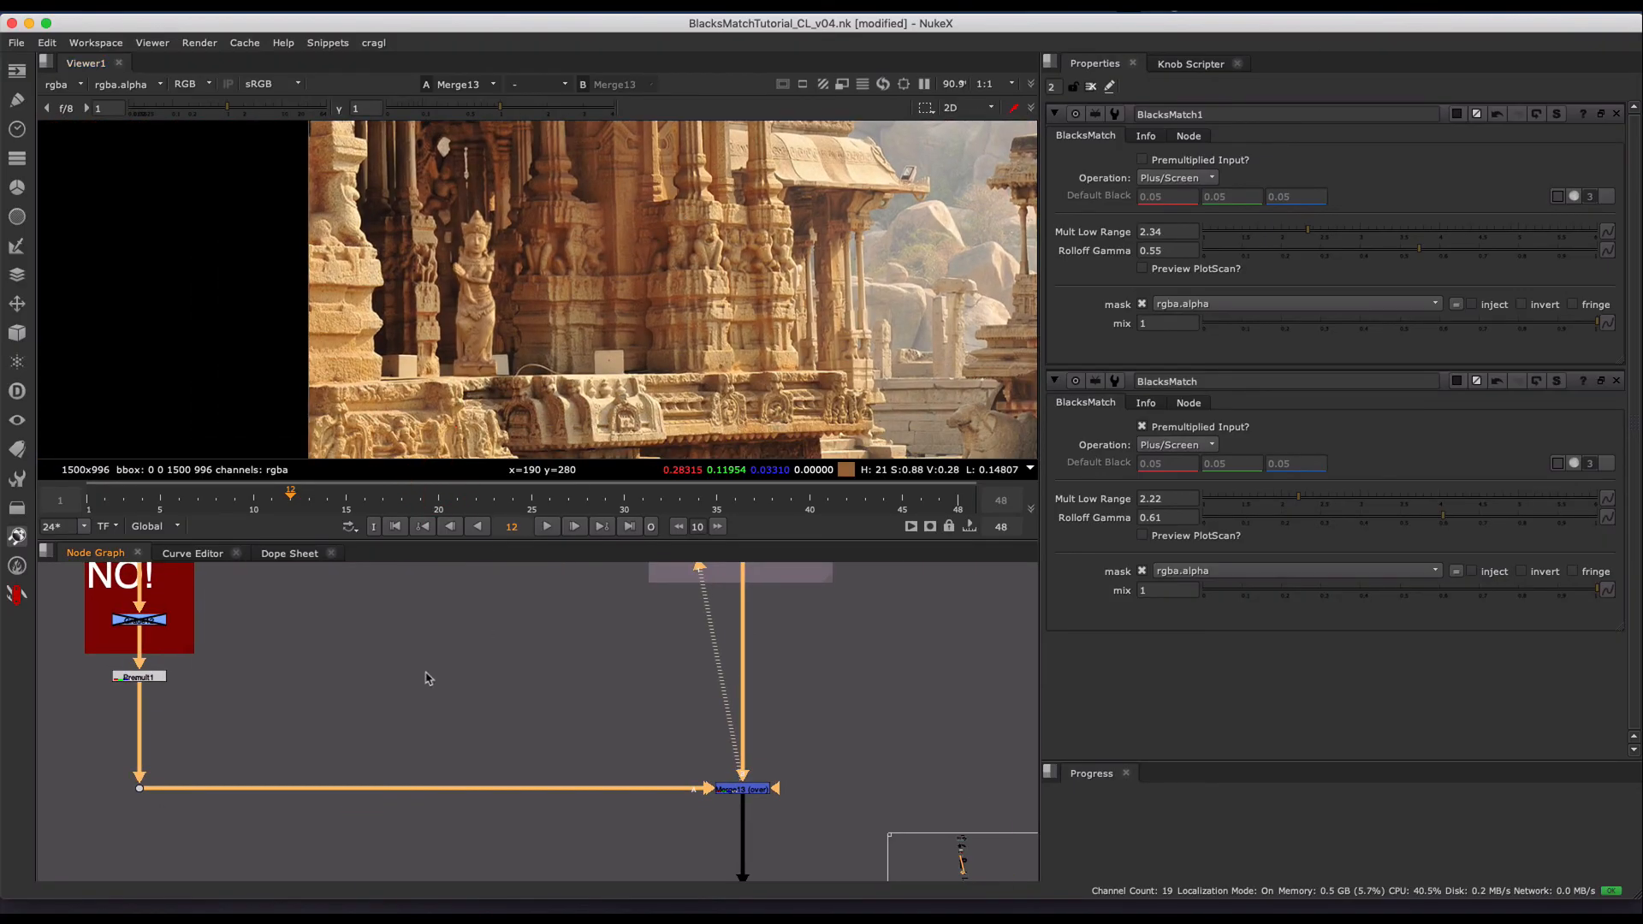
pyautogui.moveTo(428, 678); pyautogui.dragTo(690, 881, button='middle')
pyautogui.doubleClick(256, 715)
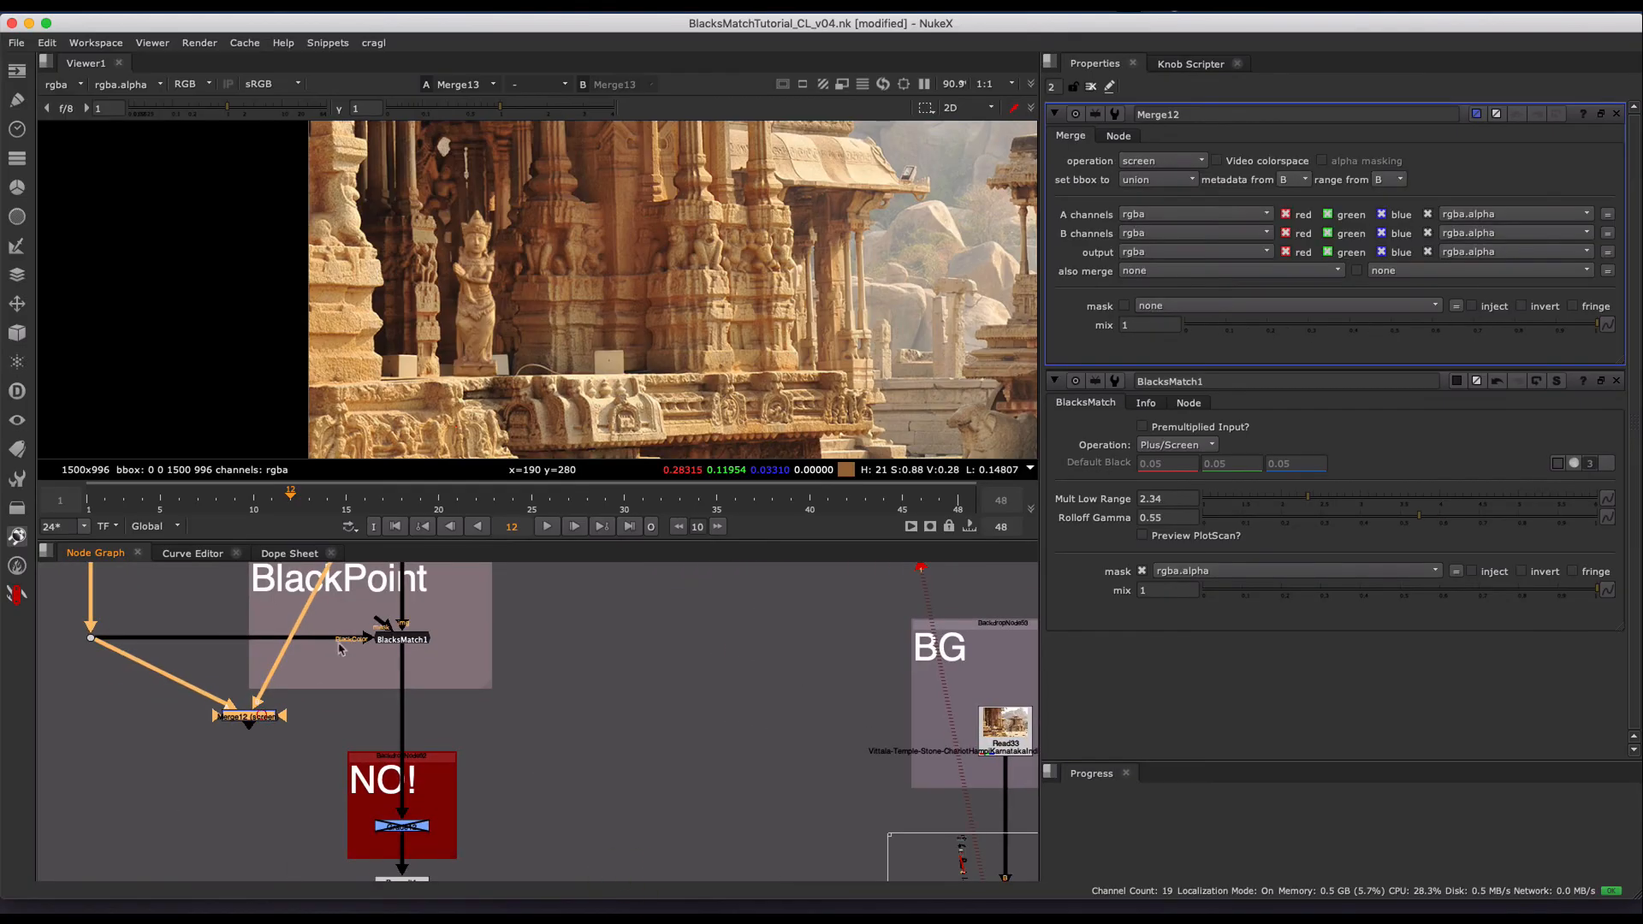
pyautogui.click(1161, 160)
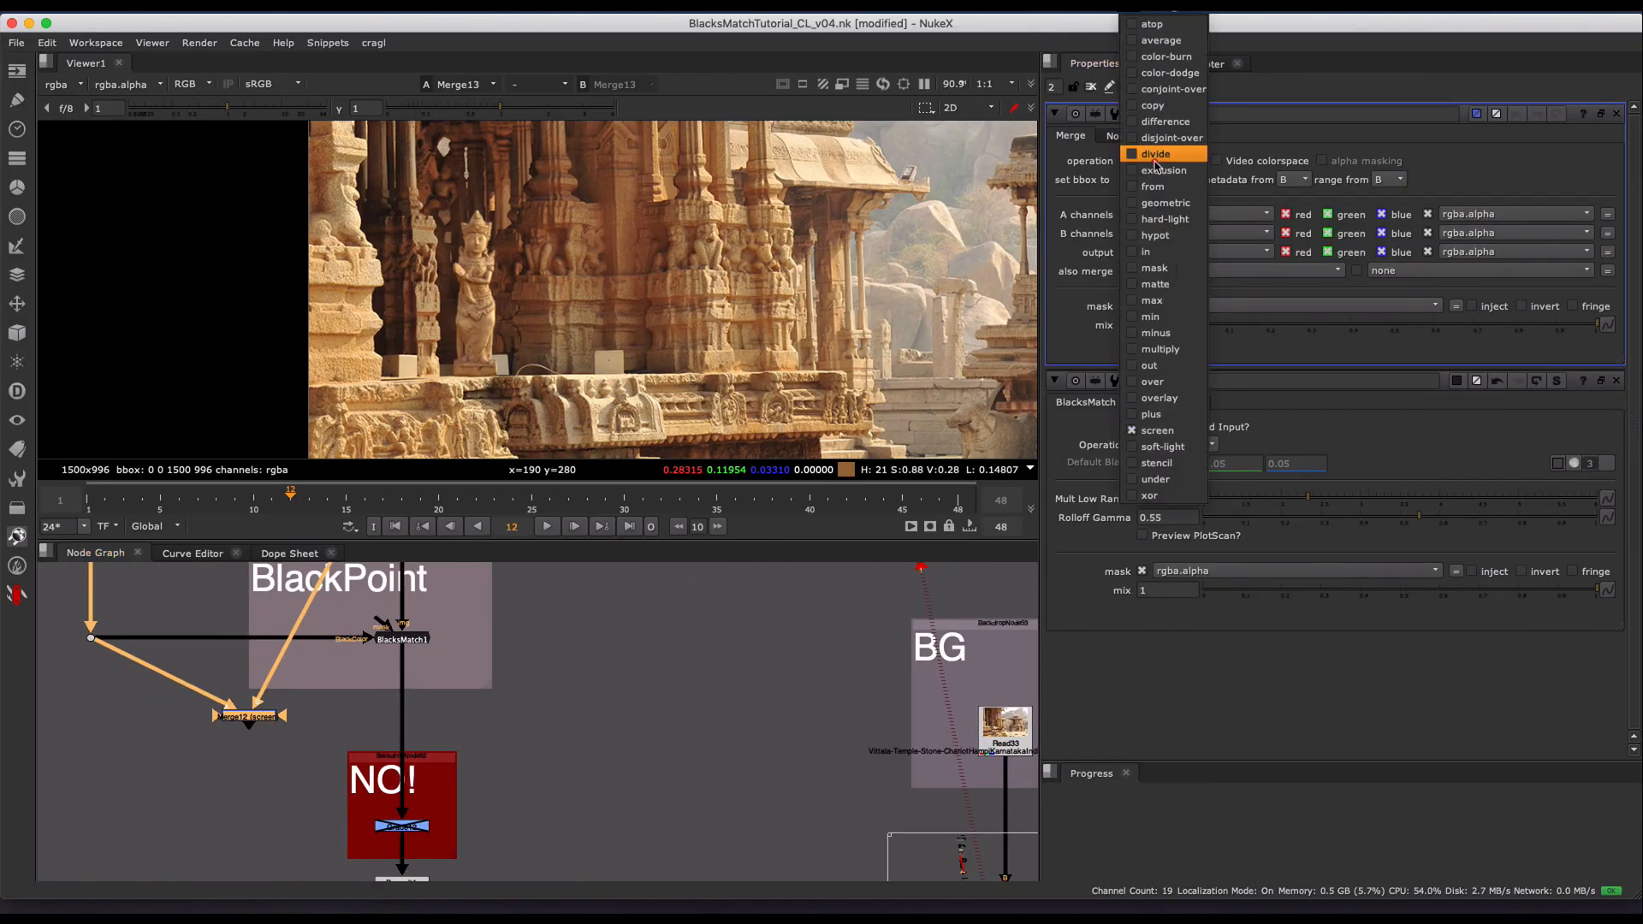
pyautogui.click(1151, 414)
# - Reroute the NO! group's input from BlacksMatch1 to Merge12 and examine the distant statue in front of the rocks
pyautogui.moveTo(407, 659); pyautogui.dragTo(259, 721)
pyautogui.scroll(3, 734, 331)
pyautogui.scroll(3, 711, 310)
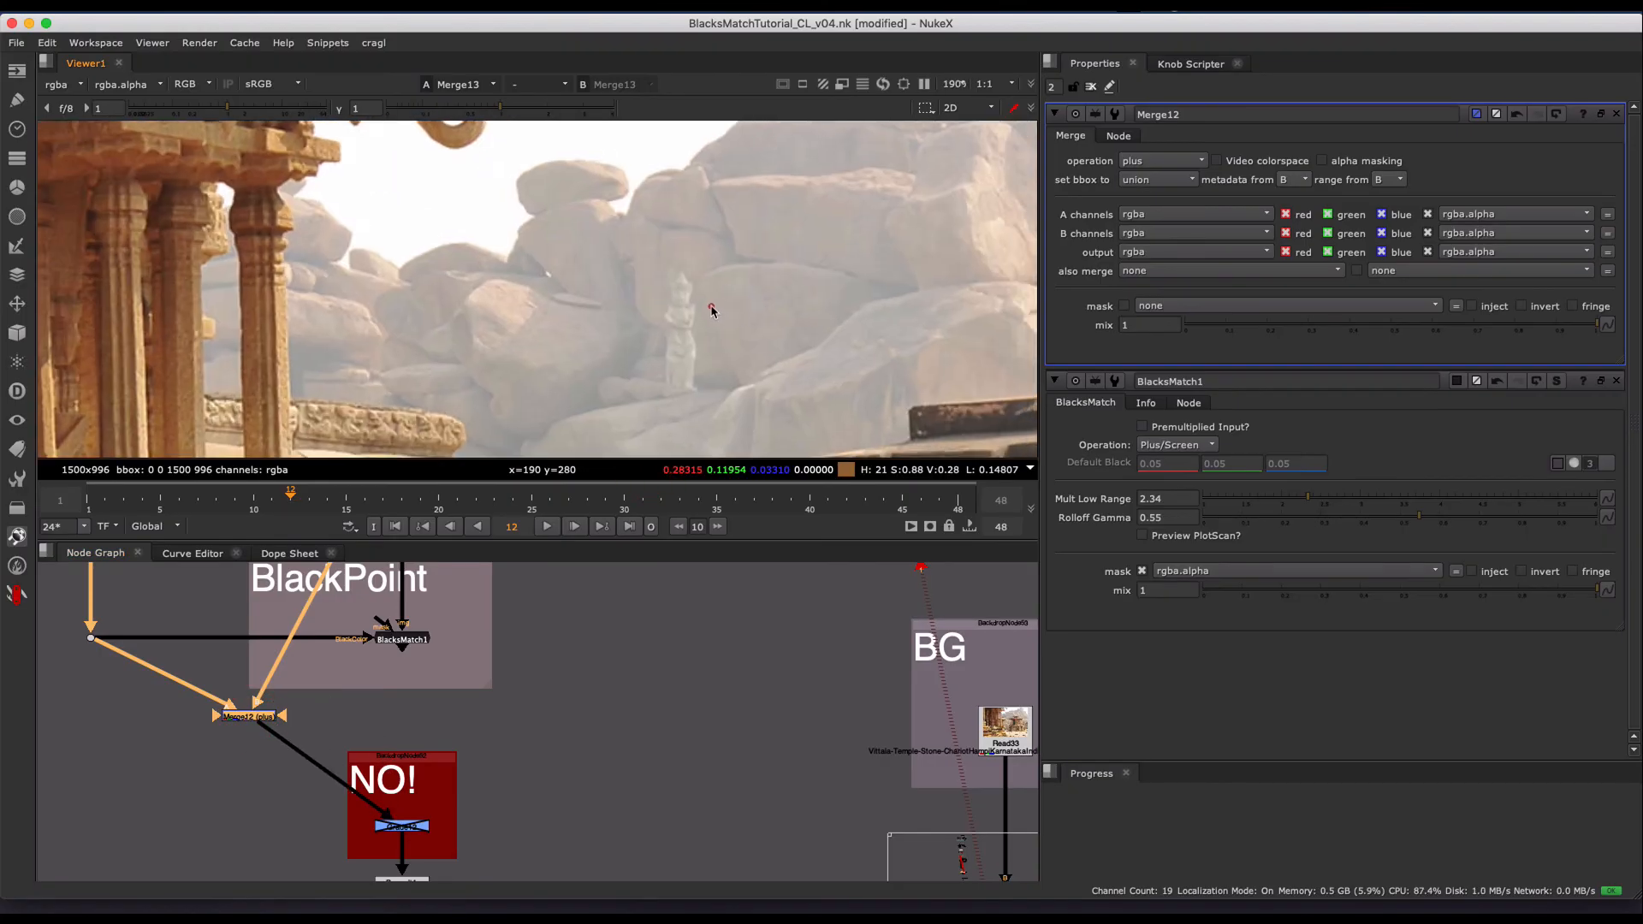
pyautogui.scroll(1, 711, 310)
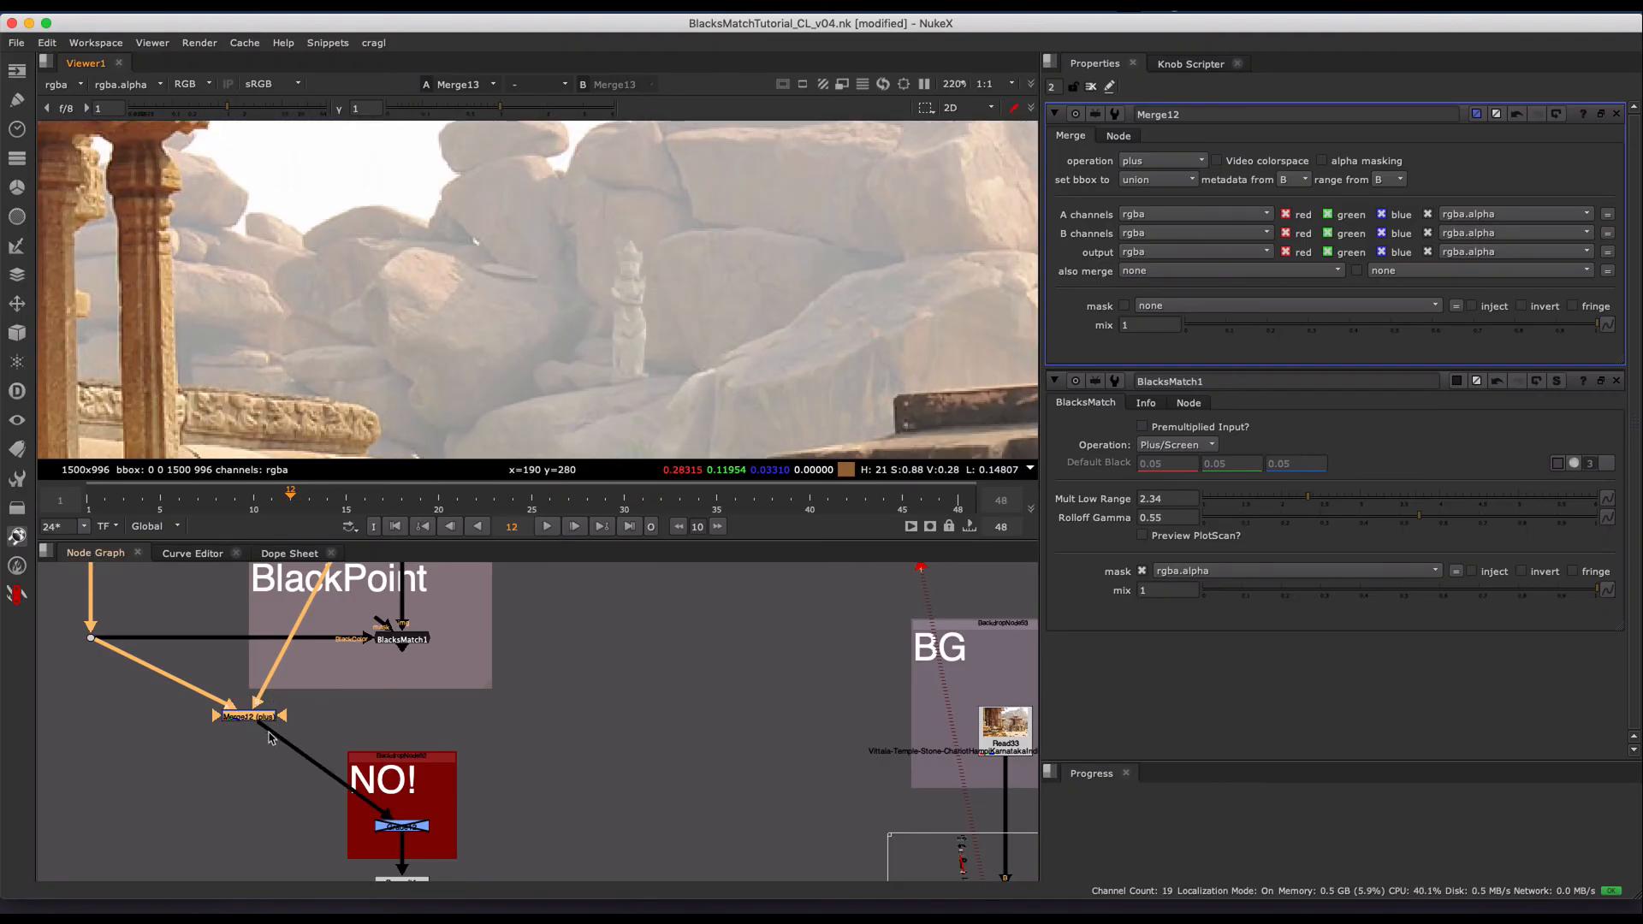
# - Reconnect the NO! group's input to BlacksMatch1 and set its Mult Low Range to 1 and Rolloff Gamma to 0
pyautogui.moveTo(269, 738); pyautogui.dragTo(398, 641)
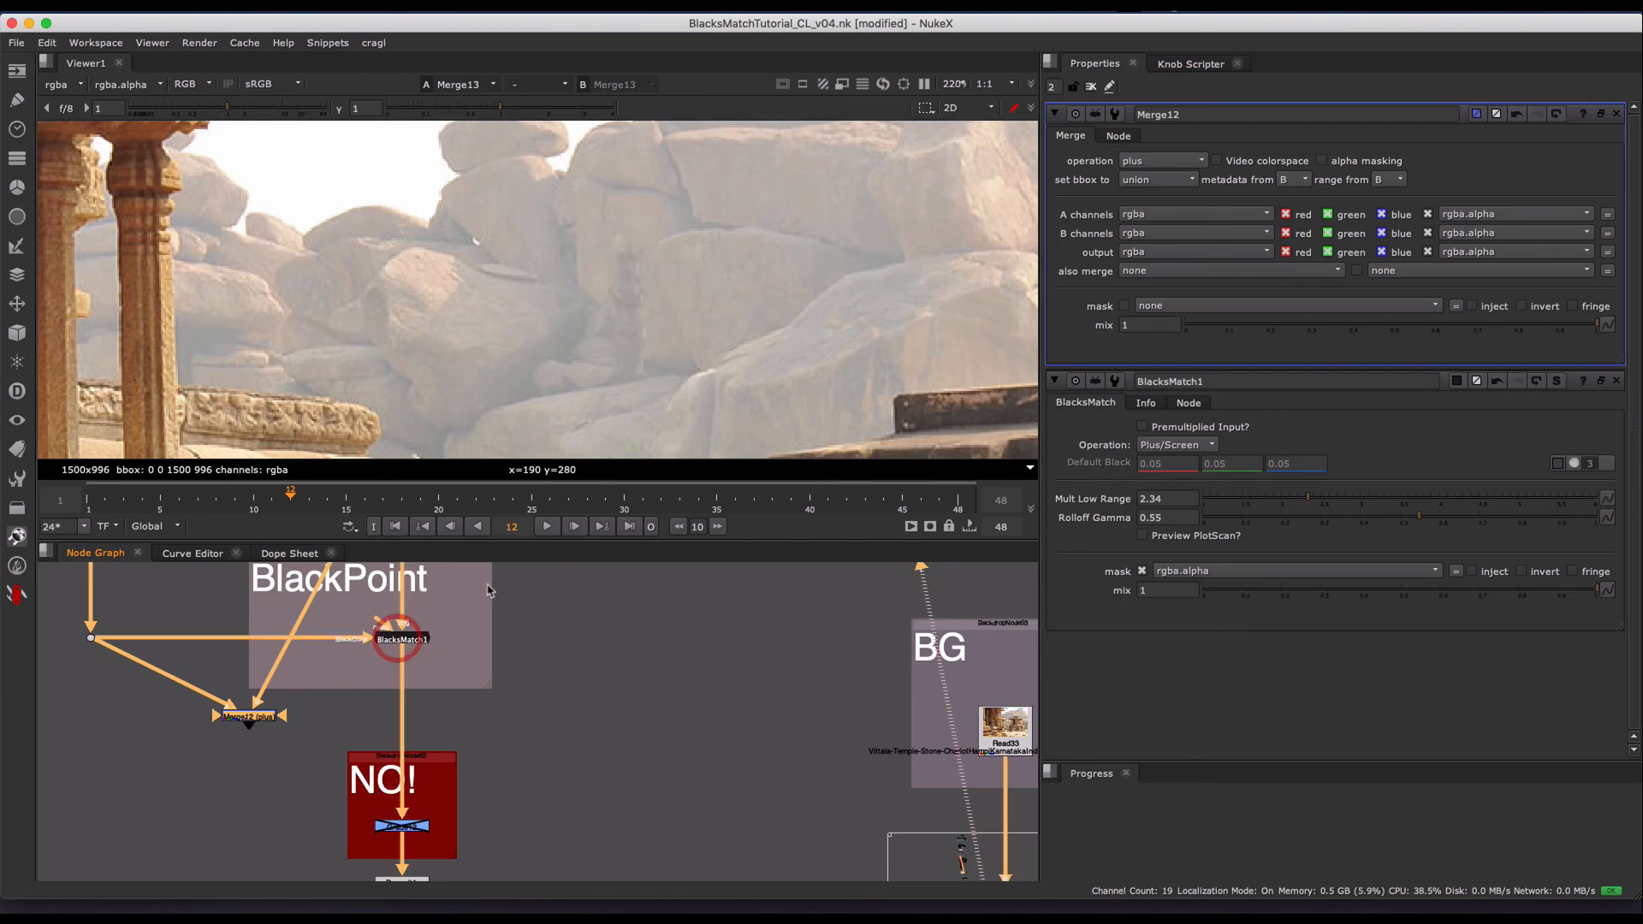
pyautogui.doubleClick(421, 646)
pyautogui.click(1398, 232)
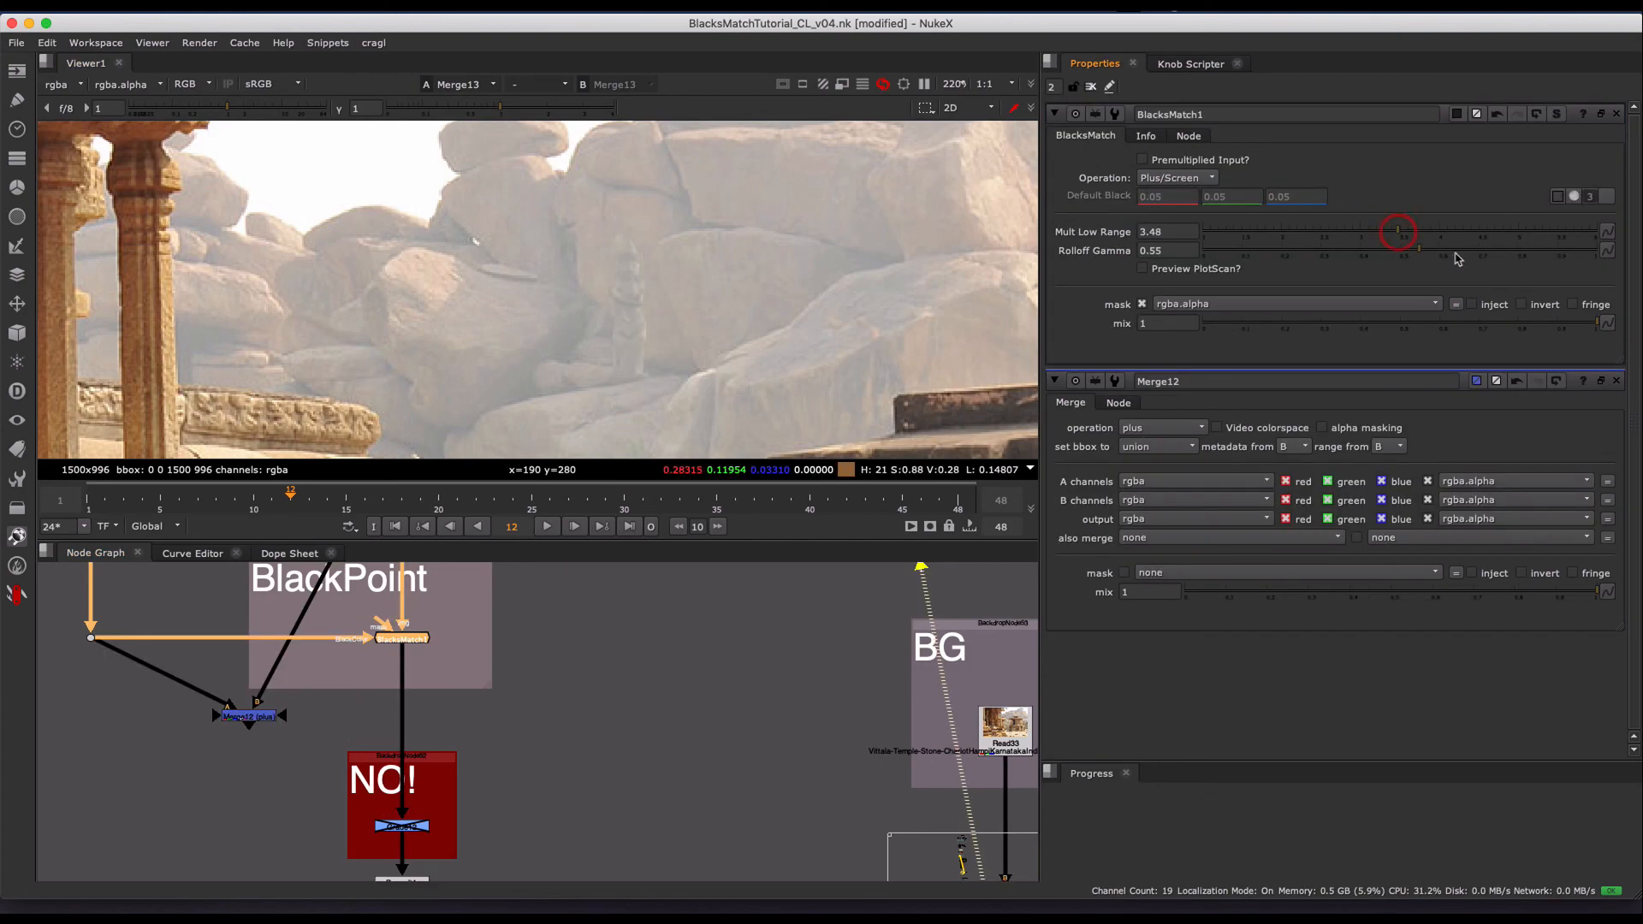
pyautogui.click(1467, 254)
pyautogui.moveTo(1376, 231); pyautogui.dragTo(931, 220)
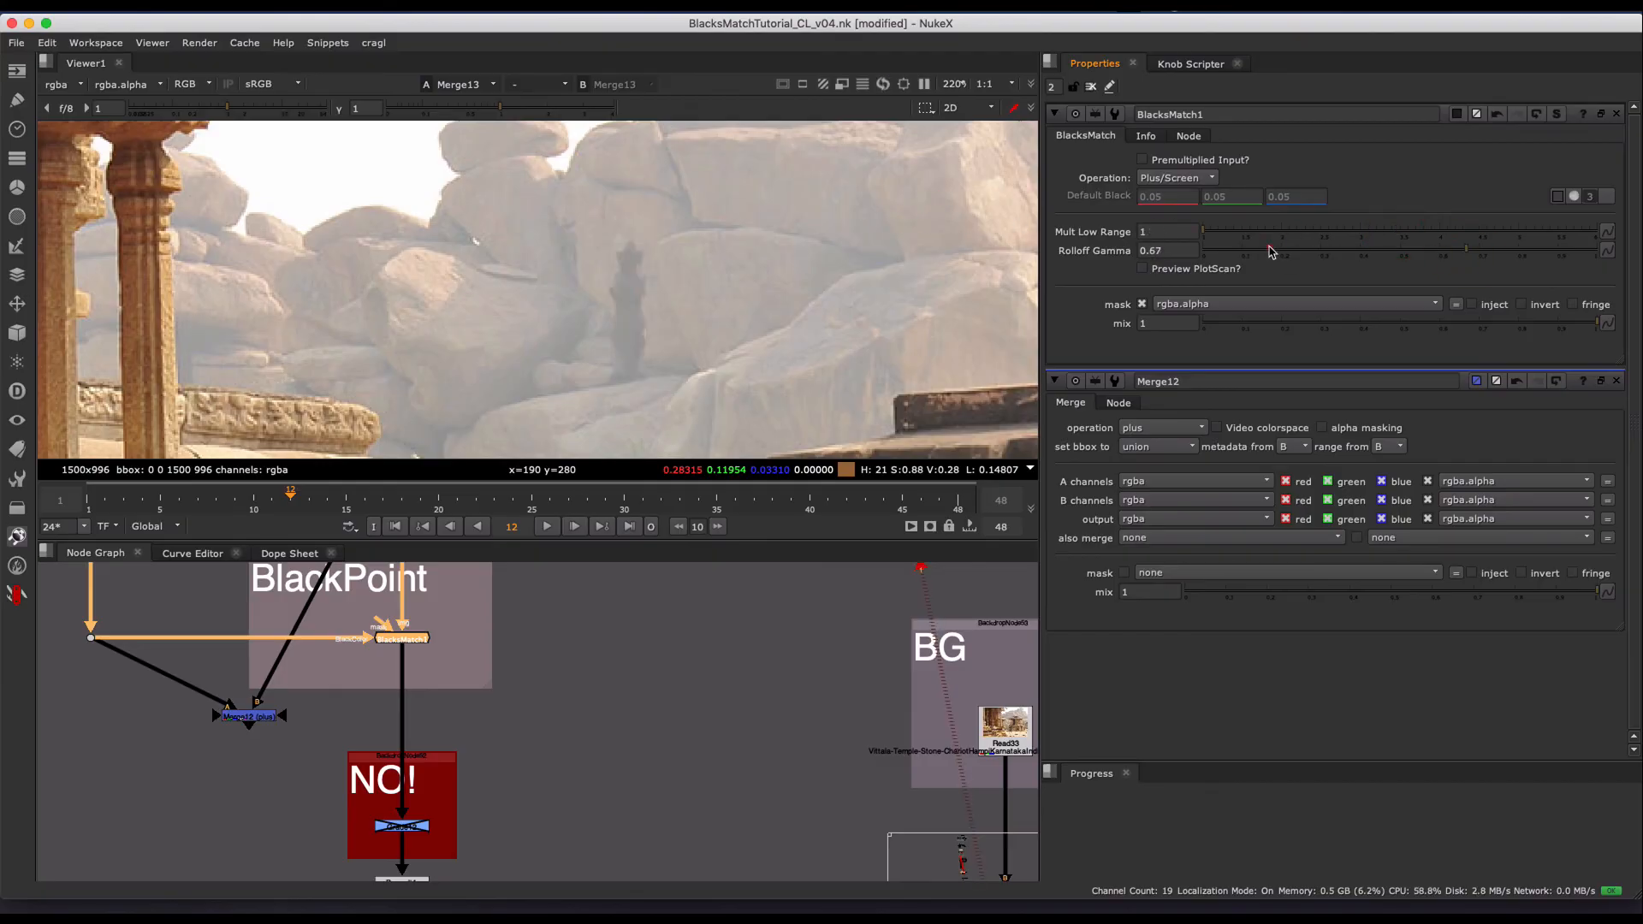
pyautogui.moveTo(1271, 250); pyautogui.dragTo(412, 334)
pyautogui.scroll(-2, 719, 274)
pyautogui.moveTo(690, 302); pyautogui.dragTo(638, 280, button='middle')
# - Locate the disabled correction in the Yes group and view the whole BlackMatch Workflow diagram in the viewer
pyautogui.moveTo(428, 704); pyautogui.dragTo(467, 901, button='middle')
pyautogui.click(450, 629)
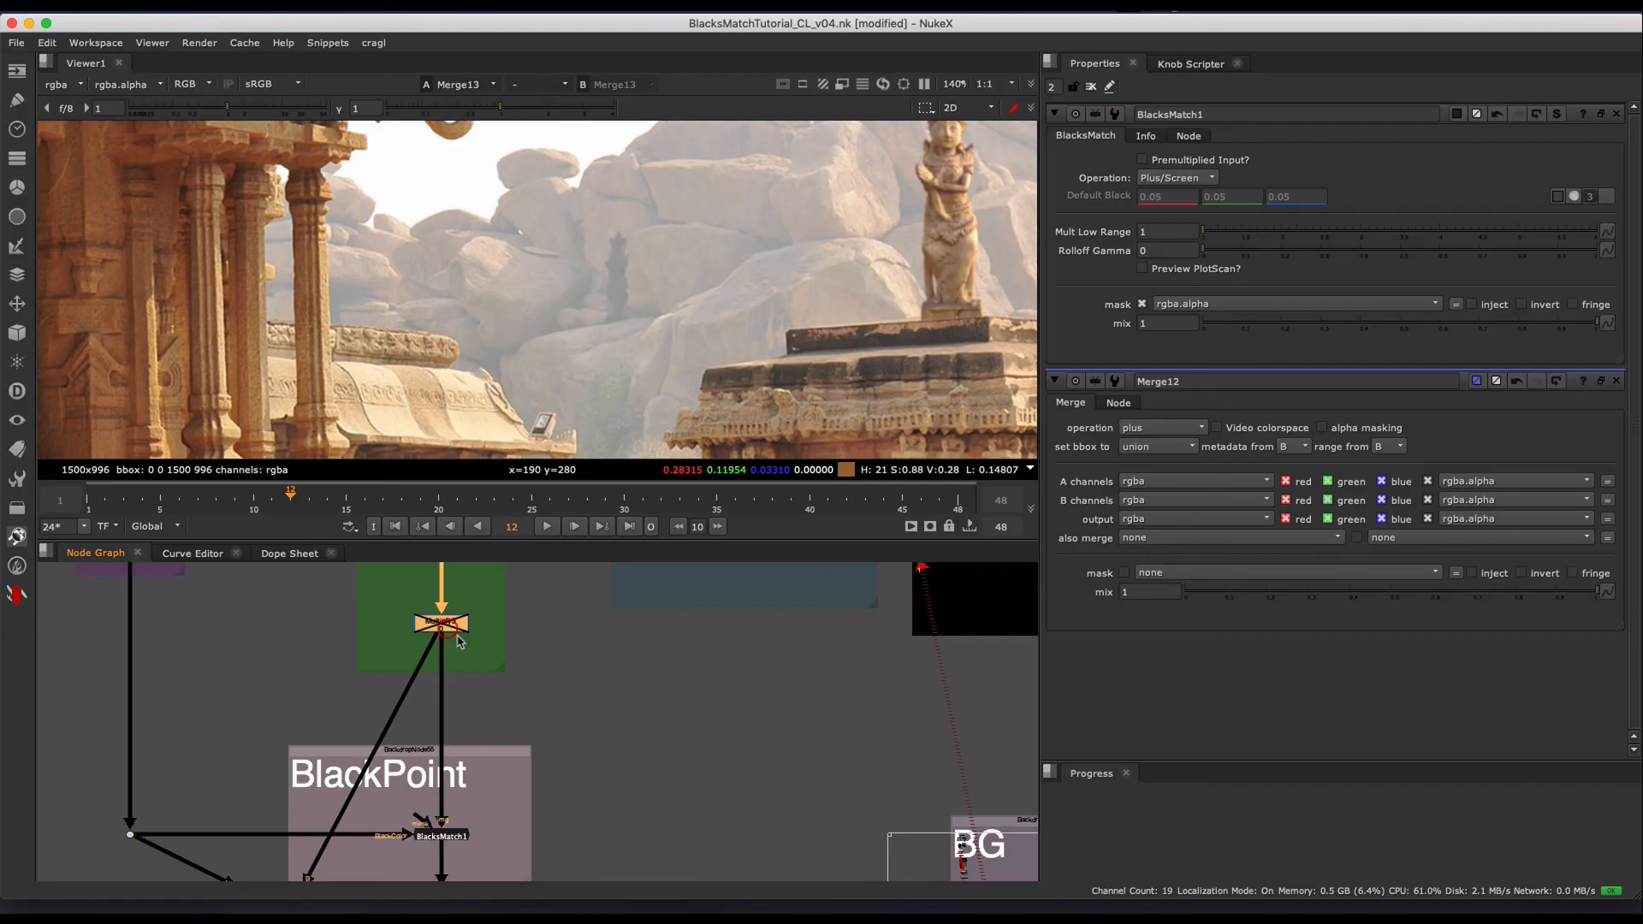
pyautogui.scroll(-5, 555, 695)
pyautogui.moveTo(513, 754); pyautogui.dragTo(441, 726, button='middle')
pyautogui.moveTo(499, 782); pyautogui.dragTo(486, 840, button='middle')
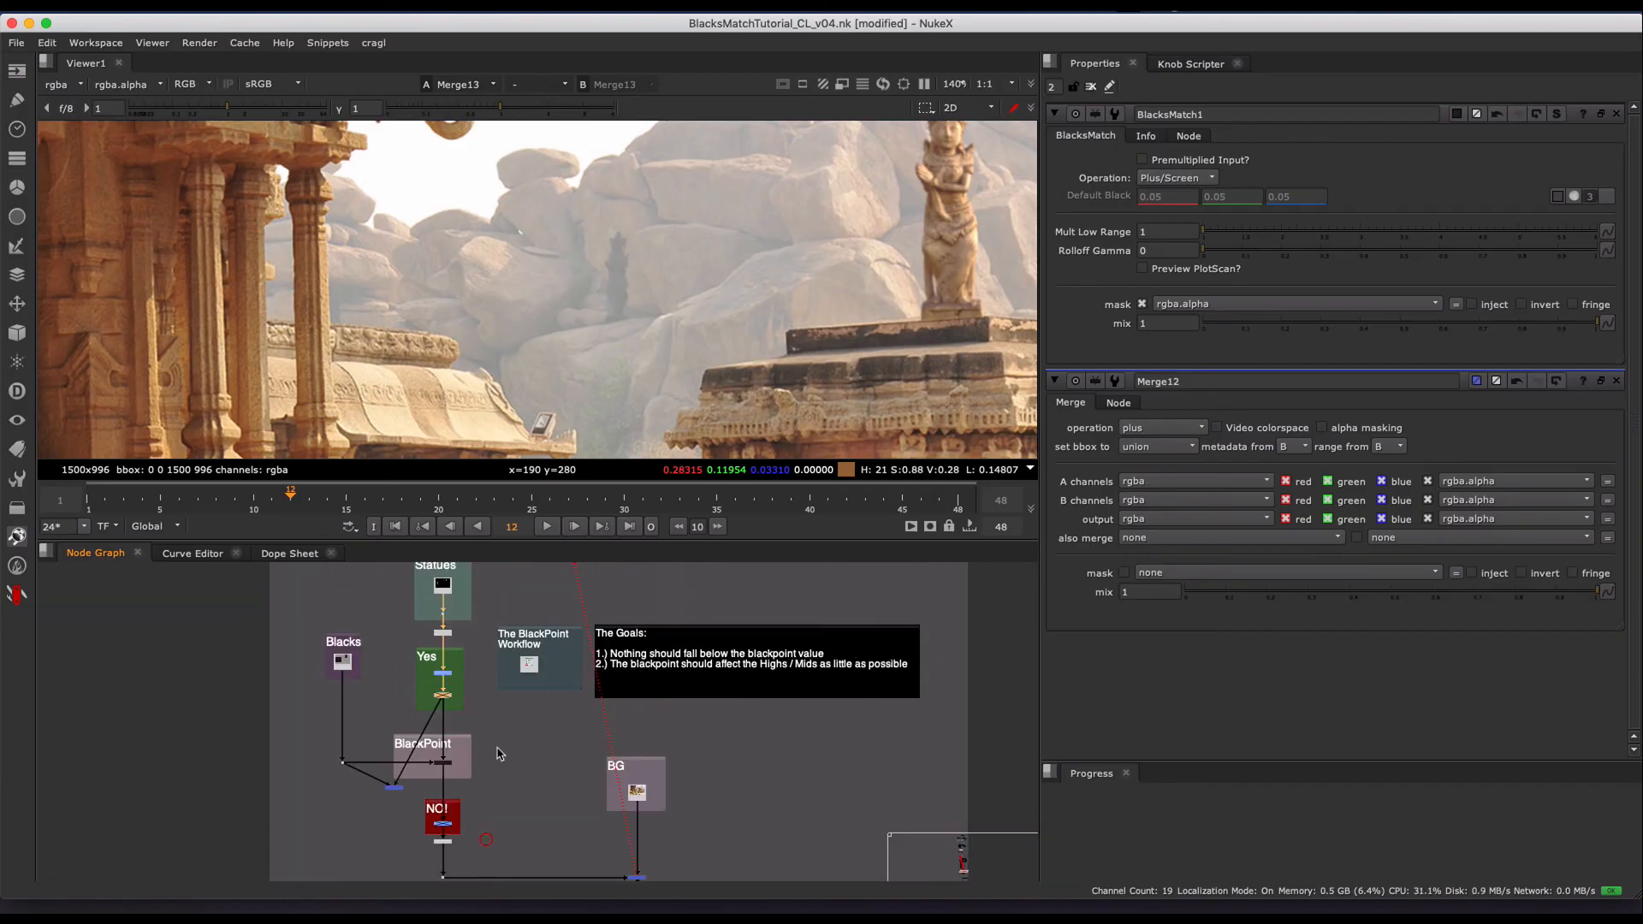
pyautogui.moveTo(577, 618); pyautogui.dragTo(454, 716)
pyautogui.press('1')
pyautogui.press('f')
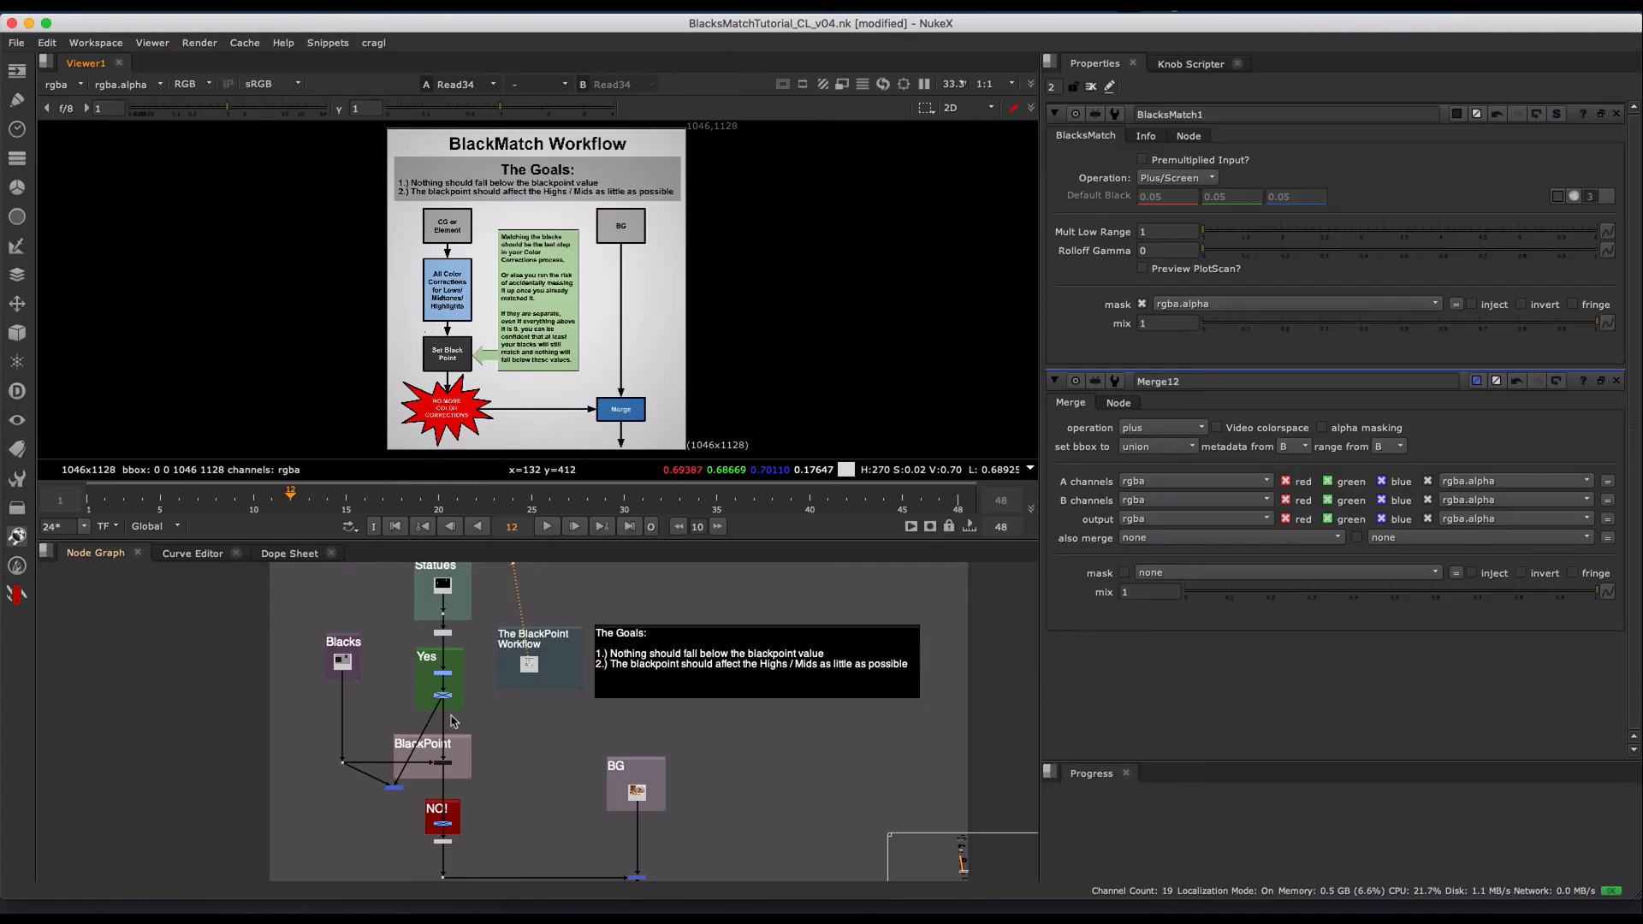
# - View Multiply3 in the Yes group and enable the node
pyautogui.moveTo(467, 683); pyautogui.dragTo(397, 724)
pyautogui.press('1')
pyautogui.press('d')
# - View the final Merge13 composite and inspect the darkened statue on the temple roof and the BlackPoint group
pyautogui.moveTo(627, 809); pyautogui.dragTo(611, 675, button='middle')
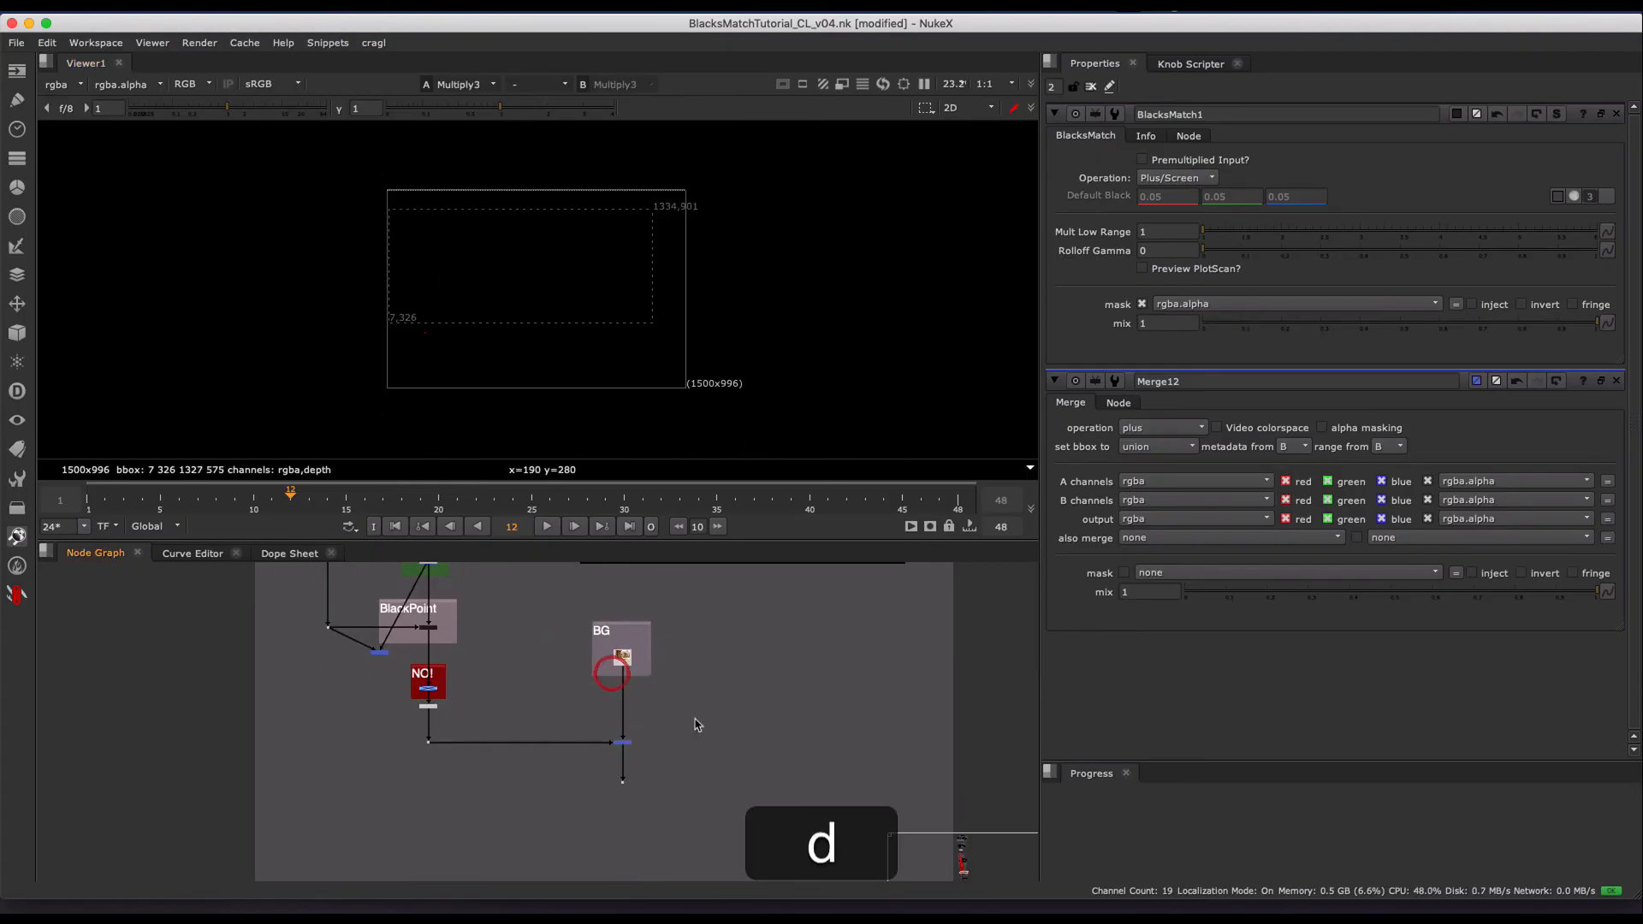
pyautogui.moveTo(695, 720); pyautogui.dragTo(568, 770)
pyautogui.press('1')
pyautogui.scroll(6, 655, 244)
pyautogui.moveTo(616, 255); pyautogui.dragTo(614, 319, button='middle')
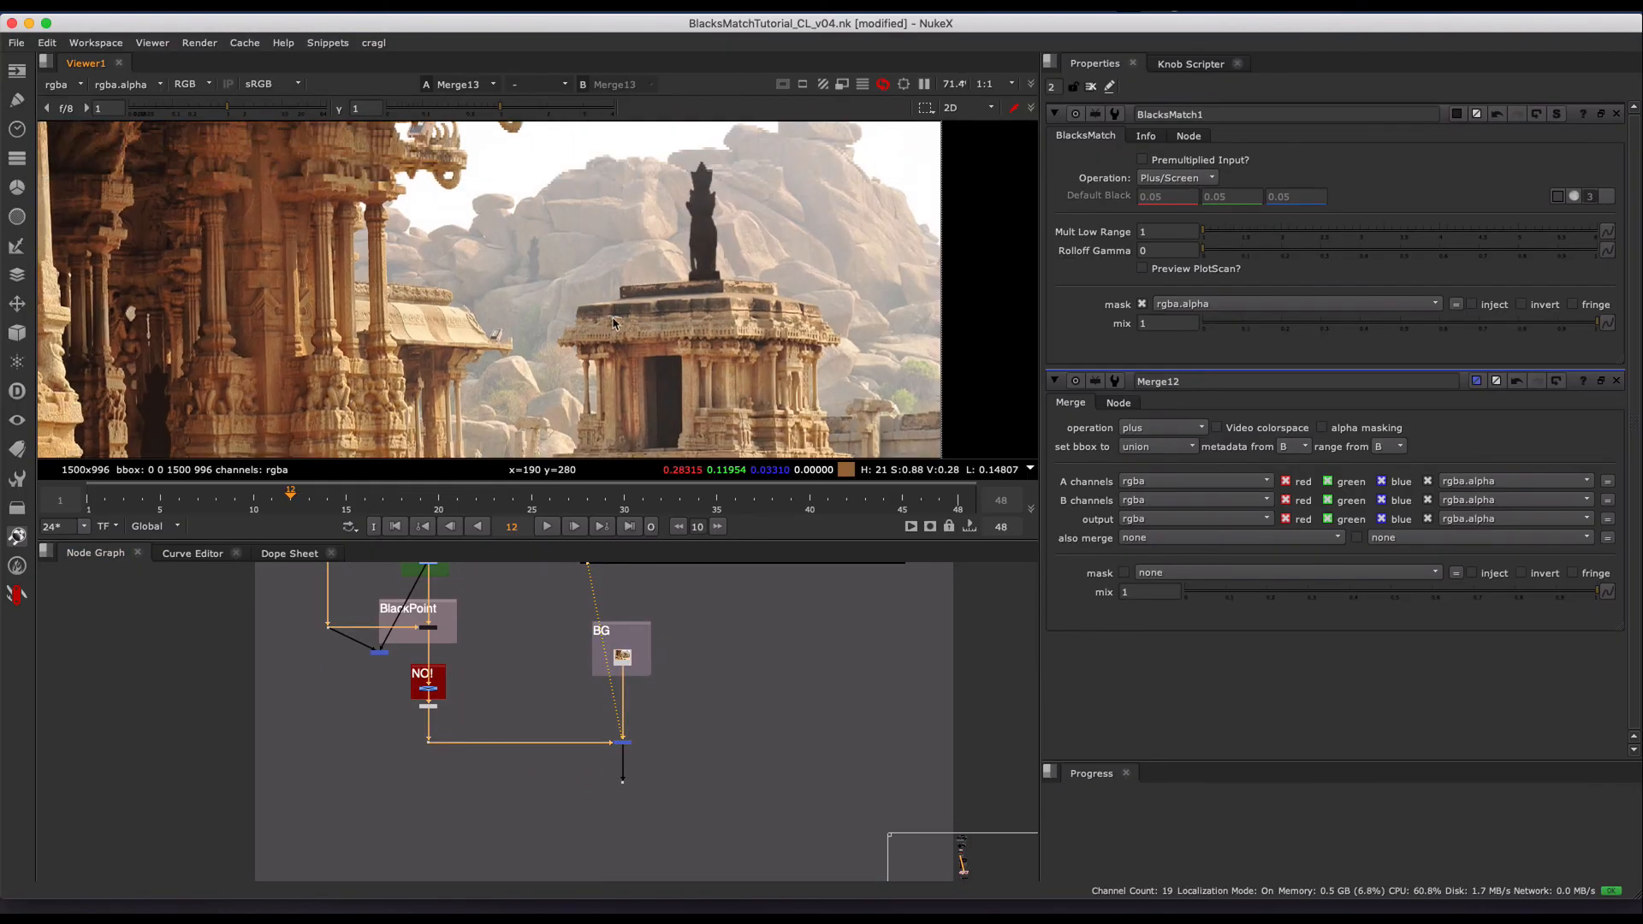
pyautogui.scroll(2, 613, 322)
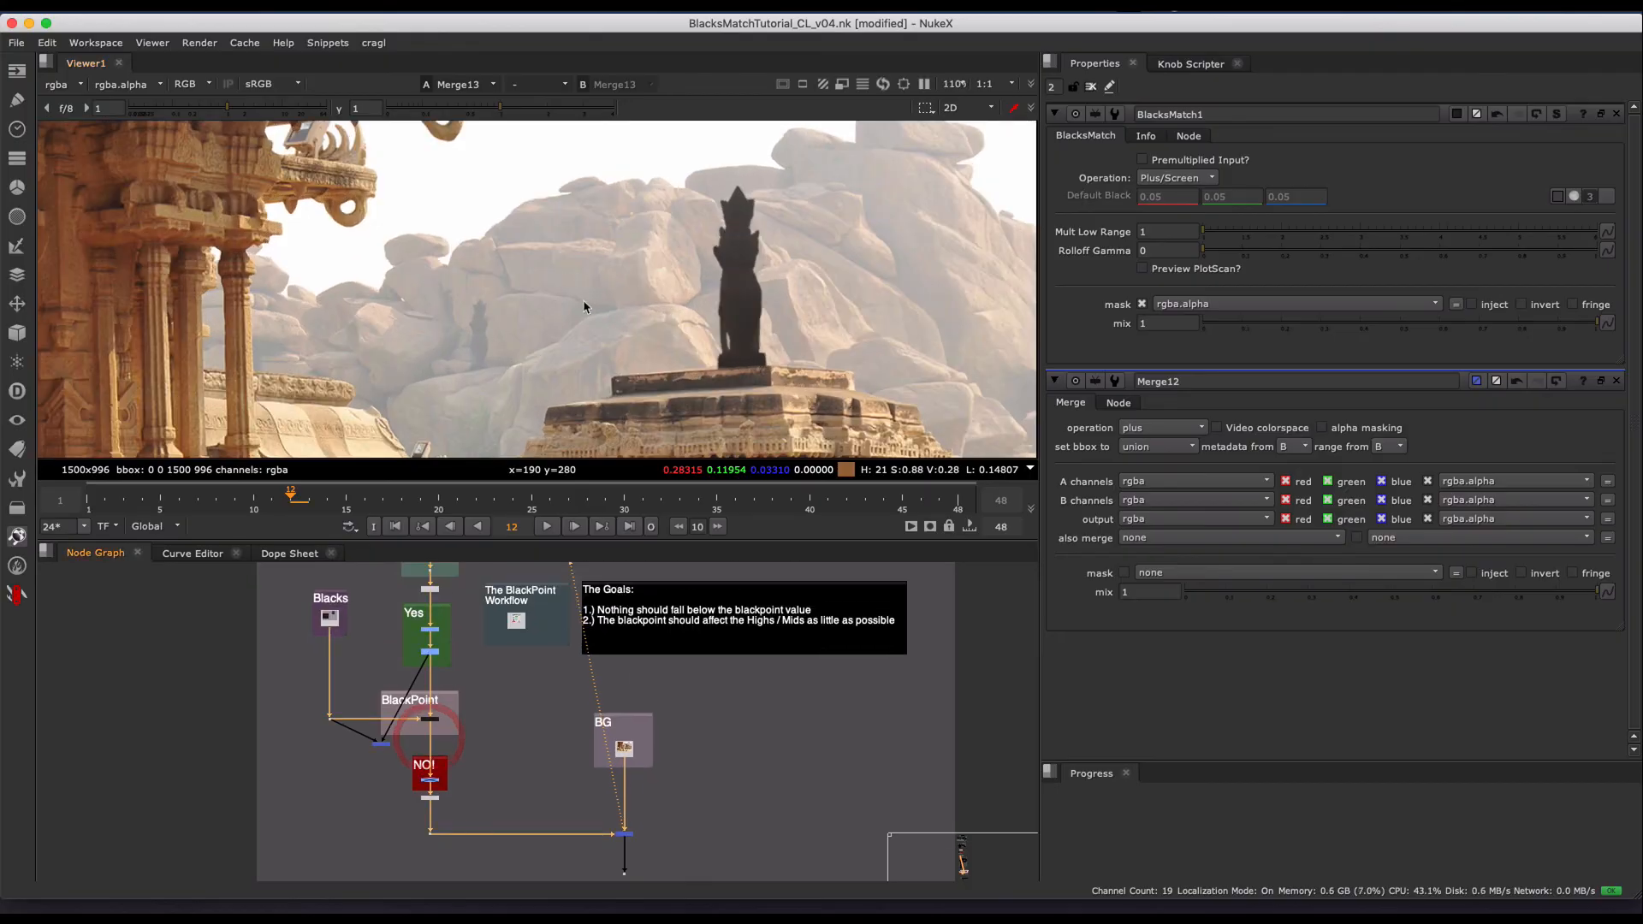
pyautogui.scroll(3, 446, 668)
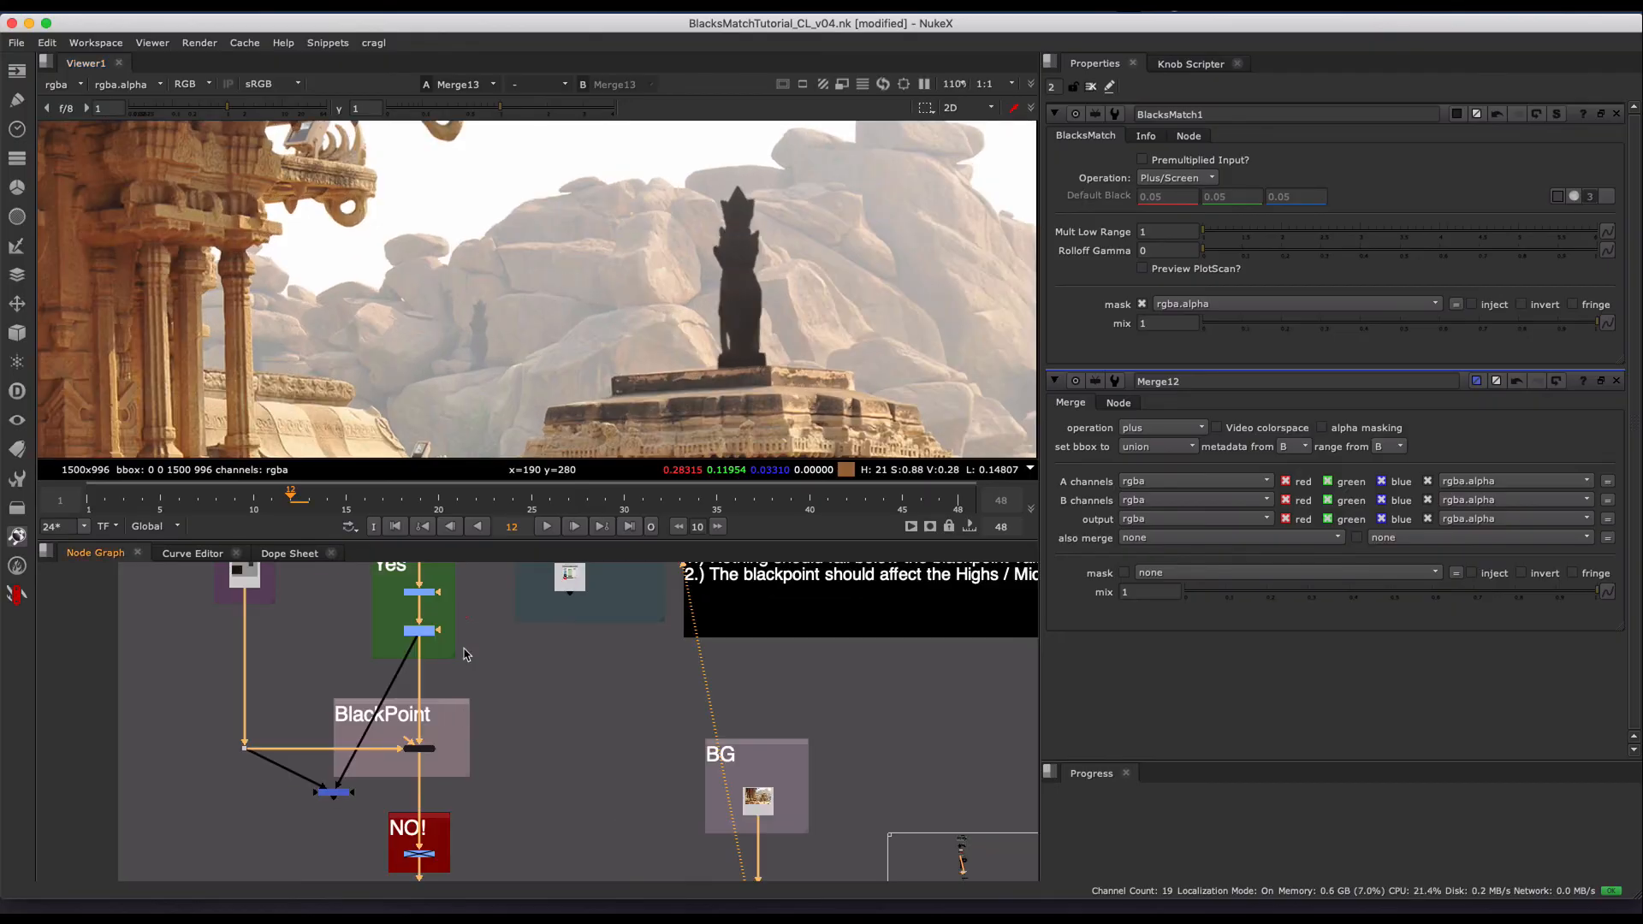
# - Disable Multiply3 in the Yes group and set BlacksMatch1's Mult Low Range to 4 and Rolloff Gamma to 0.475
pyautogui.click(421, 749)
pyautogui.press('d')
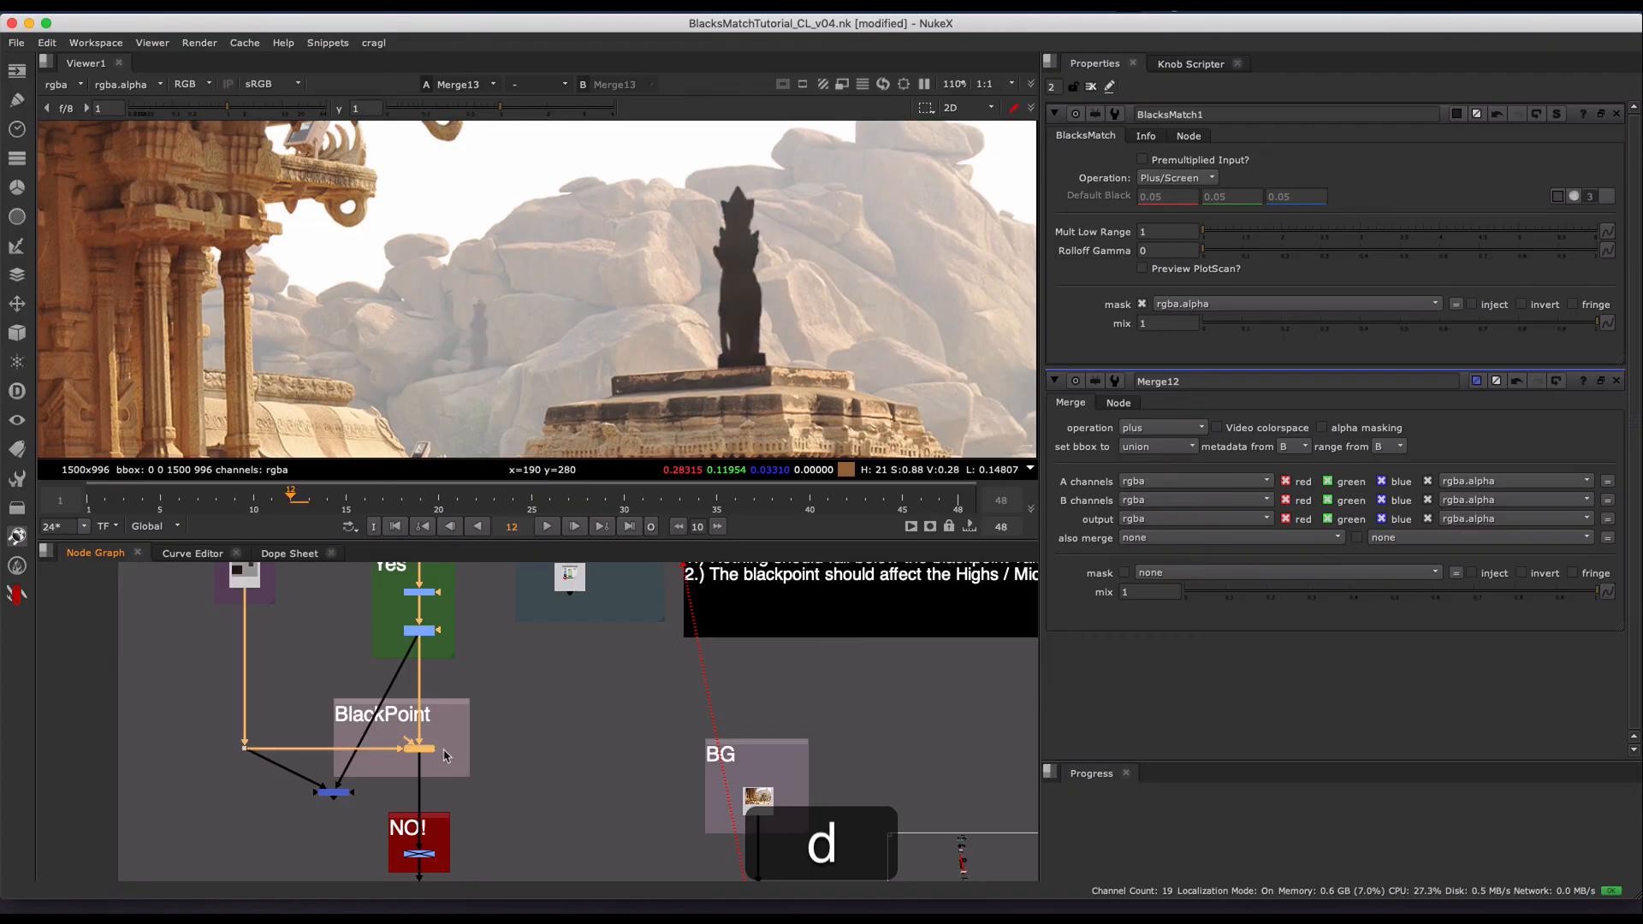
pyautogui.moveTo(443, 764)
pyautogui.mouseDown(button='middle')
pyautogui.moveTo(460, 680)
pyautogui.moveTo(457, 760)
pyautogui.moveTo(455, 738)
pyautogui.mouseUp(button='middle')
pyautogui.click(444, 646)
pyautogui.press('d')
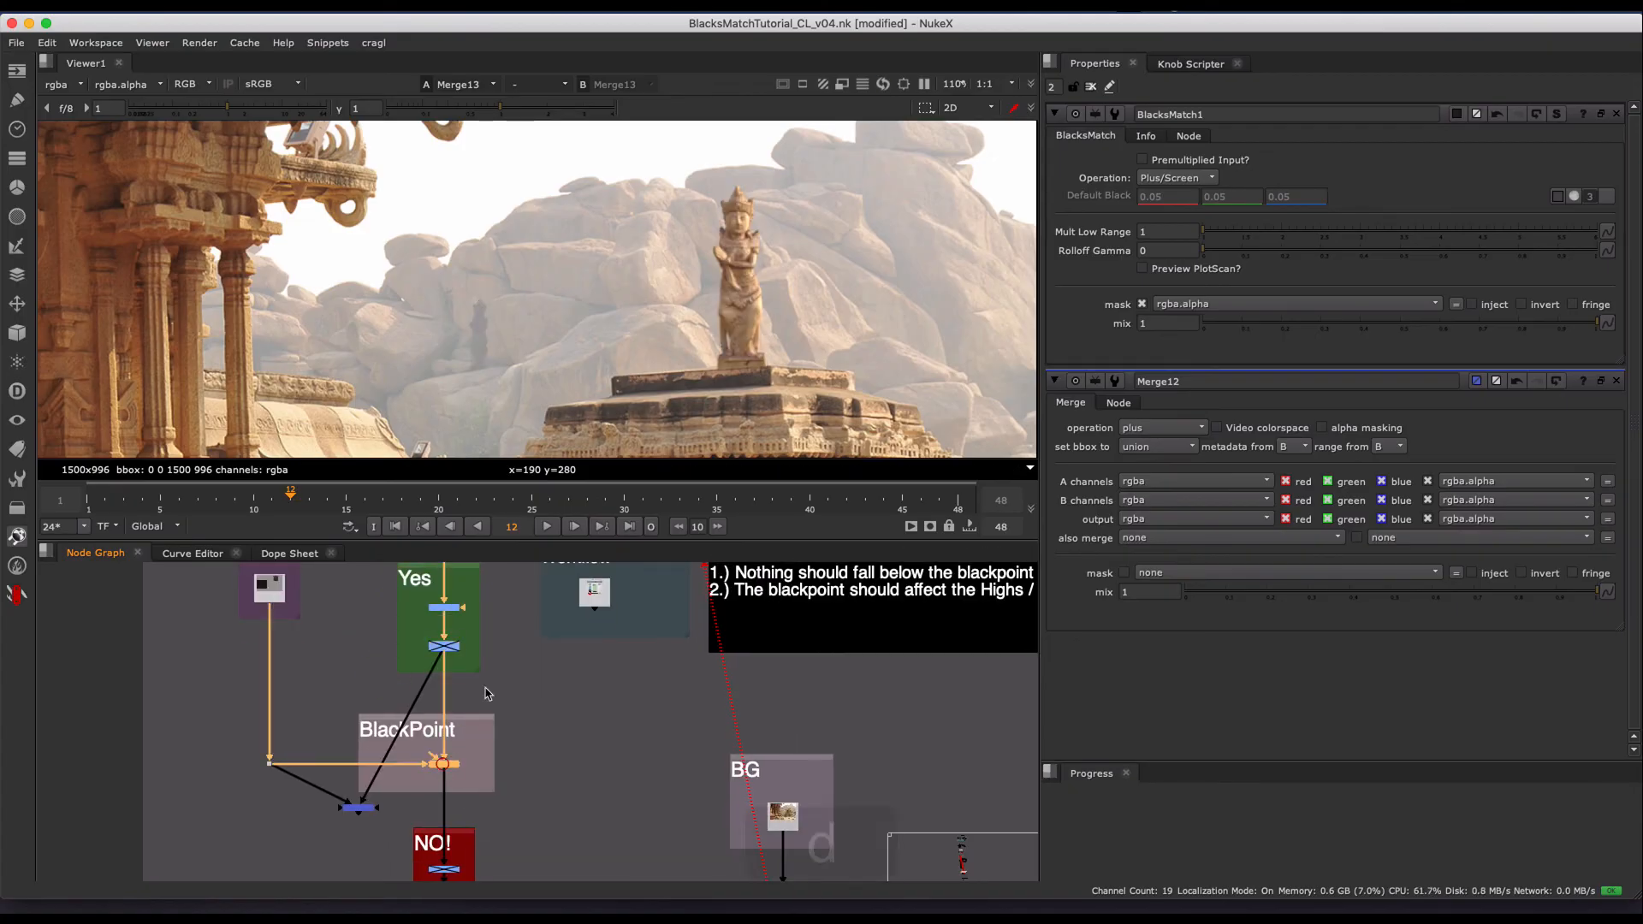
pyautogui.moveTo(1333, 233); pyautogui.dragTo(1438, 236)
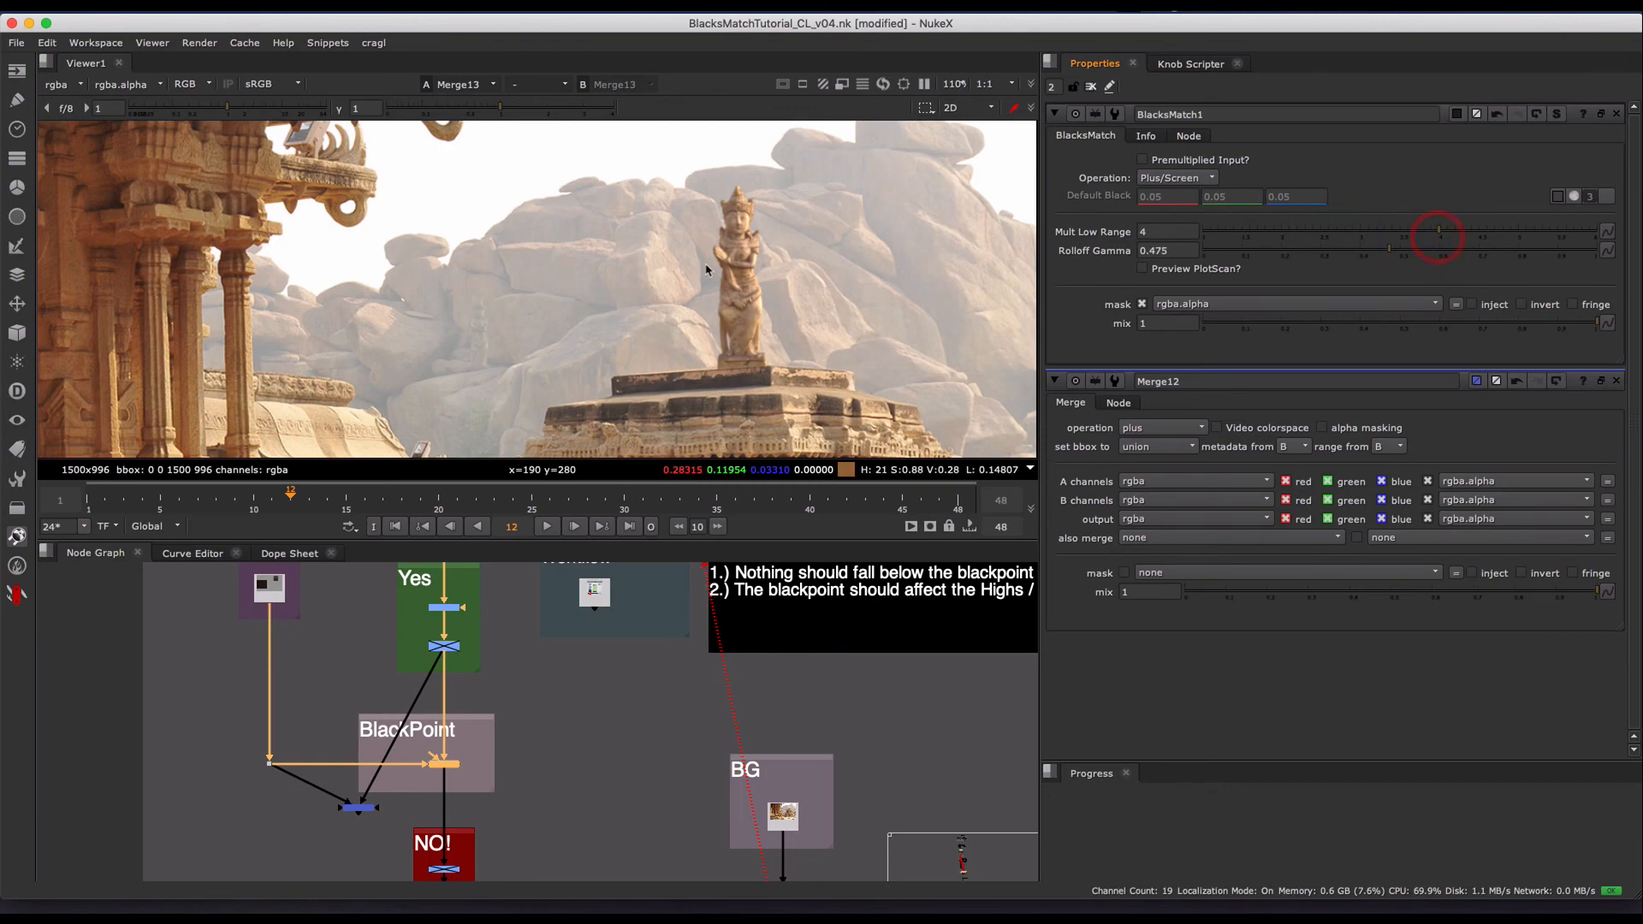
# - Connect the NO! group's input to Merge12 and set Merge12's operation to screen
pyautogui.scroll(-2, 642, 306)
pyautogui.moveTo(445, 788); pyautogui.dragTo(481, 719, button='middle')
pyautogui.moveTo(480, 719); pyautogui.dragTo(395, 739)
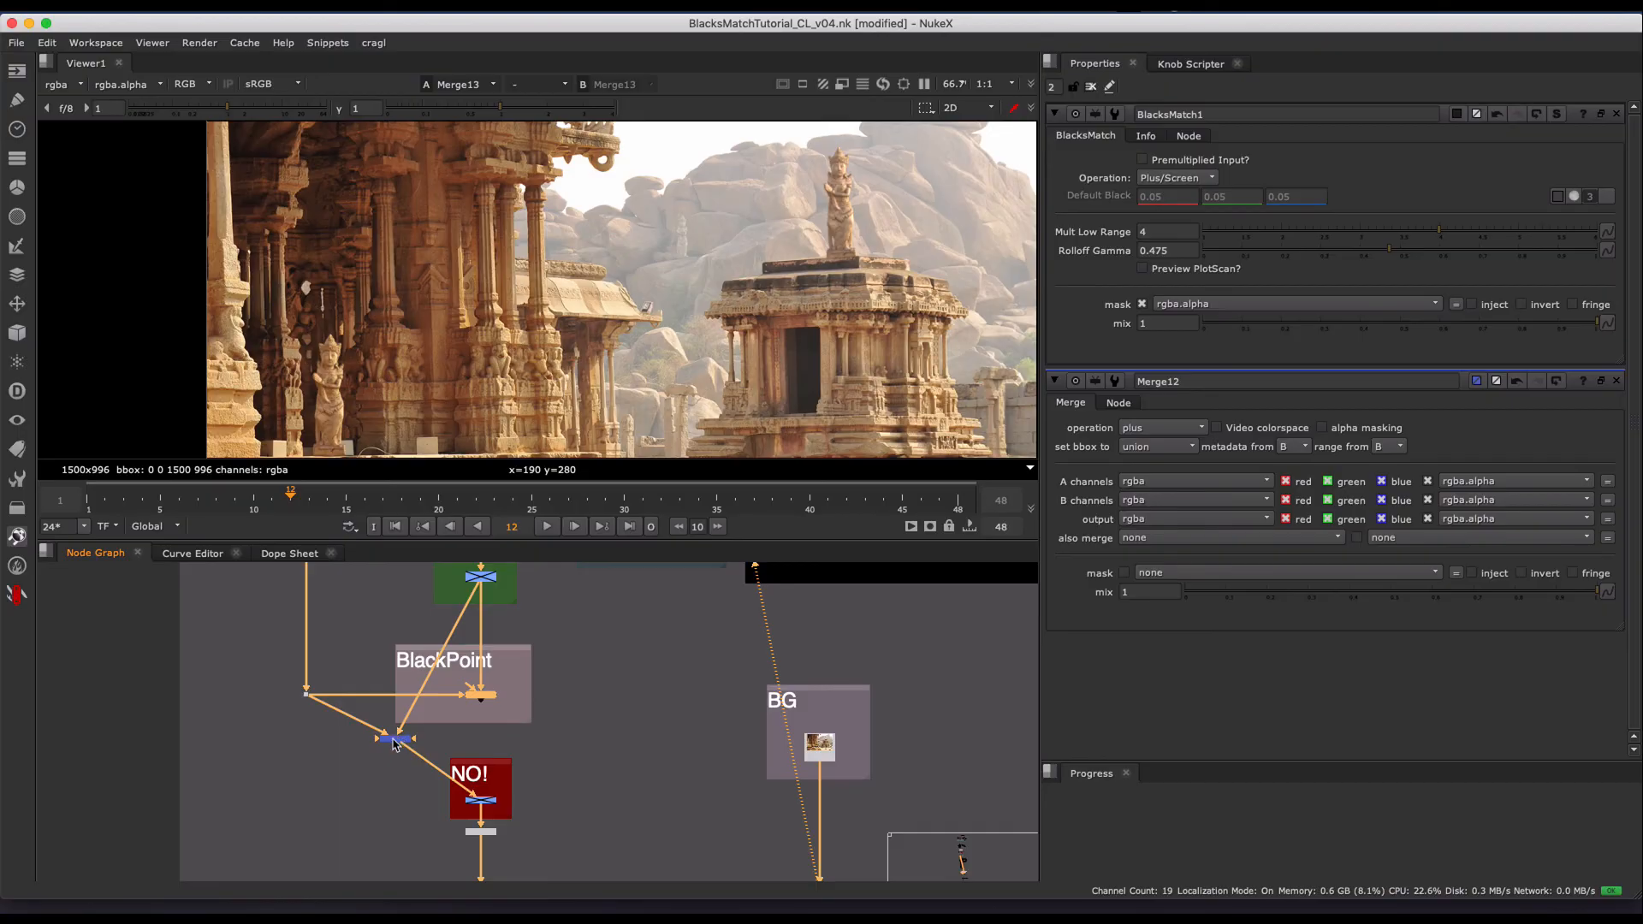
pyautogui.doubleClick(394, 740)
pyautogui.click(1156, 165)
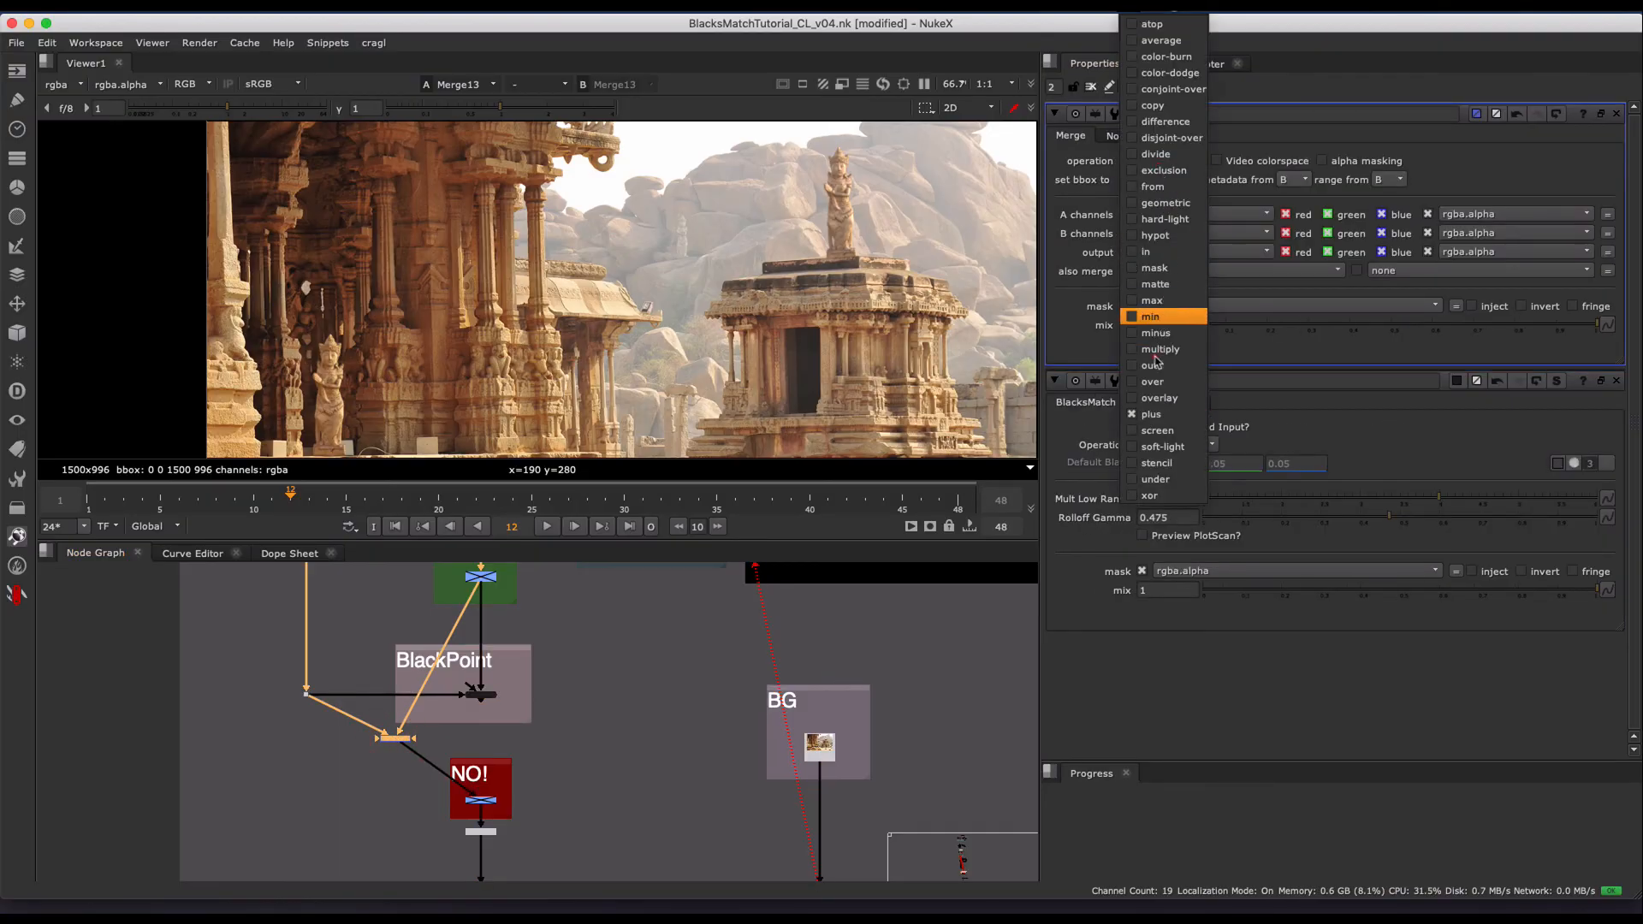
pyautogui.click(1147, 423)
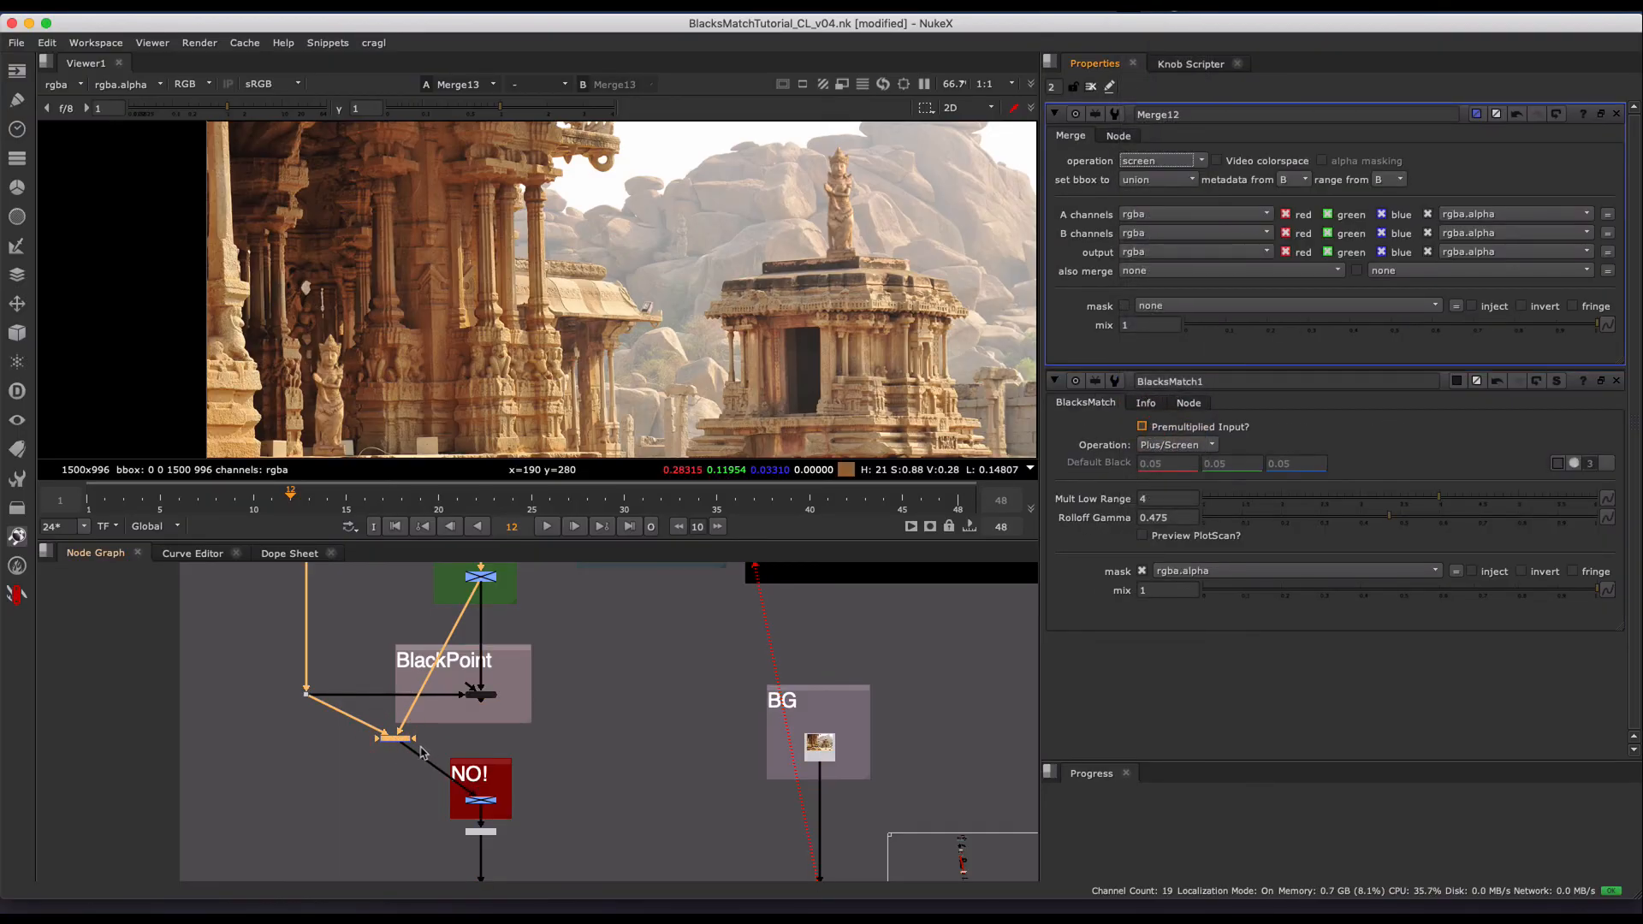
# - Compare the statue by switching the NO! group's input to BlacksMatch1 and back to Merge12
pyautogui.moveTo(421, 753); pyautogui.dragTo(492, 709)
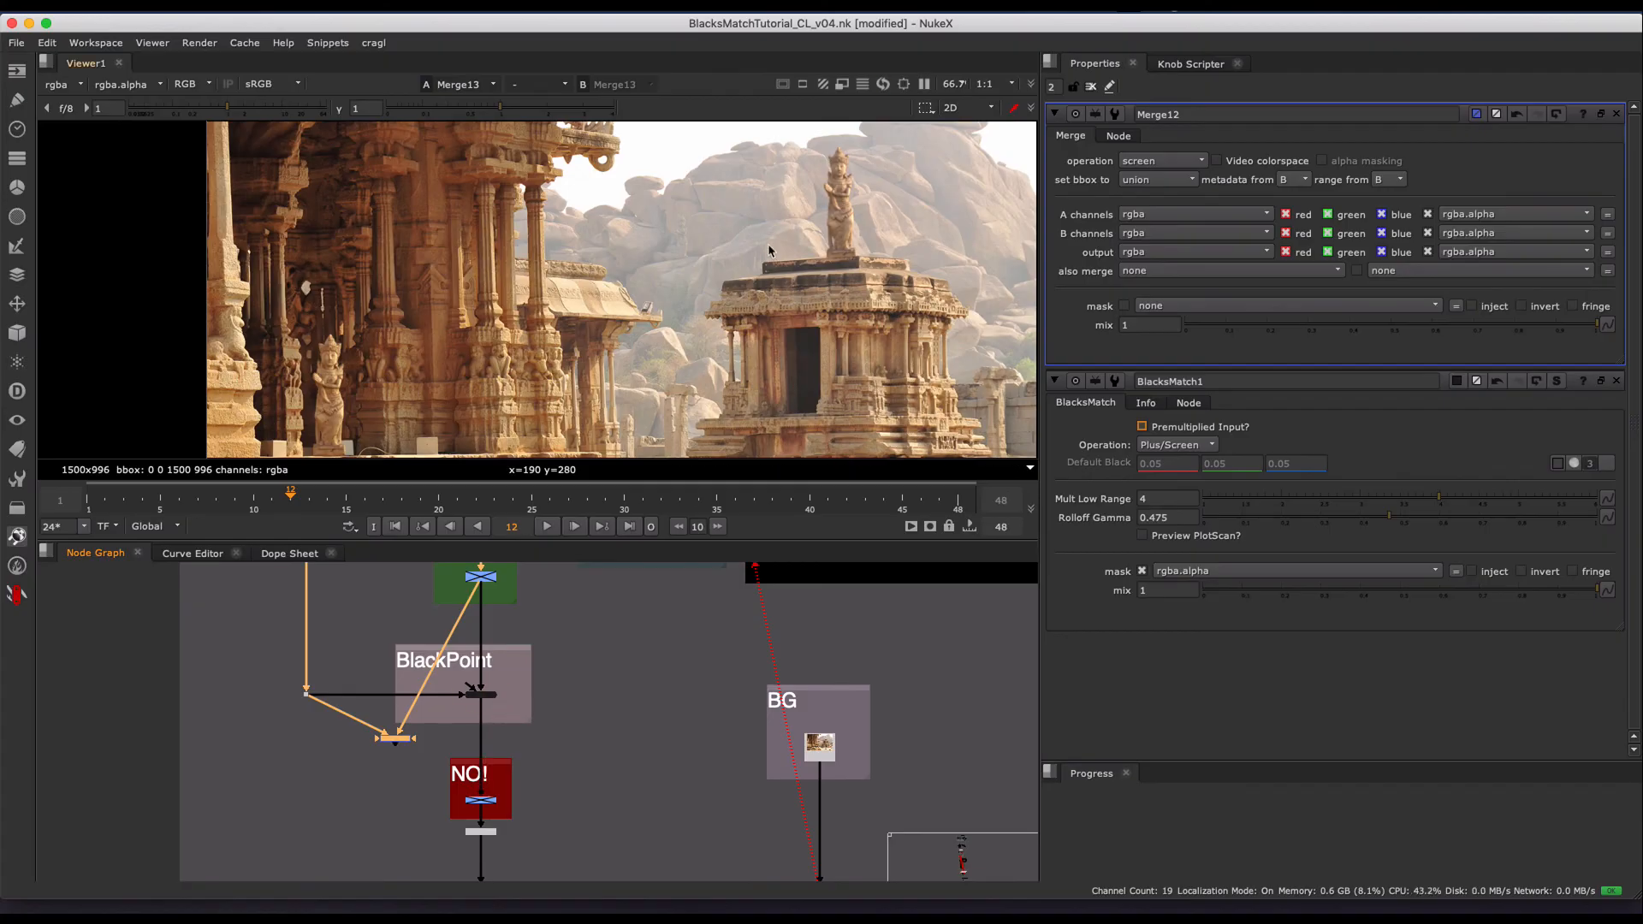
pyautogui.scroll(3, 753, 274)
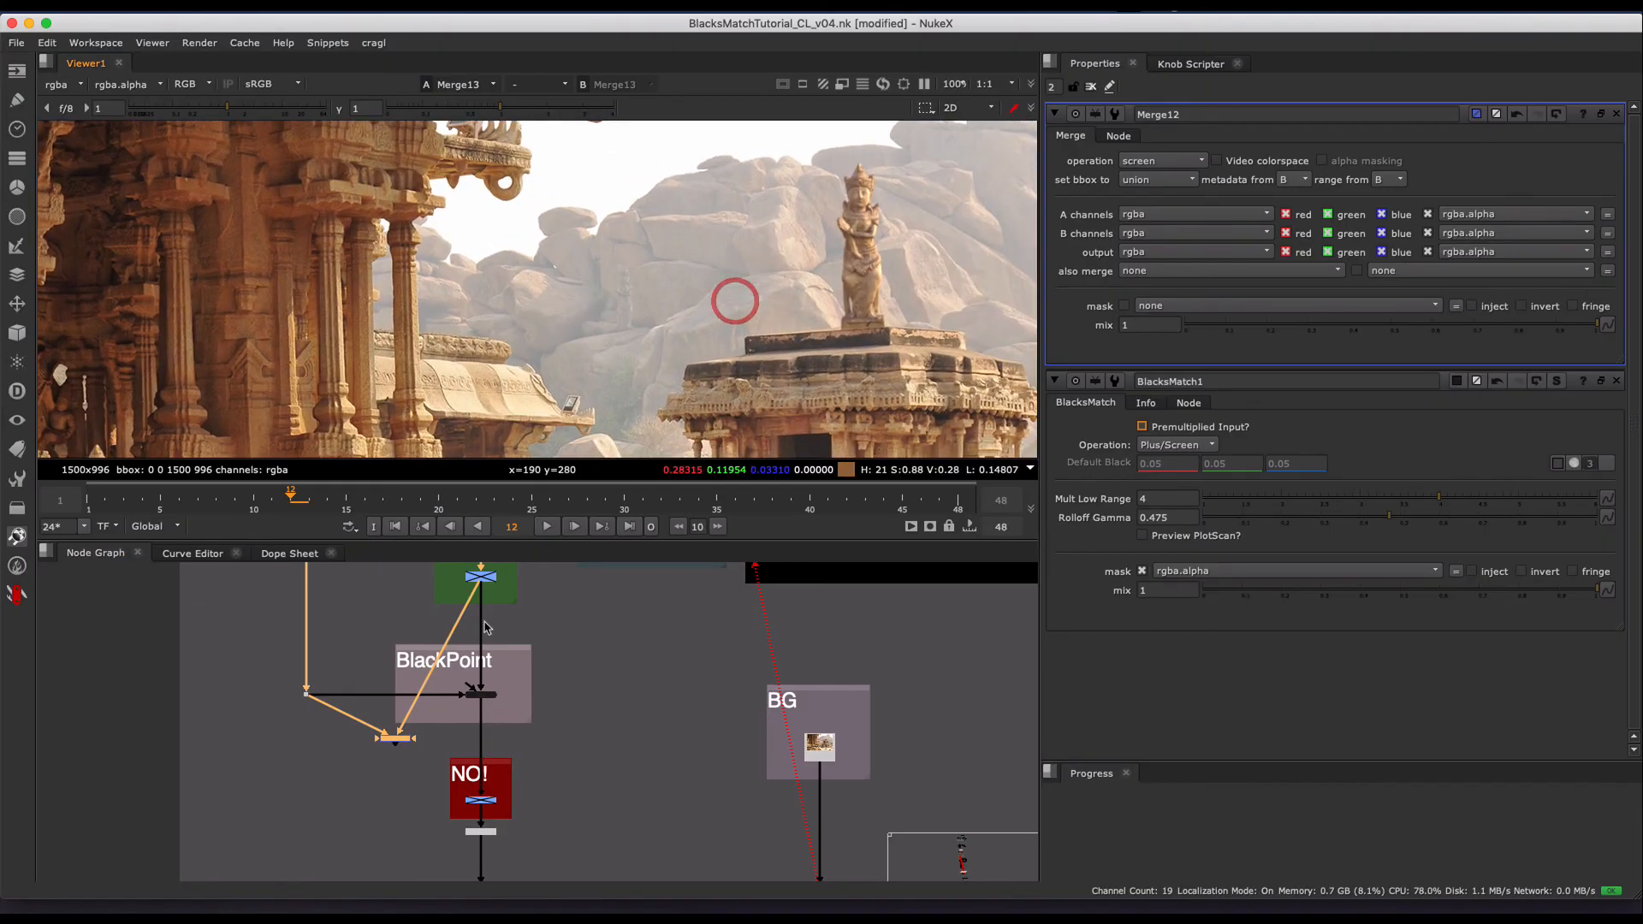
pyautogui.moveTo(474, 710); pyautogui.dragTo(396, 742)
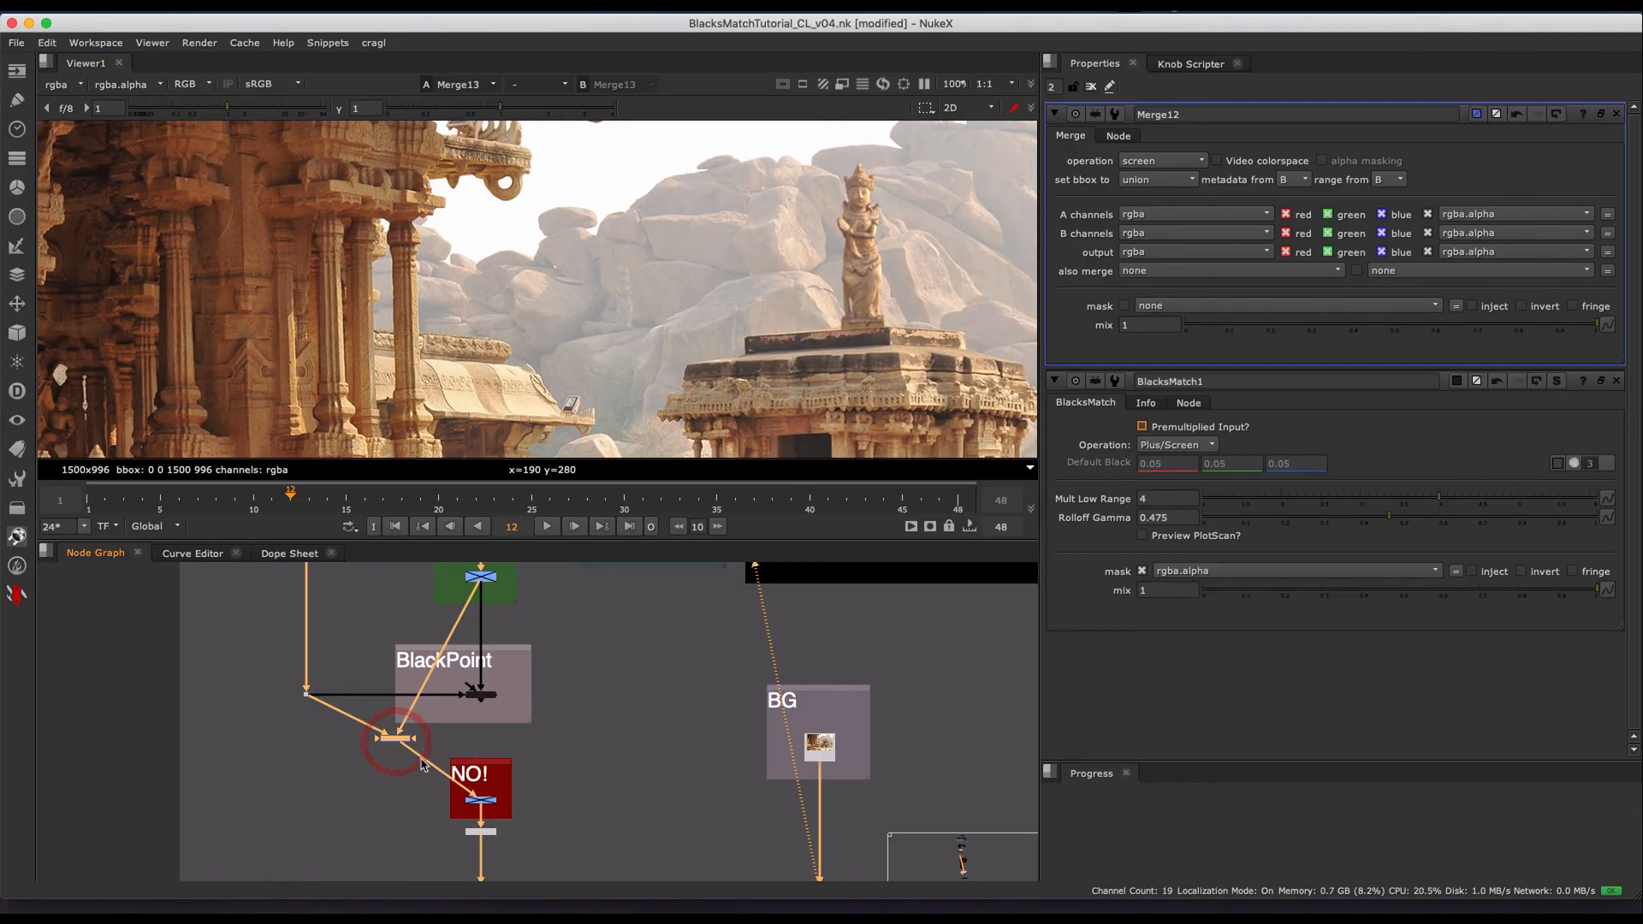
# - View the Blacks branch at its dot, fit to frame, and examine the sampled dark patches
pyautogui.scroll(2, 465, 716)
pyautogui.click(234, 678)
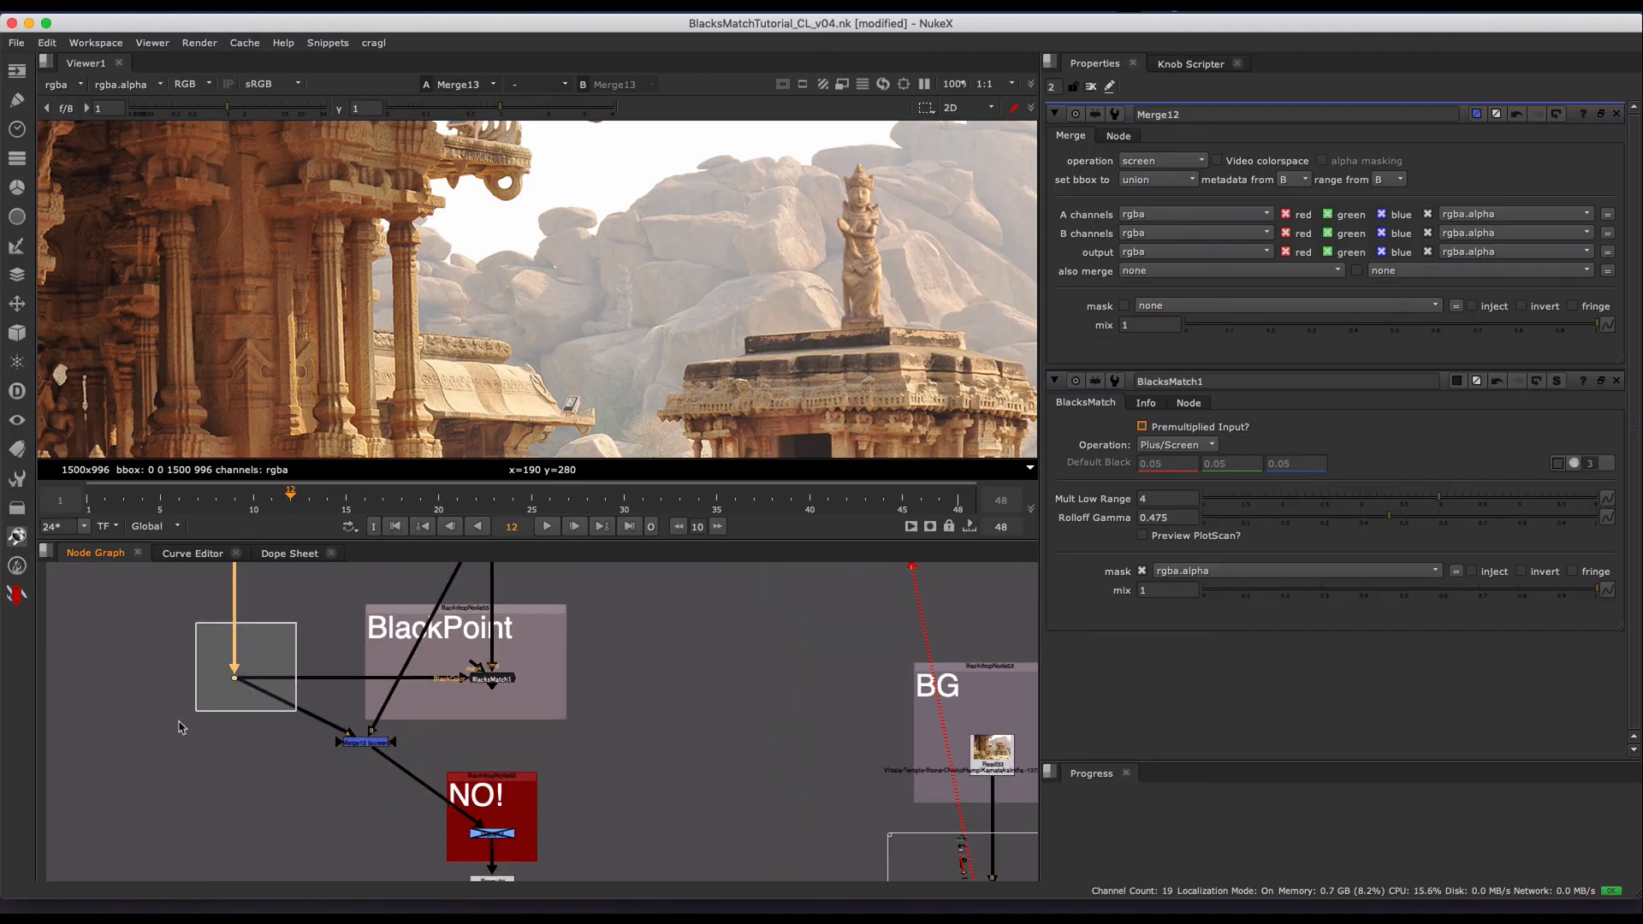
pyautogui.press('1')
pyautogui.press('f')
pyautogui.click(391, 311)
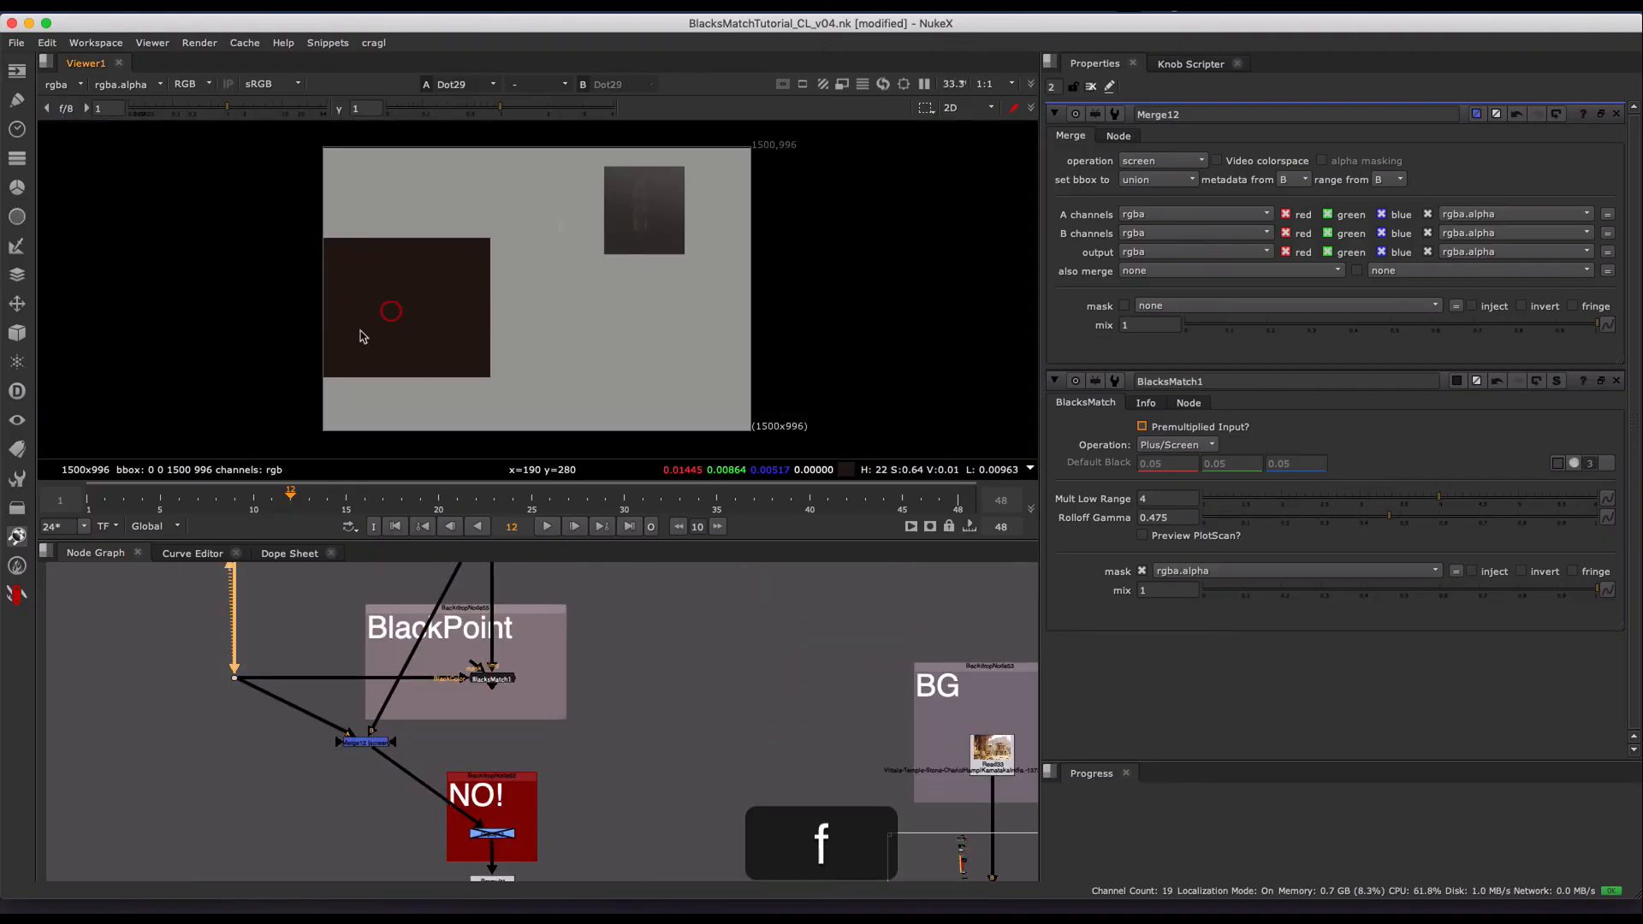
pyautogui.click(674, 182)
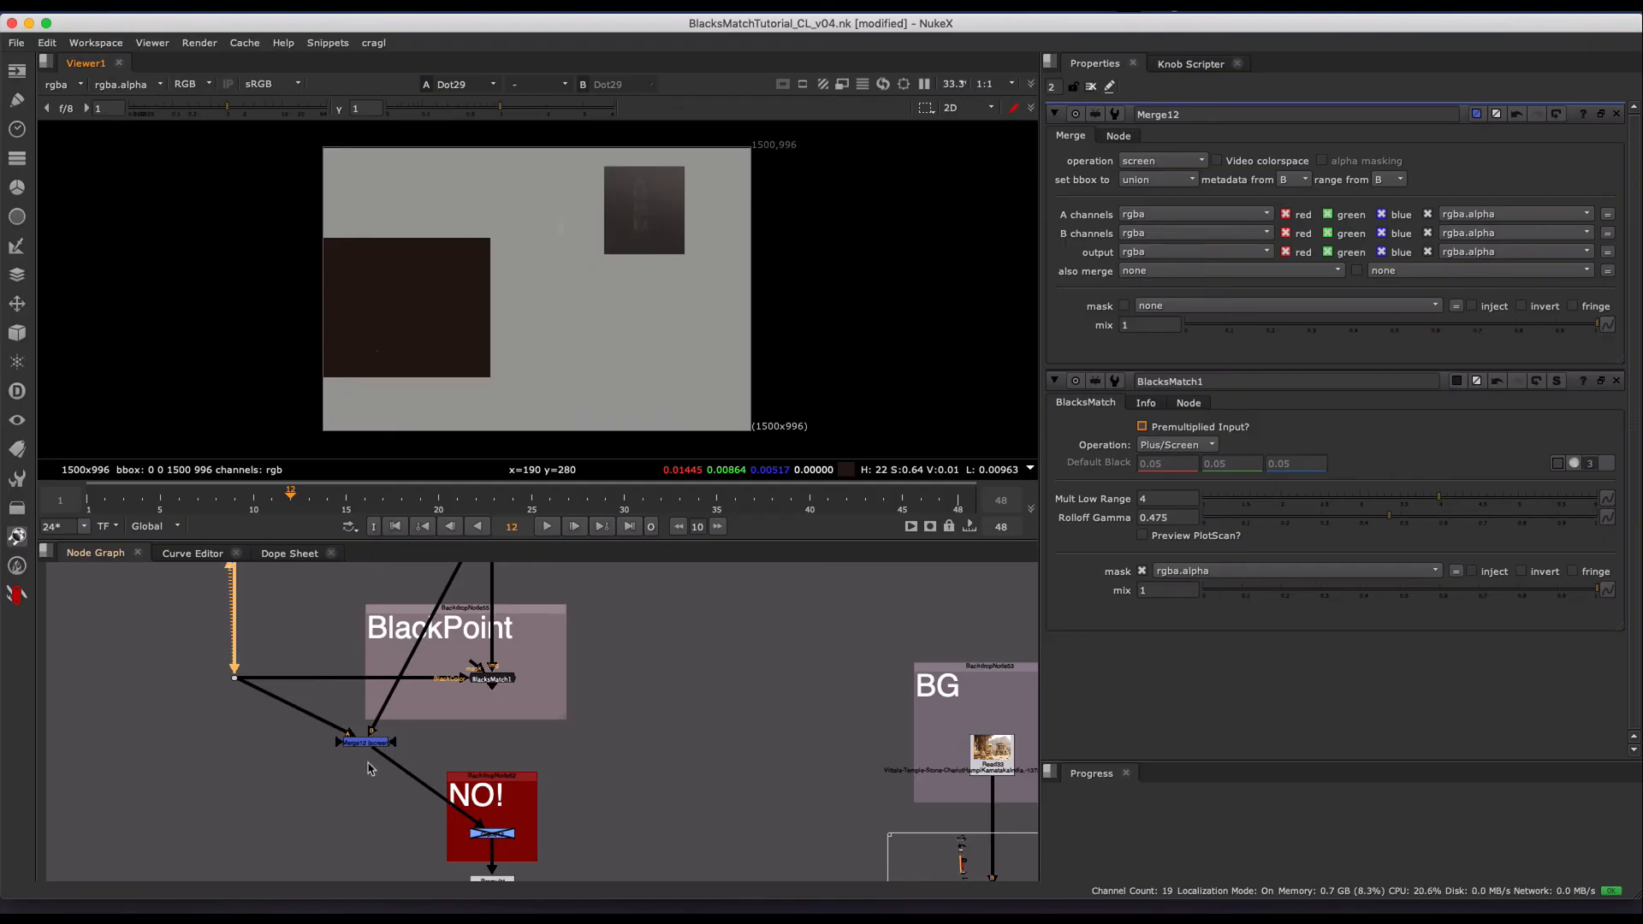
# - Reconnect the NO! group's input to BlacksMatch1 and view the final composite at the dot below the BG merge
pyautogui.moveTo(386, 759); pyautogui.dragTo(506, 679)
pyautogui.moveTo(716, 753); pyautogui.dragTo(525, 676, button='middle')
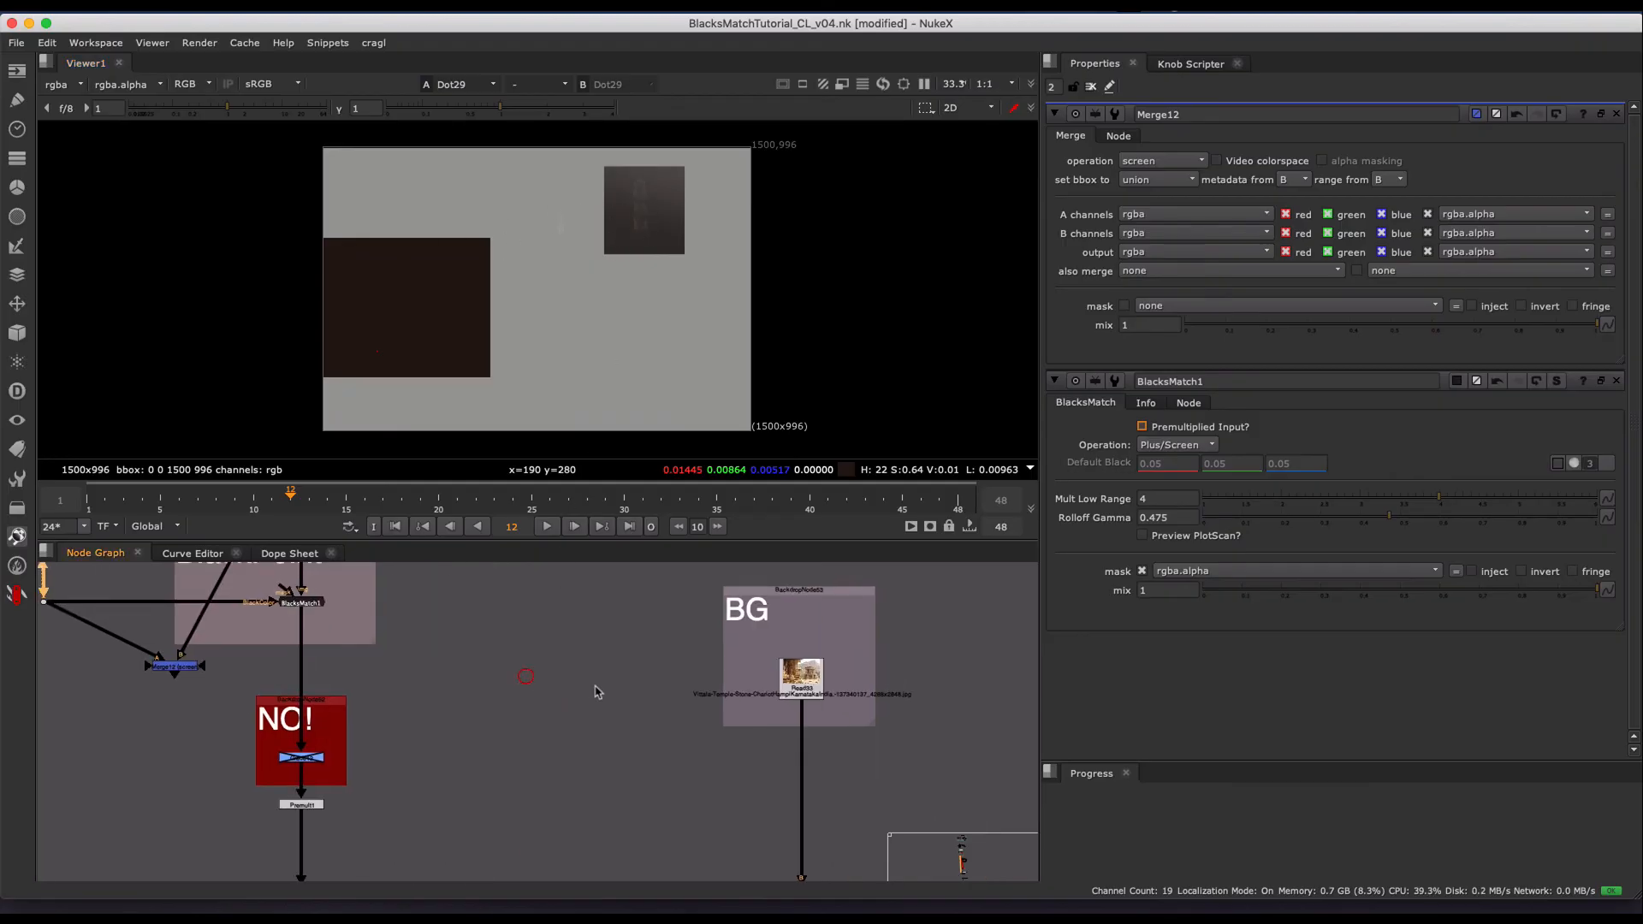
pyautogui.scroll(-3, 597, 691)
pyautogui.moveTo(652, 757); pyautogui.dragTo(755, 820)
pyautogui.press('1')
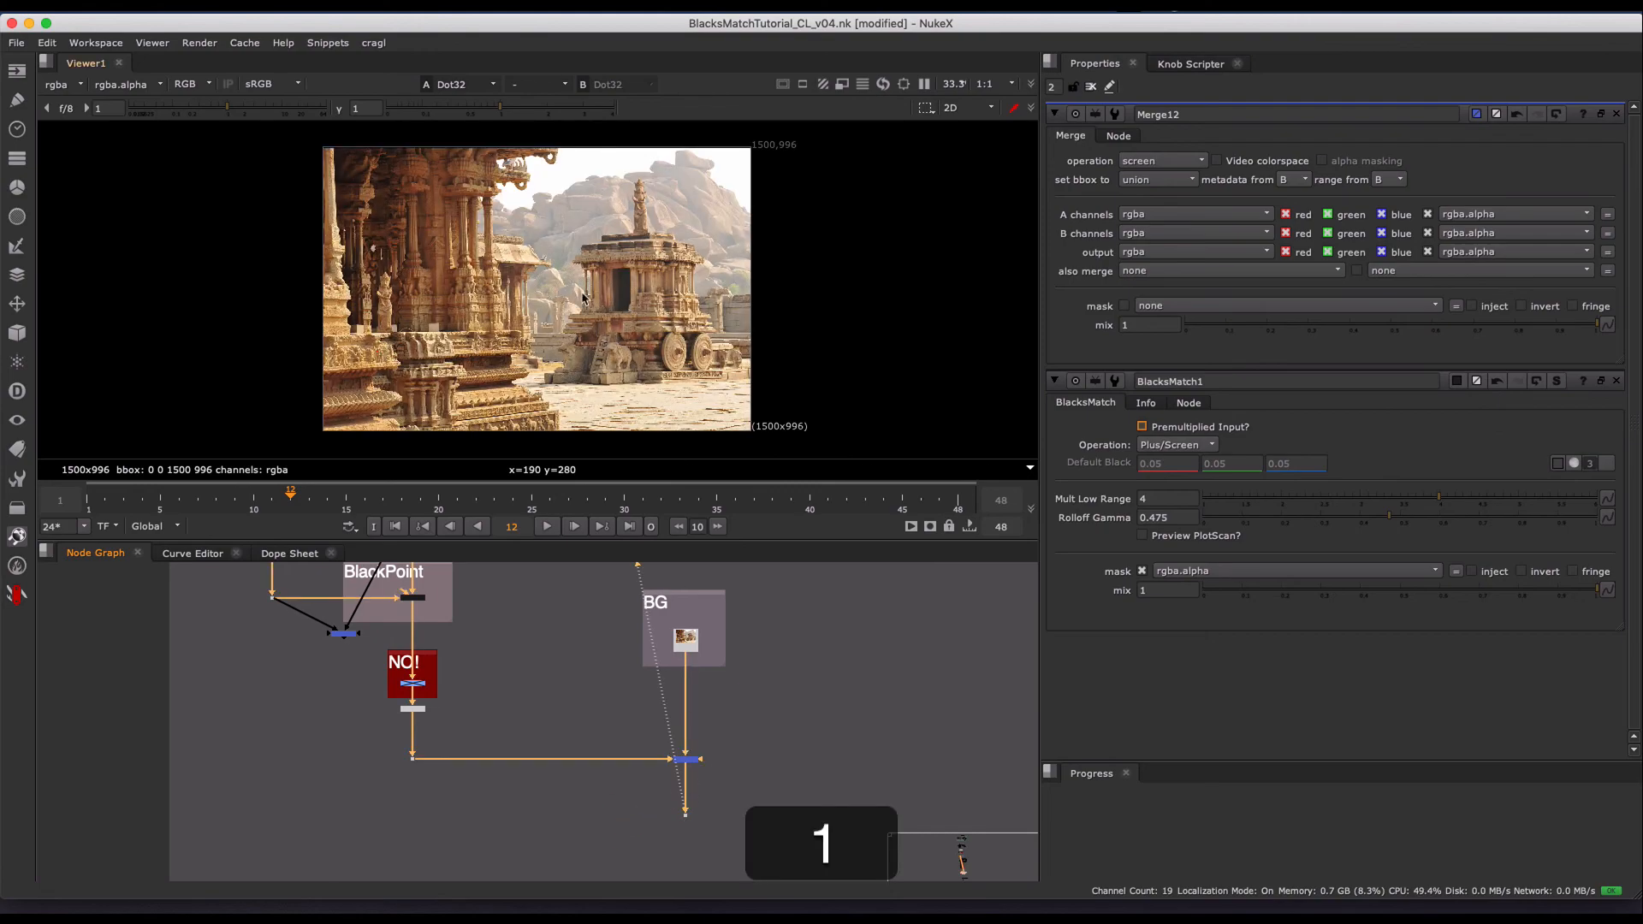
pyautogui.moveTo(586, 206)
pyautogui.mouseDown(button='middle')
pyautogui.moveTo(594, 247)
pyautogui.moveTo(613, 219)
pyautogui.mouseUp(button='middle')
pyautogui.scroll(3, 628, 233)
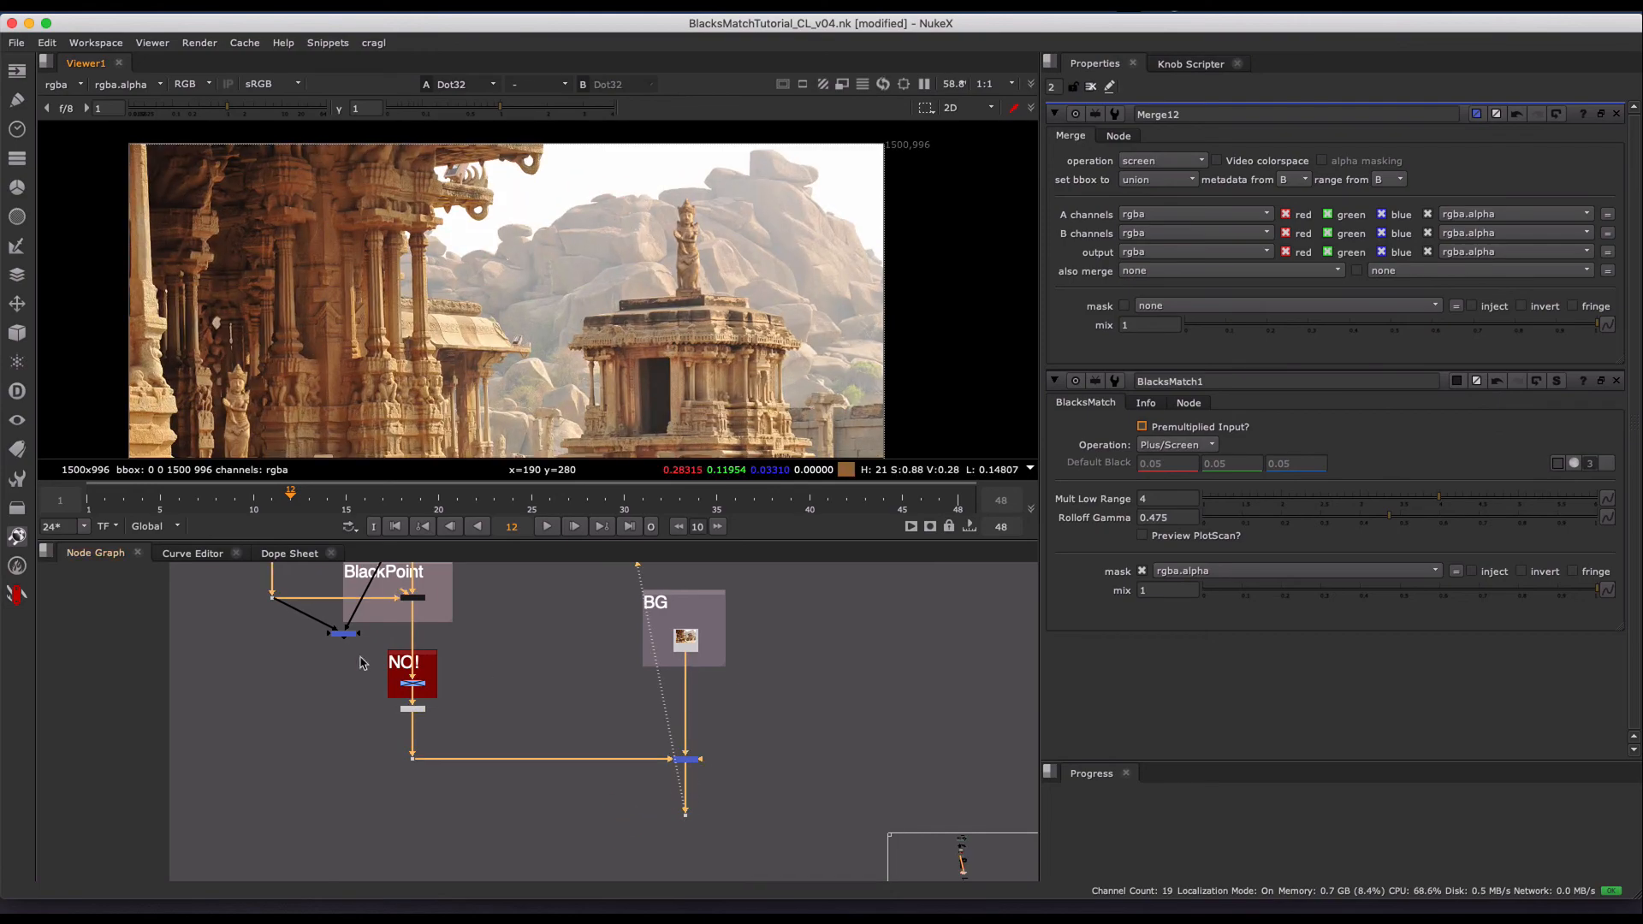
# - Examine the BlackPoint group's wiring around BlacksMatch1 and Merge12 and the temple in the composite
pyautogui.scroll(-5, 539, 723)
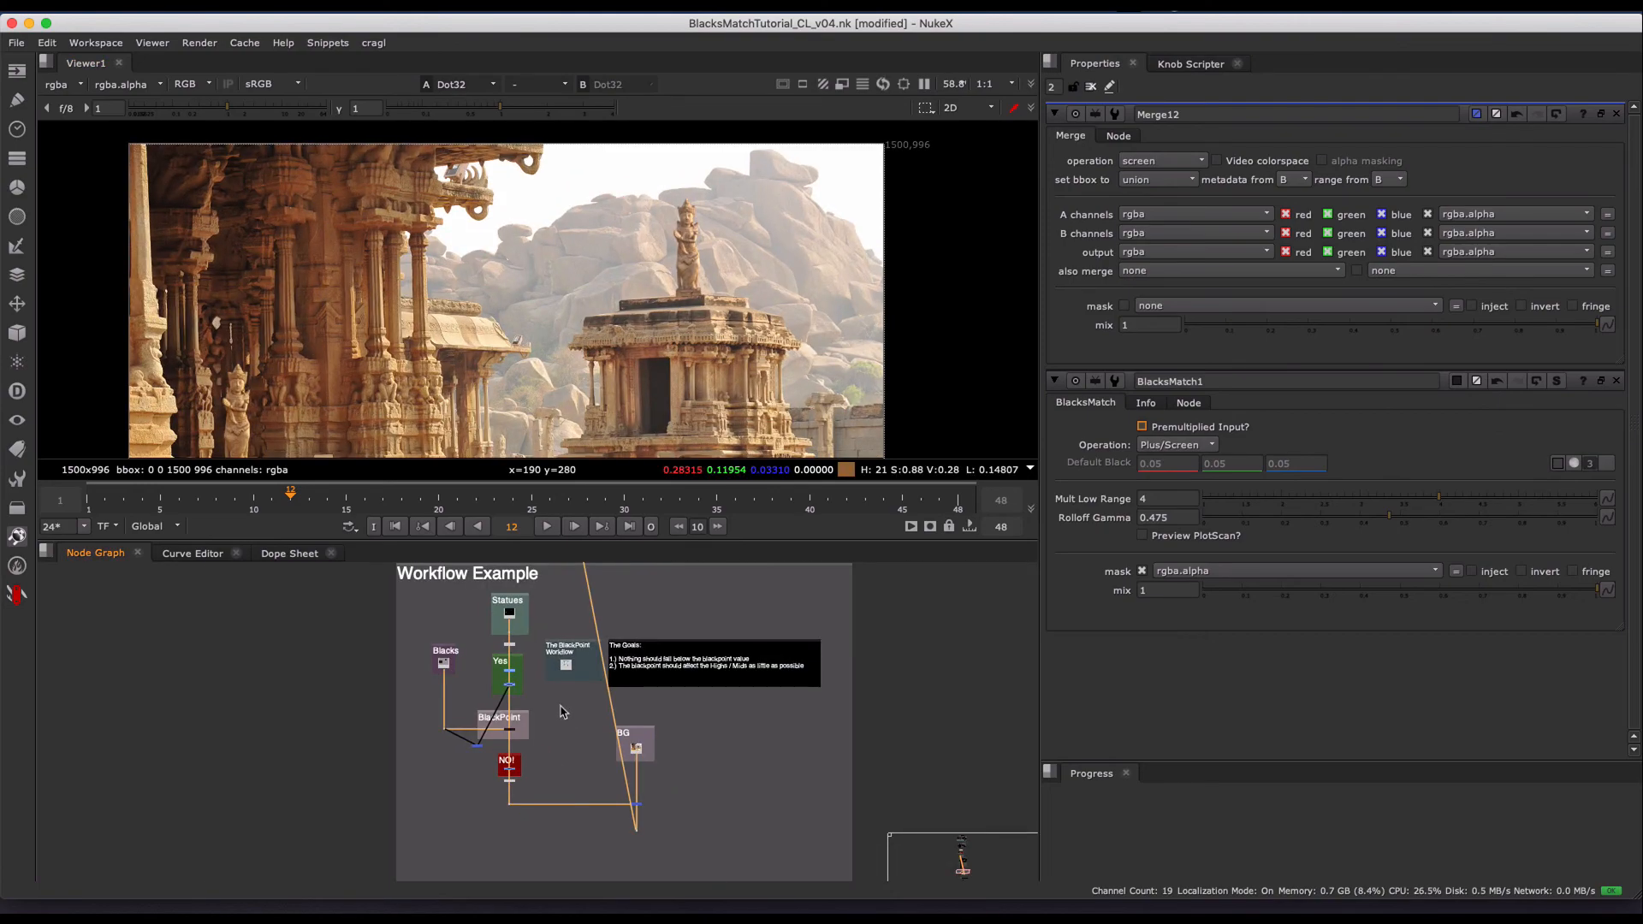
pyautogui.scroll(4, 541, 723)
pyautogui.scroll(-2, 627, 714)
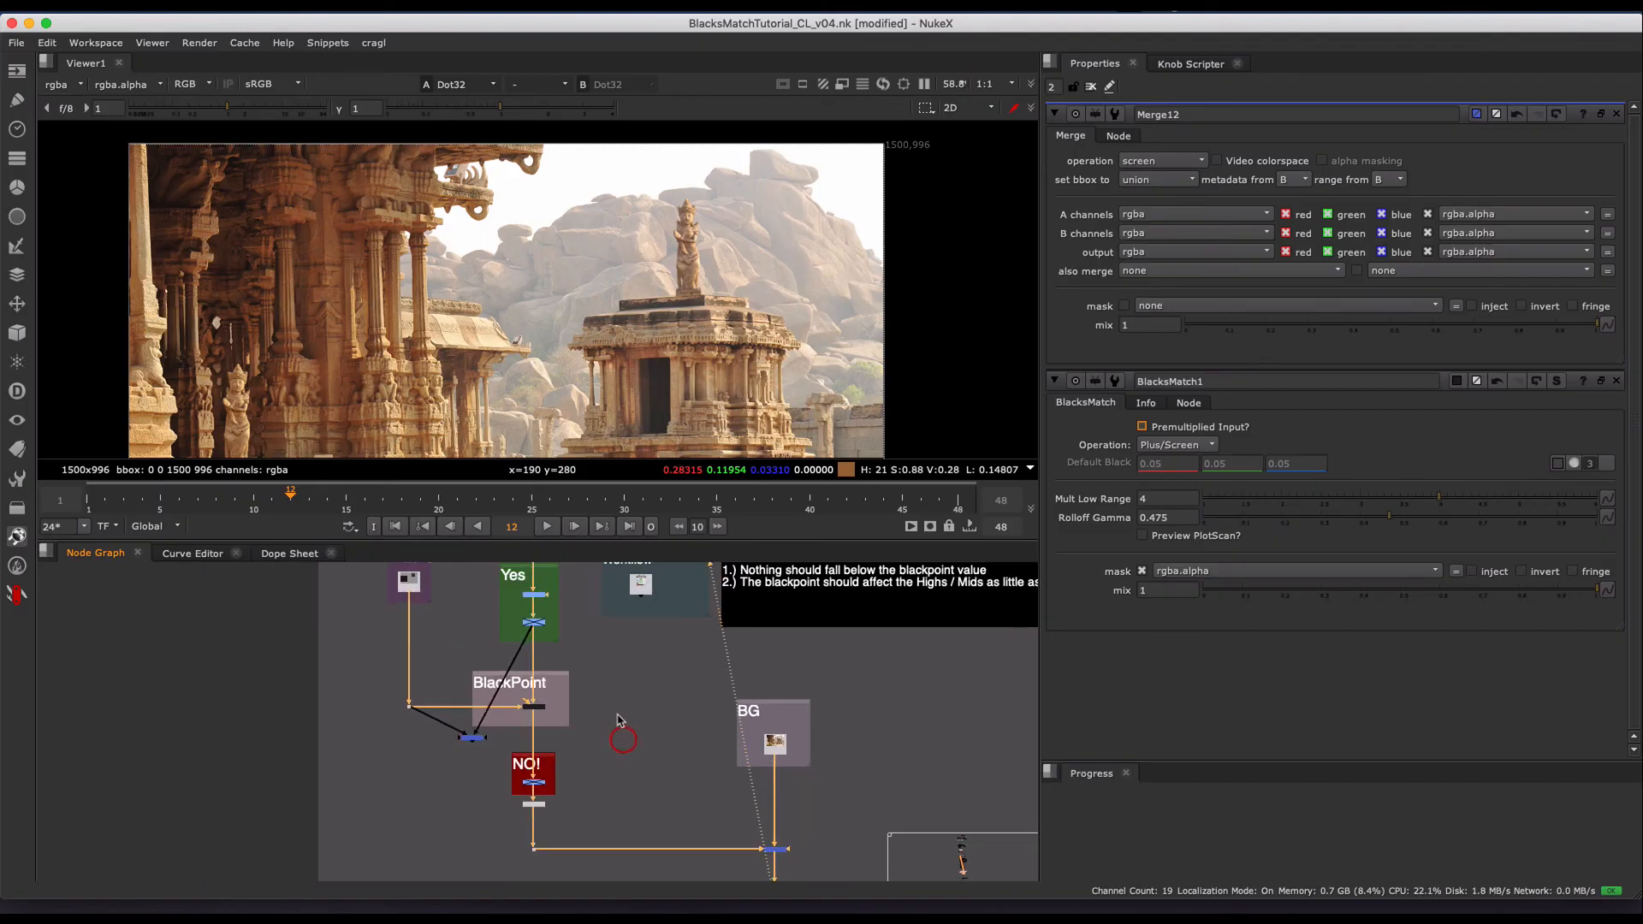
pyautogui.scroll(3, 634, 678)
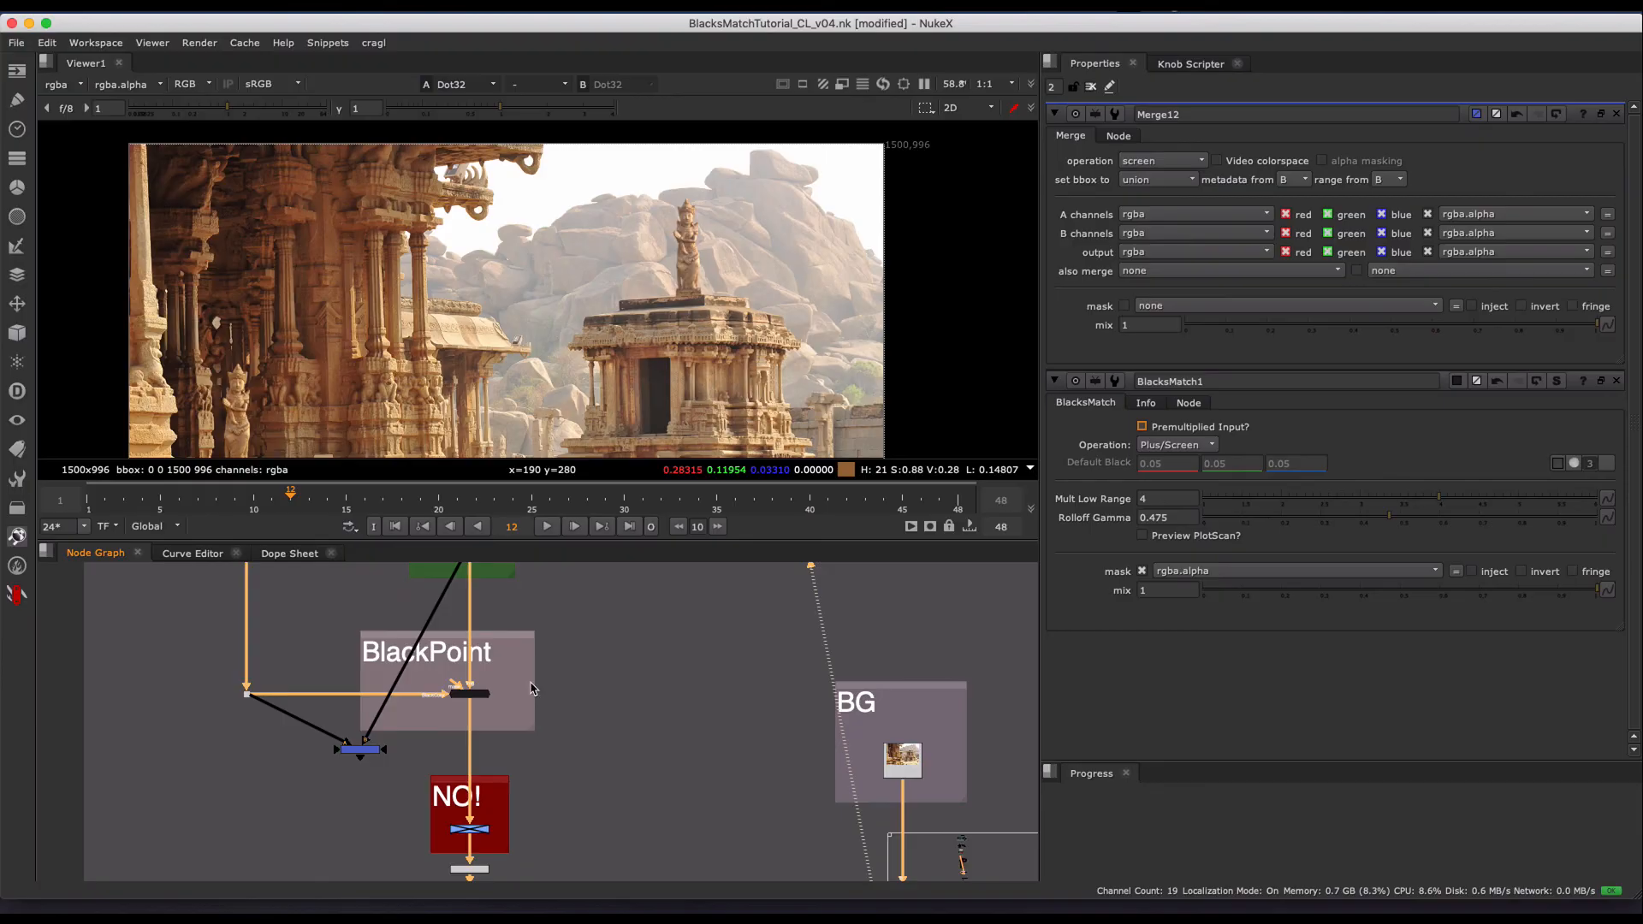
pyautogui.moveTo(450, 730); pyautogui.dragTo(527, 712, button='middle')
pyautogui.click(640, 707)
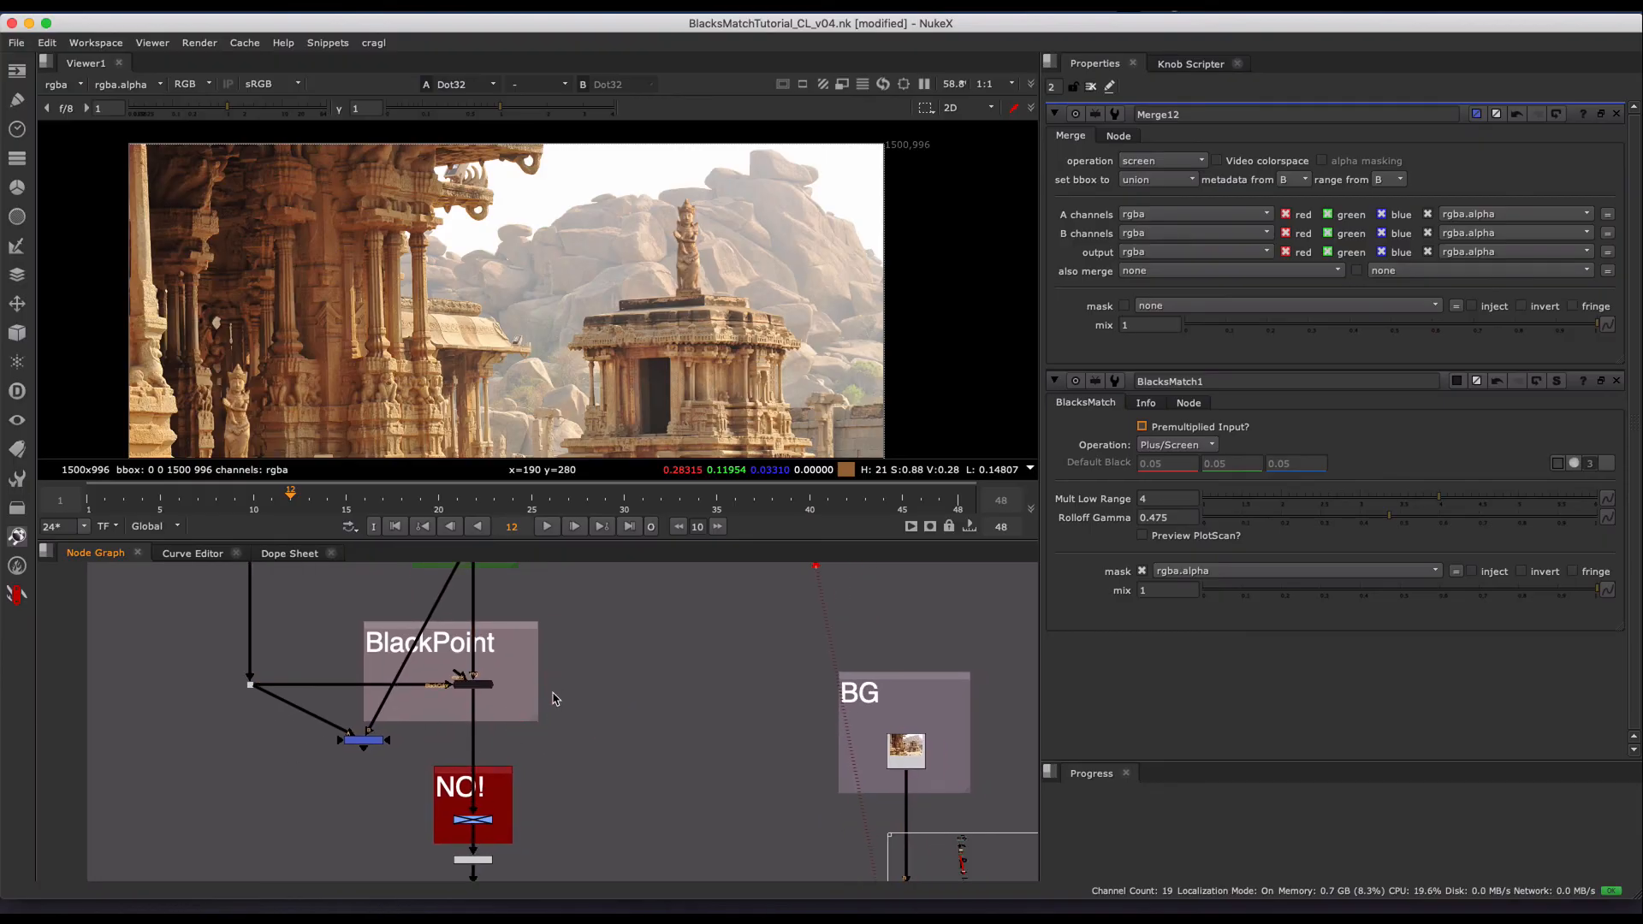
pyautogui.moveTo(518, 684); pyautogui.dragTo(545, 706, button='middle')
pyautogui.scroll(4, 532, 685)
pyautogui.scroll(-3, 706, 270)
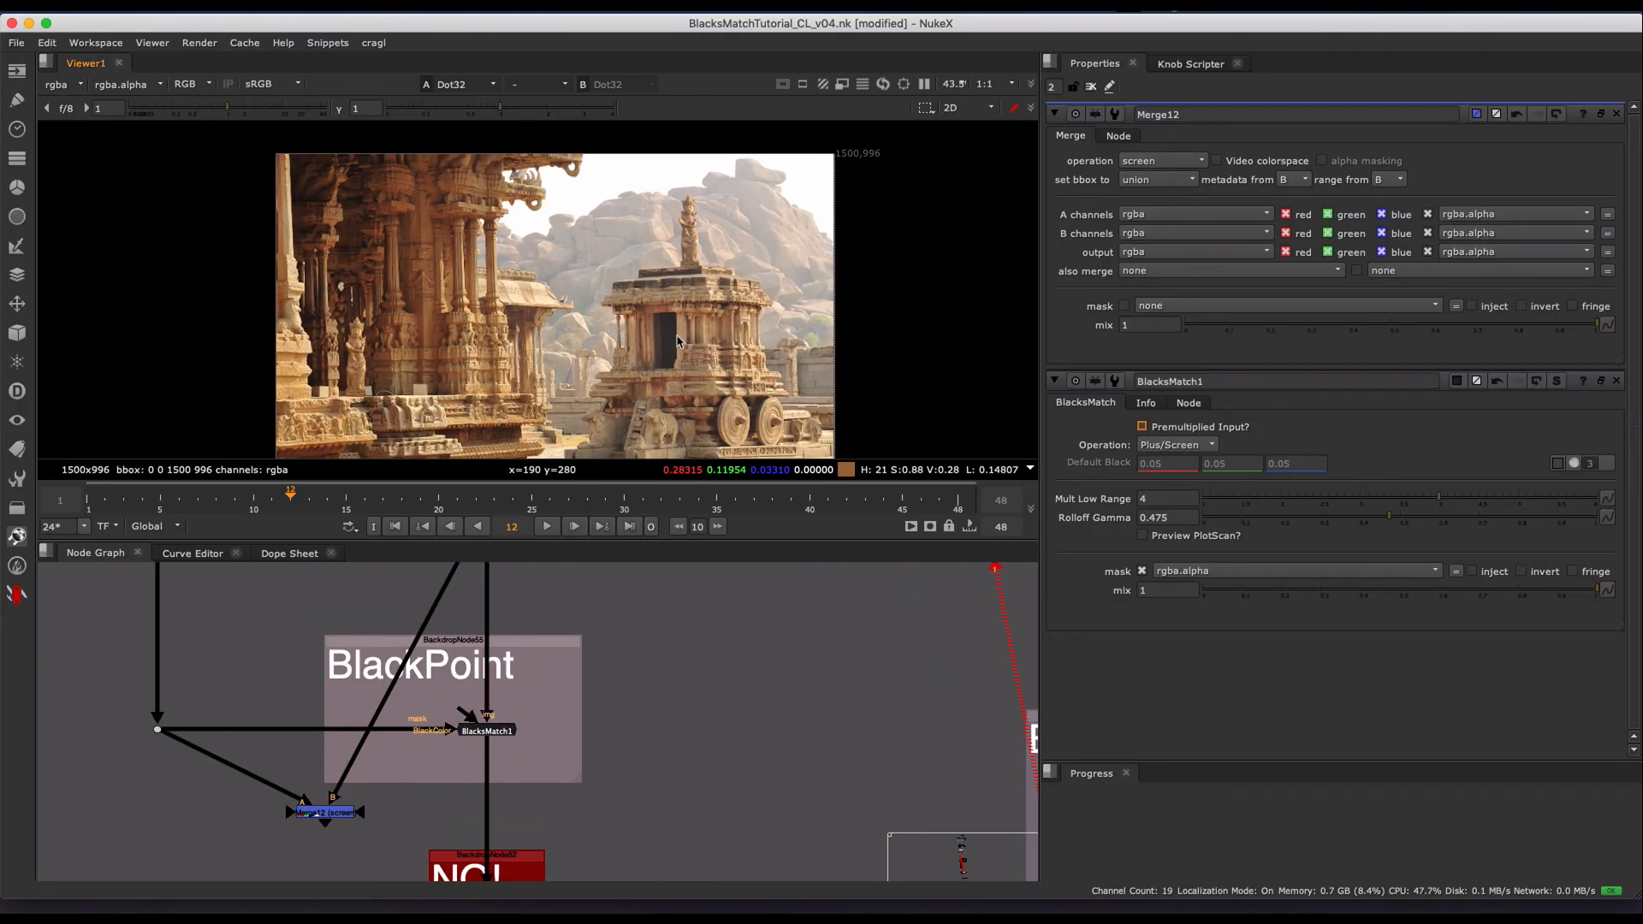
pyautogui.scroll(2, 659, 342)
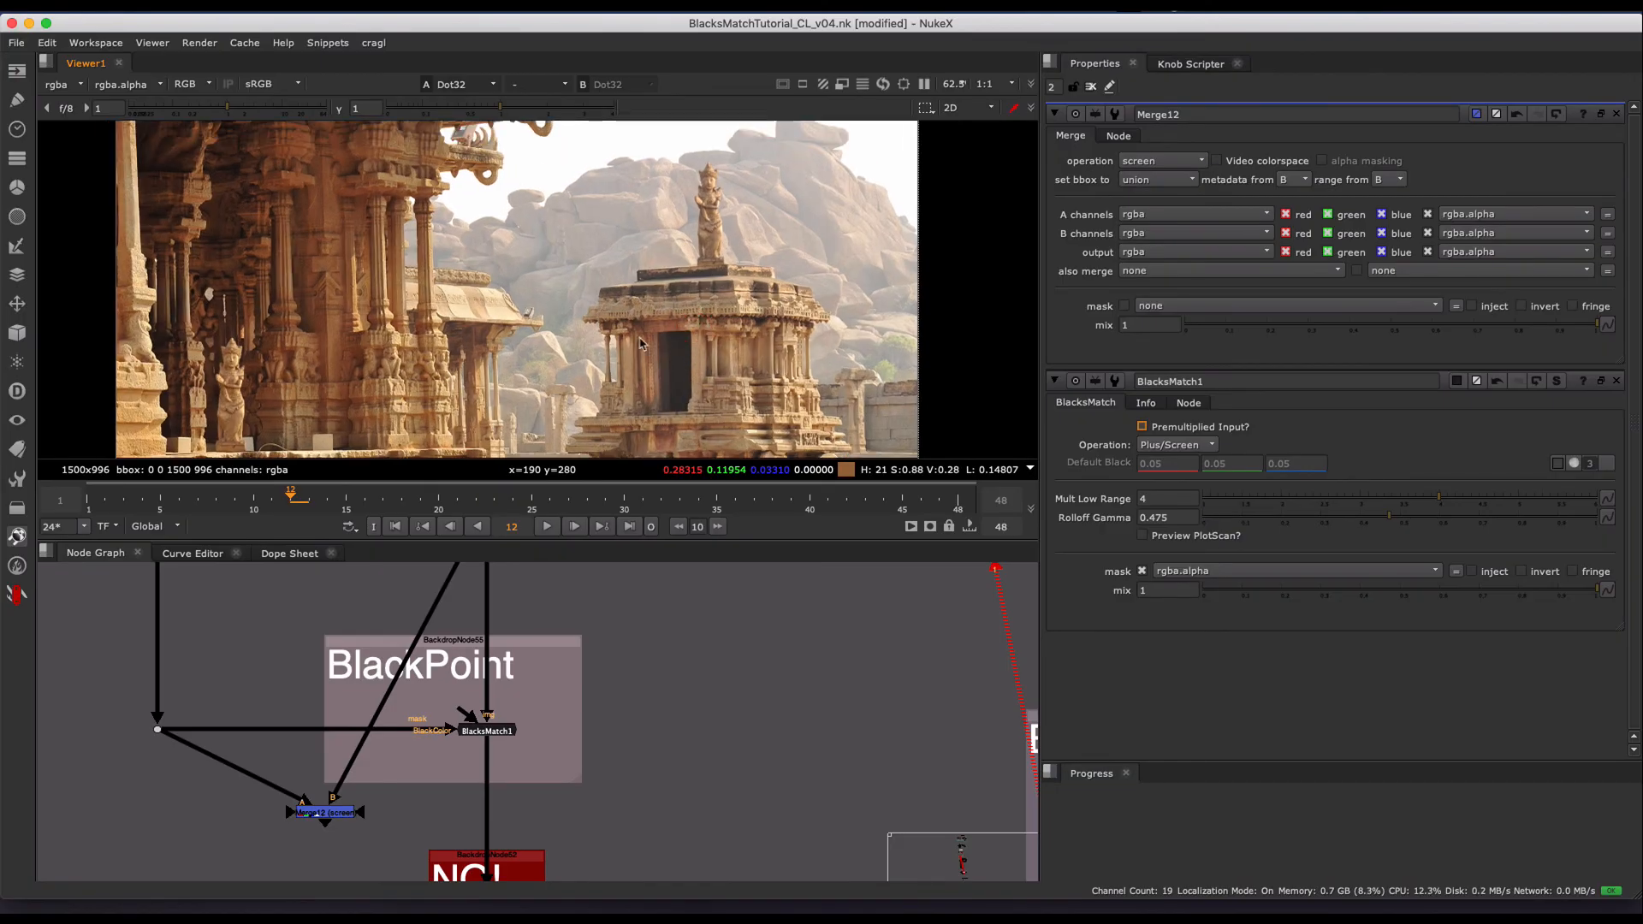
pyautogui.scroll(-1, 620, 702)
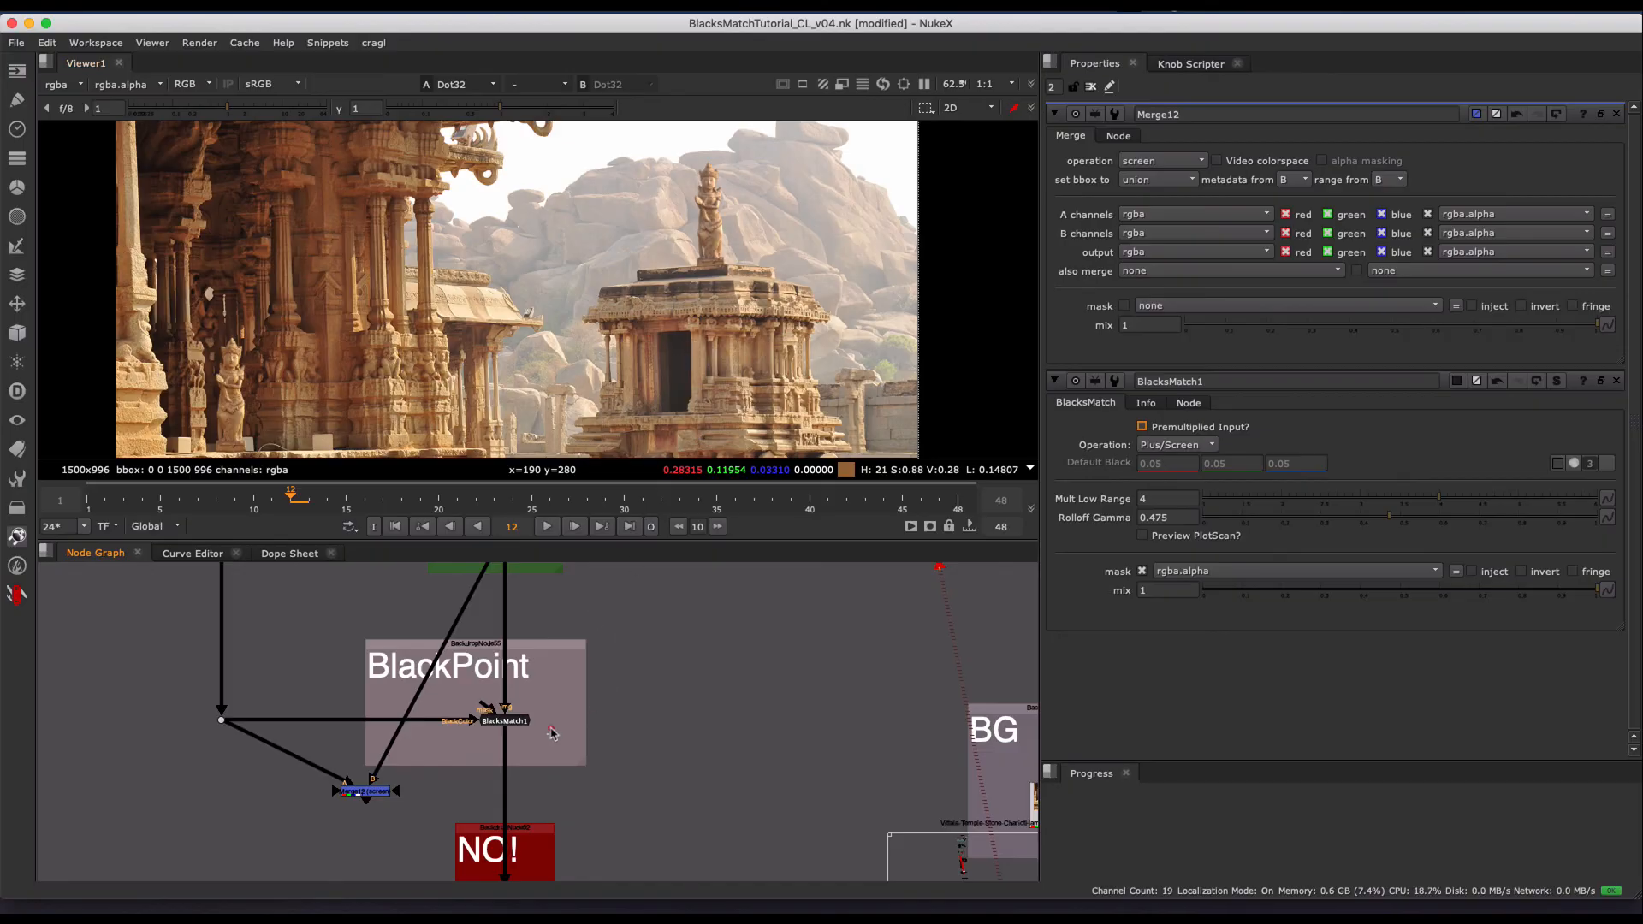
# - Review the whole Workflow Example graph with its goals note, and return to BlacksMatch1 in the BlackPoint group
pyautogui.scroll(2, 550, 727)
pyautogui.moveTo(609, 658); pyautogui.dragTo(351, 777)
pyautogui.scroll(-5, 701, 671)
pyautogui.click(661, 701)
pyautogui.moveTo(715, 722); pyautogui.dragTo(601, 693, button='middle')
pyautogui.scroll(-2, 659, 717)
pyautogui.scroll(-2, 627, 691)
pyautogui.click(616, 714)
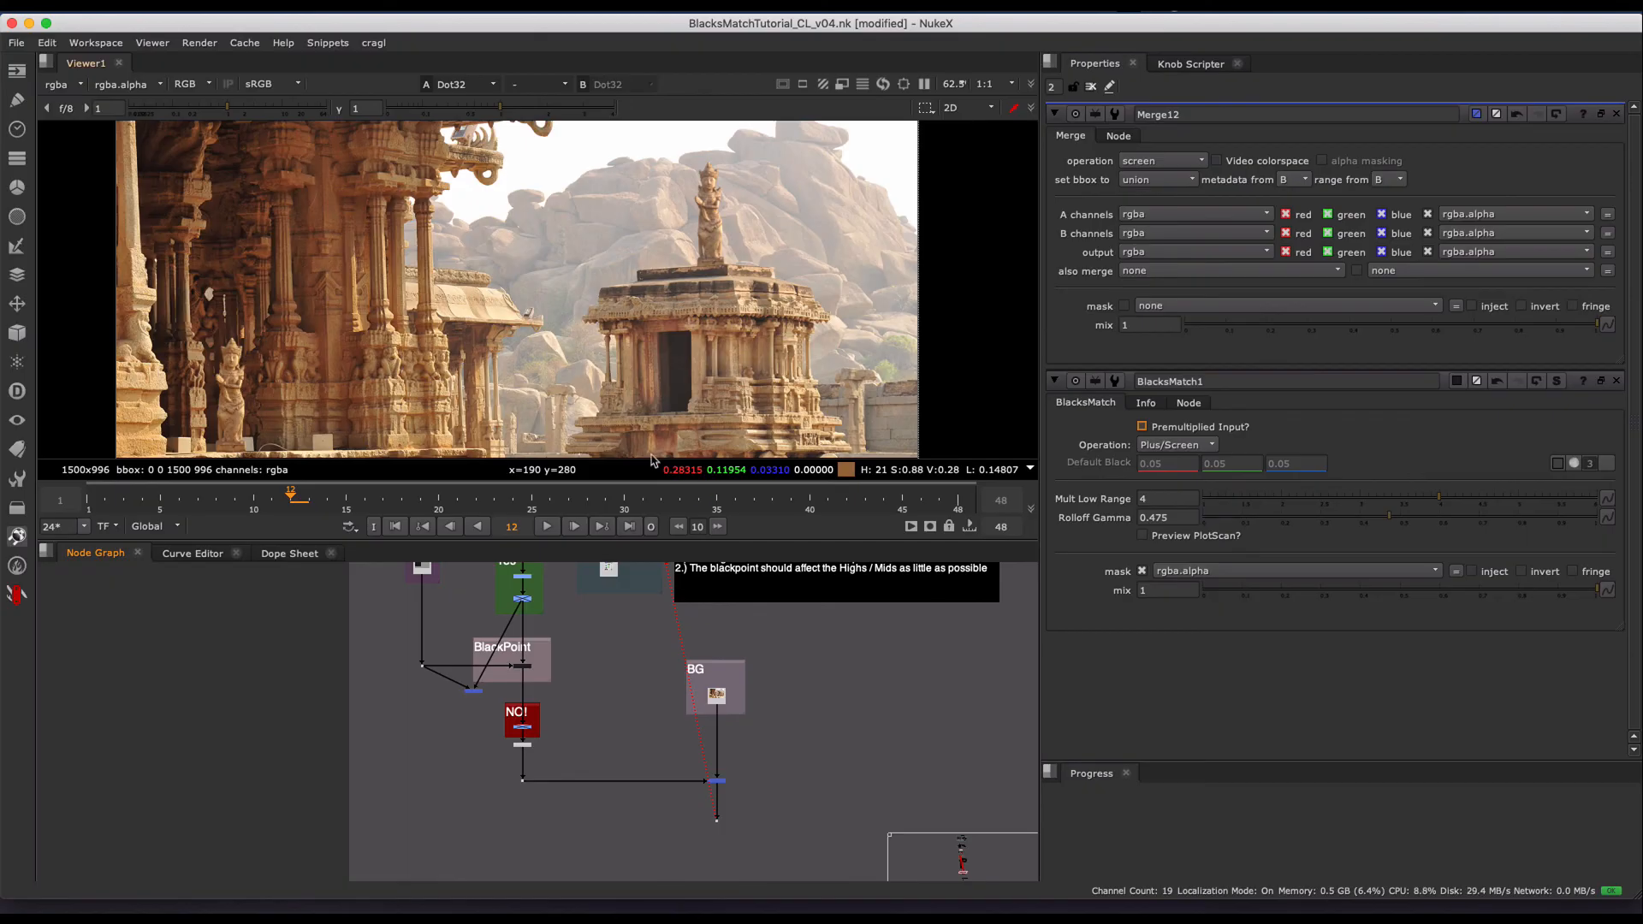
pyautogui.moveTo(619, 693); pyautogui.dragTo(587, 743, button='middle')
pyautogui.scroll(-3, 596, 692)
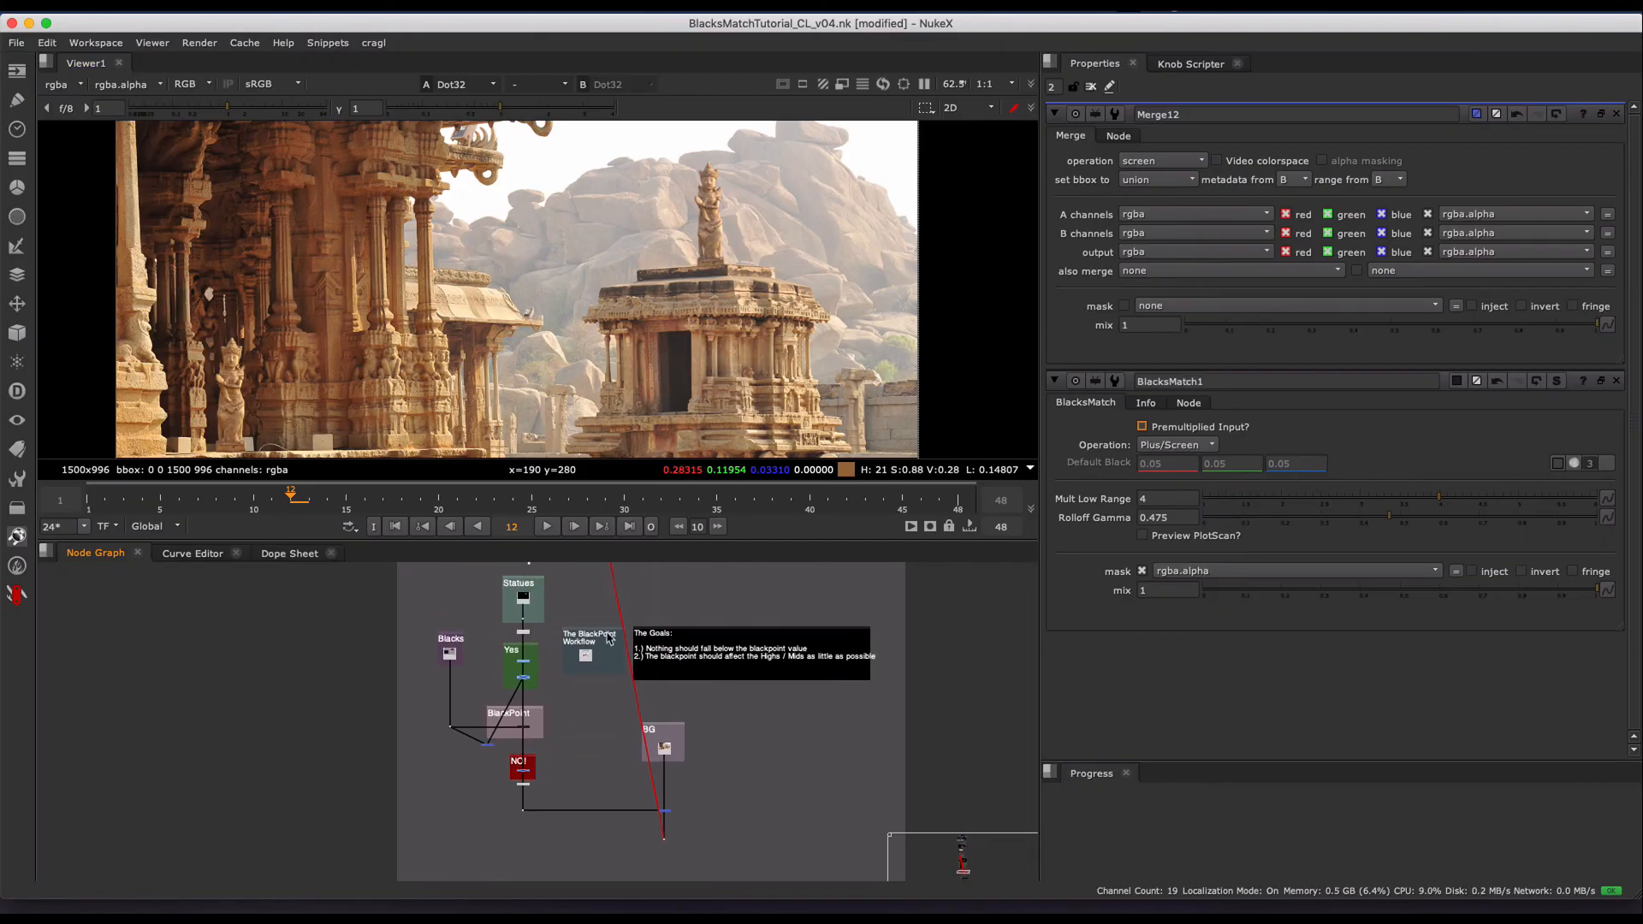
pyautogui.moveTo(633, 664); pyautogui.dragTo(548, 705, button='middle')
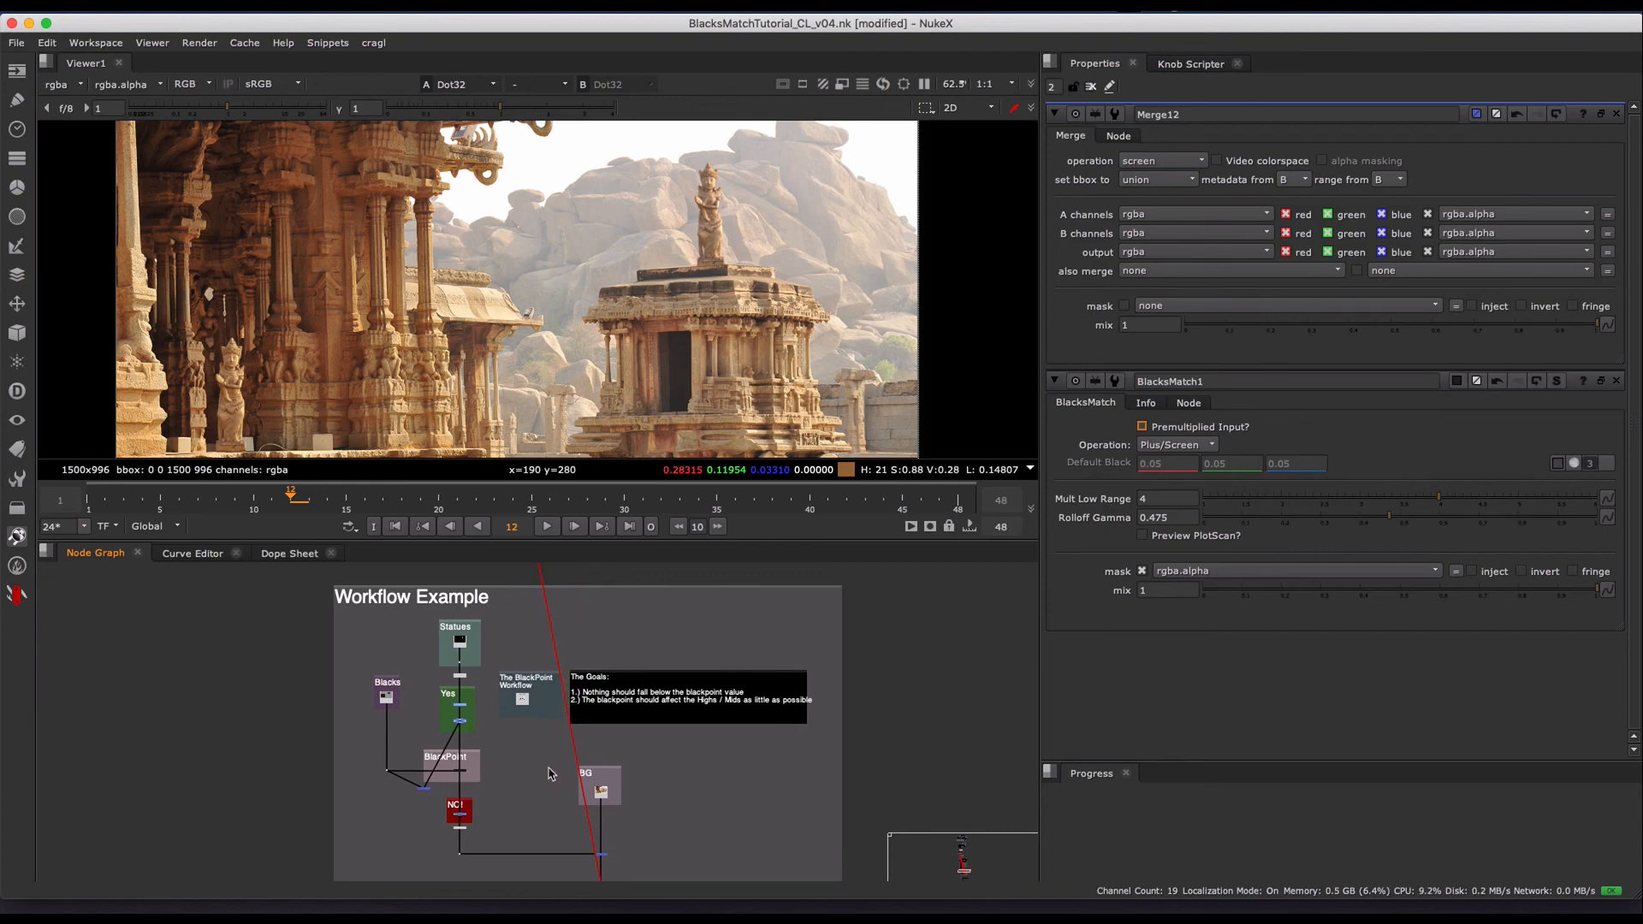
pyautogui.scroll(-3, 548, 775)
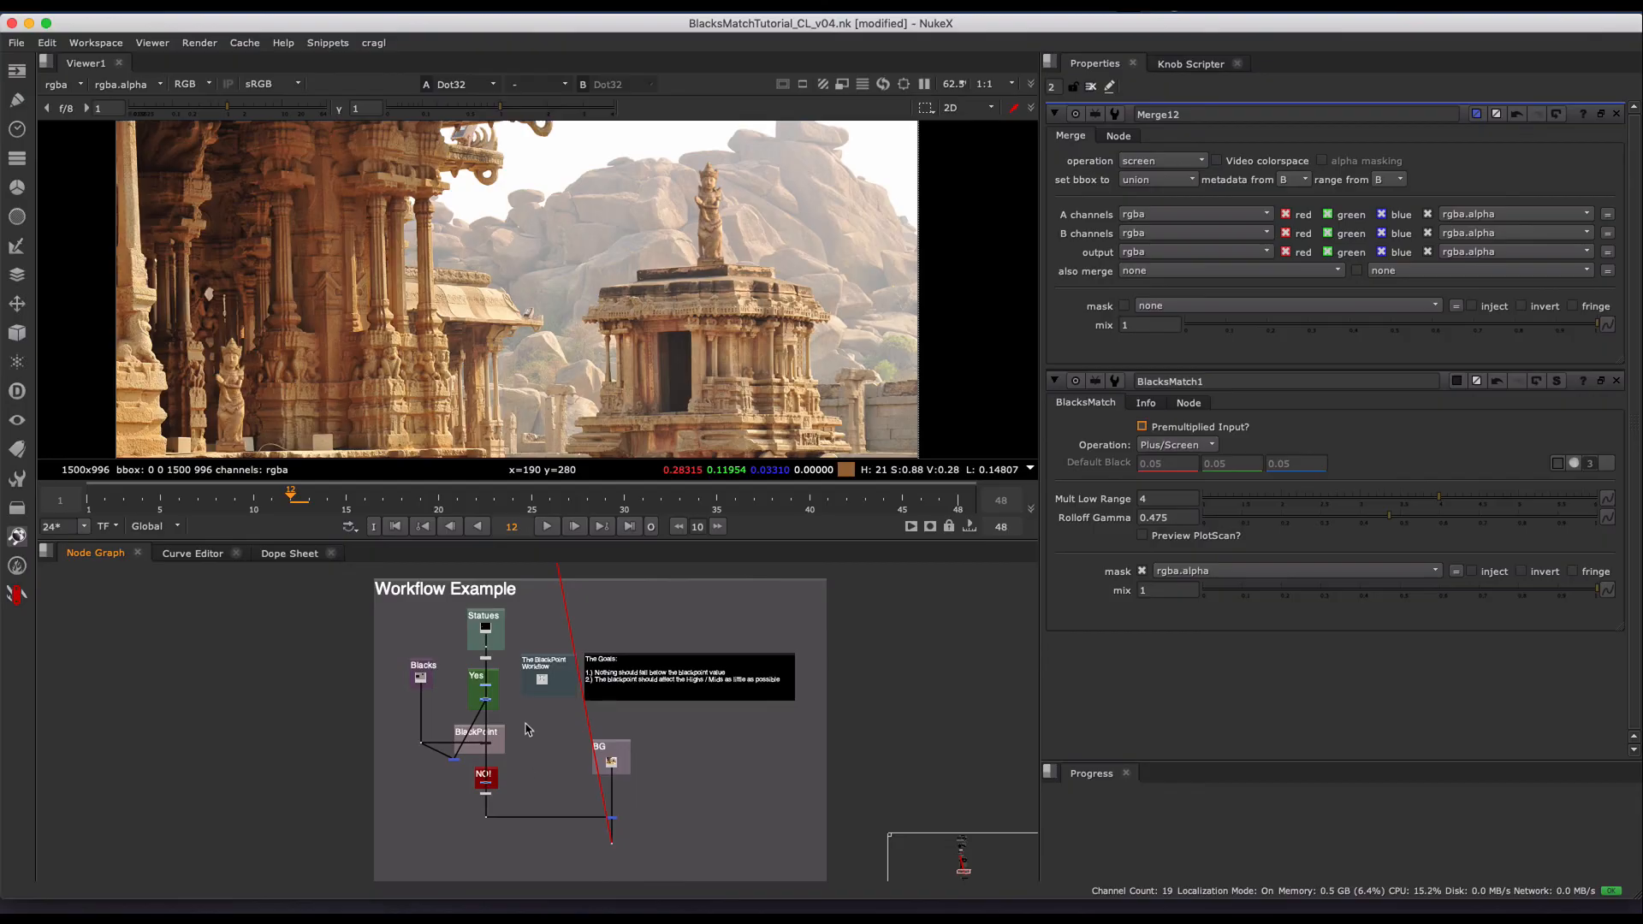
pyautogui.scroll(5, 514, 753)
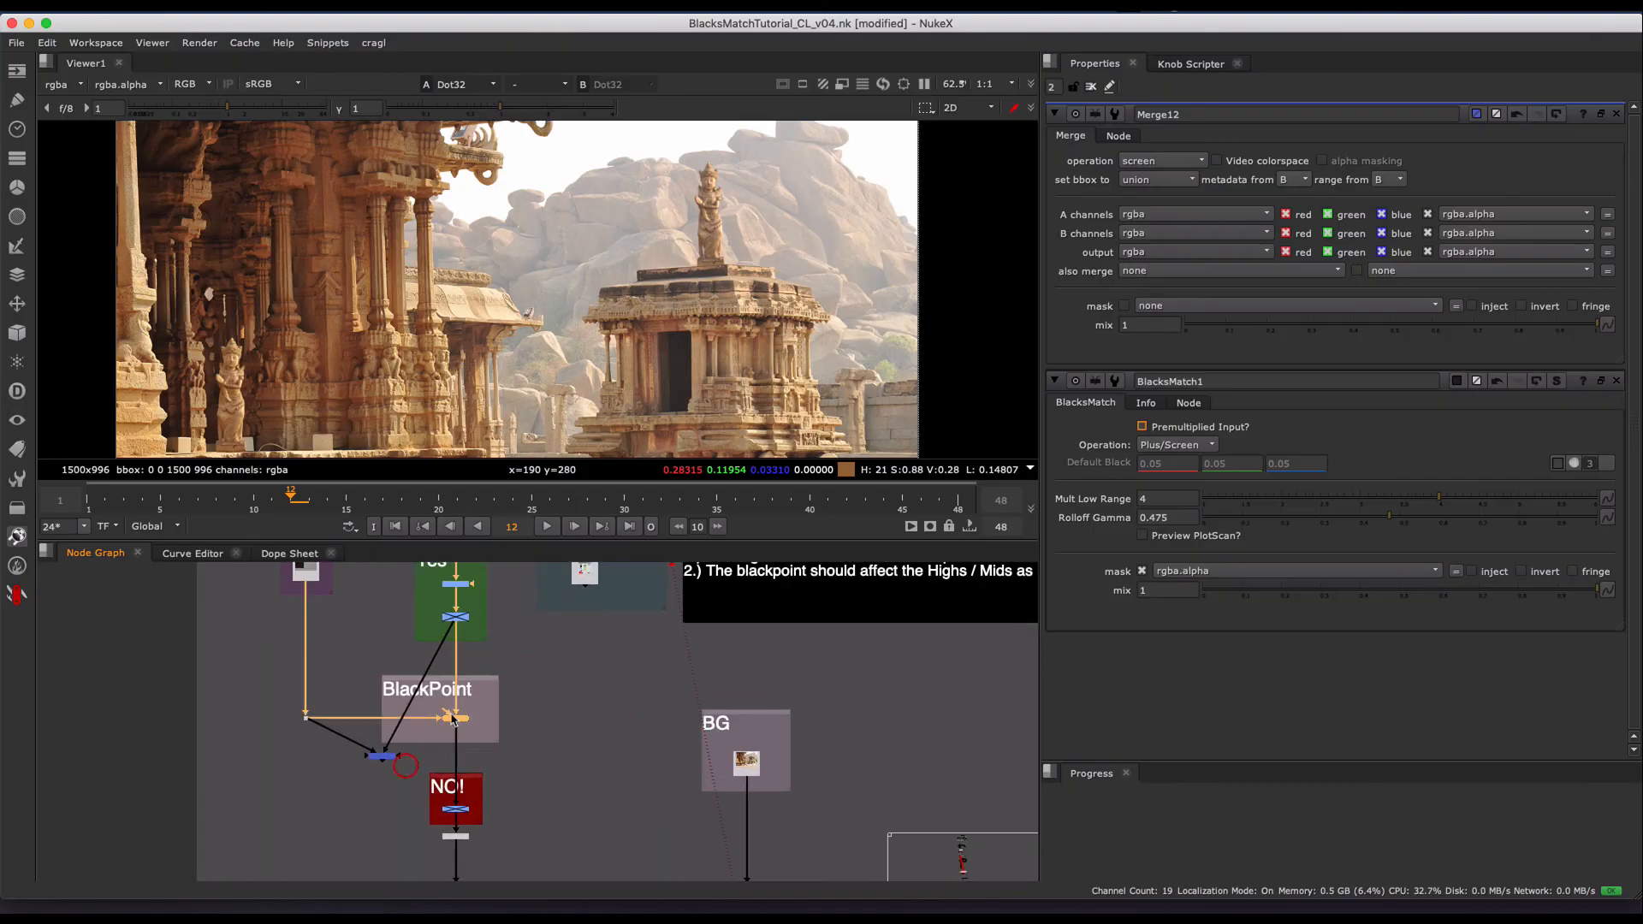
pyautogui.click(573, 677)
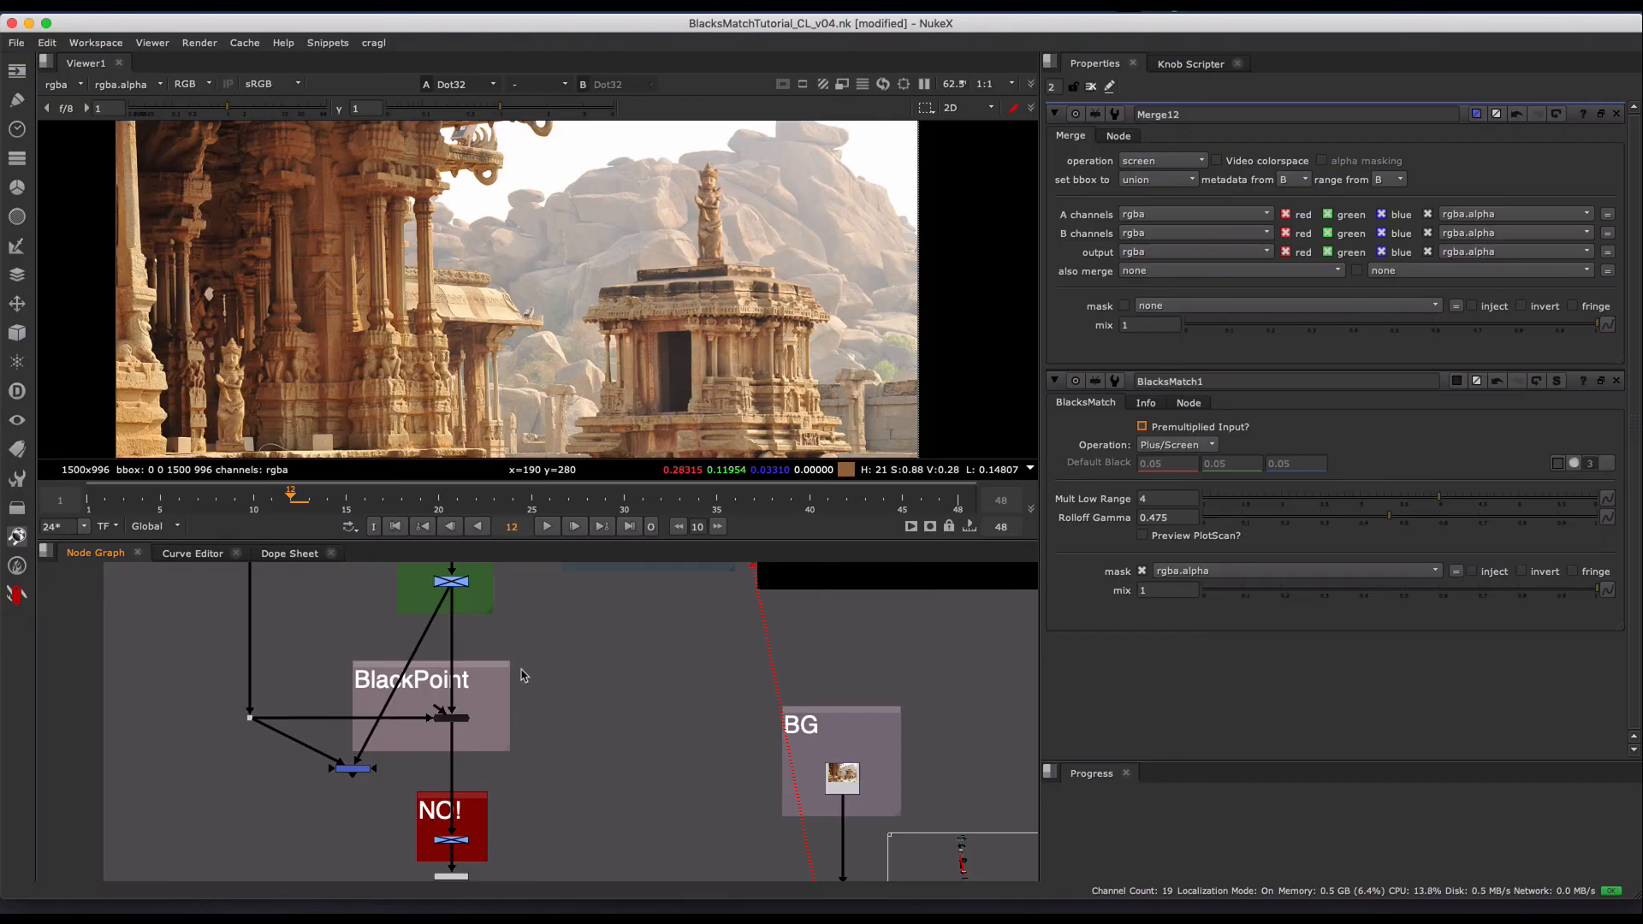
pyautogui.scroll(3, 471, 719)
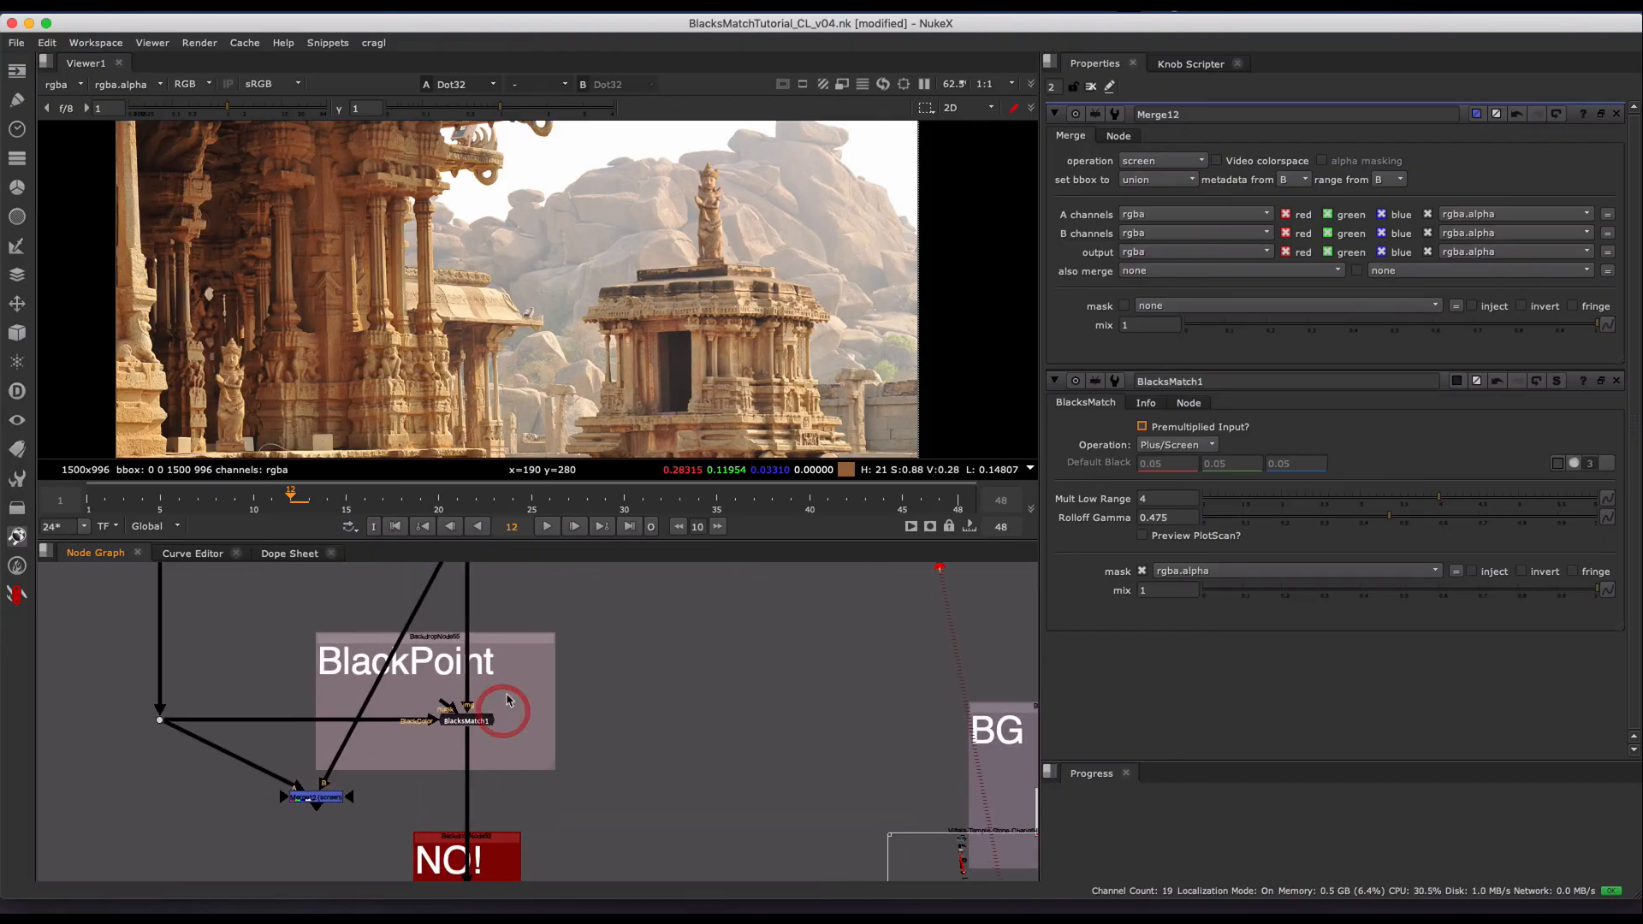
pyautogui.moveTo(605, 588); pyautogui.dragTo(305, 797)
pyautogui.click(608, 700)
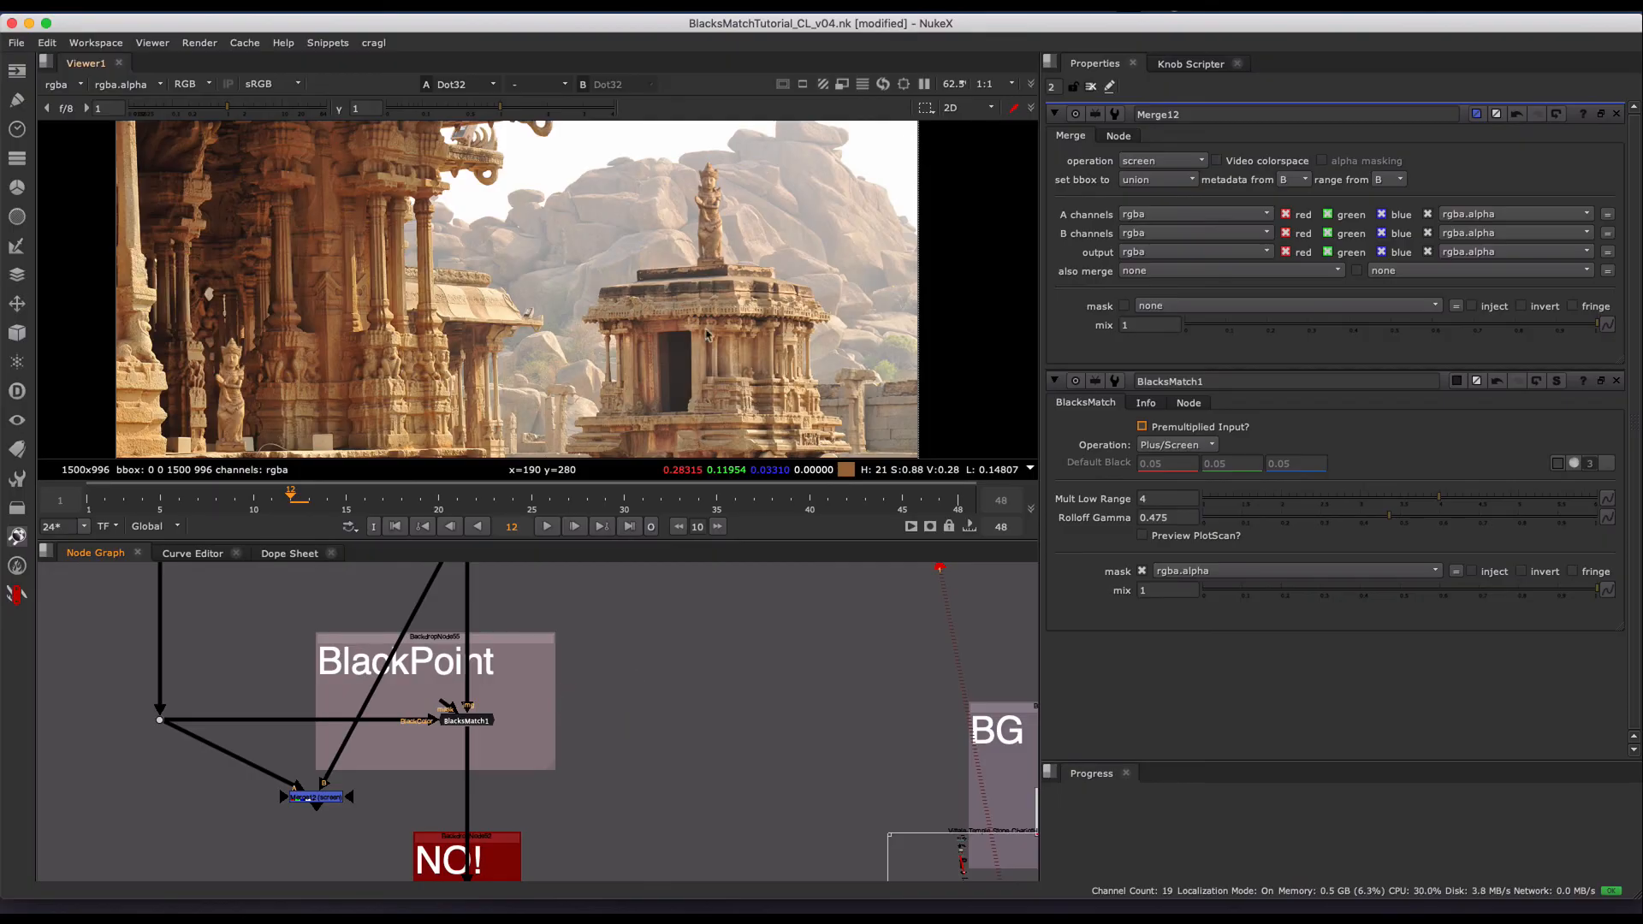
pyautogui.moveTo(609, 606); pyautogui.dragTo(300, 777)
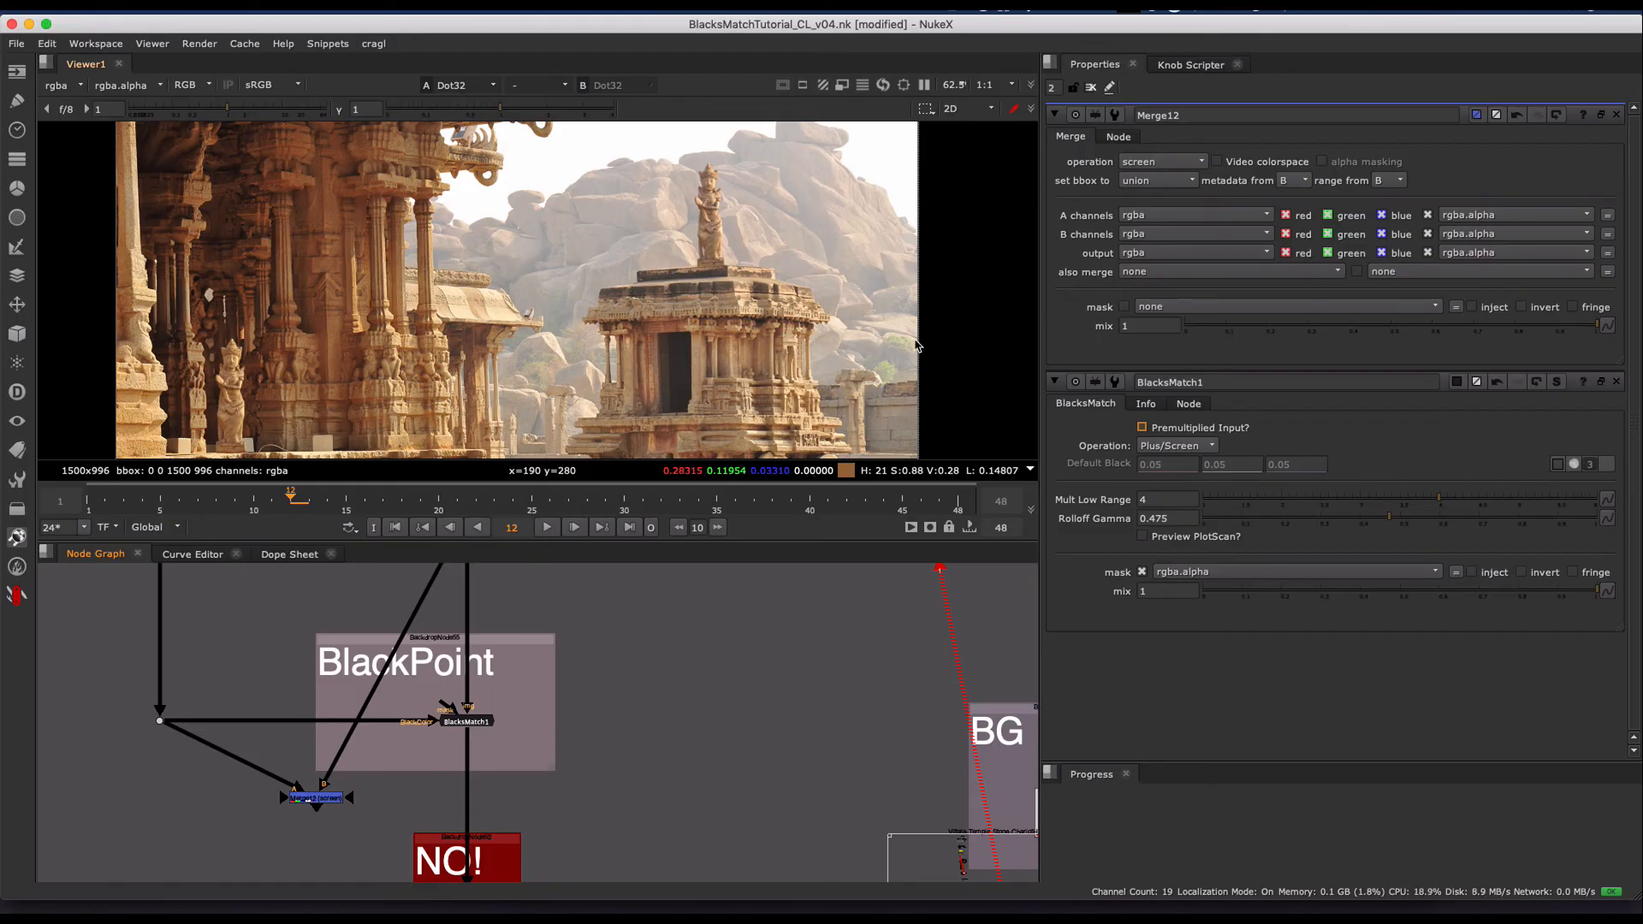
# - Switch to the web browser and review the blacksMatch v1.0 page on Nukepedia
pyautogui.press('super+Tab')
pyautogui.press('super+Tab')
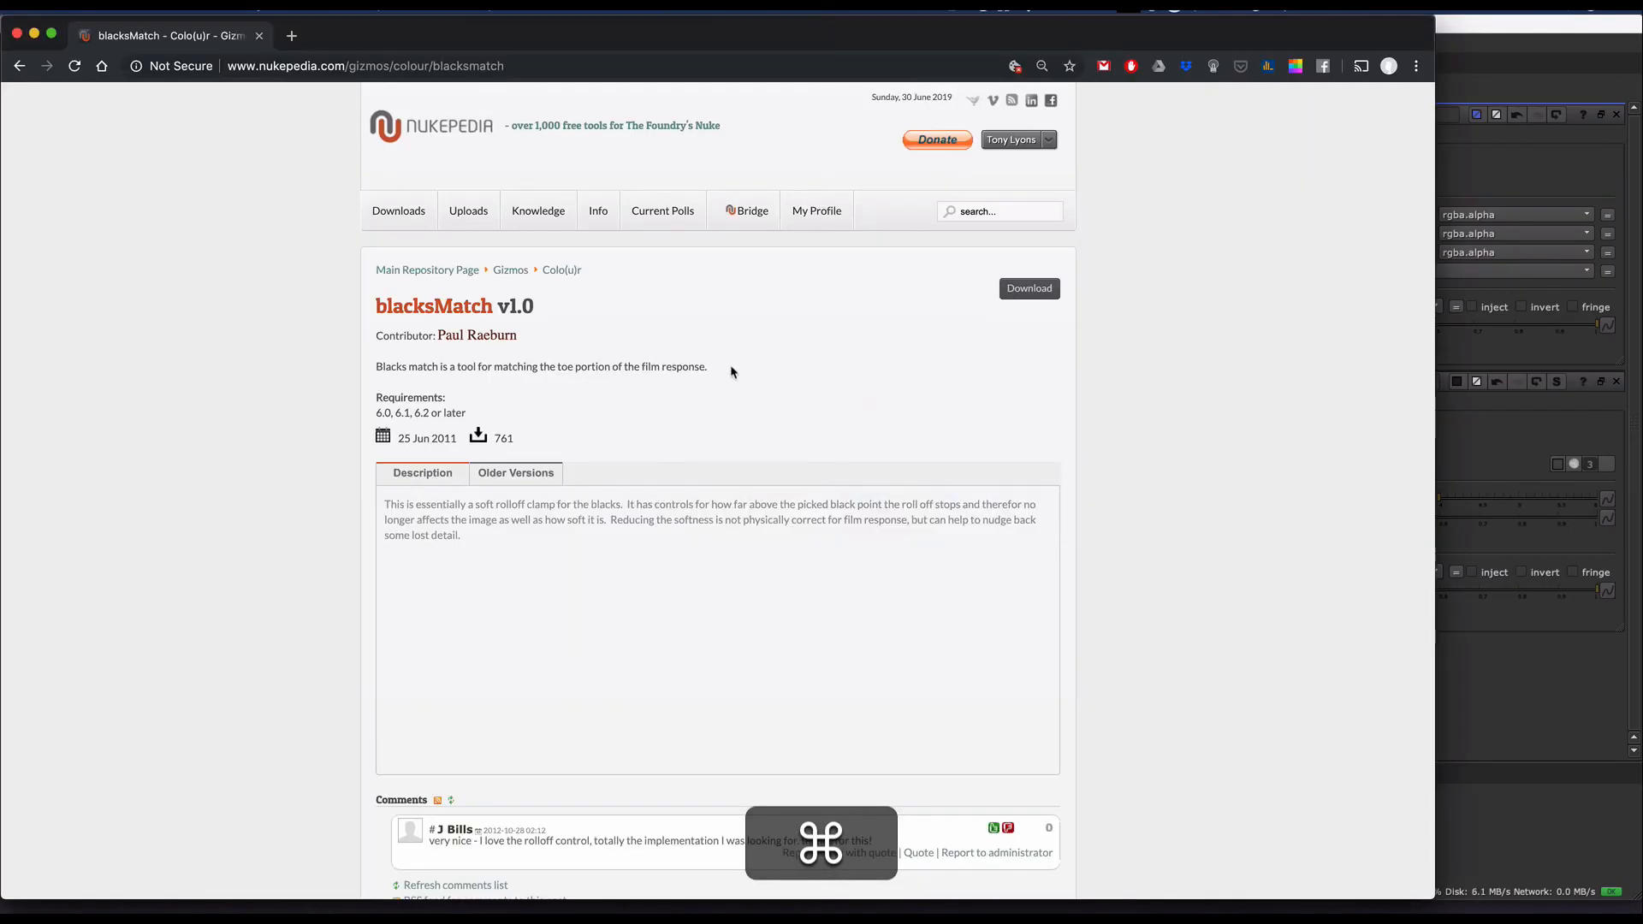
pyautogui.moveTo(437, 319)
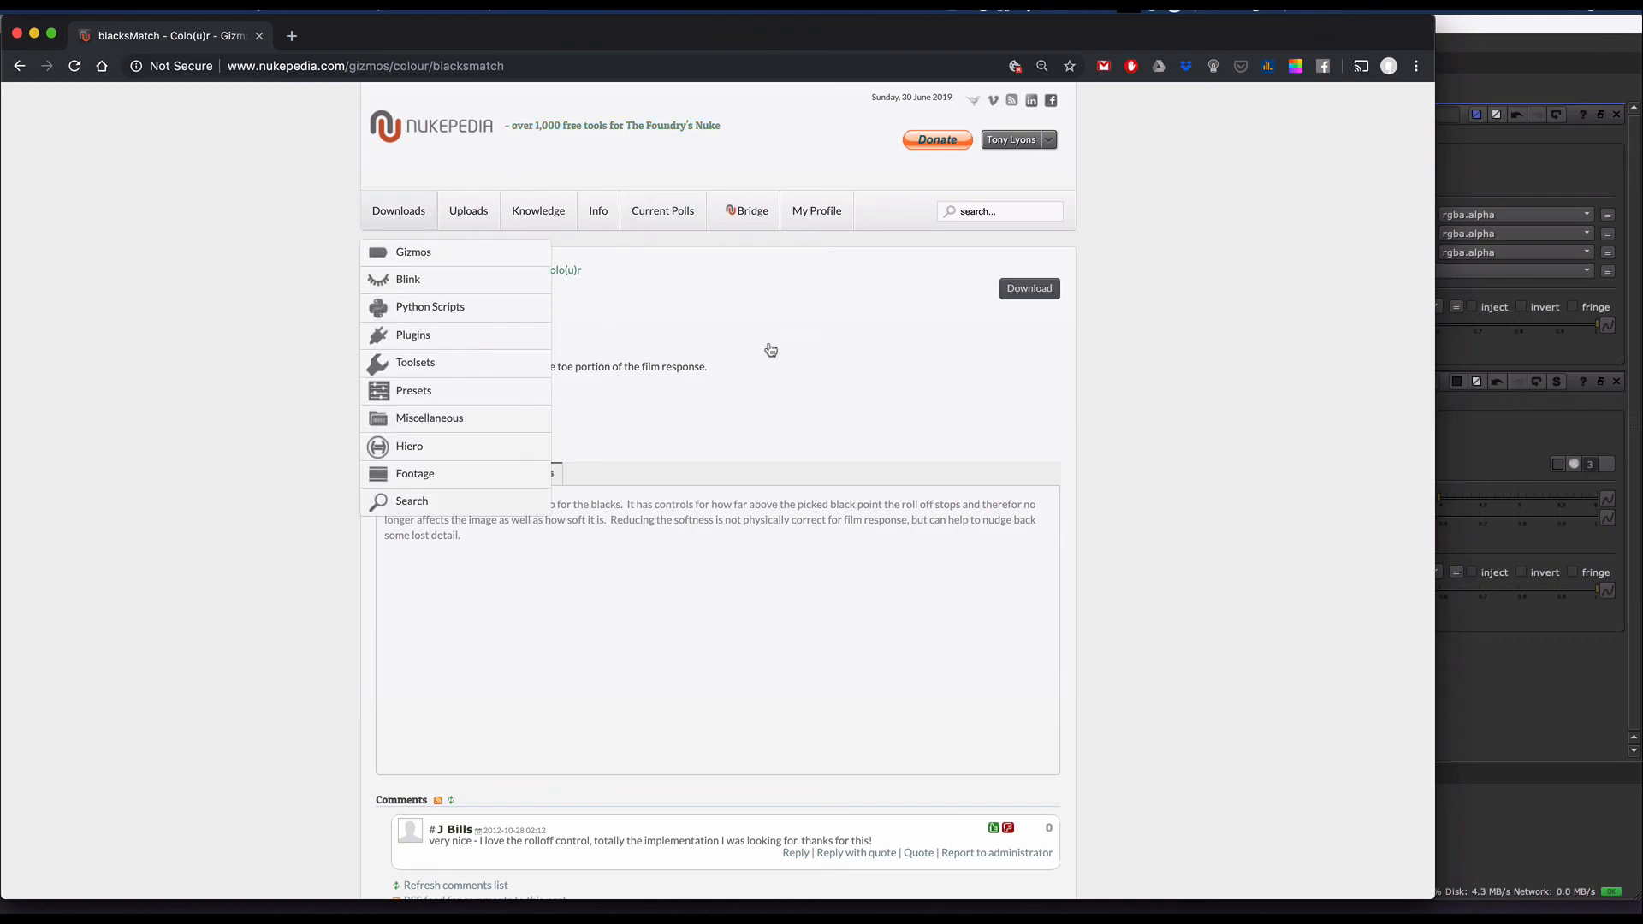
pyautogui.click(928, 448)
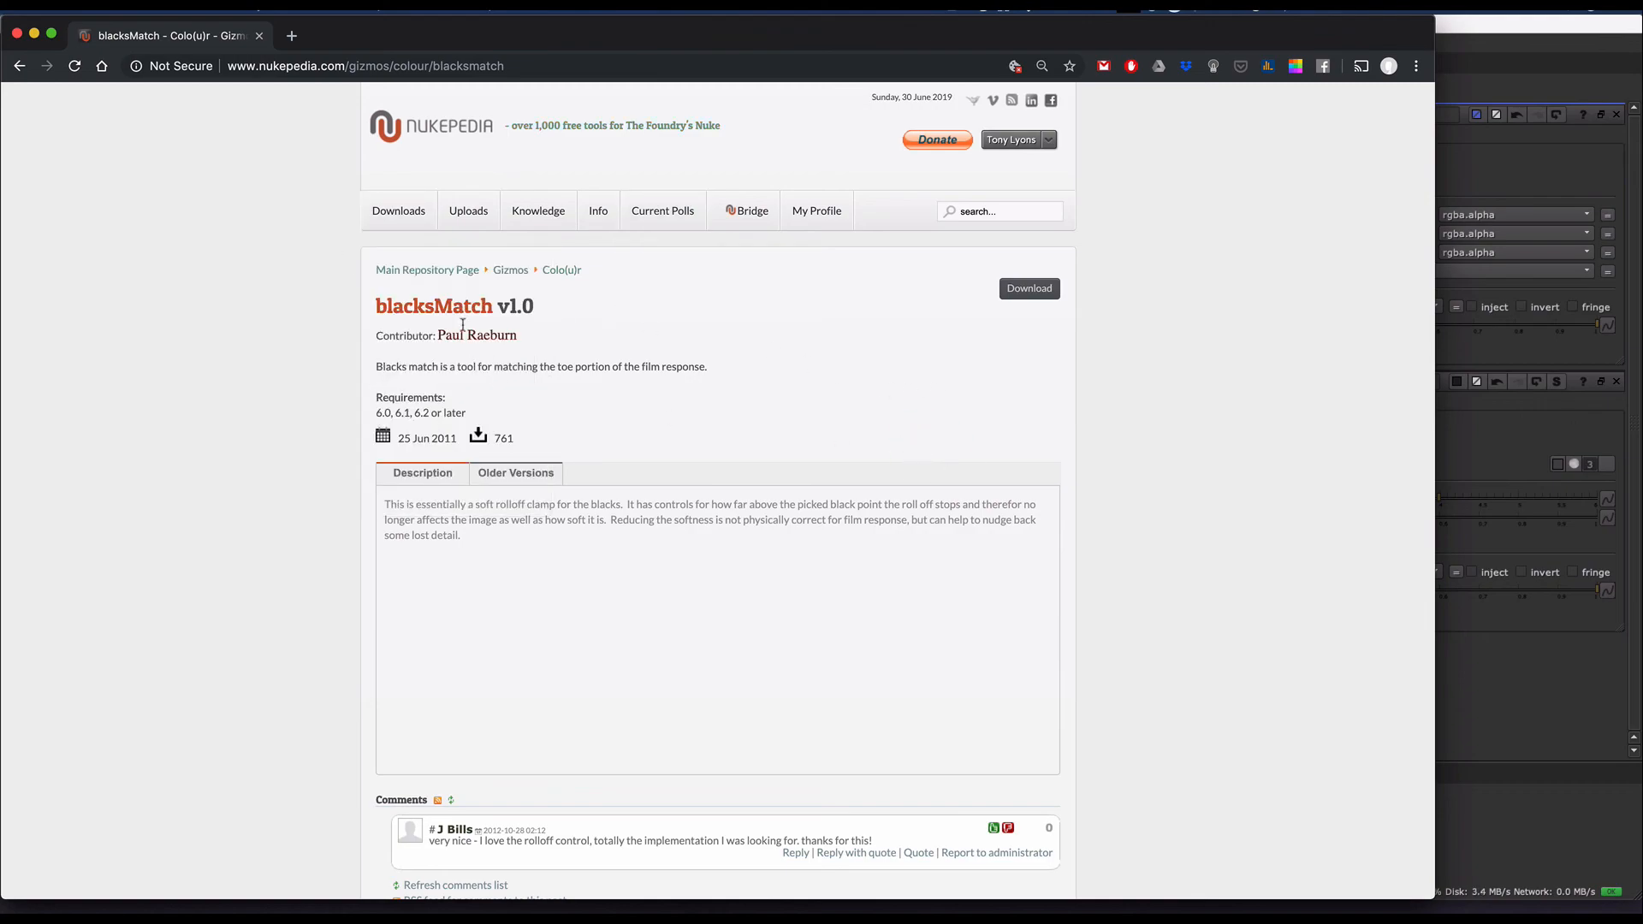